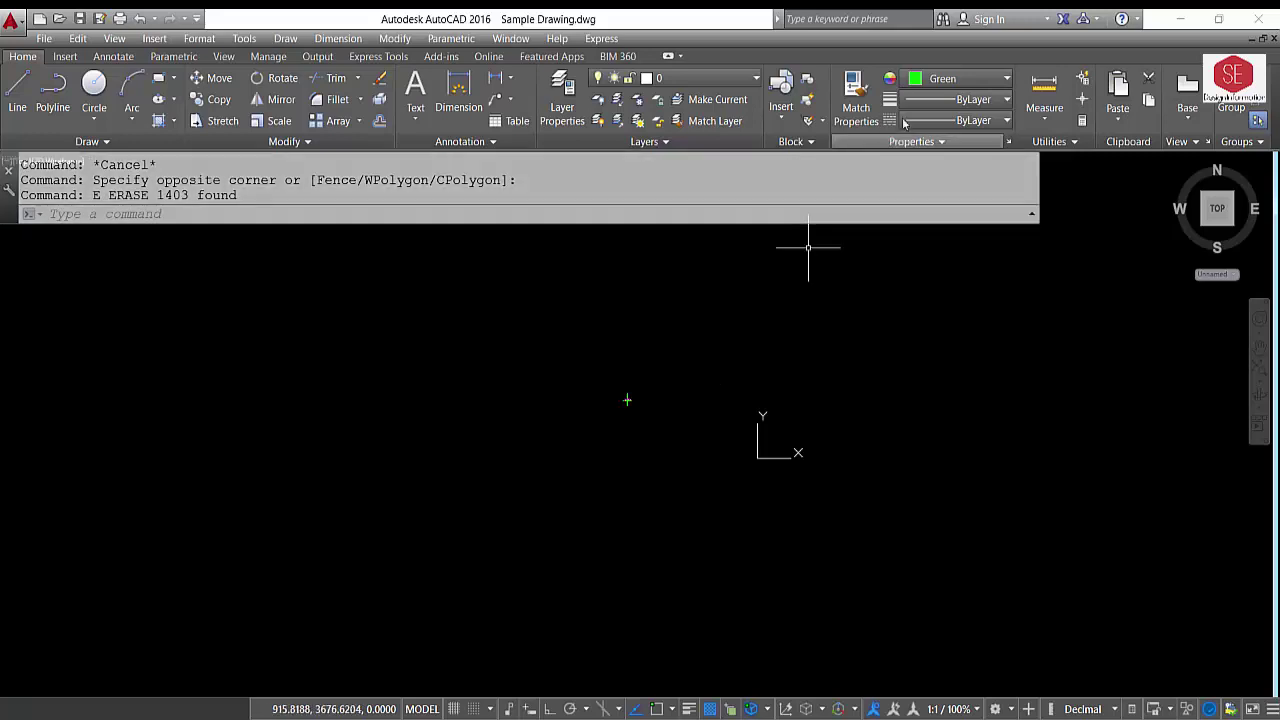
Paste the copied UCS/PLINE commands into the command line to draw the green ground-level profile grid
click(960, 120)
click(953, 181)
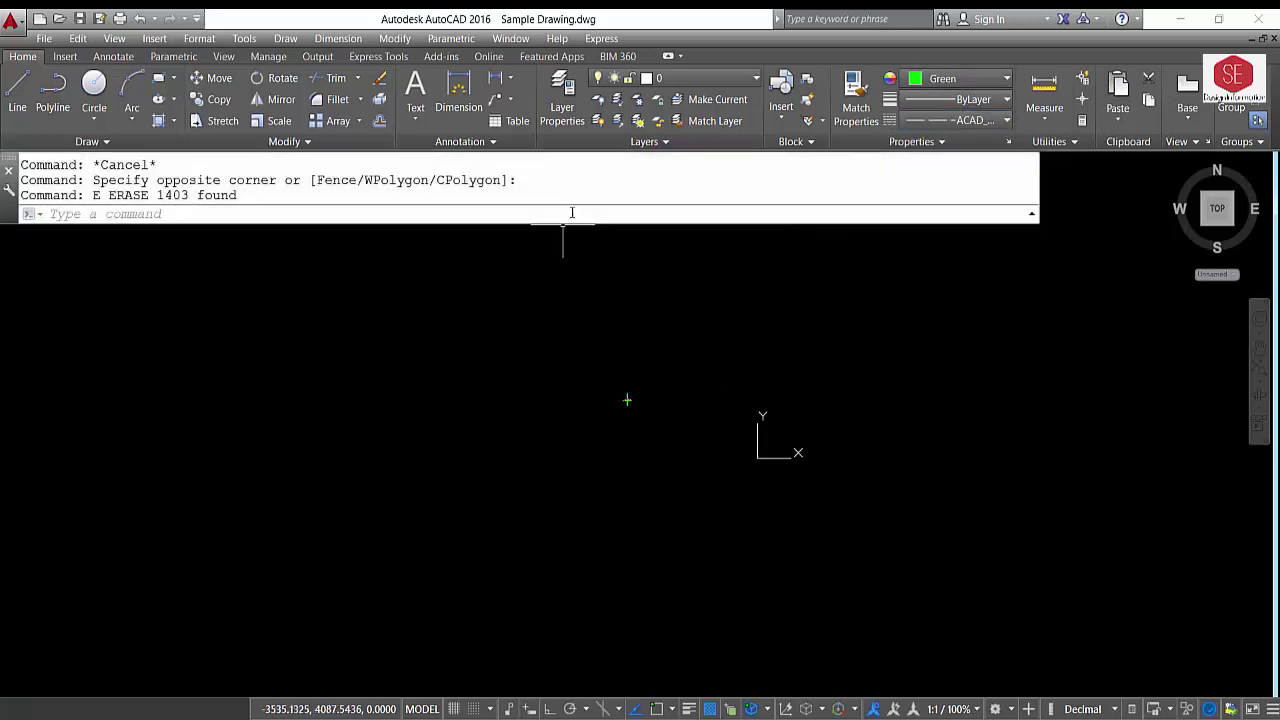
click(125, 215)
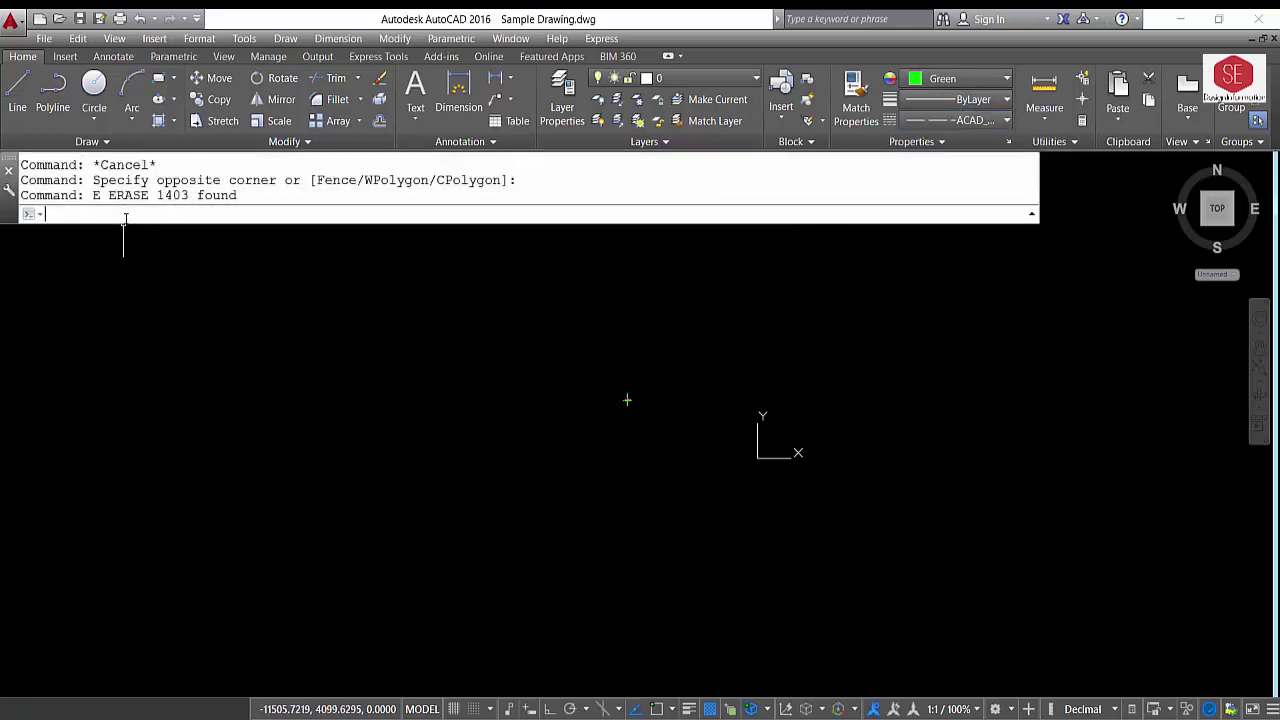
scroll(451, 357, up, 4)
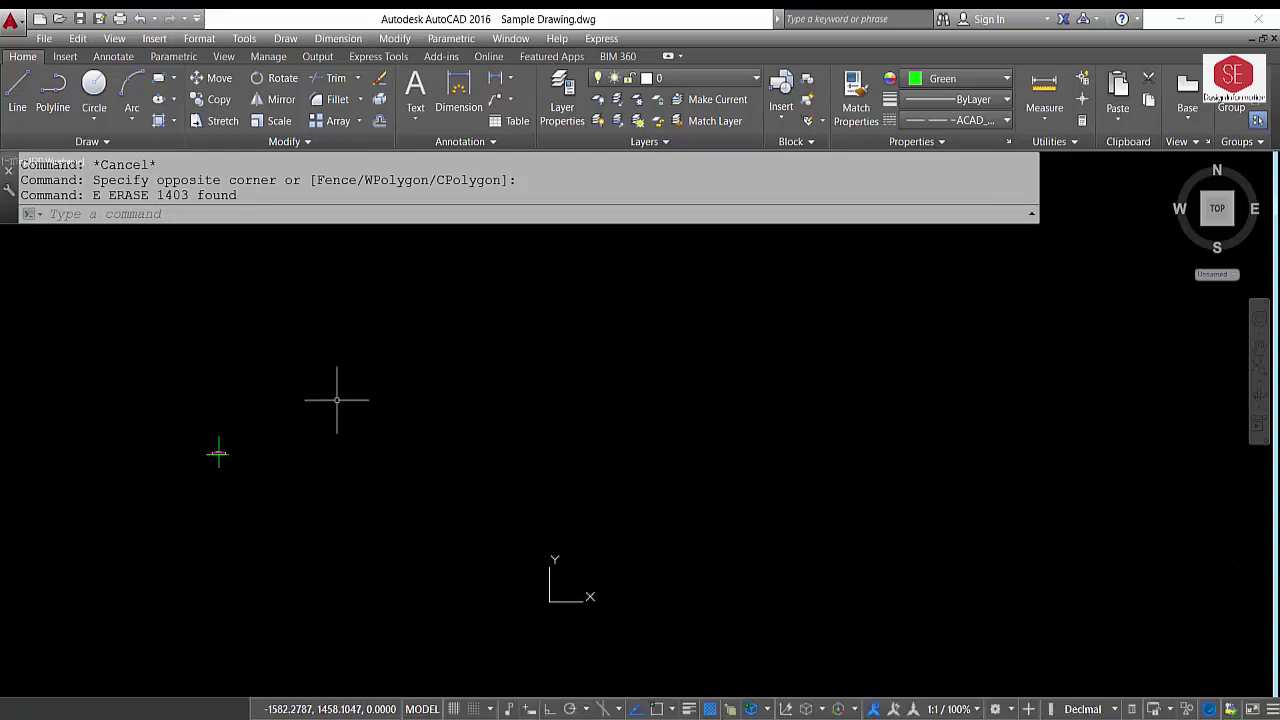
right_click(76, 215)
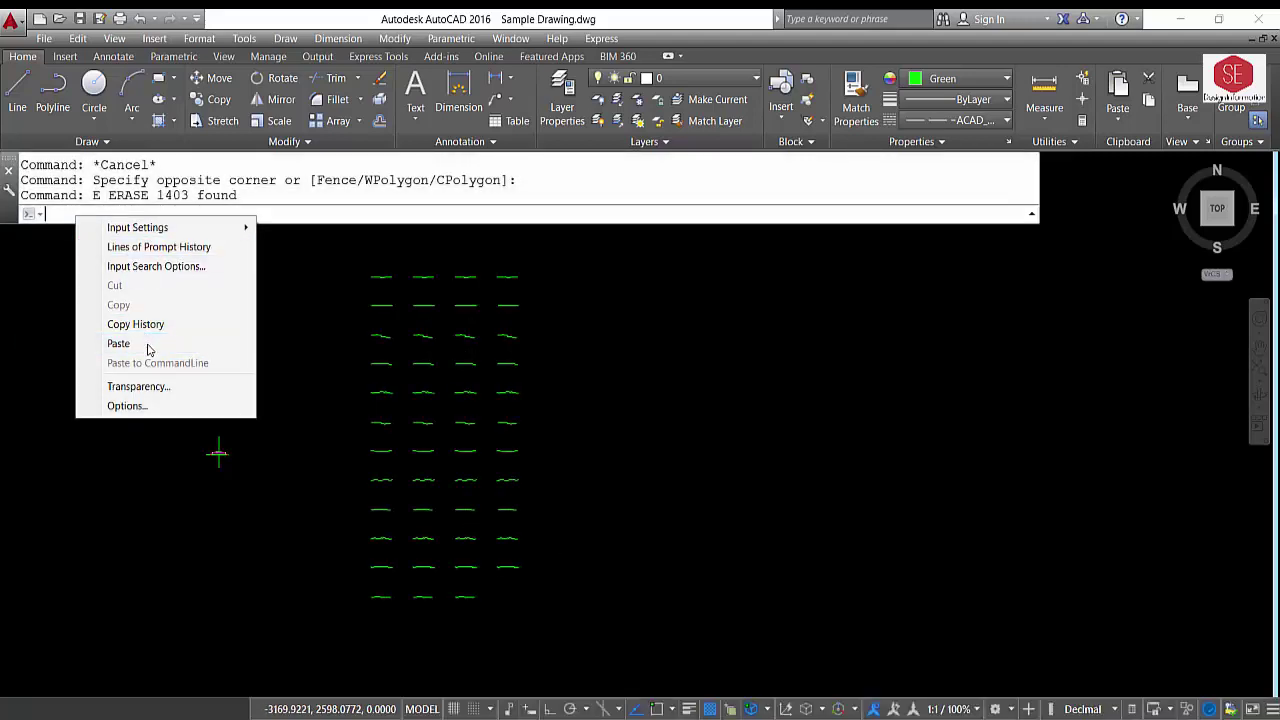
click(118, 344)
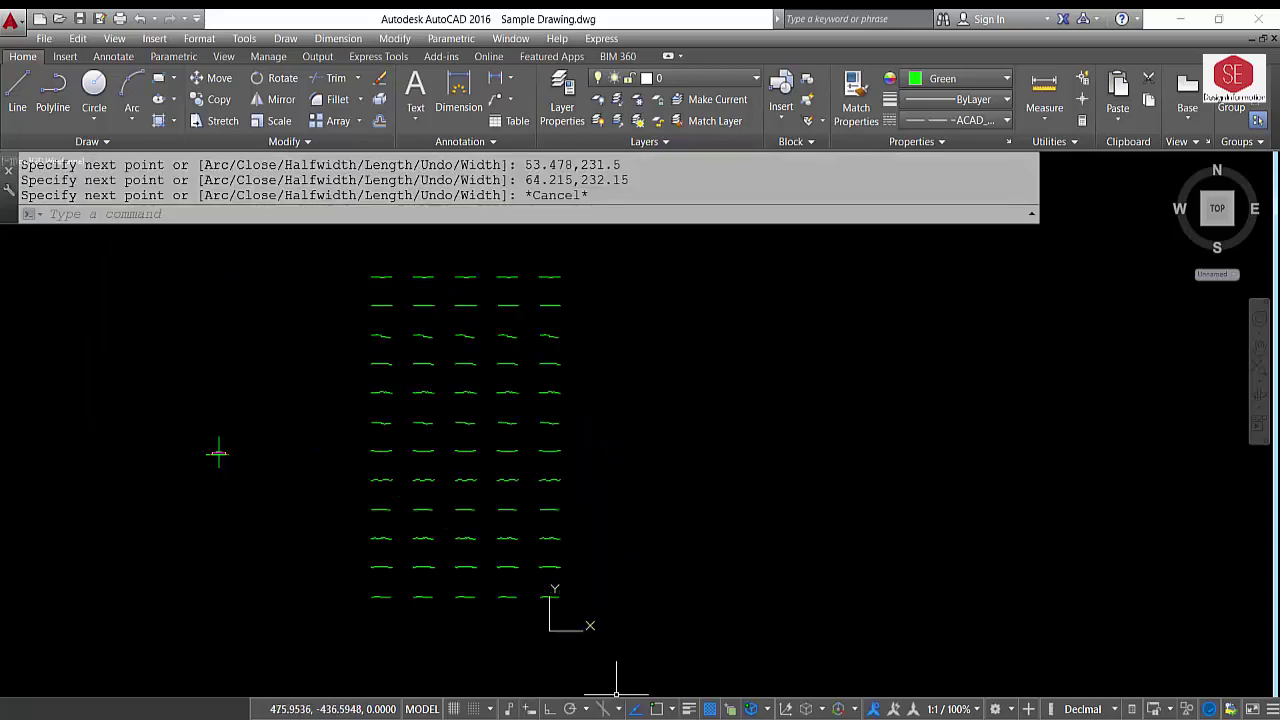
key(alt+Tab)
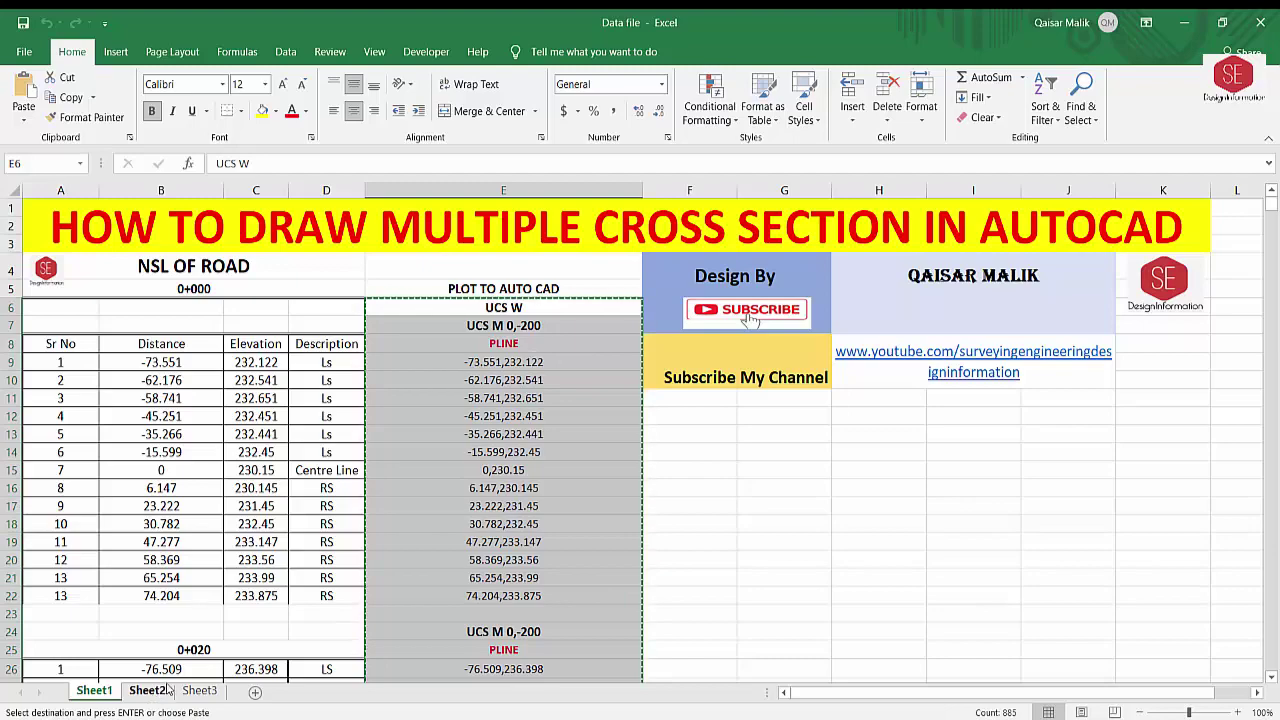
Copy the Finish Road Level command strings in C4:C641 on Sheet2
click(148, 690)
drag(477, 264, 614, 652)
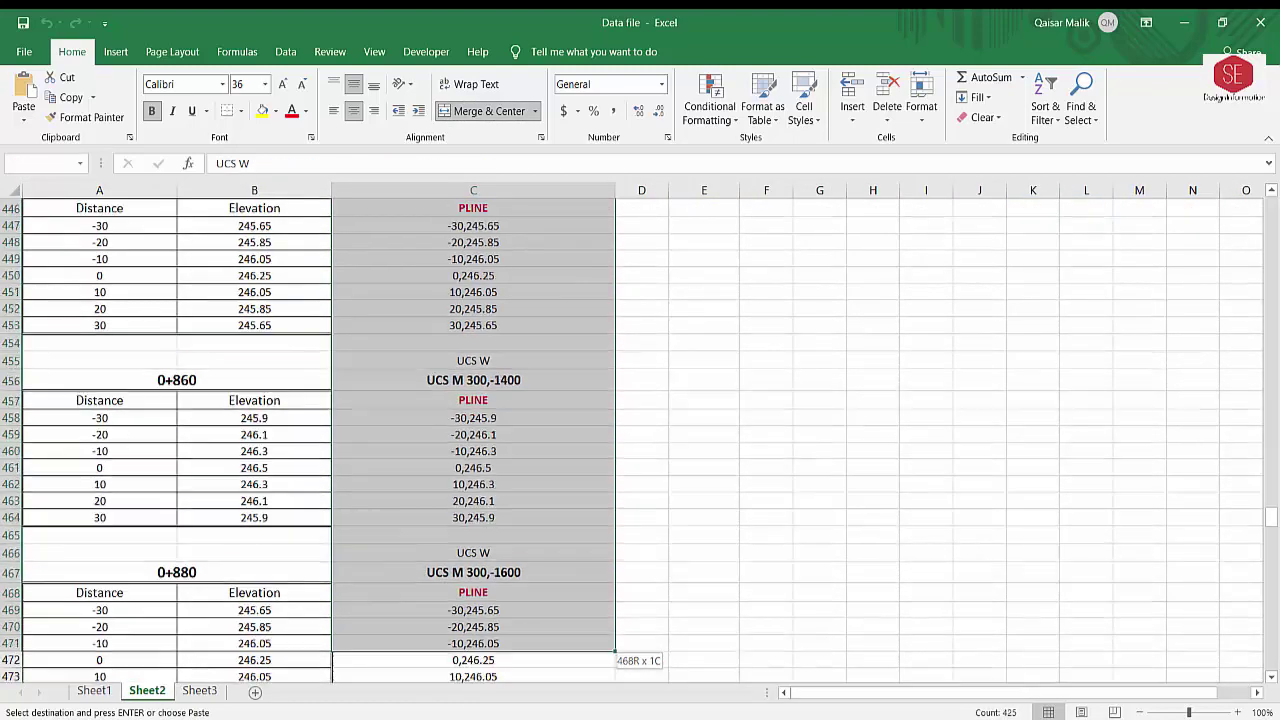
mouse_move(614, 652)
mouse_down()
mouse_move(474, 660)
mouse_move(474, 580)
mouse_up()
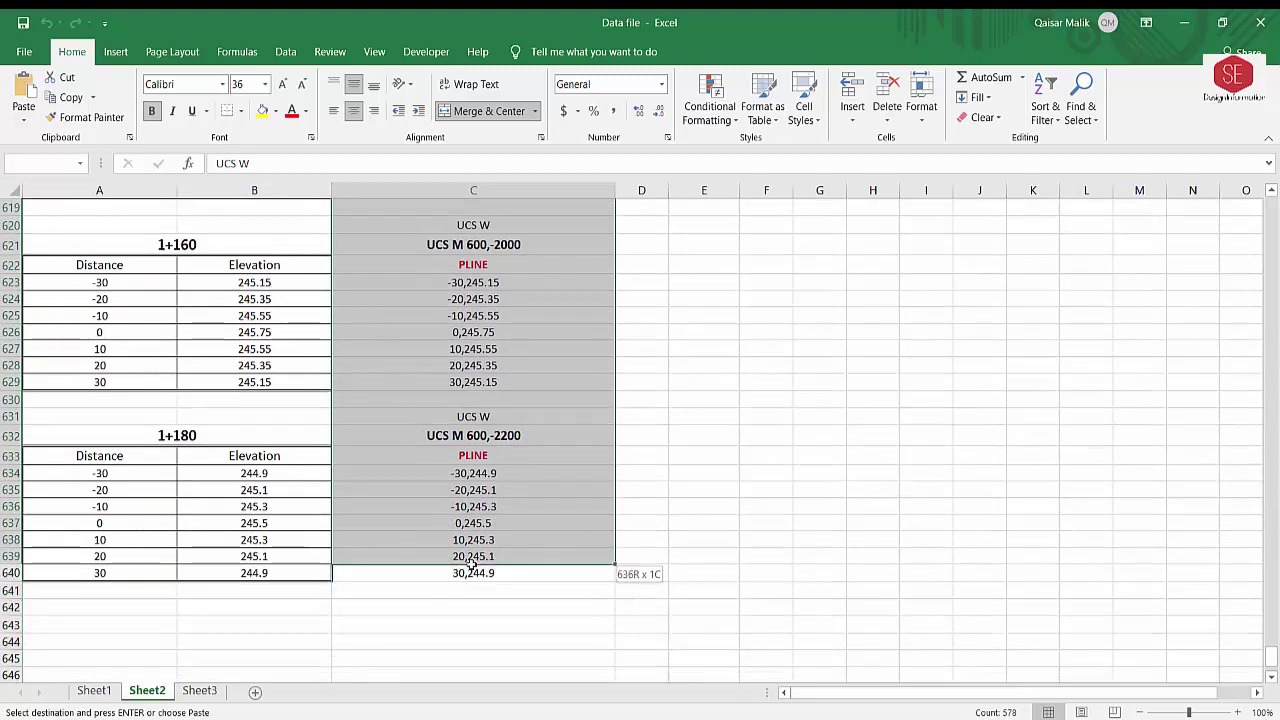
right_click(474, 580)
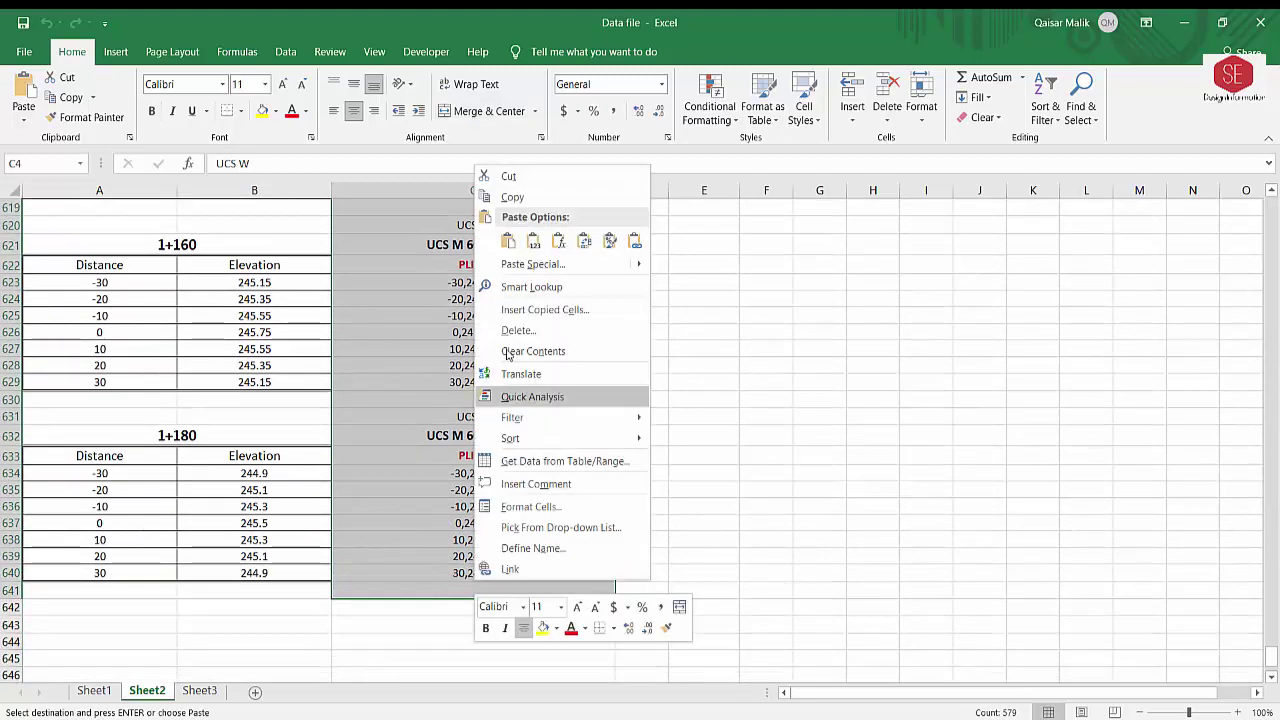
click(500, 192)
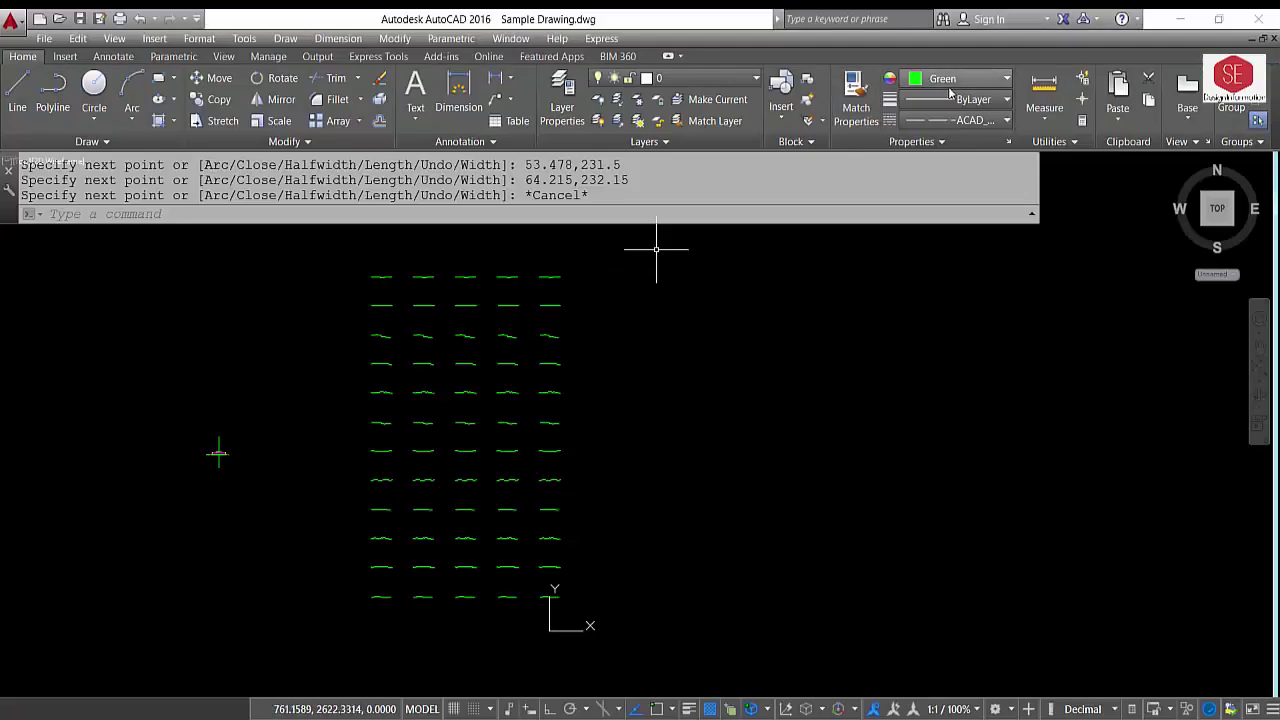
Make Red the current colour and paste the Finish Road Level commands to draw them
click(950, 79)
click(910, 258)
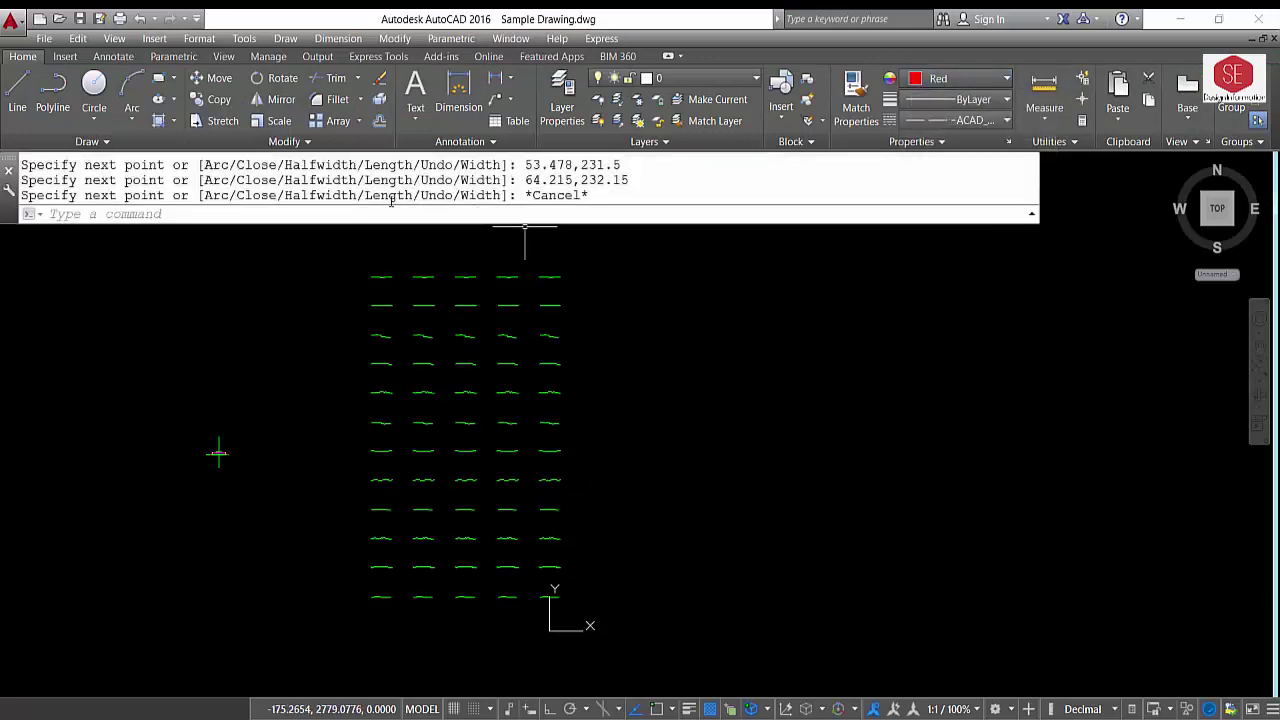
right_click(76, 213)
text(UCS)
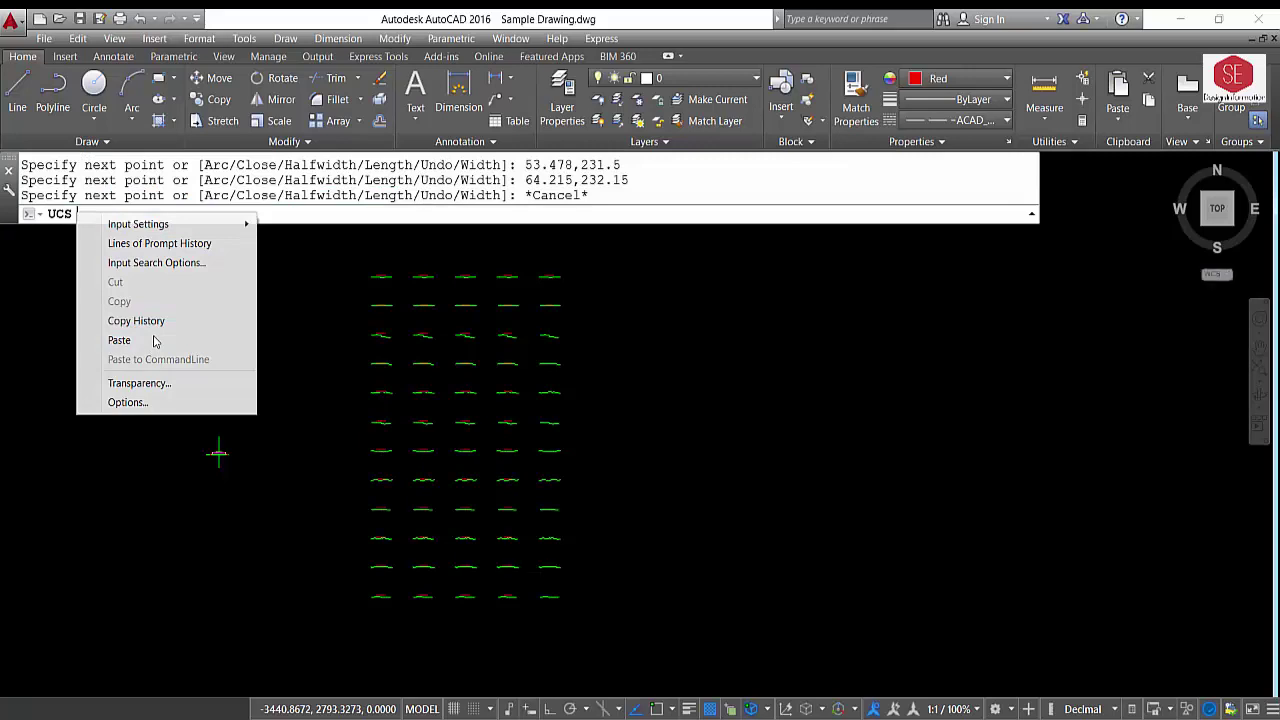
click(119, 340)
Zoom and pan across the grid to check the red lines above each ground profile
scroll(421, 328, up, 10)
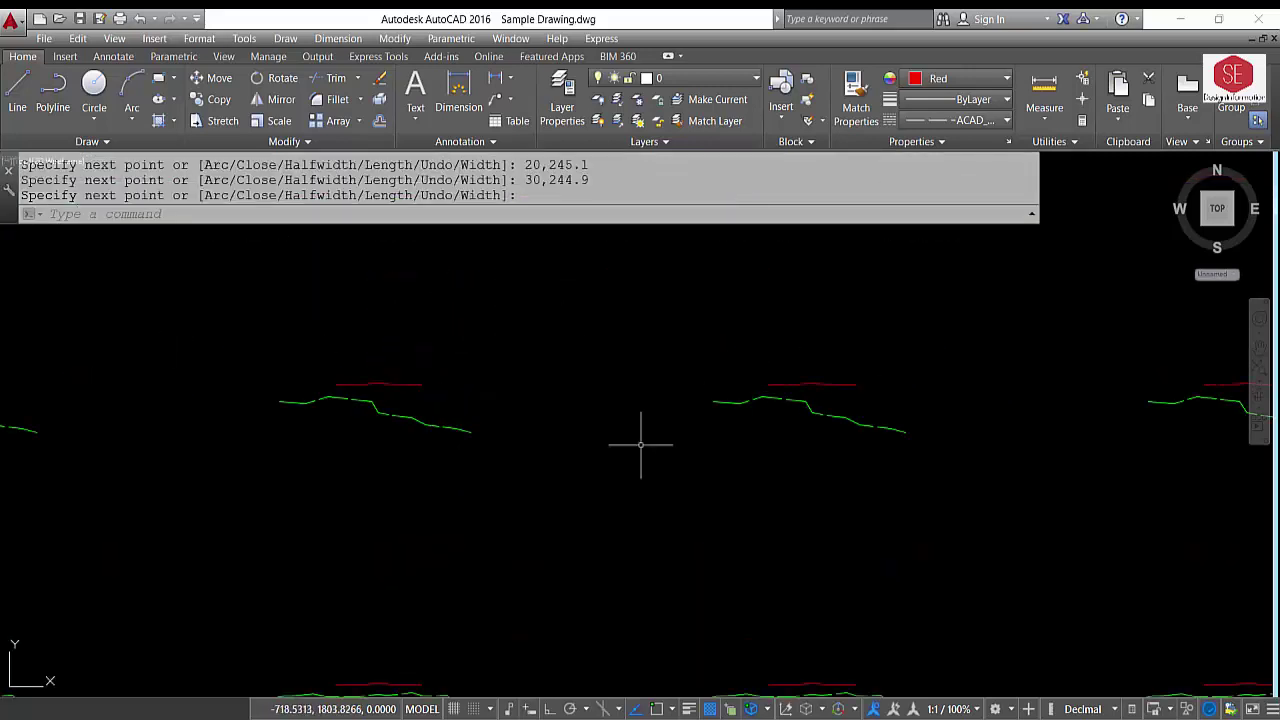
scroll(640, 445, down, 4)
drag(683, 422, 679, 484)
scroll(558, 374, down, 4)
scroll(543, 386, down, 4)
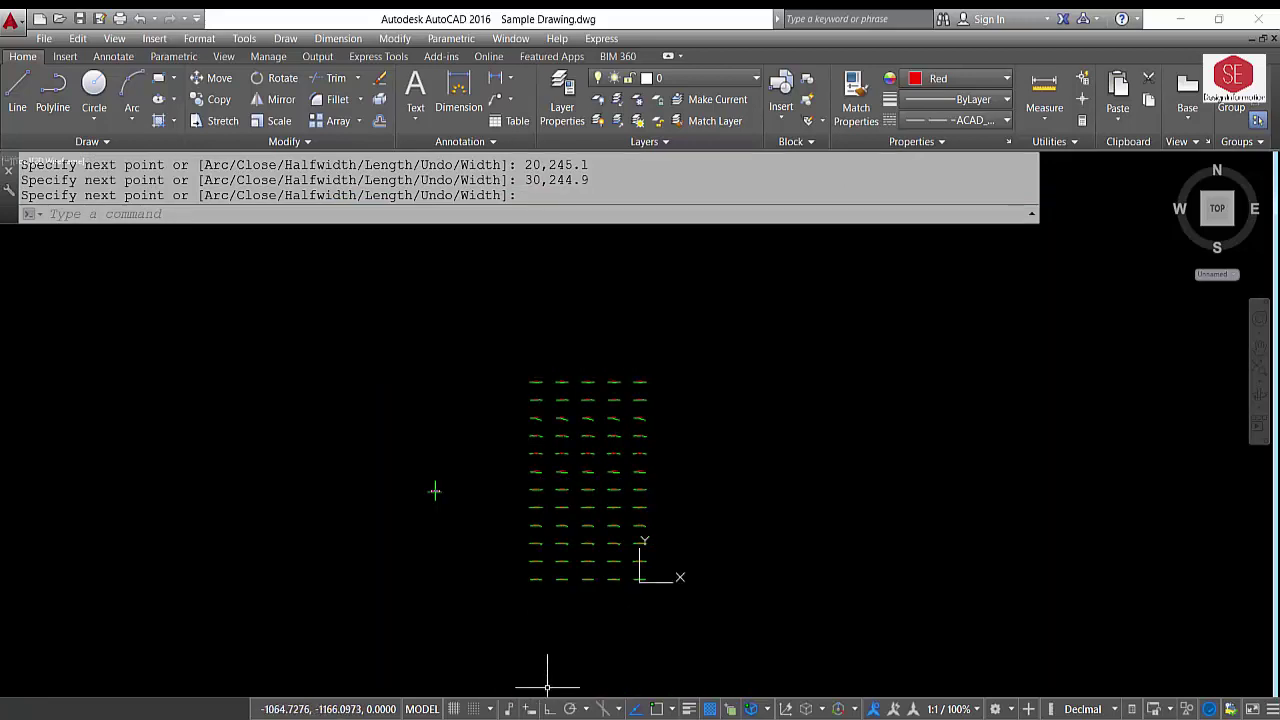
key(alt+Tab)
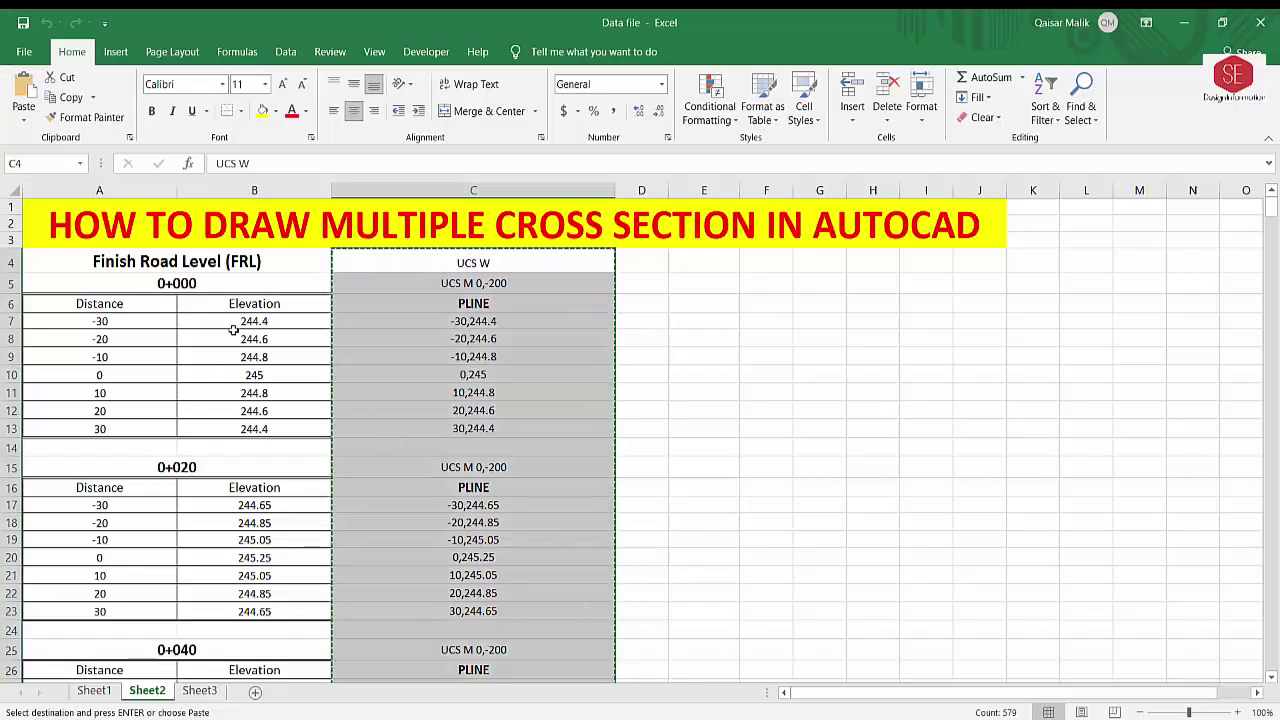
Cancel the pending Excel copy and open the NSL routine in Notepad to read its code
key(Escape)
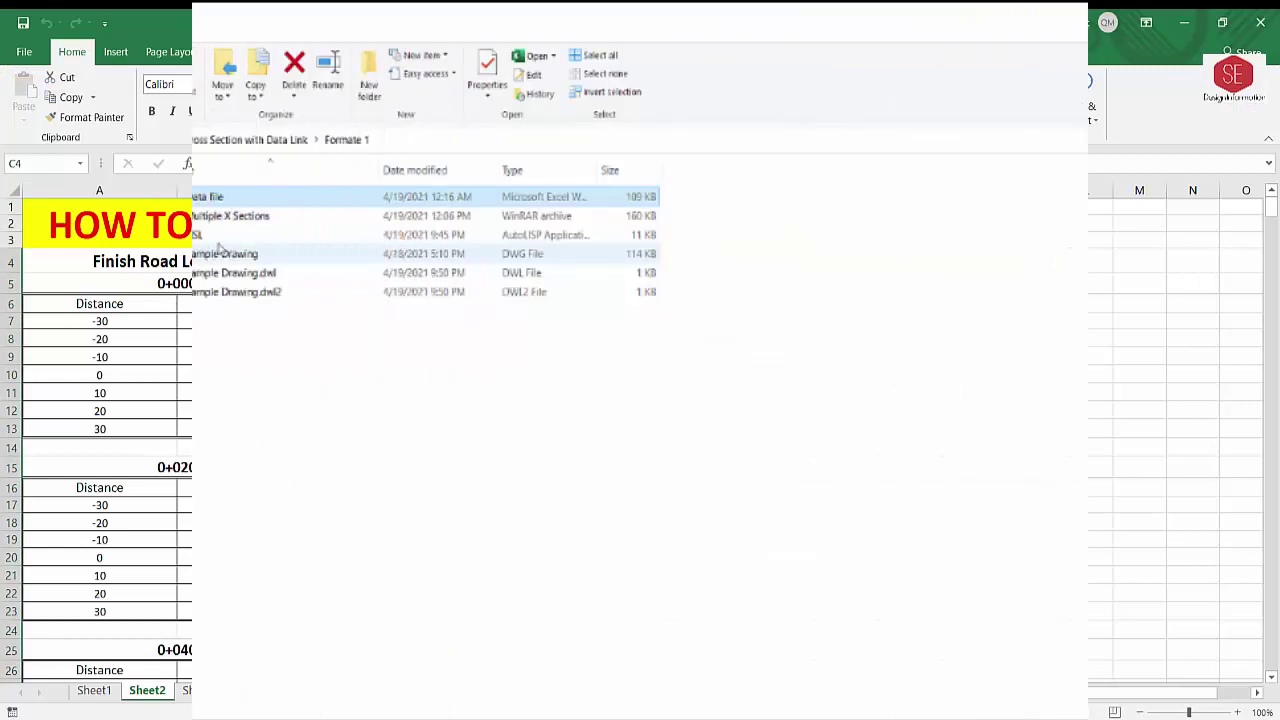
right_click(190, 243)
click(262, 252)
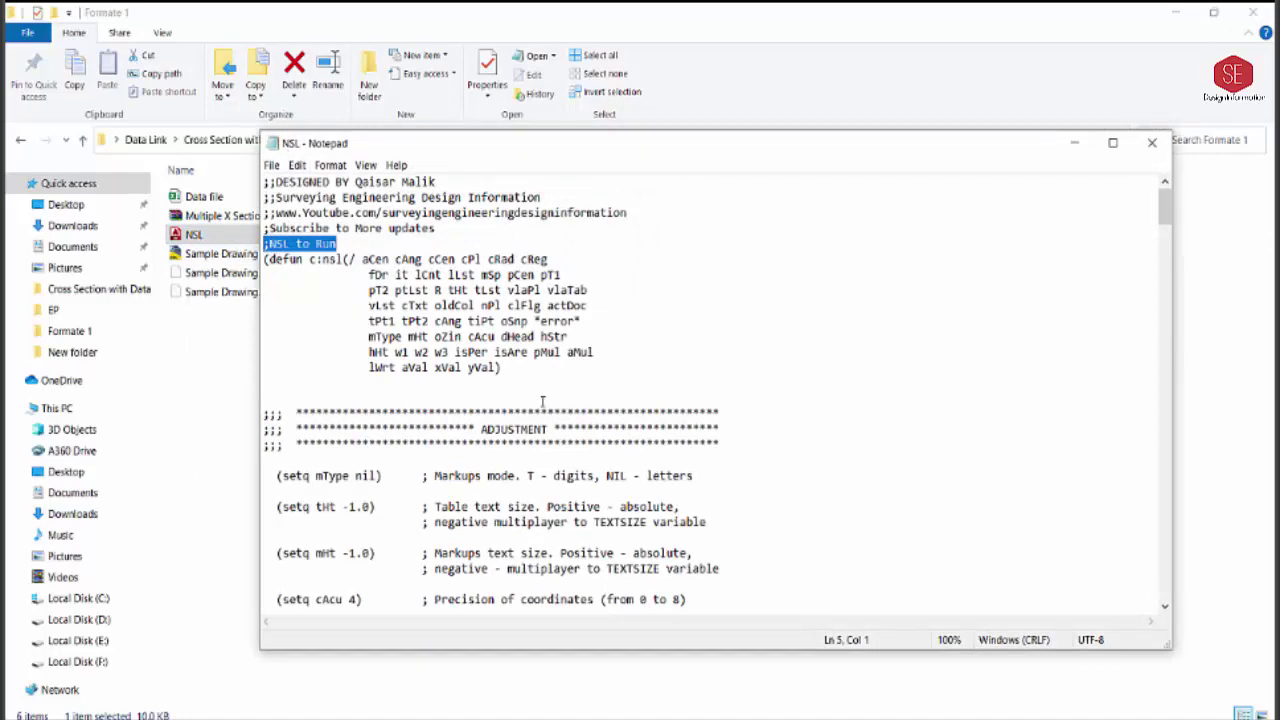
scroll(542, 402, down, 15)
scroll(571, 380, down, 15)
scroll(571, 380, down, 15)
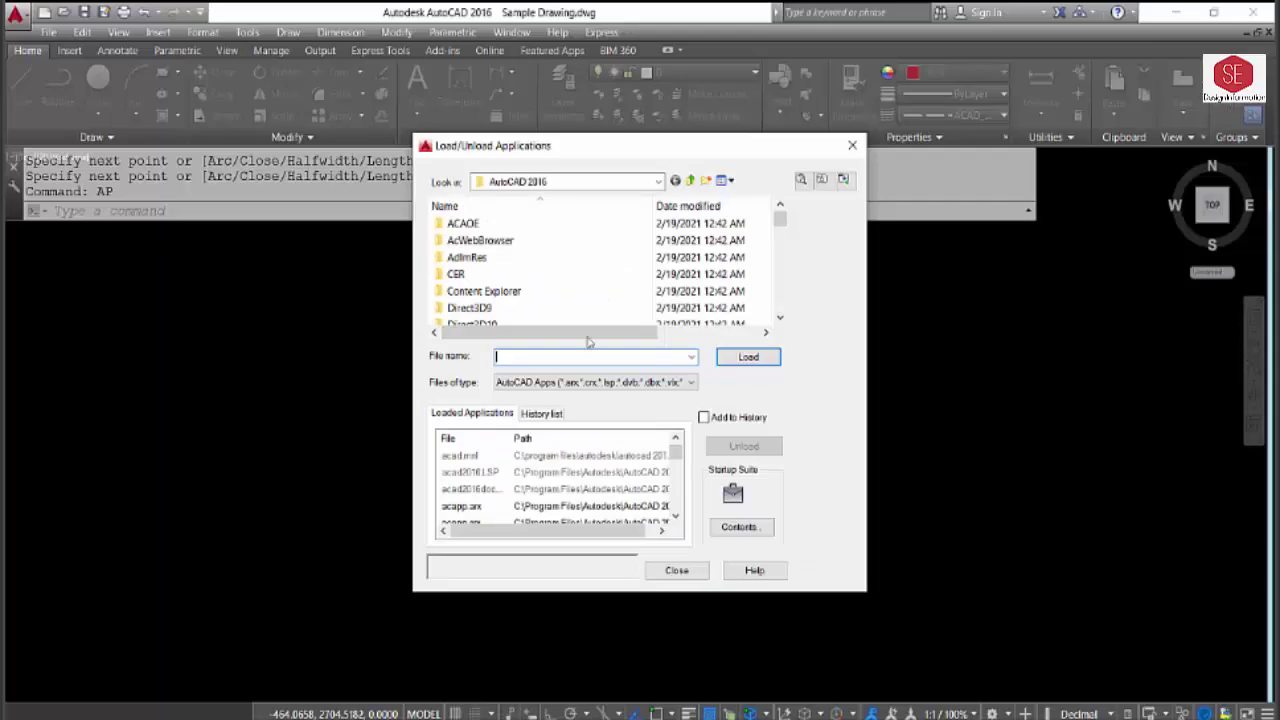
Add NSL.lsp from the Formate 1 folder to the APPLOAD Startup Suite
click(739, 527)
click(530, 458)
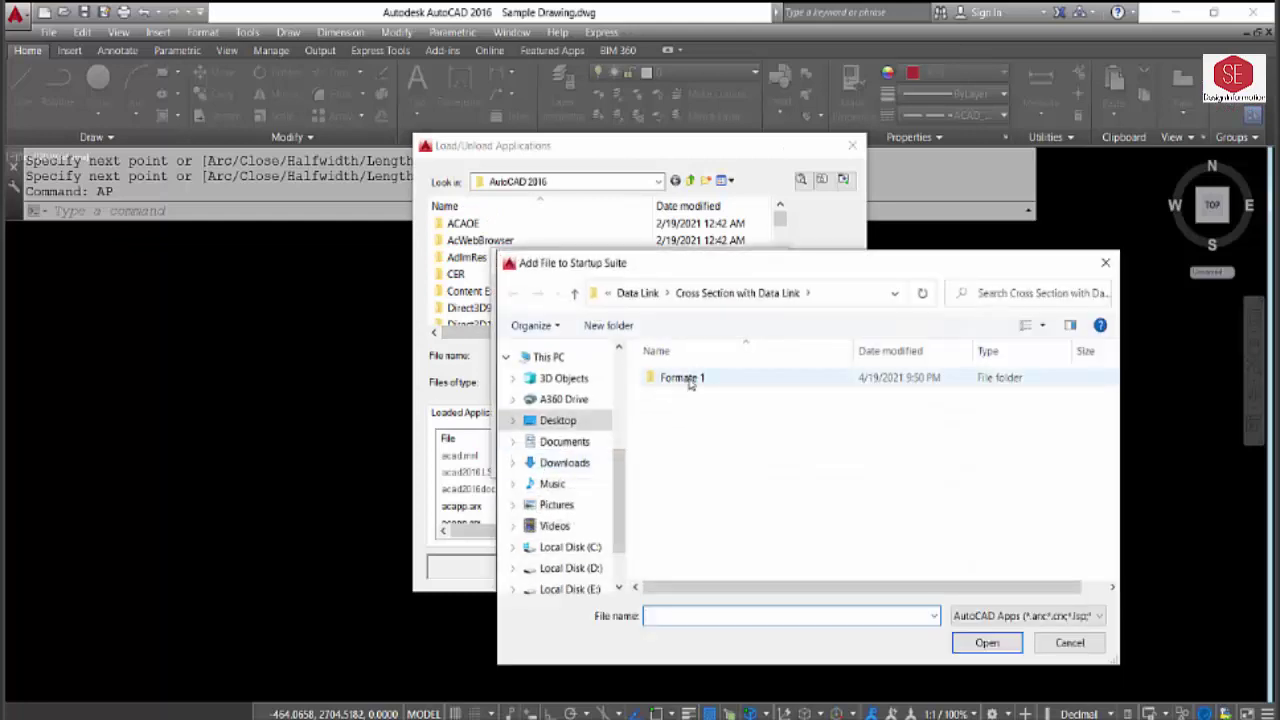
double_click(684, 378)
click(668, 378)
click(966, 642)
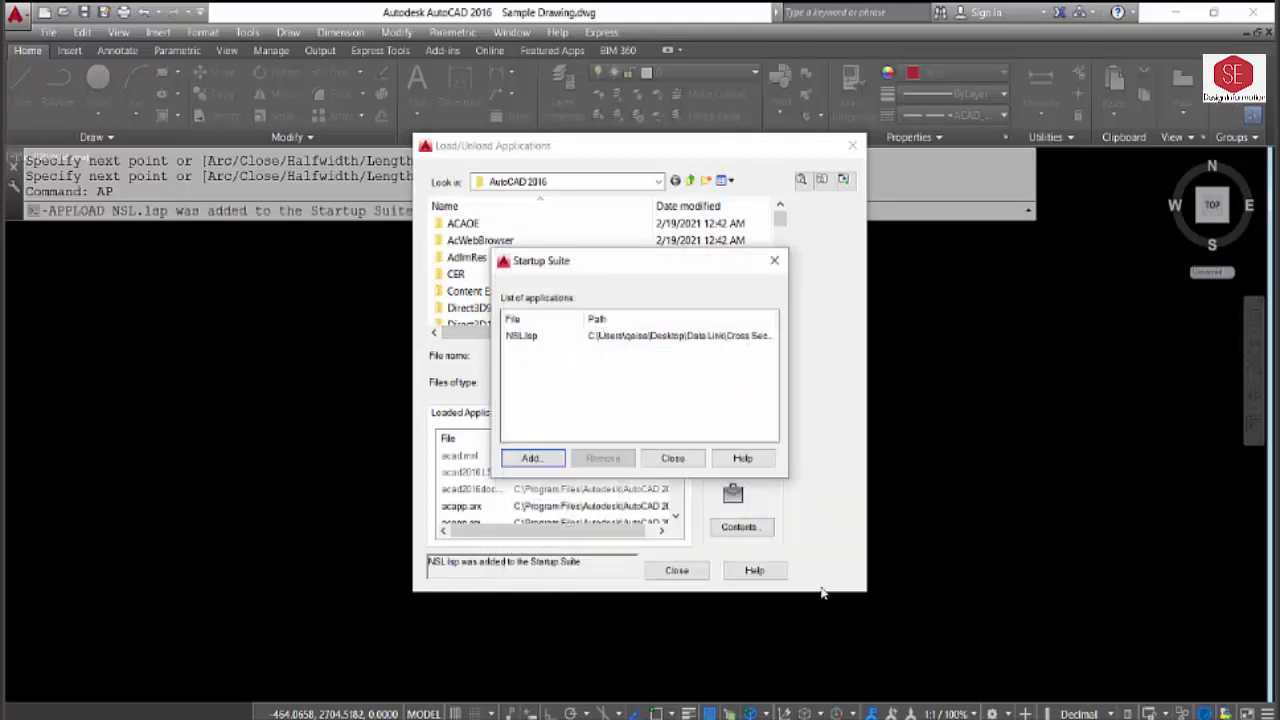
click(672, 458)
click(677, 570)
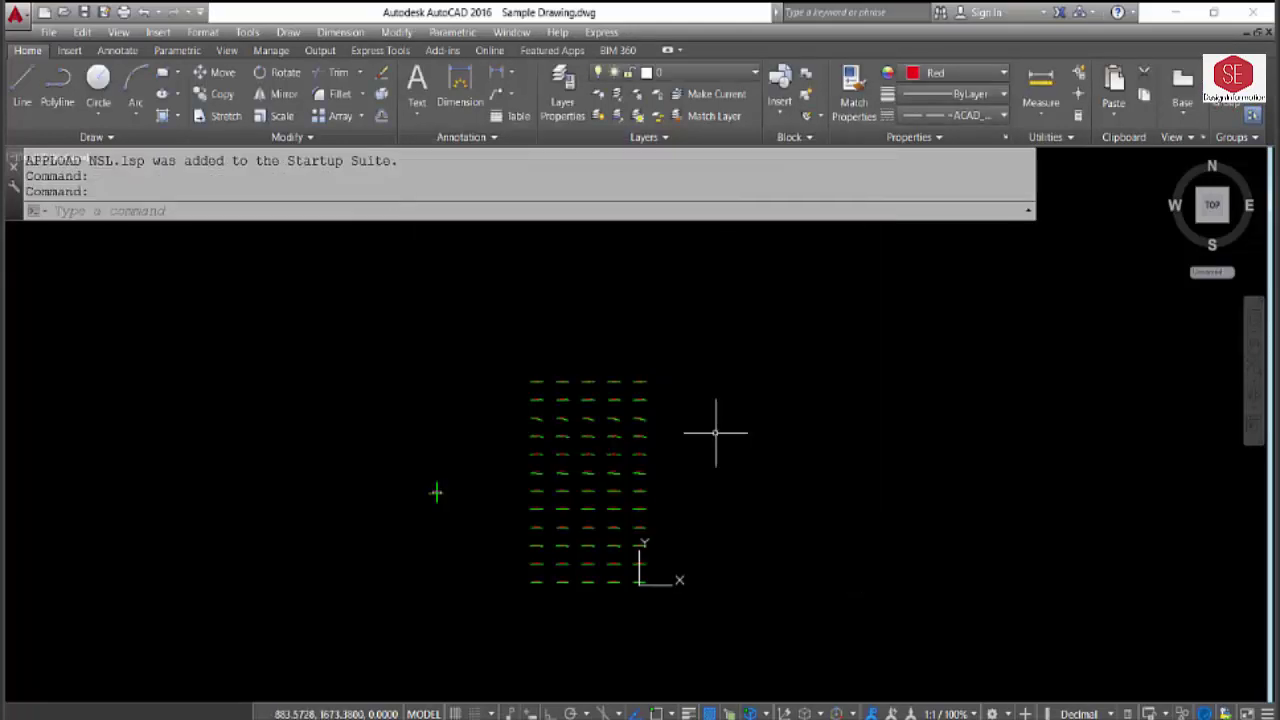
Close the drawing without saving, start a new acad-template drawing, and allow NSL.lsp to load
click(1253, 32)
click(700, 411)
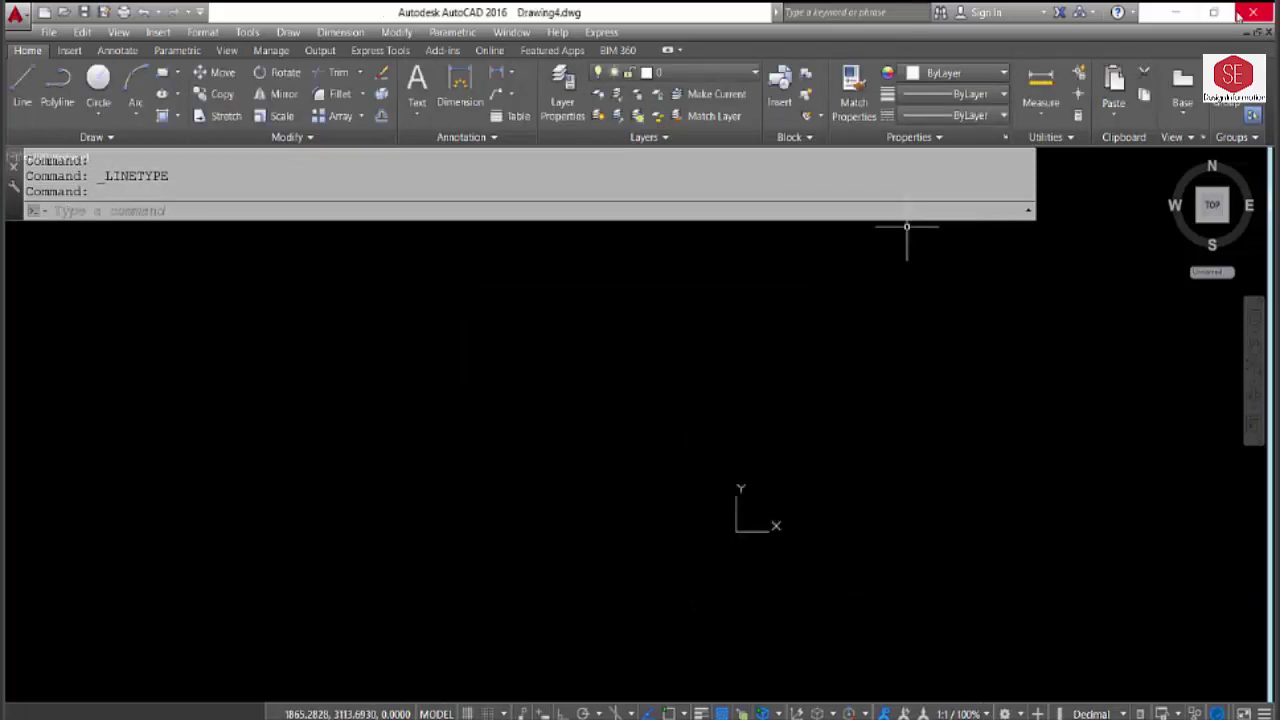
click(44, 12)
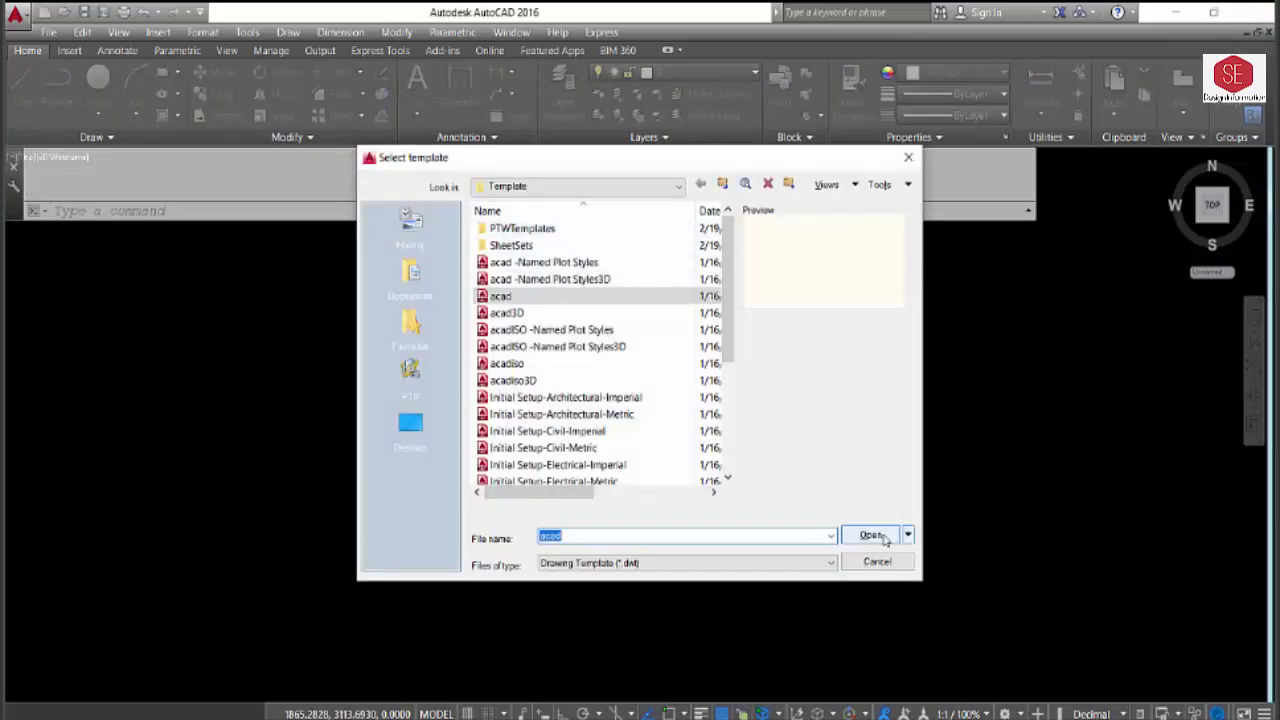
click(870, 531)
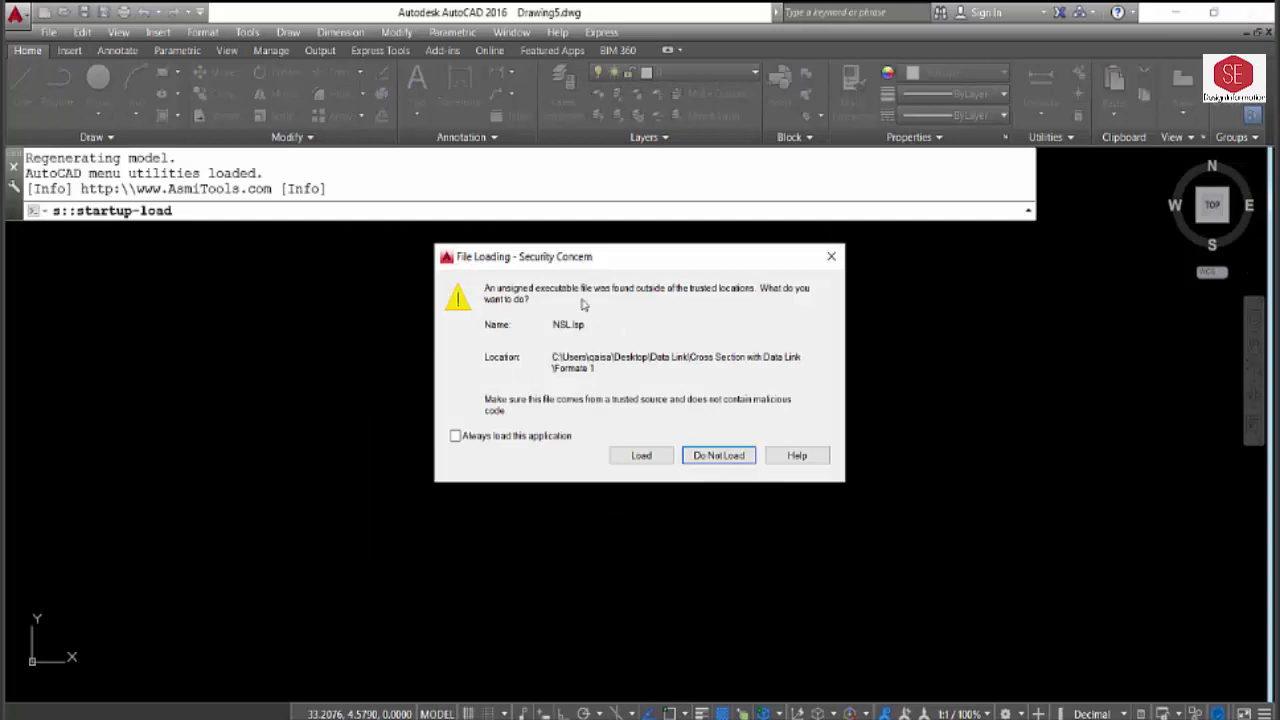
click(641, 457)
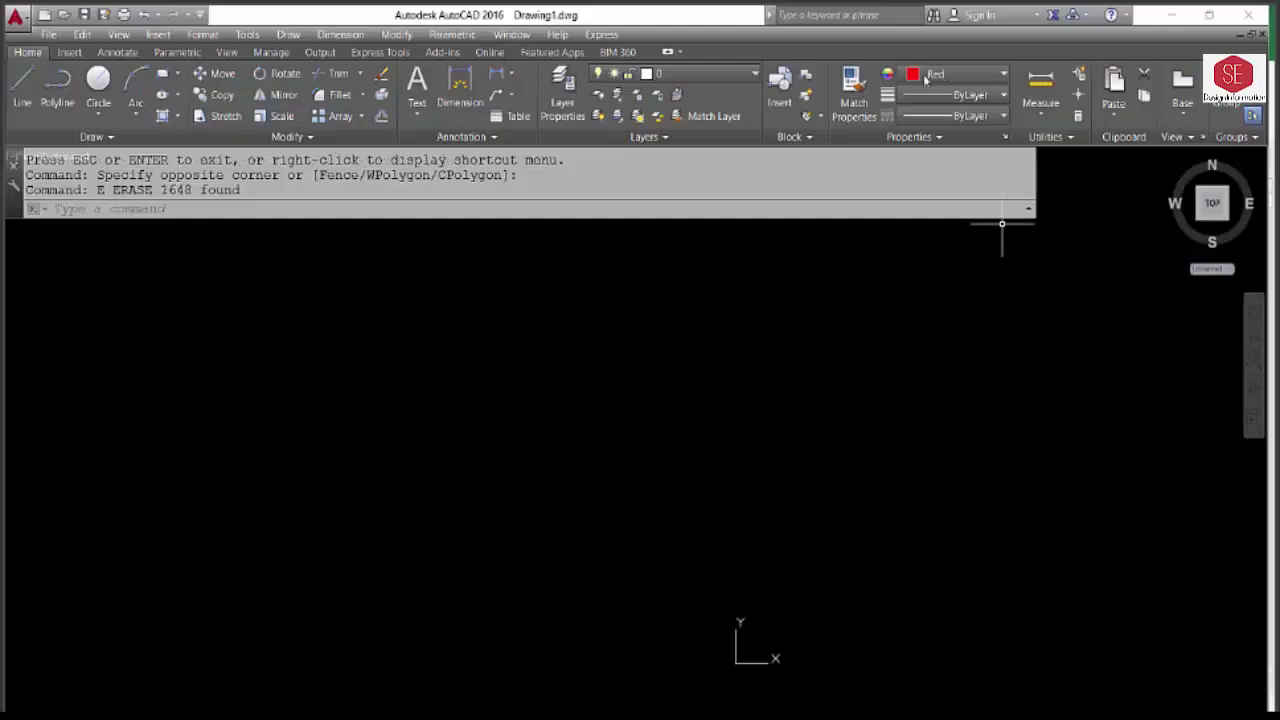
With Cyan as current colour, paste the text style and label commands, then zoom out to view the frames
click(1003, 74)
click(958, 251)
right_click(148, 210)
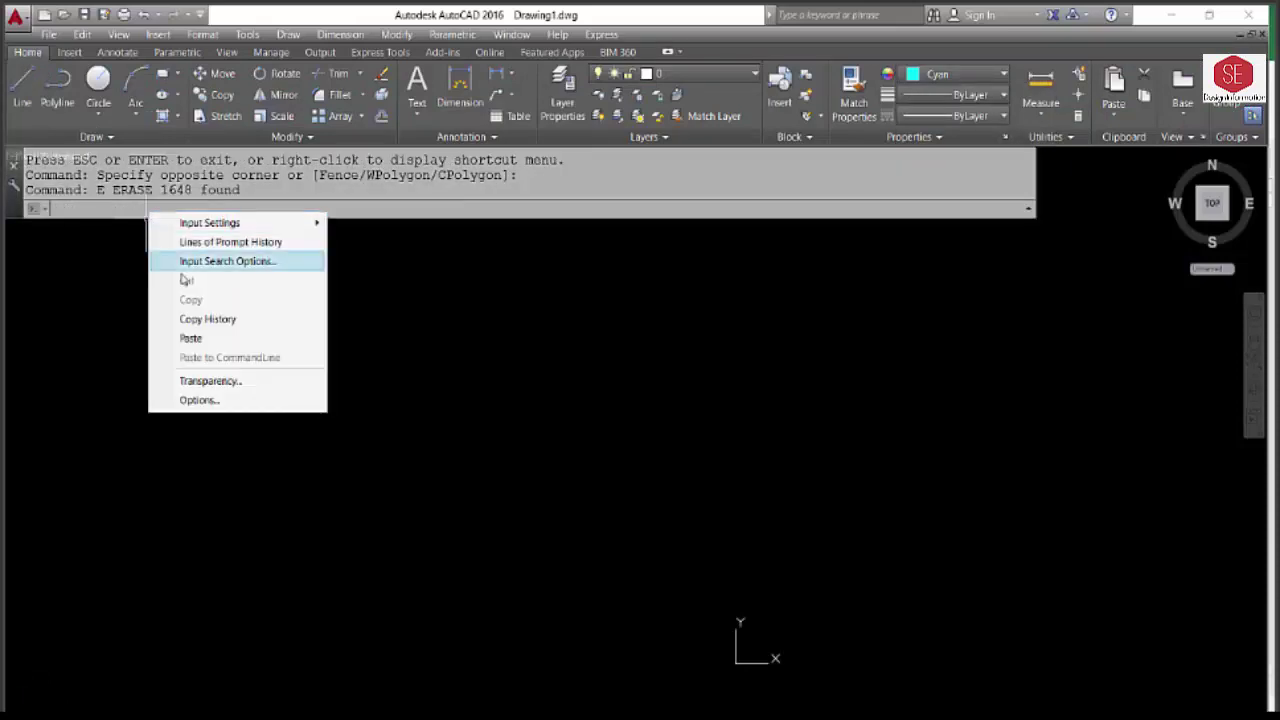
click(200, 340)
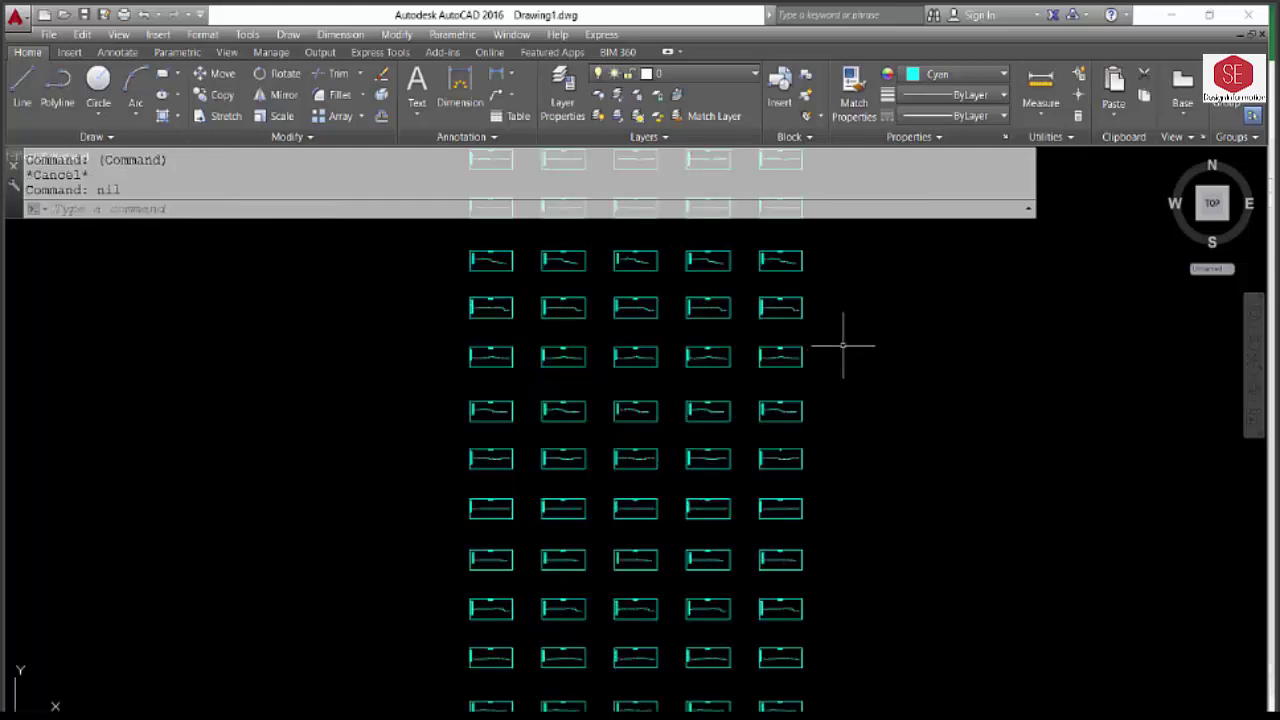
text(z)
key(Return)
key(Return)
drag(837, 343, 774, 523)
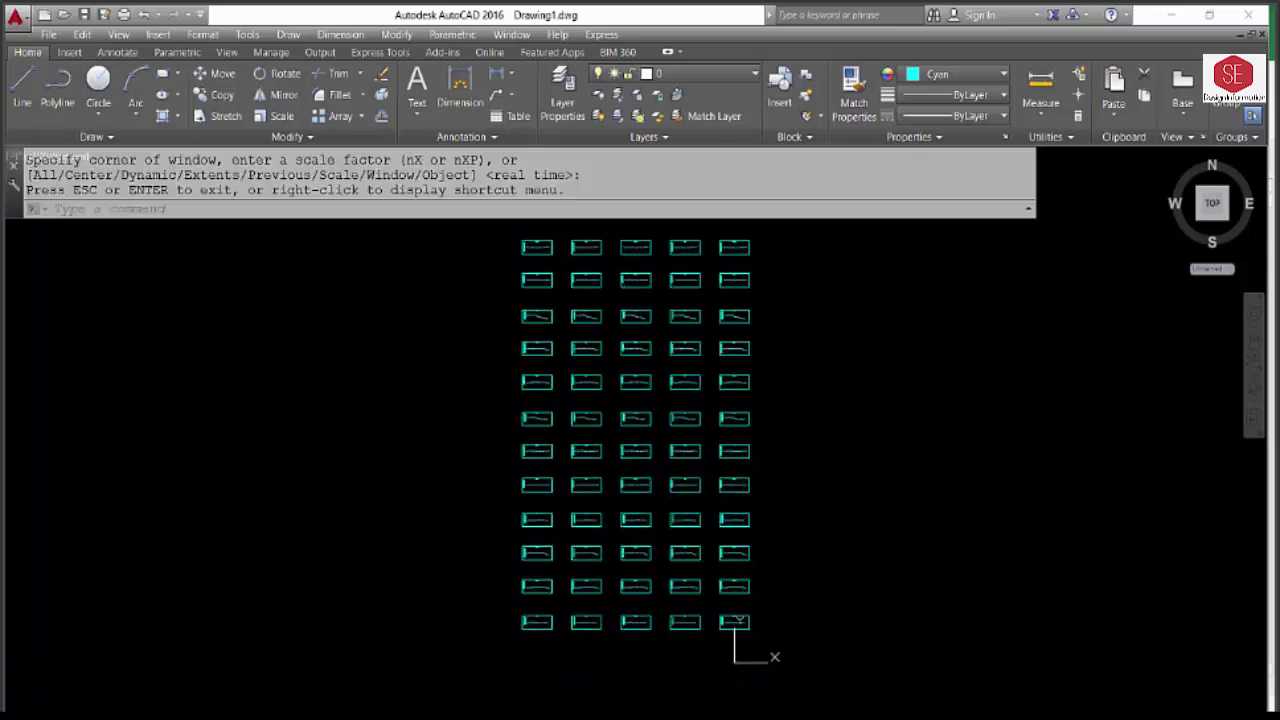
Copy the FRLData named range from the Excel data file
click(522, 650)
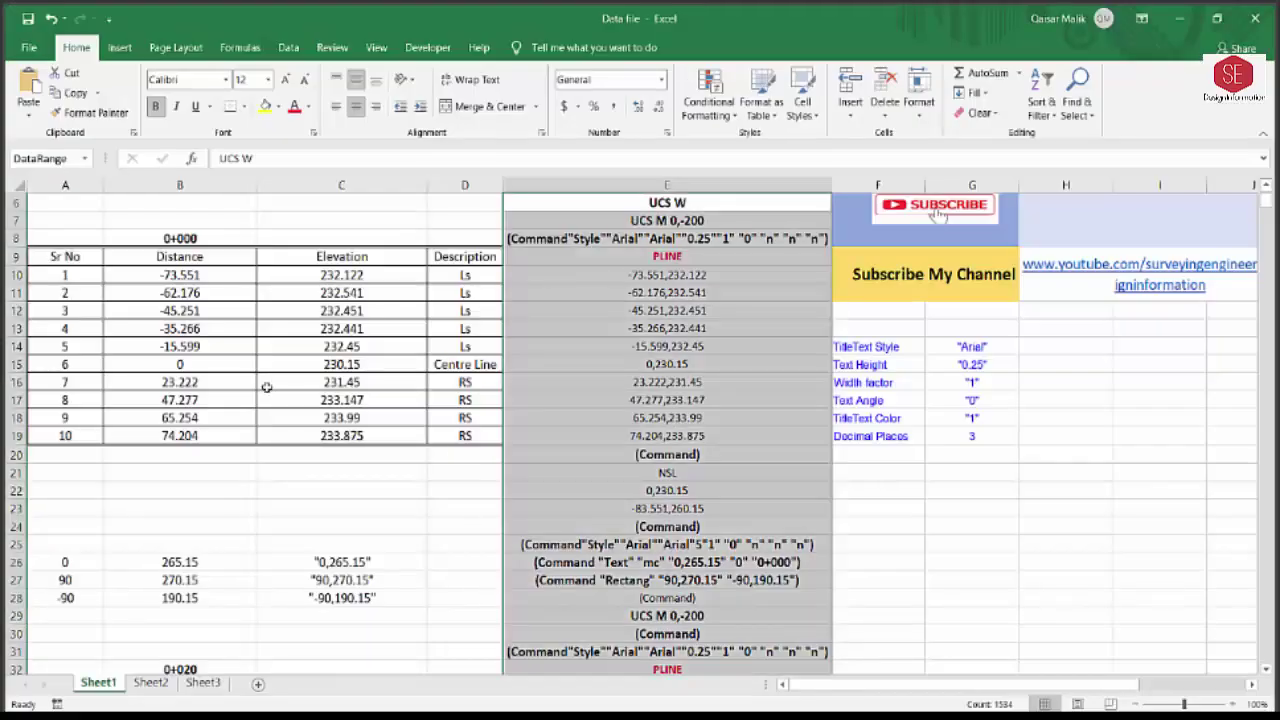
click(82, 160)
click(47, 197)
right_click(536, 283)
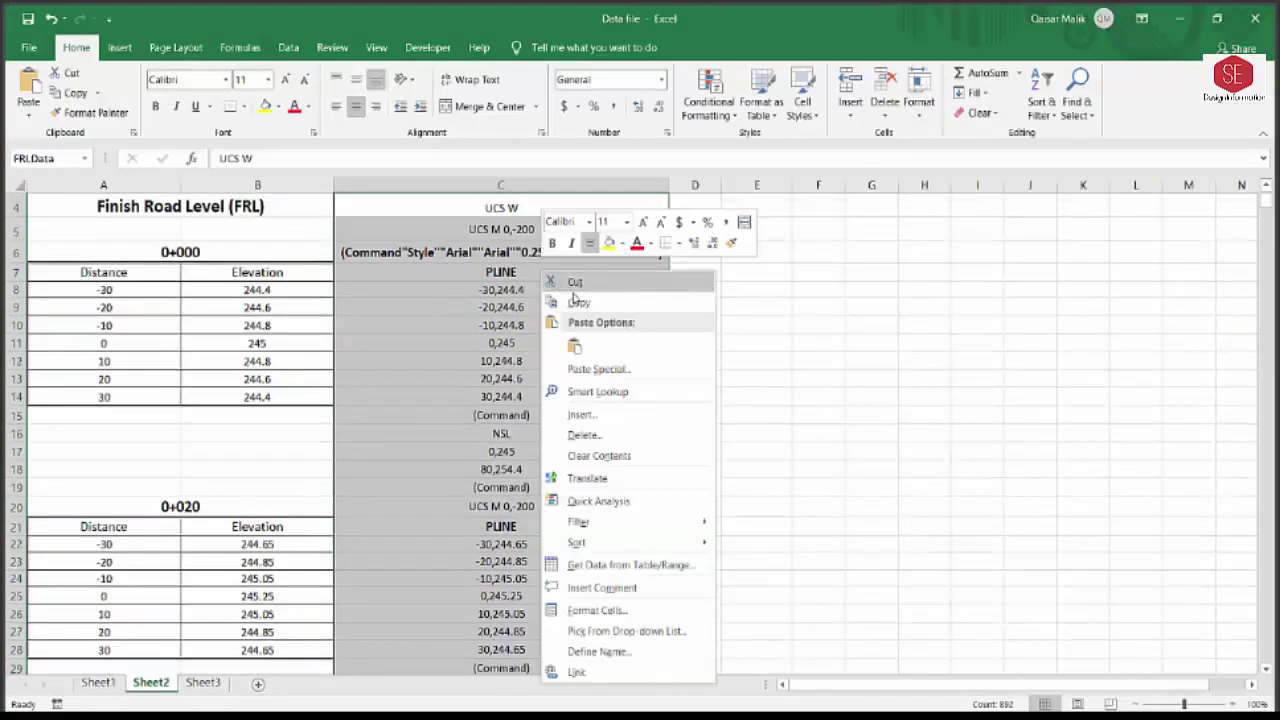
click(600, 271)
key(alt+Tab)
click(950, 76)
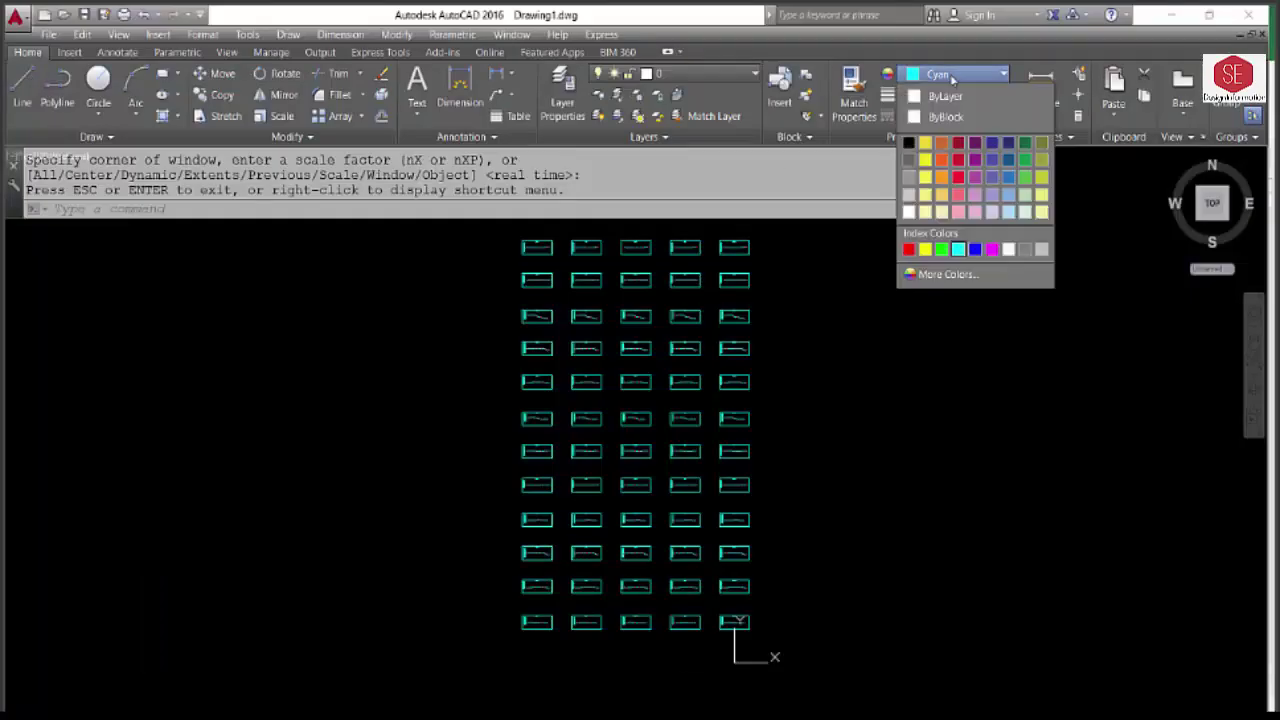
With Red as current colour, paste the FRLData commands to add level tables to every cross-section
click(908, 250)
right_click(235, 208)
click(277, 336)
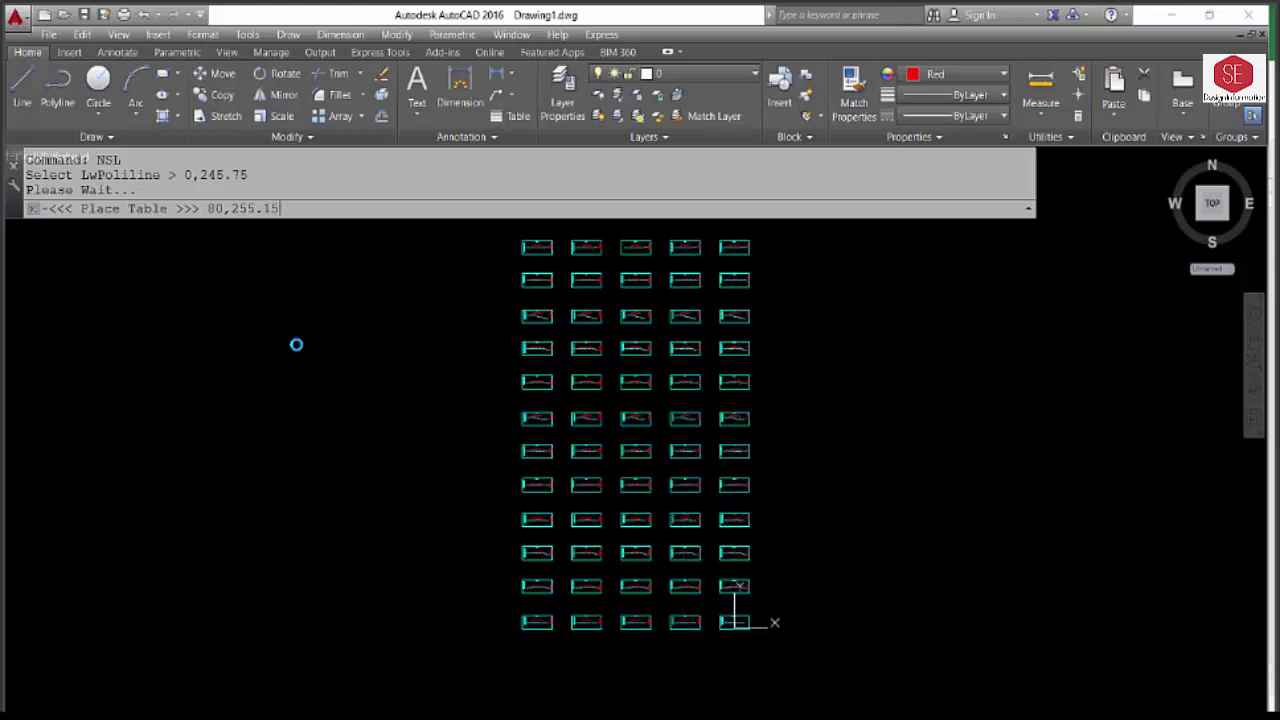
scroll(749, 466, up, 2)
scroll(609, 277, up, 5)
scroll(619, 350, down, 2)
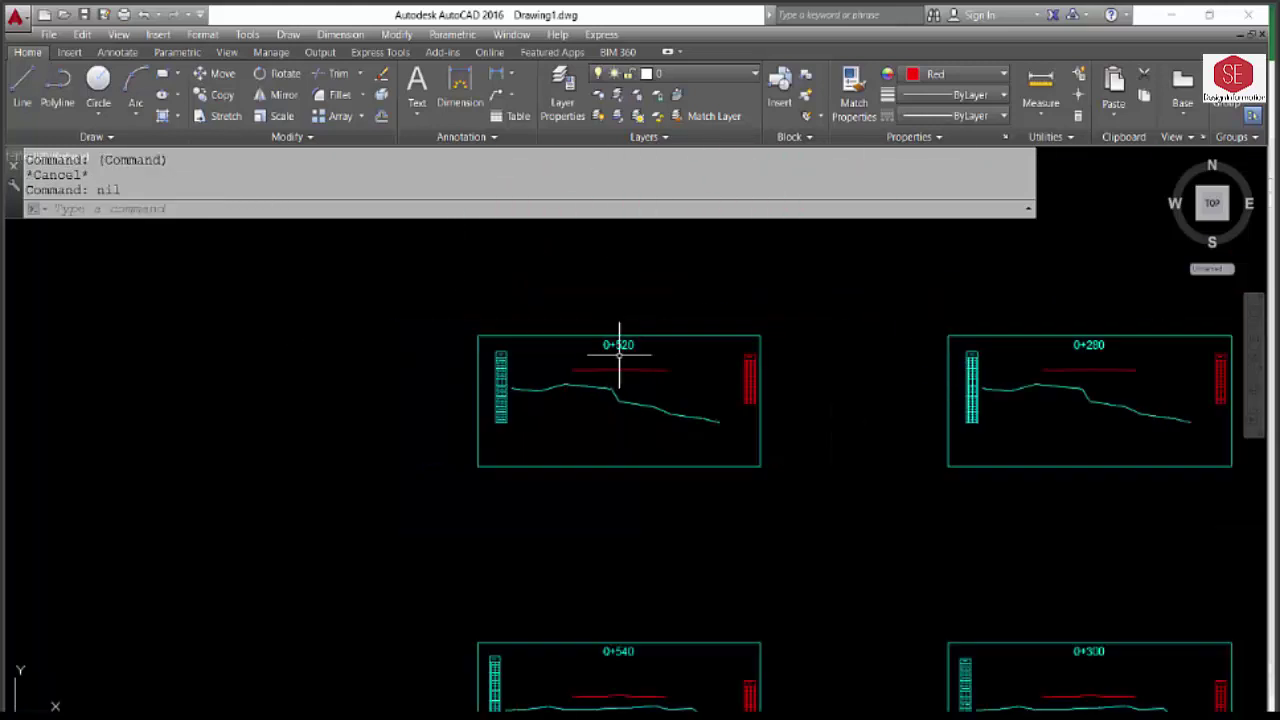
scroll(830, 350, down, 1)
scroll(586, 409, down, 3)
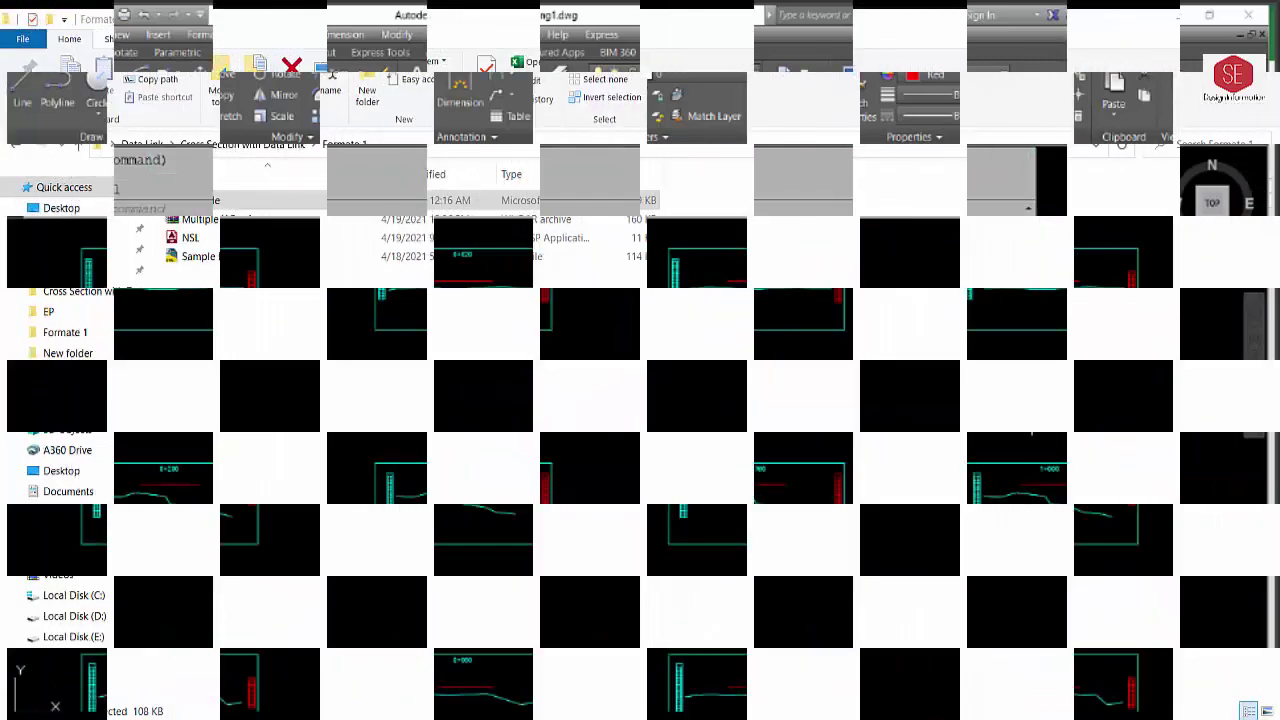
Open Sample Drawing.dwg and zoom around its finished cross-sections
click(220, 323)
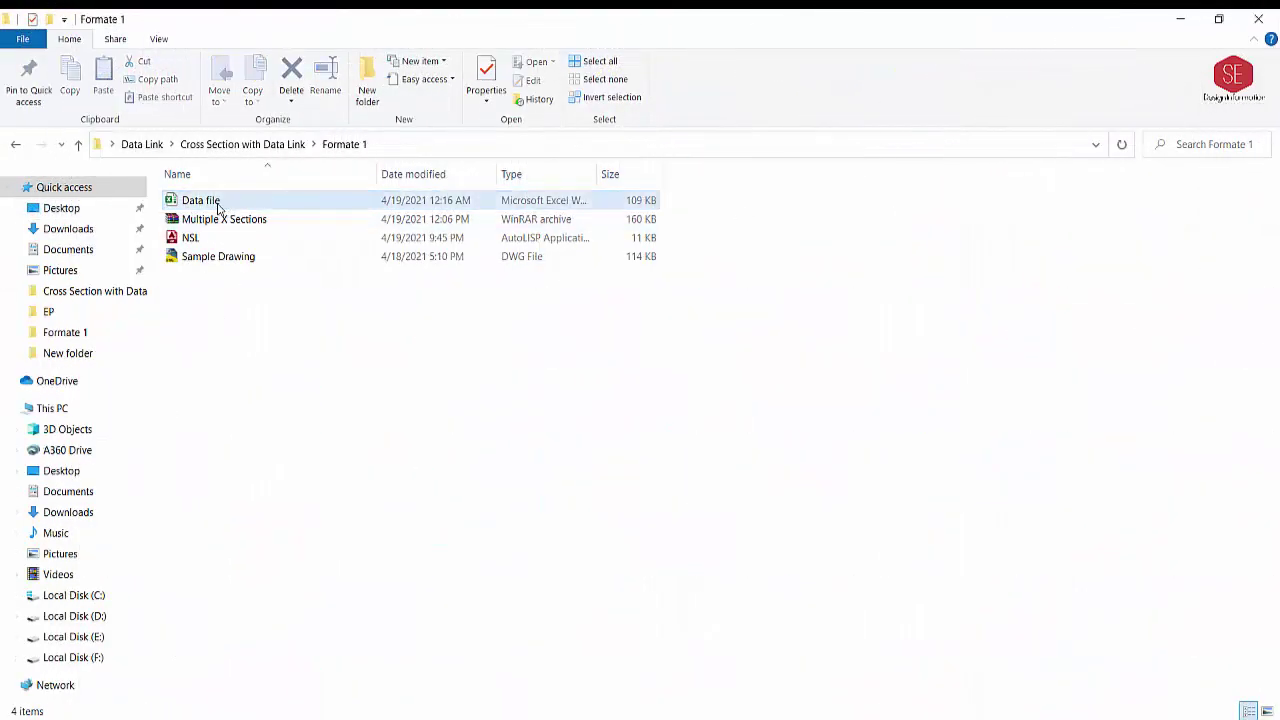
double_click(193, 258)
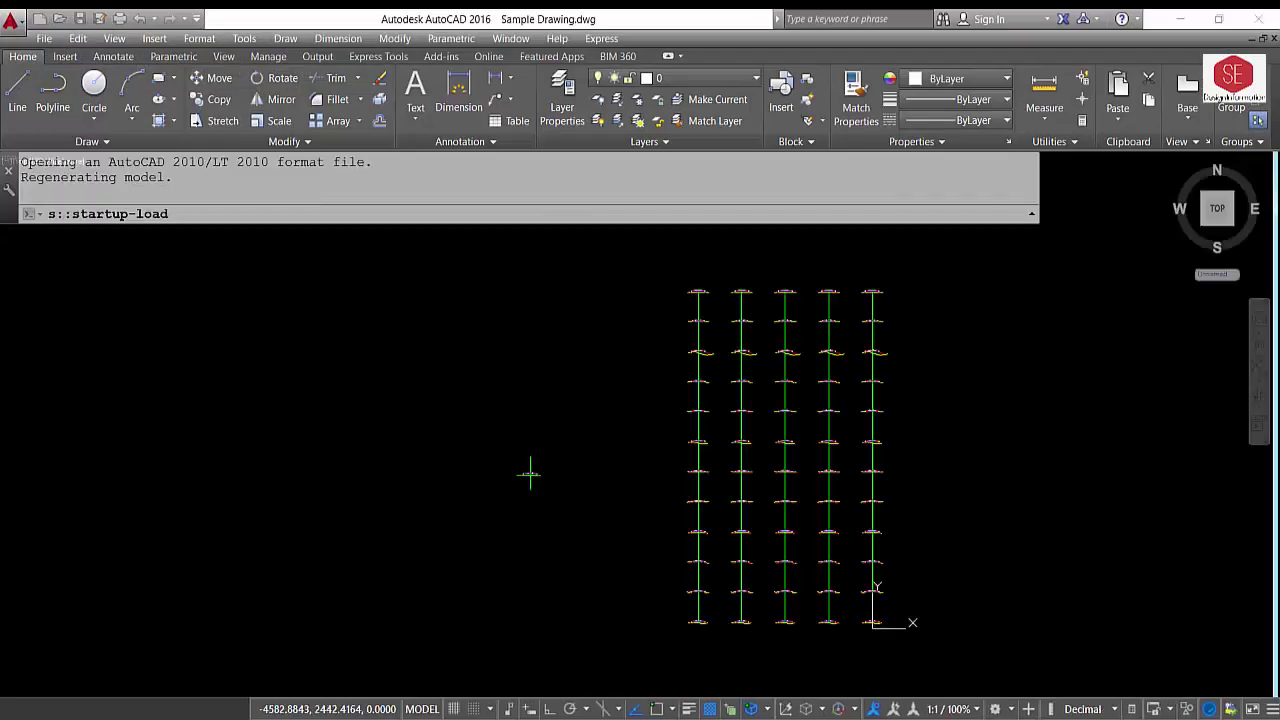
scroll(771, 323, up, 4)
scroll(651, 500, up, 5)
scroll(590, 548, up, 5)
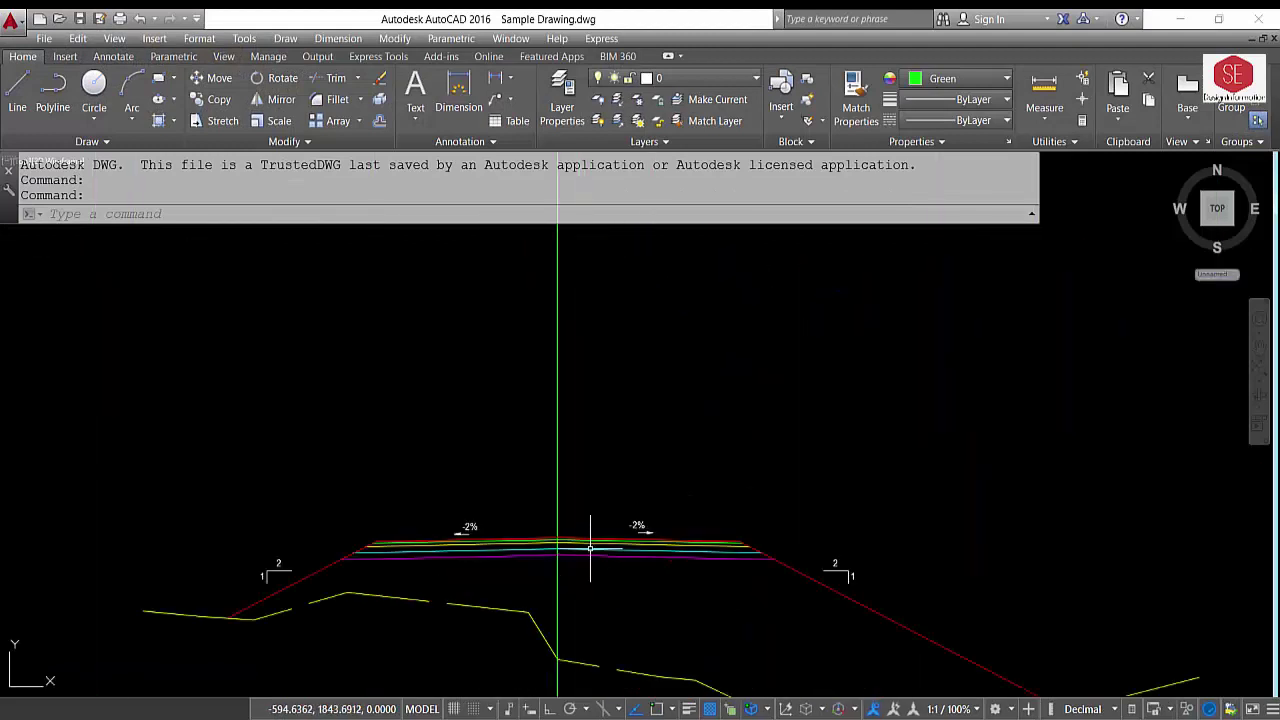
scroll(594, 337, down, 4)
scroll(634, 557, down, 2)
scroll(629, 434, up, 5)
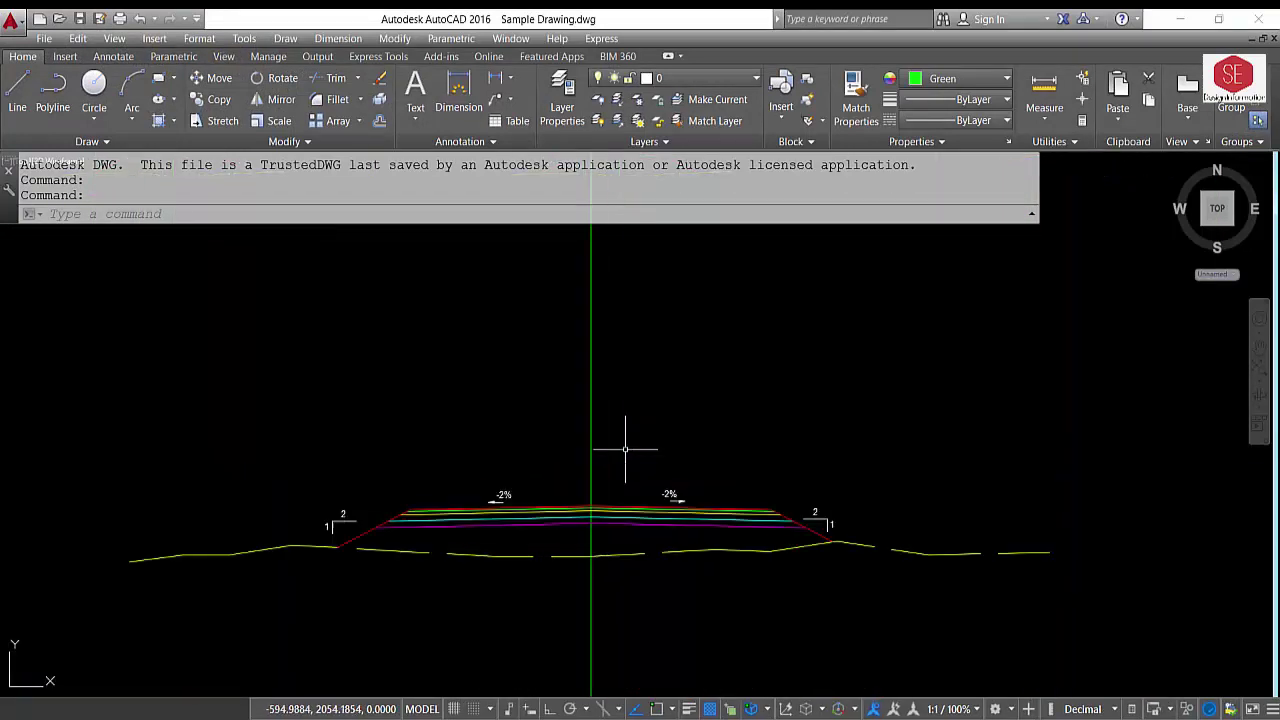
scroll(644, 446, down, 8)
scroll(723, 449, down, 2)
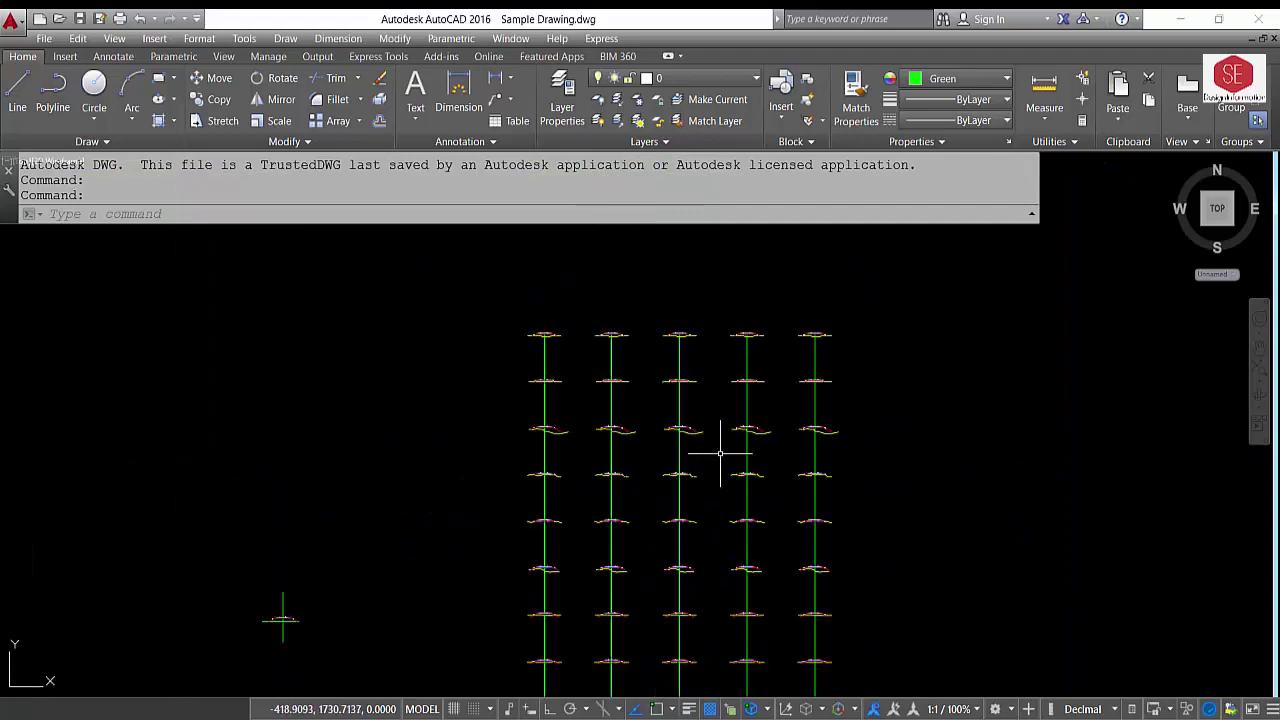
scroll(688, 529, down, 2)
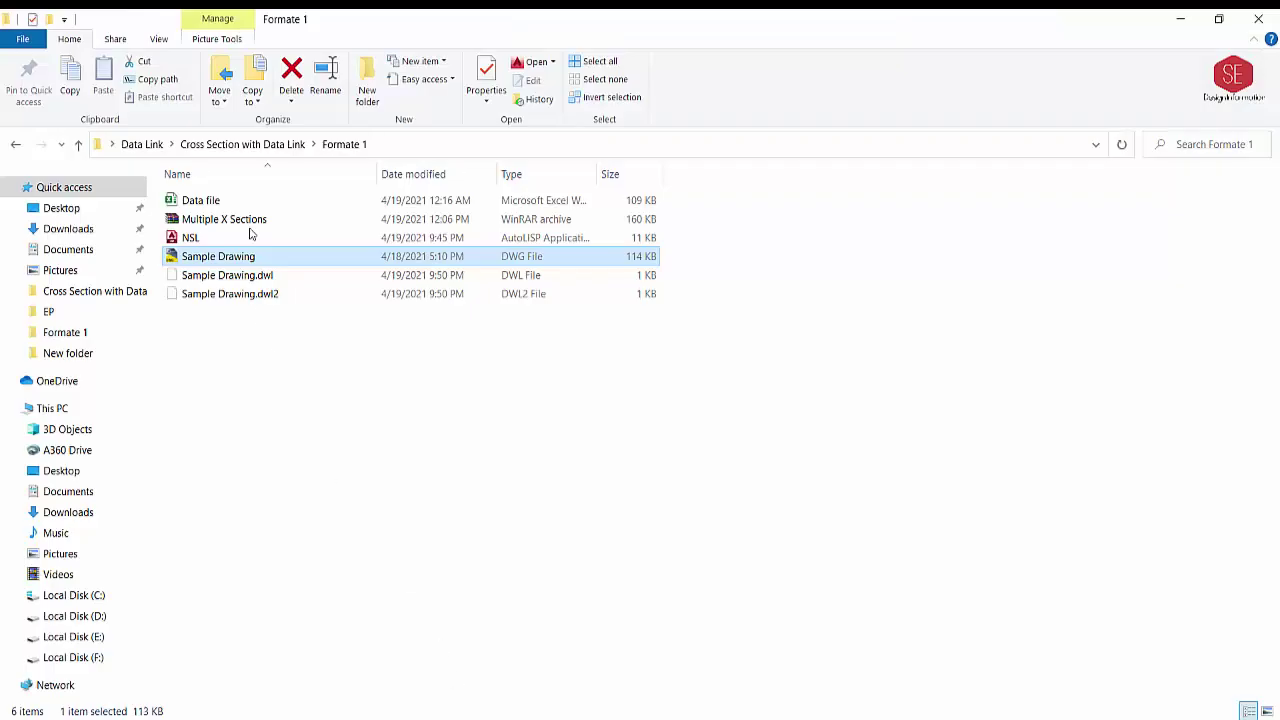
Open the Data file workbook maximized and go to the UCS M 0,-200 cell in column E
click(208, 202)
double_click(208, 202)
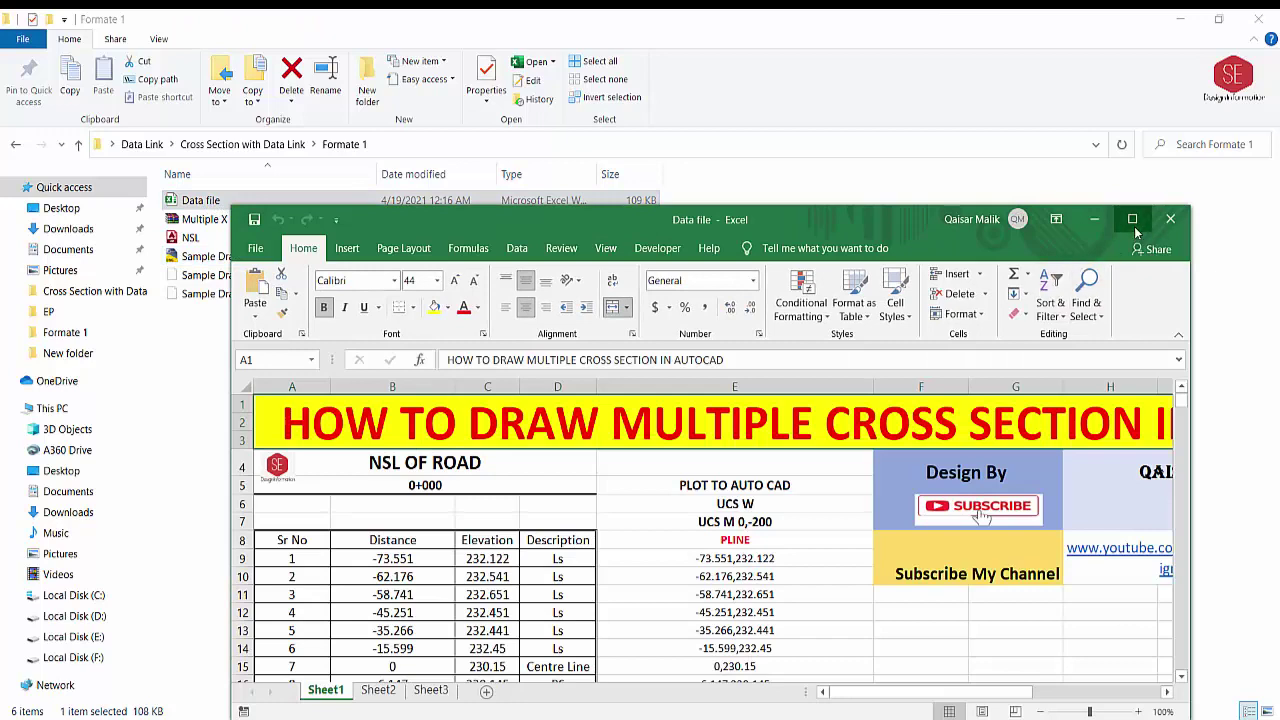
click(1132, 219)
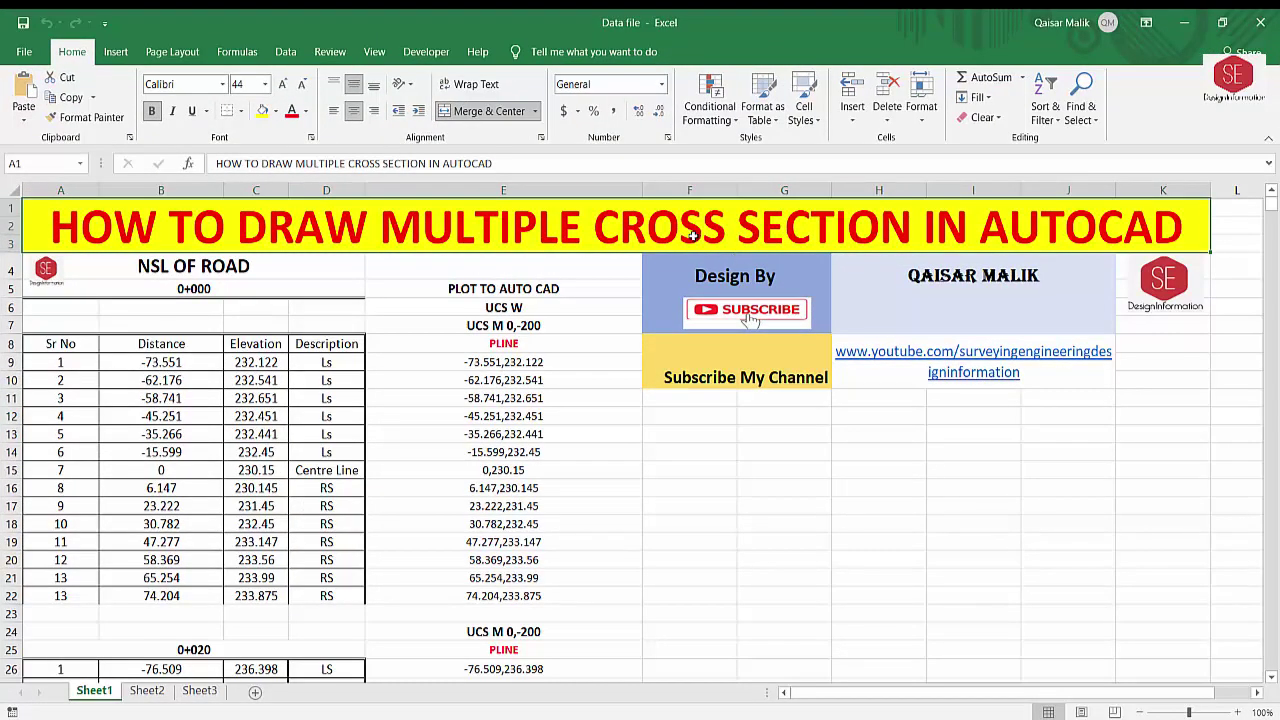
click(503, 312)
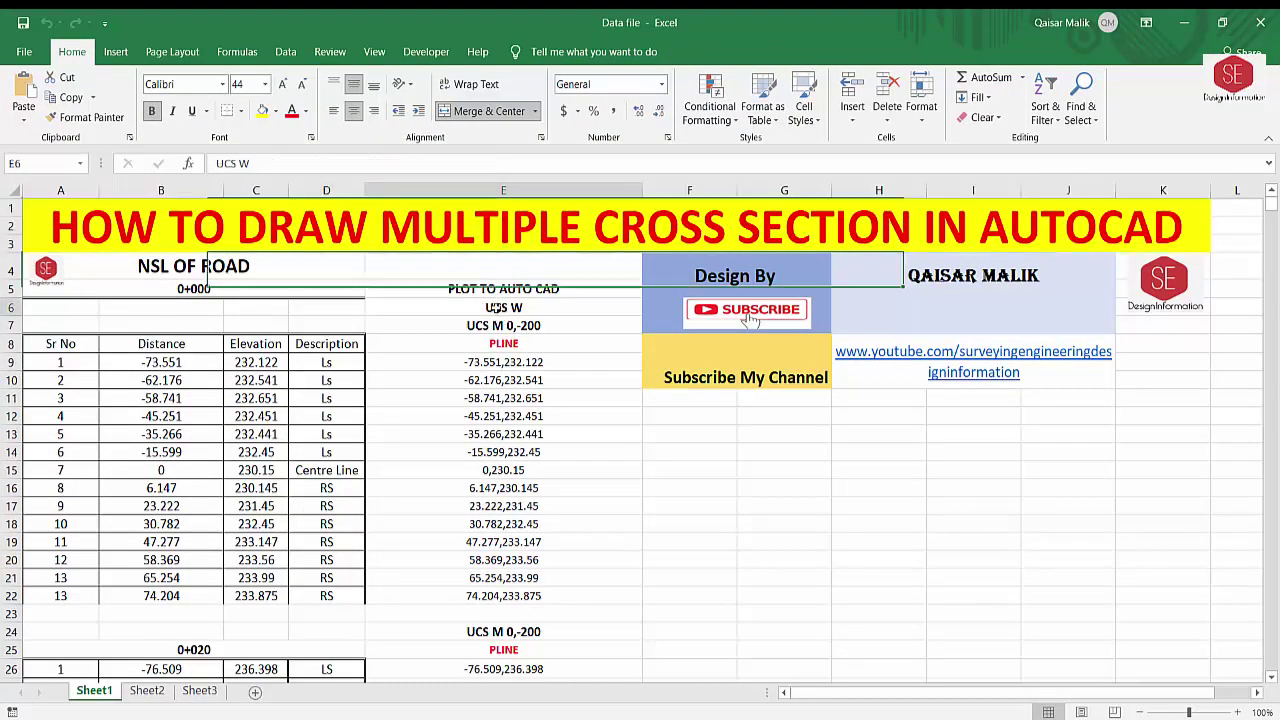
click(505, 327)
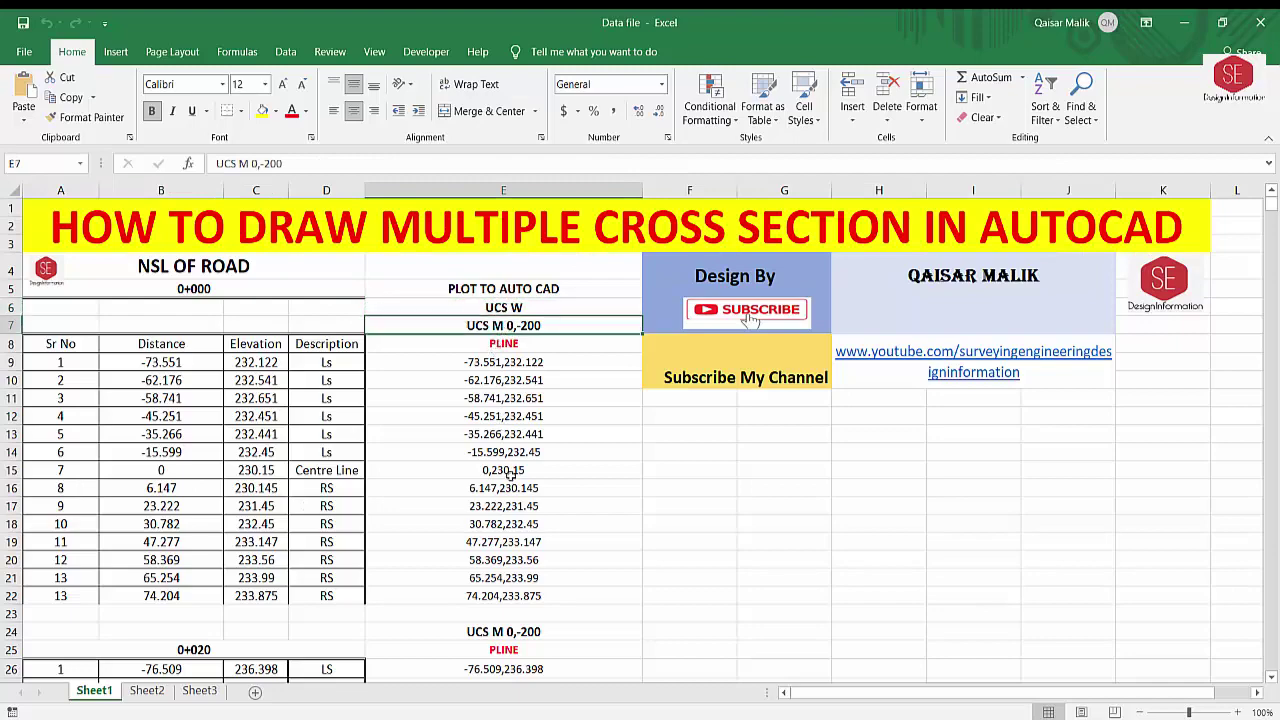
Copy the NSL command strings in E6:E949 on Sheet1
drag(506, 307, 642, 652)
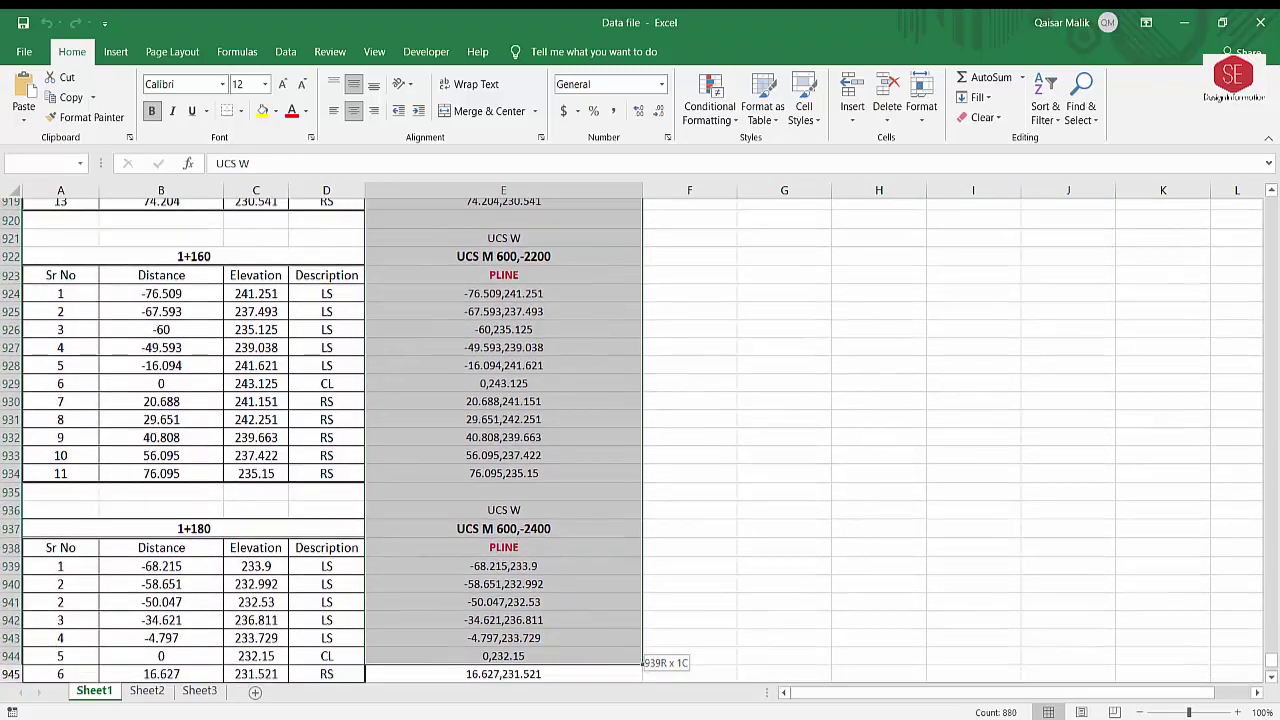
mouse_move(642, 652)
mouse_down()
mouse_move(520, 642)
mouse_move(520, 628)
mouse_up()
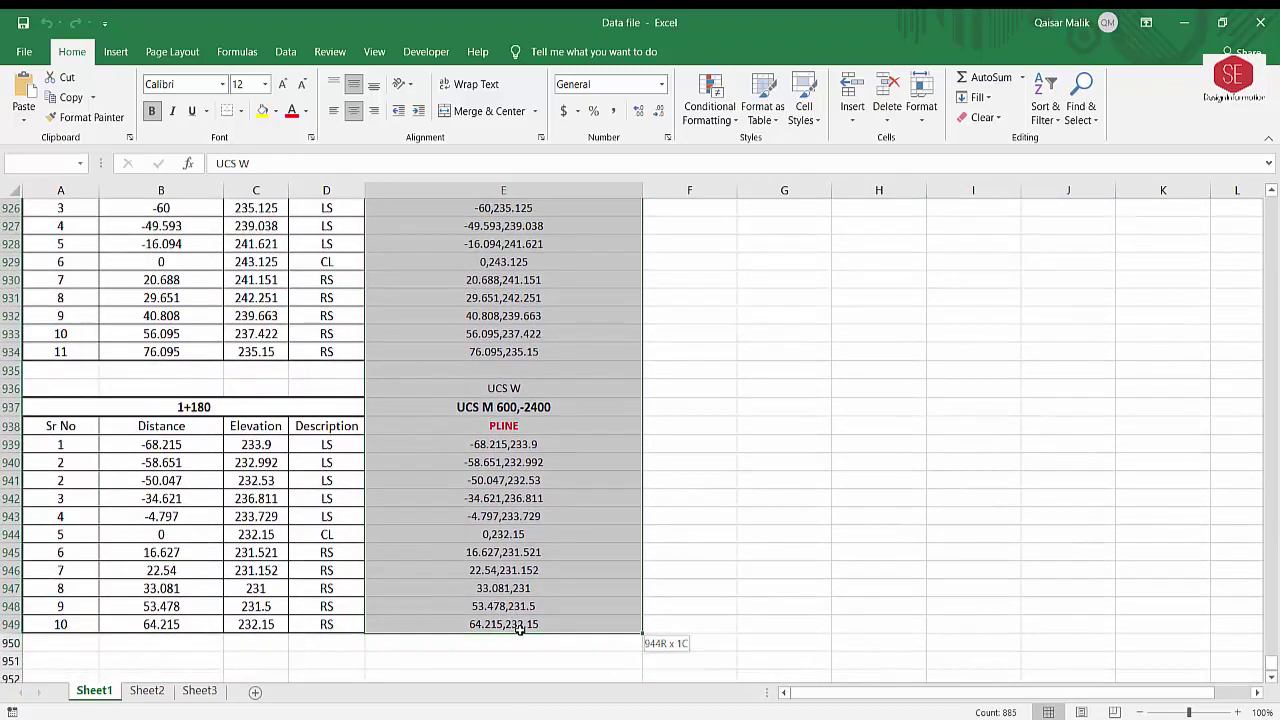
right_click(516, 552)
click(545, 170)
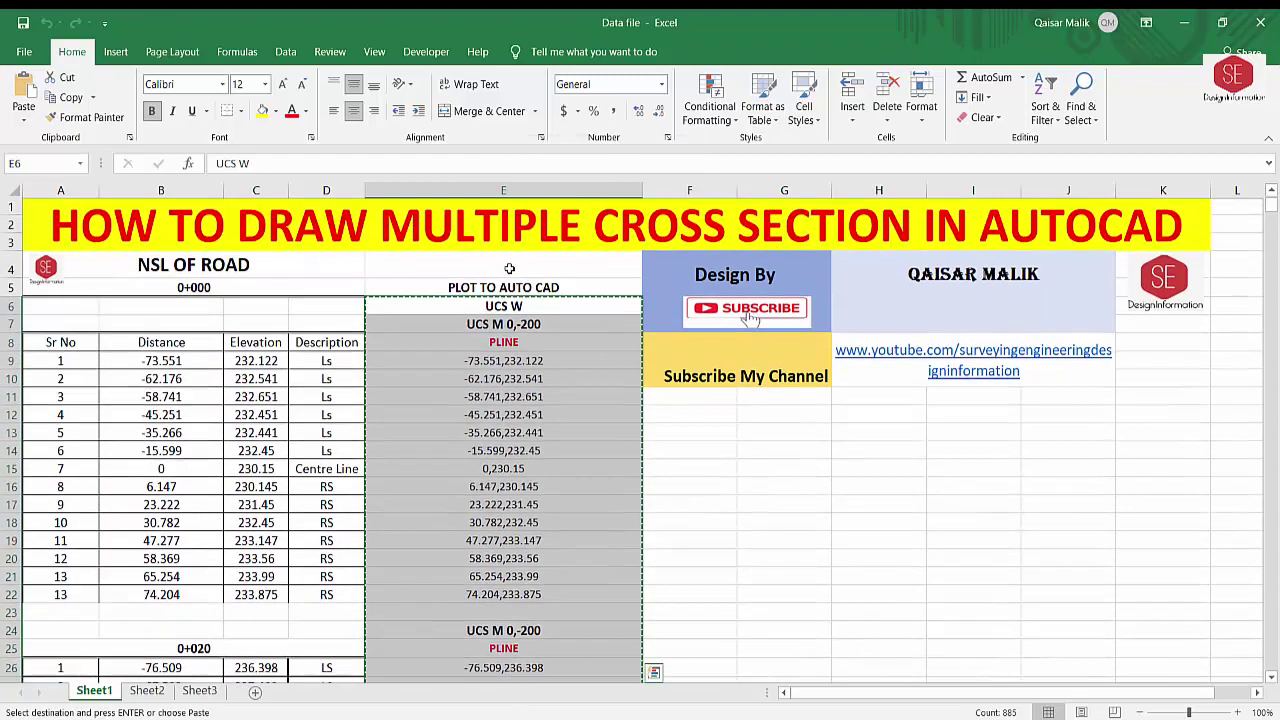
Window-select and erase all 1403 existing cross-section objects
key(alt+Tab)
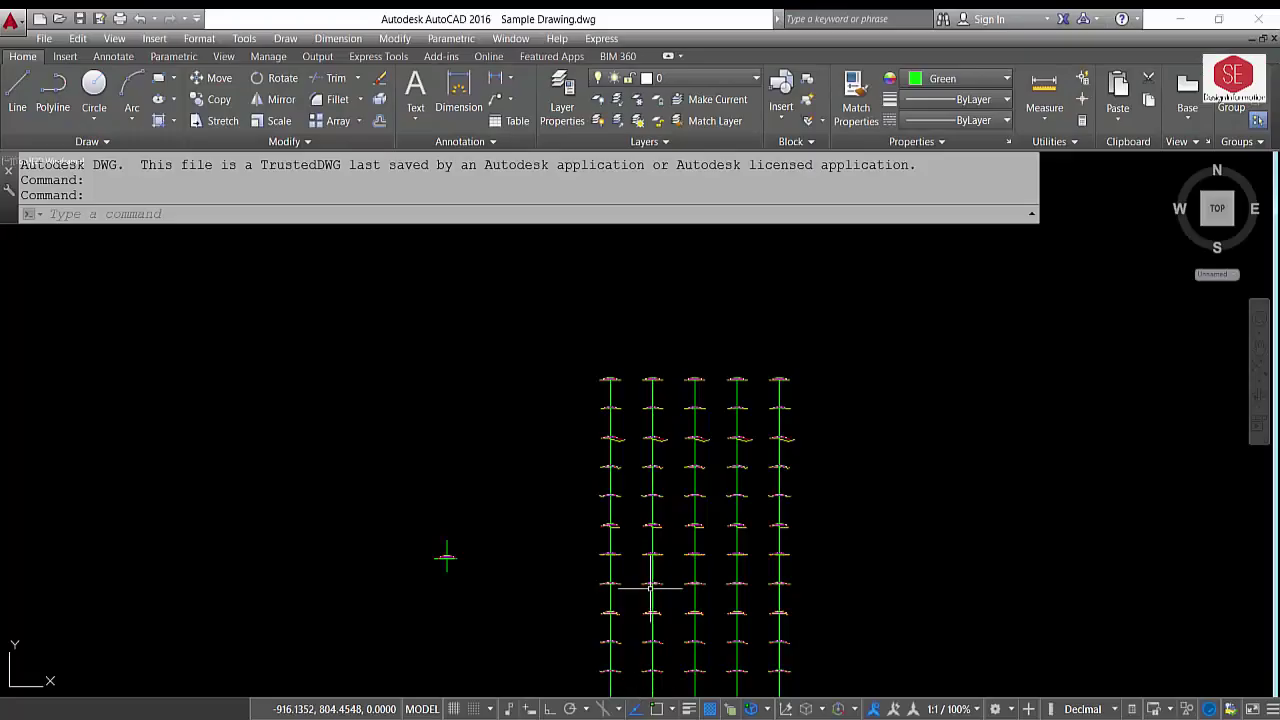
scroll(650, 588, down, 4)
click(820, 300)
click(676, 497)
key(Delete)
text(e)
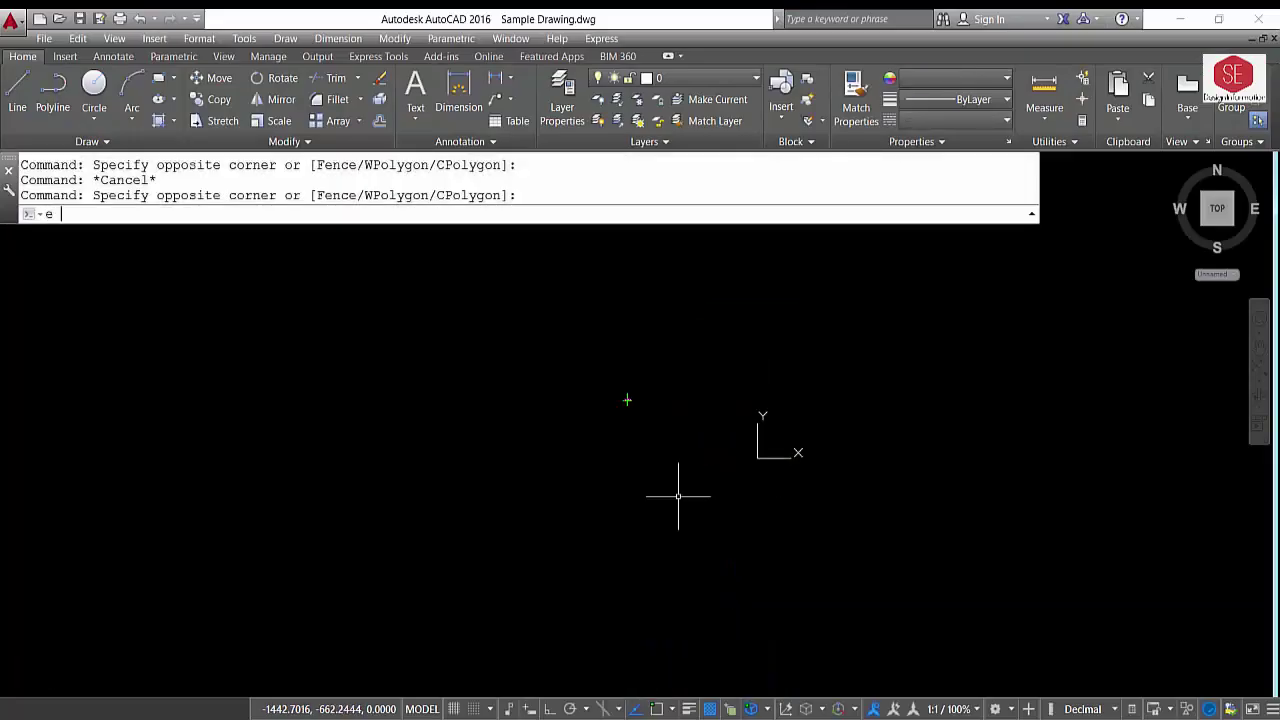
key(Return)
Set linetype ACAD_ISO02W100 and paste the NSL commands to redraw the dashed green ground profiles
click(952, 121)
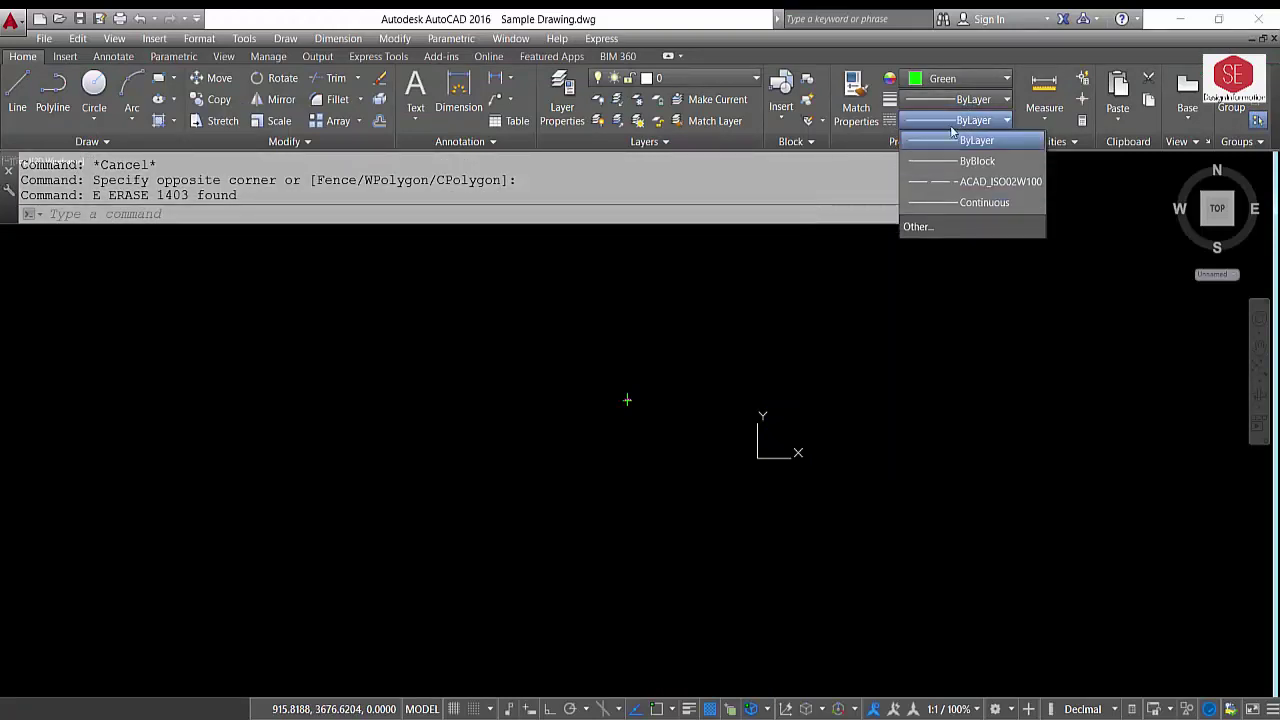
click(955, 182)
click(125, 216)
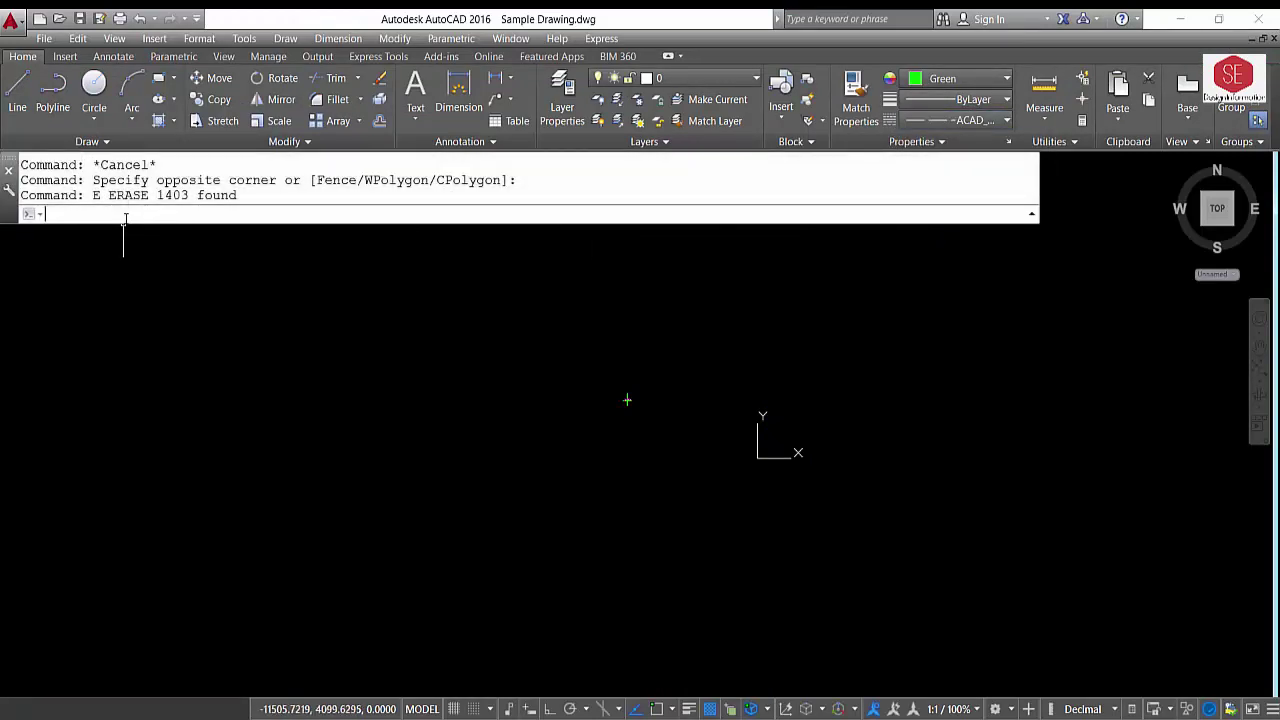
scroll(454, 361, up, 4)
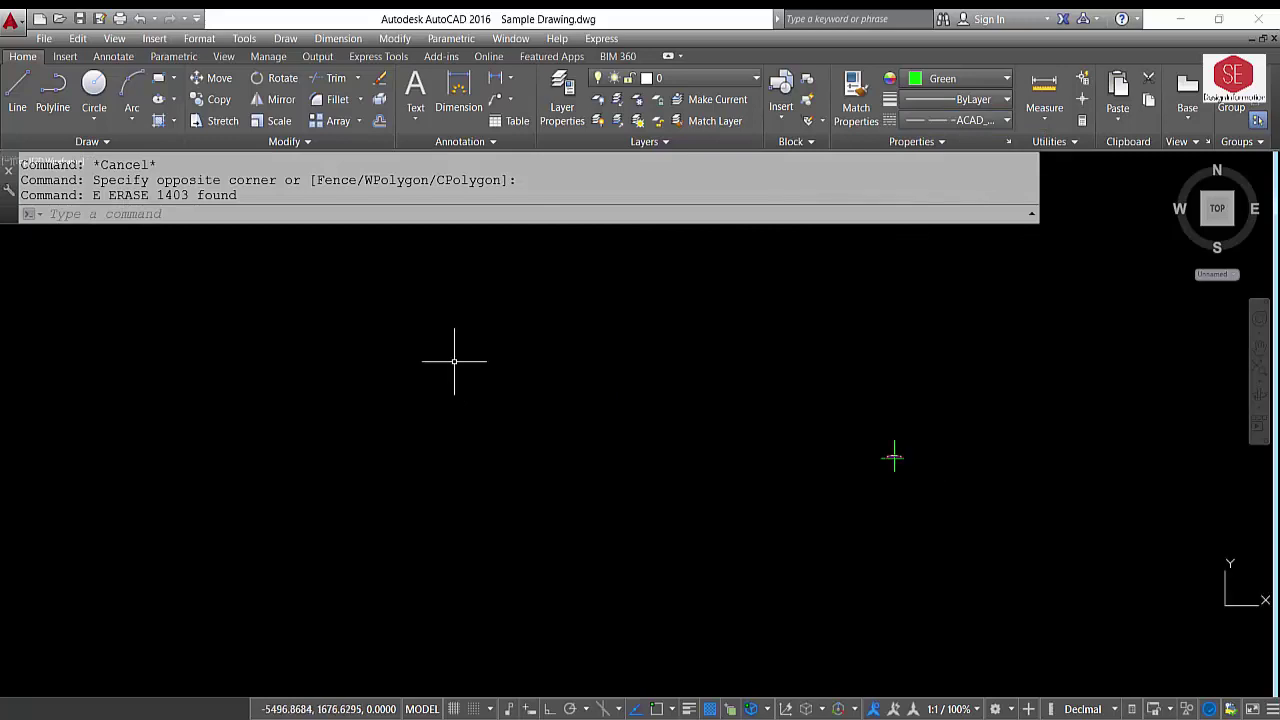
drag(96, 348, 10, 348)
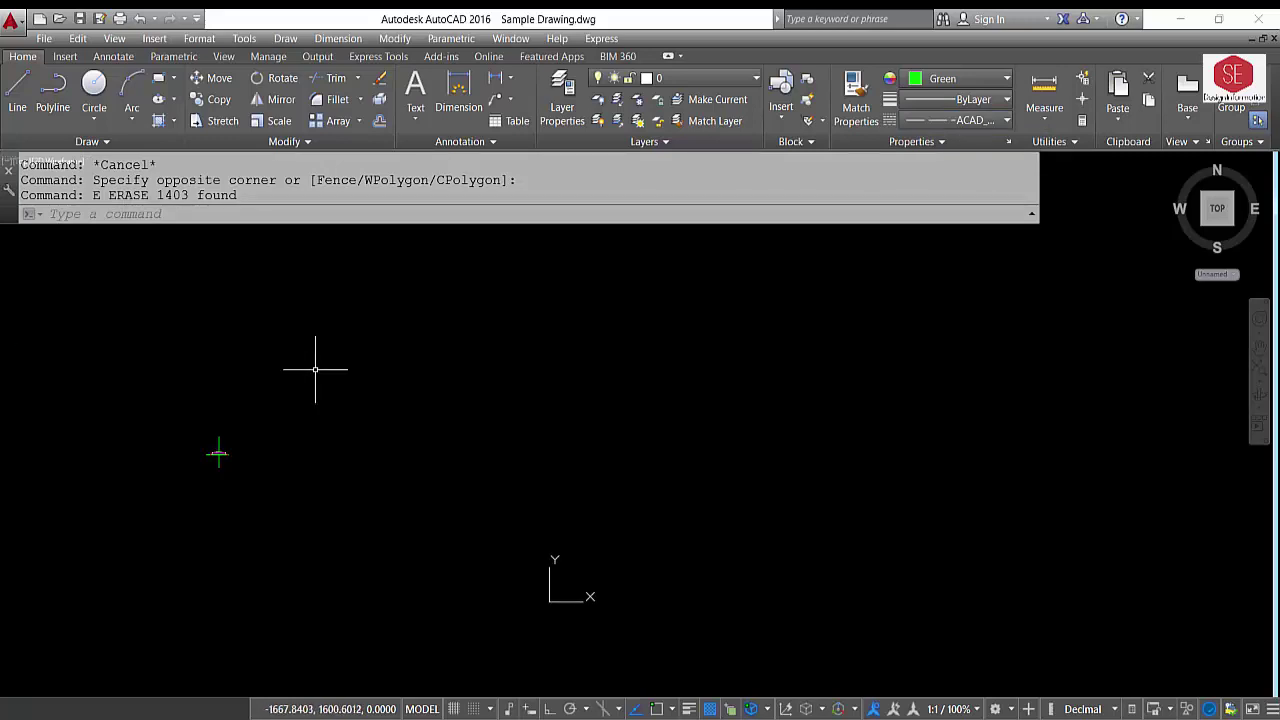
right_click(77, 216)
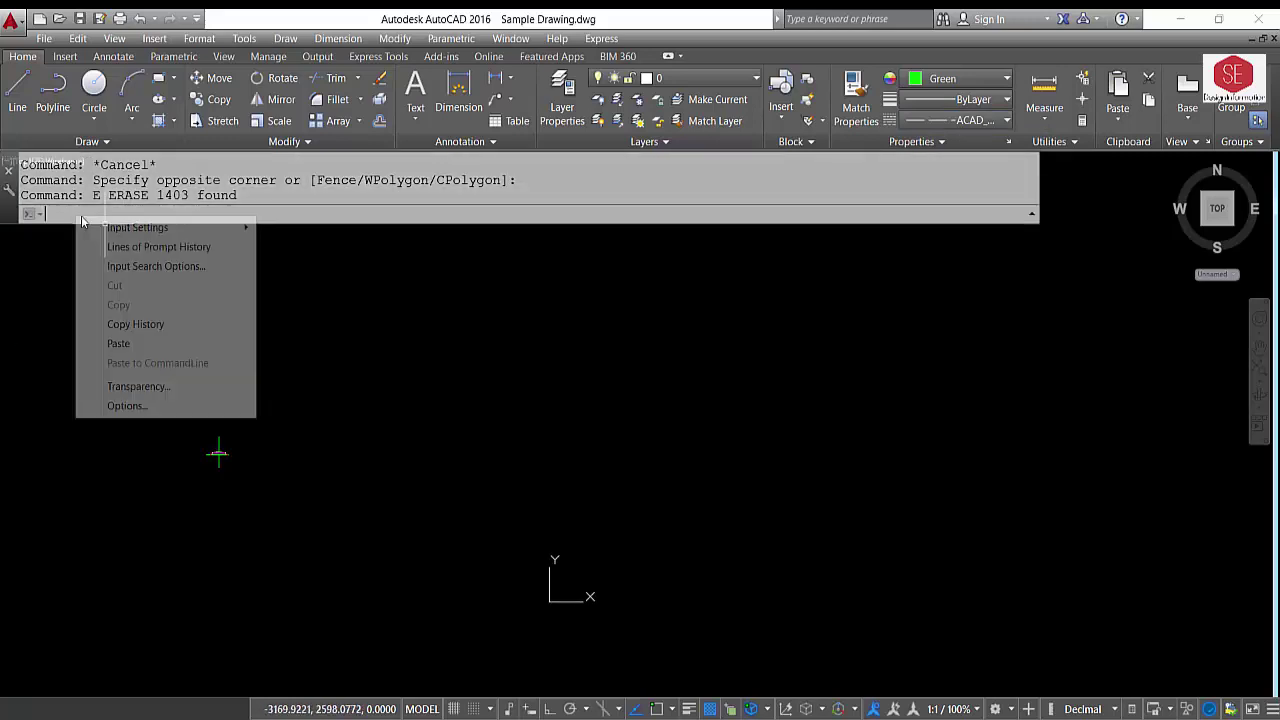
click(118, 343)
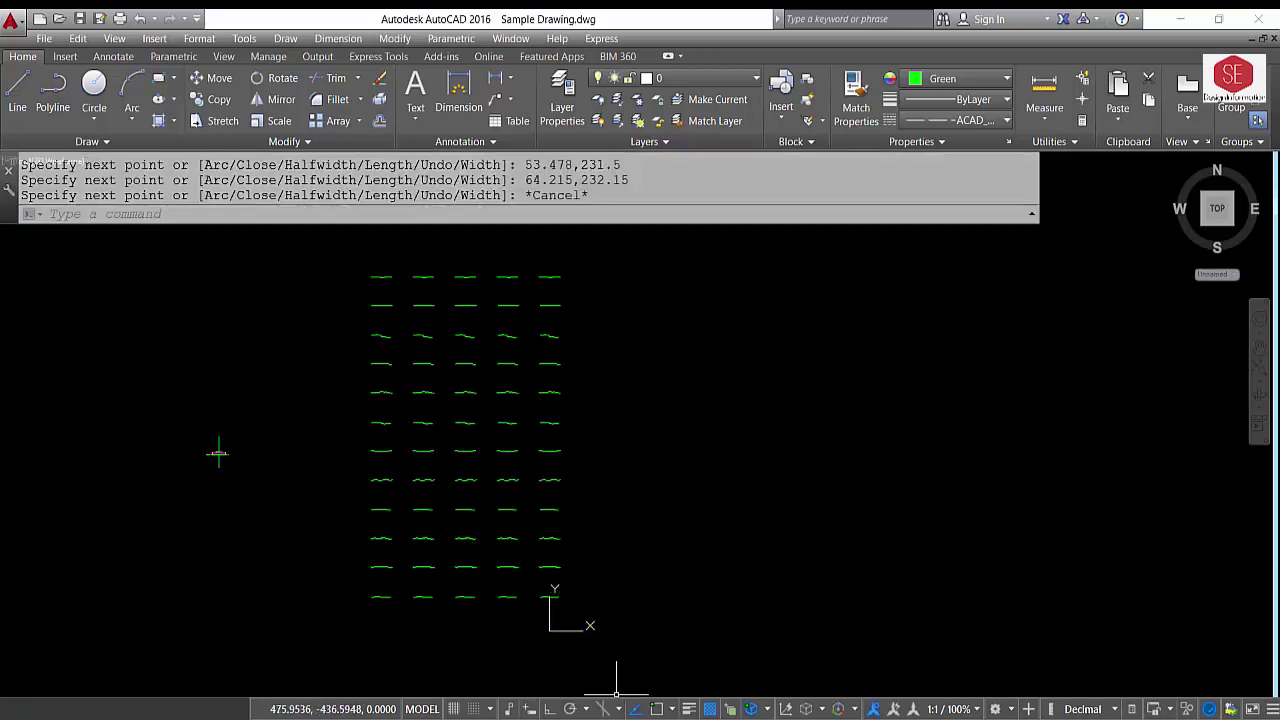
key(alt+Tab)
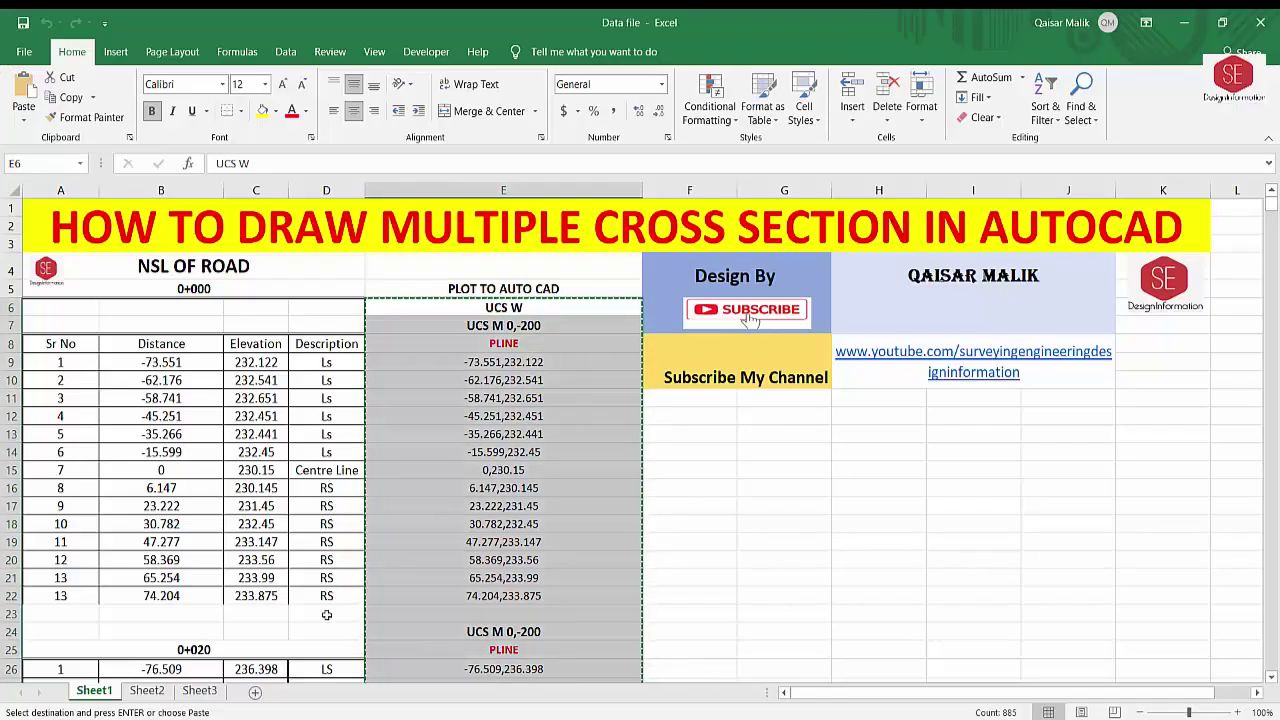
Copy the Finish Road Level command strings in Sheet2 cells C4:C641
click(160, 690)
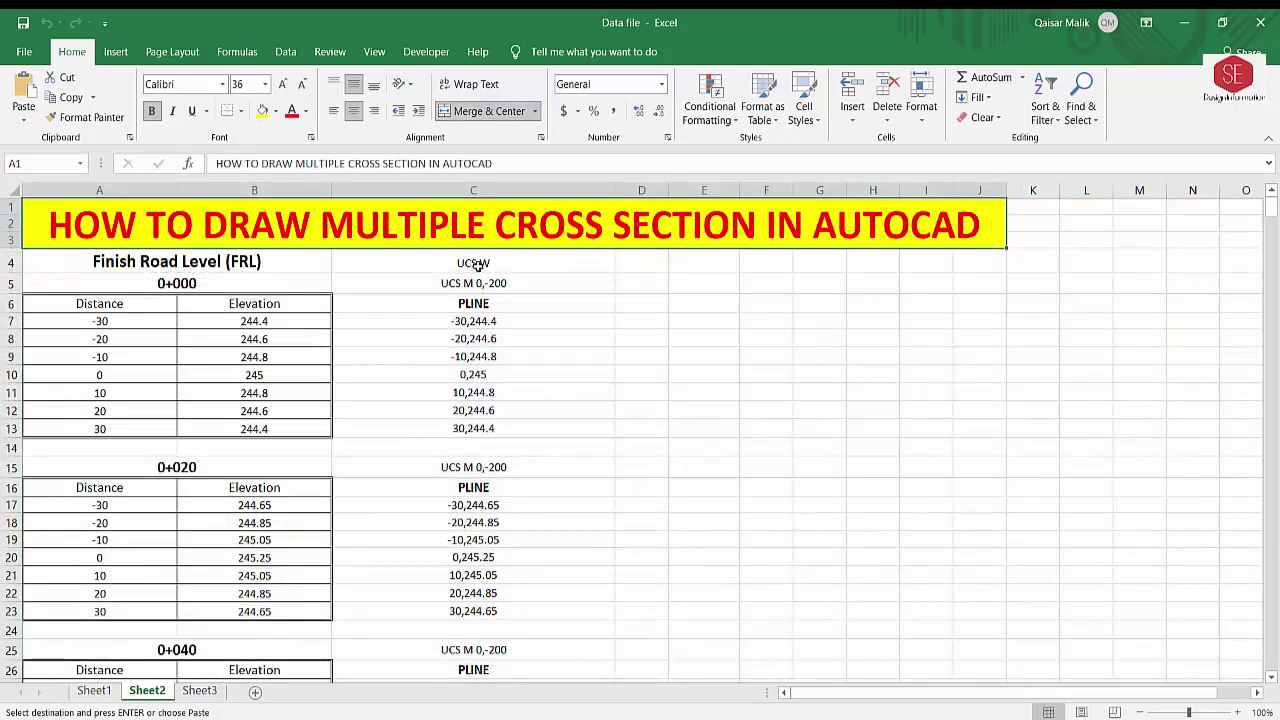
mouse_move(476, 265)
mouse_down()
mouse_move(614, 668)
mouse_move(475, 717)
mouse_move(473, 581)
mouse_up()
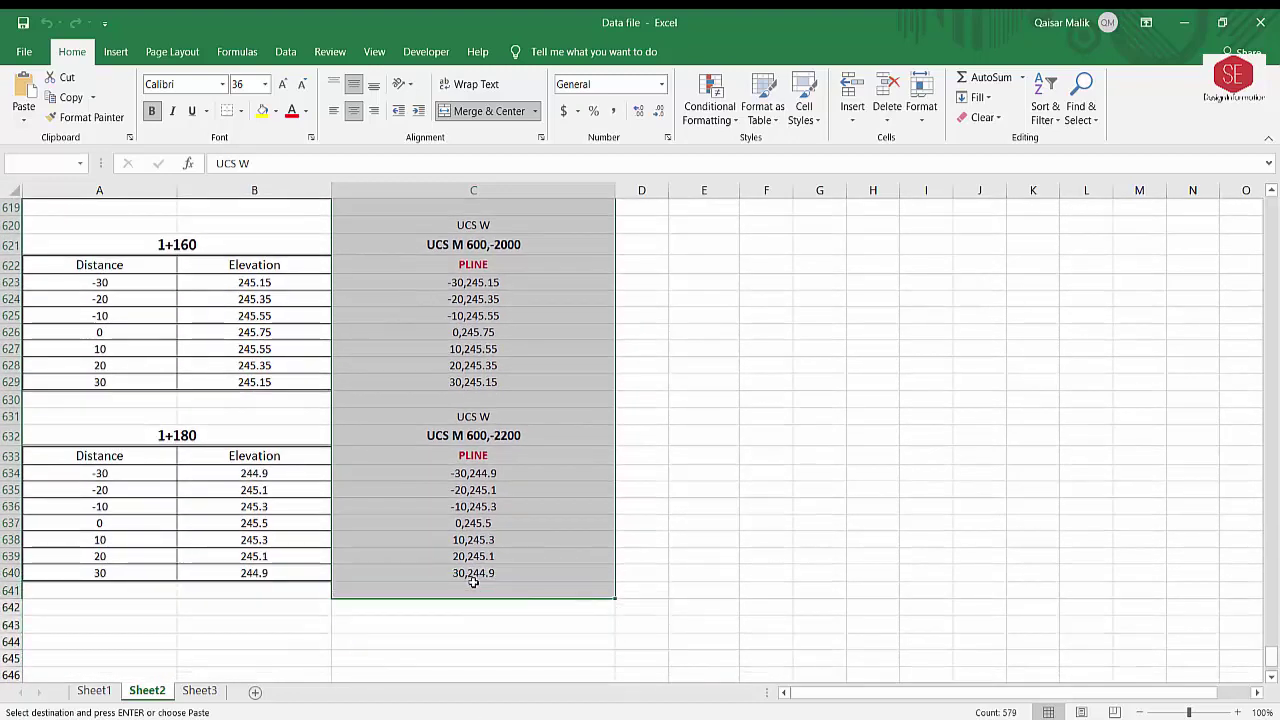
right_click(473, 581)
click(490, 194)
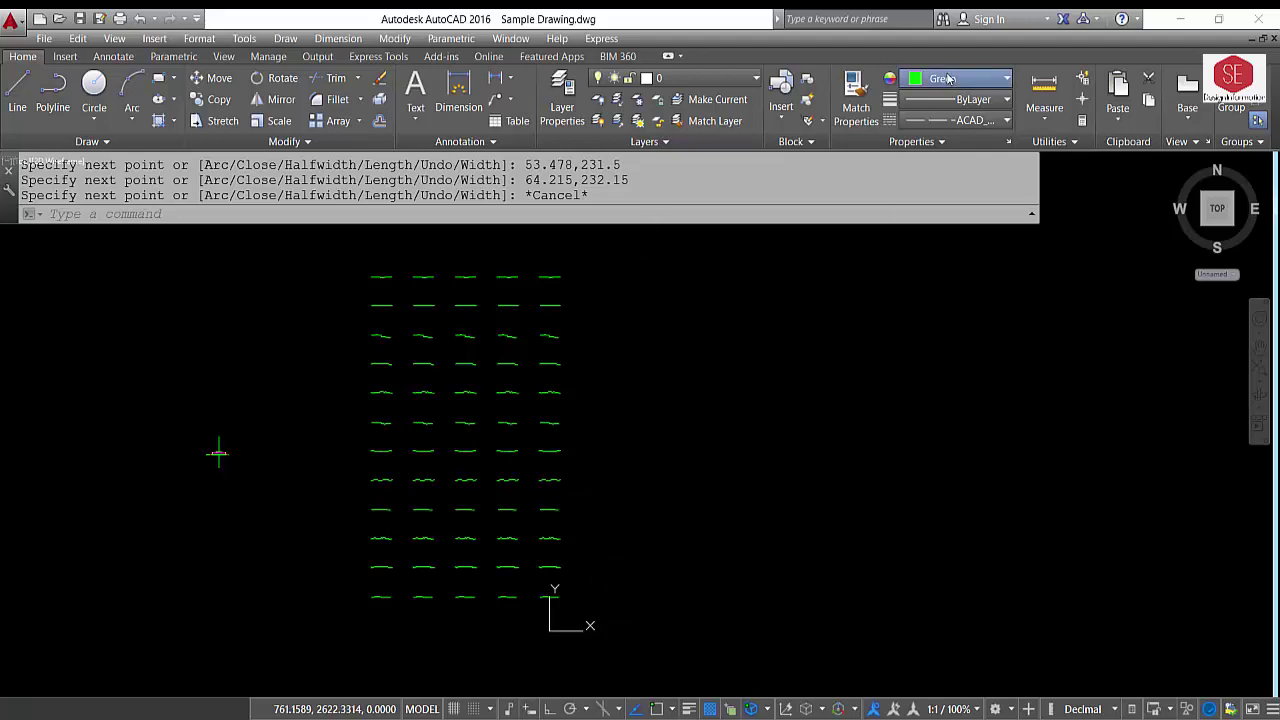
Set the object colour to red and paste the FRL commands to draw the finish road level lines
click(950, 79)
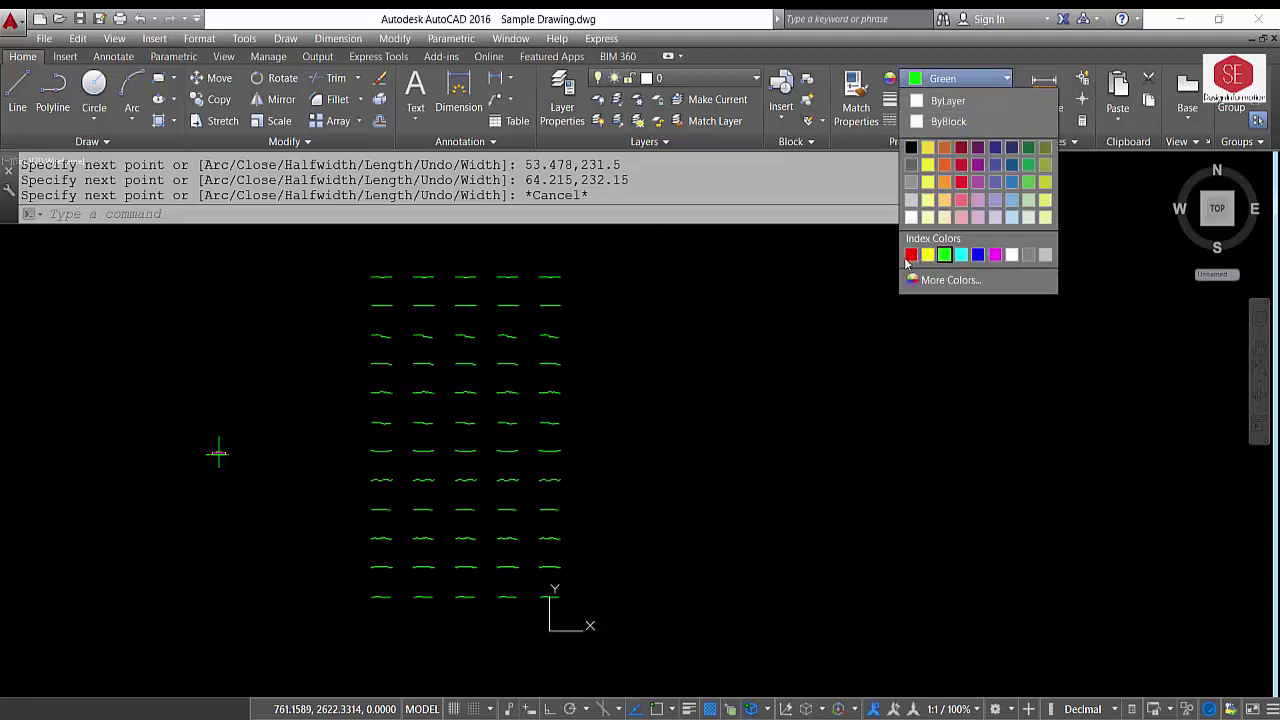
click(910, 256)
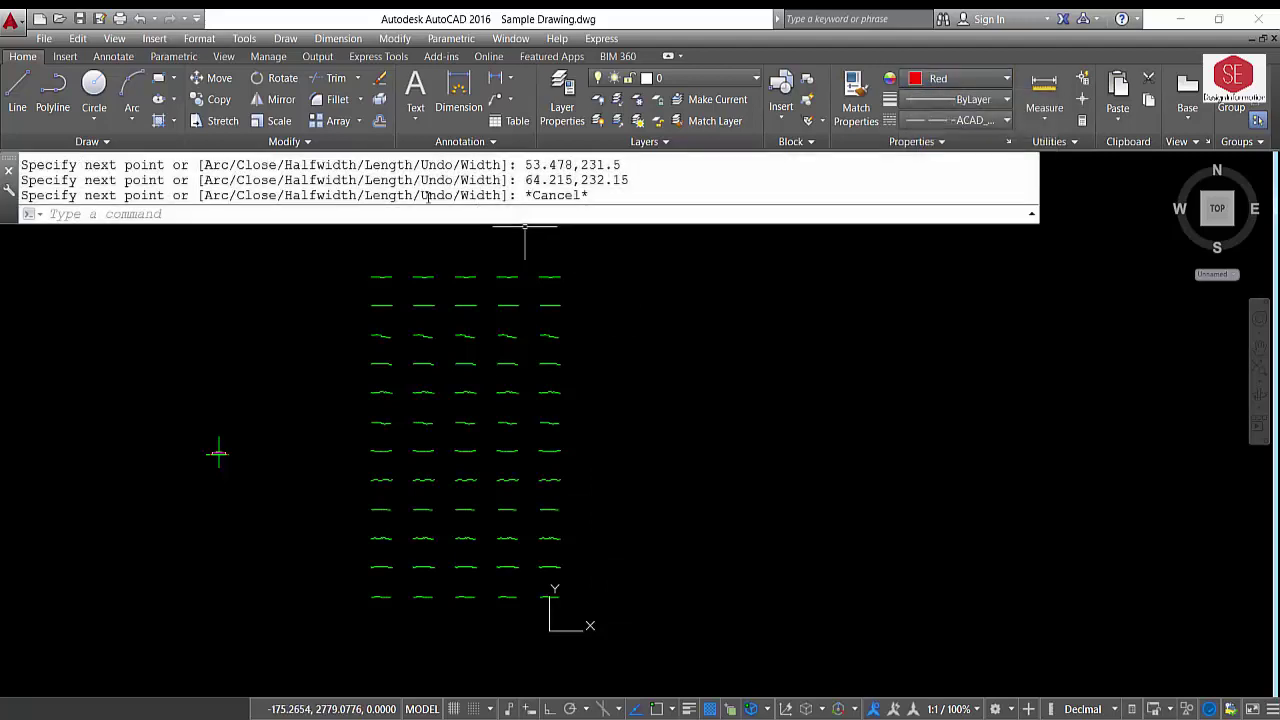
right_click(76, 213)
click(153, 346)
text(UCS)
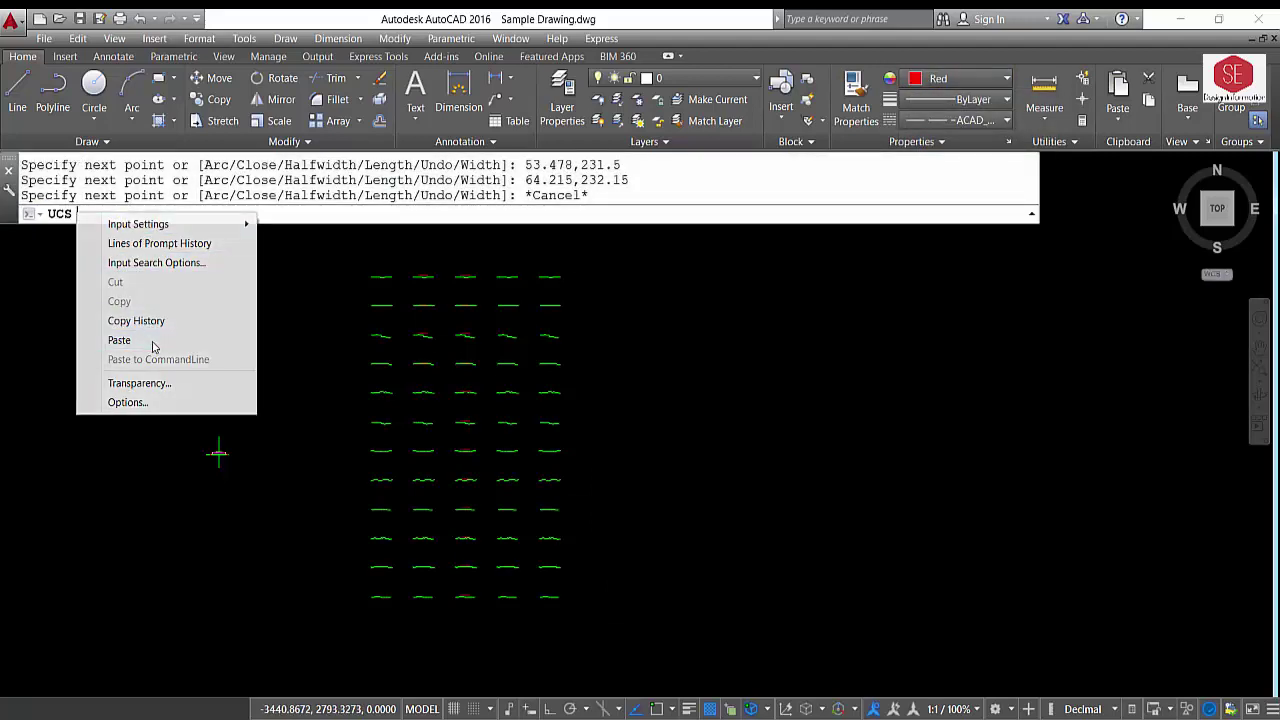
click(153, 341)
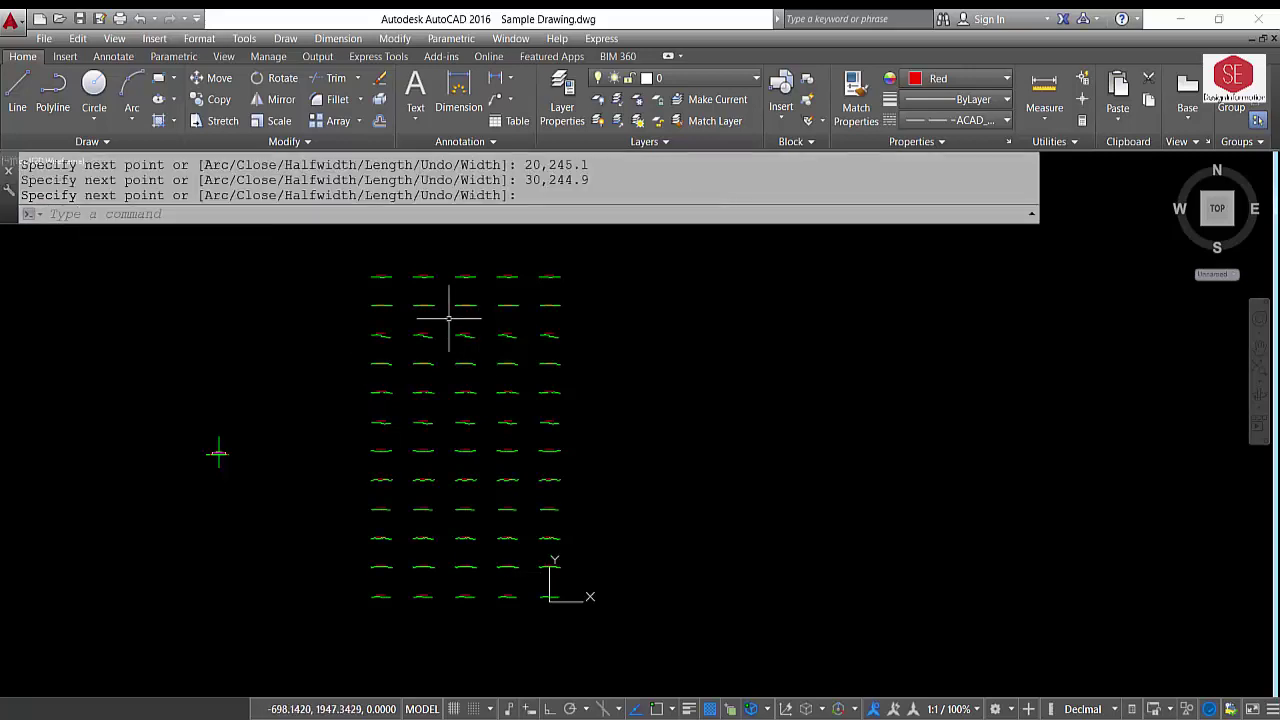
scroll(433, 328, up, 5)
scroll(649, 443, down, 4)
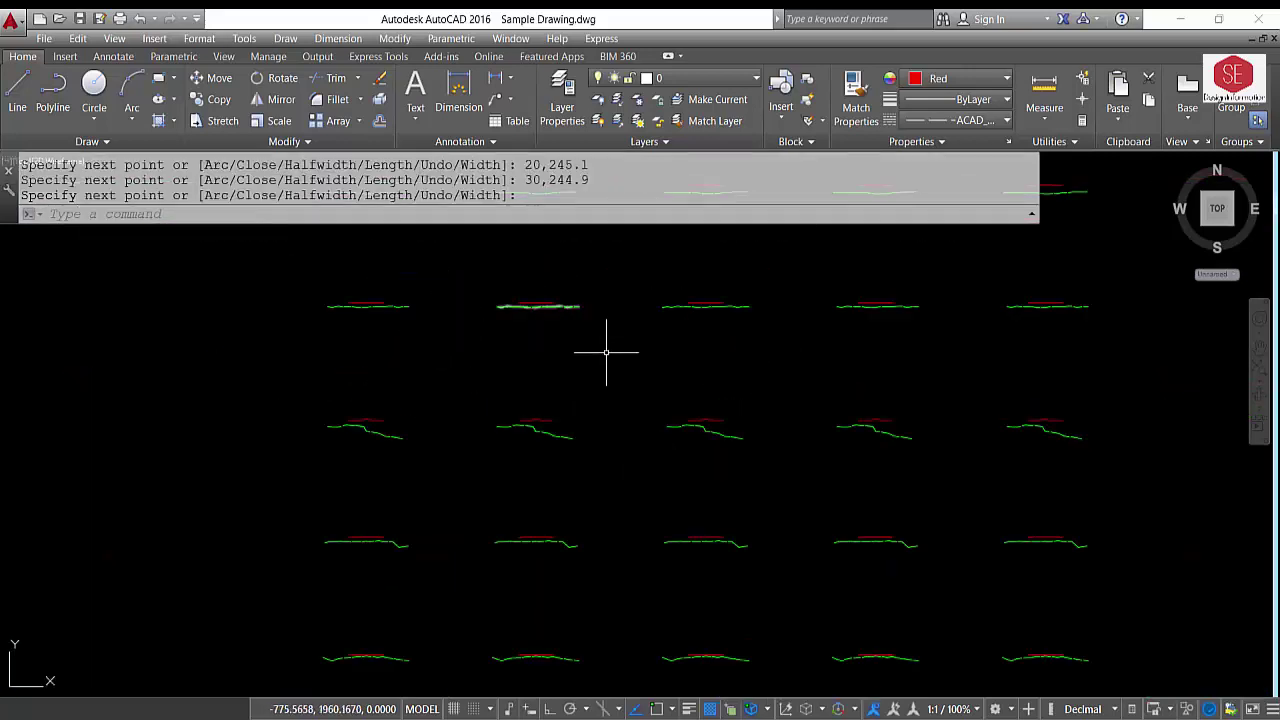
drag(683, 358, 678, 481)
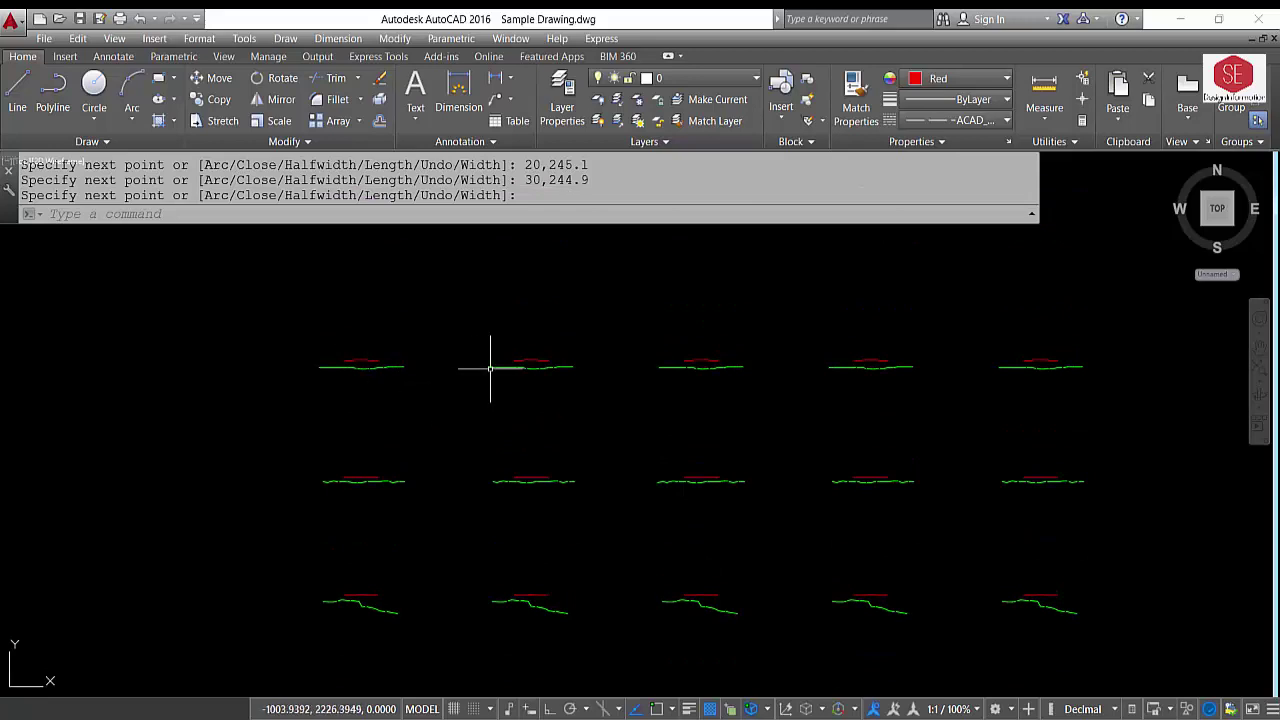
scroll(490, 368, down, 3)
scroll(623, 234, down, 3)
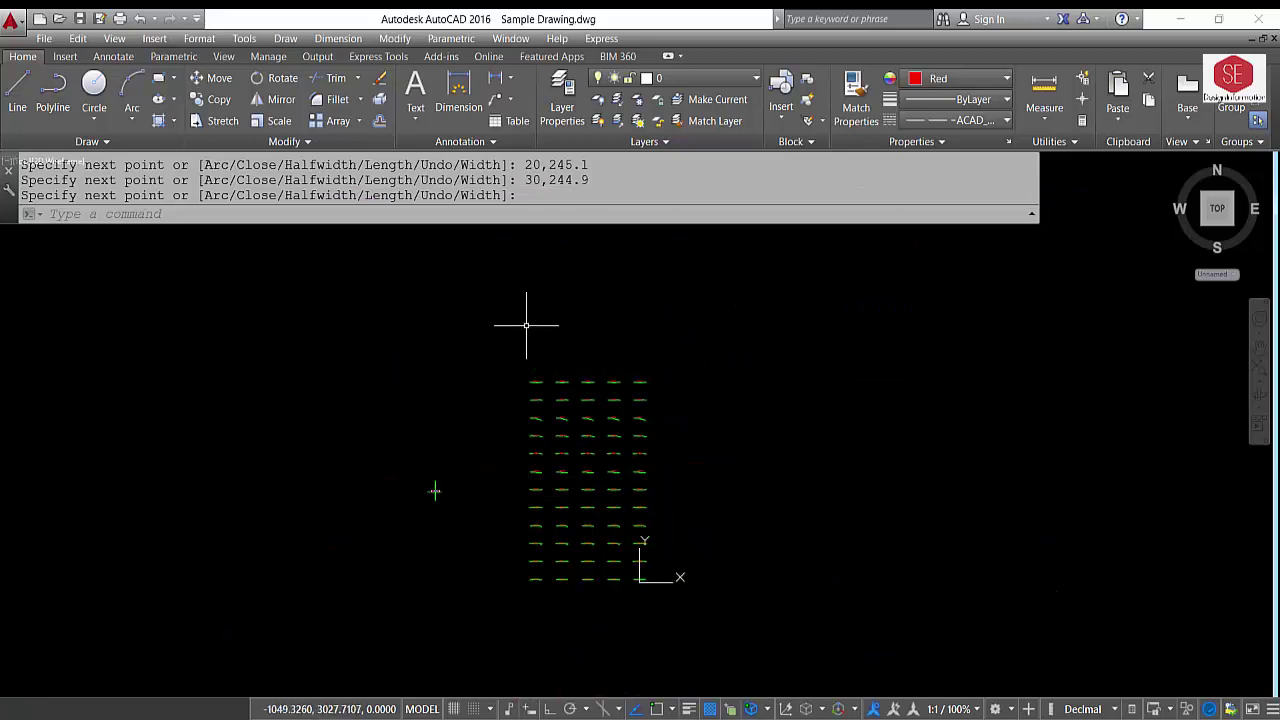
Clear Excel's copy marquee on column C and bring up the Formate 1 project folder
key(alt+Tab)
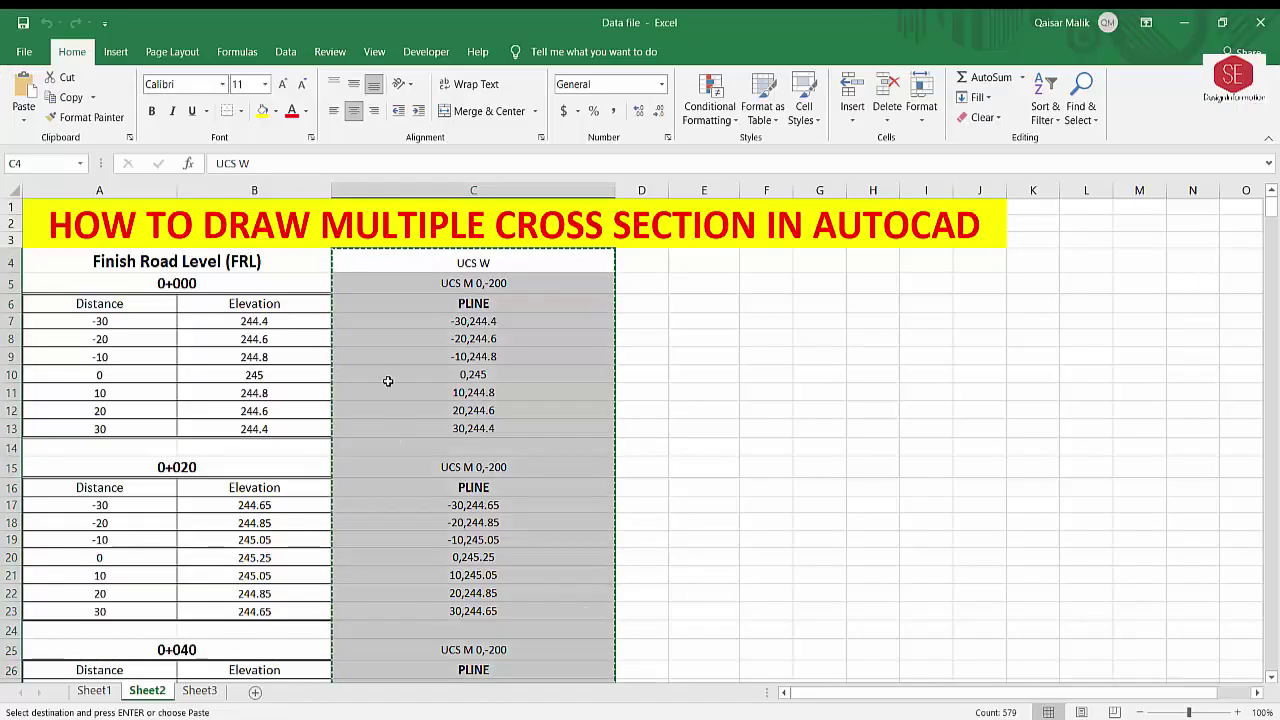
key(Escape)
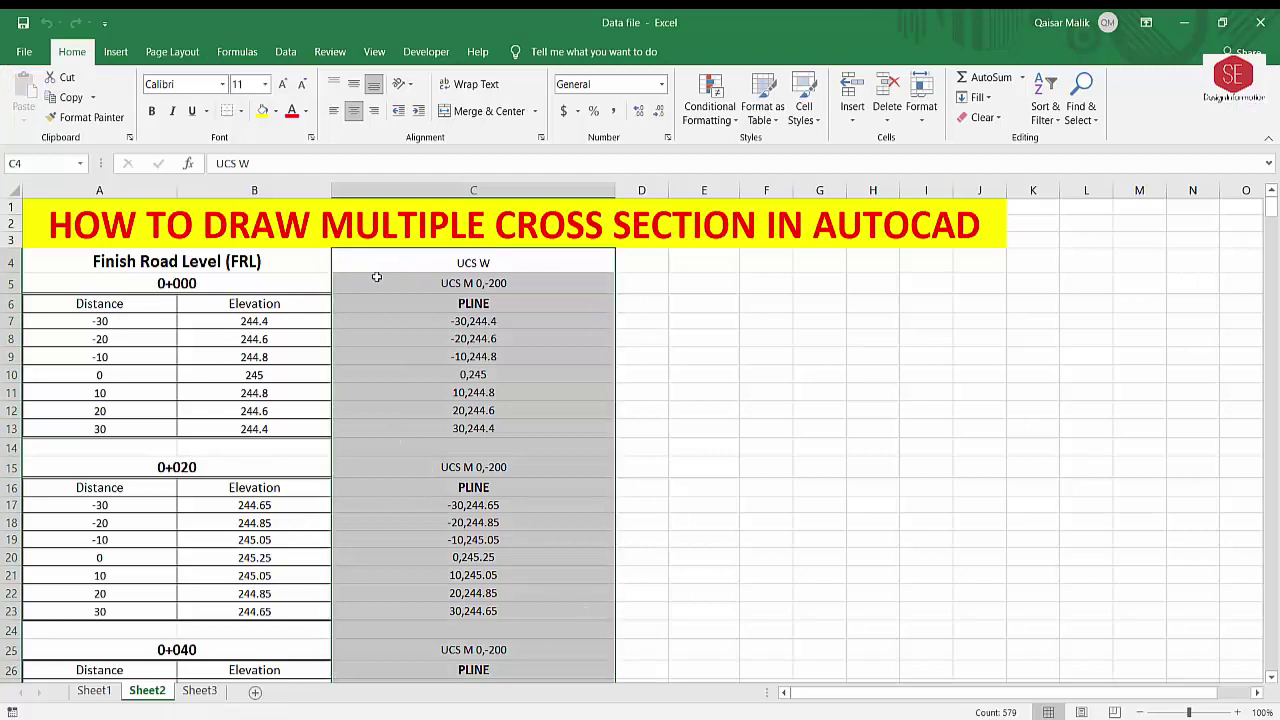
key(alt+Tab)
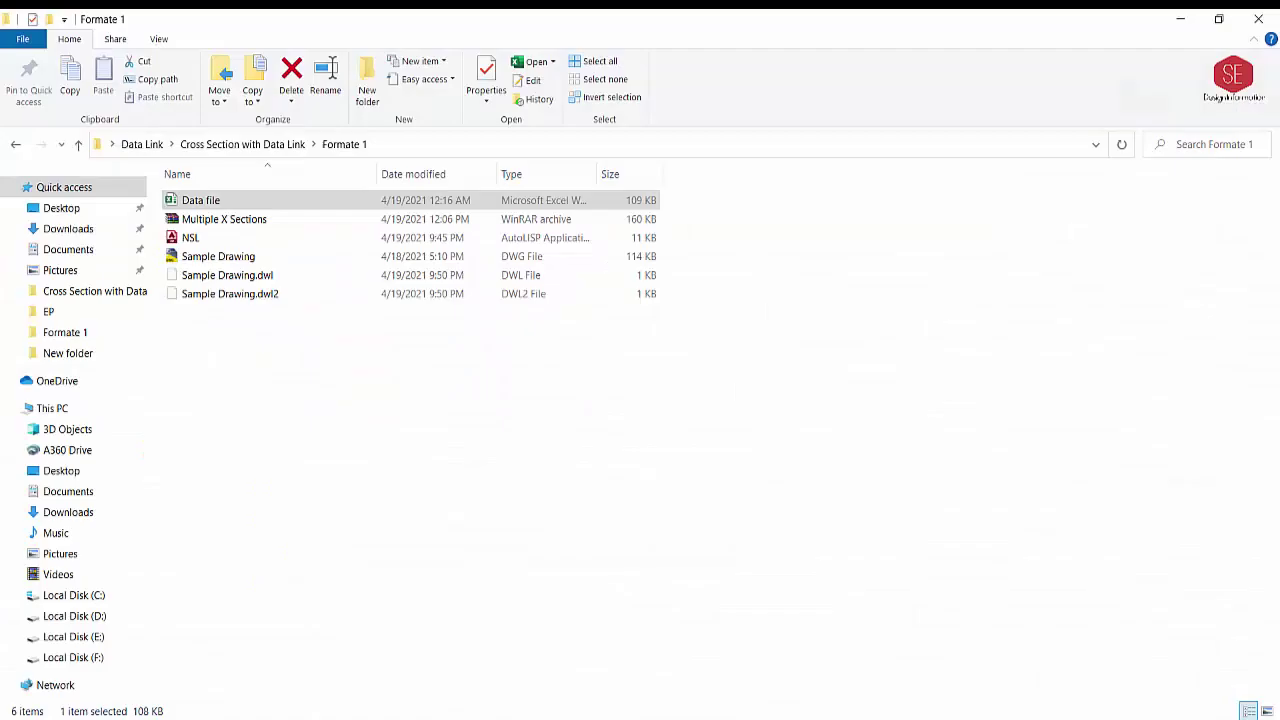
Open NSL.lsp from the Formate 1 folder in Notepad
click(195, 238)
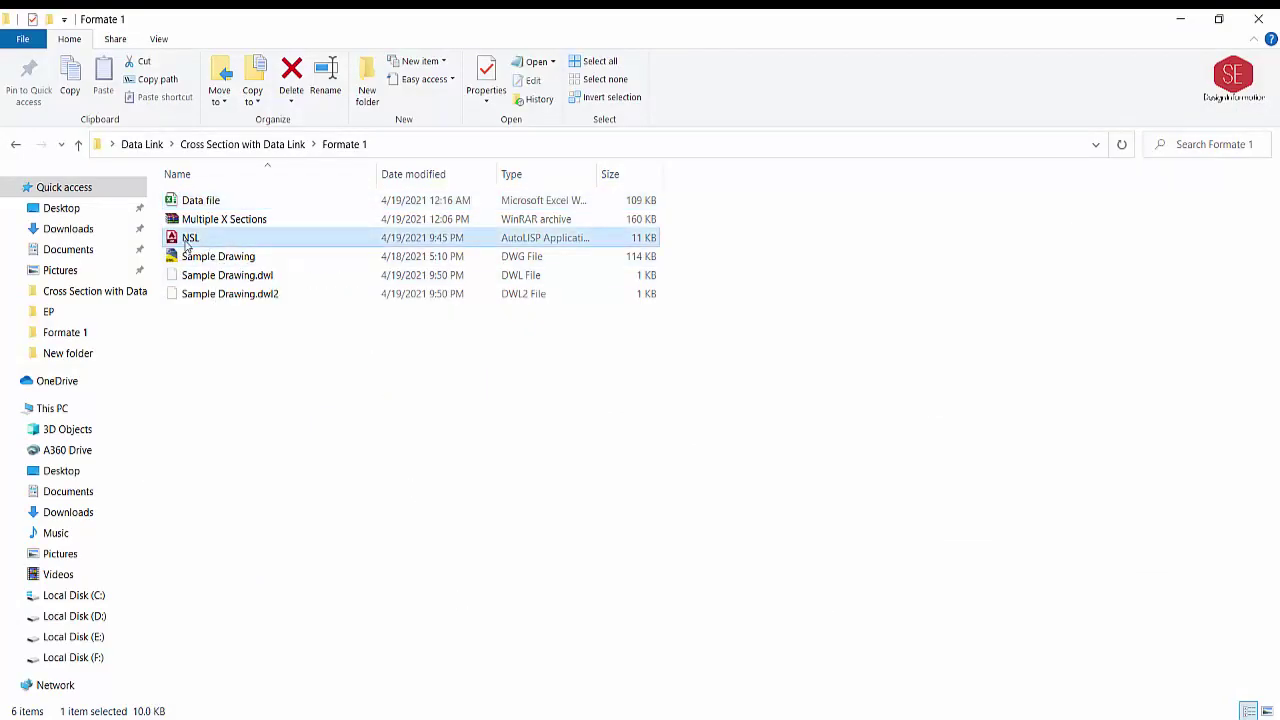
right_click(186, 240)
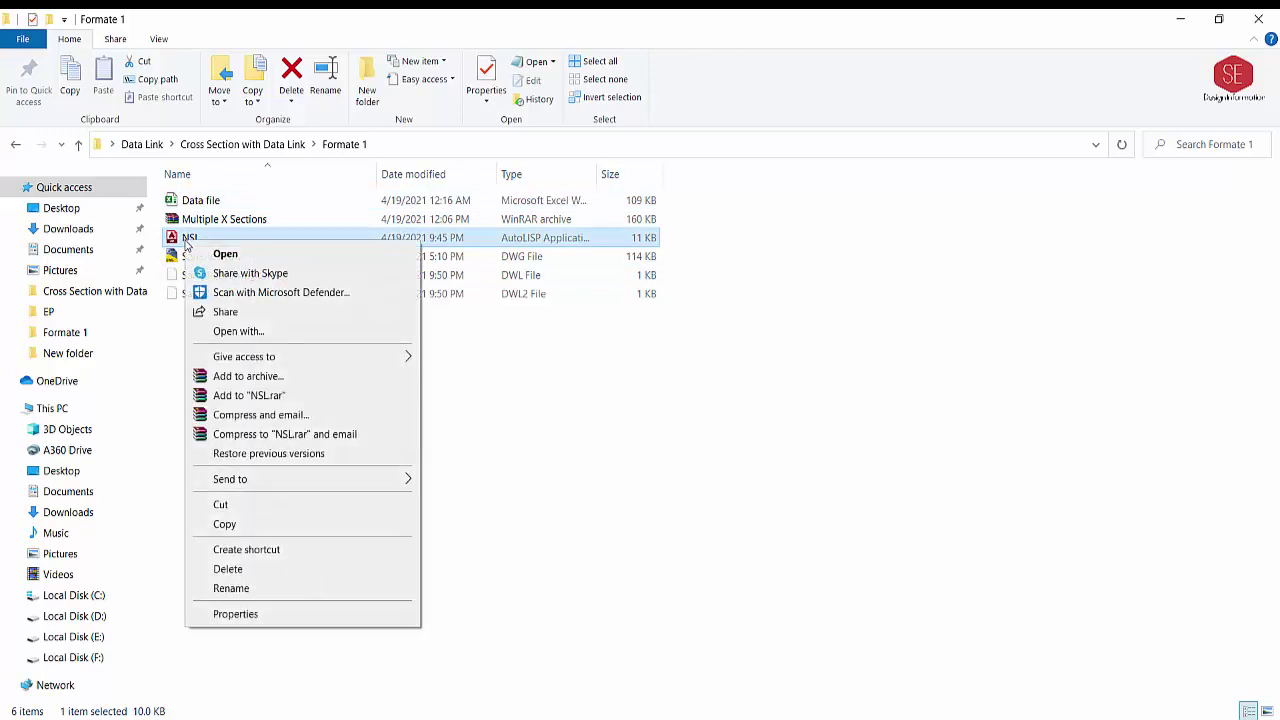
click(227, 255)
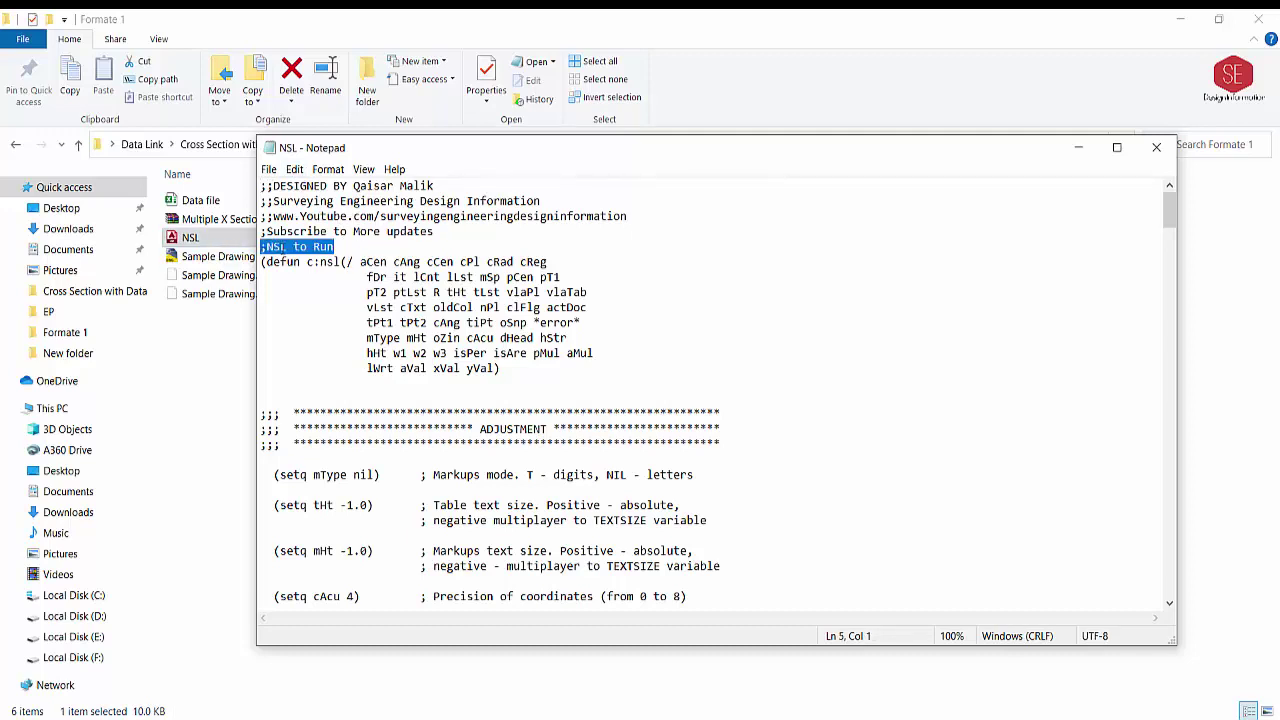
Read through the NSL.lsp code to its end, then close Notepad
scroll(515, 404, down, 9)
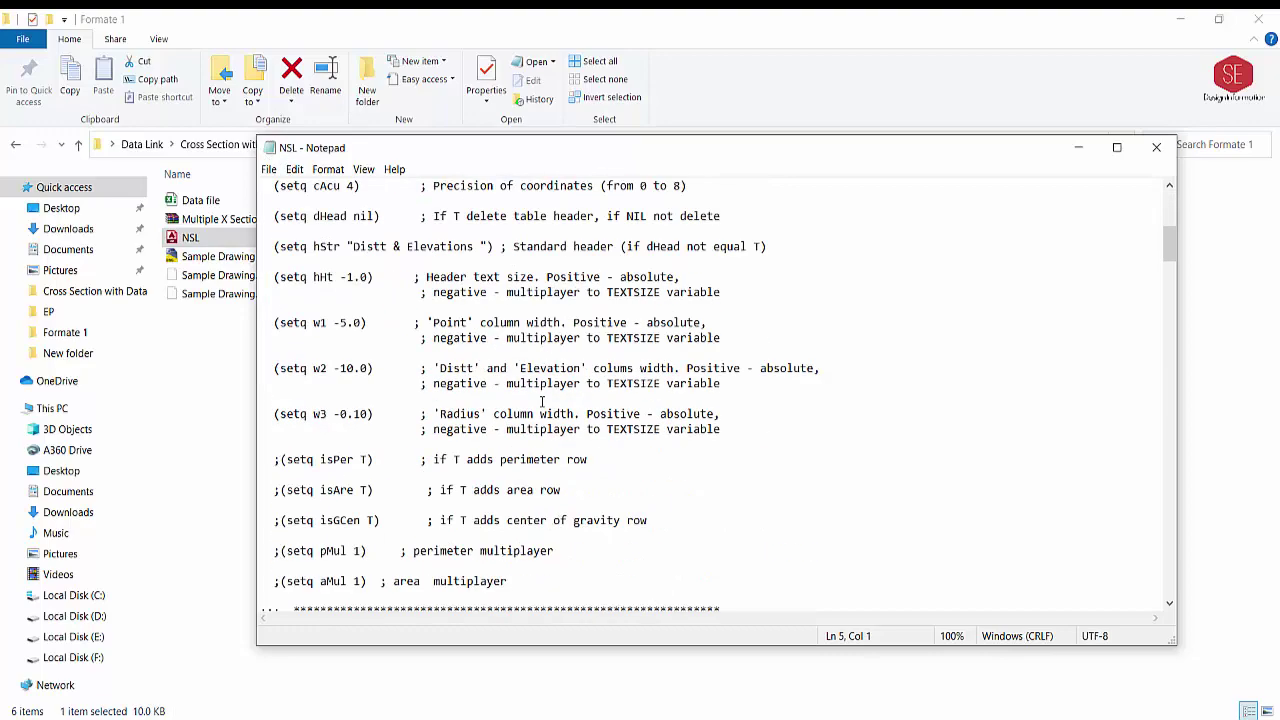
scroll(560, 390, down, 10)
scroll(575, 385, down, 9)
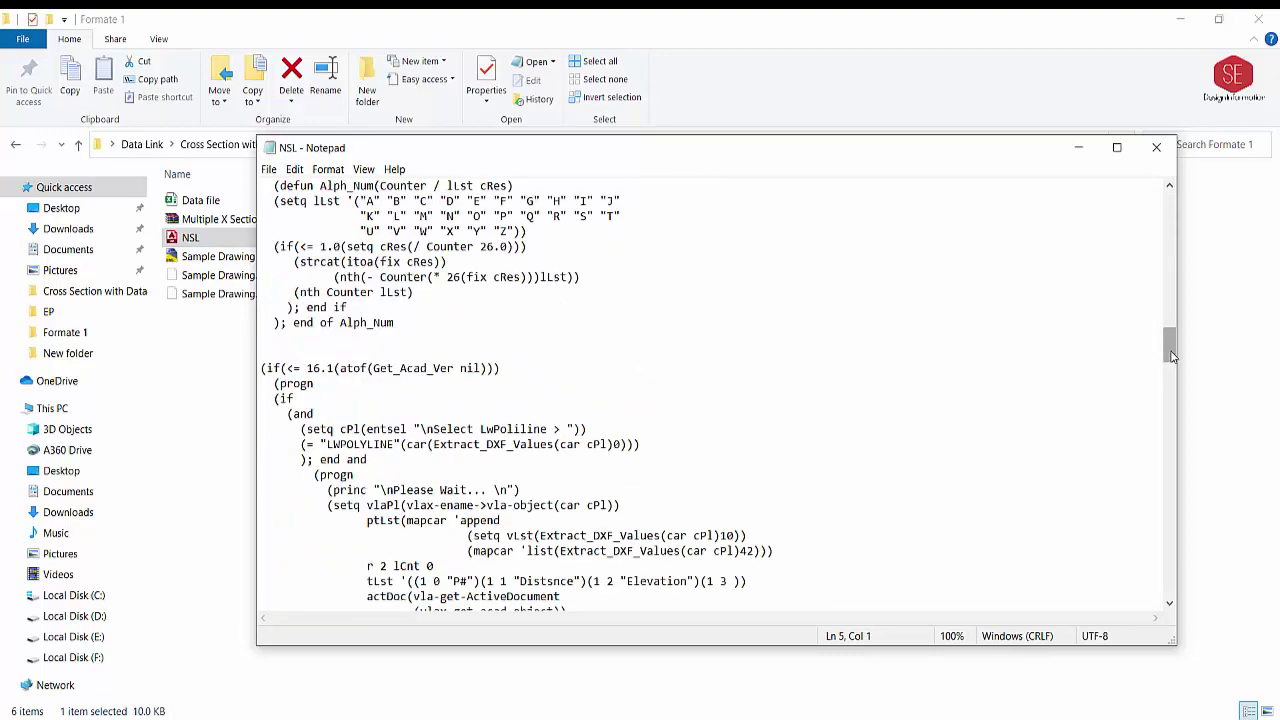
drag(1172, 356, 1172, 580)
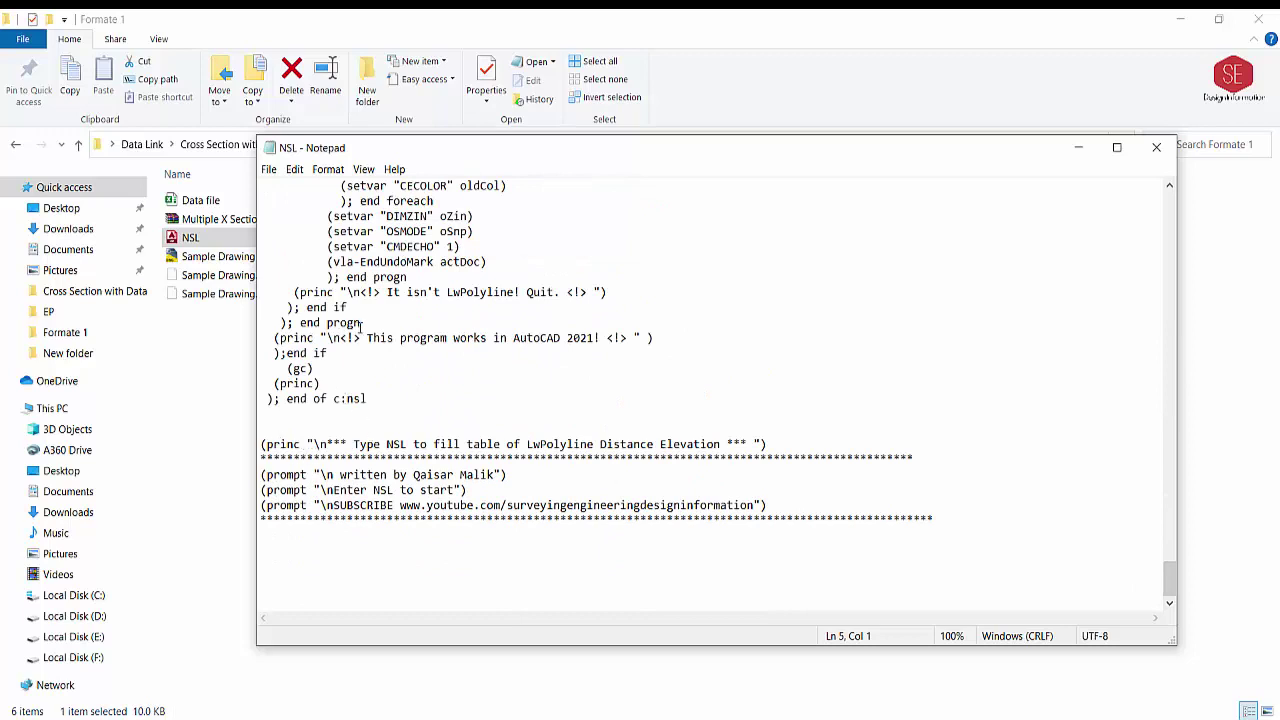
scroll(420, 305, up, 5)
scroll(484, 287, up, 1)
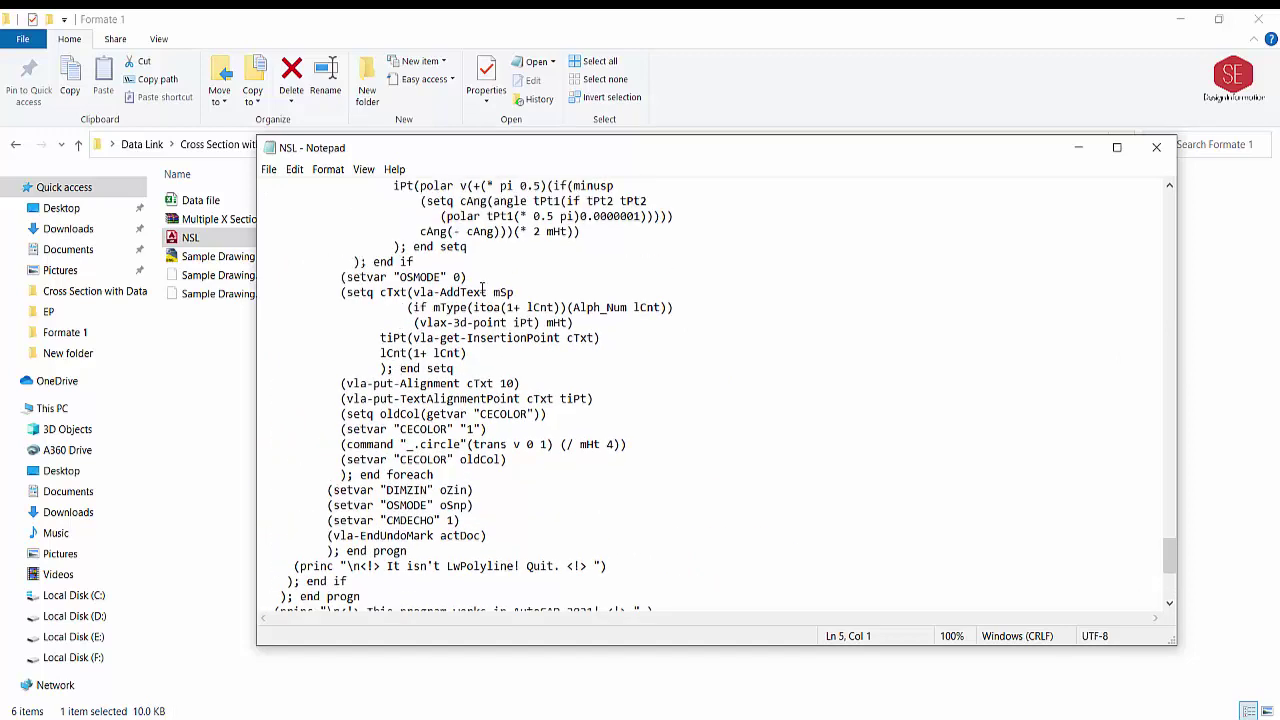
click(1156, 147)
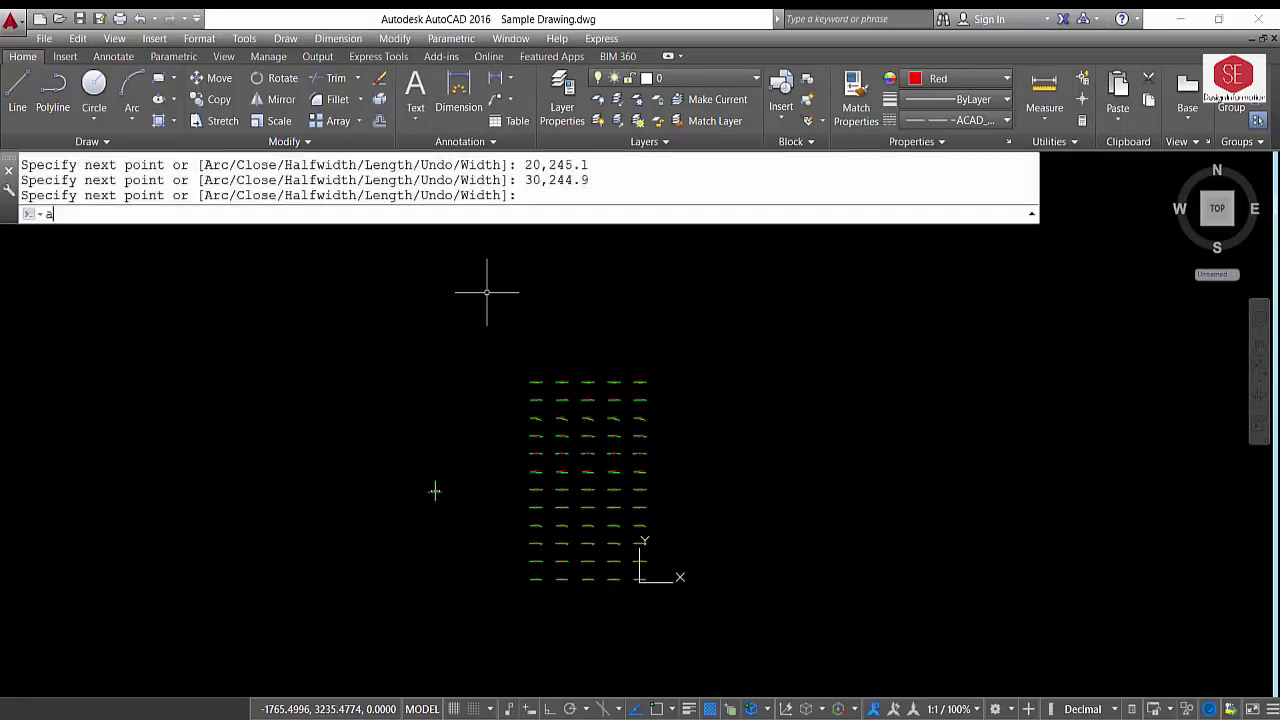
Use AP to add NSL.lsp from Formate 1 to the Startup Suite, then close the dialogs
text(AP)
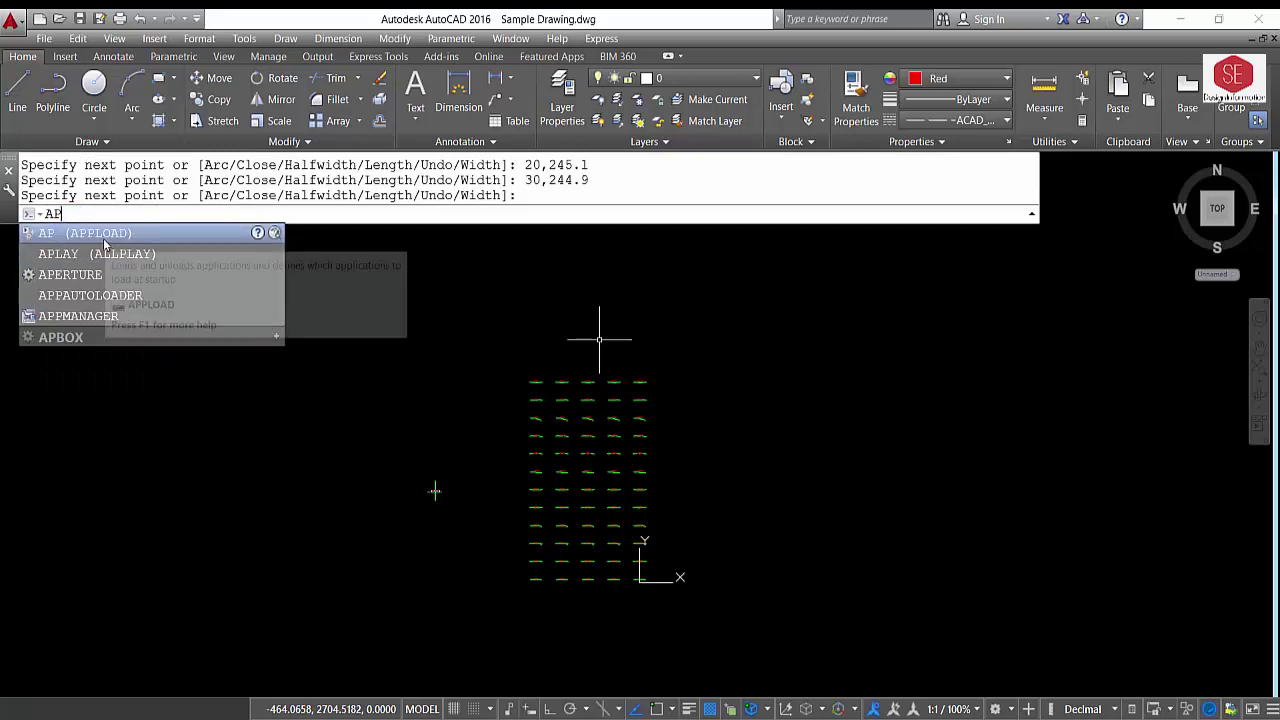
key(Return)
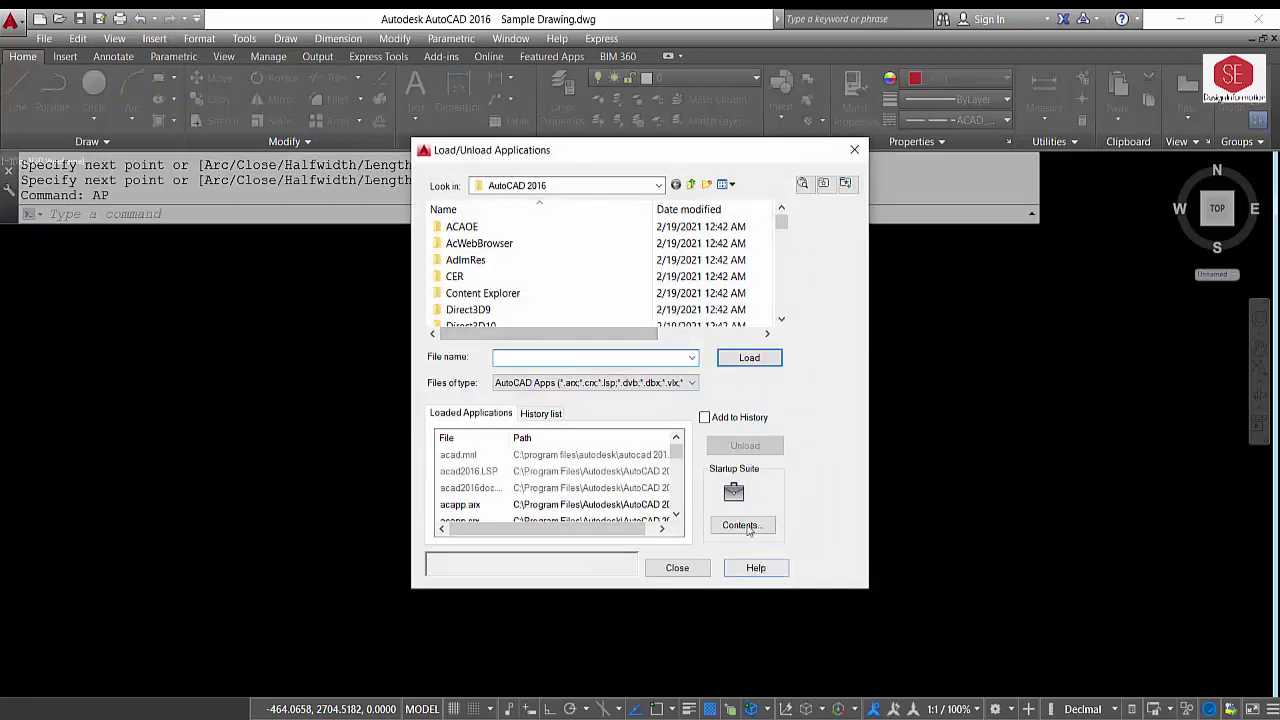
click(743, 527)
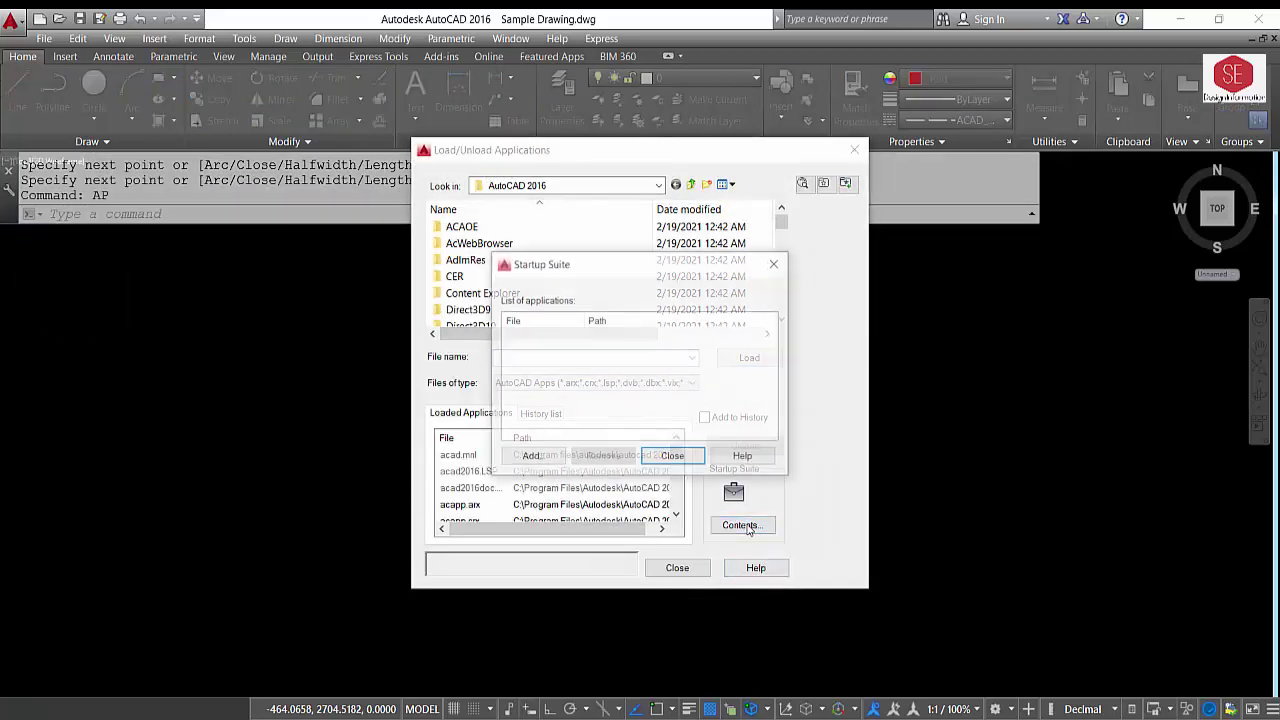
click(535, 462)
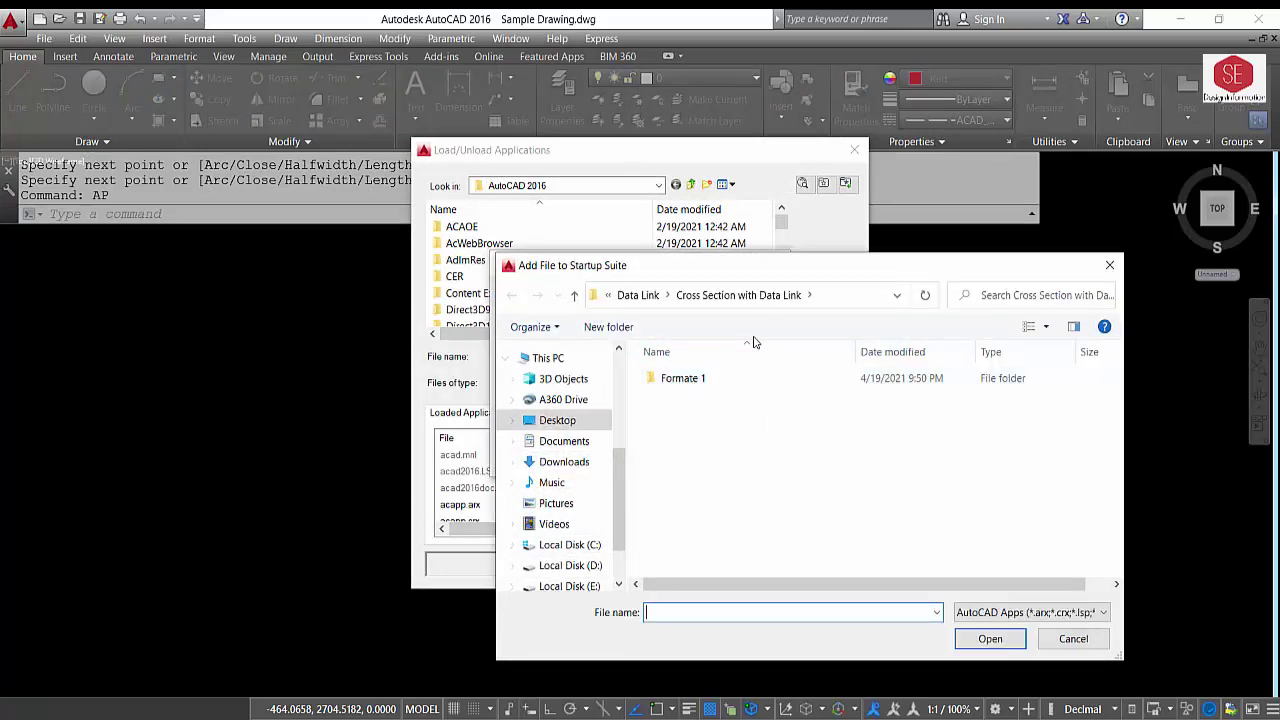
double_click(701, 377)
click(668, 383)
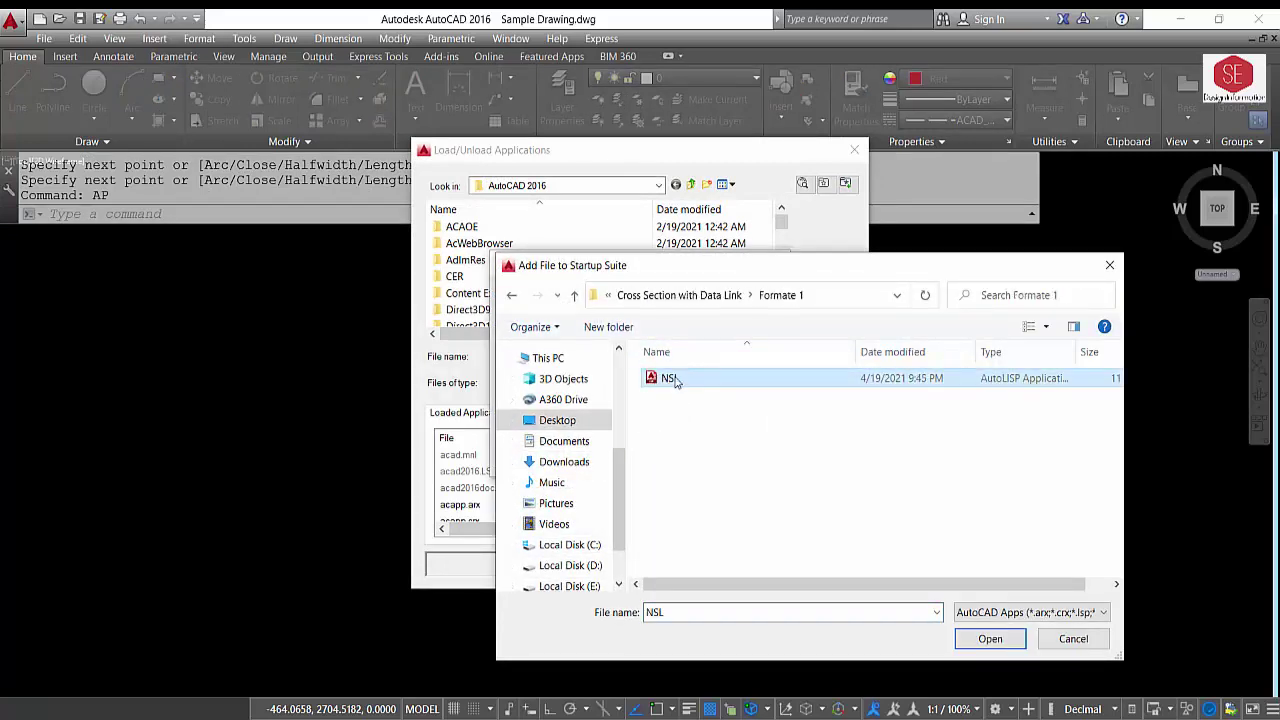
click(977, 645)
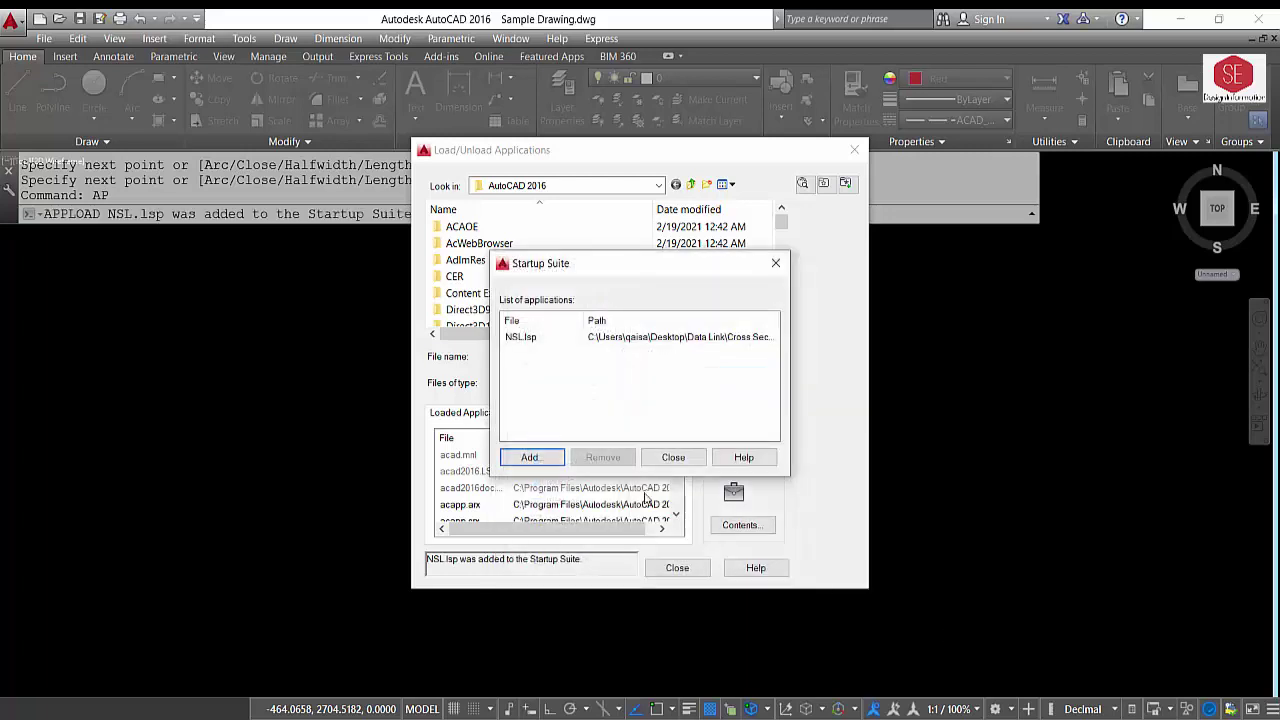
click(665, 458)
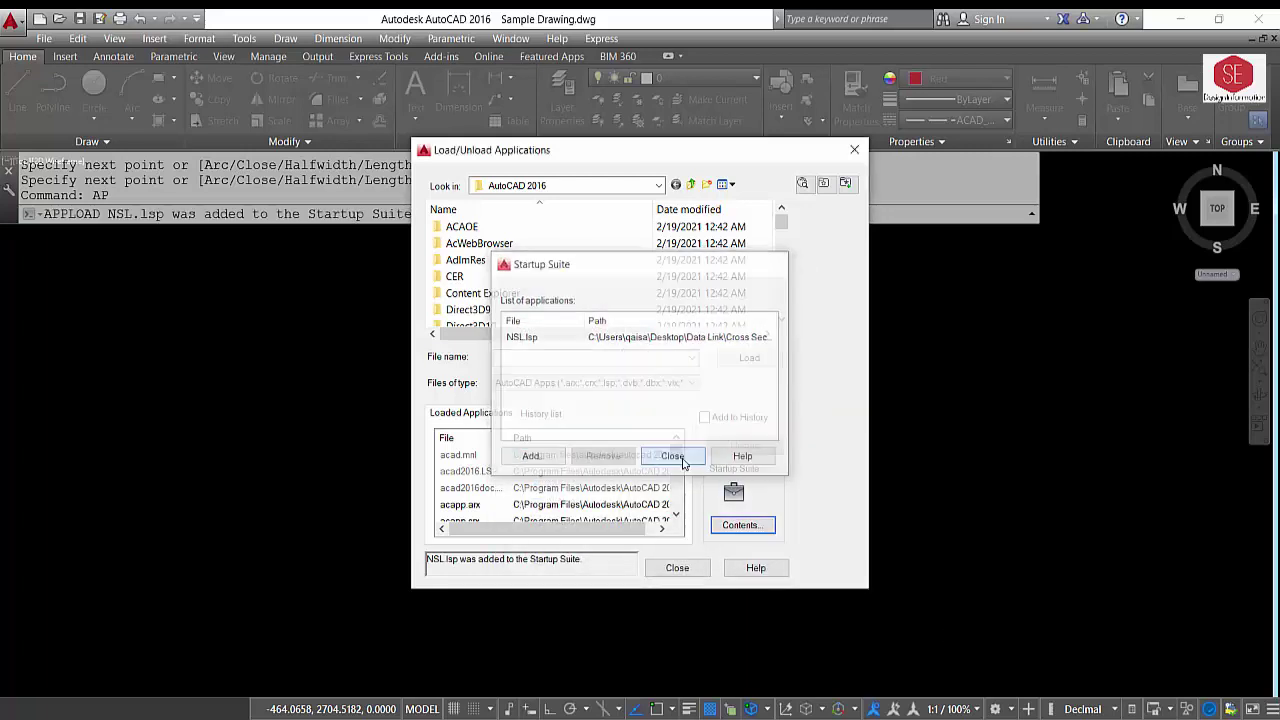
click(677, 568)
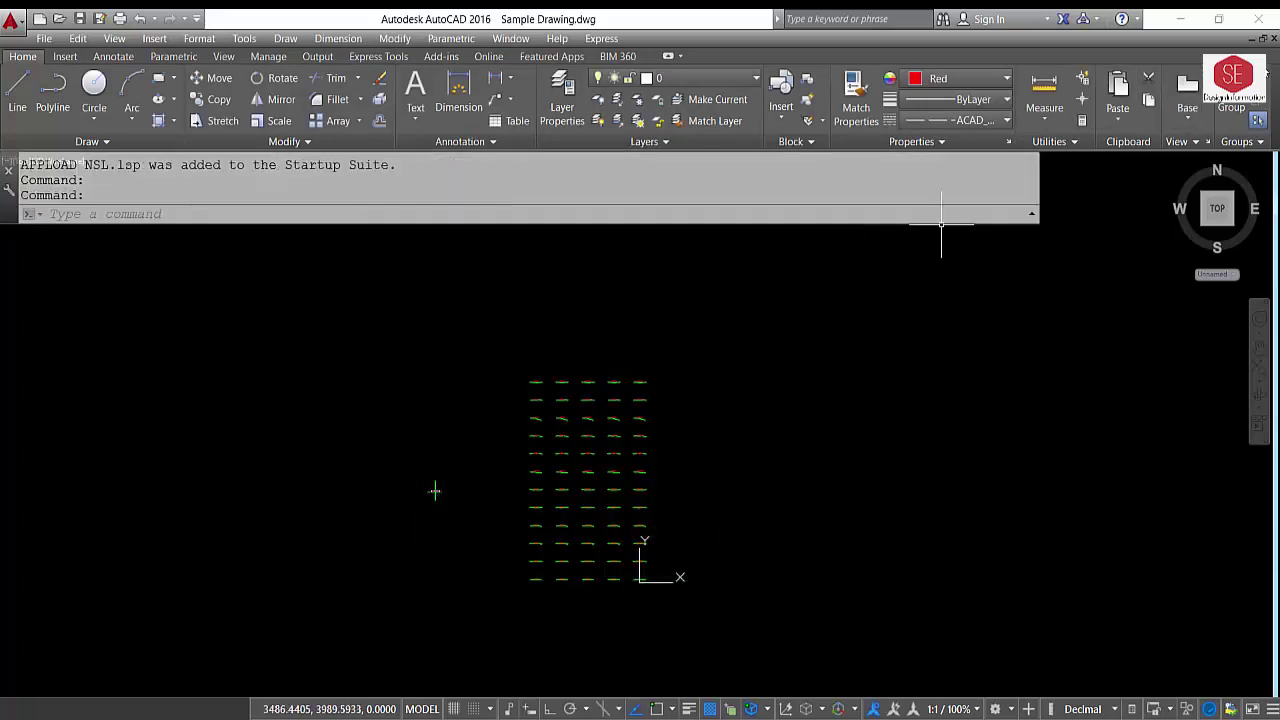
Discard Sample Drawing, start a new acad-template drawing, and load NSL.lsp set to always load
click(1273, 46)
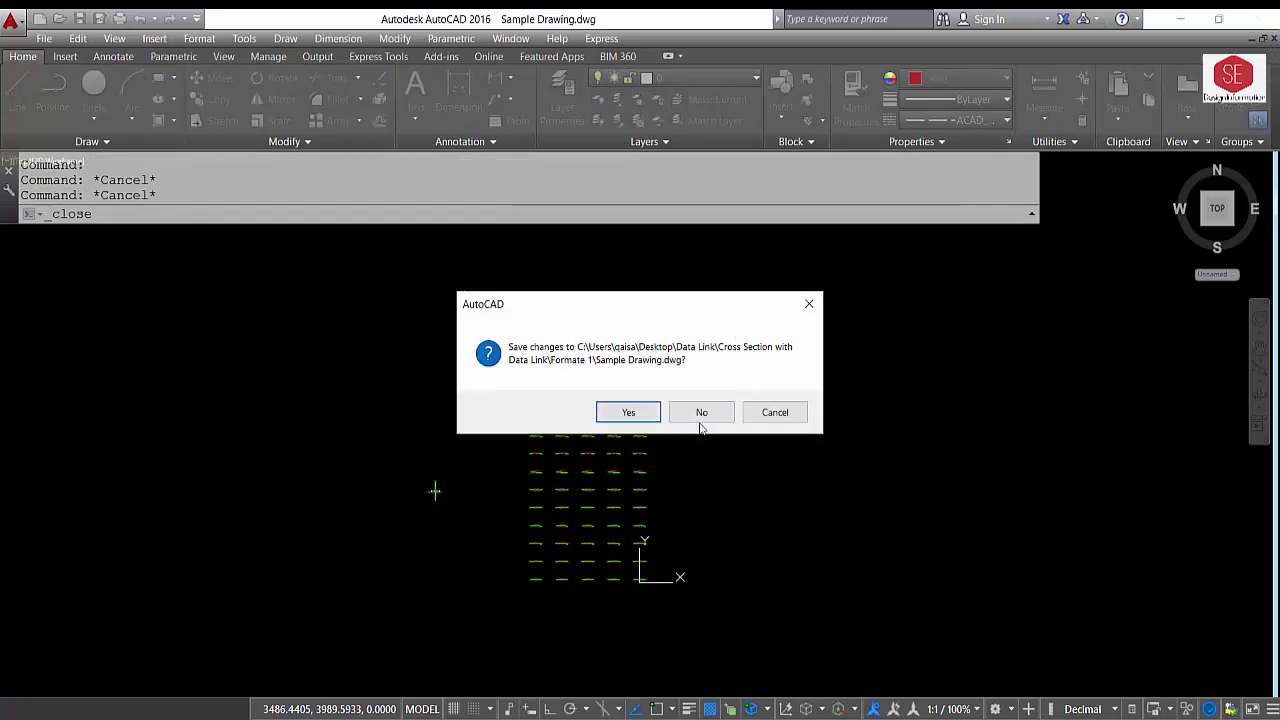
click(700, 412)
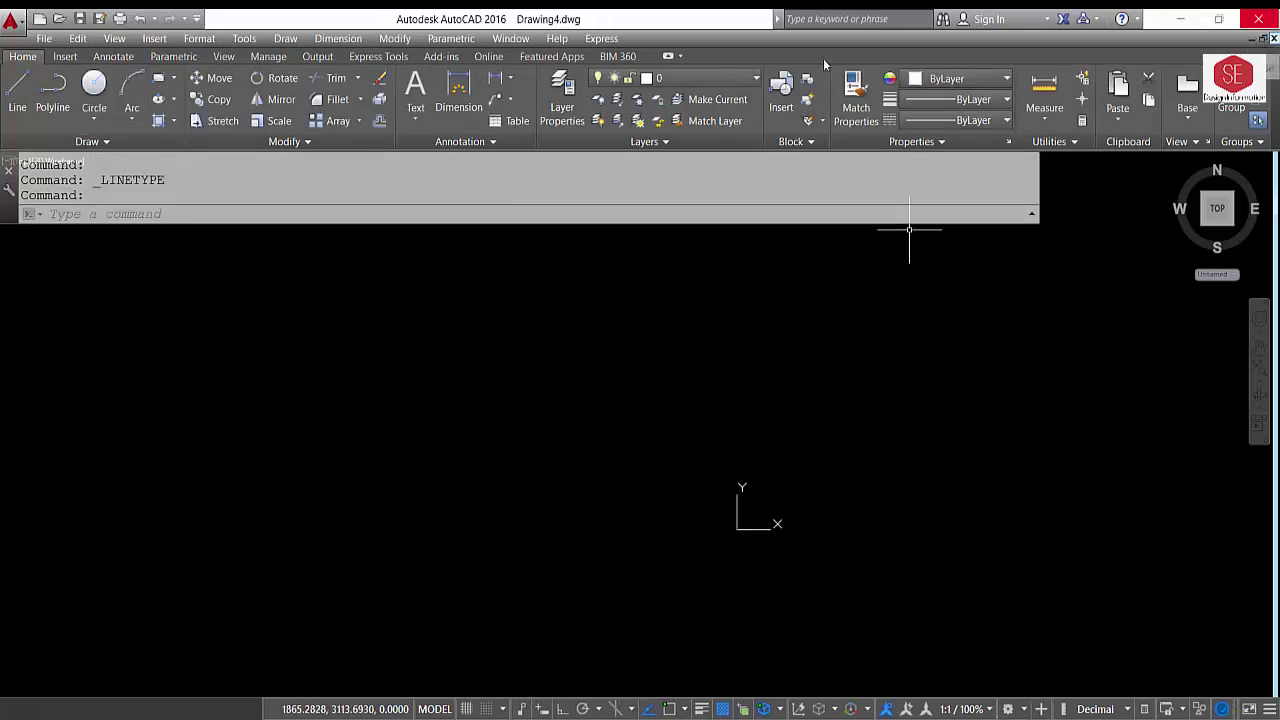
click(43, 22)
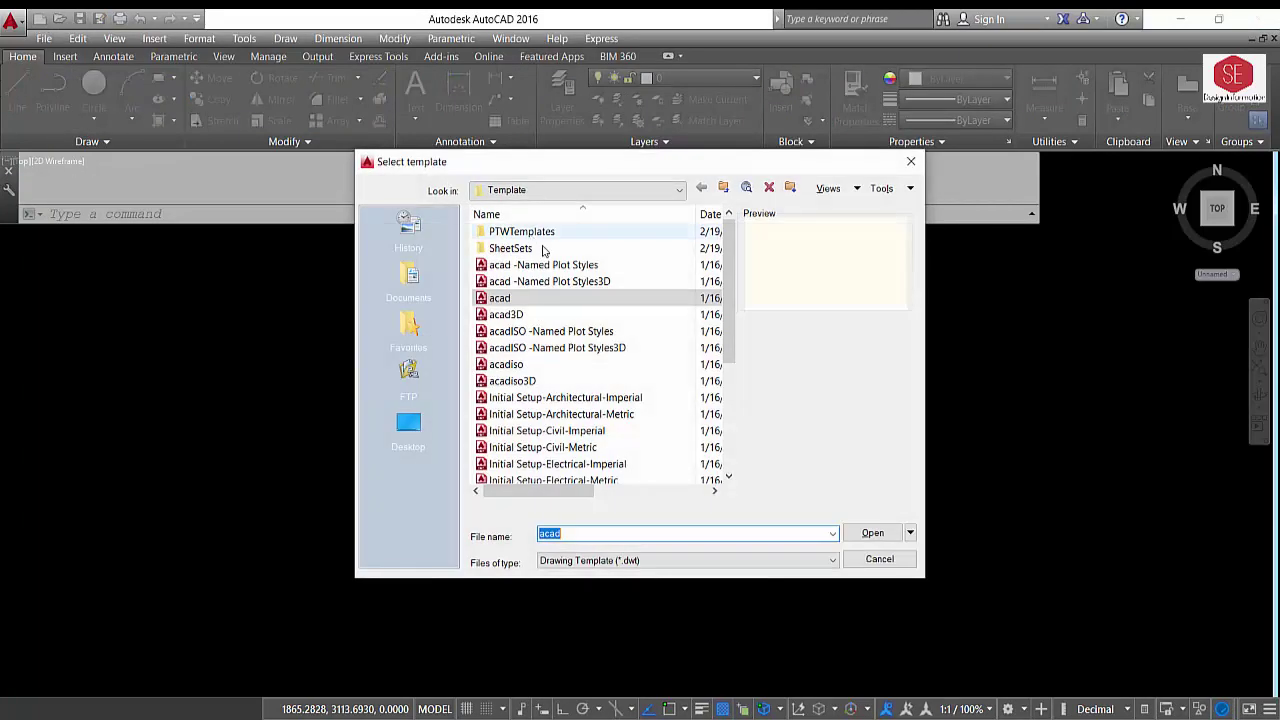
click(882, 534)
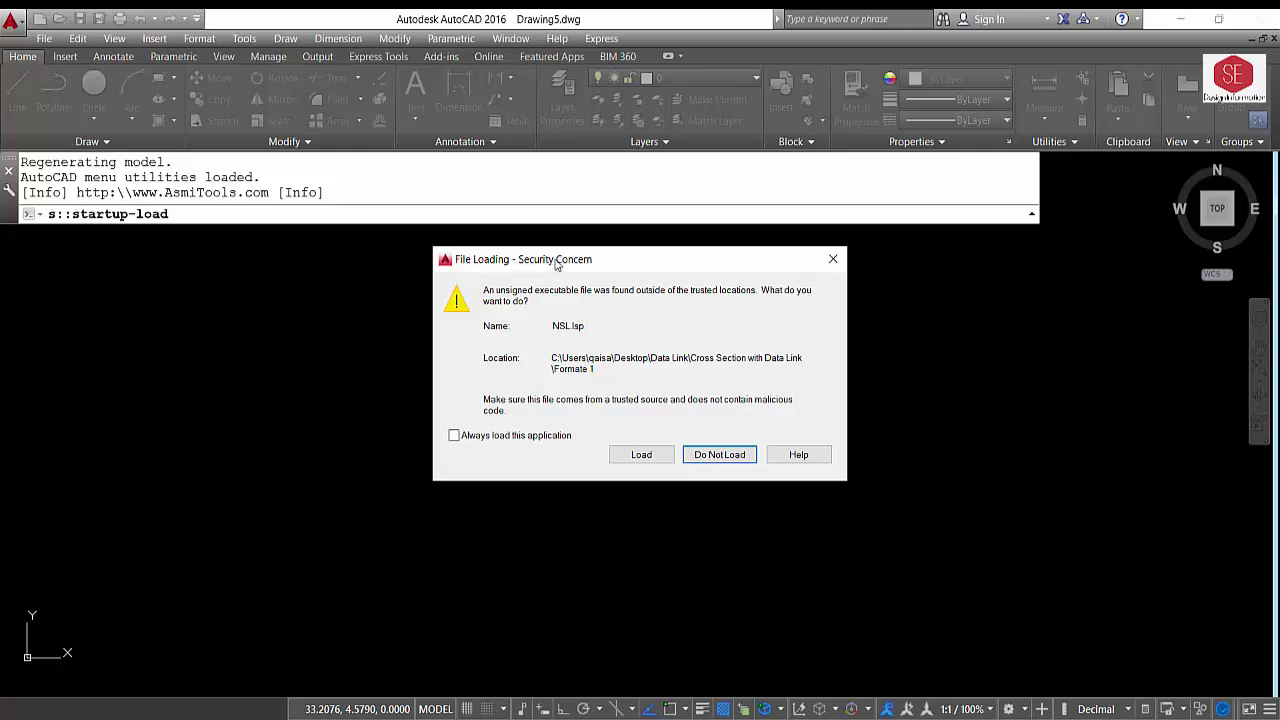
click(455, 435)
click(634, 455)
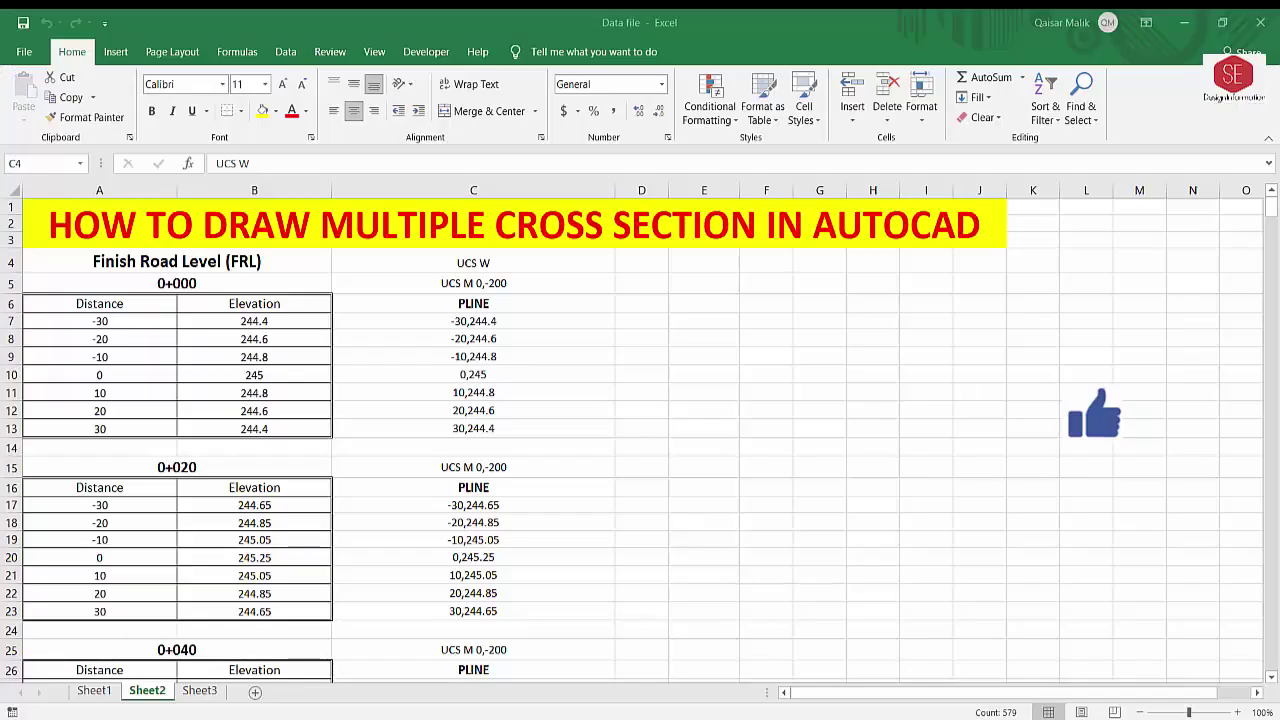
Copy the chainage 0+000 PLINE commands, cells E8:E23, from the NSL of Road sheet
click(94, 690)
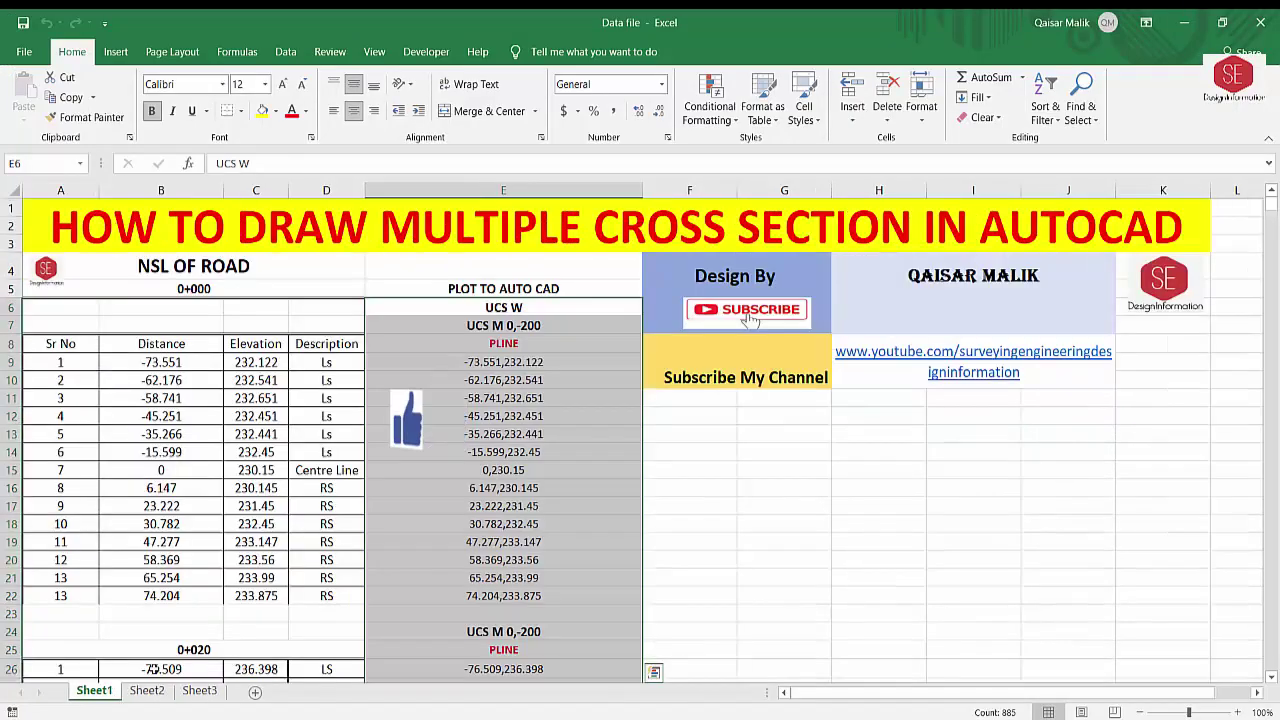
click(483, 345)
click(510, 328)
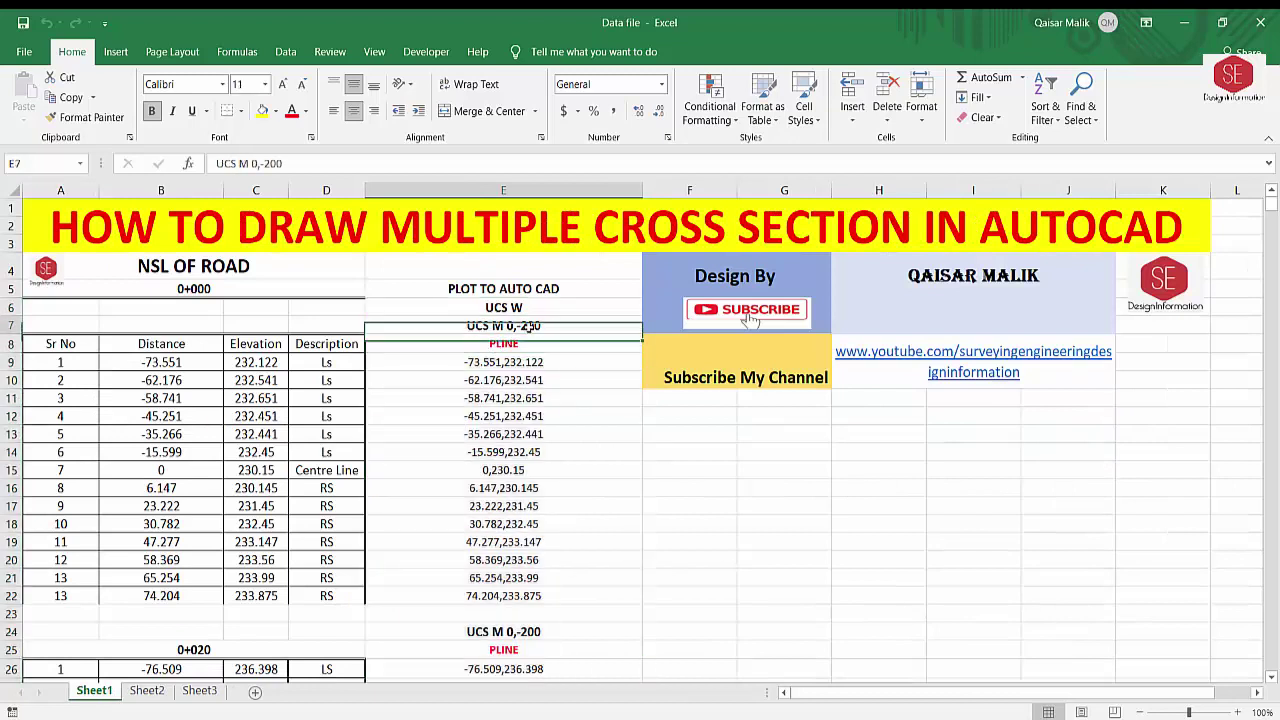
drag(503, 344, 509, 596)
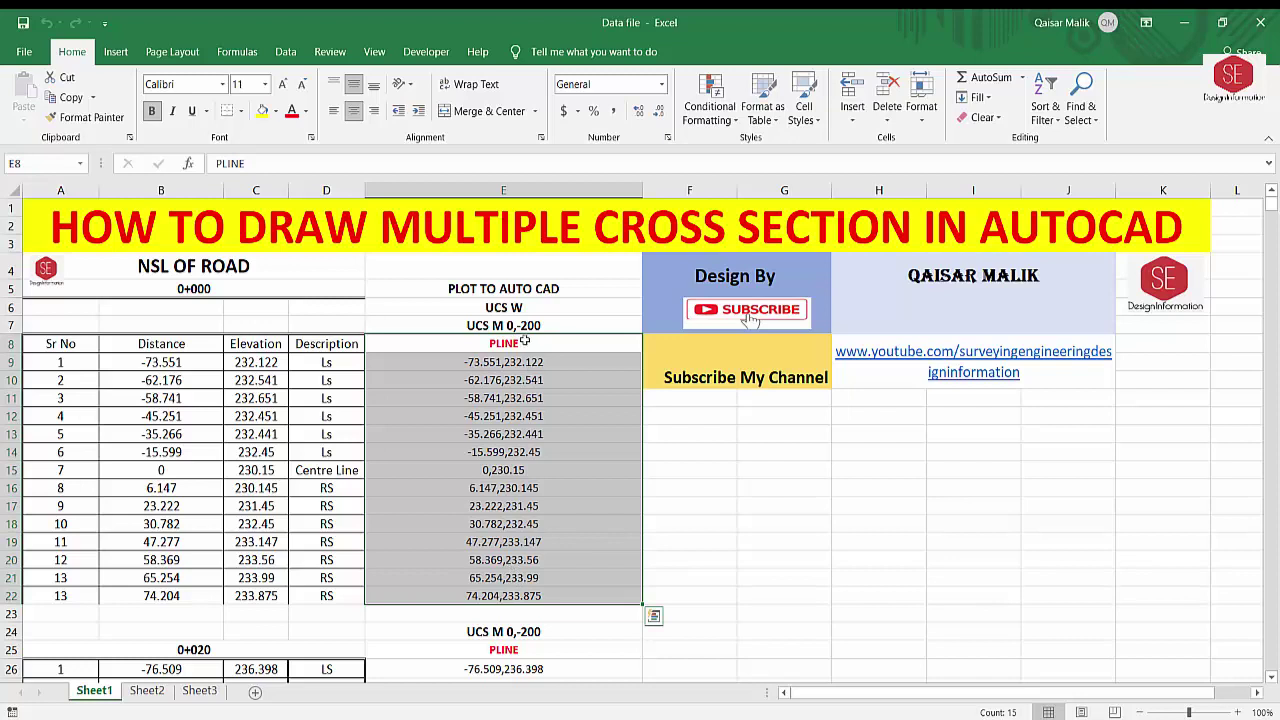
drag(524, 341, 520, 609)
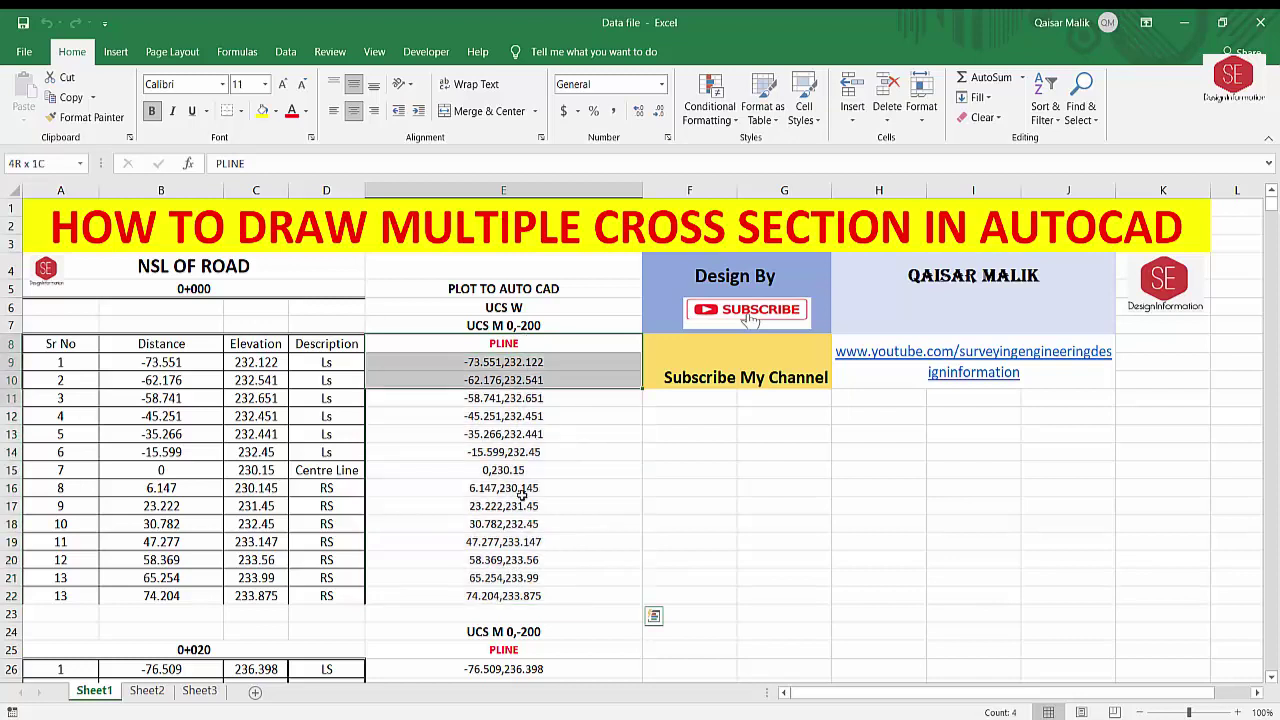
right_click(505, 390)
click(550, 334)
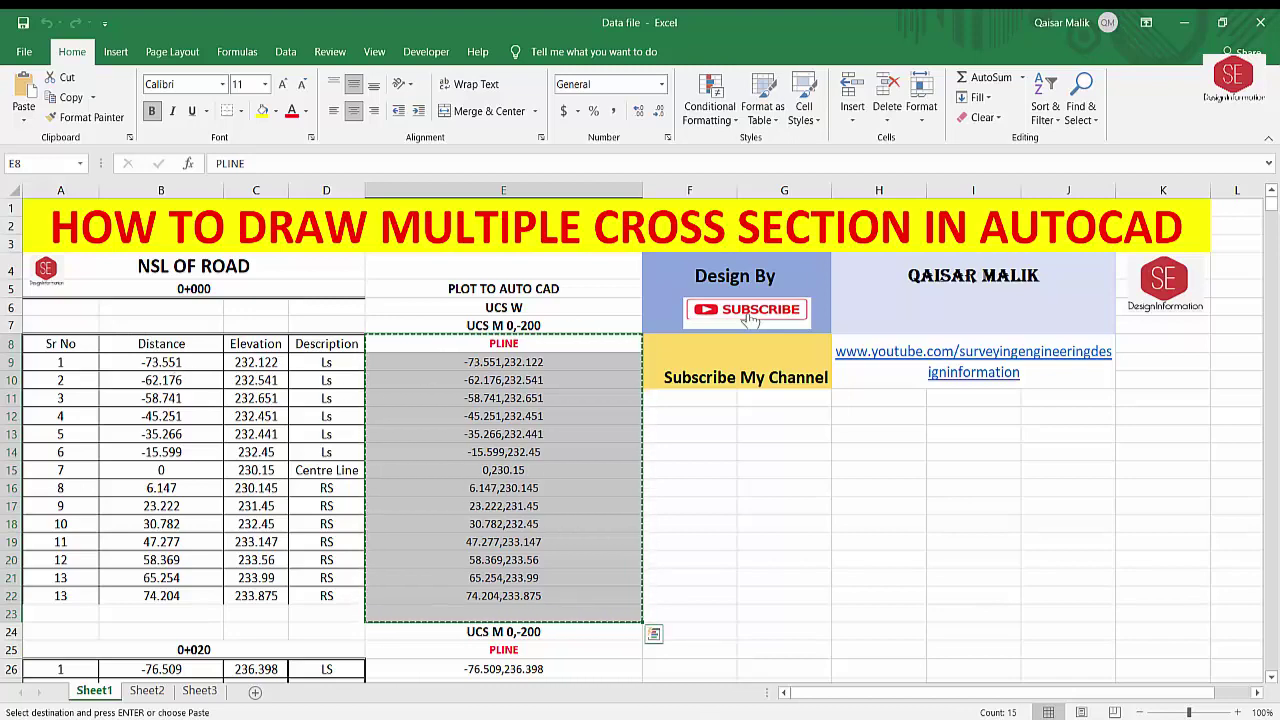
key(alt+Tab)
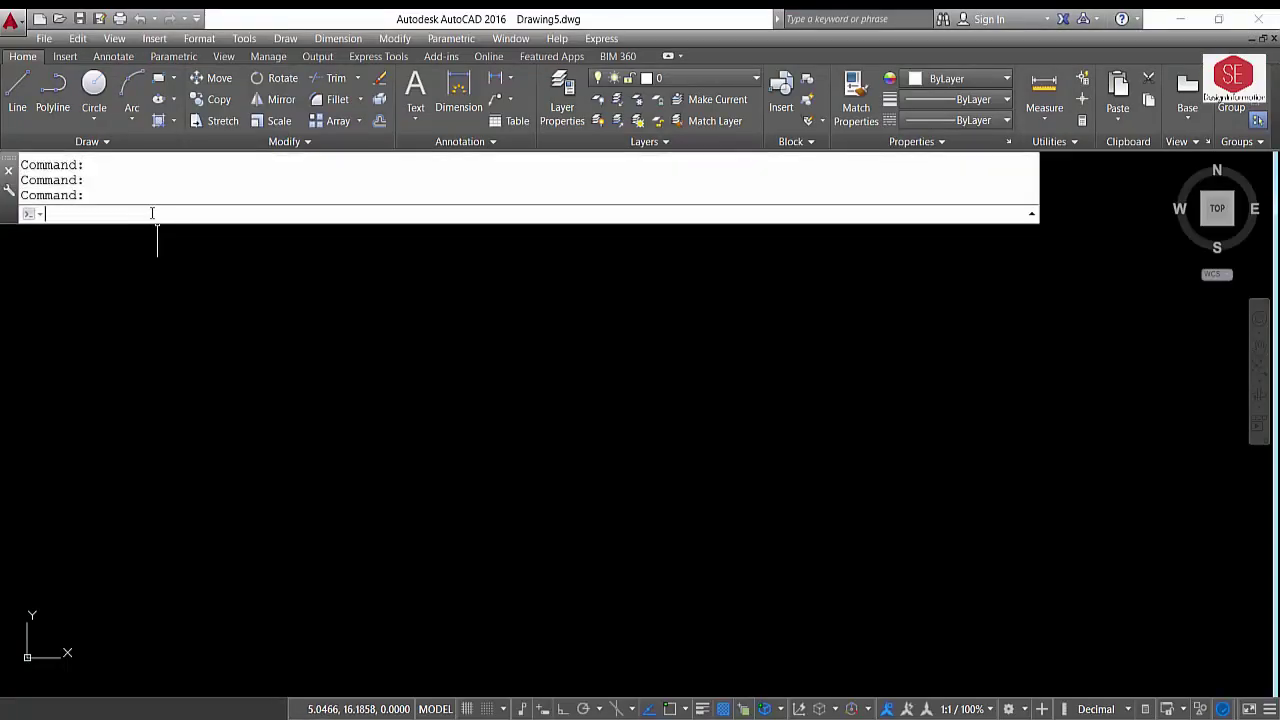
Paste the 0+000 coordinates to draw the ground profile polyline, then zoom to extents
right_click(152, 213)
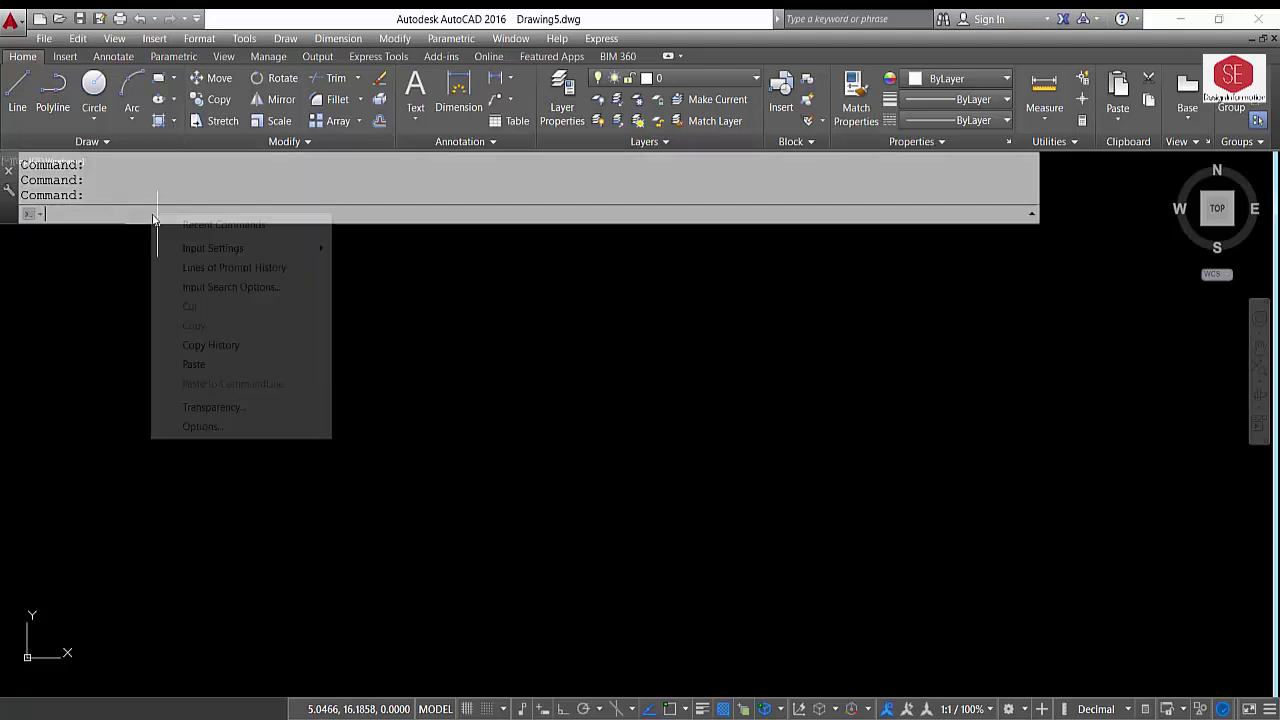
click(195, 364)
text(z)
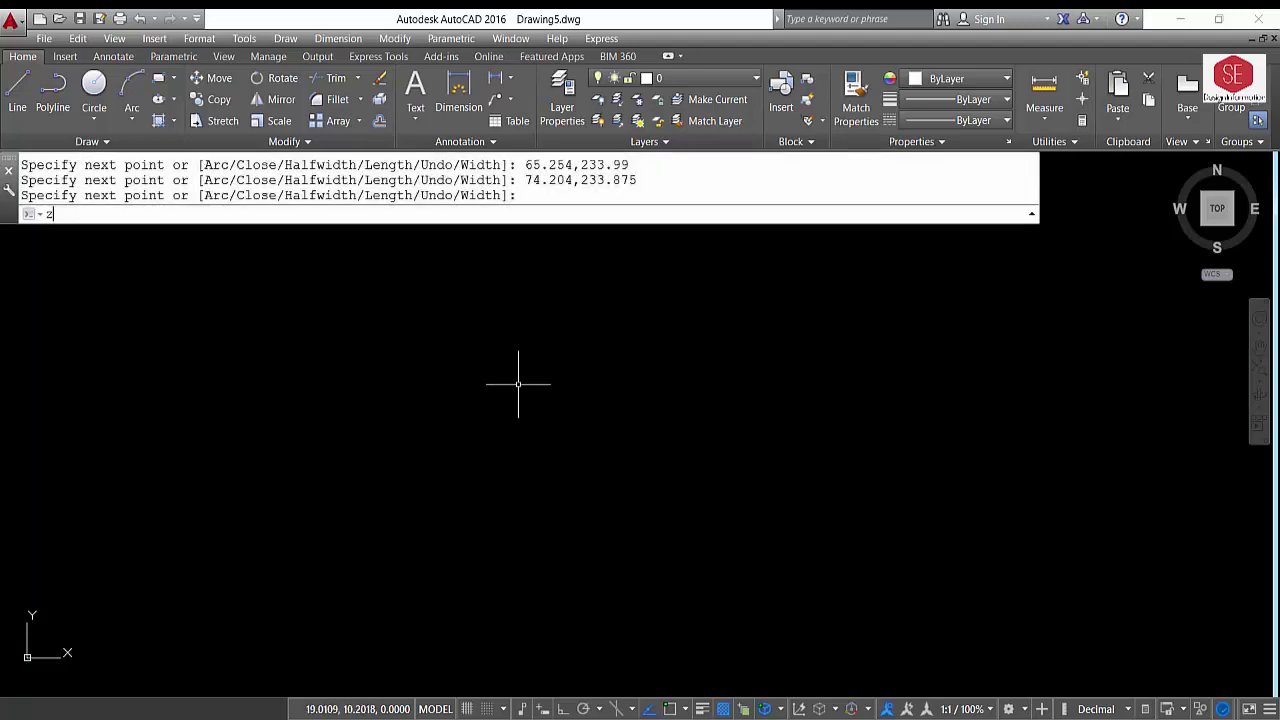
key(Return)
text(e)
key(Return)
scroll(600, 400, down, 2)
scroll(620, 390, down, 2)
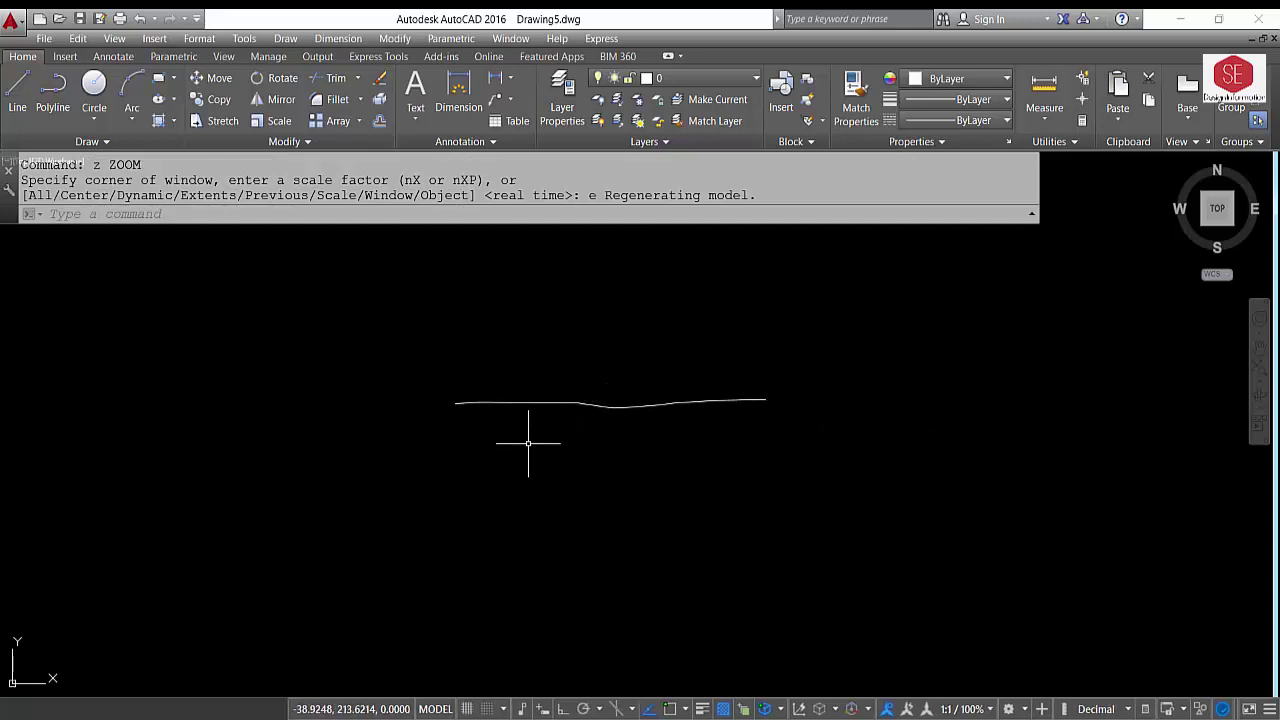
text(NSL)
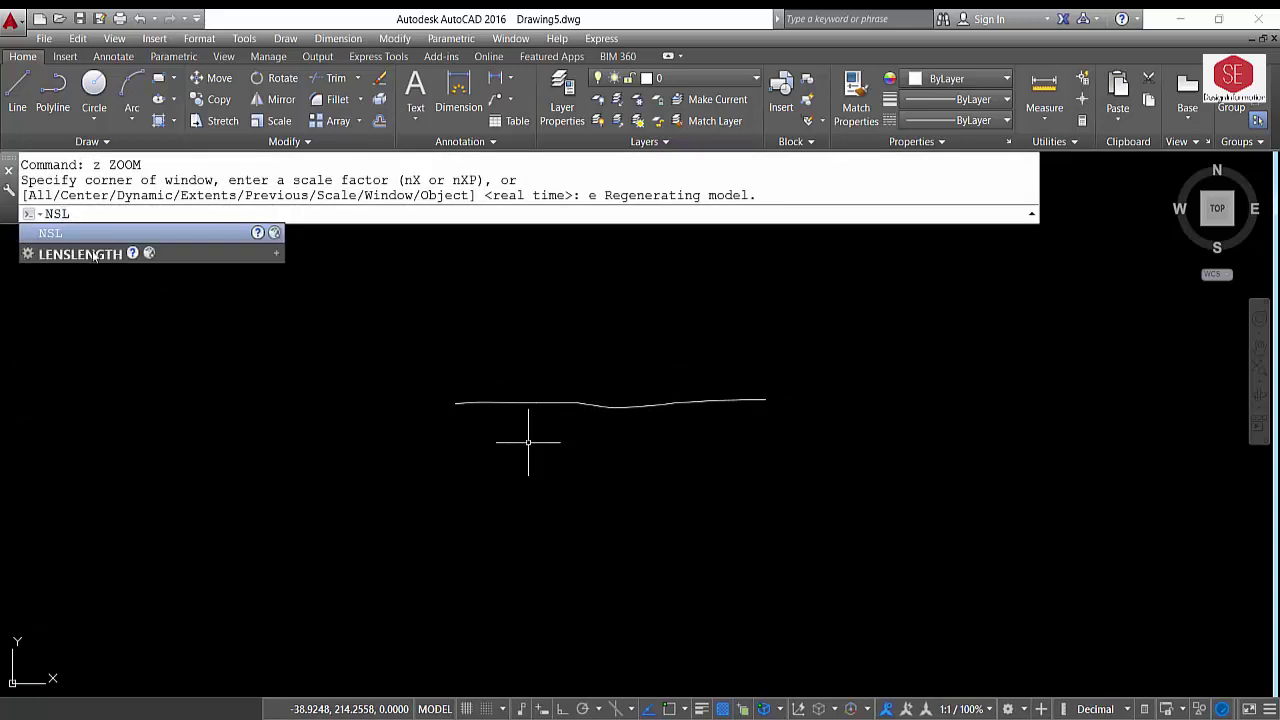
Run NSL on the ground profile to label points A–N and place the distance/elevation table
click(70, 235)
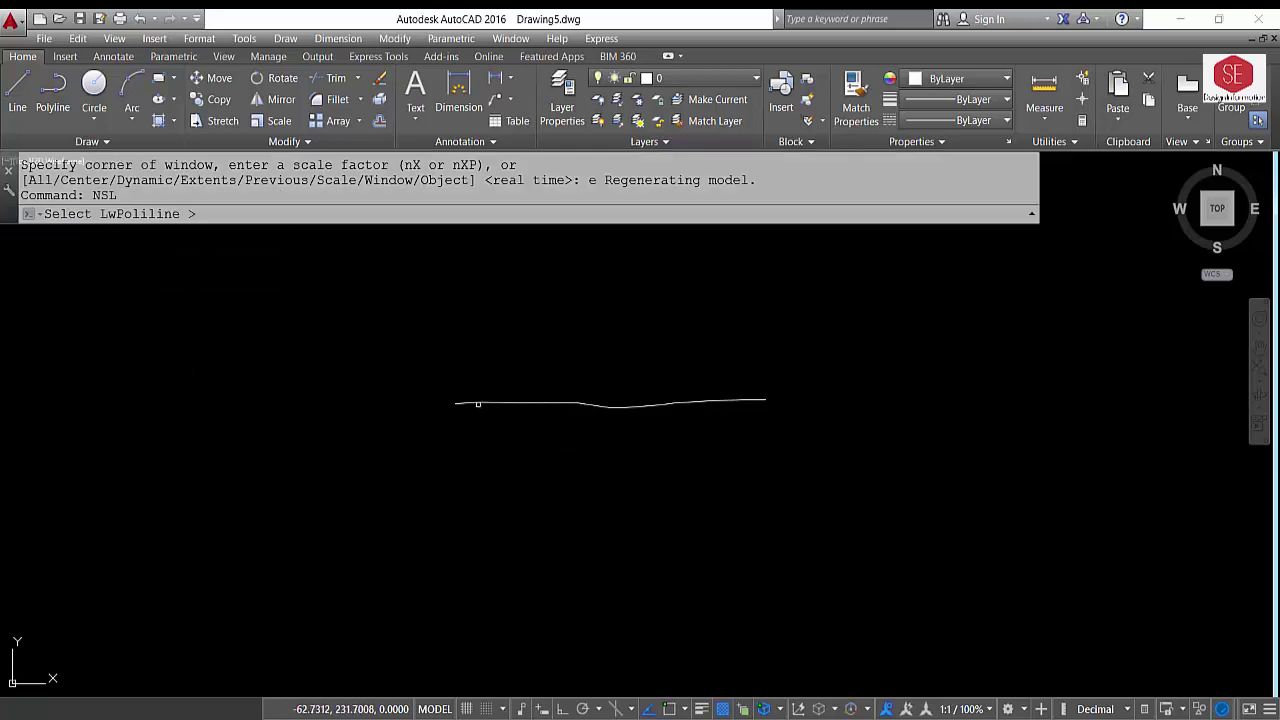
click(476, 402)
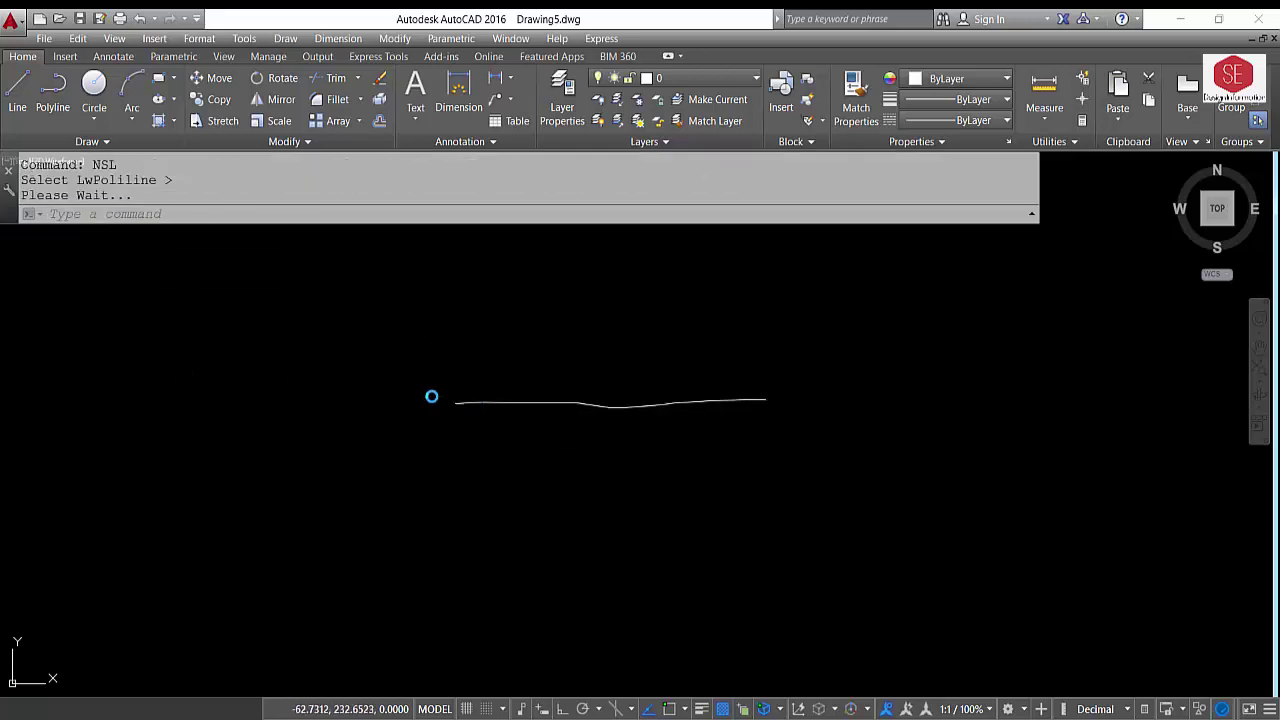
click(424, 340)
scroll(387, 393, up, 2)
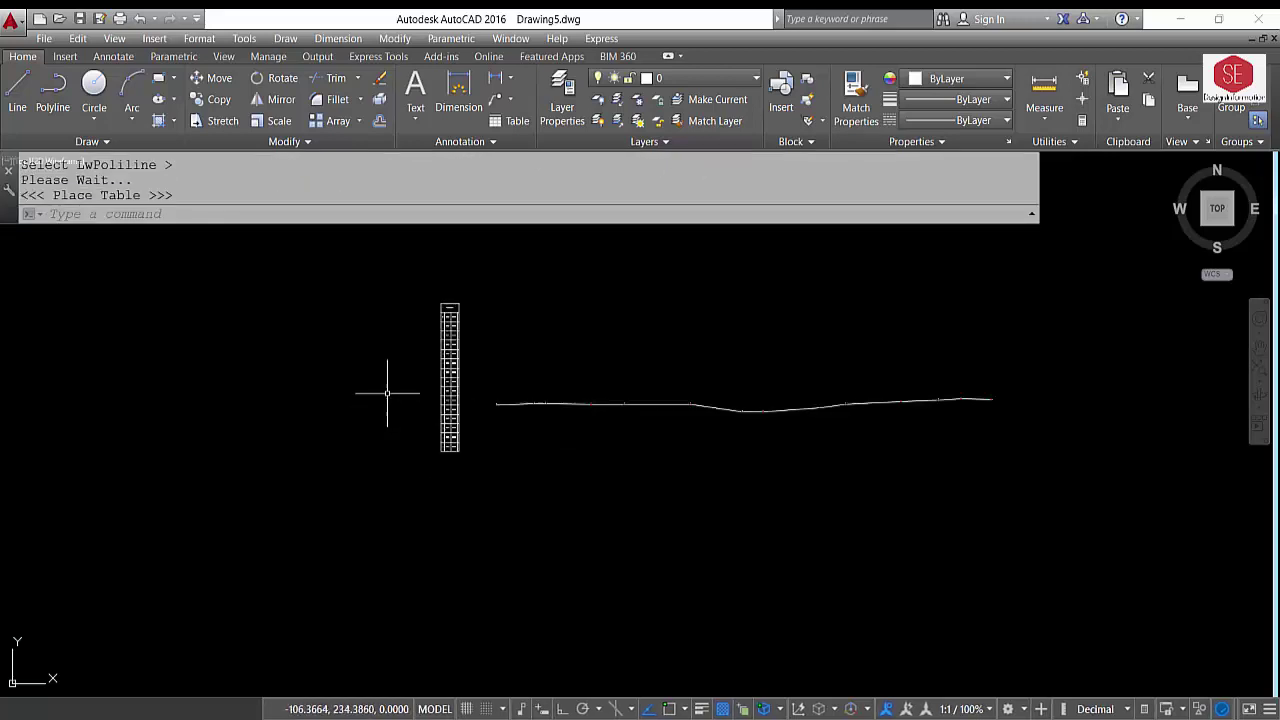
scroll(395, 375, up, 5)
scroll(826, 454, up, 4)
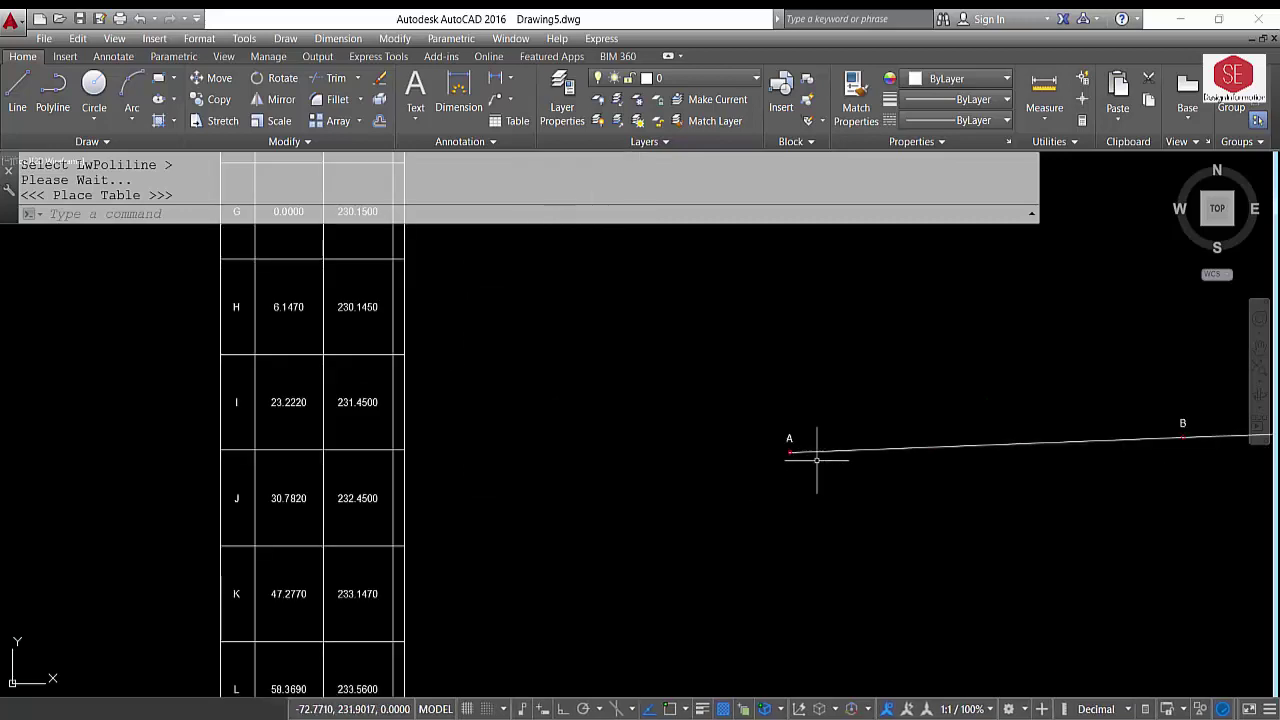
Pan and zoom along the profile to check the A–N labels and the point table
drag(977, 447, 634, 449)
click(763, 451)
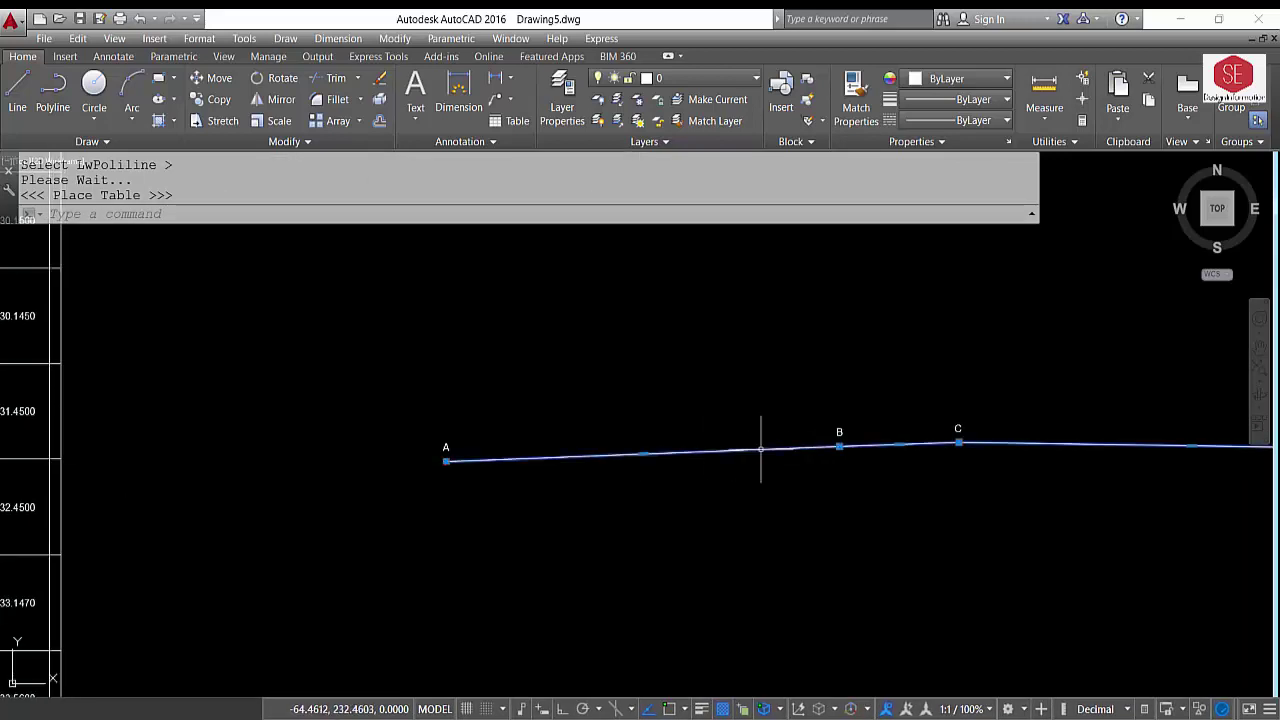
drag(1035, 422, 443, 403)
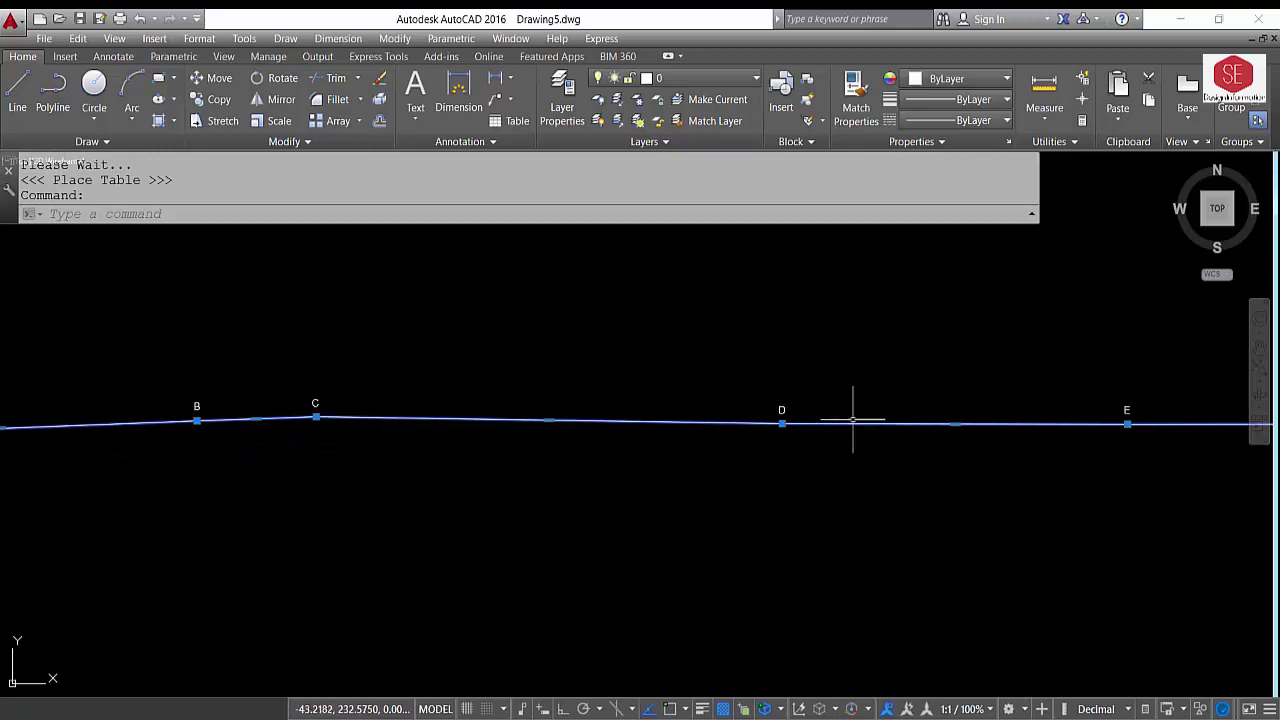
scroll(943, 423, down, 5)
drag(943, 423, 640, 403)
drag(1203, 434, 629, 443)
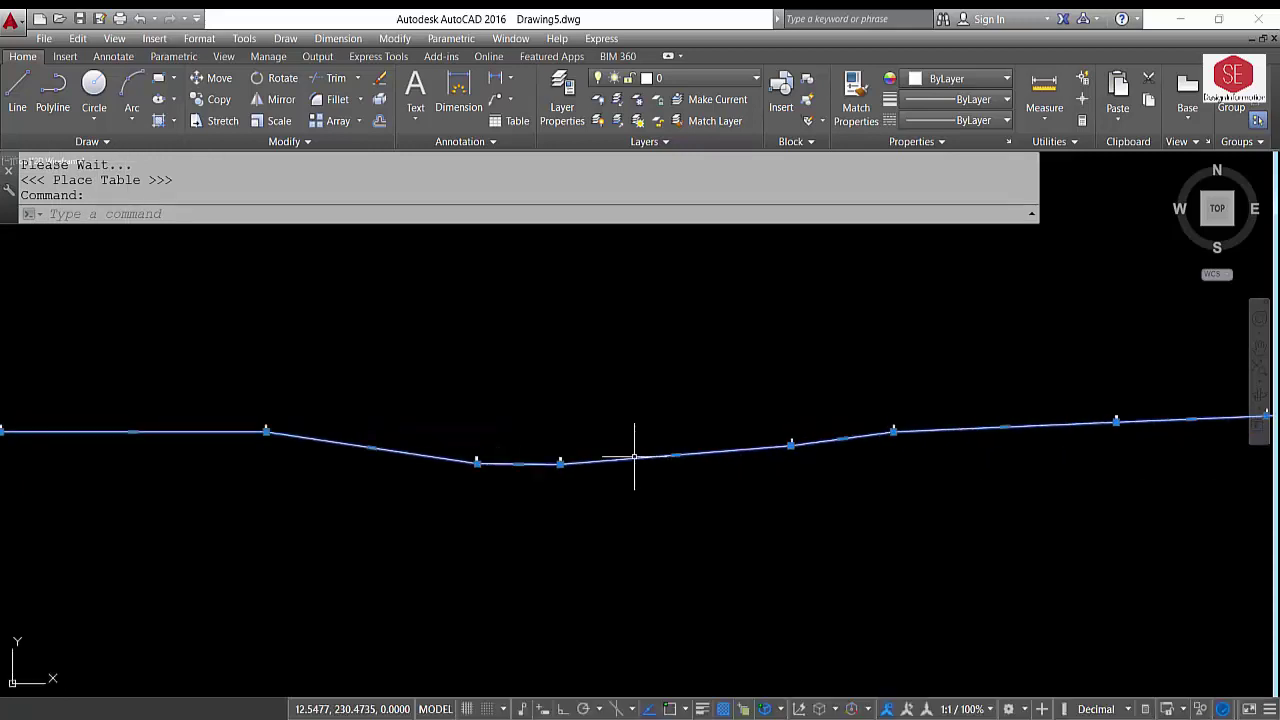
drag(973, 450, 583, 457)
drag(1173, 421, 1014, 428)
scroll(1014, 428, up, 5)
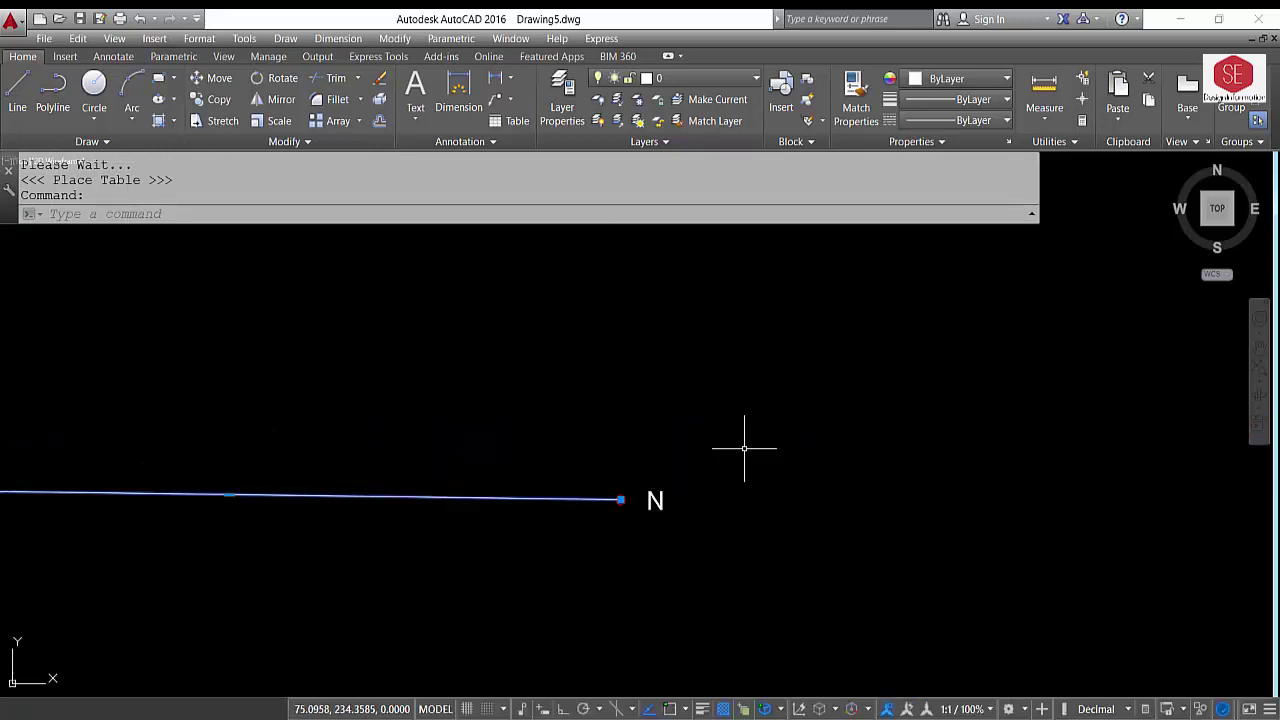
scroll(916, 441, down, 5)
drag(491, 436, 706, 408)
scroll(449, 320, up, 4)
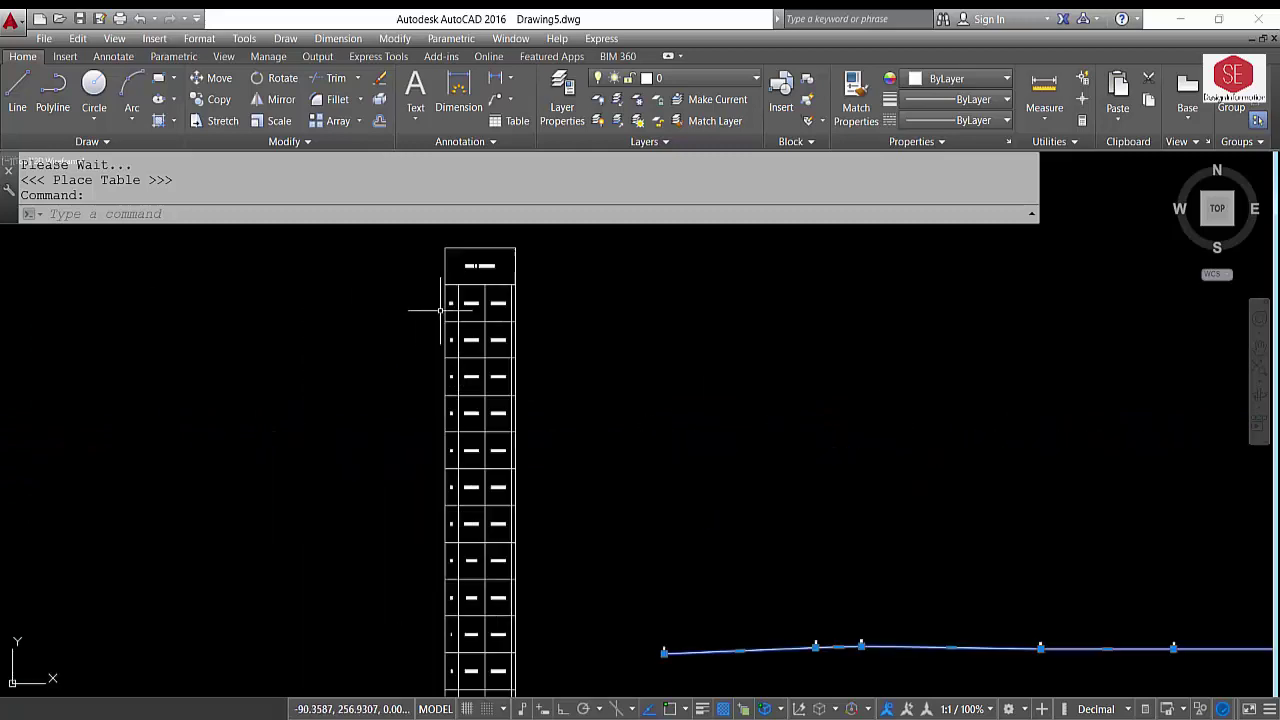
scroll(503, 291, up, 3)
scroll(523, 323, up, 2)
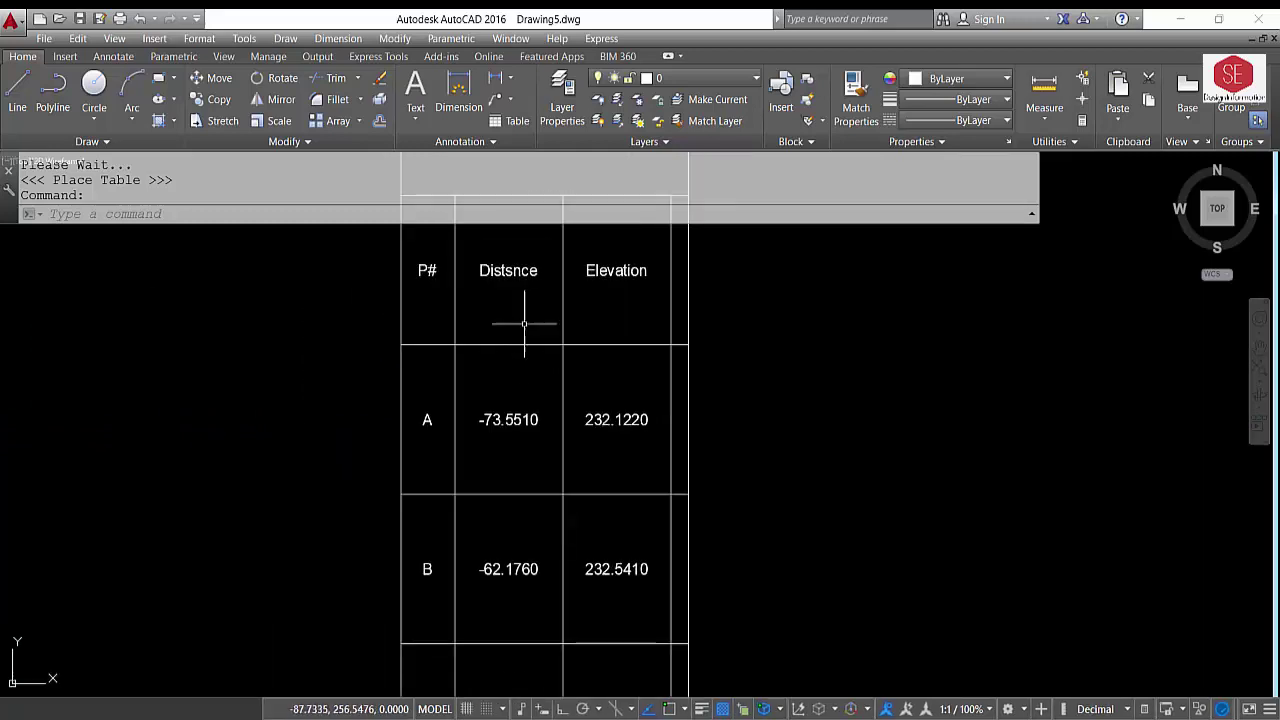
drag(523, 323, 523, 466)
scroll(509, 294, up, 2)
drag(509, 294, 523, 478)
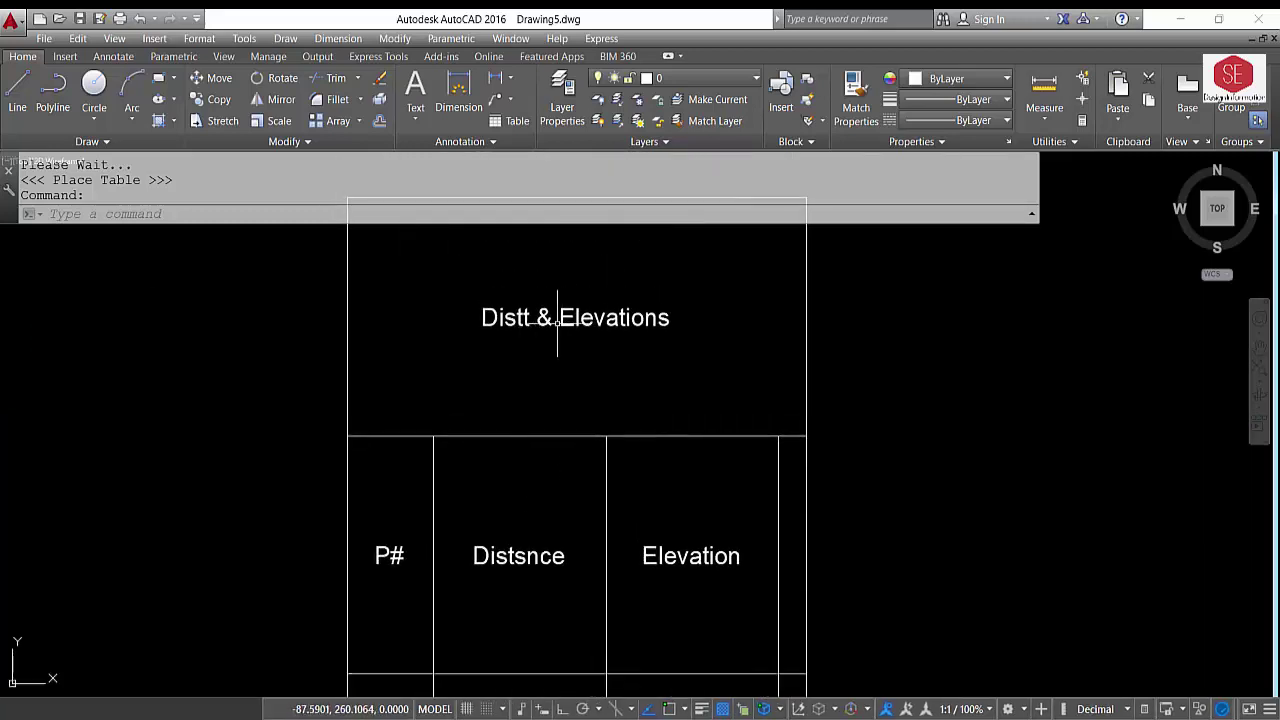
scroll(623, 349, down, 2)
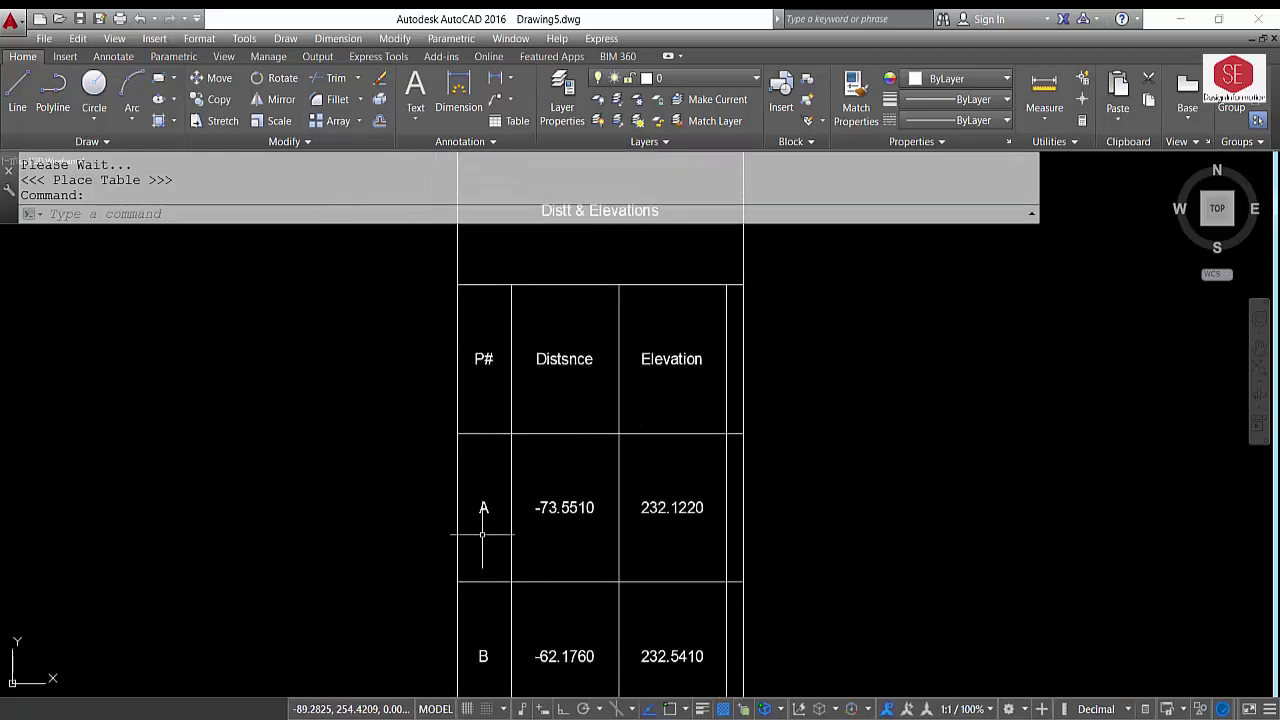
drag(688, 518, 676, 384)
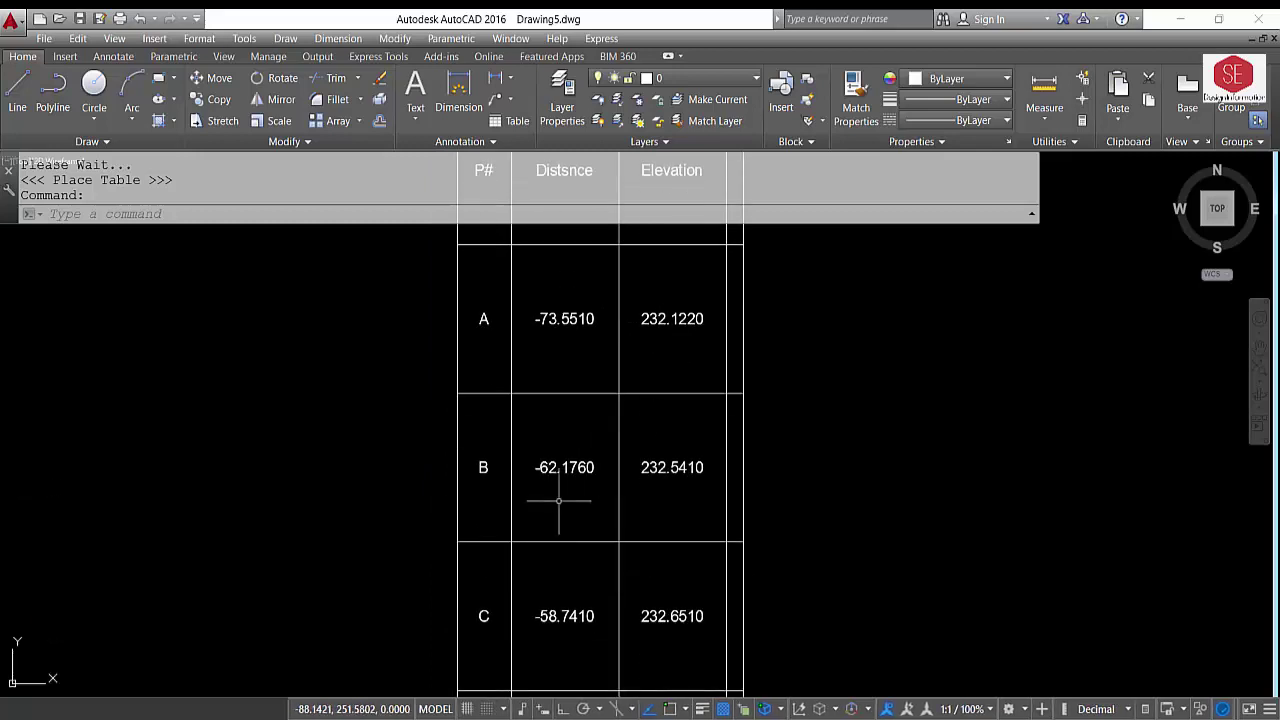
scroll(676, 384, down, 1)
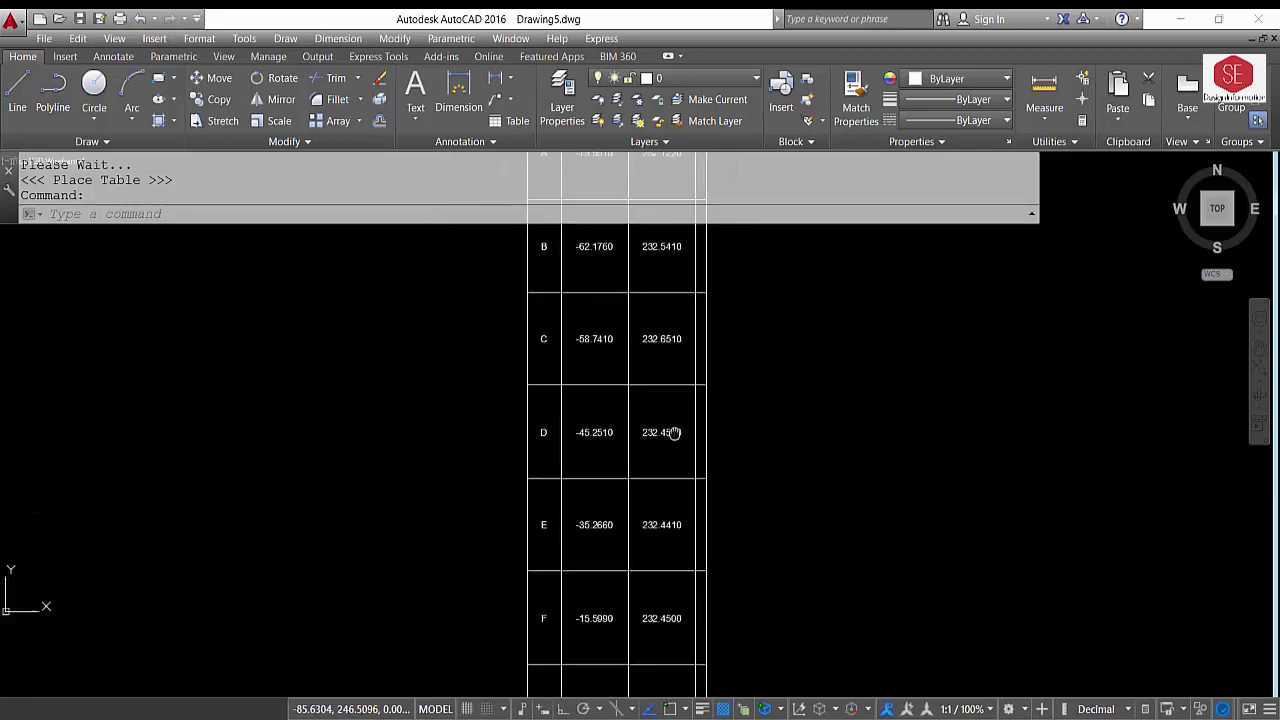
drag(666, 537, 660, 325)
drag(643, 457, 631, 337)
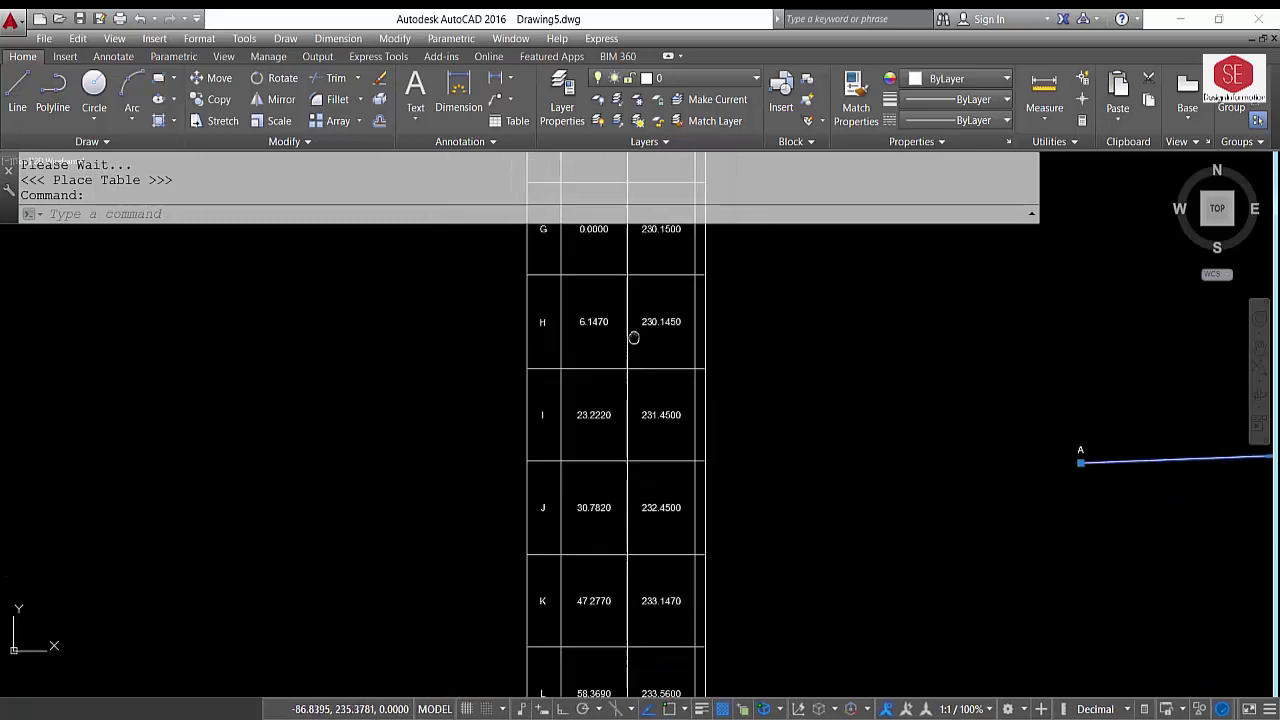
drag(626, 529, 628, 447)
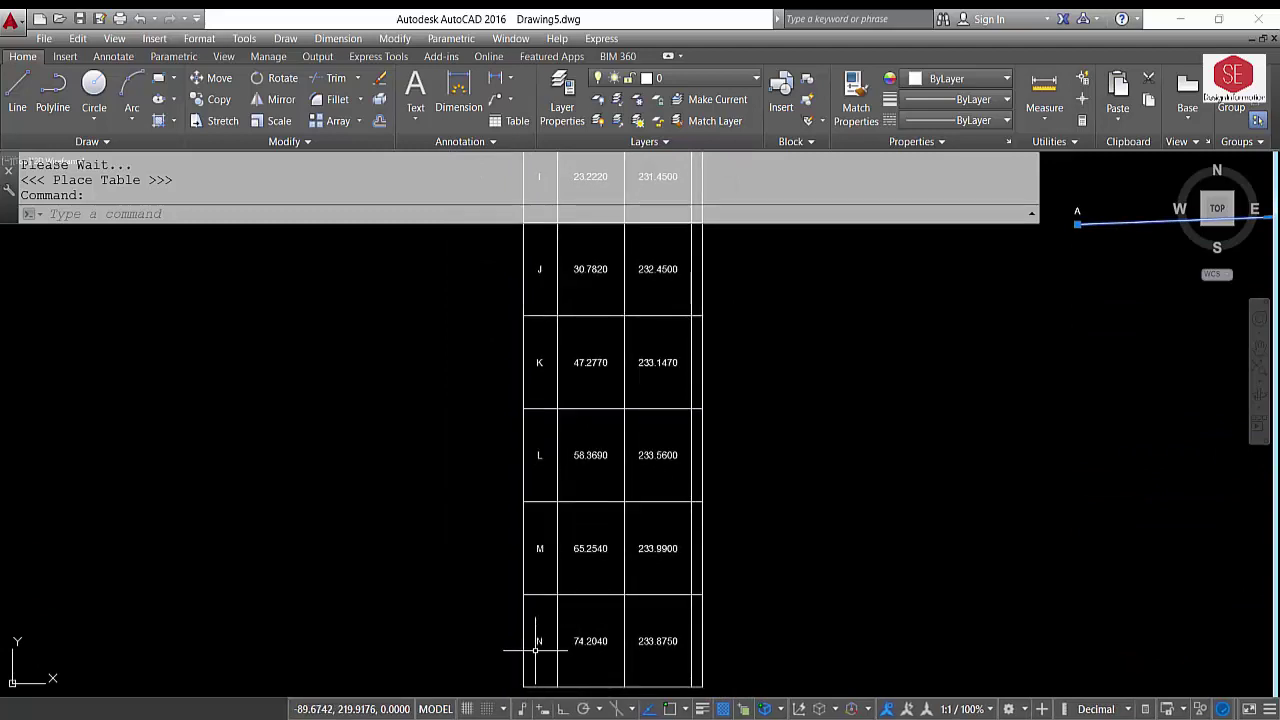
scroll(537, 650, down, 1)
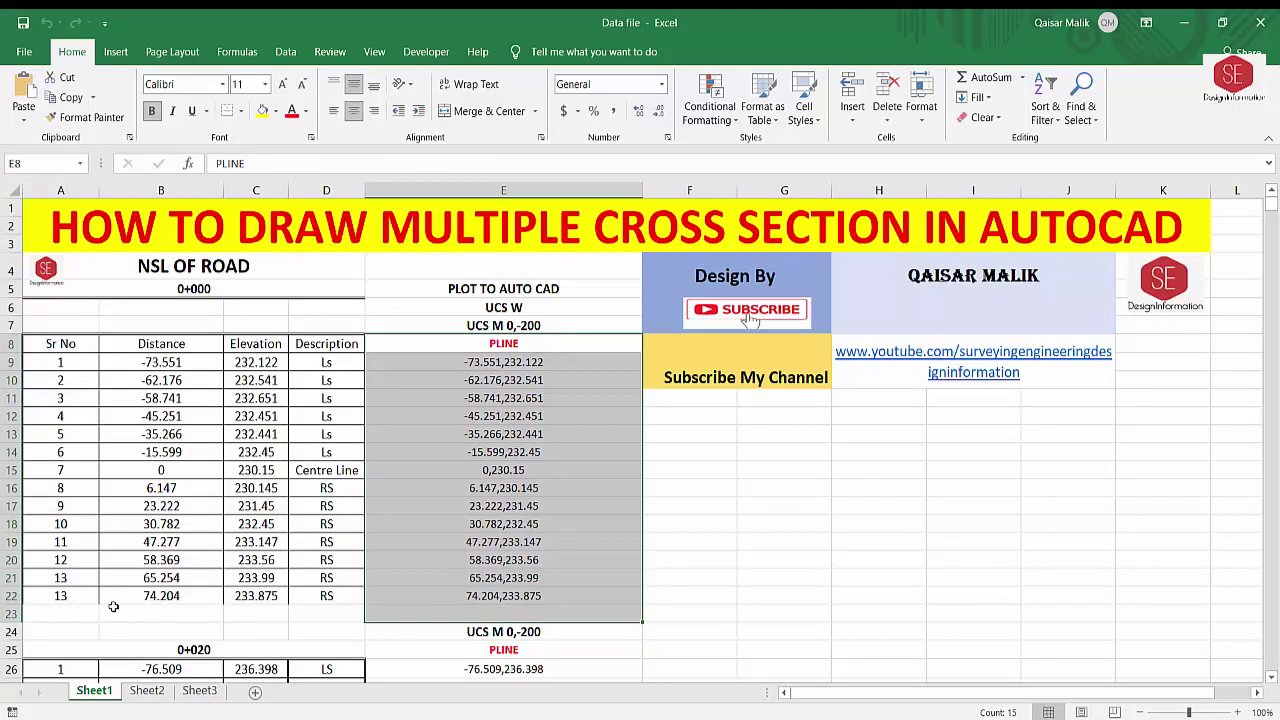
click(262, 600)
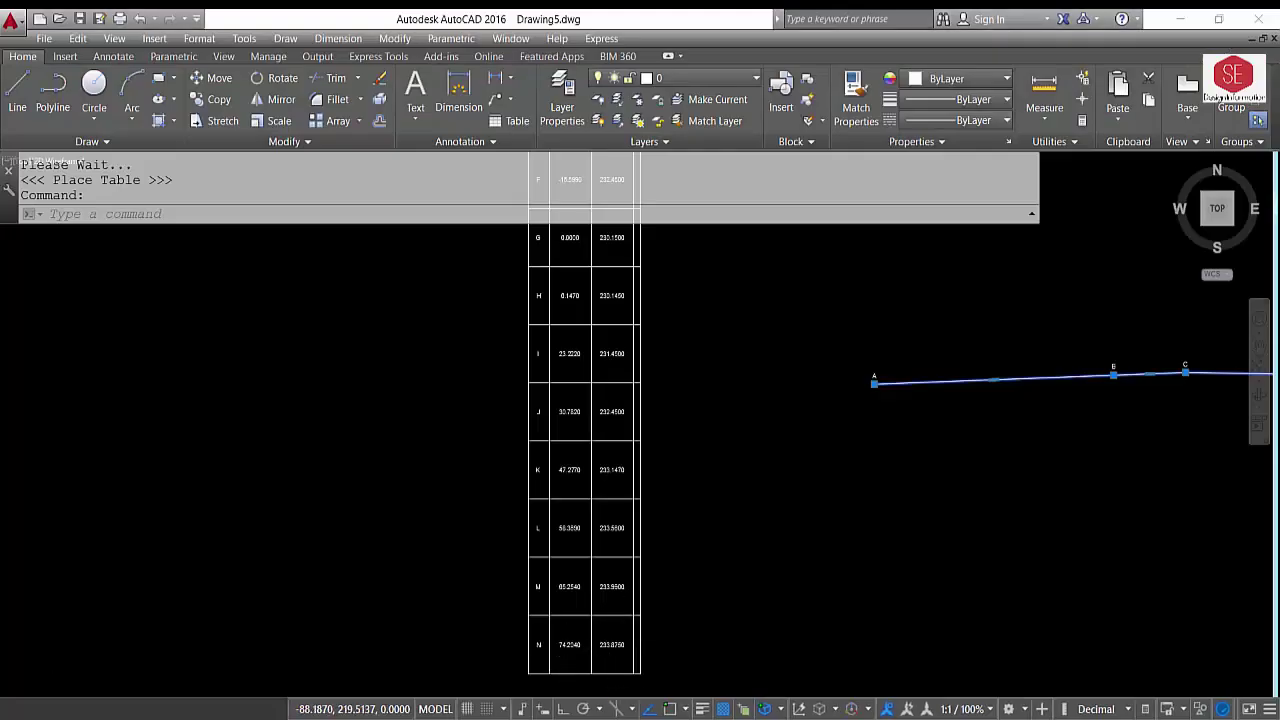
scroll(603, 640, up, 3)
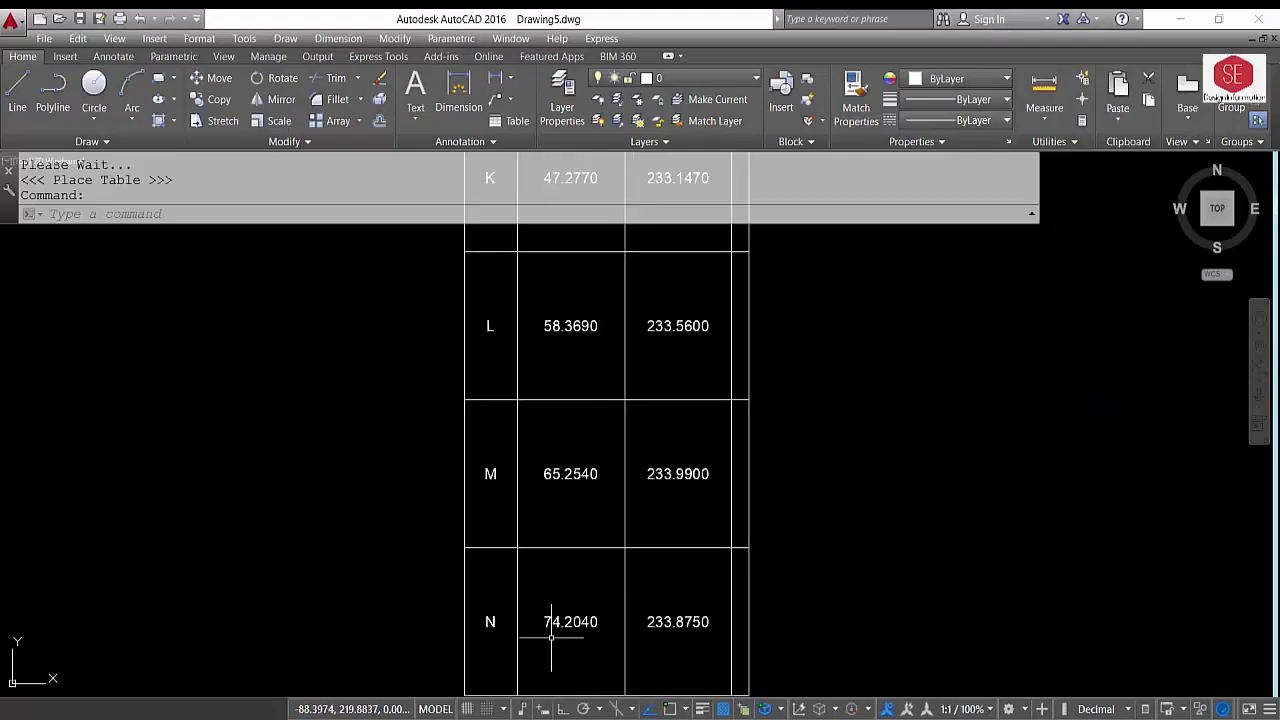
scroll(677, 591, down, 10)
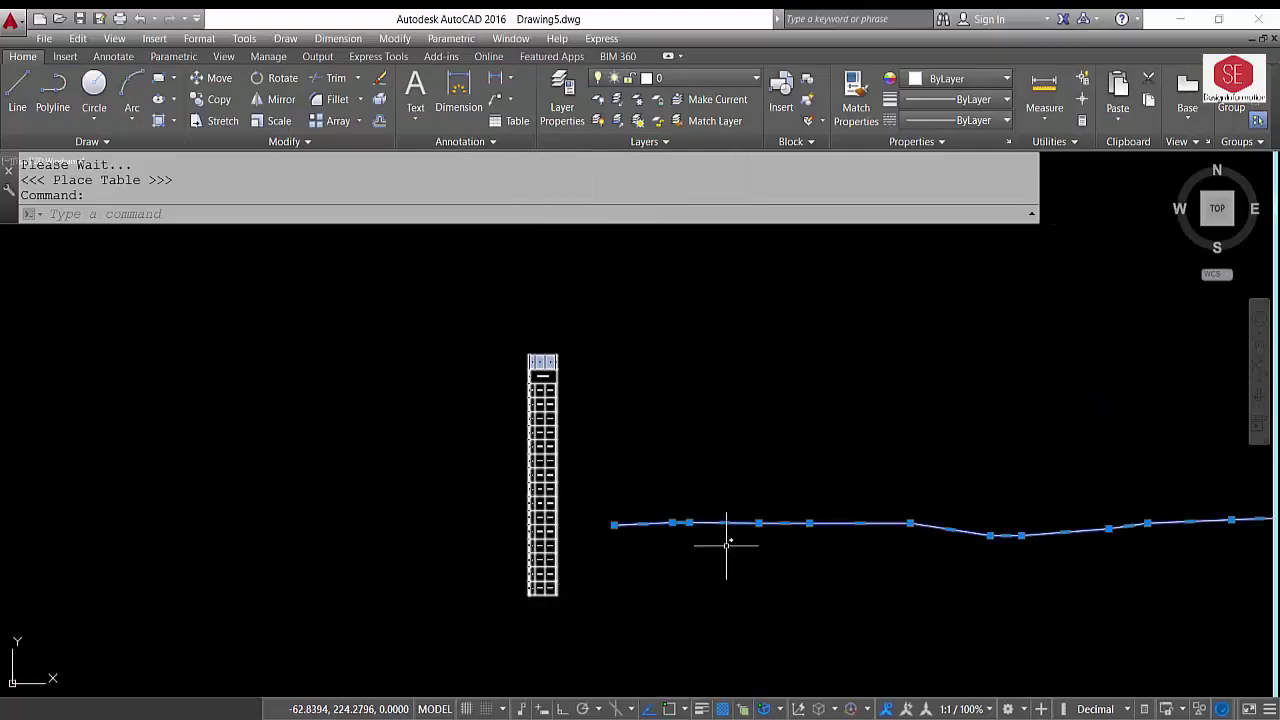
drag(958, 555, 758, 495)
key(Escape)
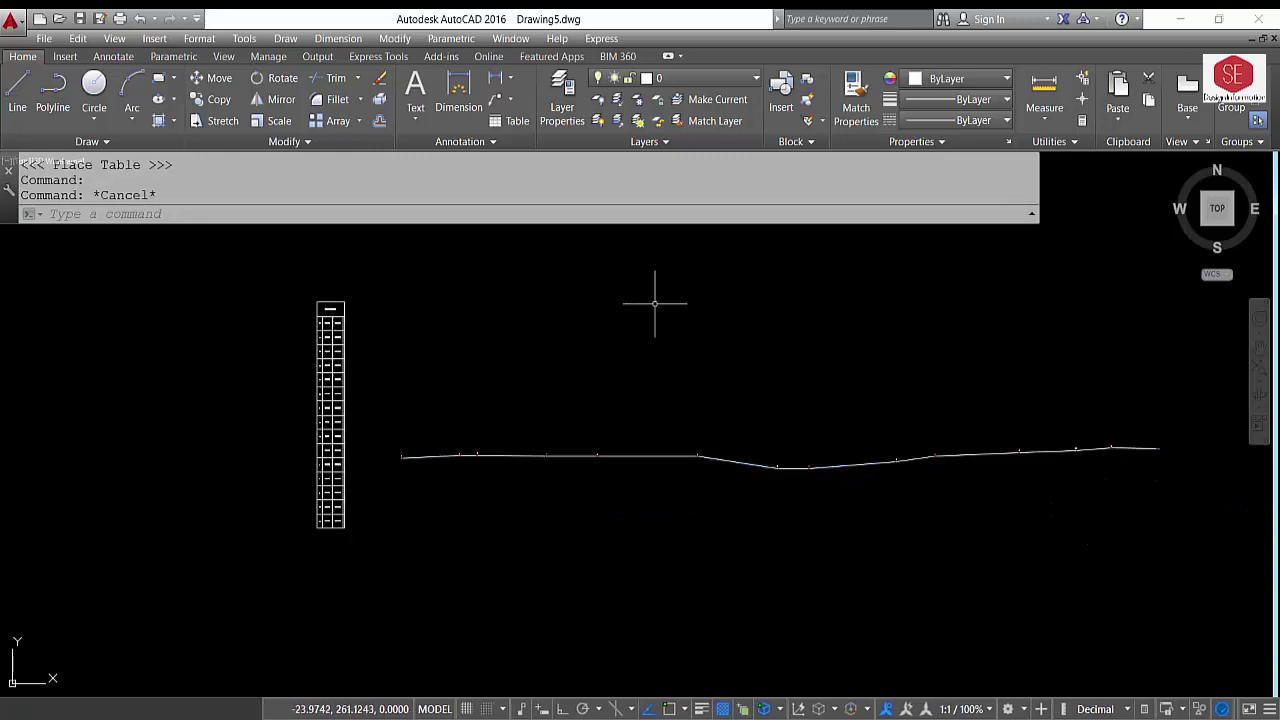
Rotate the point table so it lies horizontally
text(ro)
key(Return)
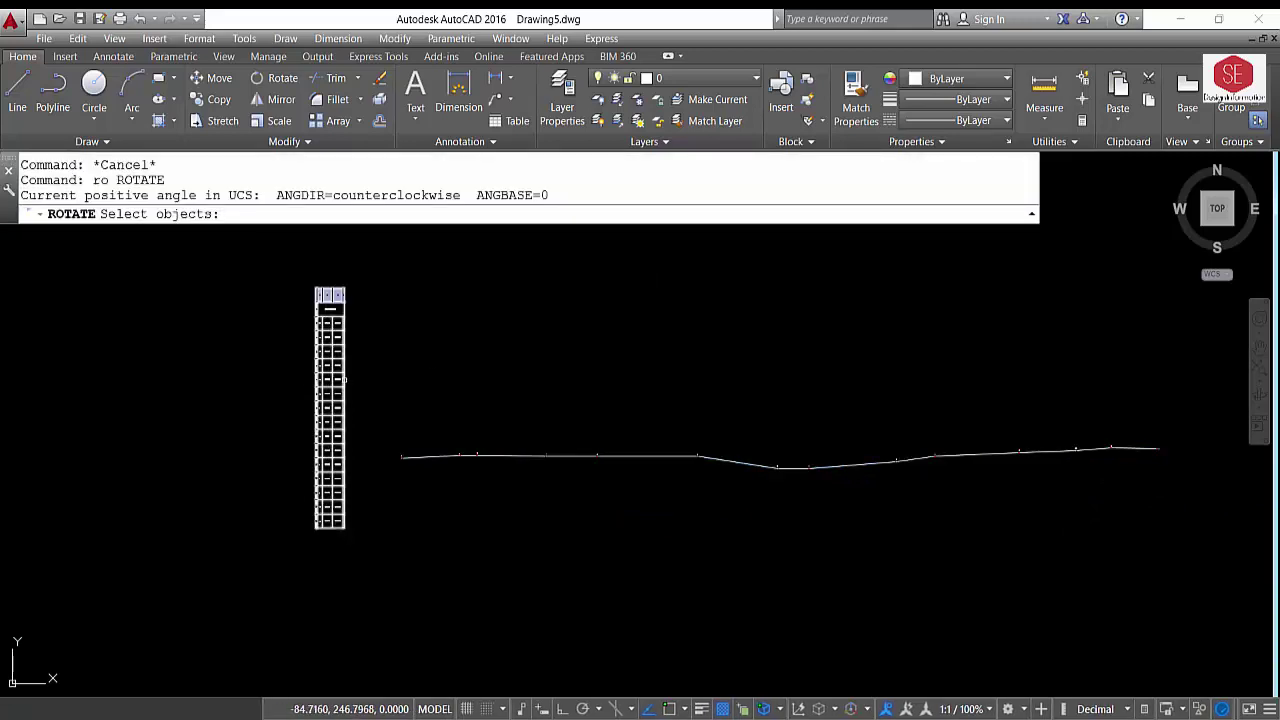
click(345, 380)
key(Return)
click(347, 384)
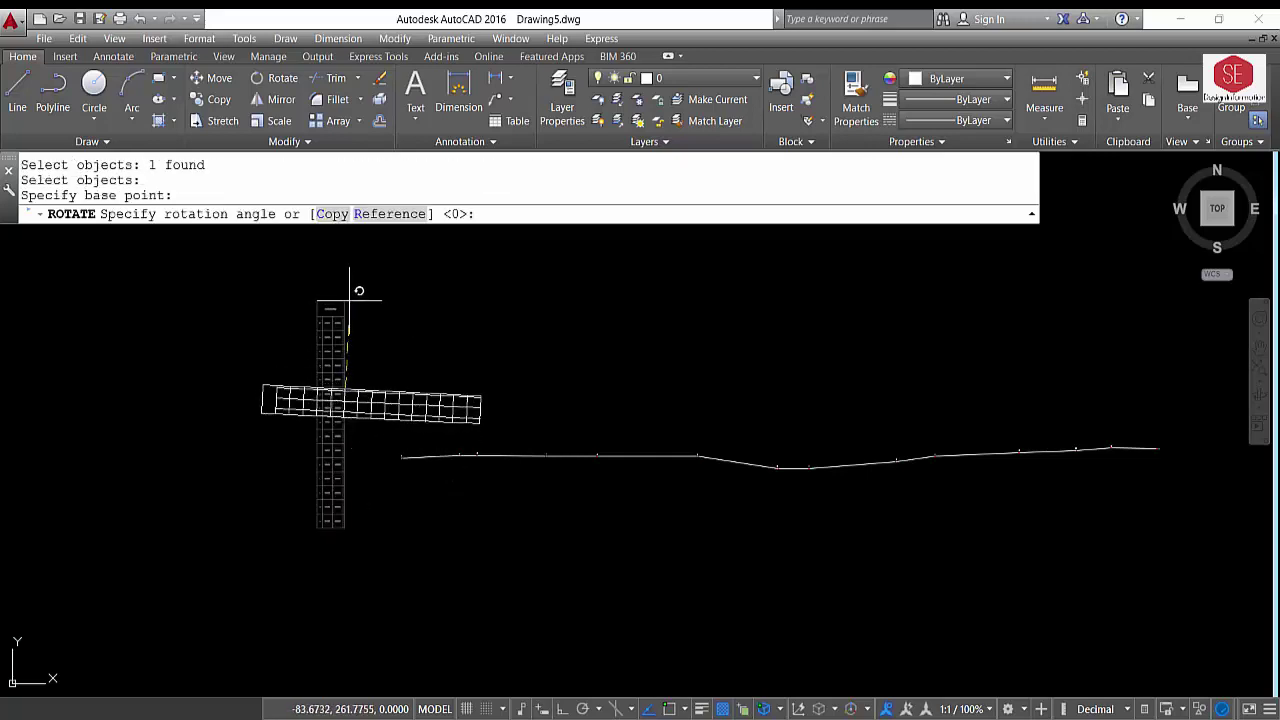
click(348, 297)
text(M)
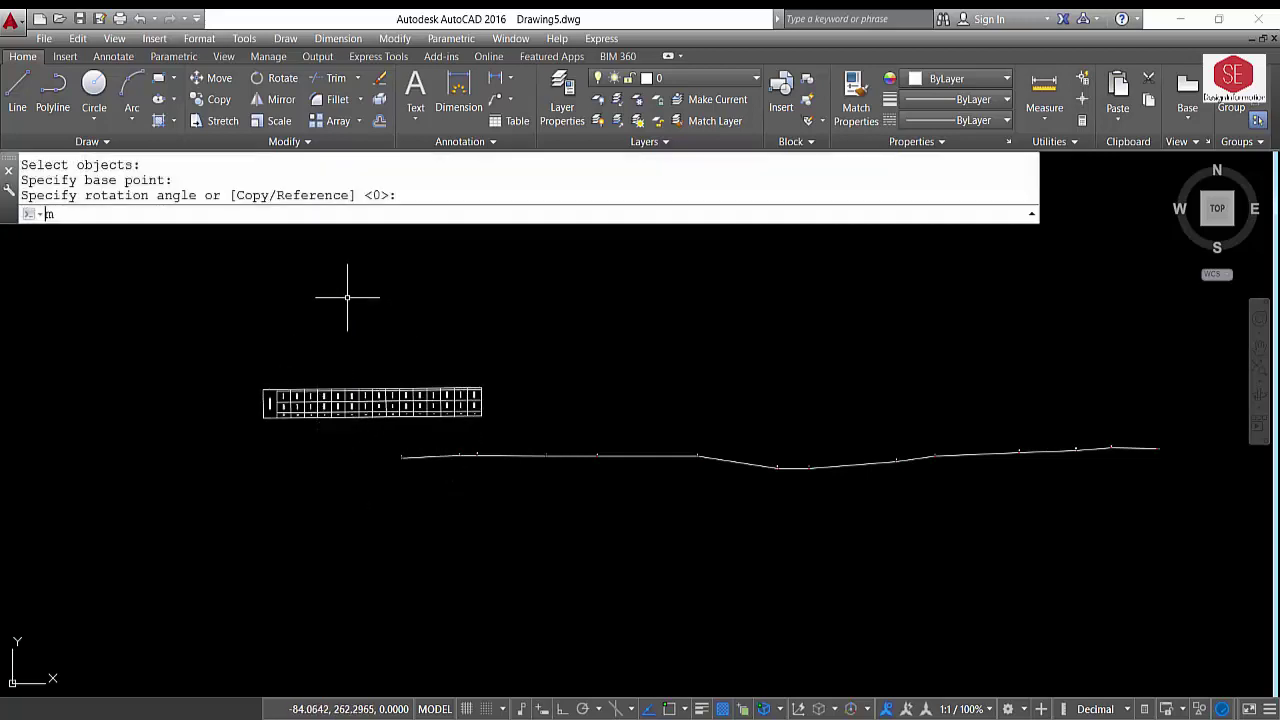
Move the table down below the profile
key(Return)
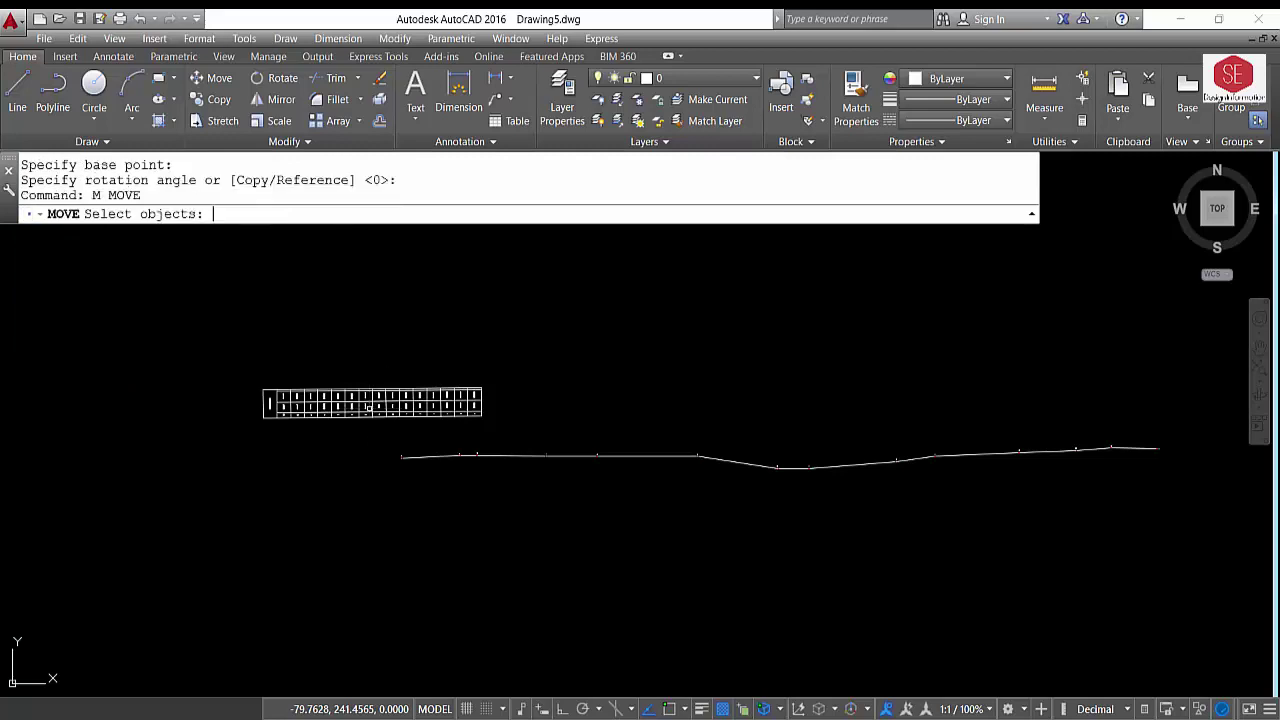
click(365, 395)
key(Return)
click(345, 345)
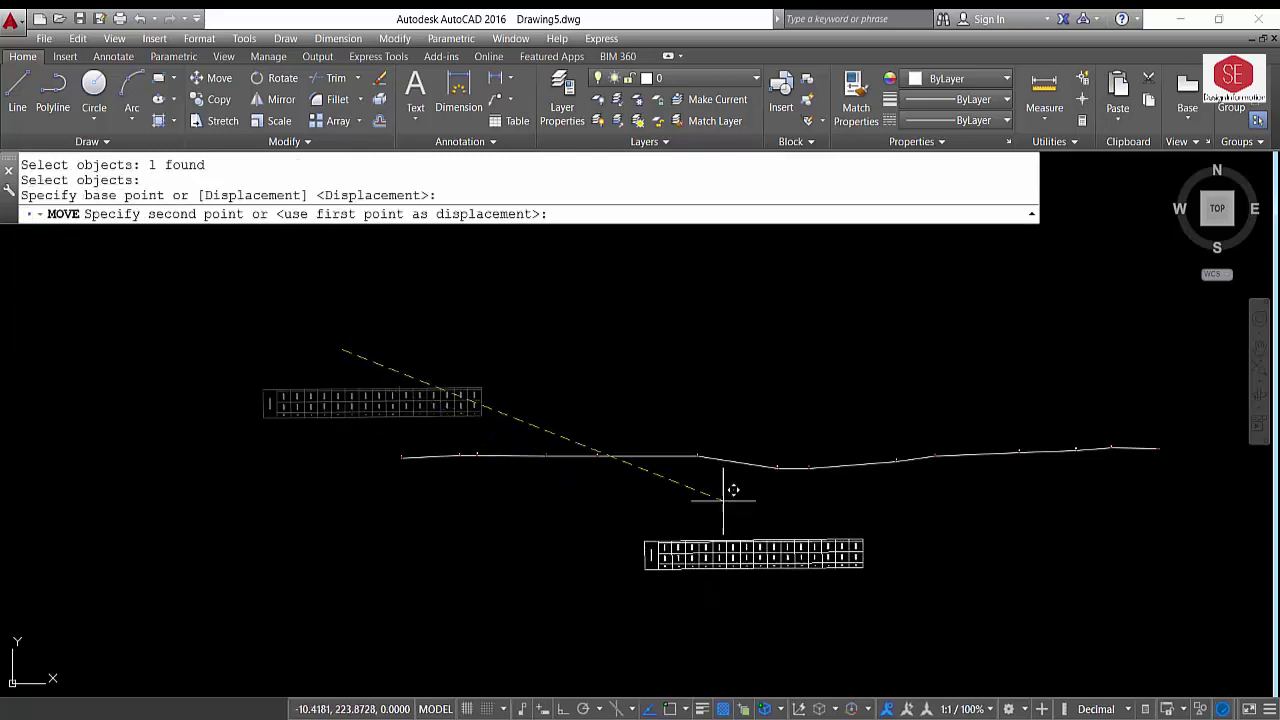
click(885, 538)
Scale the table by a factor of 4
click(885, 538)
click(851, 561)
text(s)
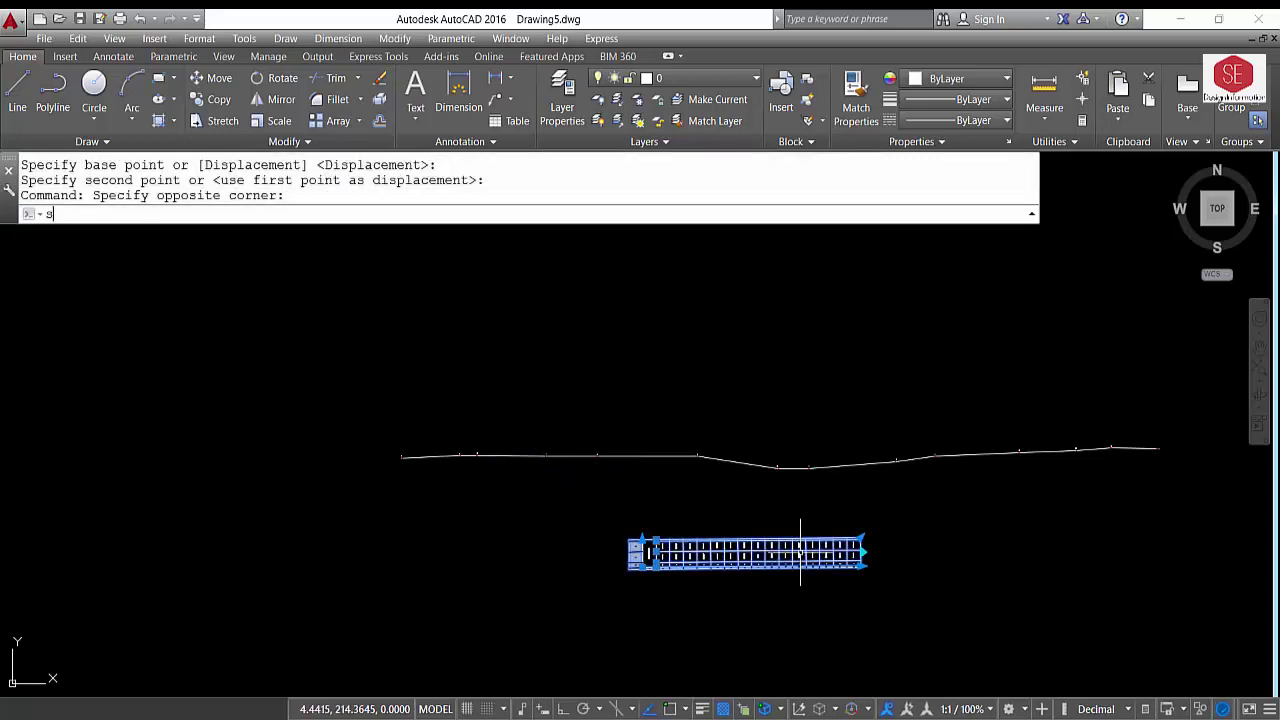
text(c)
key(Return)
click(851, 561)
text(4)
key(Return)
Reposition the enlarged table to sit just beneath the ground profile line
text(m)
key(Return)
click(770, 572)
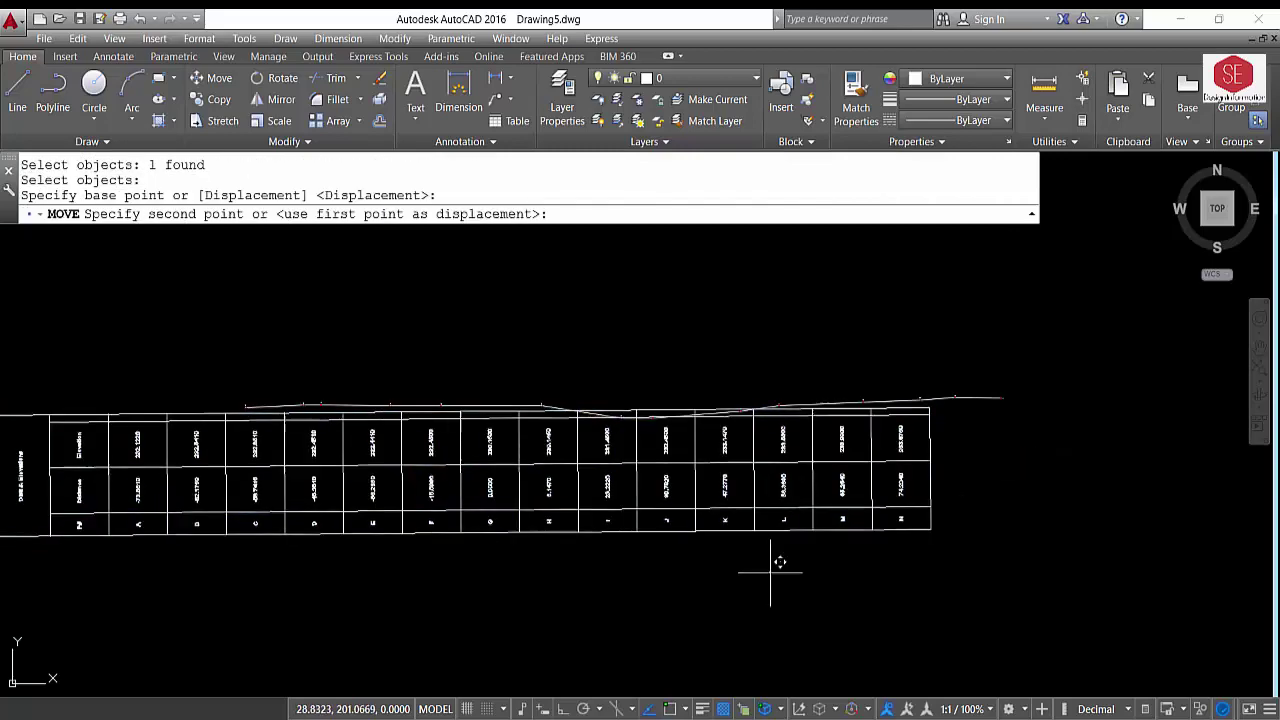
click(917, 589)
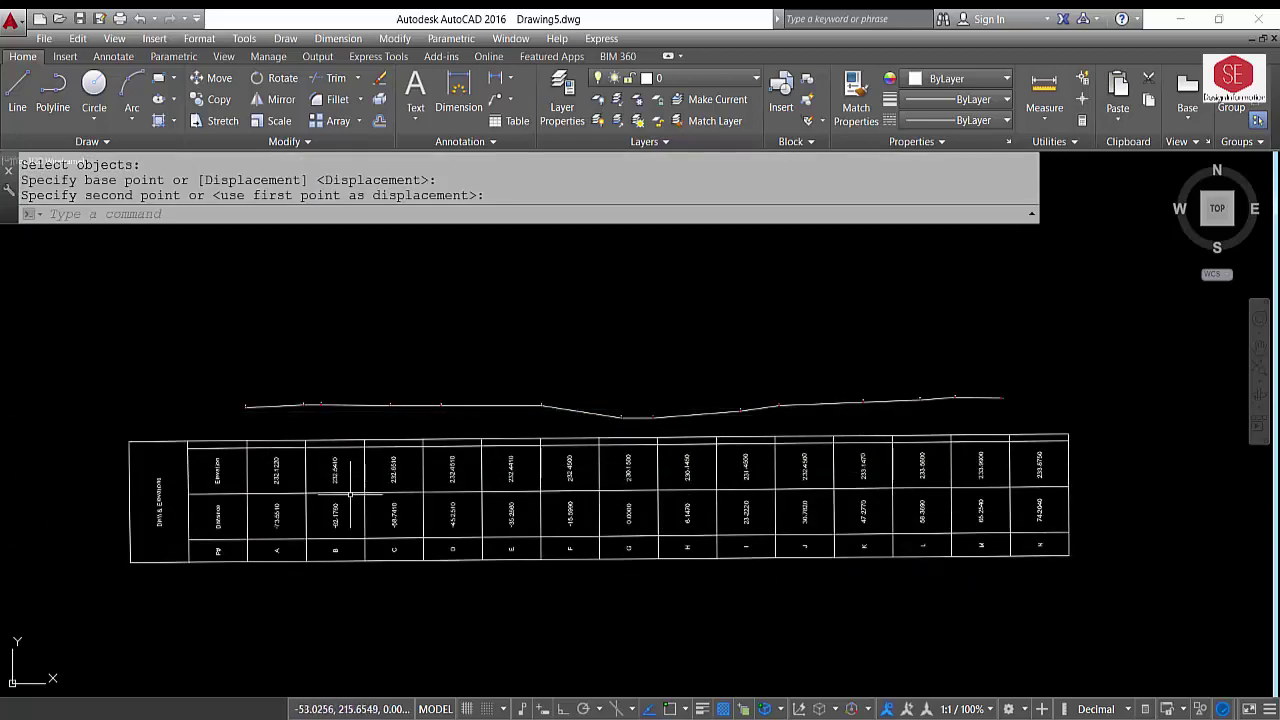
text(m)
key(Return)
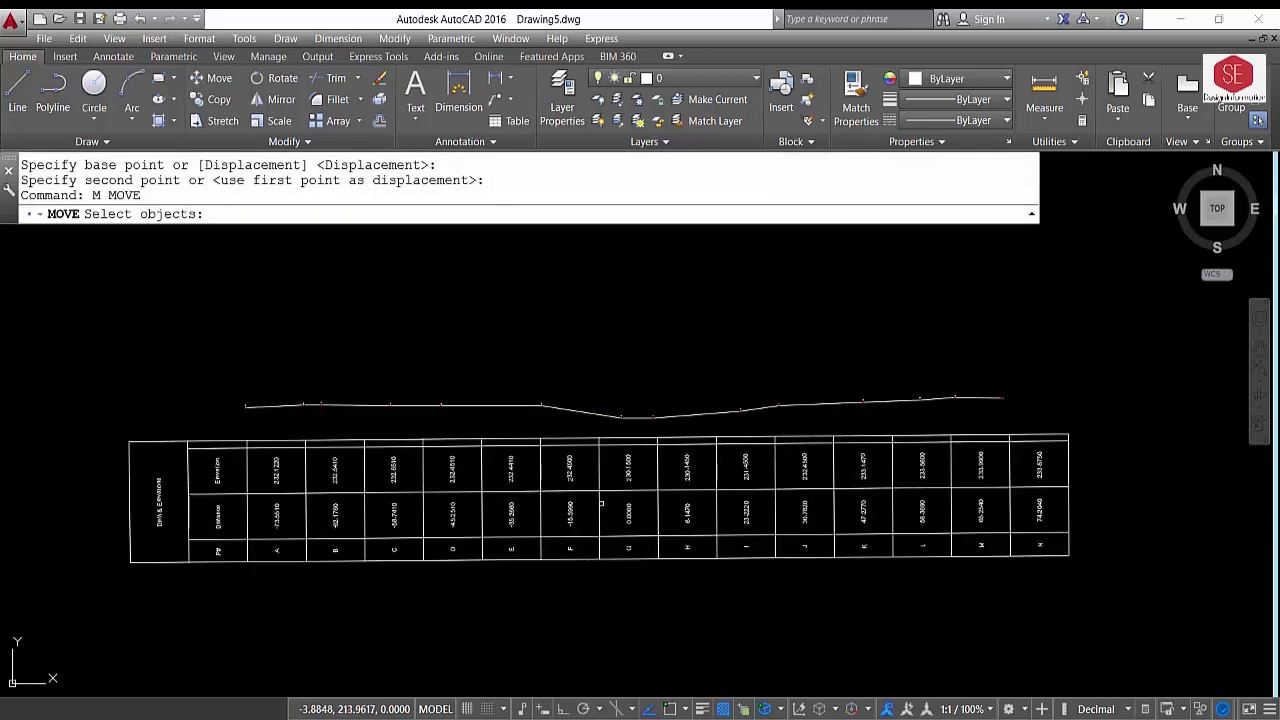
click(601, 503)
key(Return)
click(676, 601)
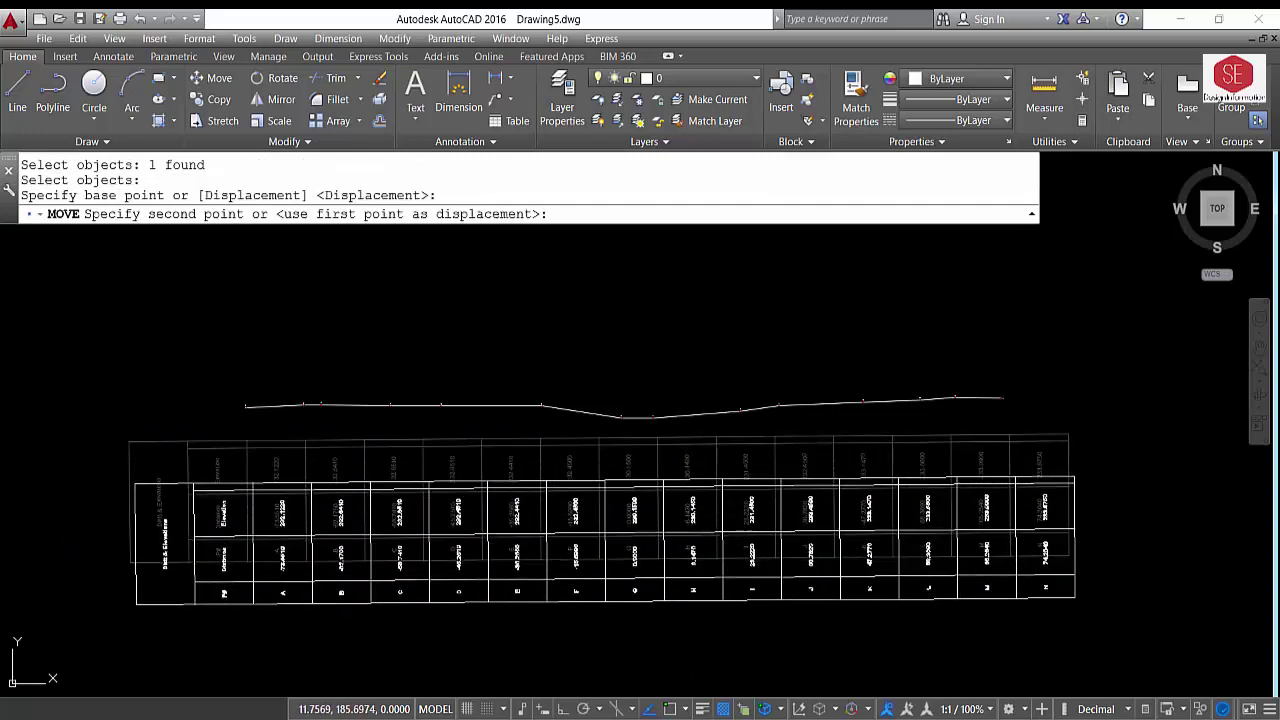
click(686, 648)
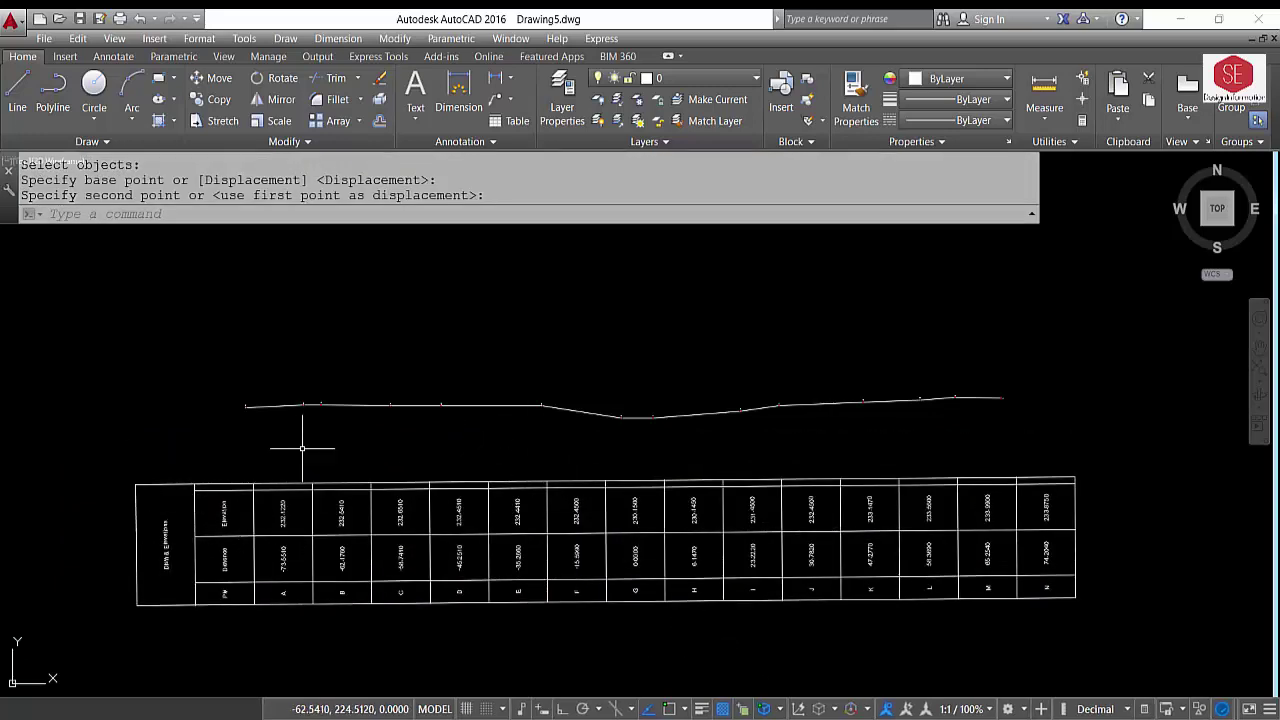
scroll(542, 427, down, 2)
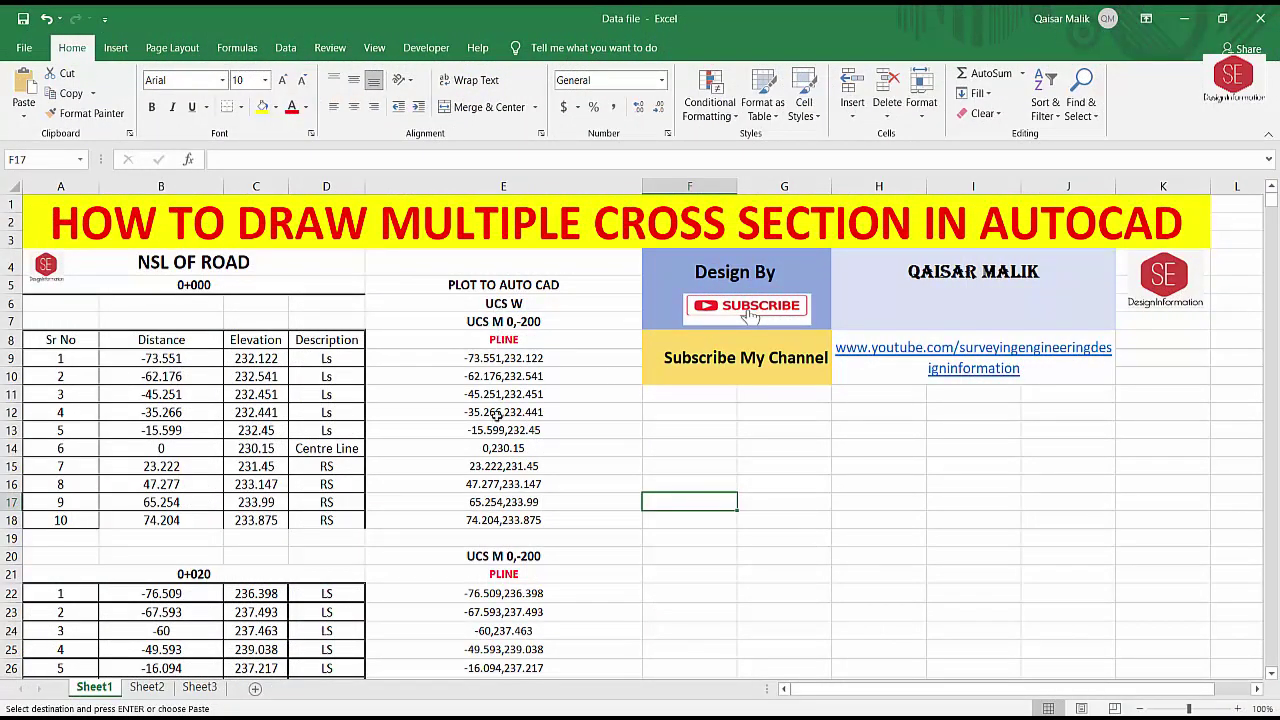
Review the first point's distance, its 232.122 elevation and the 0+000 heading, then switch to AutoCAD
click(160, 355)
click(258, 358)
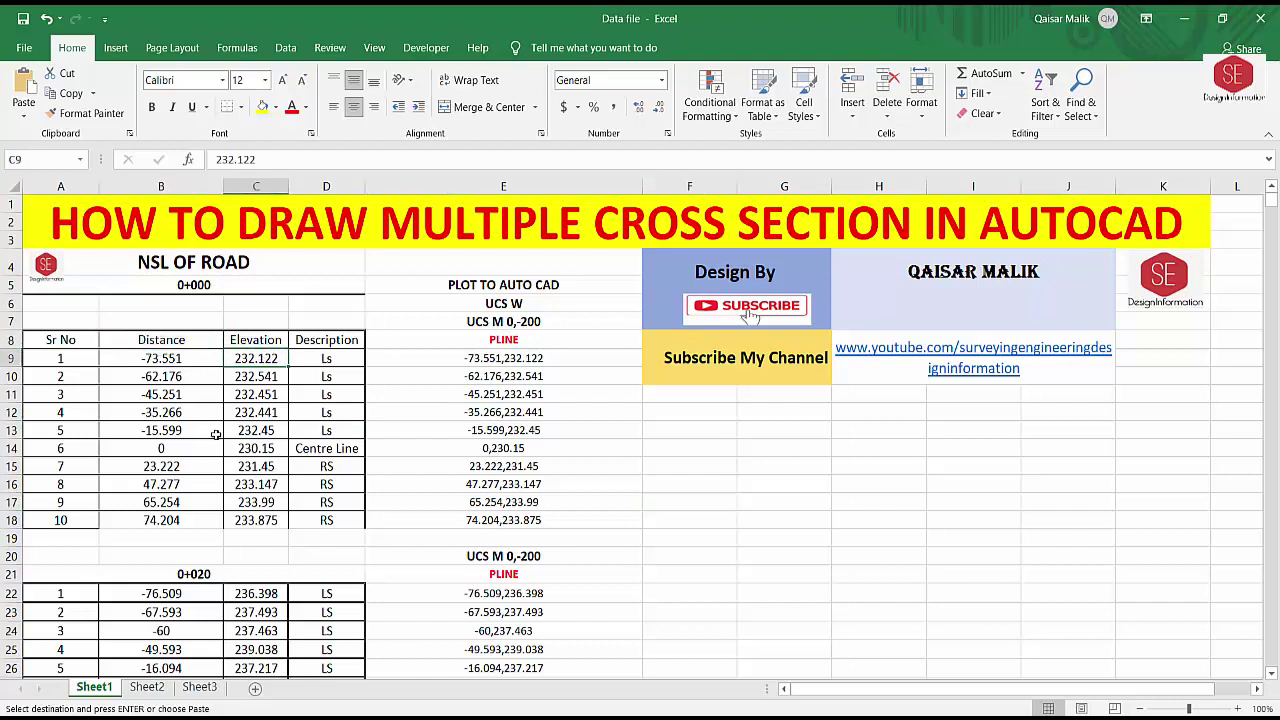
click(197, 287)
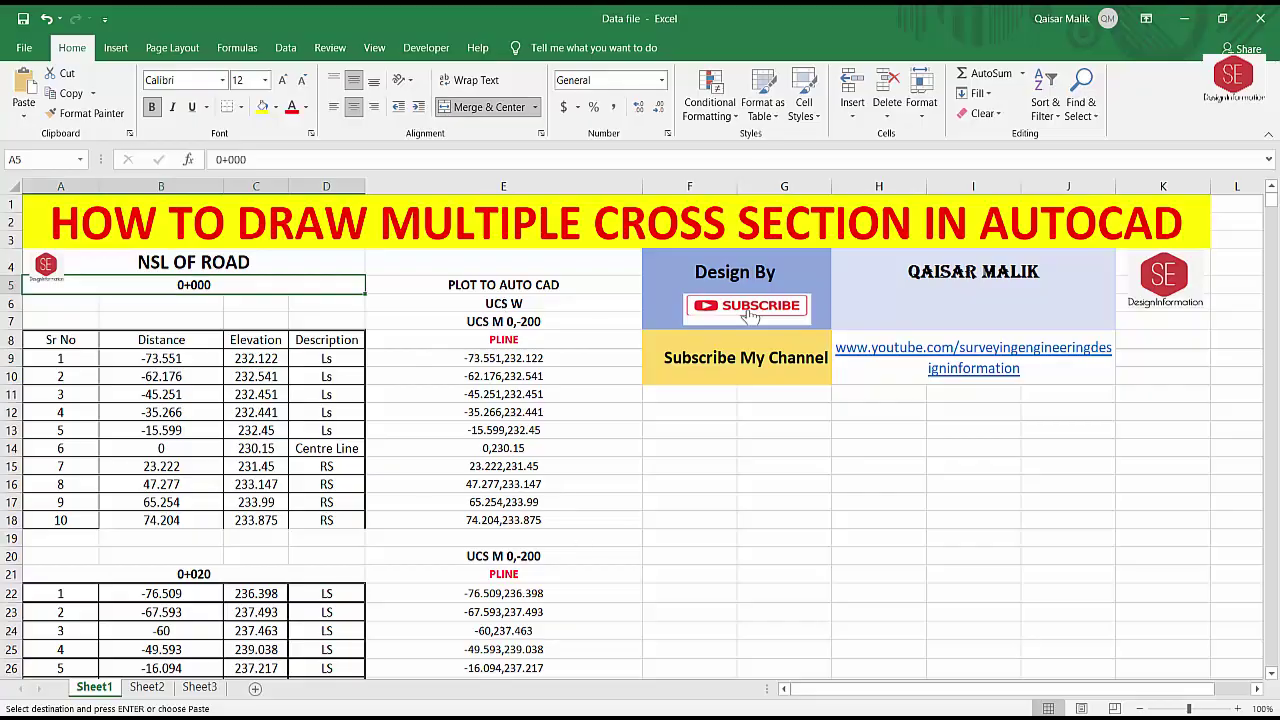
key(alt+Tab)
scroll(448, 295, up, 5)
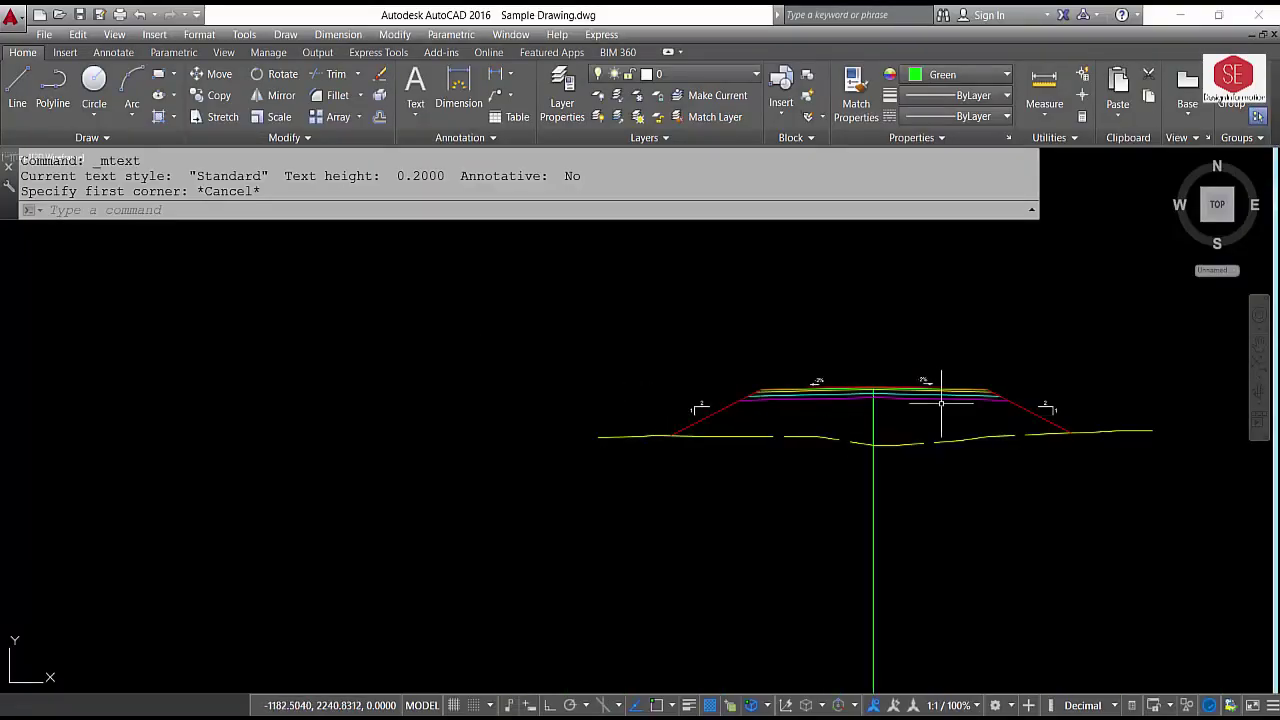
Pan and zoom around the sample road cross section and its slope labels, then return to the Excel data file
drag(941, 403, 691, 381)
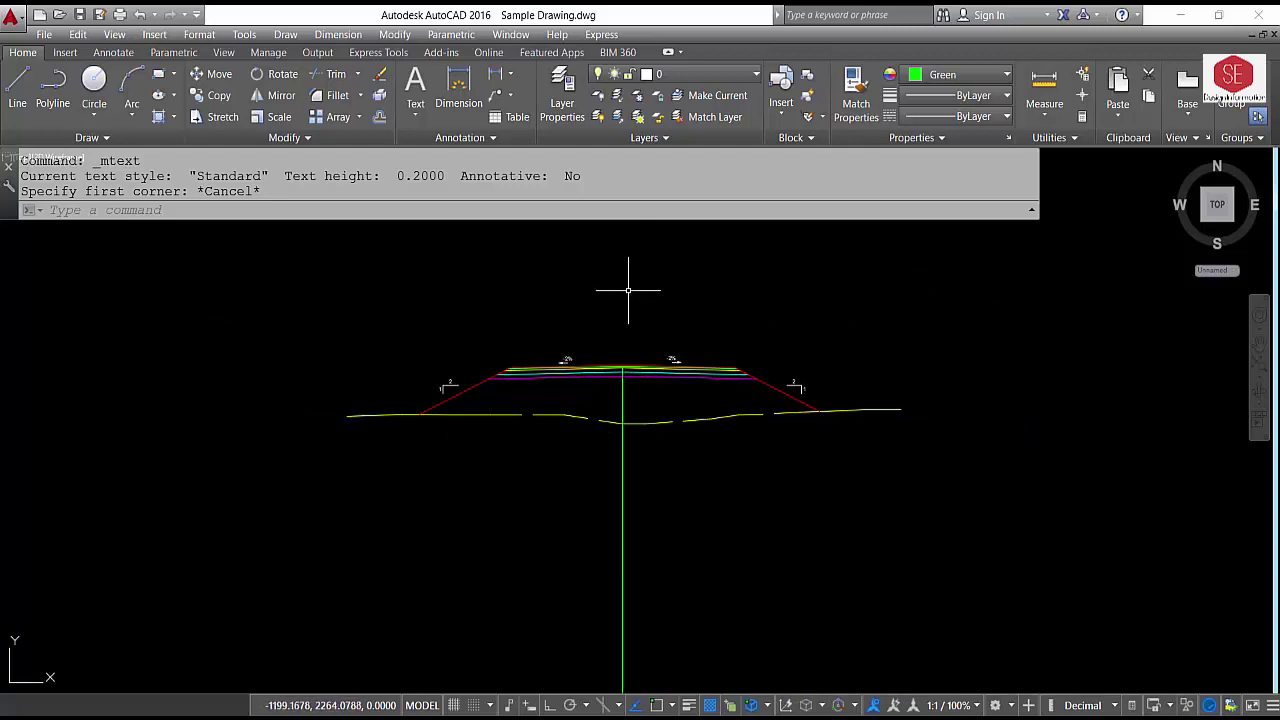
scroll(543, 429, down, 1)
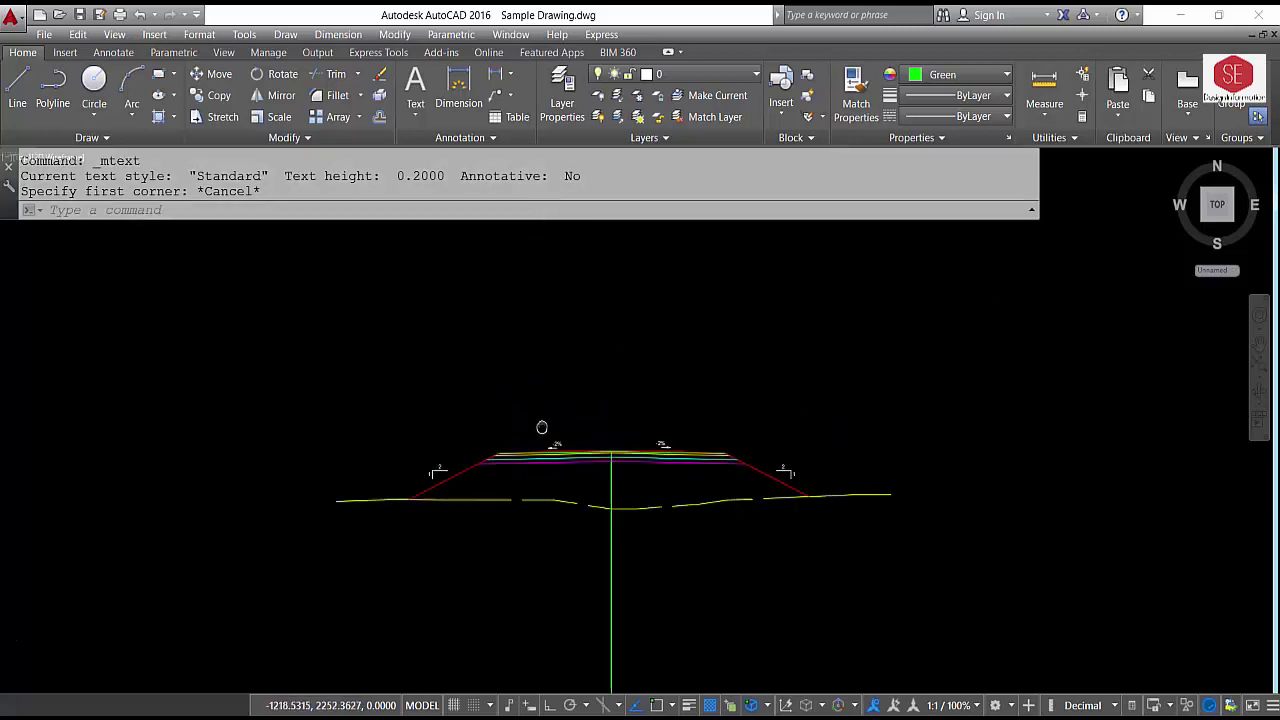
scroll(571, 414, down, 2)
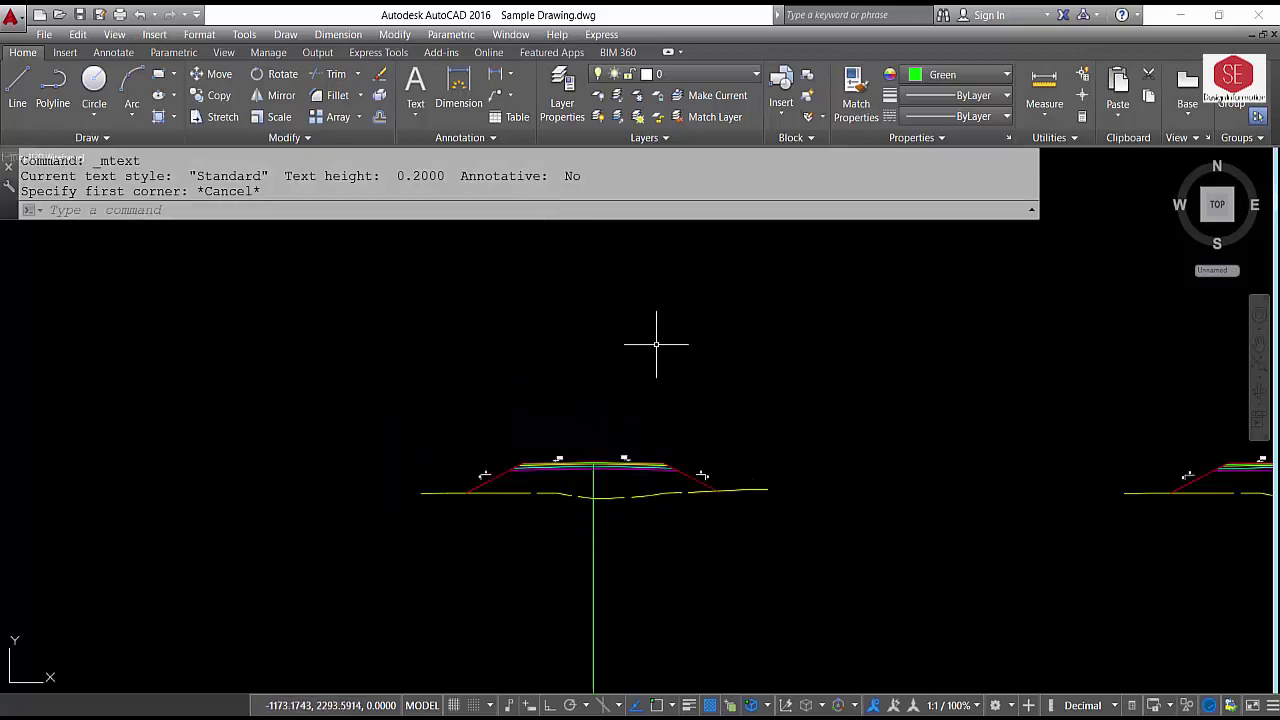
scroll(598, 462, down, 2)
scroll(600, 457, down, 2)
scroll(600, 440, up, 5)
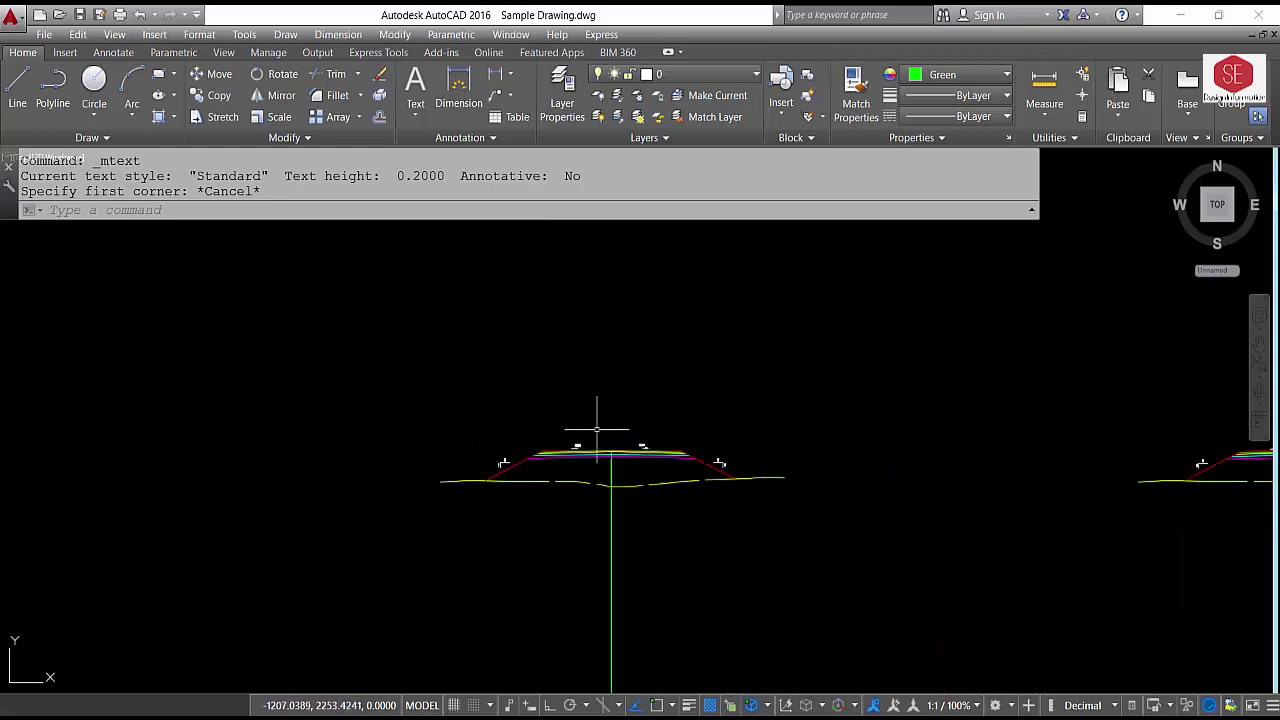
scroll(594, 429, up, 2)
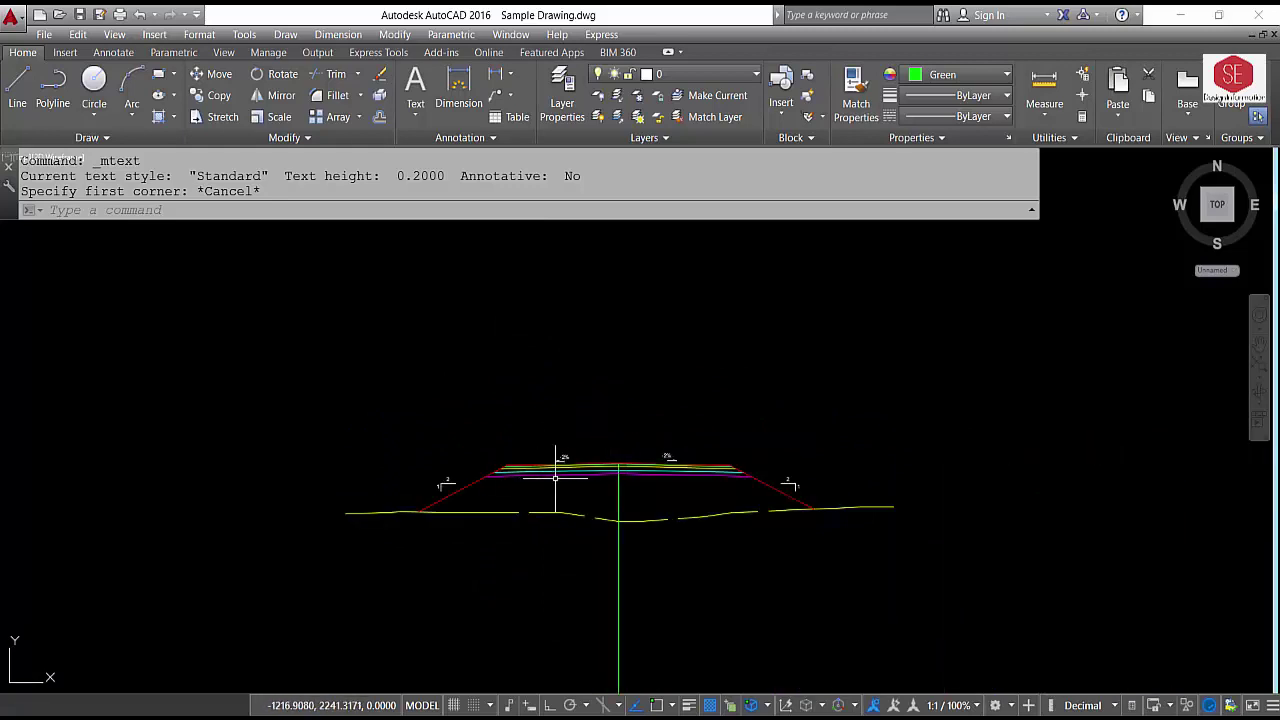
click(605, 655)
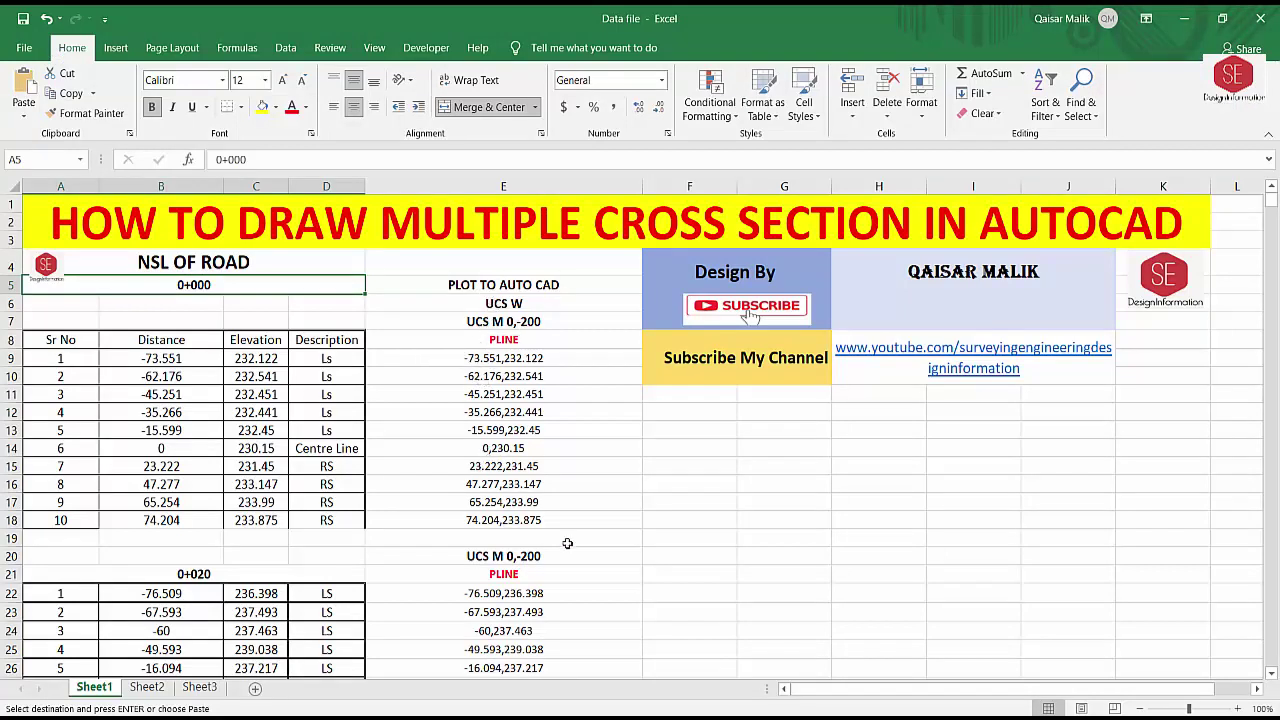
Paste the copied text-settings table into F13:G18
click(670, 432)
right_click(685, 429)
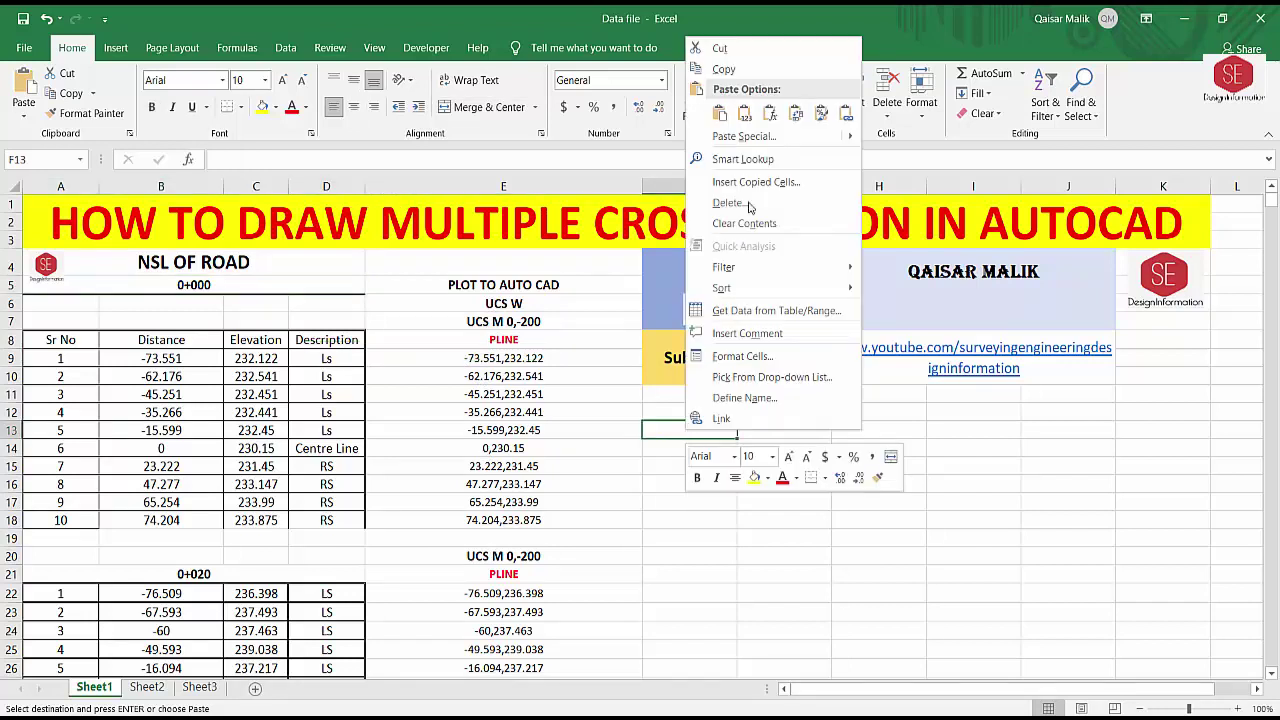
click(719, 112)
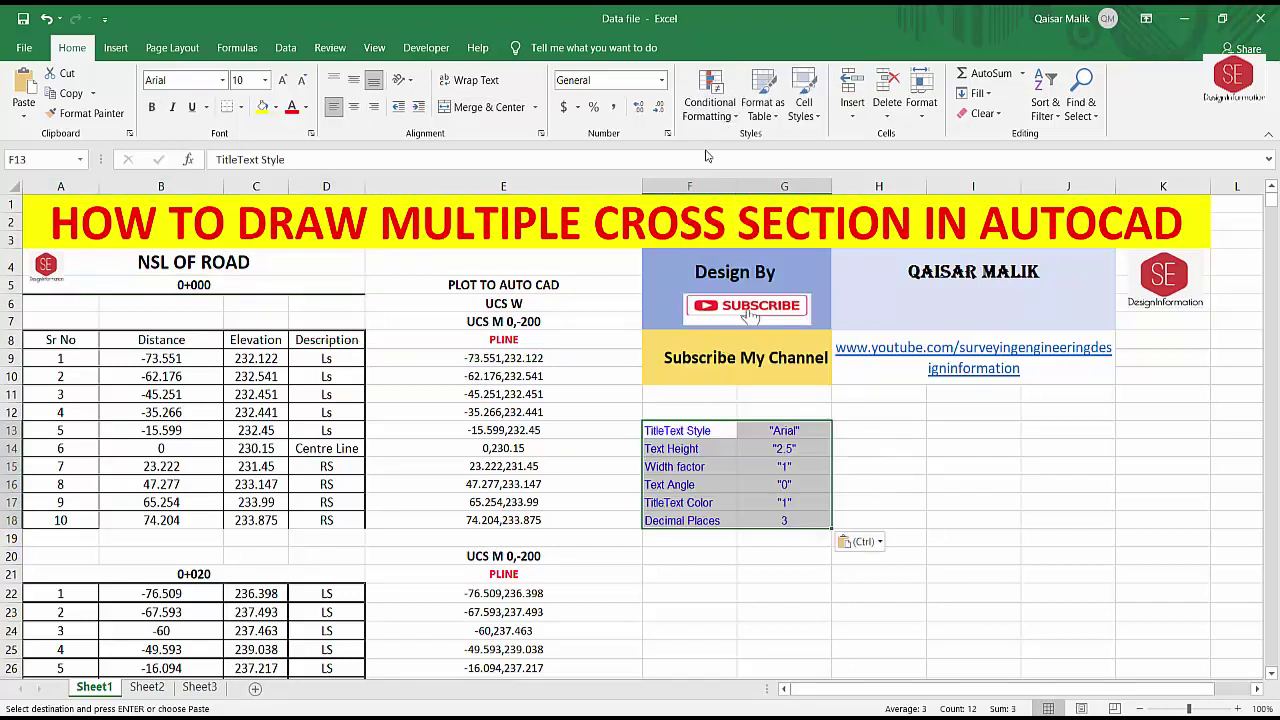
Step through the pasted settings: Arial, height 2.5, width factor 1, angle 0, colour 1, 3 decimals
click(679, 432)
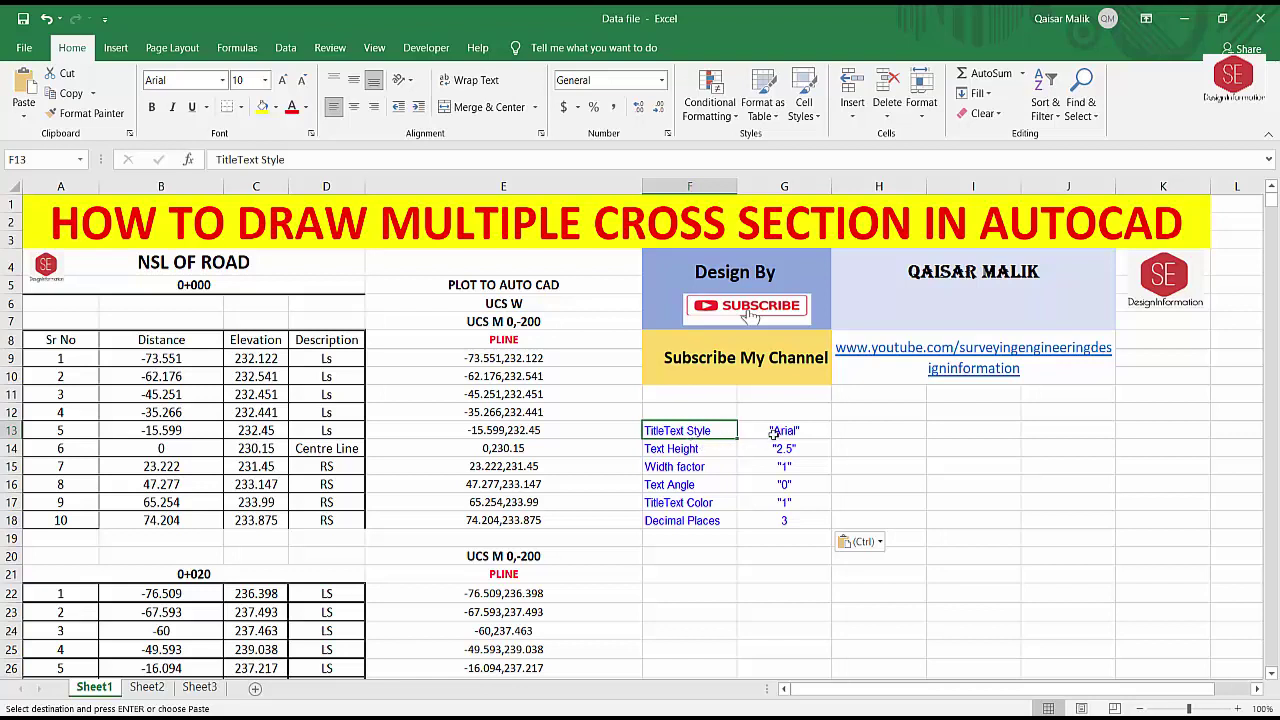
key(Tab)
key(Return)
key(Tab)
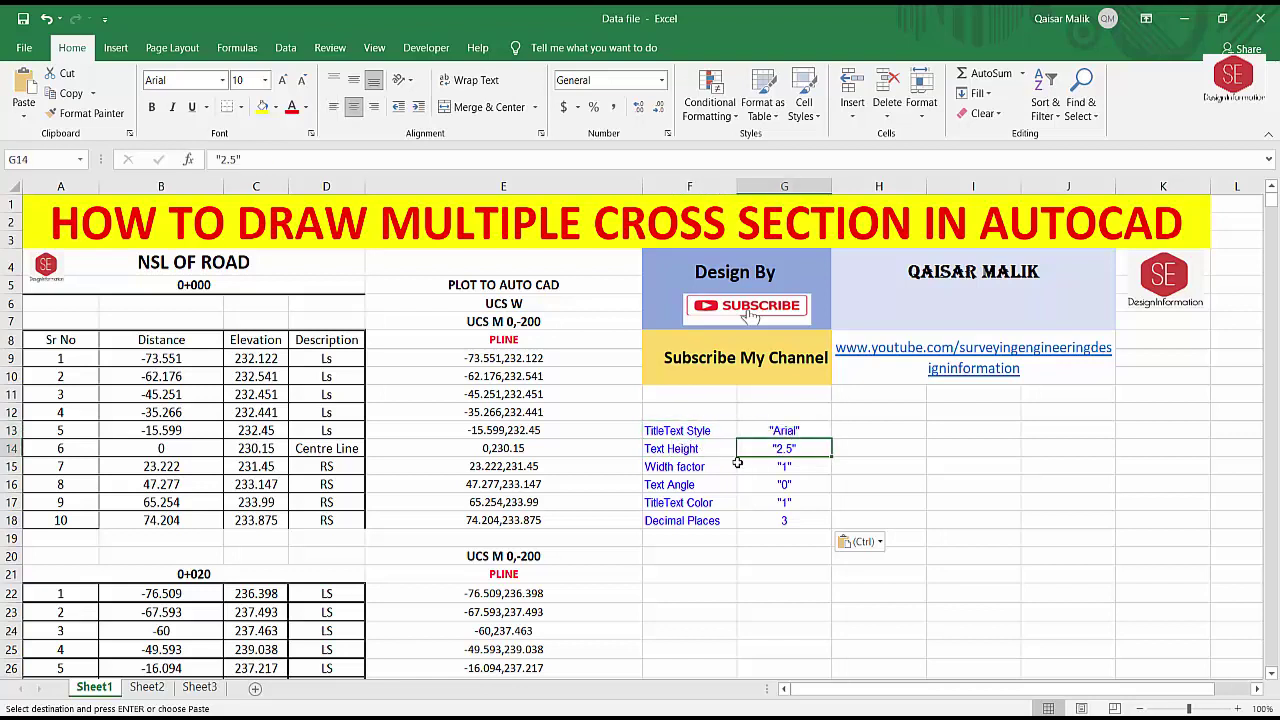
key(Return)
key(Tab)
key(Return)
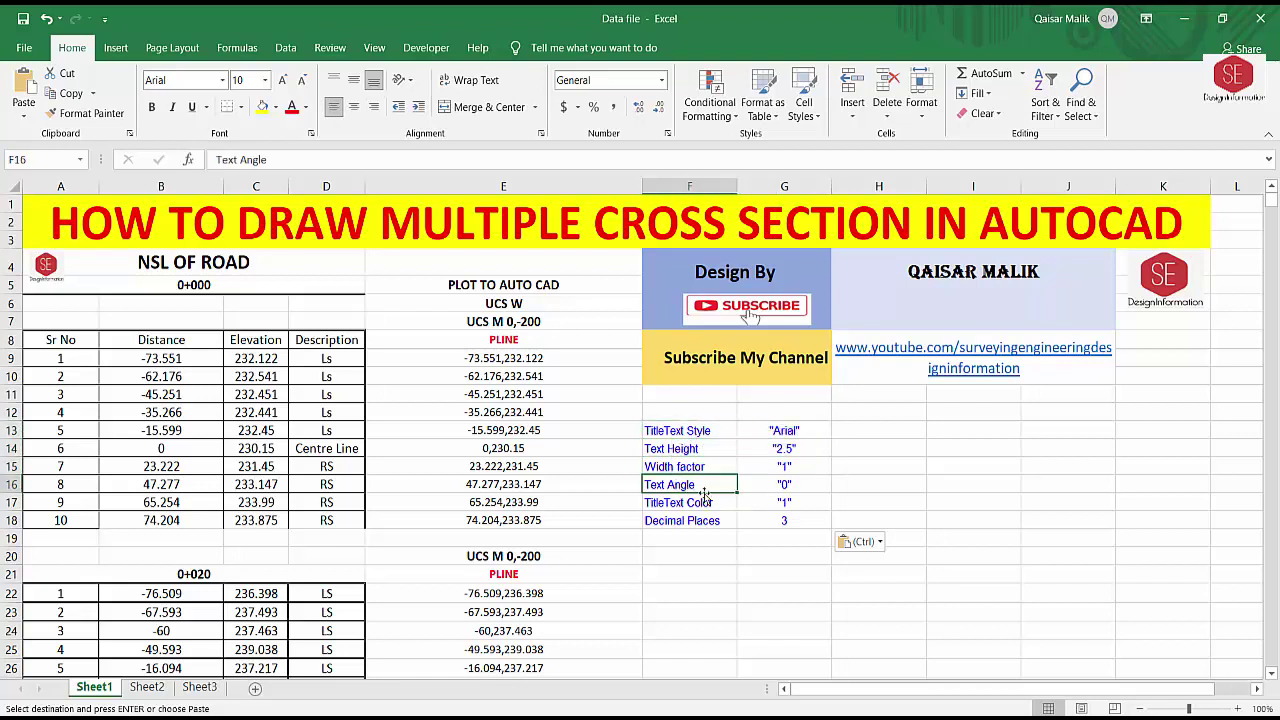
key(Tab)
key(Return)
key(Tab)
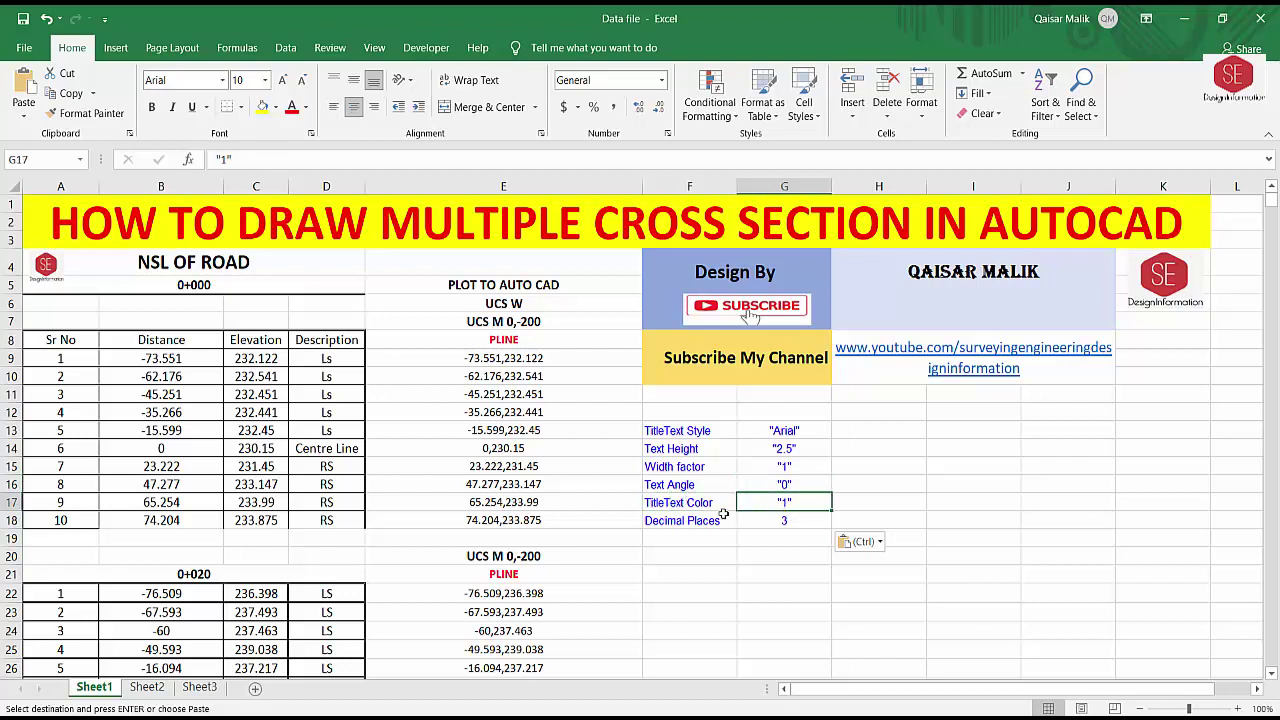
key(Return)
key(Tab)
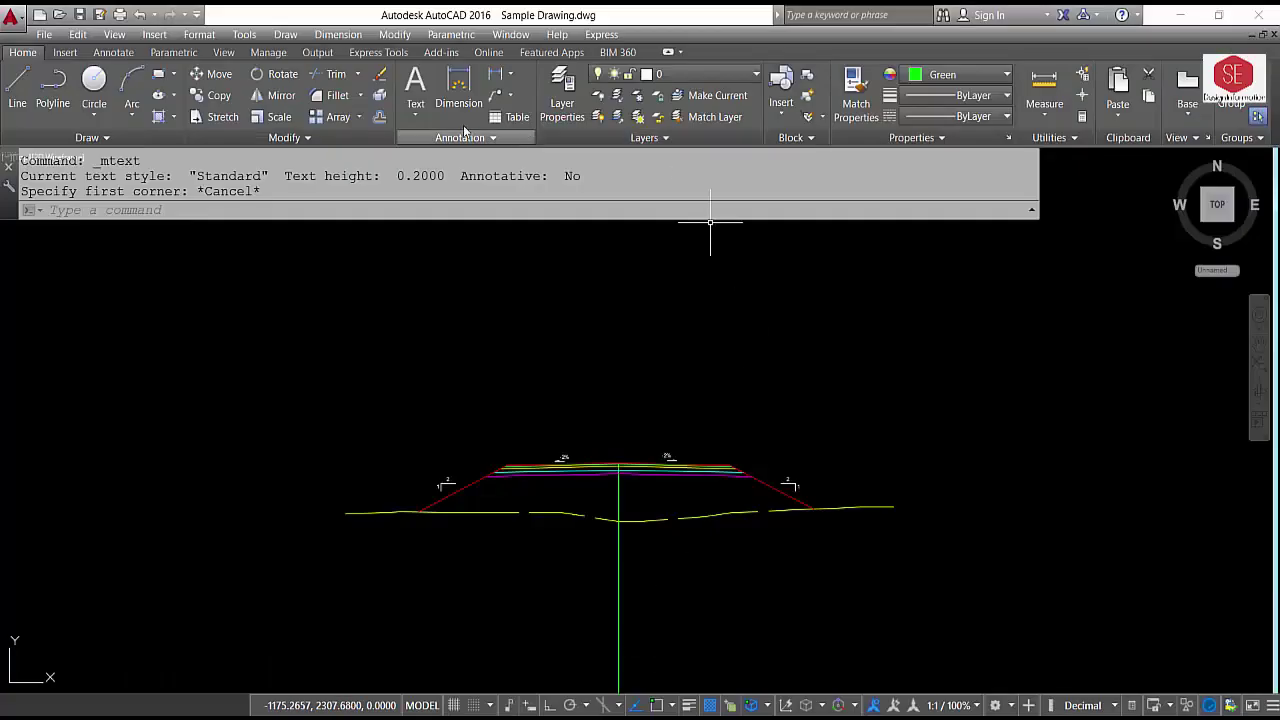
click(491, 138)
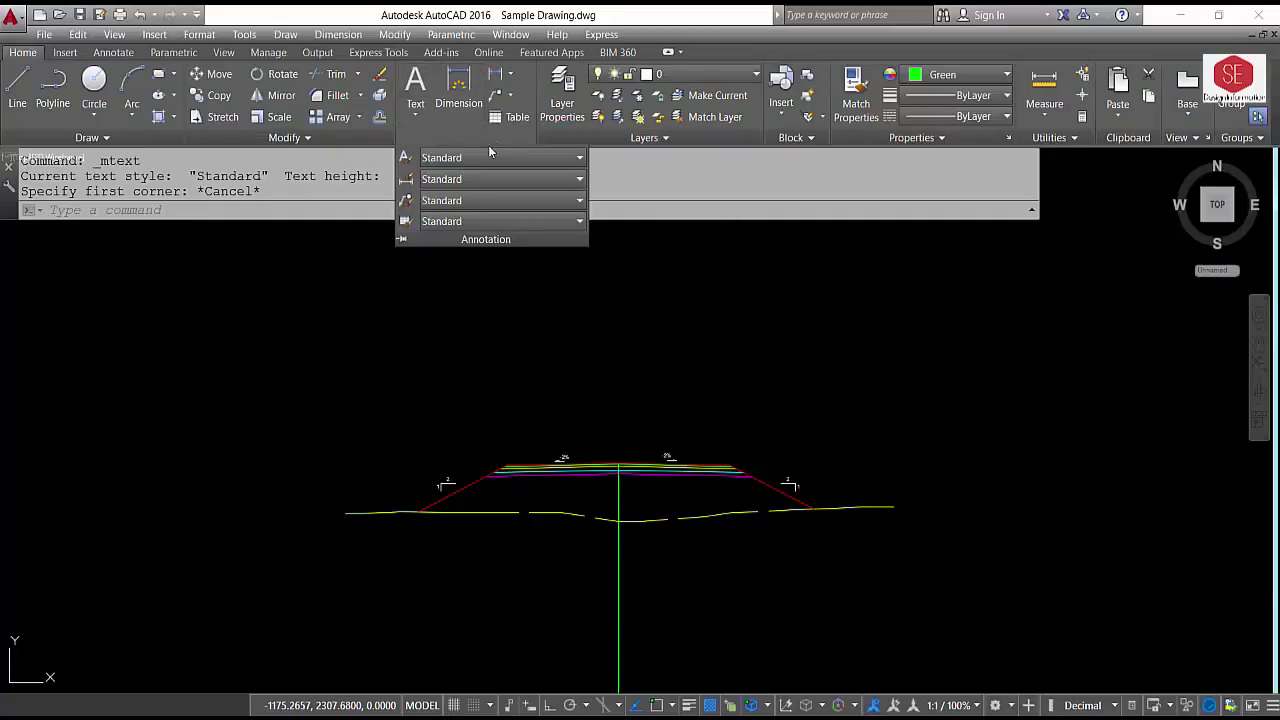
click(405, 162)
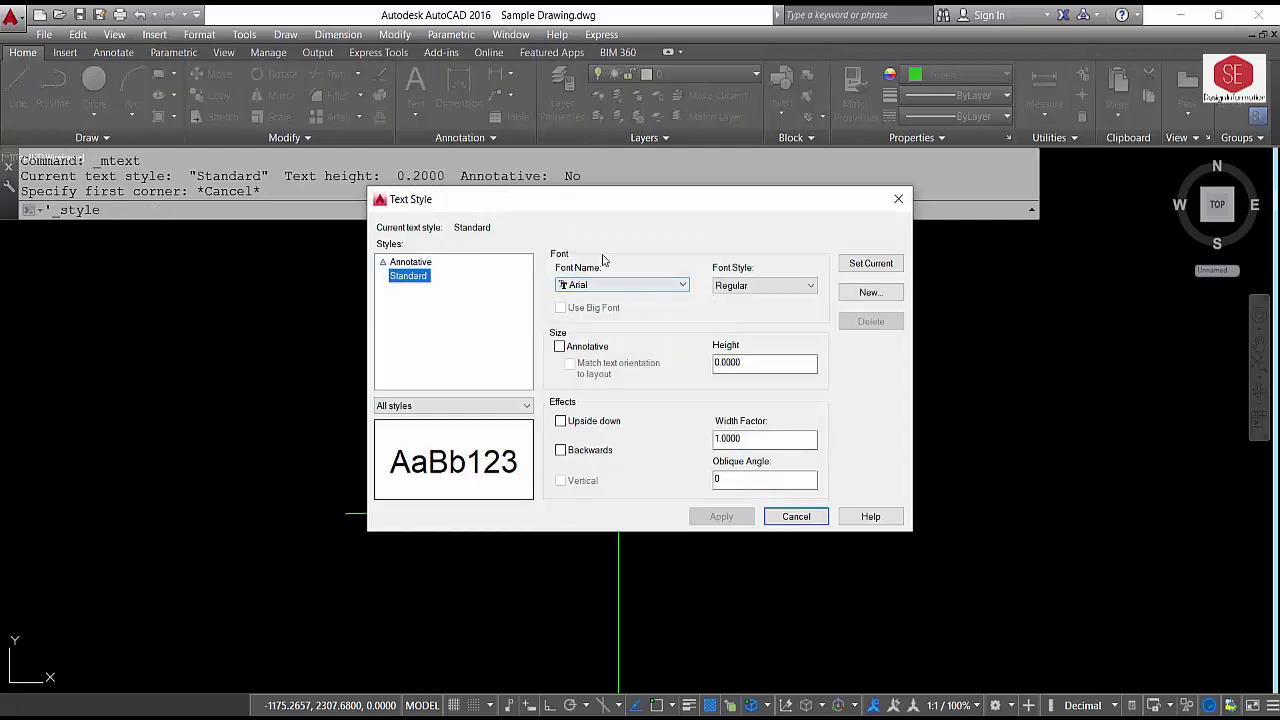
click(631, 286)
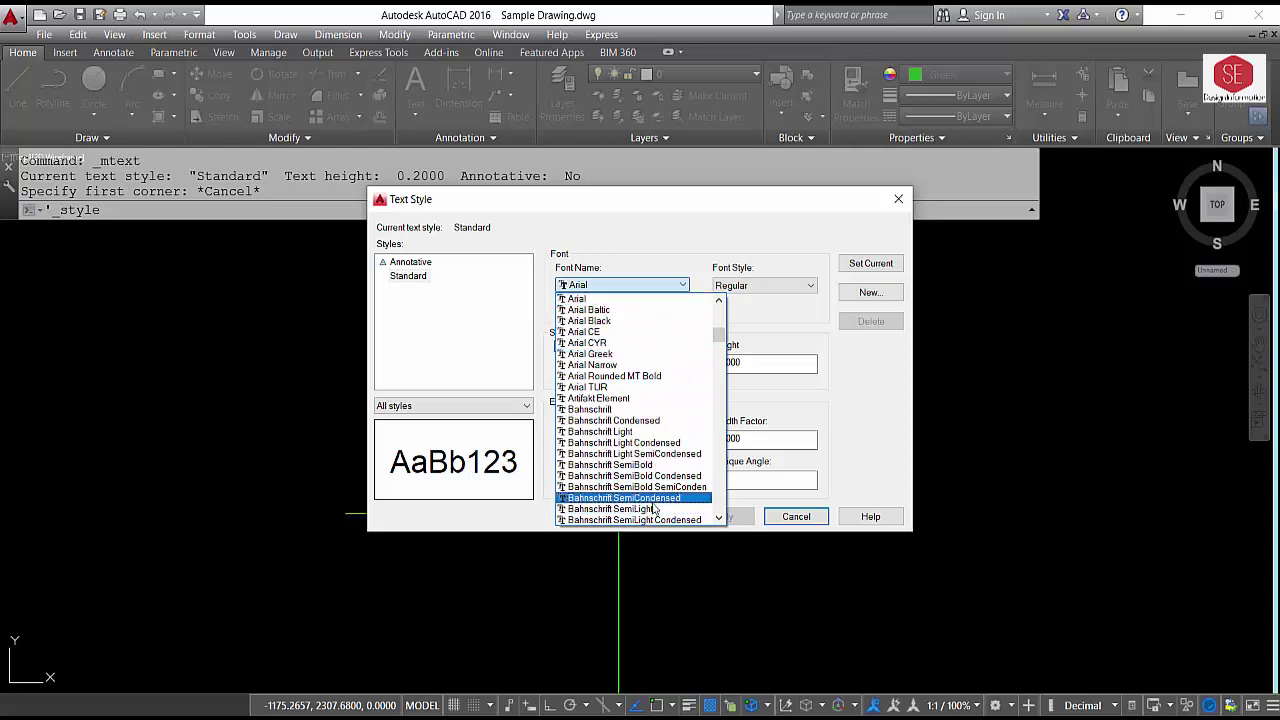
scroll(652, 318, down, 5)
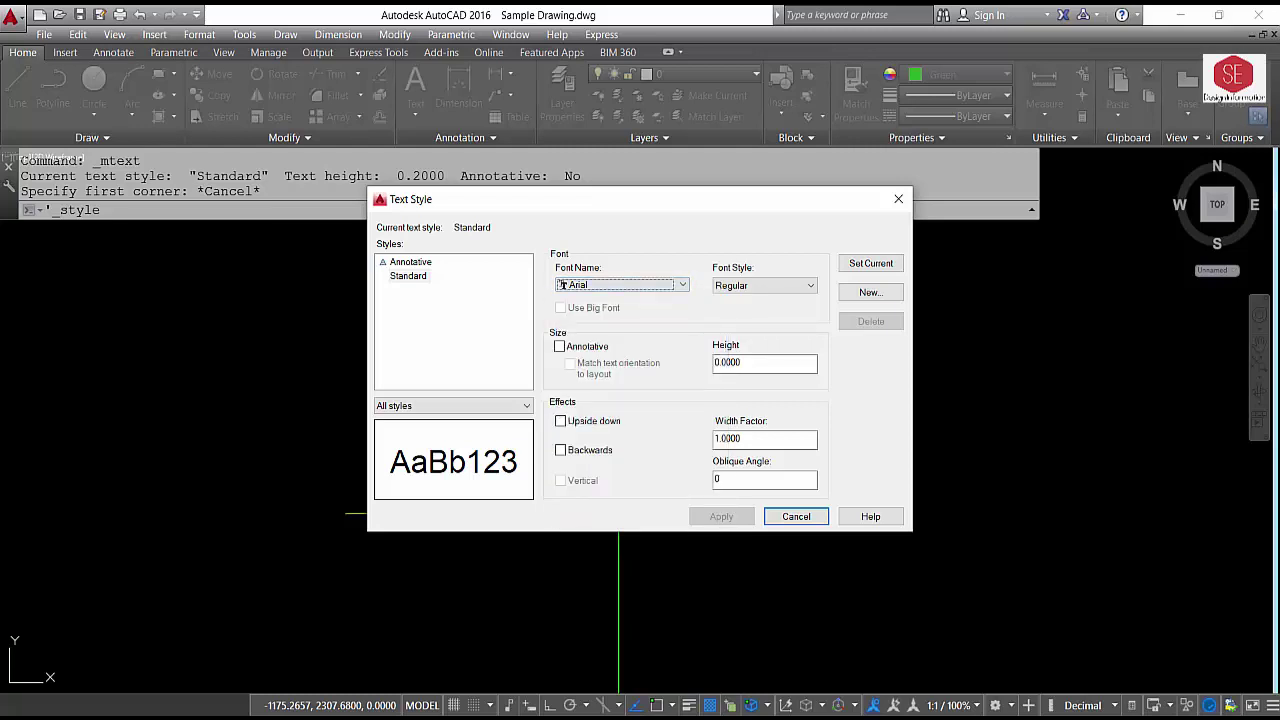
click(642, 674)
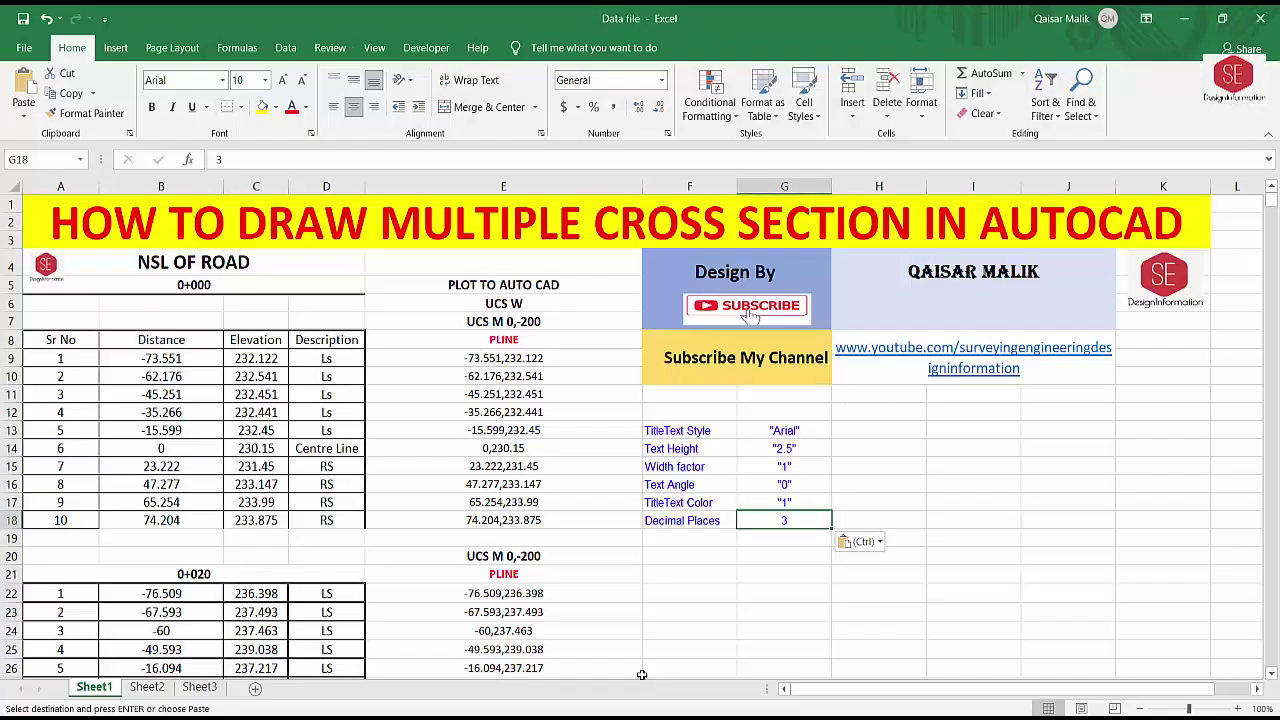
click(787, 430)
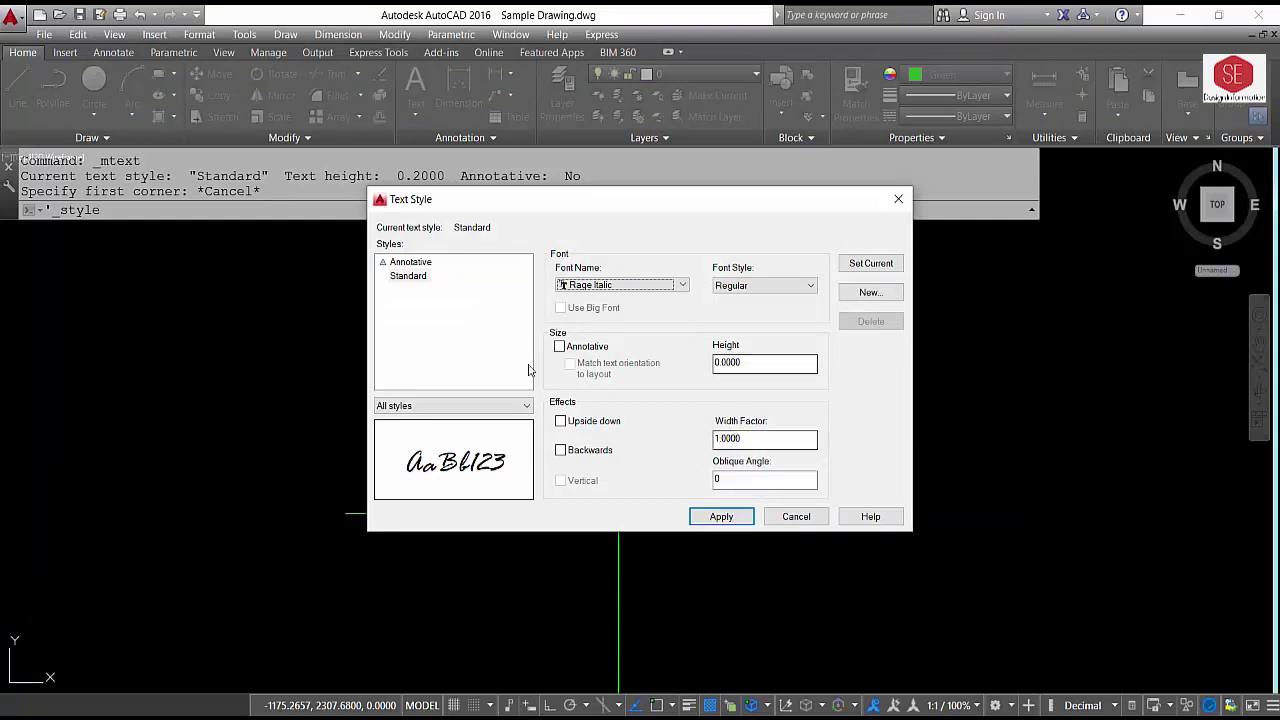
Close the Text Style dialog and check Excel's text height, width factor 1 and angle 0 values
click(788, 519)
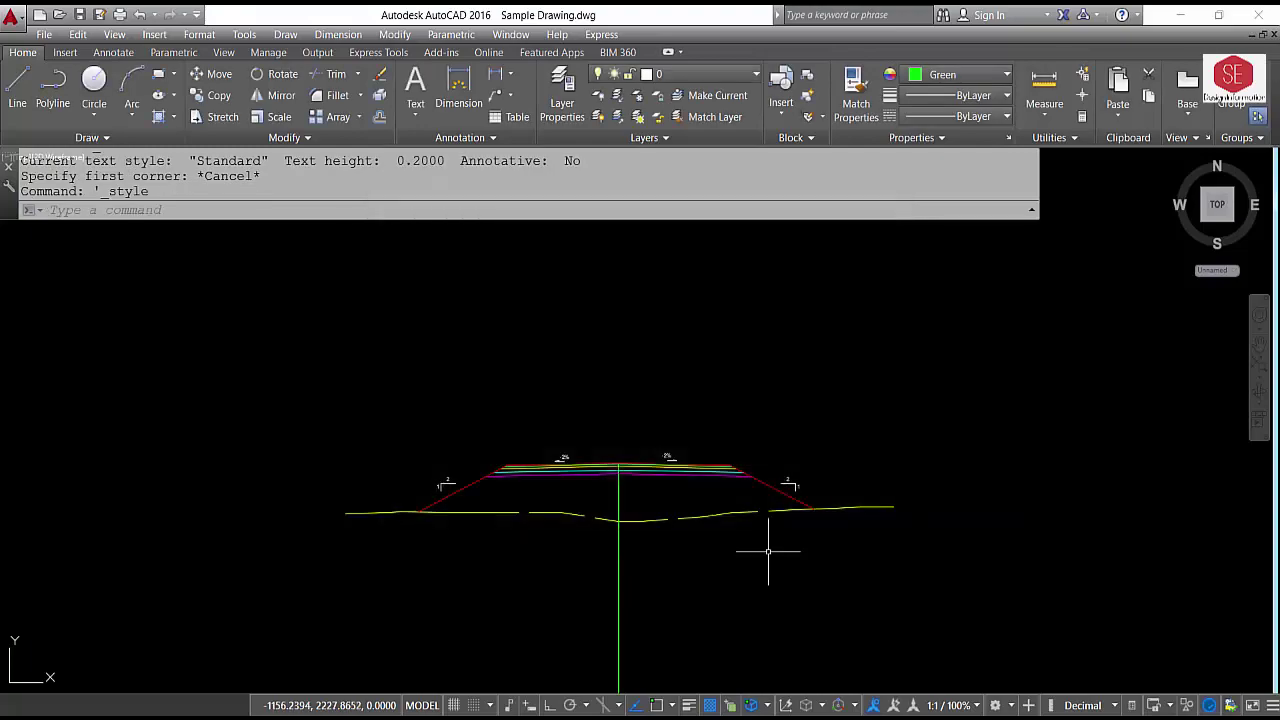
click(765, 655)
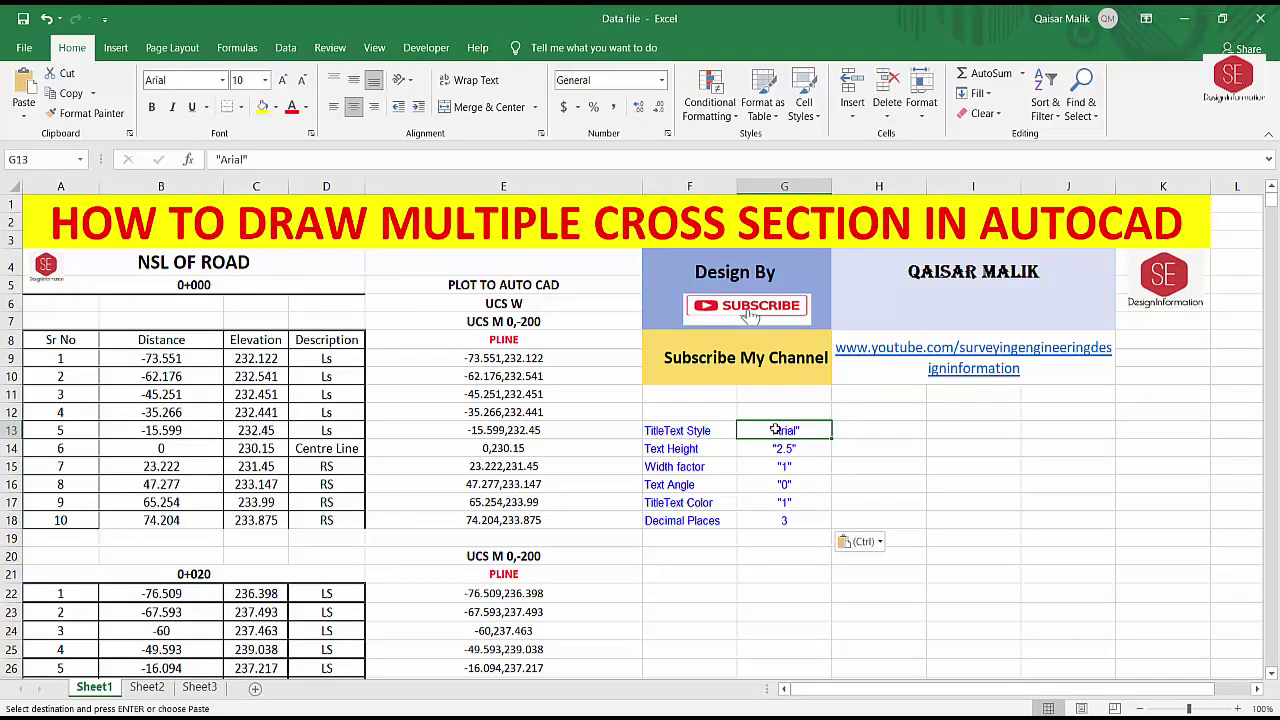
key(Down)
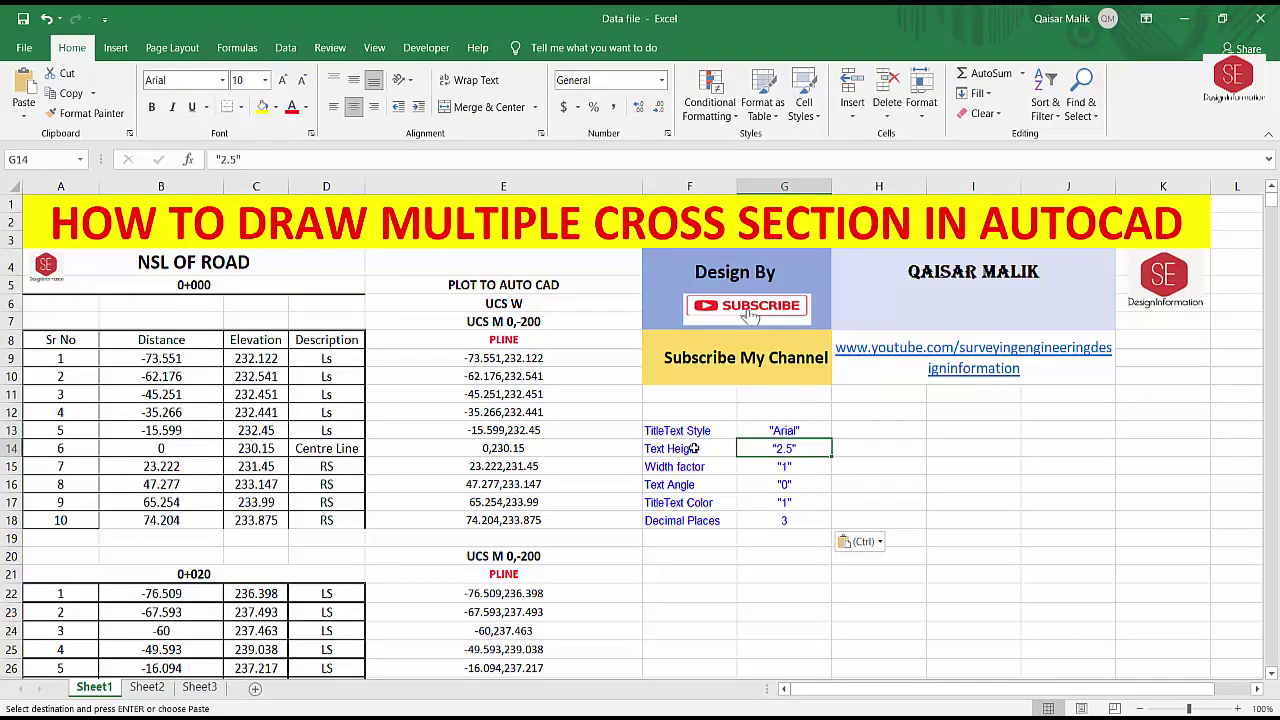
key(Down)
click(684, 468)
click(784, 468)
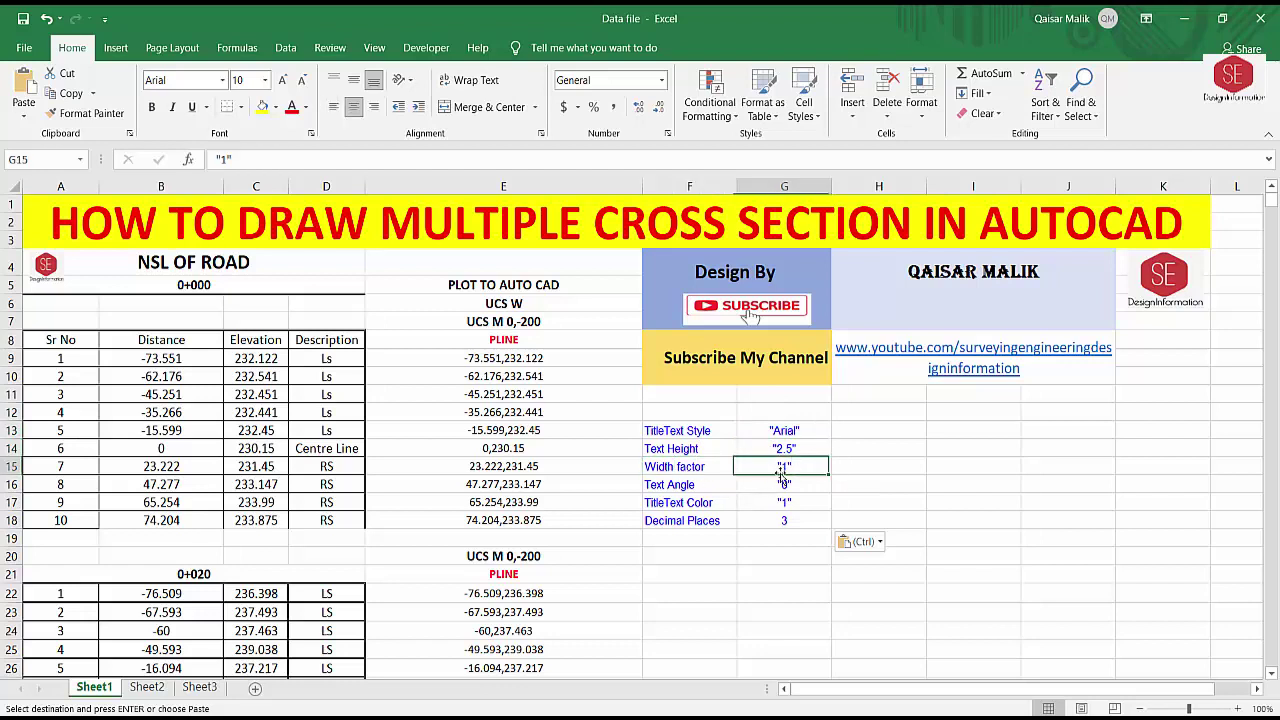
click(700, 484)
click(781, 484)
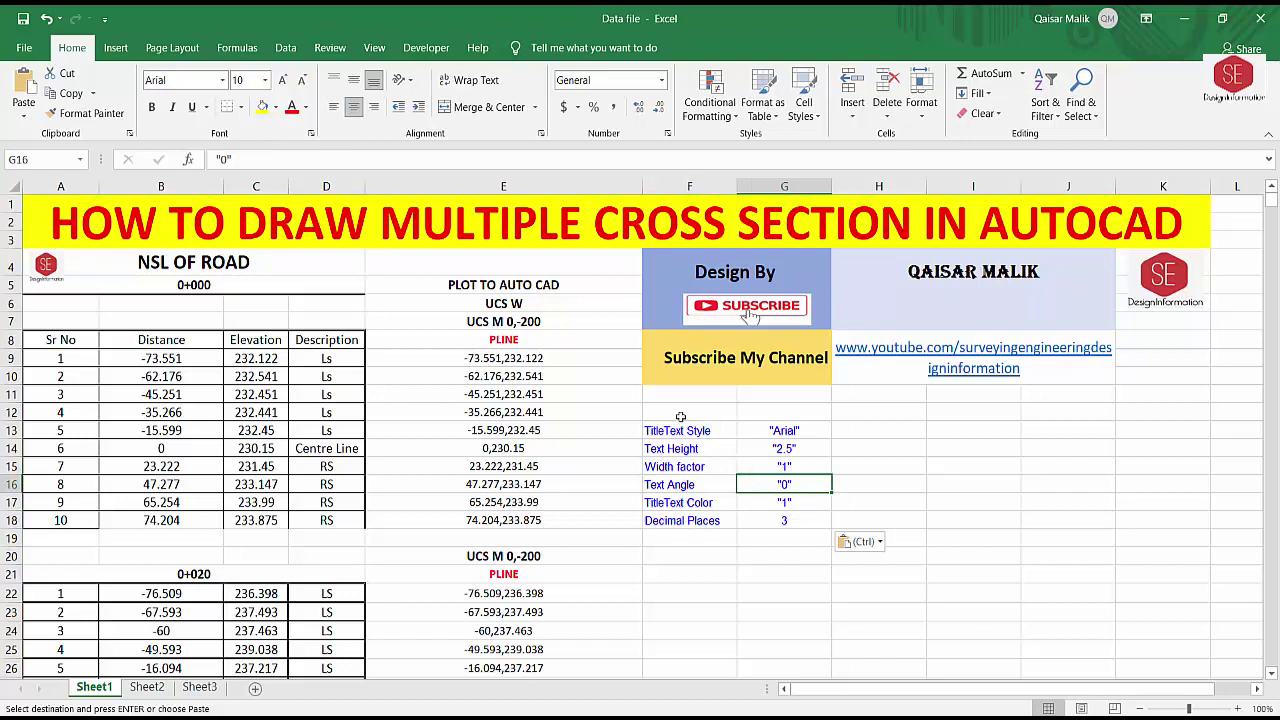
click(490, 304)
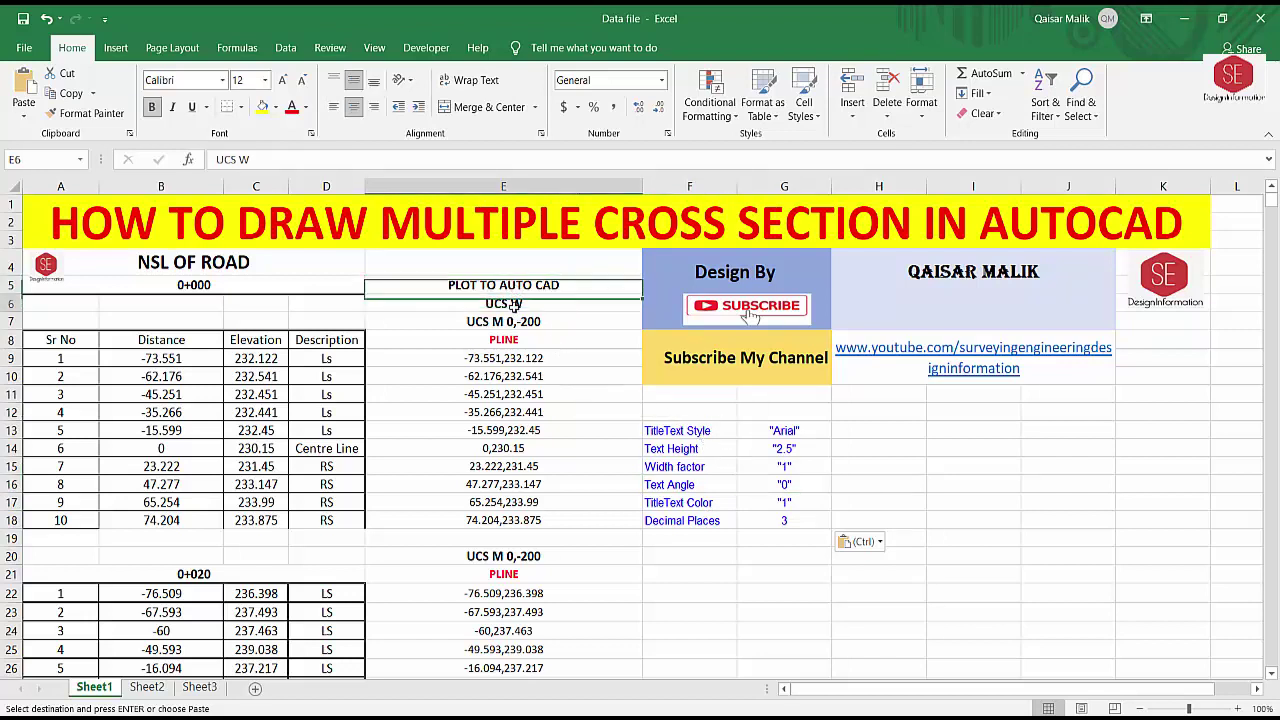
Insert two blank rows at row 8 and enter the label (Command) in E8
click(518, 322)
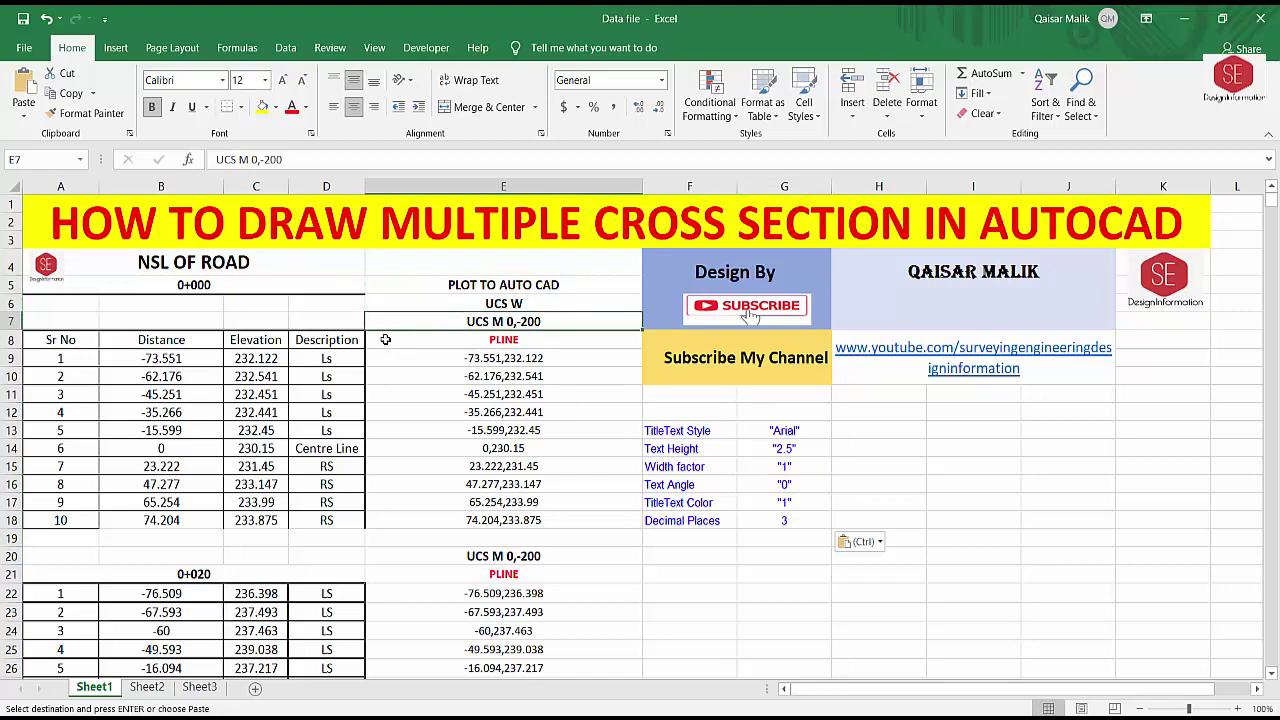
click(12, 340)
right_click(12, 340)
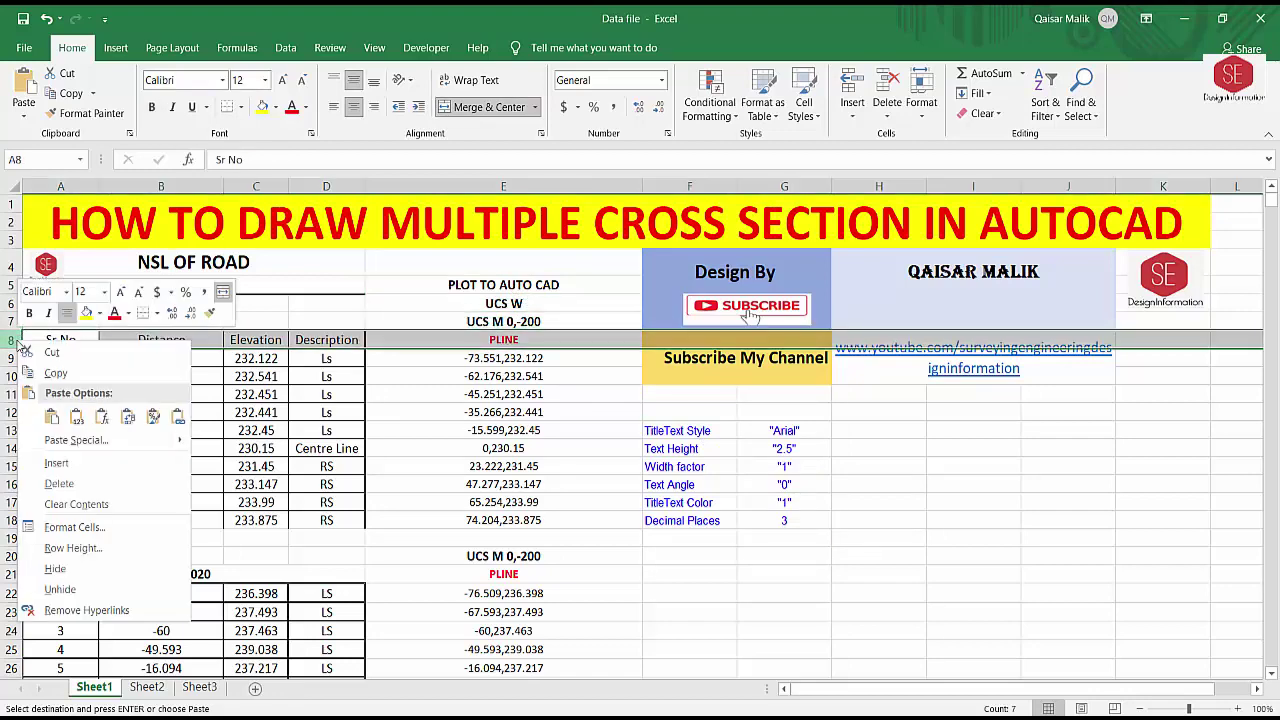
click(55, 463)
right_click(12, 340)
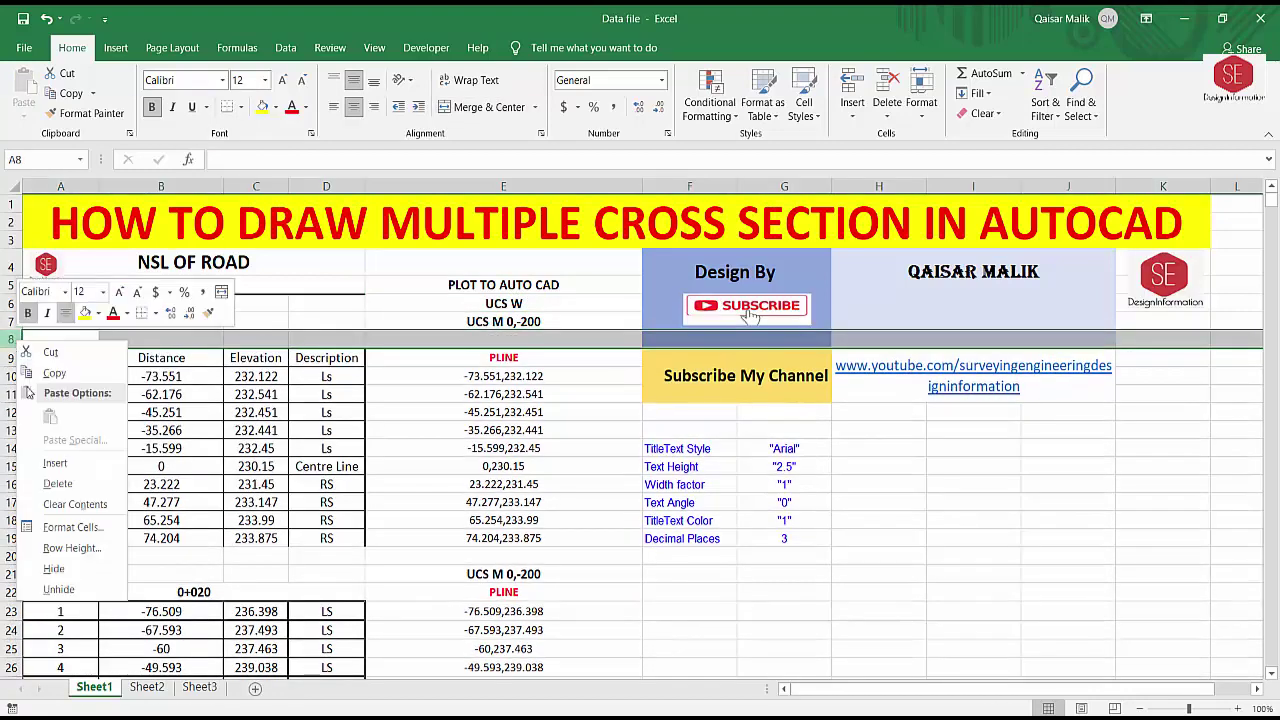
click(58, 466)
click(510, 338)
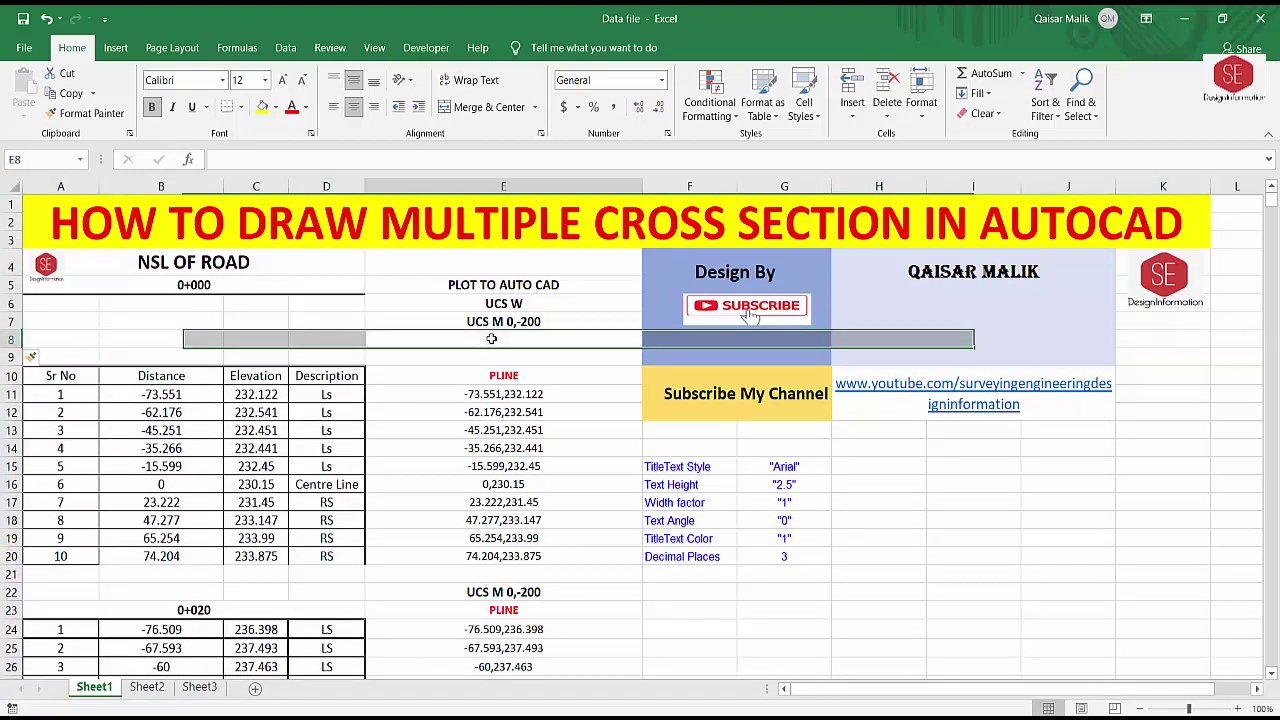
text(()
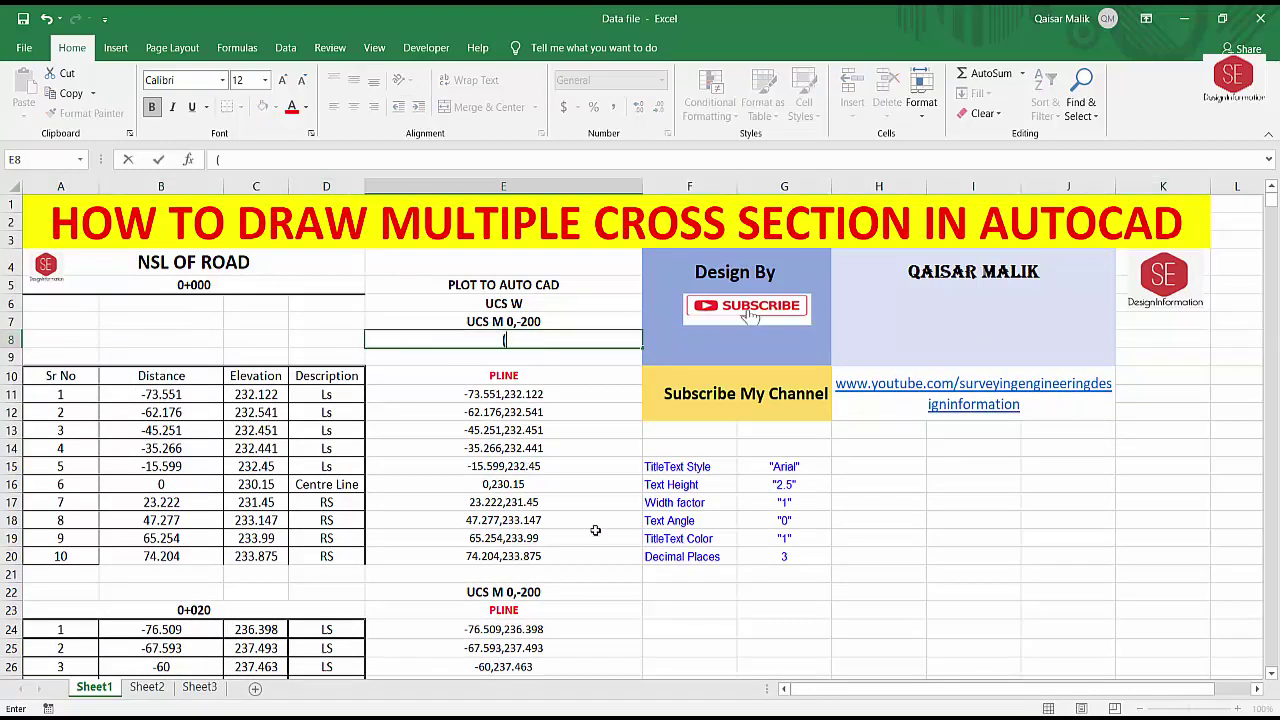
text(Co)
text(mmand)
text())
key(Return)
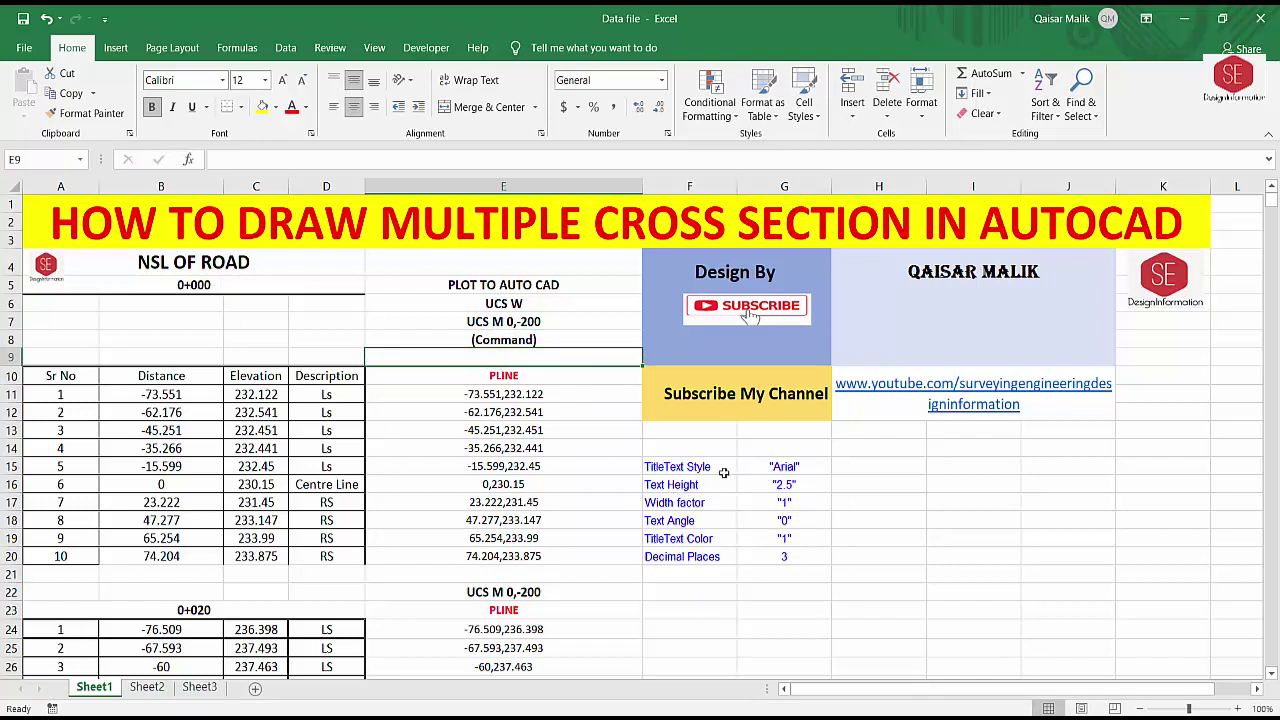
Move the 0+000 chainage heading down into row 9
click(194, 285)
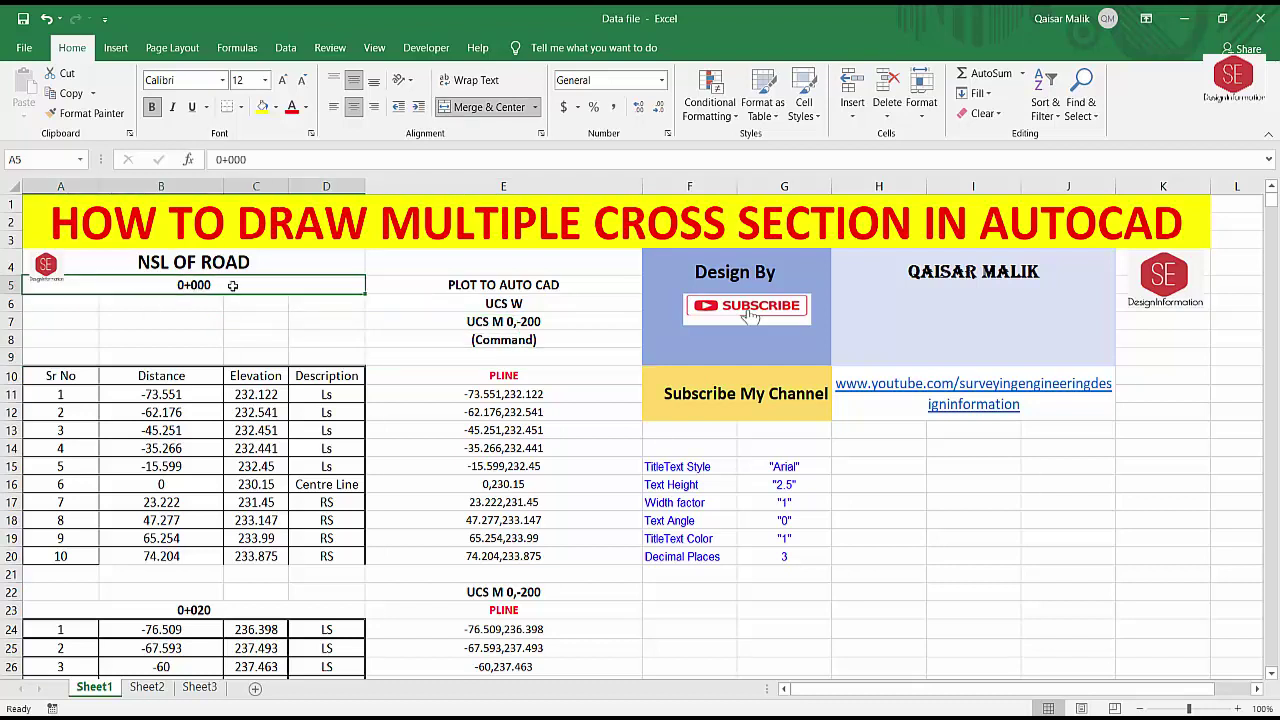
click(166, 357)
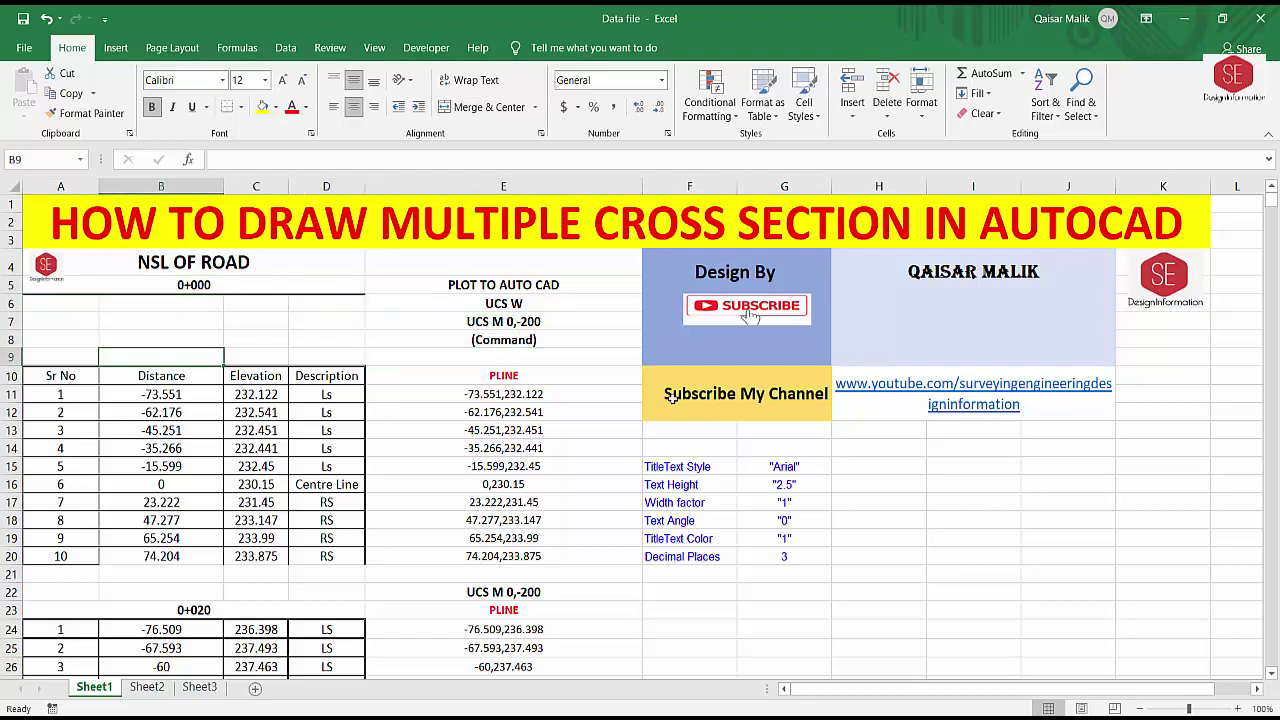
text(0+000)
key(Return)
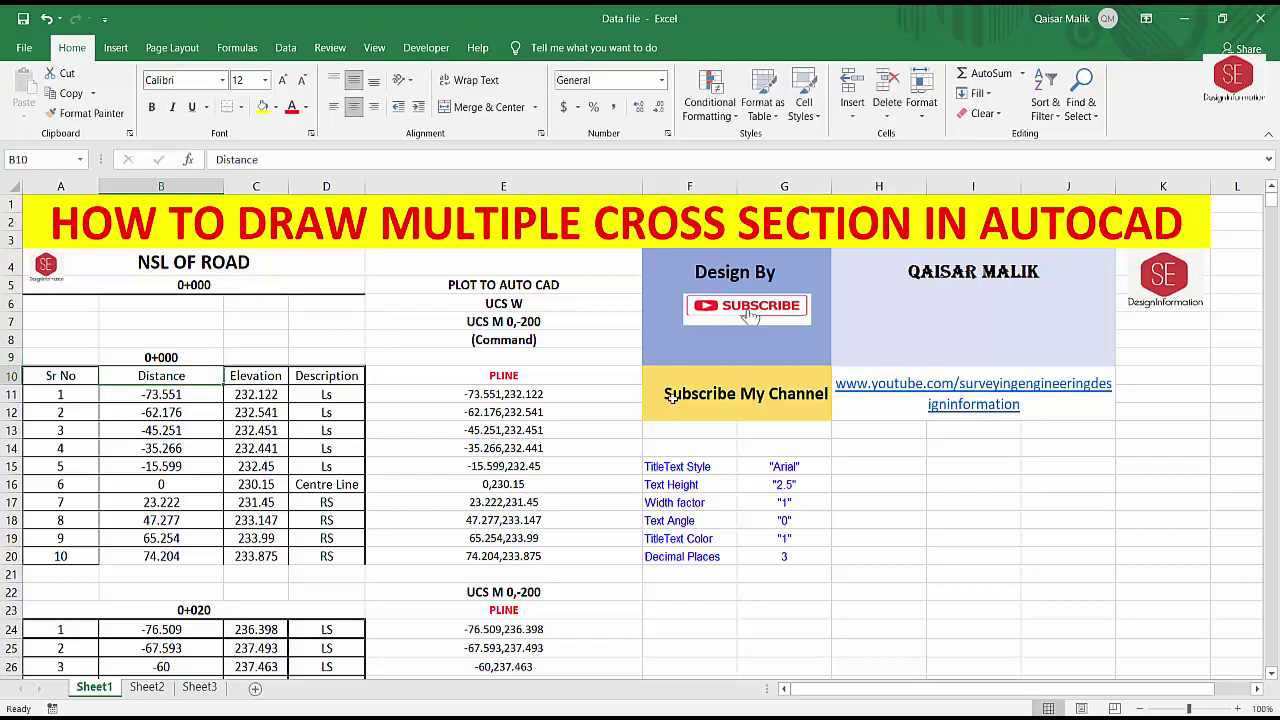
click(226, 286)
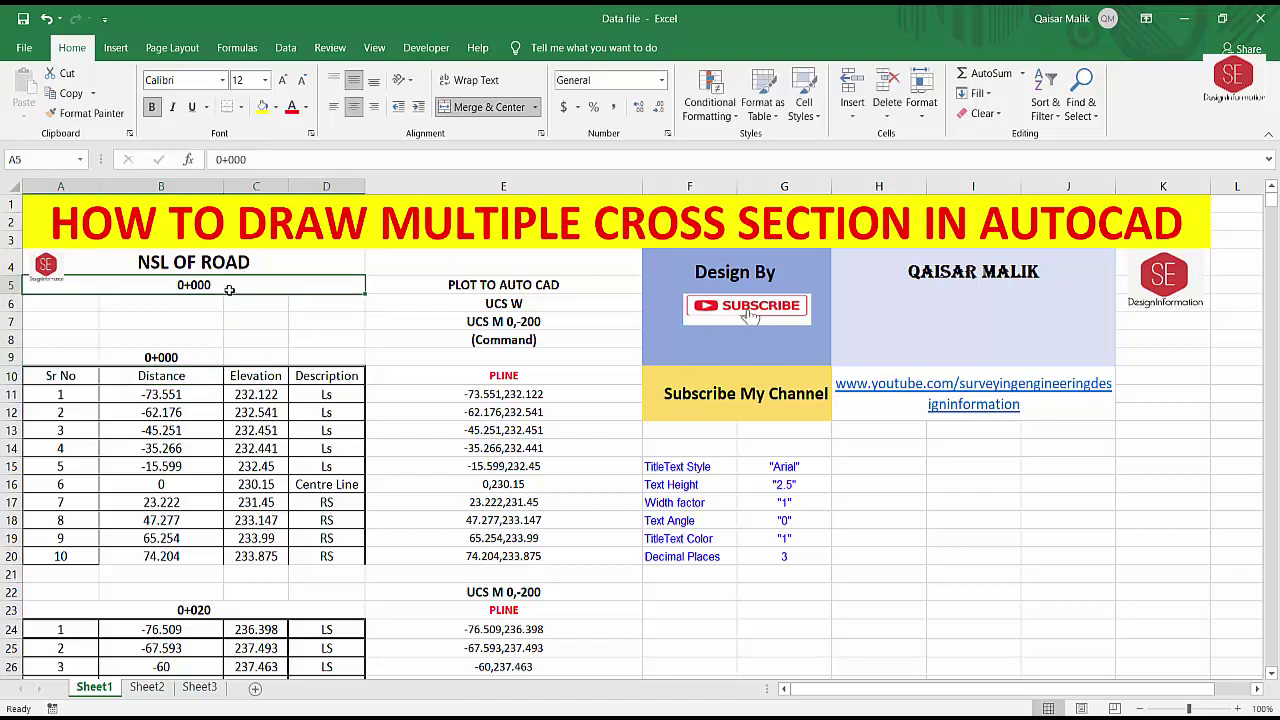
drag(230, 290, 158, 354)
click(430, 356)
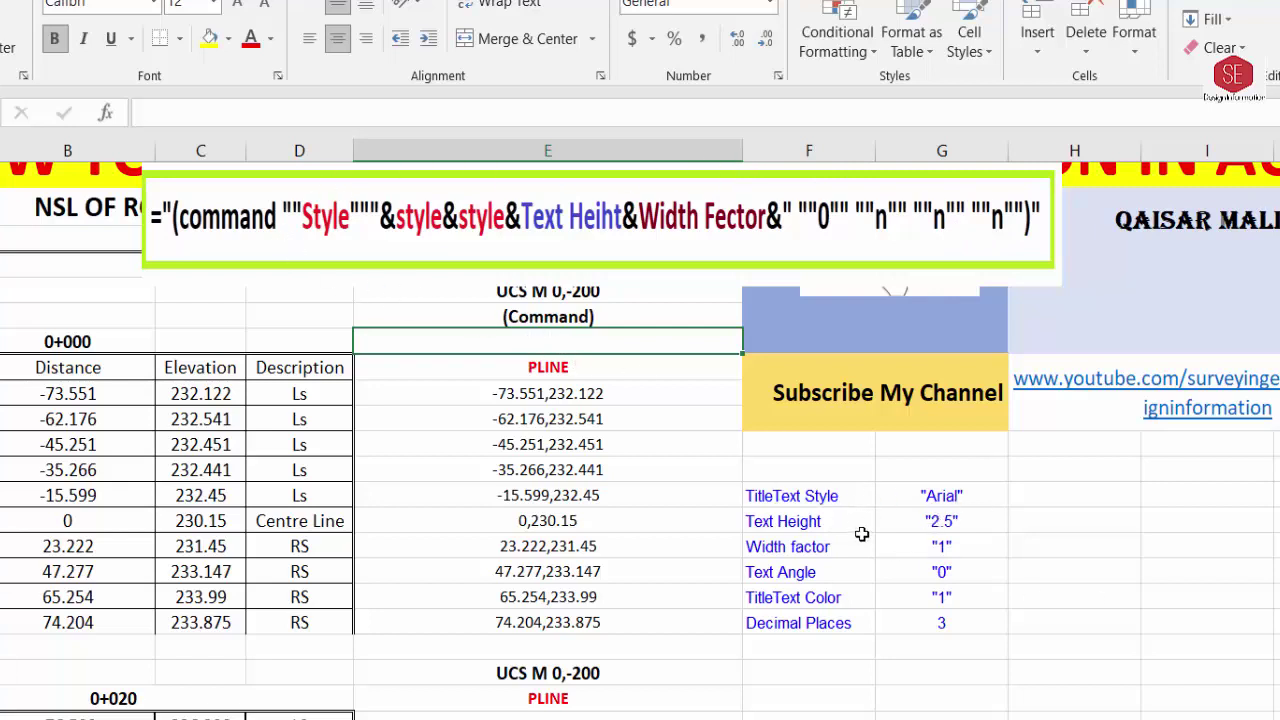
Enter in E9 a Style command formula joining G15, G15, G16, G17 with answers 0, n, n, n
text(=)
text(")
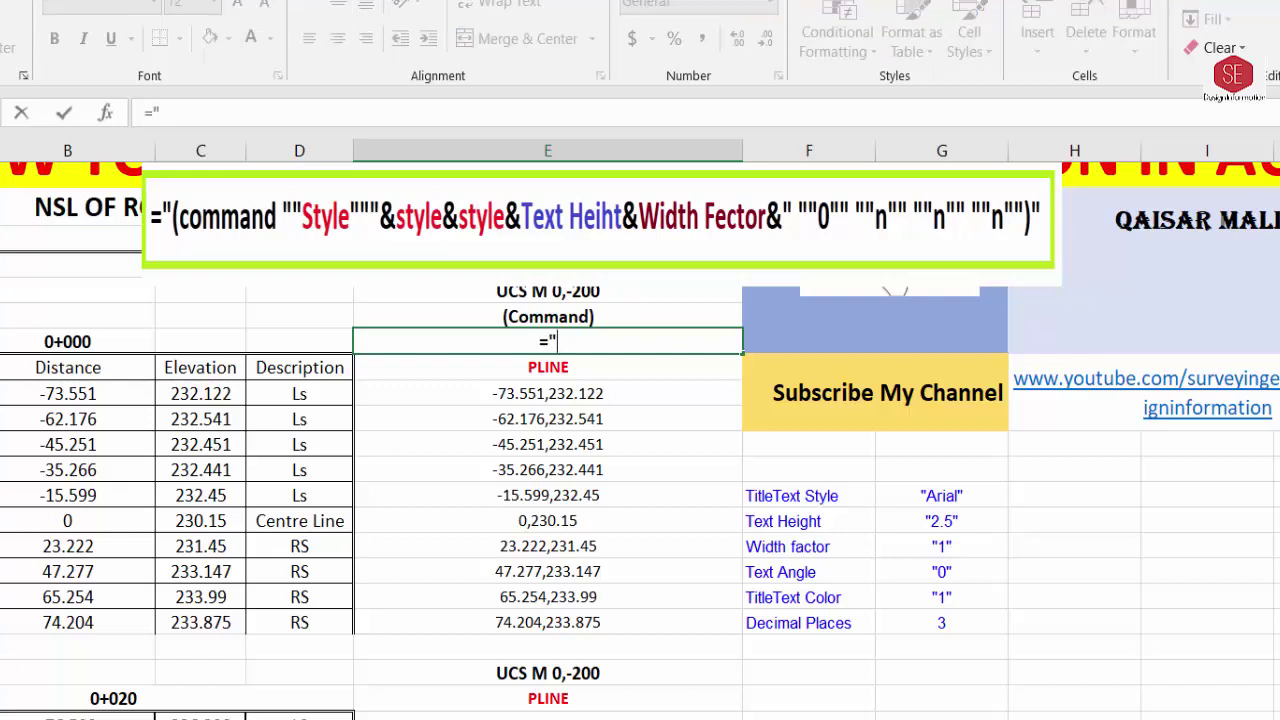
text(()
text(Comman)
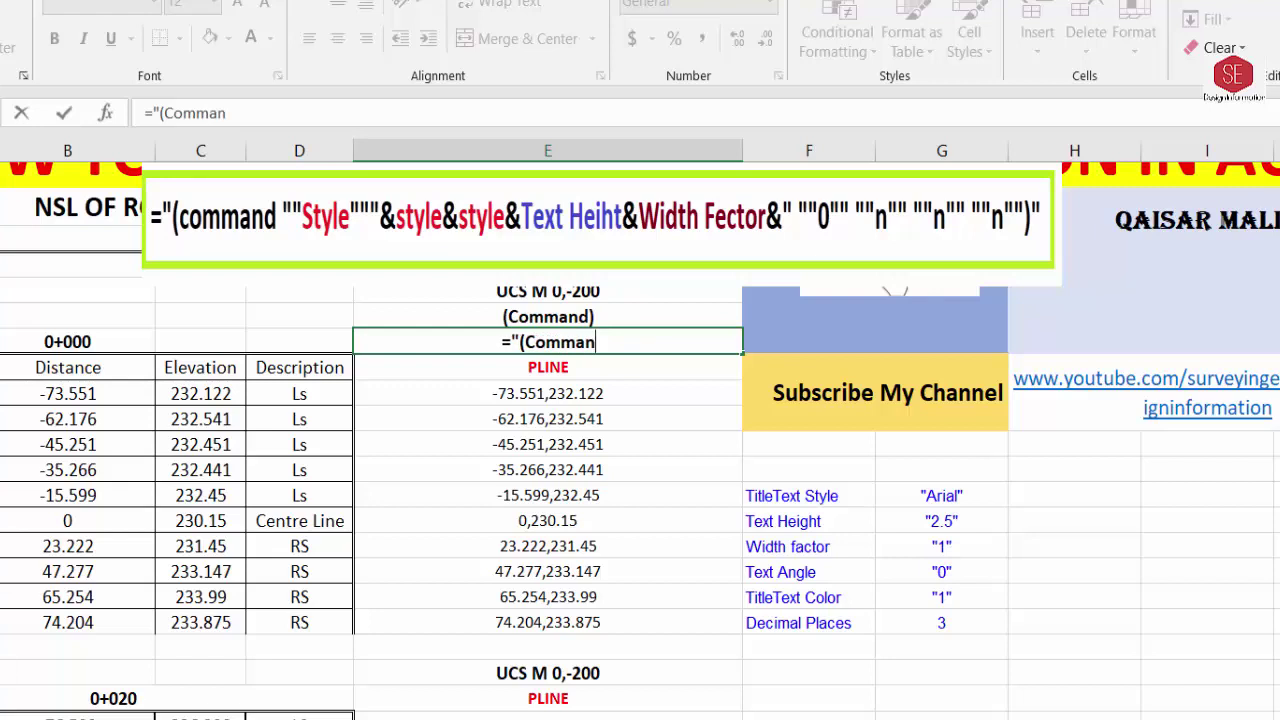
text(d)
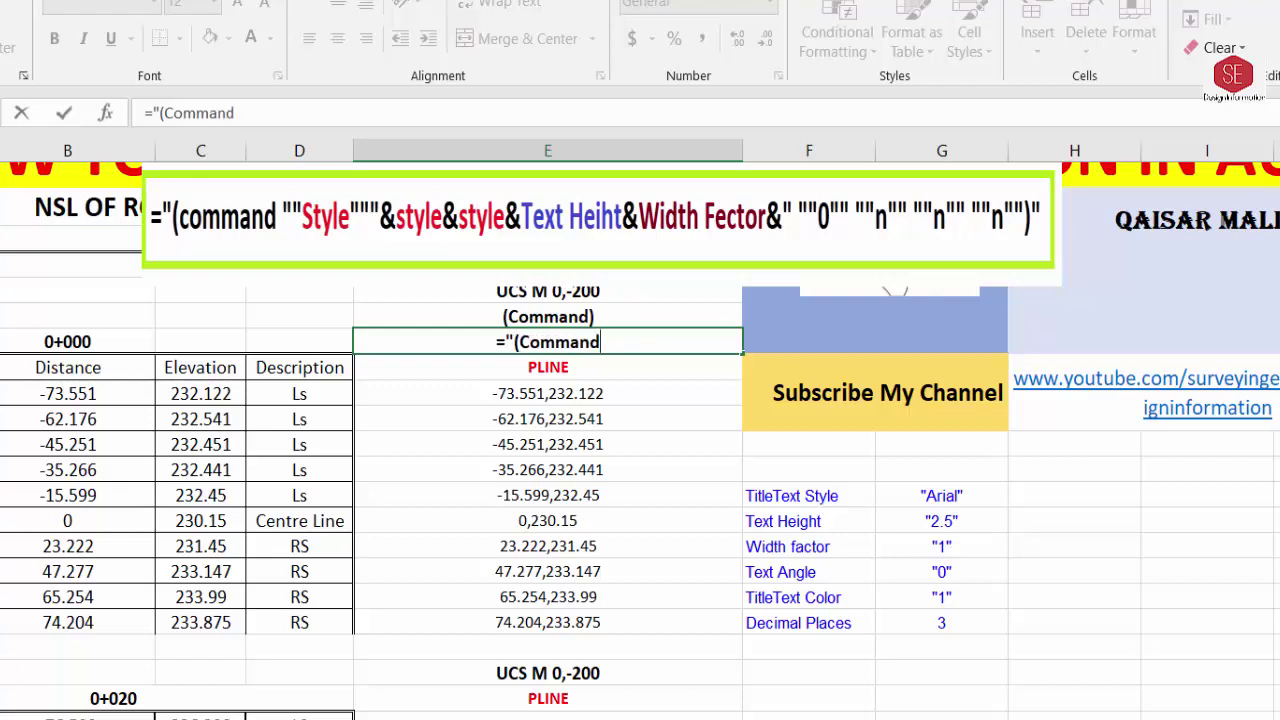
text("")
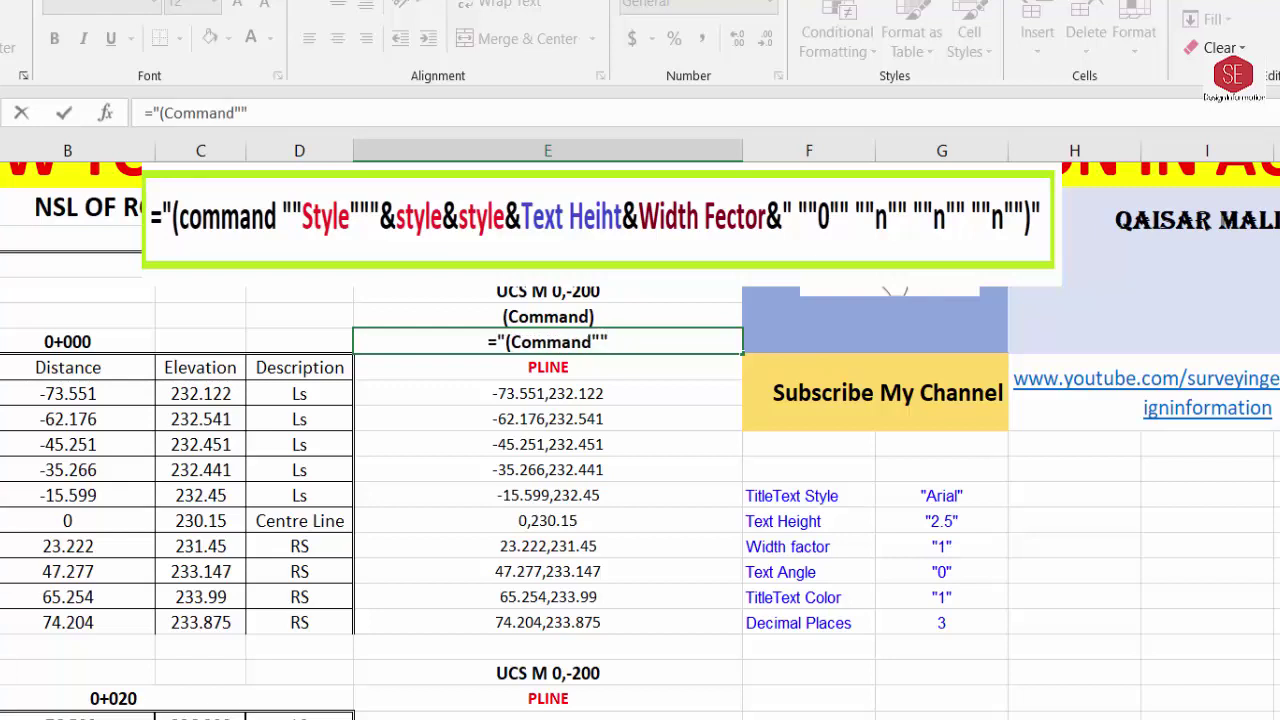
text(Sty)
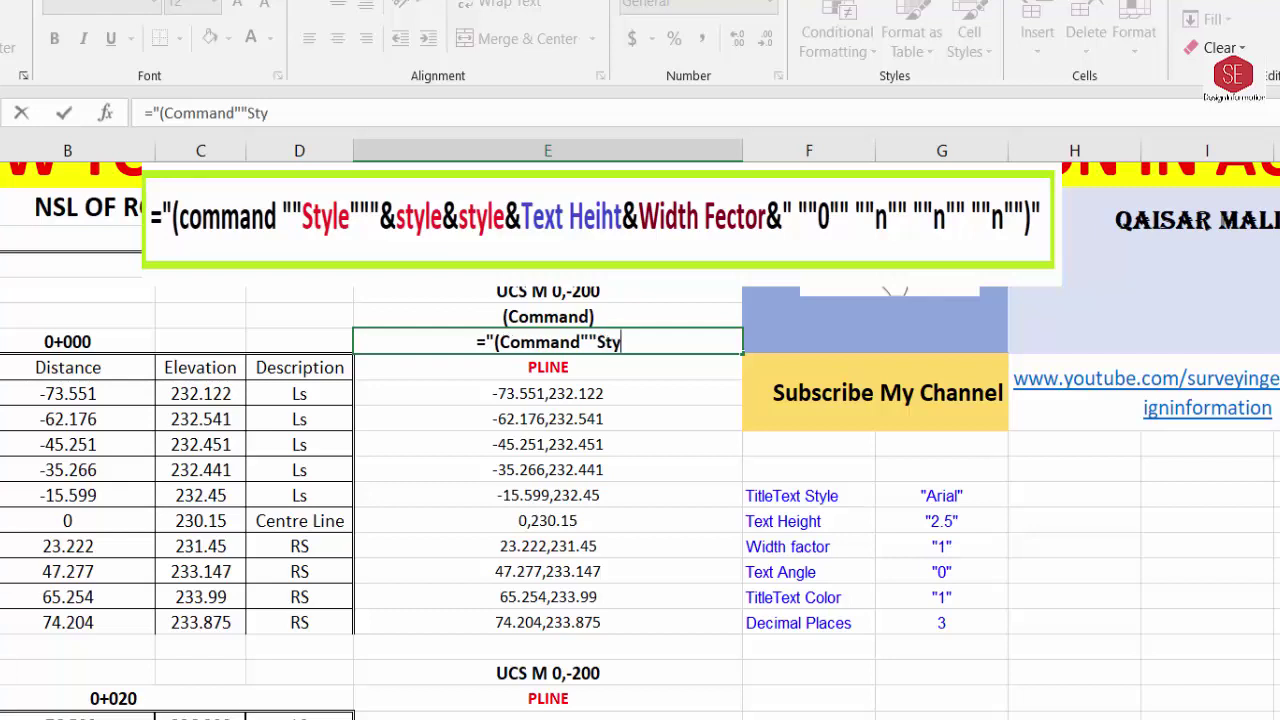
text(le)
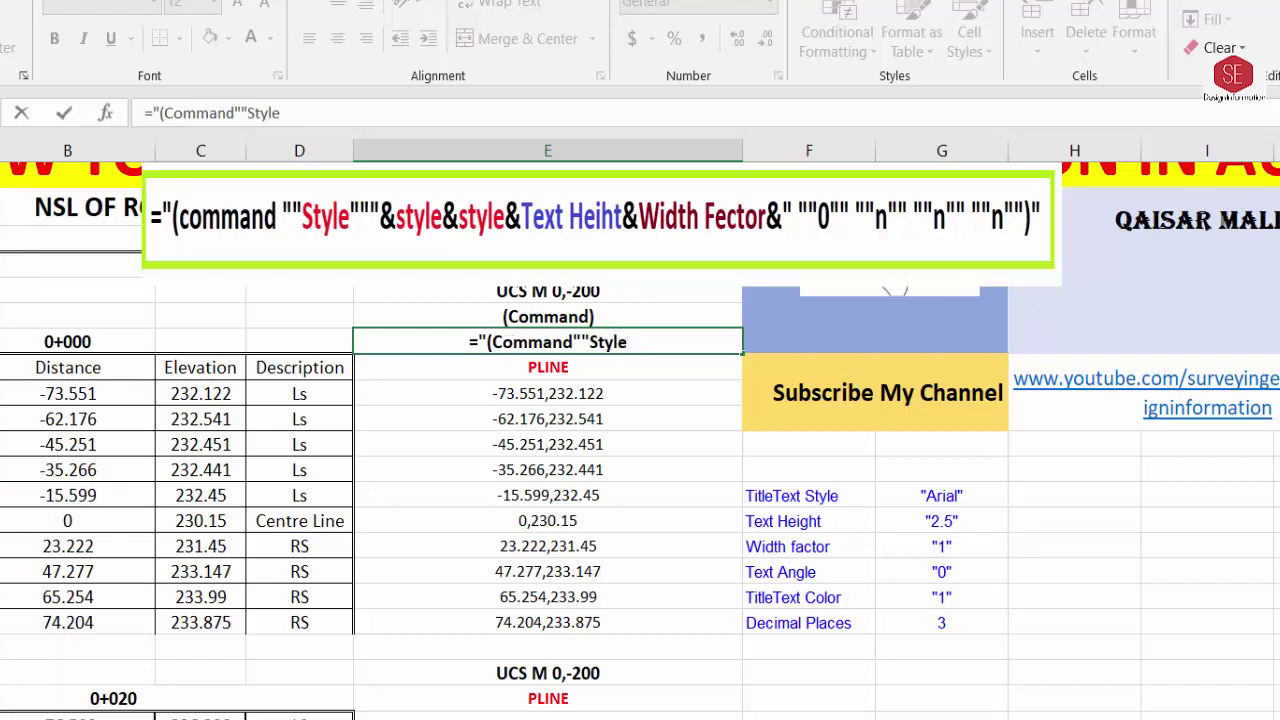
text(""")
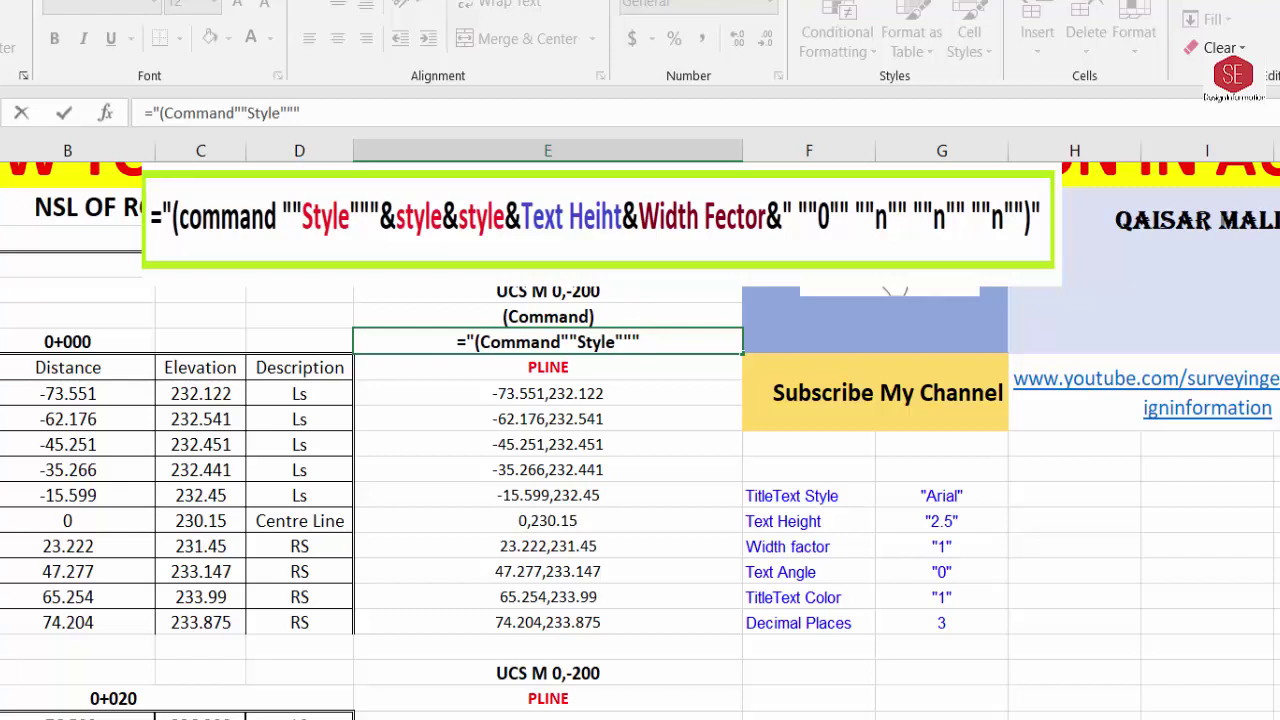
text(&)
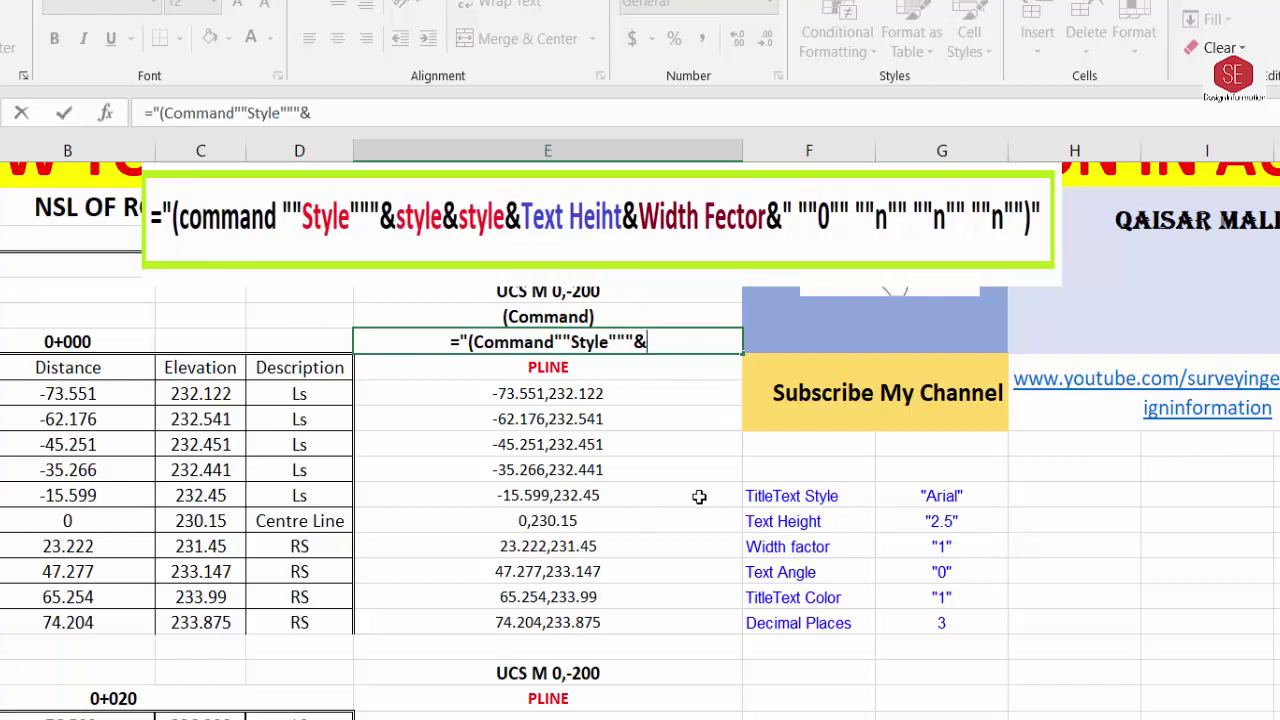
click(945, 496)
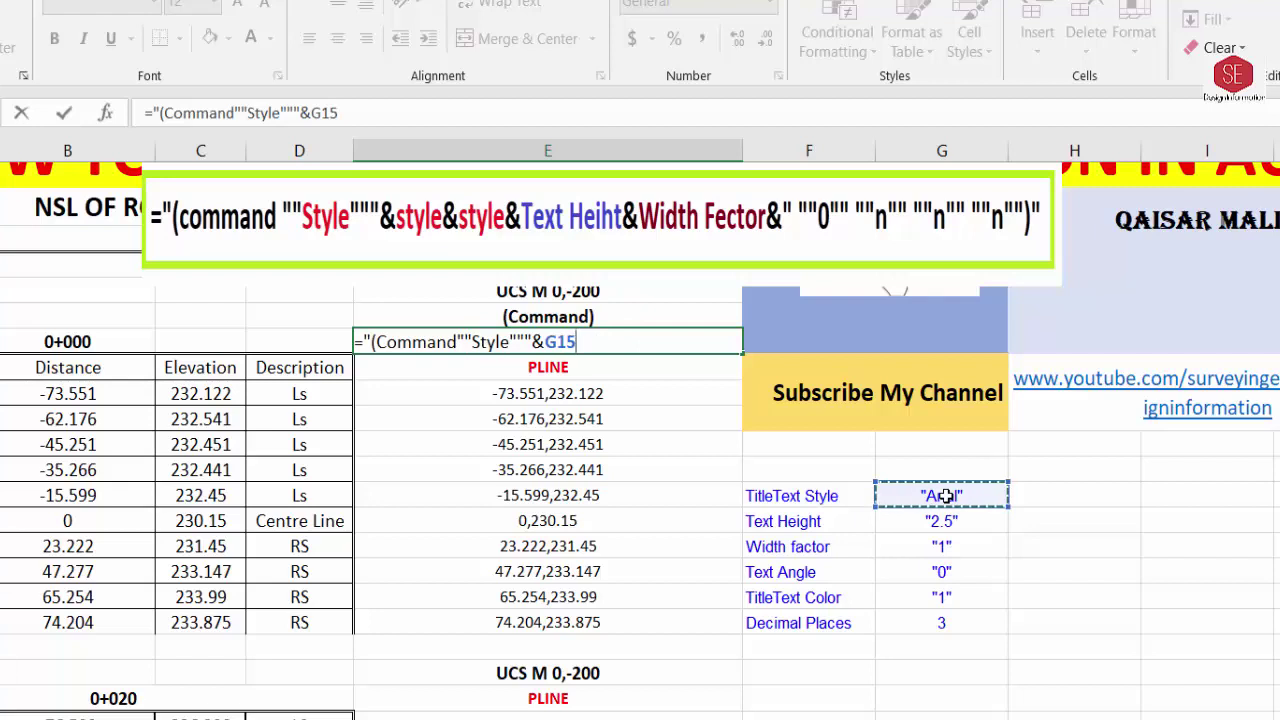
text(&)
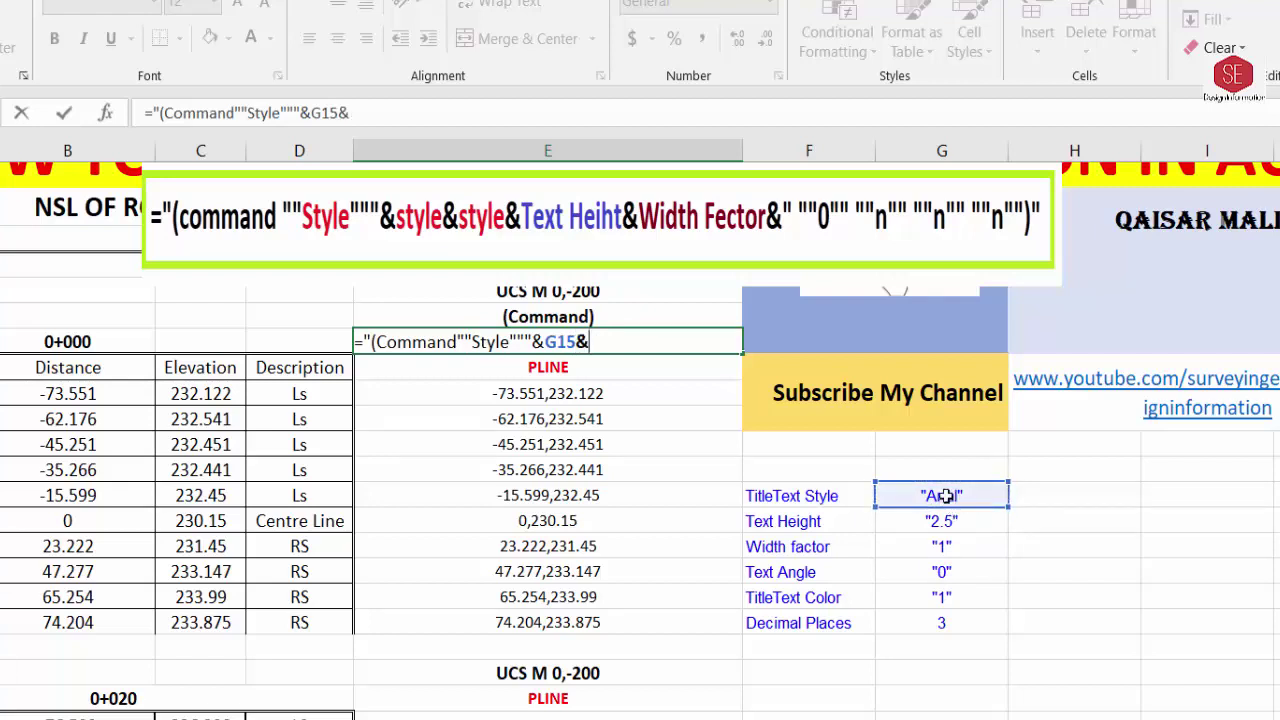
click(945, 496)
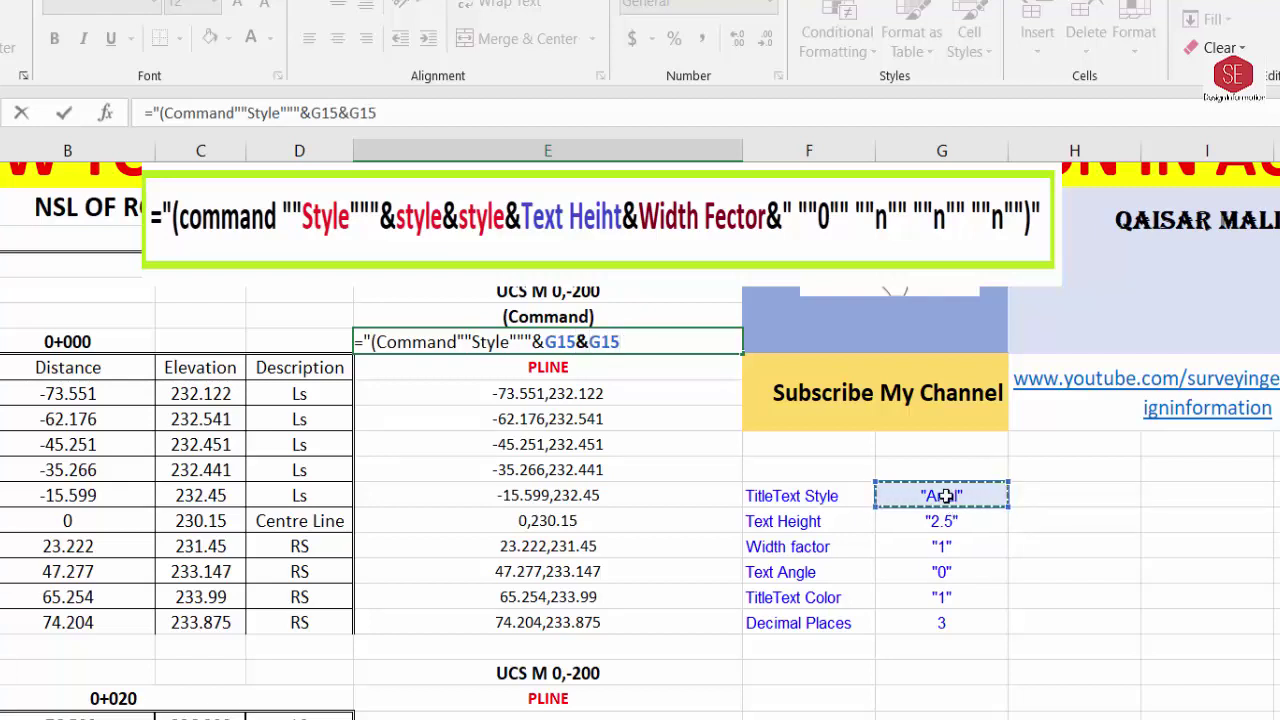
text(&)
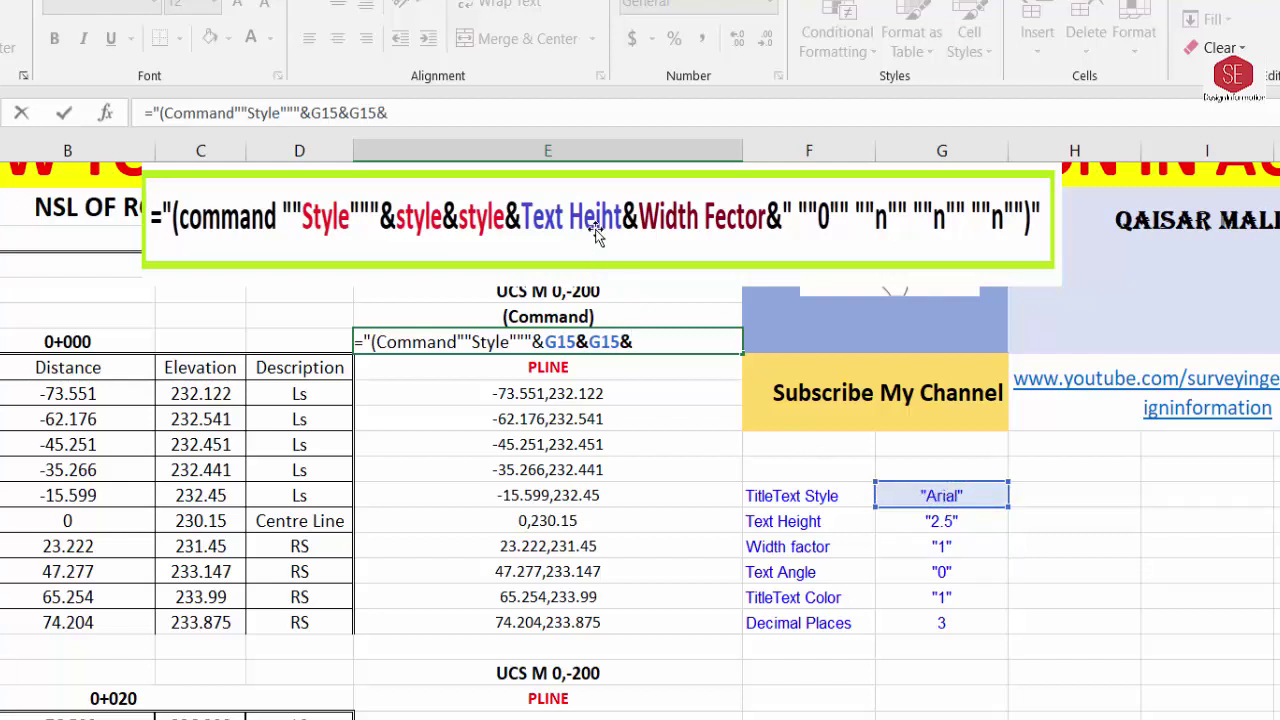
click(935, 522)
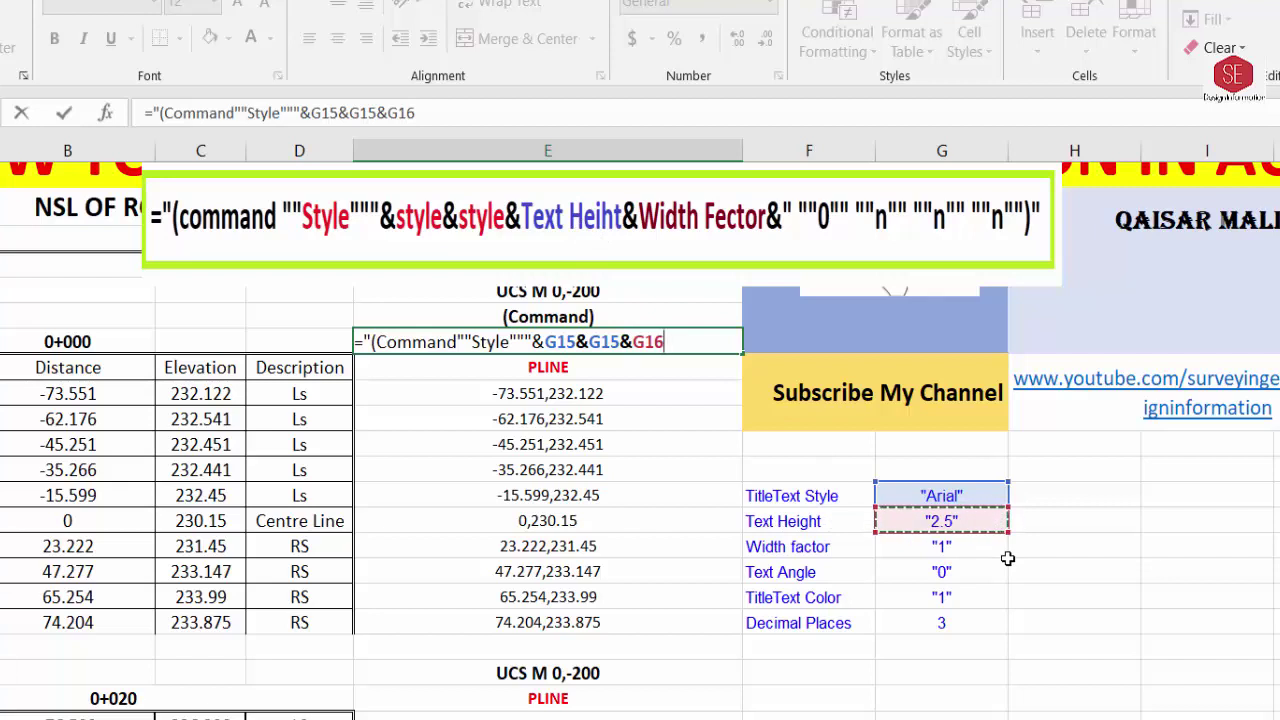
text(&)
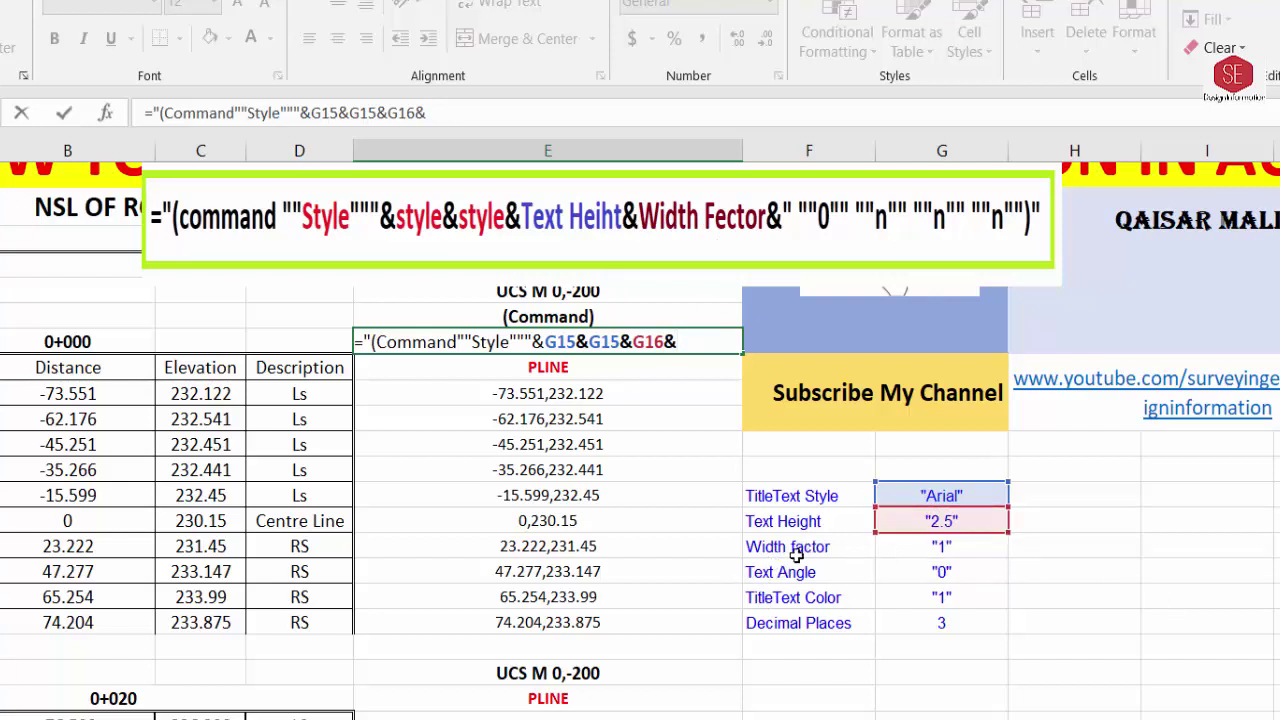
click(944, 548)
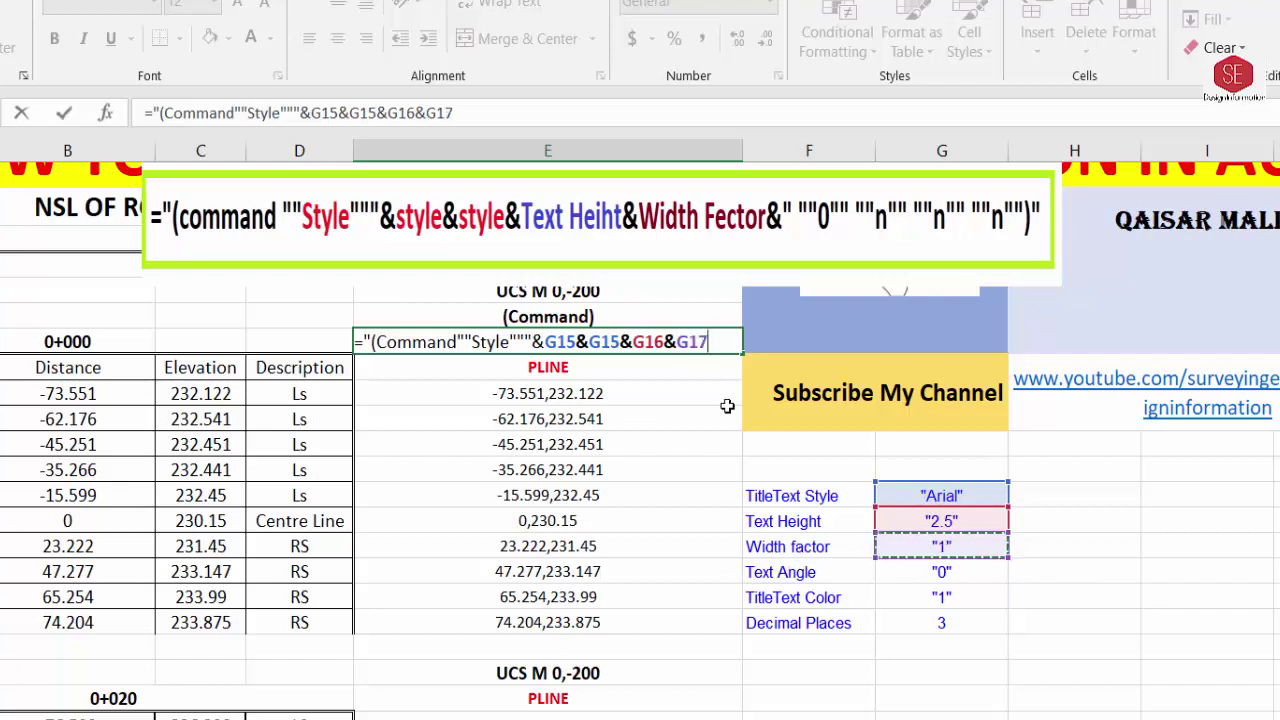
text(&")
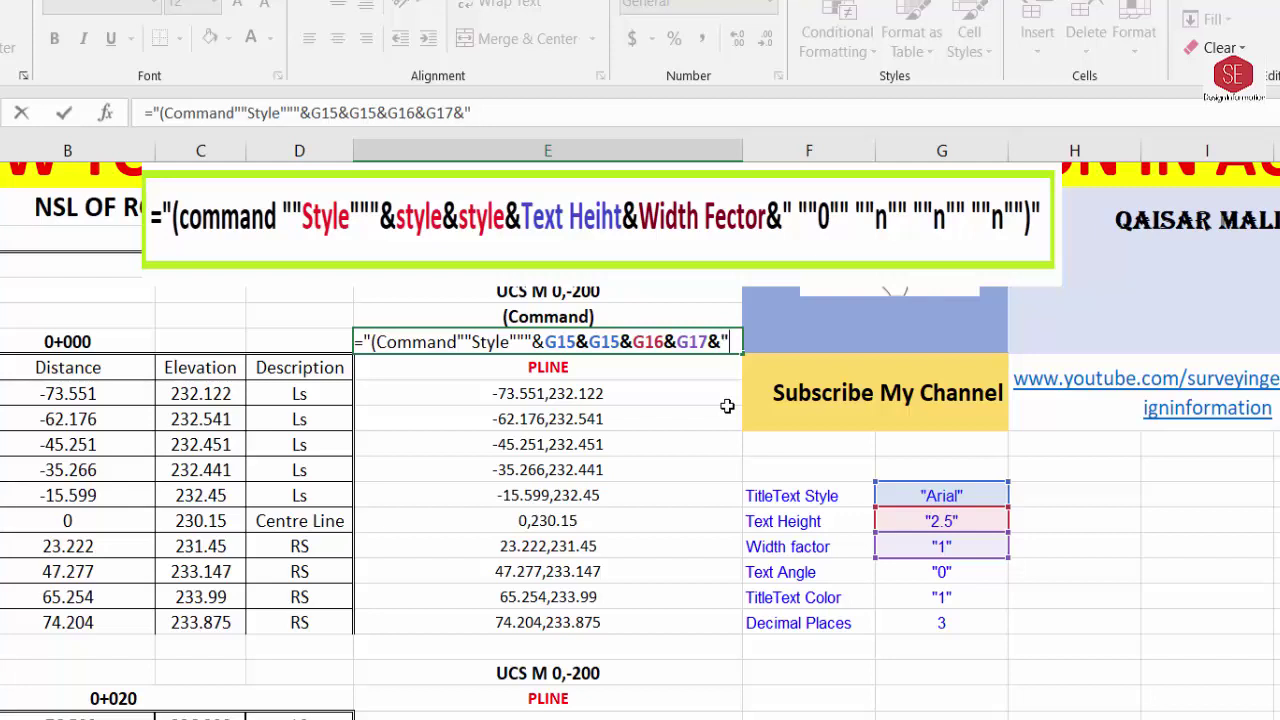
text( "")
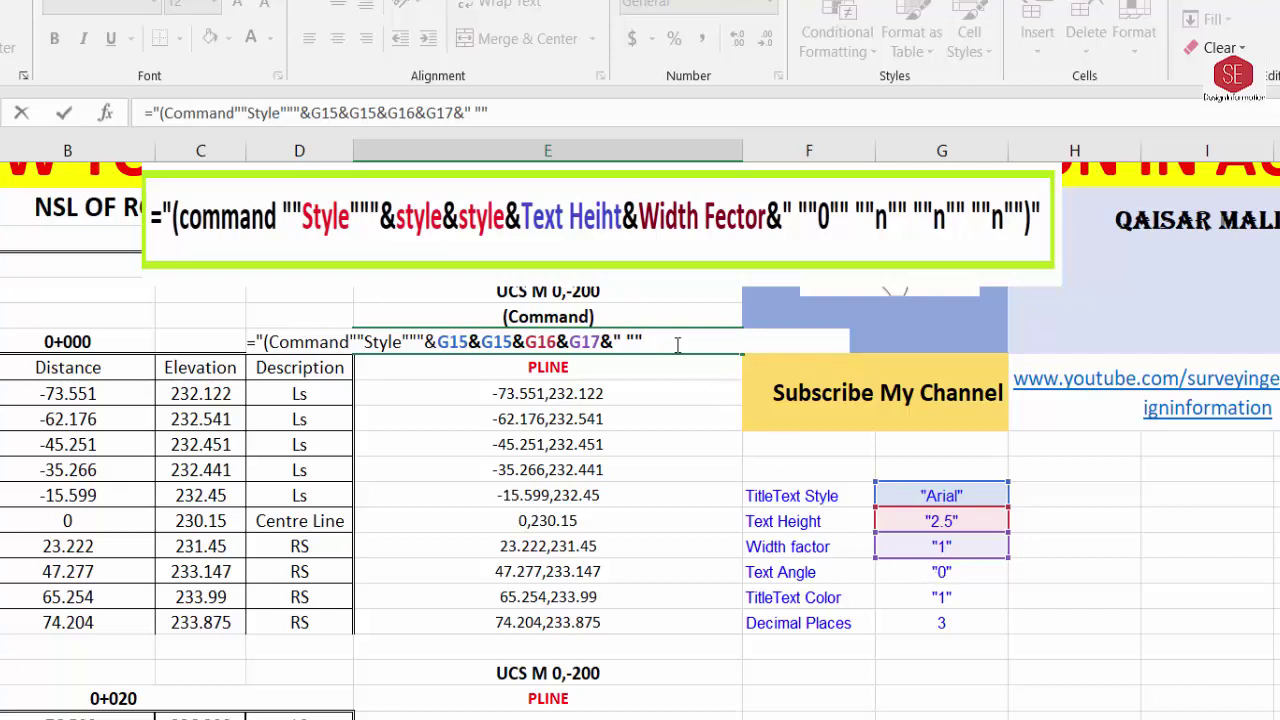
text(0)
text("" )
text(""n)
text("" "")
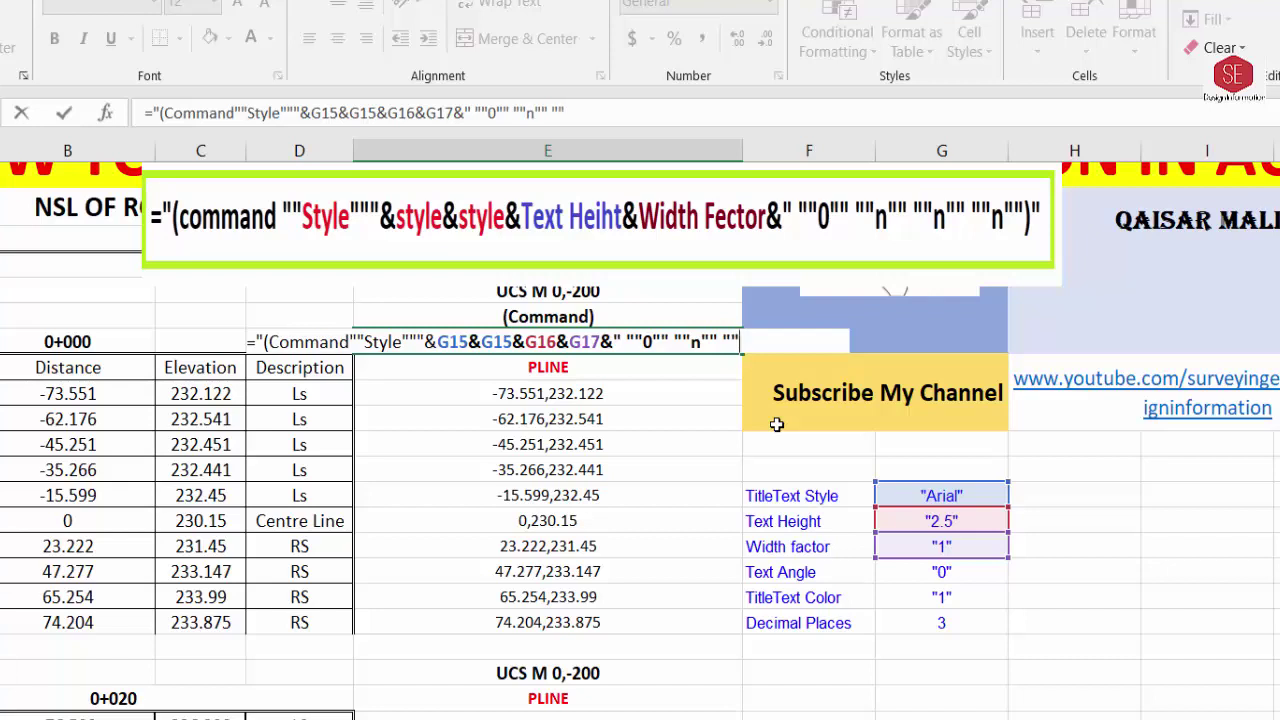
text(n")
text(" ""n)
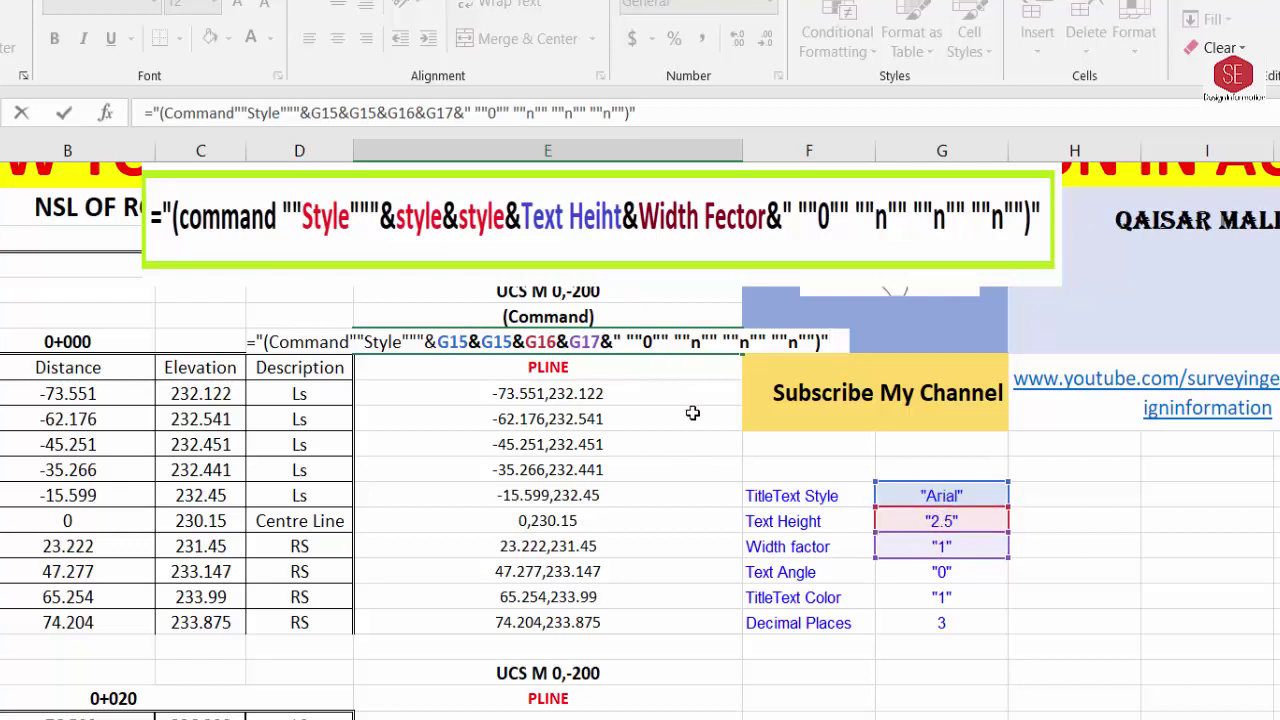
key(Return)
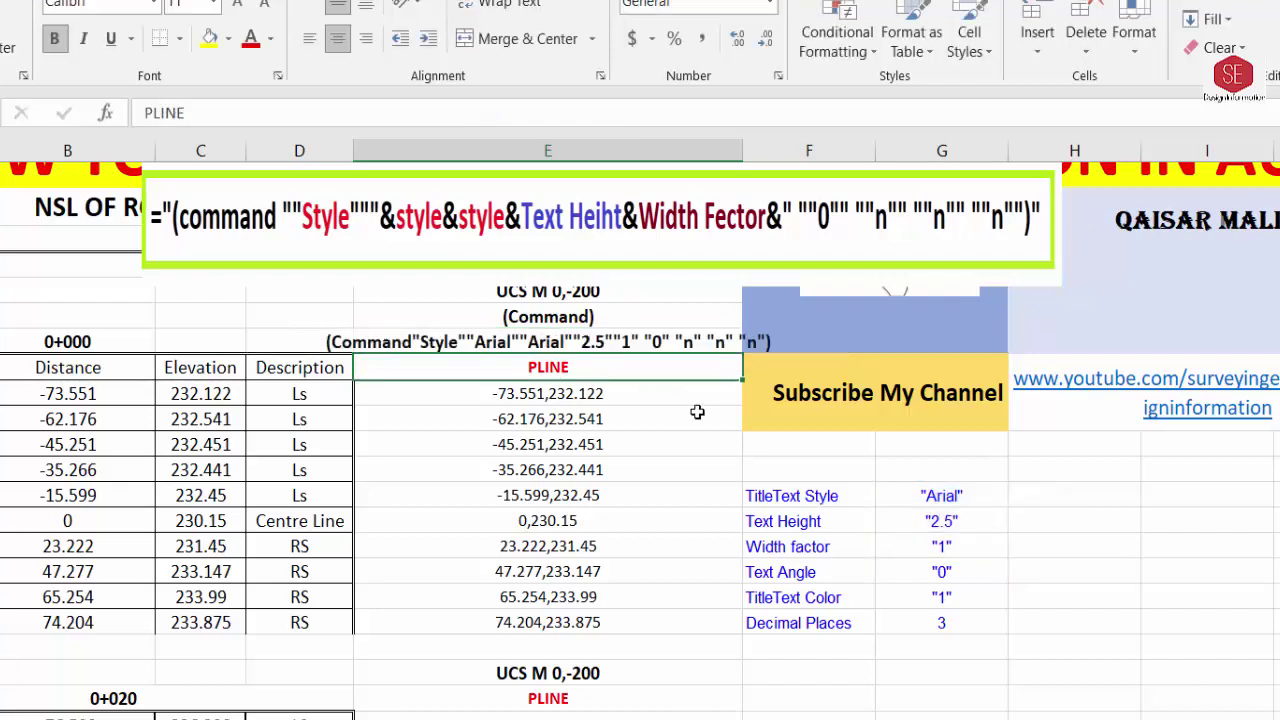
Widen column E to fit the Style command text
click(596, 341)
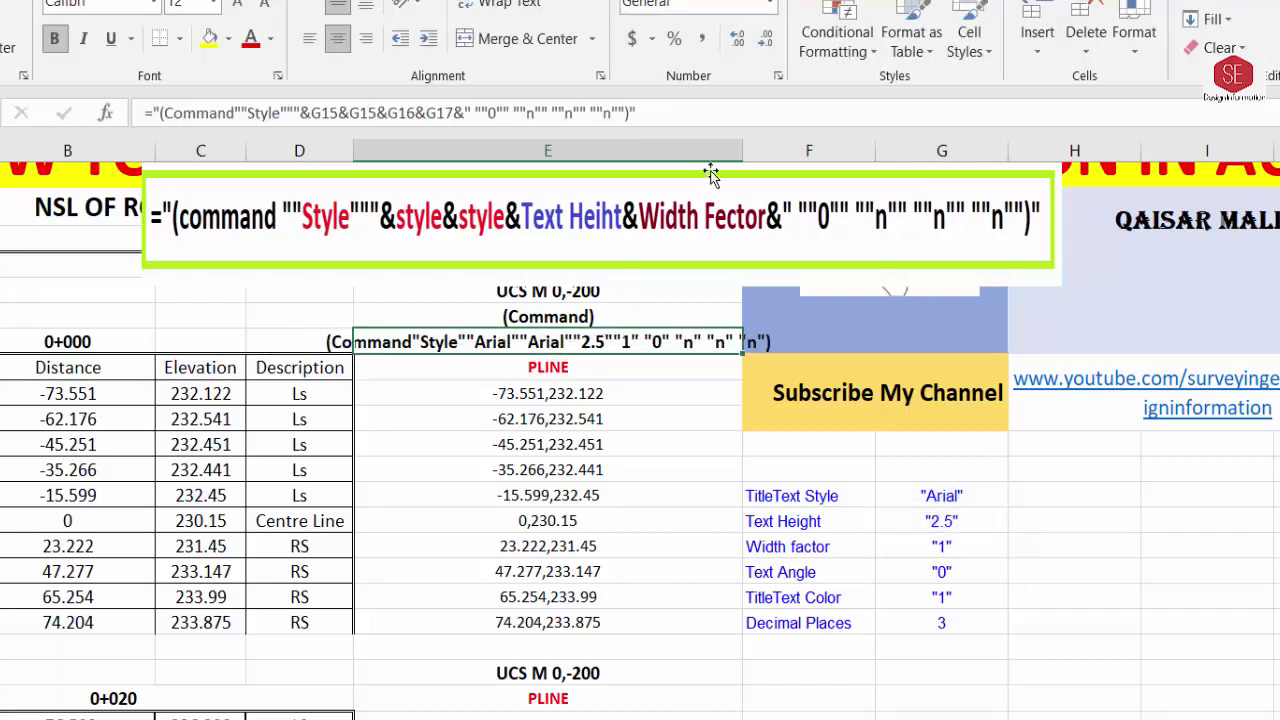
double_click(743, 148)
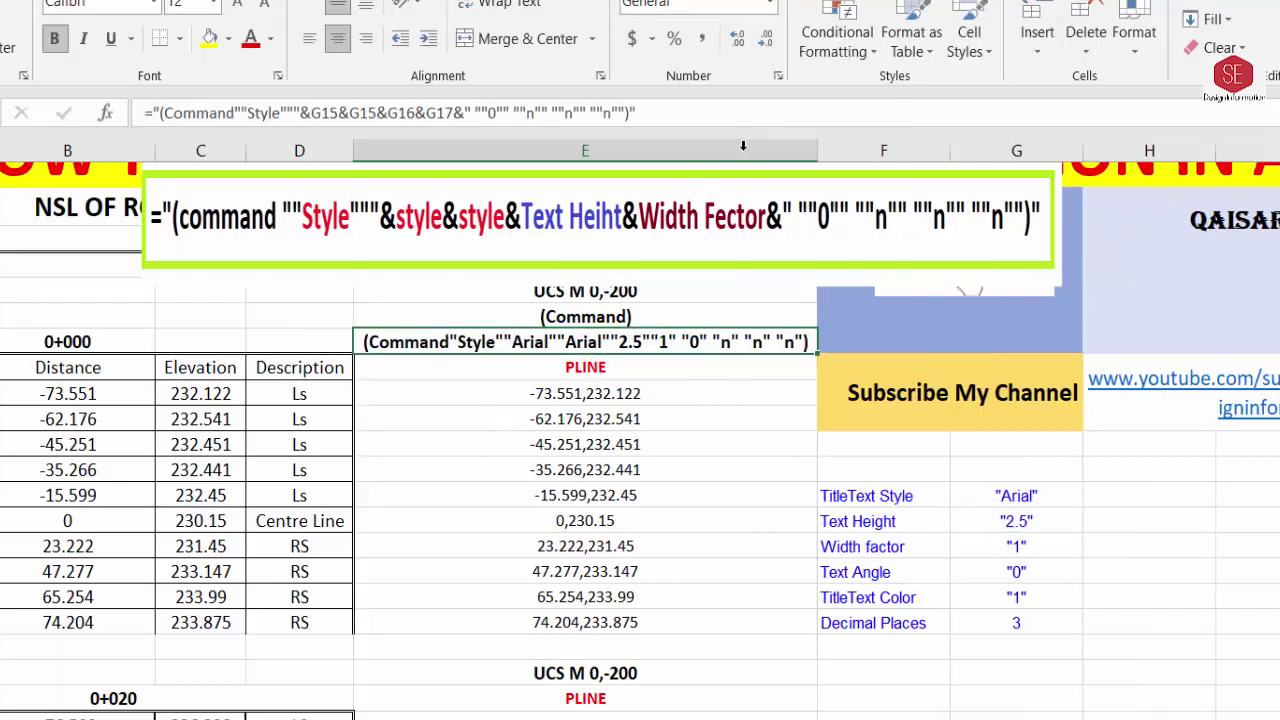
click(677, 455)
click(580, 350)
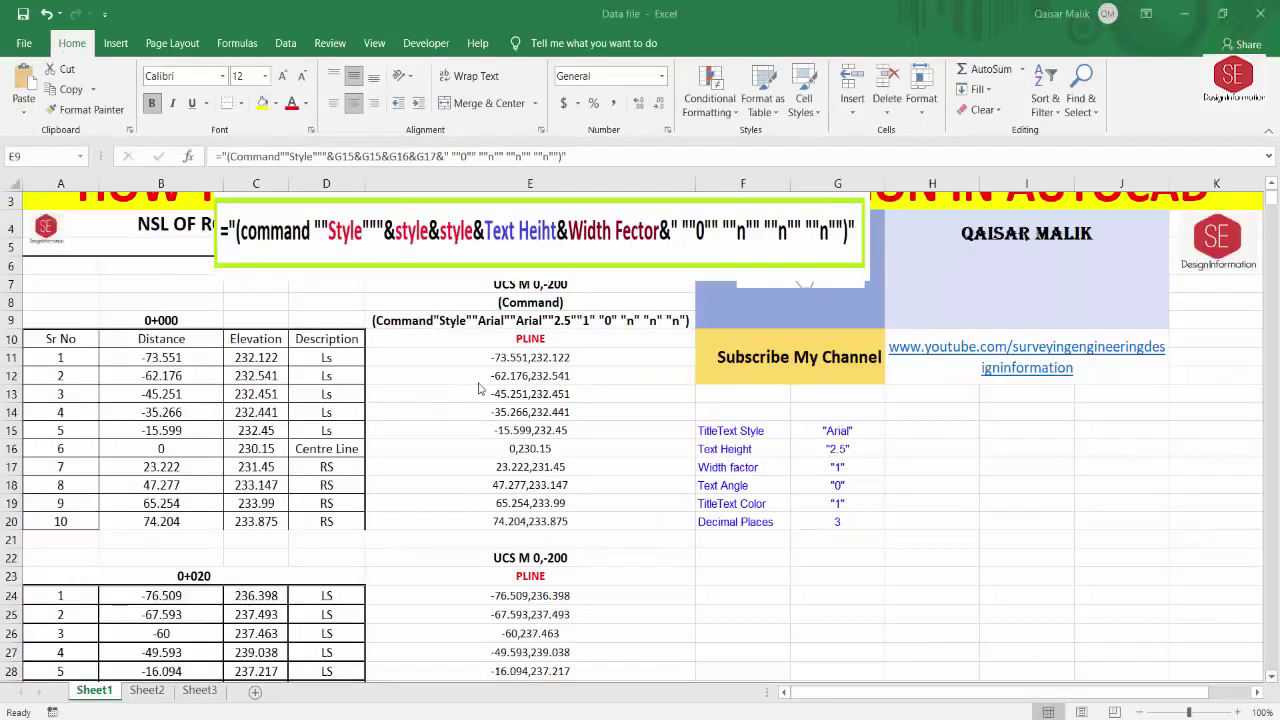
Insert seven blank rows at rows 21–27 below the 0+000 table
scroll(510, 349, down, 2)
key(Down)
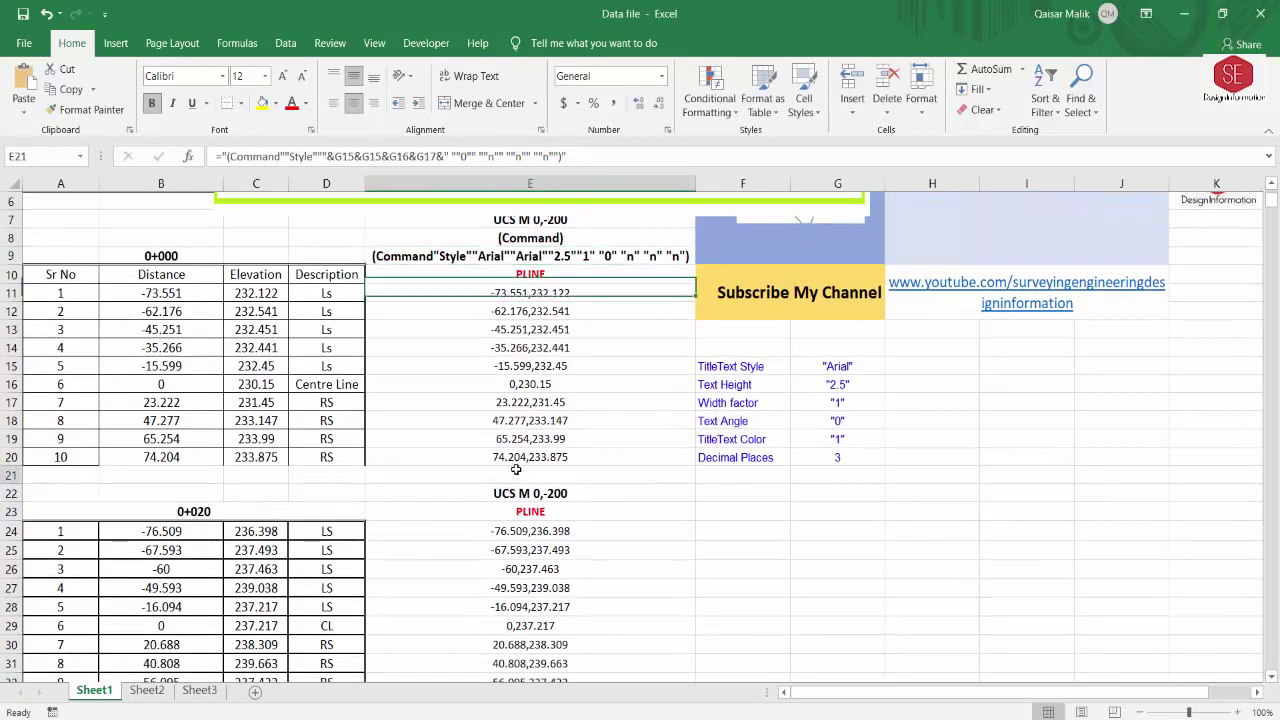
key(ctrl+Down)
key(Down)
drag(5, 475, 5, 588)
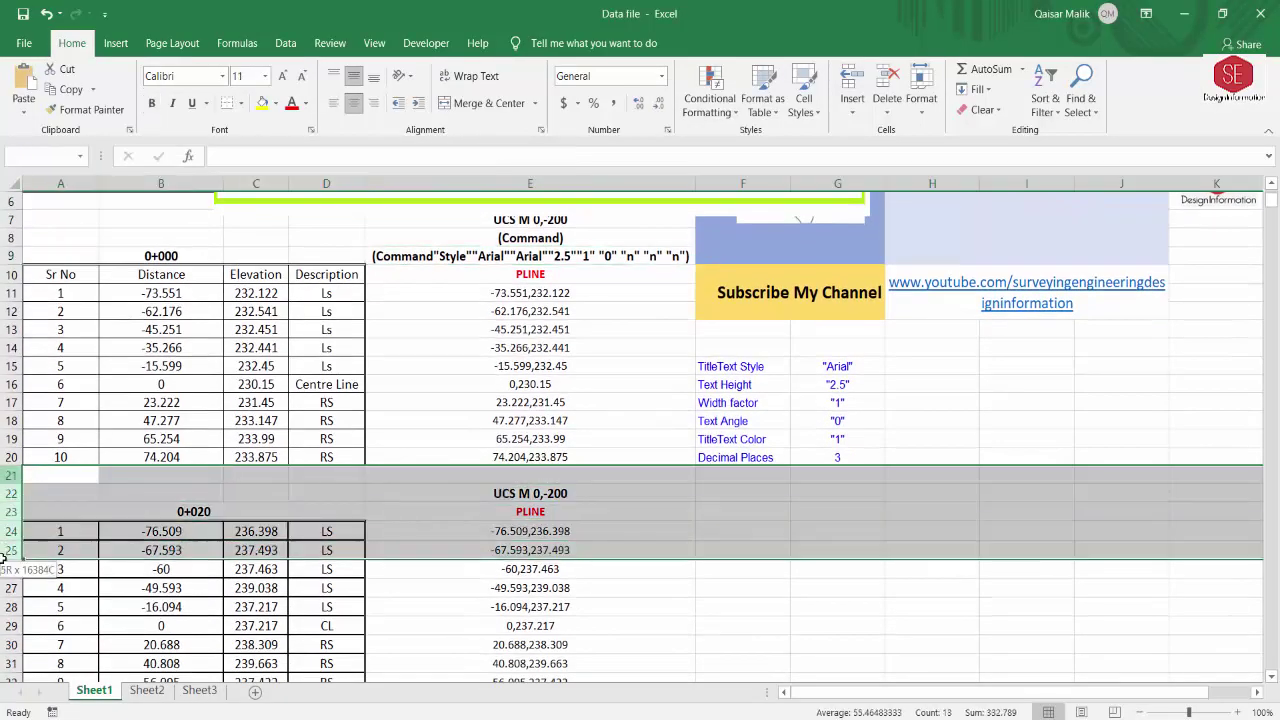
right_click(5, 493)
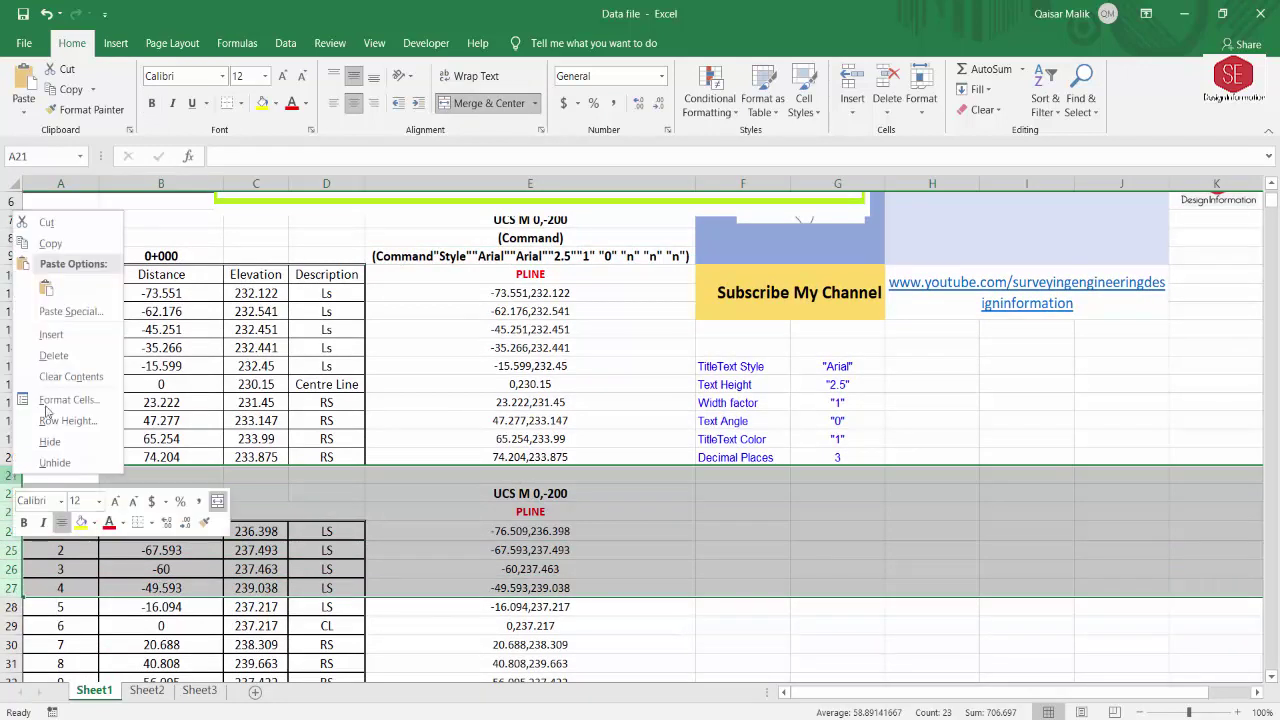
click(60, 343)
click(256, 548)
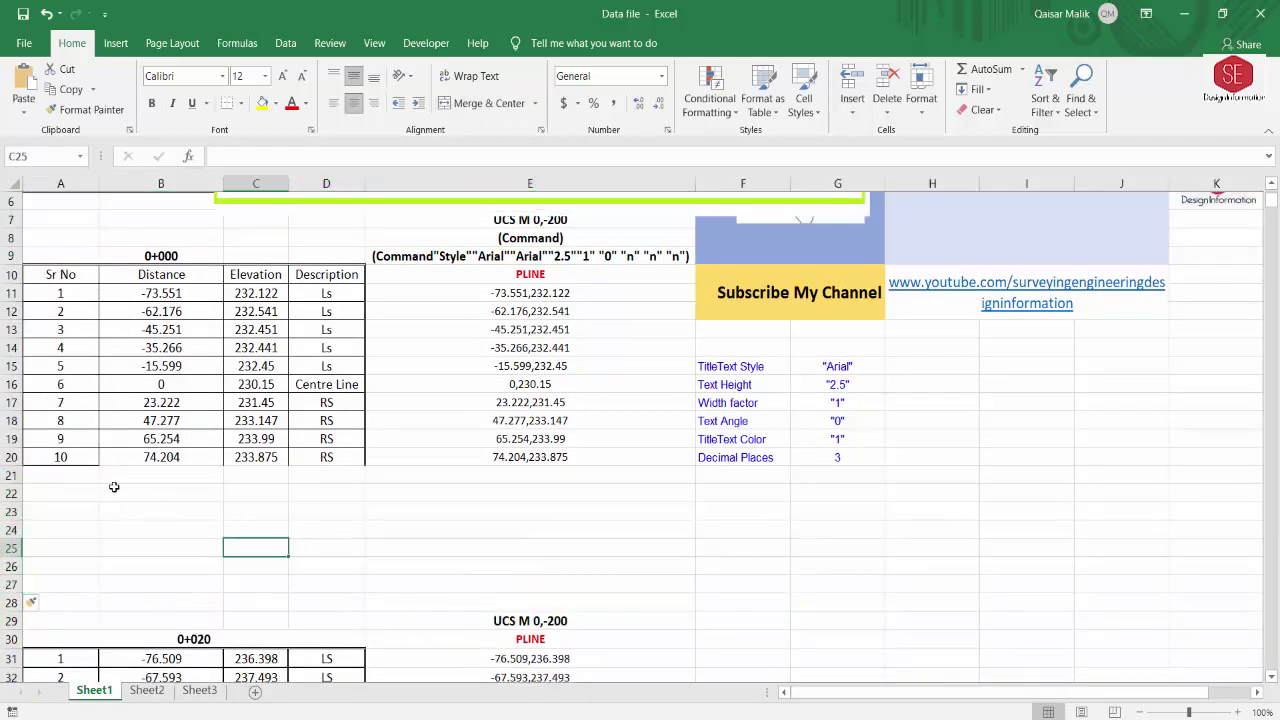
Copy (Command) from E8 into E21, enter NSL in E22, and switch to AutoCAD
click(524, 474)
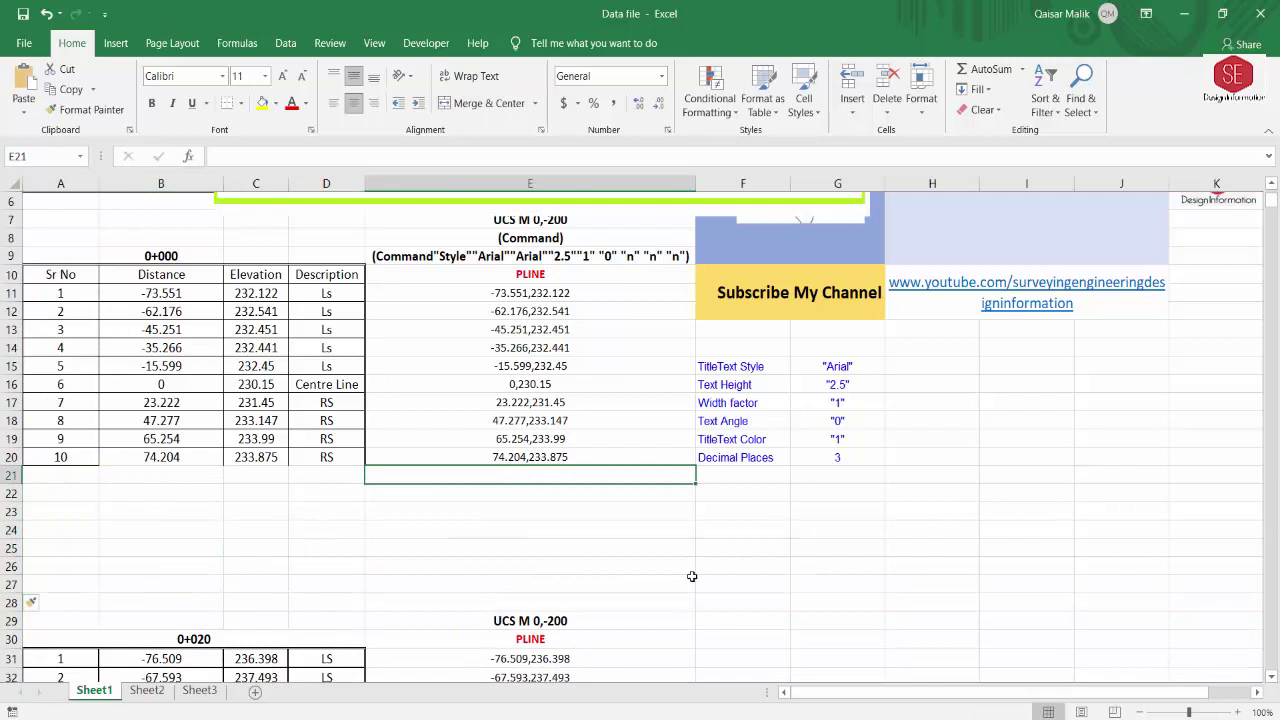
click(540, 236)
right_click(540, 236)
click(562, 264)
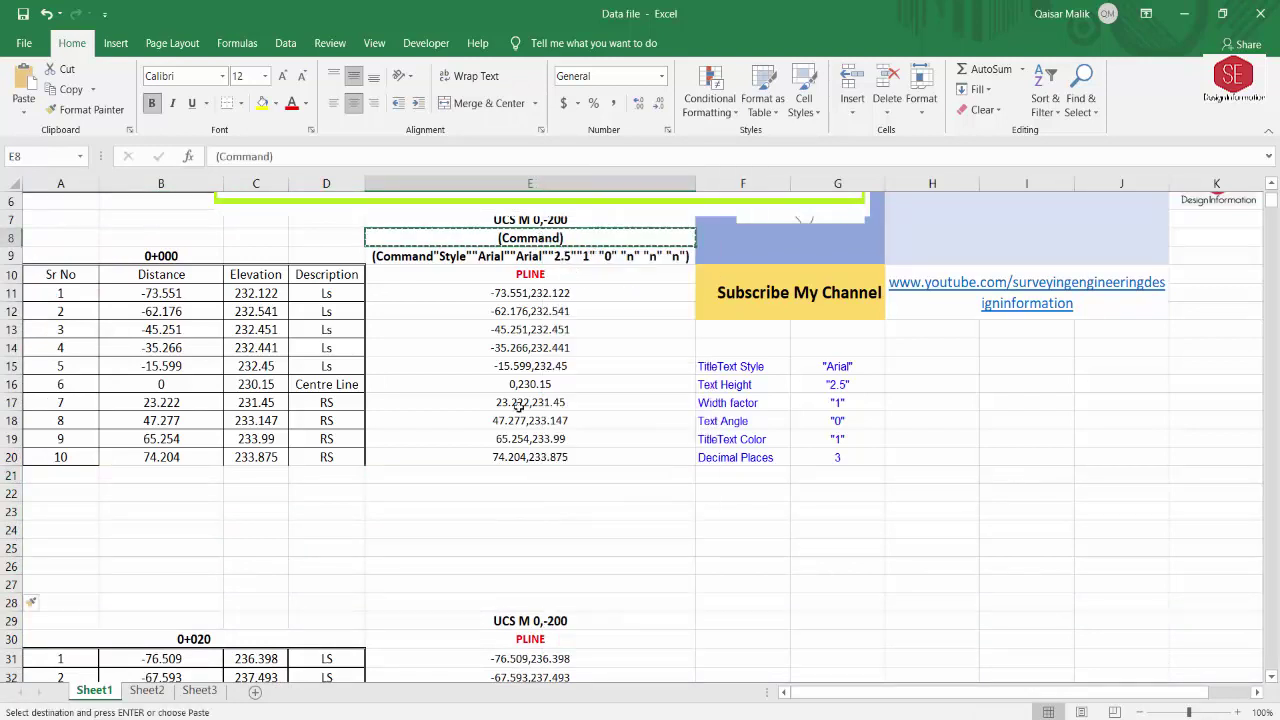
click(490, 476)
right_click(490, 476)
click(528, 150)
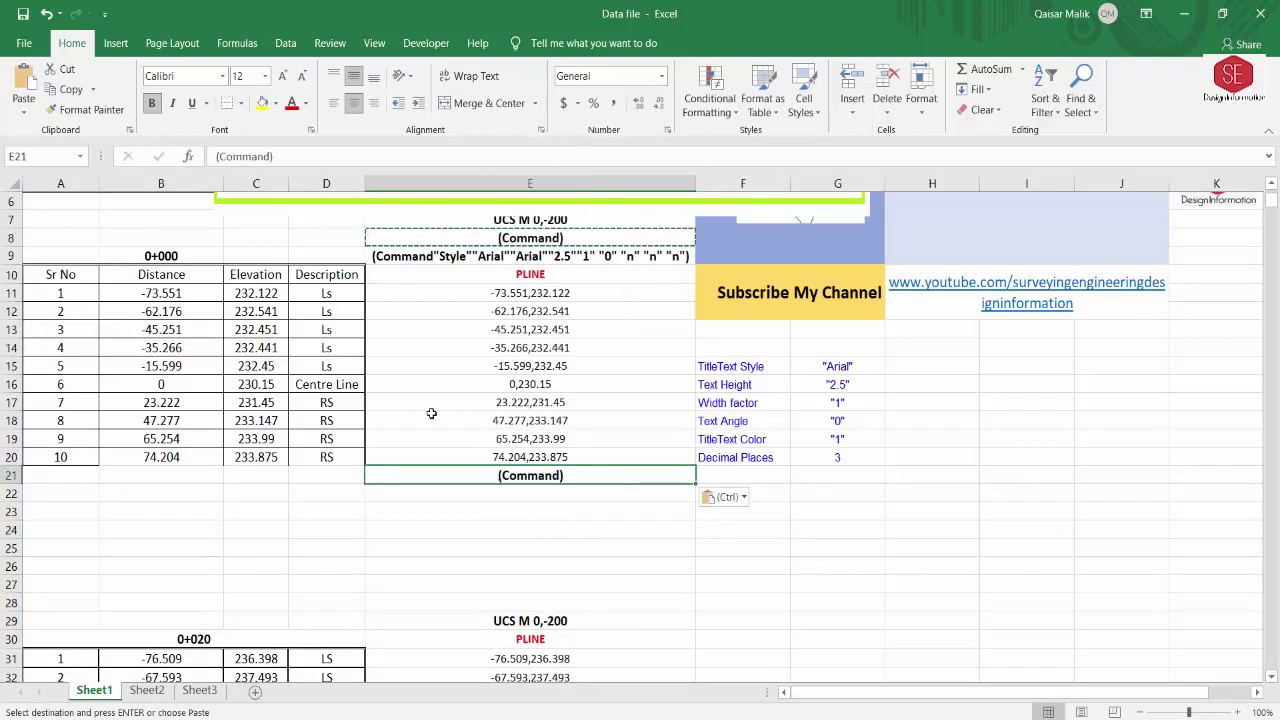
click(509, 494)
text(N)
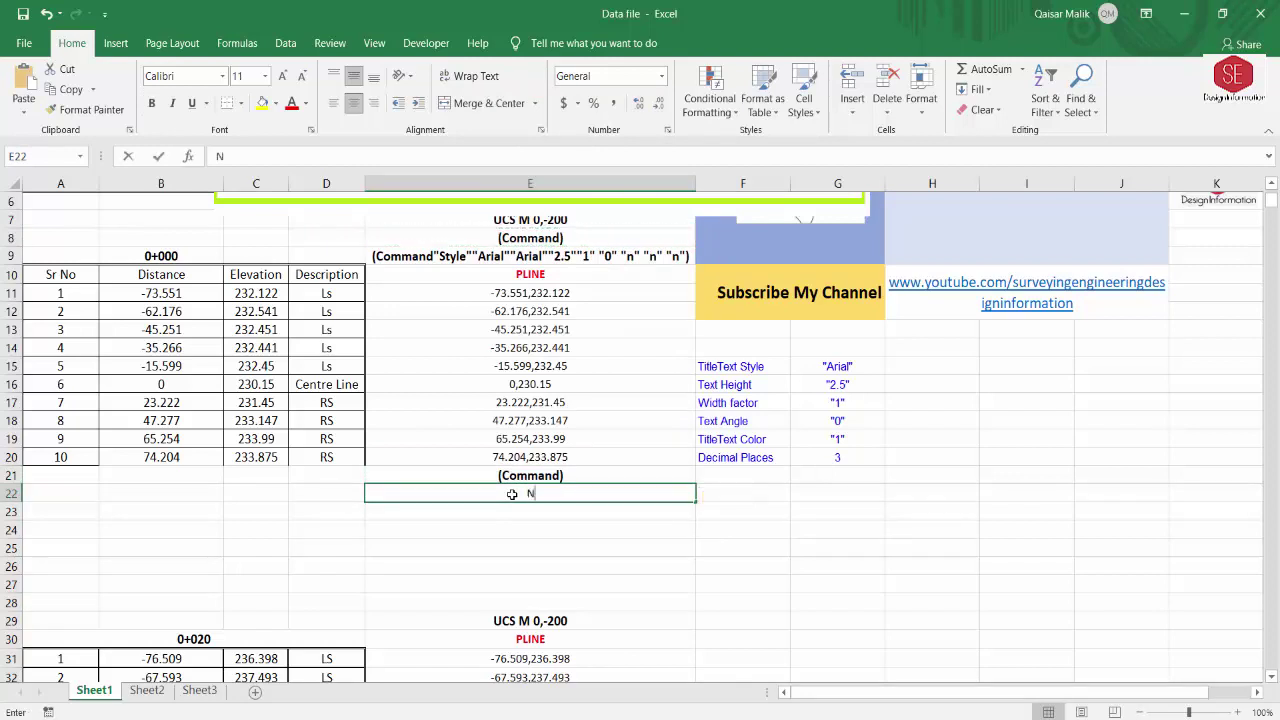
text(S)
key(Return)
key(Return)
key(Return)
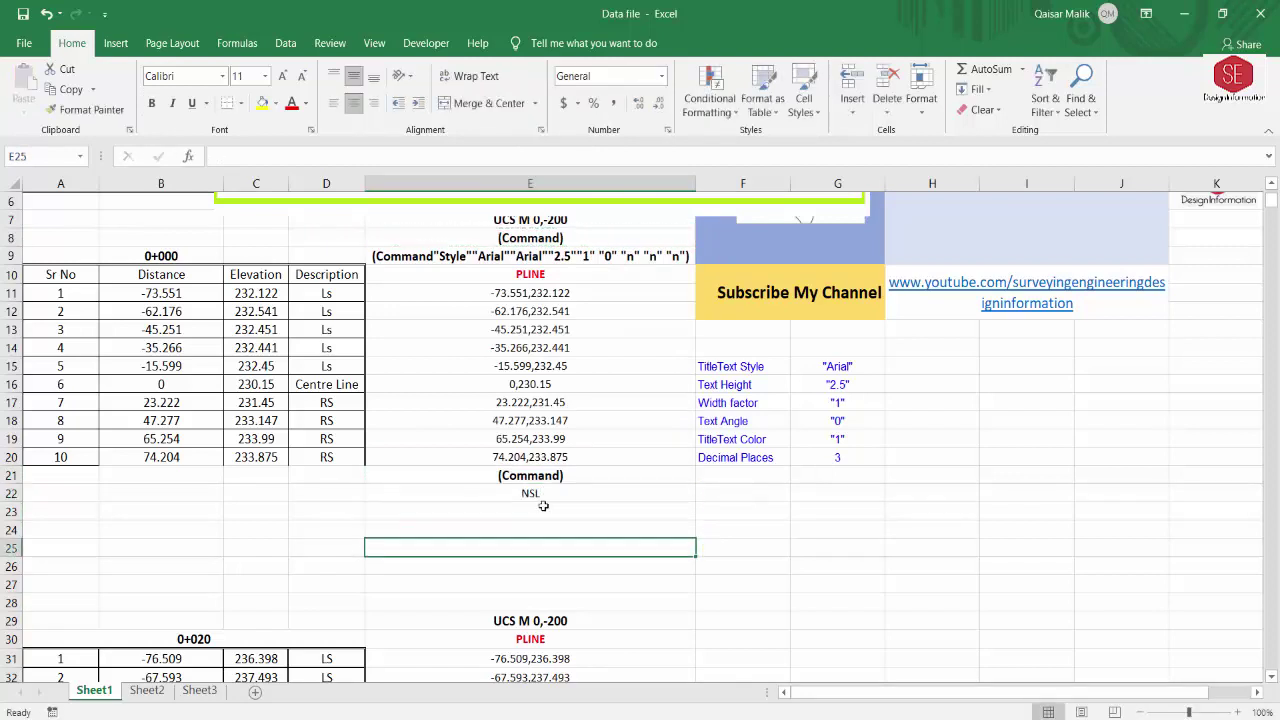
key(alt+Tab)
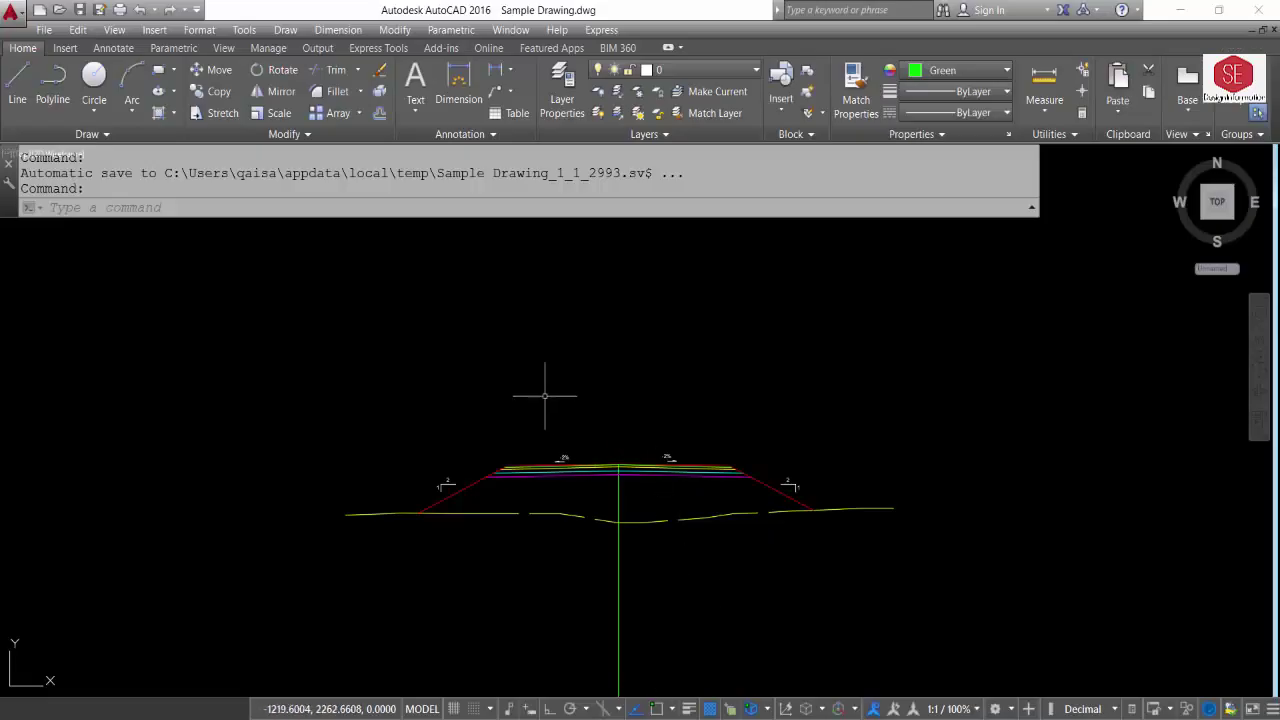
Use AP to confirm NSL.lsp is in the Startup Suite, then return to Excel
text(ap)
key(Return)
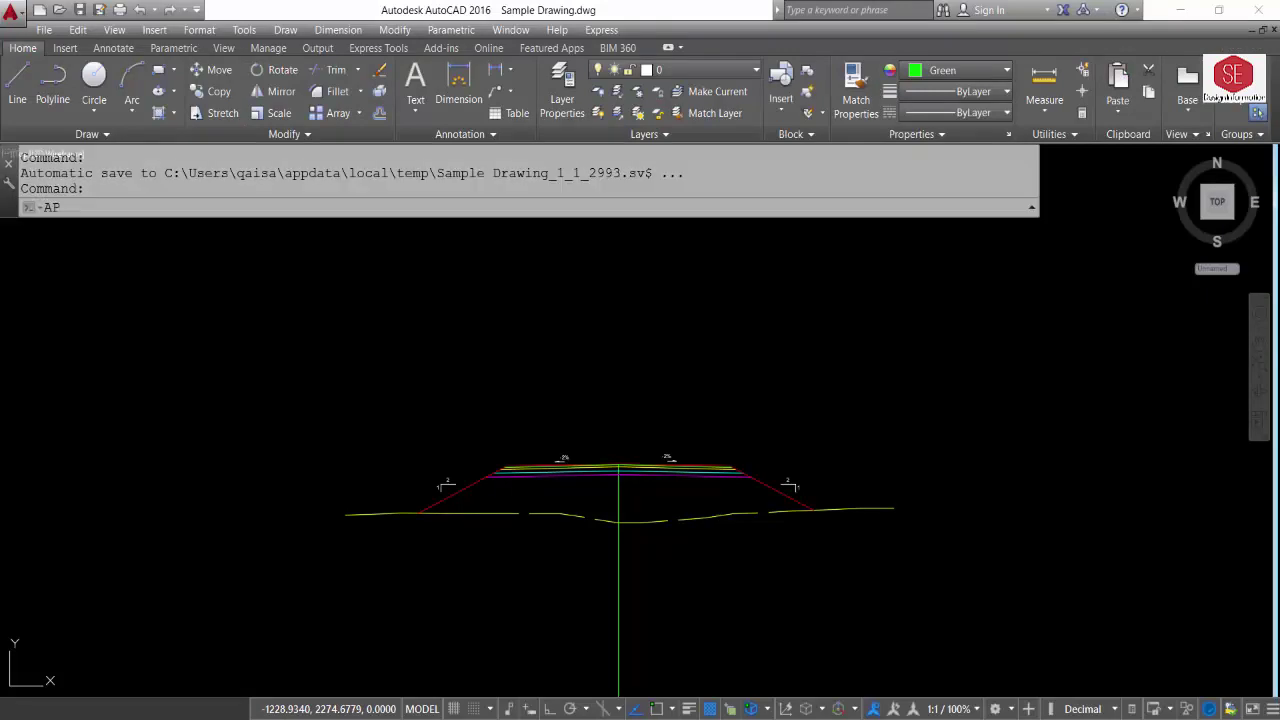
click(742, 525)
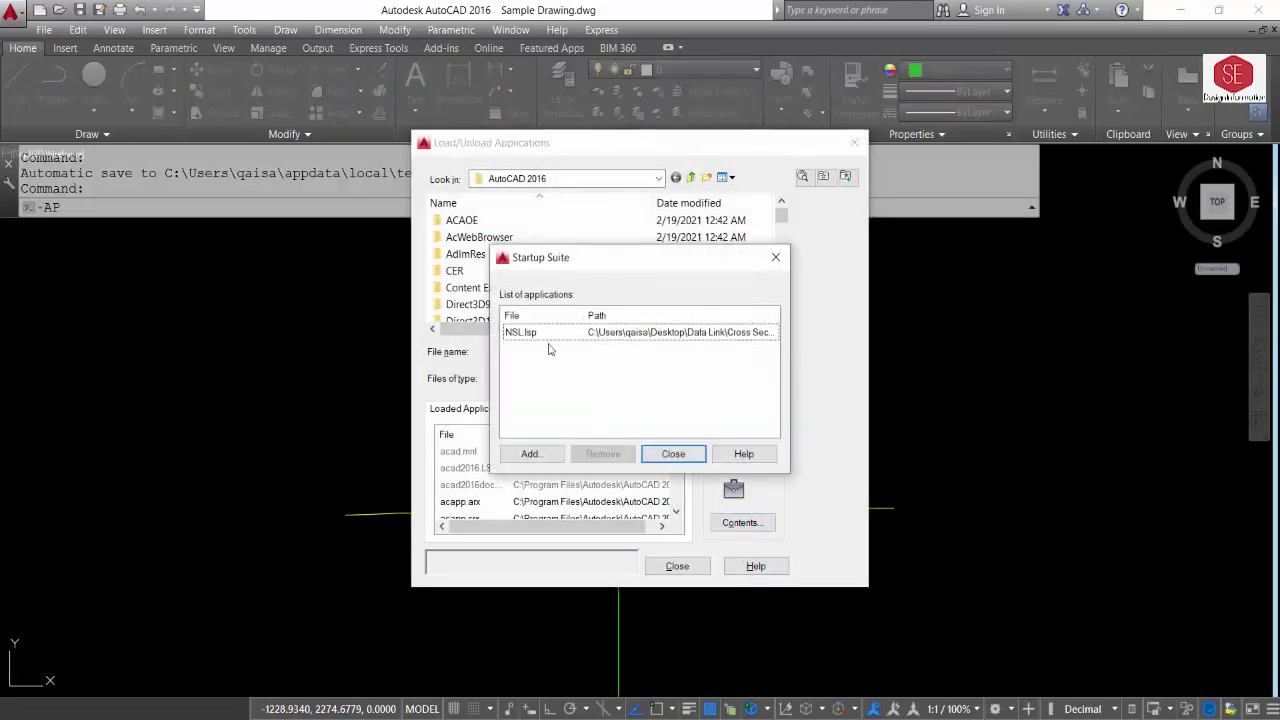
click(520, 334)
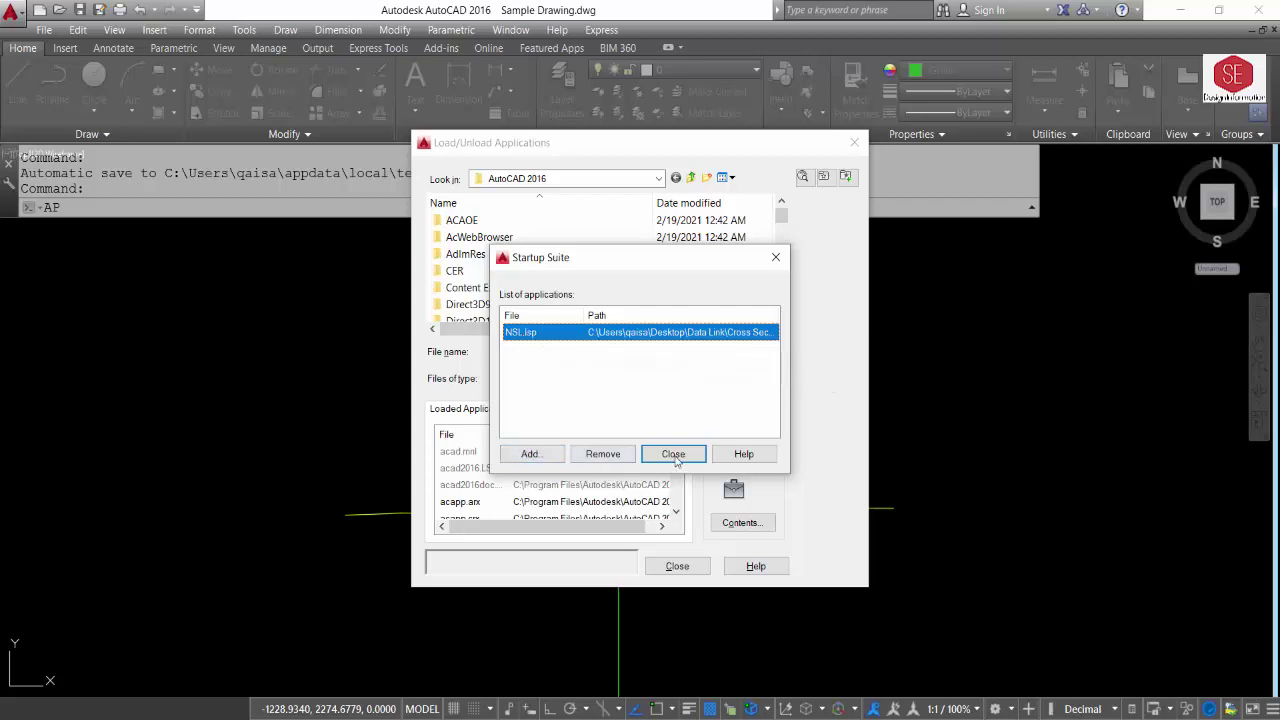
click(515, 334)
click(673, 455)
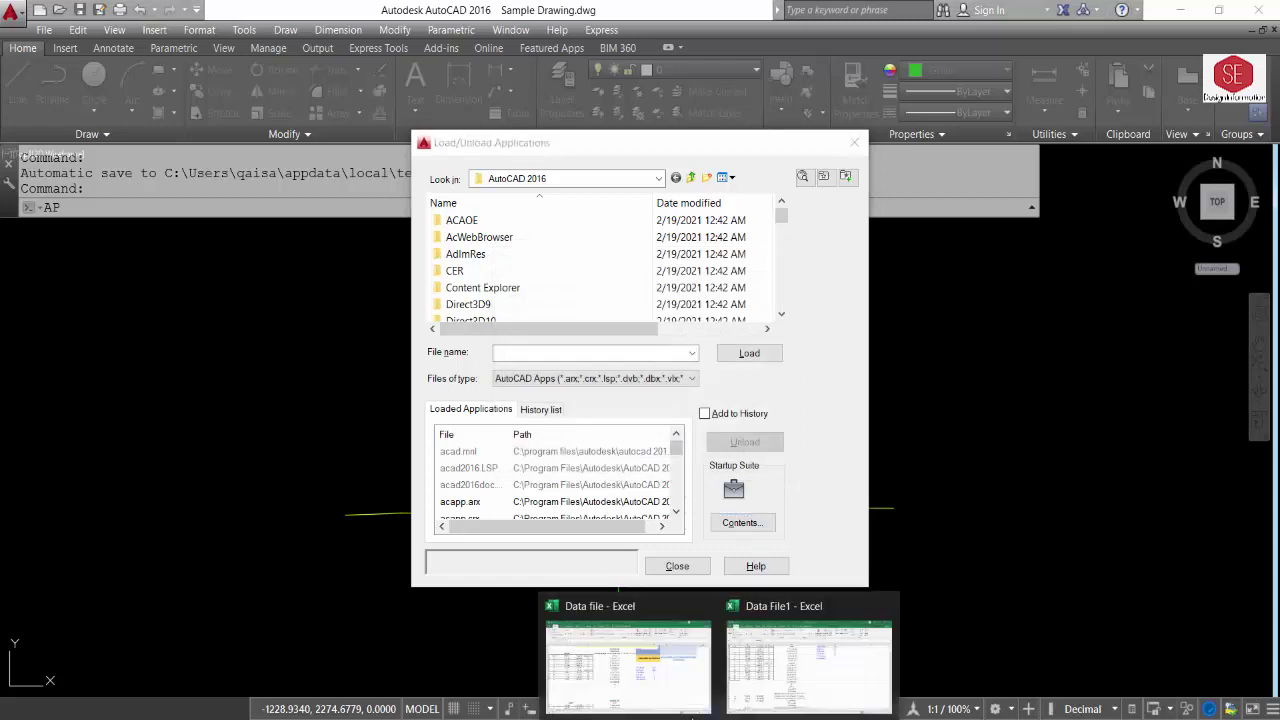
click(643, 662)
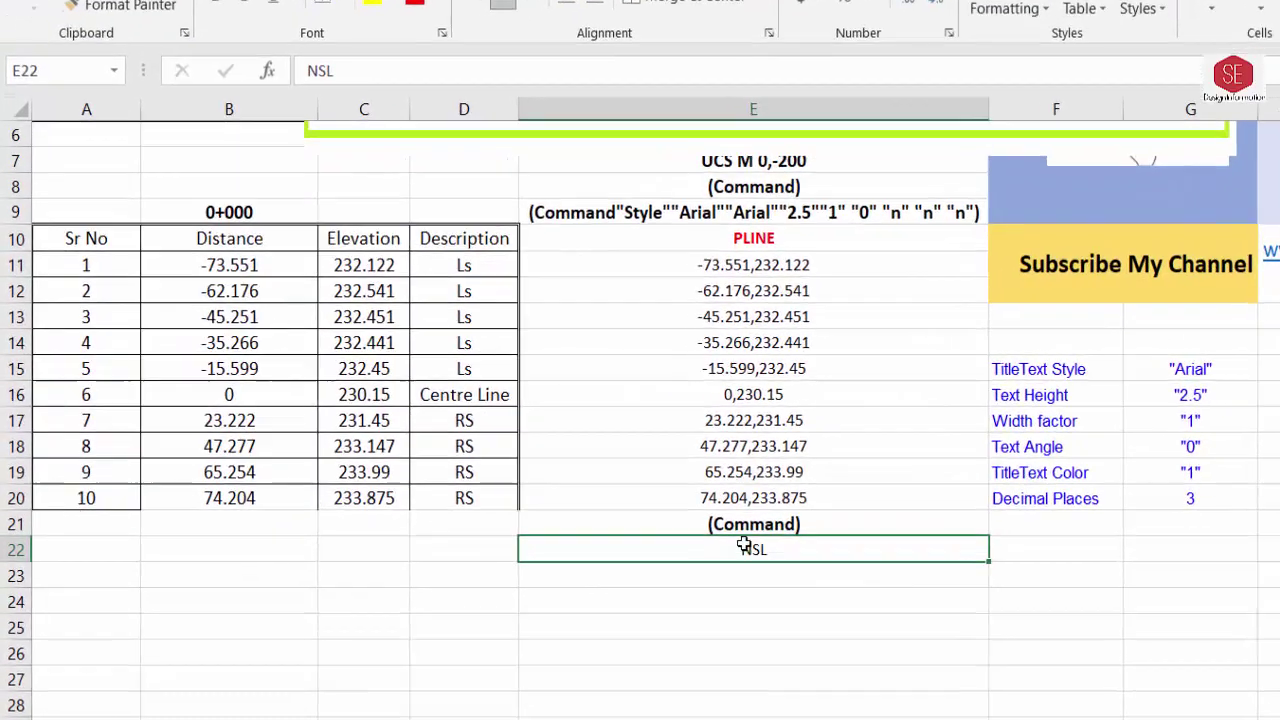
Set E23 to =E16, showing the centre-line point 0,230.15 under NSL
click(530, 476)
click(530, 494)
key(Down)
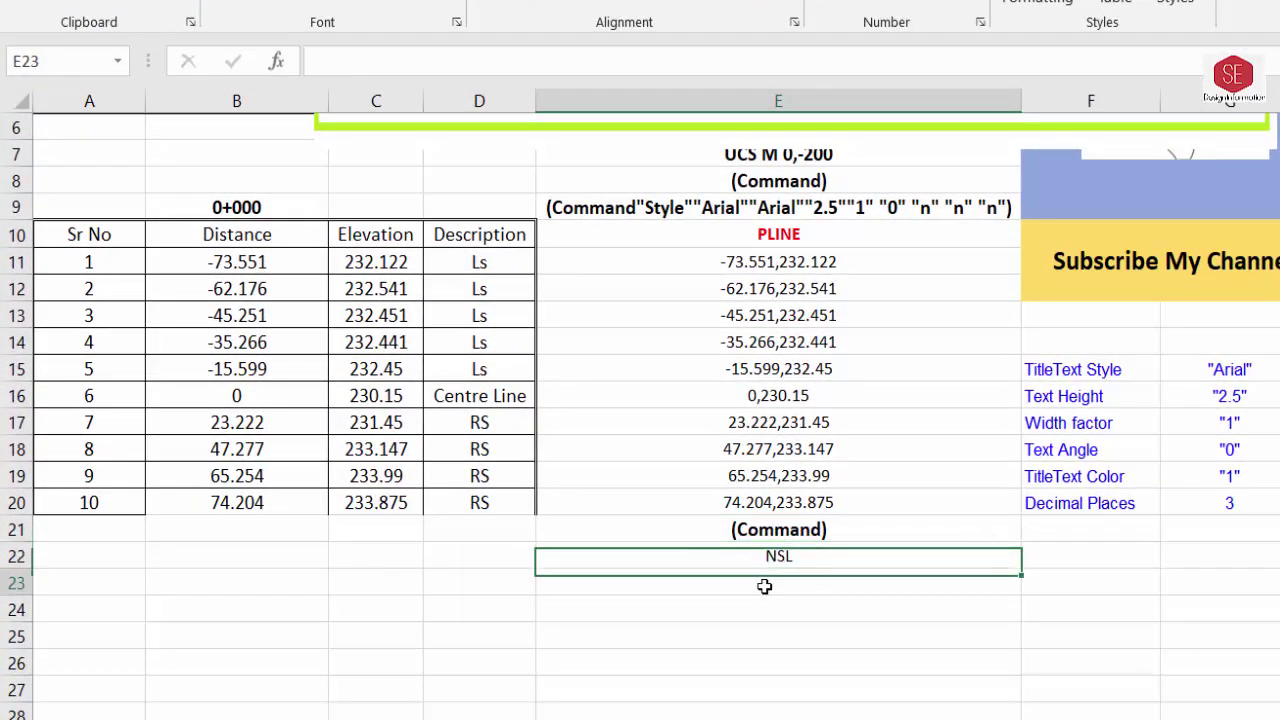
text(=)
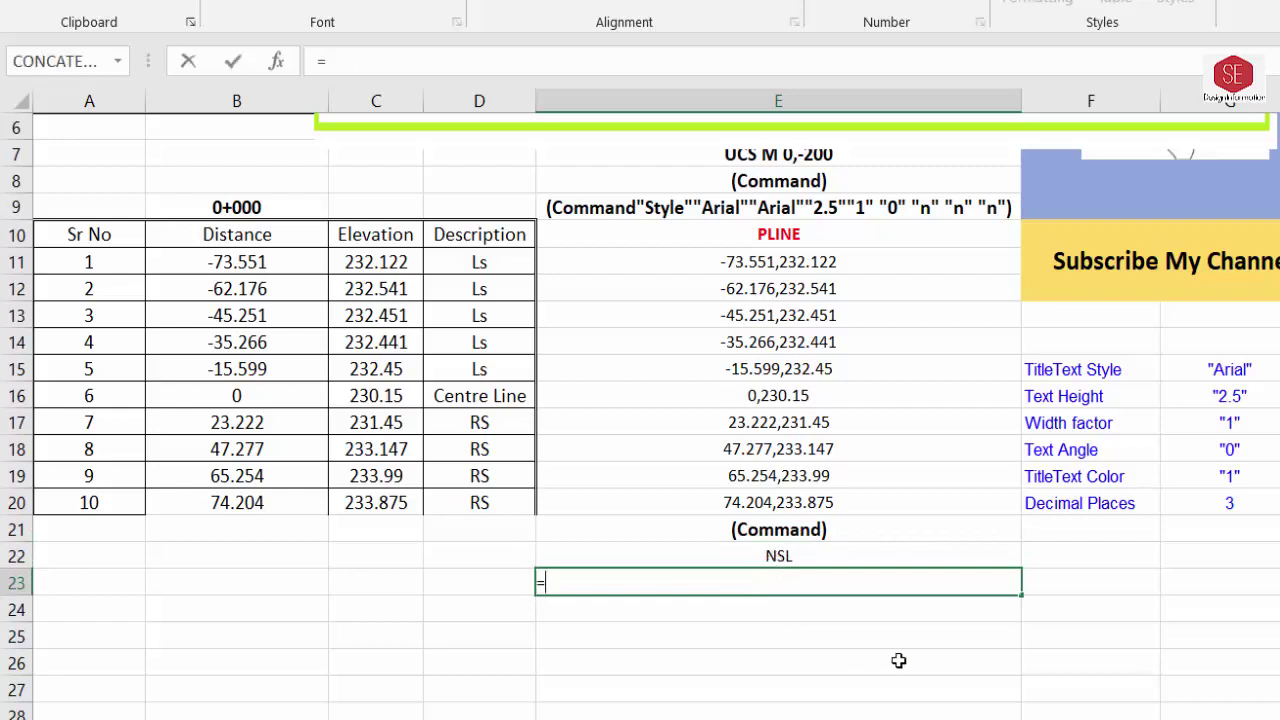
click(762, 395)
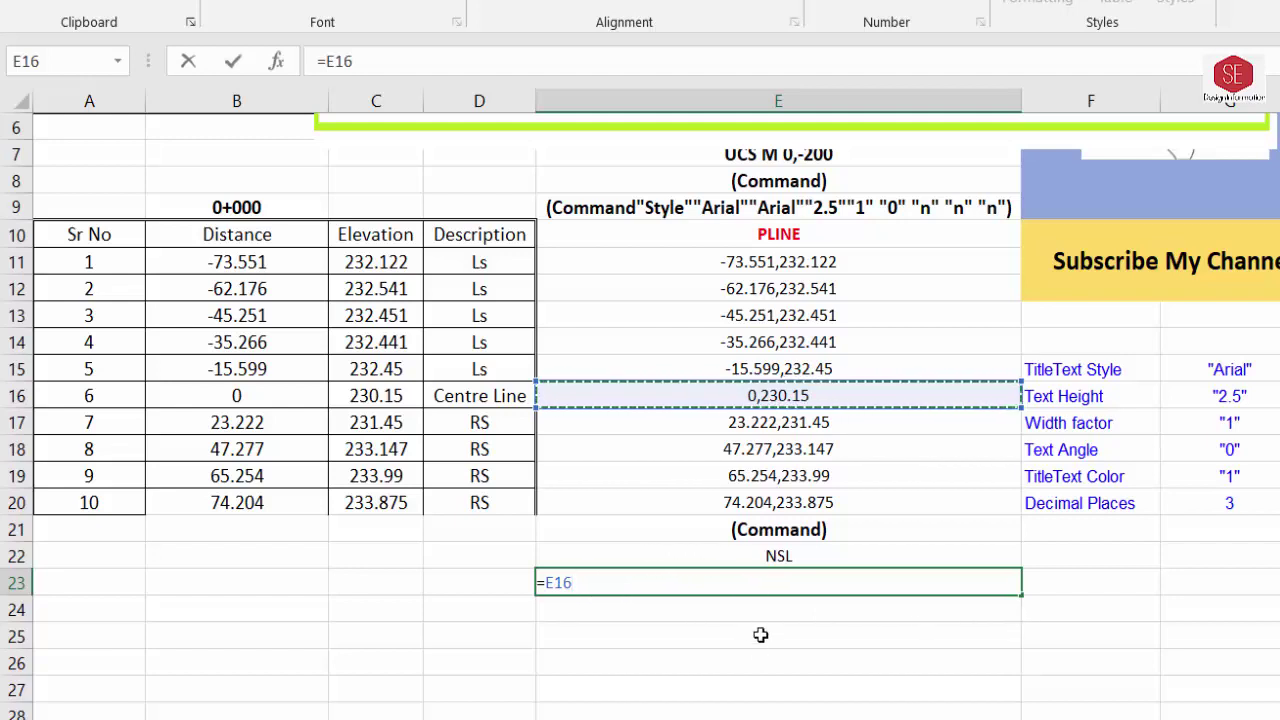
key(Return)
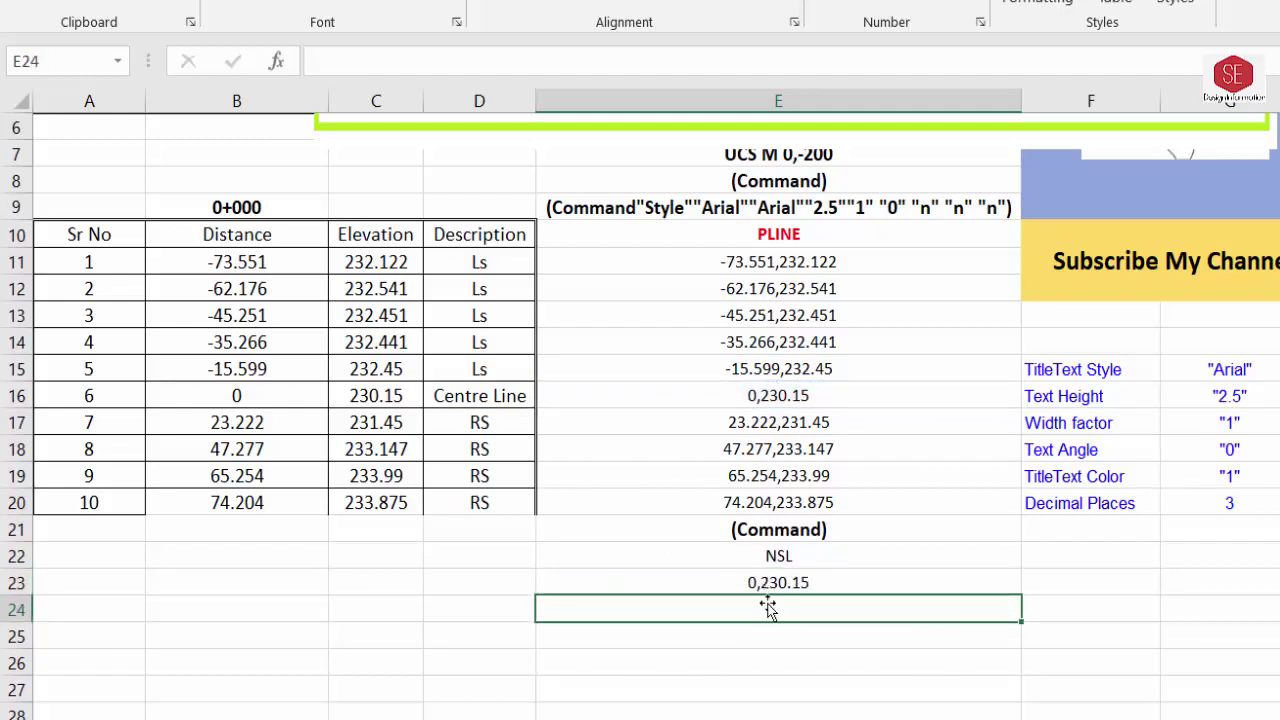
Begin the E24 formula =B11-10 and close AutoCAD's Load/Unload Applications dialog
text(=)
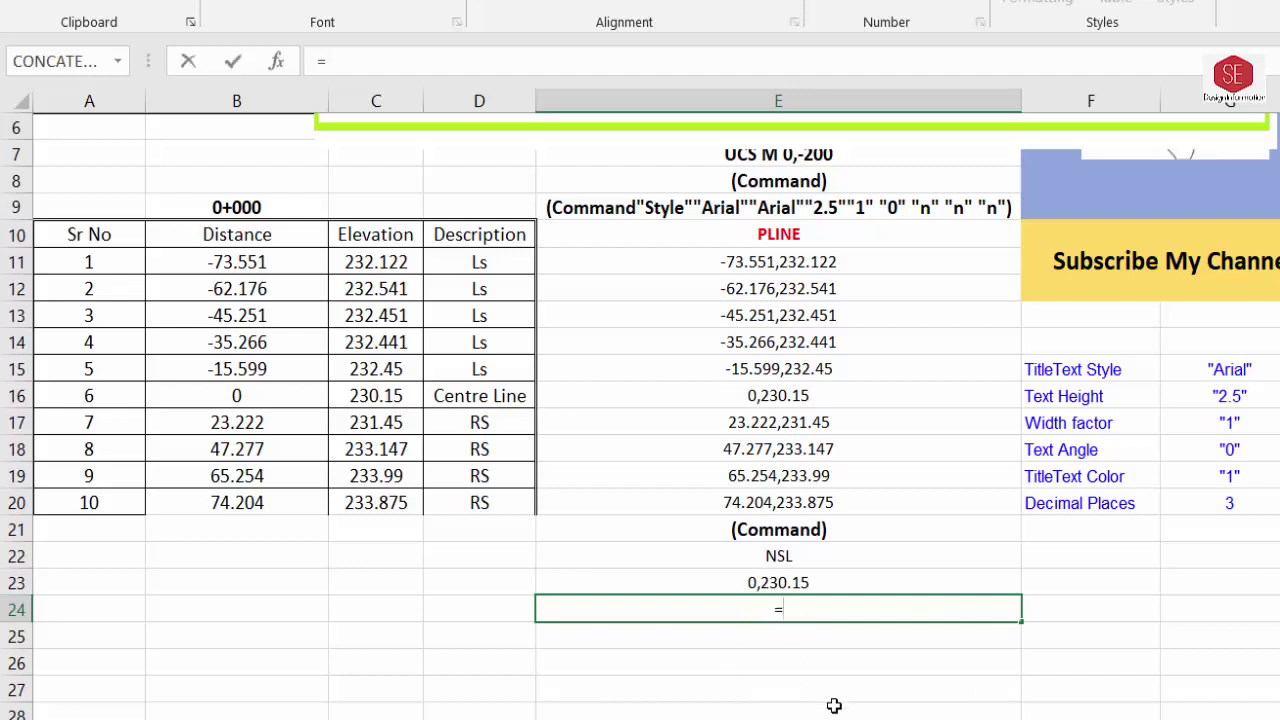
click(240, 262)
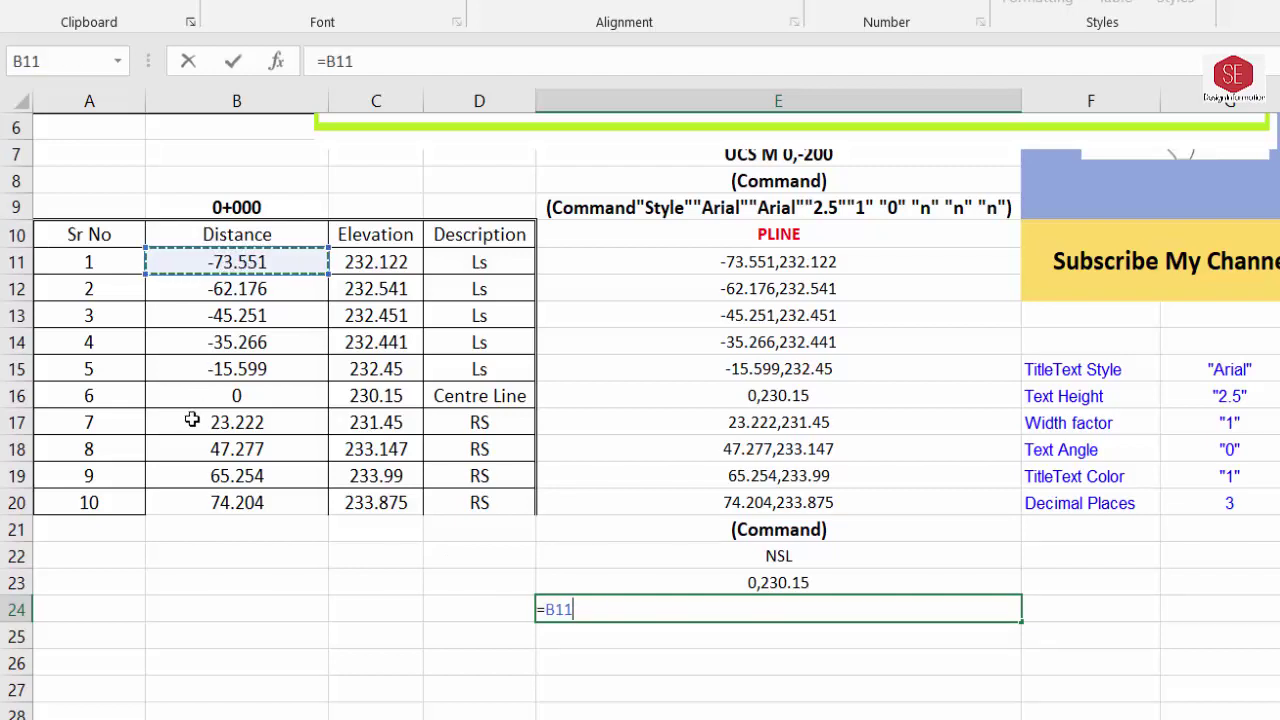
text(-10)
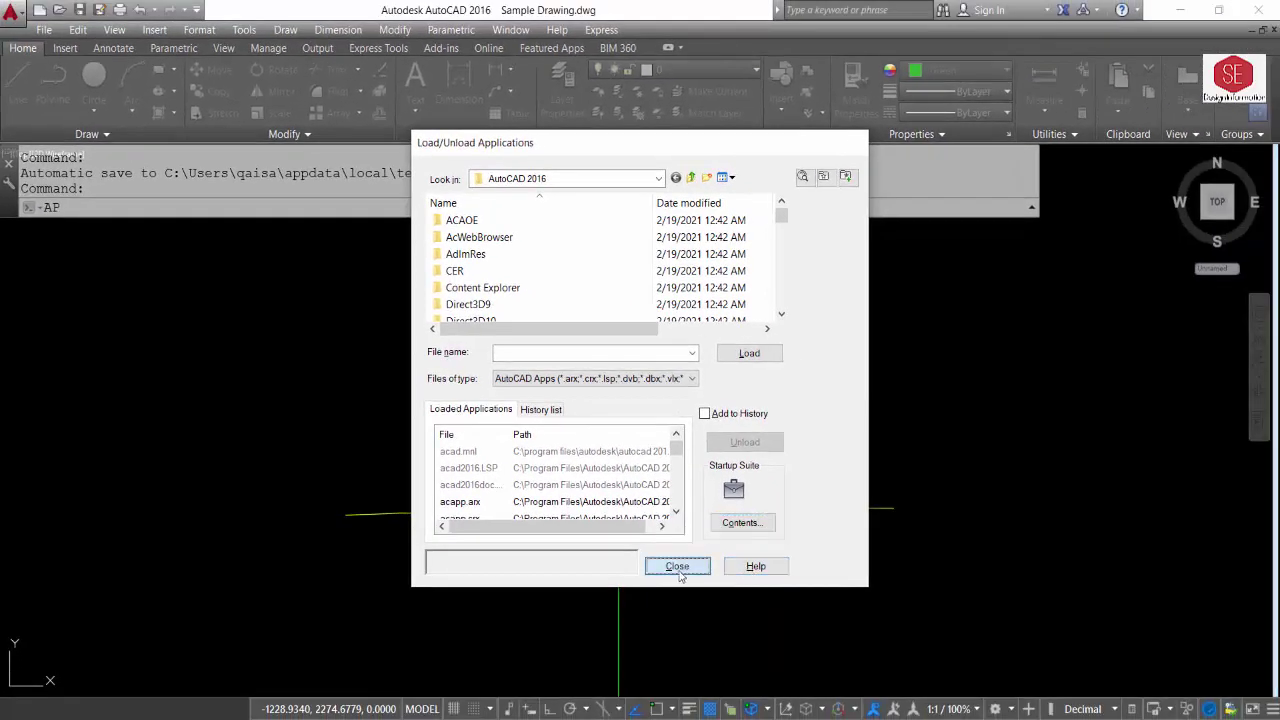
click(678, 563)
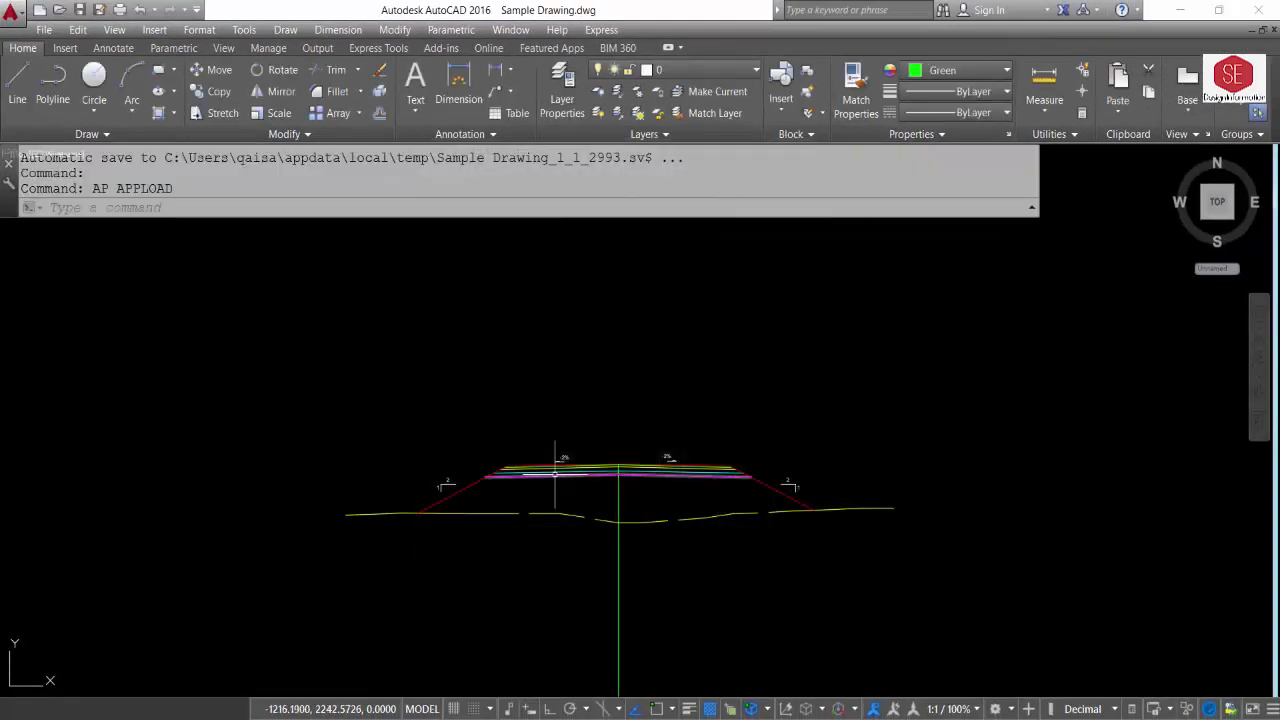
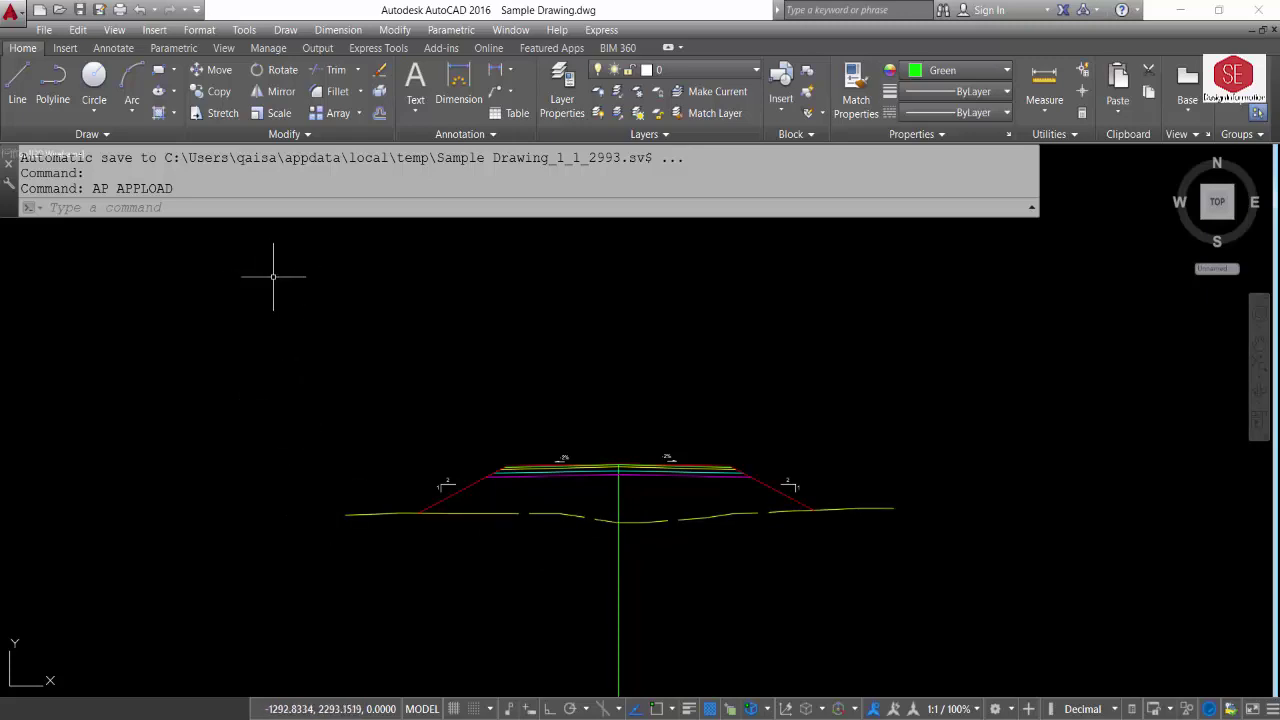
Extend the E24 formula to =B11-10&","&C16+ so it pairs the offset with the C16 elevation
click(620, 650)
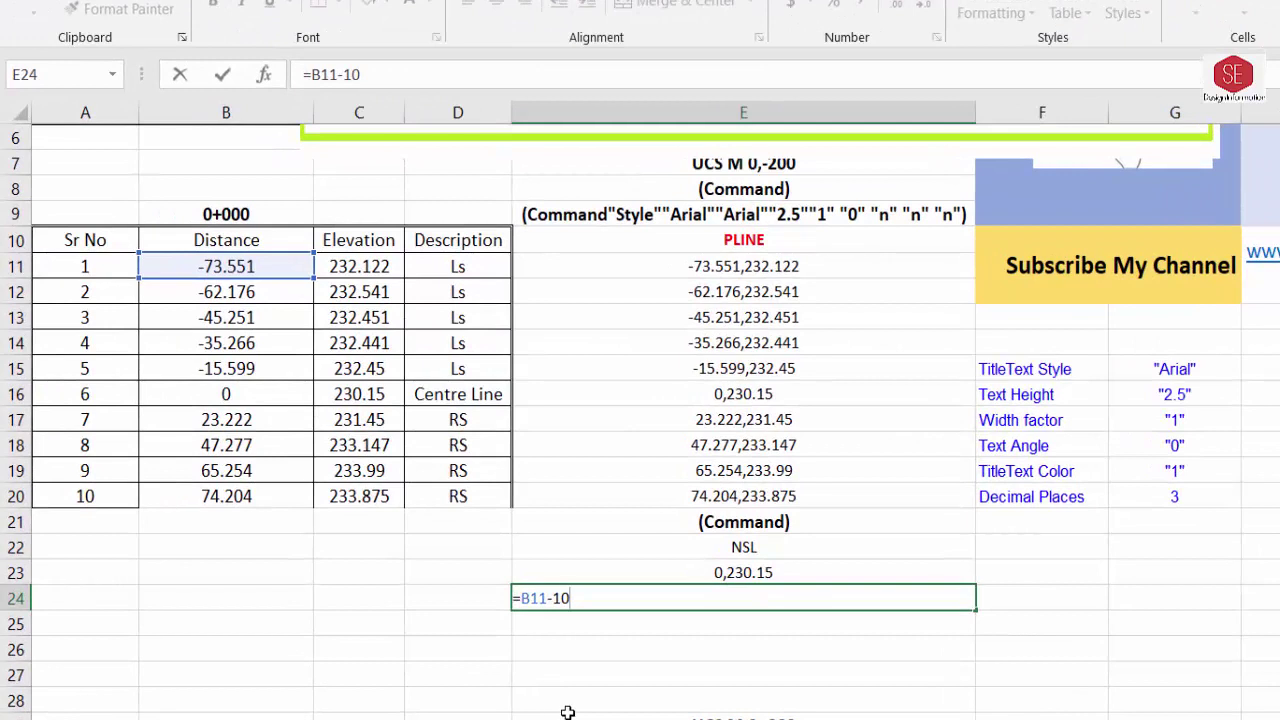
key(F2)
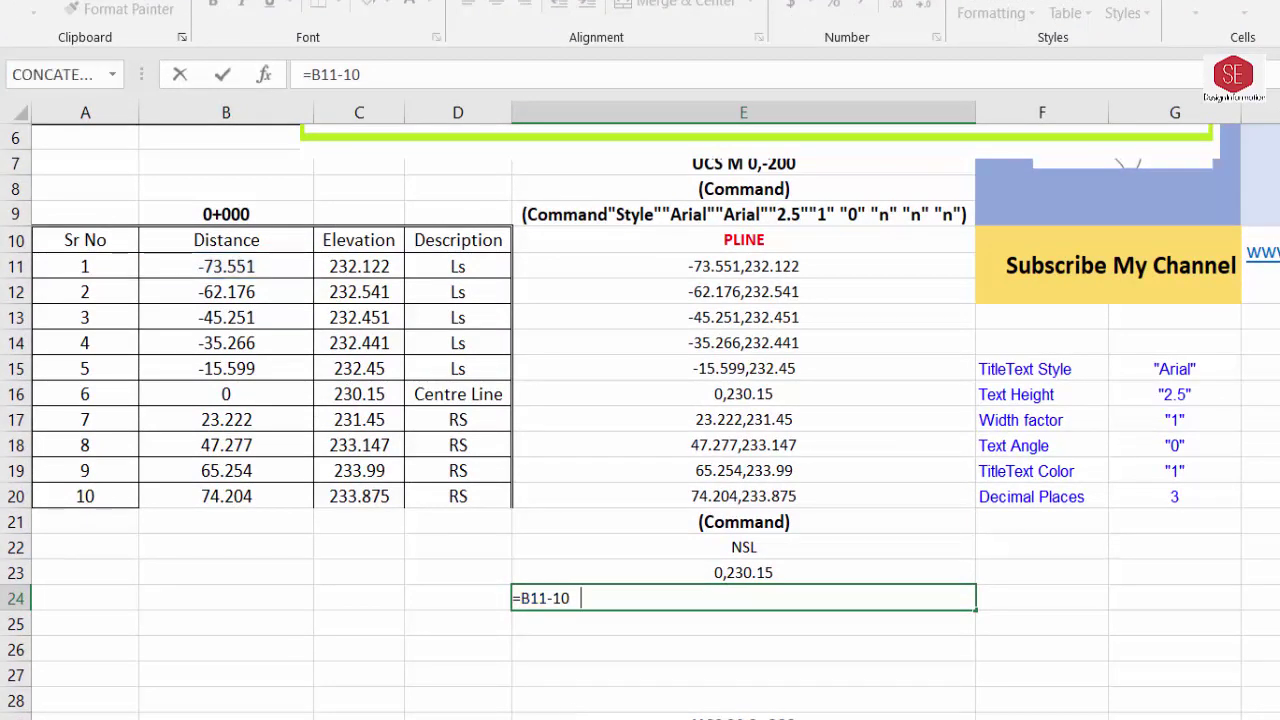
text(&","&)
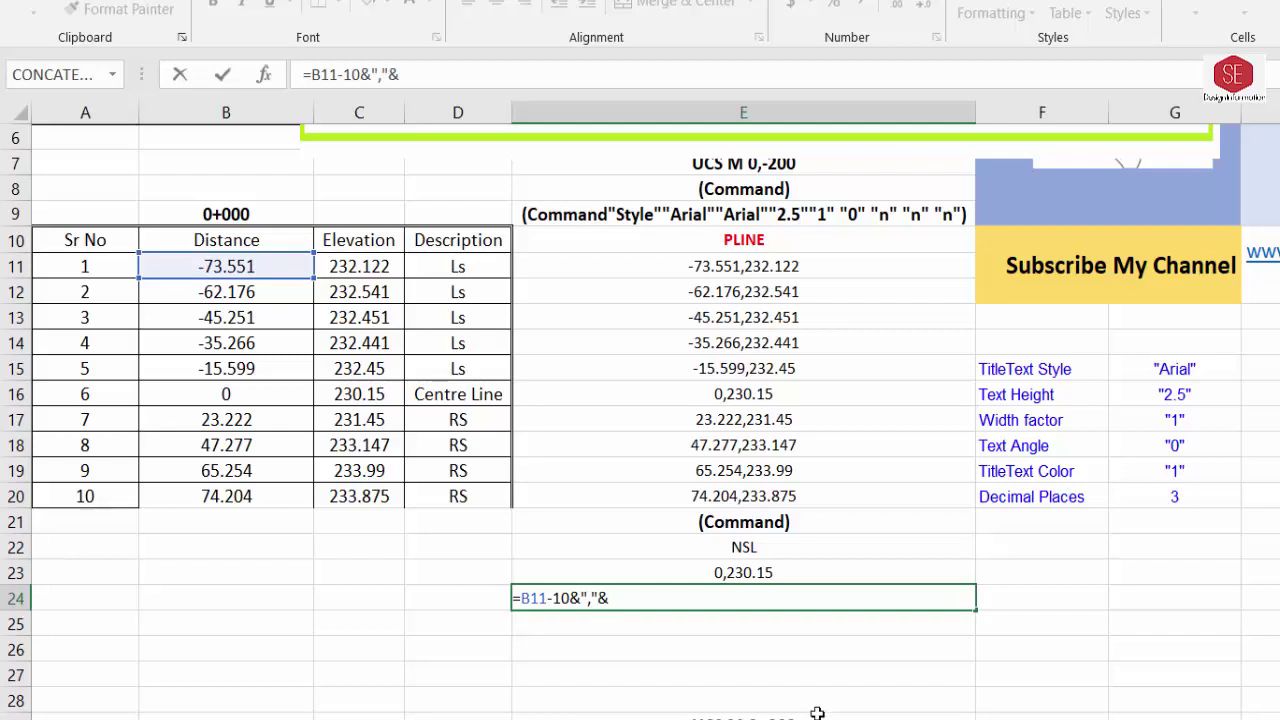
click(357, 395)
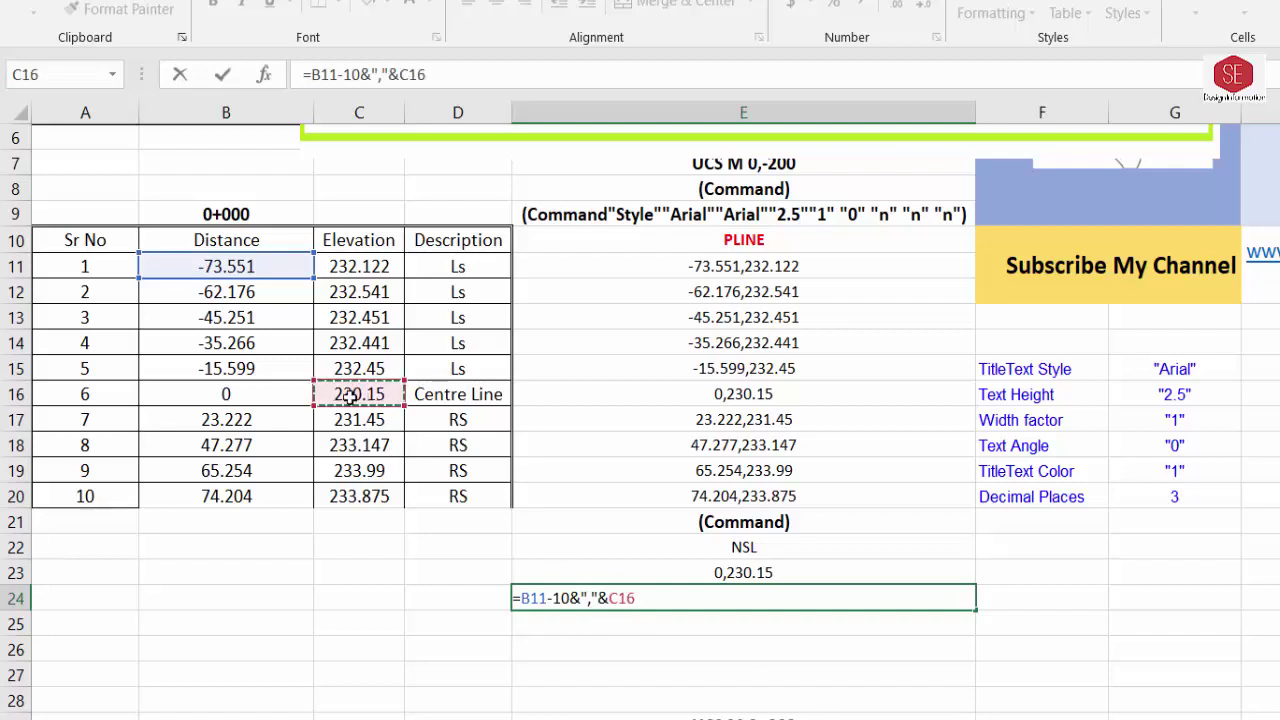
text(+)
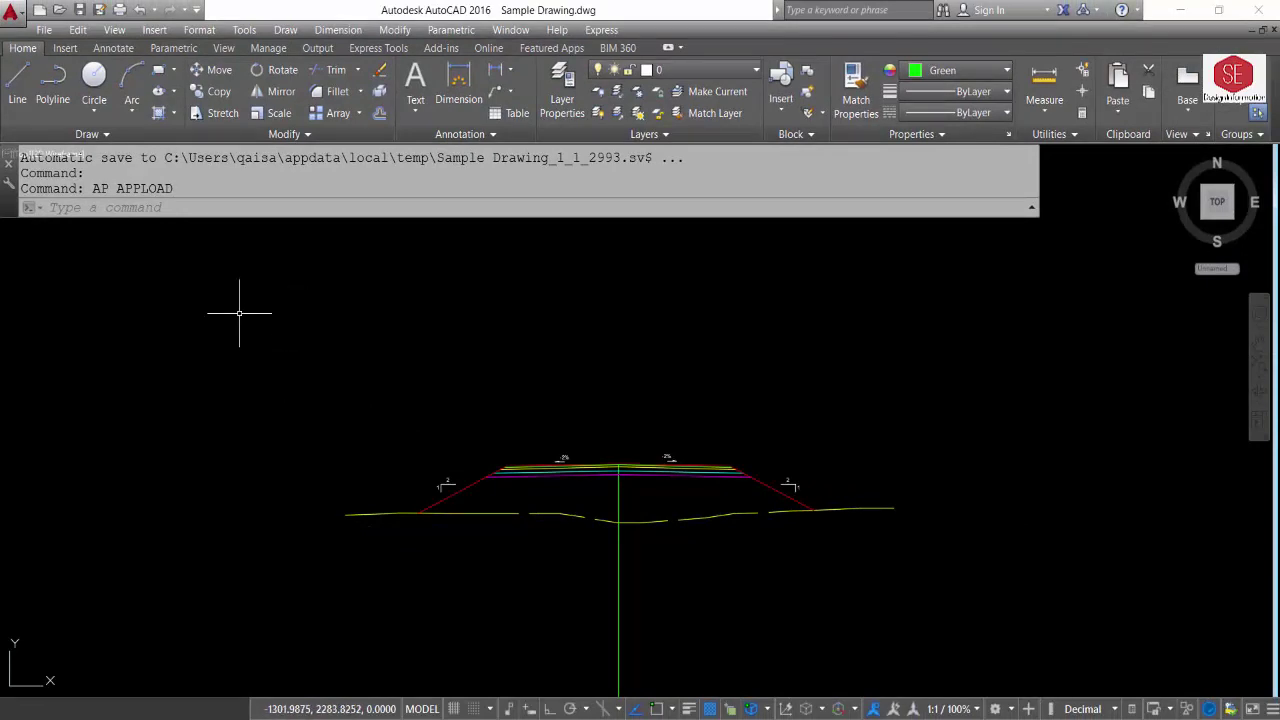
Run NSL on the ground-line polyline and place its level table left of the section
text(N)
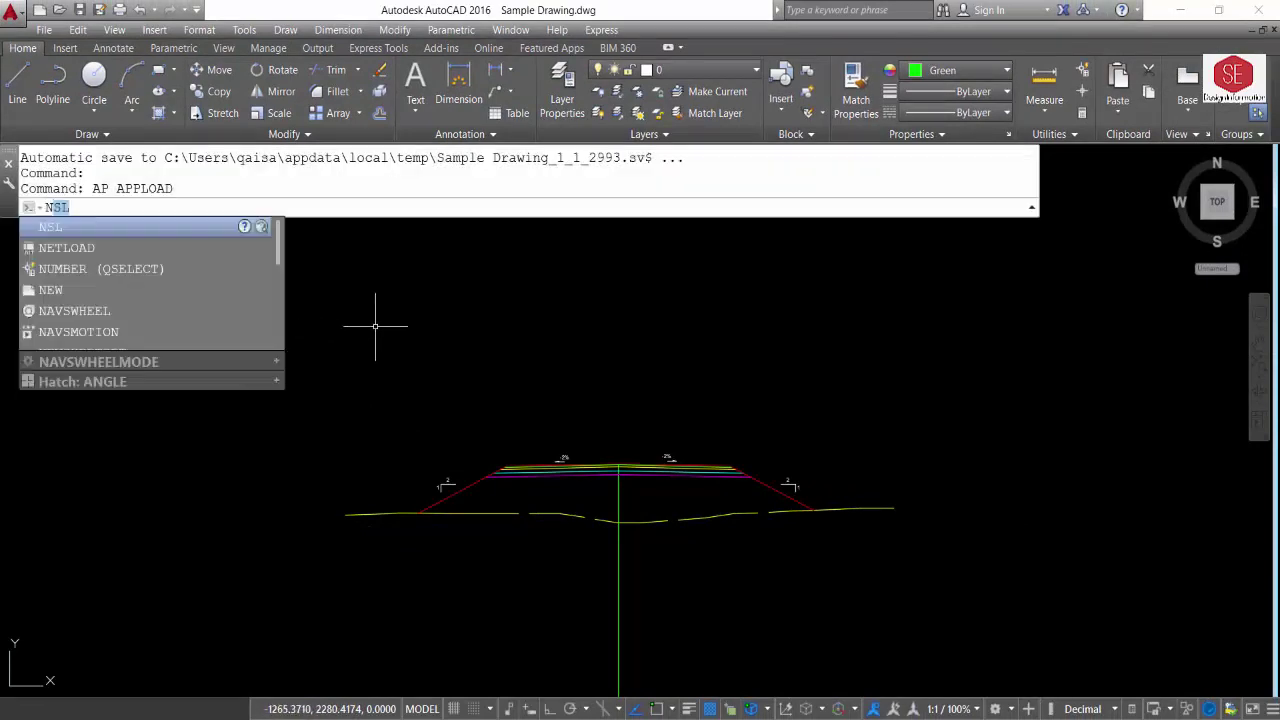
text(SL)
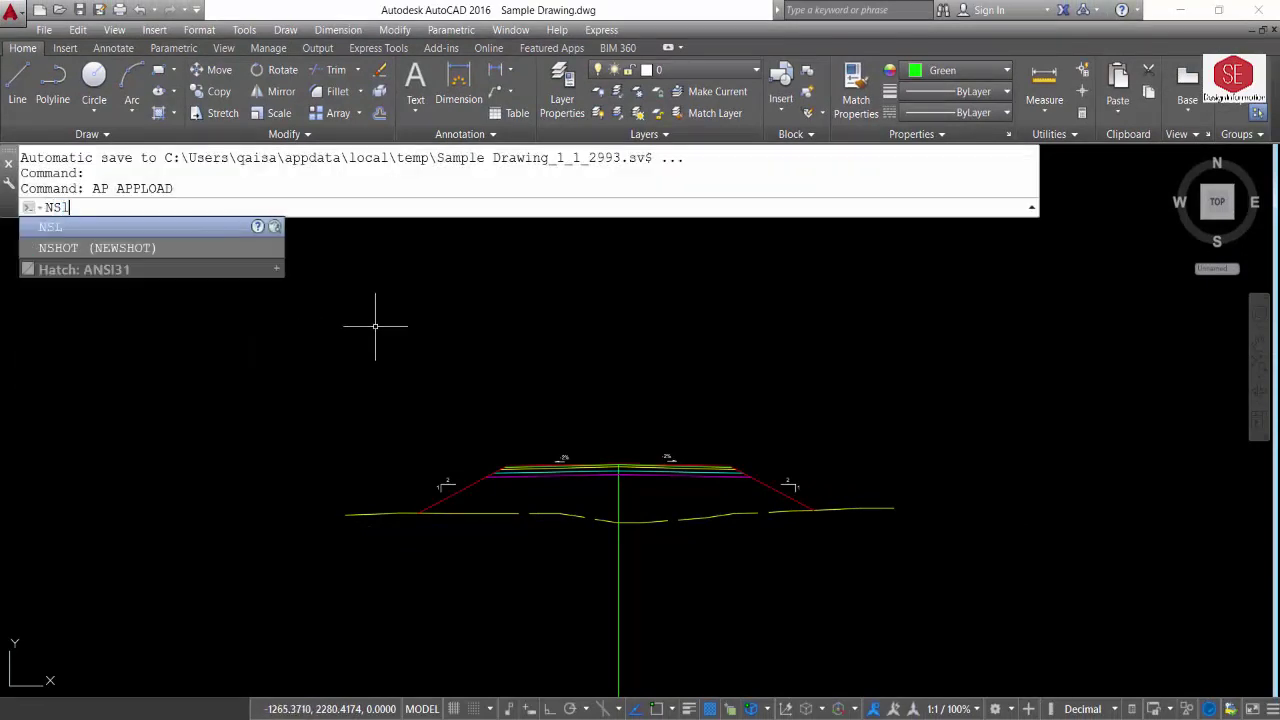
key(Return)
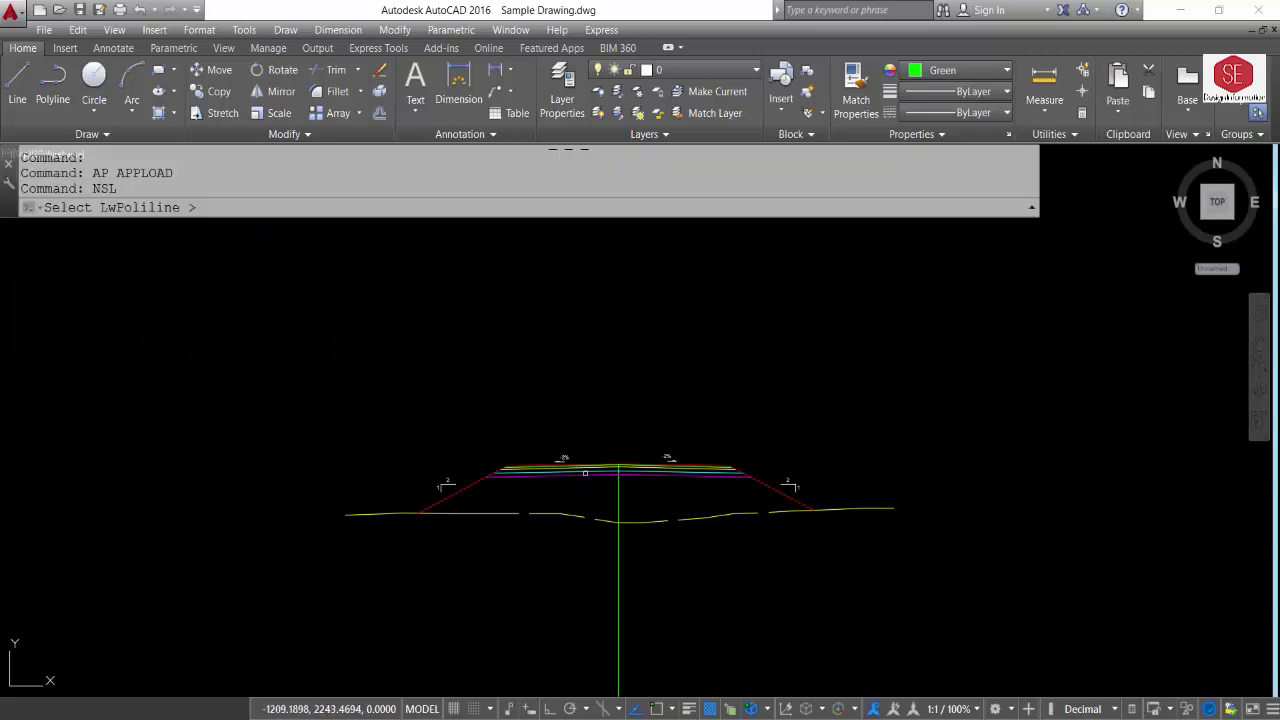
click(618, 505)
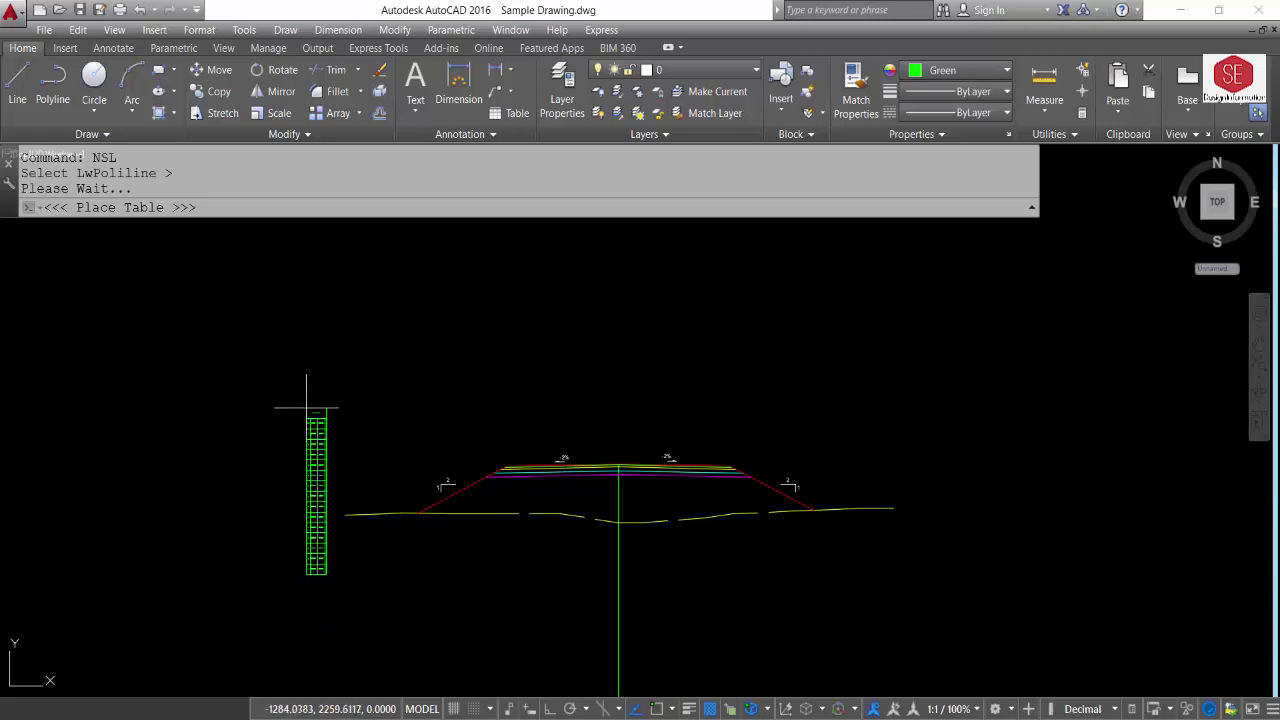
click(312, 413)
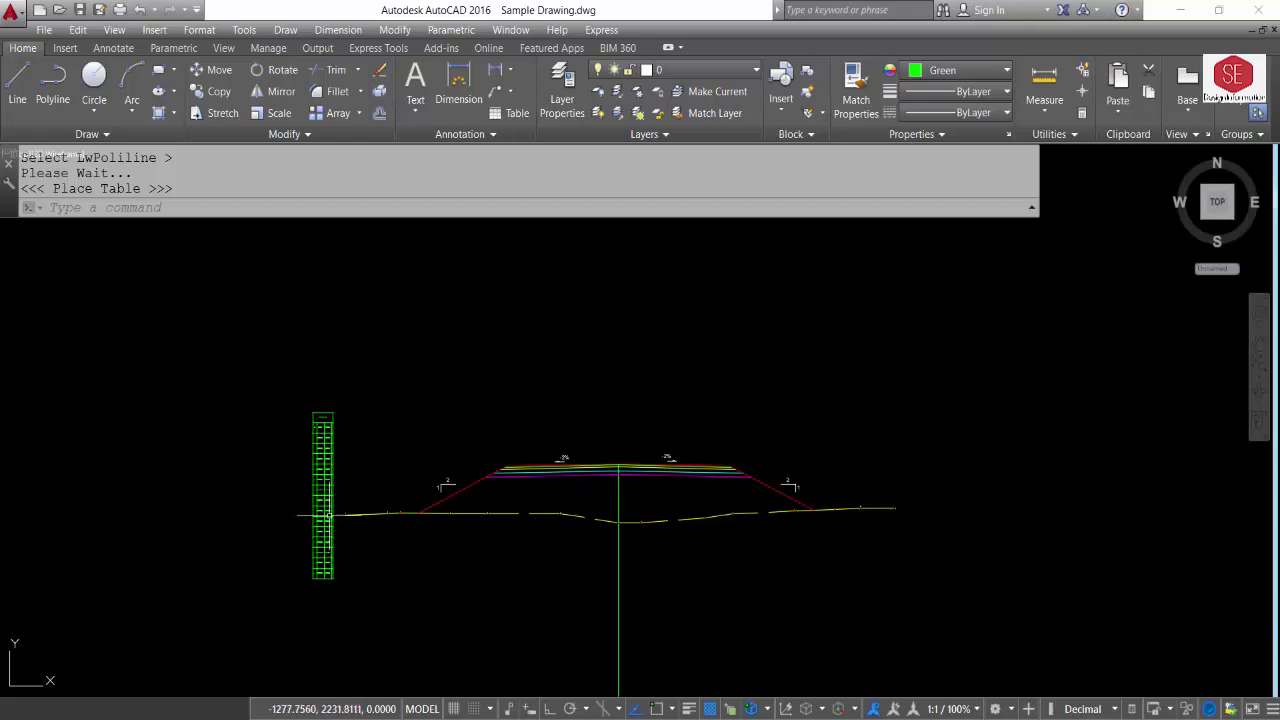
scroll(323, 515, up, 2)
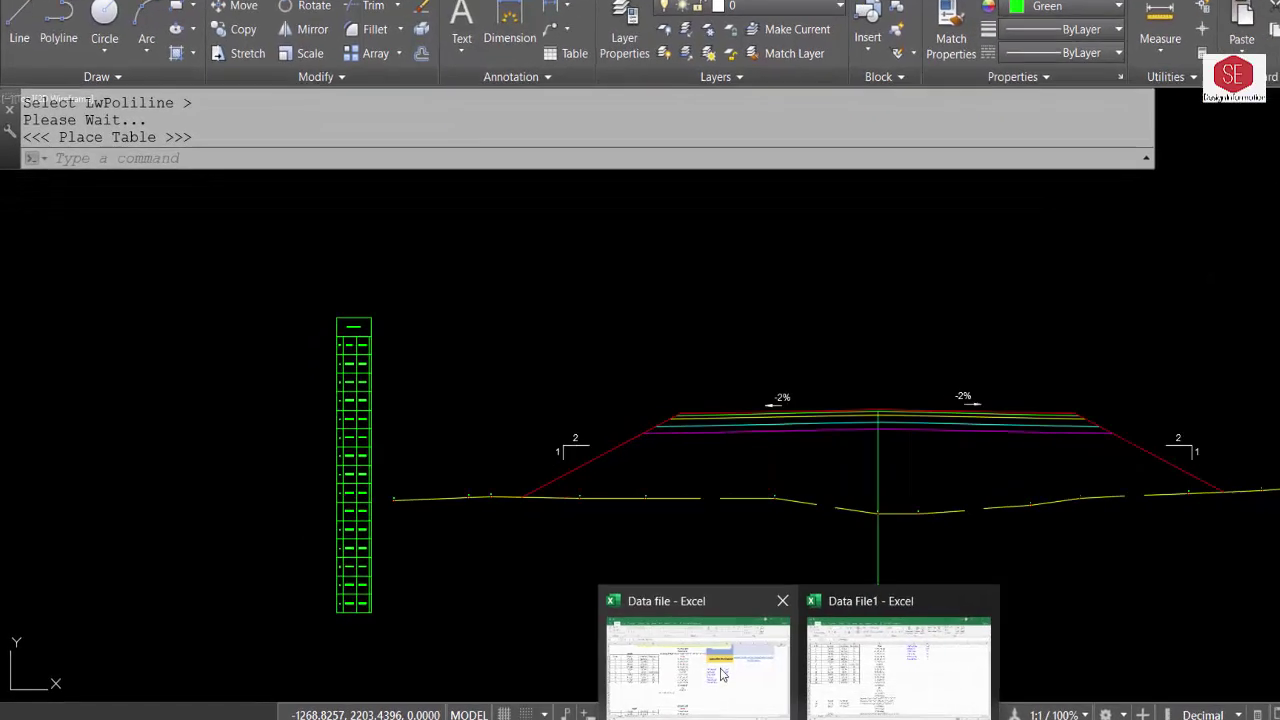
click(690, 650)
text(=B11-10&","&C16+30)
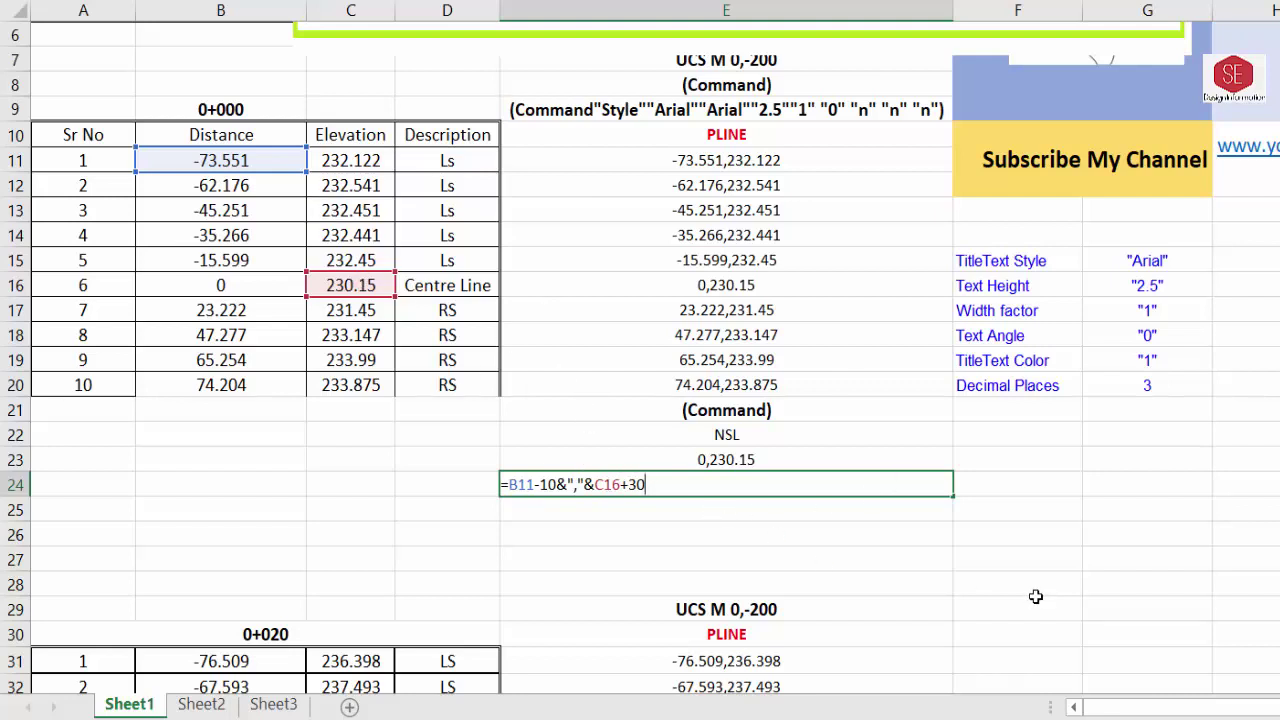
Commit E24 as -83.551,260.15 and copy the (Command) cell E21 into E25
key(Return)
right_click(724, 410)
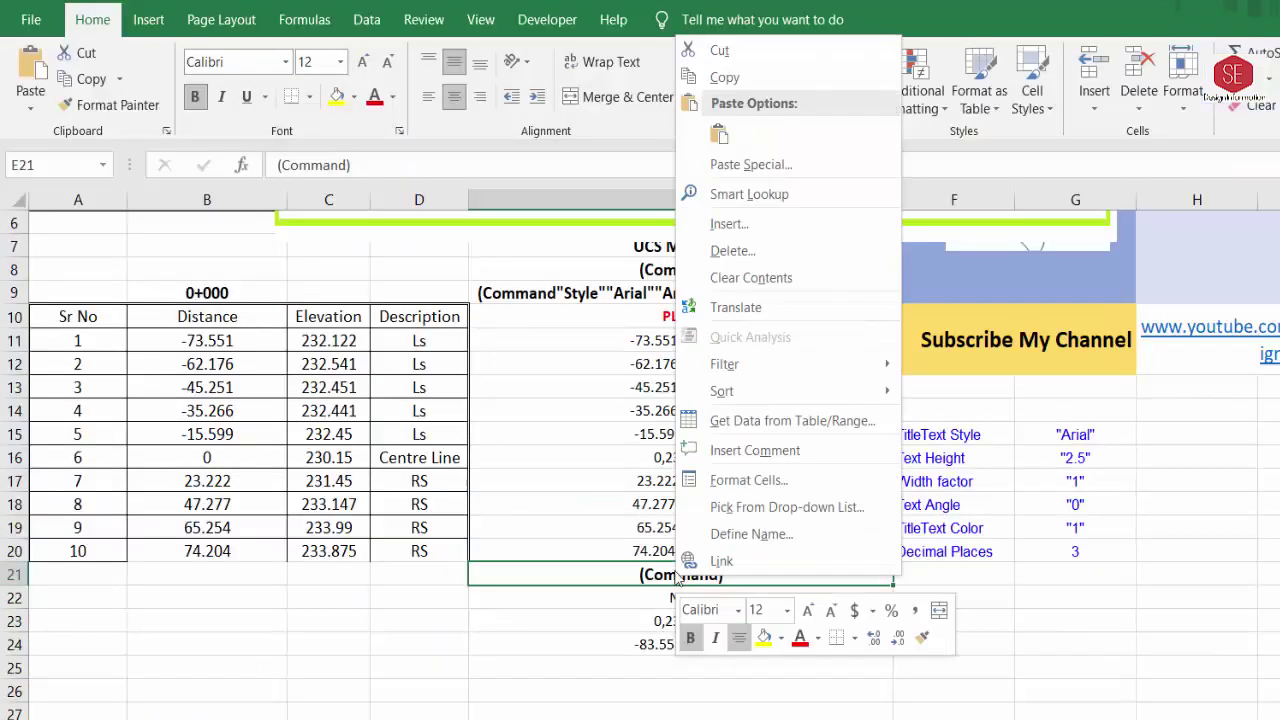
click(745, 85)
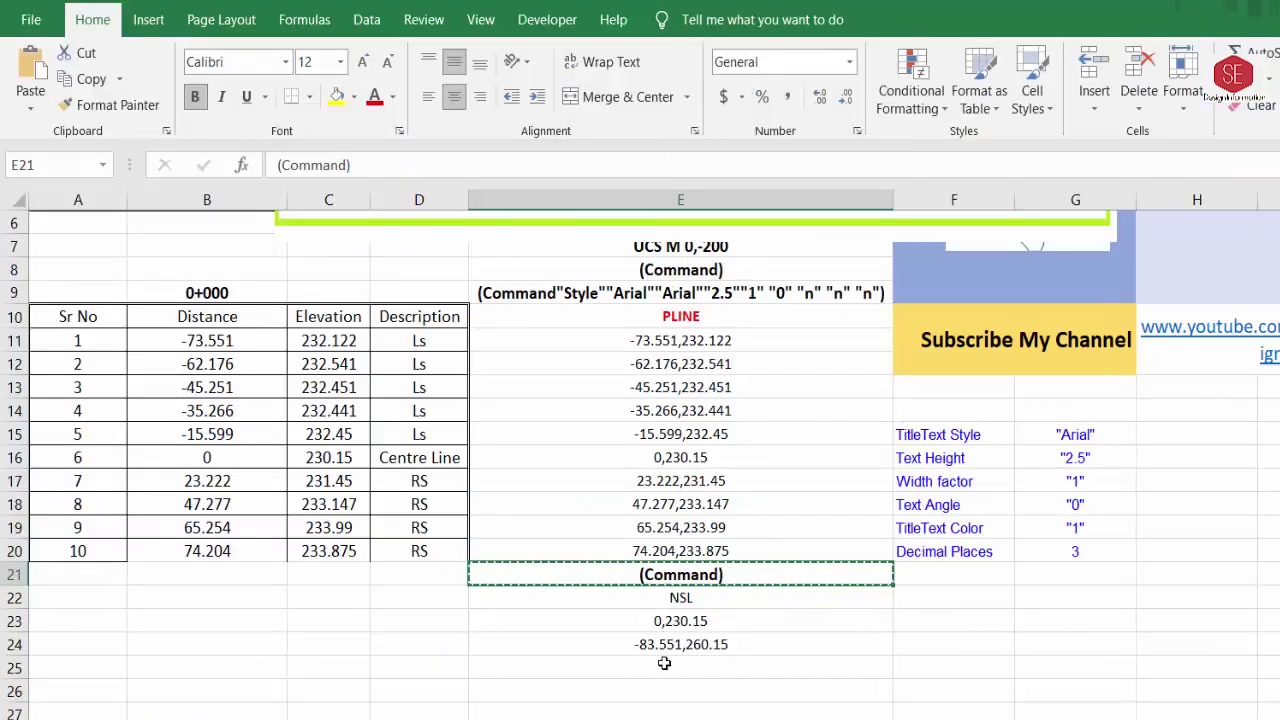
right_click(668, 668)
click(709, 251)
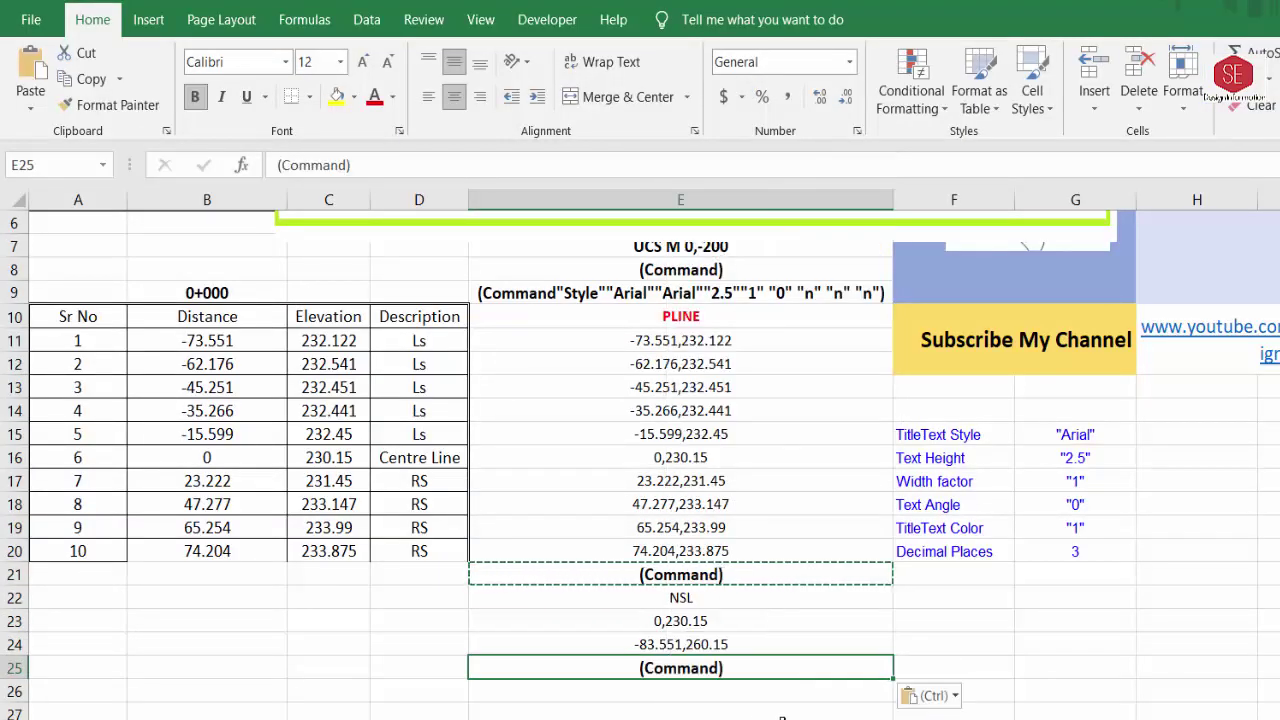
key(Escape)
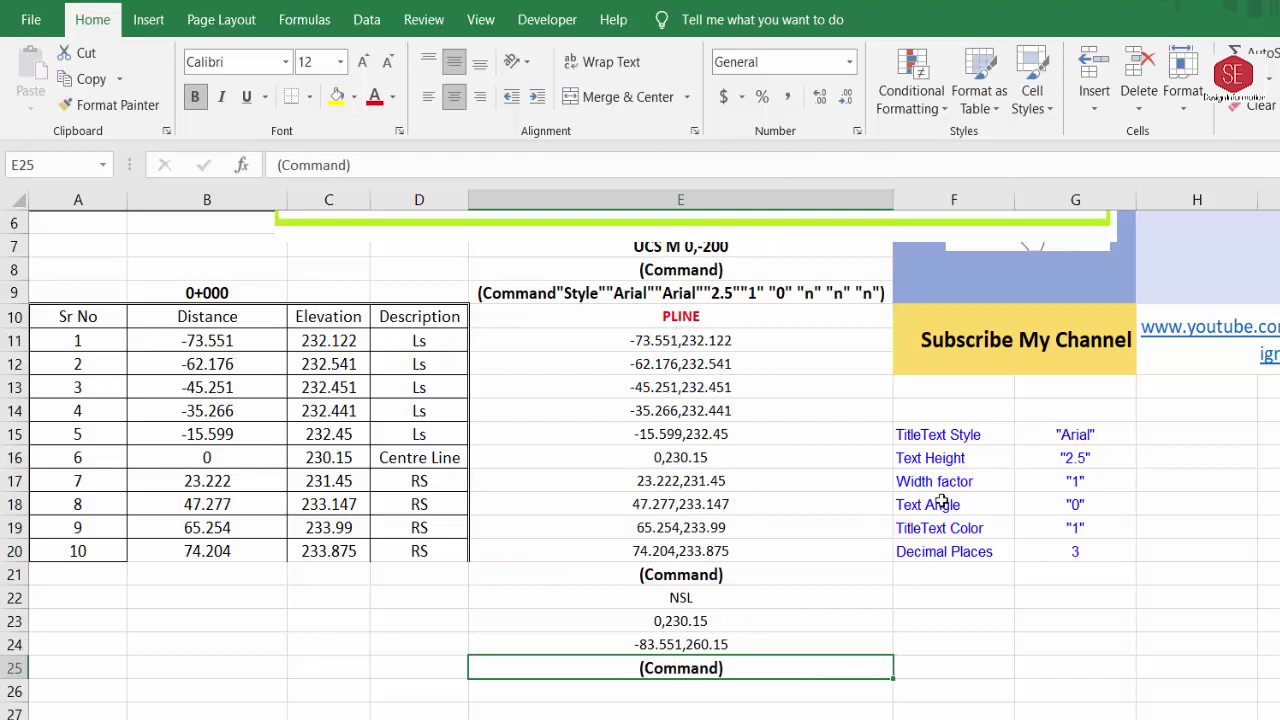
click(728, 301)
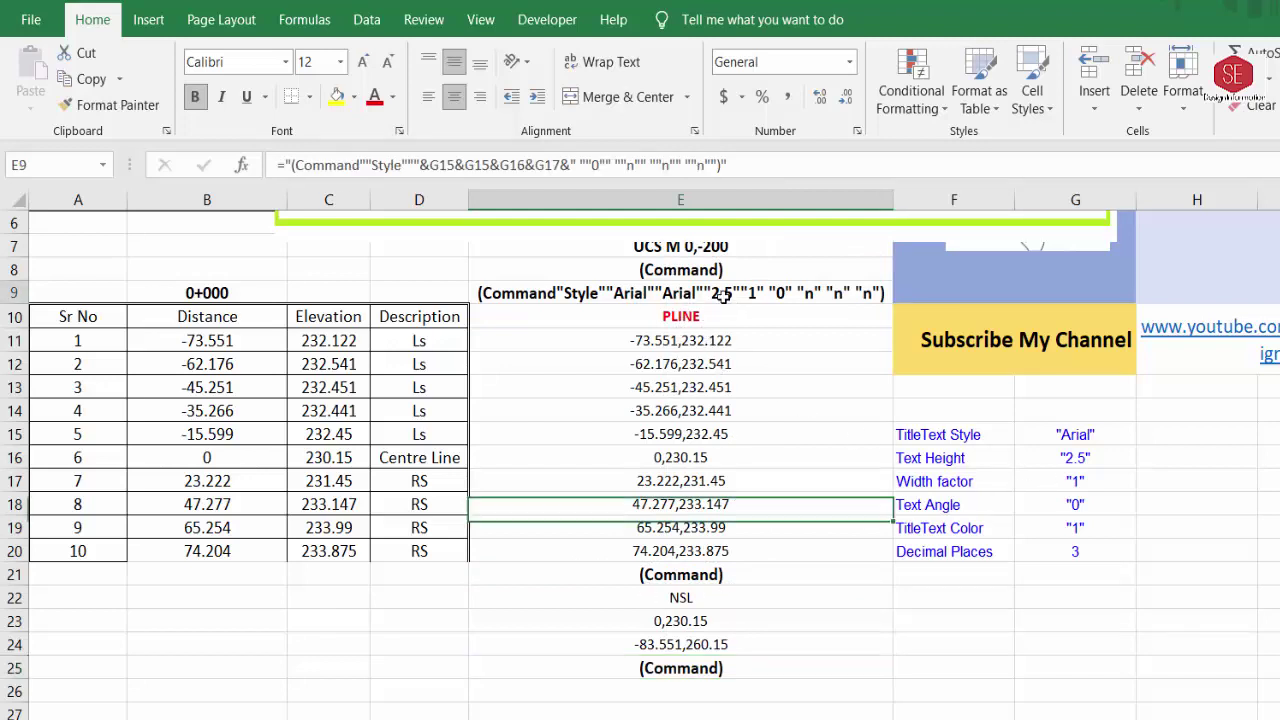
click(679, 596)
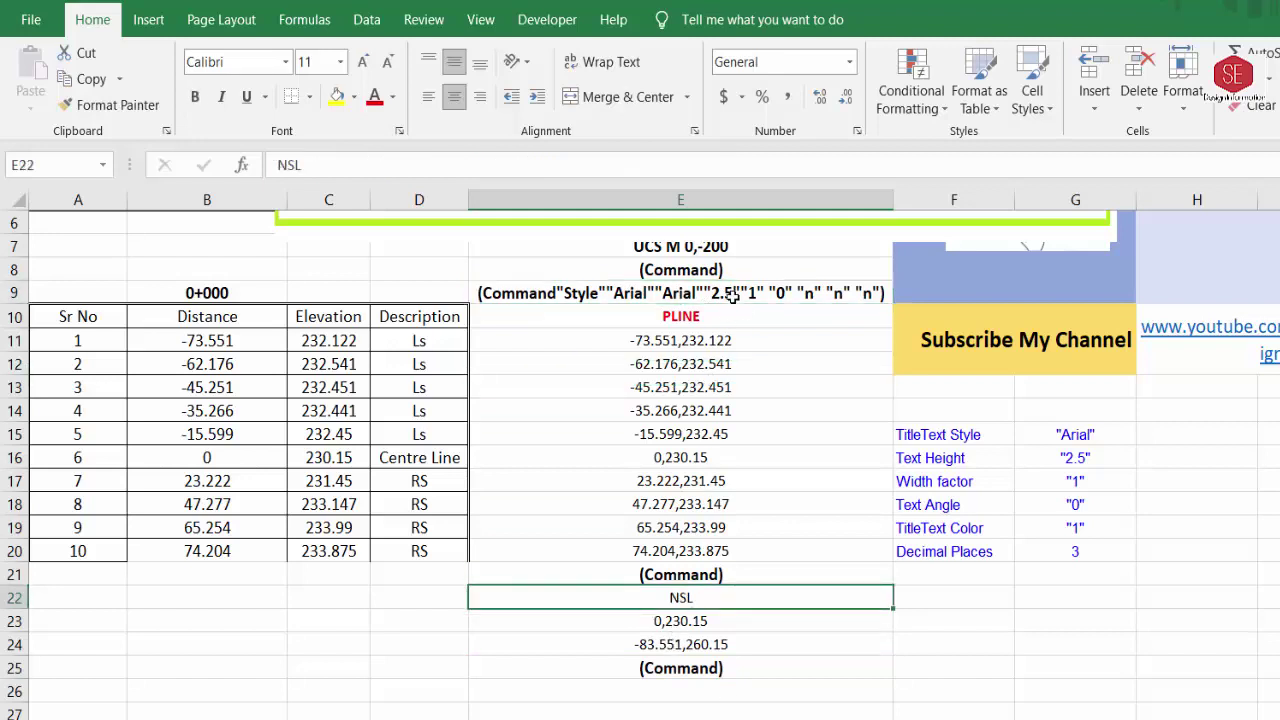
Set the G16 text height to 0.25 and delete the formula picture from the sheet
click(1072, 457)
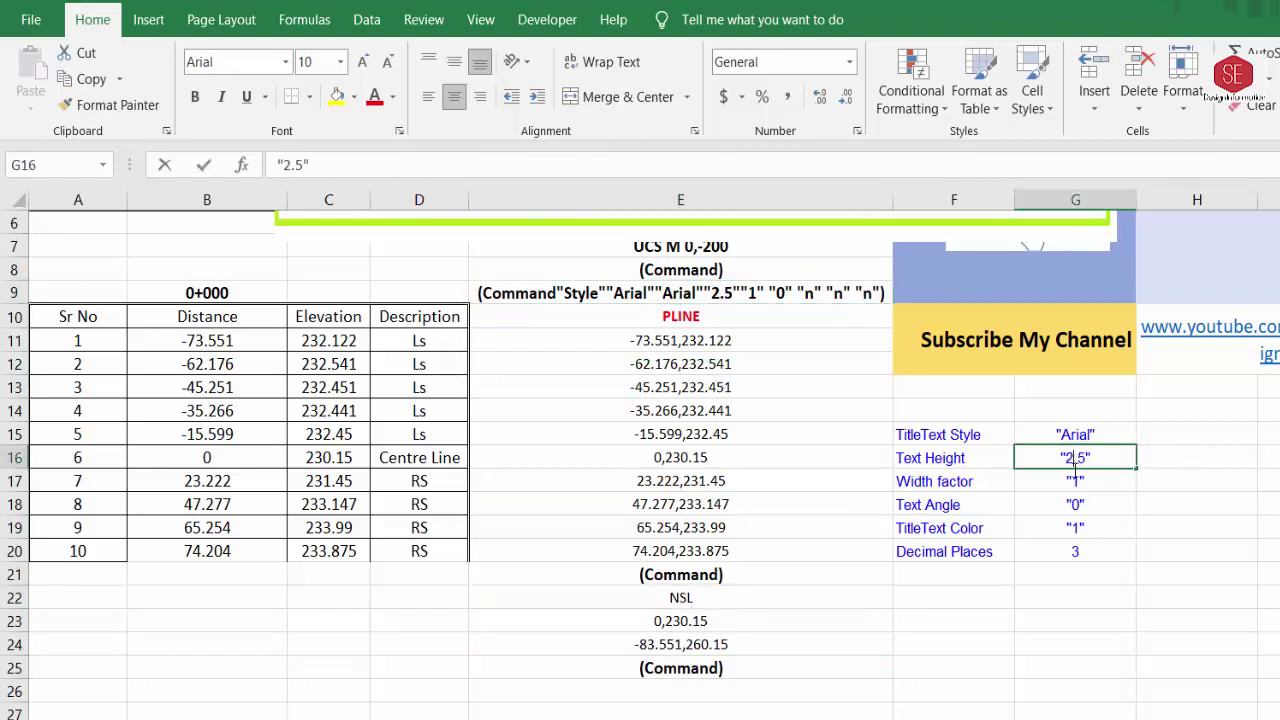
double_click(1085, 457)
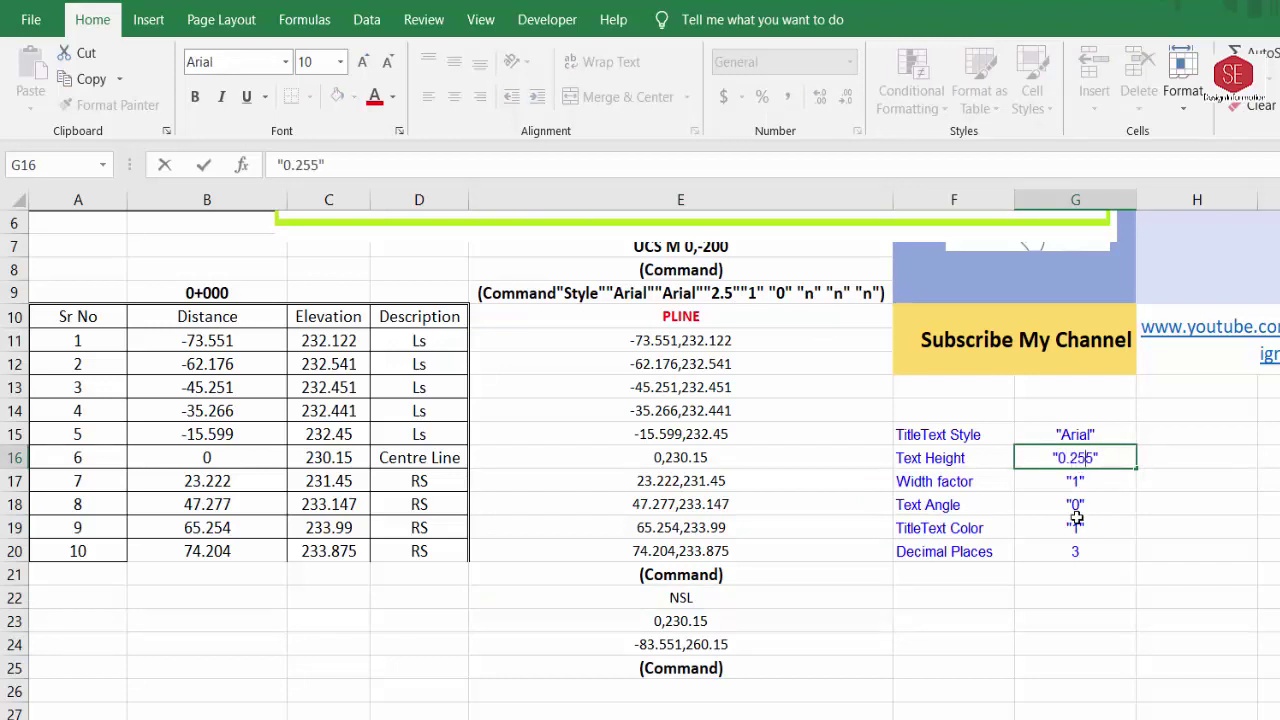
key(Return)
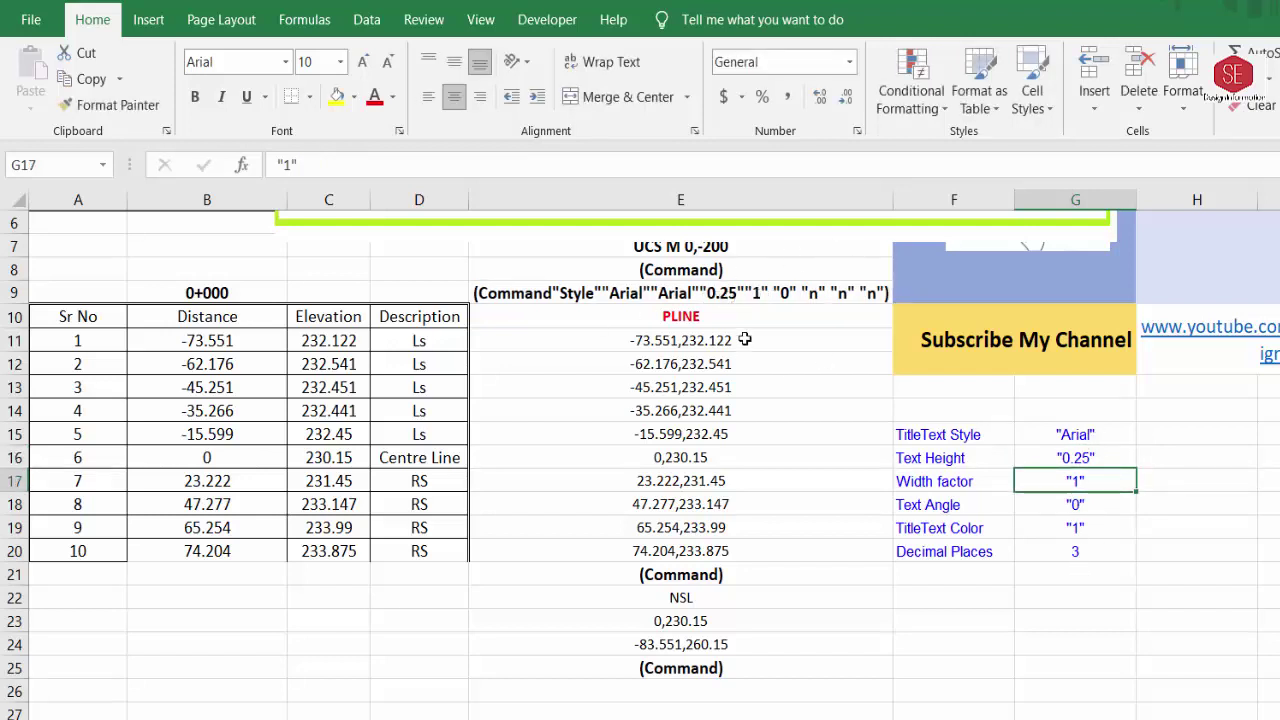
scroll(706, 272, up, 1)
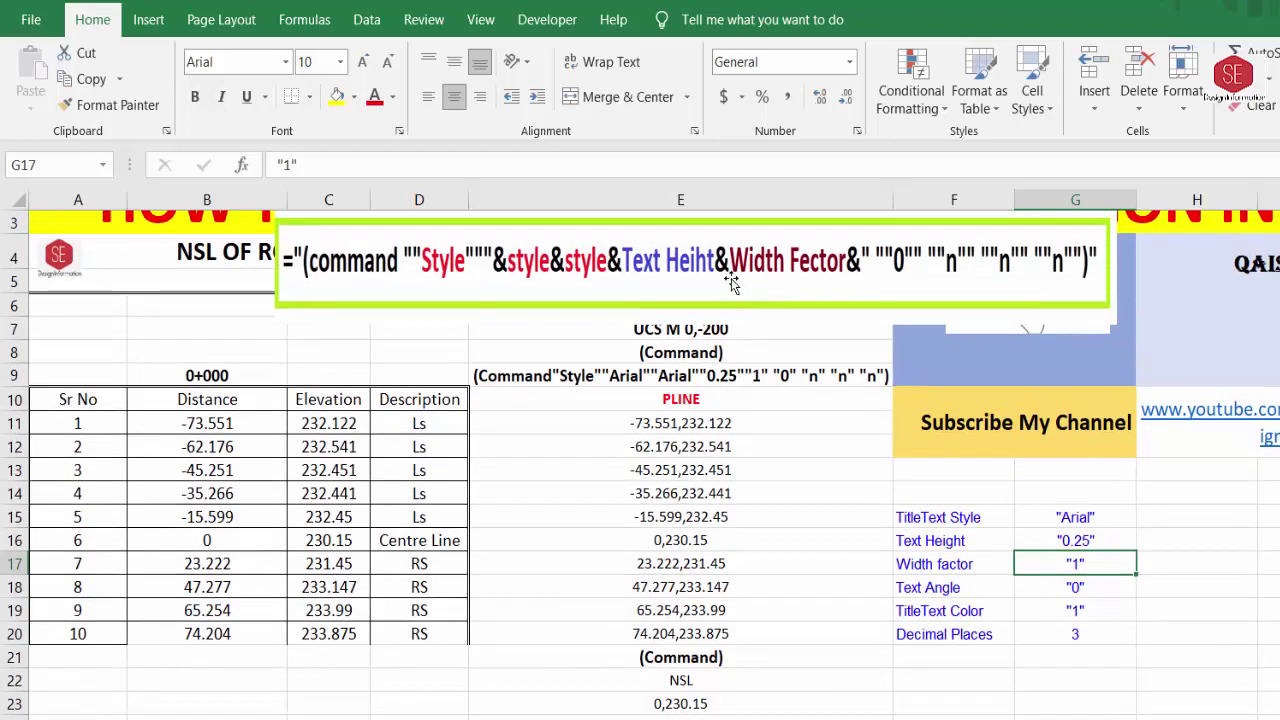
click(732, 285)
key(Delete)
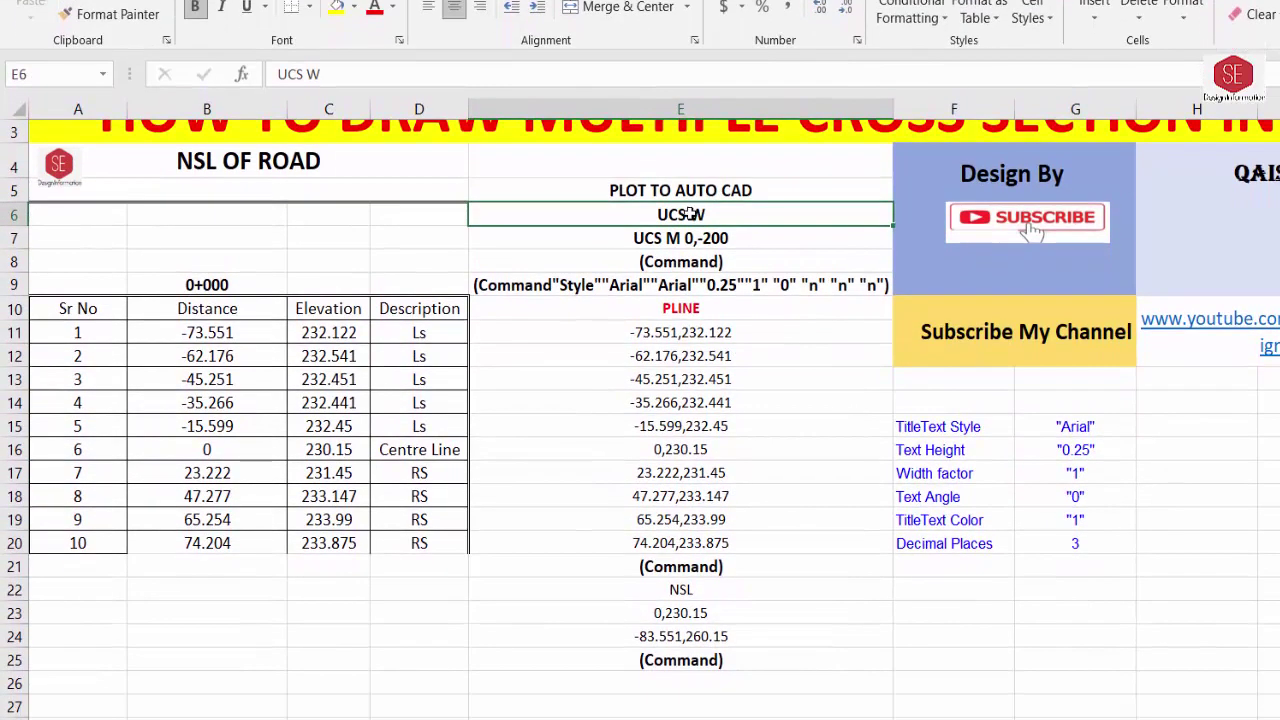
Copy the script range E6:E25
mouse_move(706, 302)
mouse_down()
mouse_move(675, 450)
mouse_move(663, 668)
mouse_up()
right_click(668, 549)
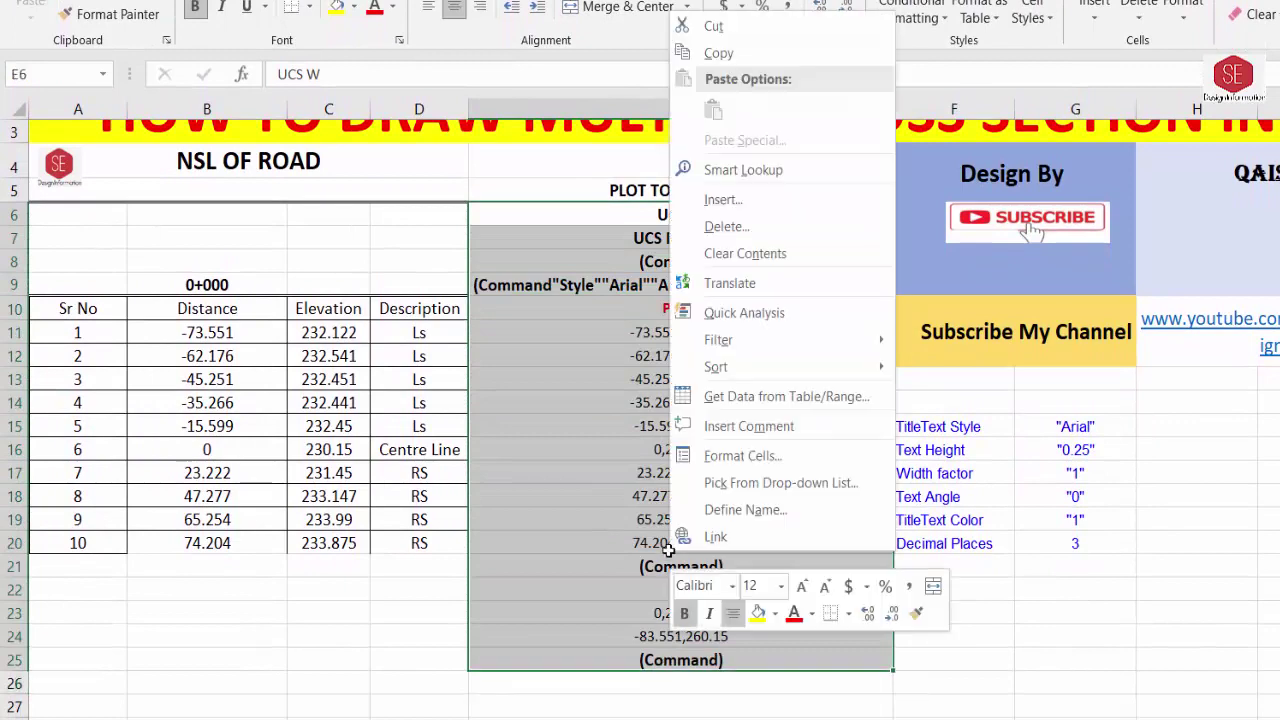
click(716, 54)
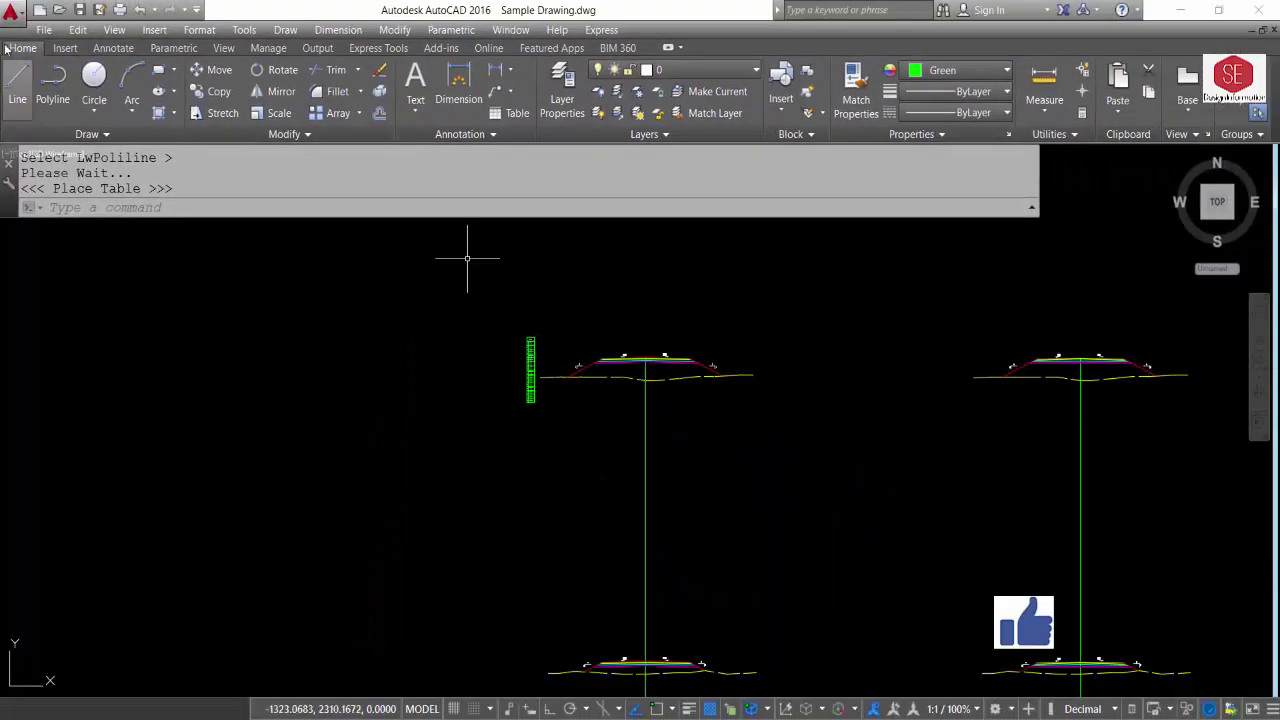
click(39, 9)
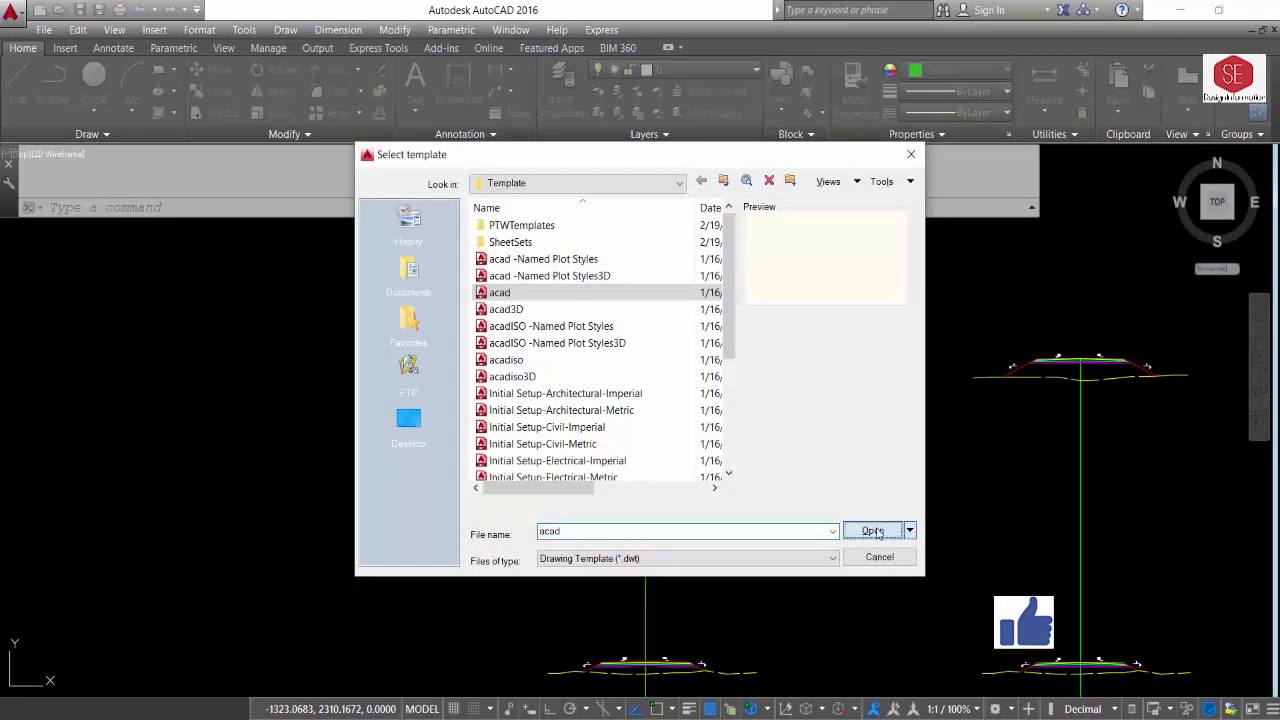
click(873, 531)
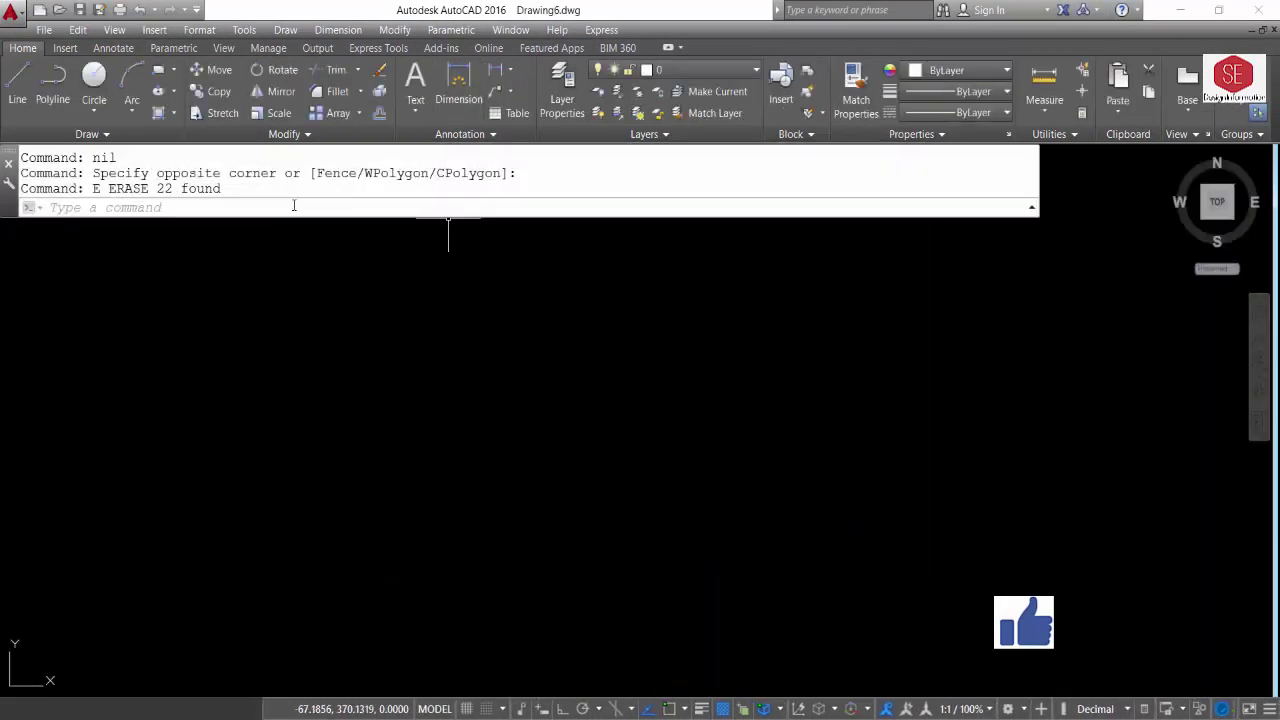
right_click(176, 210)
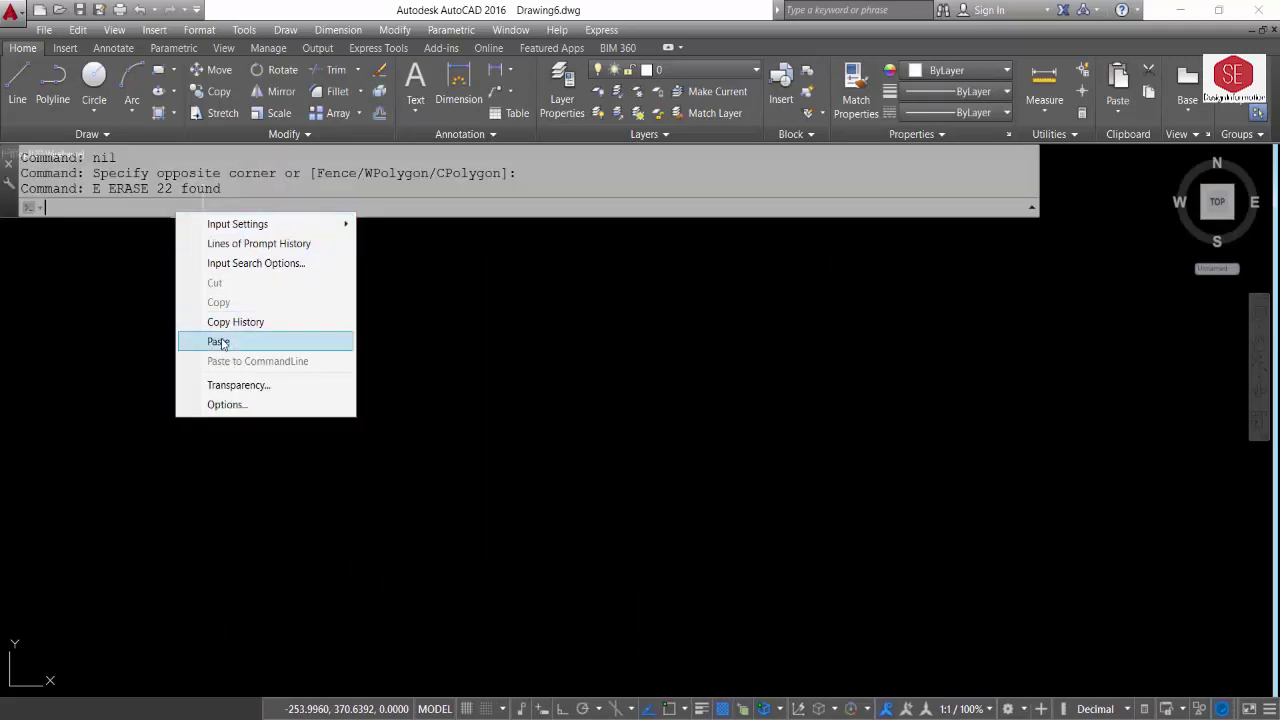
click(219, 342)
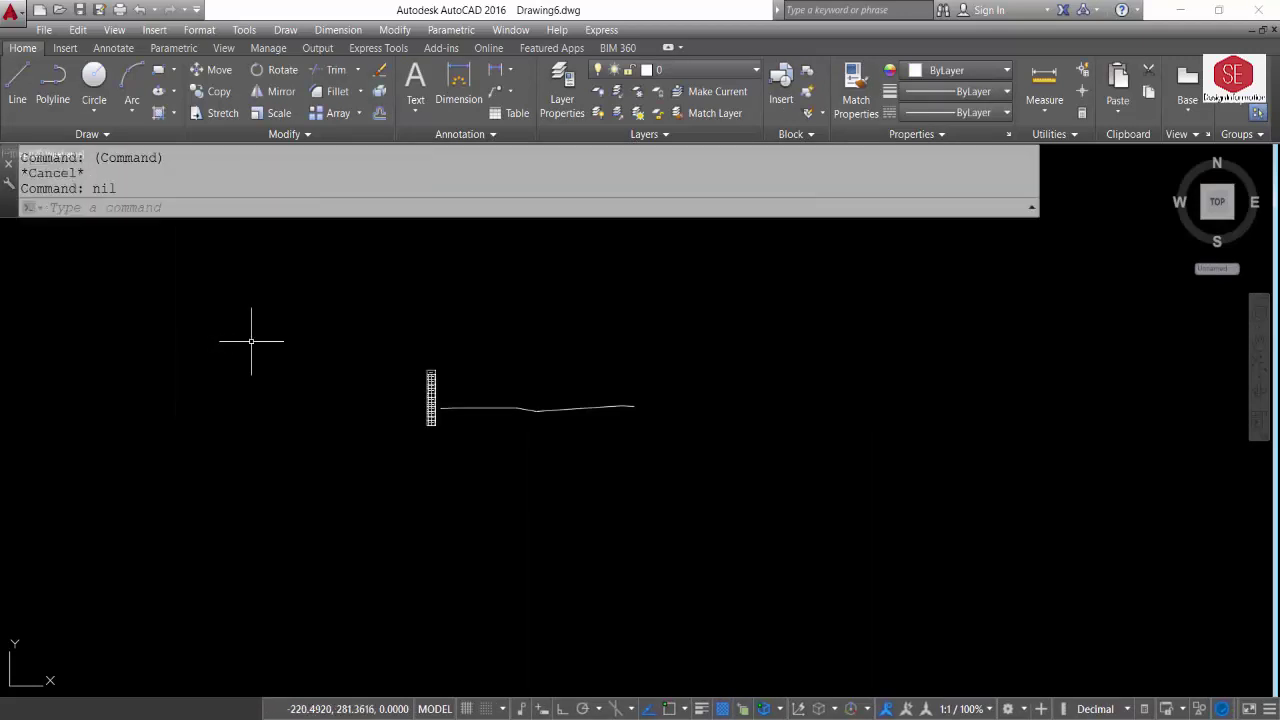
scroll(597, 487, up, 2)
scroll(531, 371, up, 2)
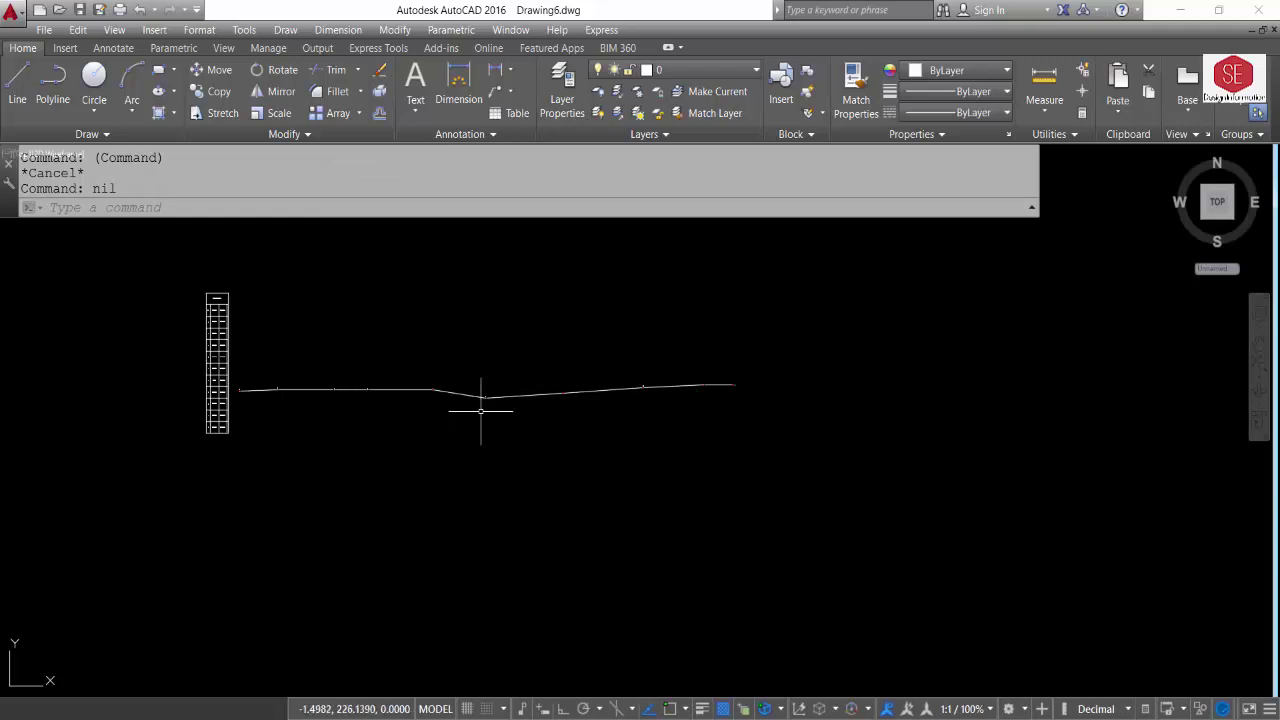
scroll(193, 265, up, 2)
scroll(232, 392, up, 2)
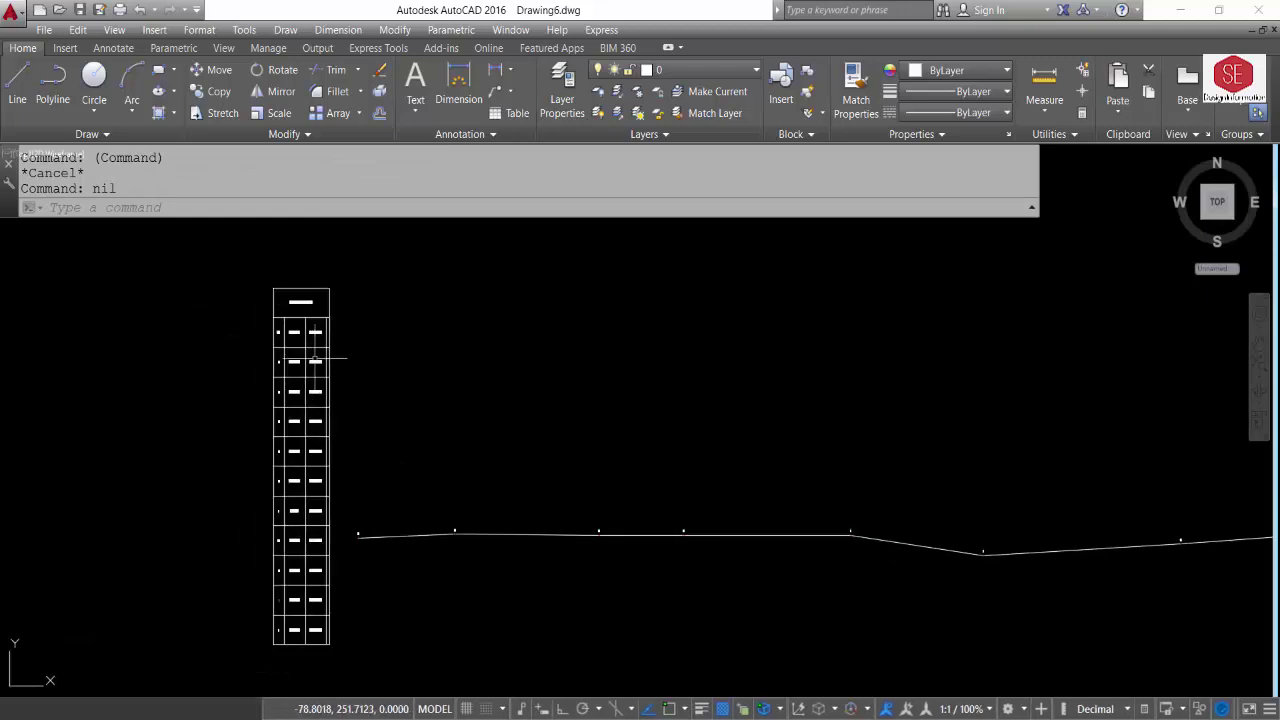
scroll(278, 365, down, 1)
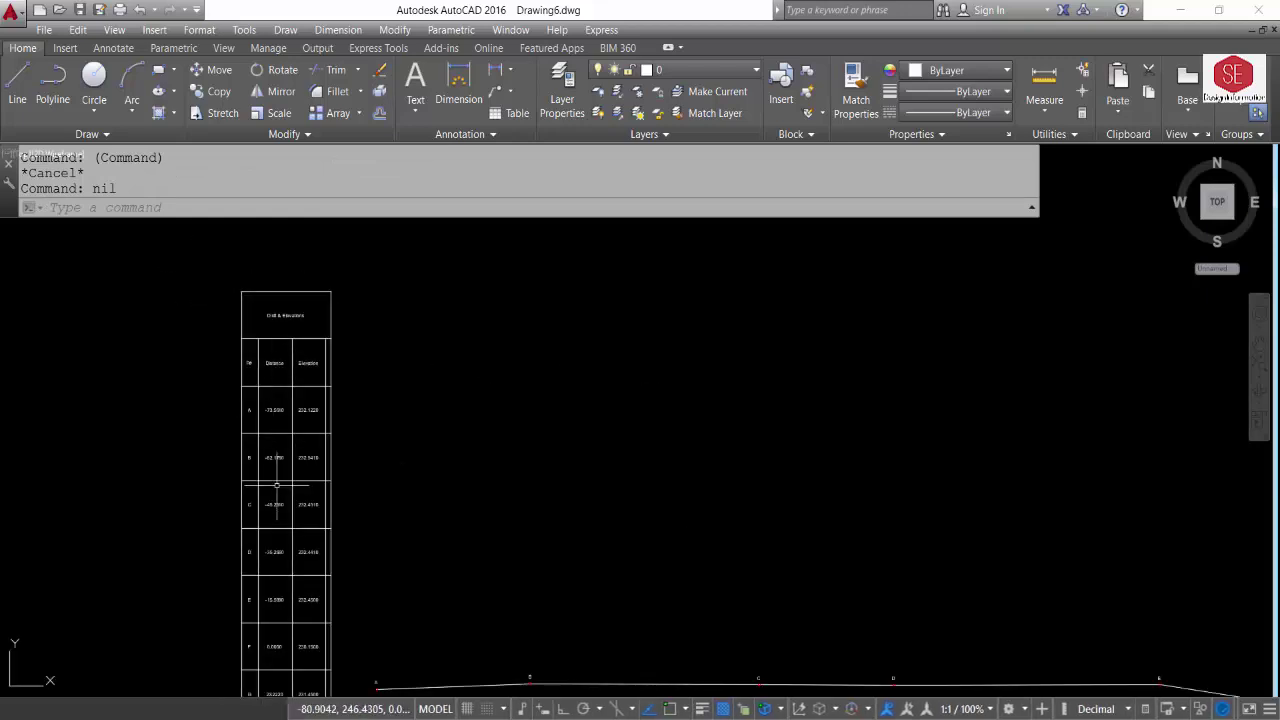
scroll(288, 560, up, 3)
scroll(390, 500, down, 2)
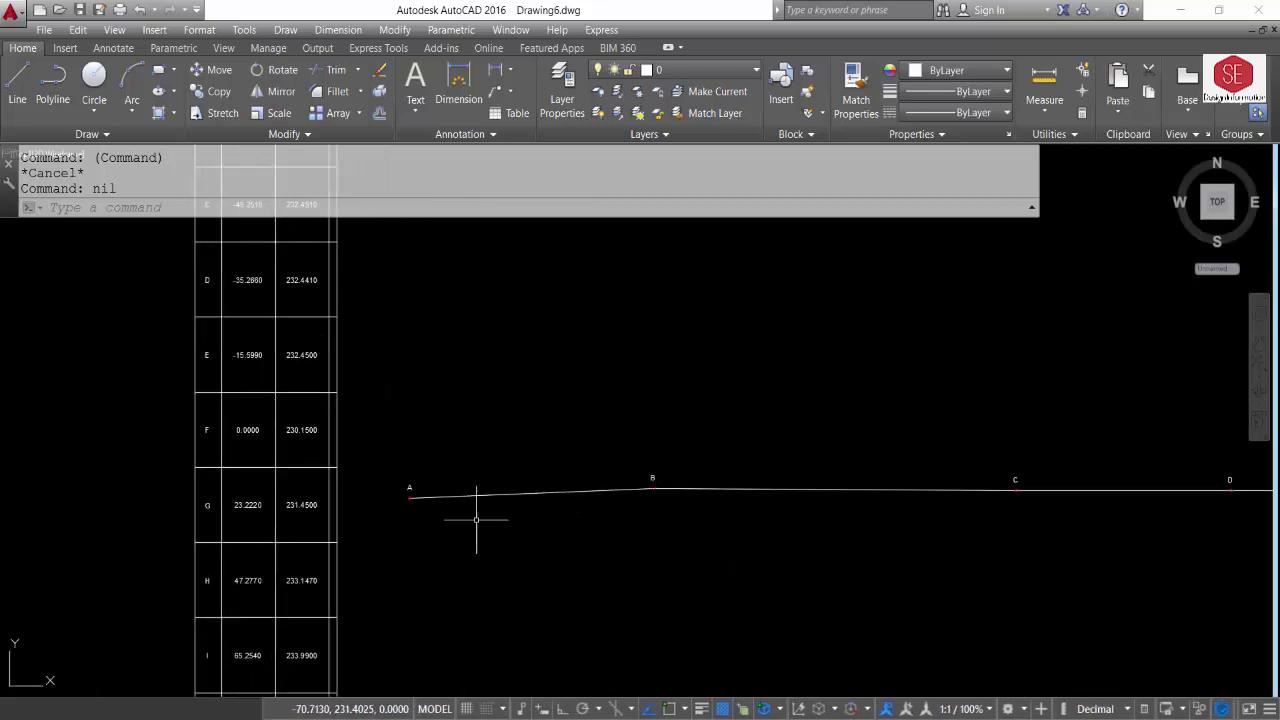
scroll(900, 510, down, 2)
drag(1149, 517, 746, 489)
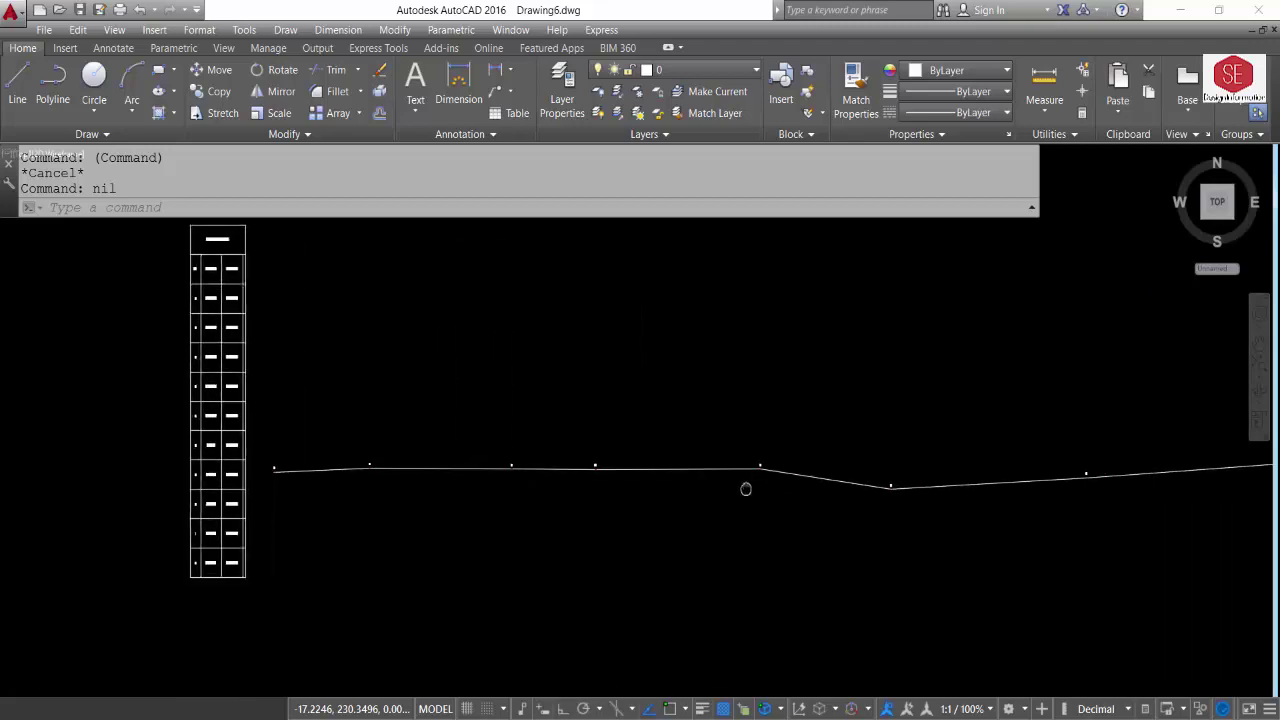
scroll(914, 494, up, 5)
scroll(557, 472, up, 5)
scroll(557, 472, down, 3)
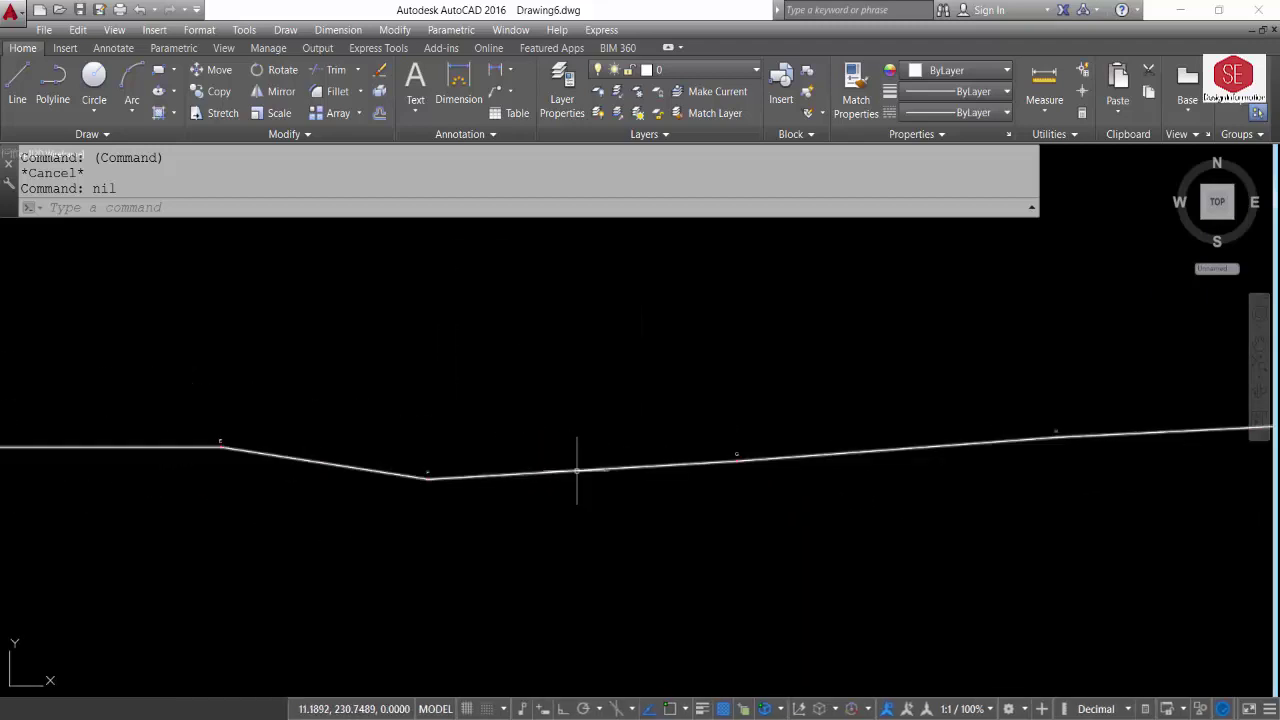
click(749, 460)
scroll(943, 450, down, 2)
scroll(175, 380, up, 5)
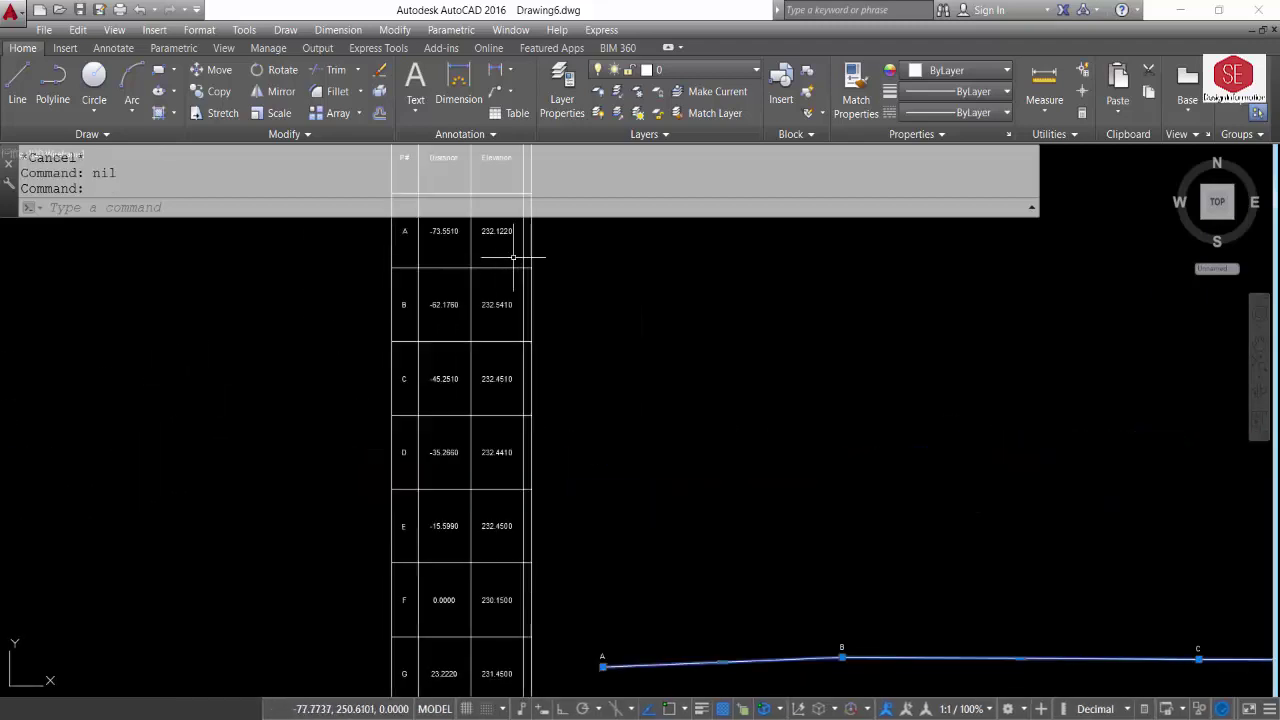
key(Escape)
scroll(468, 360, down, 5)
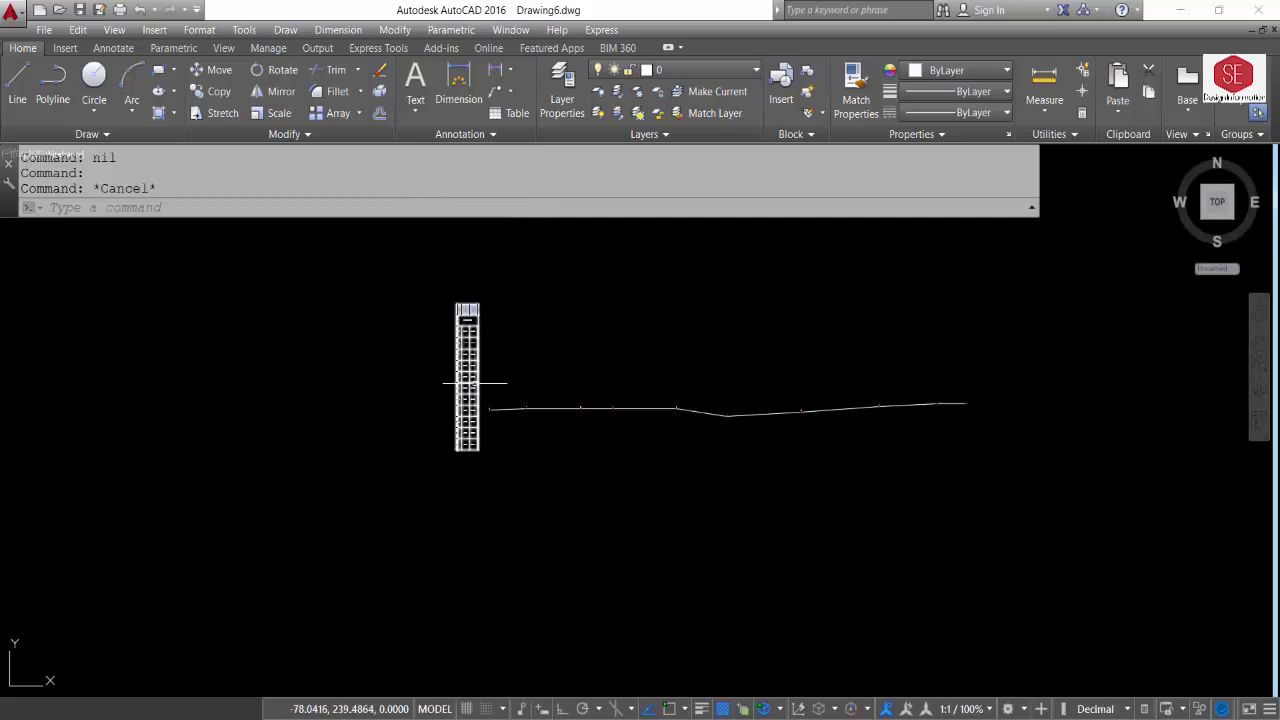
scroll(490, 380, up, 4)
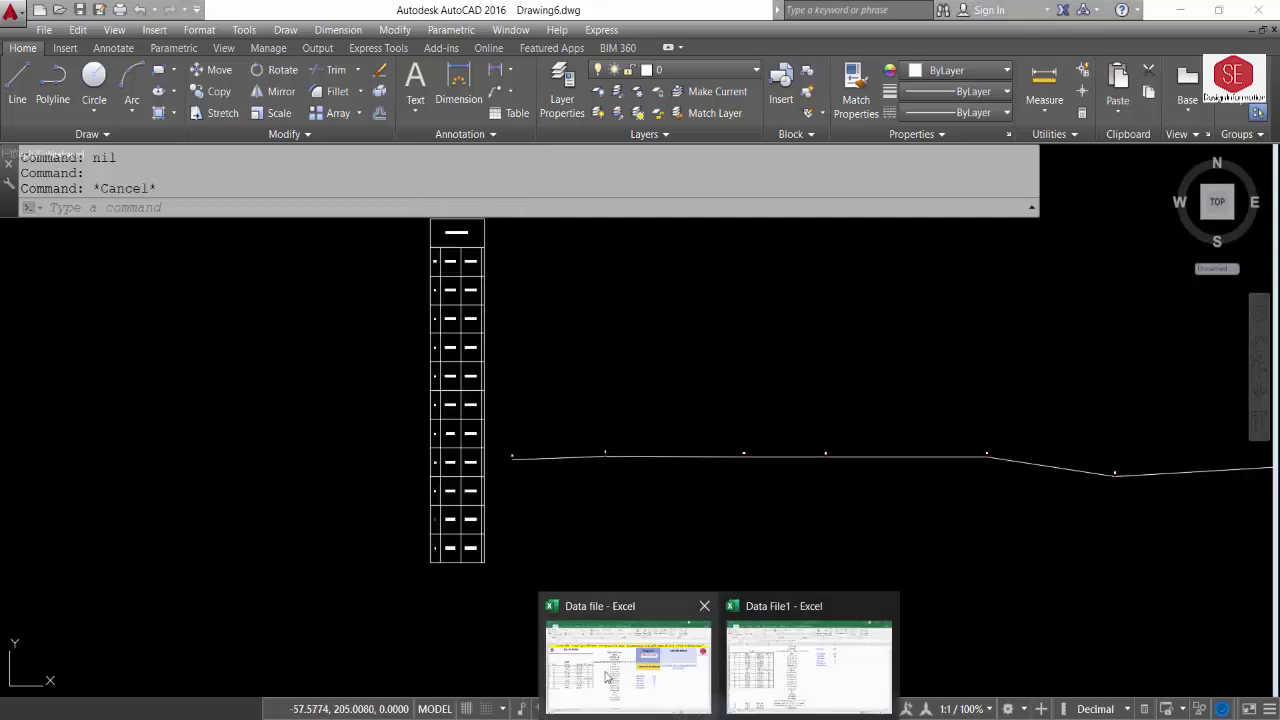
Change the E24 offset to 20 so the label point becomes -93.551,260.15
click(690, 640)
click(541, 573)
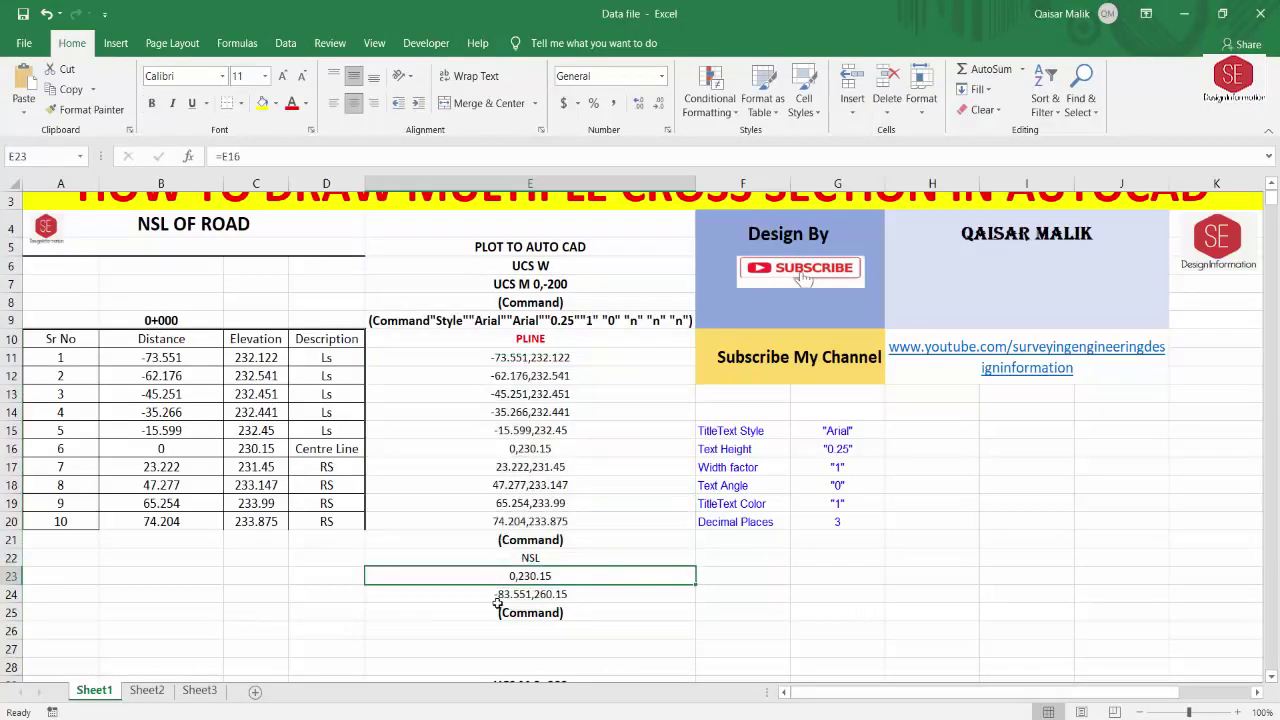
click(541, 593)
double_click(397, 597)
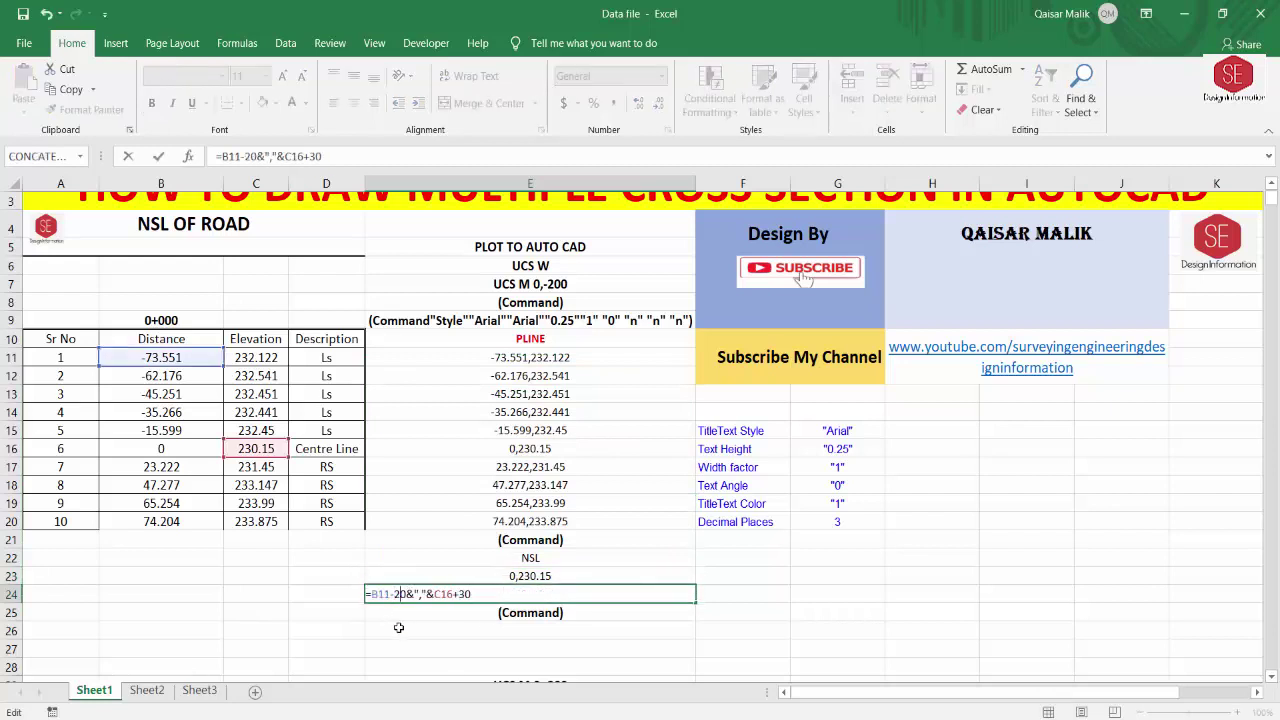
key(Return)
Copy the full script range E6:E25
drag(544, 266, 530, 613)
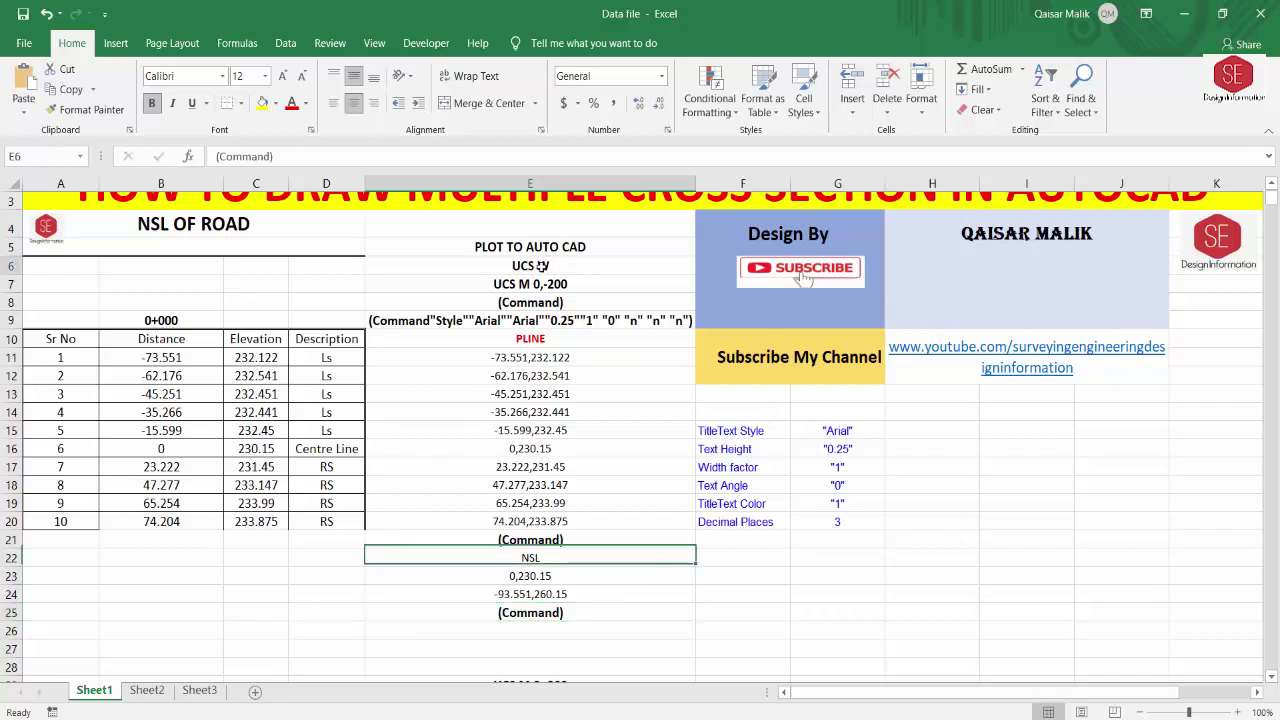
right_click(531, 556)
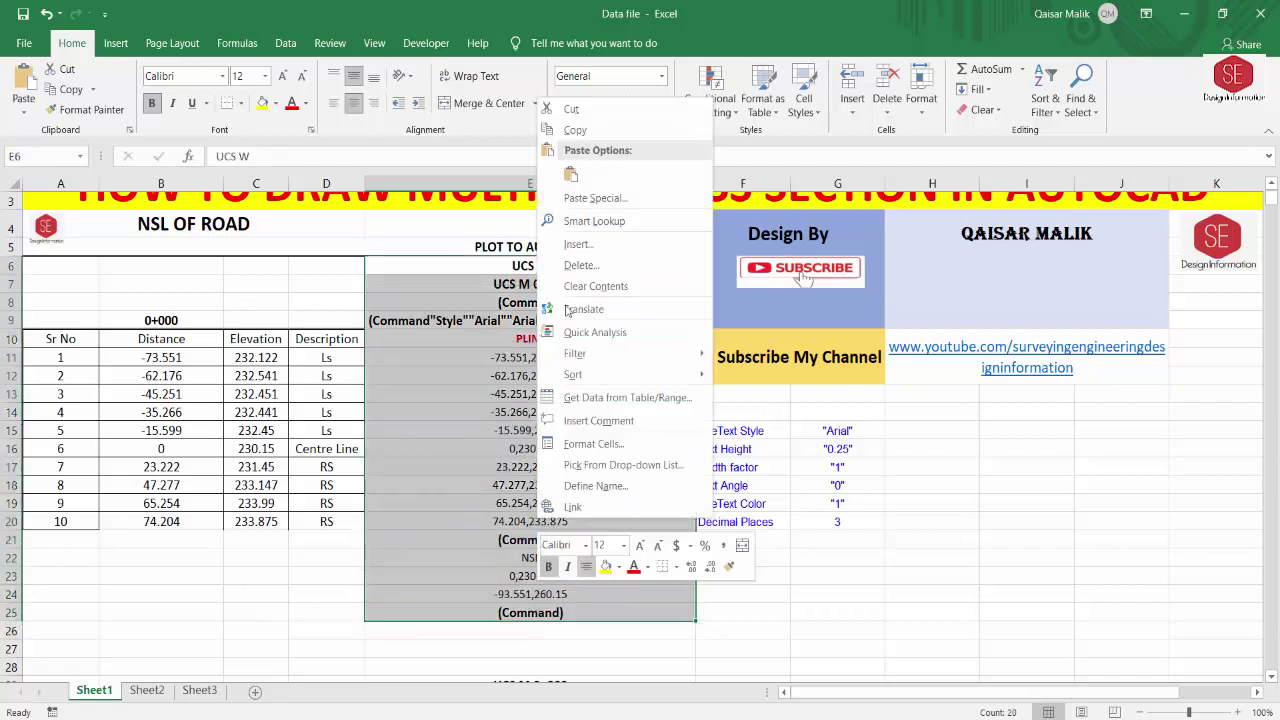
click(592, 133)
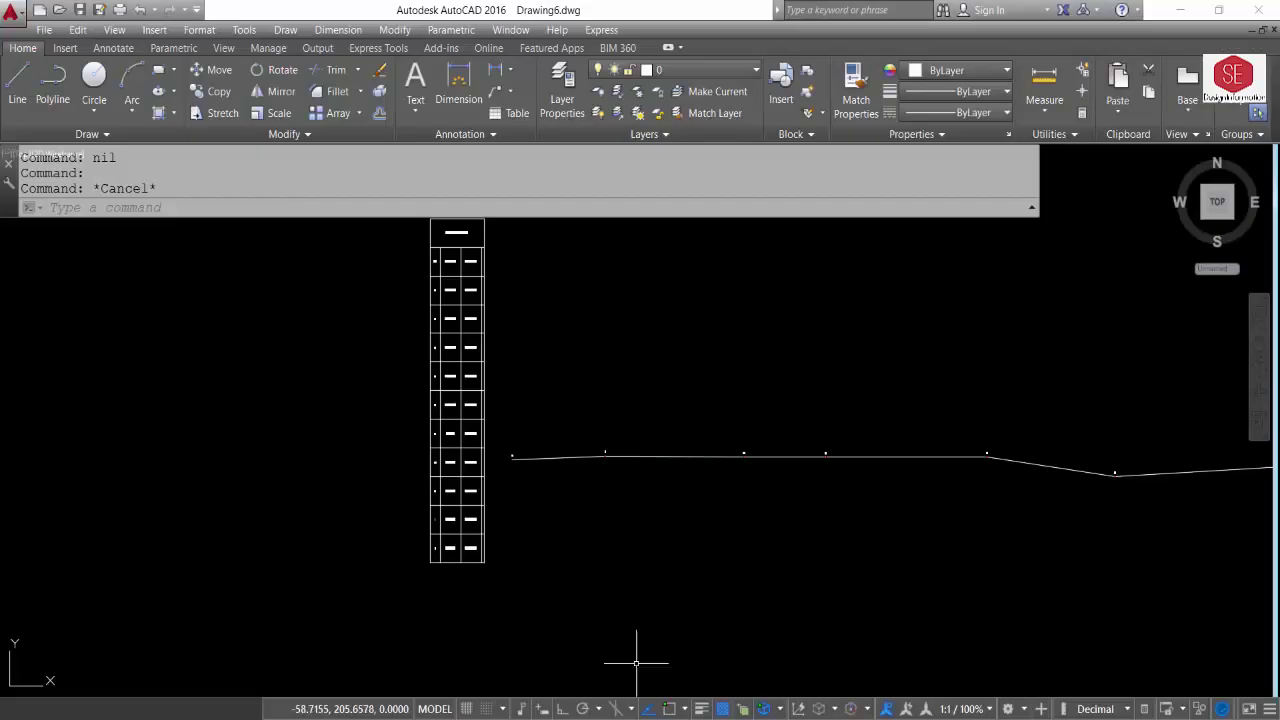
Erase the old profile and table, then paste the copied script into the command line
scroll(634, 663, down, 3)
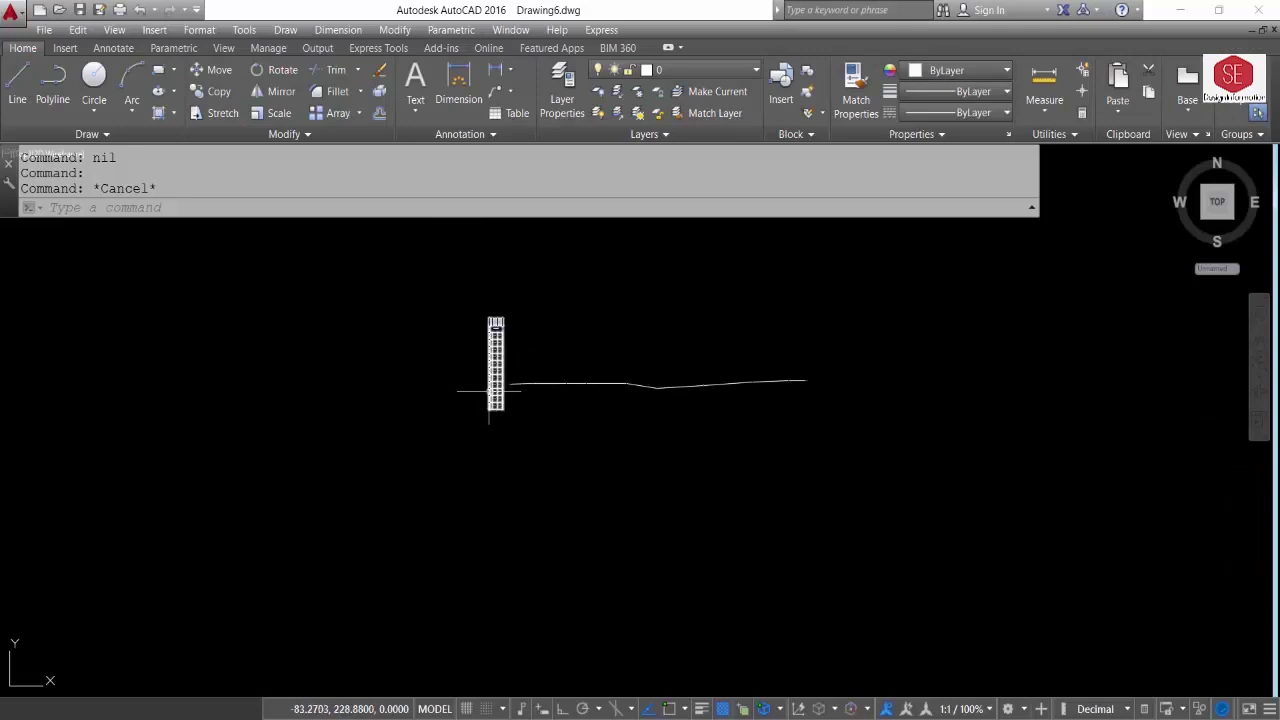
click(872, 302)
click(344, 461)
text(e)
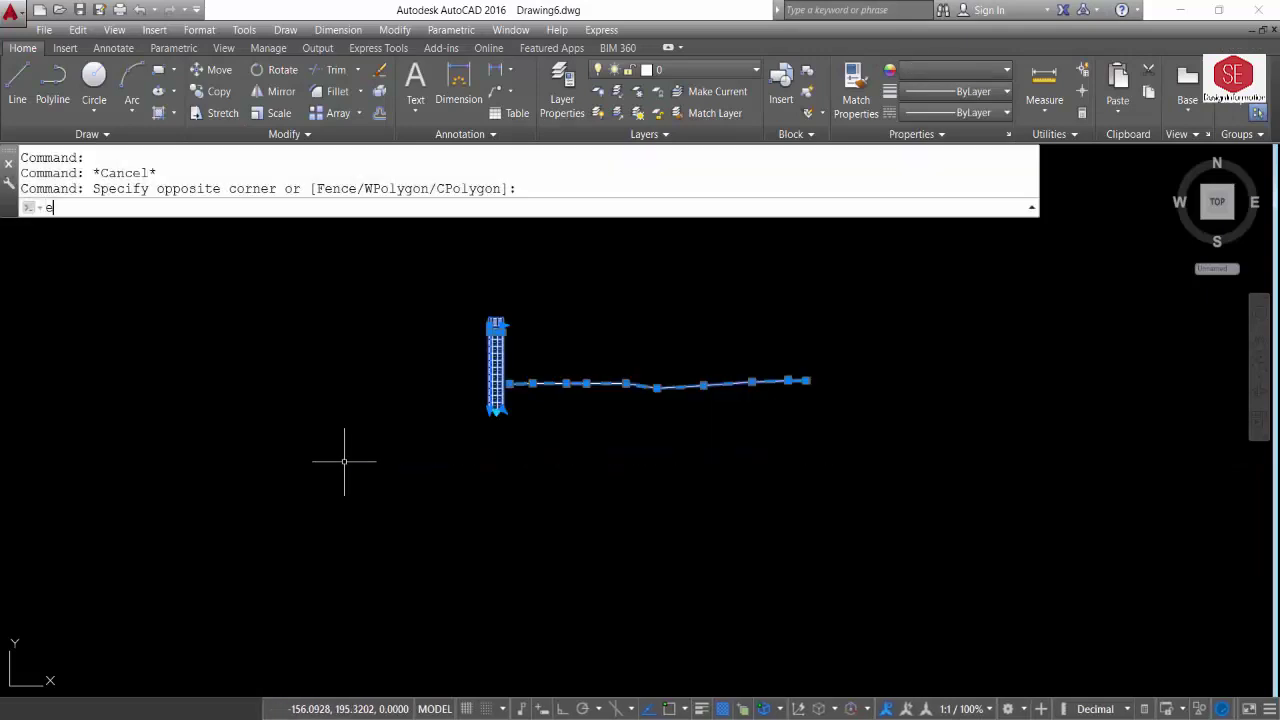
key(Return)
right_click(84, 208)
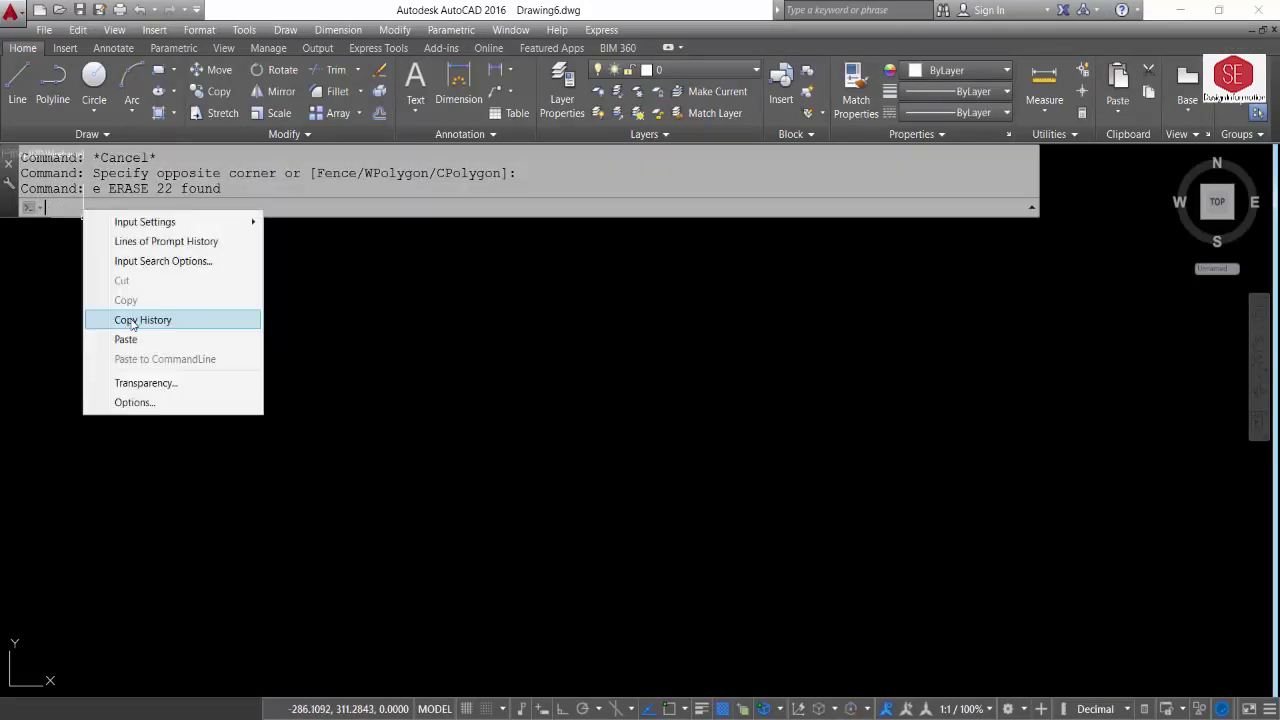
click(130, 339)
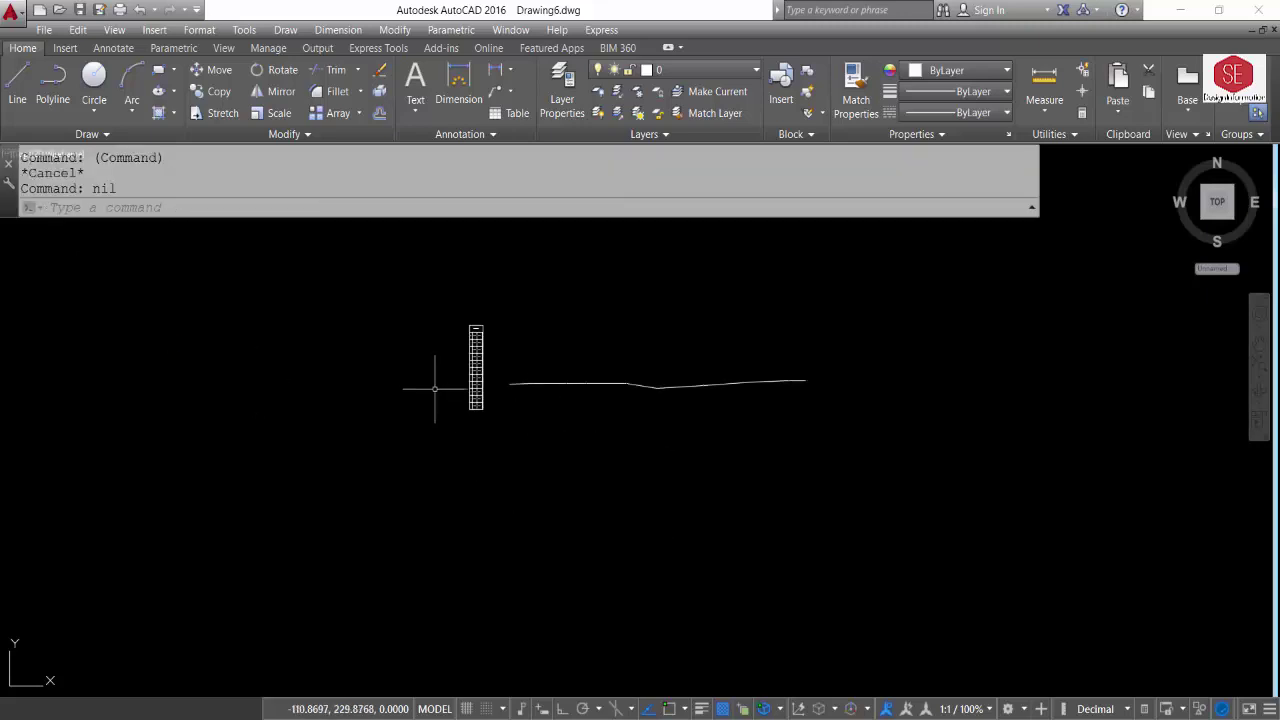
Review the E24 label-point formula against the B11 distance and C16 elevation
scroll(460, 398, up, 3)
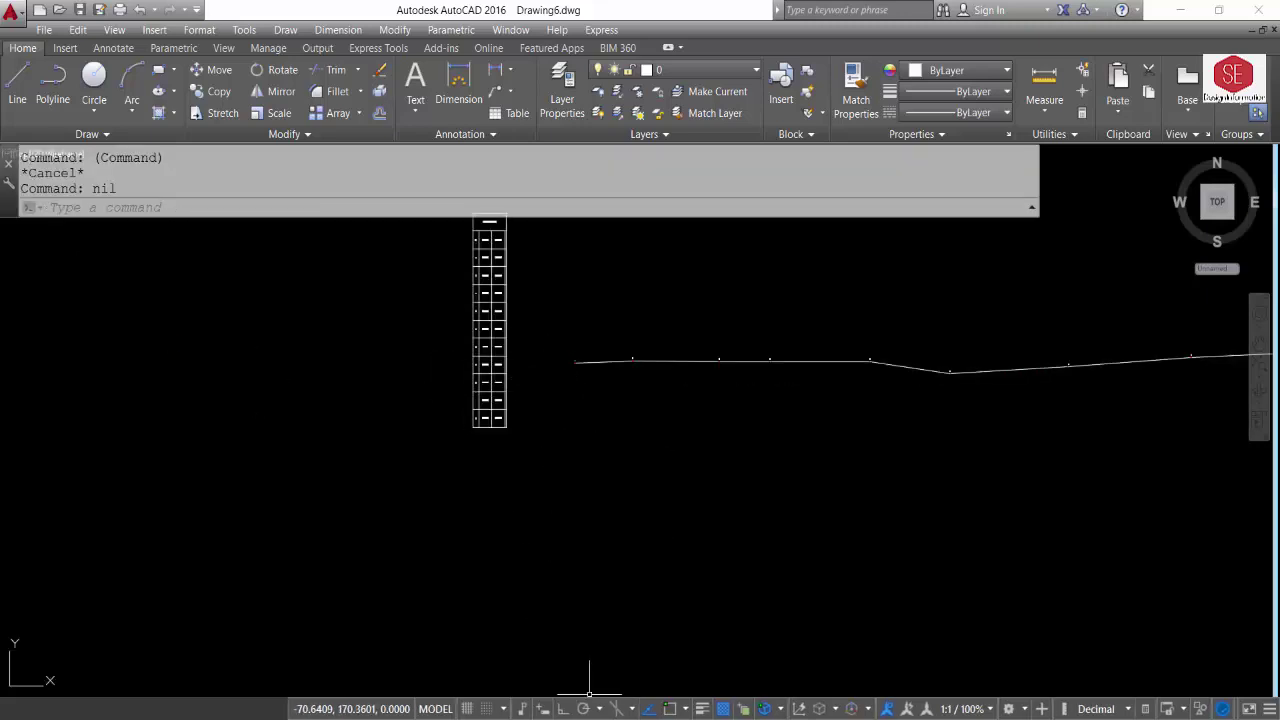
click(637, 652)
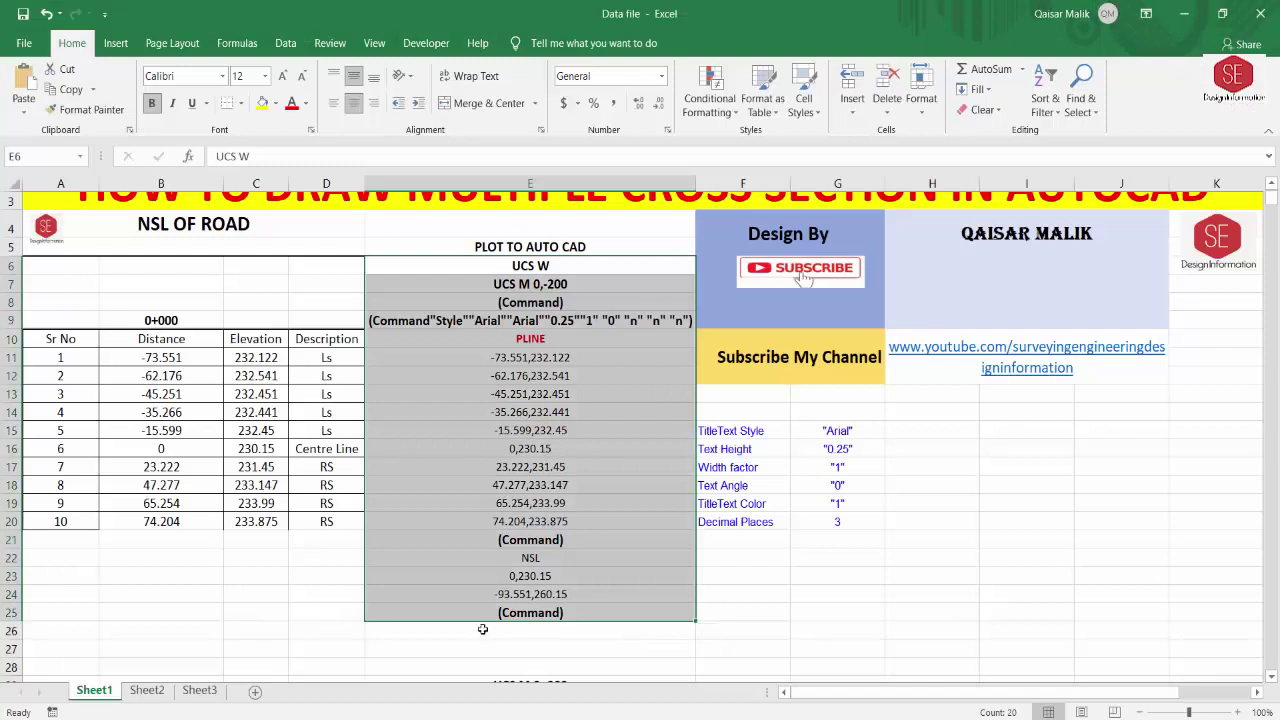
click(510, 593)
click(150, 357)
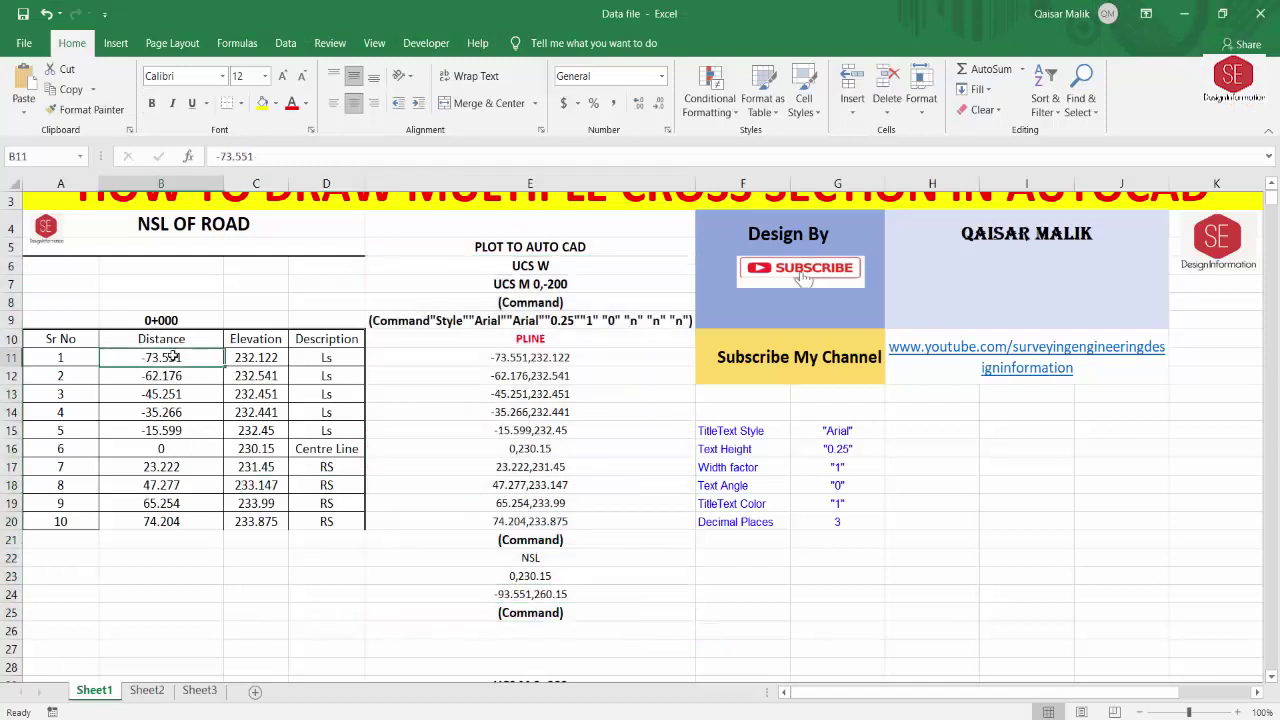
click(266, 450)
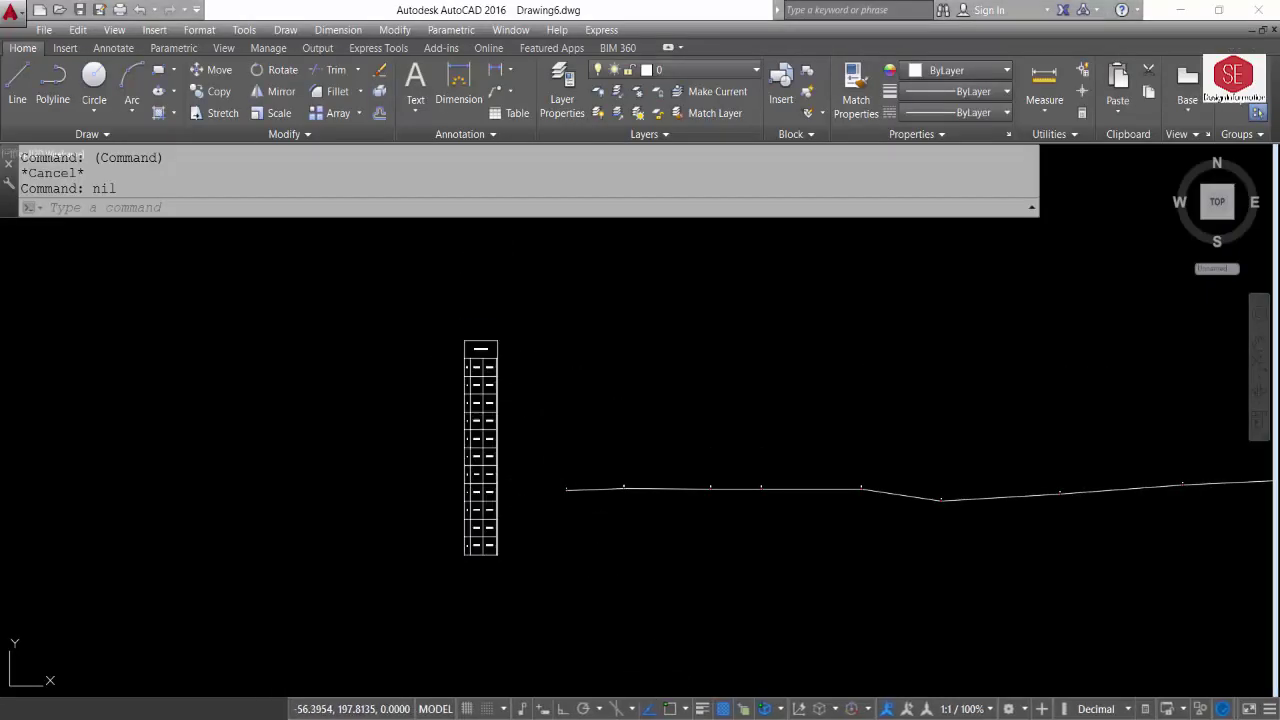
click(615, 688)
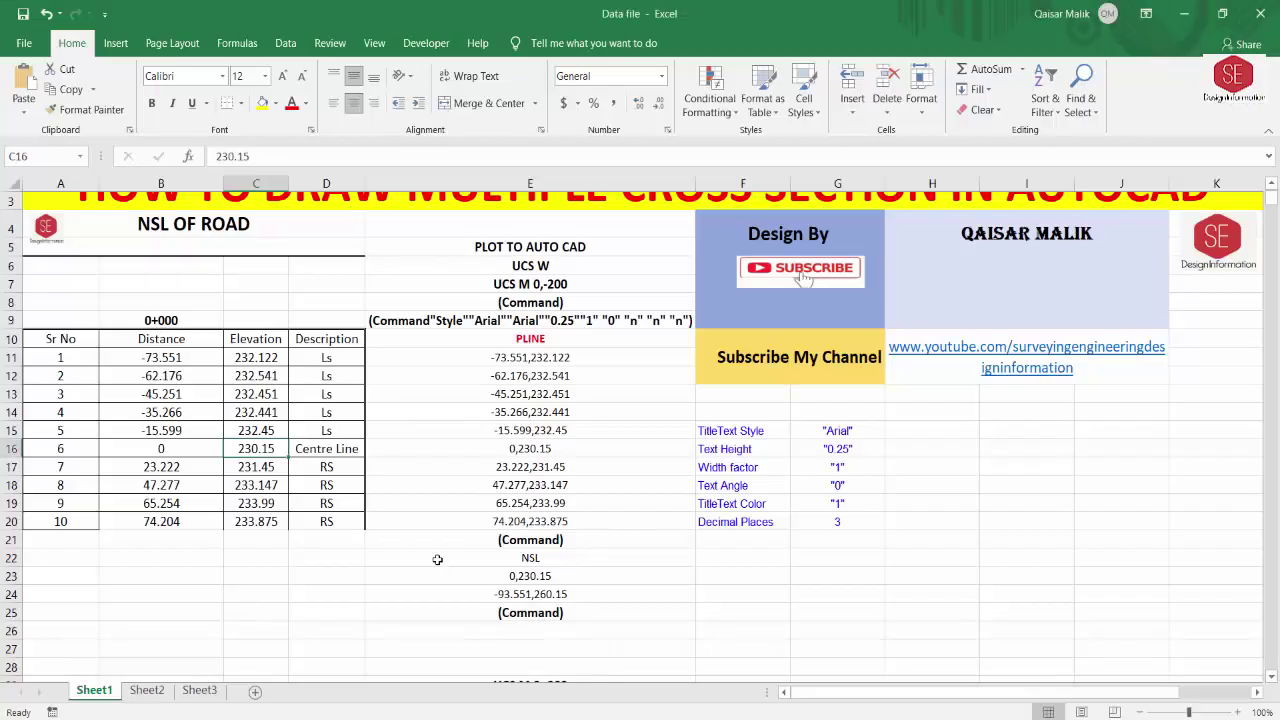
Change the E24 offset back to 10 so it yields -83.551,260.15
double_click(513, 593)
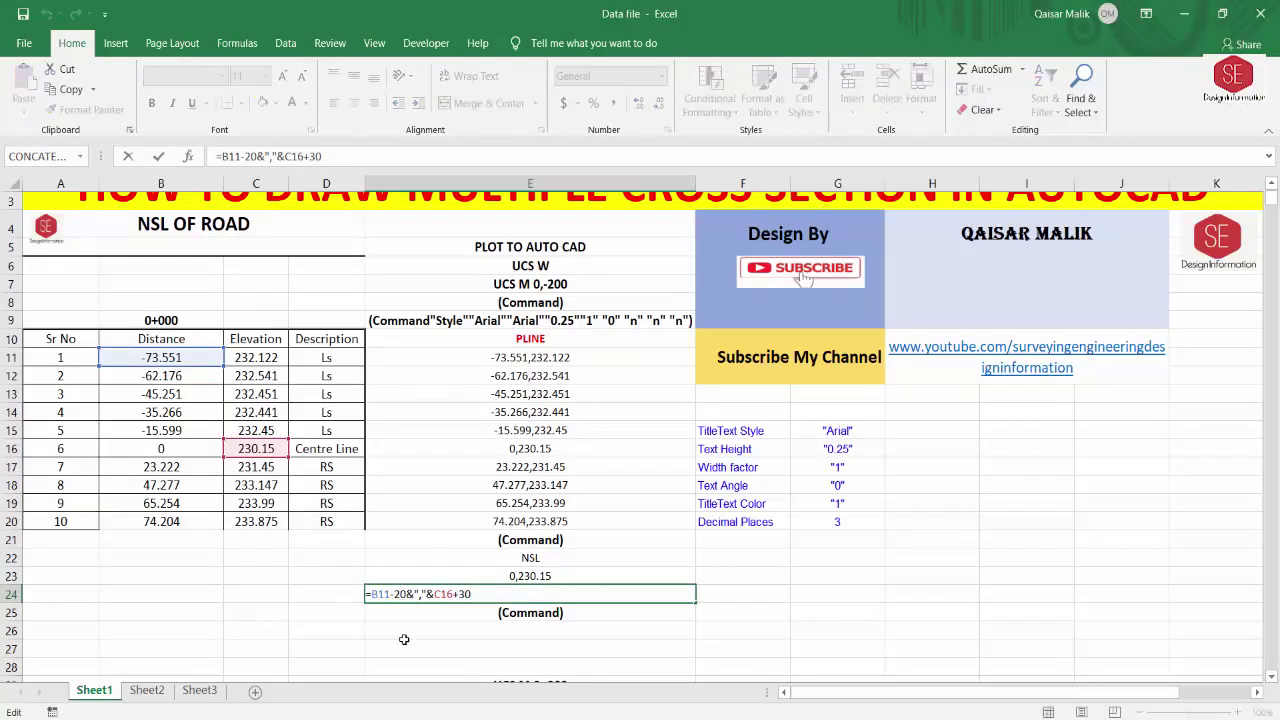
key(BackSpace)
text(1)
key(Return)
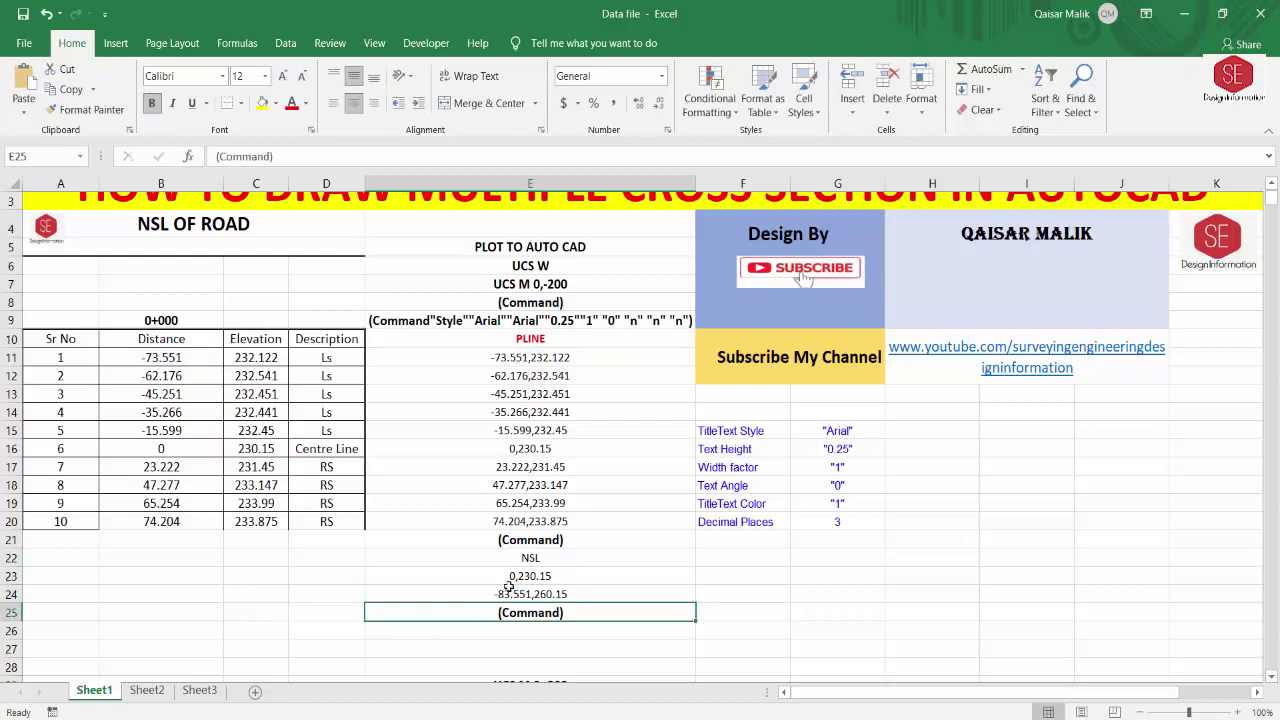
scroll(537, 516, down, 1)
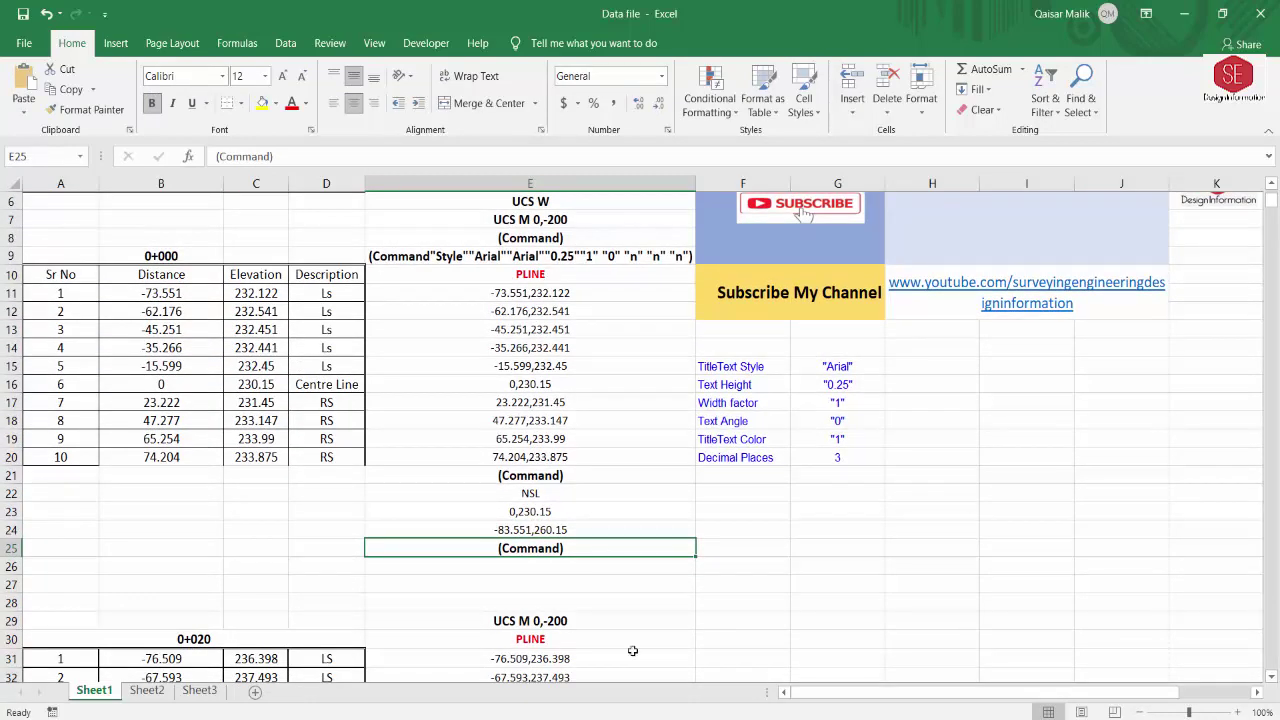
click(326, 585)
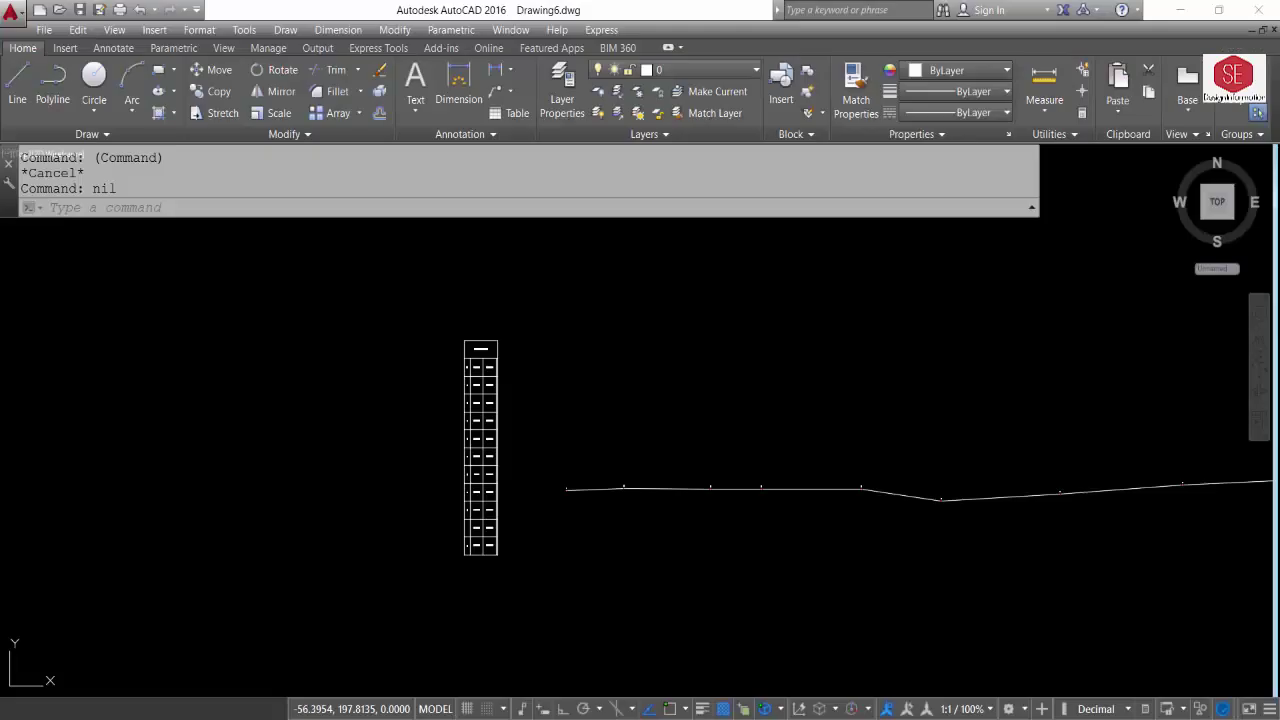
Switch to Sample Drawing and zoom over its finished cross-sections for comparison
scroll(614, 440, down, 2)
scroll(650, 412, up, 2)
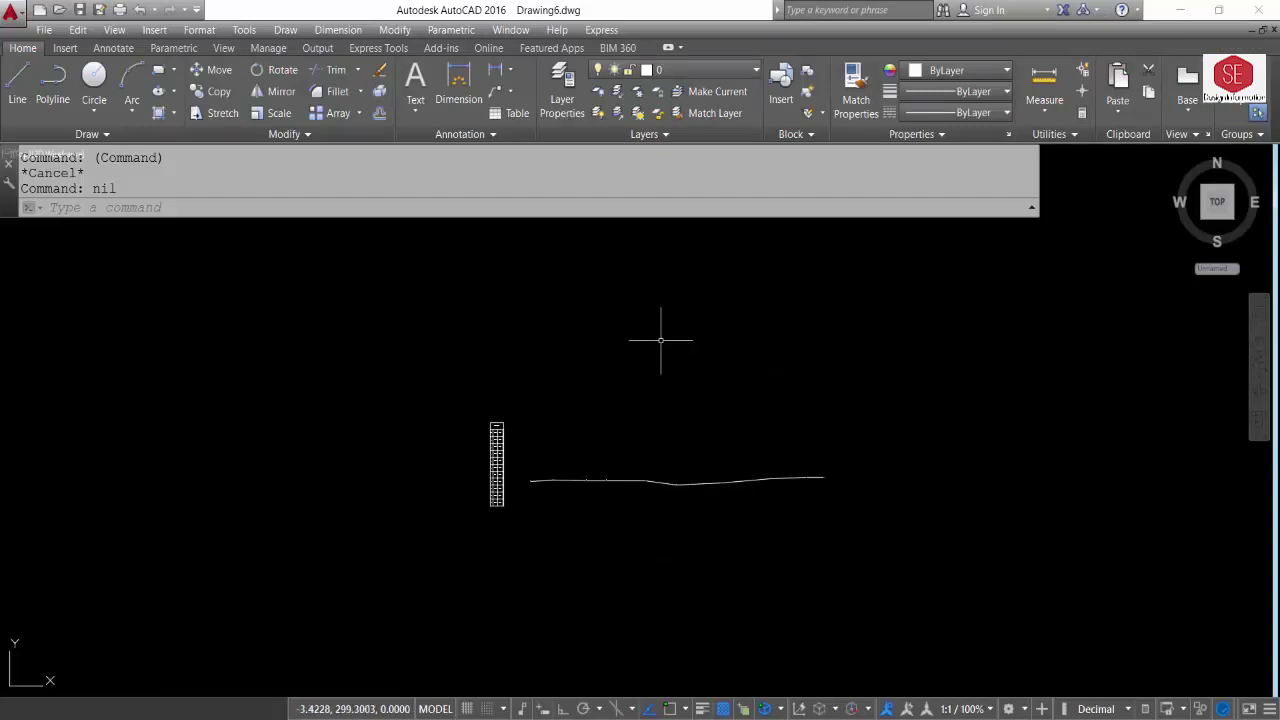
key(ctrl+Tab)
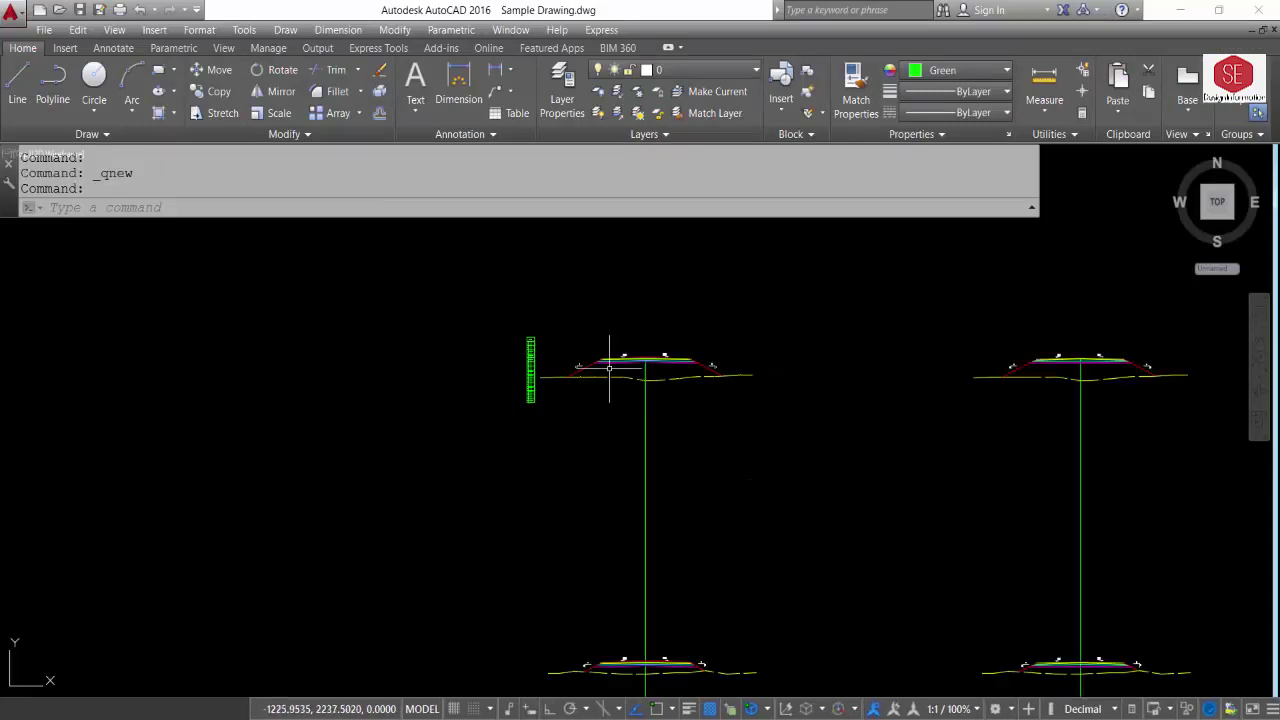
scroll(635, 364, up, 3)
scroll(693, 300, down, 1)
scroll(697, 290, down, 5)
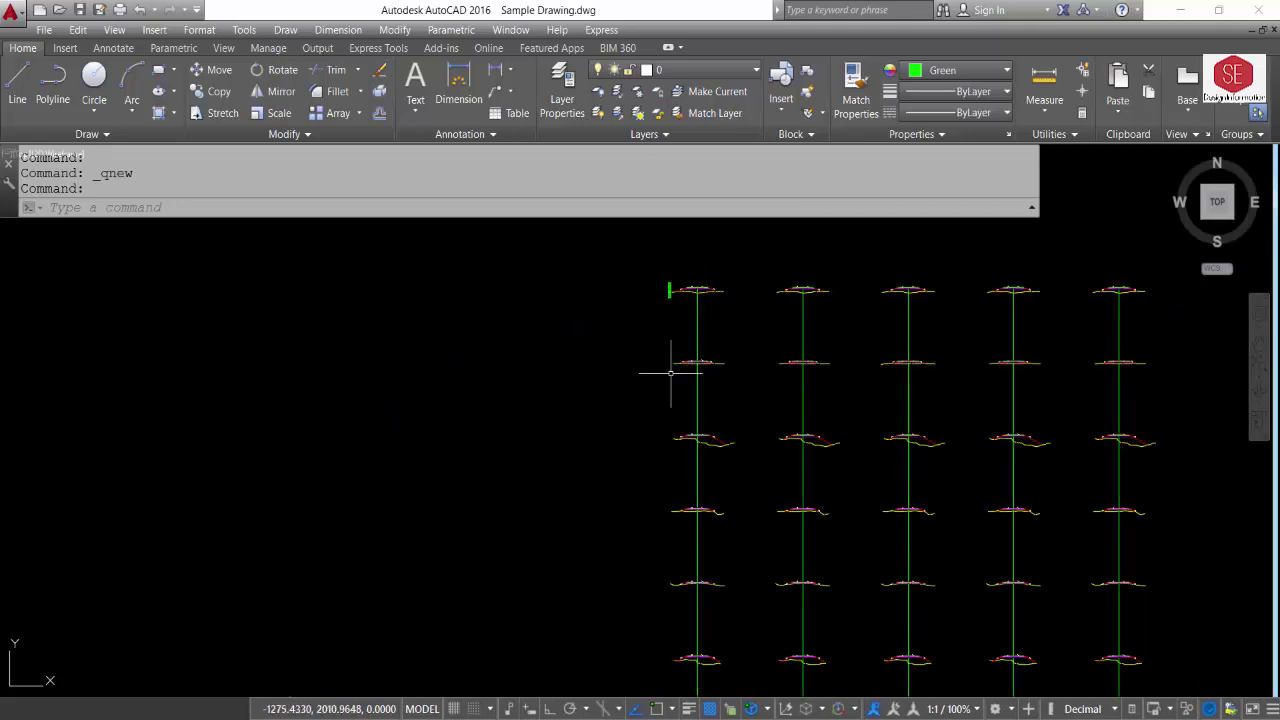
scroll(674, 366, up, 4)
mouse_move(734, 559)
mouse_down()
mouse_move(726, 441)
mouse_move(720, 628)
mouse_up()
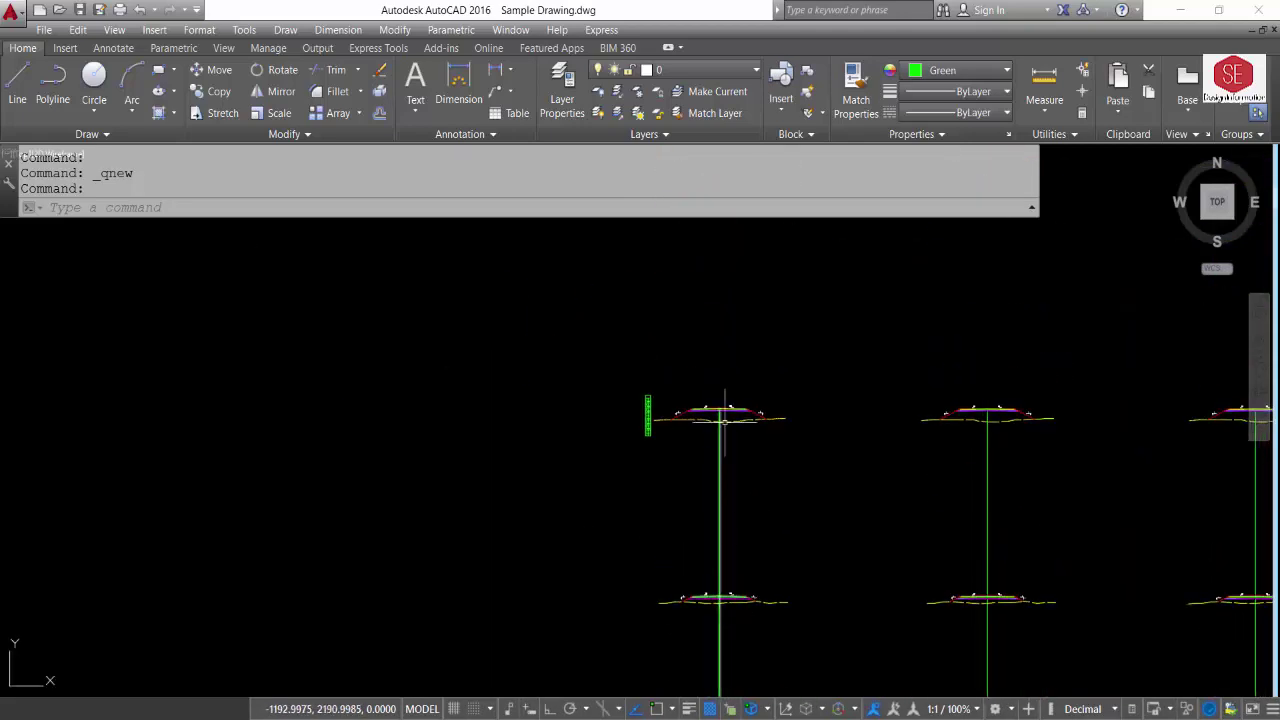
scroll(701, 403, up, 7)
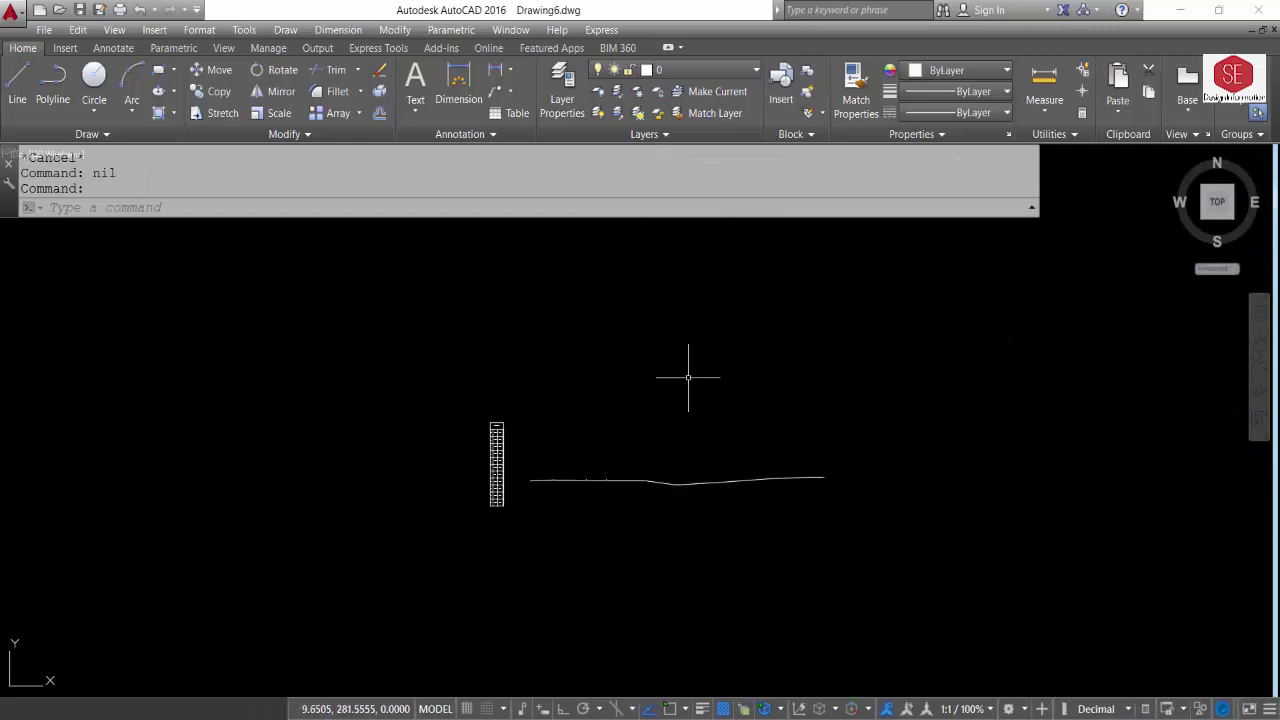
Make the G15, G16 and G17 references in the E9 style formula absolute
click(580, 632)
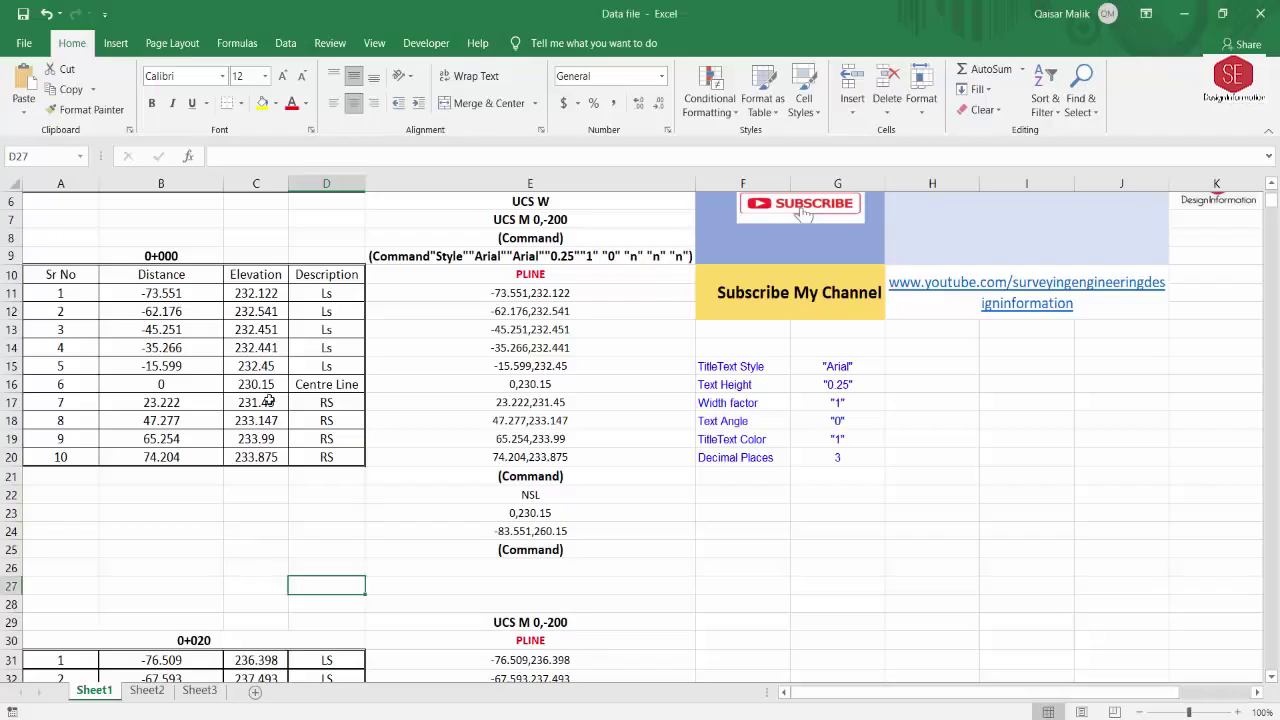
click(105, 251)
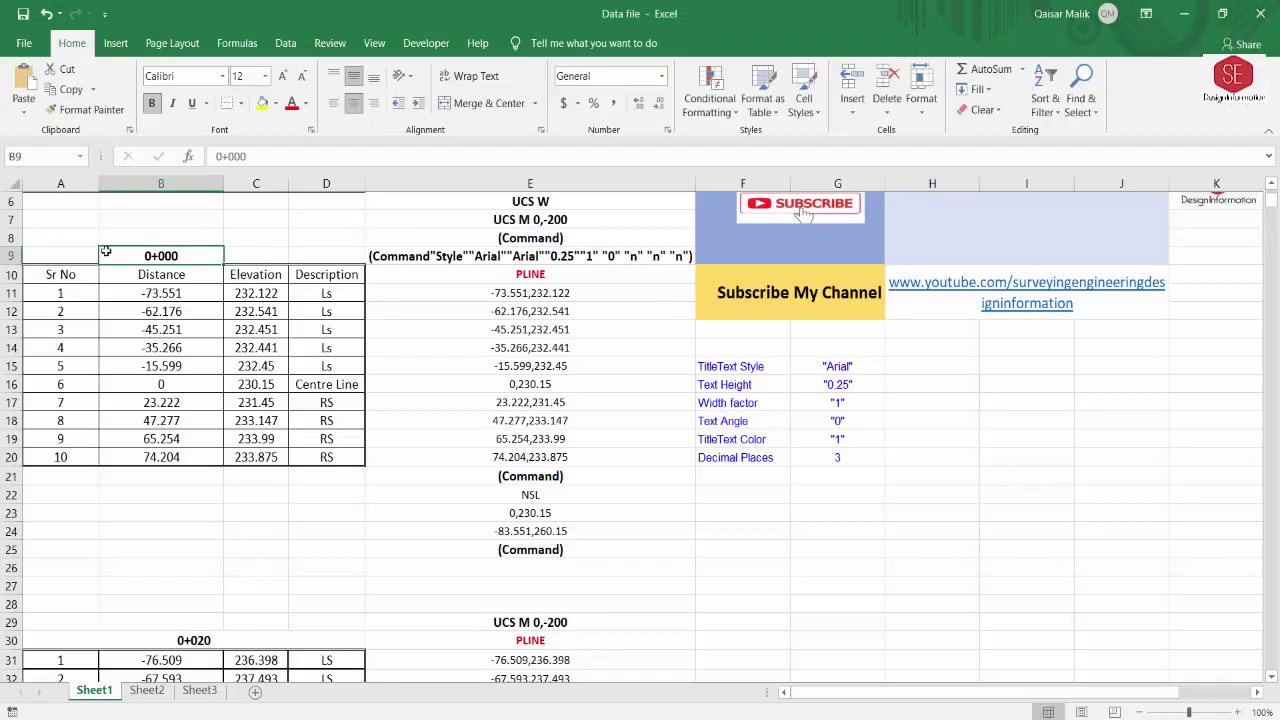
click(486, 567)
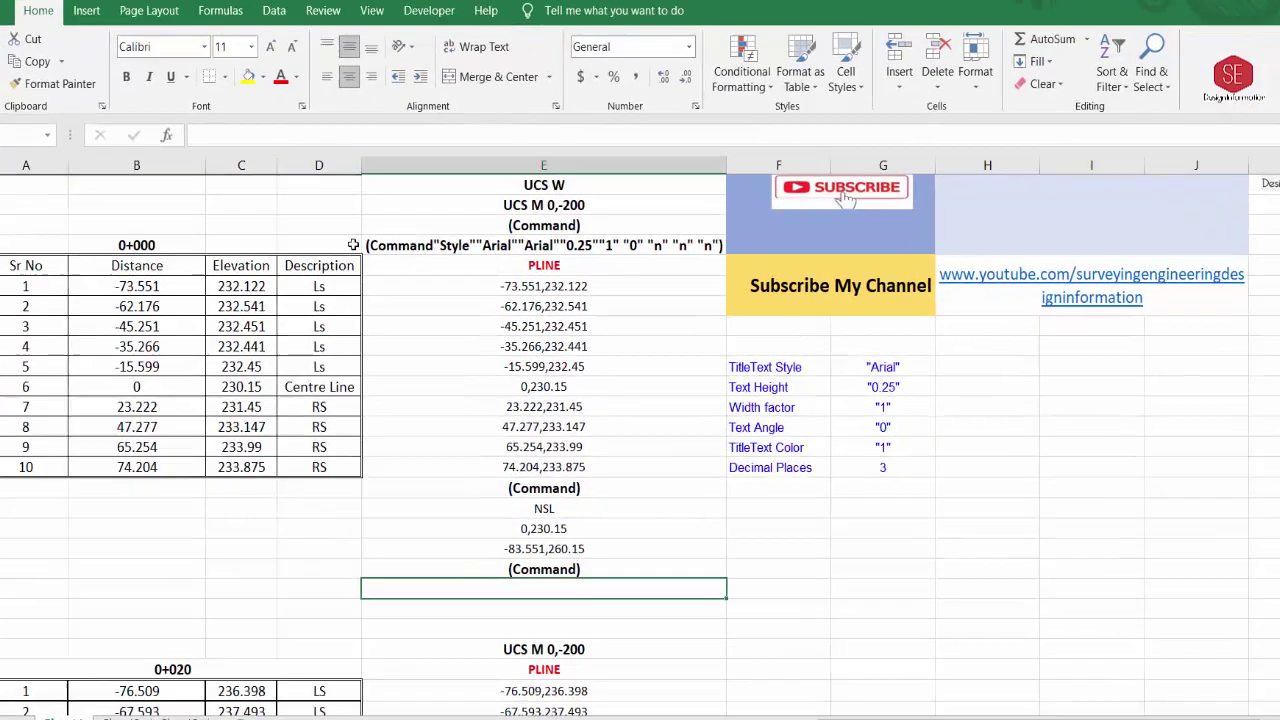
click(420, 256)
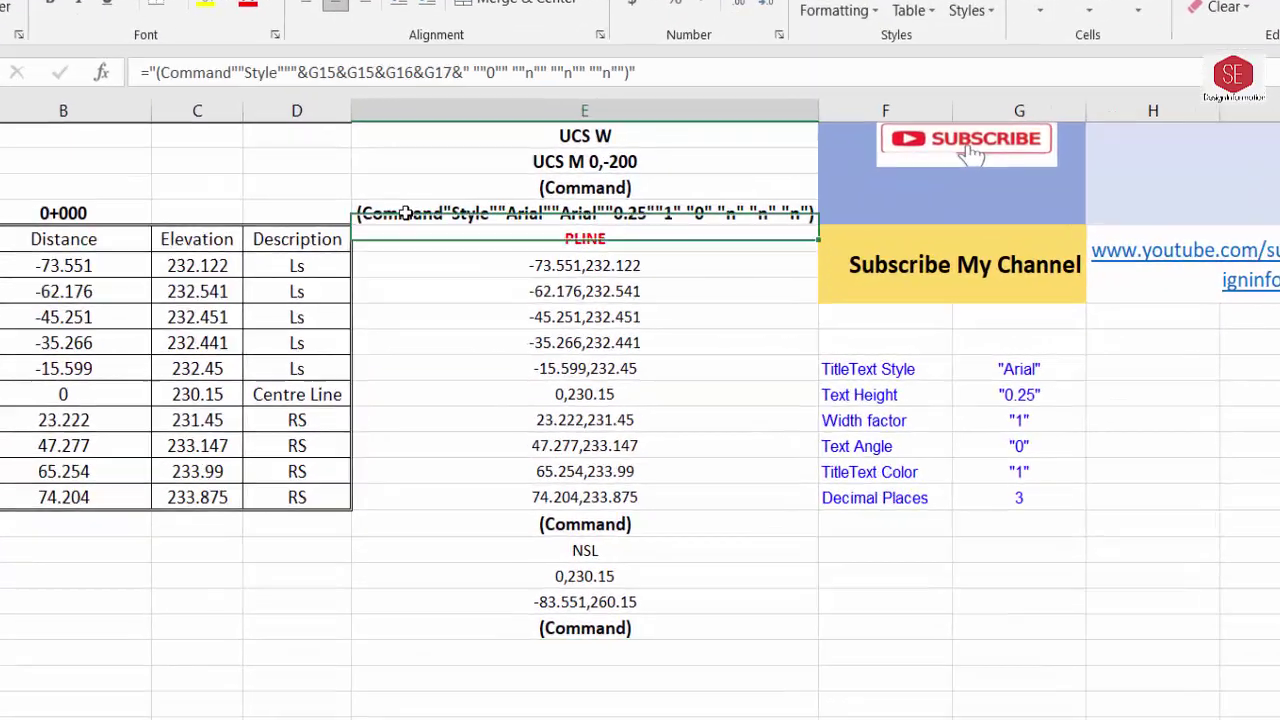
double_click(432, 189)
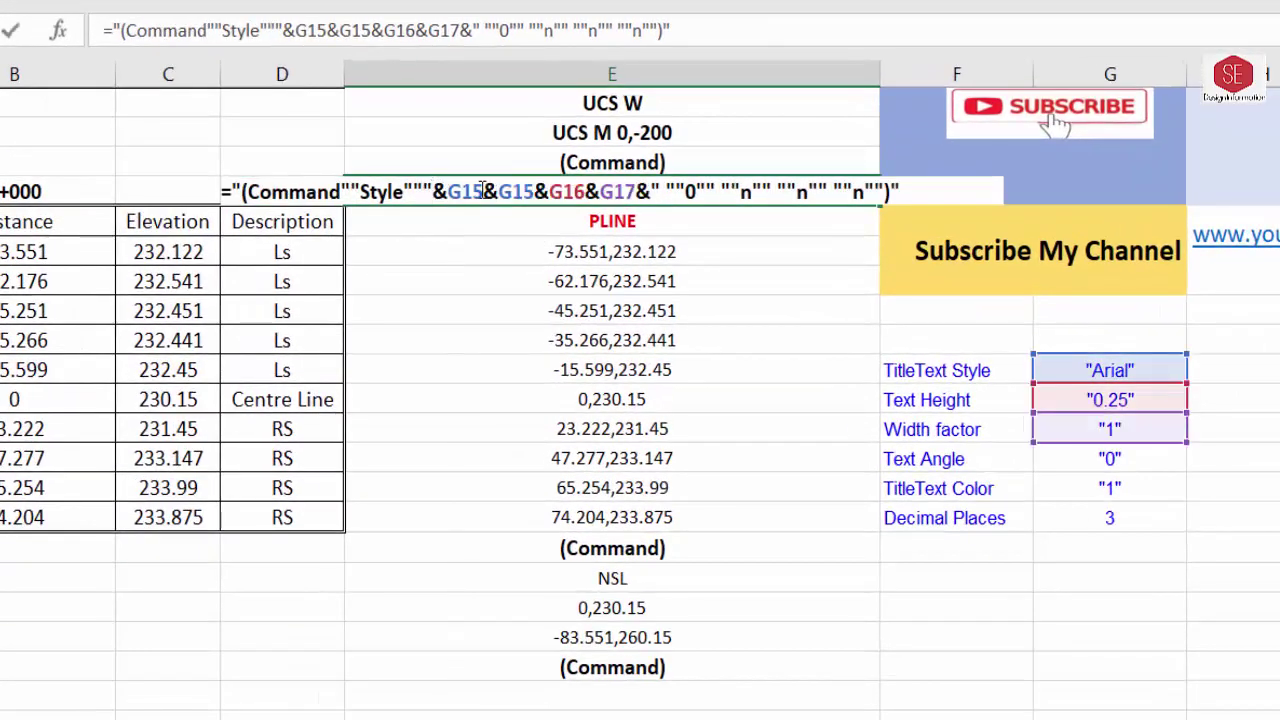
click(462, 191)
key(F4)
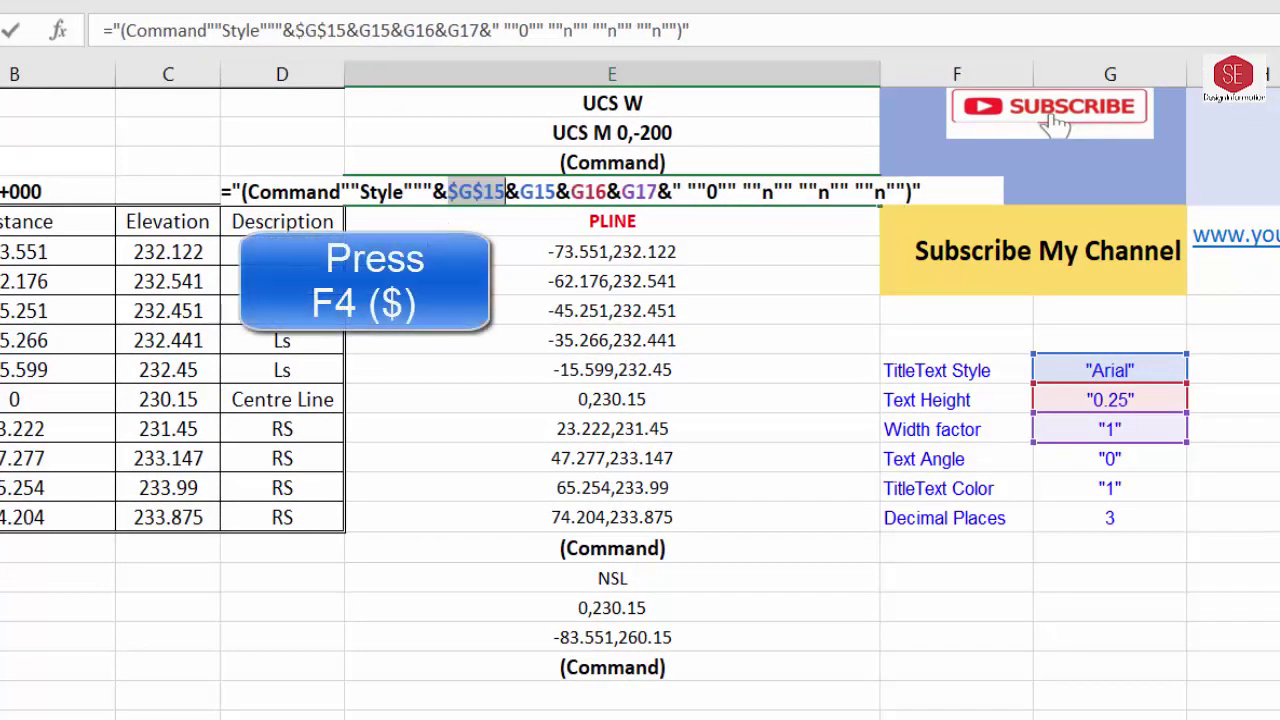
click(537, 203)
key(F4)
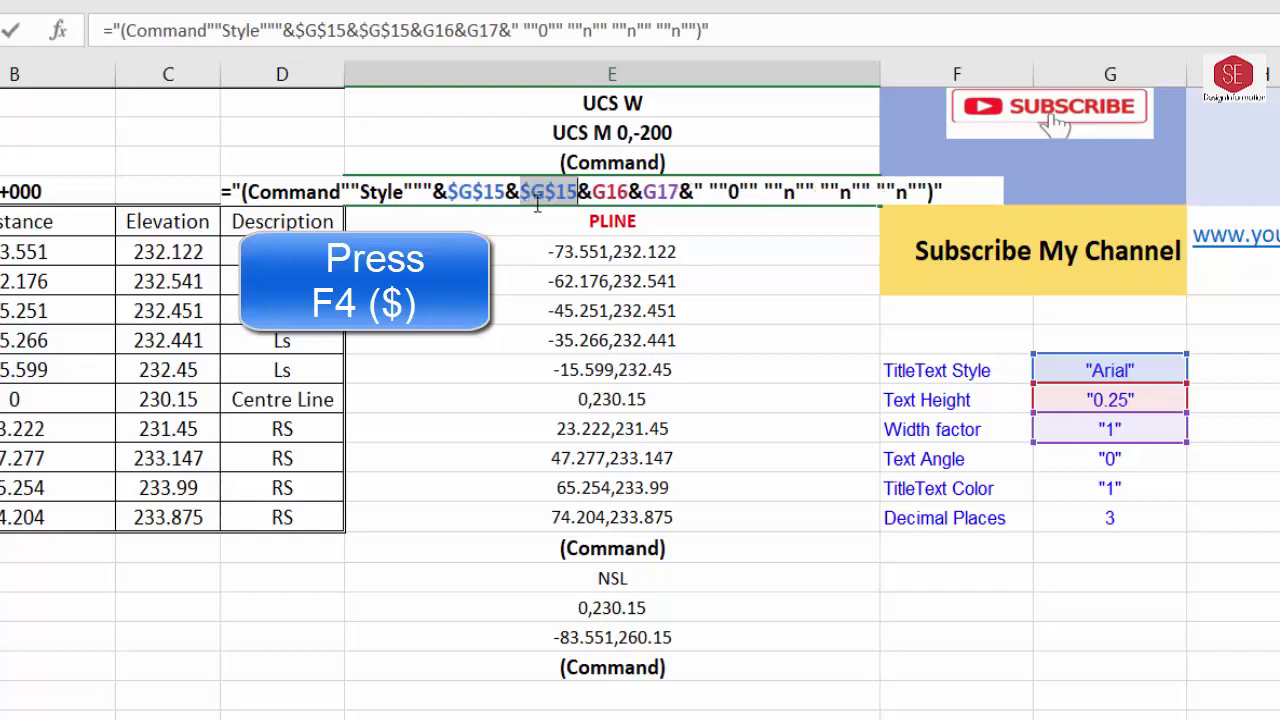
click(606, 191)
key(F4)
click(683, 193)
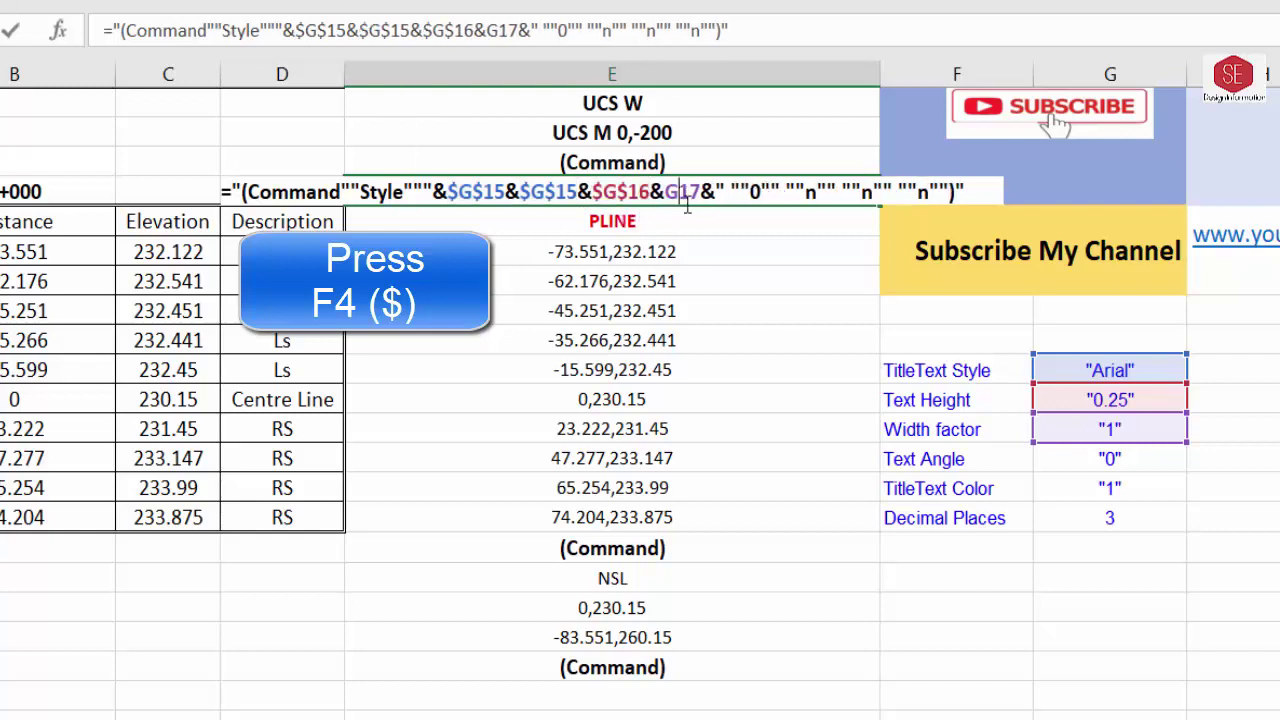
key(F4)
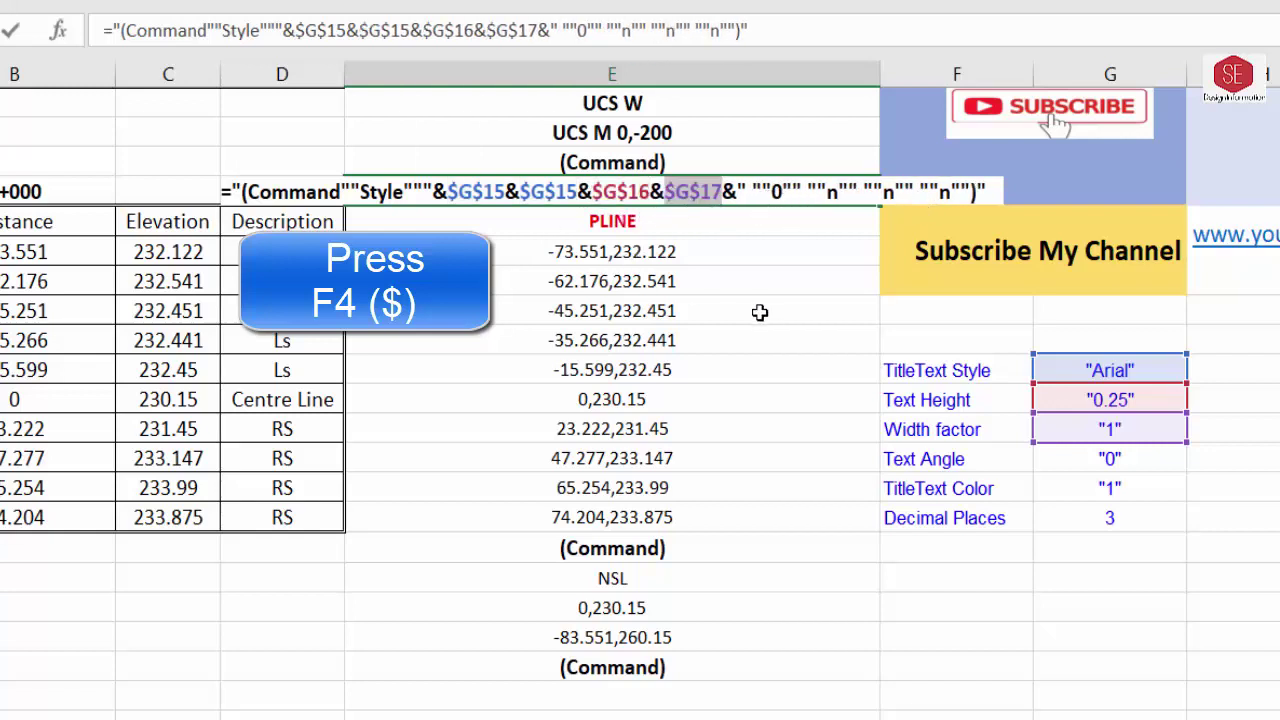
key(Return)
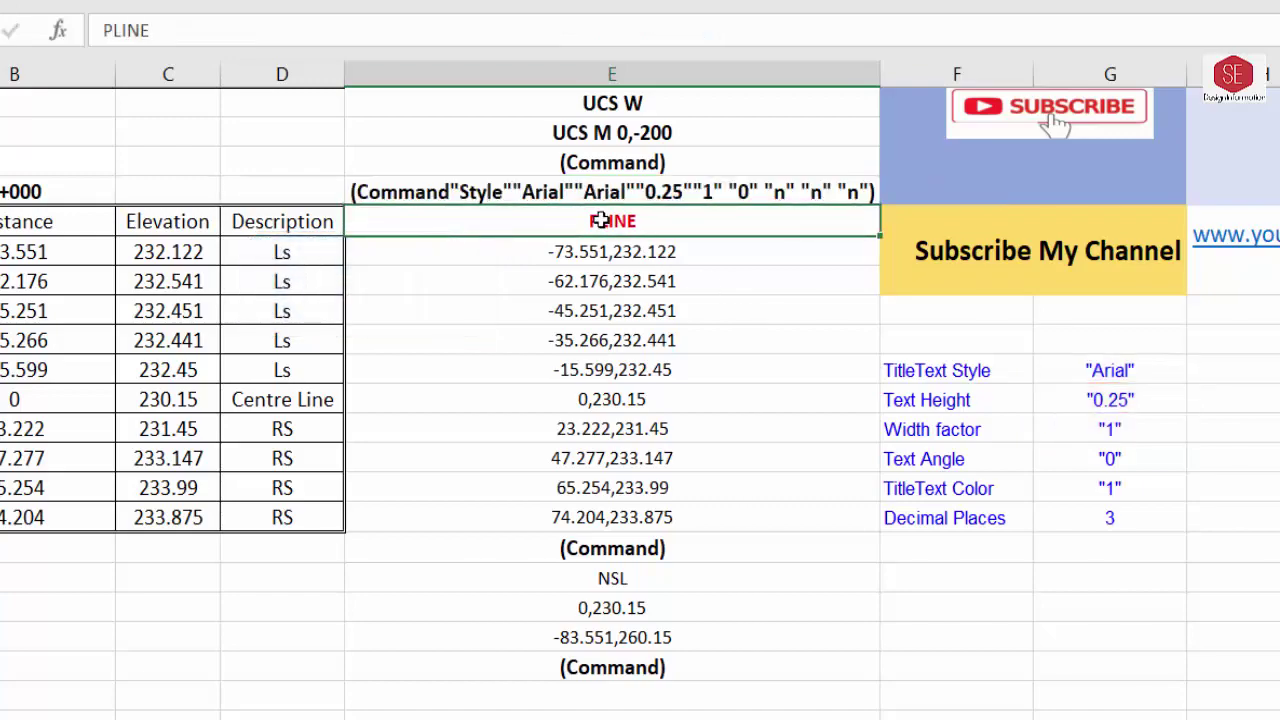
Copy the E9 style formula into E26 below the lower (Command)
click(580, 193)
right_click(583, 195)
click(646, 246)
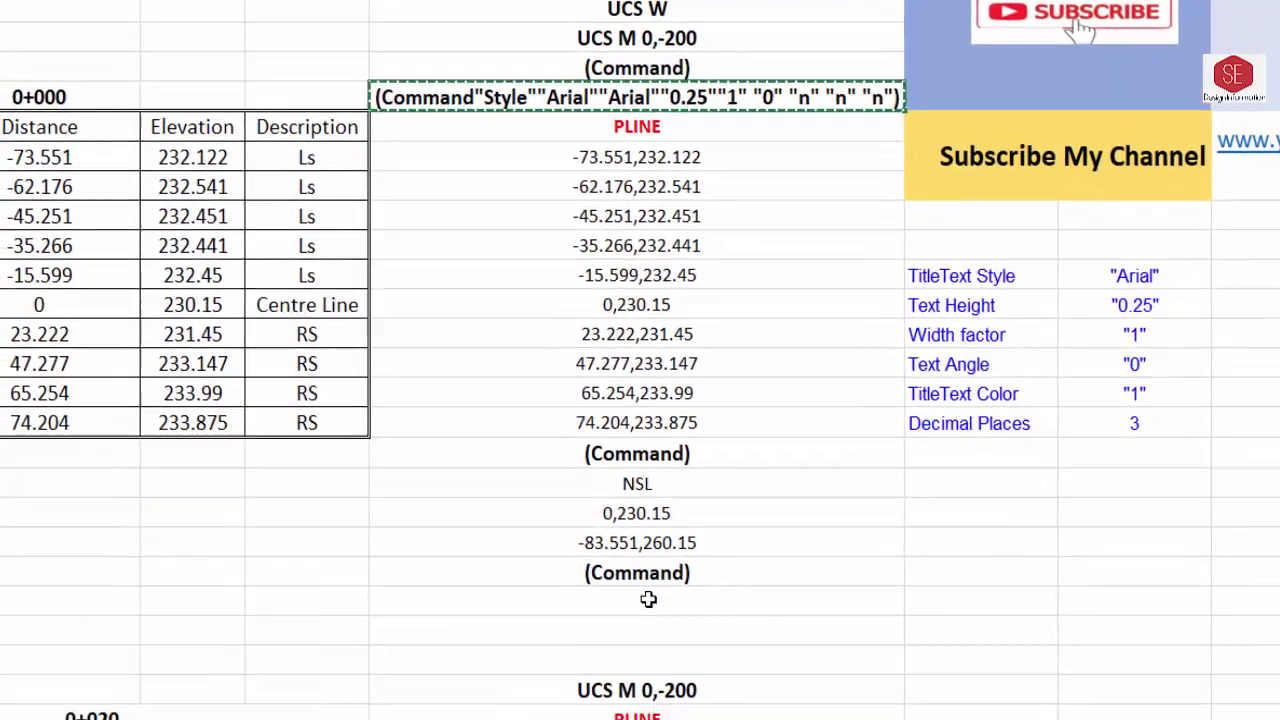
click(648, 599)
right_click(648, 599)
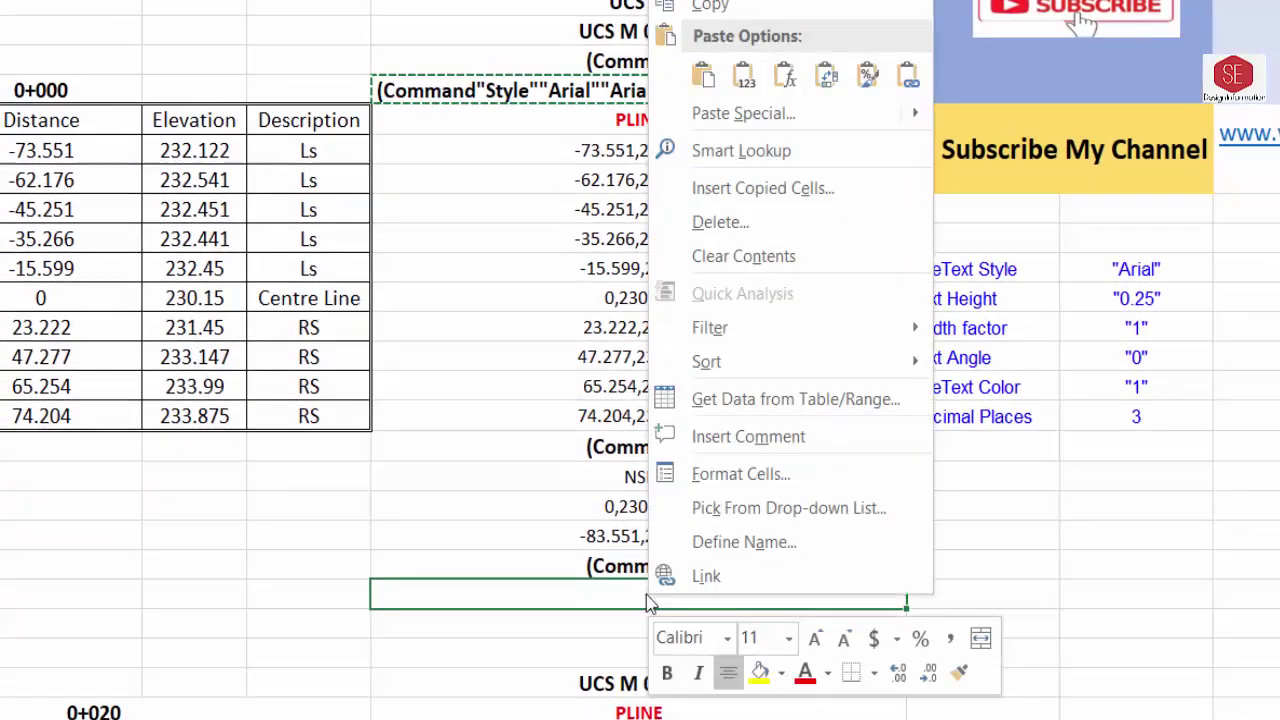
click(711, 72)
Replace $G$16 in the E26 formula with a fixed text height of 5
scroll(900, 400, down, 2)
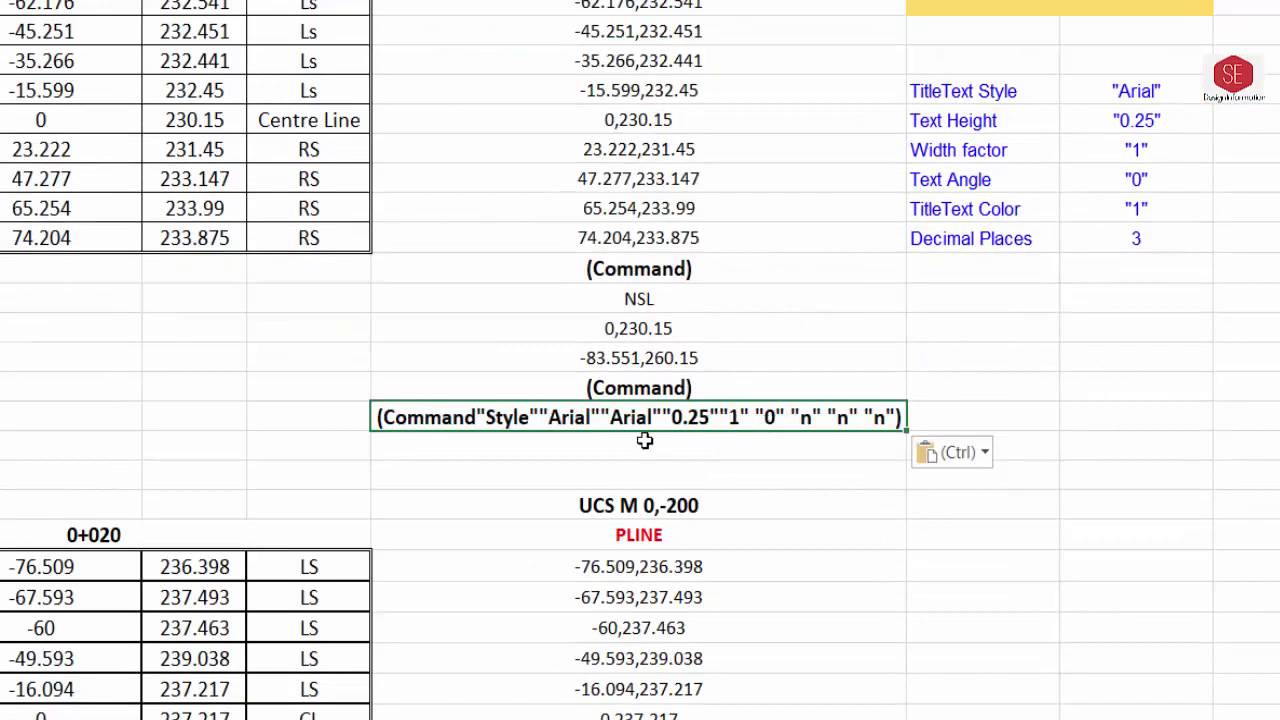
double_click(645, 417)
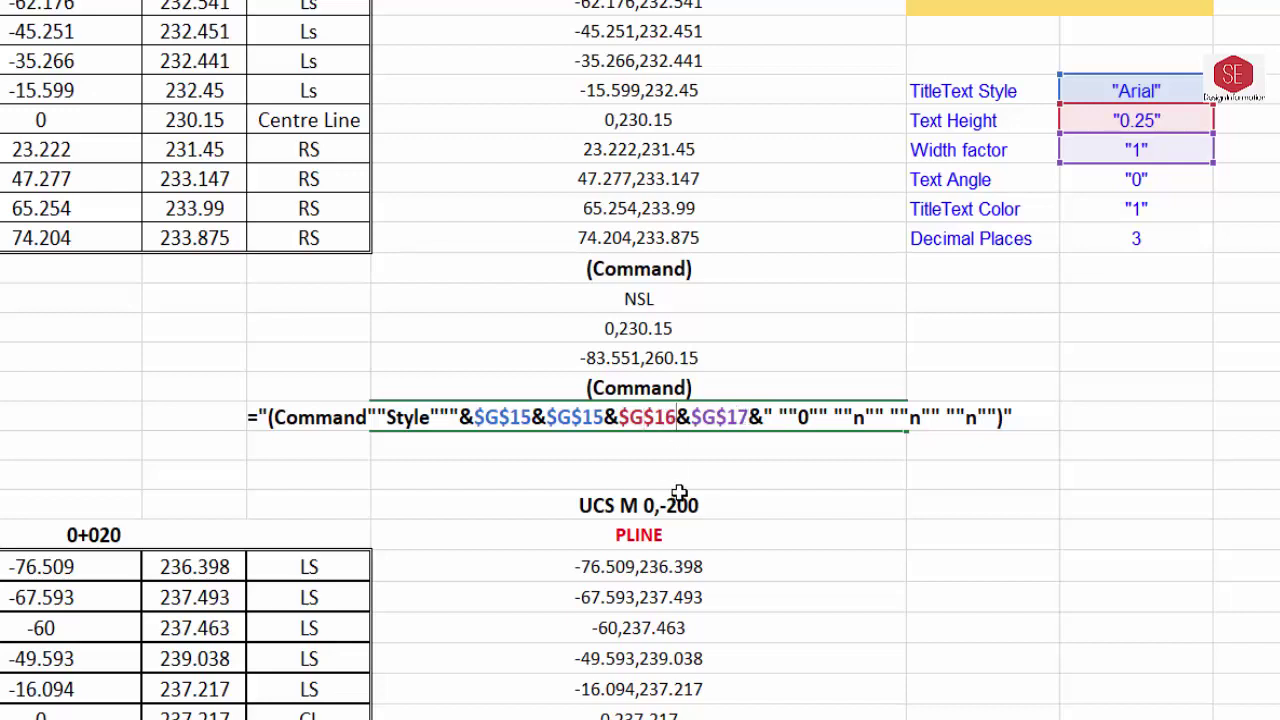
key(BackSpace)
key(BackSpace)
key(BackSpace)
key(BackSpace)
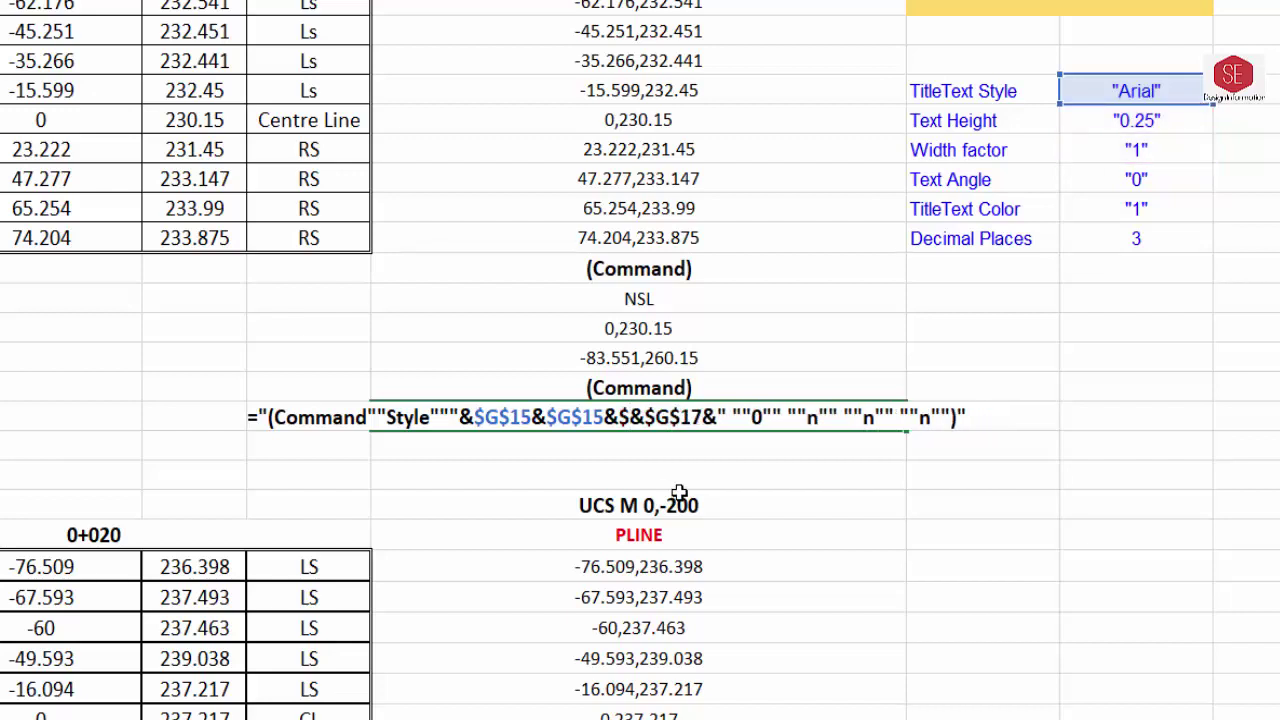
key(BackSpace)
text(5)
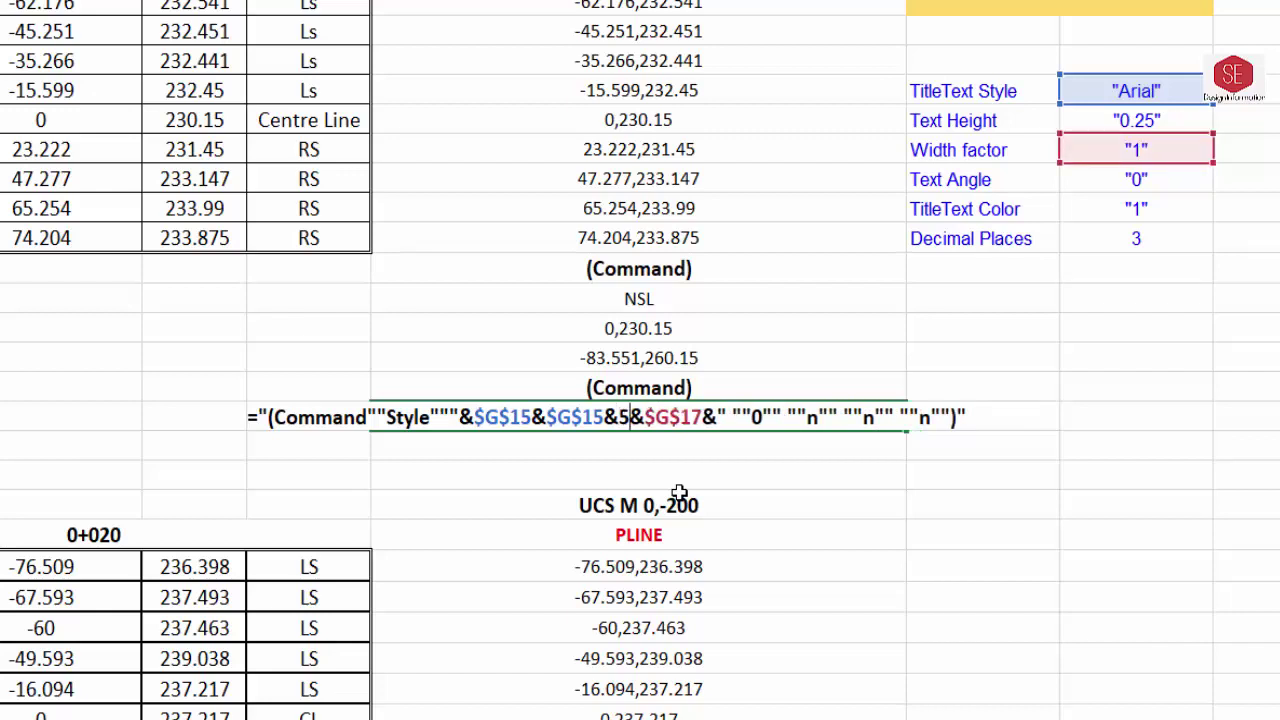
key(Return)
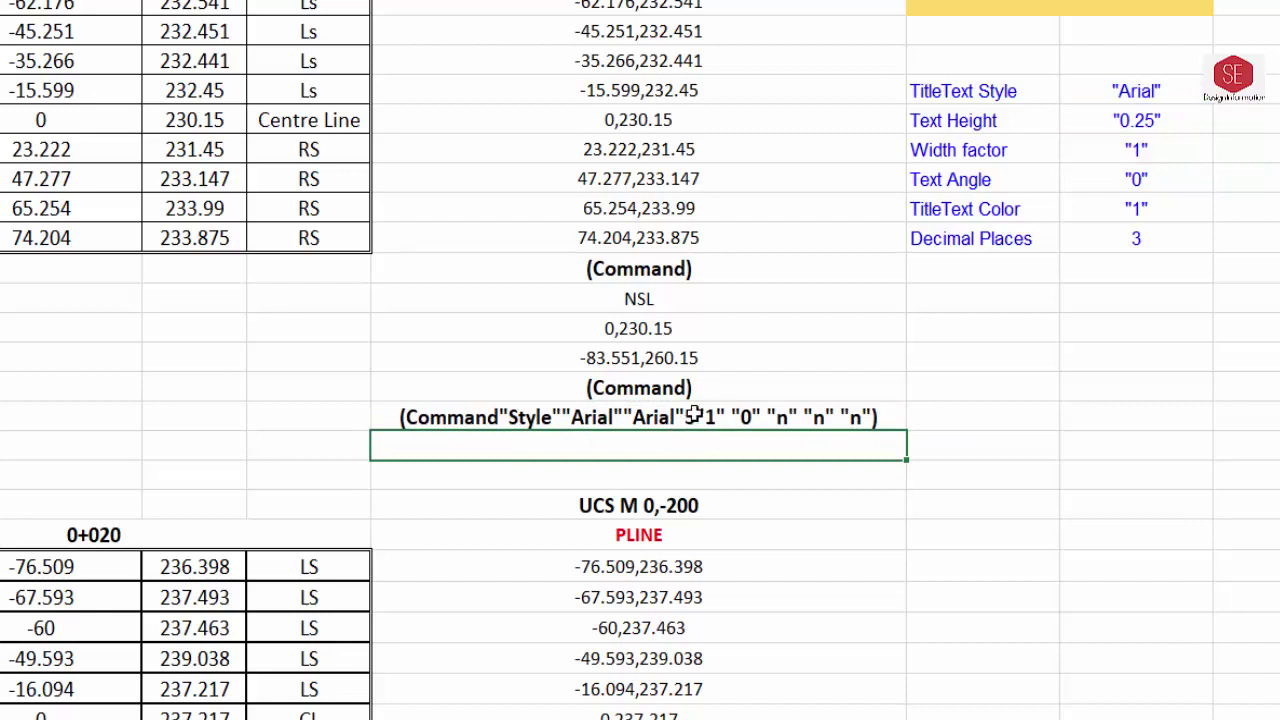
click(693, 419)
scroll(665, 170, up, 2)
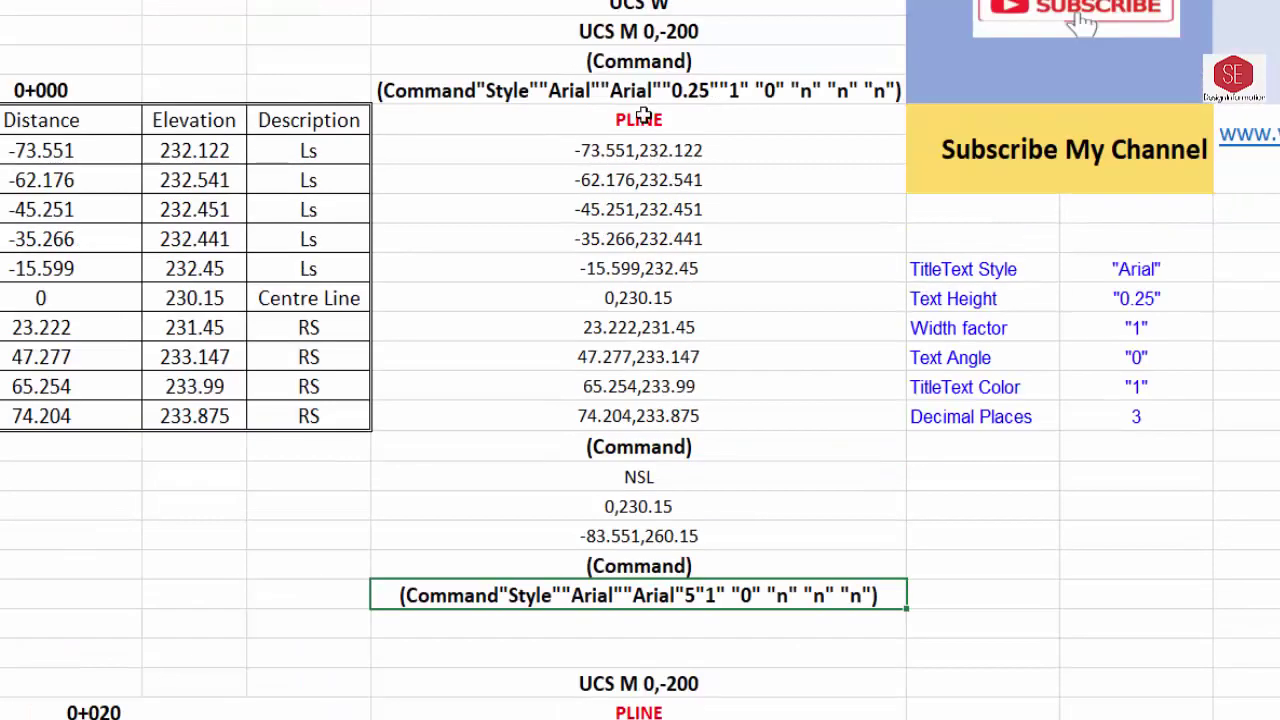
click(659, 622)
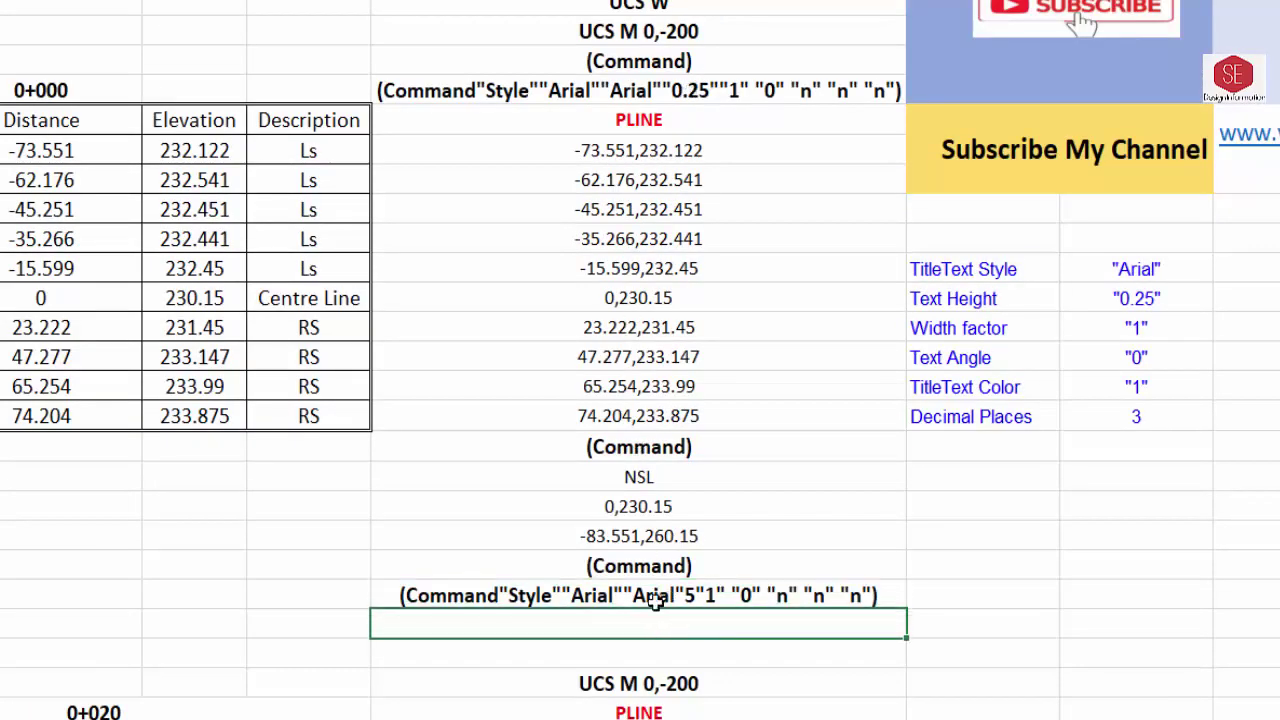
key(Up)
click(660, 622)
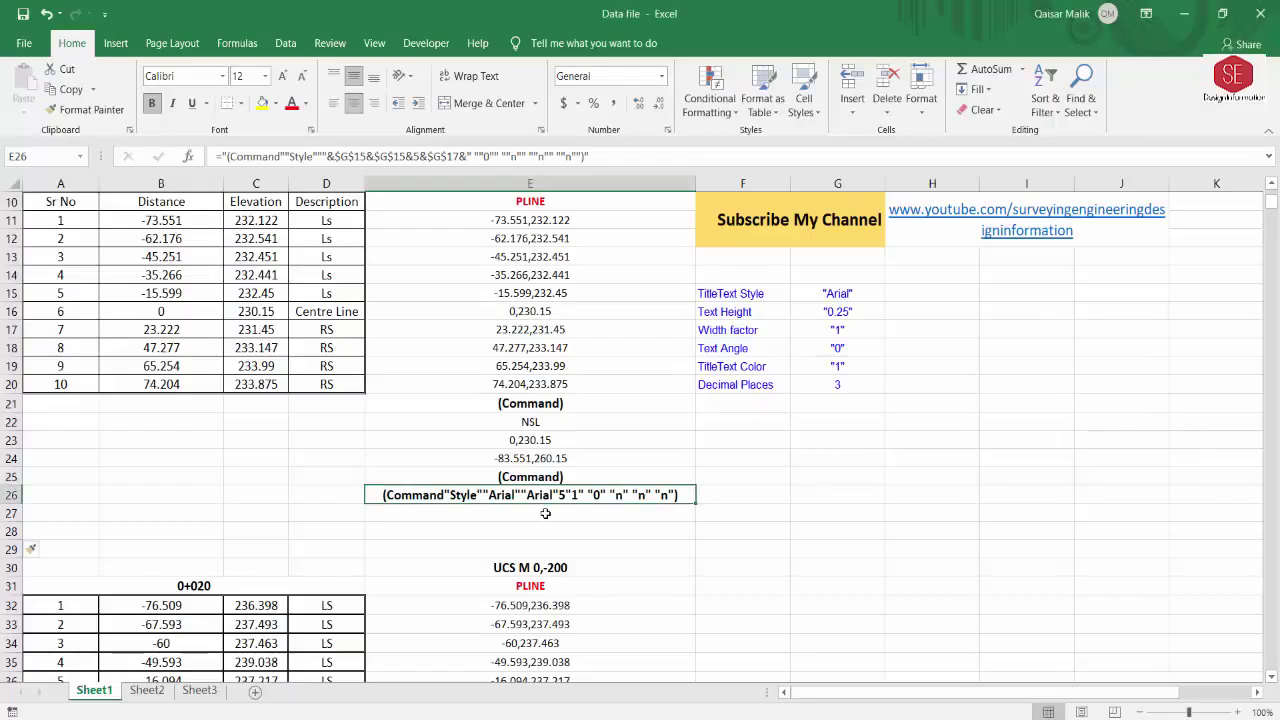
Link A27 to the centre-line distance in B16, giving 0
click(464, 514)
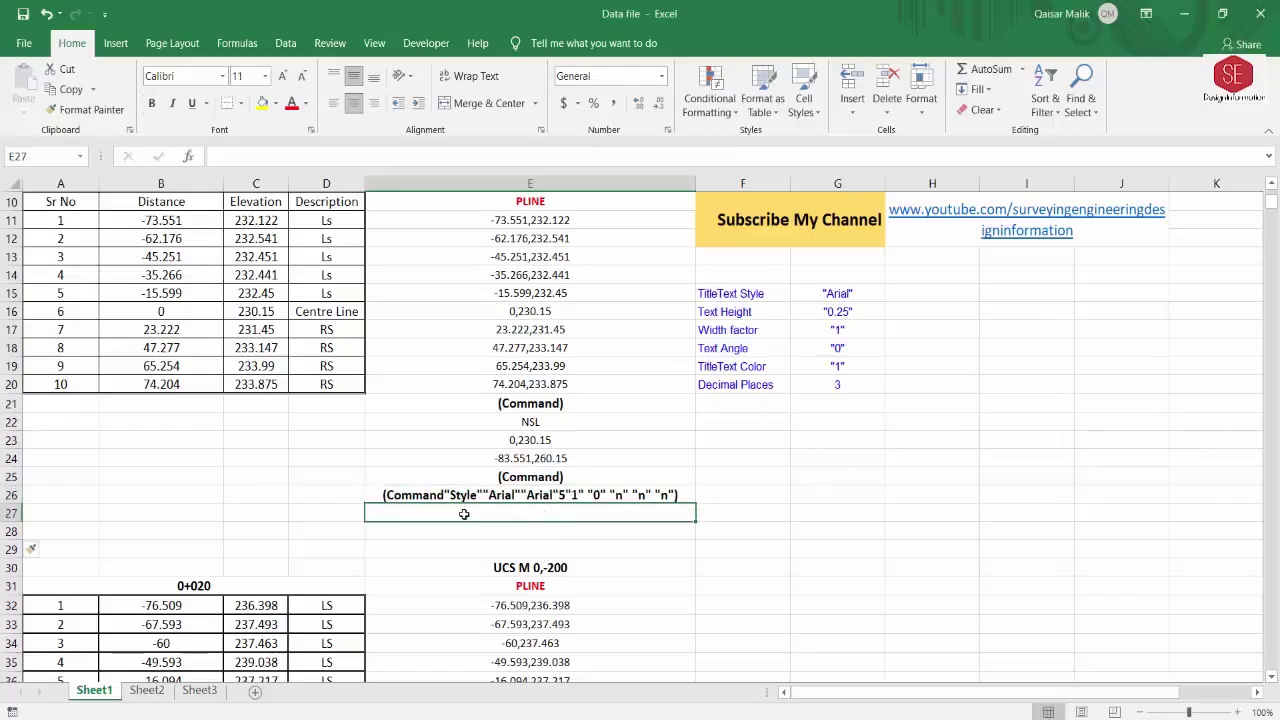
scroll(407, 521, up, 2)
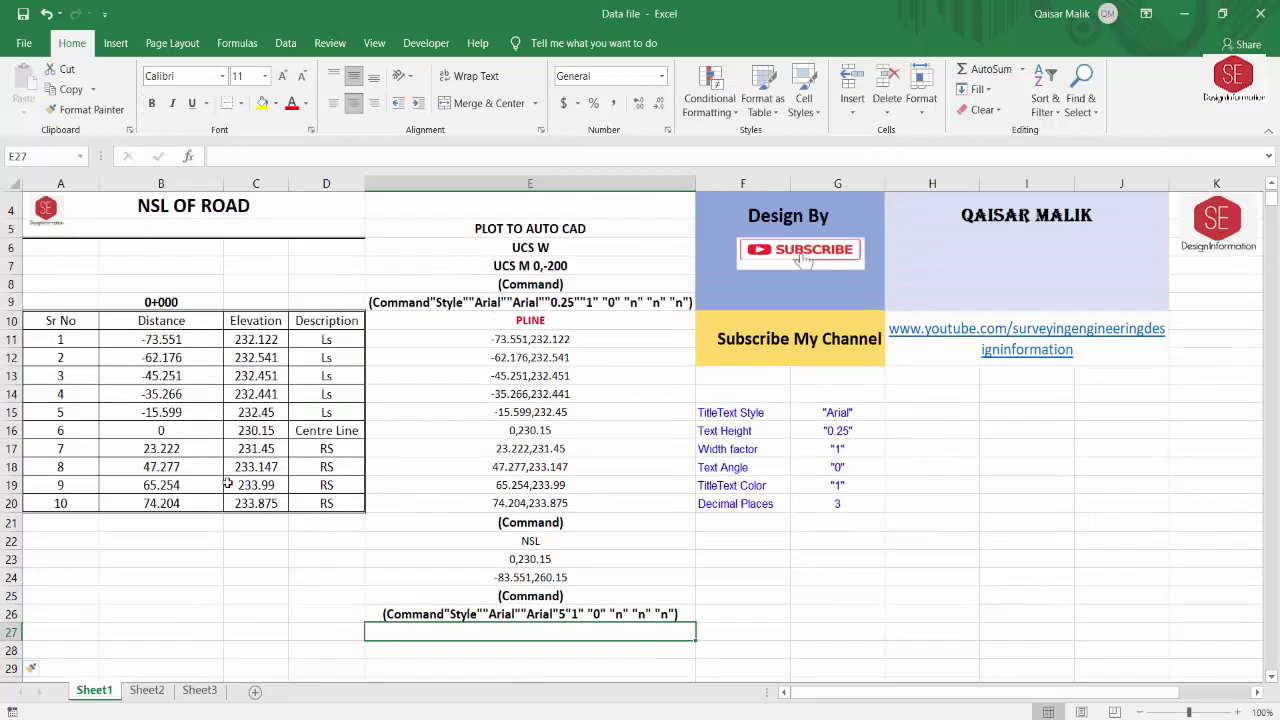
click(90, 637)
click(166, 632)
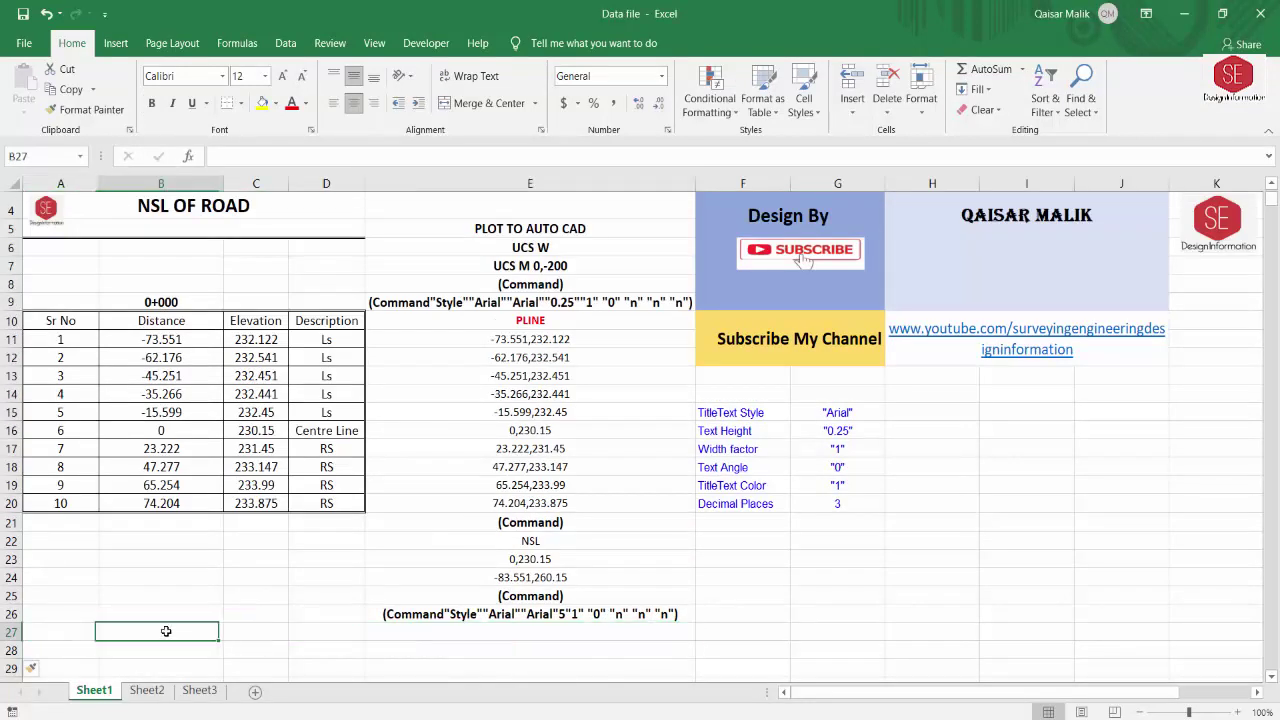
click(77, 632)
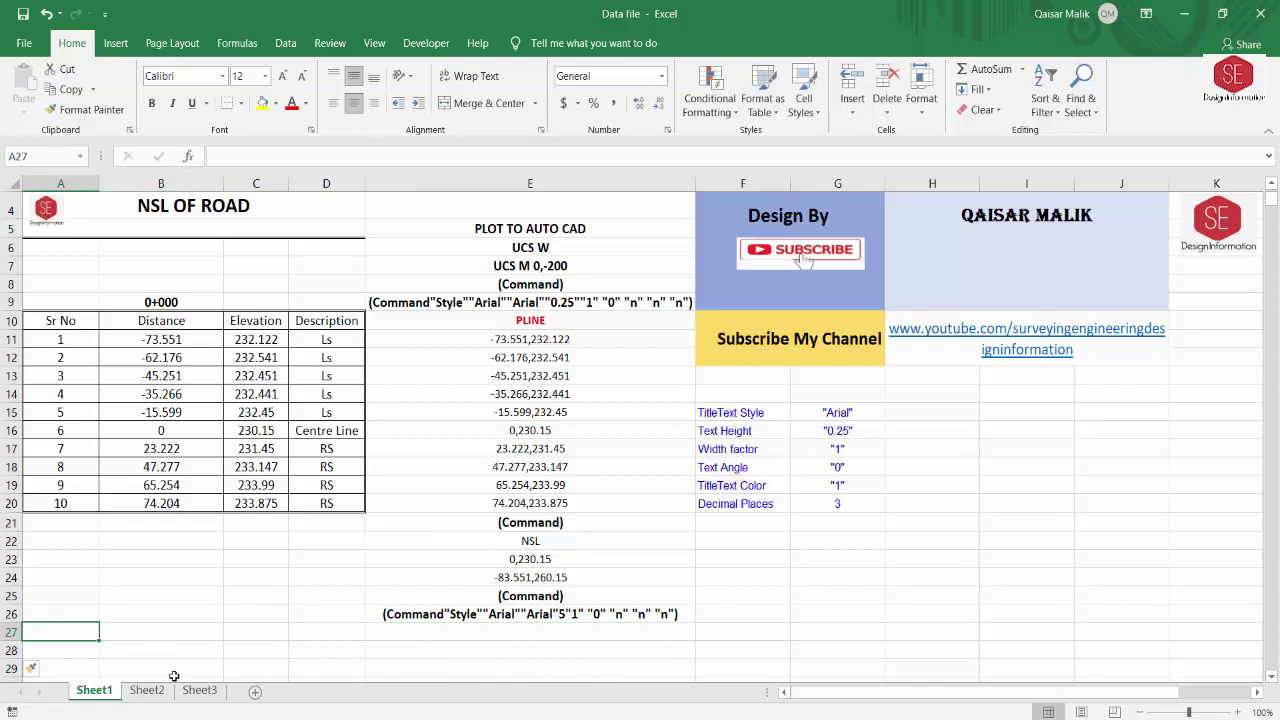
text(=)
click(142, 437)
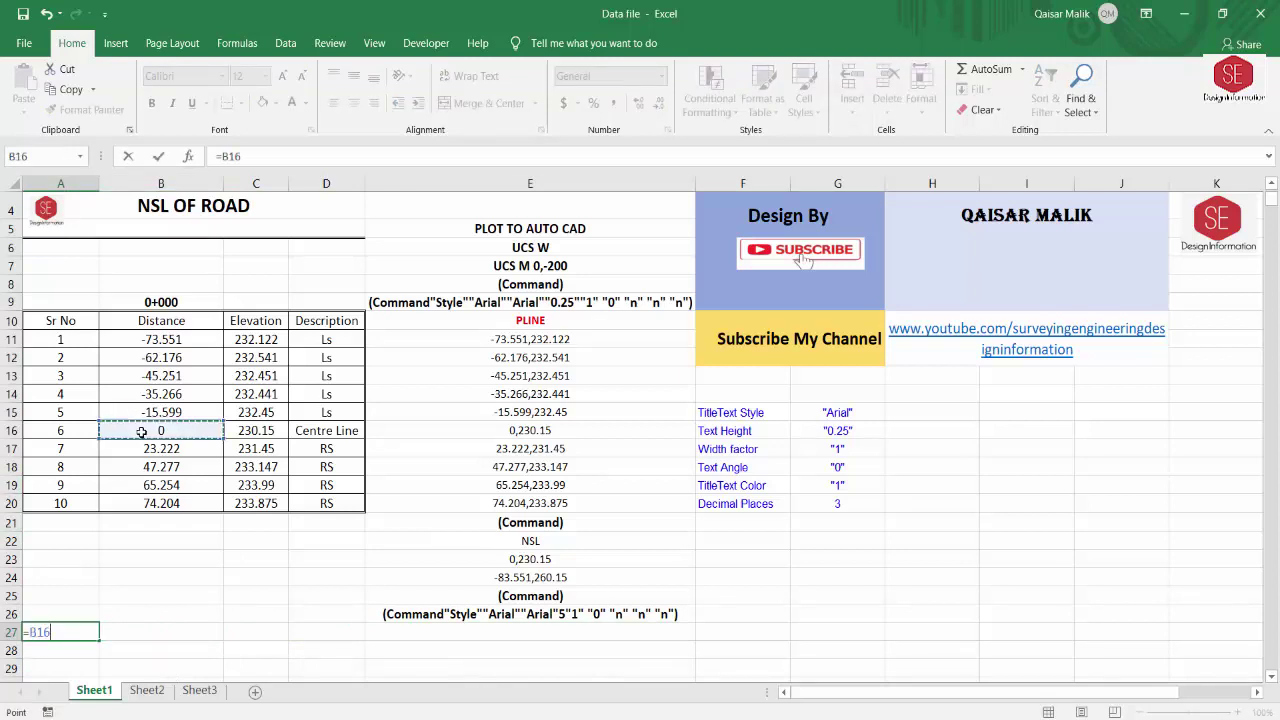
key(Return)
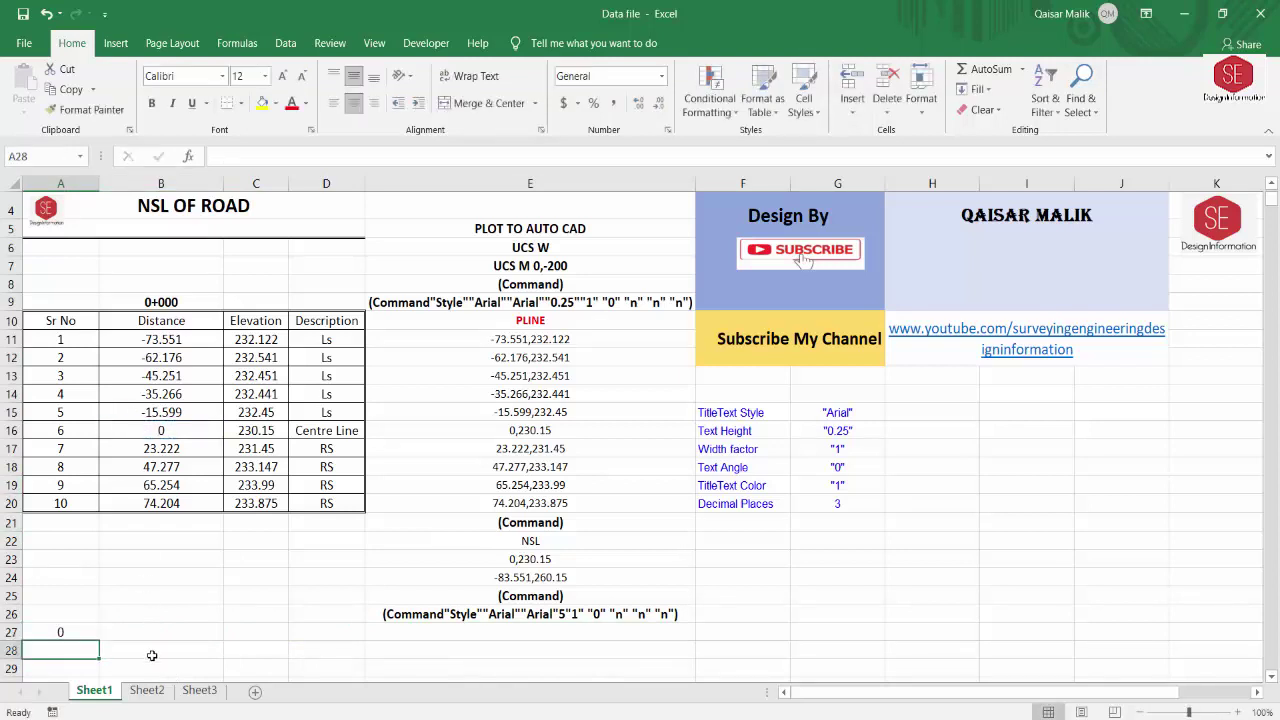
Enter =C16+35 in B27 to give the elevation 265.15
click(150, 636)
text(=)
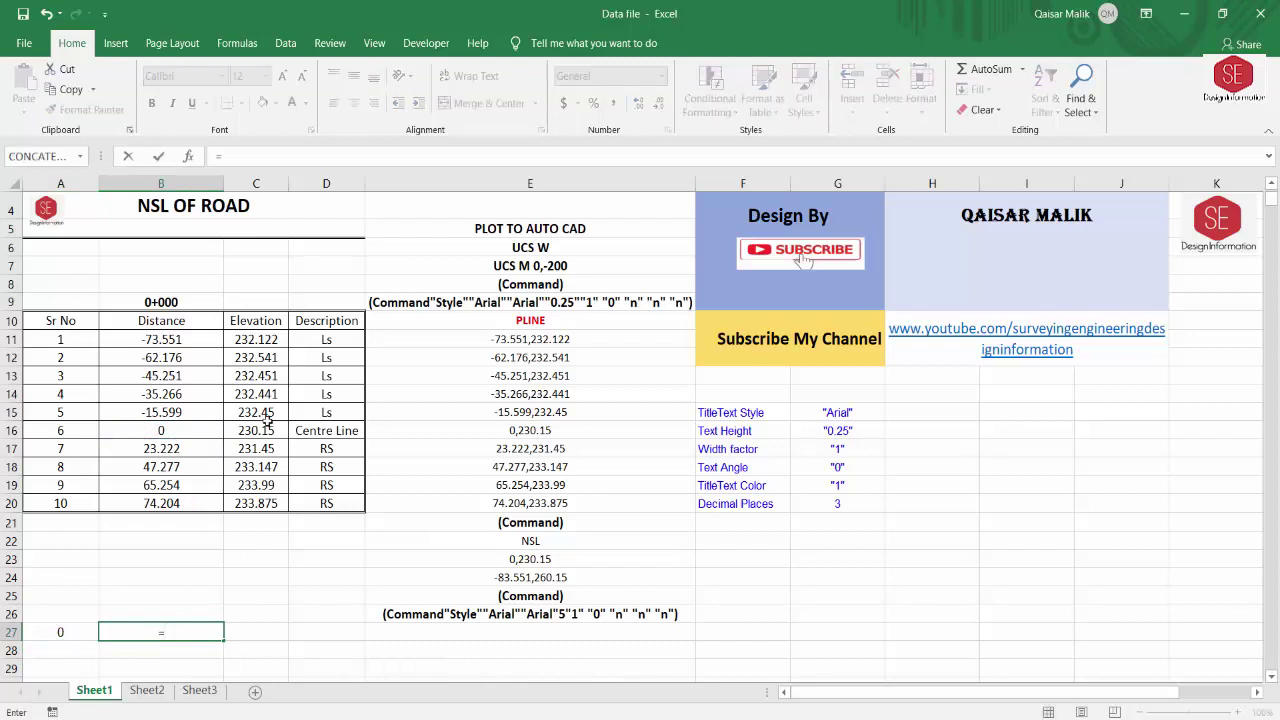
click(255, 430)
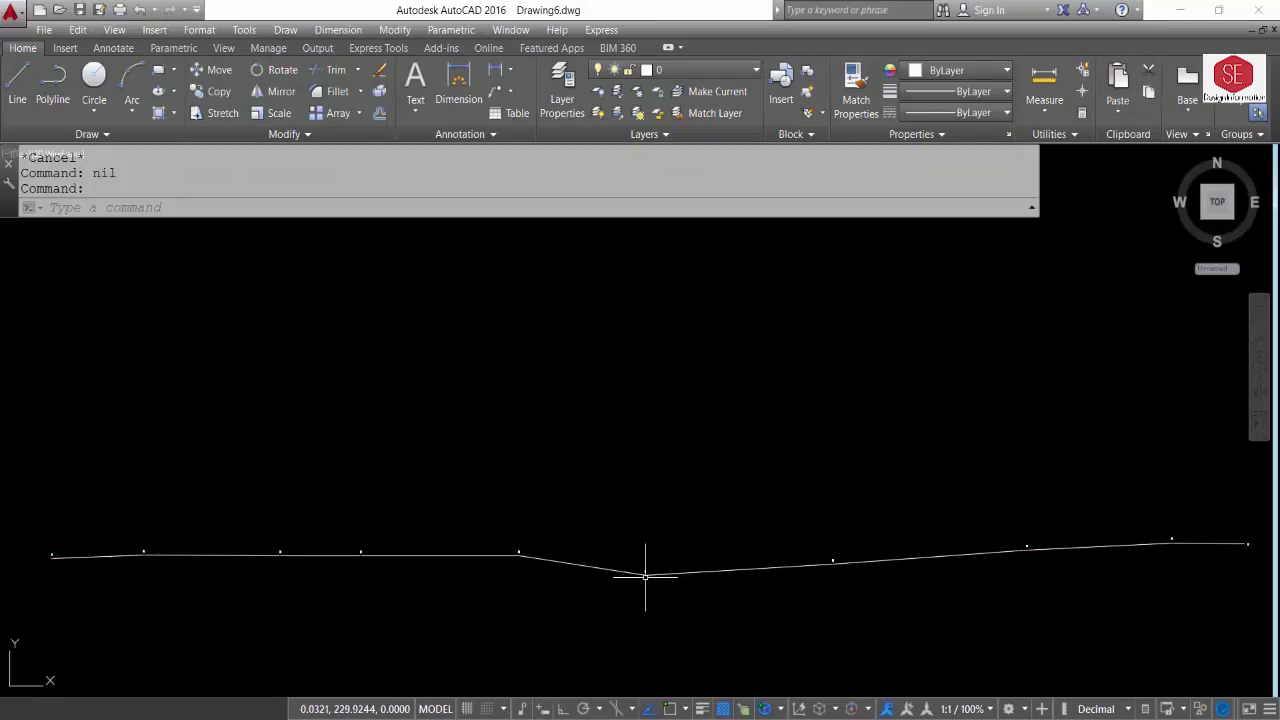
scroll(651, 571, down, 4)
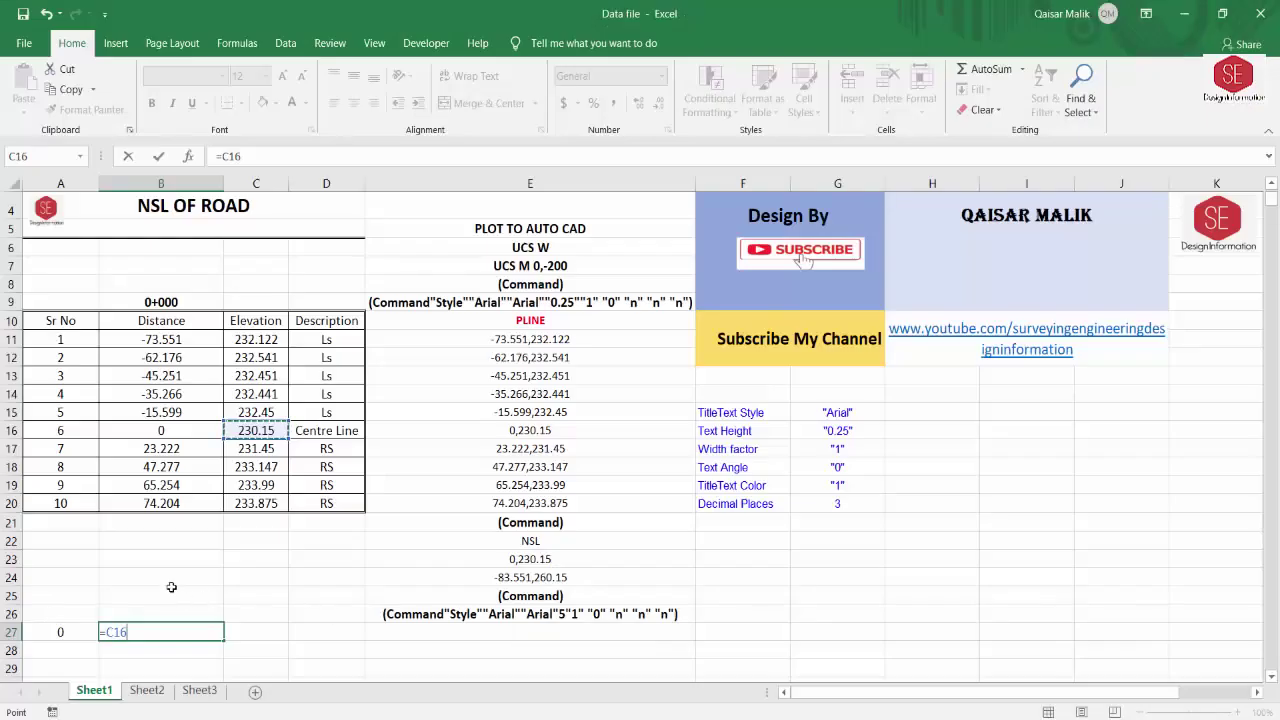
click(598, 662)
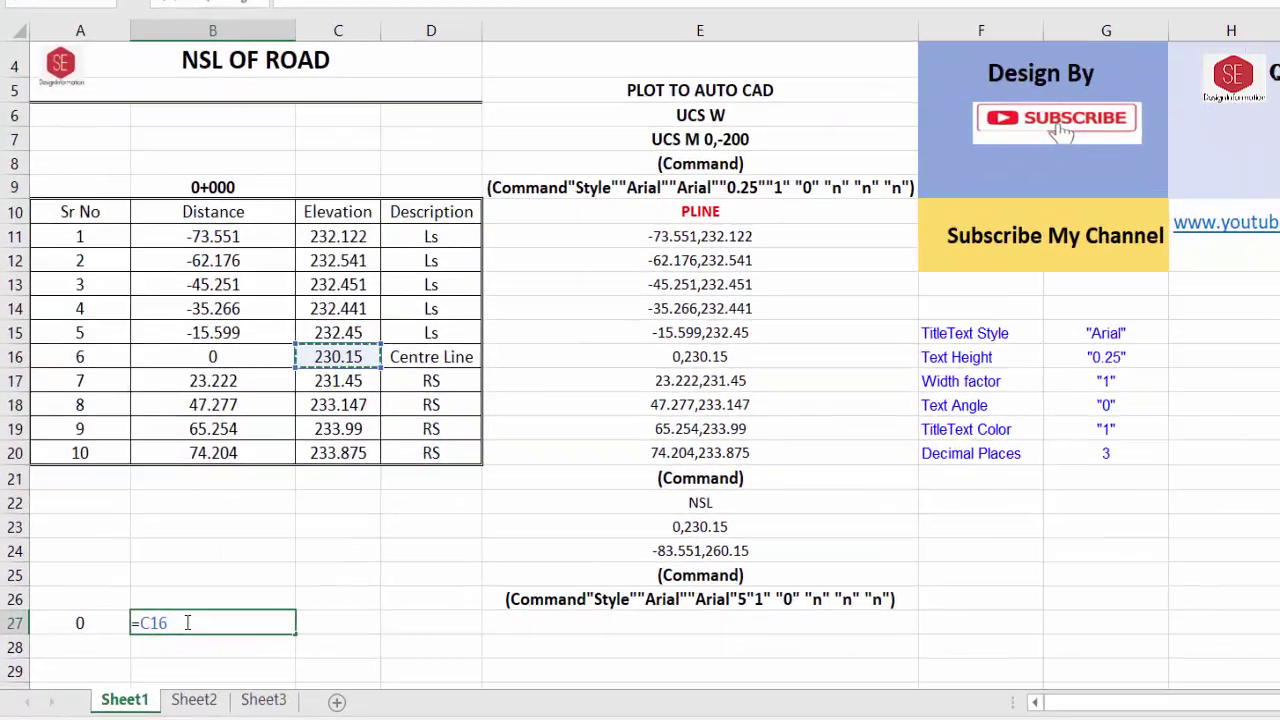
text(+35)
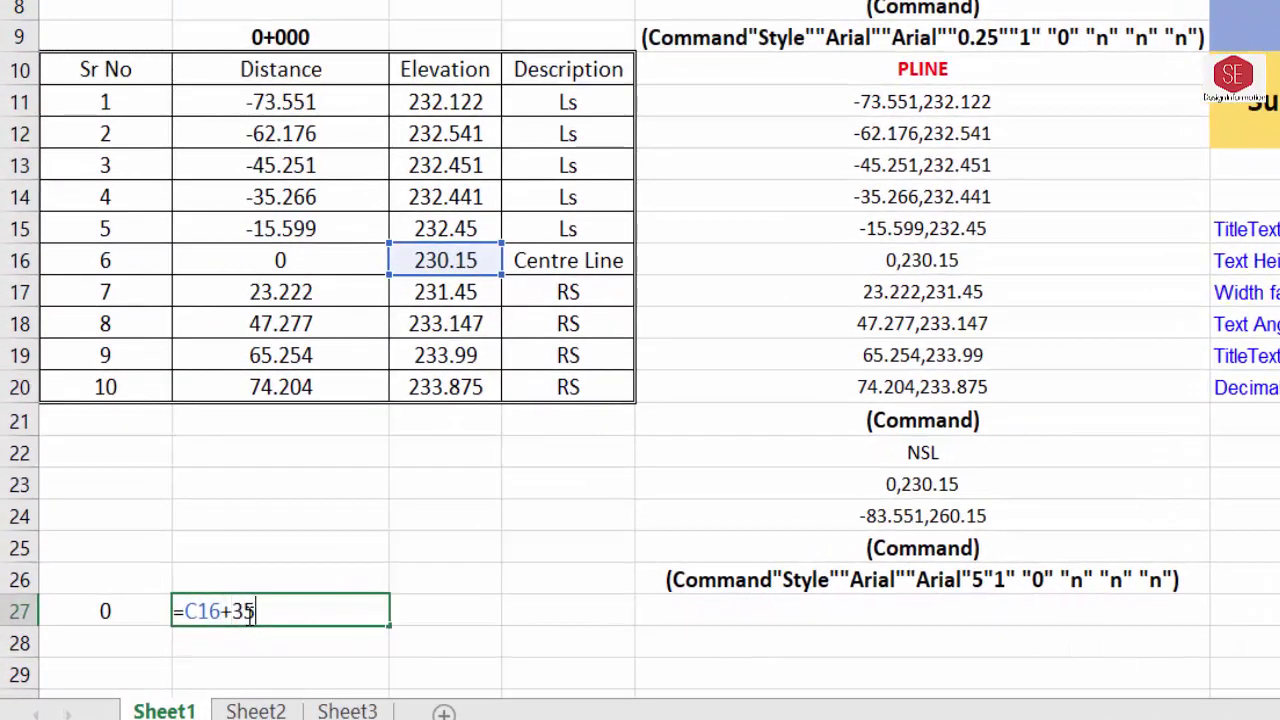
key(Return)
click(251, 611)
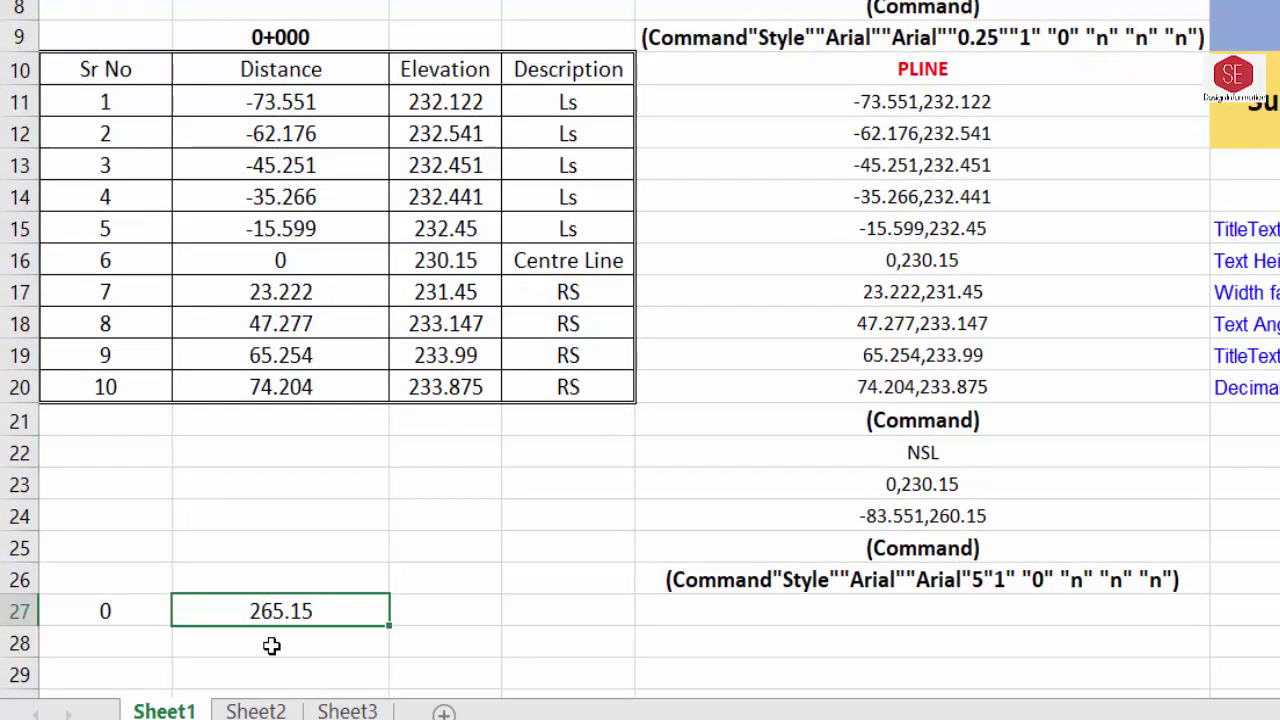
Build the quoted location "0,265.15" in C27 from A27 and B27
click(414, 611)
scroll(517, 526, down, 1)
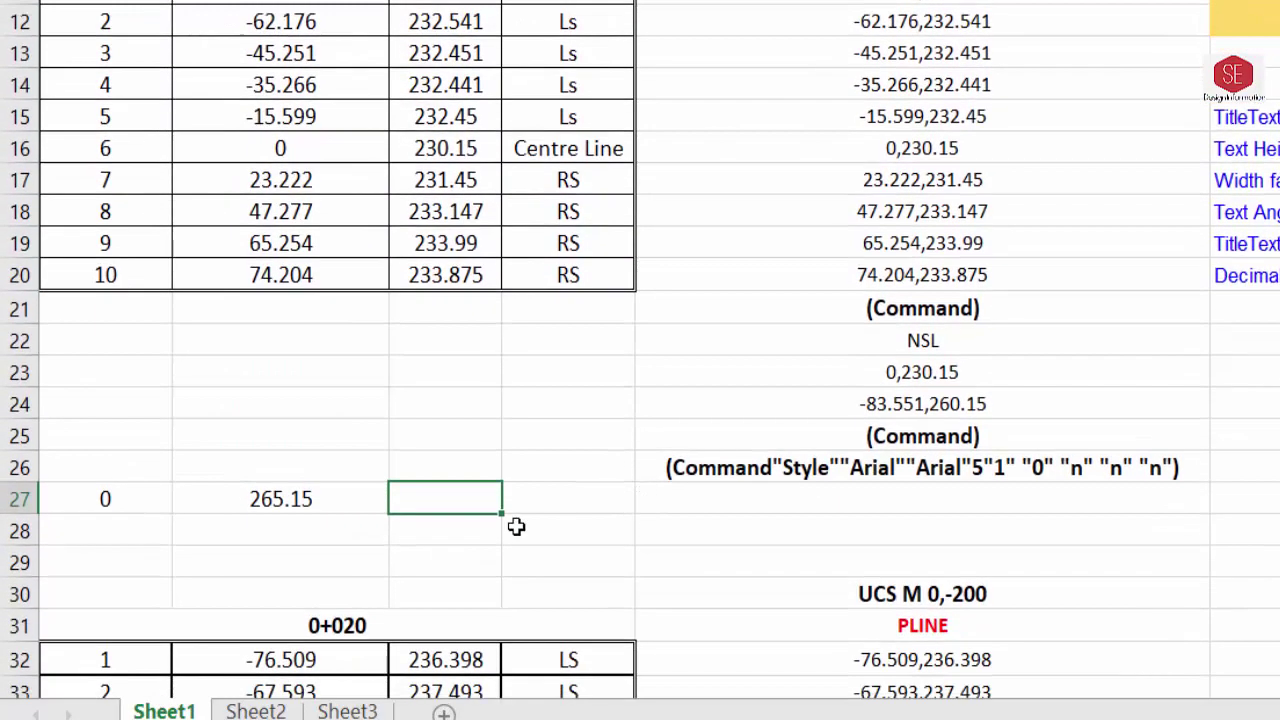
click(448, 507)
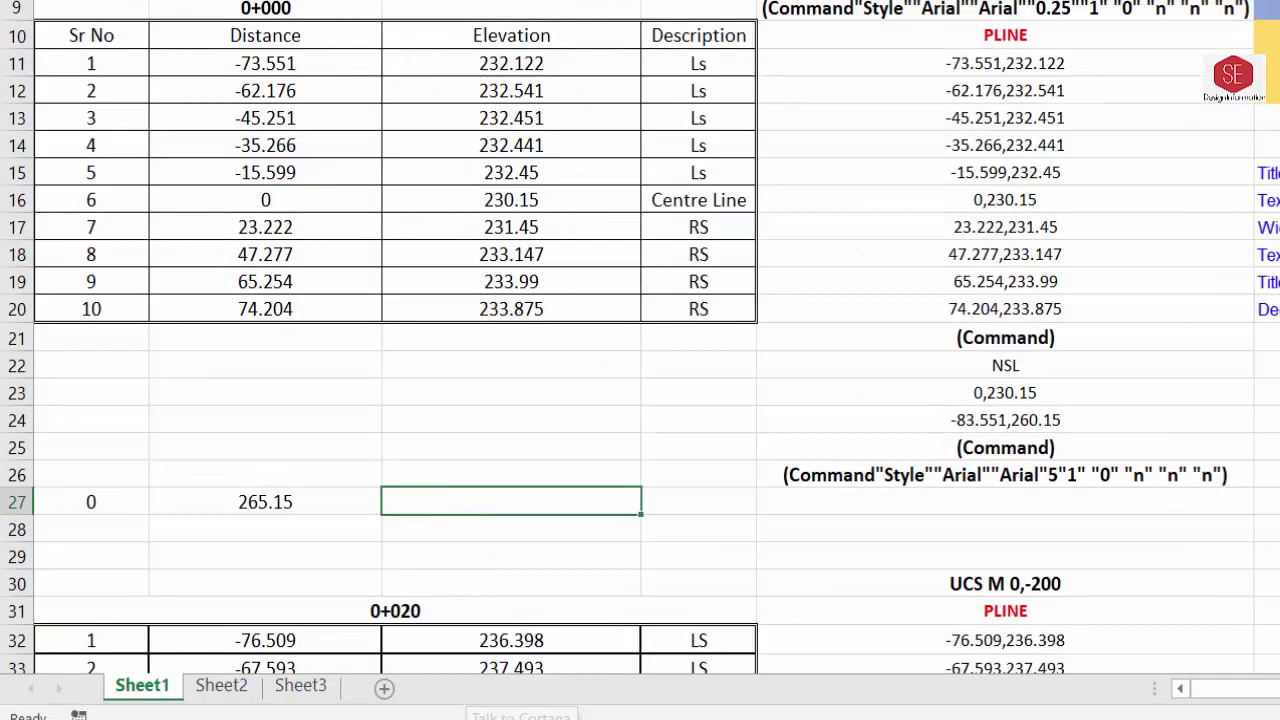
text(="""")
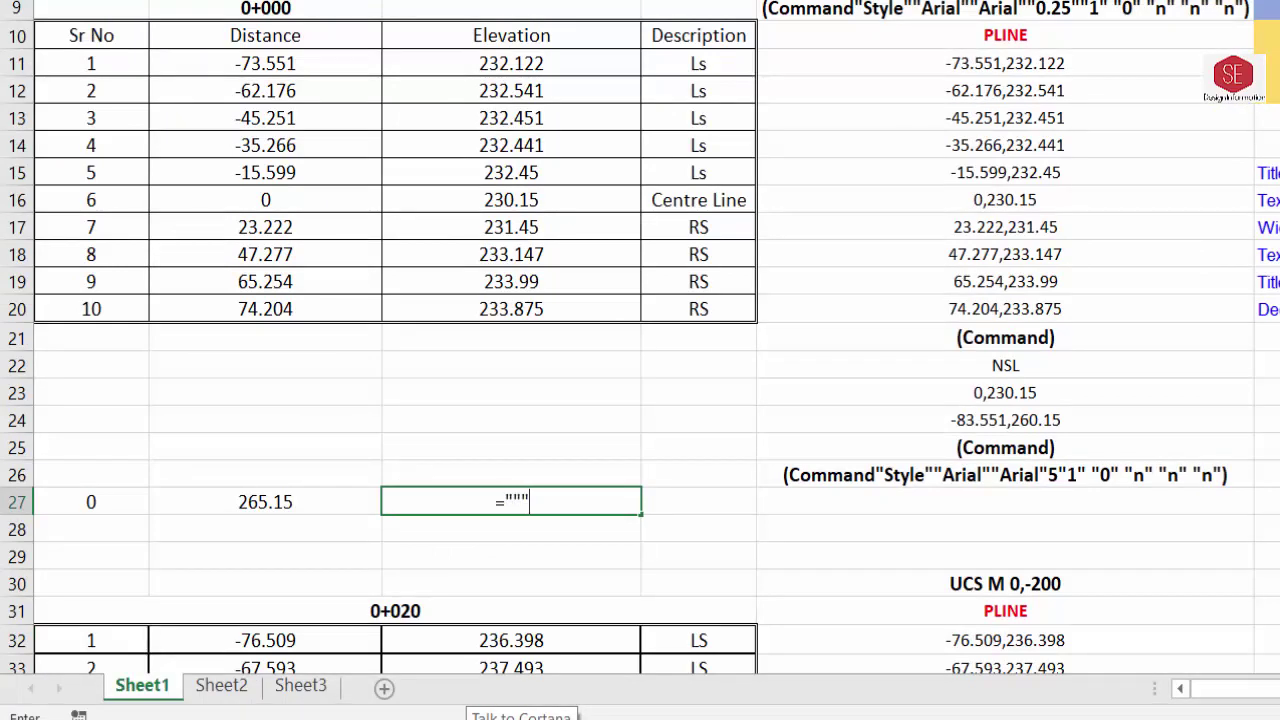
text(&)
click(97, 500)
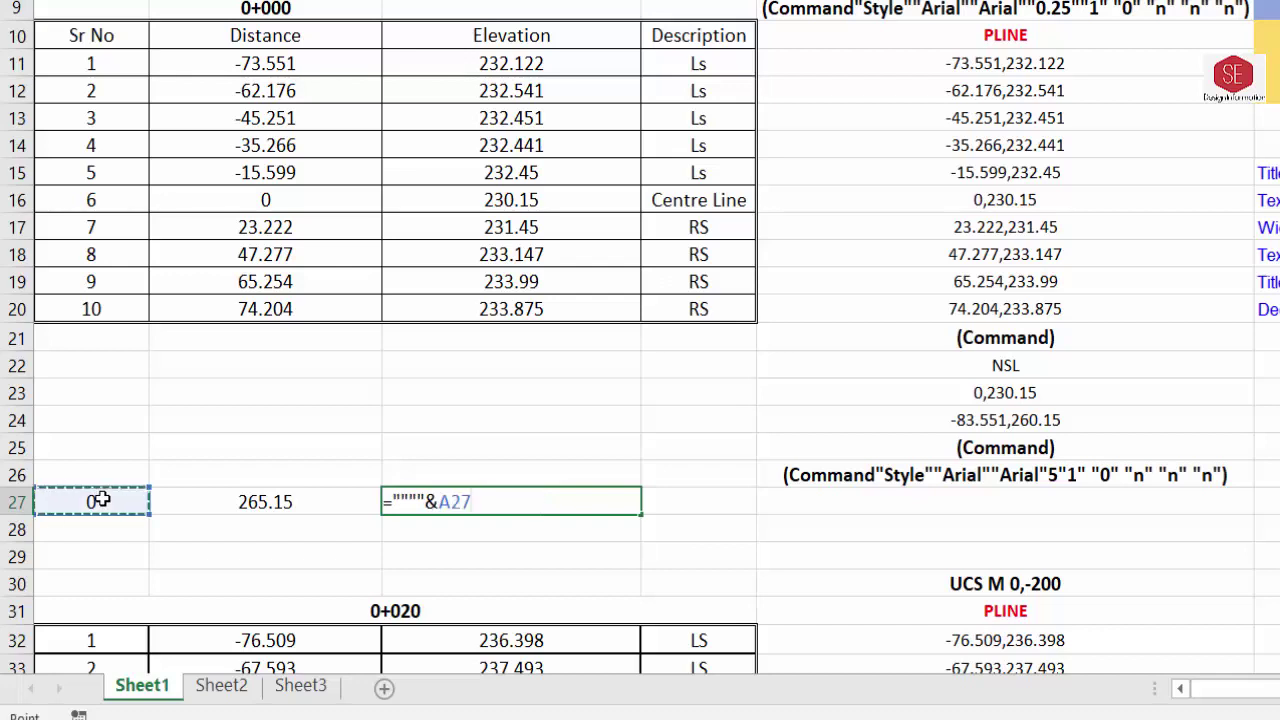
text(&","&)
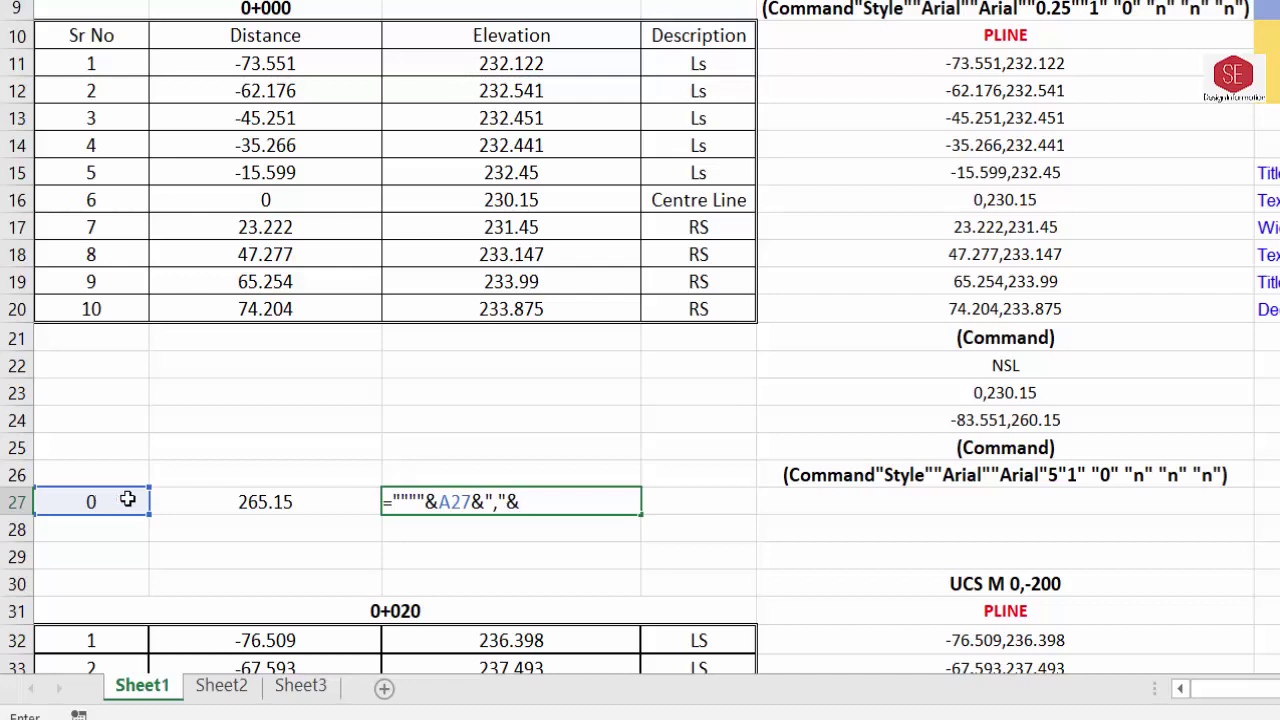
click(227, 501)
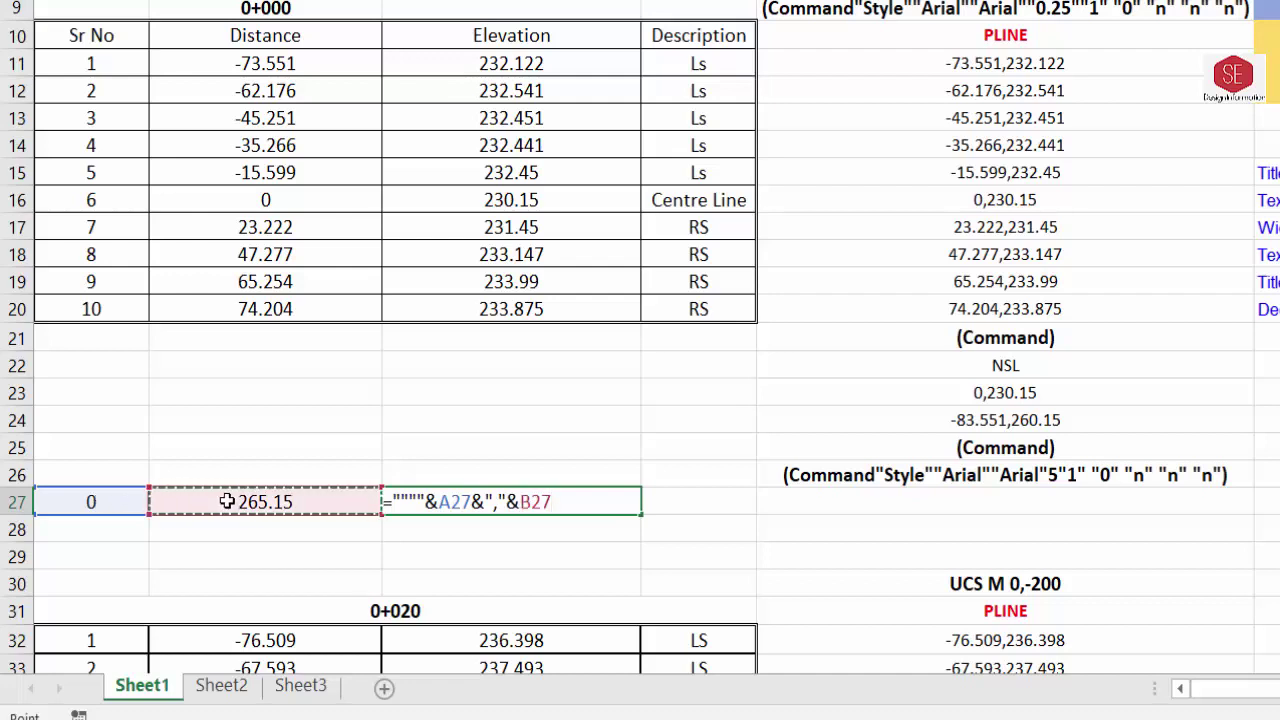
text(&)
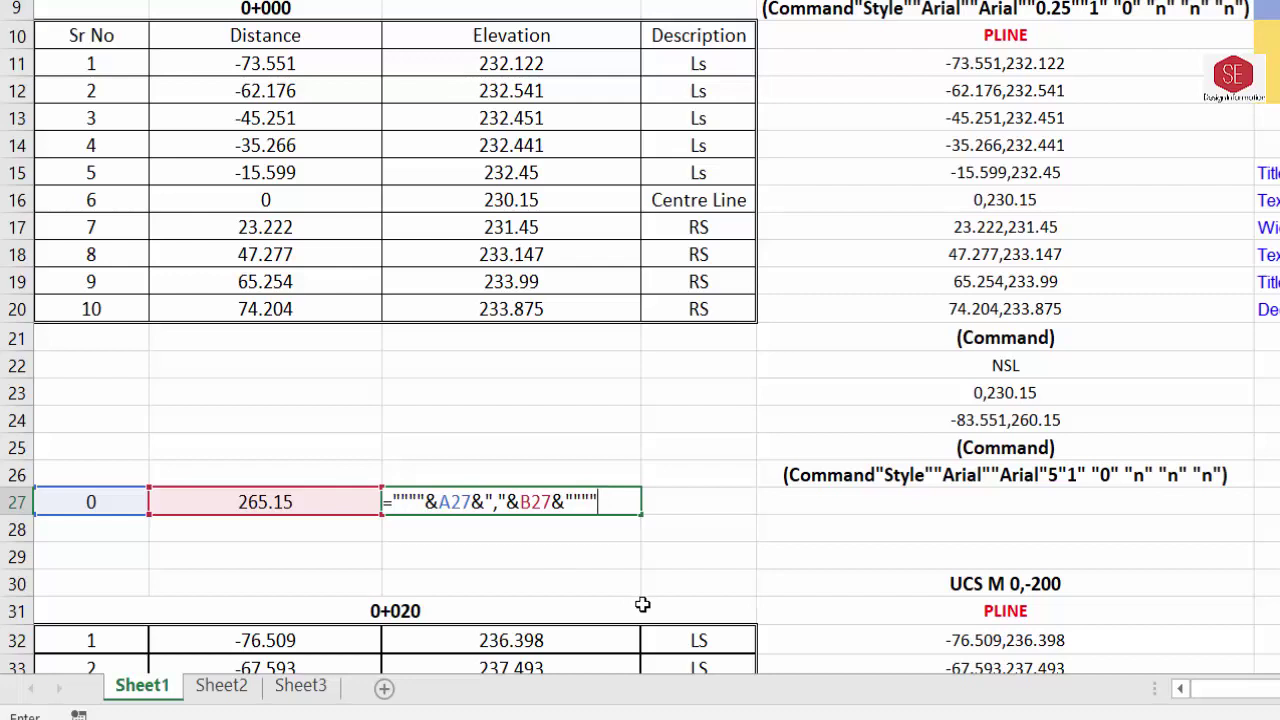
key(Return)
click(486, 494)
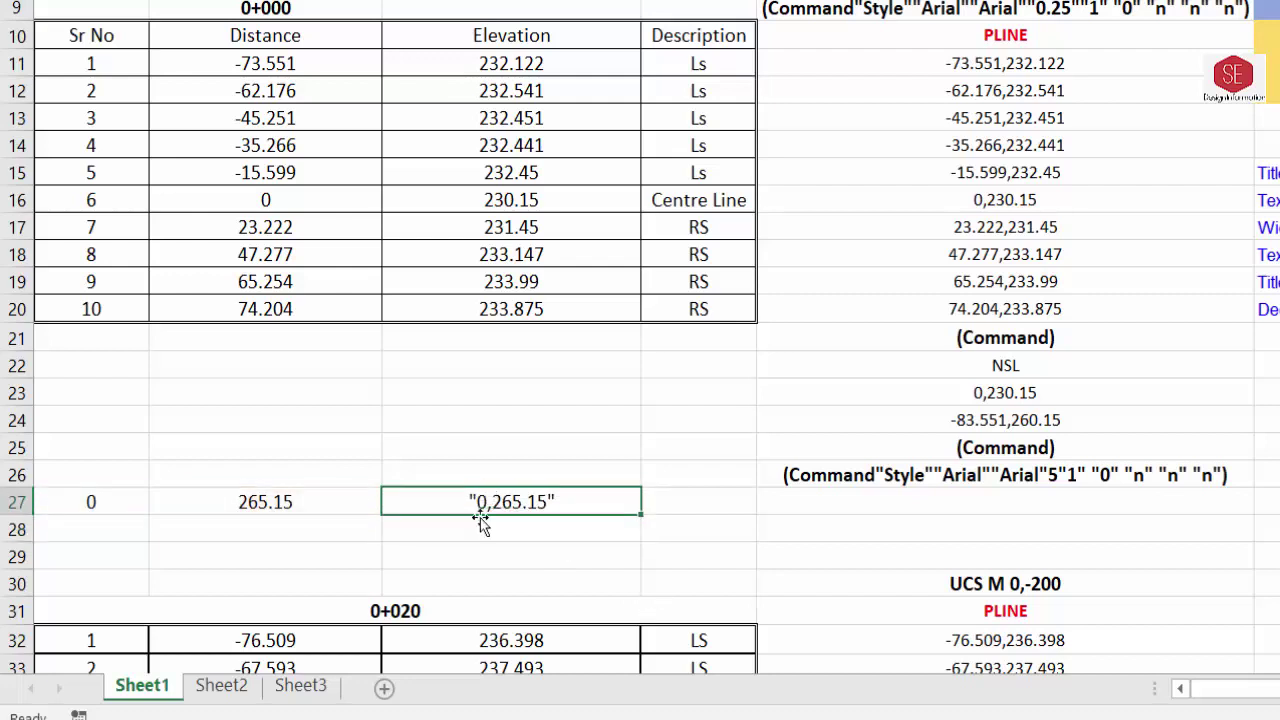
click(826, 494)
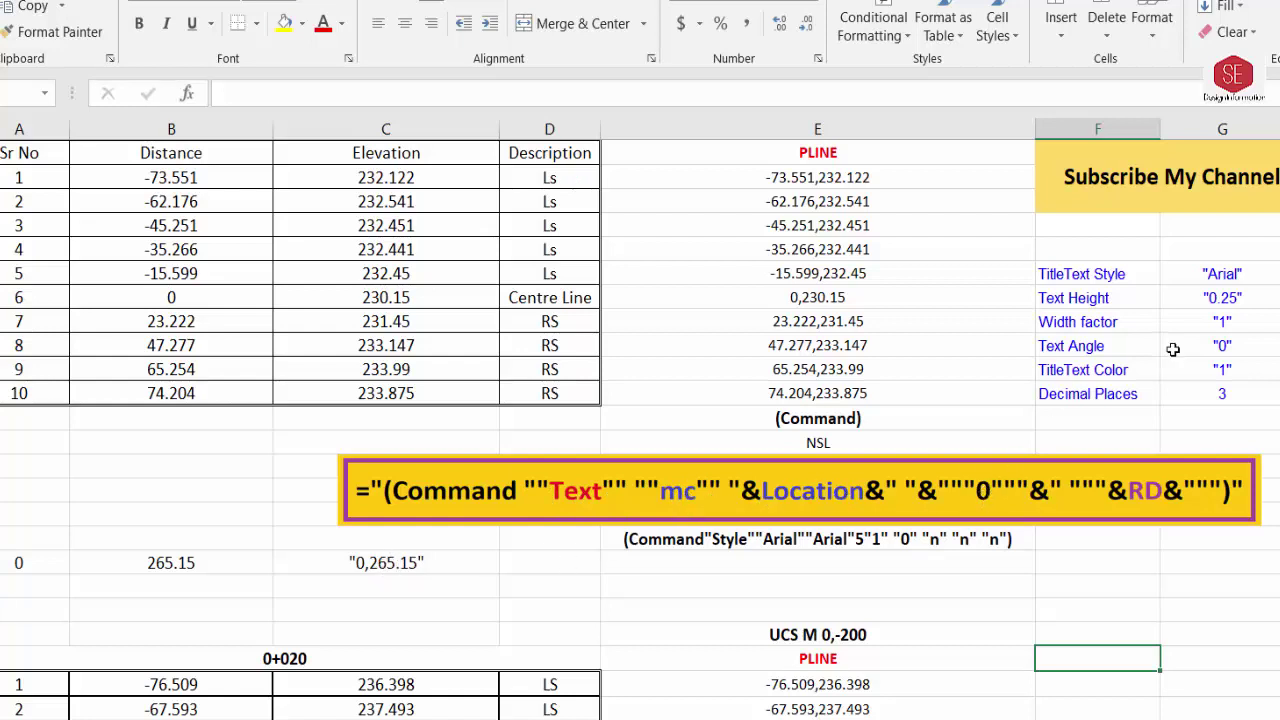
Start the E27 Text formula with "mc" justification and the C27 location reference
scroll(1209, 355, down, 2)
key(Up)
key(Up)
key(Up)
key(Left)
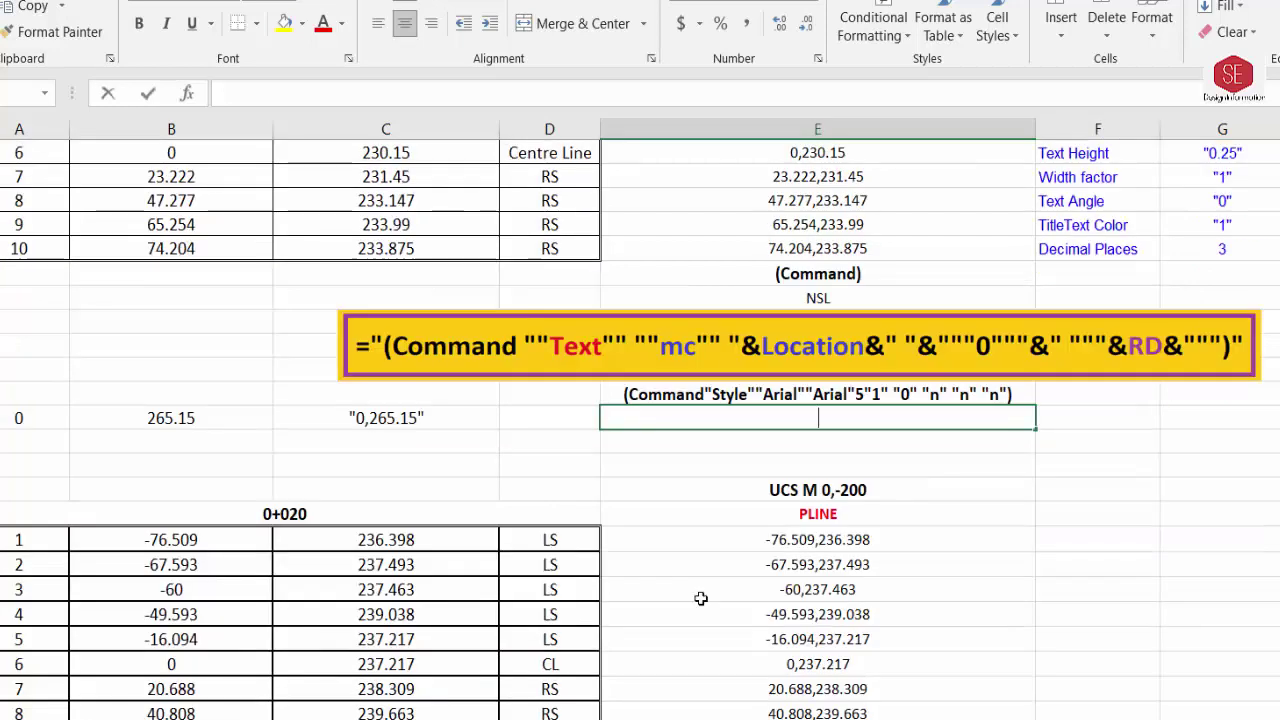
text(="(C)
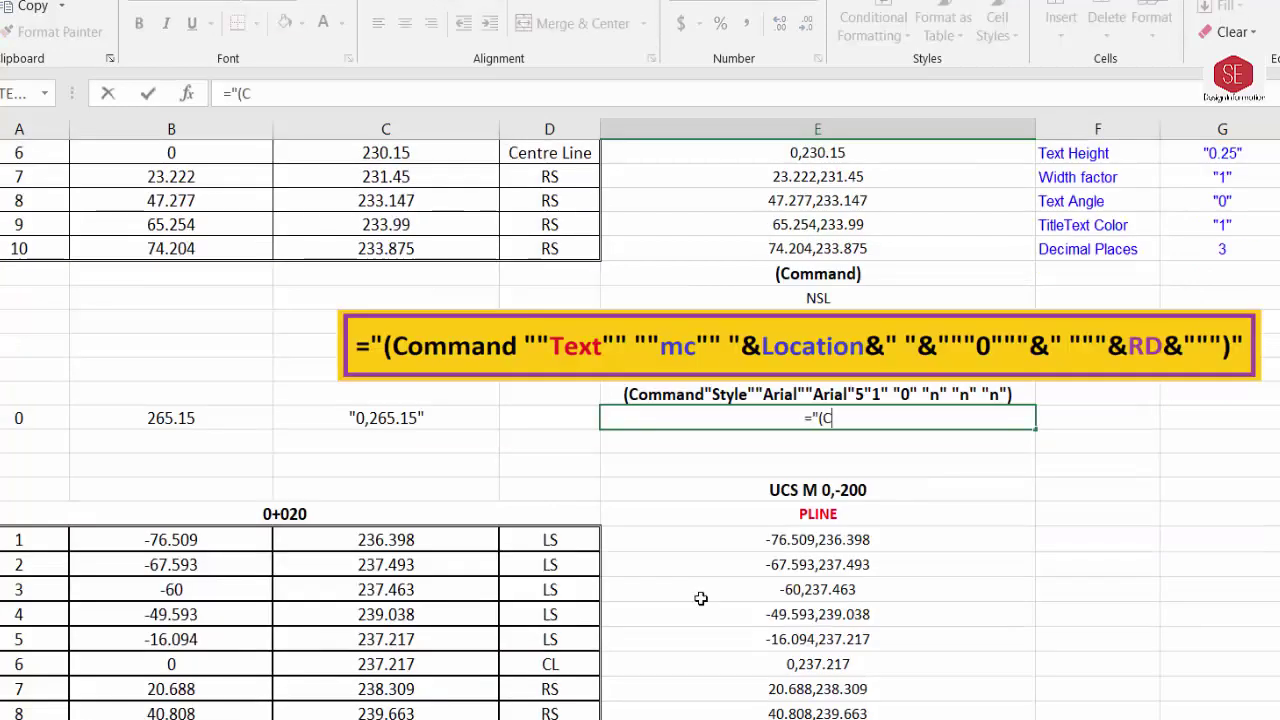
text(ommand )
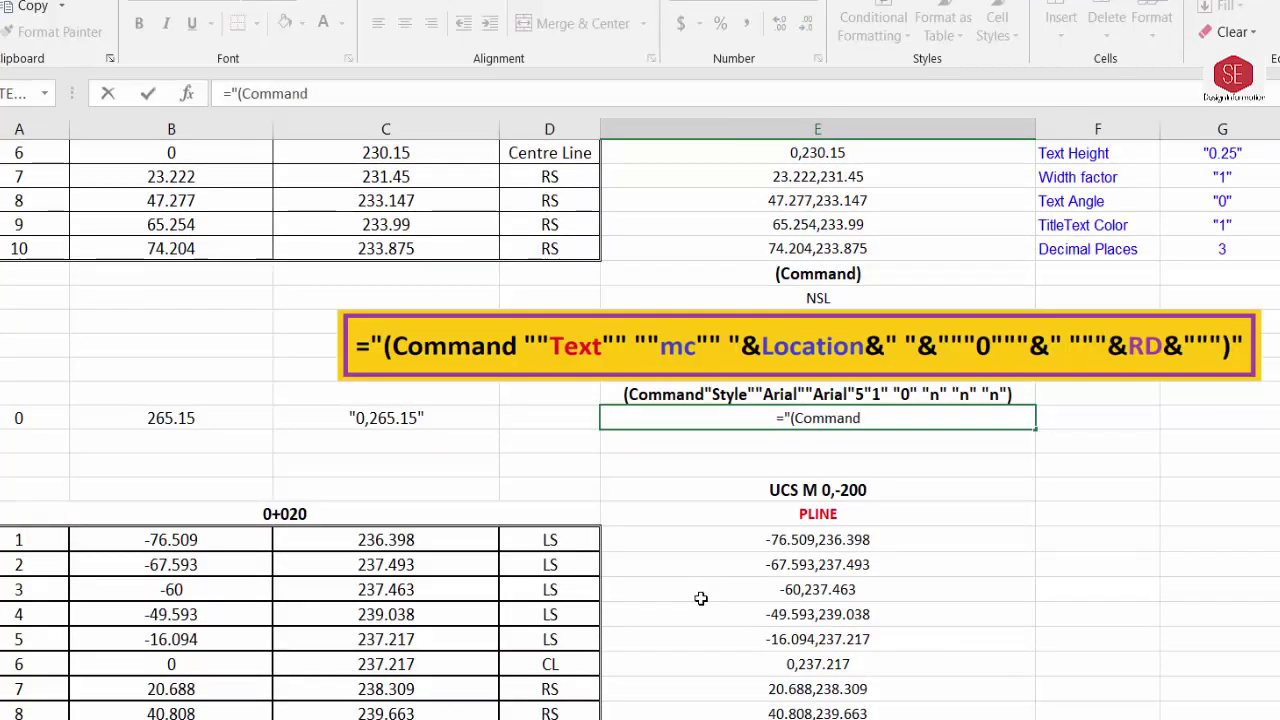
text("")
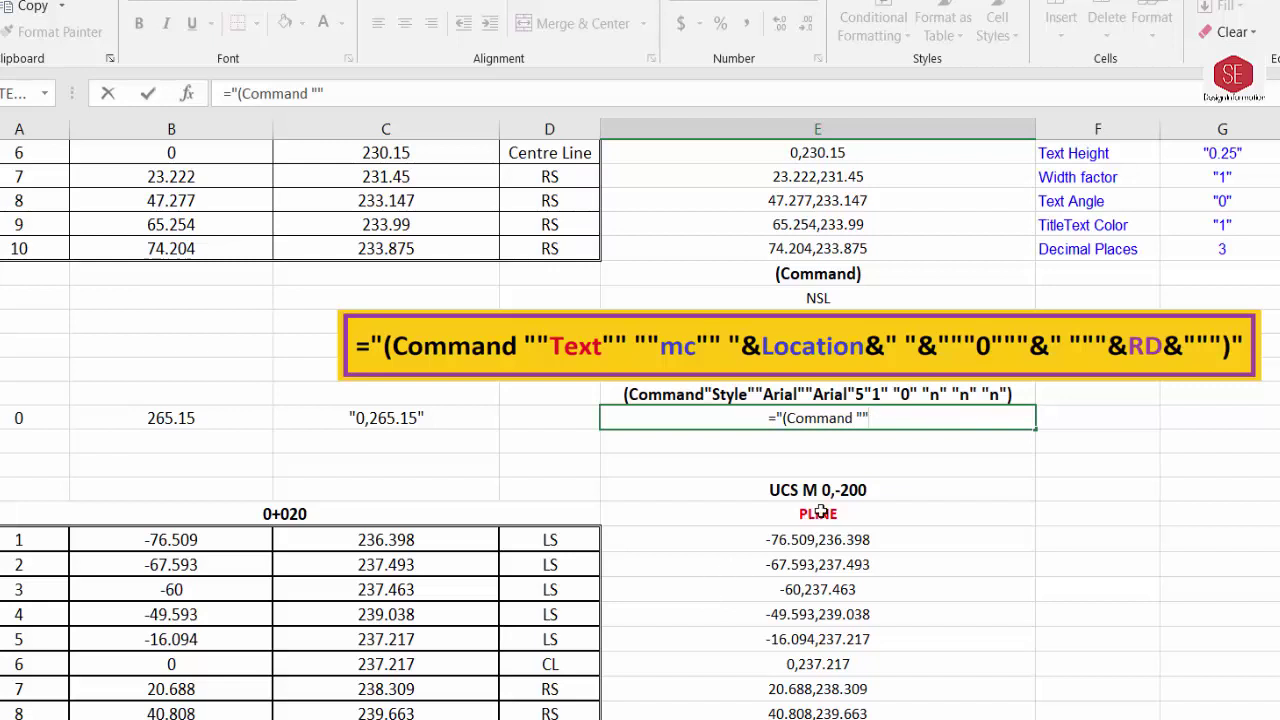
text(Text)
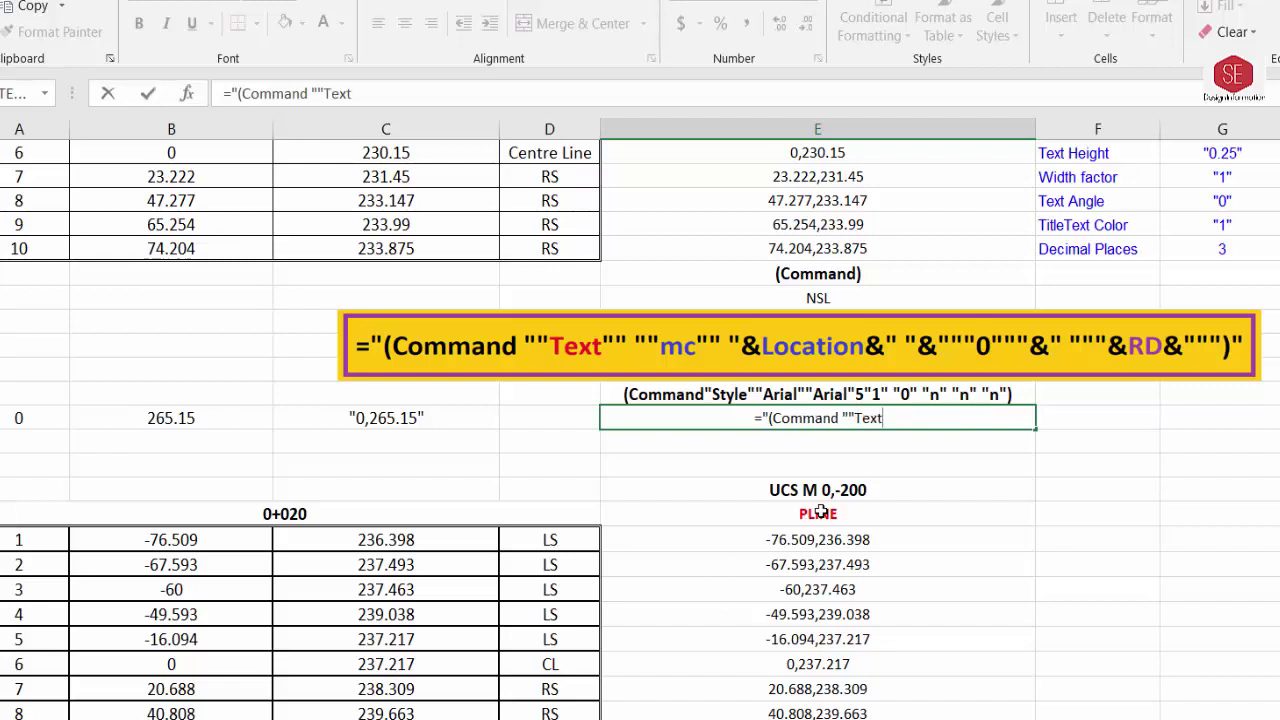
text("" "")
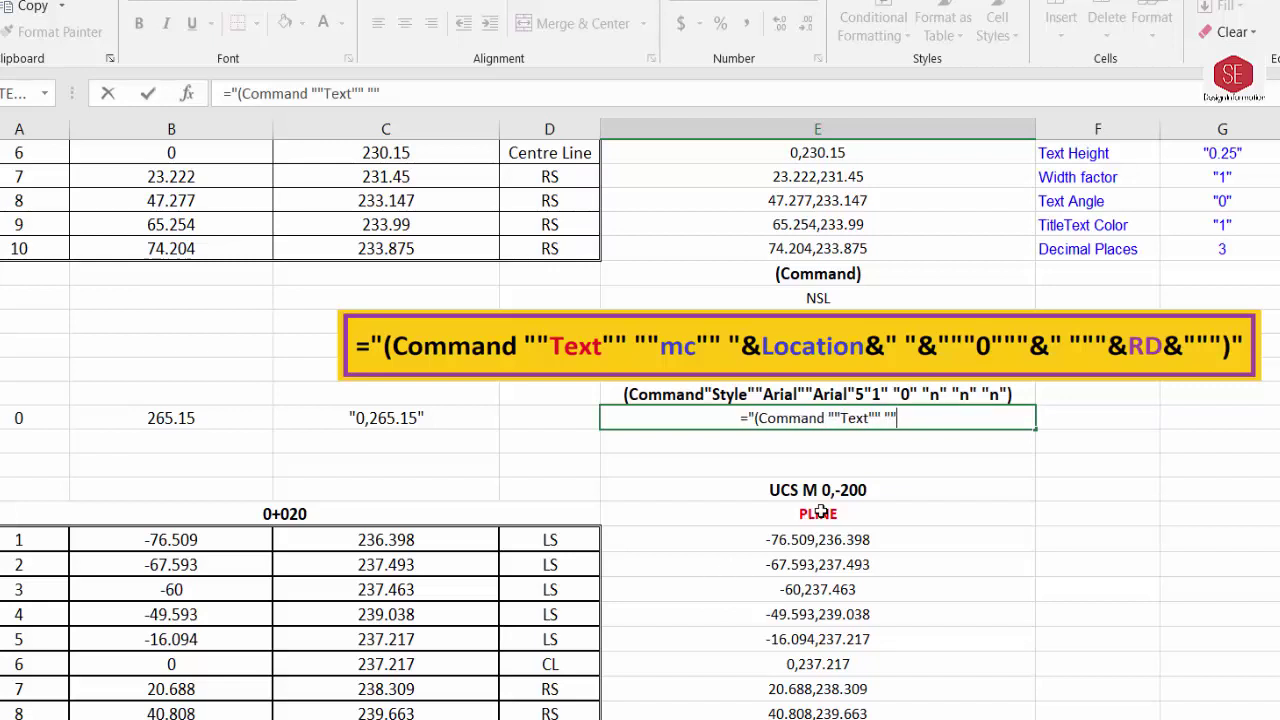
text(mc)
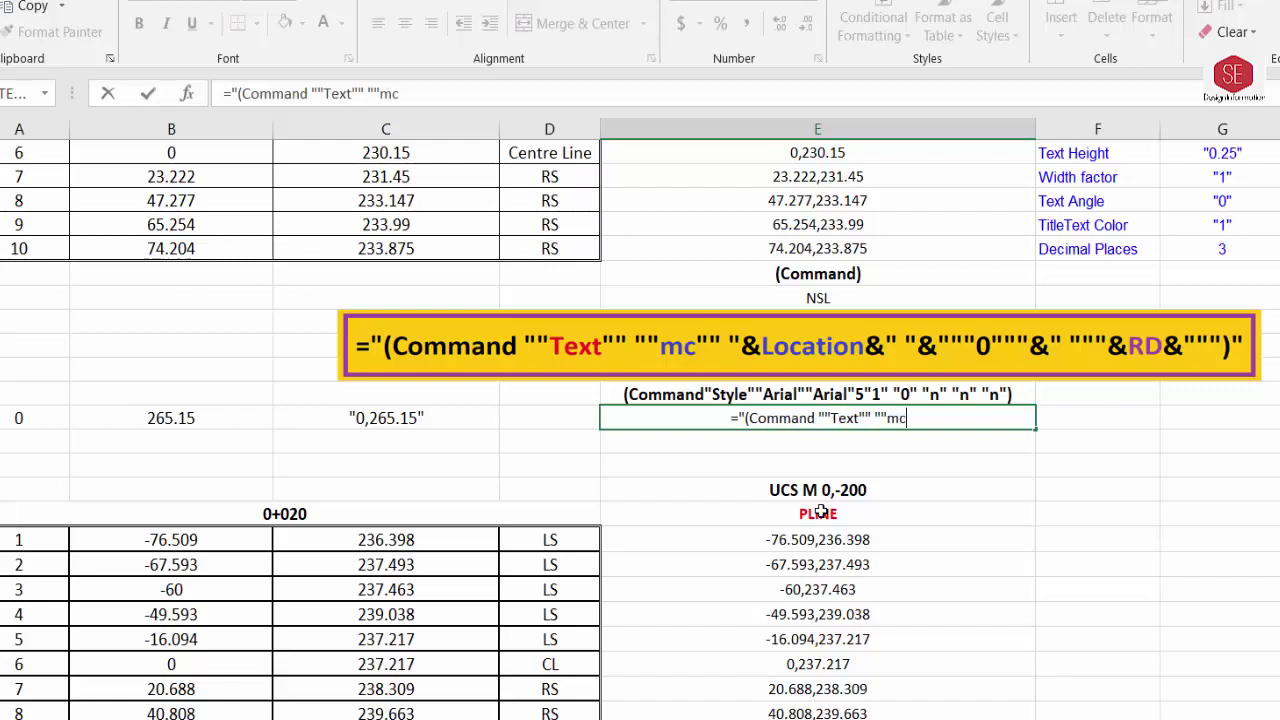
key(BackSpace)
text(r)
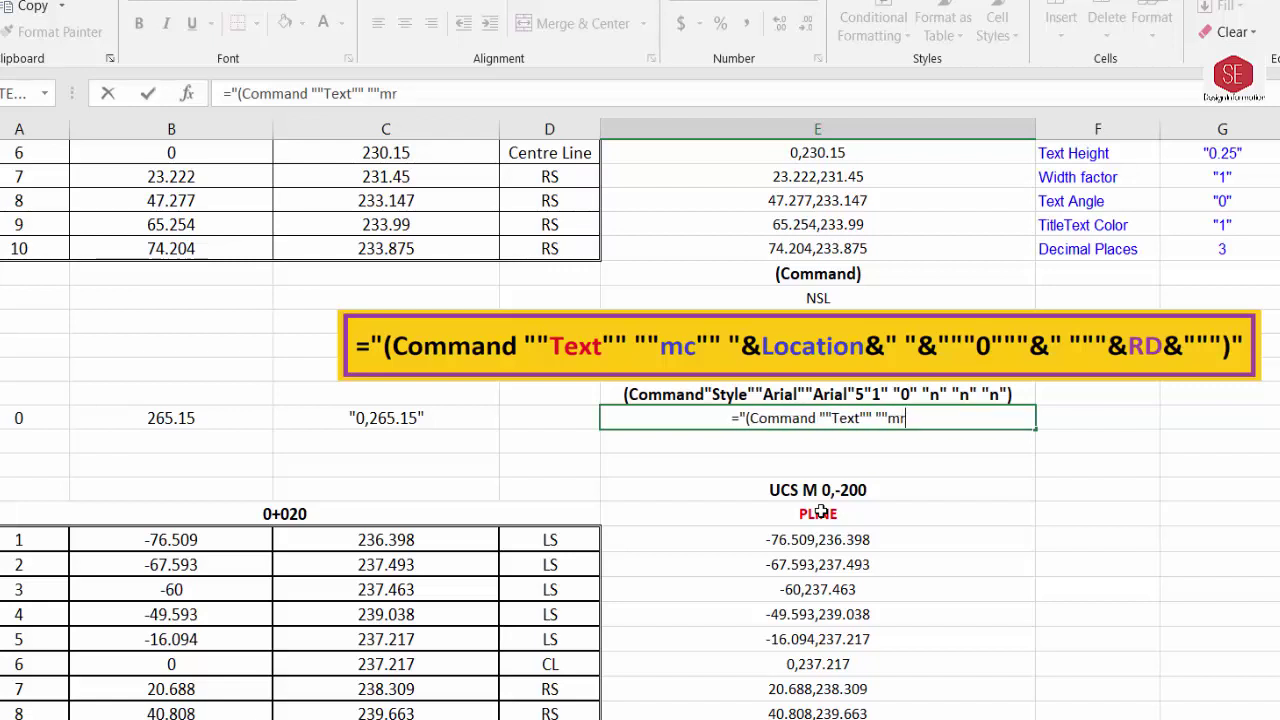
key(BackSpace)
text(c)
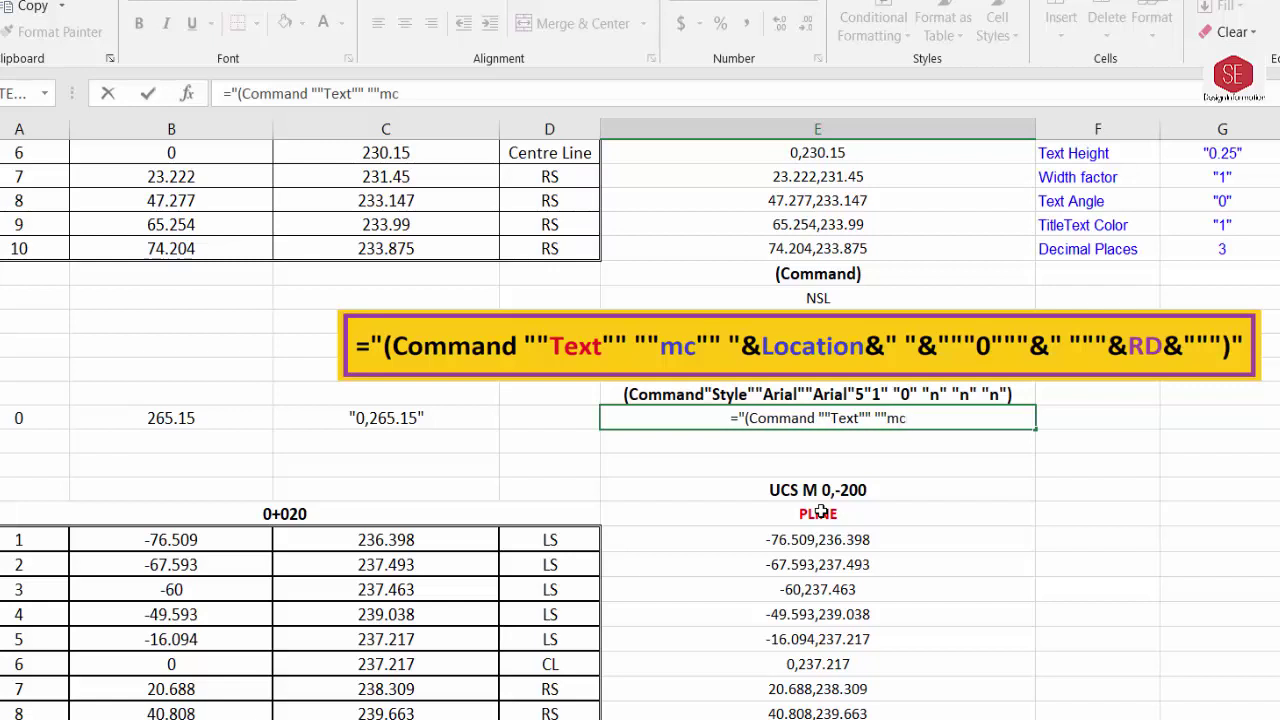
text("")
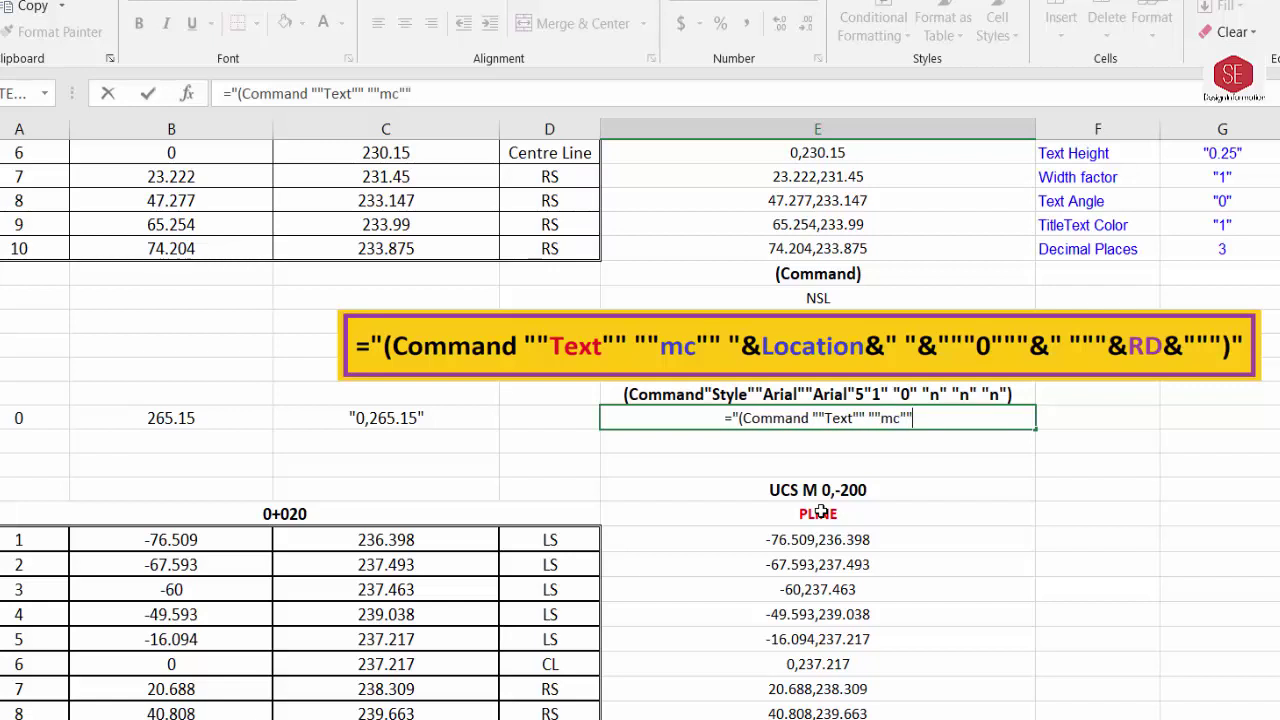
text( ")
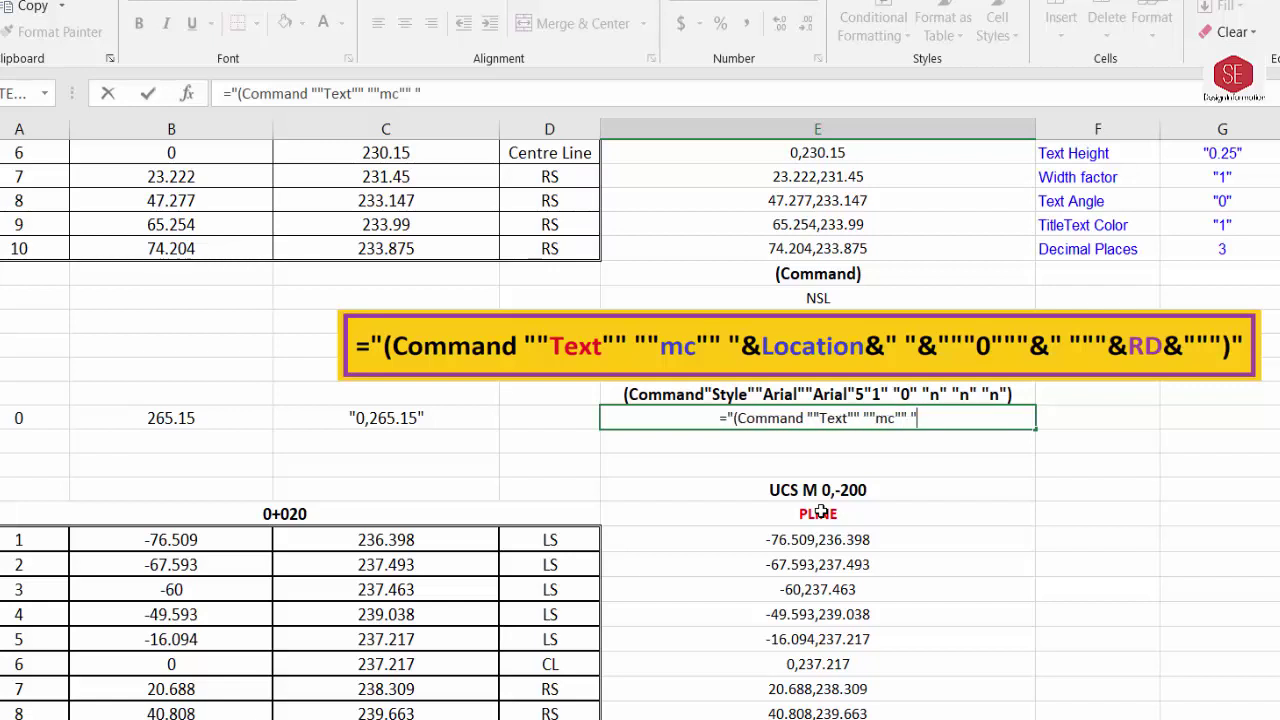
text(&)
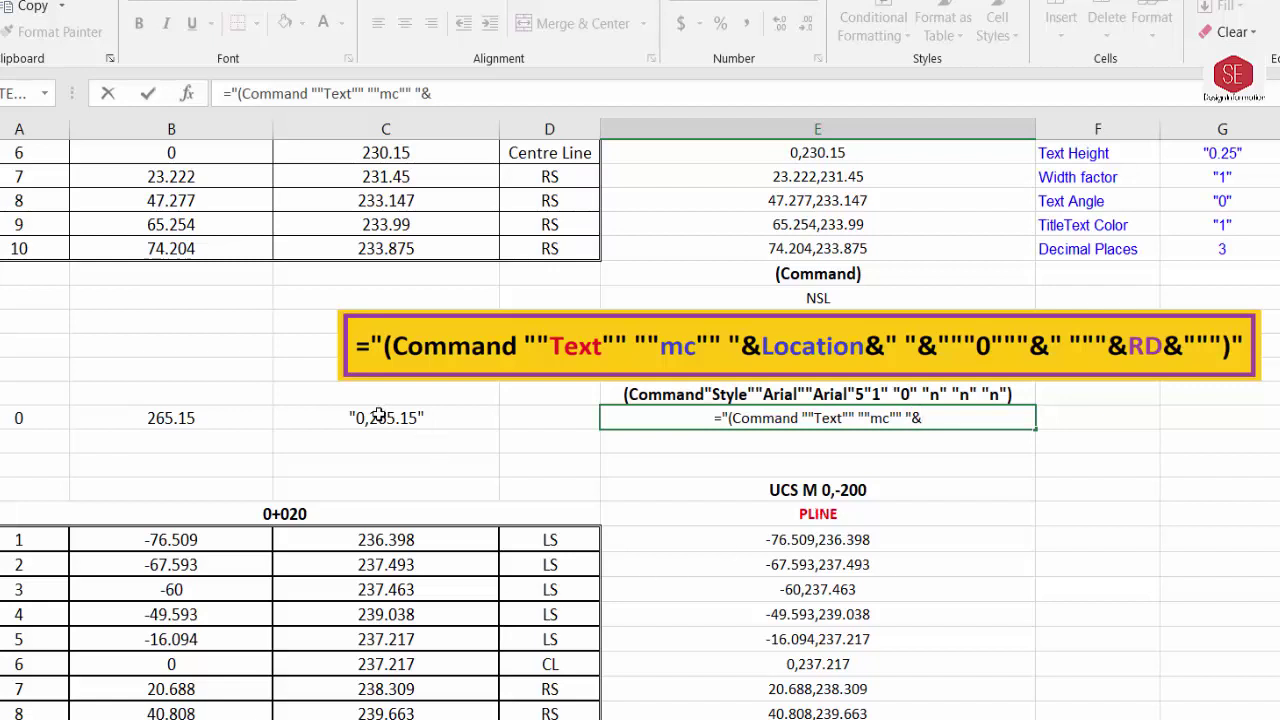
click(379, 415)
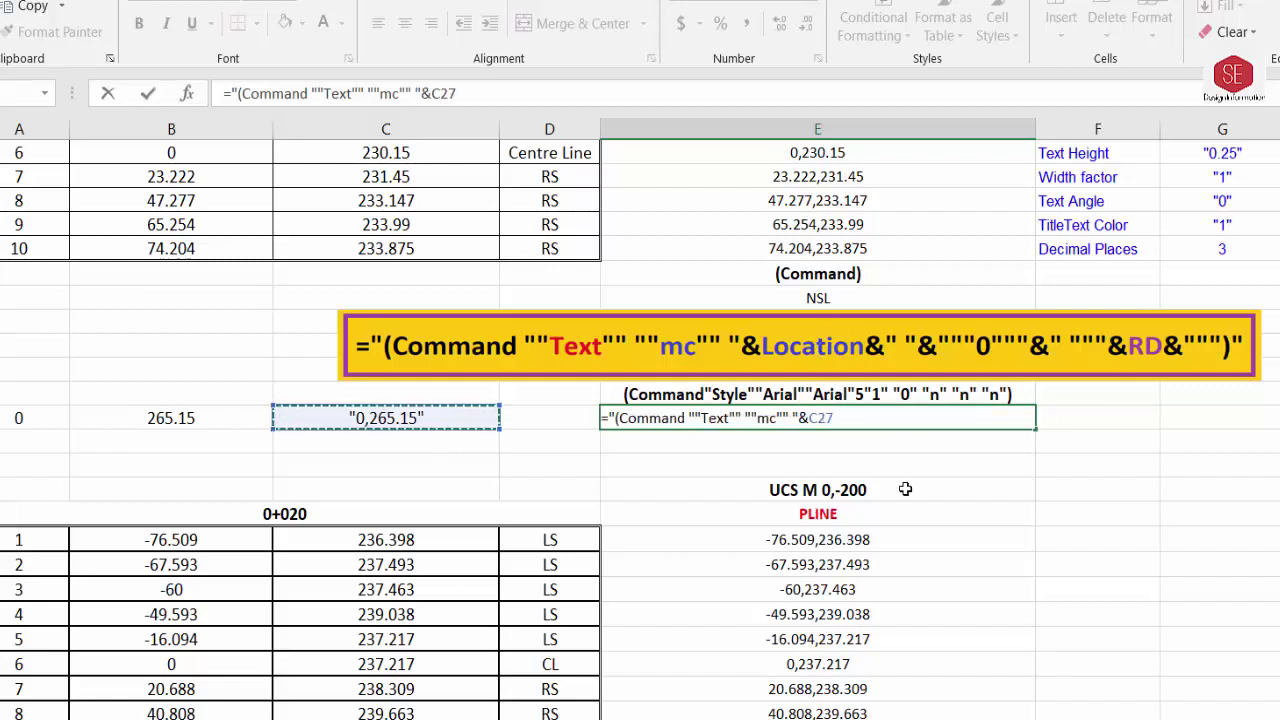
text(&" "&)
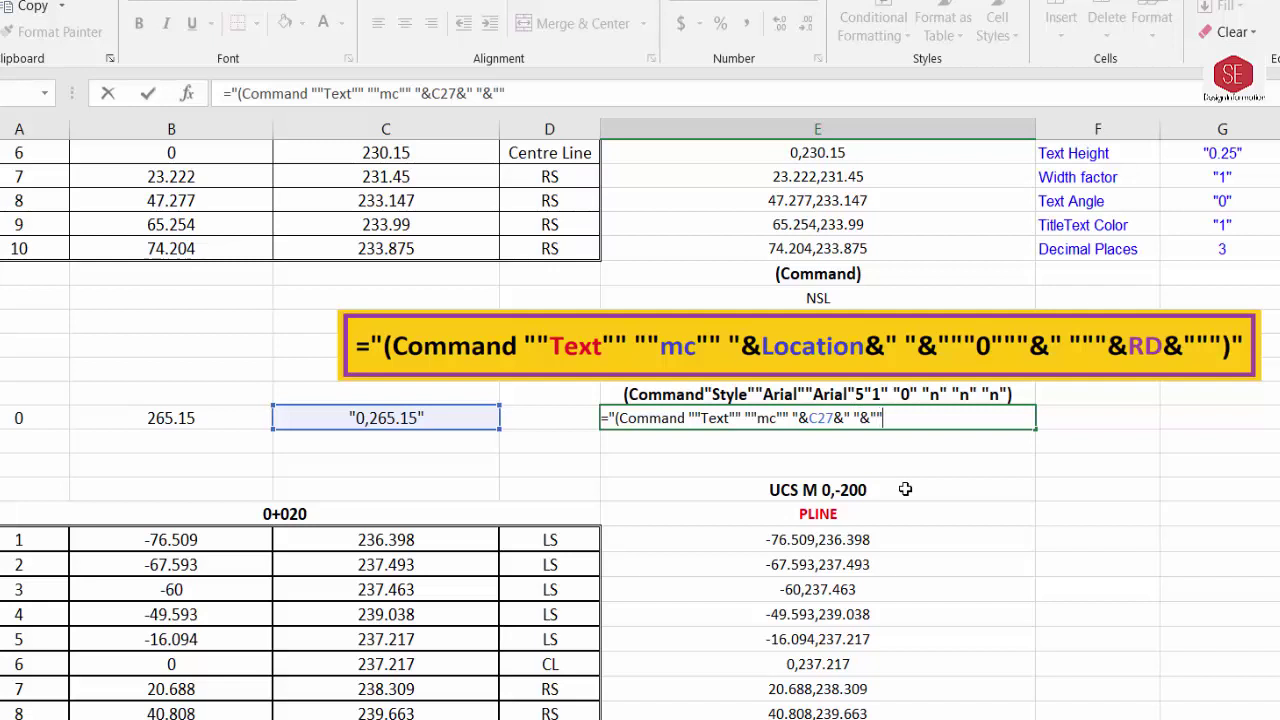
text("0"""&" "")
text(&"0"""&" """&)
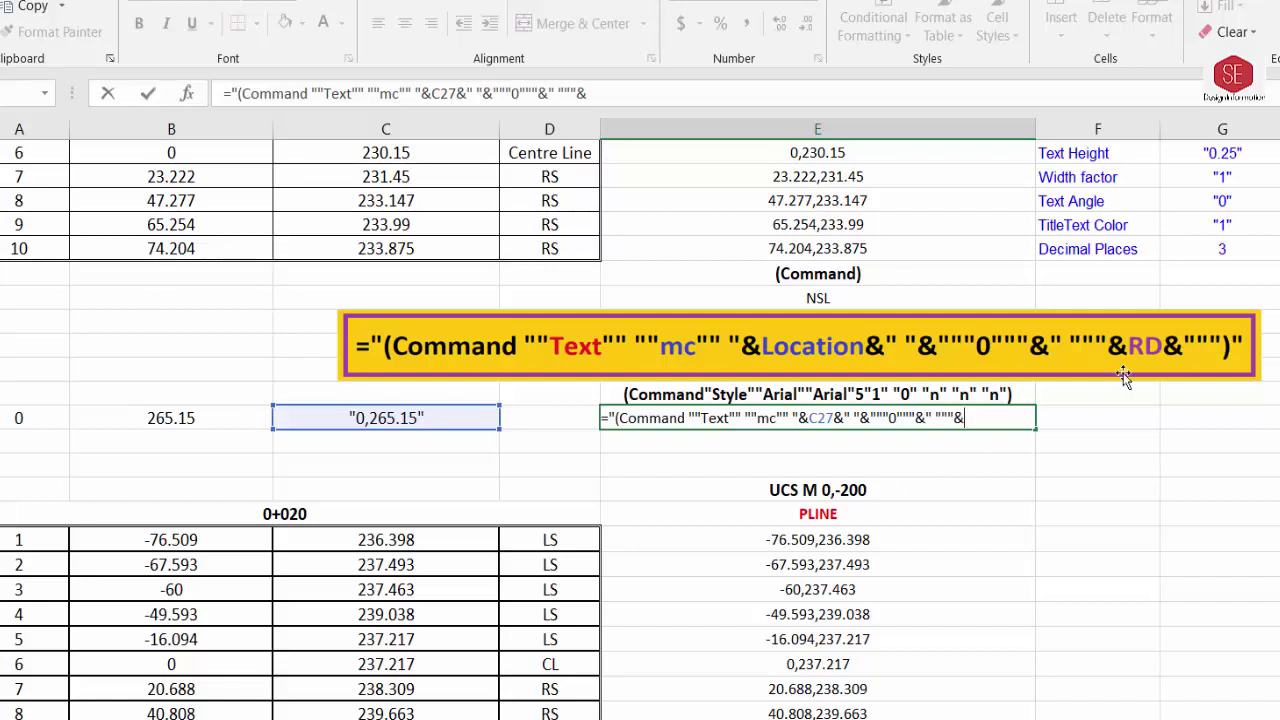
Finish the E27 Text formula with the B9 0+000 label reference and commit it
scroll(314, 410, up, 2)
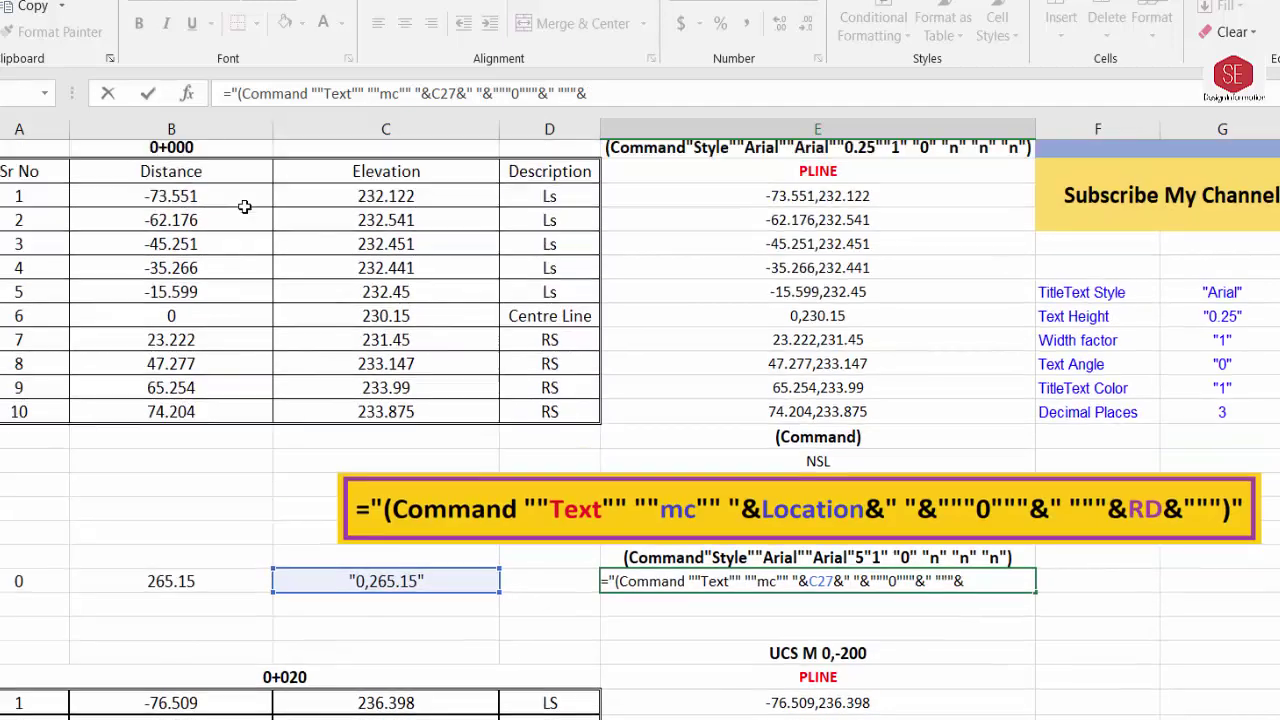
scroll(244, 206, up, 2)
click(175, 285)
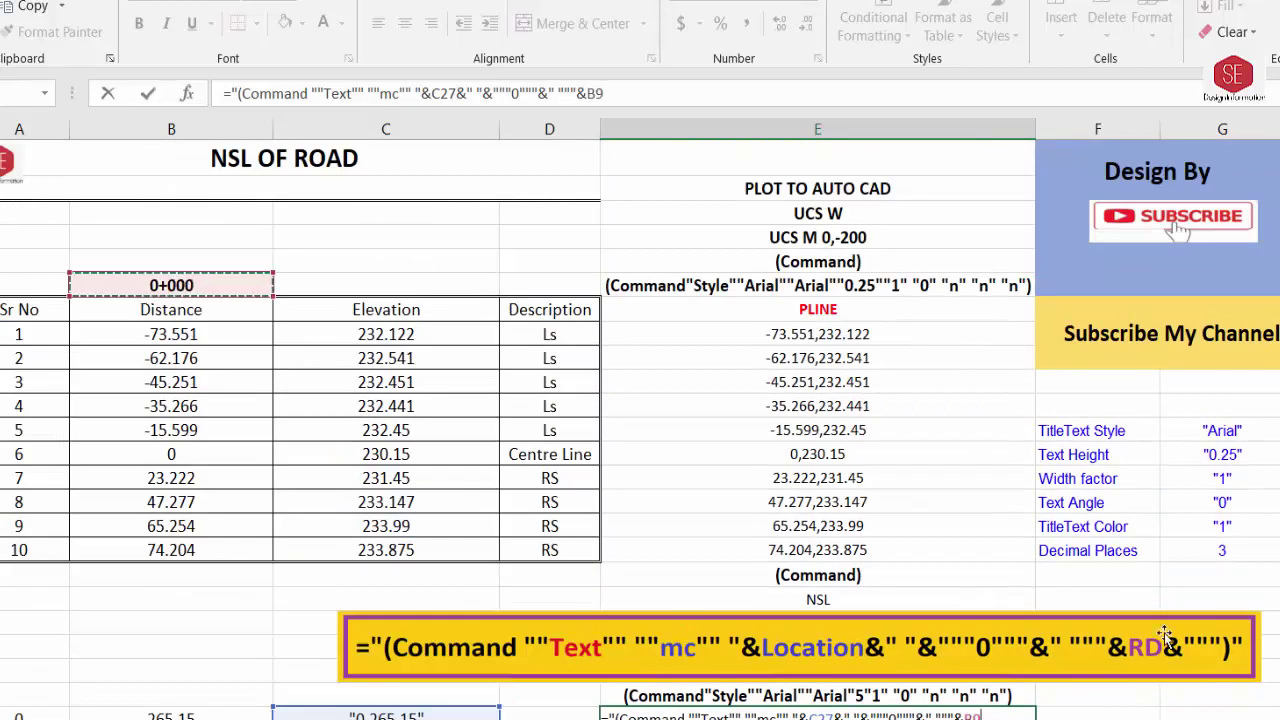
scroll(948, 553, down, 3)
text(&)
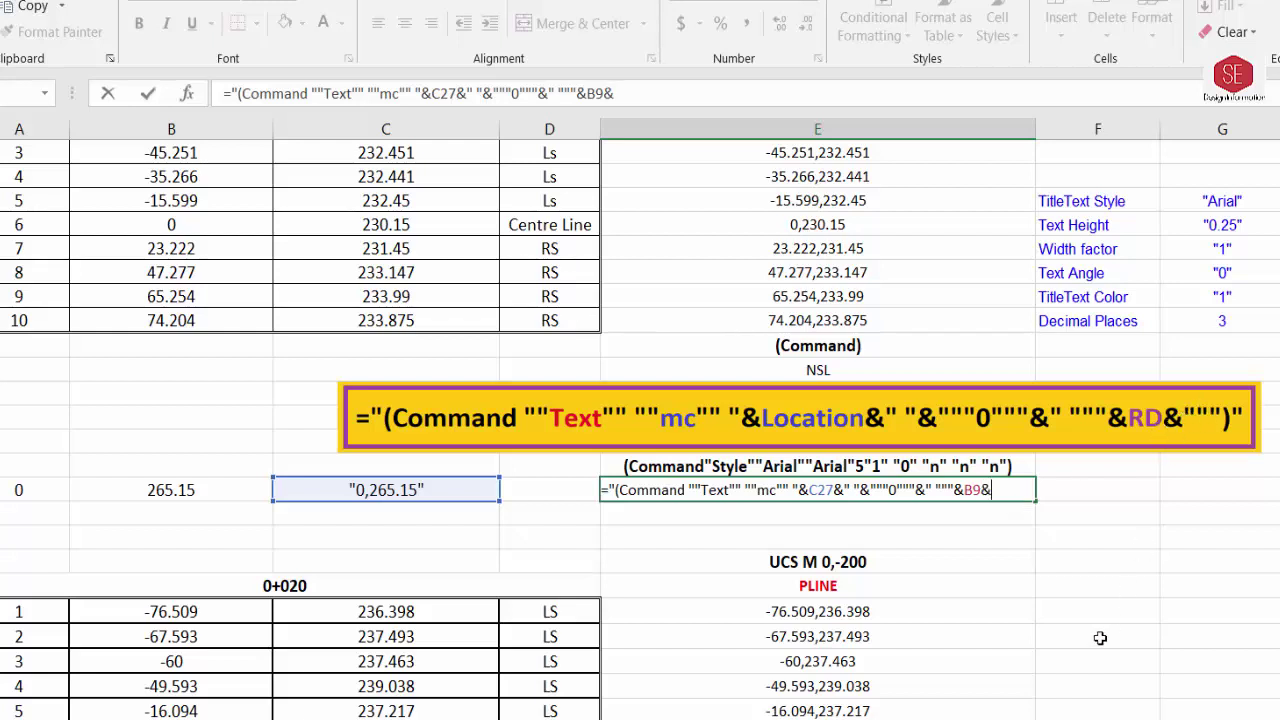
text("")
key(Return)
Check the label location formula and delete the formula illustration from the sheet
key(Up)
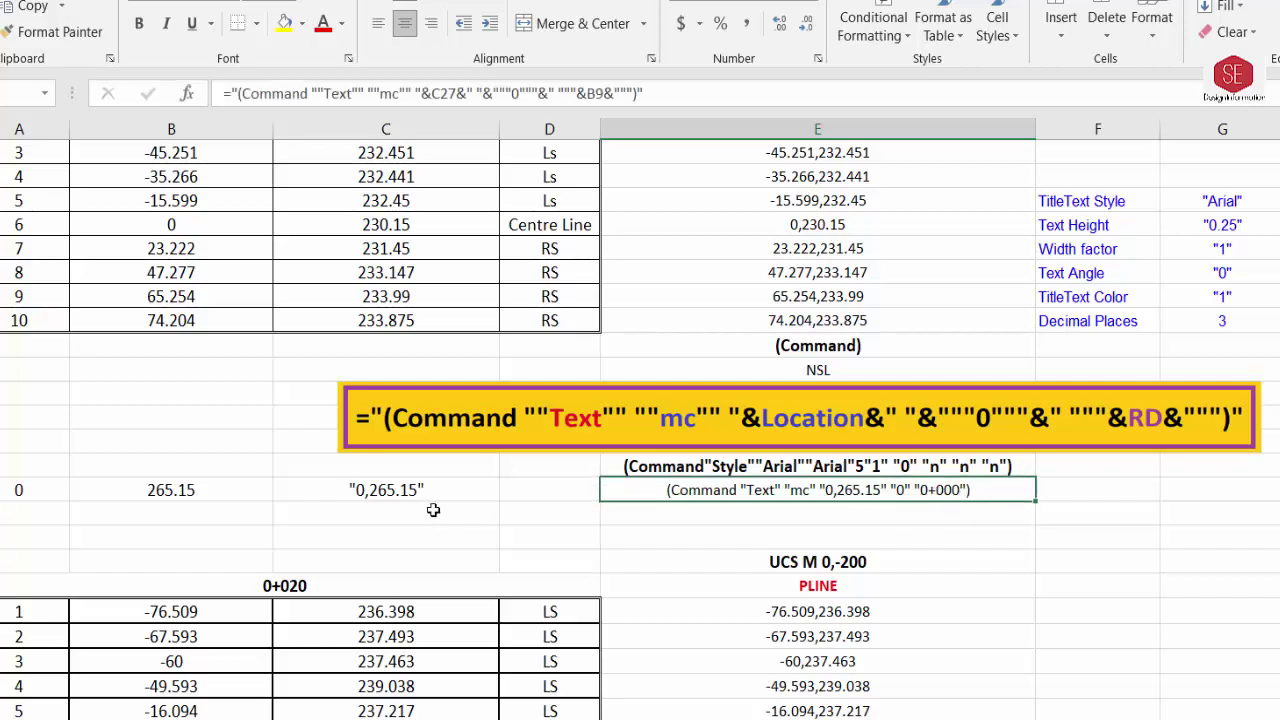
click(410, 490)
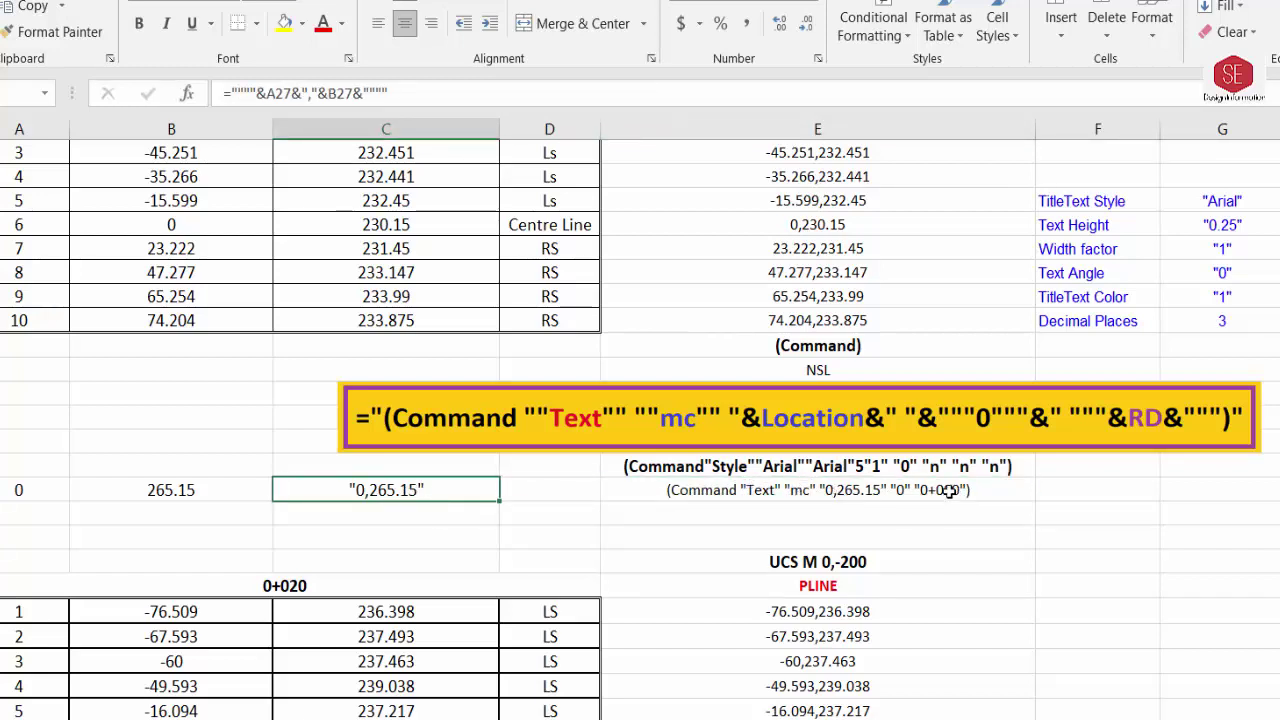
click(1016, 425)
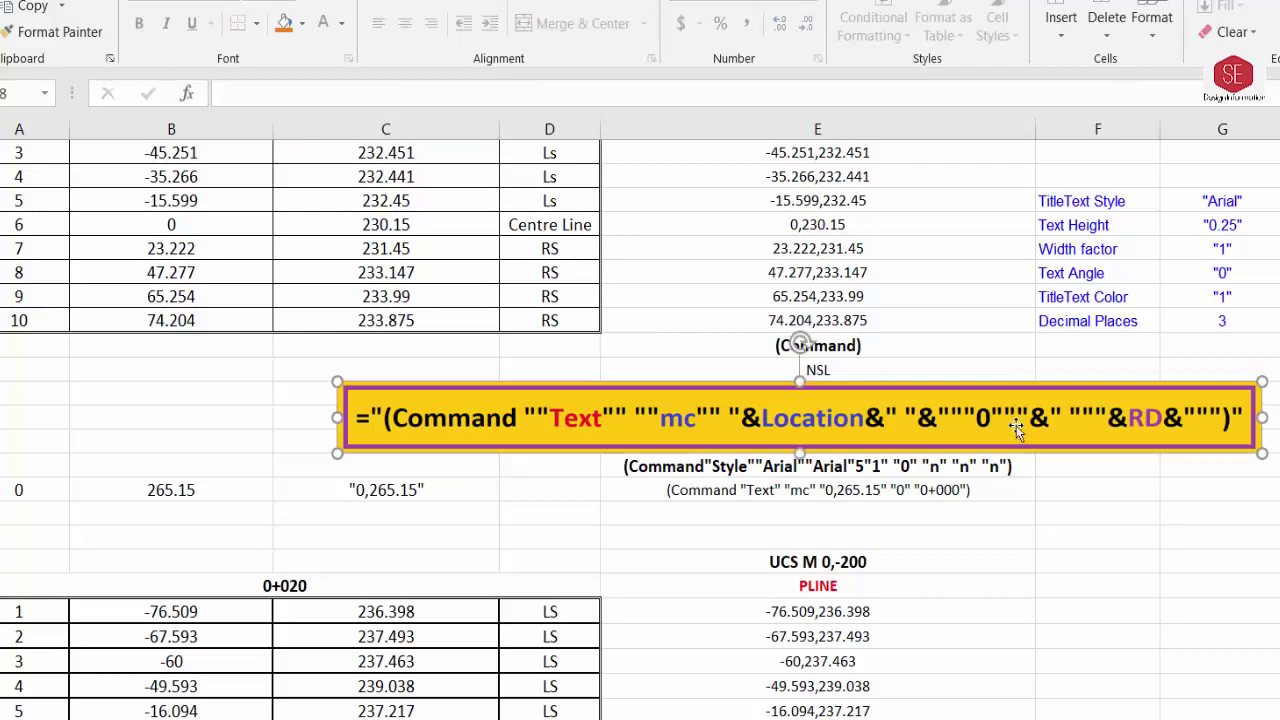
key(Delete)
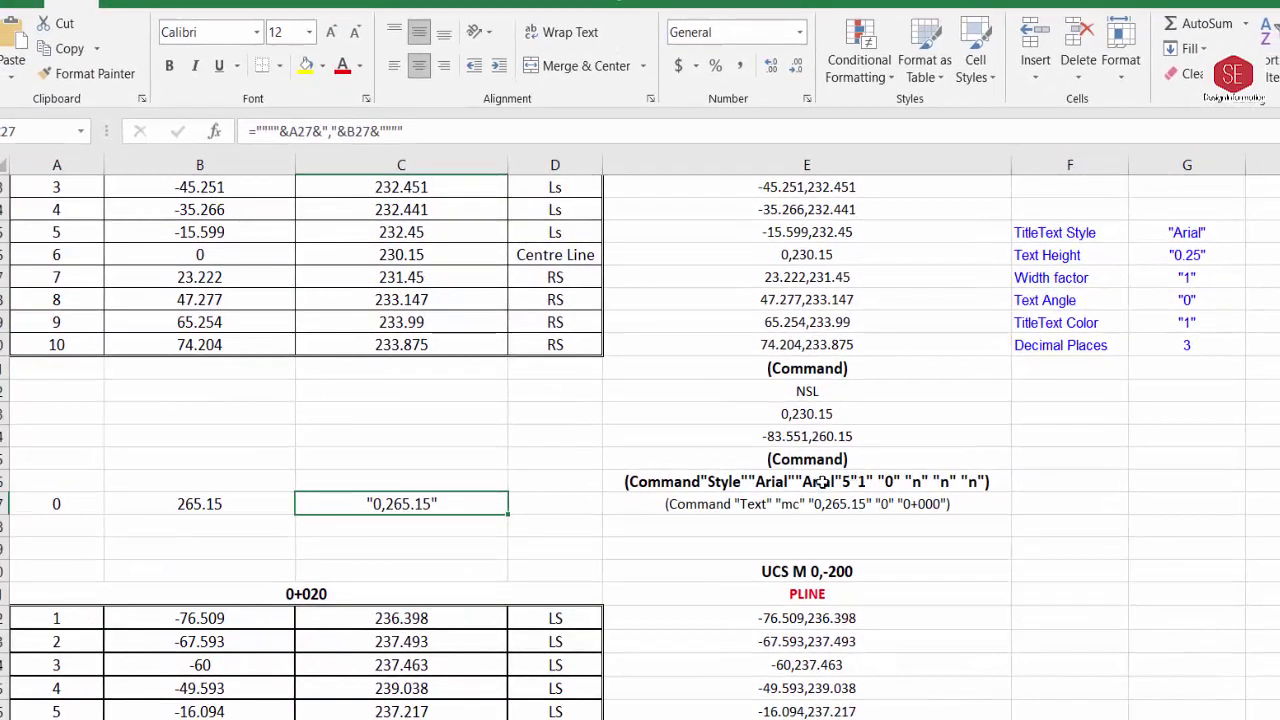
Copy the three label script lines in E25:E27
click(787, 490)
drag(796, 459, 797, 497)
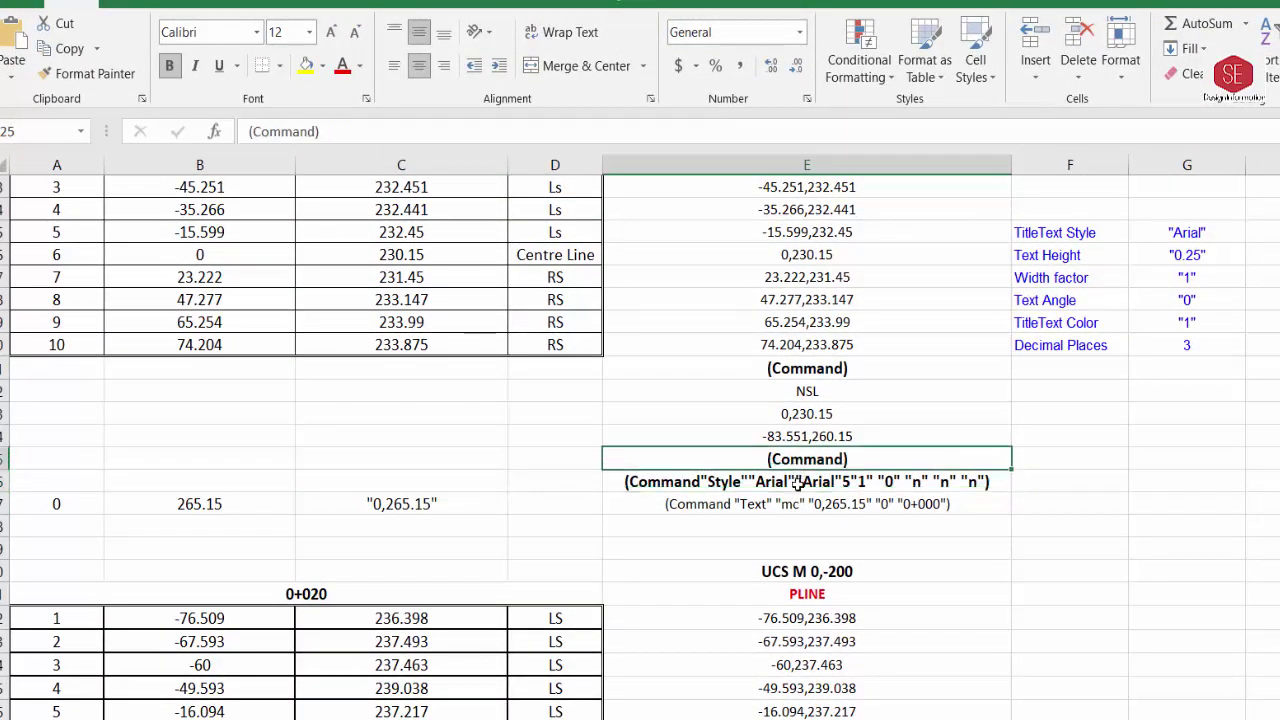
right_click(797, 497)
click(840, 18)
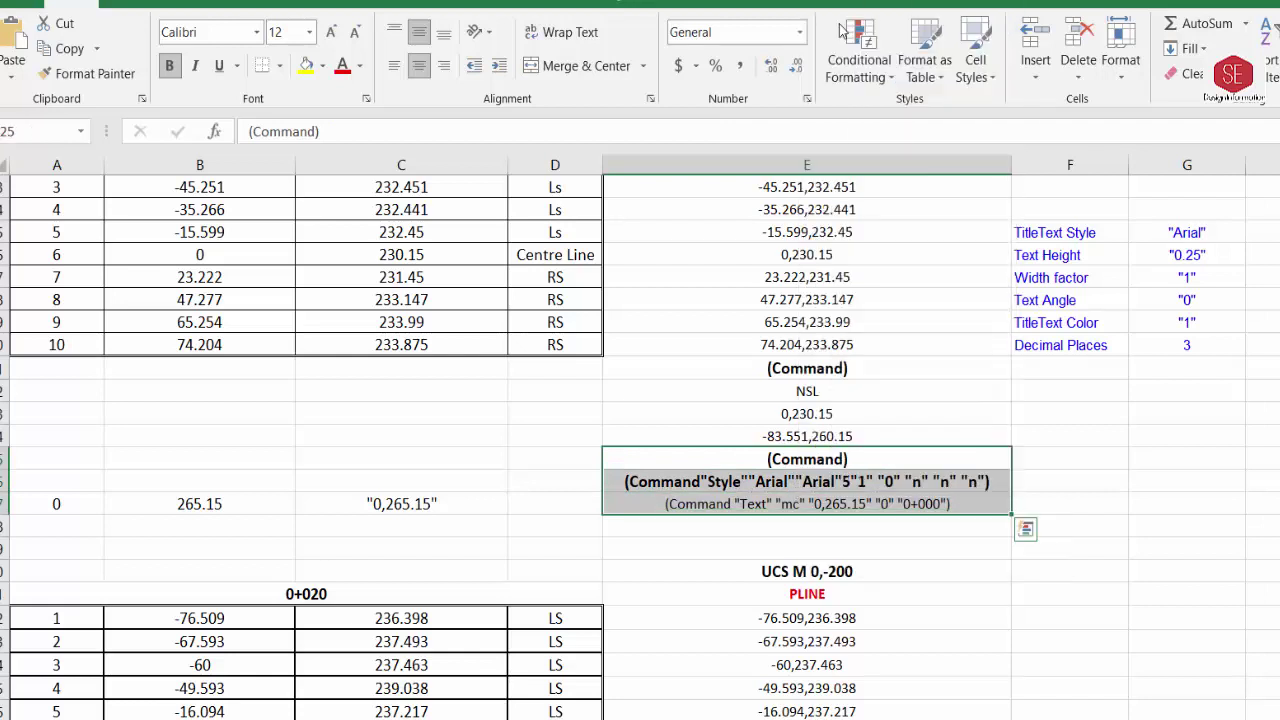
Paste the copied script into AutoCAD's command line to place the 0+000 label, then cancel
scroll(290, 220, down, 2)
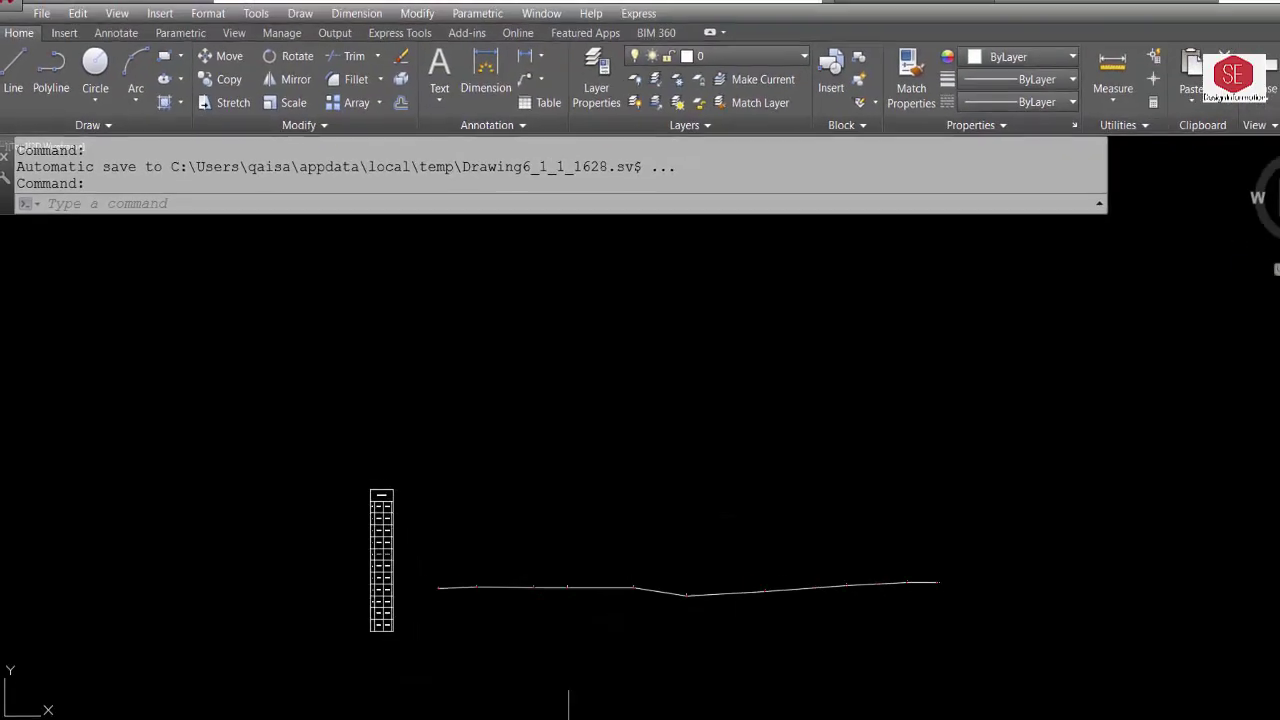
scroll(290, 220, down, 2)
click(248, 210)
right_click(248, 213)
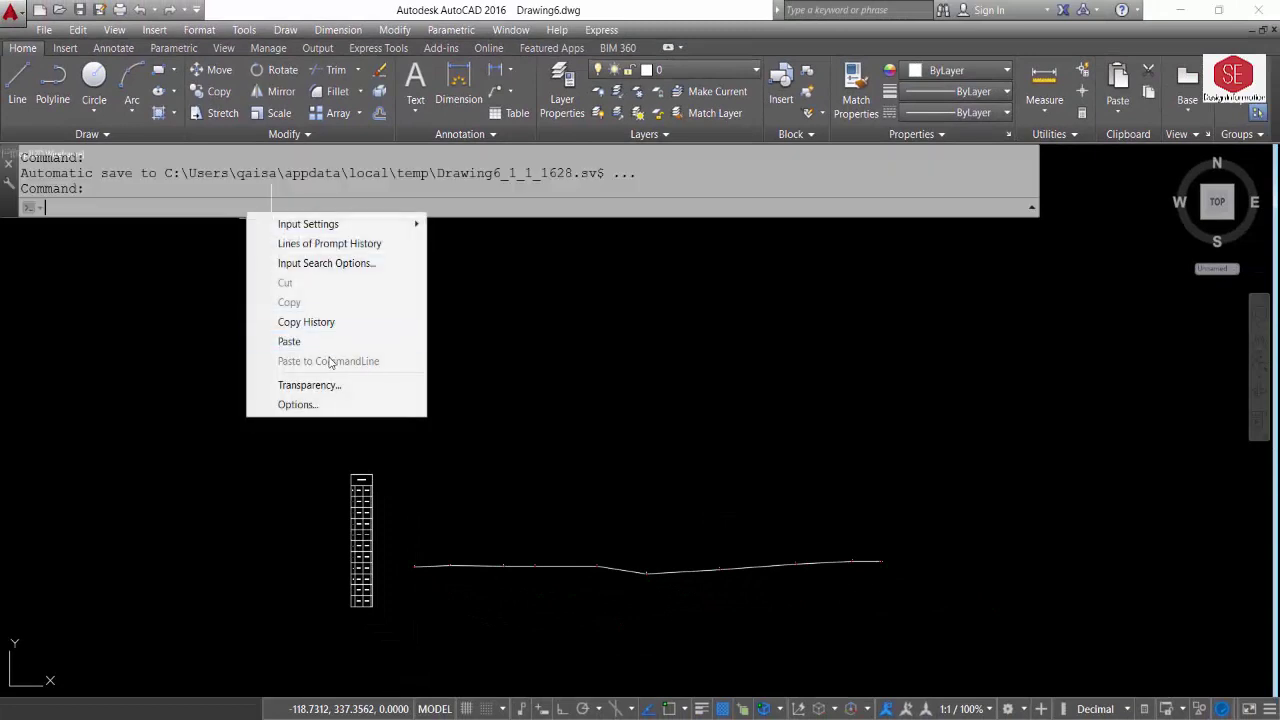
click(329, 346)
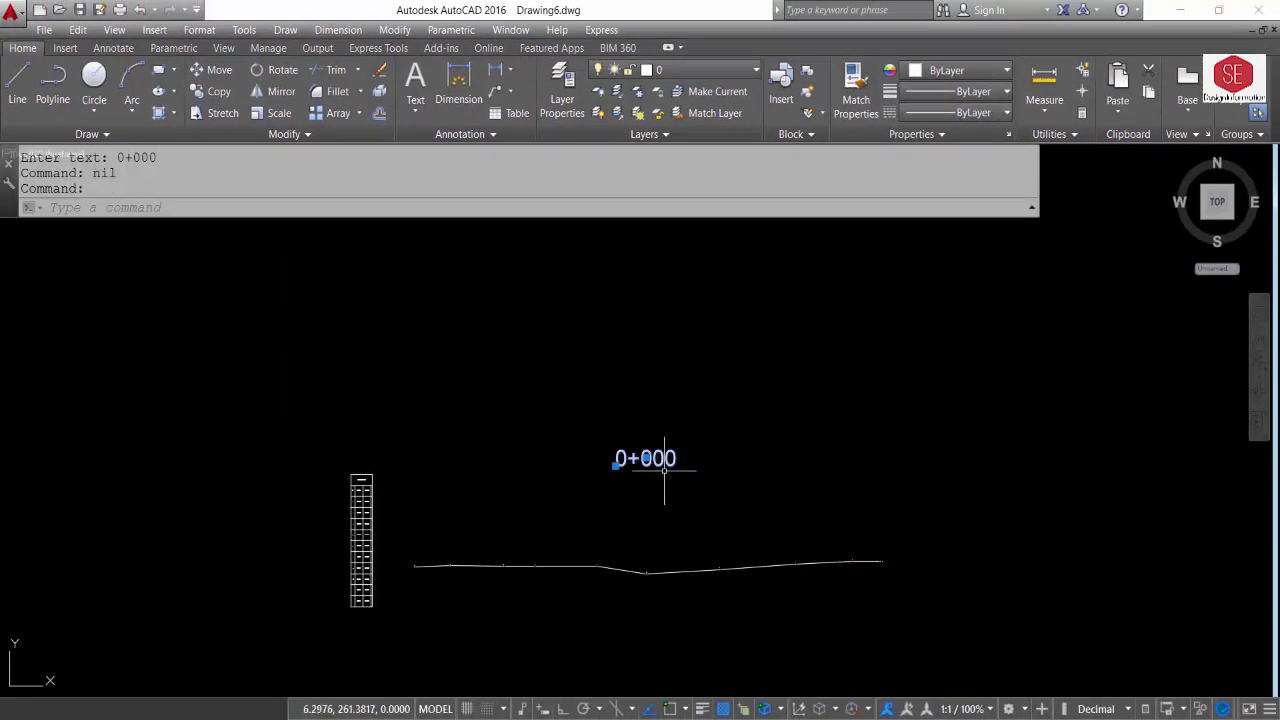
key(Escape)
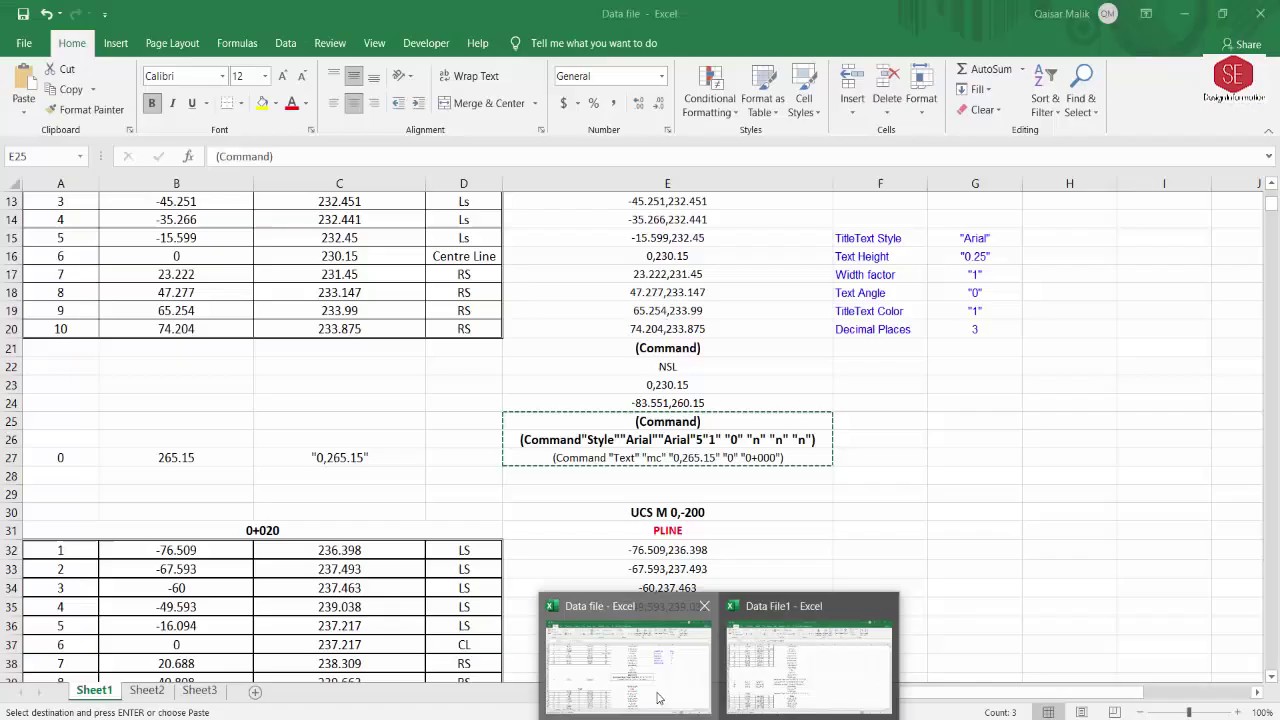
Change the B27 label height formula to =C16+50, giving 280.15
click(628, 650)
click(252, 530)
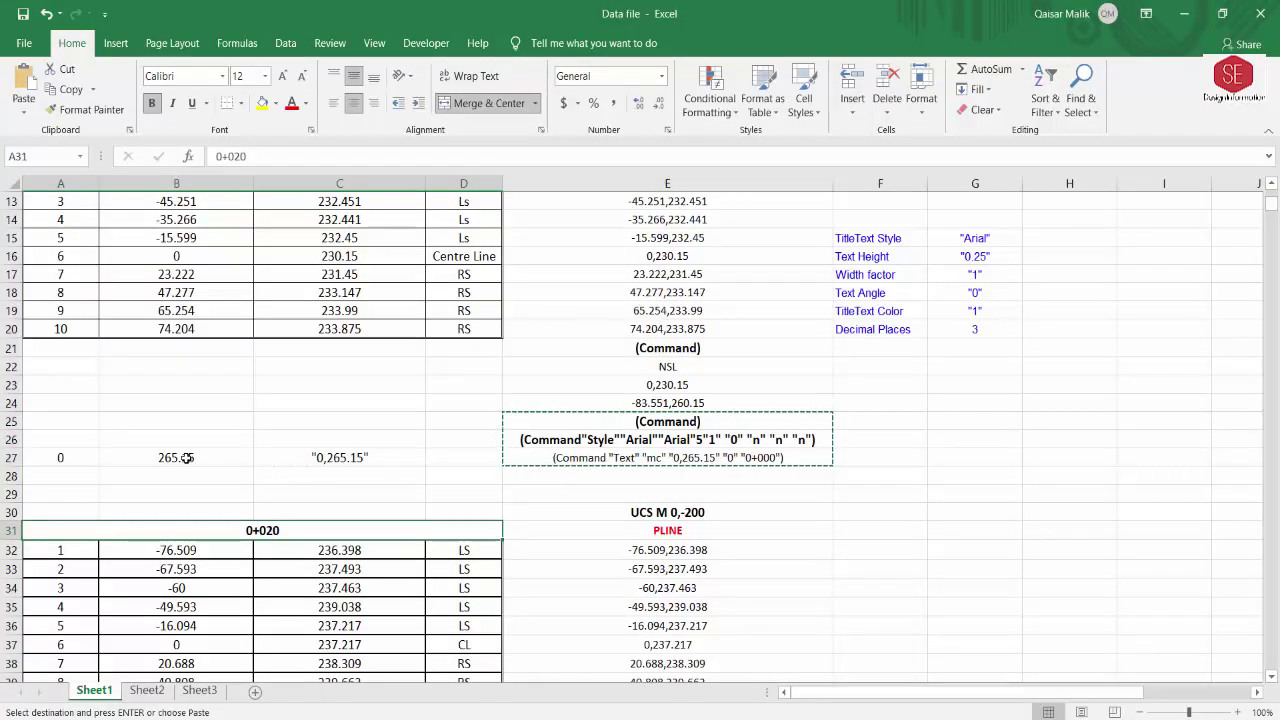
double_click(112, 460)
key(BackSpace)
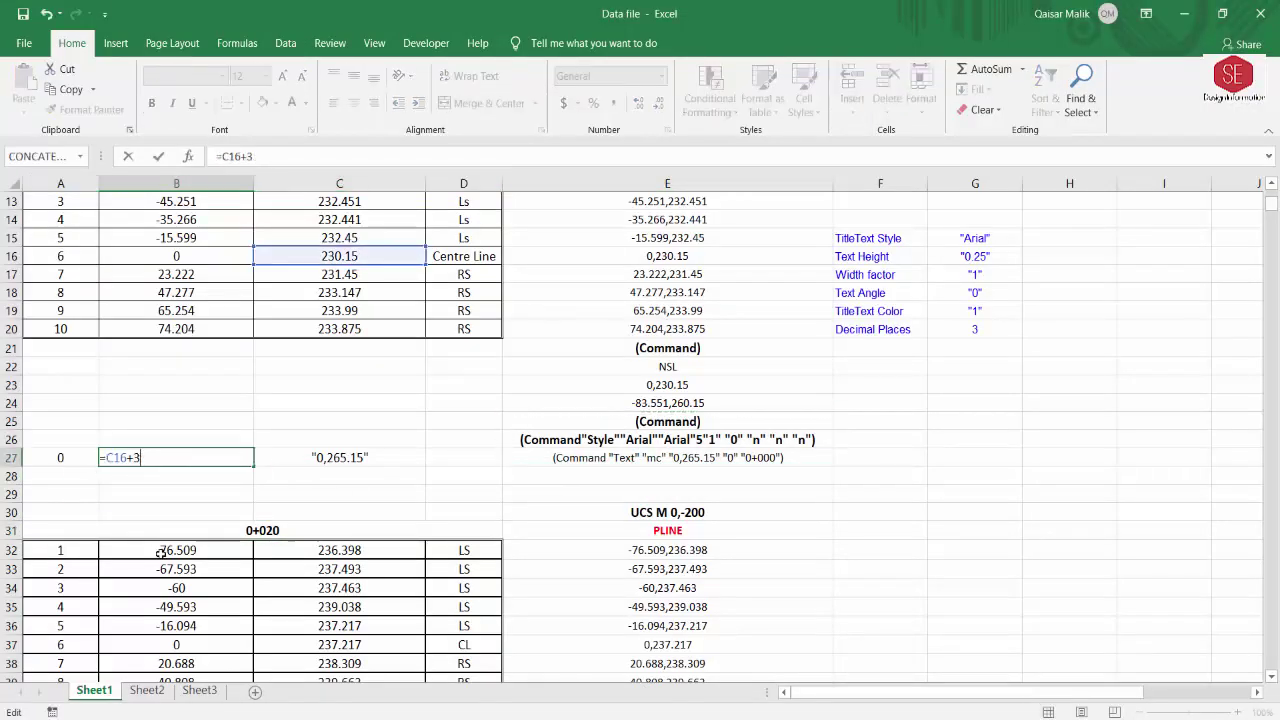
text(0)
key(Return)
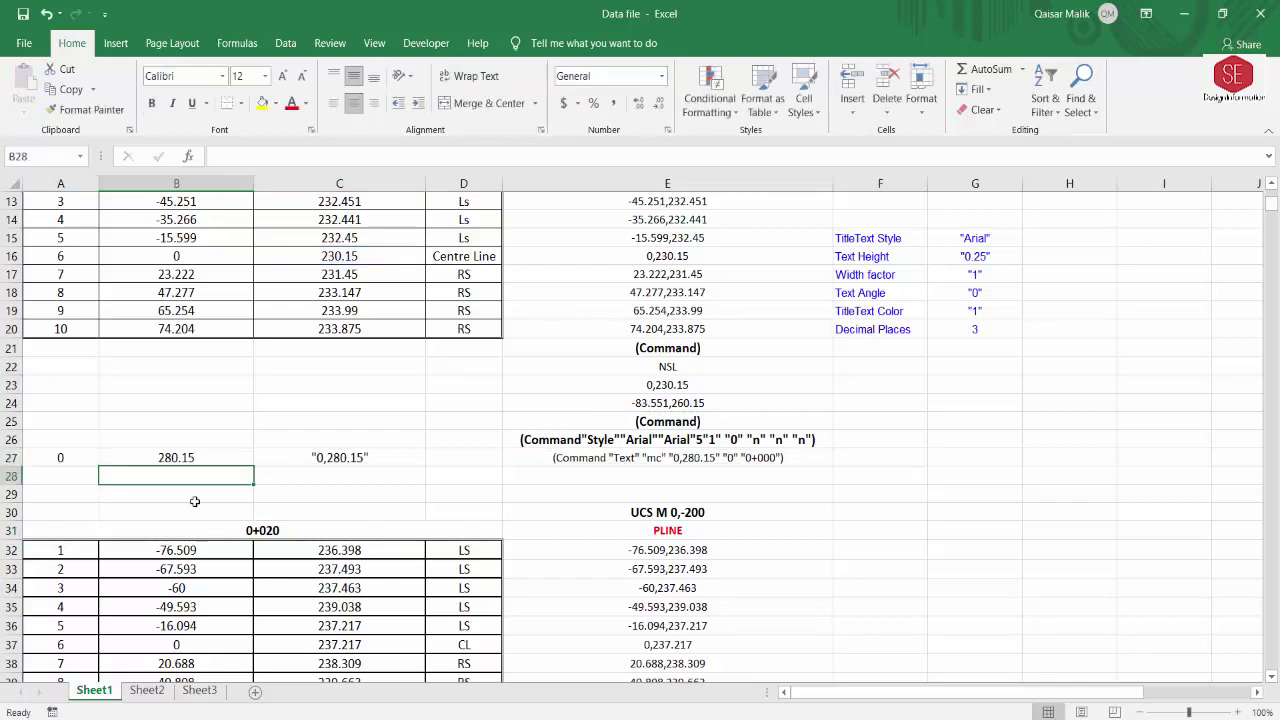
Copy the updated E25:E27 script lines for AutoCAD
drag(677, 424, 680, 460)
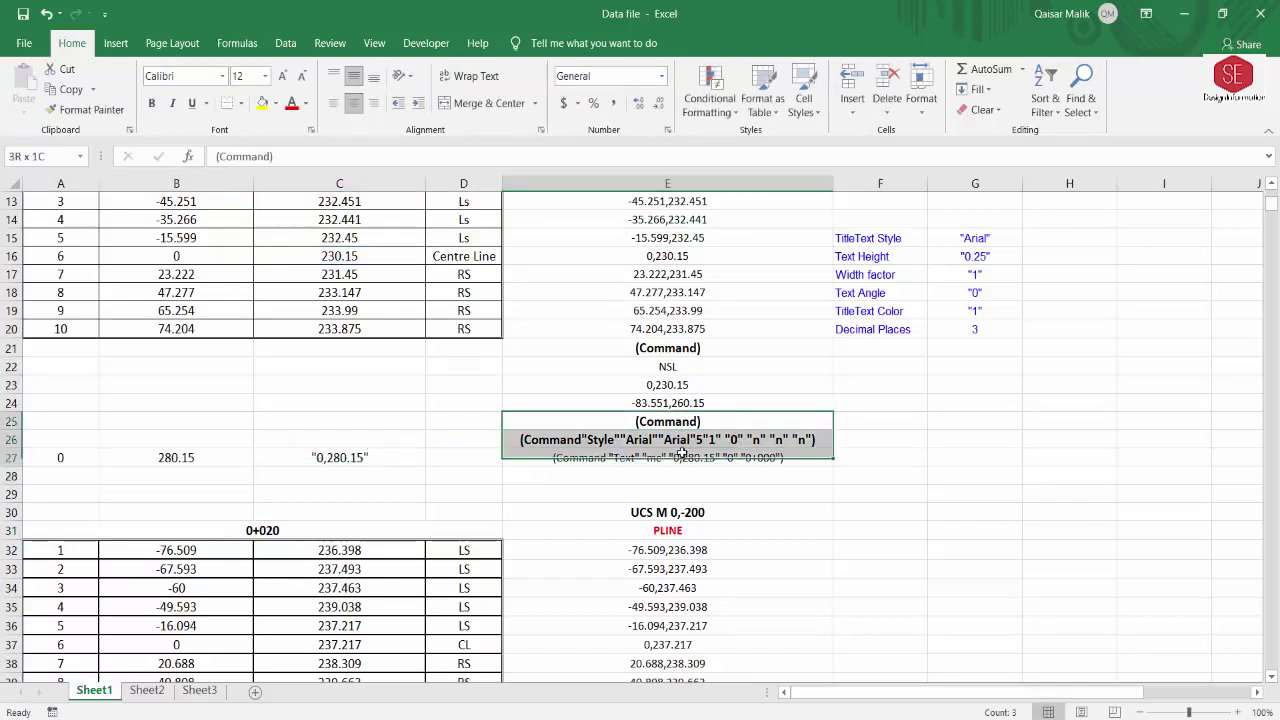
right_click(684, 458)
click(722, 65)
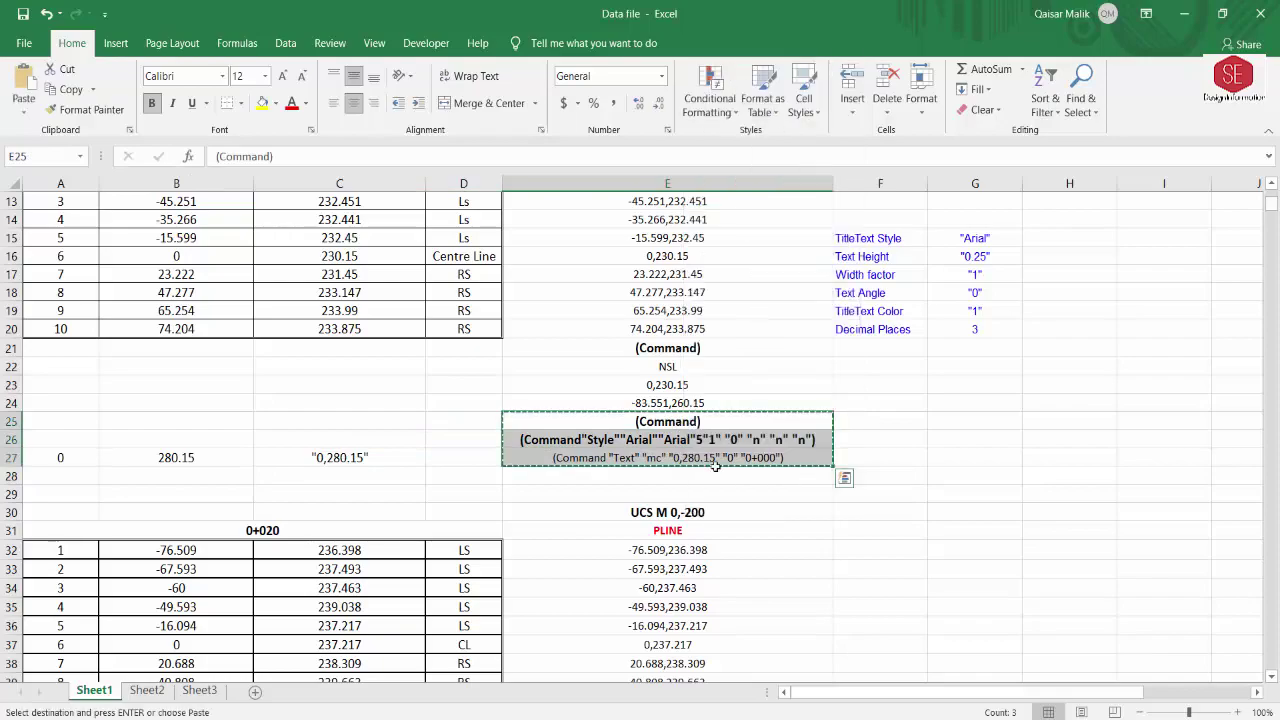
key(alt+Tab)
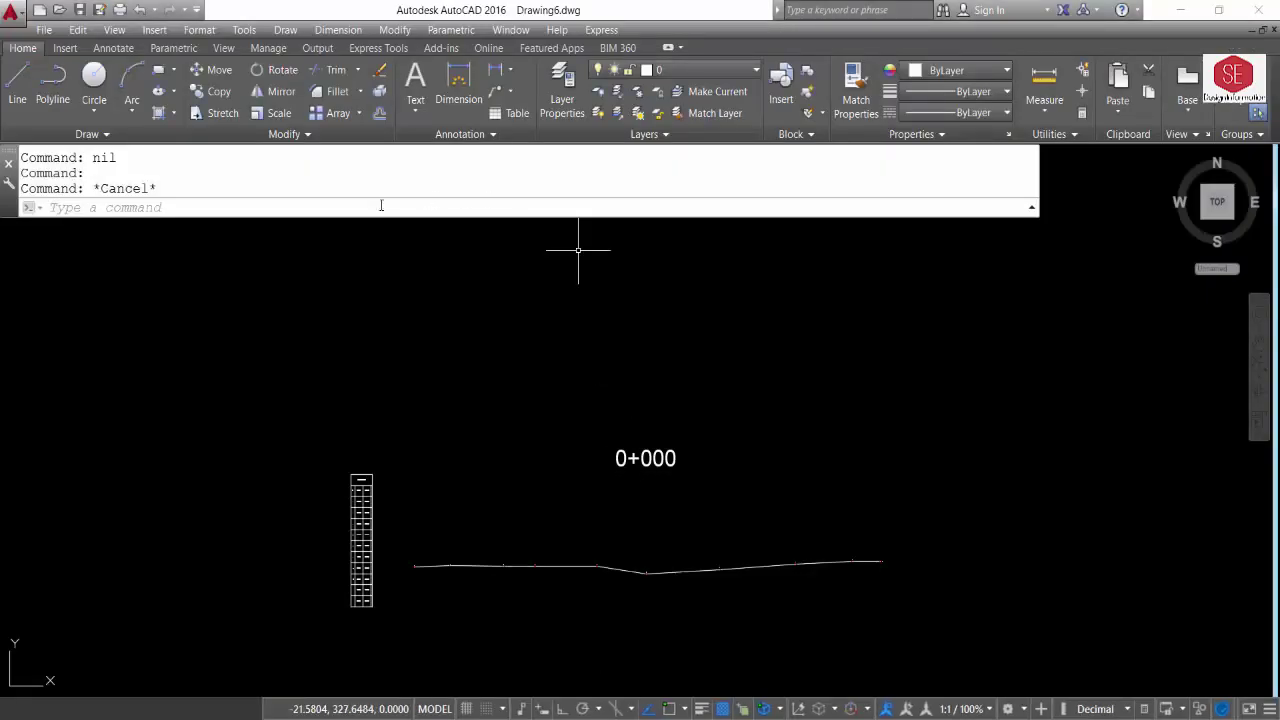
Paste the updated script to place a second 0+000 label at 0,280.15, then return to Excel
click(207, 208)
right_click(157, 210)
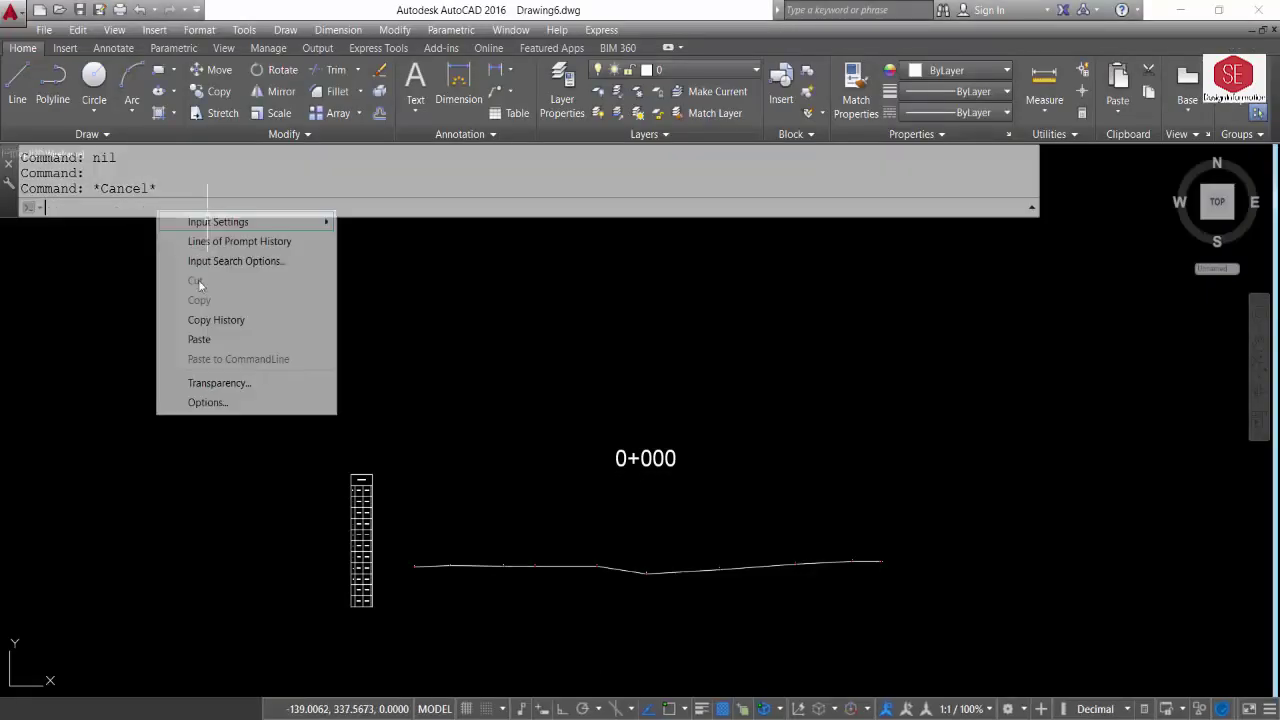
click(199, 339)
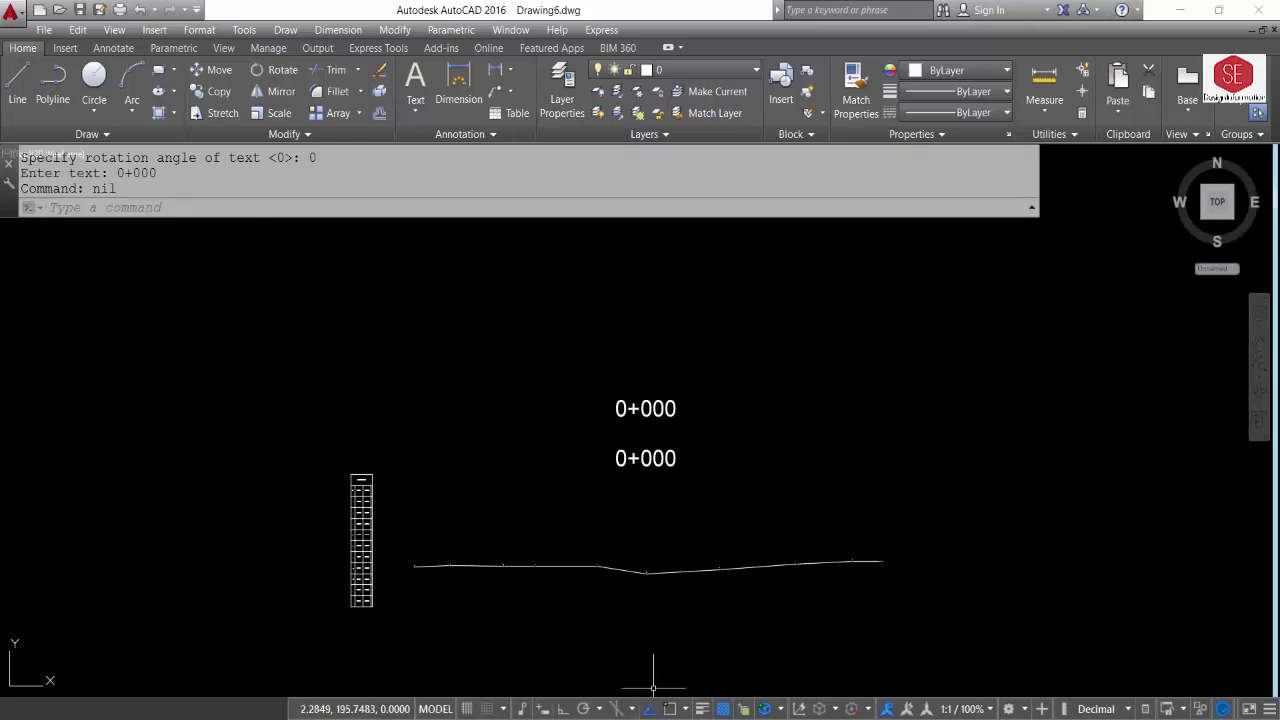
click(630, 655)
Set A27 to -10 and copy the updated E25:E27 script lines
click(75, 459)
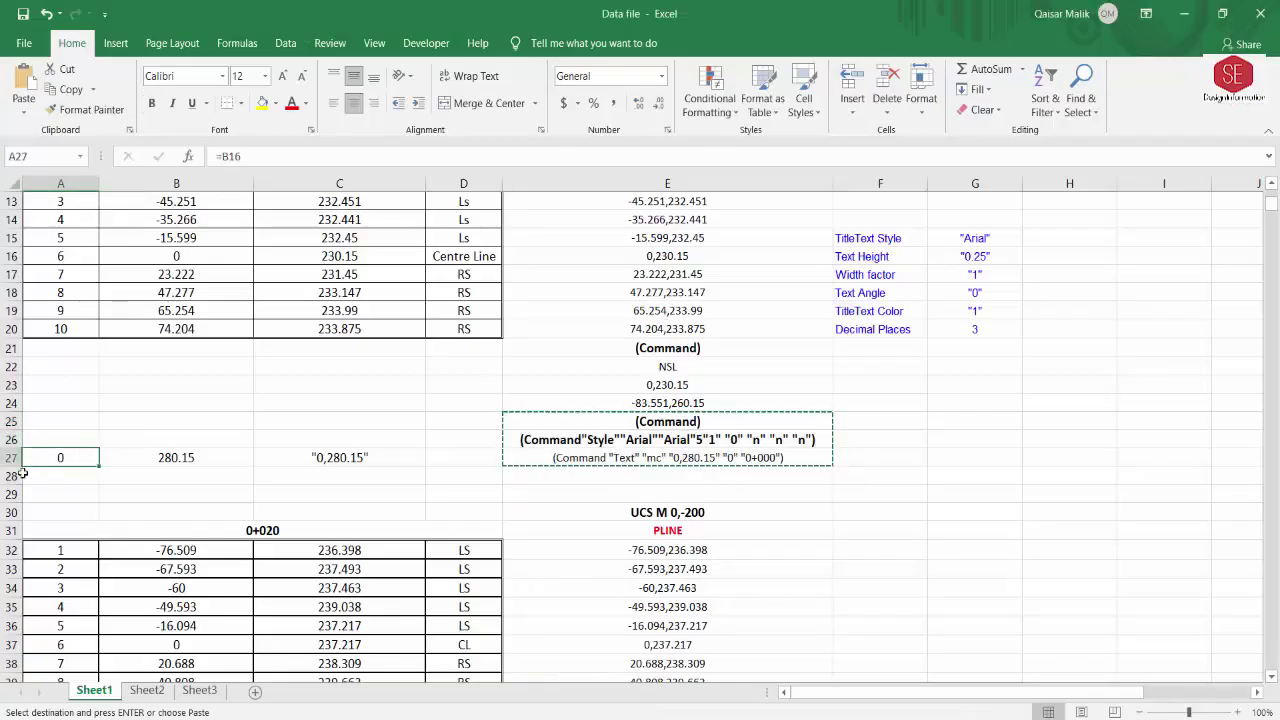
text(-)
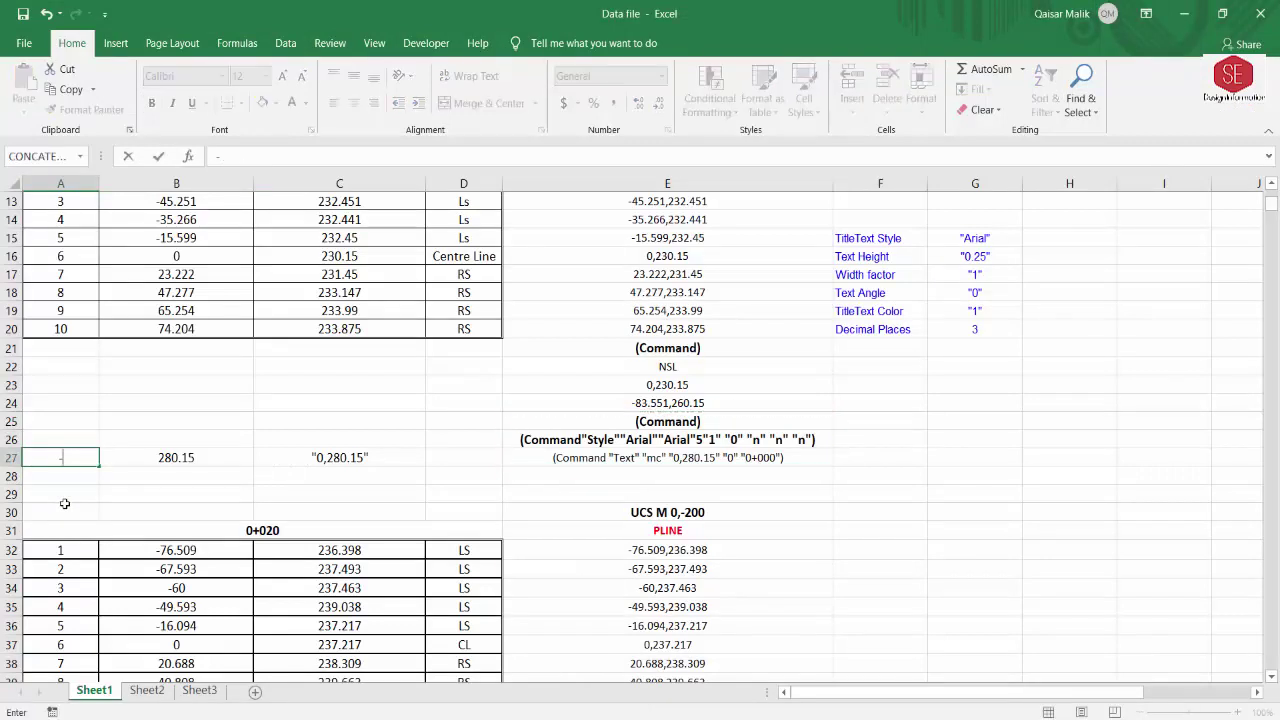
text(10)
key(Return)
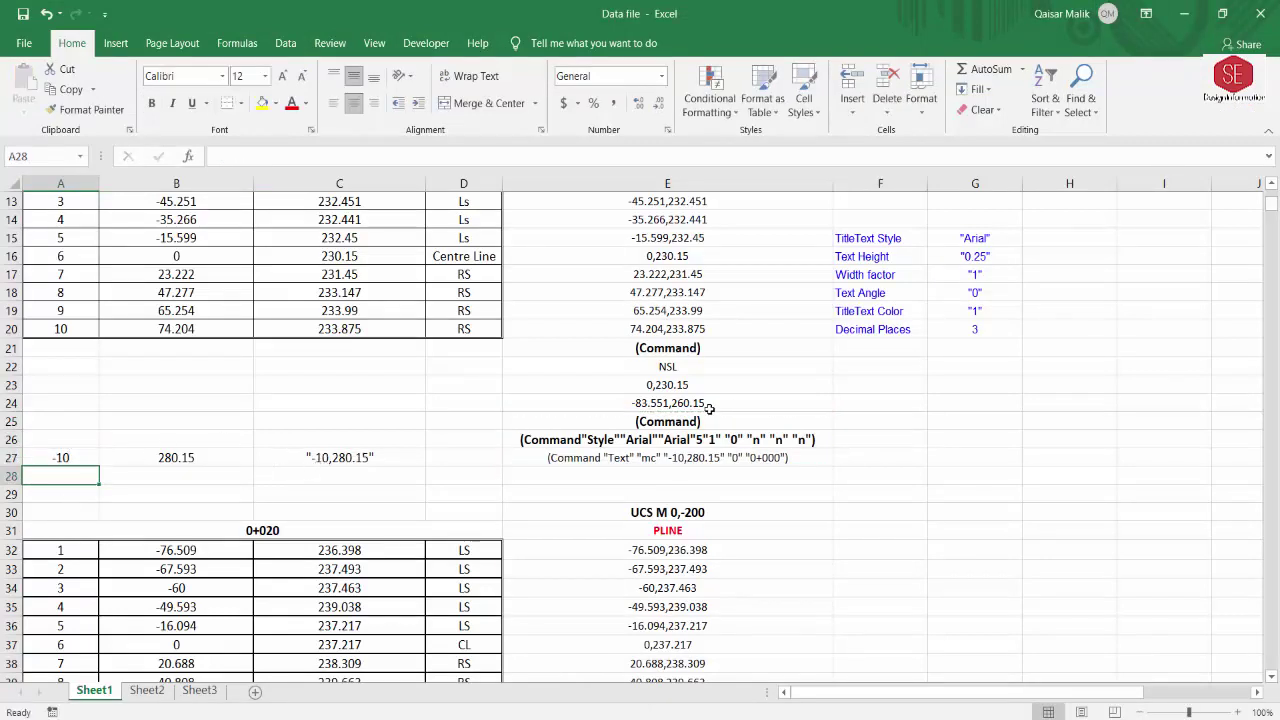
drag(660, 428, 668, 460)
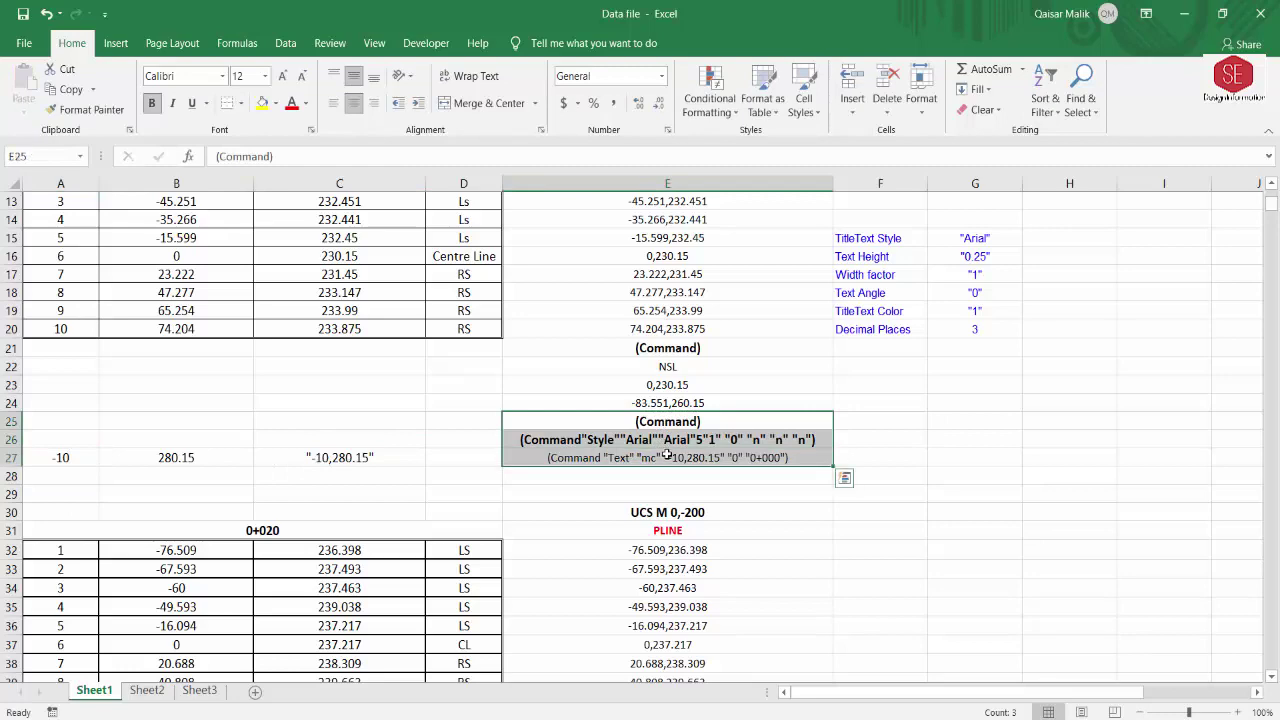
right_click(668, 460)
click(706, 67)
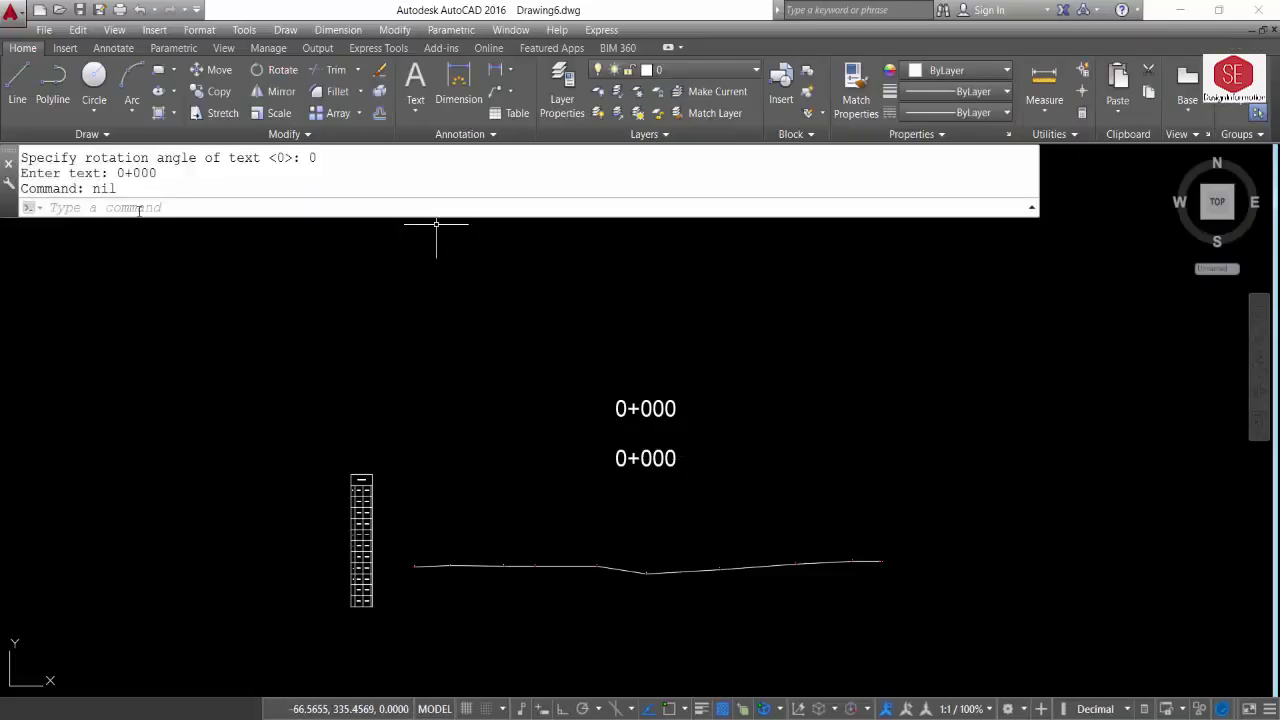
Paste the script to place a third 0+000 label at -10,280.15 and select it
right_click(226, 210)
click(212, 338)
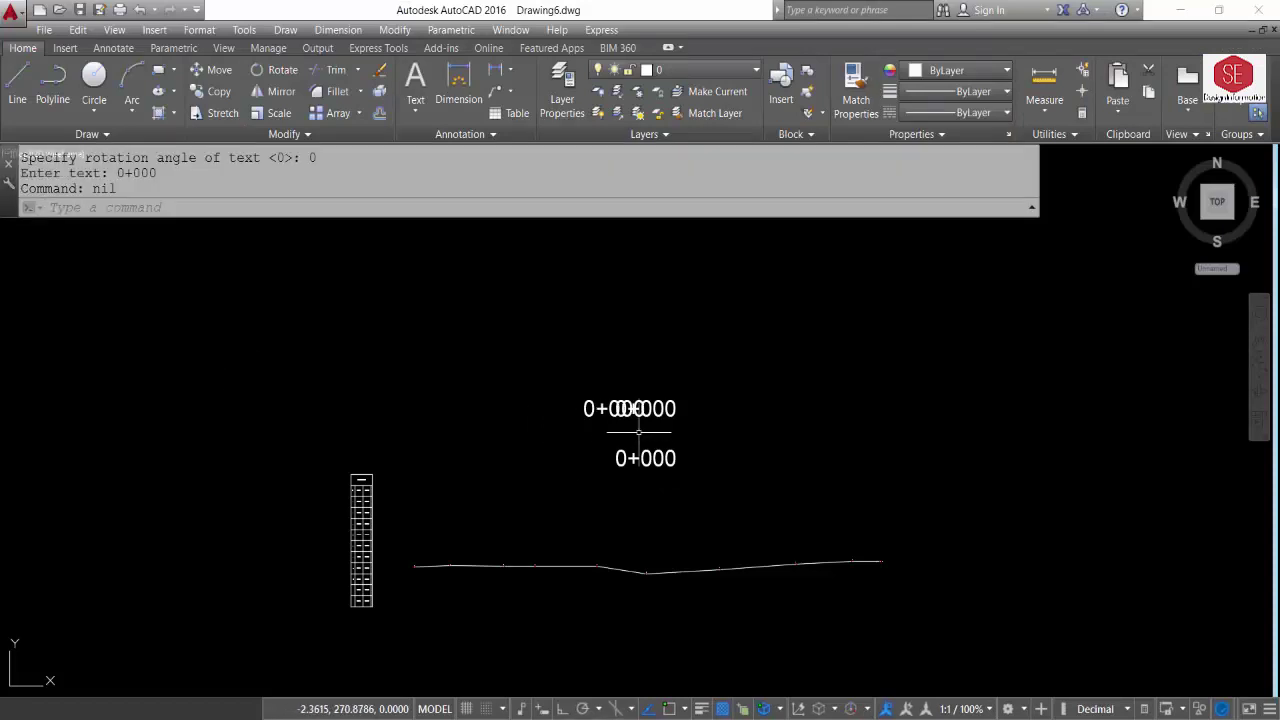
click(588, 408)
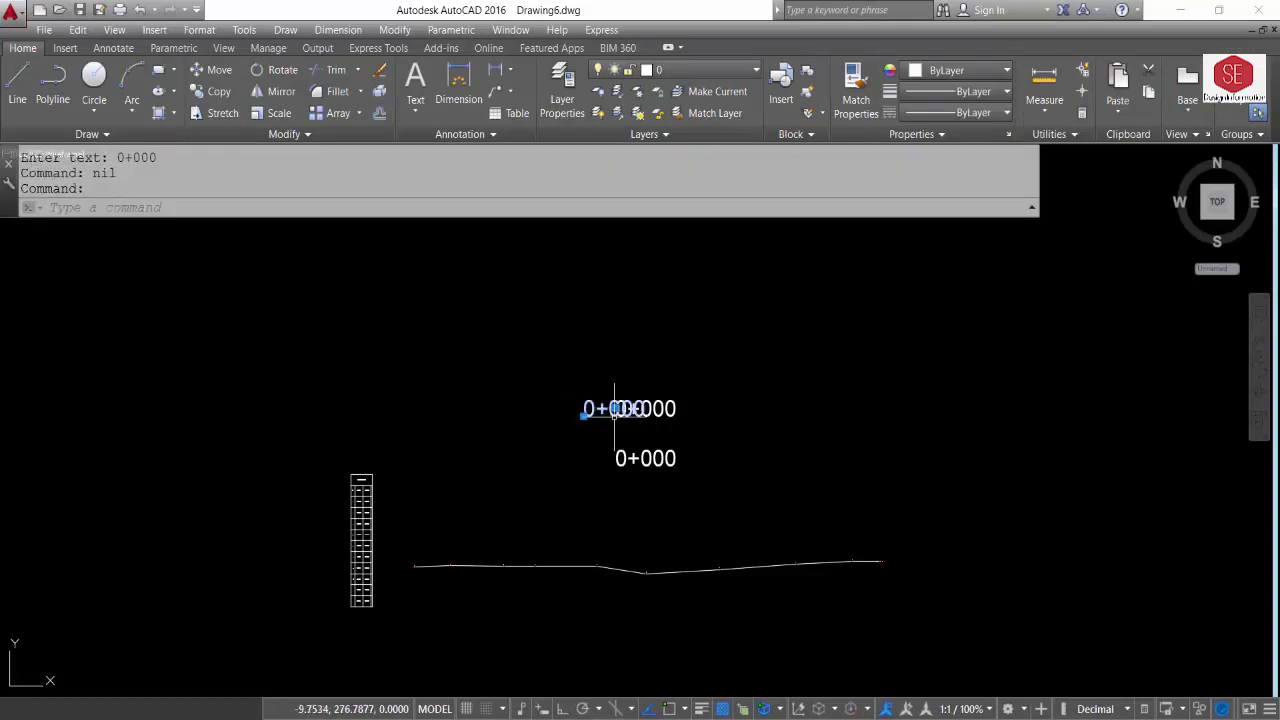
Restore the A27 x coordinate to a formula referencing B16
click(625, 645)
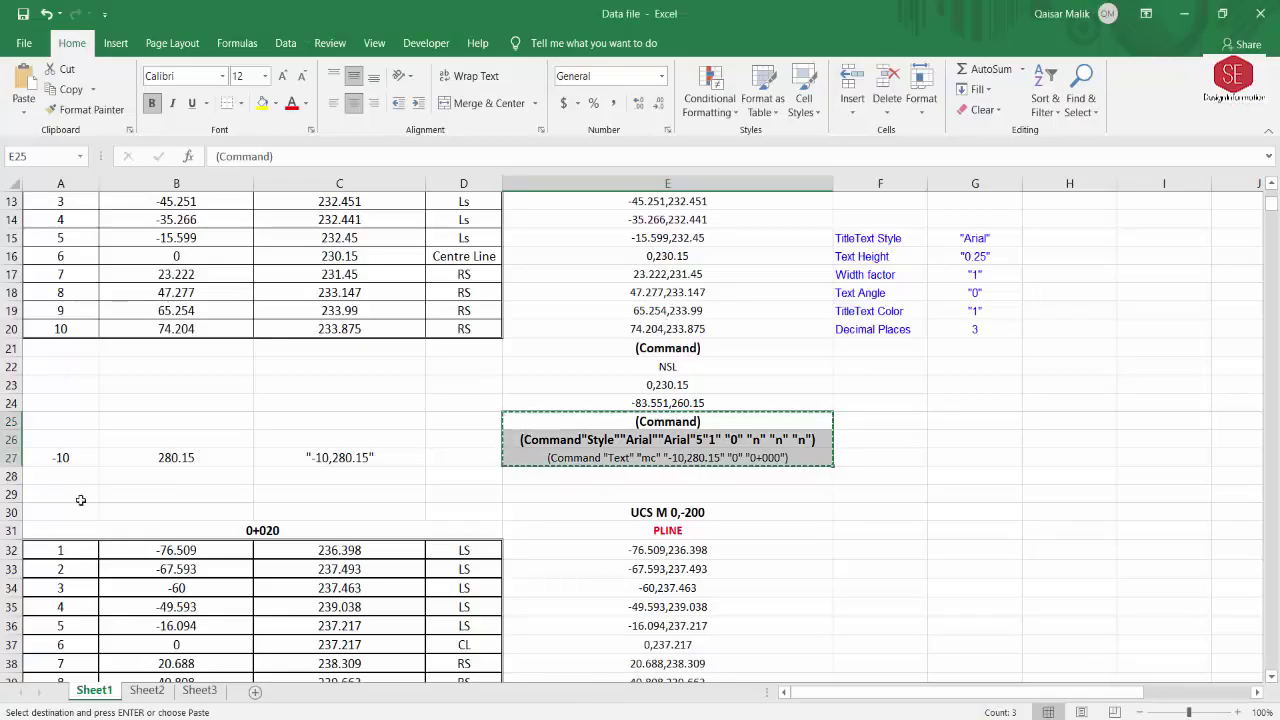
double_click(71, 457)
key(BackSpace)
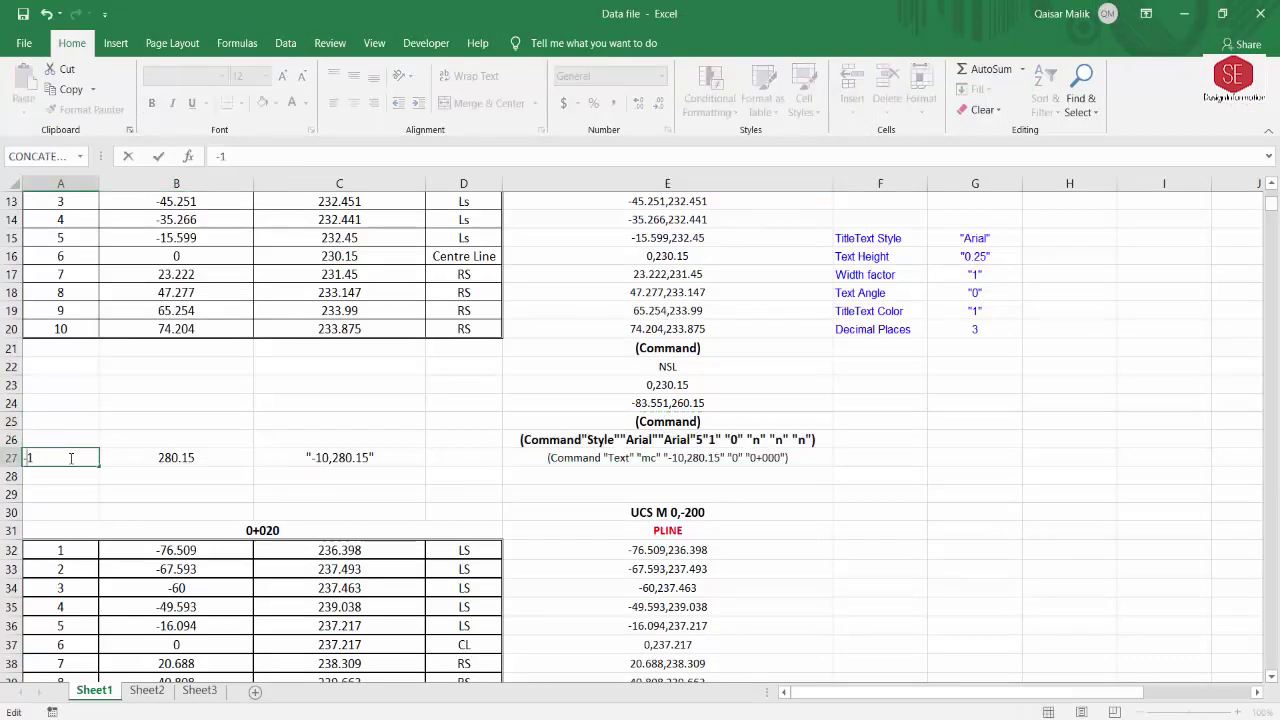
key(BackSpace)
text(=)
click(188, 259)
key(Return)
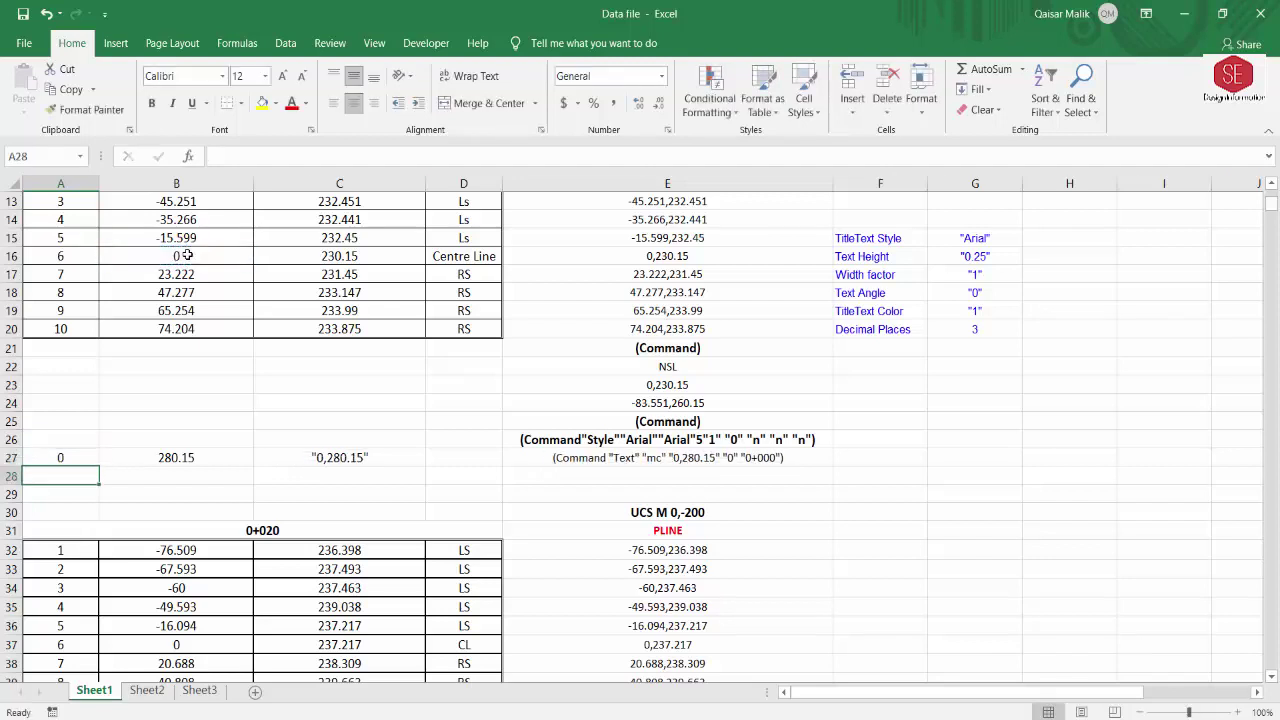
Change the B27 height formula to =C16+35
double_click(186, 462)
double_click(170, 460)
text(=C16+50)
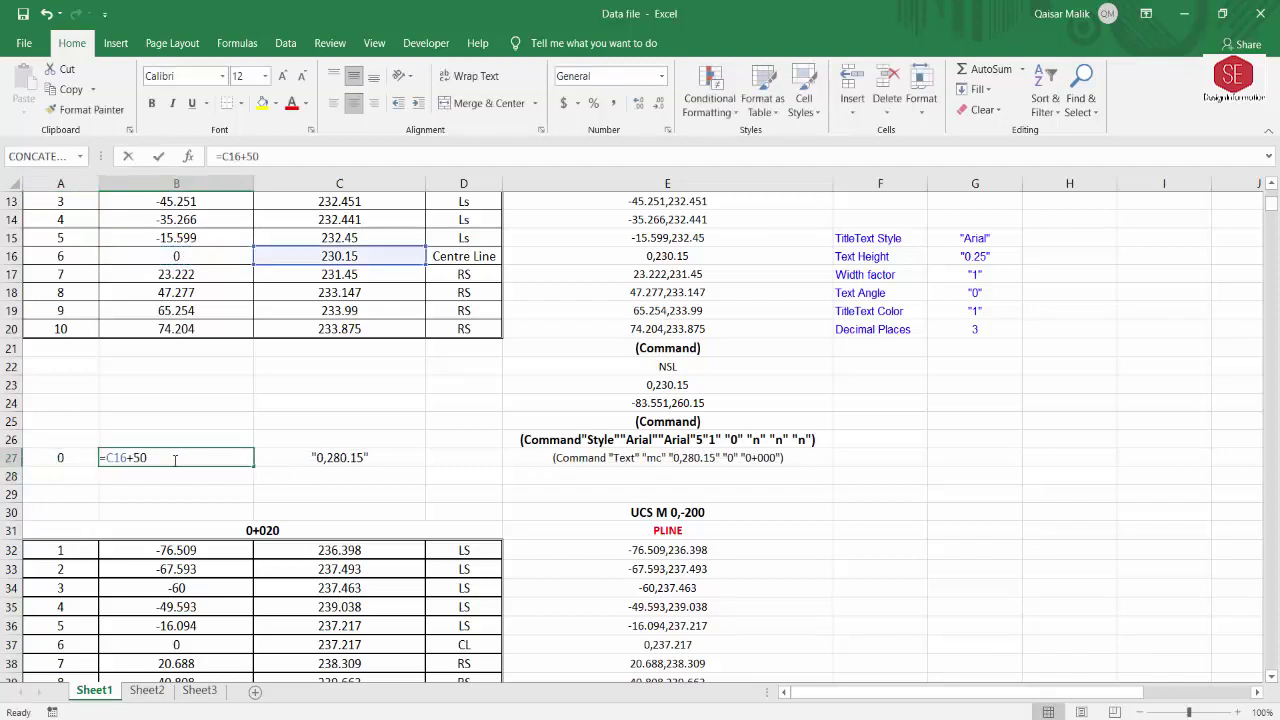
key(BackSpace)
key(BackSpace)
text(3)
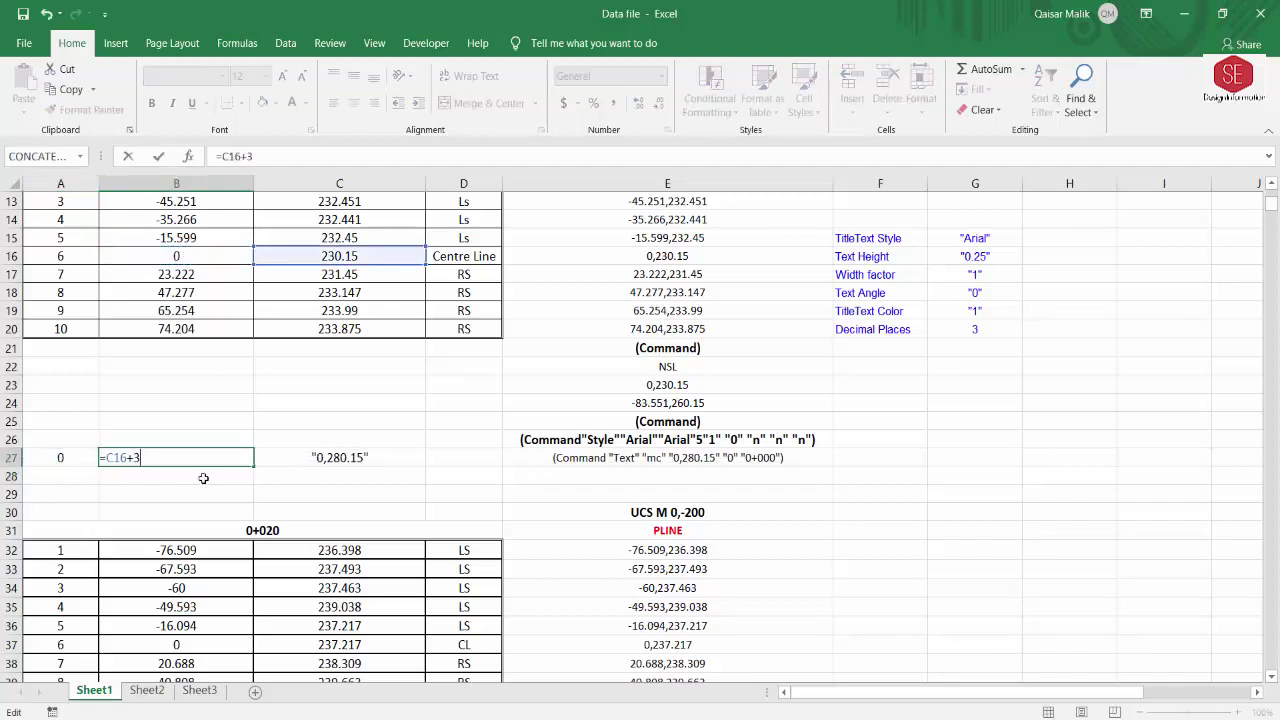
text(5)
key(Return)
Set the text height in E26's Arial style command to 10
click(715, 440)
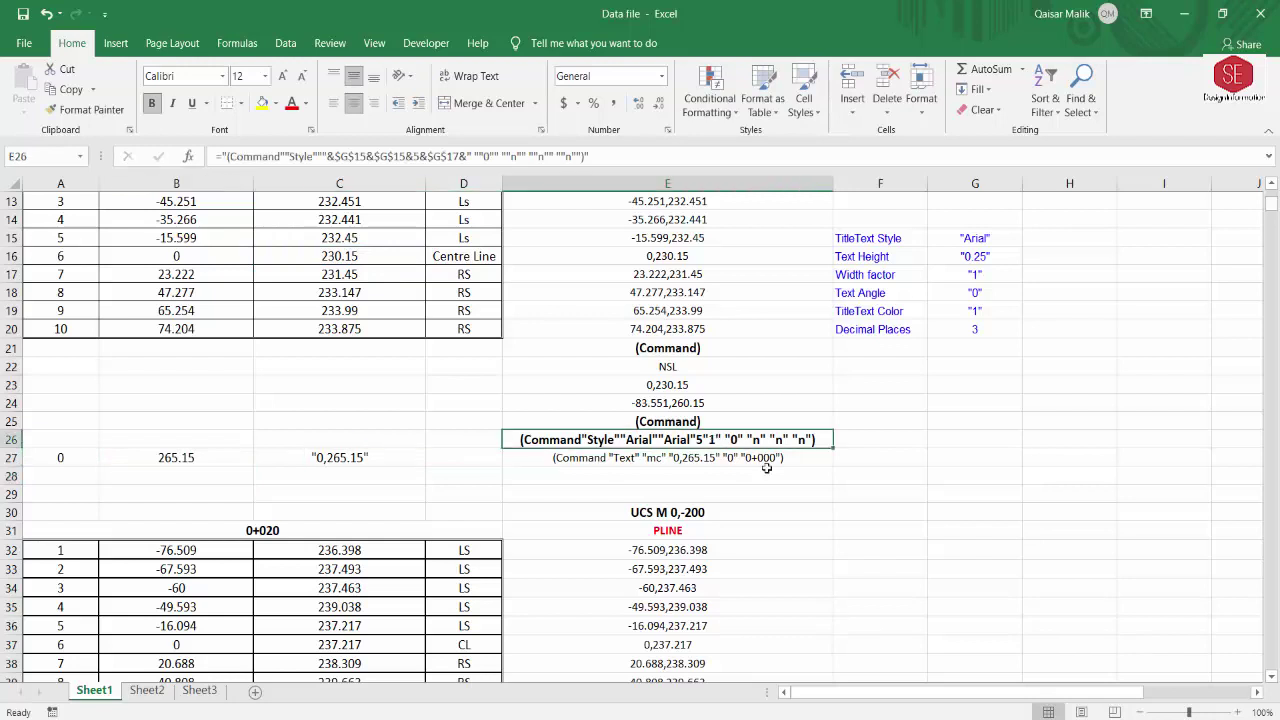
double_click(705, 440)
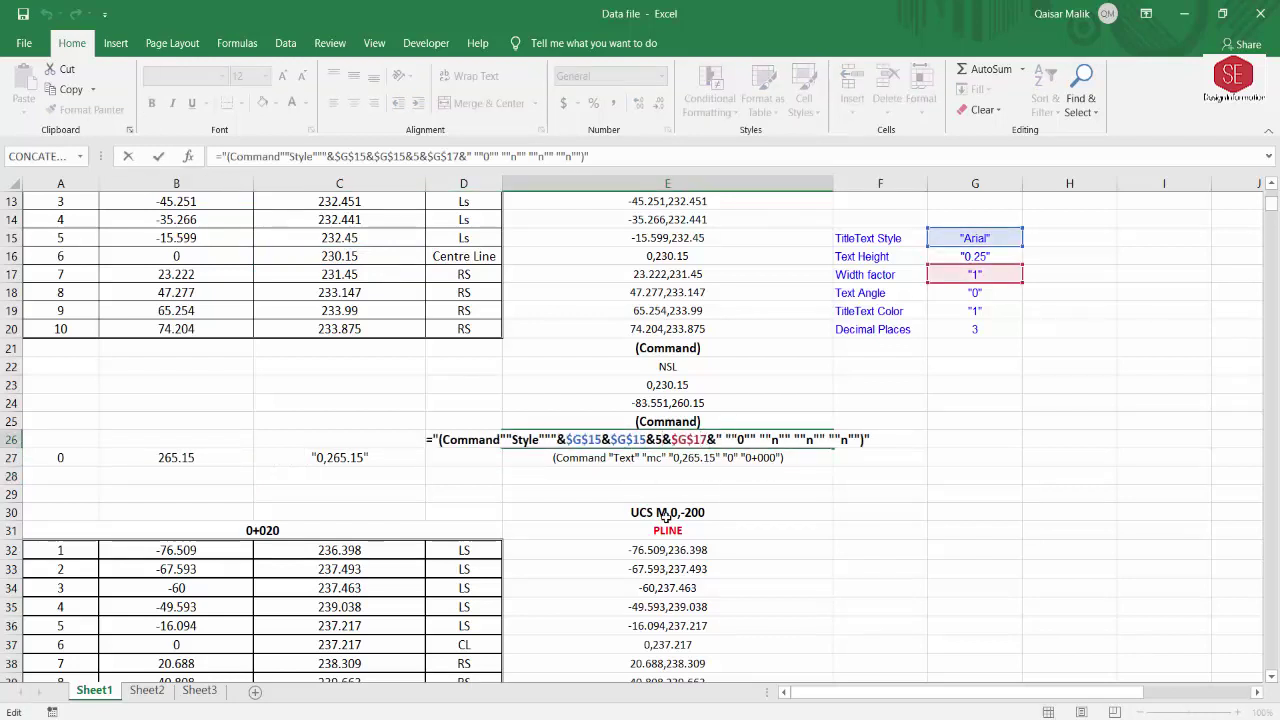
key(BackSpace)
text(10)
key(Return)
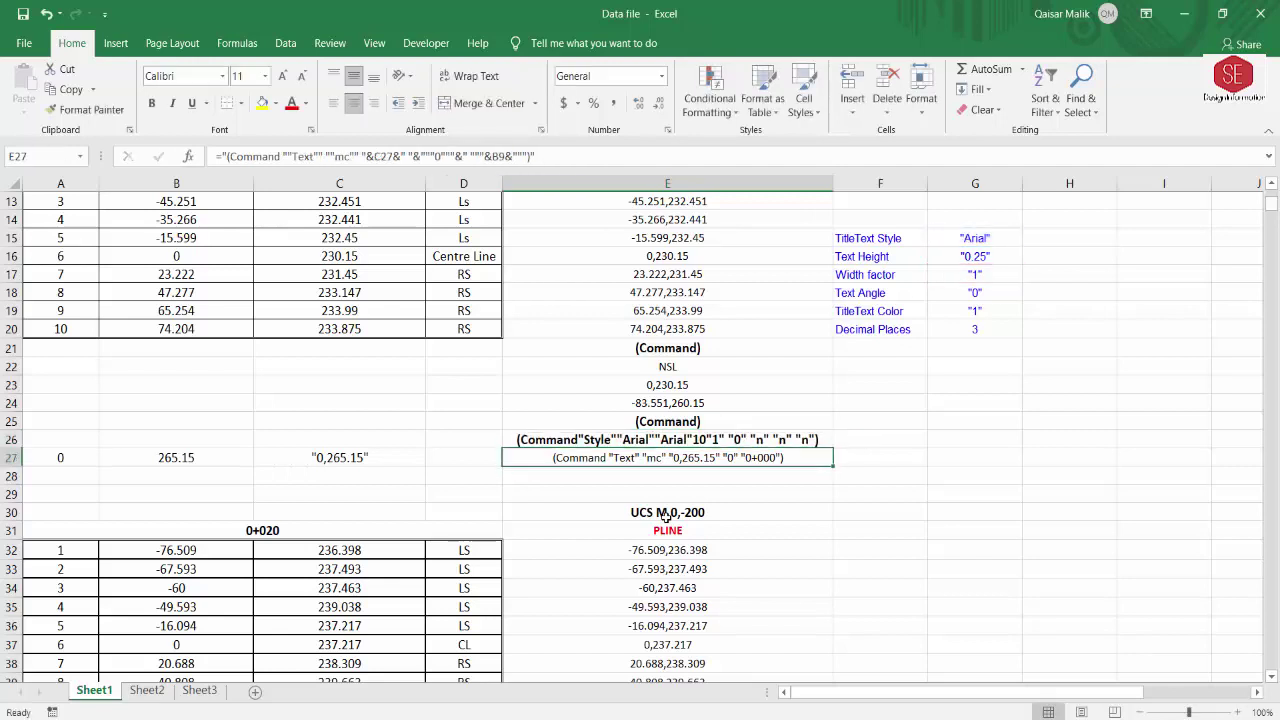
Copy command rows E25 to E27 for the drawing
drag(678, 421, 680, 458)
right_click(681, 460)
click(718, 63)
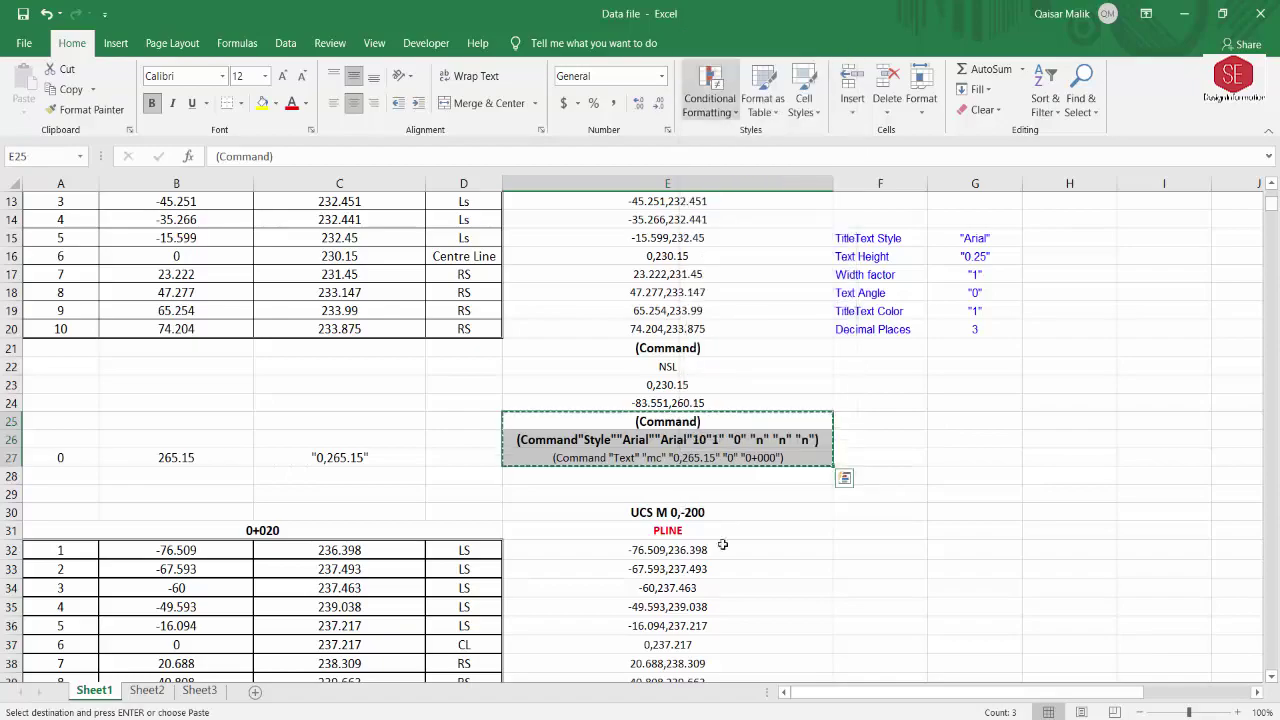
key(alt+Tab)
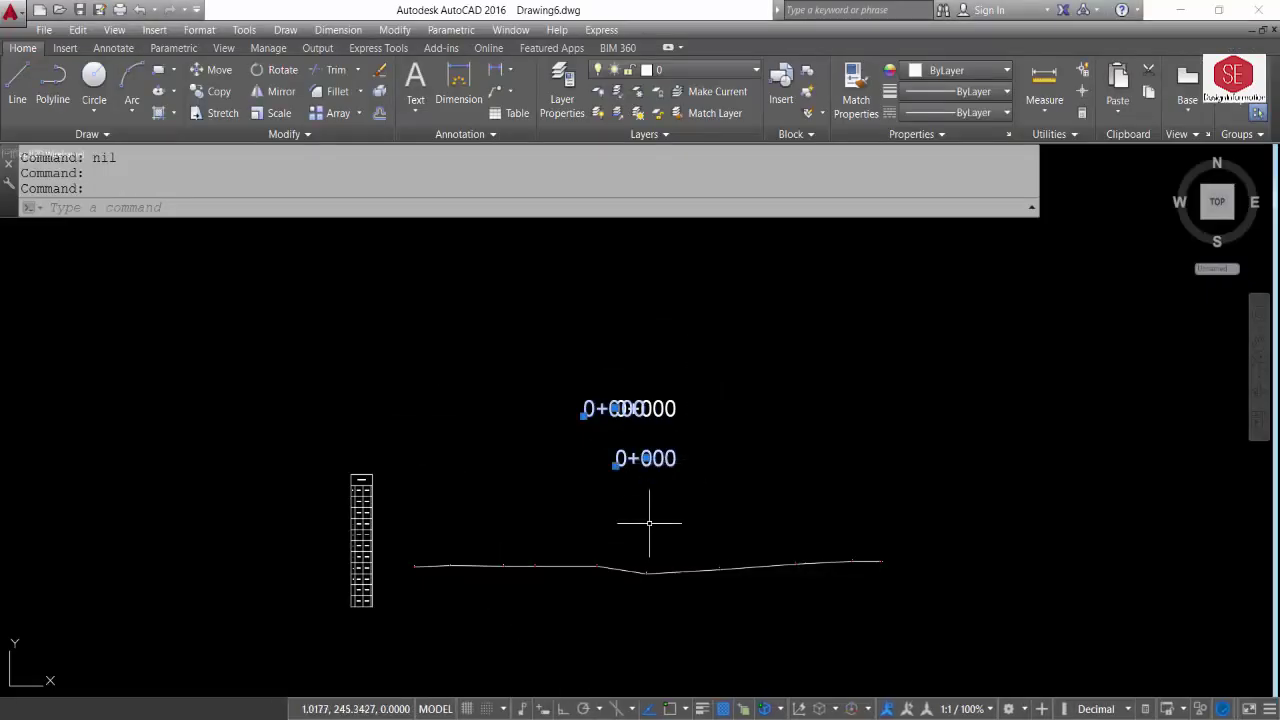
Erase one 0+000 label and paste the height-10 label script, then return to Excel
key(Escape)
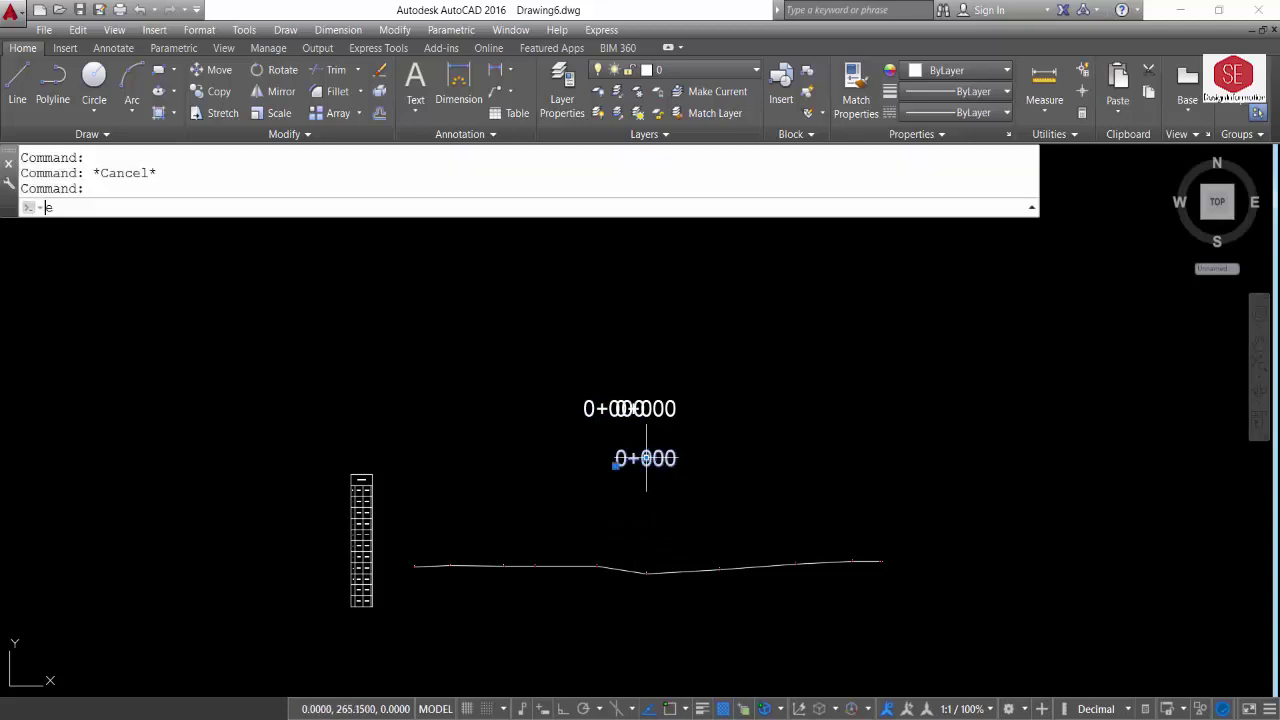
text(e)
key(Return)
right_click(143, 210)
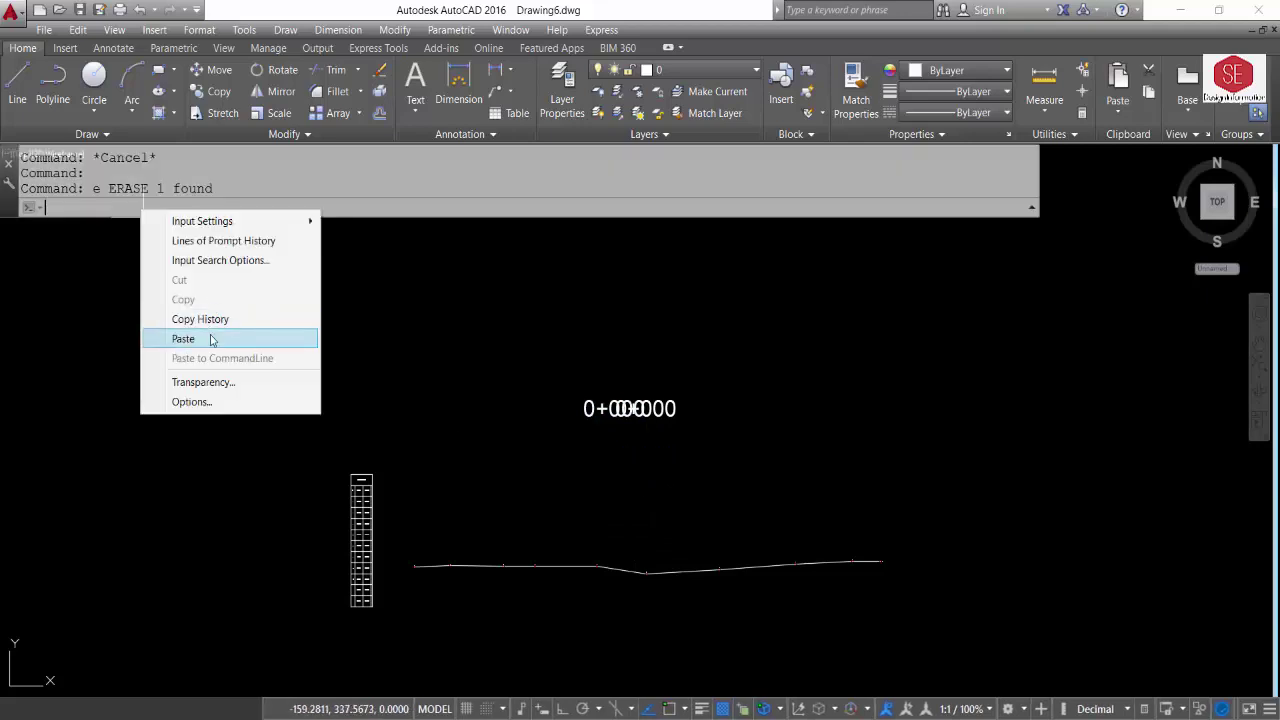
click(209, 339)
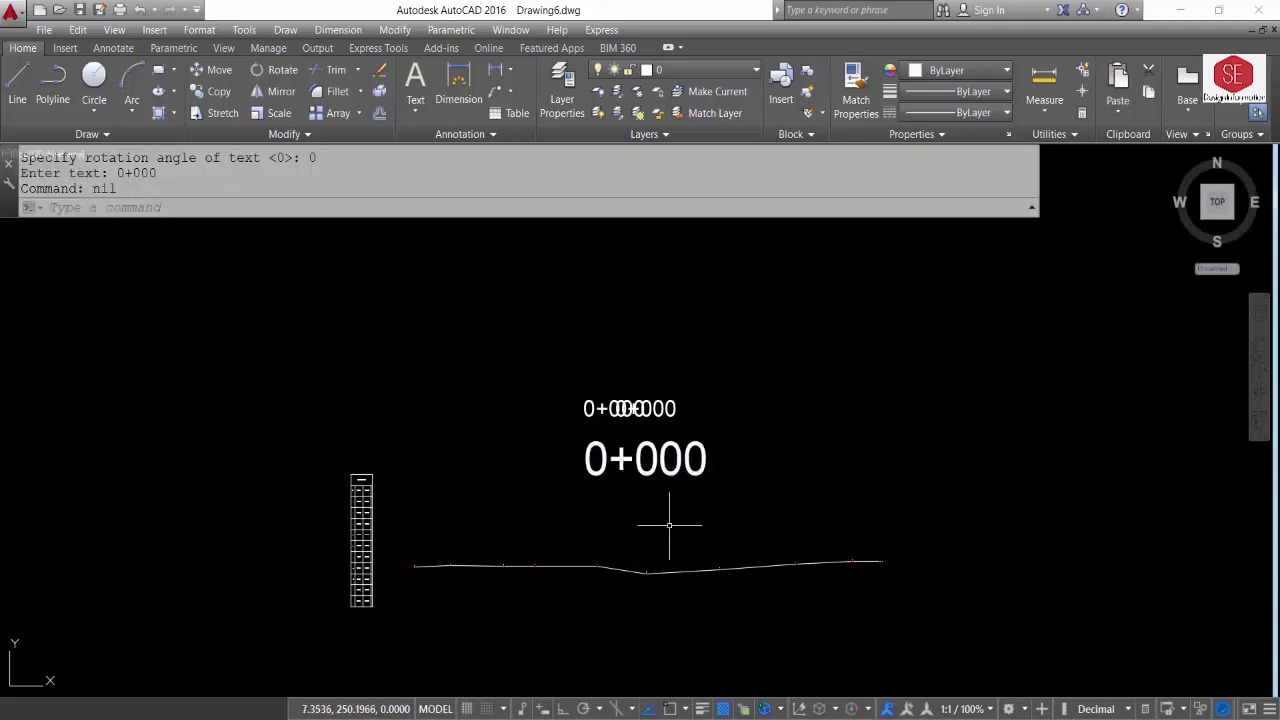
click(625, 650)
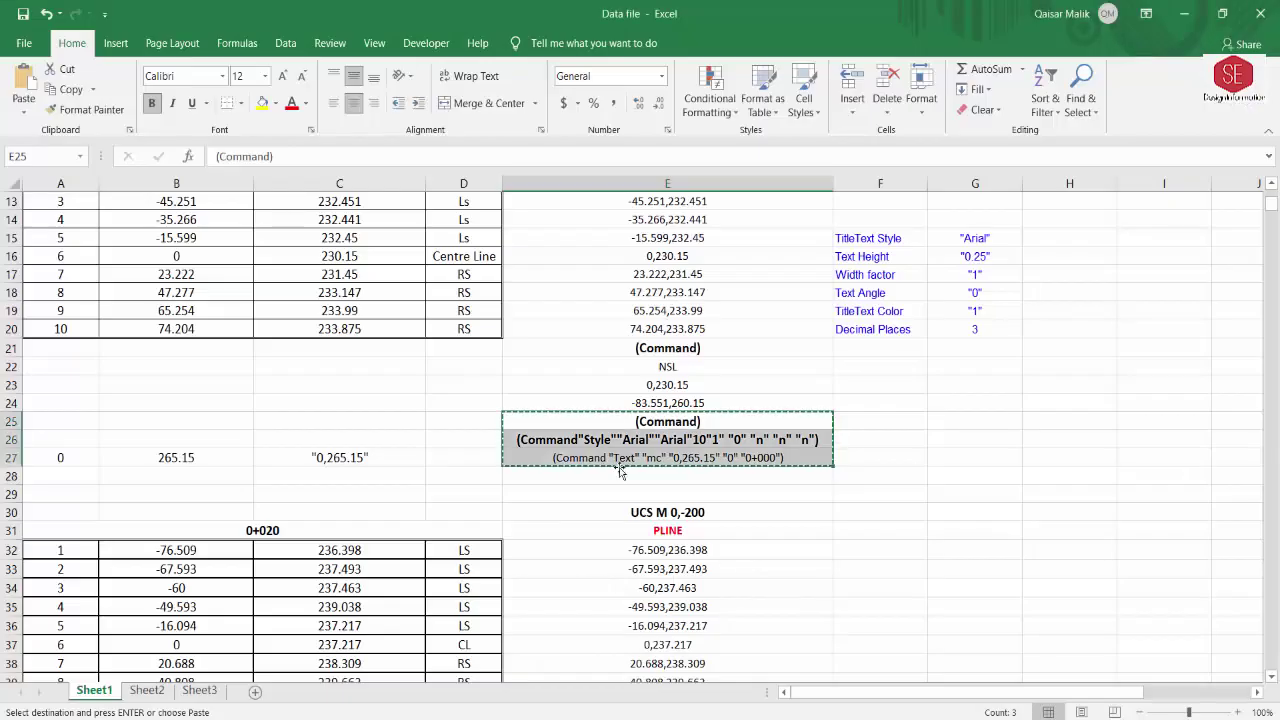
Change the E26 style command's text height from 10 back to 5
click(667, 440)
double_click(667, 442)
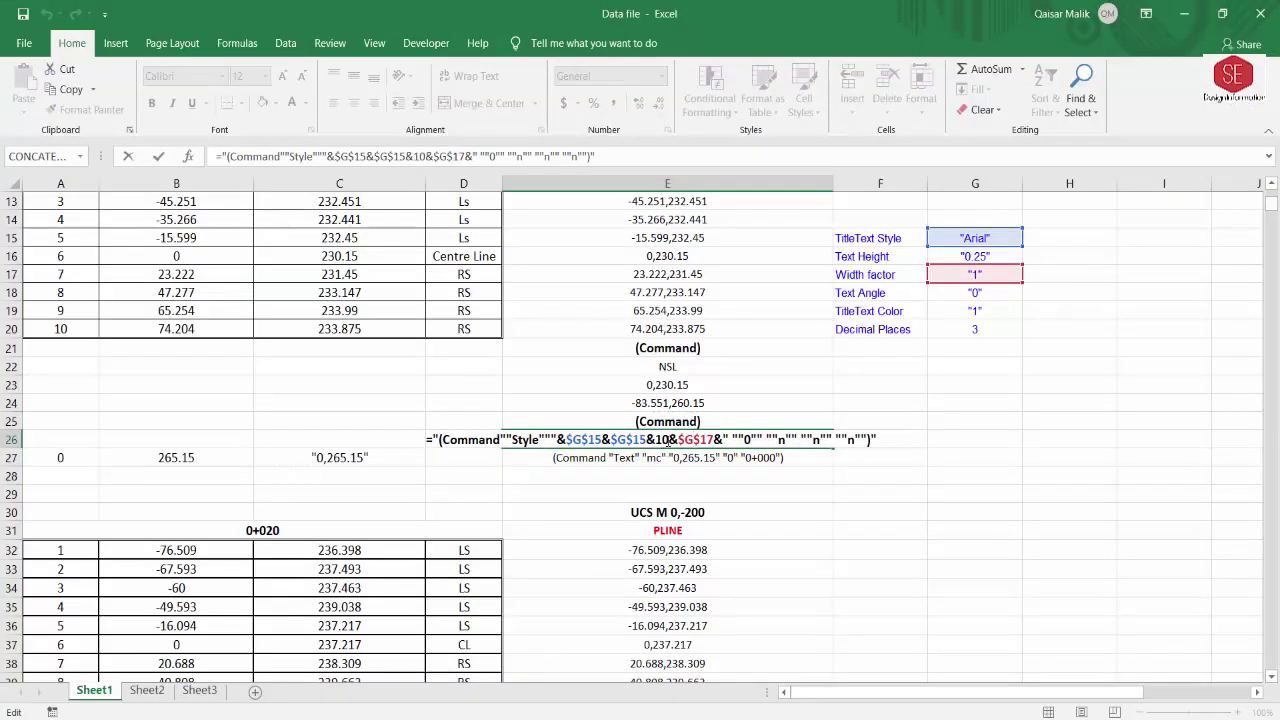
key(BackSpace)
key(BackSpace)
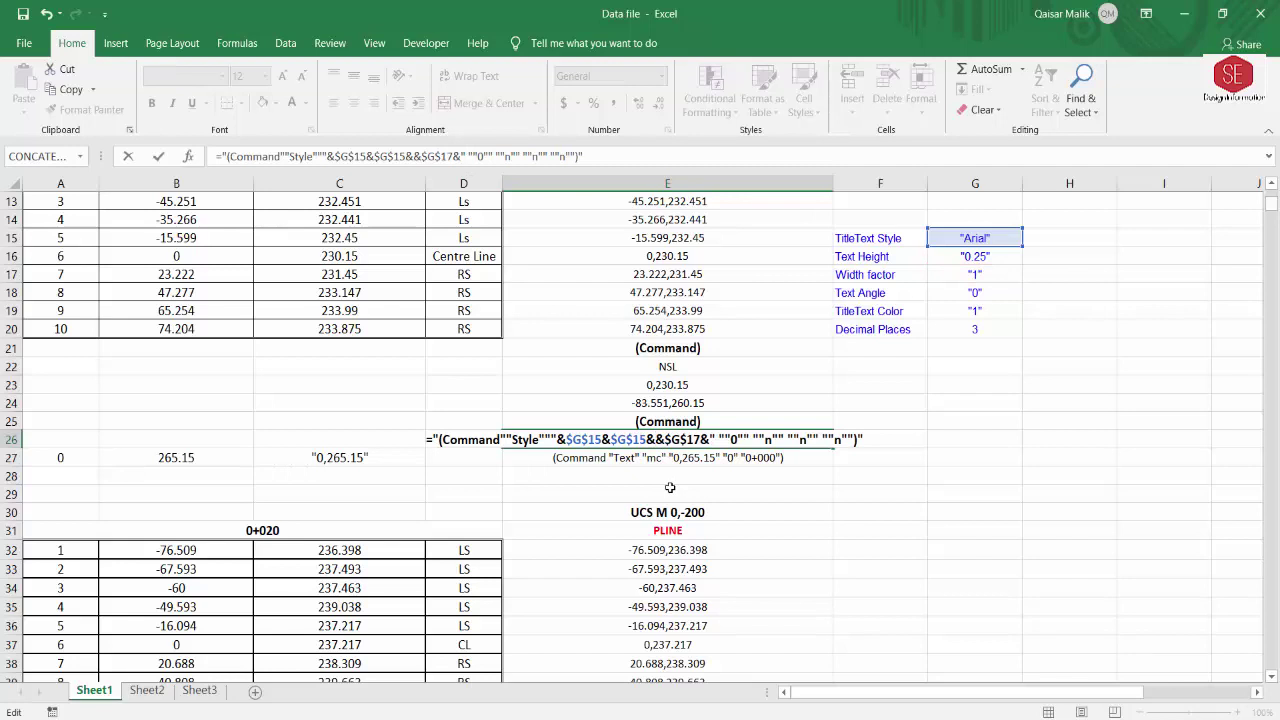
text(5)
key(Return)
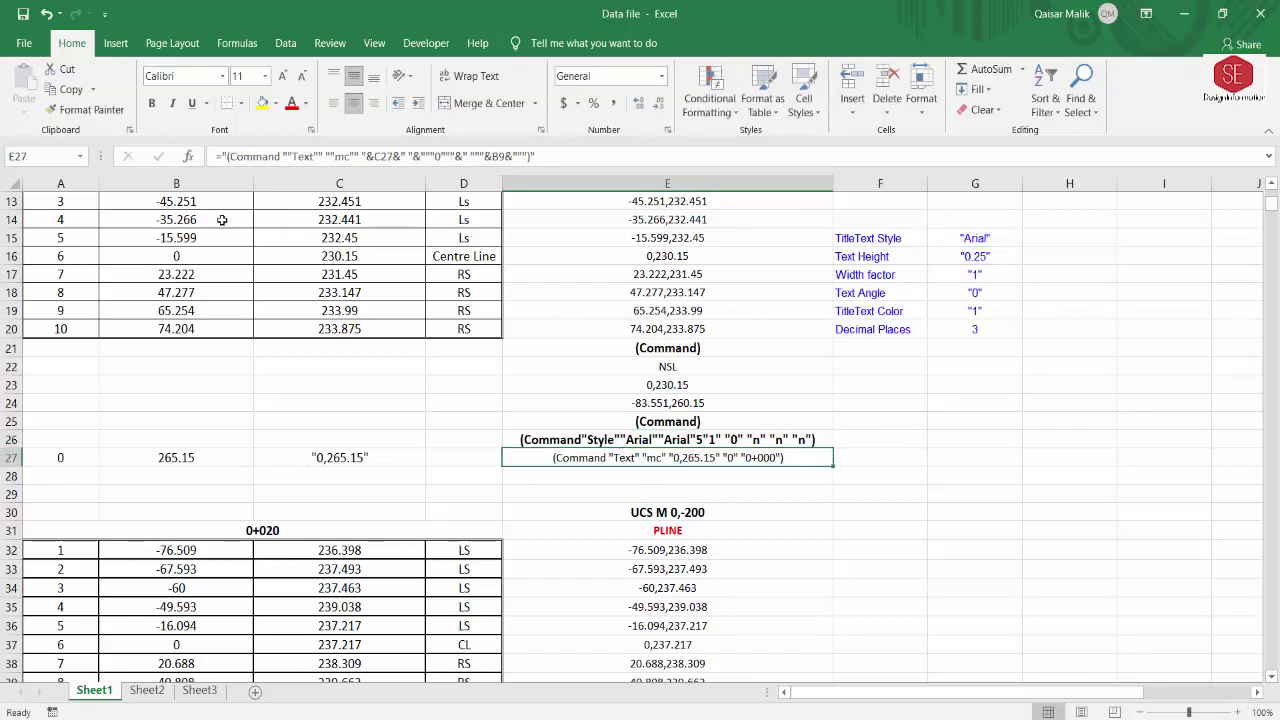
Format the E27 text command cell as bold, font size 12
click(151, 103)
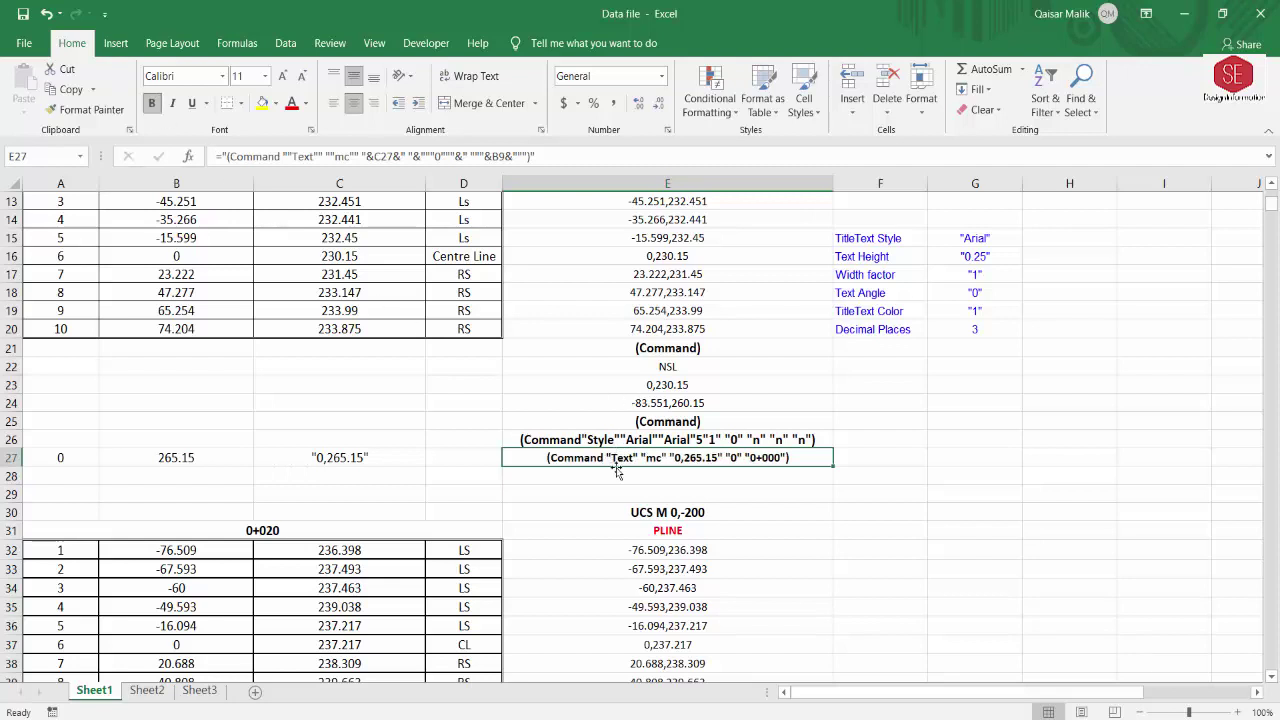
click(725, 439)
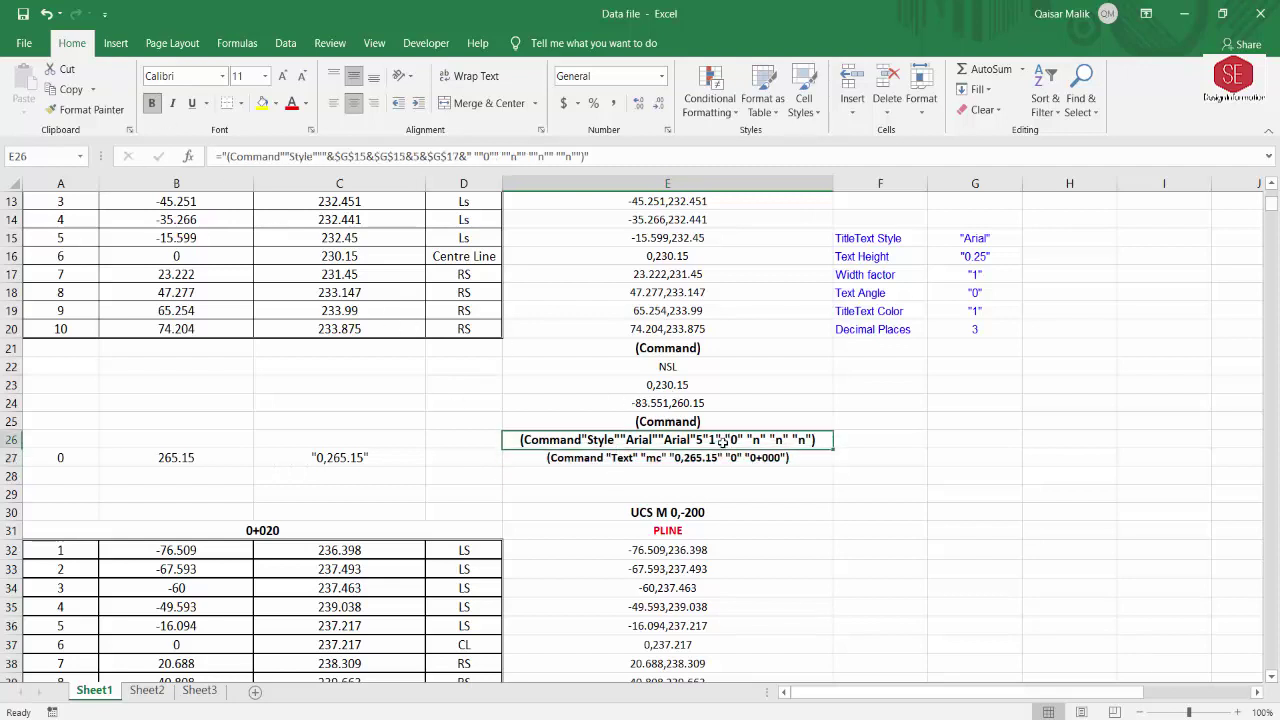
click(703, 457)
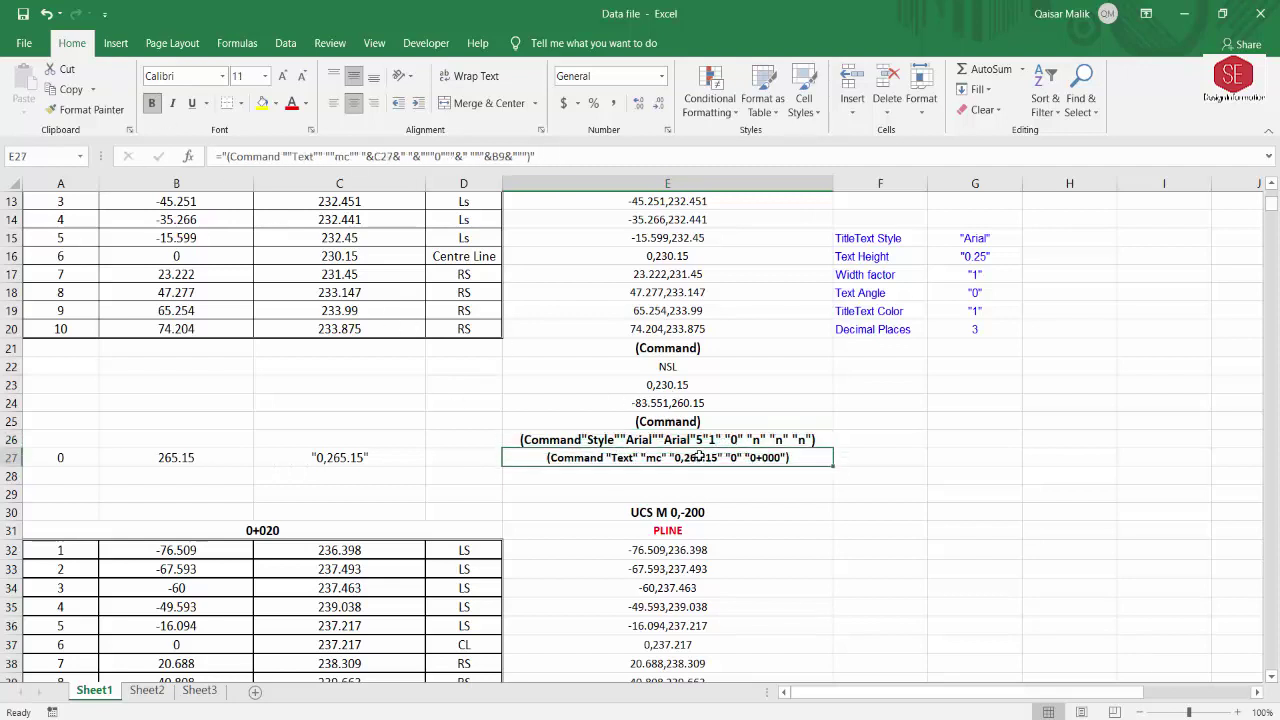
click(282, 76)
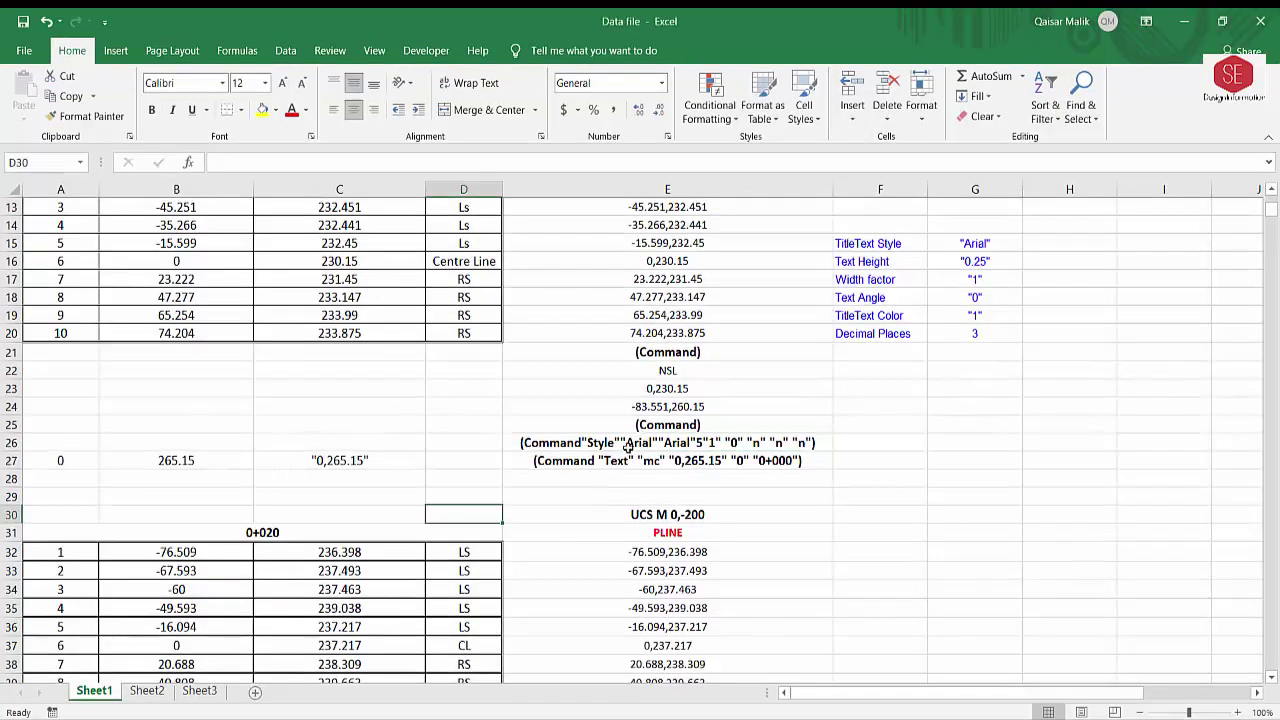
key(alt+Tab)
scroll(586, 425, down, 2)
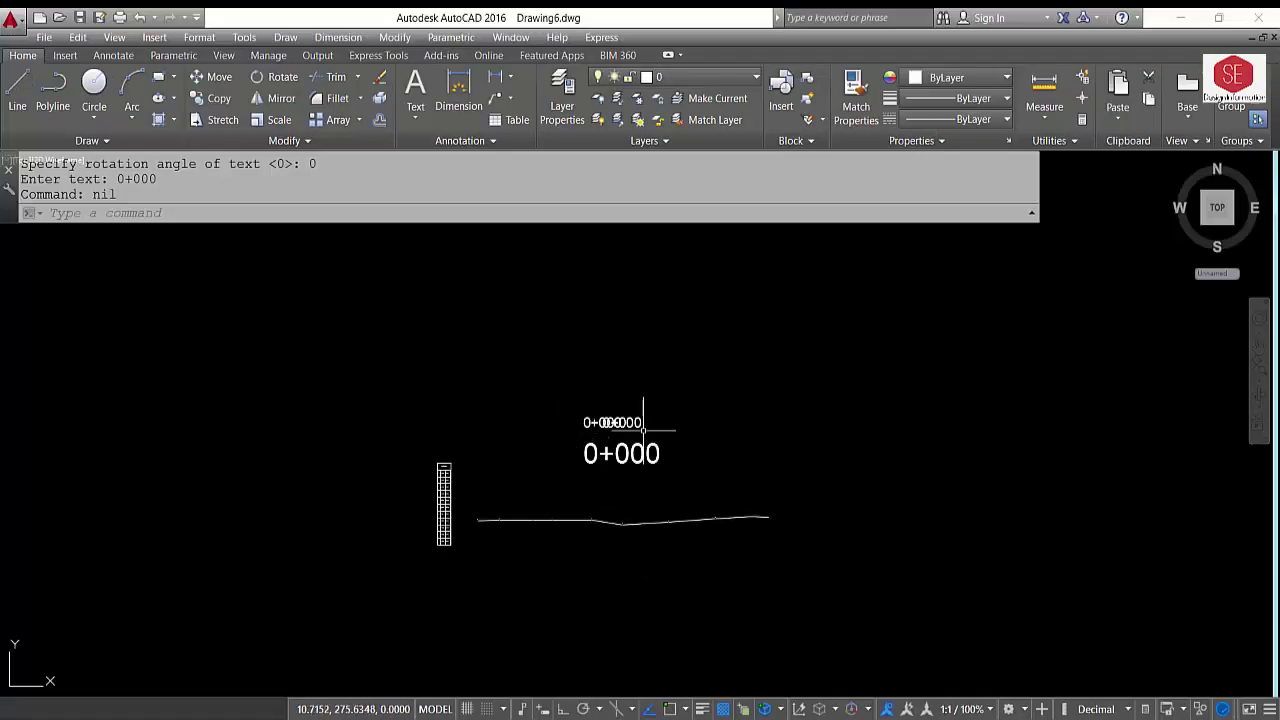
Window-select and erase the small overlapping 0+000 labels
scroll(643, 430, up, 5)
click(666, 377)
click(371, 403)
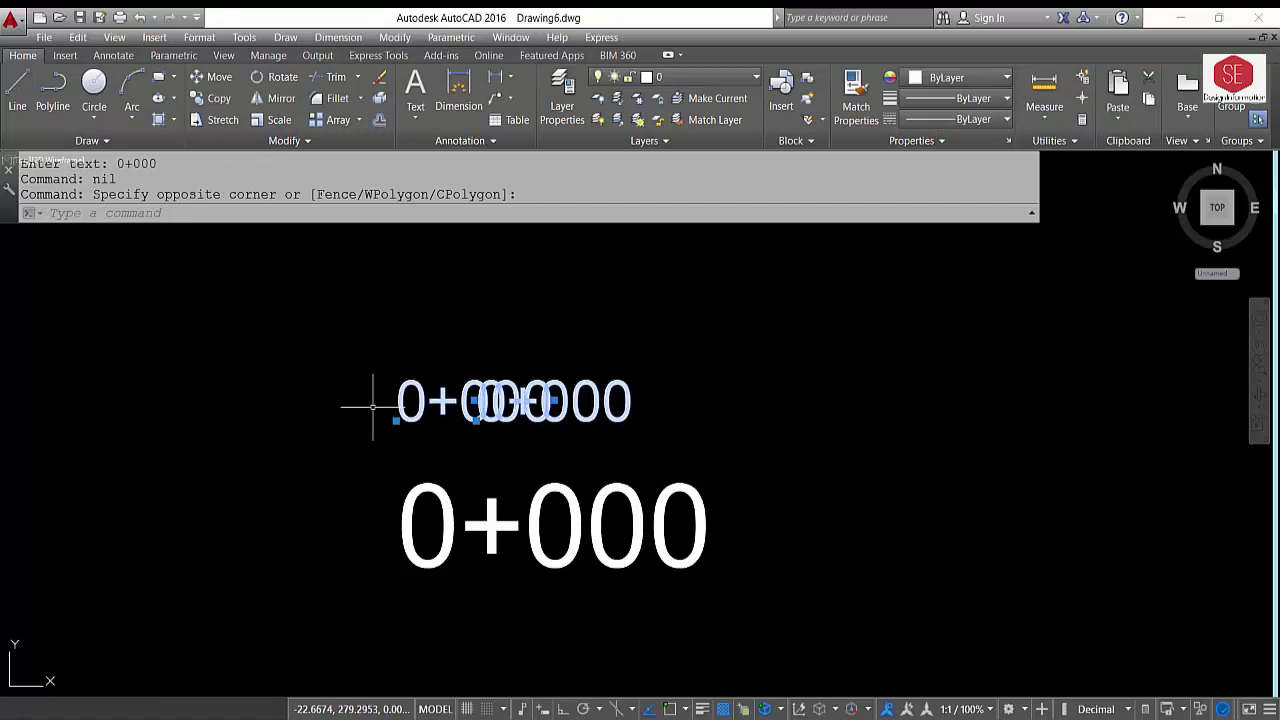
text(e)
key(Return)
Draw a rectangle framing the 0+000 label, level table and ground line
scroll(591, 357, down, 2)
text(t)
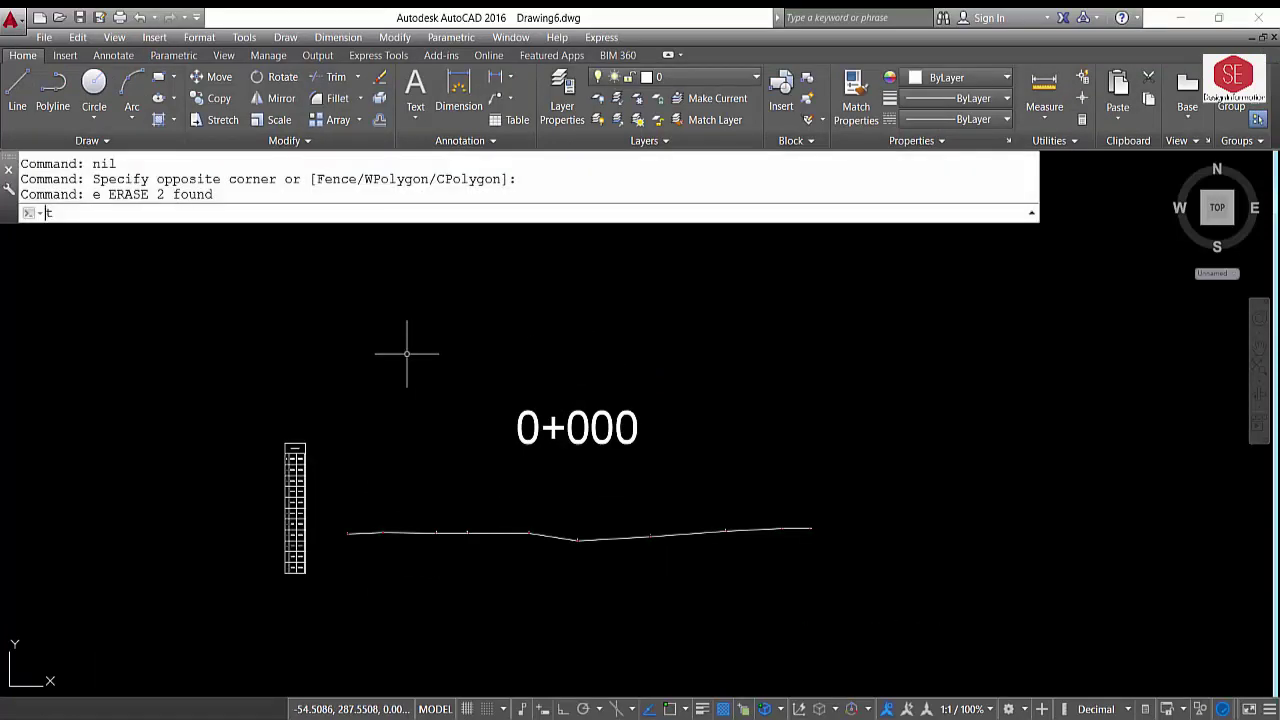
text(ec)
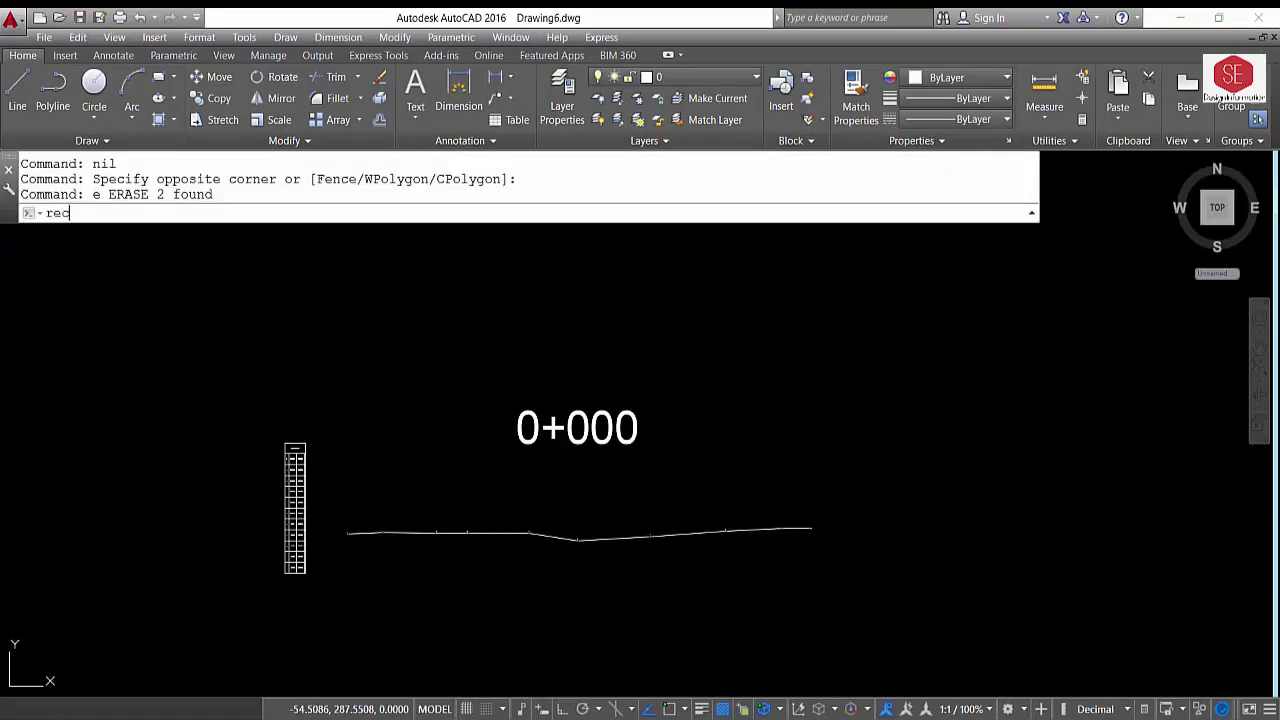
key(Return)
click(257, 360)
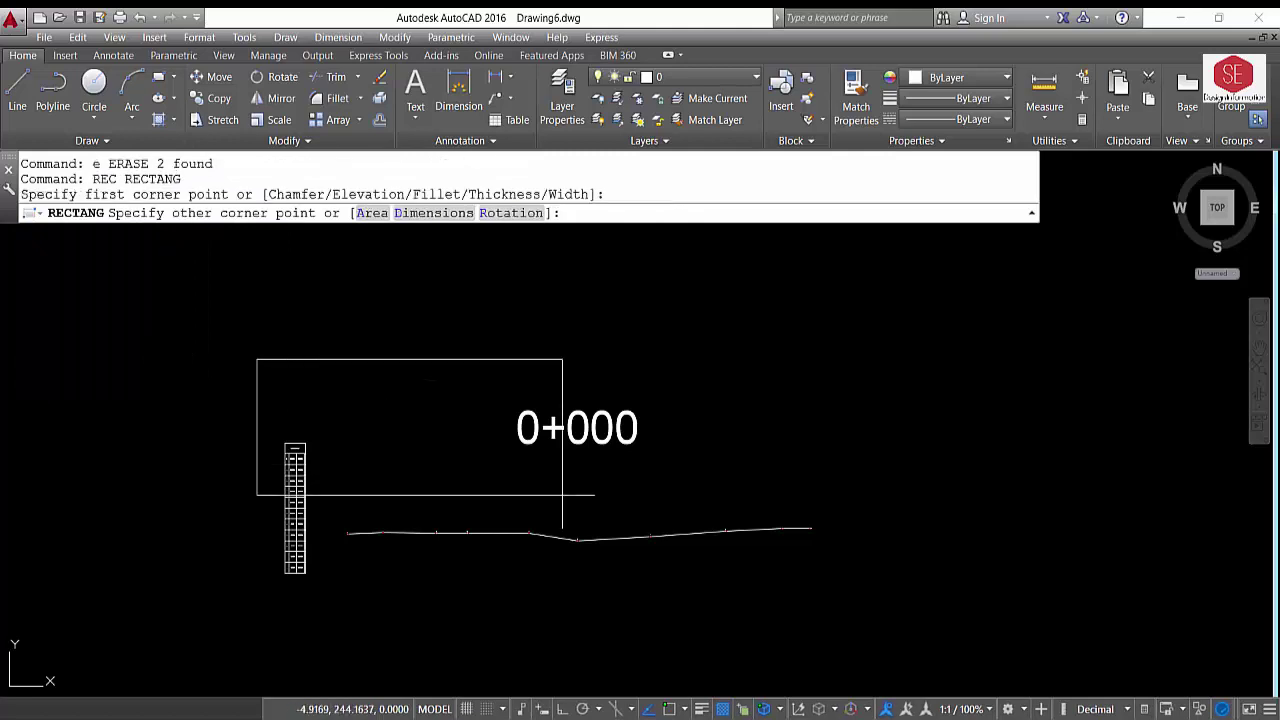
click(875, 627)
scroll(833, 502, down, 2)
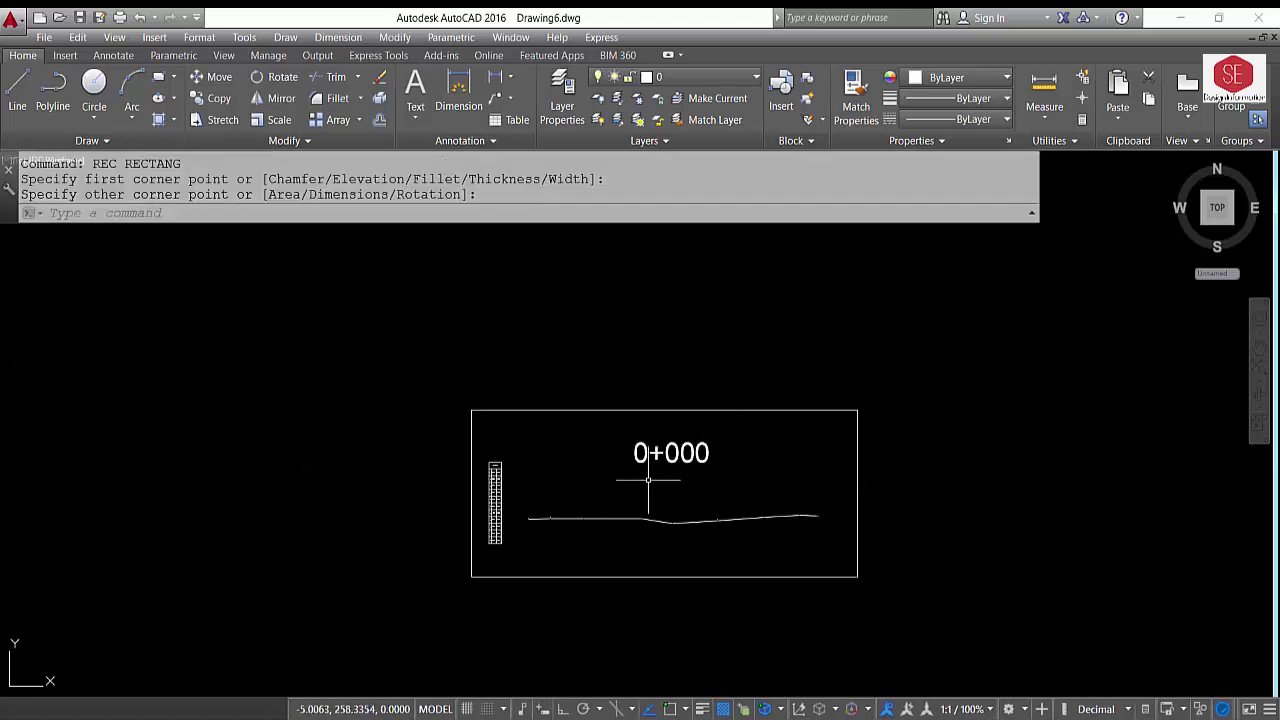
click(758, 409)
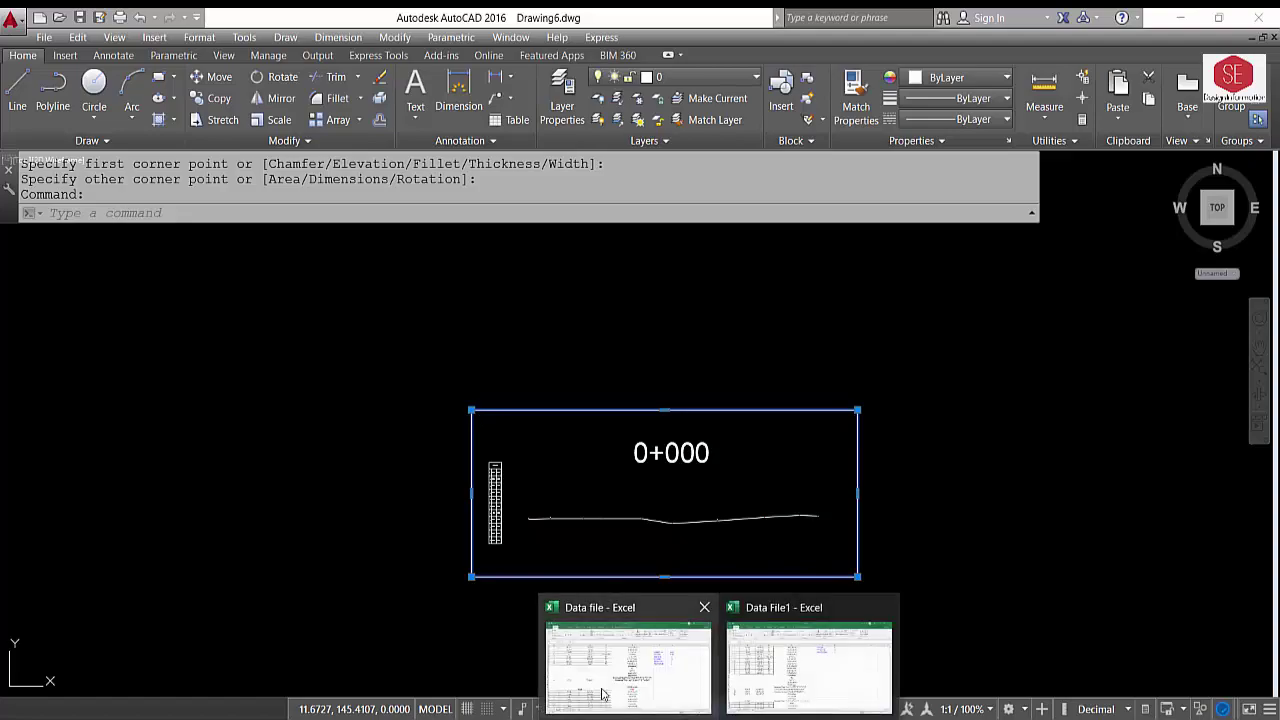
Back in the Data file workbook, review the 0+000 label cells and the first and last distances (-73.551, 74.204)
click(628, 660)
click(72, 456)
click(193, 462)
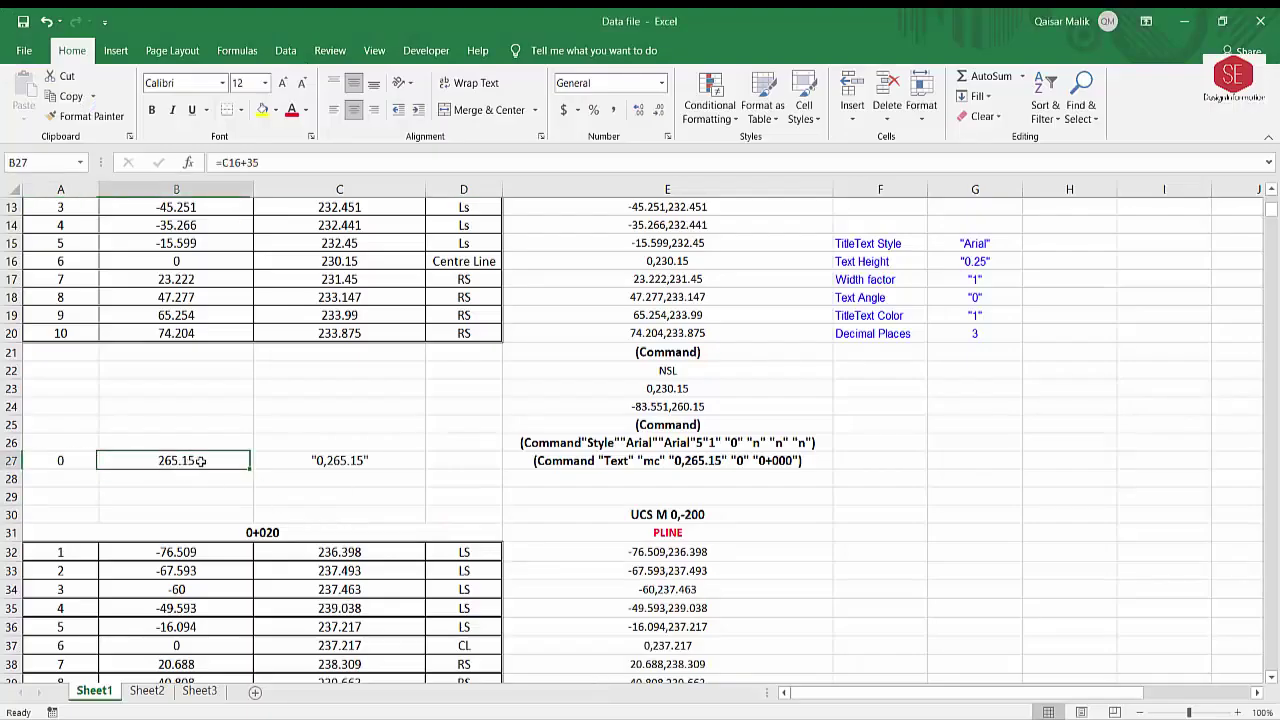
click(66, 483)
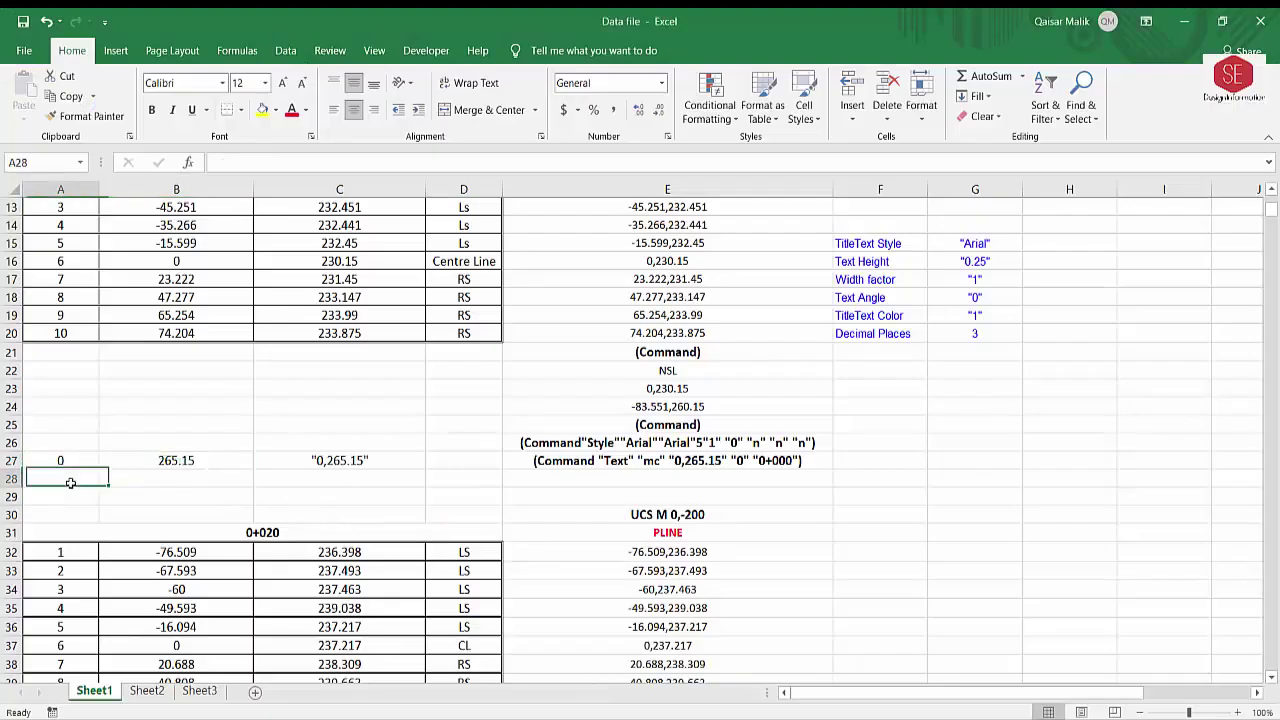
scroll(120, 490, up, 3)
click(178, 505)
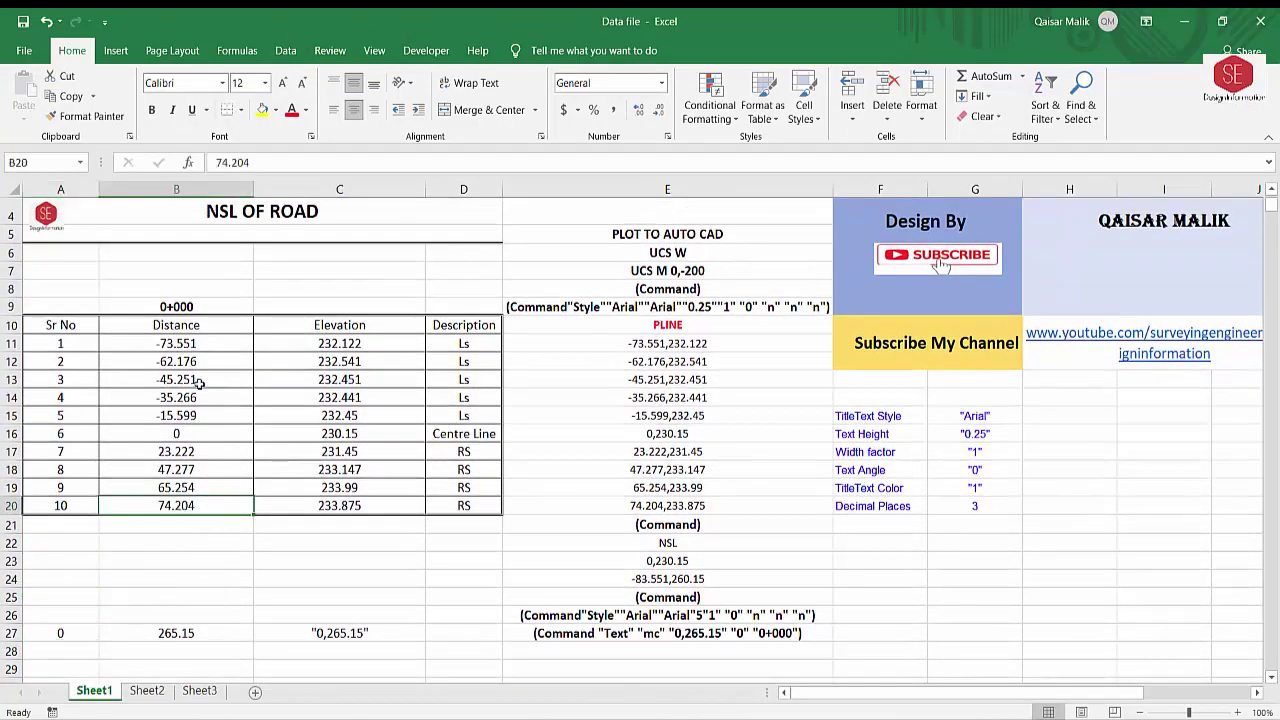
click(188, 344)
click(180, 507)
click(186, 345)
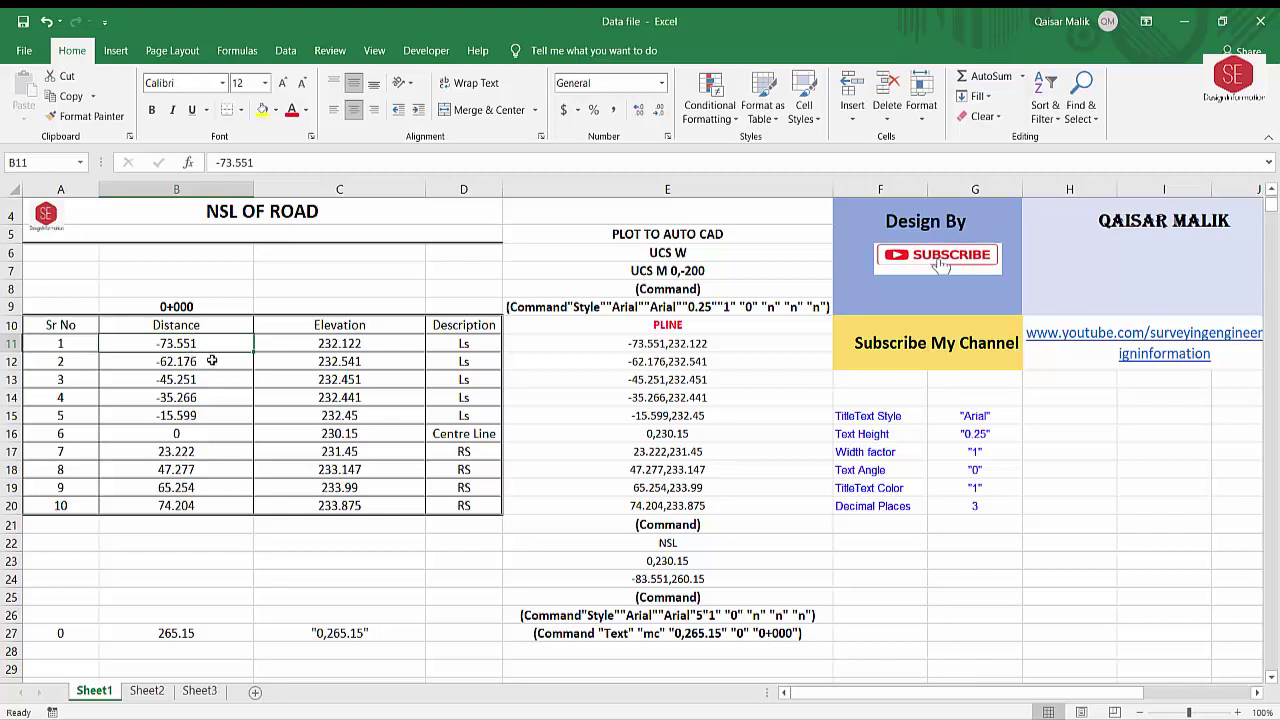
scroll(168, 444, down, 1)
click(86, 585)
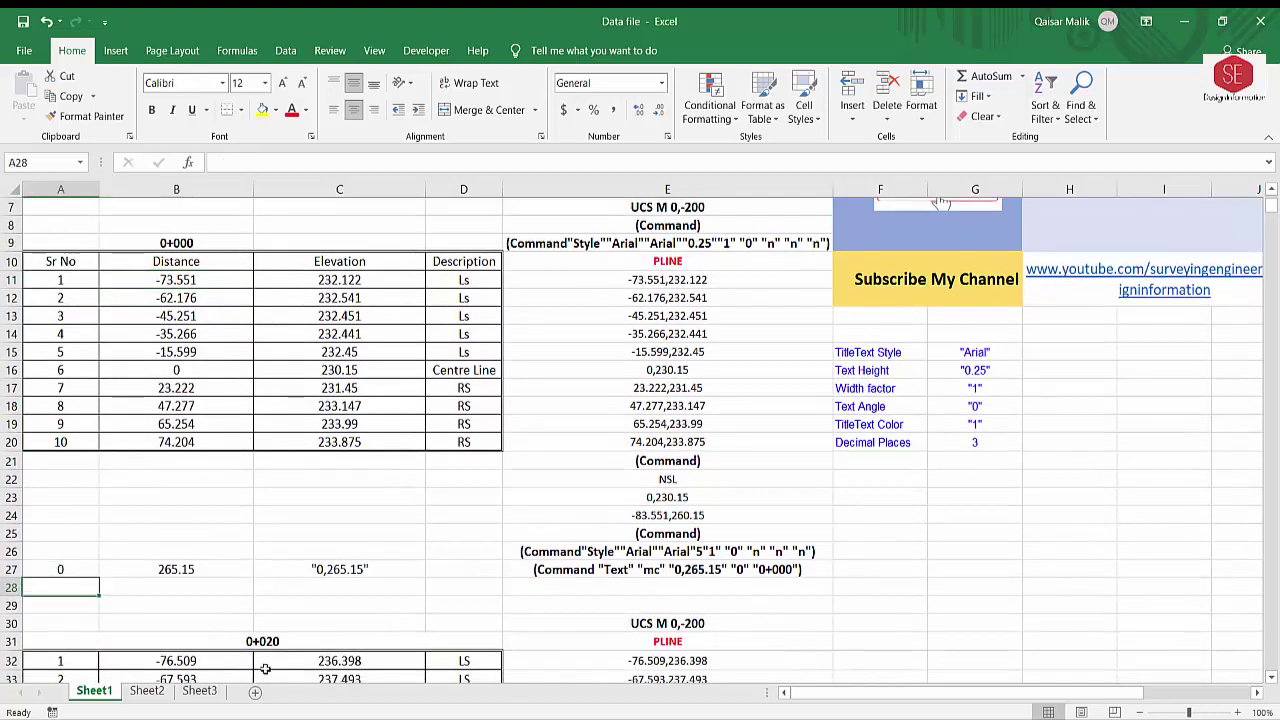
Enter the rectangle offsets 90 in A28 and -90 in A29
text(90)
key(Return)
text(-)
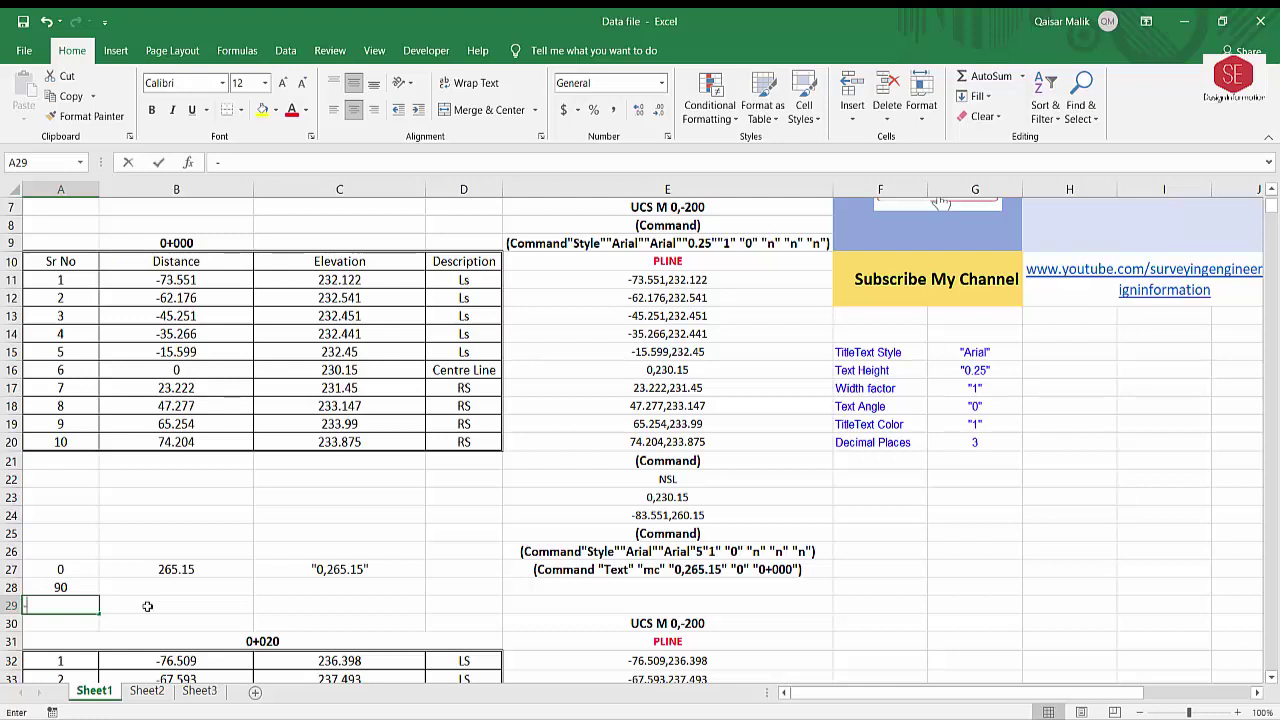
text(90)
key(Return)
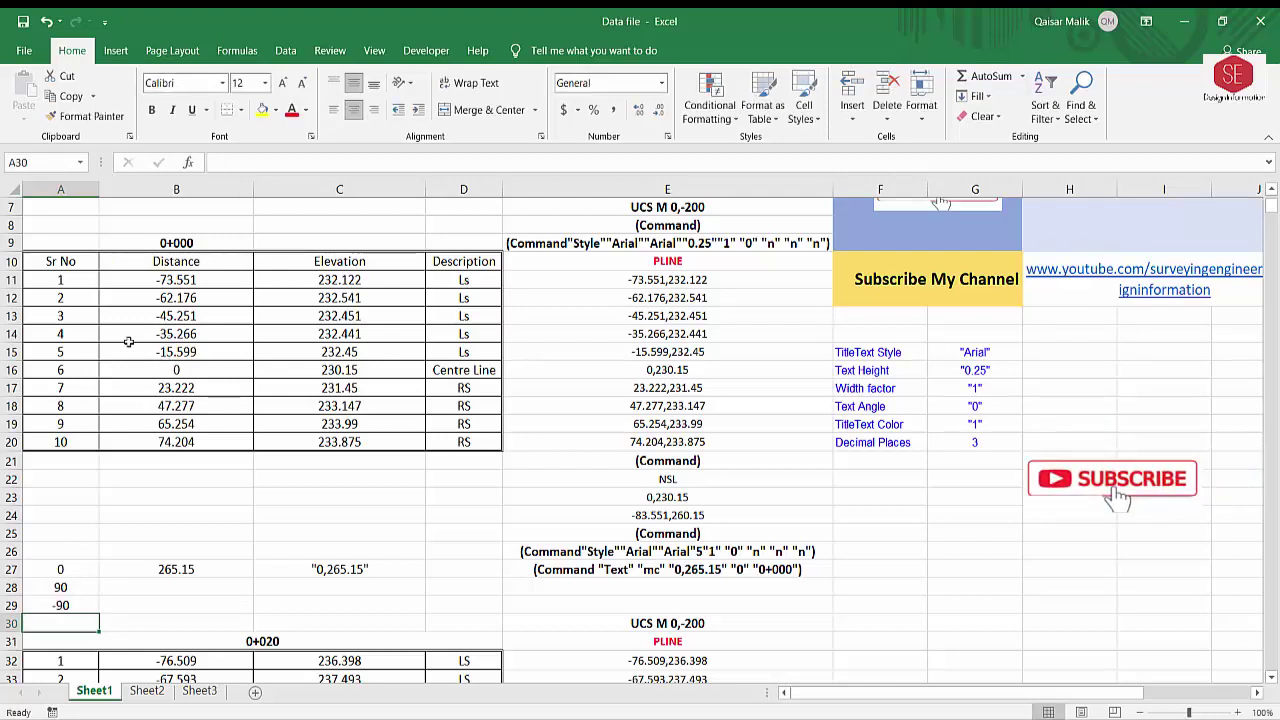
Set B28 to =C16+40, giving the top elevation 270.15
click(166, 281)
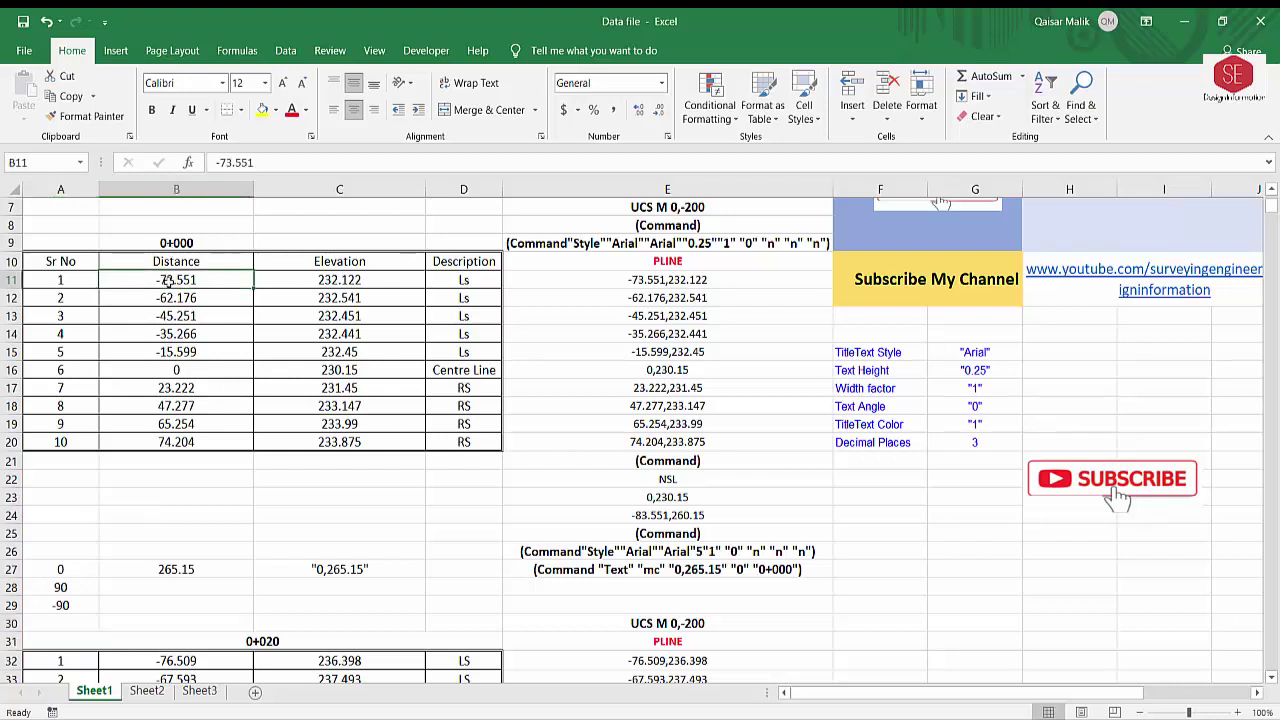
click(187, 447)
click(60, 588)
click(62, 605)
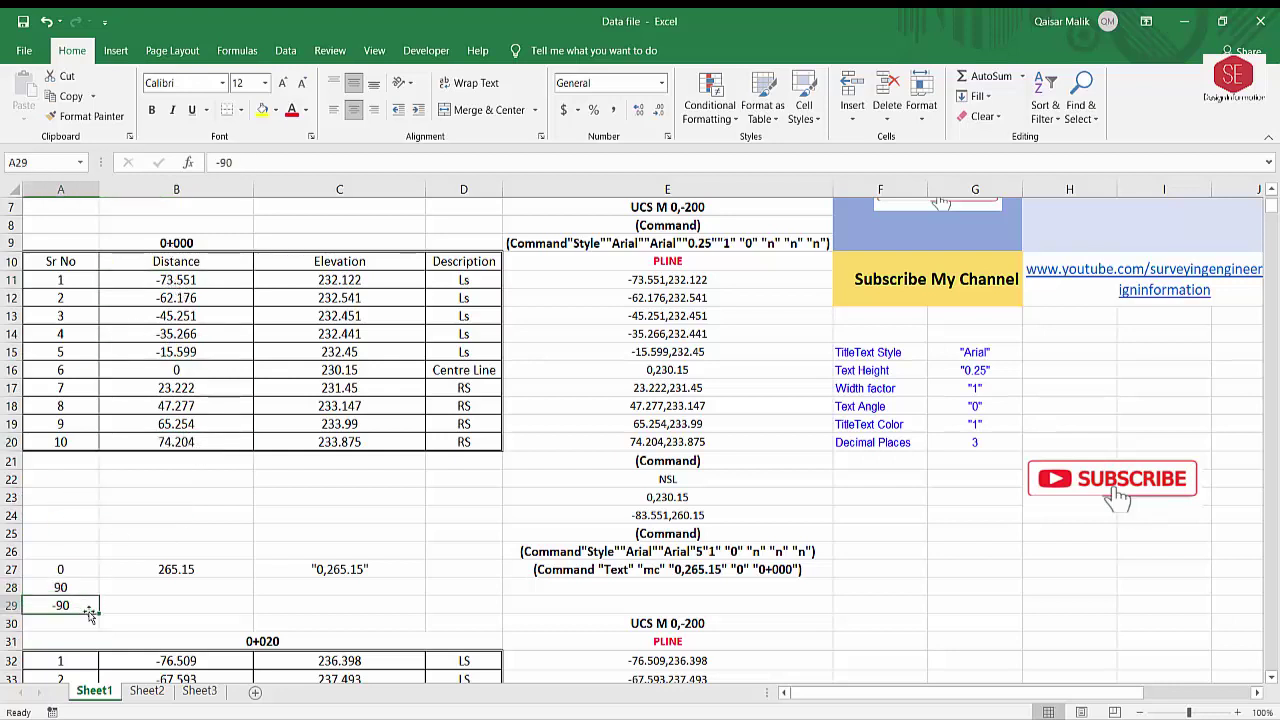
drag(97, 606, 186, 593)
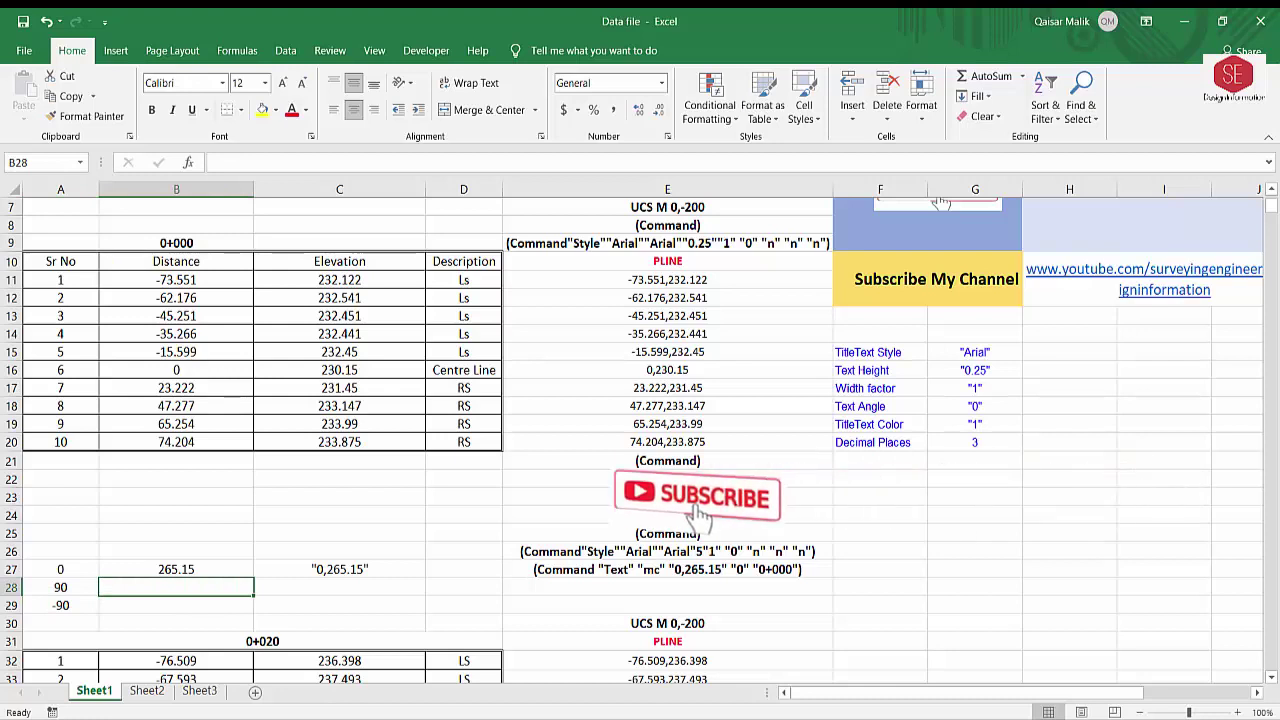
text(=)
click(337, 369)
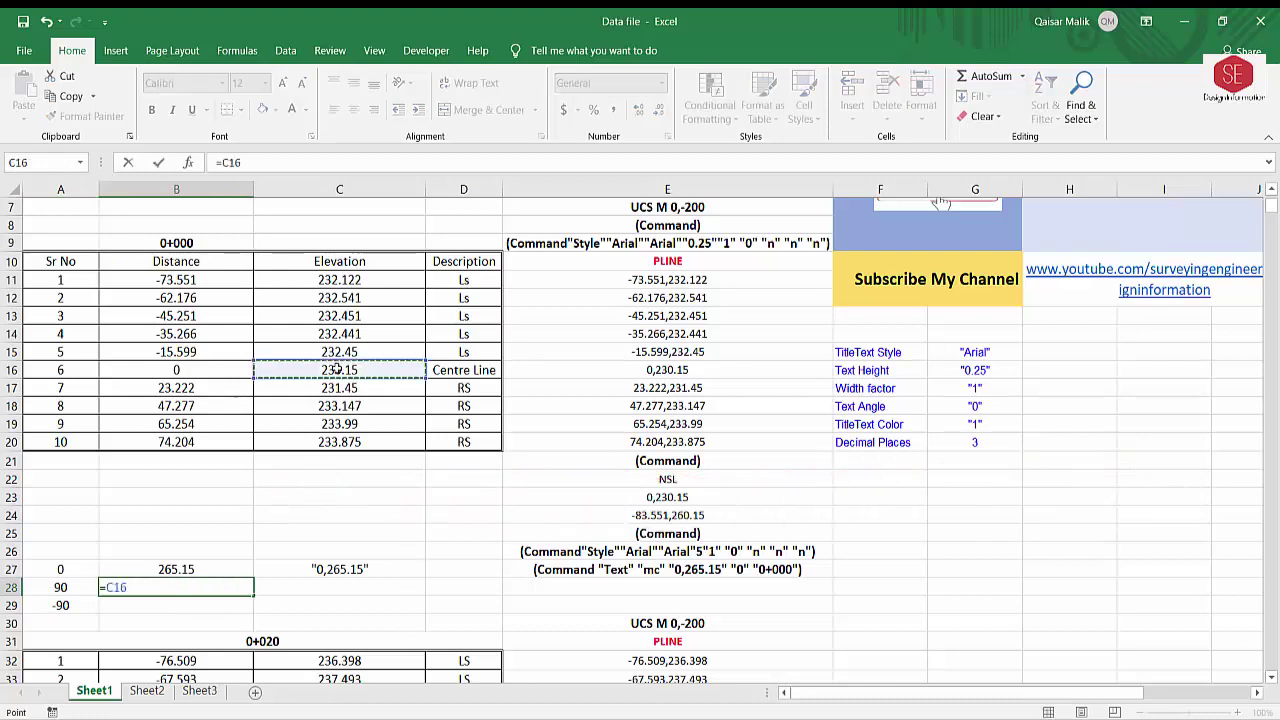
text(+40)
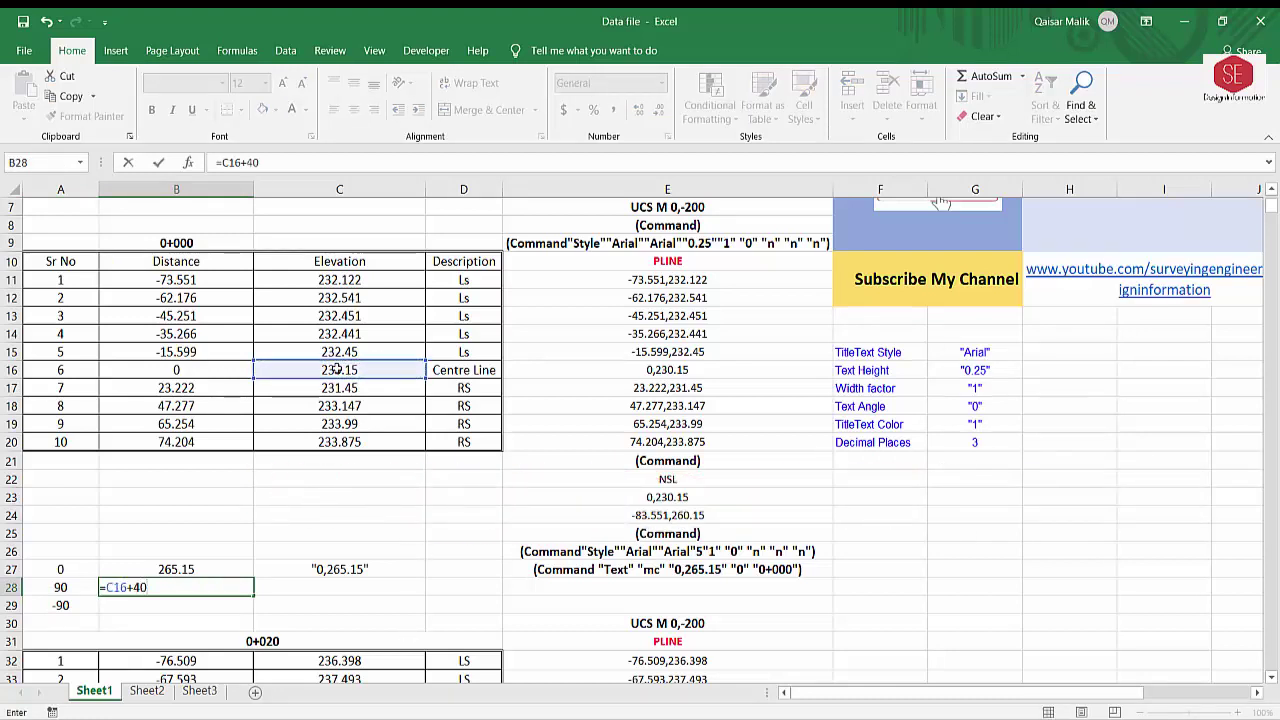
key(Return)
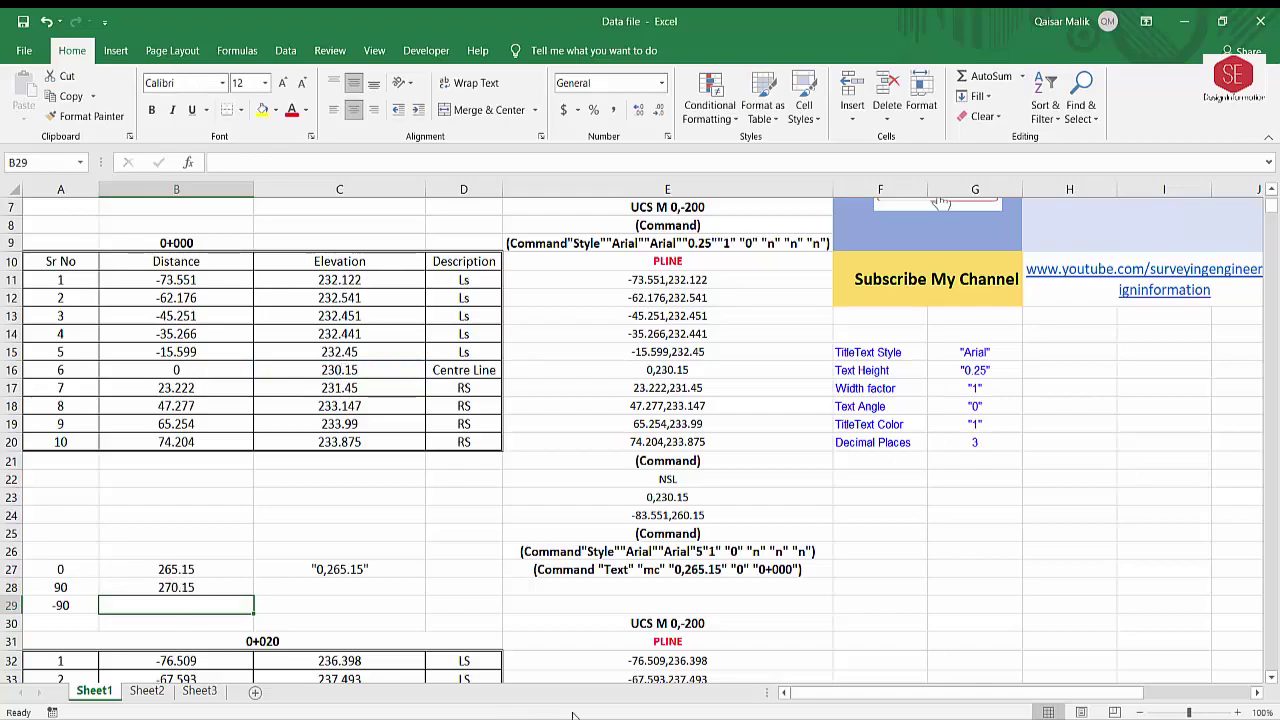
Set B29 to =B28-80, giving the lower elevation 190.15, and recheck row 28
key(alt+Tab)
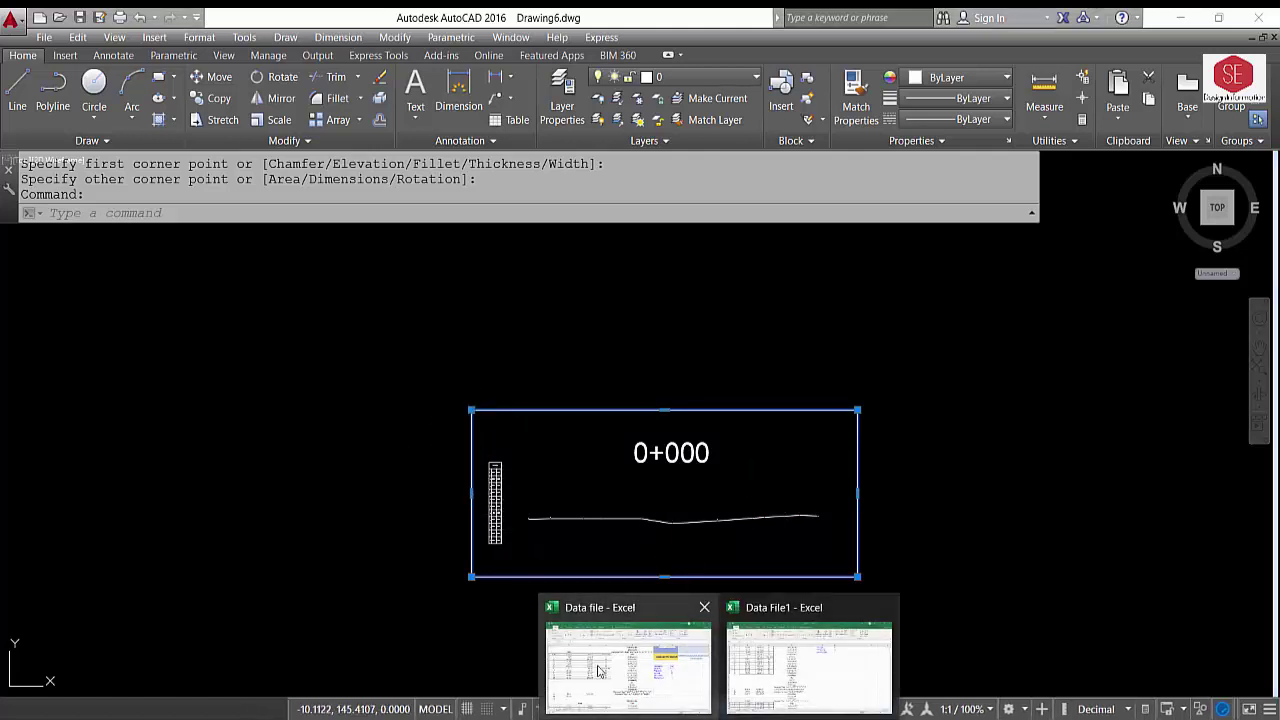
click(575, 655)
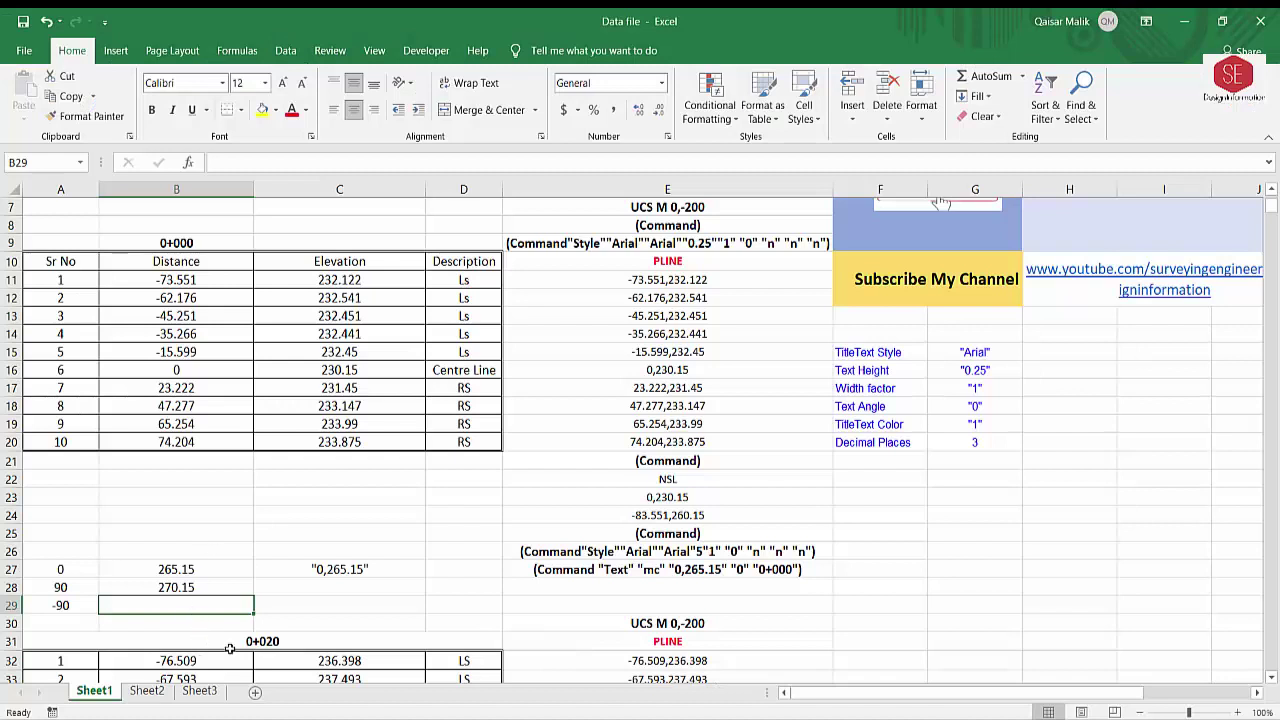
text(=)
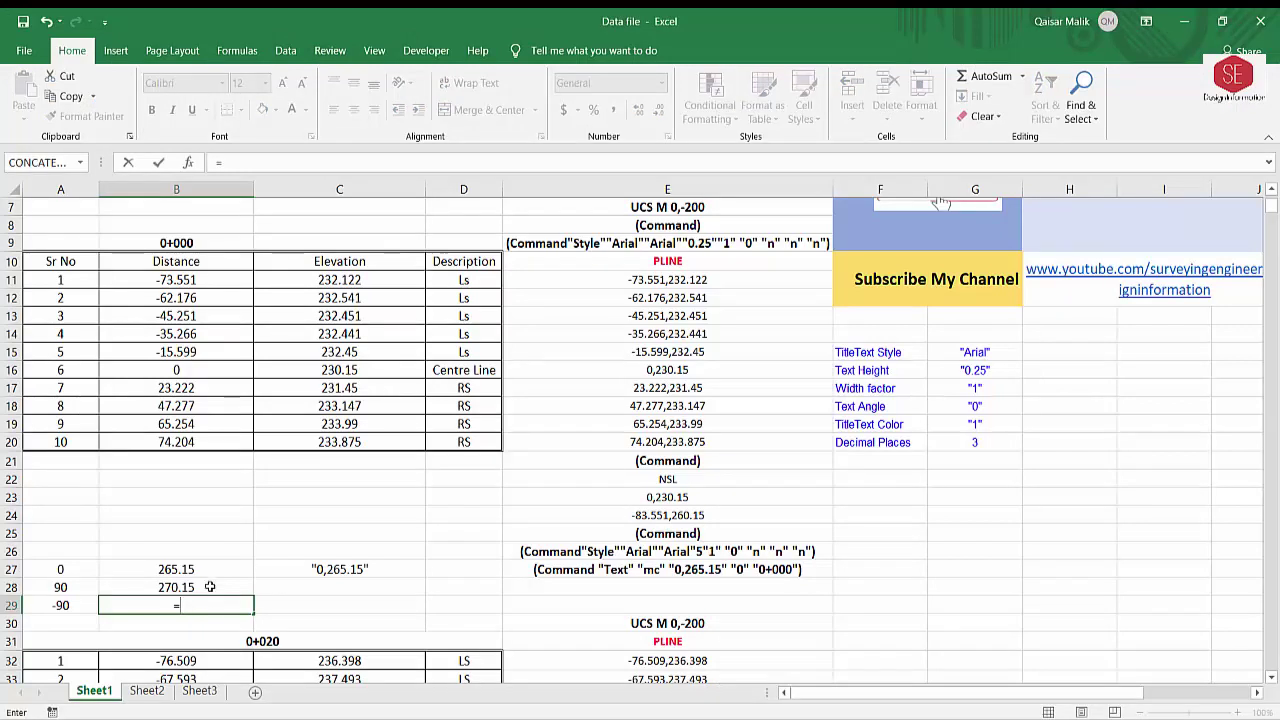
click(210, 587)
text(-80)
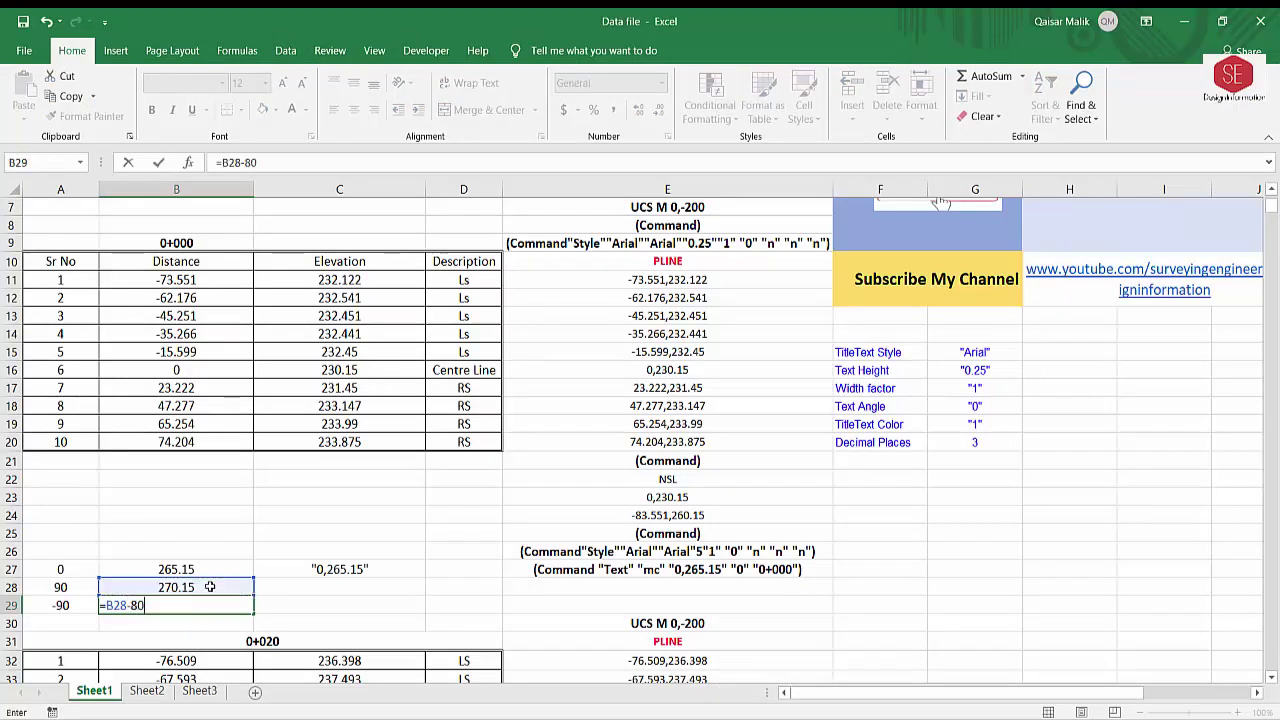
key(Return)
key(Up)
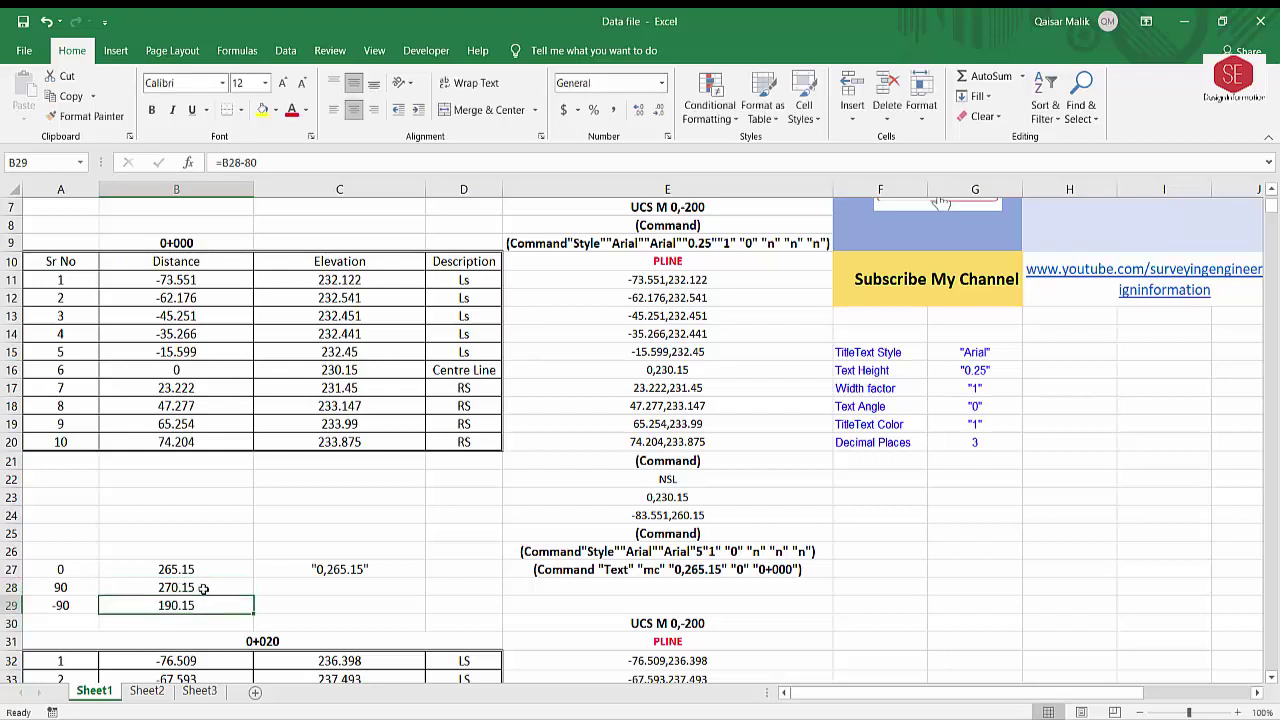
key(Up)
key(Left)
key(Right)
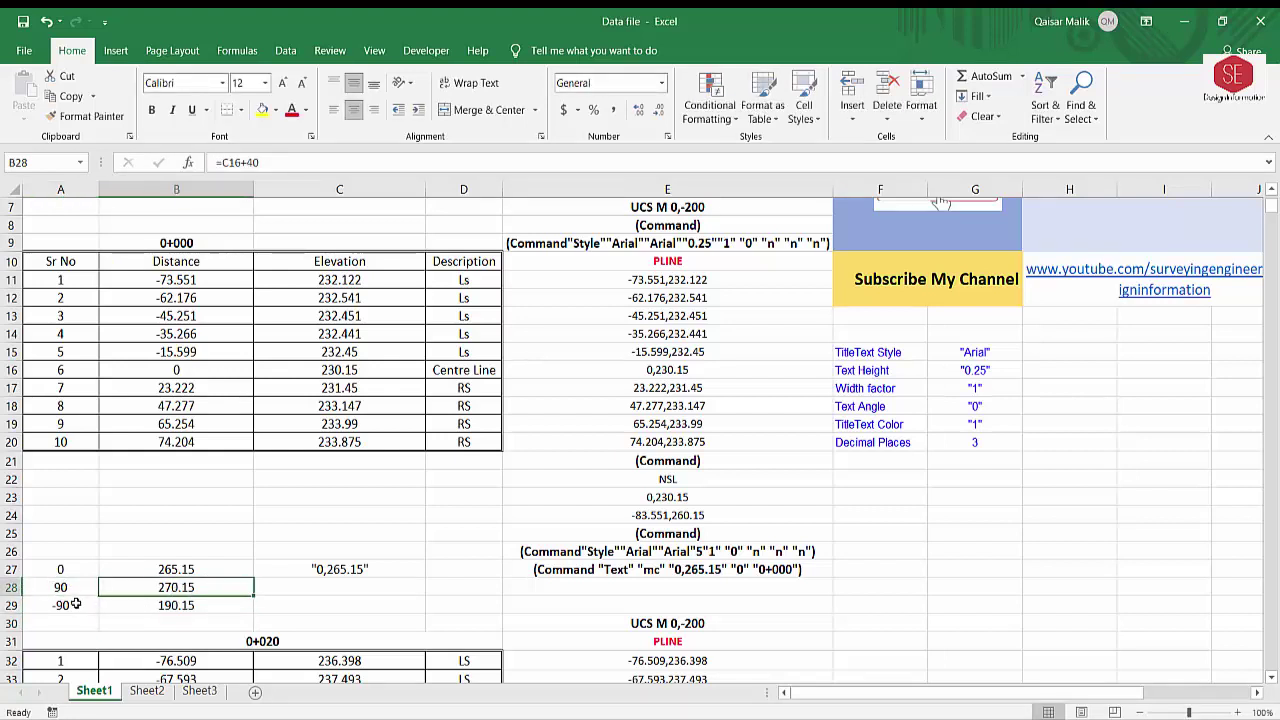
Fill C27's coordinate formula down to C29, producing 90,270.15 and -90,190.15
click(330, 569)
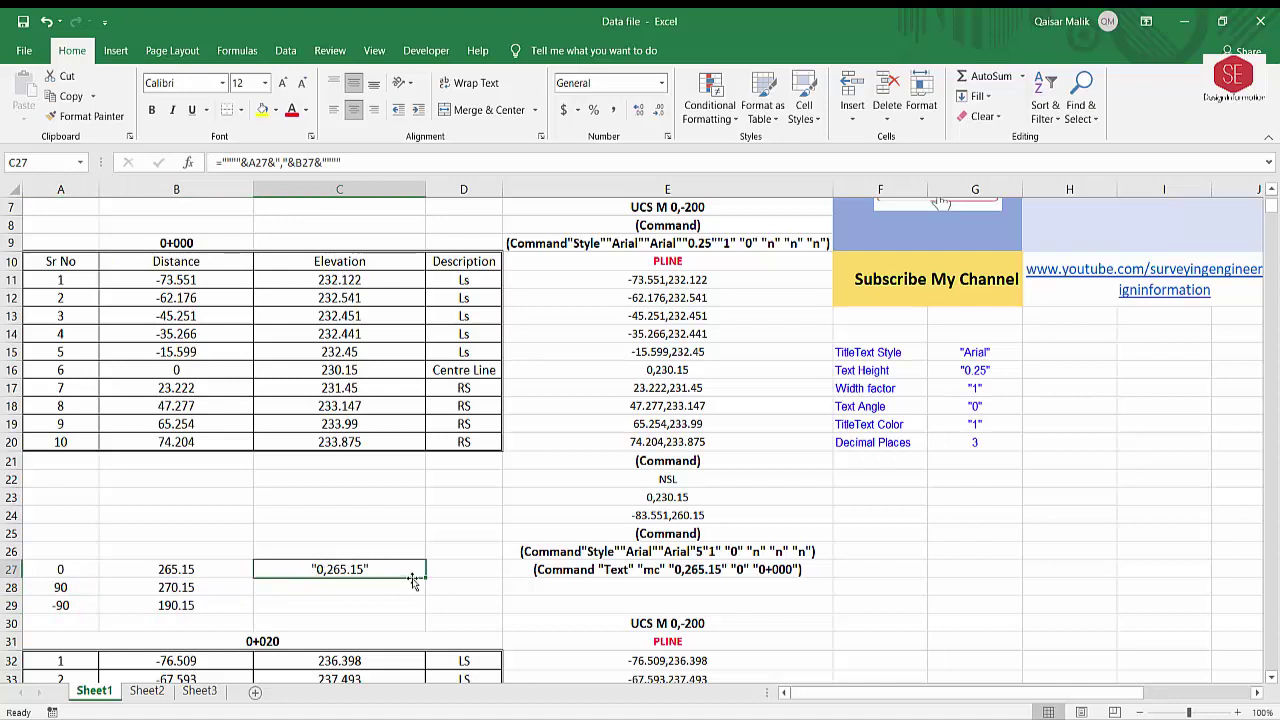
drag(425, 577, 425, 608)
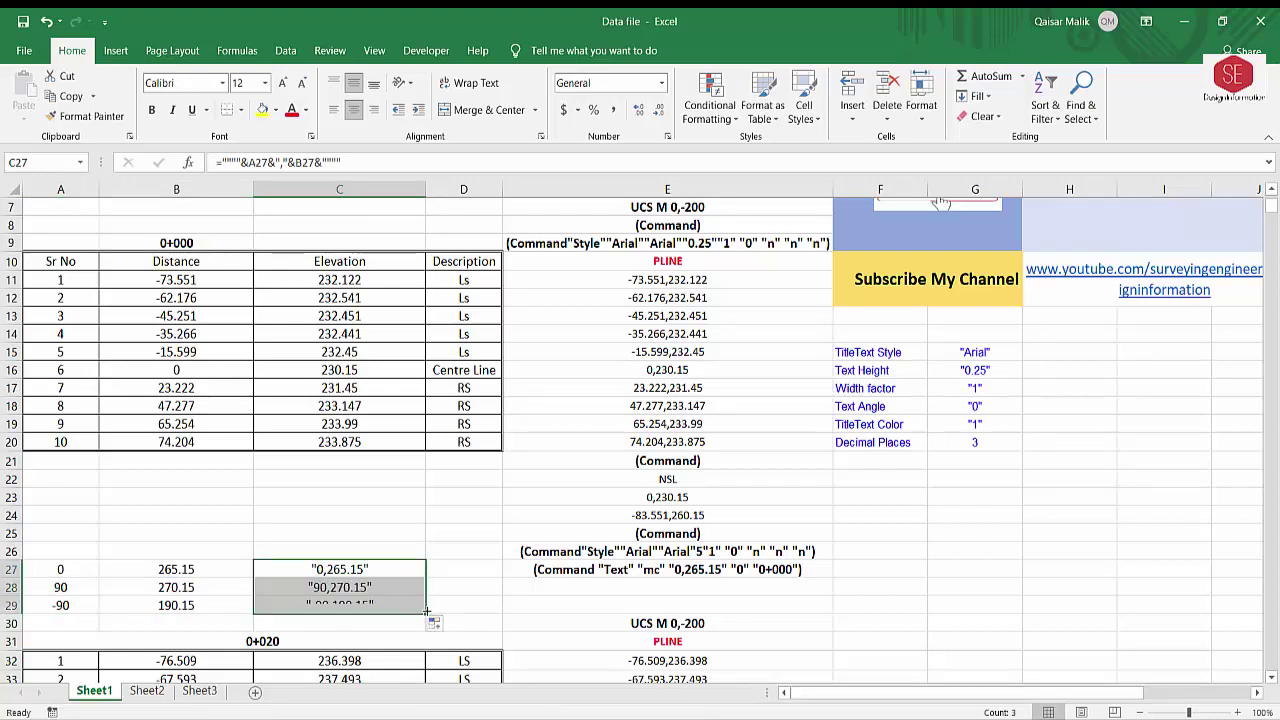
click(307, 589)
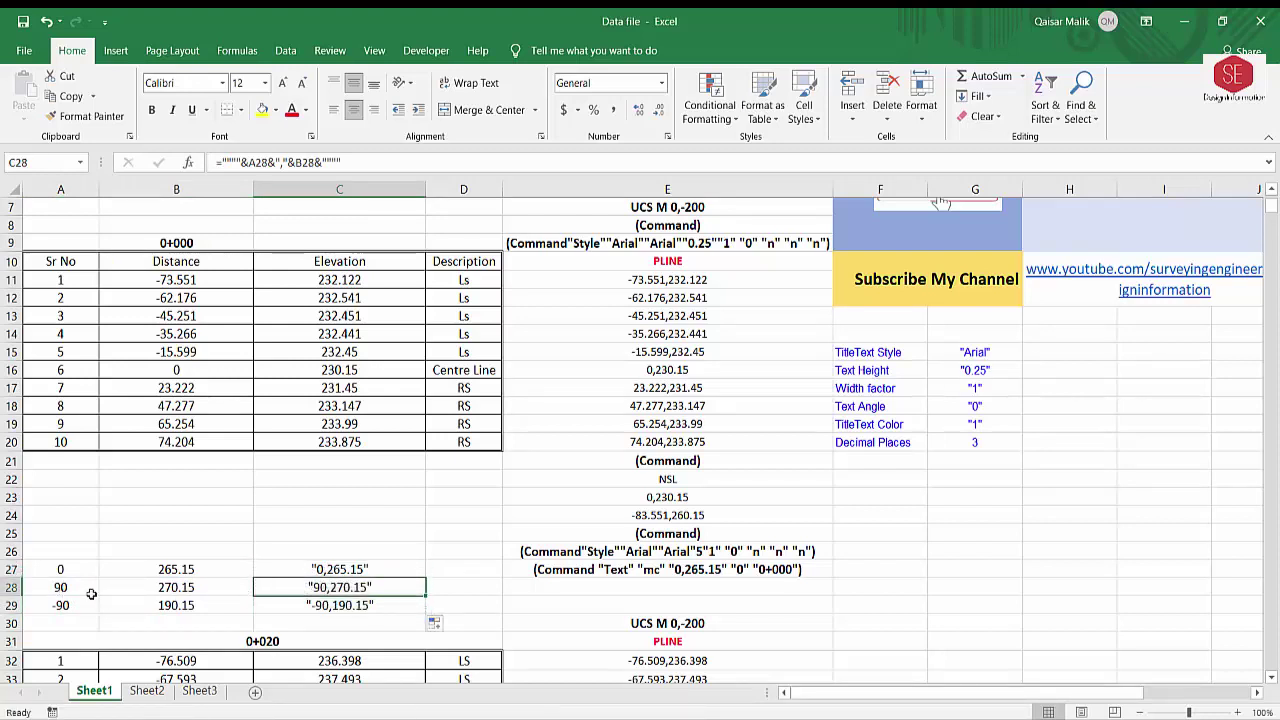
double_click(309, 588)
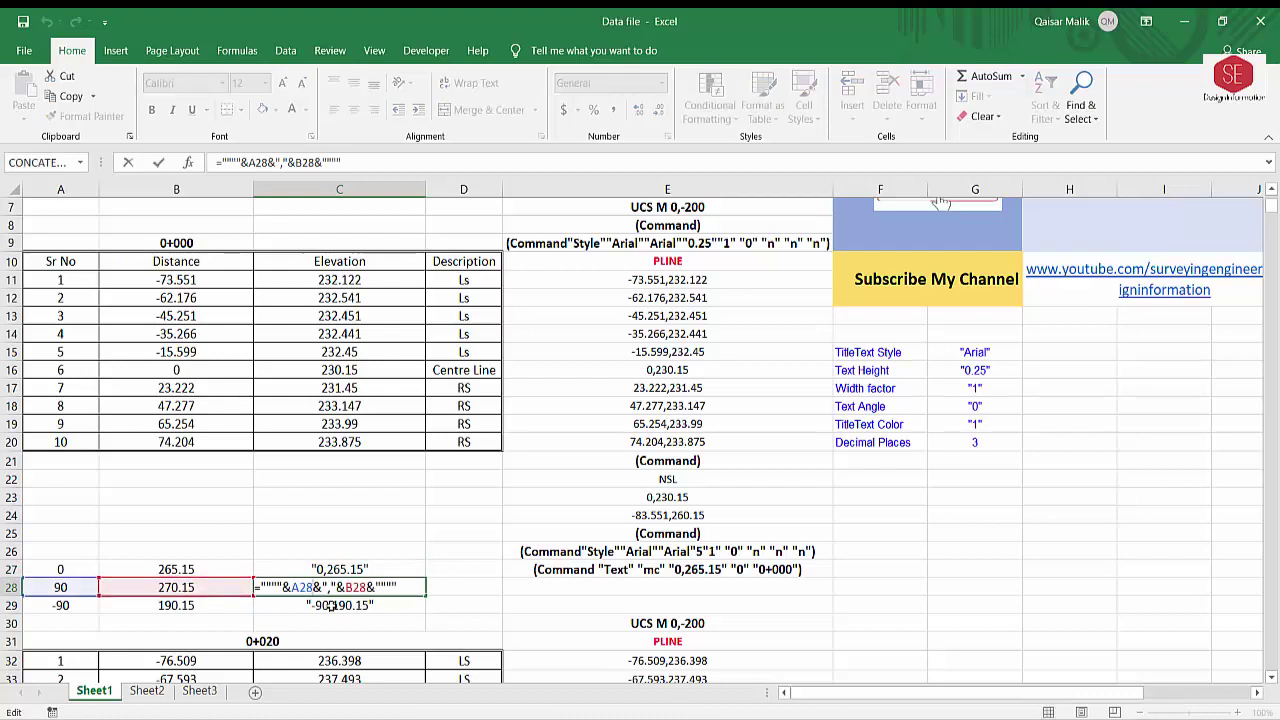
click(330, 605)
double_click(330, 605)
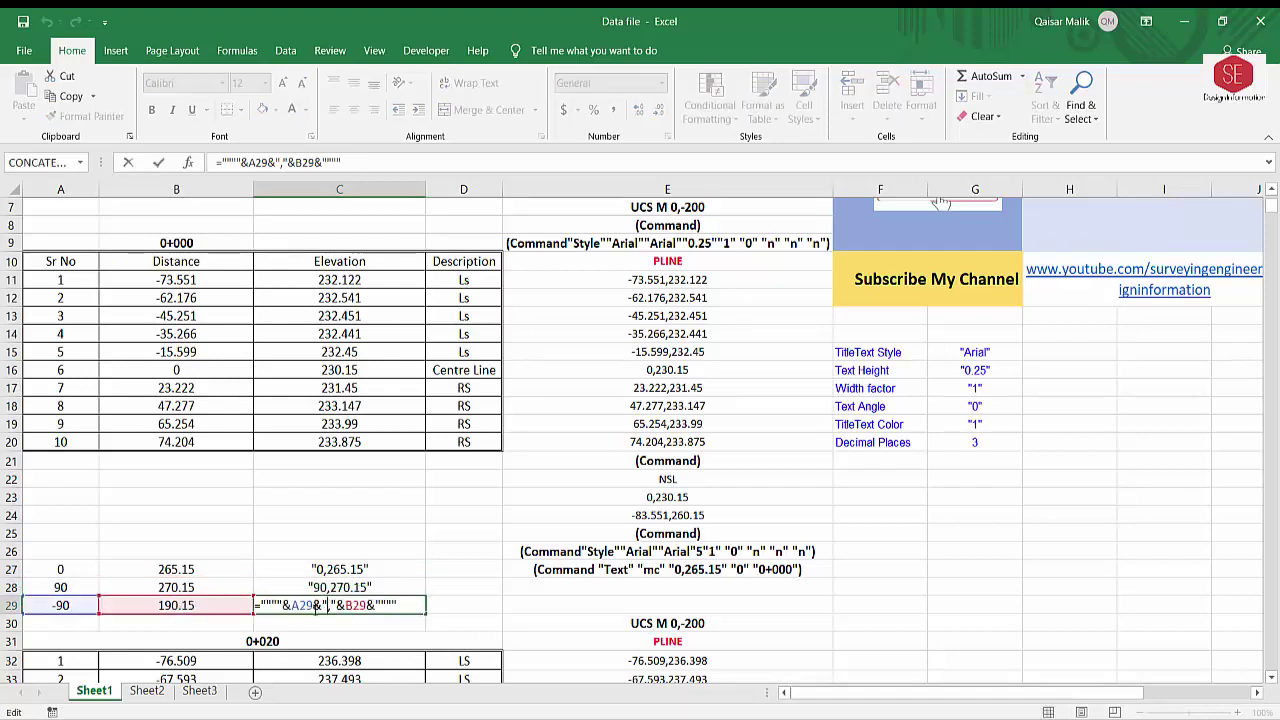
key(ctrl+Return)
click(578, 586)
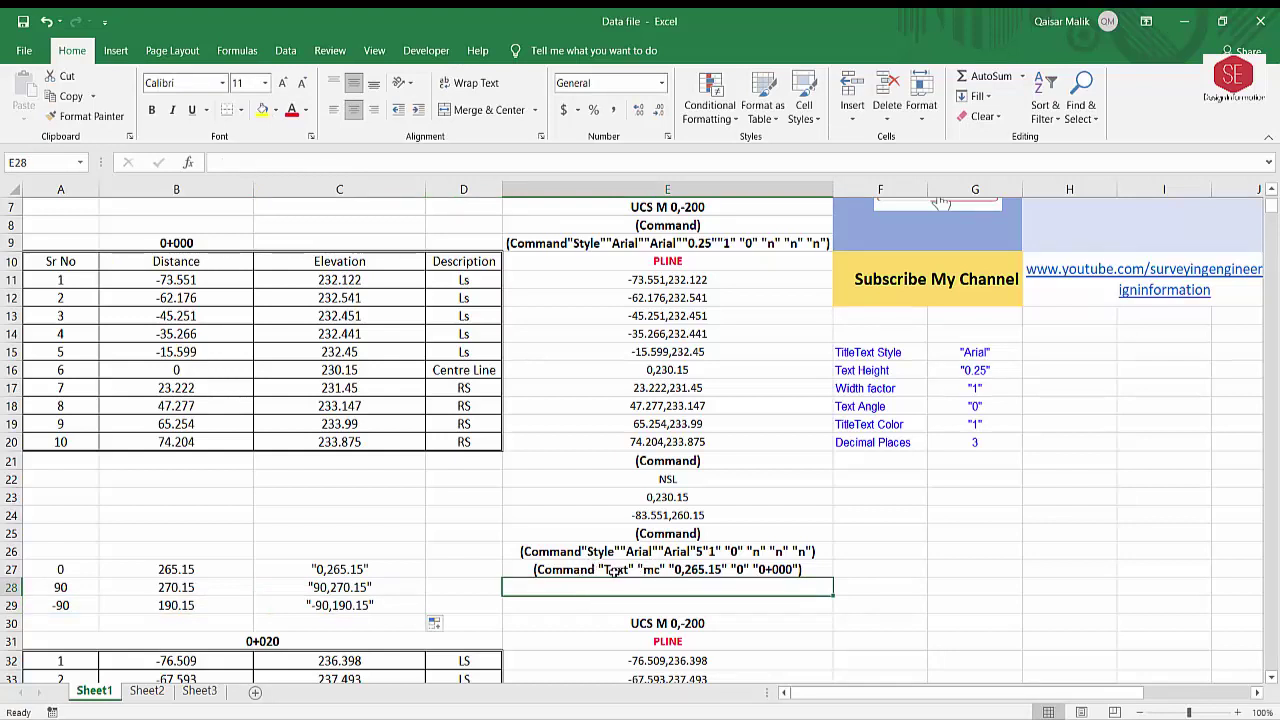
Build the Rectang command formula in E28 joining the C28 and C29 corner coordinates
mouse_move(940, 203)
mouse_down()
mouse_move(515, 487)
mouse_move(507, 472)
mouse_up()
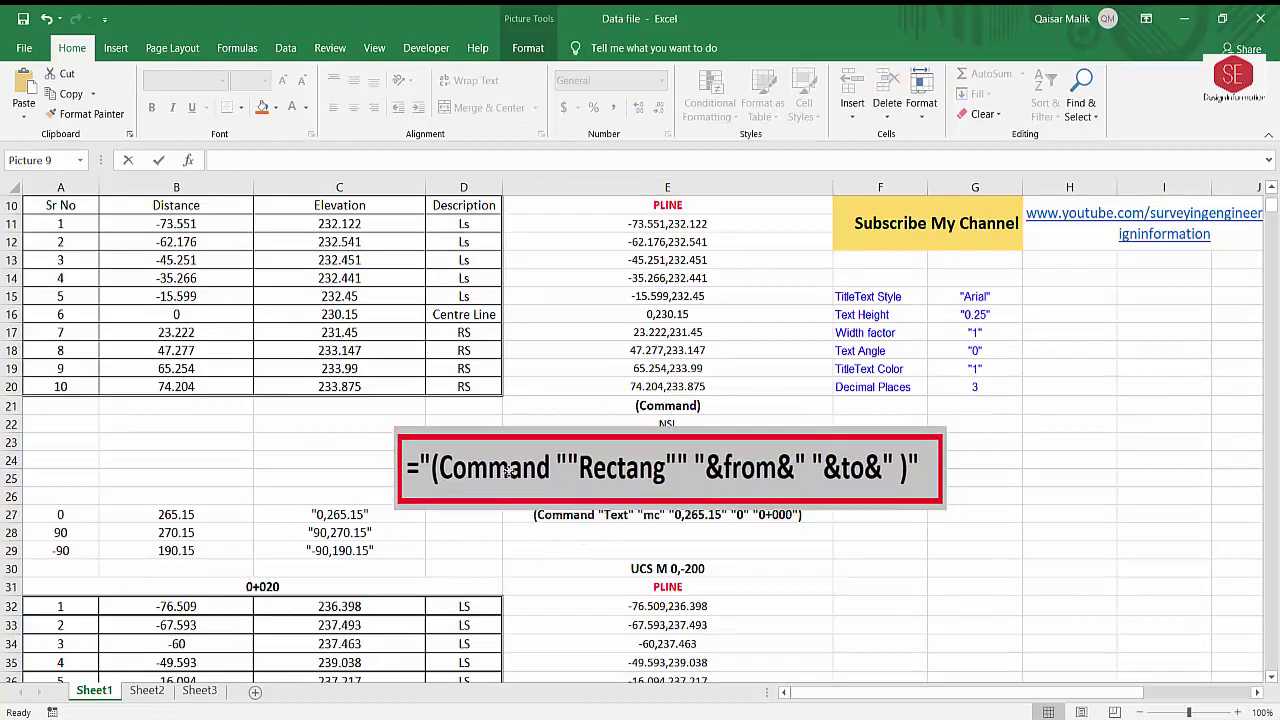
click(597, 531)
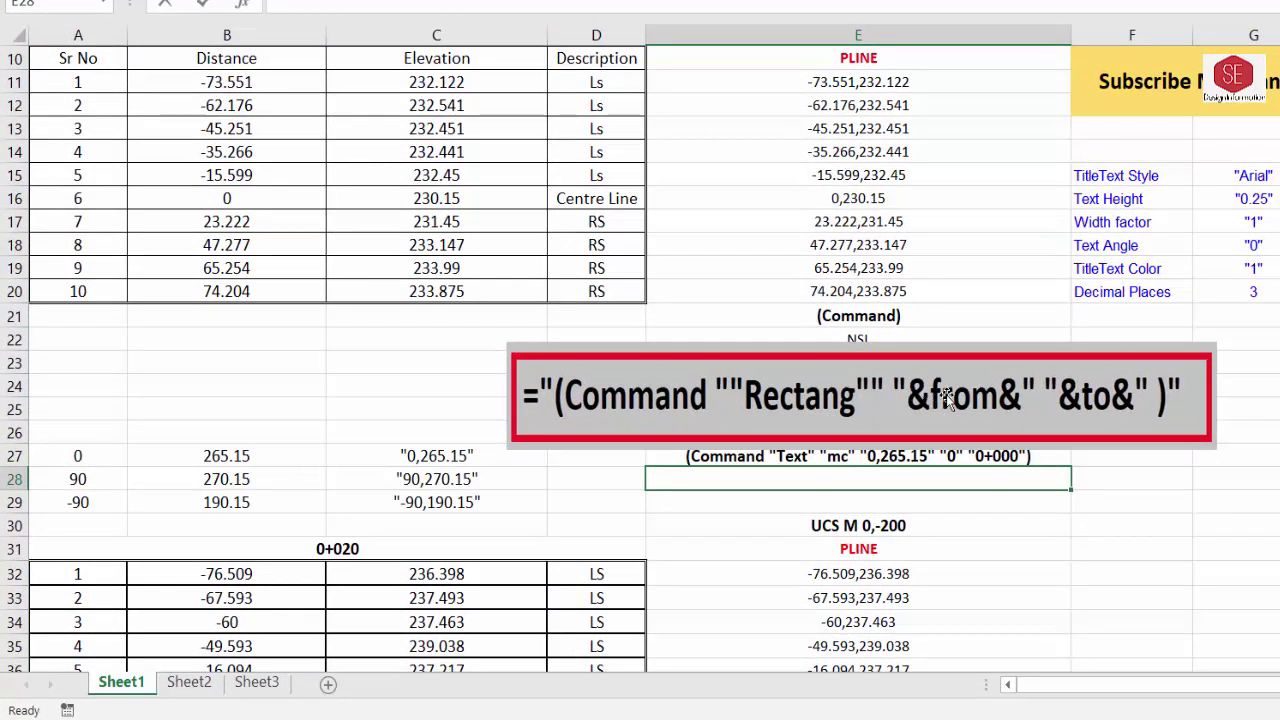
click(455, 483)
click(445, 502)
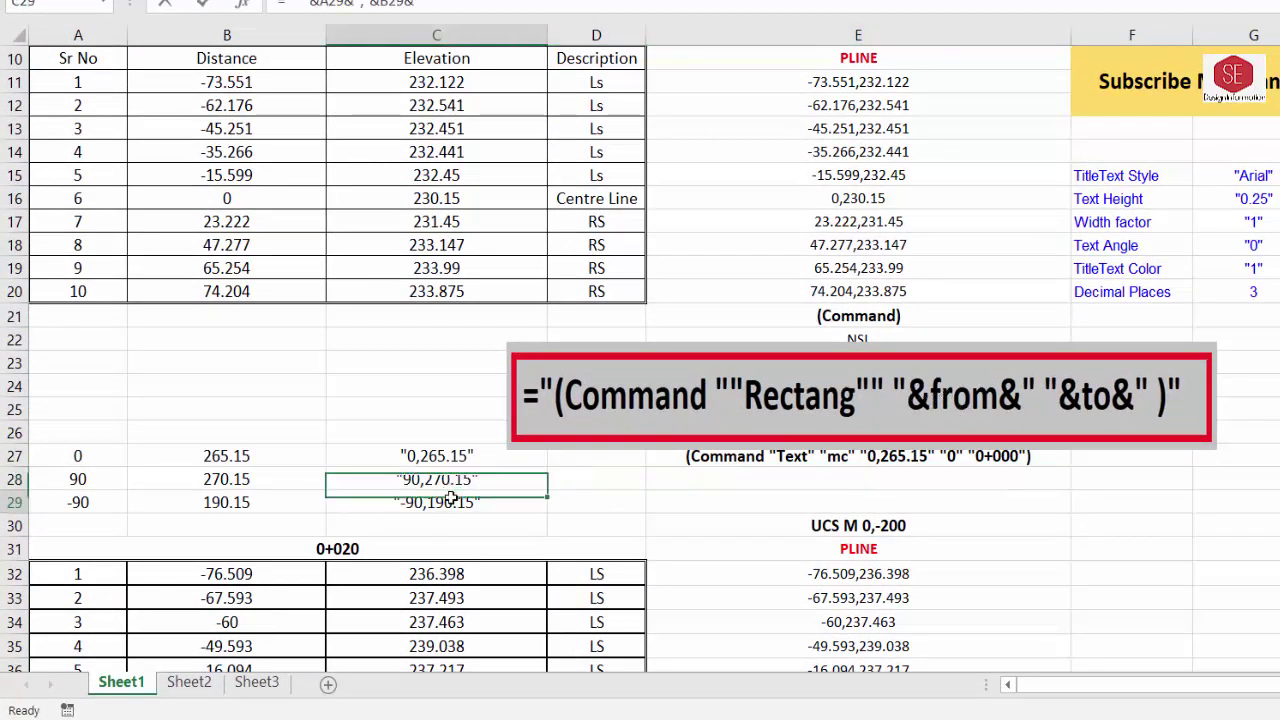
click(720, 481)
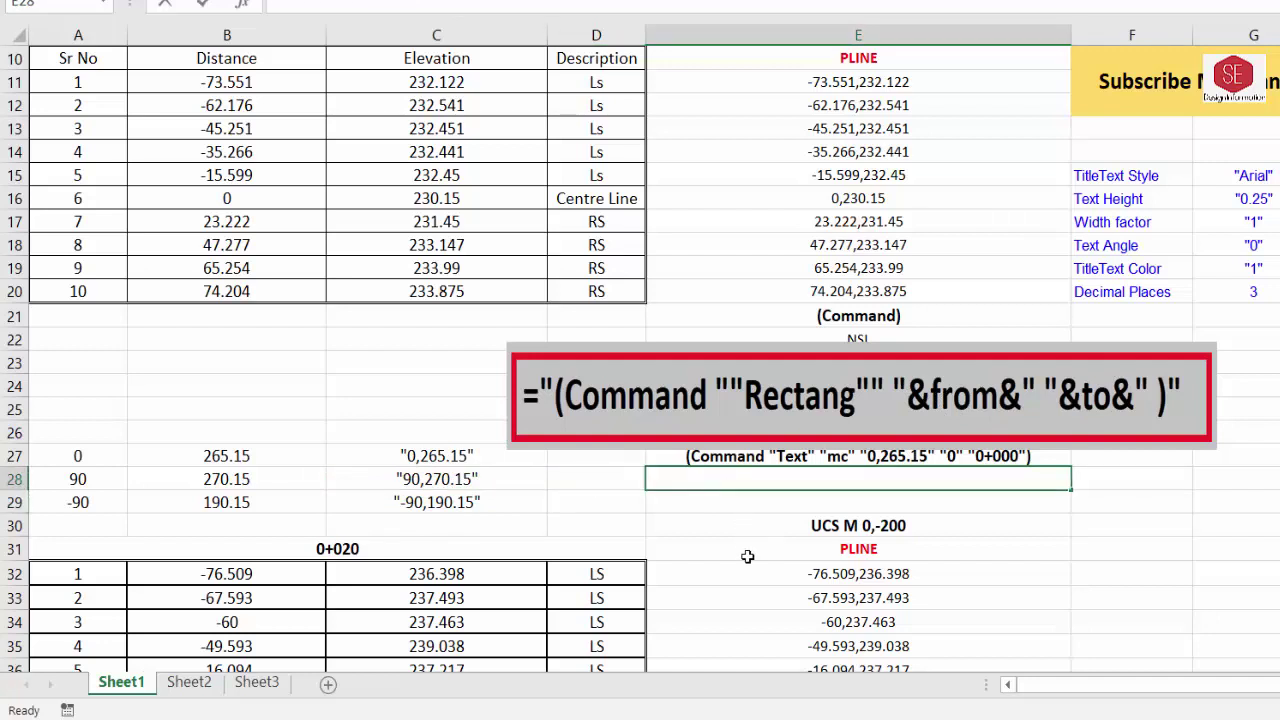
text(="(Co)
text(mmand )
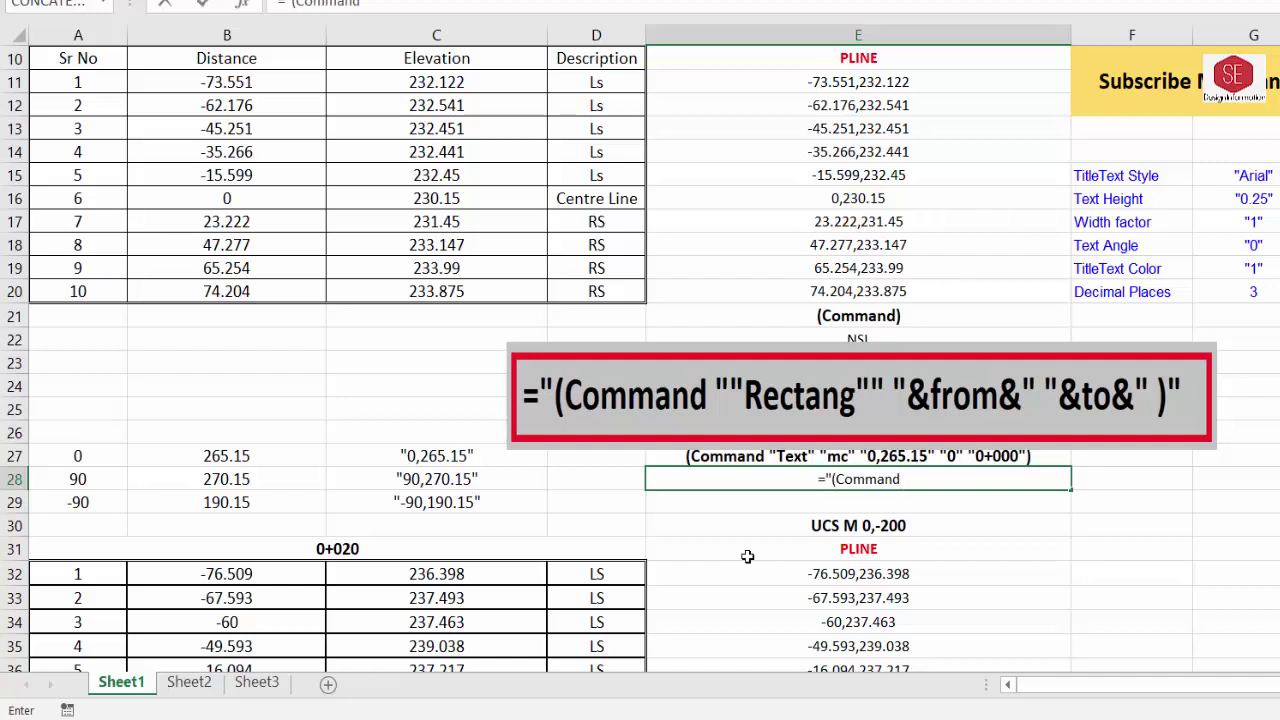
text(""Rec)
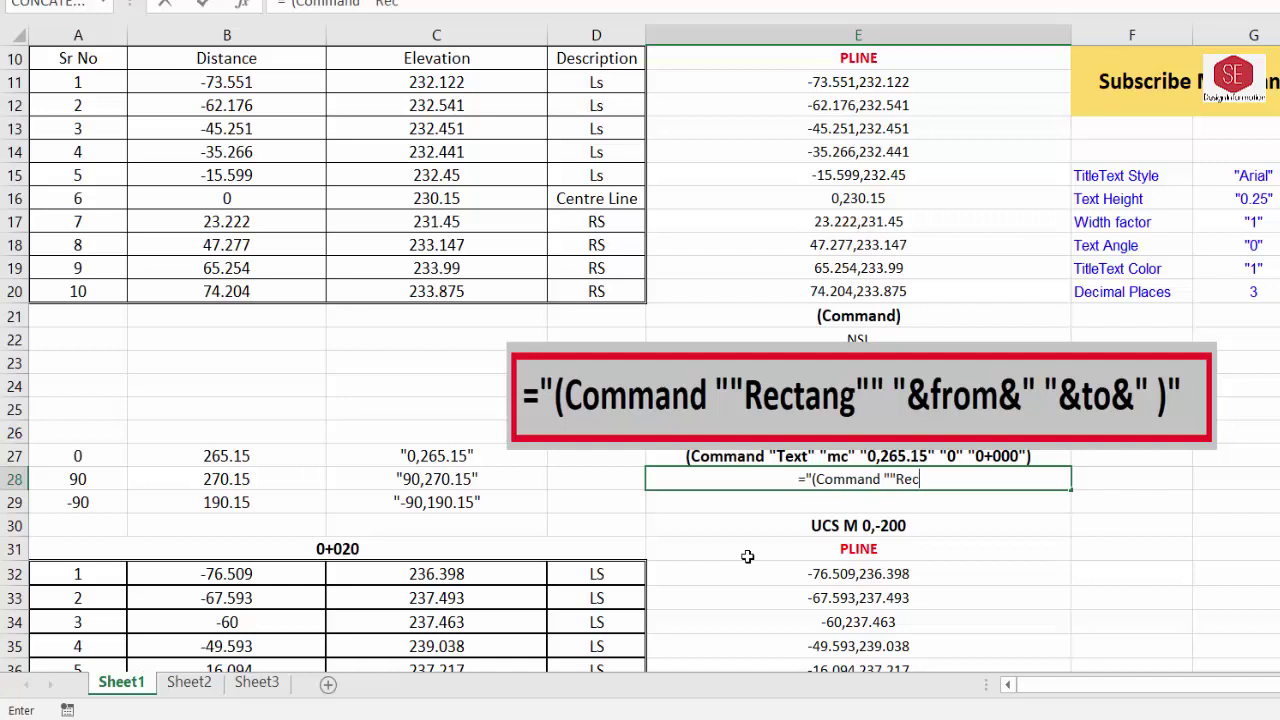
text(tang)
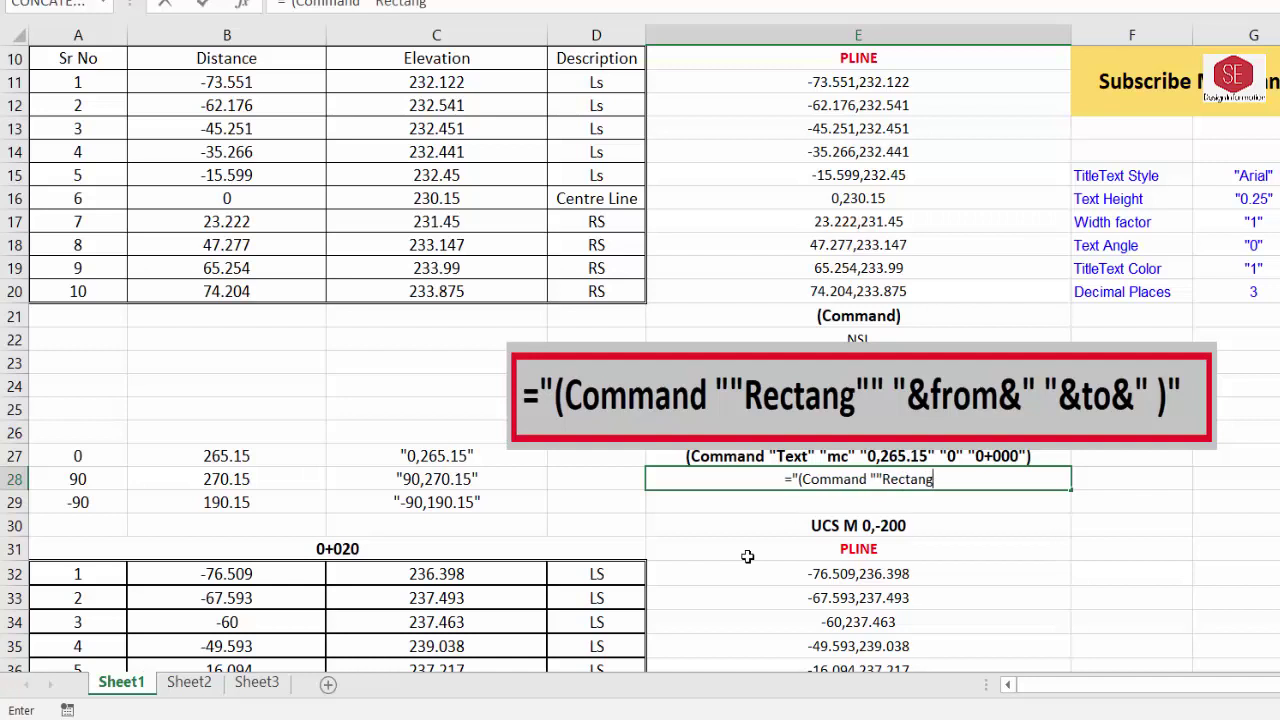
text("" )
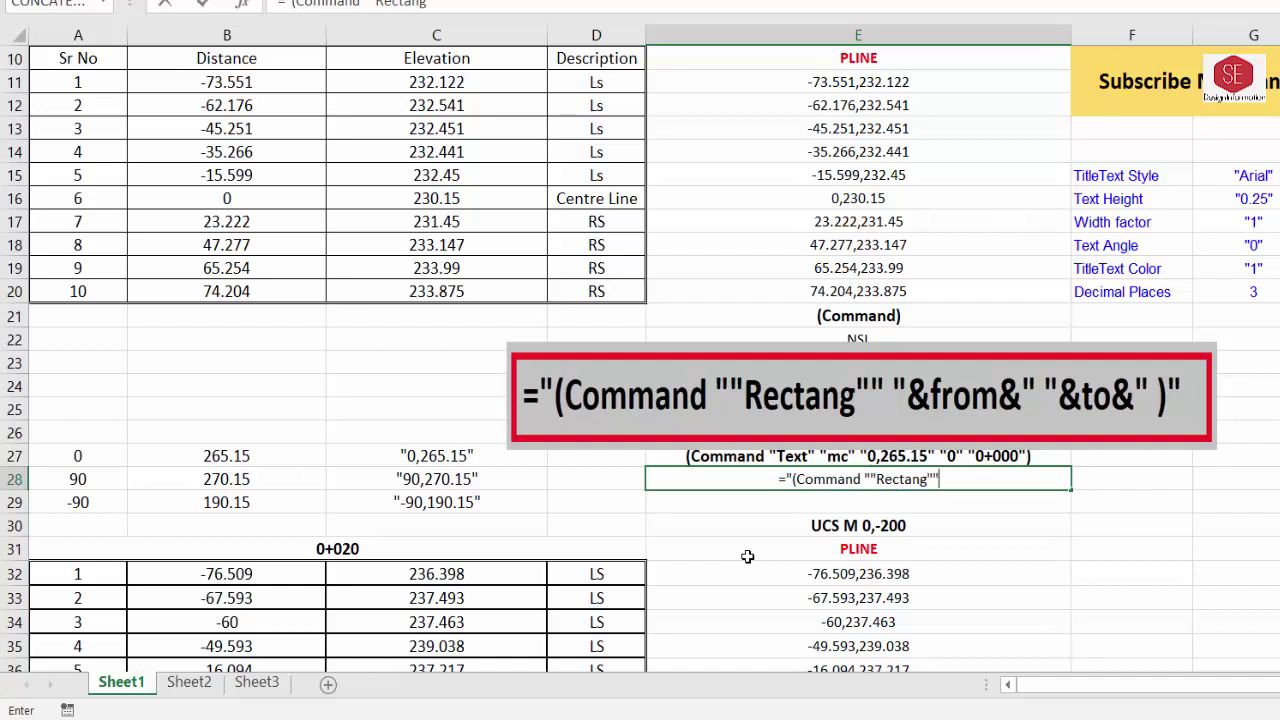
text("&)
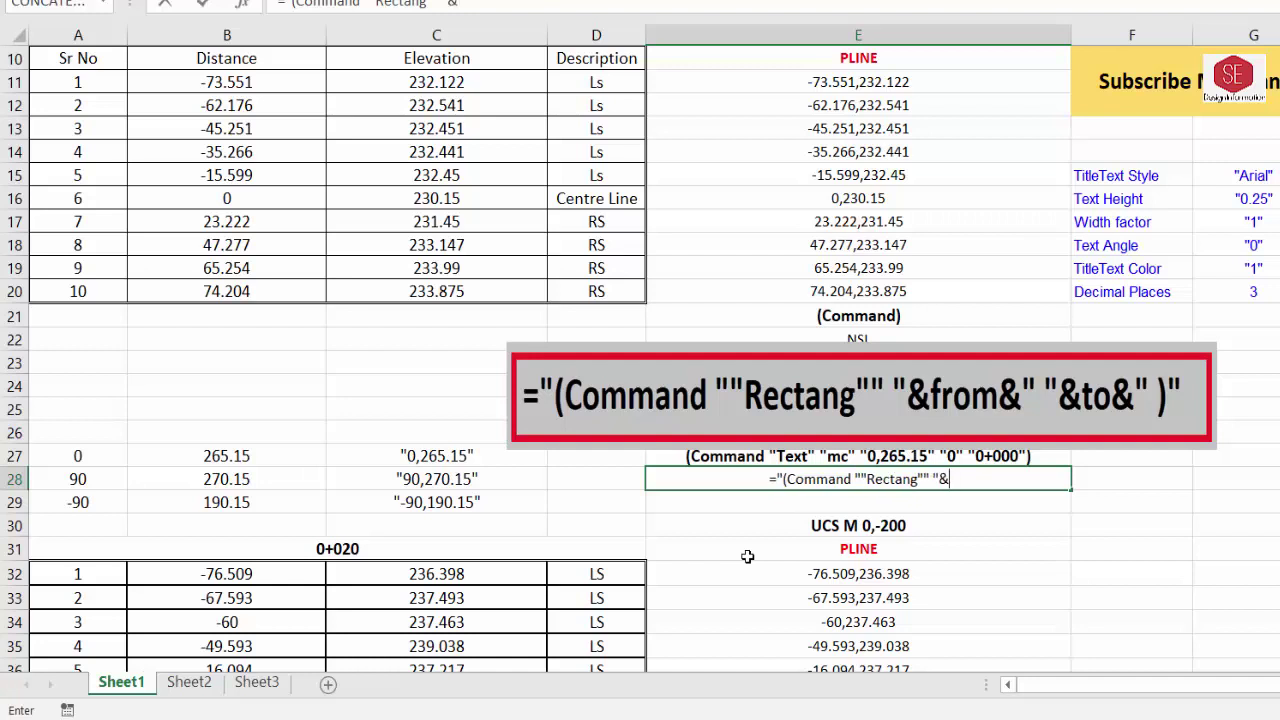
click(444, 479)
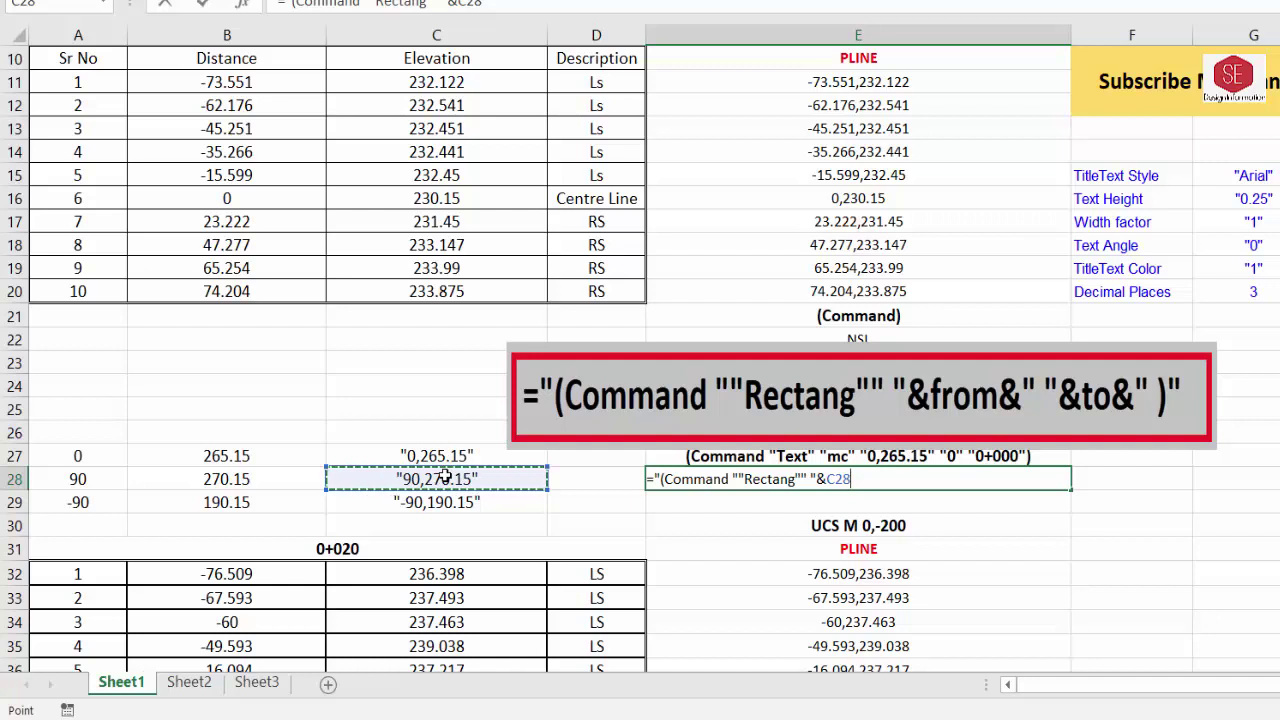
text(&" "&)
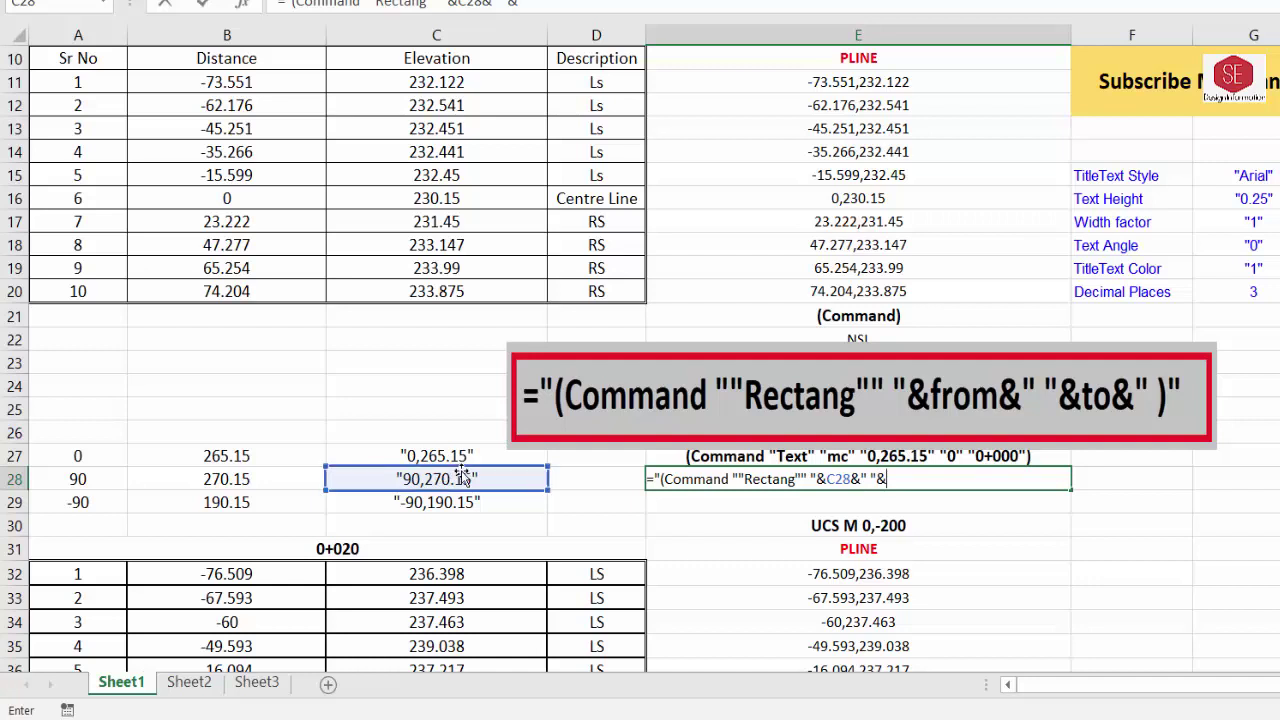
click(440, 503)
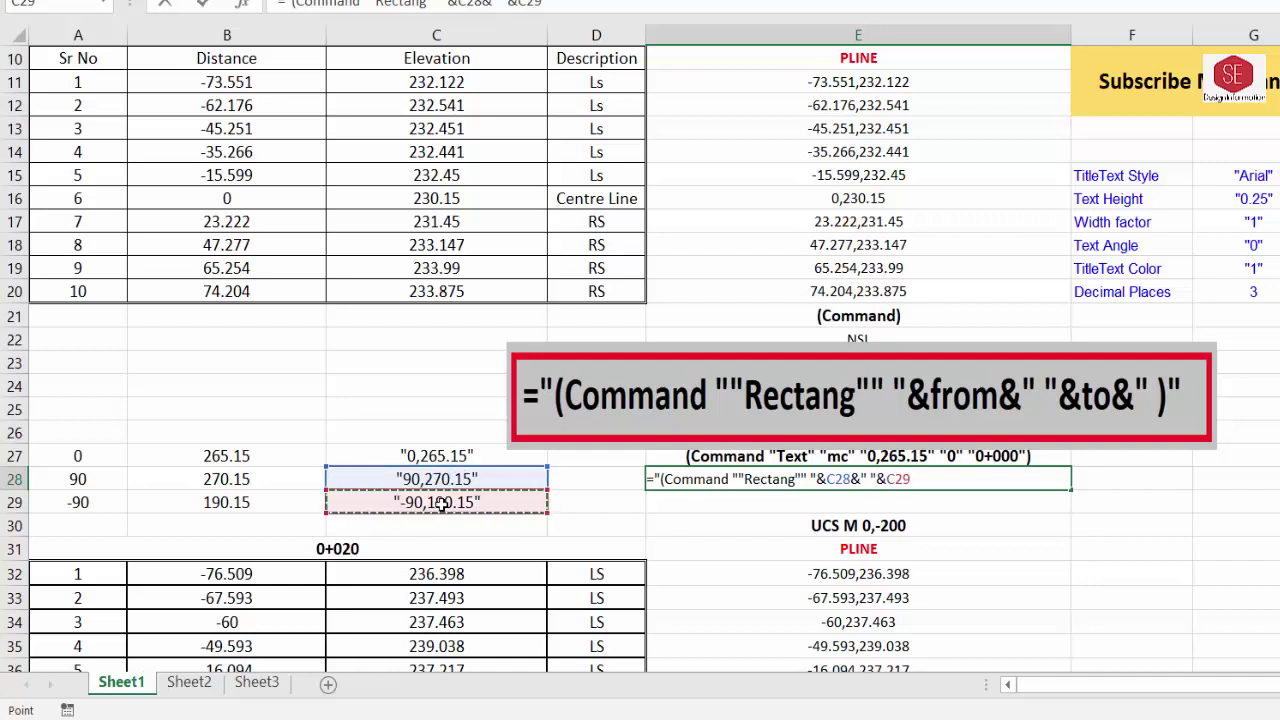
text(&)
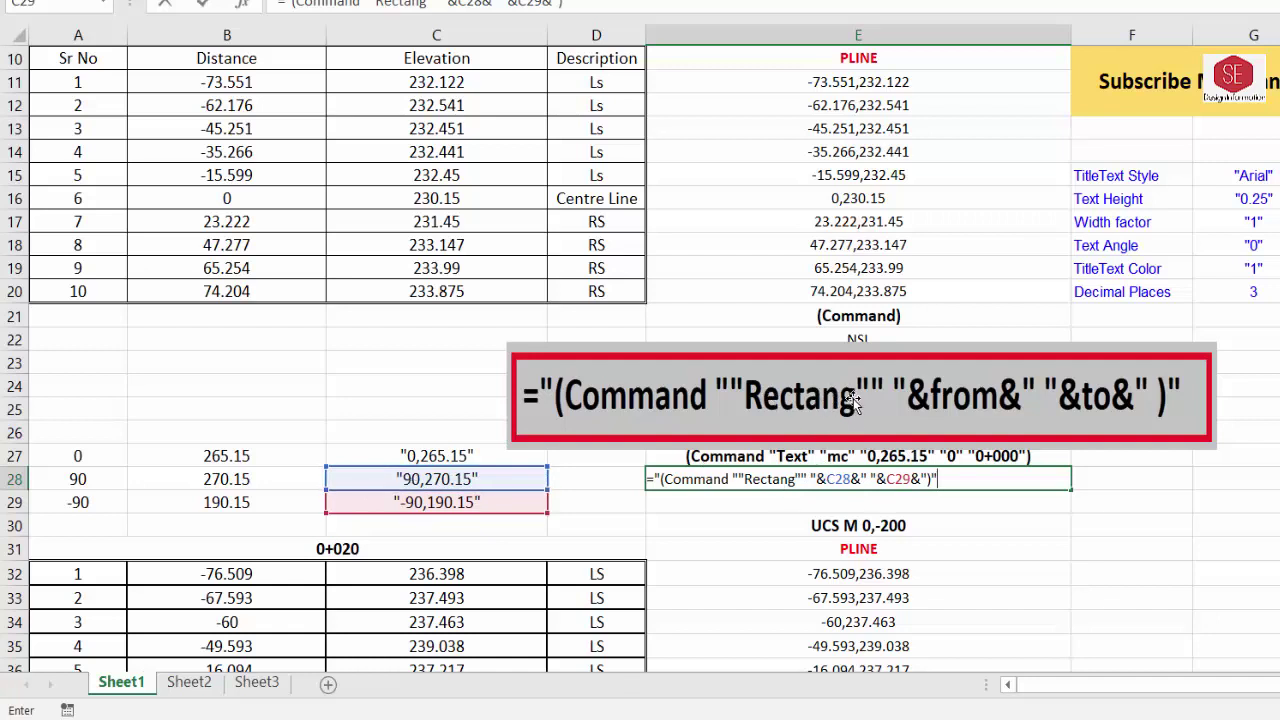
key(Return)
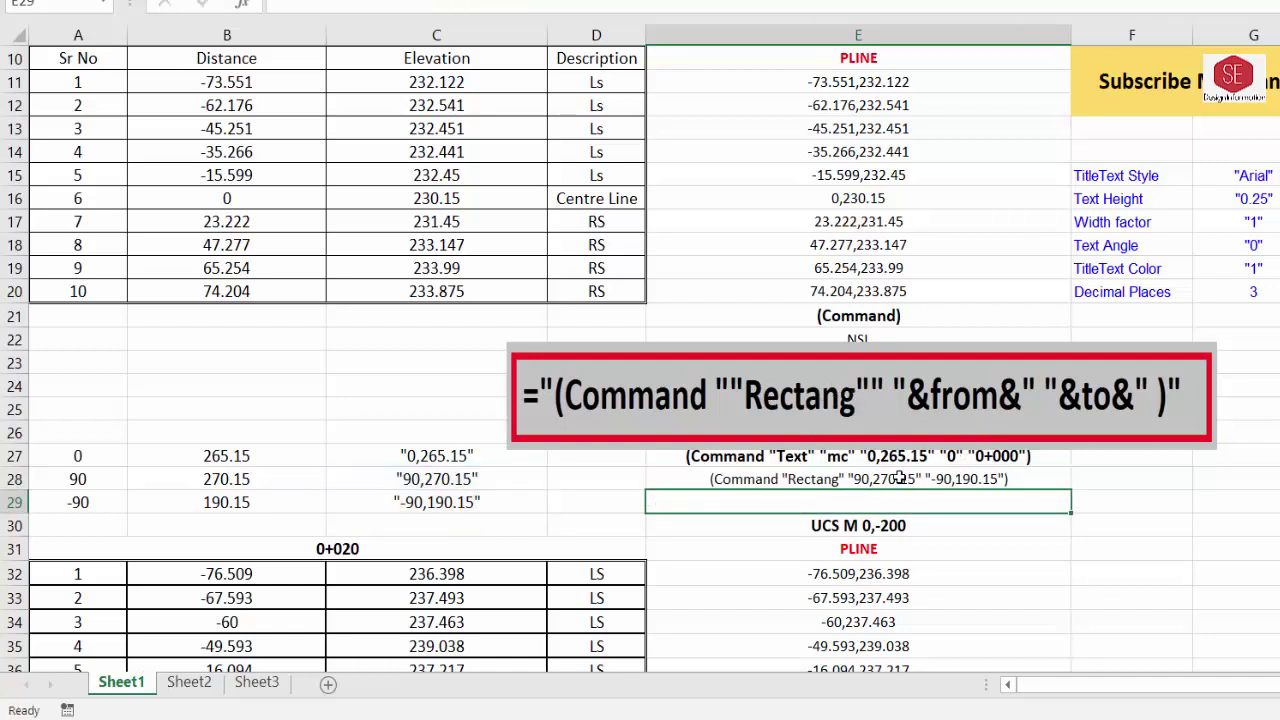
Delete the formula explanation picture and make E28's text larger and bold
click(900, 479)
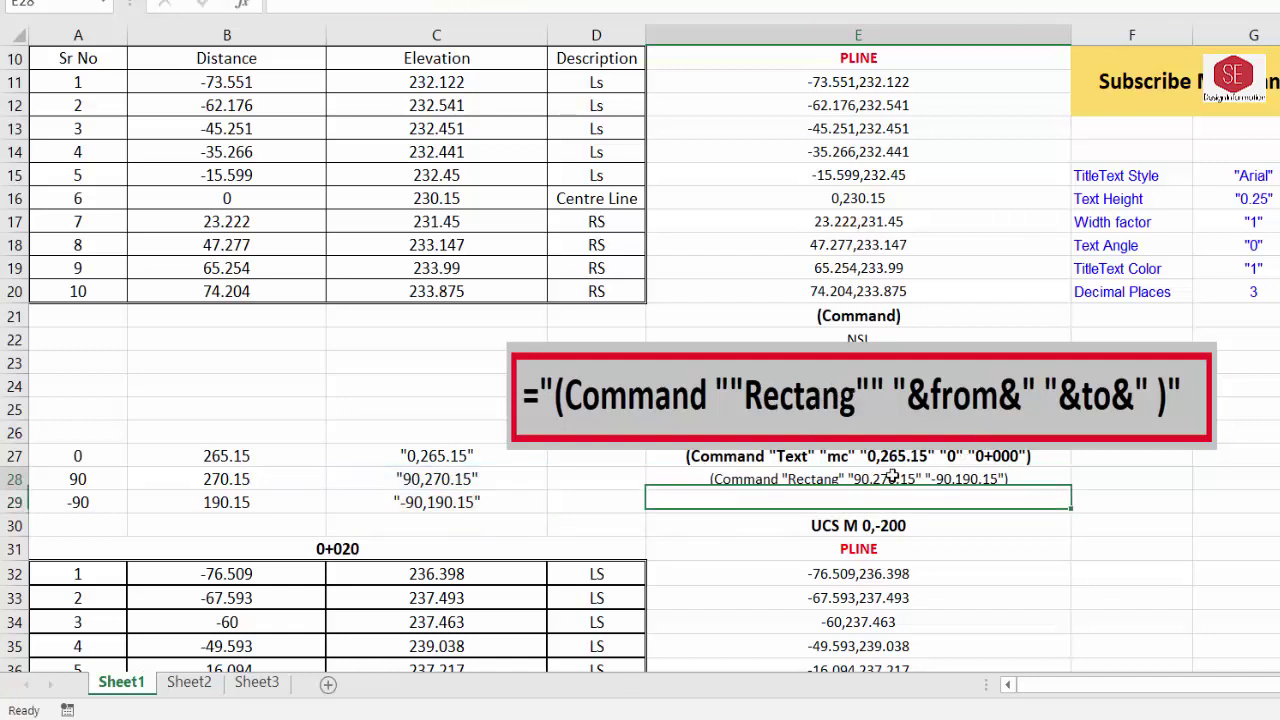
click(845, 398)
key(Delete)
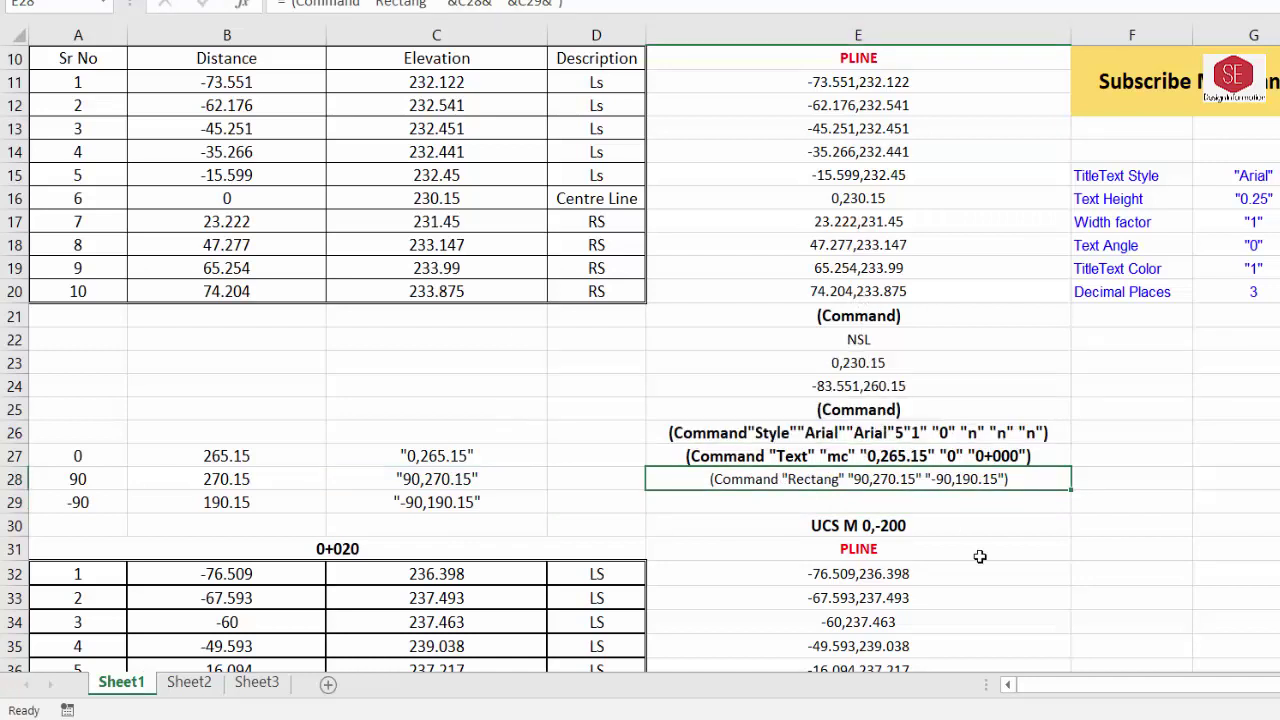
click(1020, 576)
key(Up)
key(Up)
key(Up)
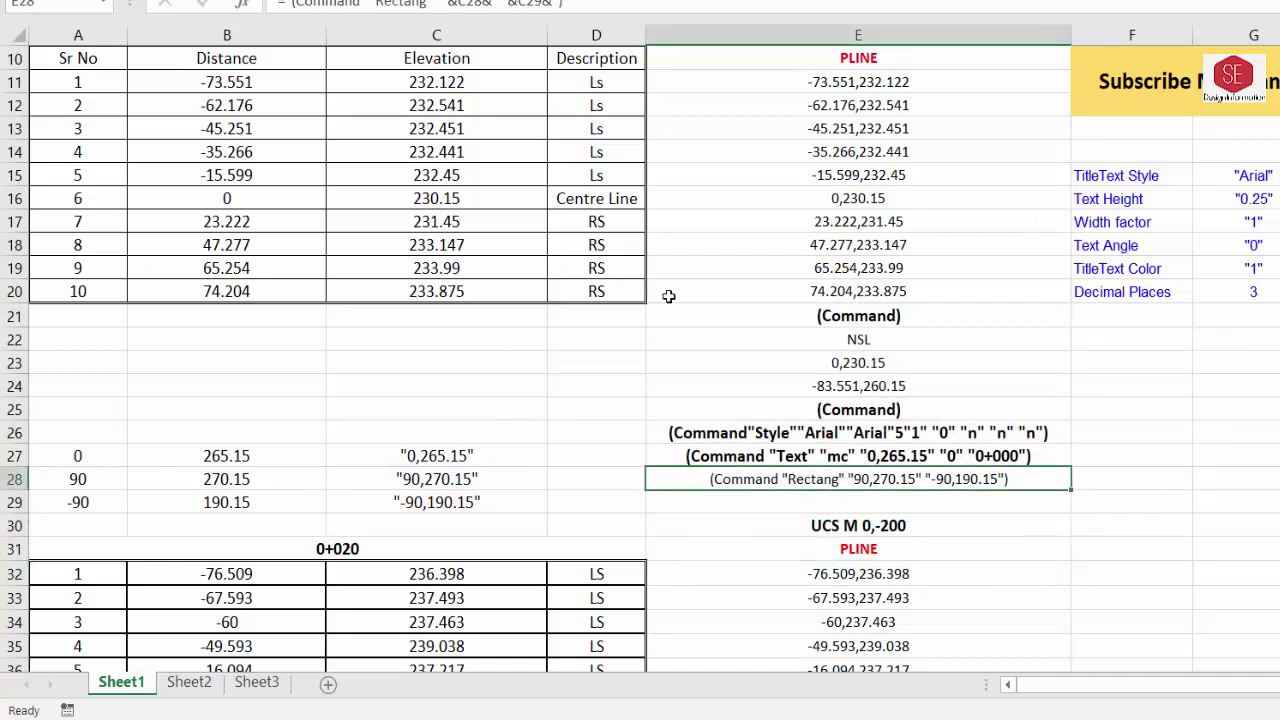
key(ctrl+shift+period)
key(ctrl+b)
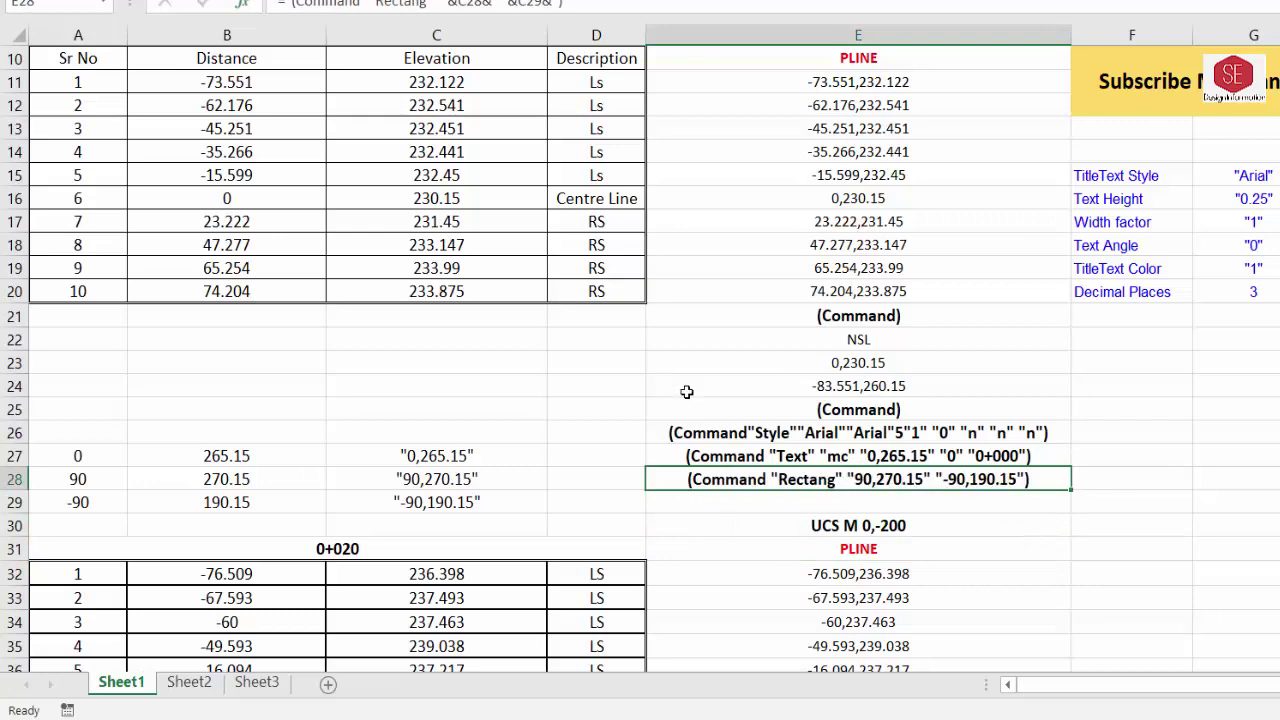
right_click(760, 479)
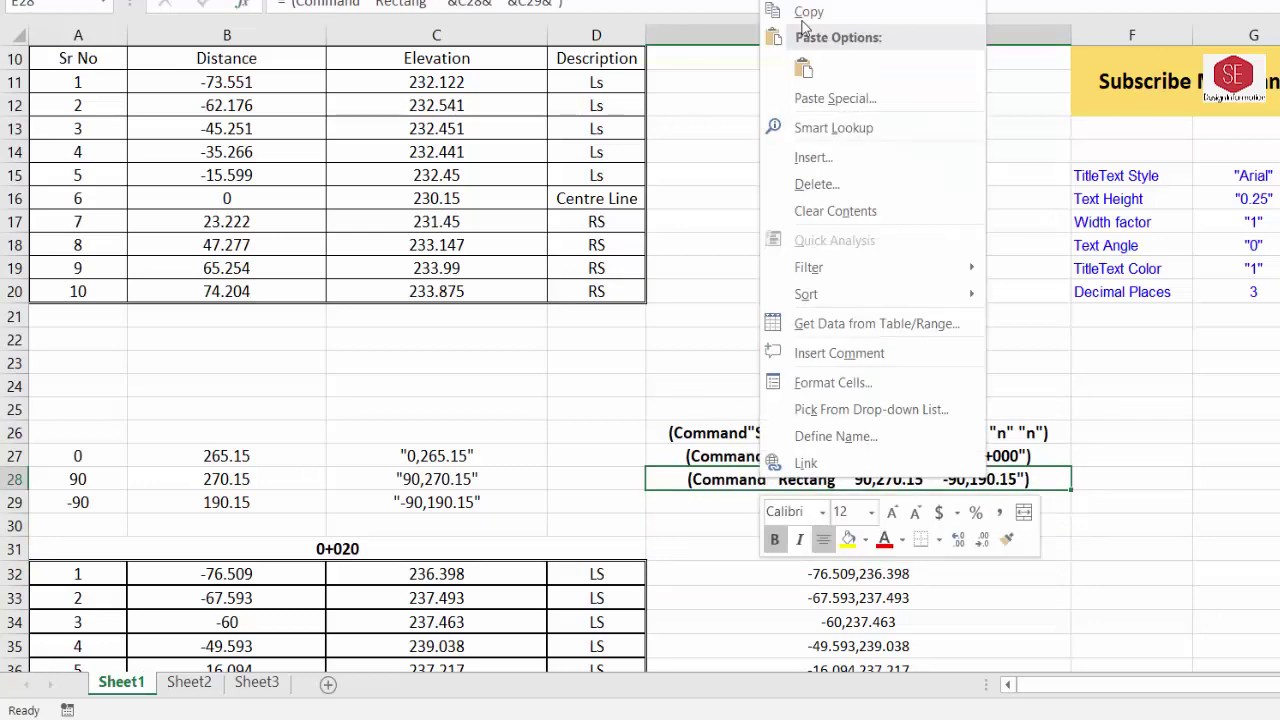
Copy the Rectang command and erase the old frame rectangle in AutoCAD
click(790, 10)
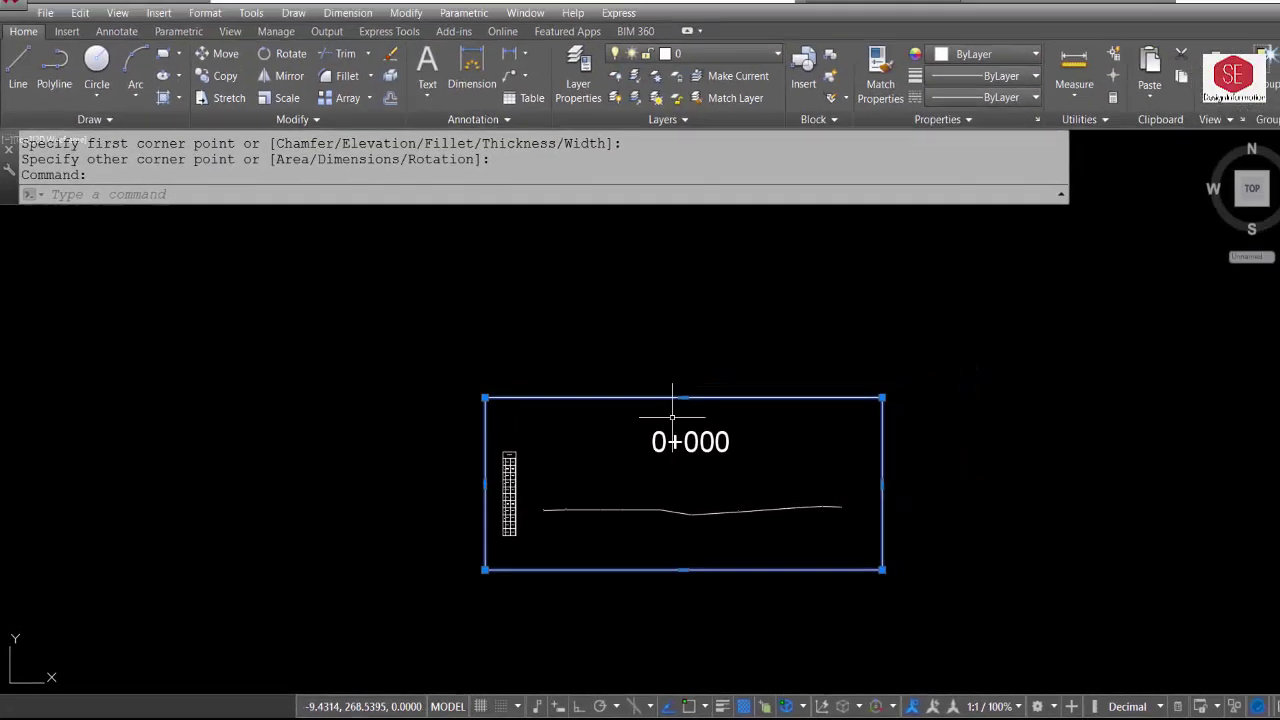
key(Escape)
click(629, 366)
click(591, 423)
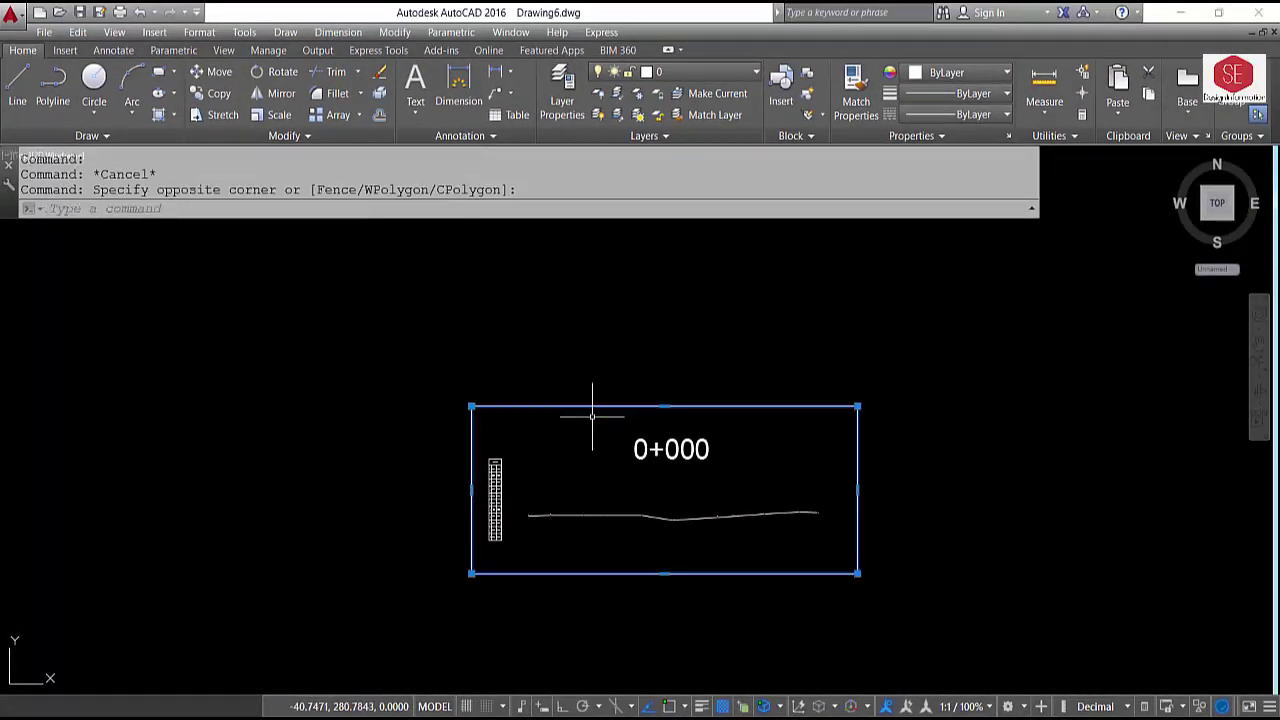
text(e)
key(Return)
Set the object colour to Yellow and paste the Rectang command to draw the frame
click(960, 72)
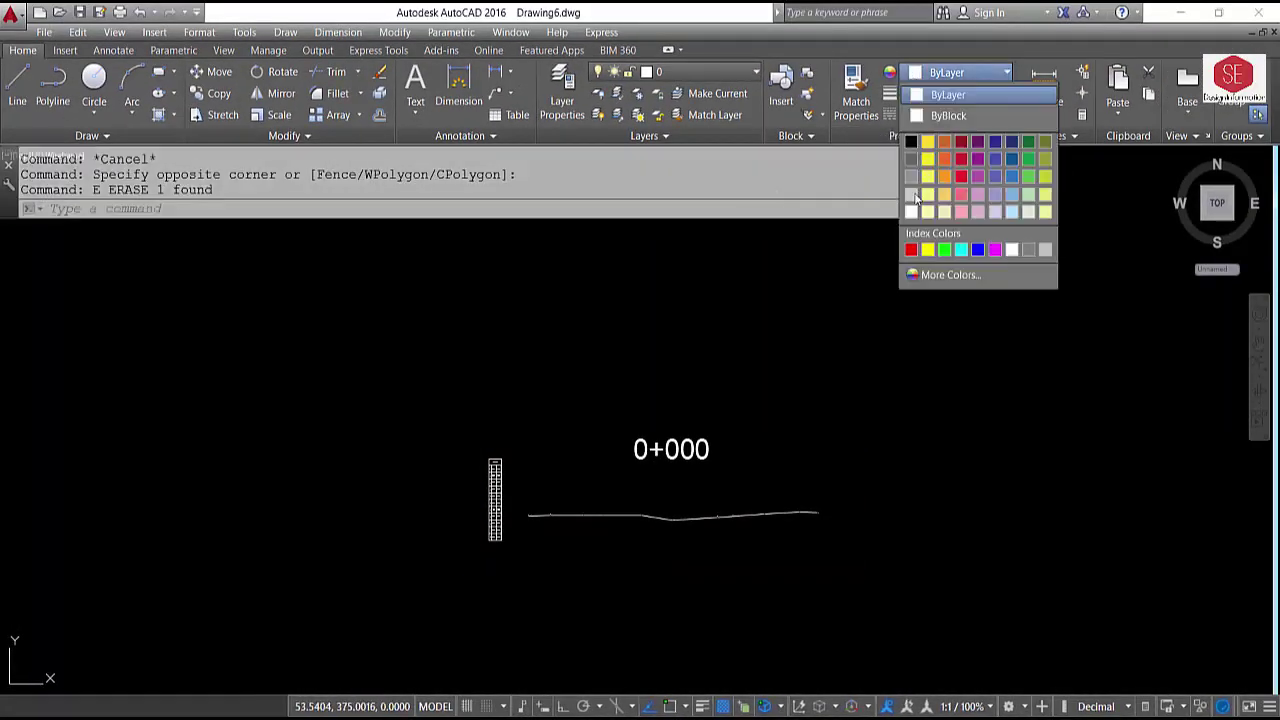
click(927, 251)
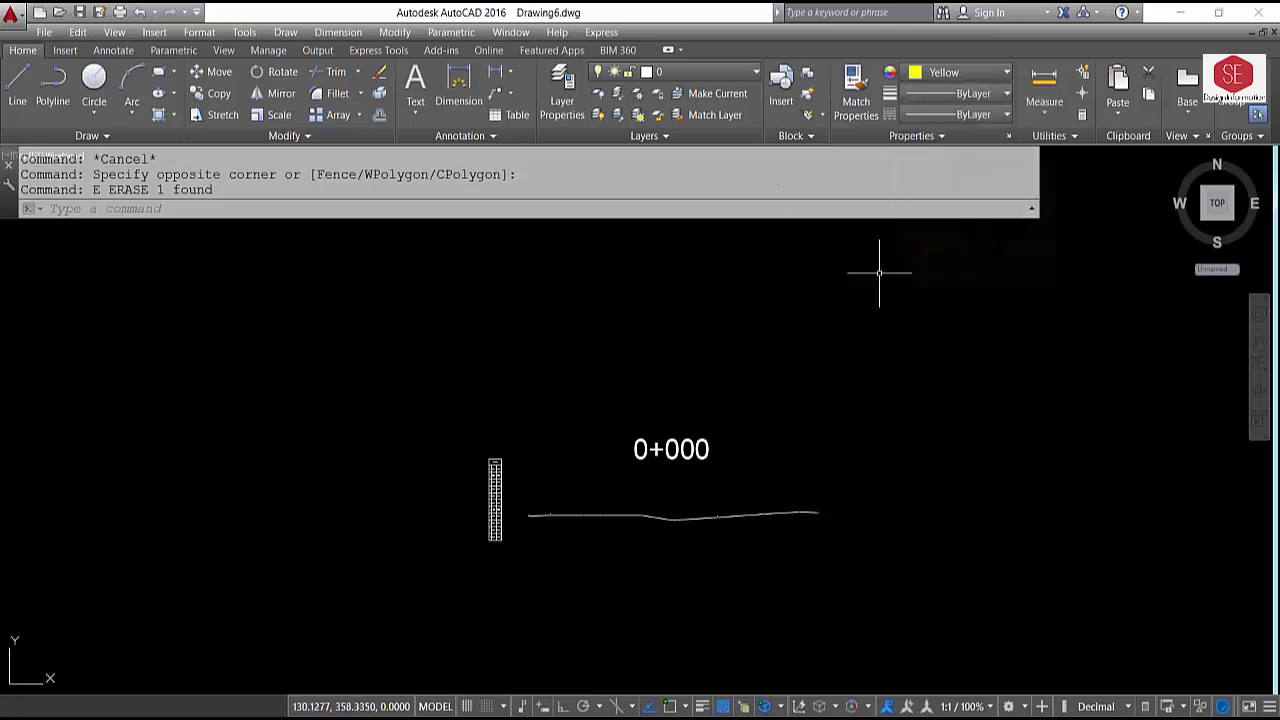
right_click(243, 210)
click(290, 337)
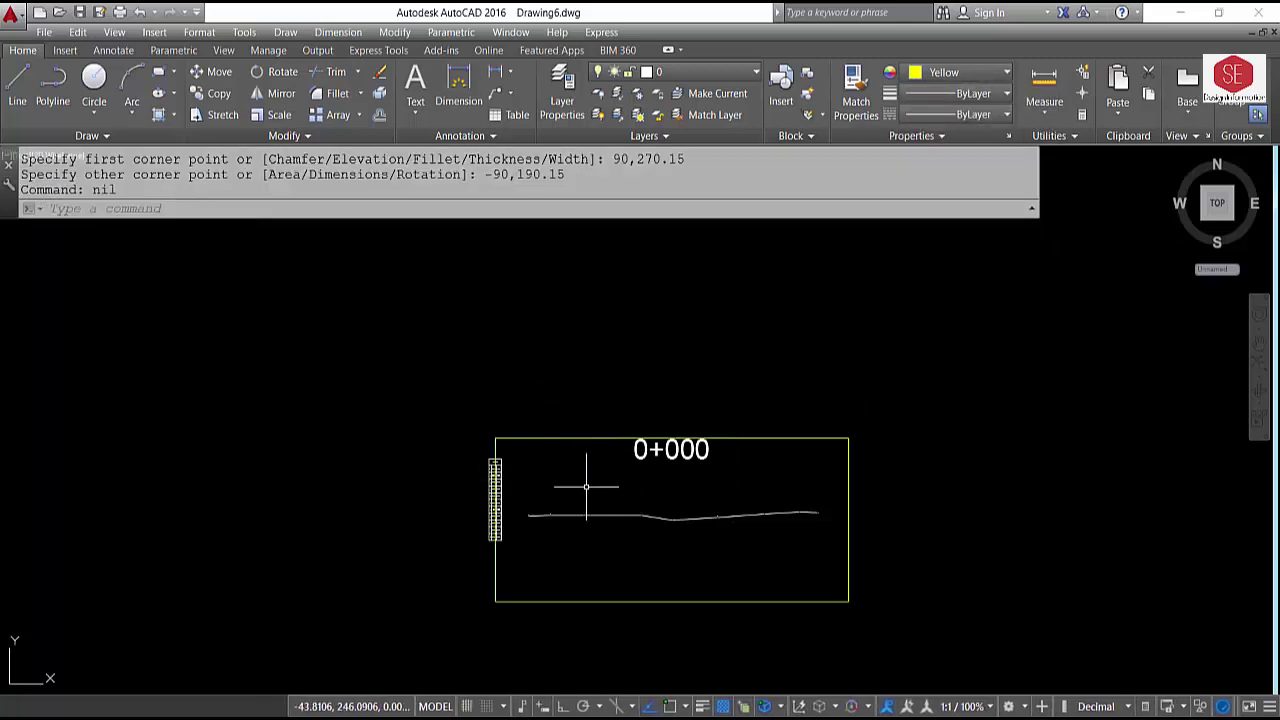
drag(644, 460, 622, 352)
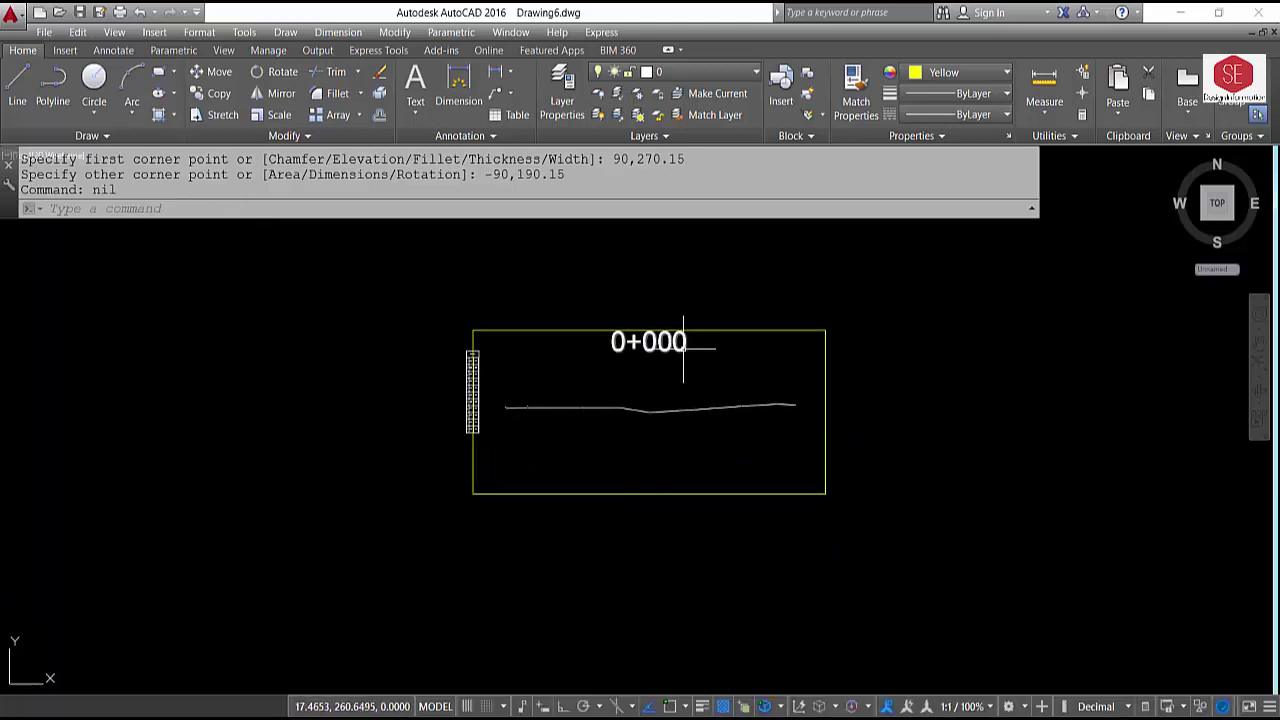
Erase the 0+000 label, the ladder, the rectangle and the ground line
click(679, 345)
text(e)
key(Return)
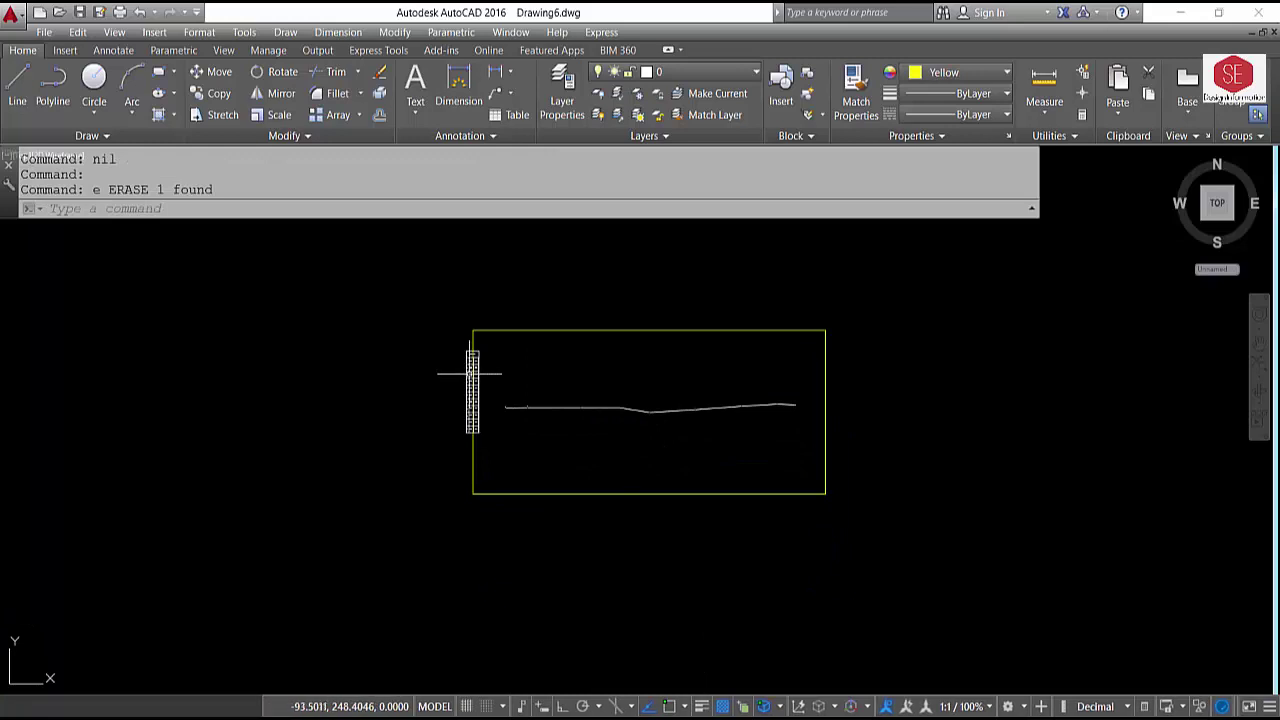
drag(477, 366, 489, 380)
key(Return)
click(726, 309)
click(430, 570)
key(Return)
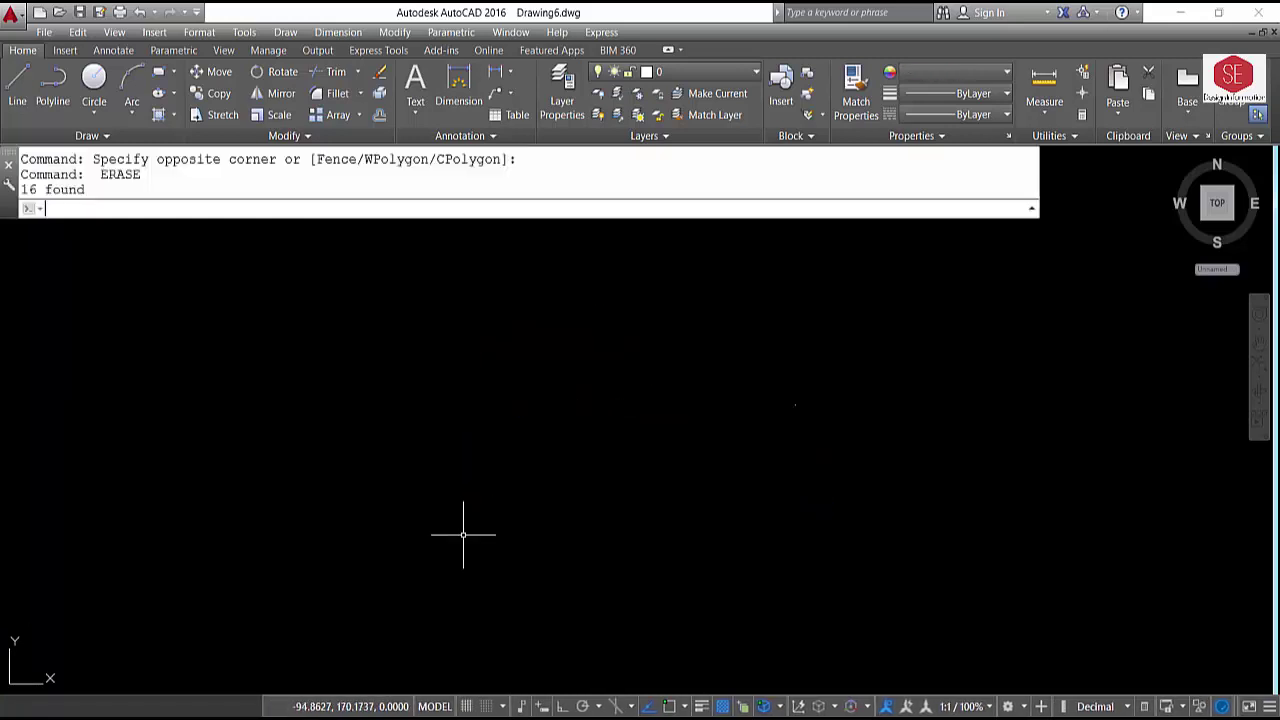
Select cells E6 through E28 in the Data file and copy the whole script
click(640, 645)
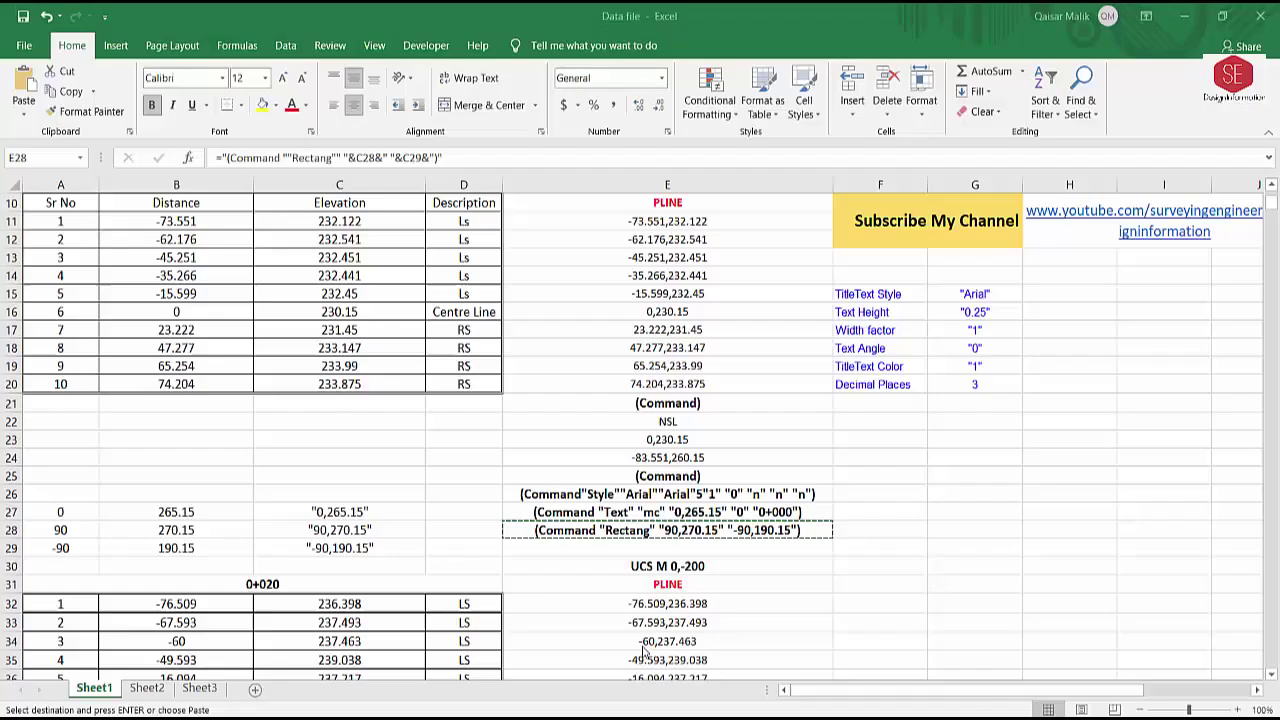
scroll(737, 397, up, 3)
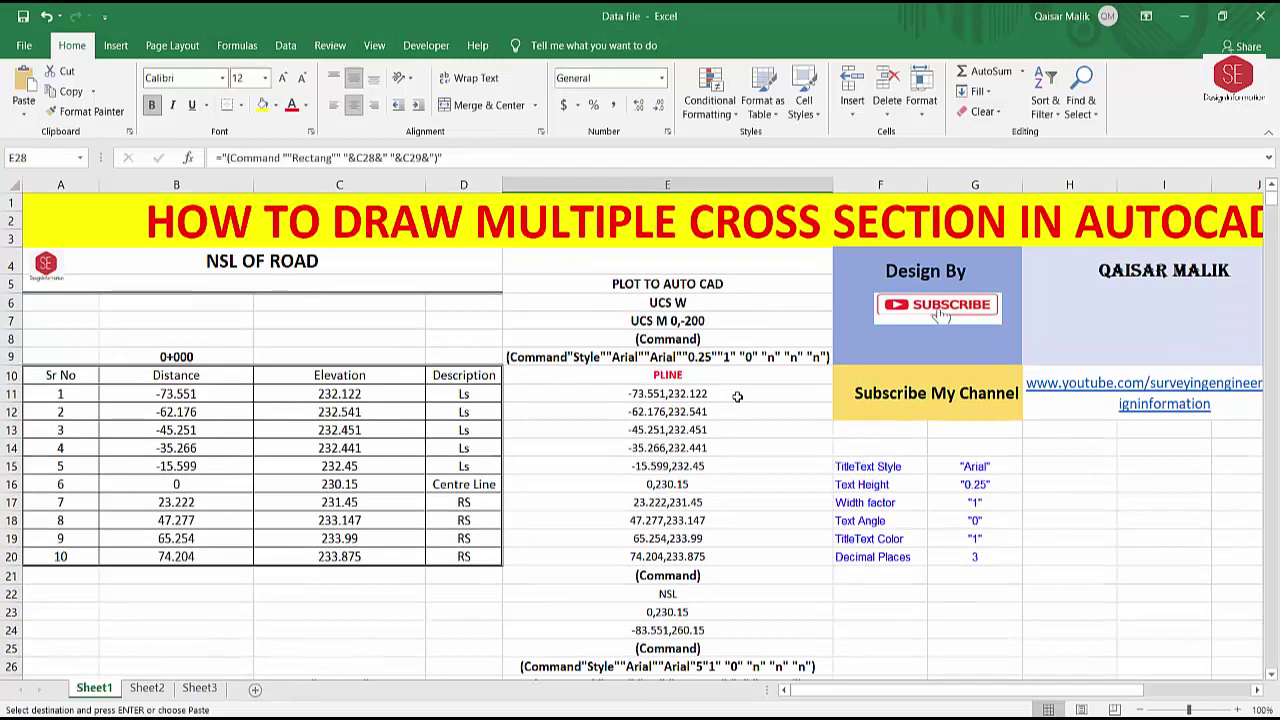
click(670, 318)
mouse_move(680, 302)
mouse_down()
mouse_move(694, 679)
mouse_move(680, 602)
mouse_up()
key(ctrl+c)
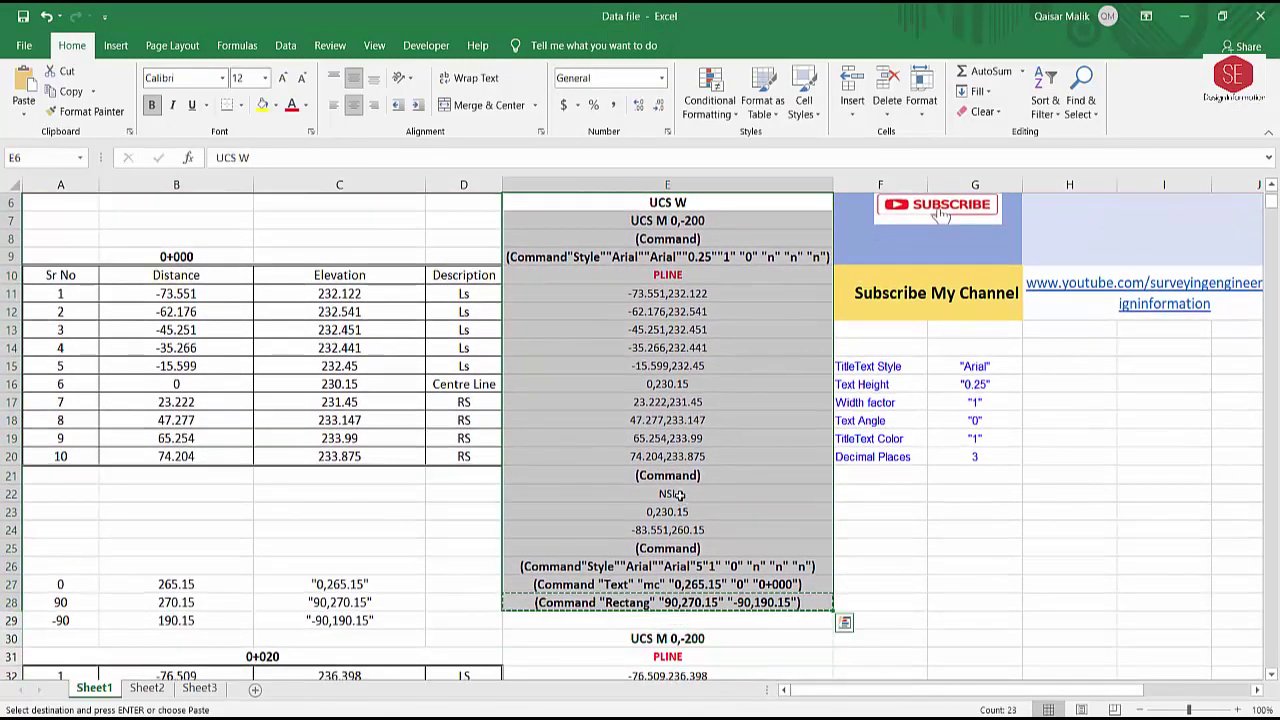
right_click(678, 494)
click(712, 111)
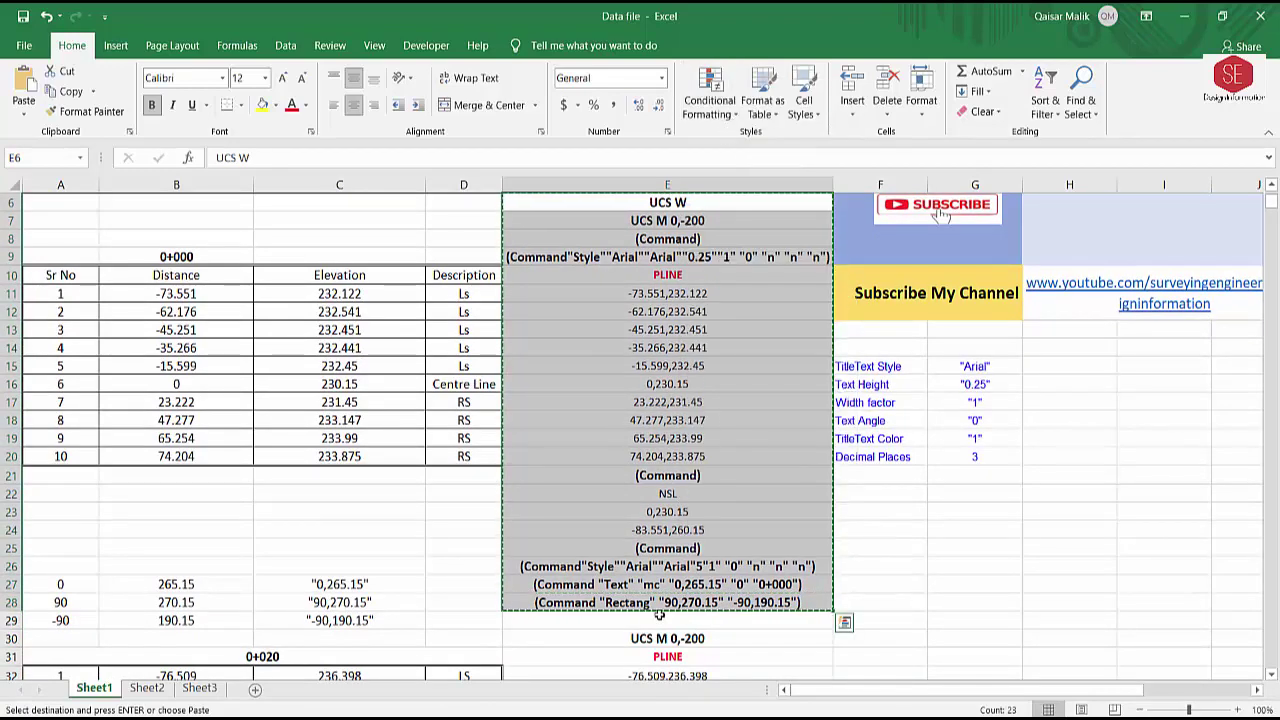
Erase the small leftover objects with a crossing window
key(alt+Tab)
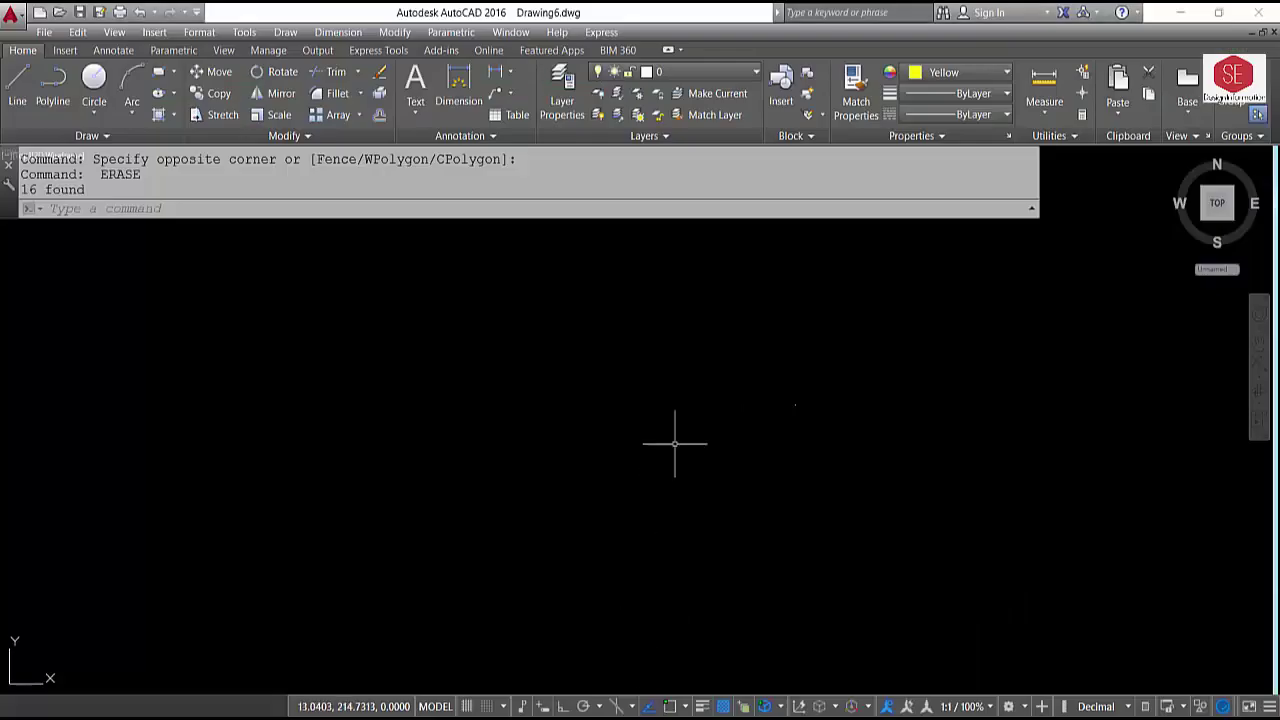
click(866, 372)
click(562, 510)
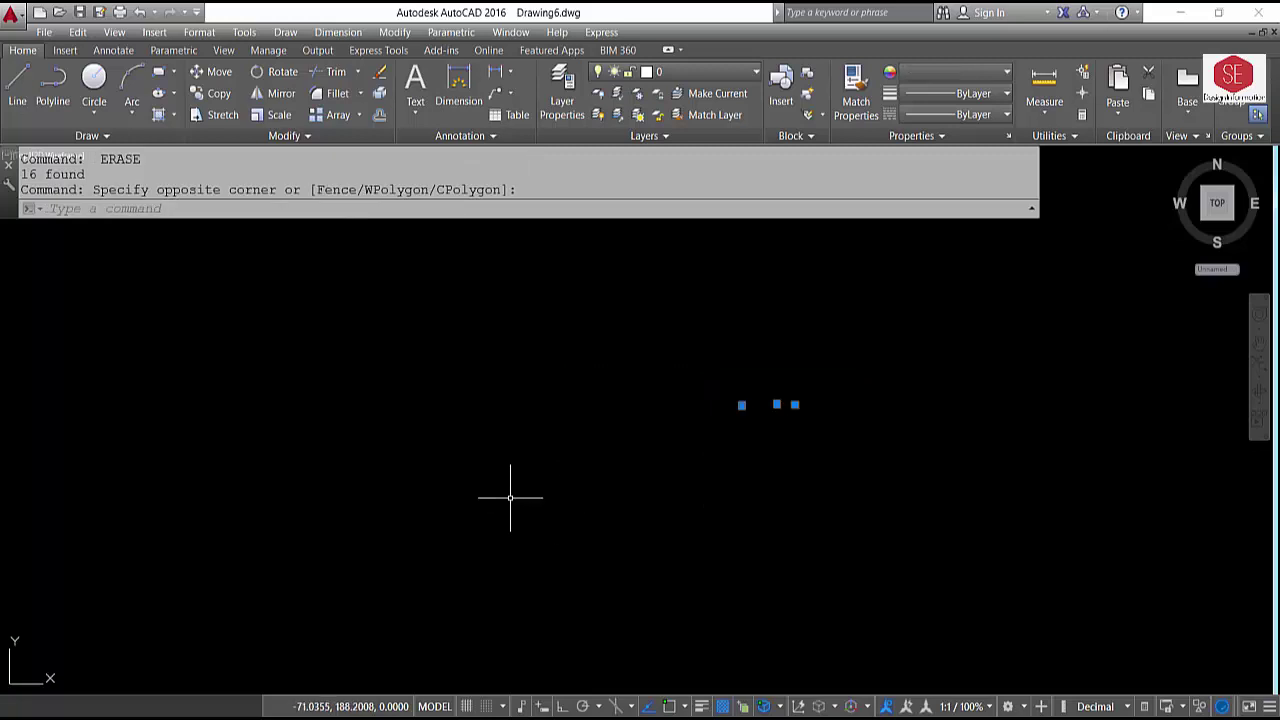
text(e)
key(Return)
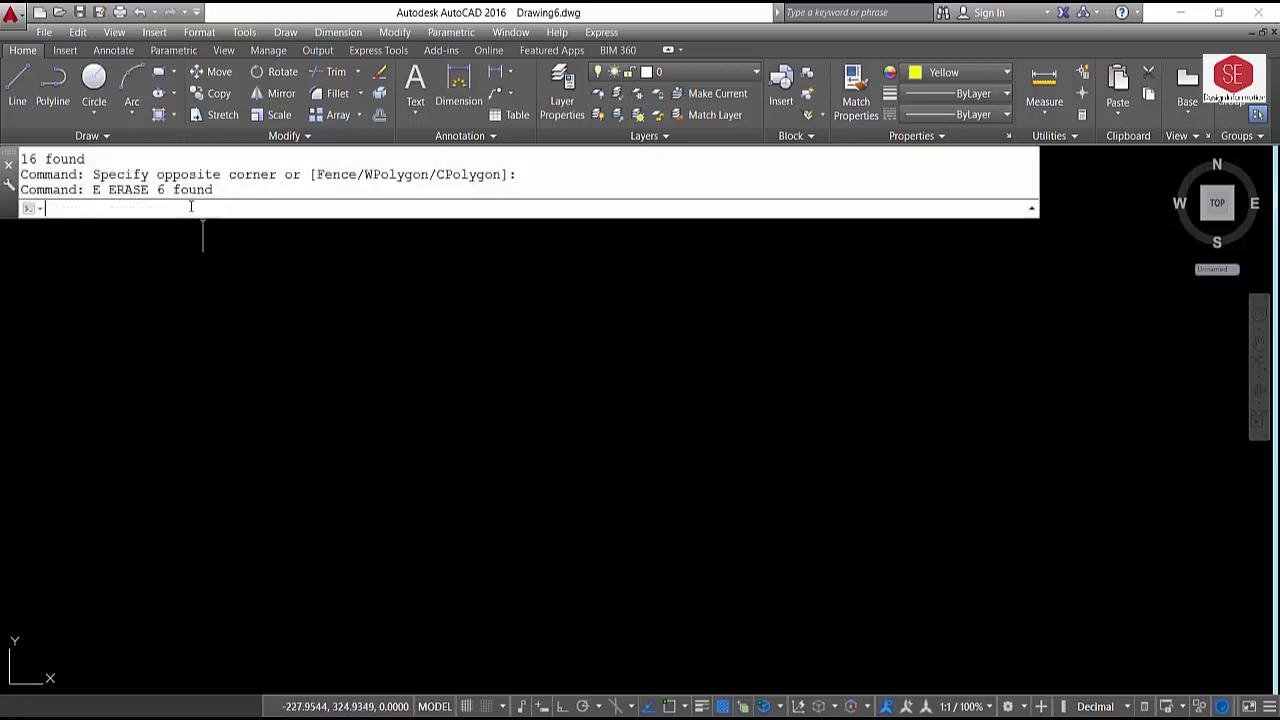
Paste the E6:E28 script at the command line to redraw the framed 0+000 cross-section
right_click(191, 206)
click(251, 336)
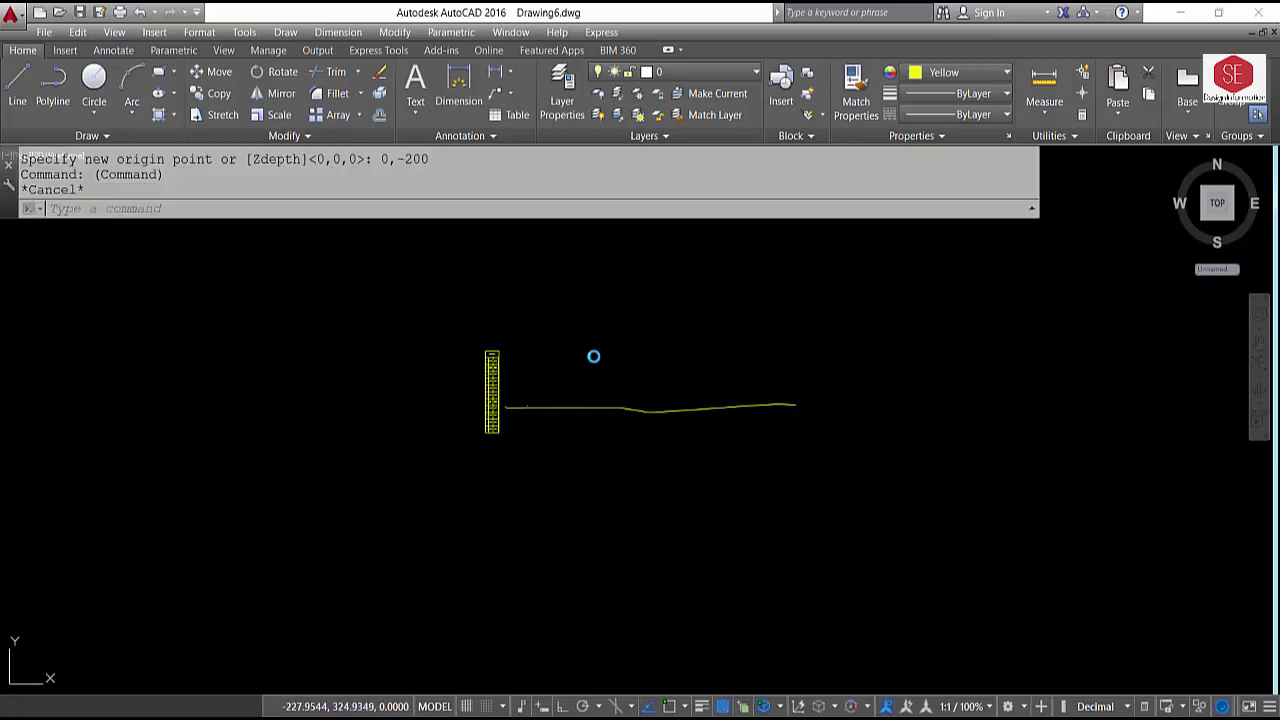
scroll(589, 357, up, 2)
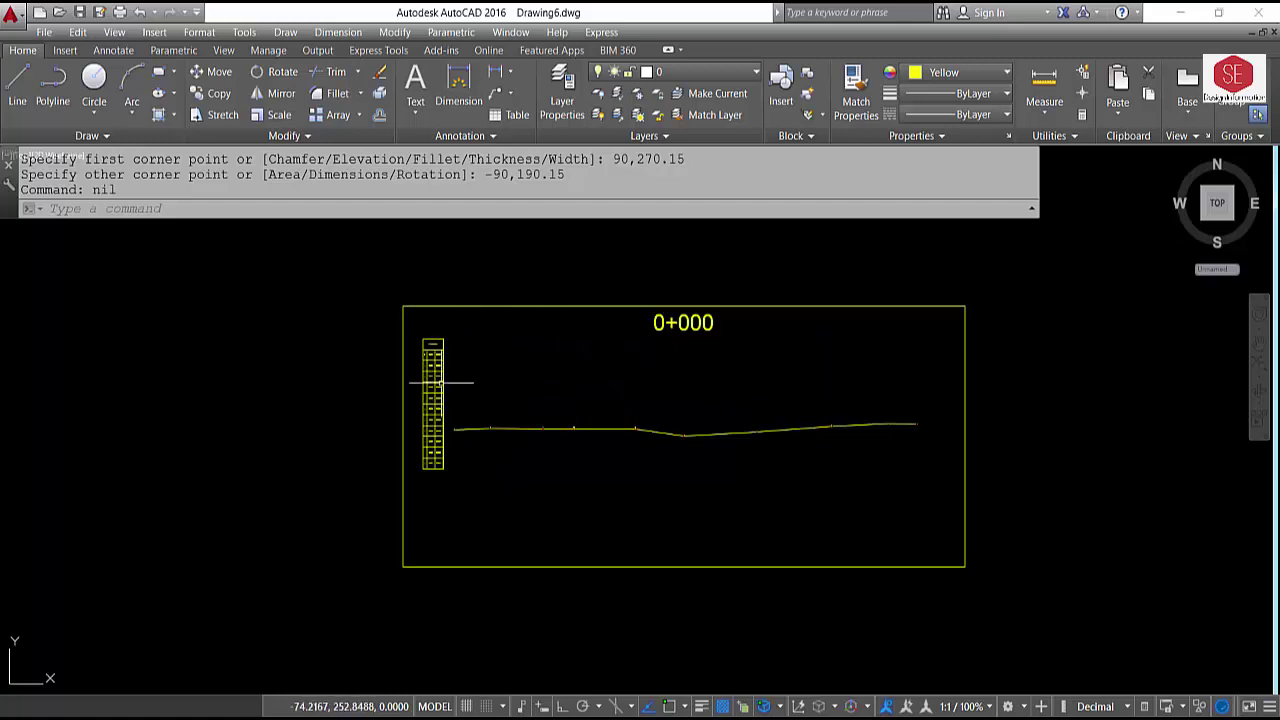
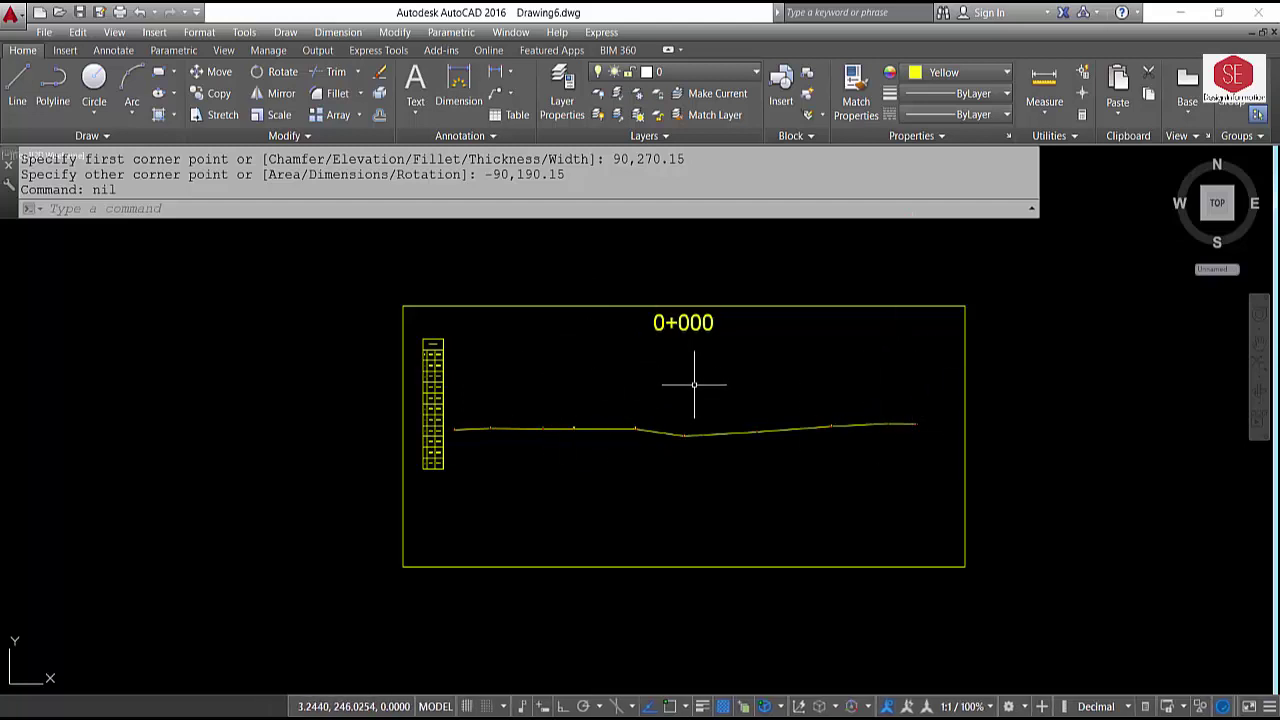
Select the vertical scale block beside the finished 0+000 cross-section
click(433, 410)
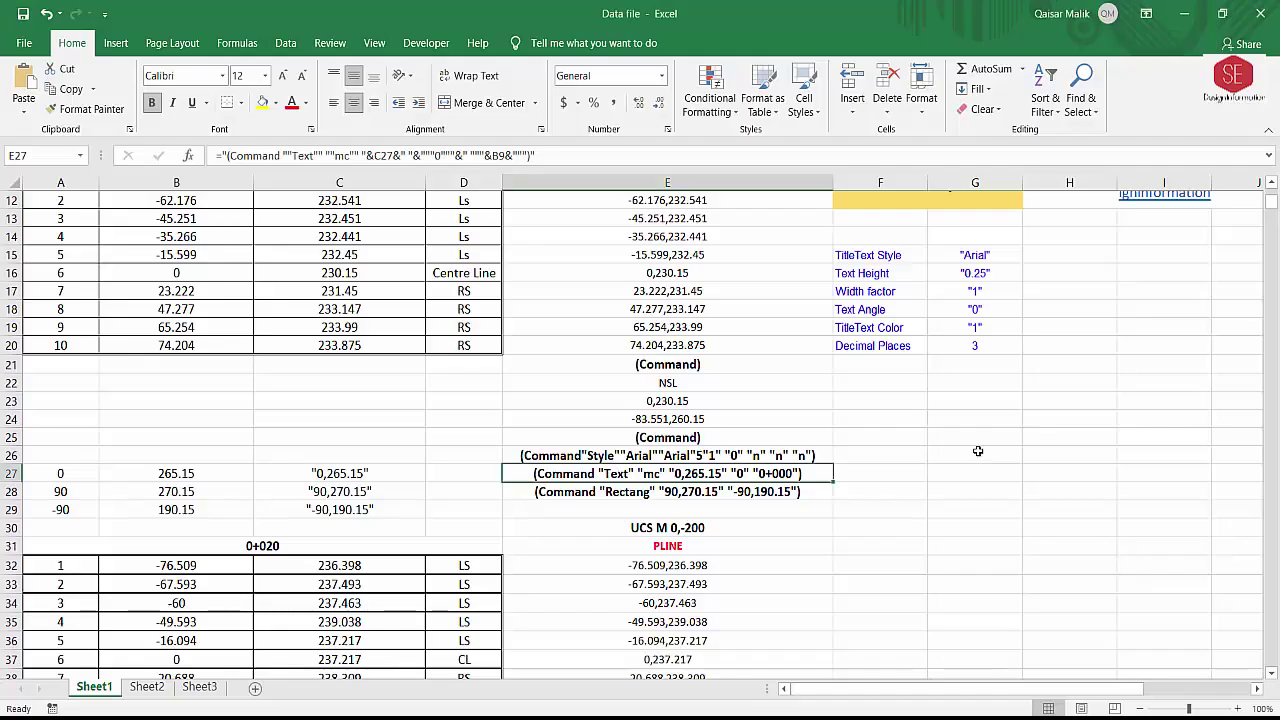
Enter (Command) in cell E29, under the Rectang command
scroll(978, 451, down, 2)
click(604, 402)
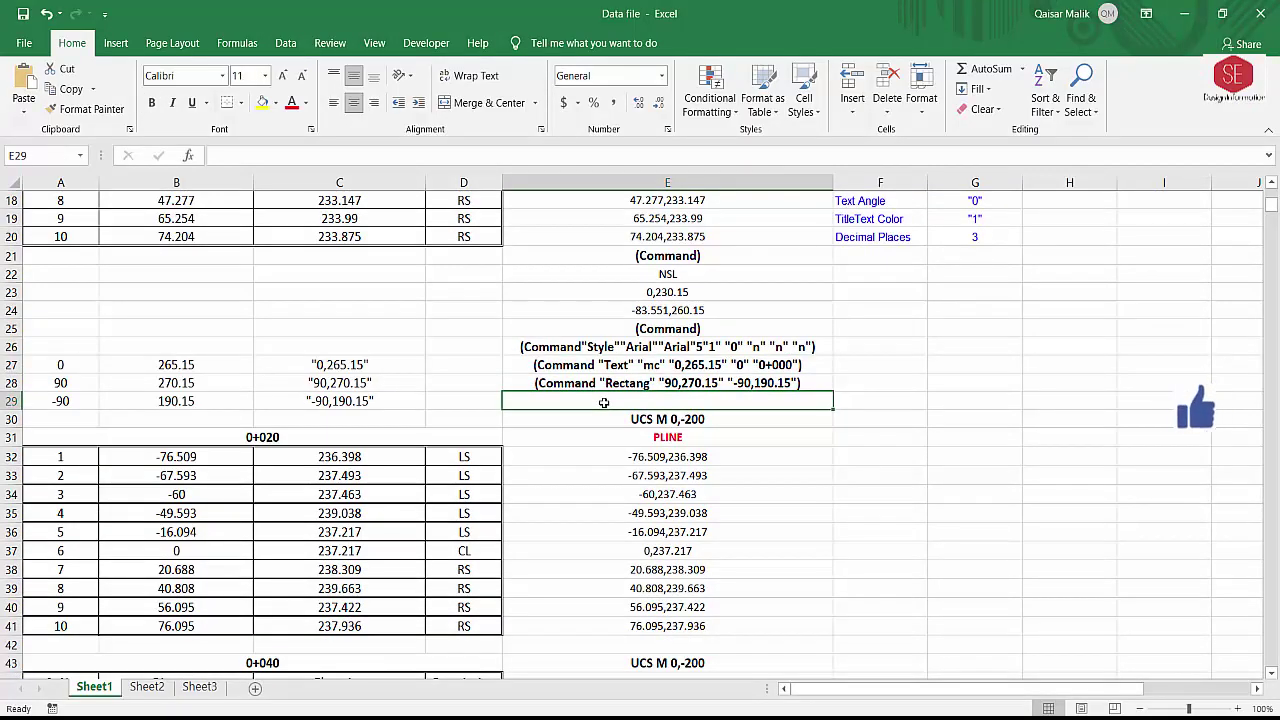
text(Comman)
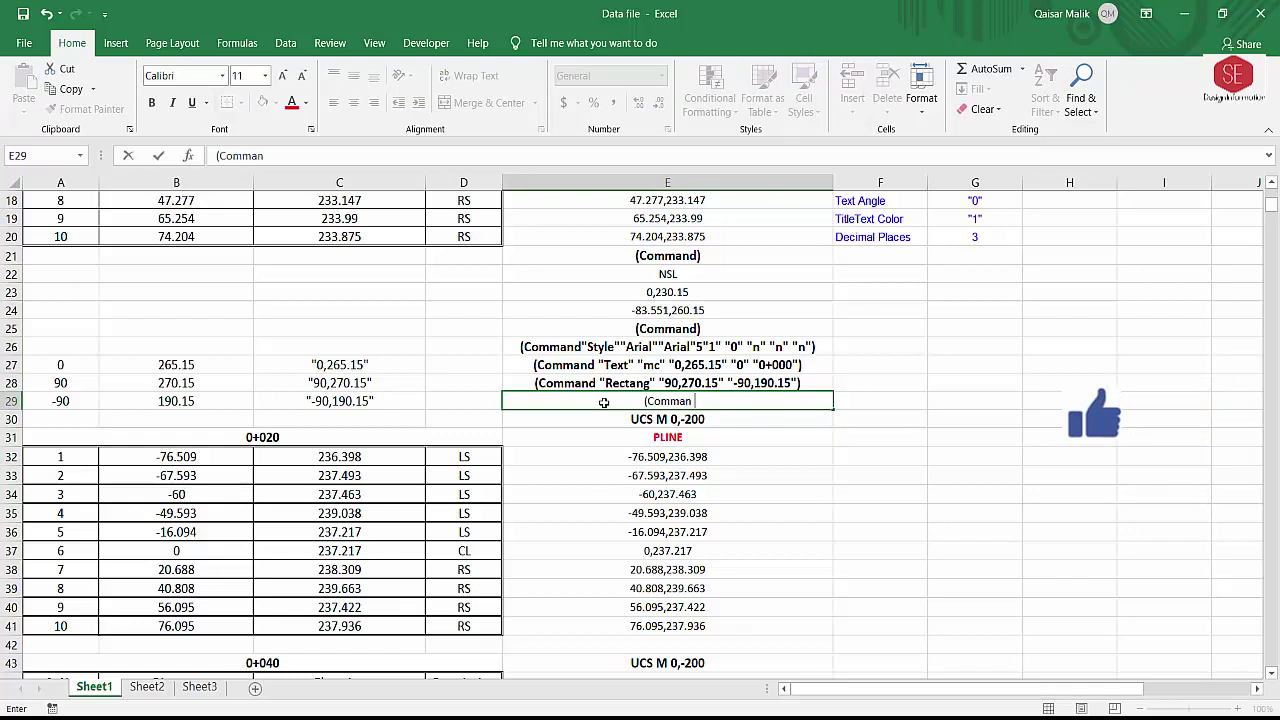
text())
key(Return)
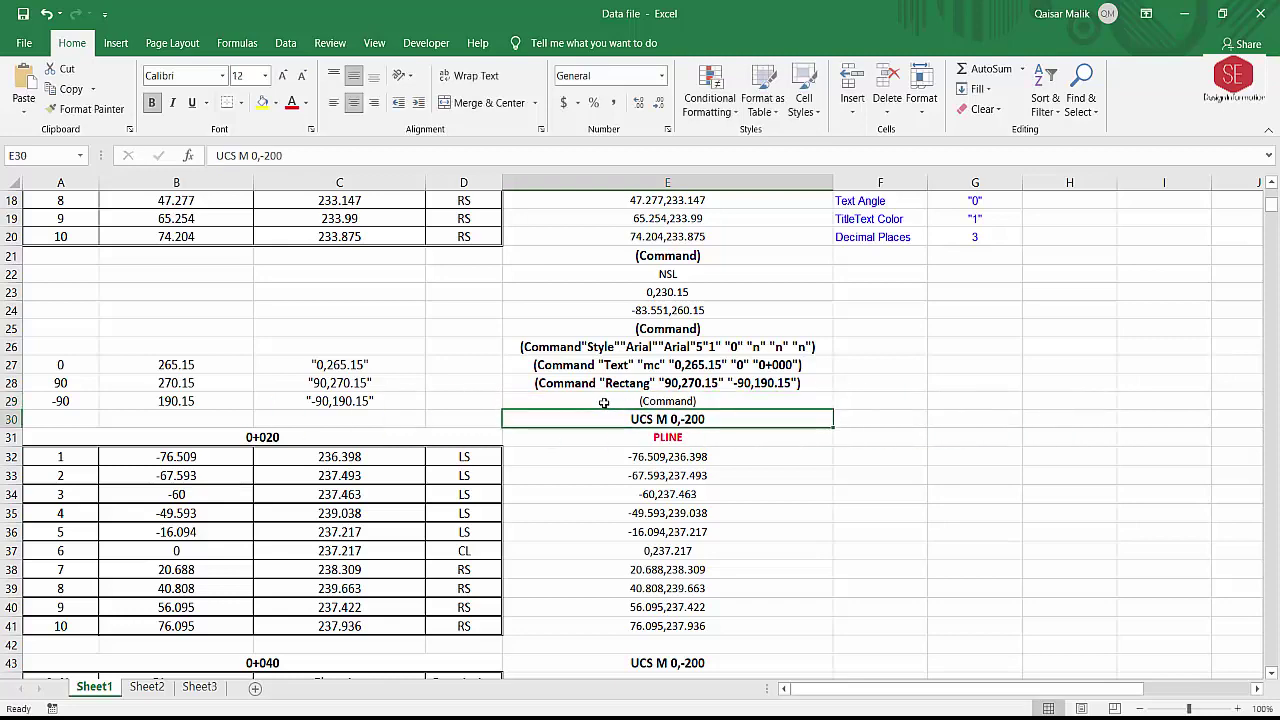
Review the 0+000 command cells in column E, including the Style formula
click(728, 404)
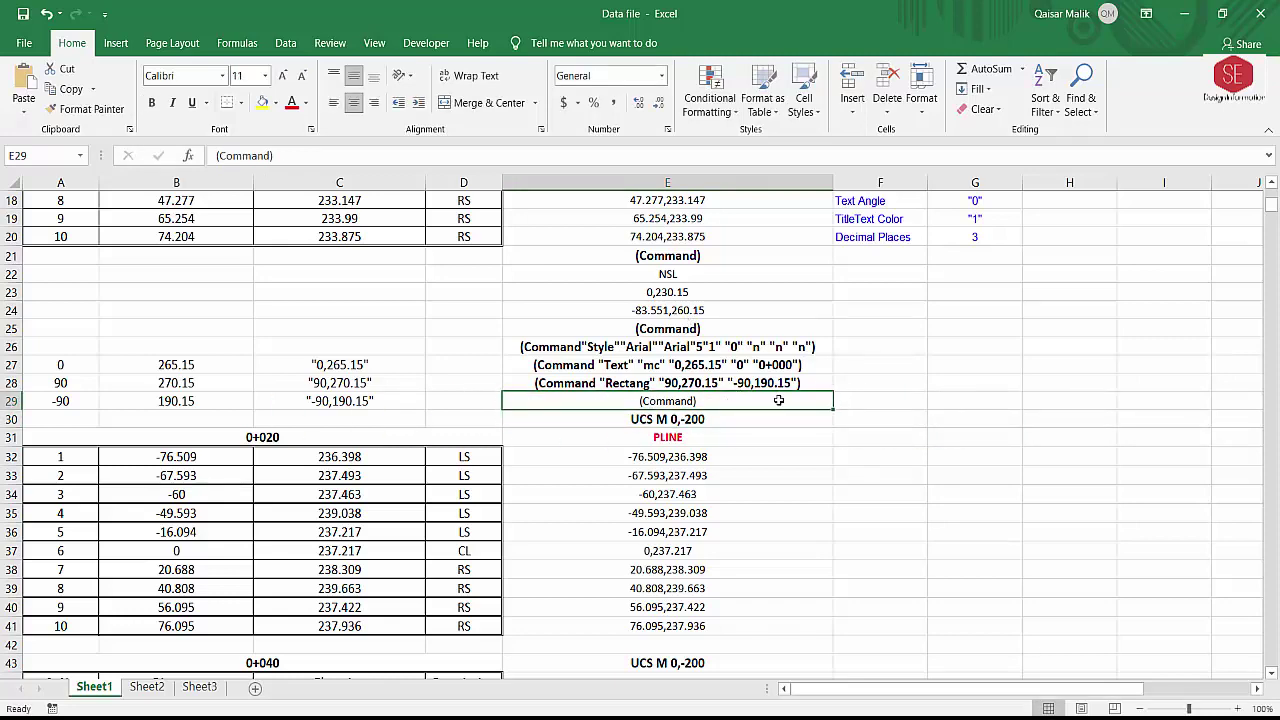
scroll(716, 323, up, 5)
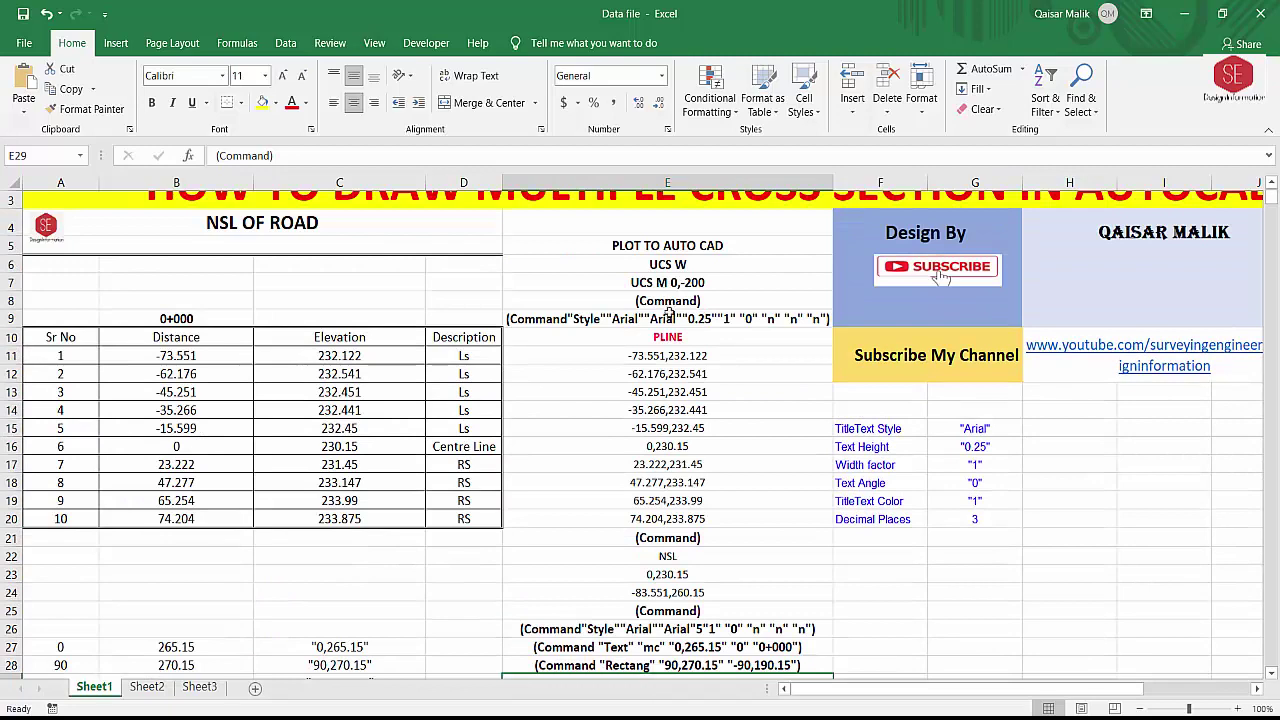
mouse_move(668, 283)
mouse_down()
mouse_move(685, 668)
mouse_move(703, 601)
mouse_up()
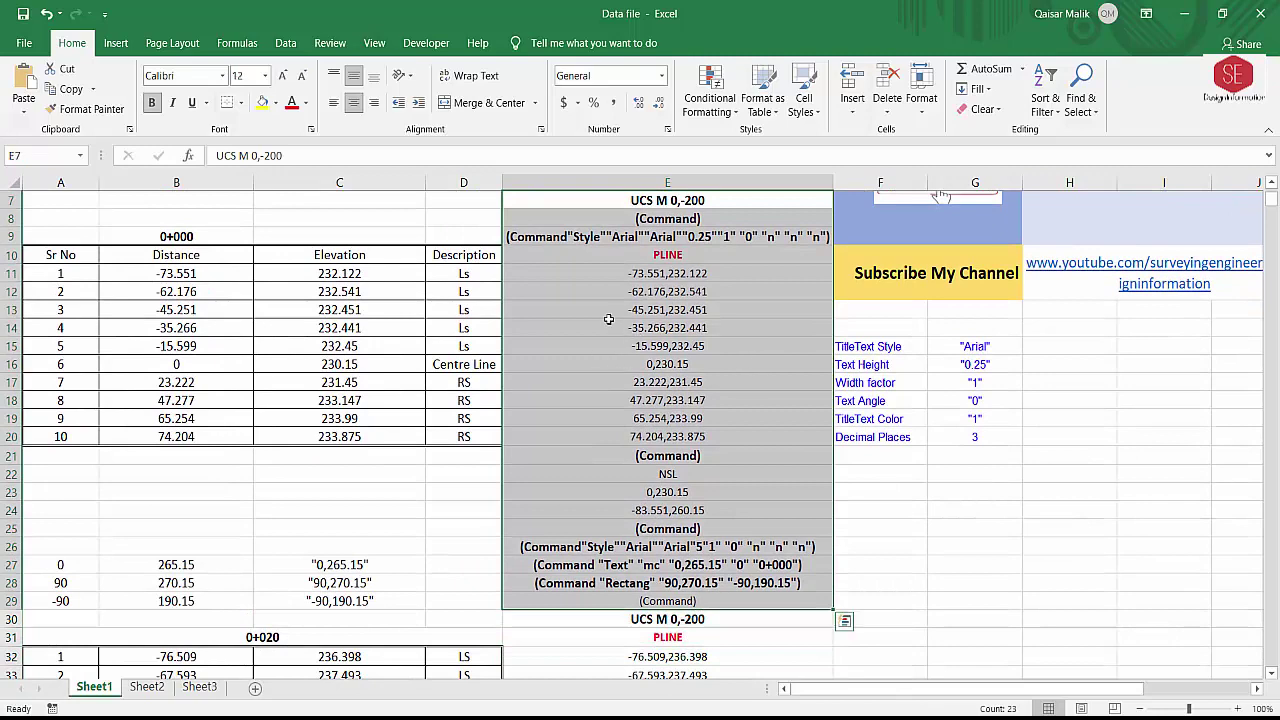
scroll(399, 547, down, 4)
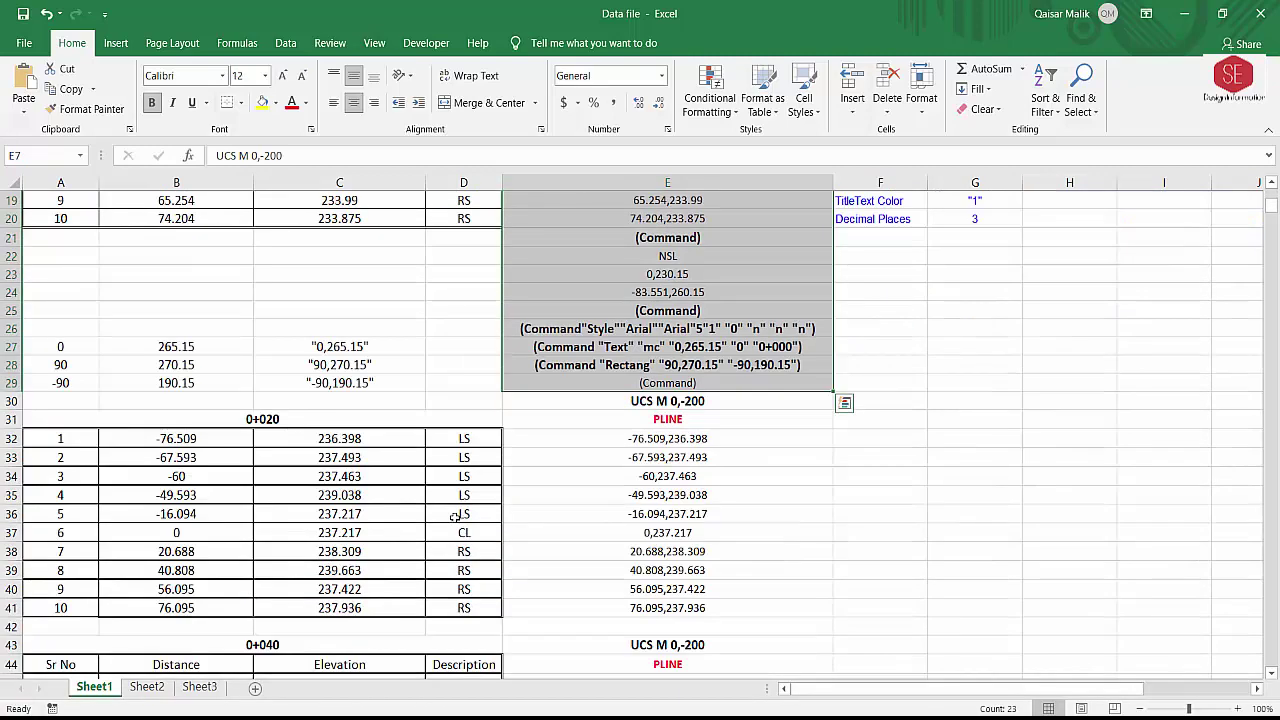
scroll(91, 517, down, 2)
scroll(99, 528, down, 2)
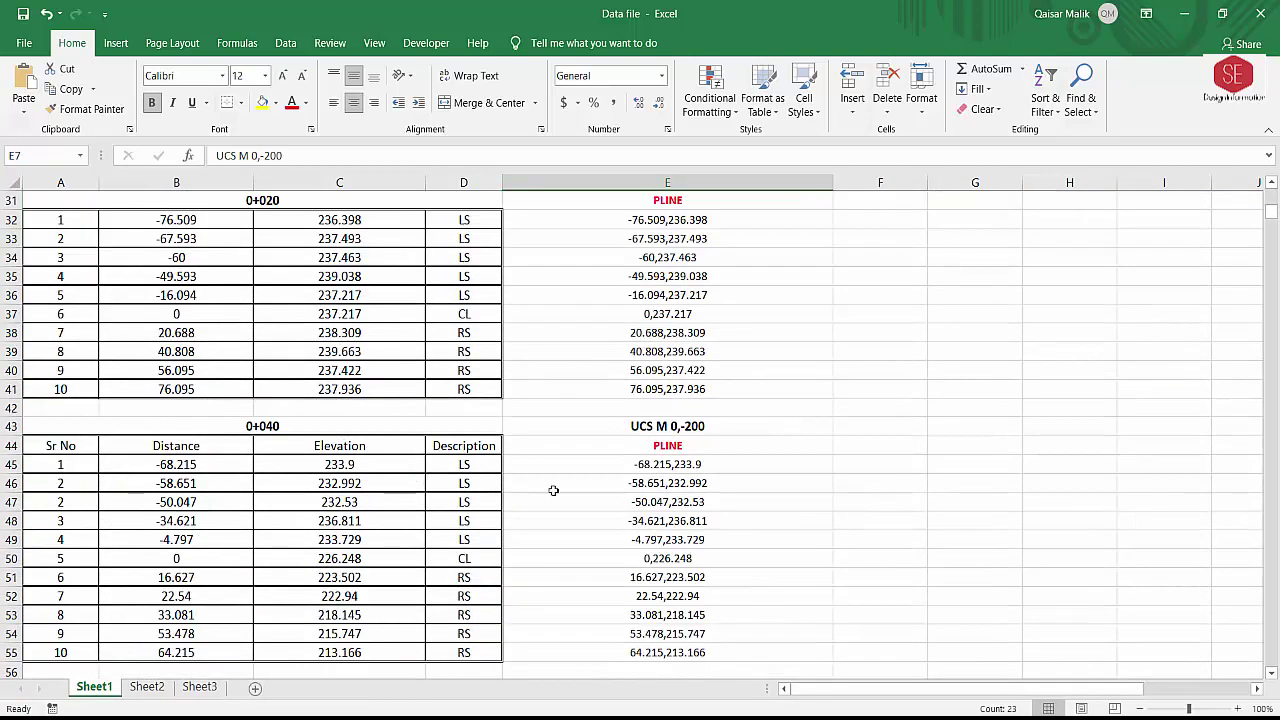
scroll(721, 400, up, 4)
click(838, 399)
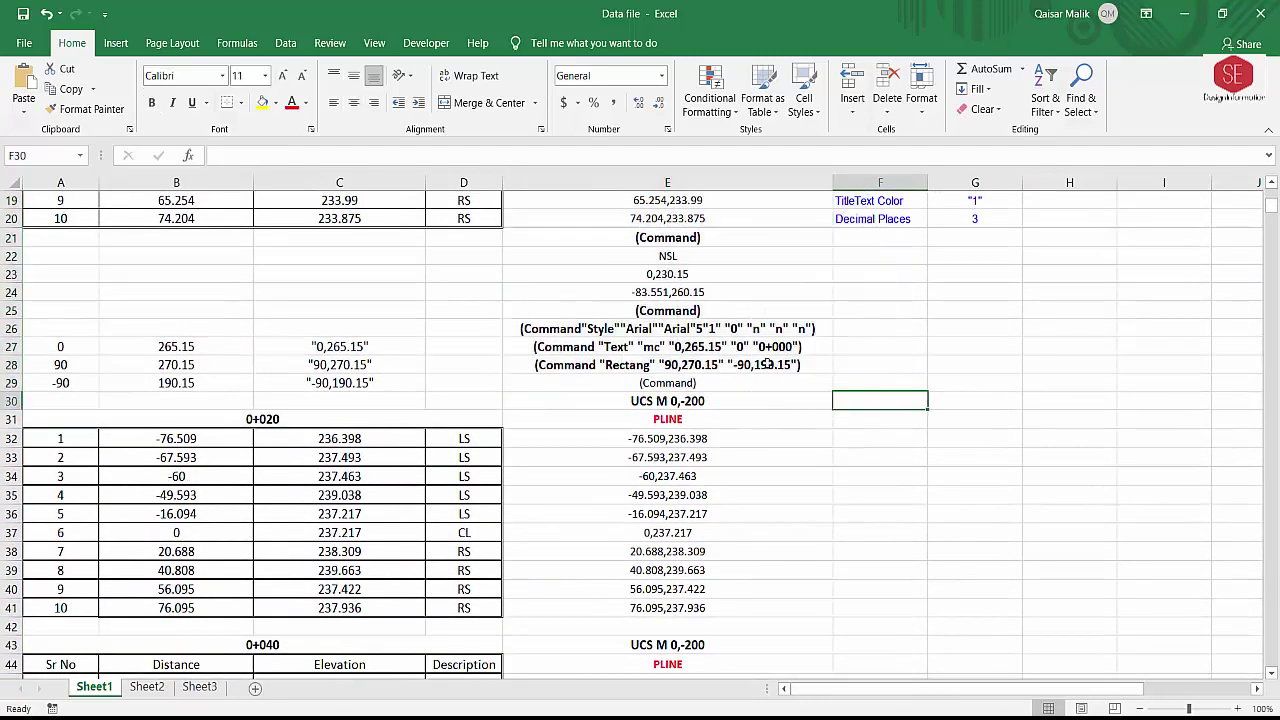
scroll(767, 364, up, 4)
scroll(656, 336, up, 2)
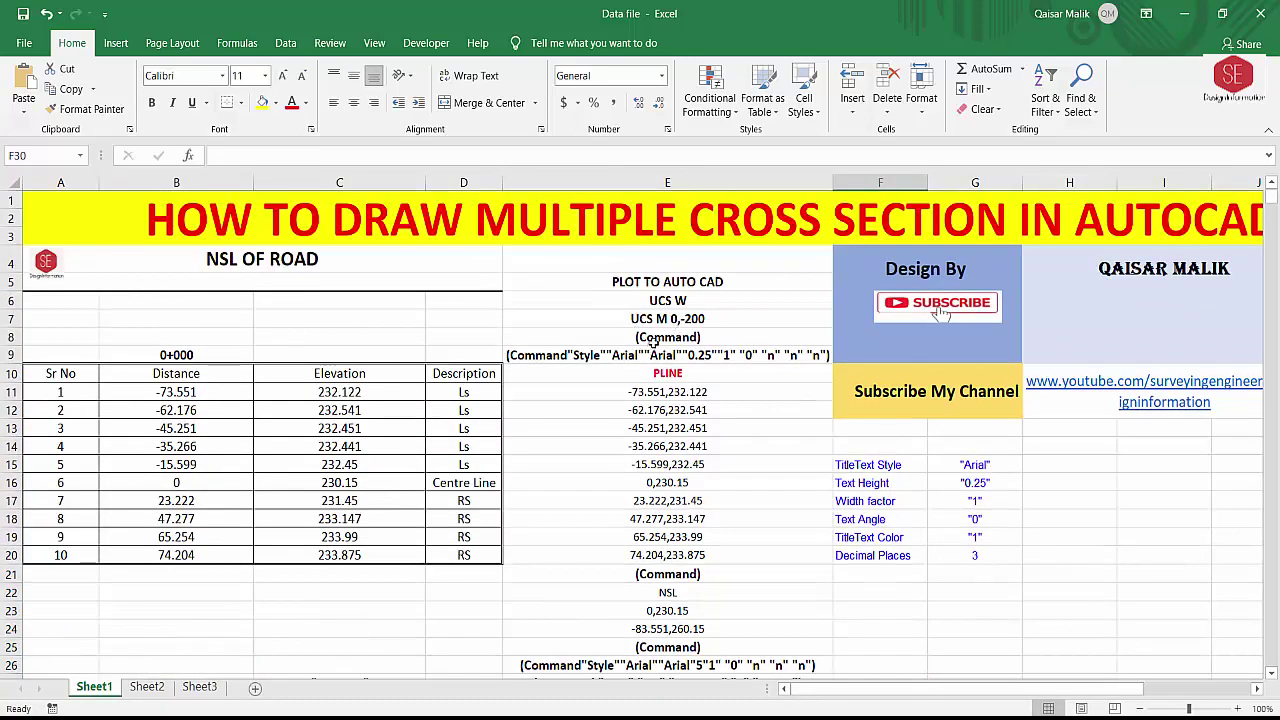
click(653, 341)
click(660, 373)
click(660, 355)
scroll(670, 365, down, 6)
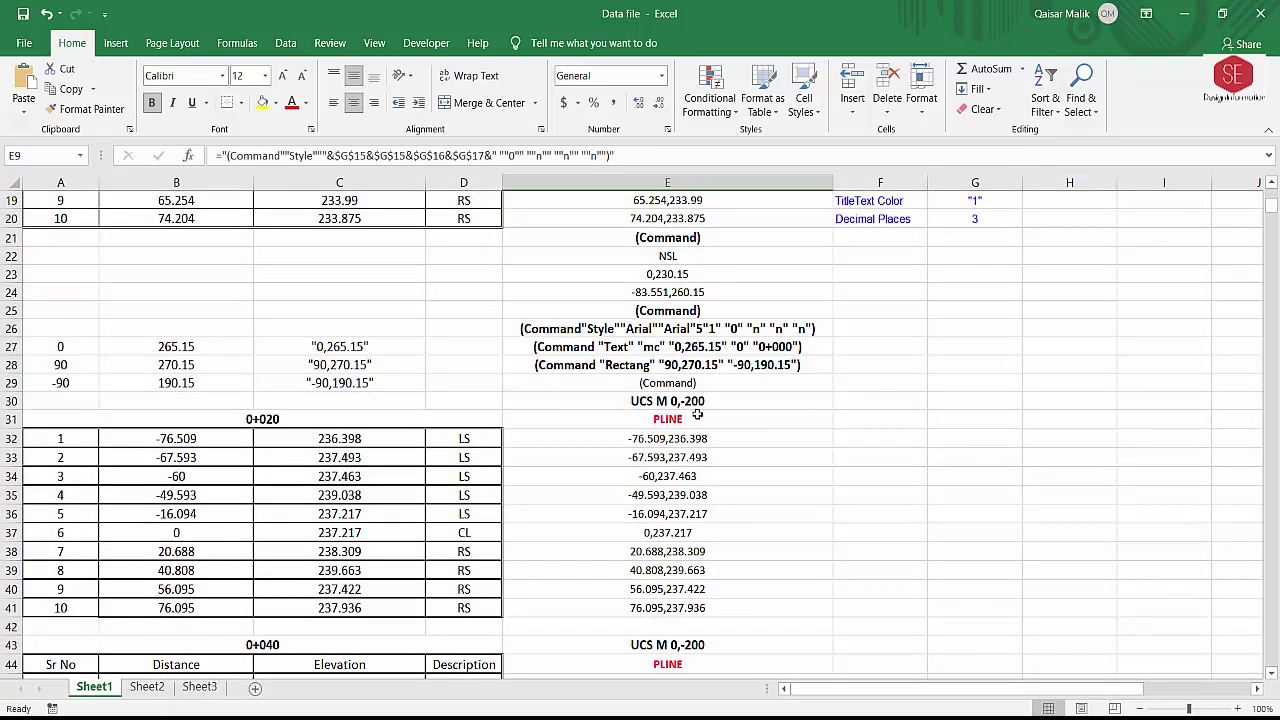
Insert two blank rows above the 0+020 block at rows 31–32
drag(25, 419, 20, 440)
right_click(20, 440)
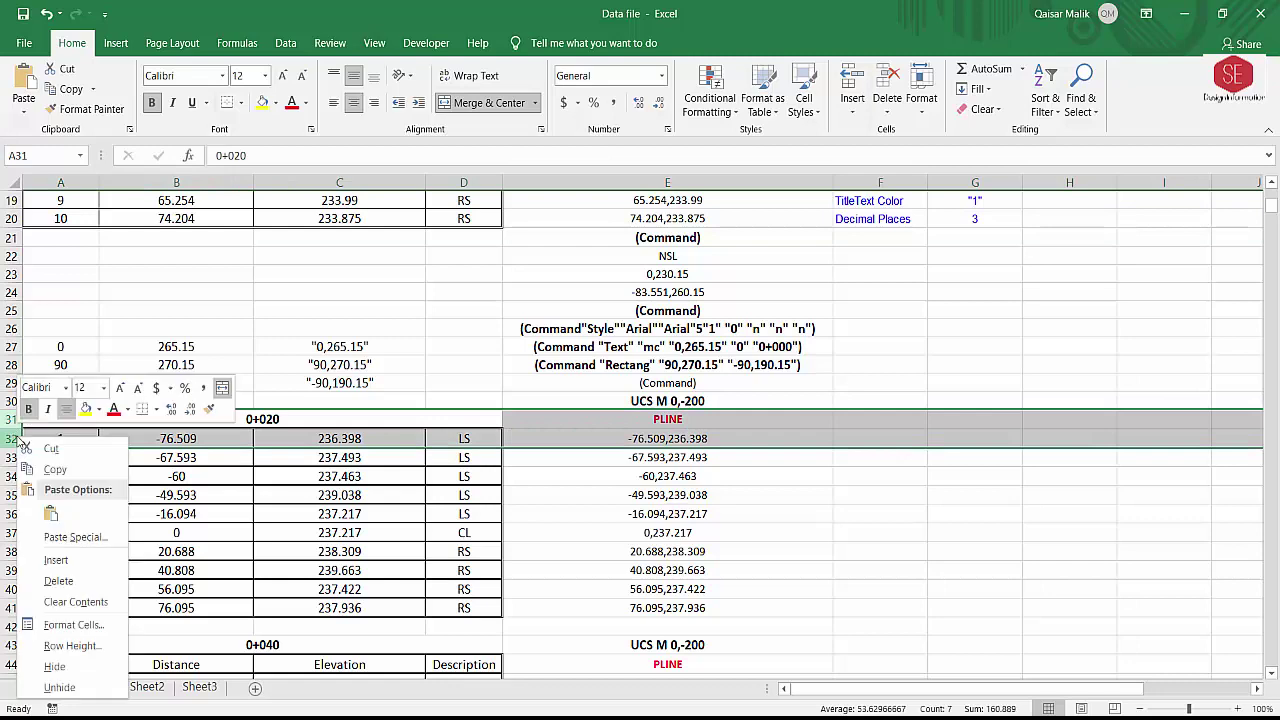
click(56, 560)
click(870, 511)
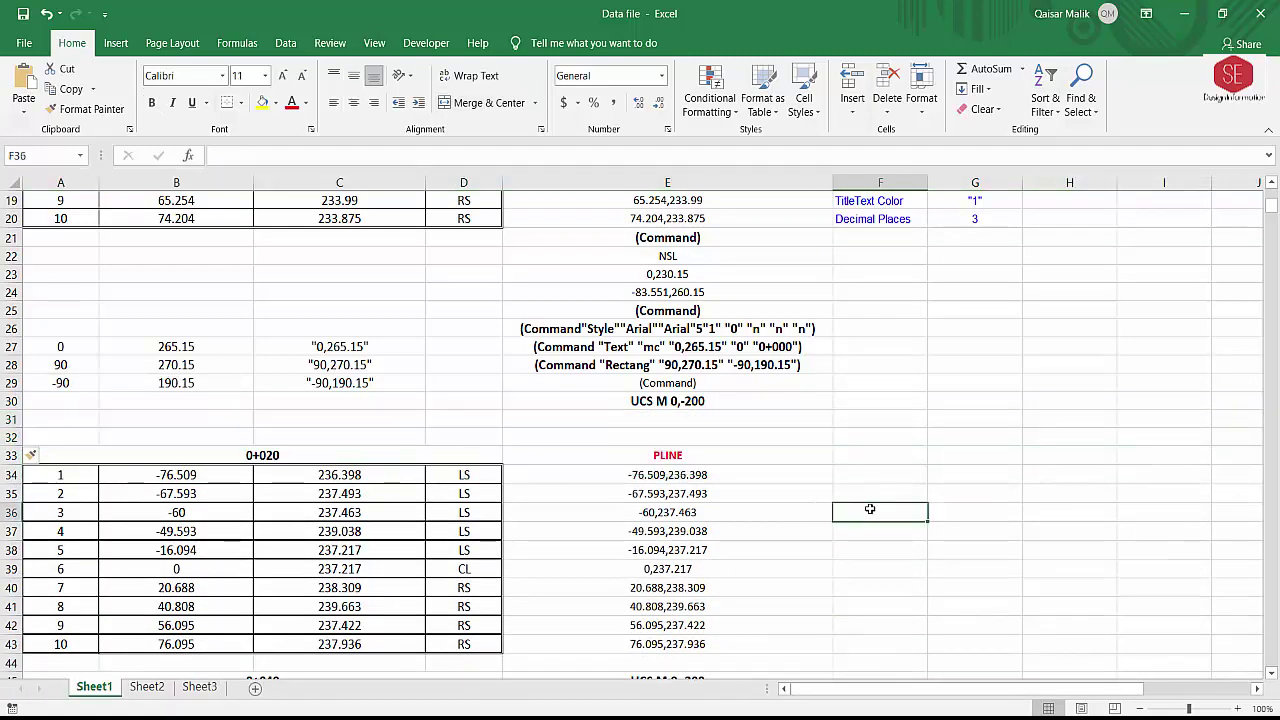
Check the (Command), NSL, Style, Text and Rectang command lines in column E
scroll(697, 386, down, 5)
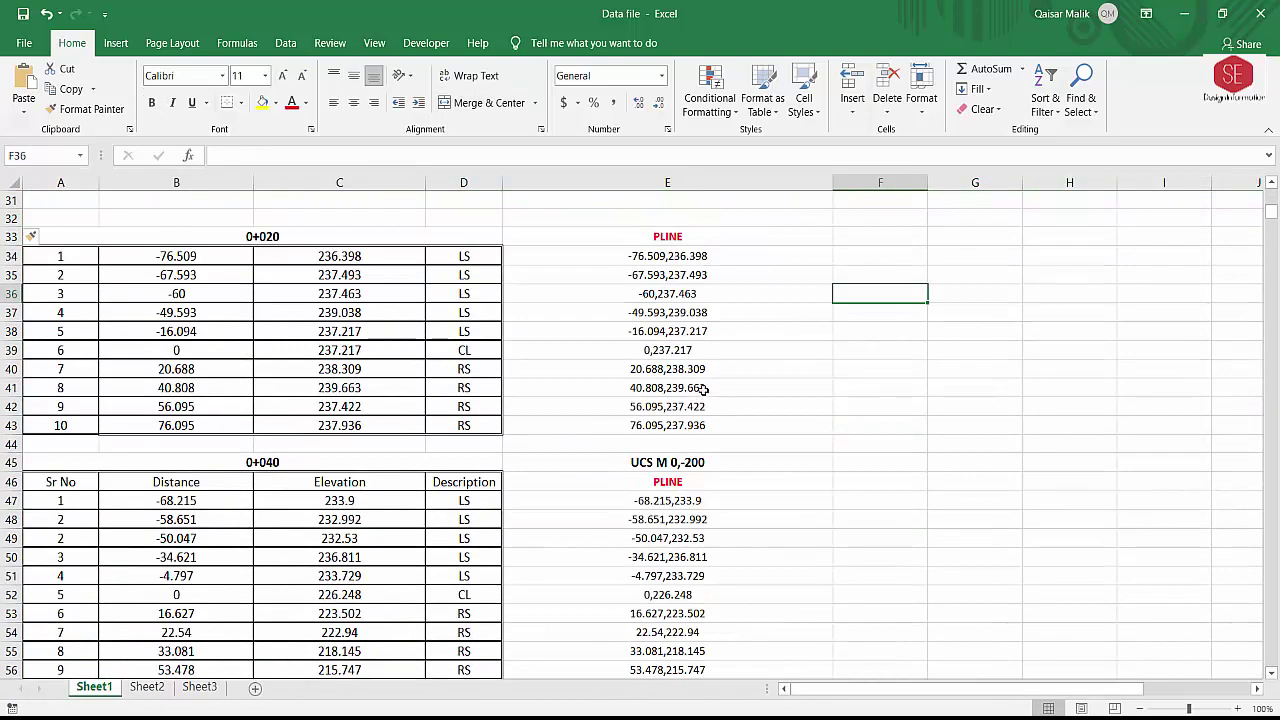
scroll(704, 388, up, 7)
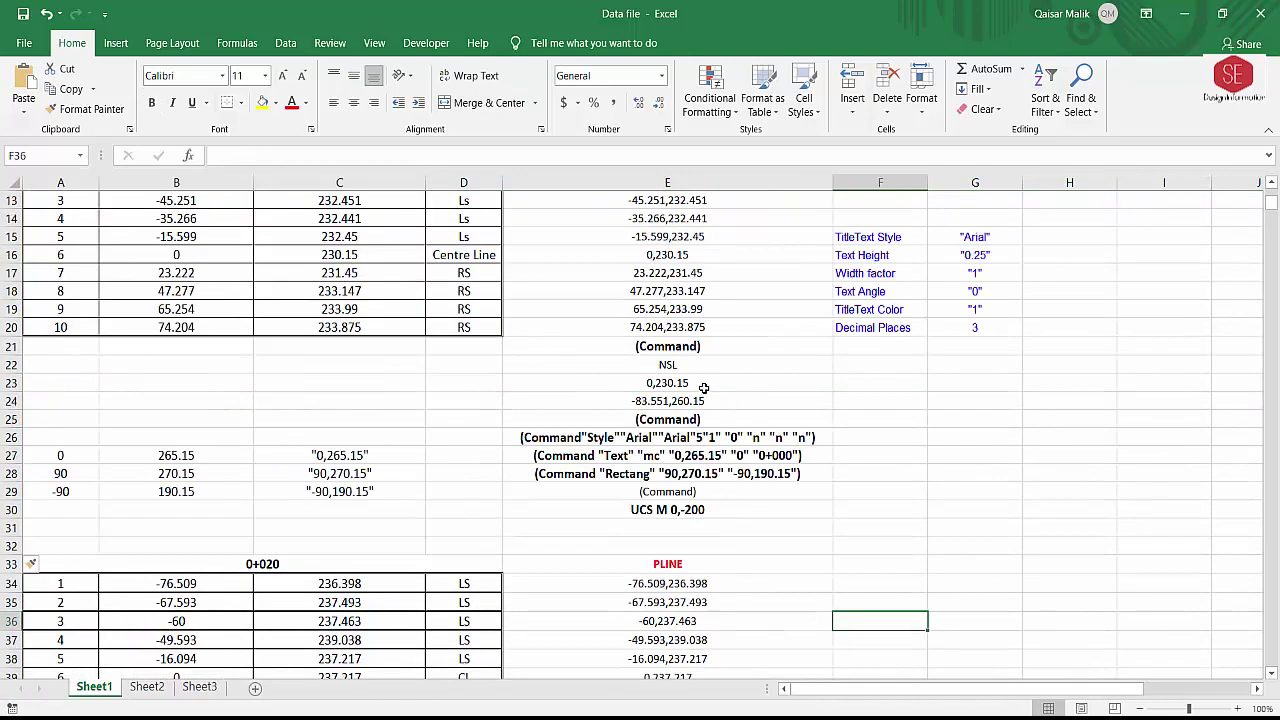
click(667, 346)
click(667, 364)
click(667, 383)
click(667, 401)
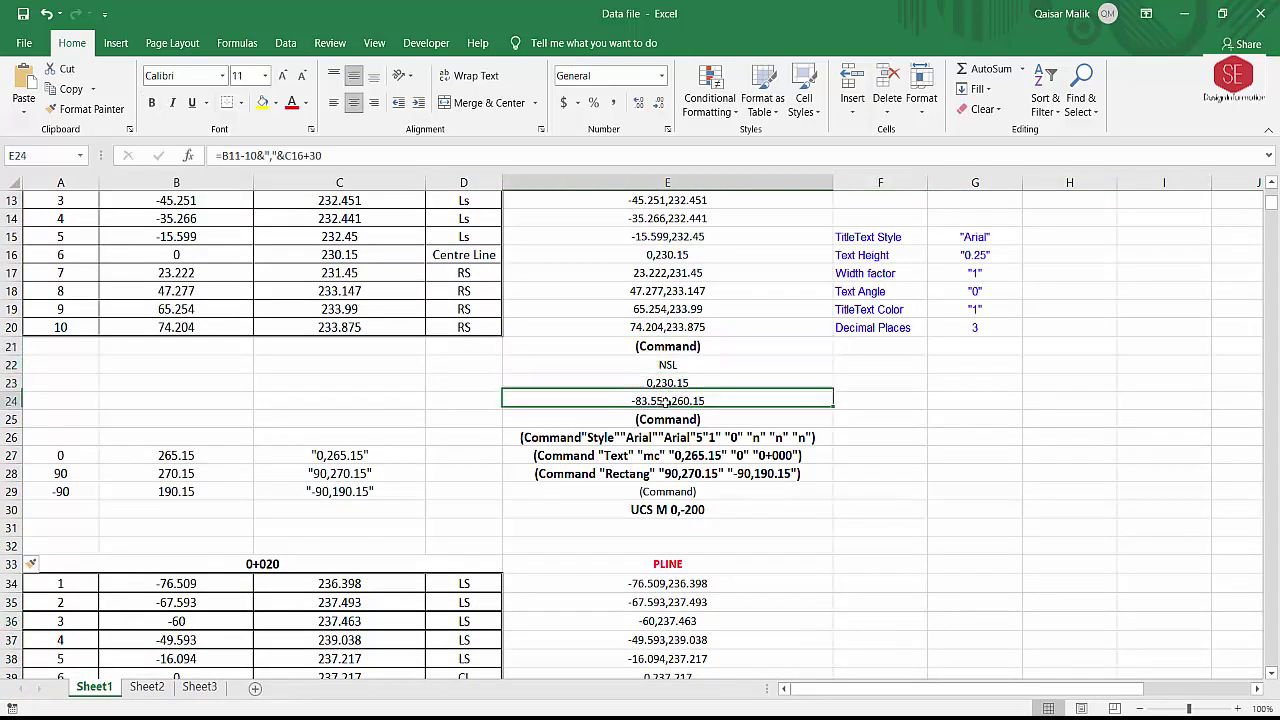
click(667, 419)
click(667, 437)
click(667, 455)
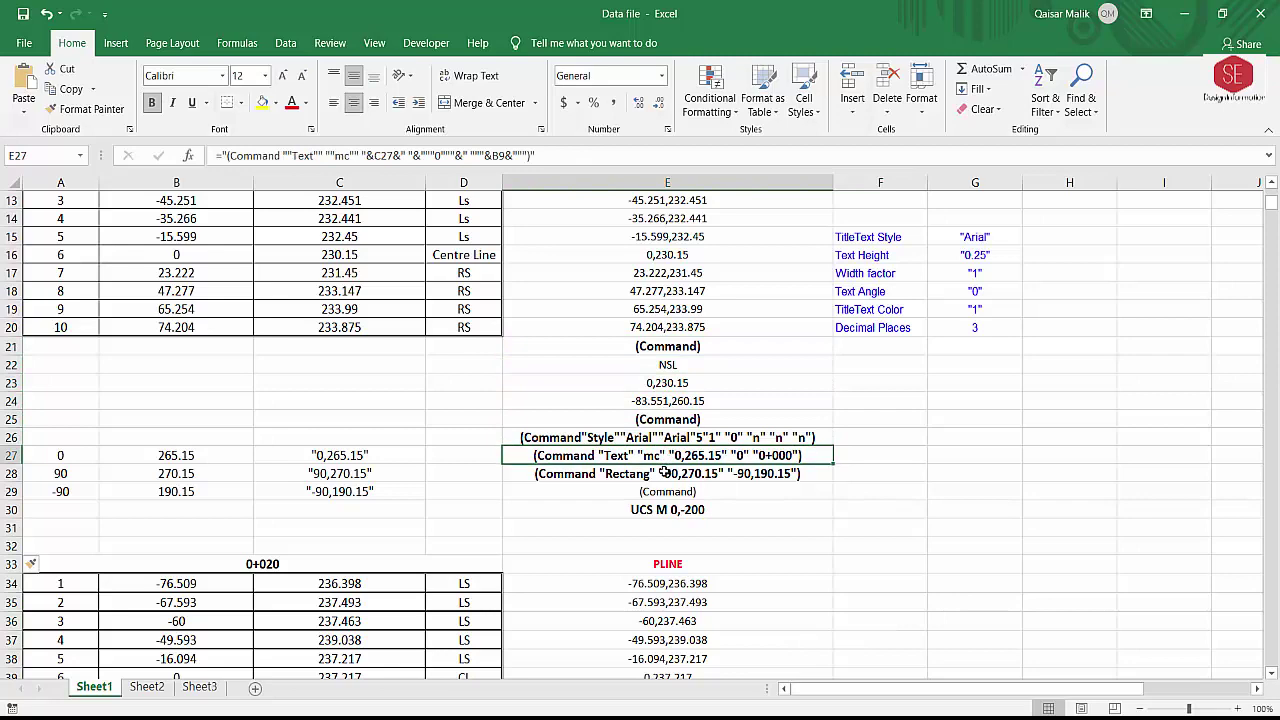
click(665, 473)
click(667, 491)
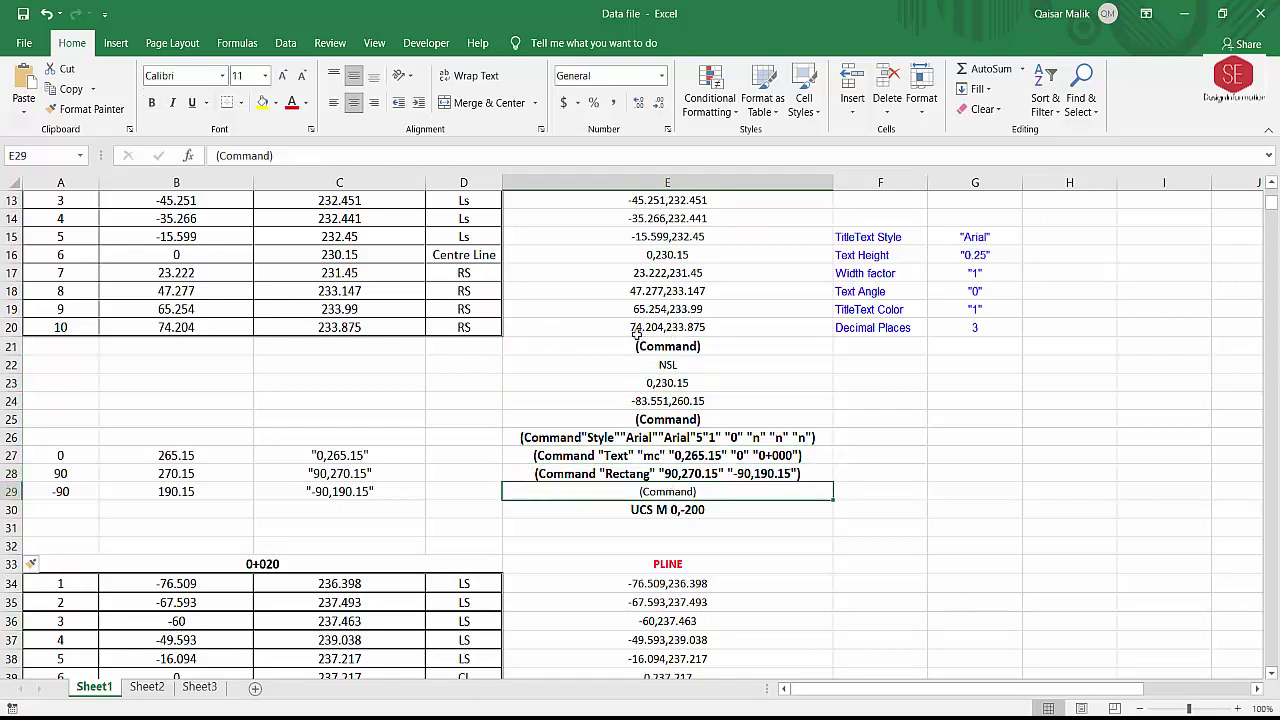
Insert nine blank rows (44–52) above the 0+040 block
scroll(636, 335, down, 2)
scroll(636, 335, down, 5)
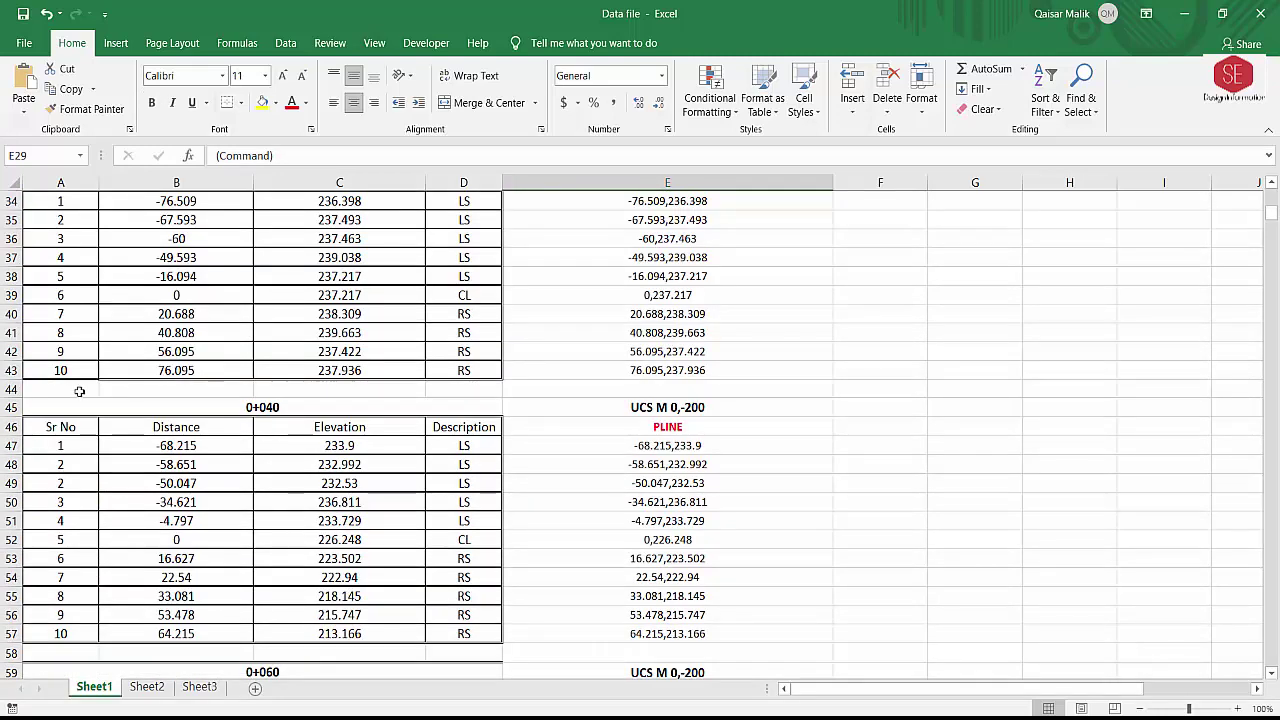
drag(8, 389, 6, 540)
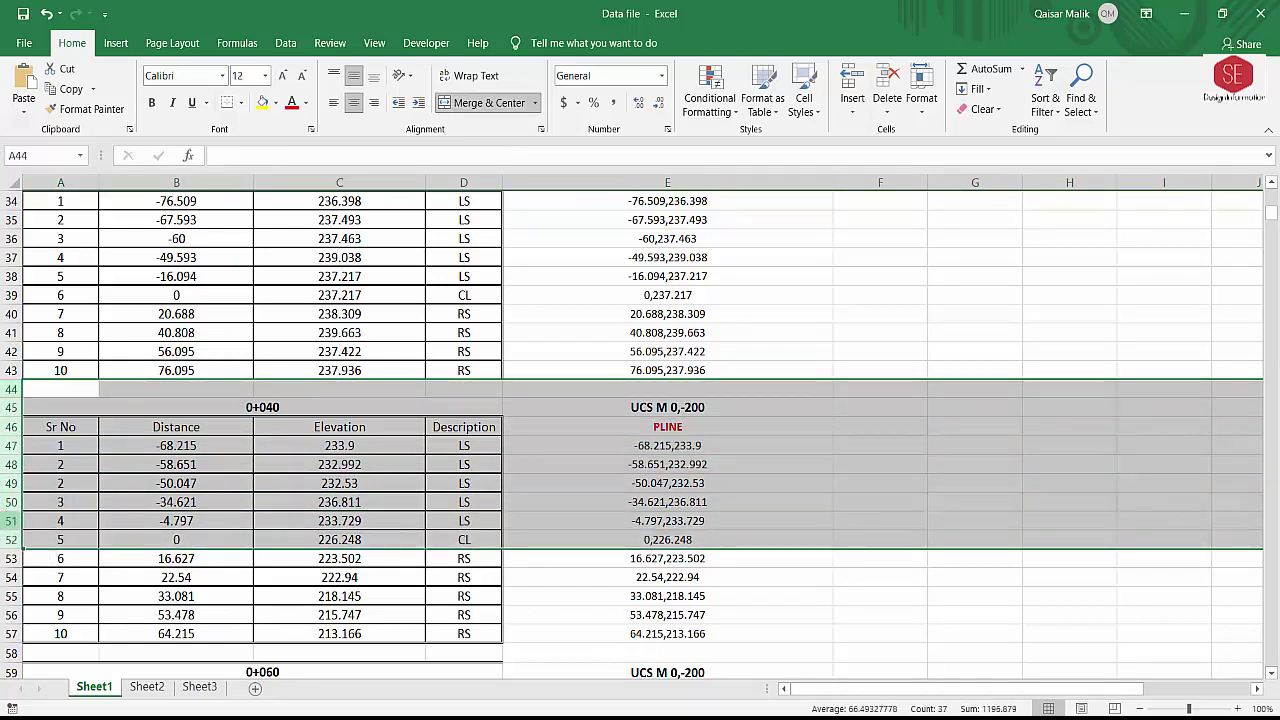
right_click(10, 389)
click(45, 520)
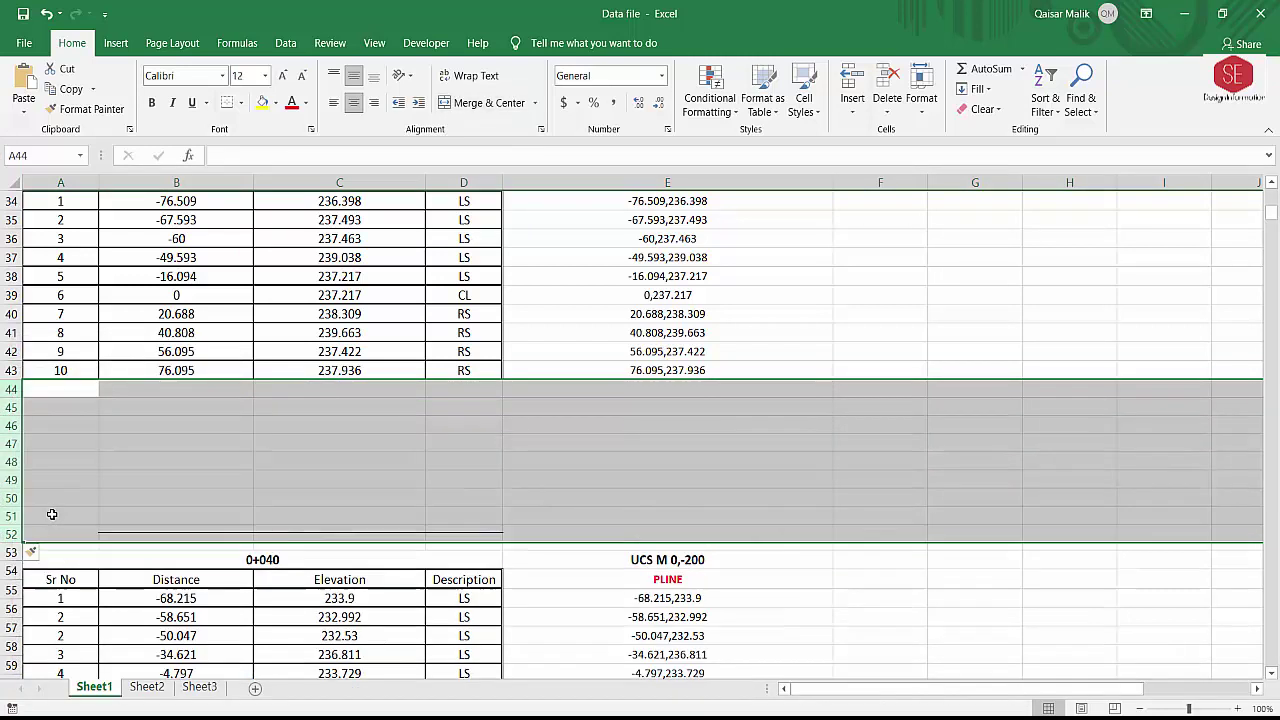
click(456, 446)
scroll(650, 415, up, 7)
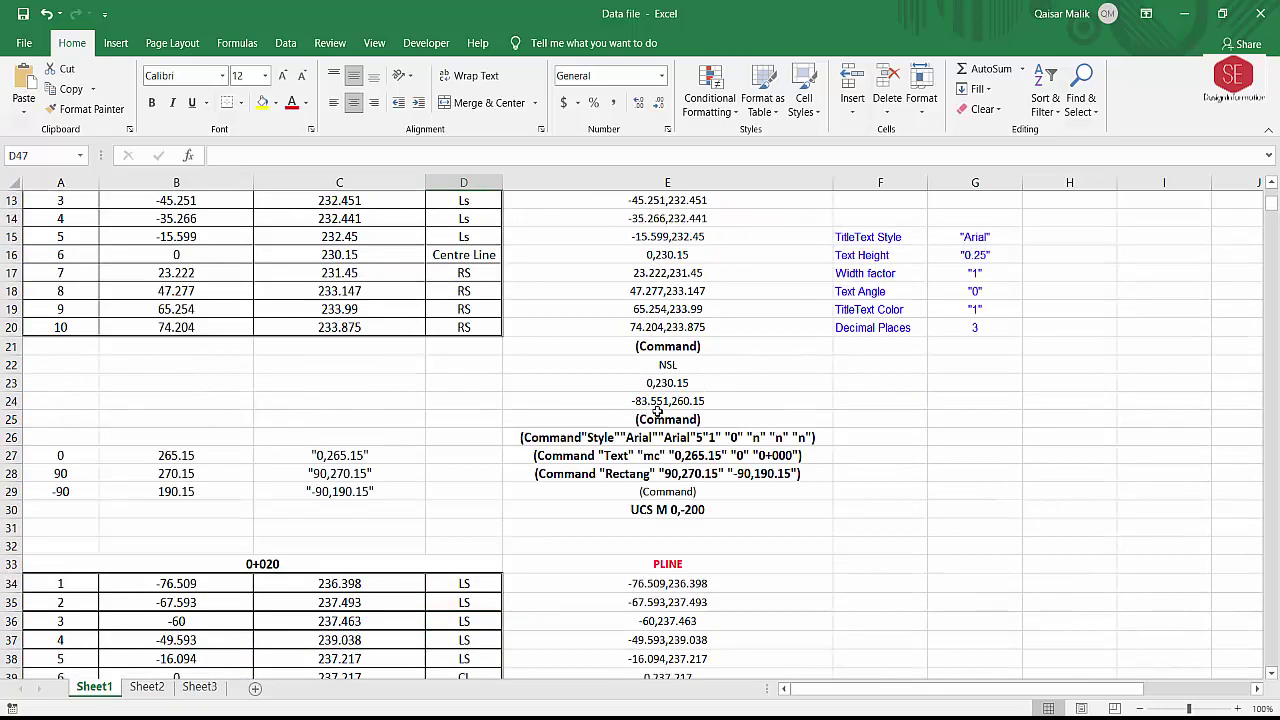
scroll(707, 368, down, 1)
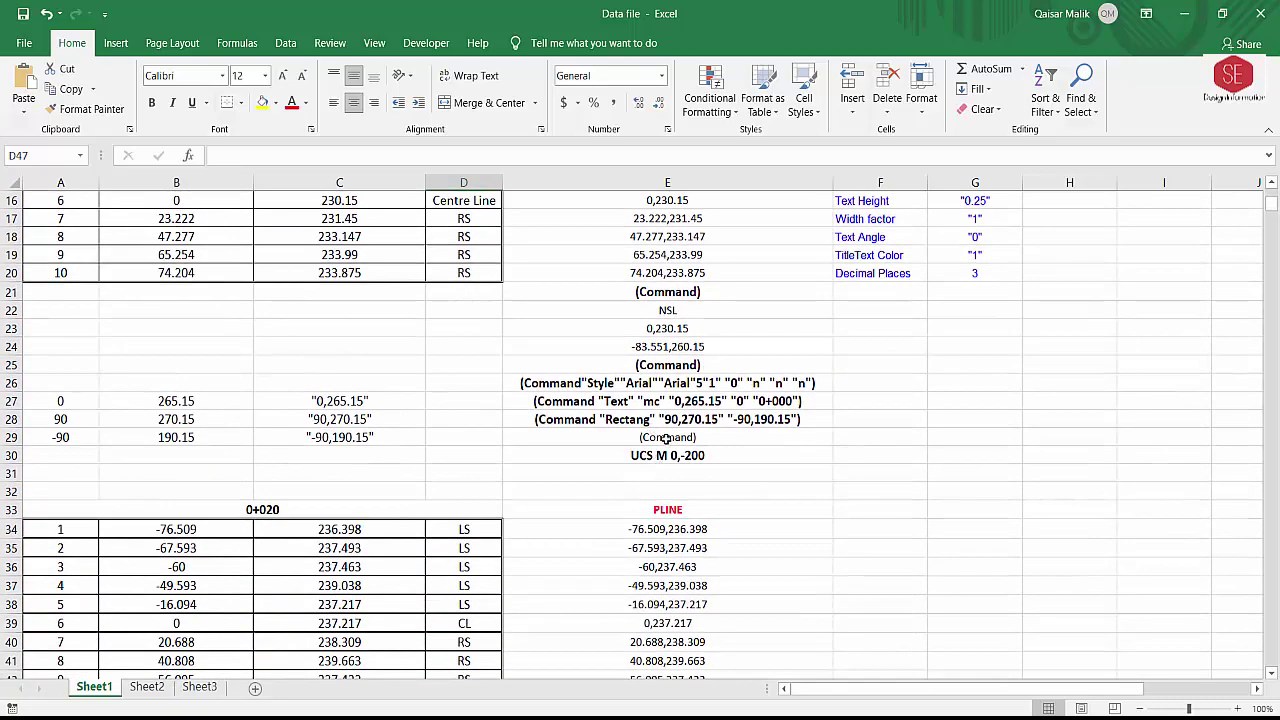
scroll(667, 440, down, 1)
drag(680, 403, 671, 657)
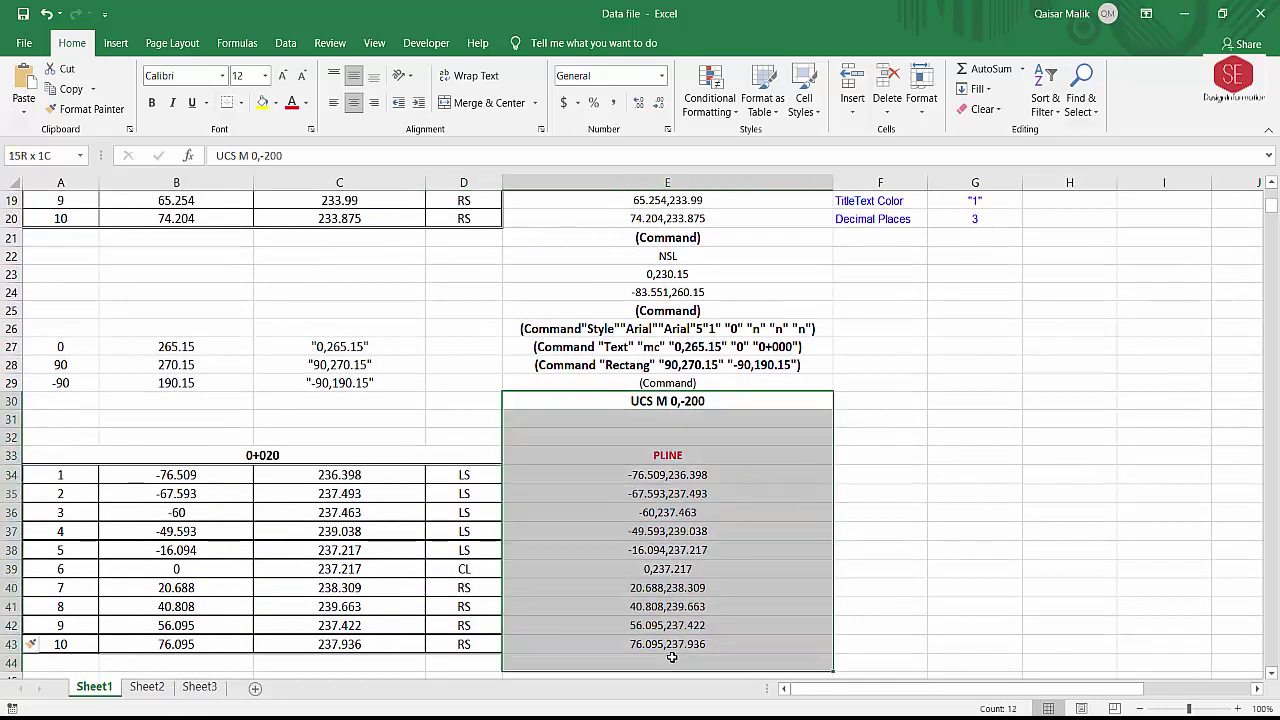
Clear the old 0+020 cells and paste the 0+000 command block at E30
key(Delete)
scroll(743, 534, up, 6)
drag(667, 318, 665, 640)
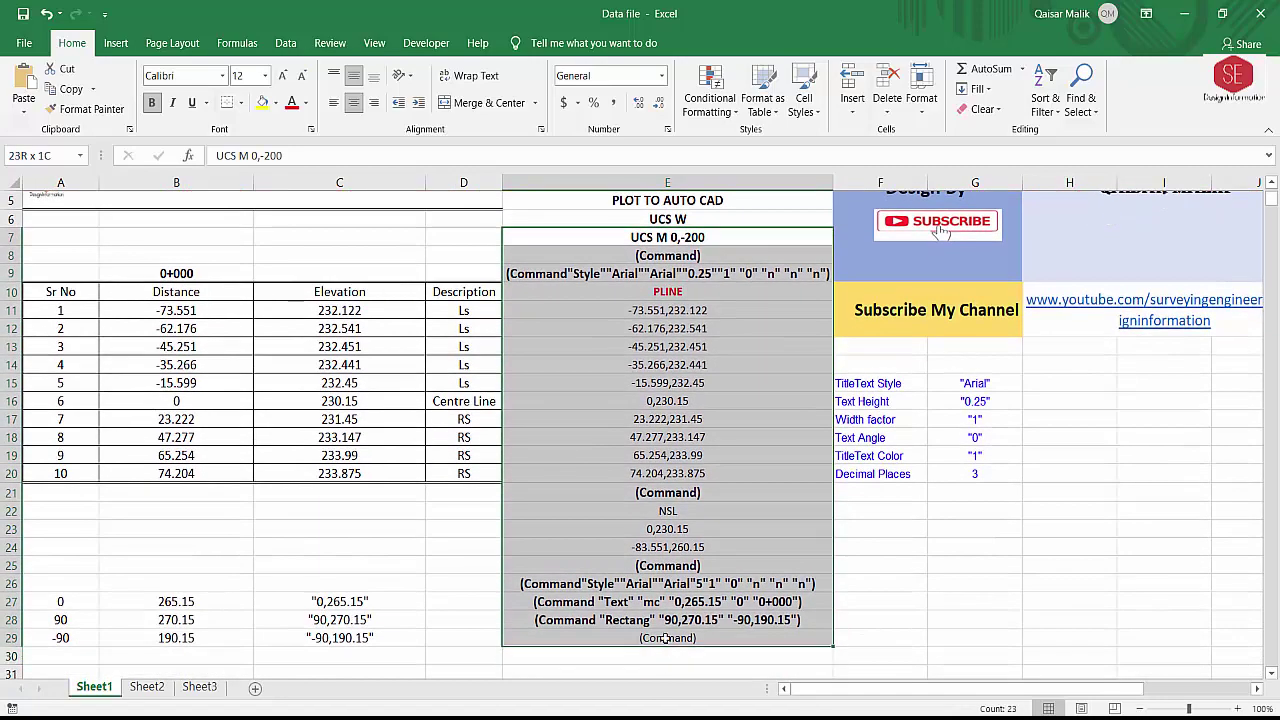
right_click(677, 528)
click(810, 138)
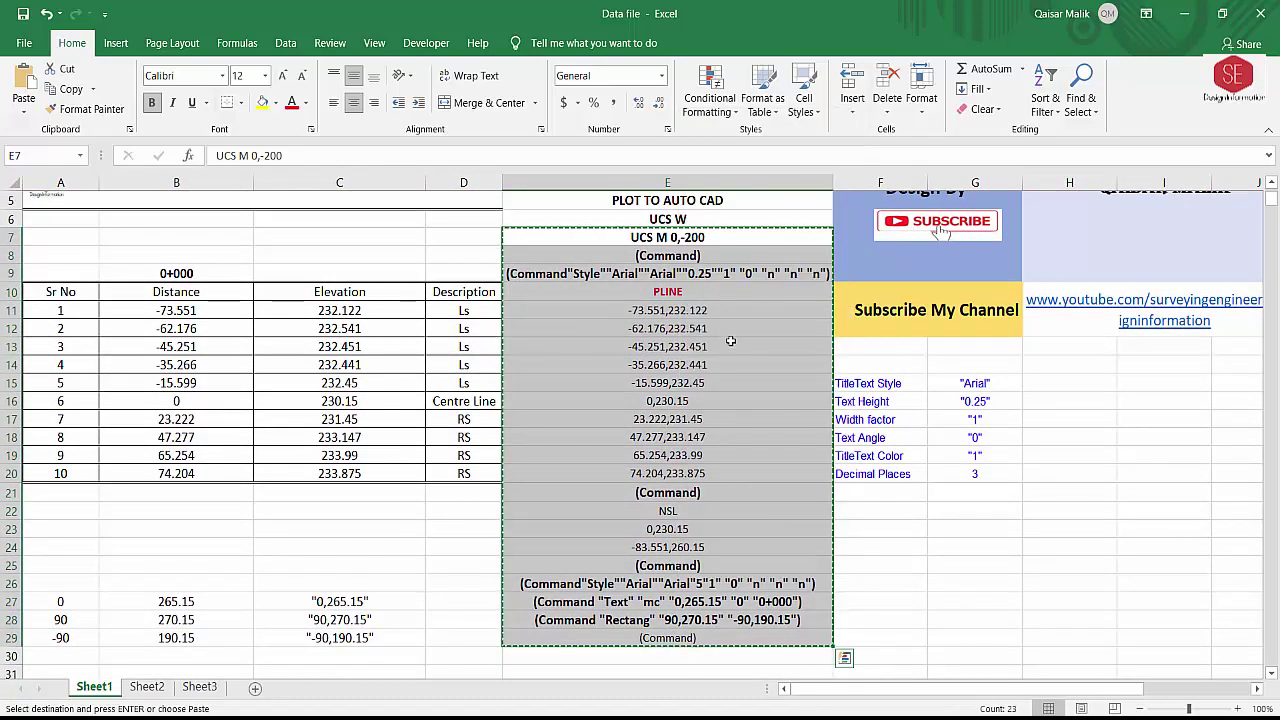
scroll(731, 346, down, 4)
scroll(657, 396, down, 1)
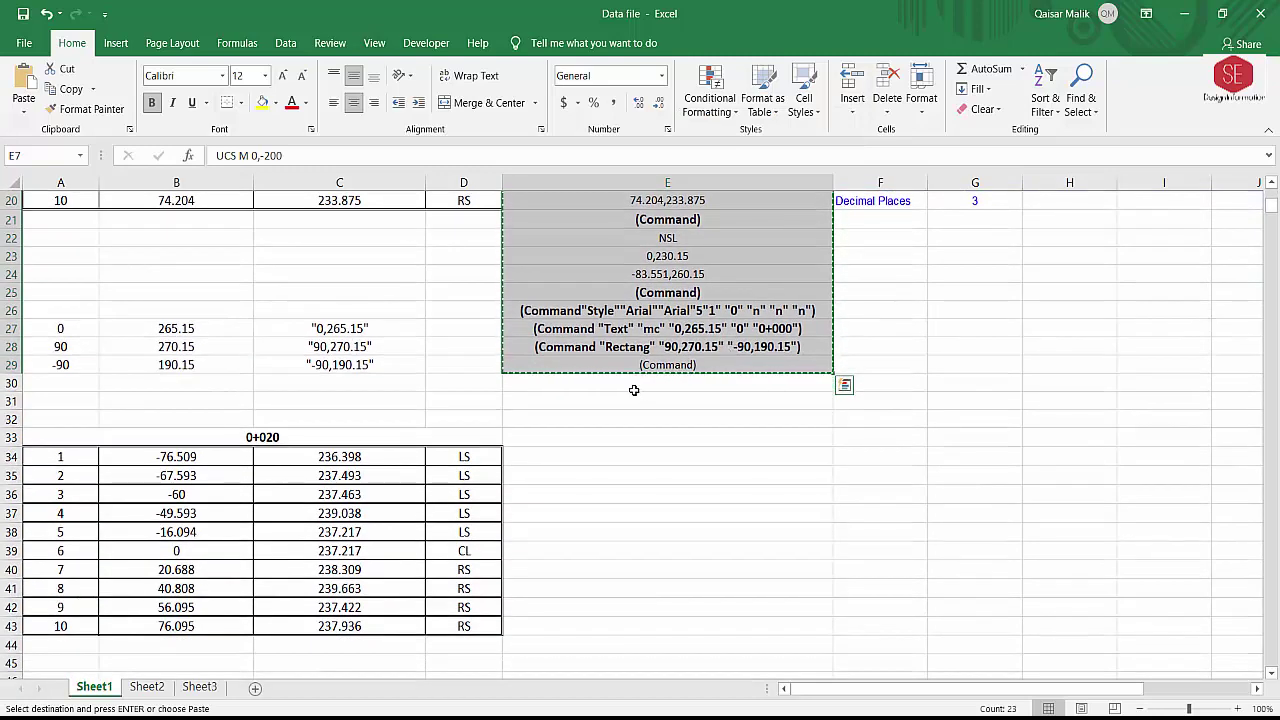
click(629, 383)
right_click(629, 383)
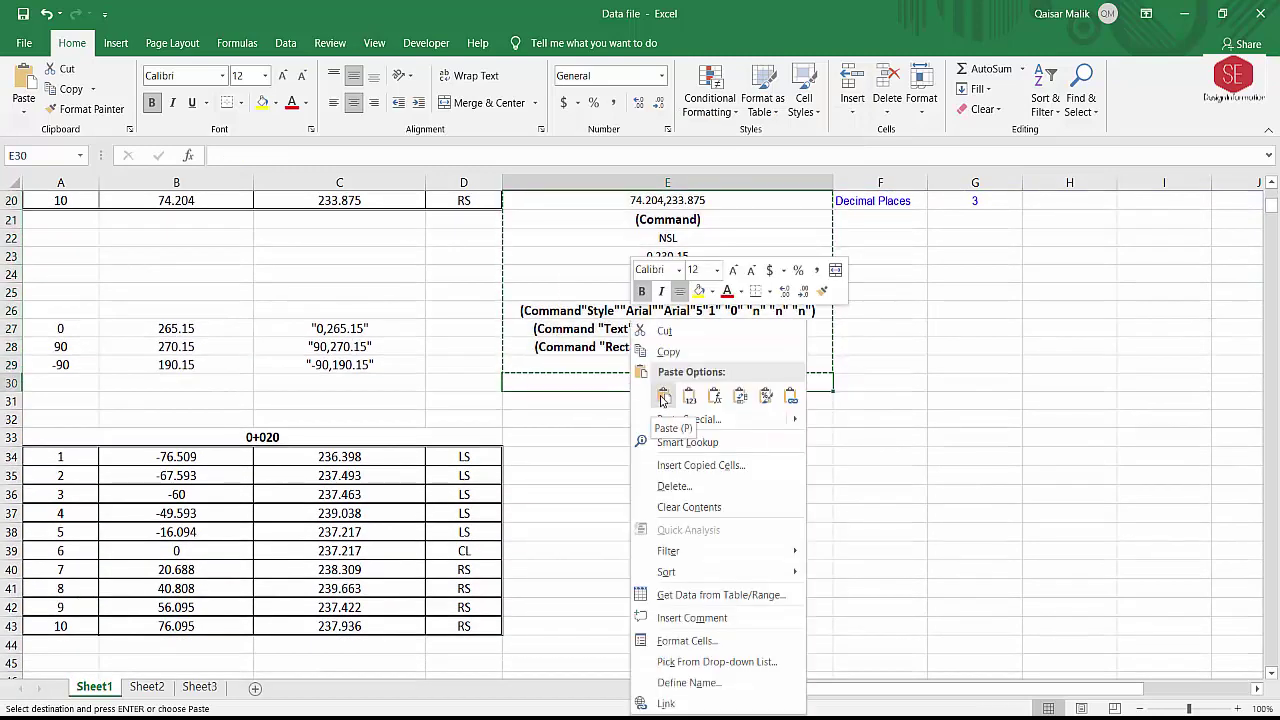
click(662, 398)
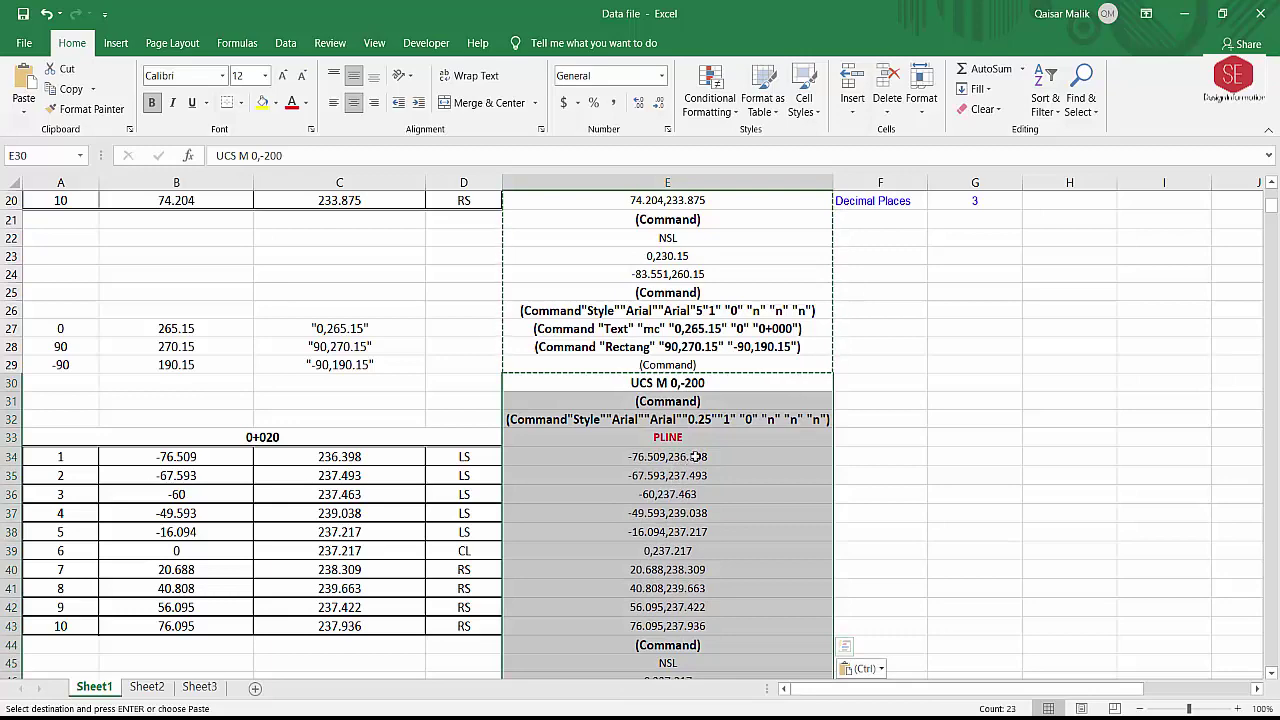
scroll(693, 456, down, 3)
scroll(482, 504, up, 2)
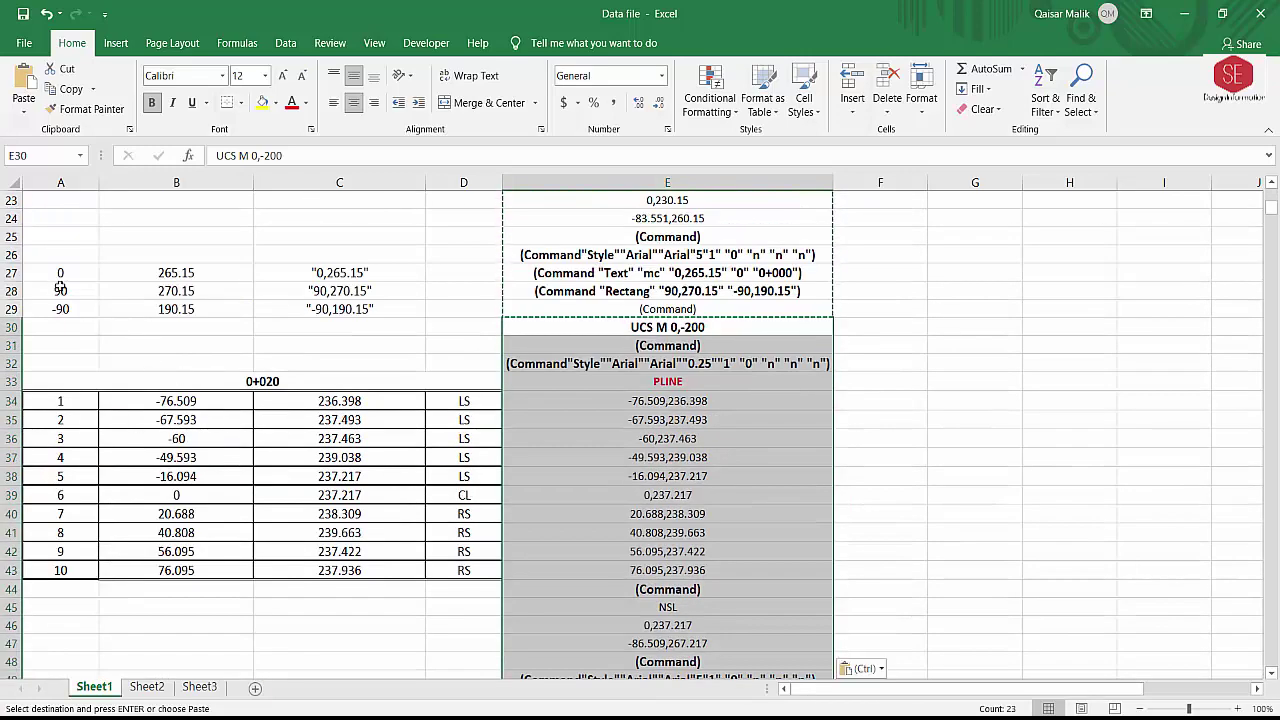
Copy the label coordinate block A27:C29 into A50:C52
click(62, 273)
click(177, 272)
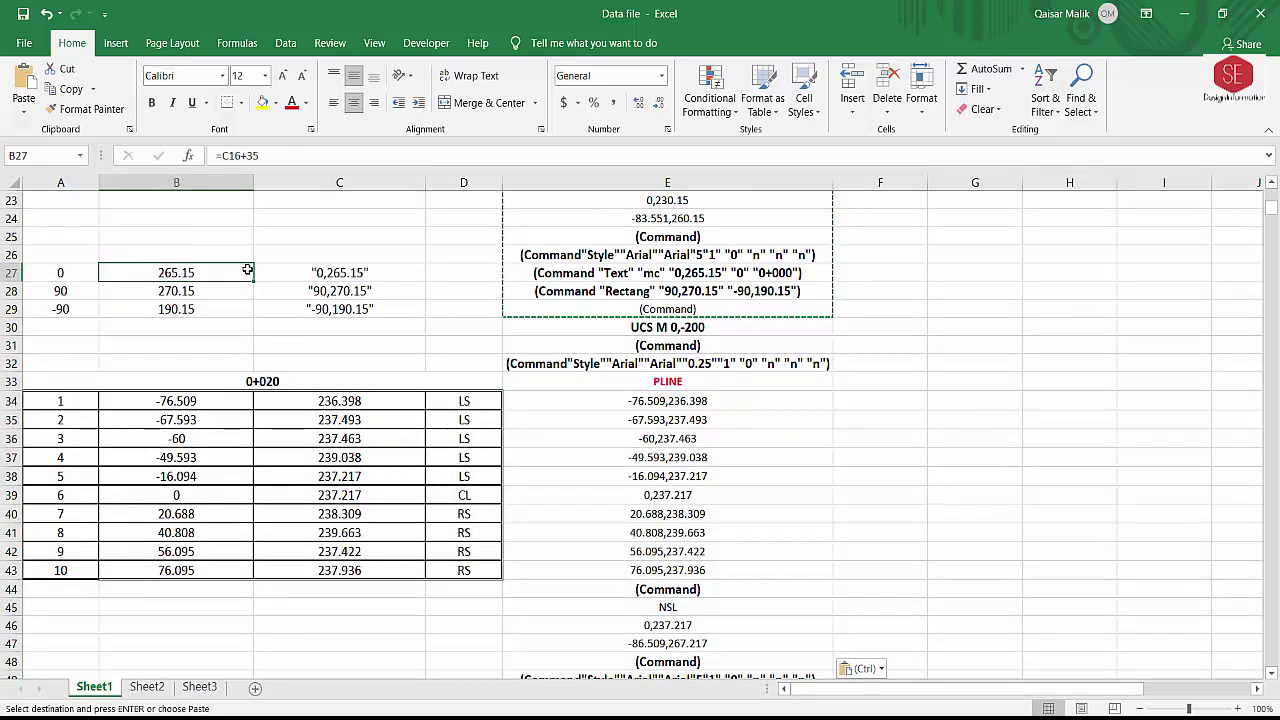
click(362, 270)
key(Down)
key(Down)
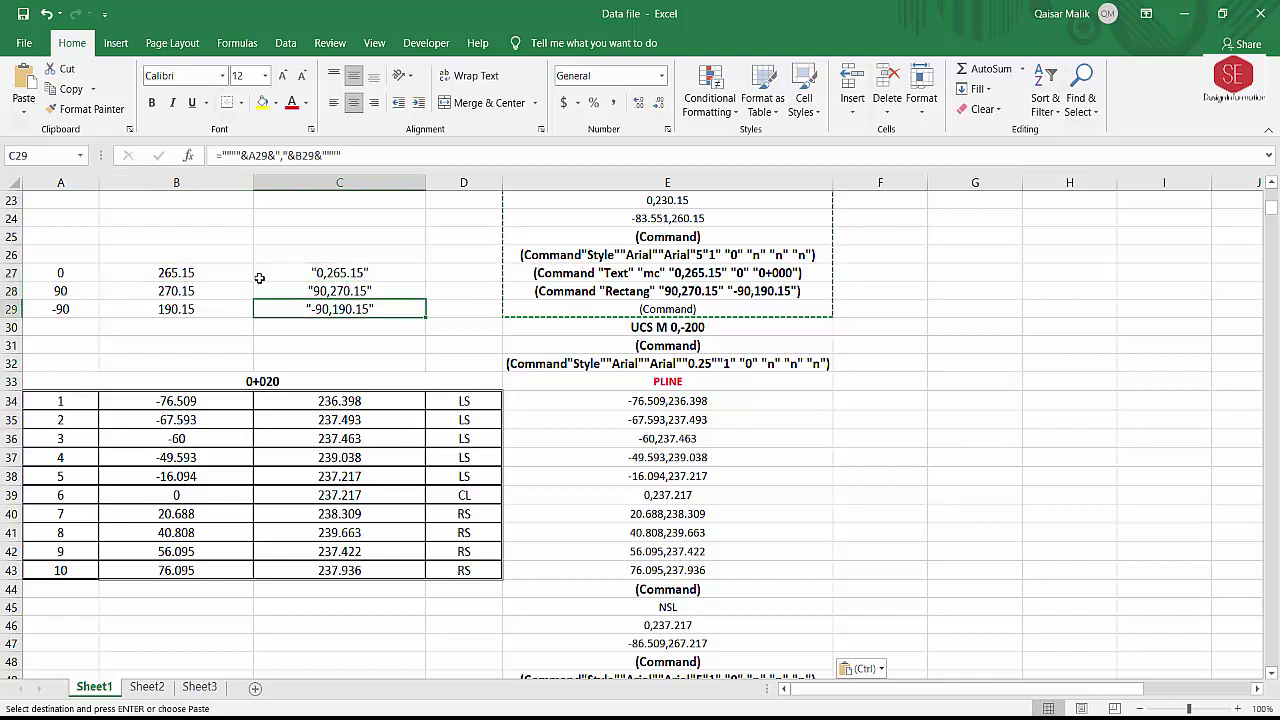
drag(74, 273, 340, 300)
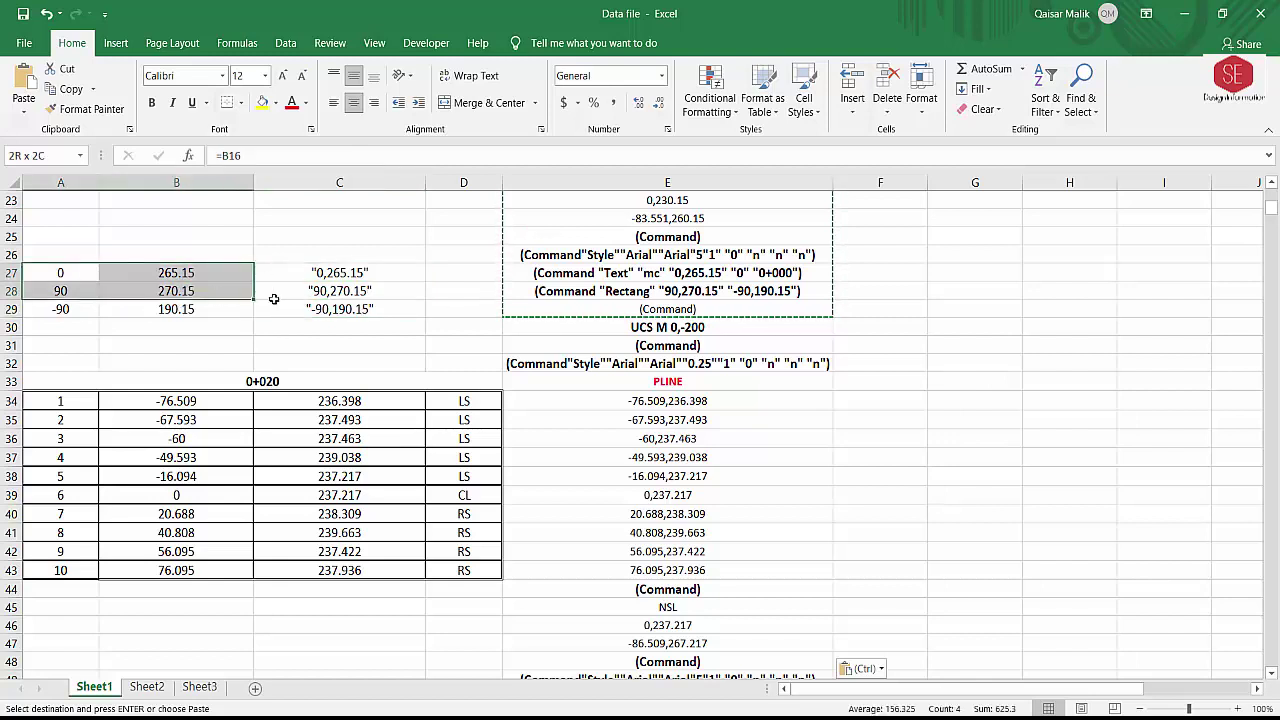
right_click(342, 292)
click(378, 323)
scroll(464, 354, down, 4)
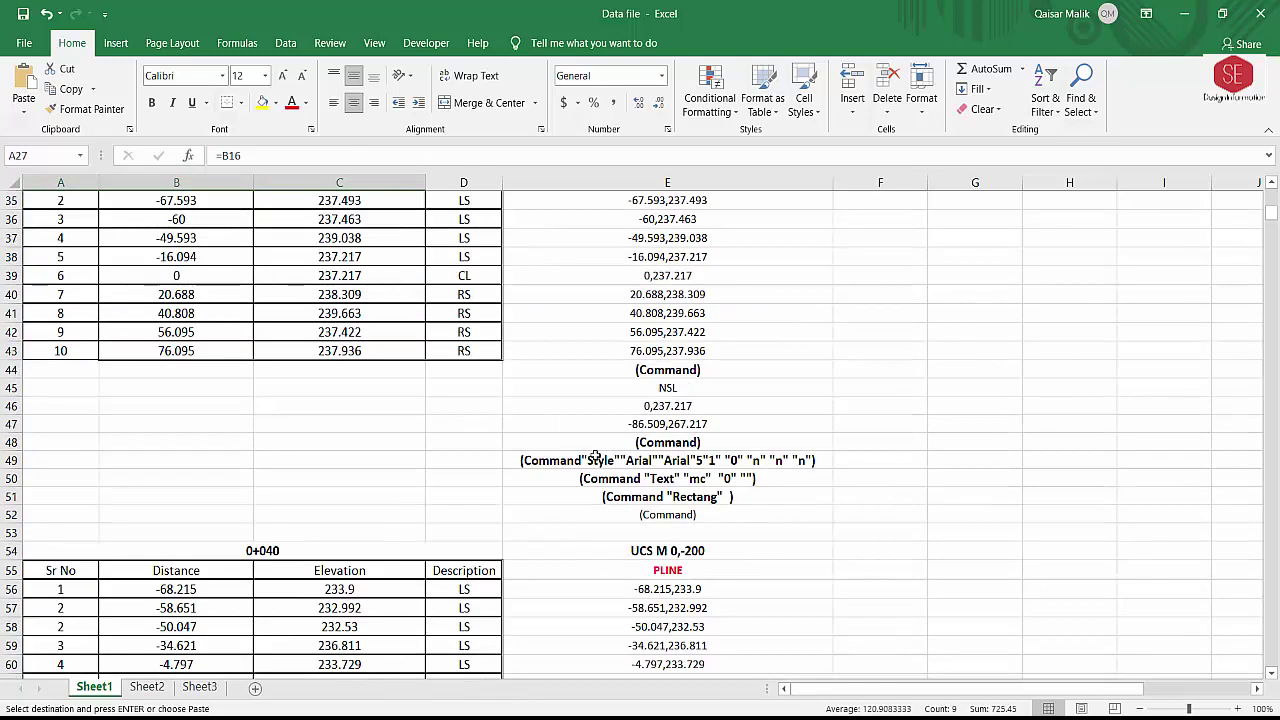
right_click(62, 478)
click(99, 162)
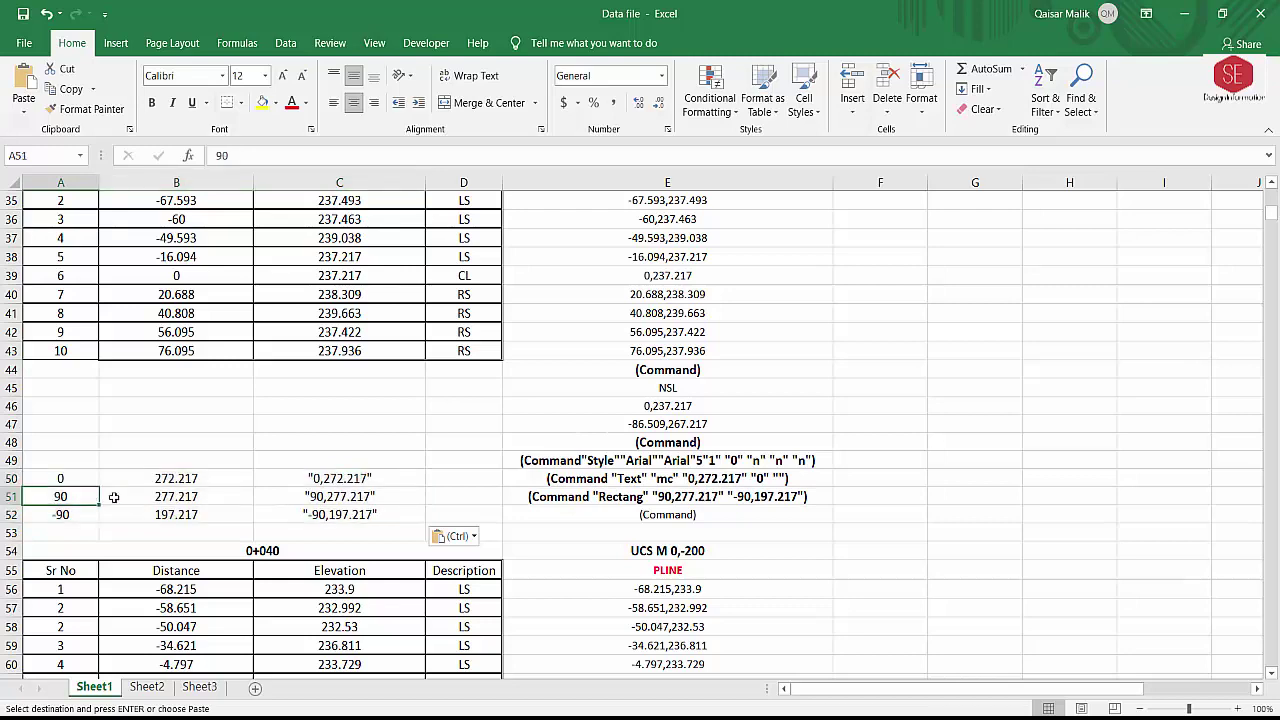
Verify the pasted elevation formulas B50 =C39+35 and B52 =B51-80
click(165, 478)
scroll(200, 540, up, 1)
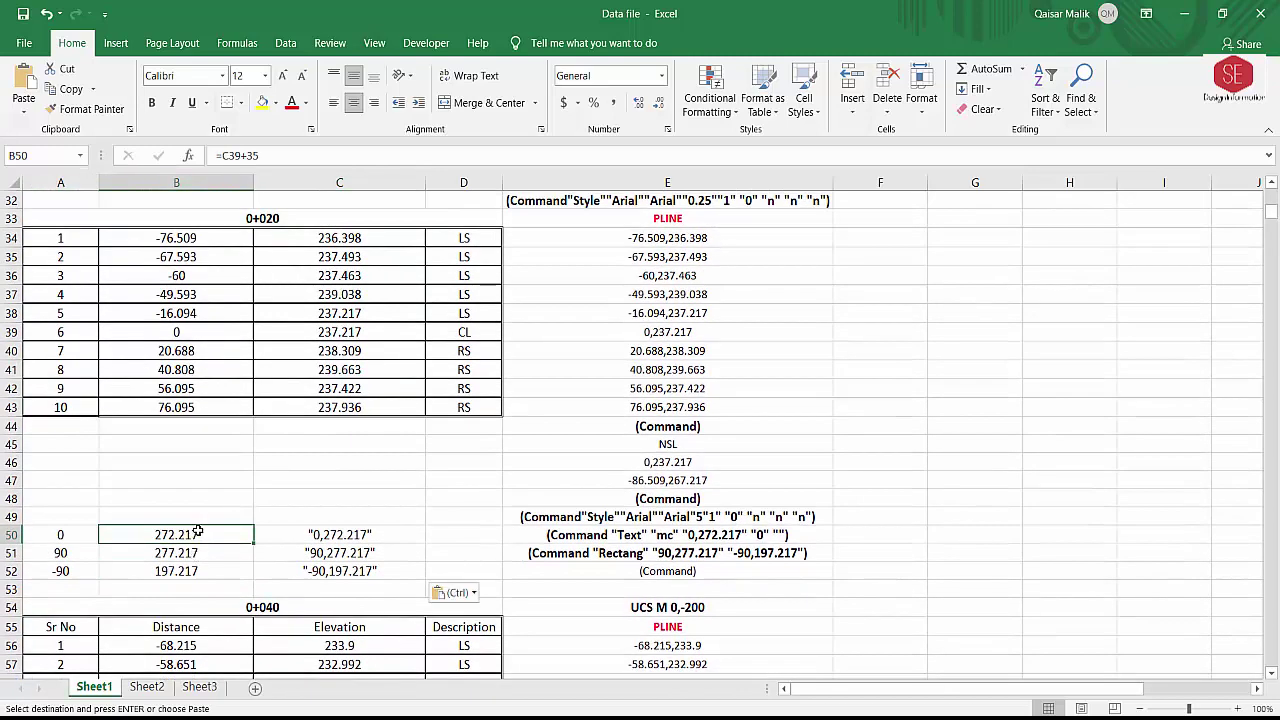
double_click(199, 533)
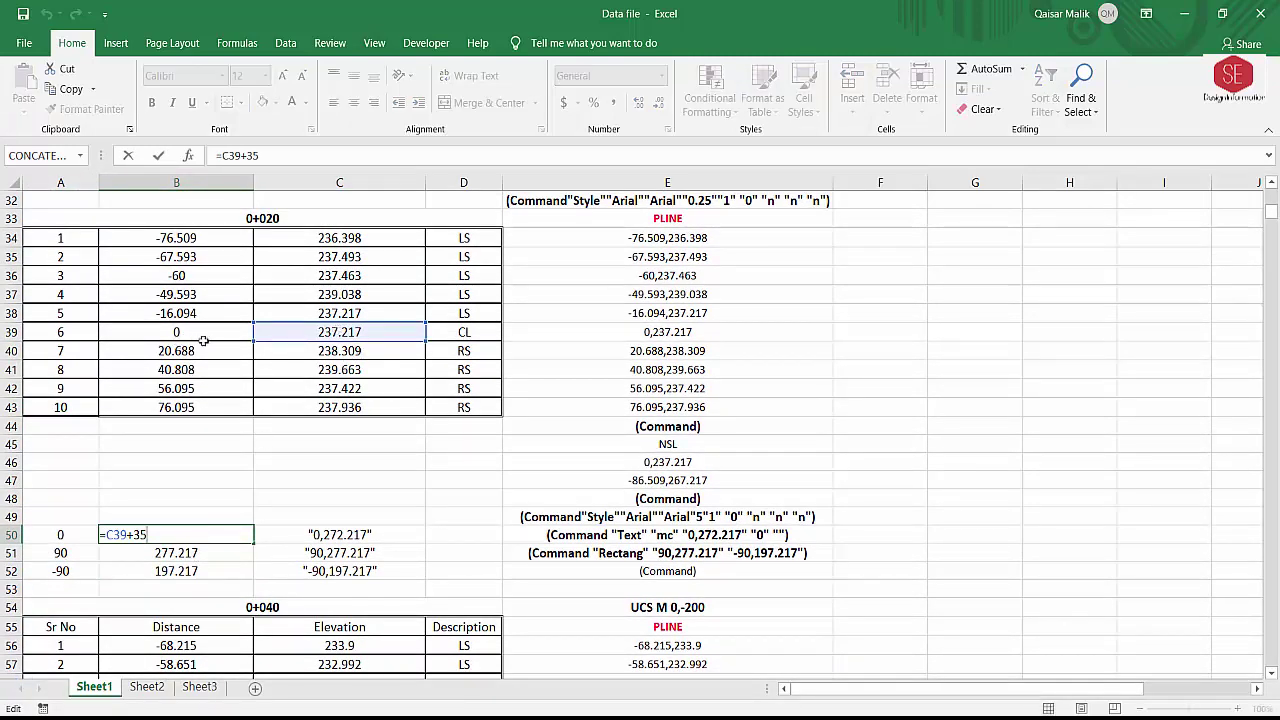
key(Escape)
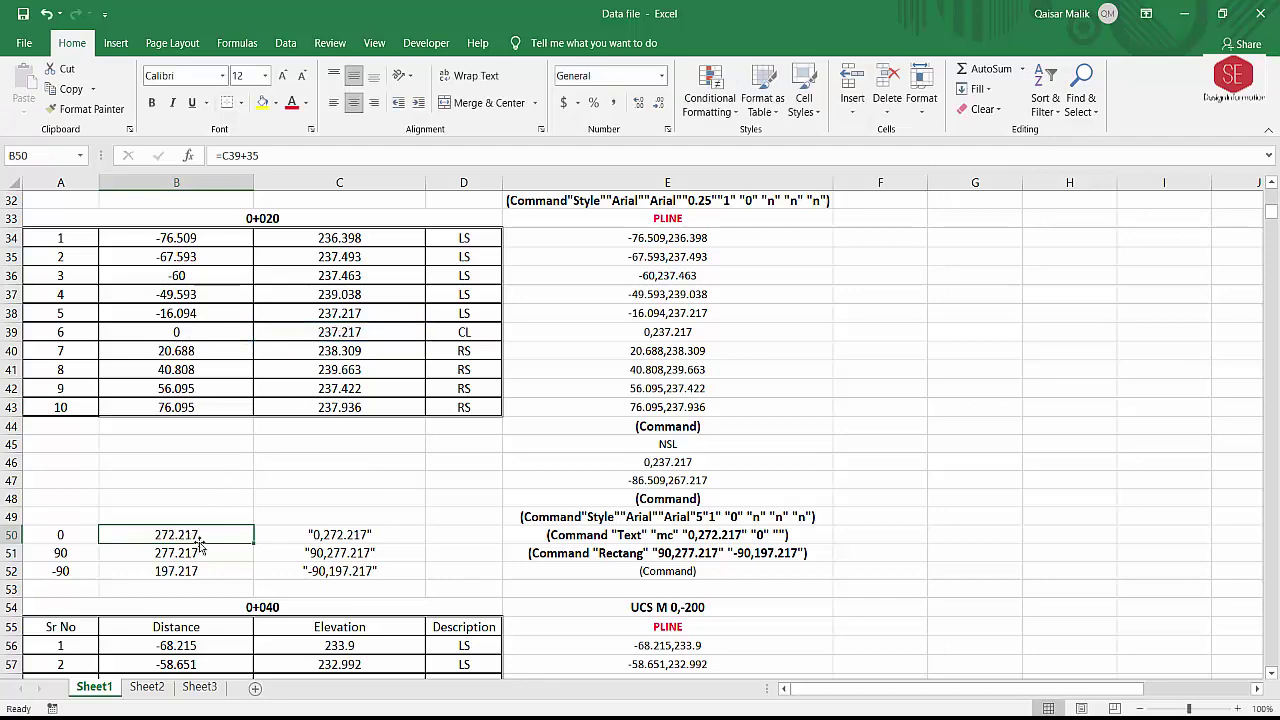
click(195, 552)
double_click(183, 571)
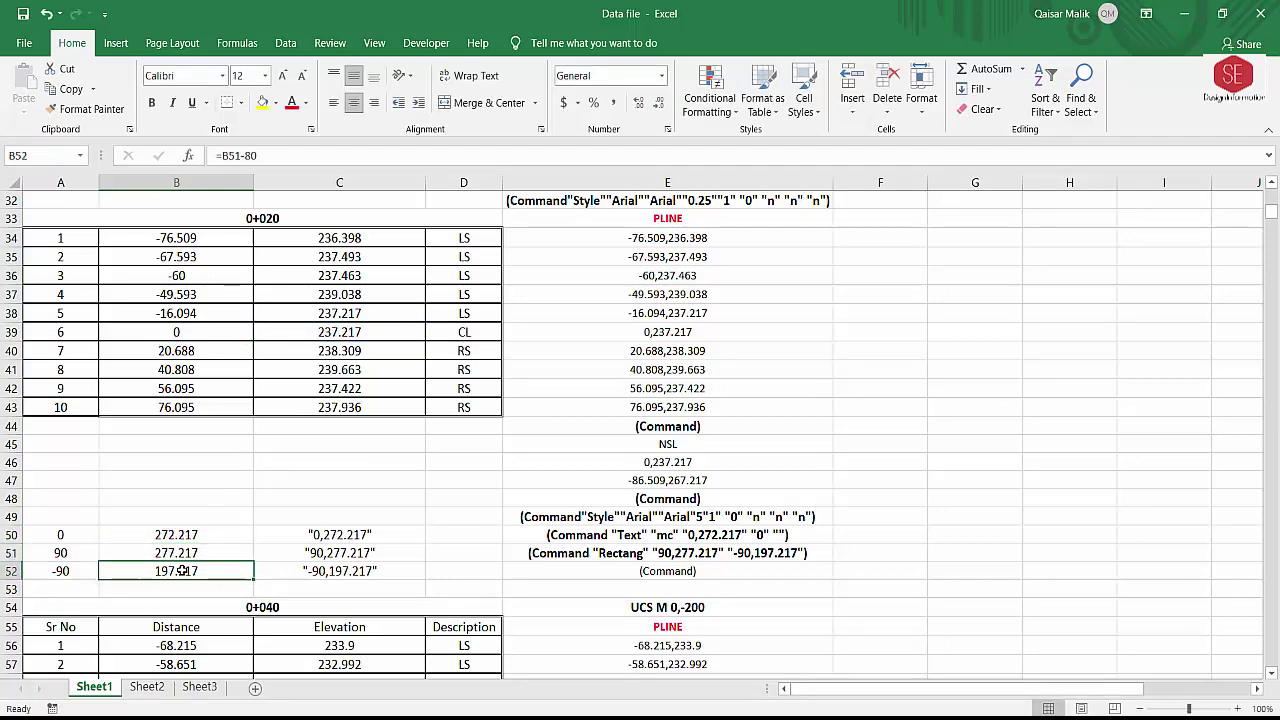
key(Escape)
Save the workbook and remove the blank row 53 above the 0+040 table
scroll(744, 309, down, 4)
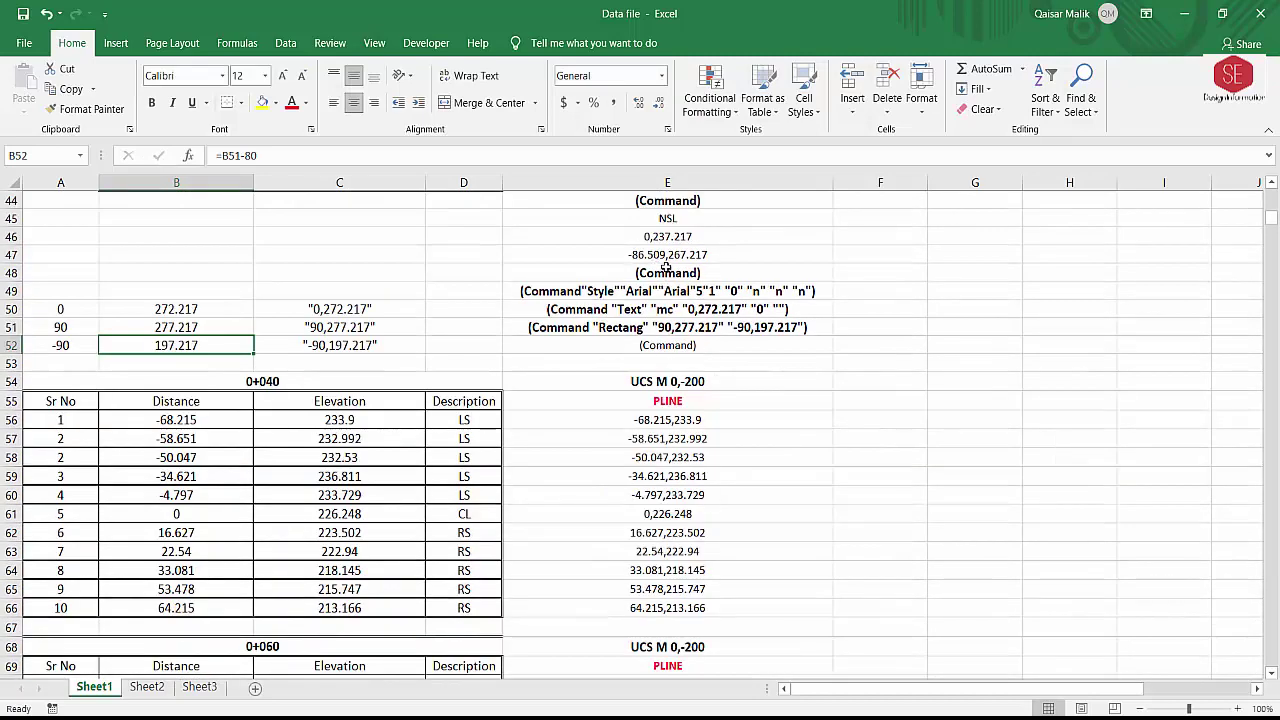
scroll(700, 256, down, 2)
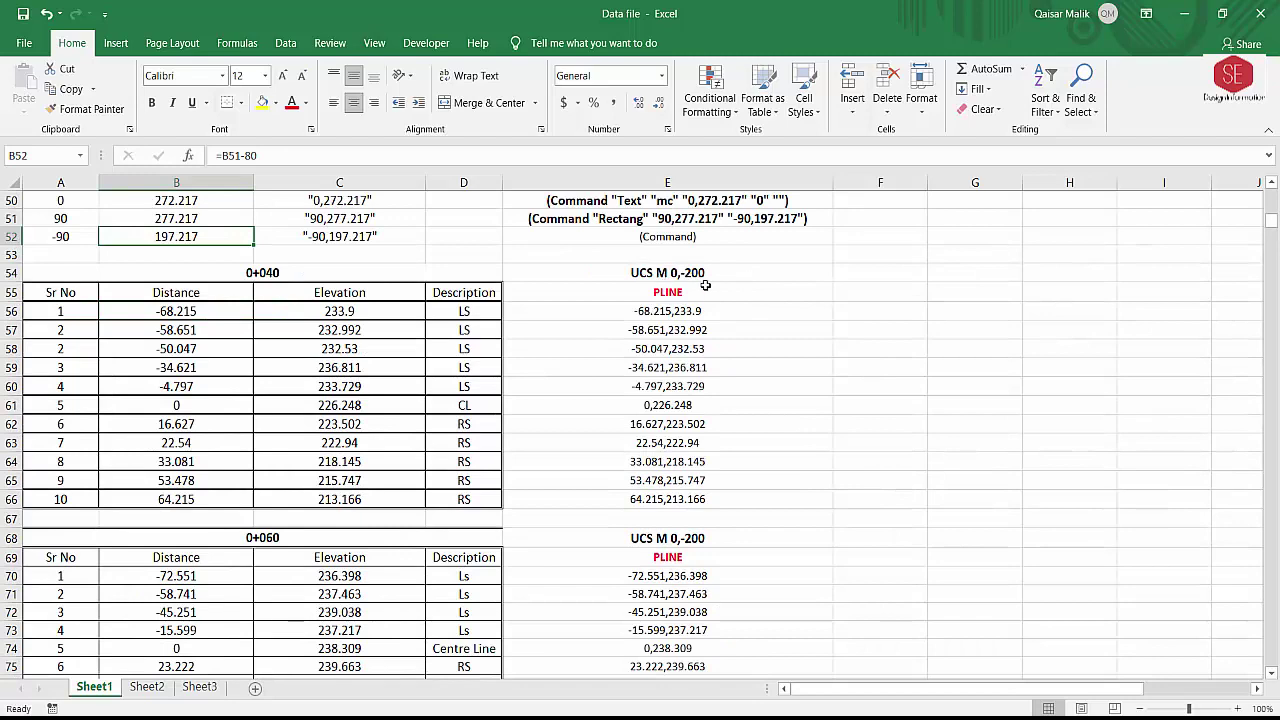
click(24, 14)
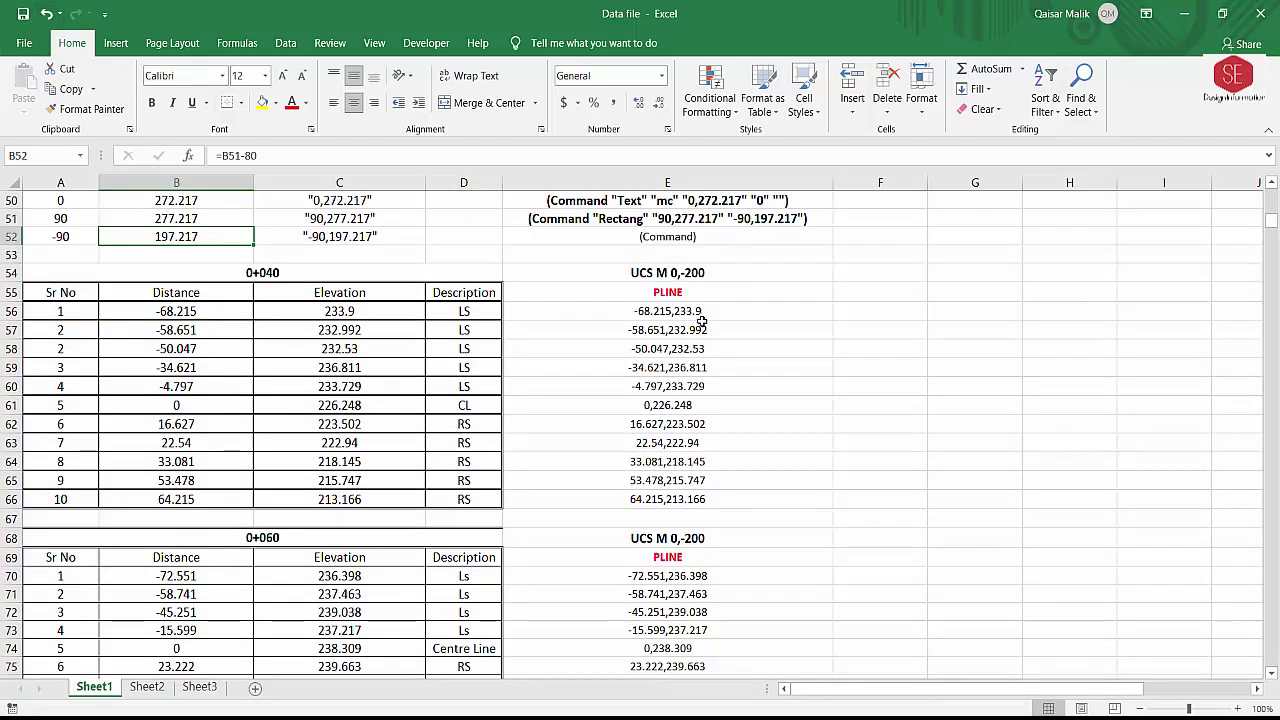
key(ctrl+z)
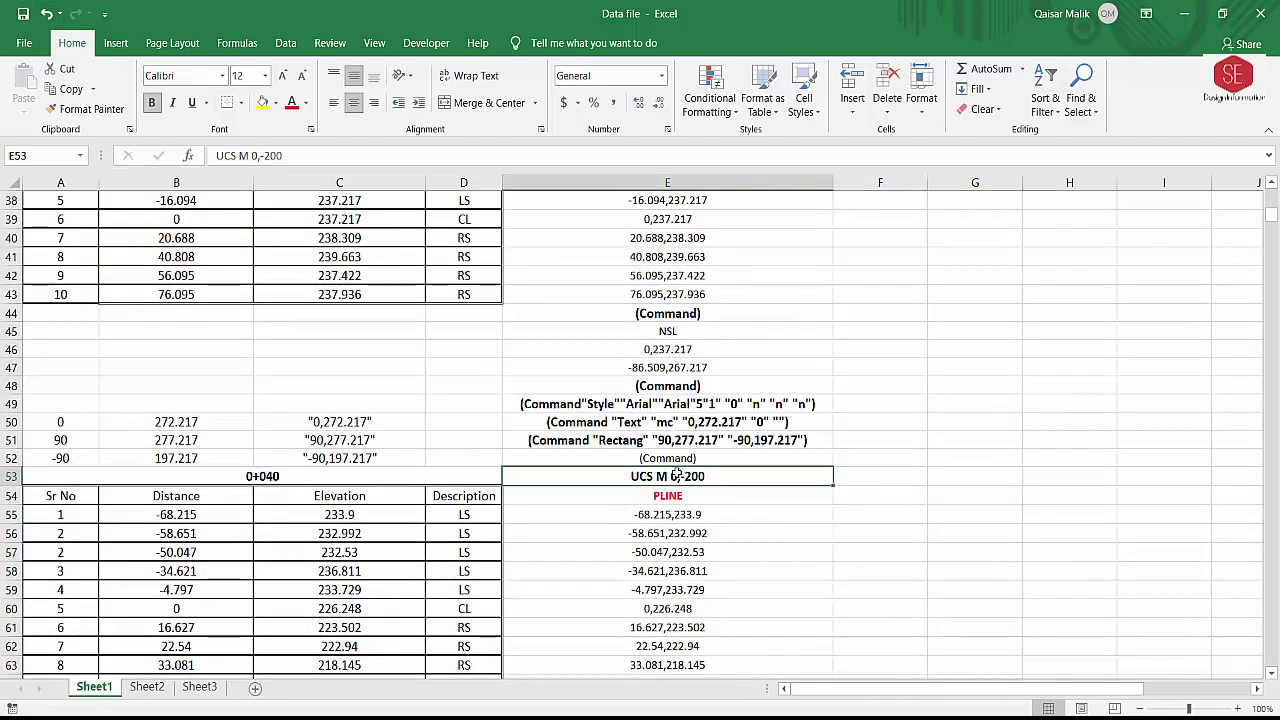
Delete the old command cells in column E beside the 0+040 table
mouse_move(676, 474)
mouse_down()
mouse_move(833, 652)
mouse_move(688, 676)
mouse_up()
key(Delete)
key(Up)
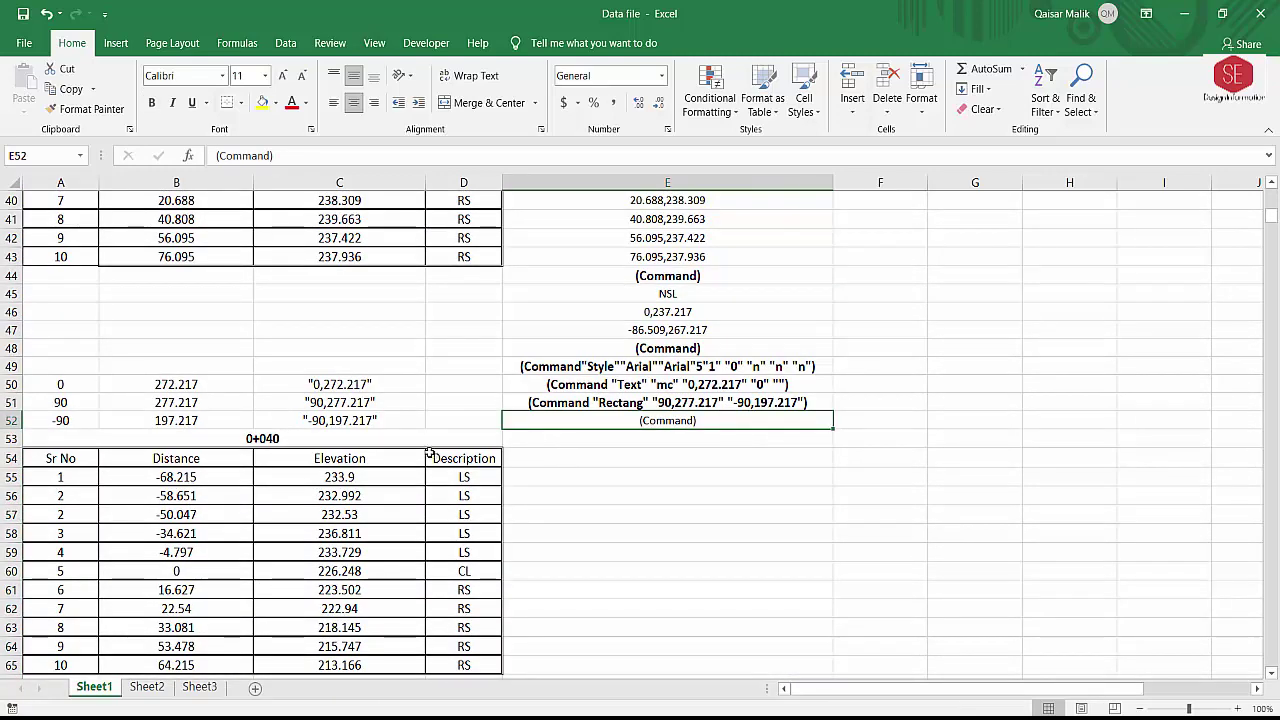
Insert three blank rows (53–55) above the 0+040 table
drag(12, 438, 12, 477)
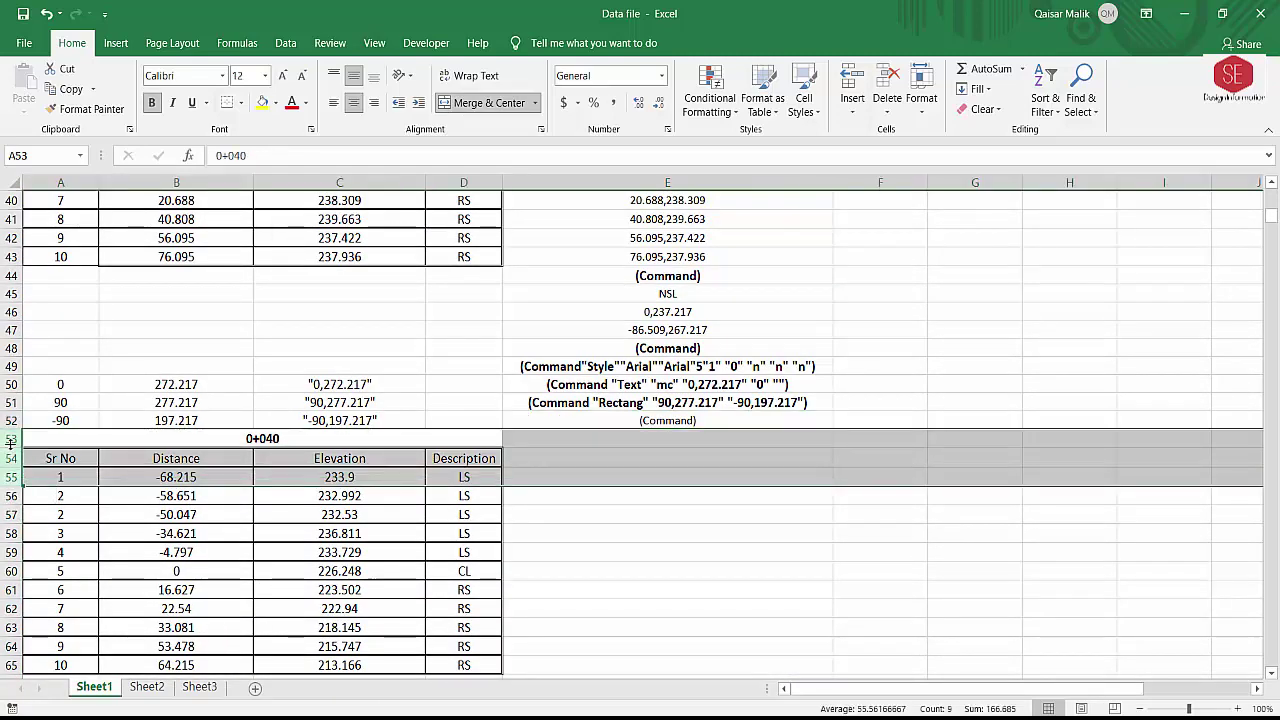
right_click(14, 447)
click(56, 558)
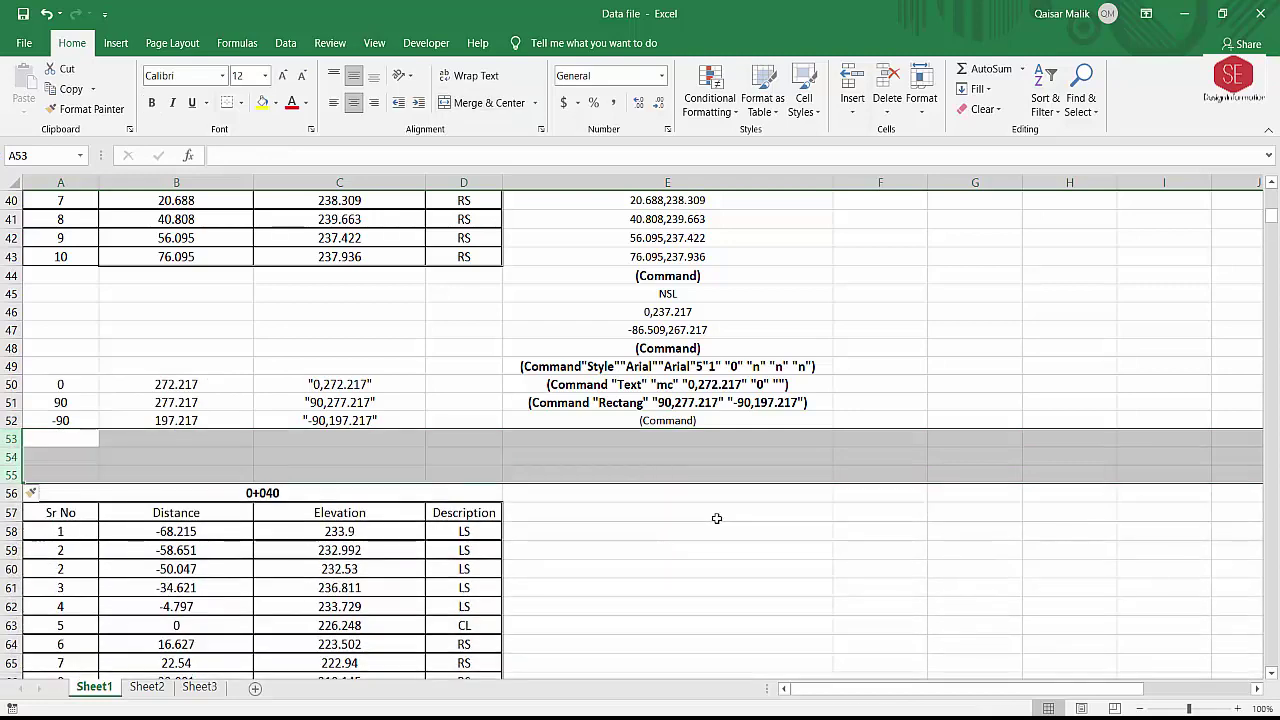
scroll(712, 517, down, 5)
Insert nine blank rows 69–77 before 0+060 and set them to No Border
drag(9, 463, 5, 612)
right_click(20, 473)
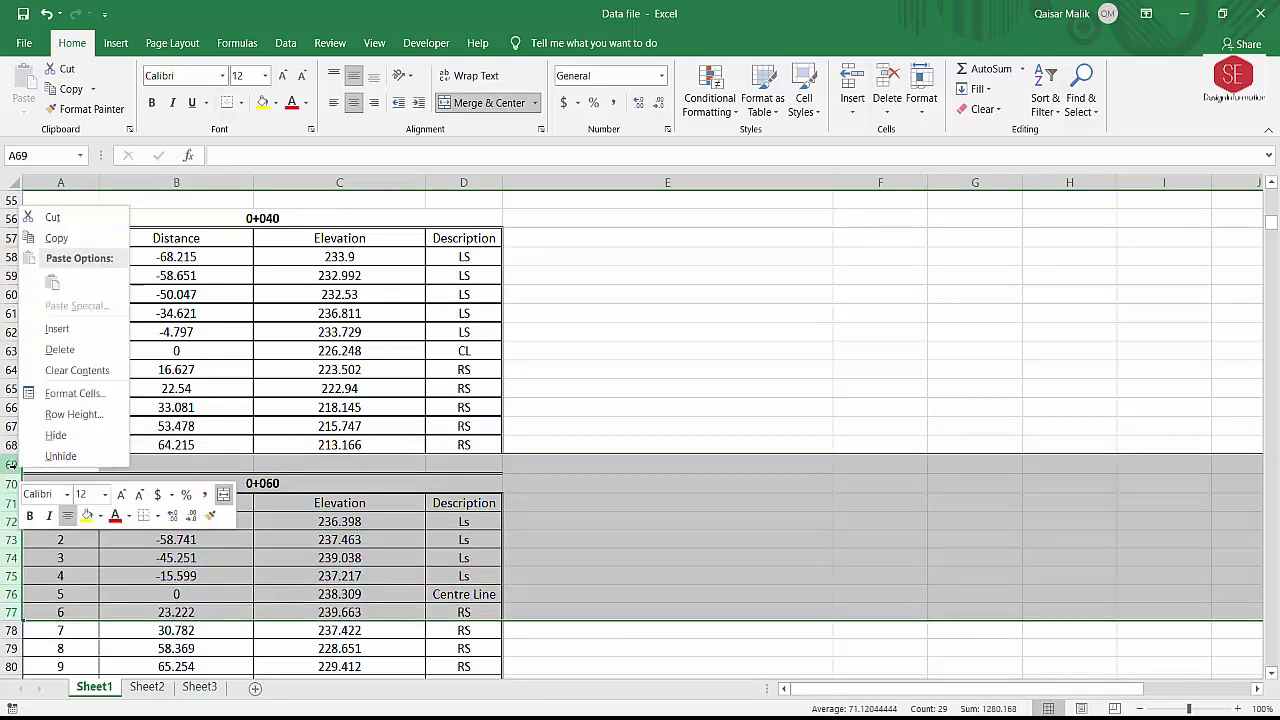
click(50, 323)
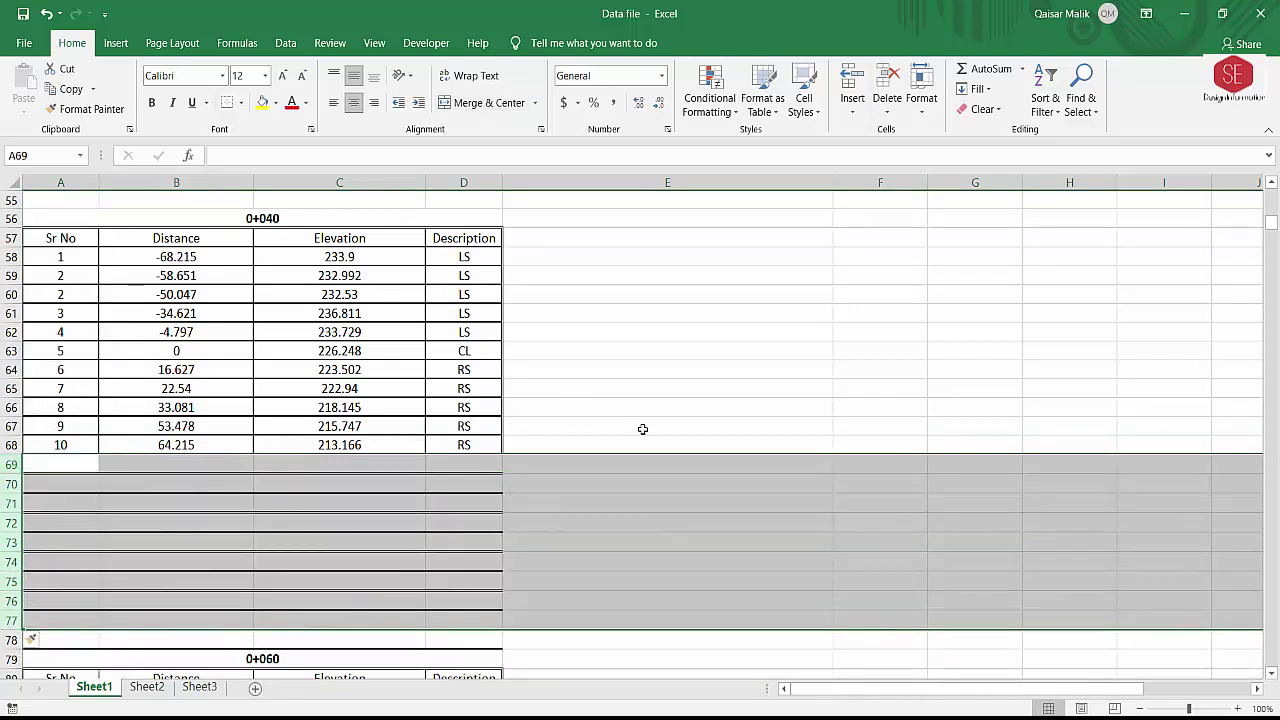
click(241, 104)
click(278, 233)
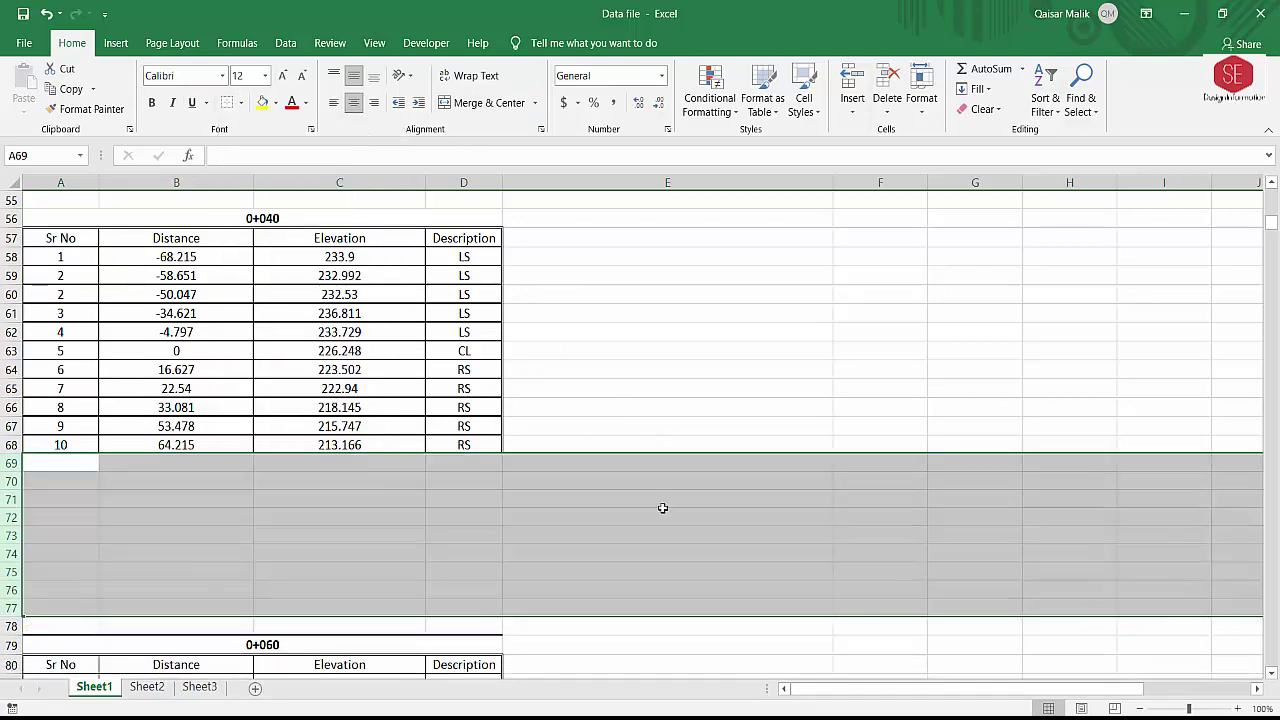
click(662, 510)
scroll(843, 420, up, 8)
scroll(843, 420, up, 3)
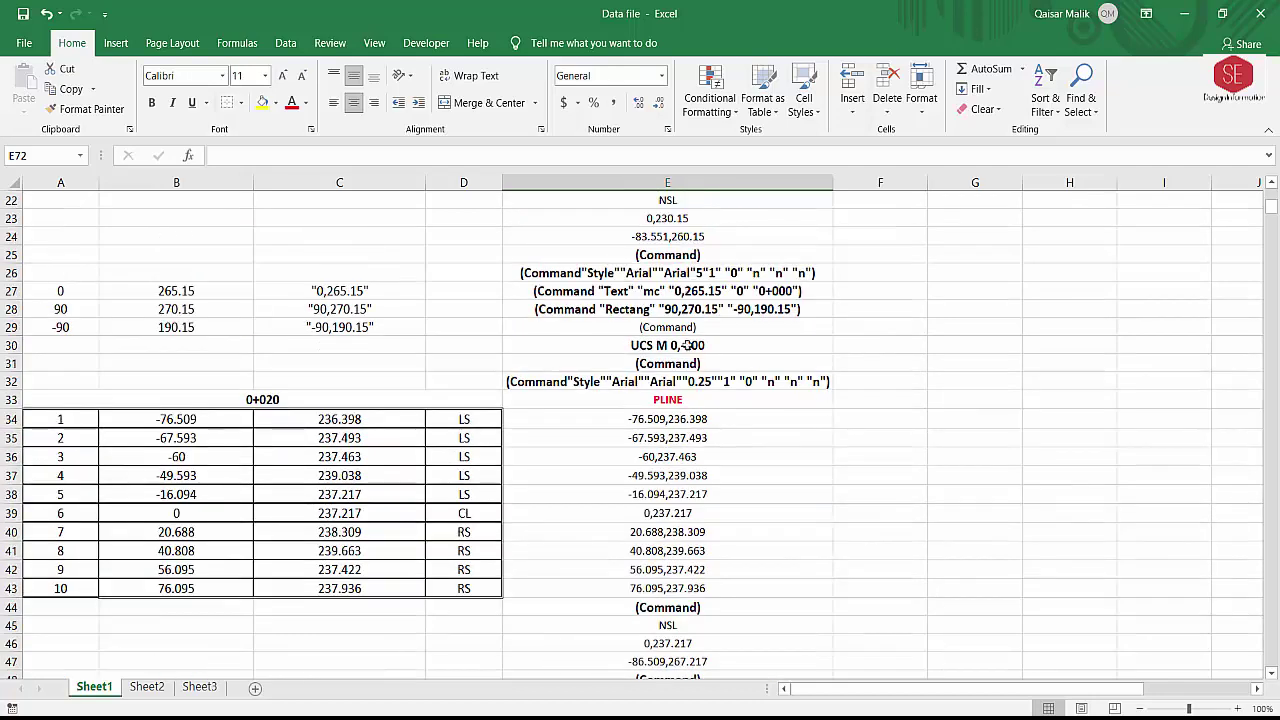
Copy the 0+020 command block E30:E52 and paste it at E53 for 0+040
drag(674, 345, 658, 650)
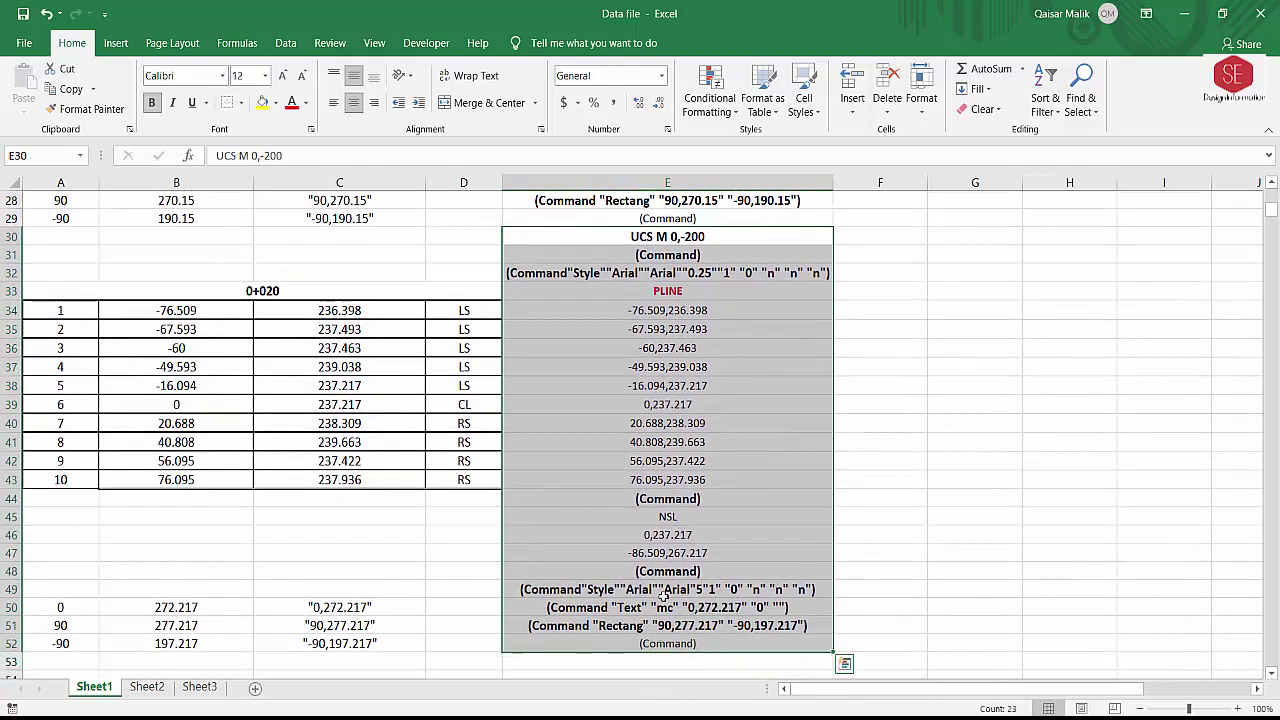
right_click(672, 503)
click(800, 114)
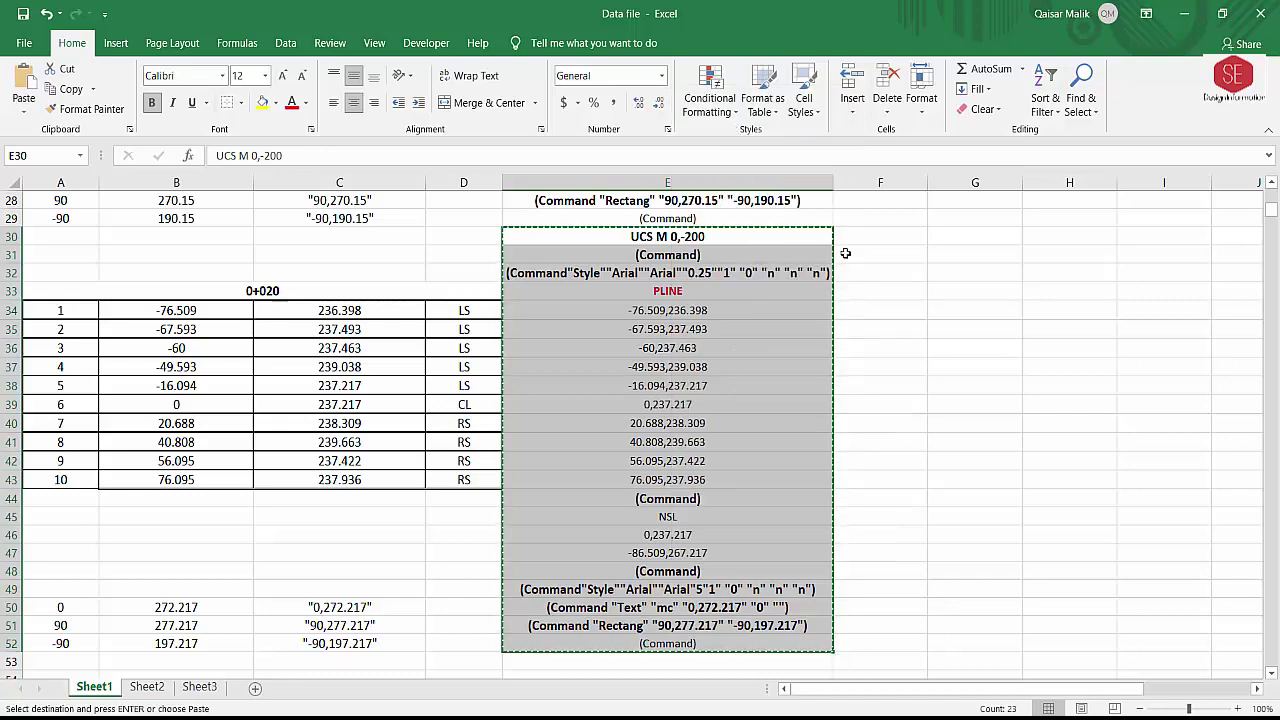
scroll(771, 414, down, 5)
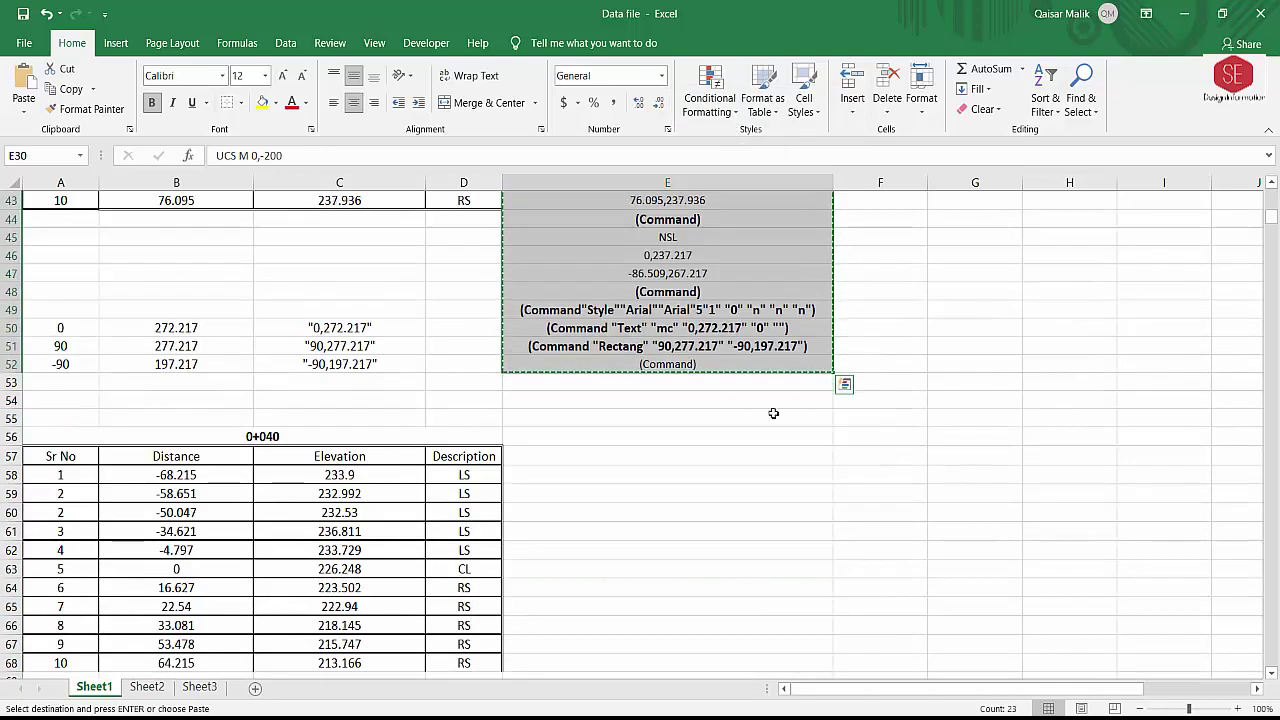
right_click(624, 386)
click(658, 390)
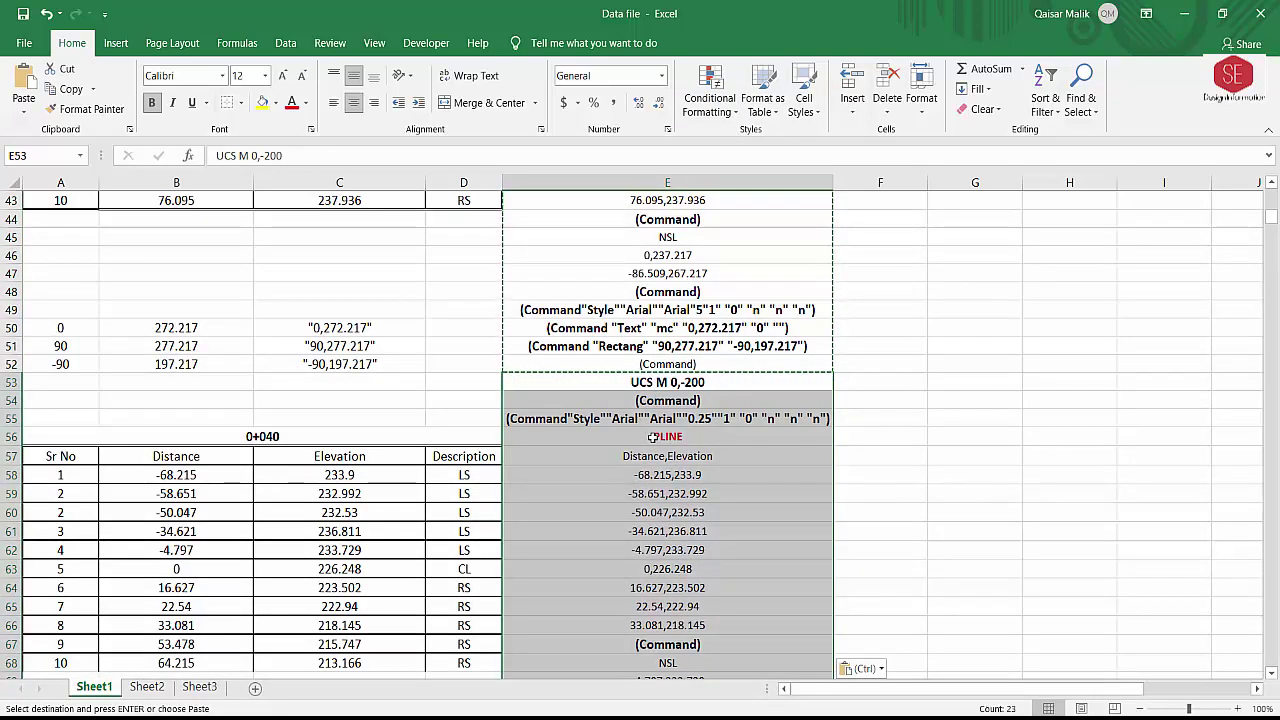
click(650, 438)
scroll(650, 440, down, 3)
scroll(636, 535, up, 2)
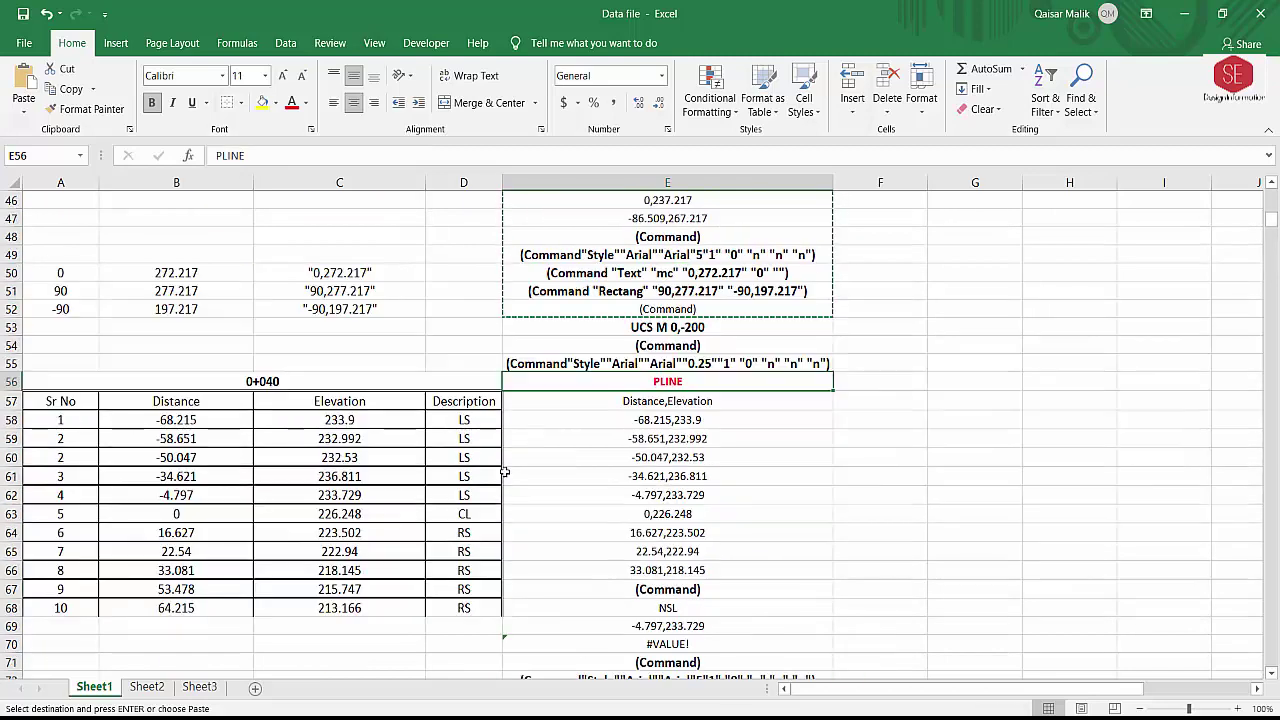
Copy the label coordinates A50:C52 and paste them at A73
drag(58, 272, 371, 309)
right_click(368, 274)
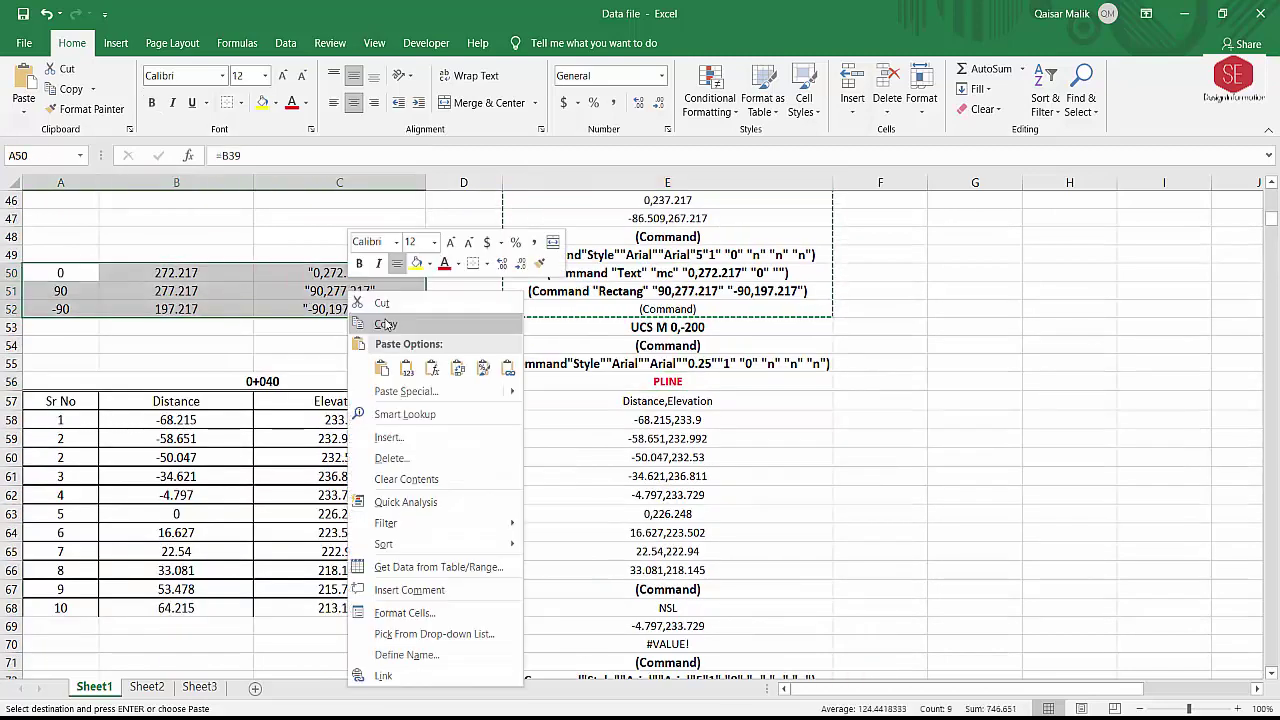
click(395, 301)
scroll(323, 397, down, 3)
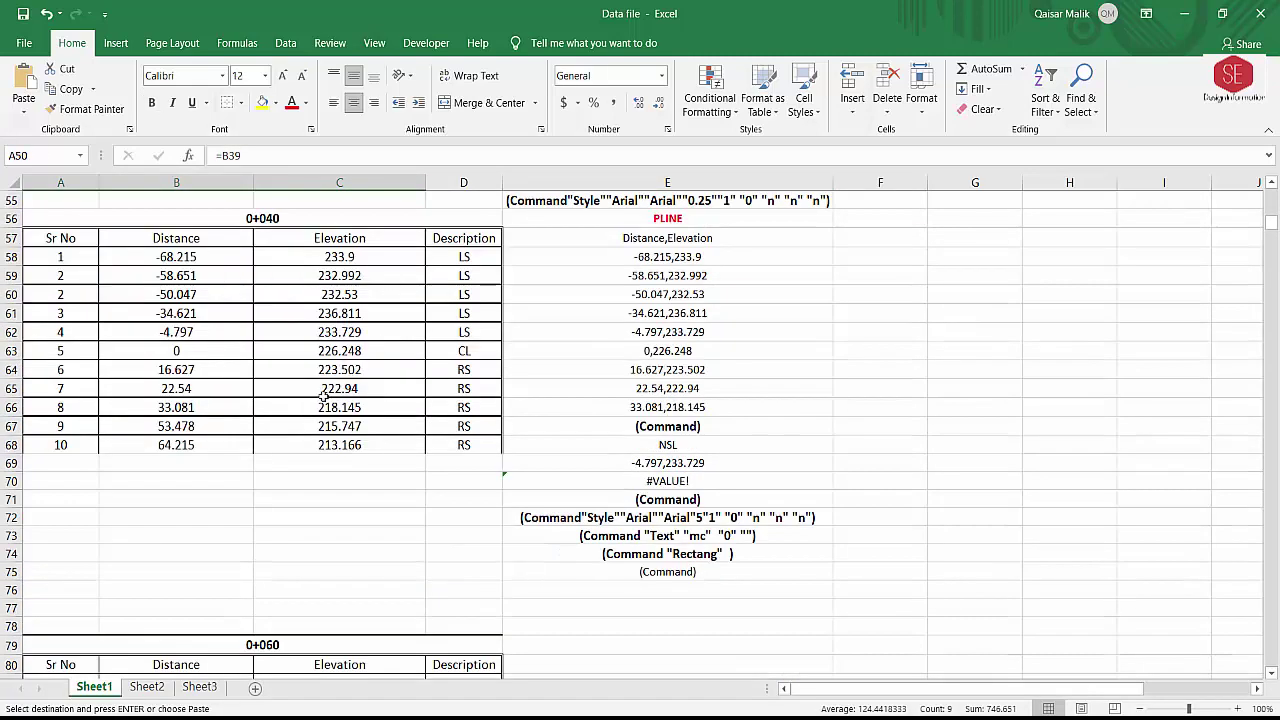
click(52, 535)
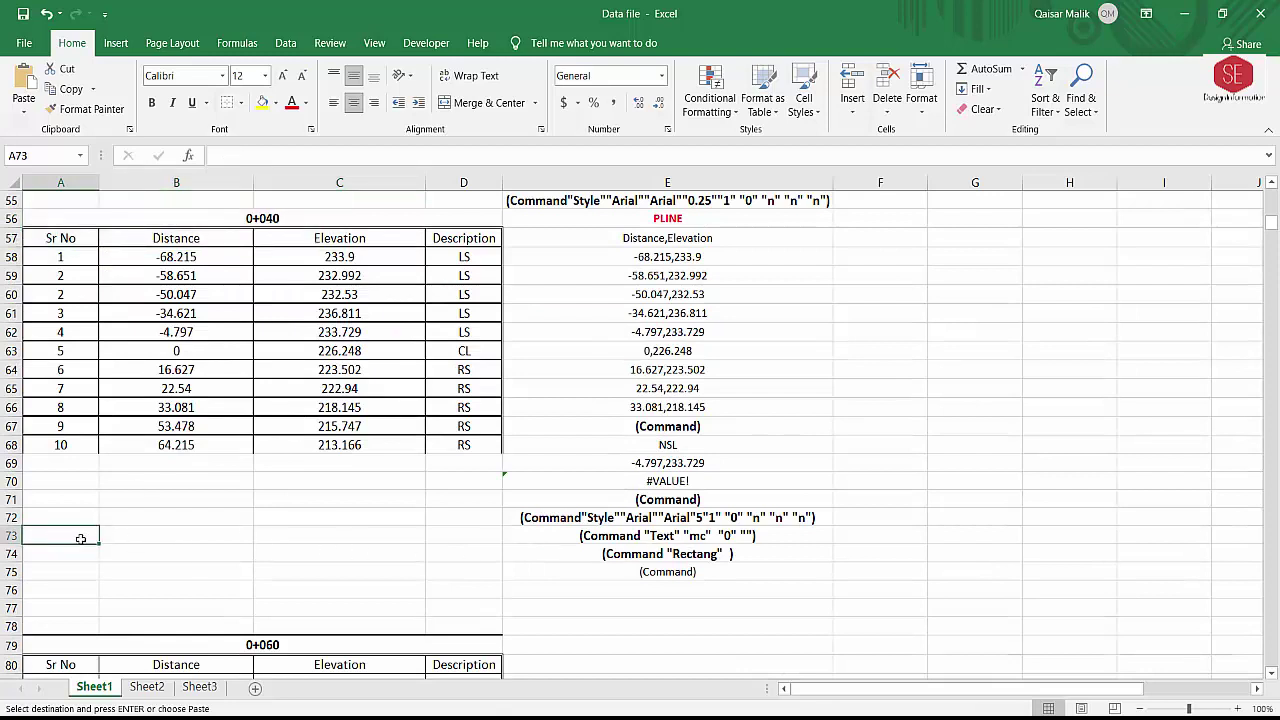
right_click(81, 538)
click(103, 207)
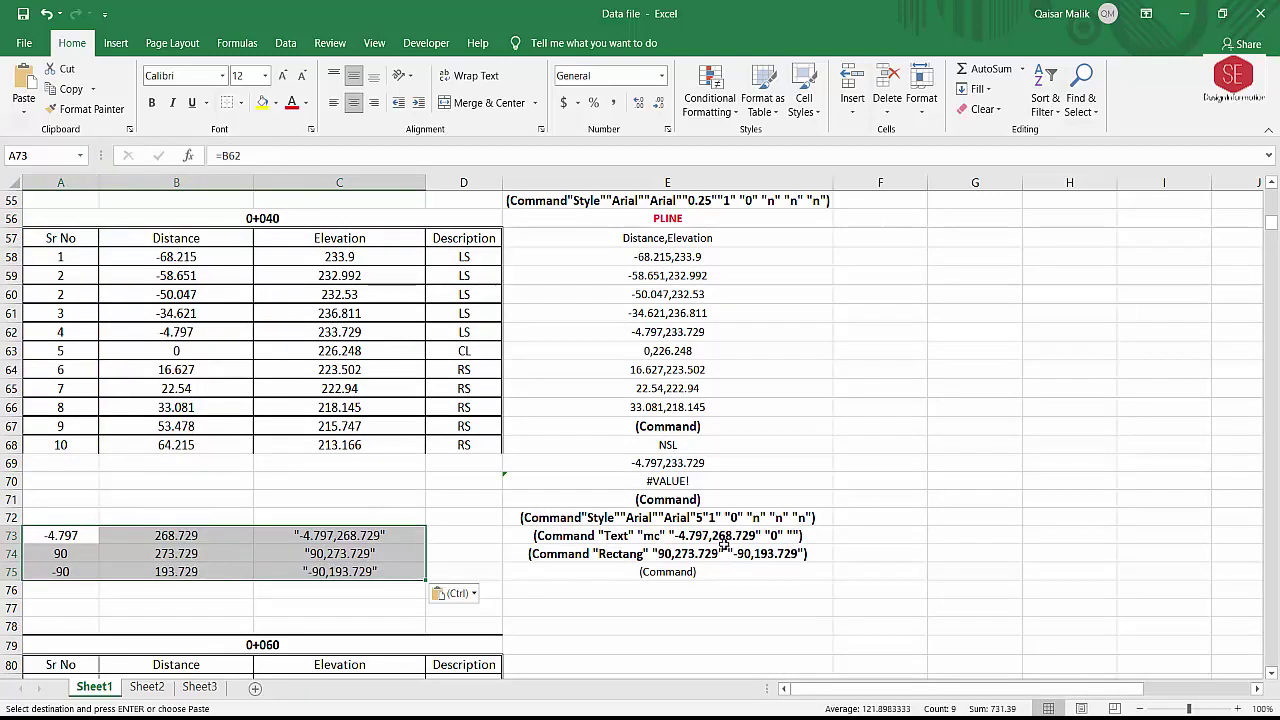
scroll(691, 455, down, 5)
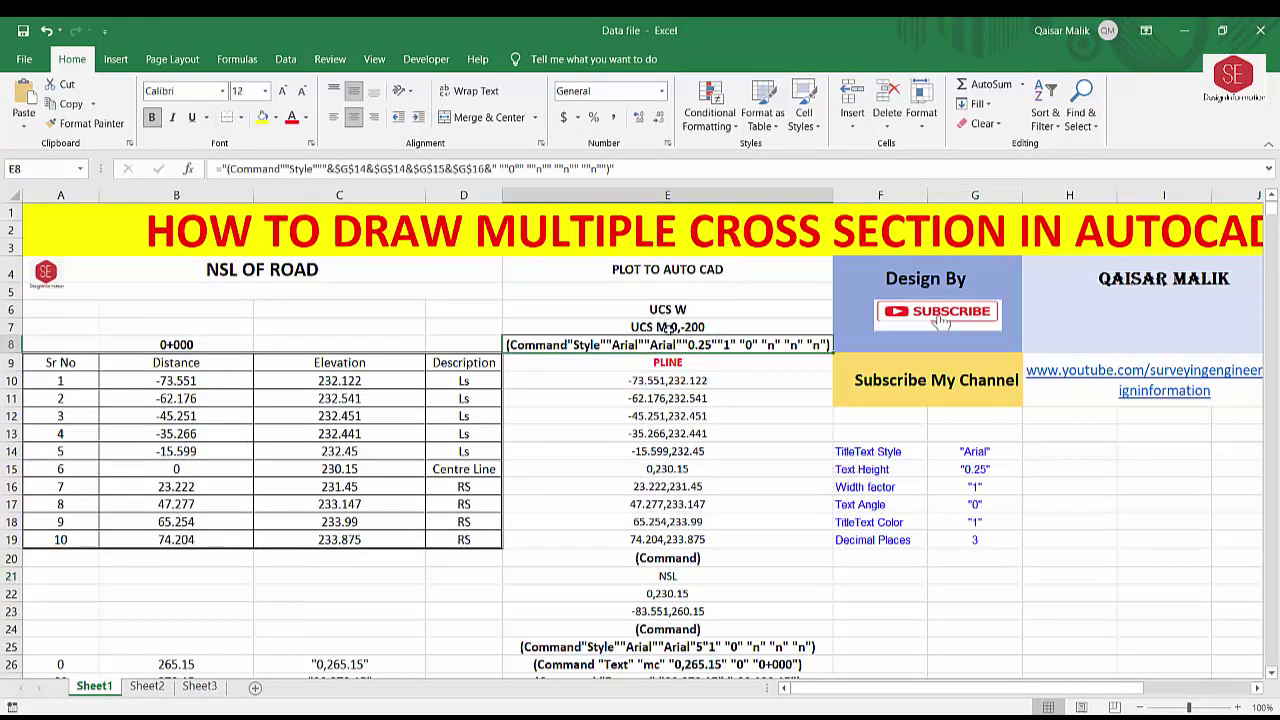
click(667, 327)
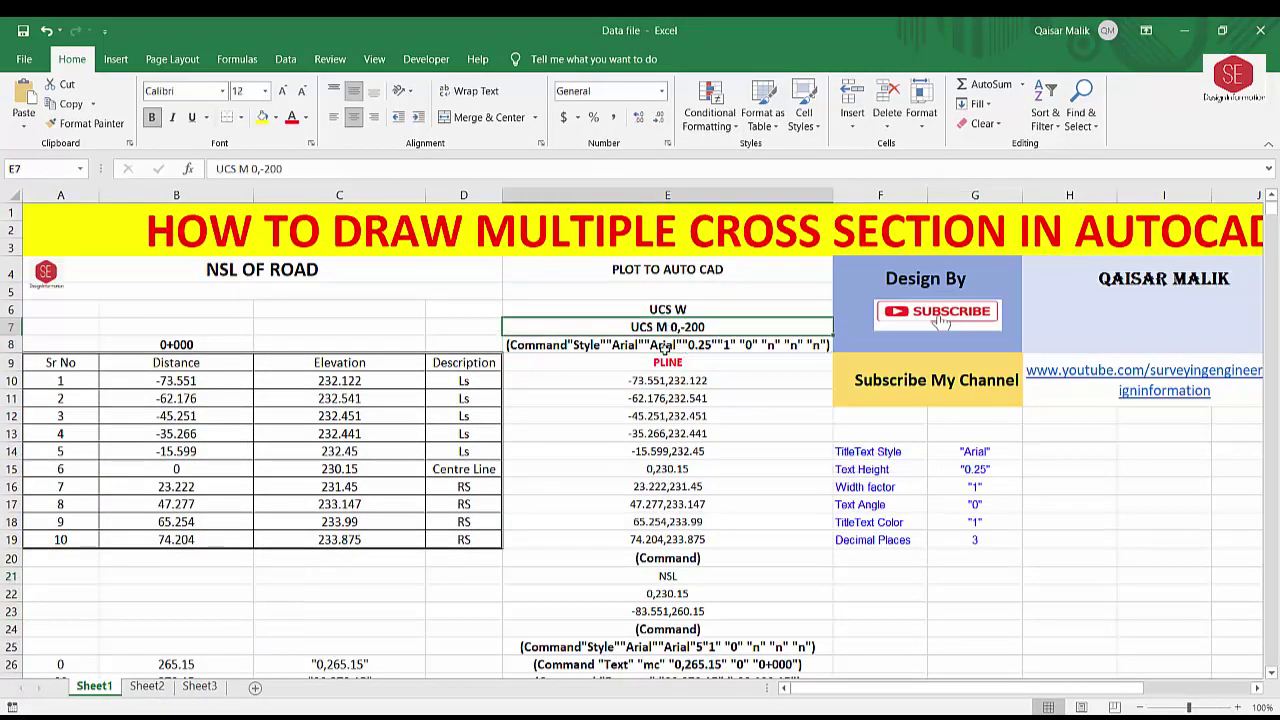
click(667, 344)
scroll(667, 400, down, 3)
click(669, 478)
drag(669, 478, 669, 516)
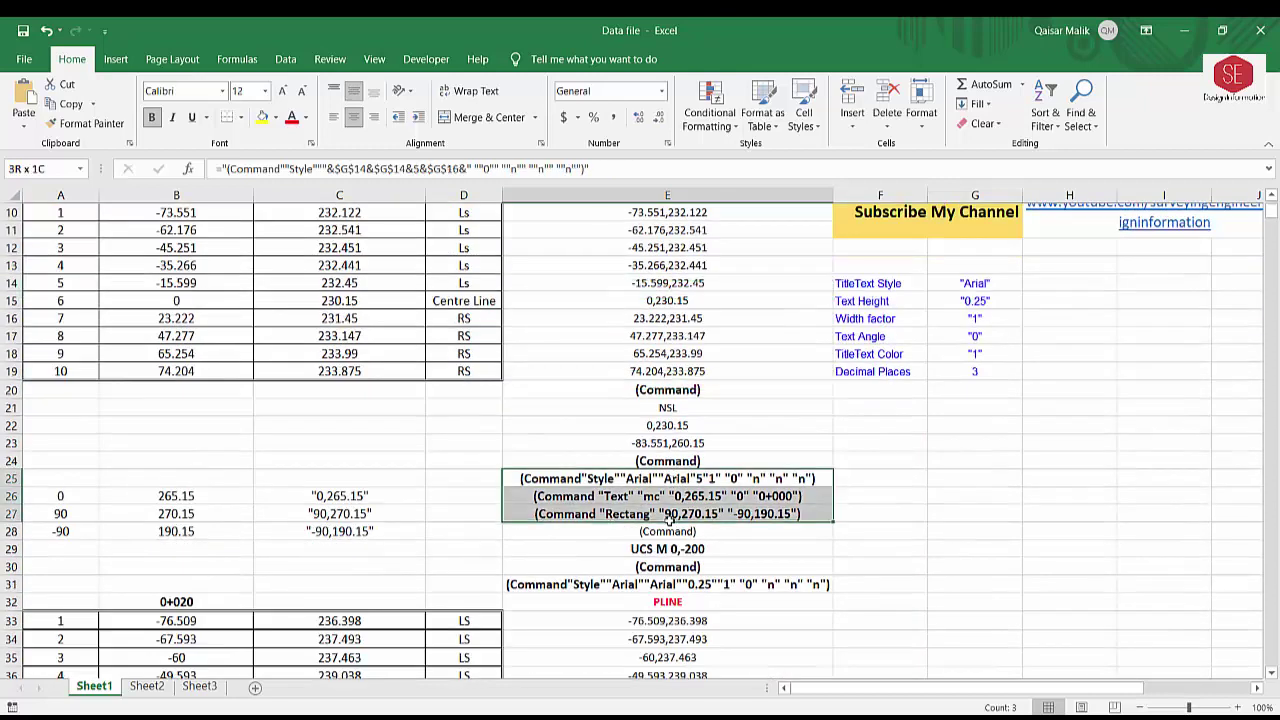
scroll(664, 518, down, 4)
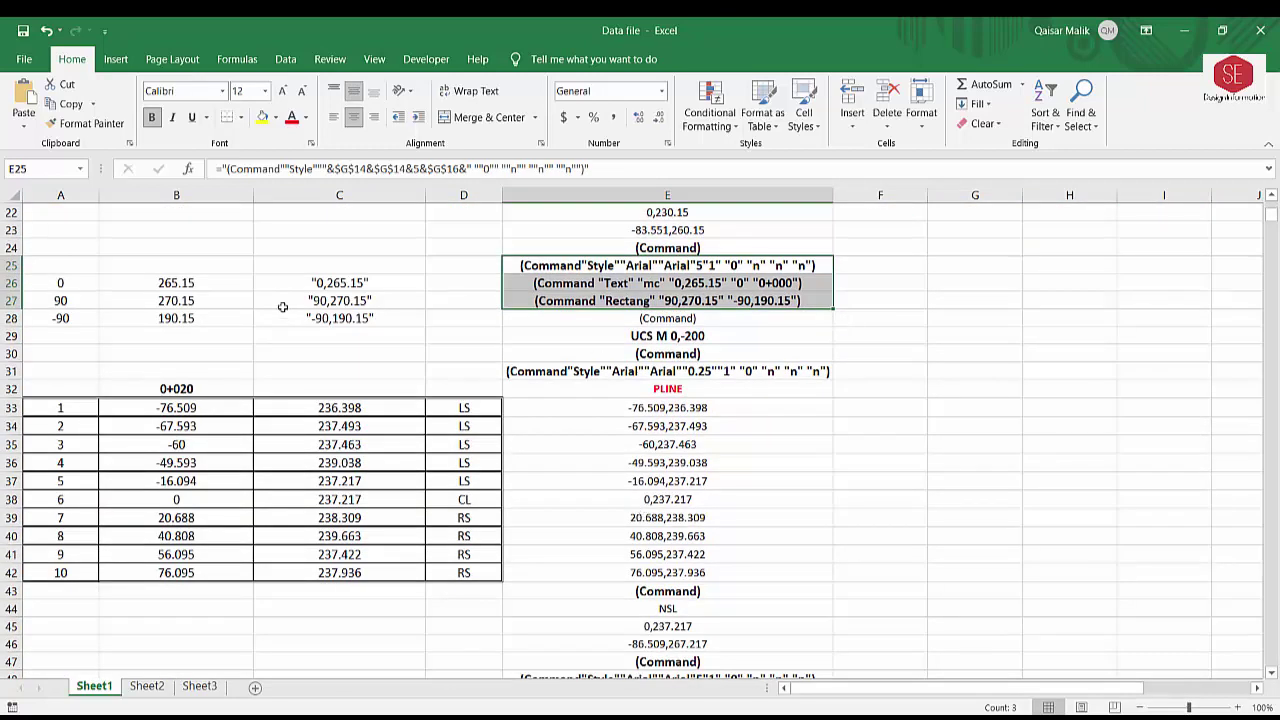
scroll(599, 318, down, 3)
scroll(605, 327, down, 4)
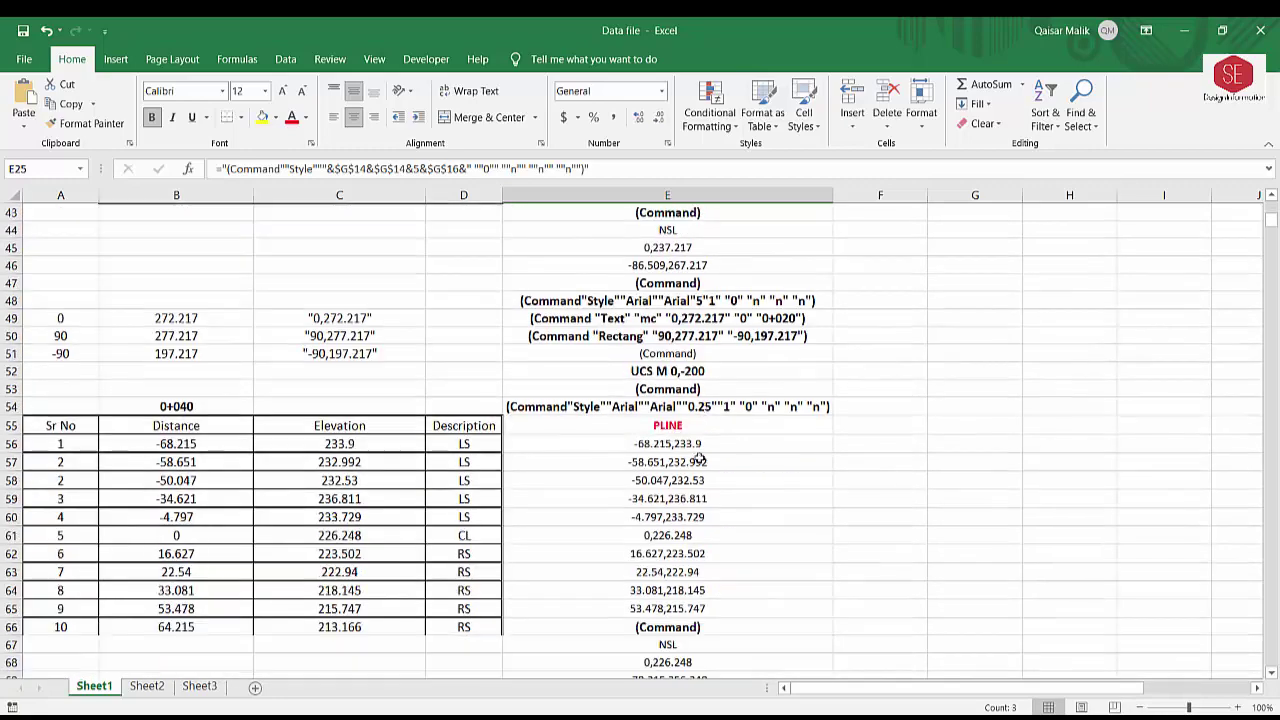
scroll(612, 336, down, 4)
scroll(625, 354, down, 5)
scroll(625, 354, down, 4)
scroll(640, 356, down, 3)
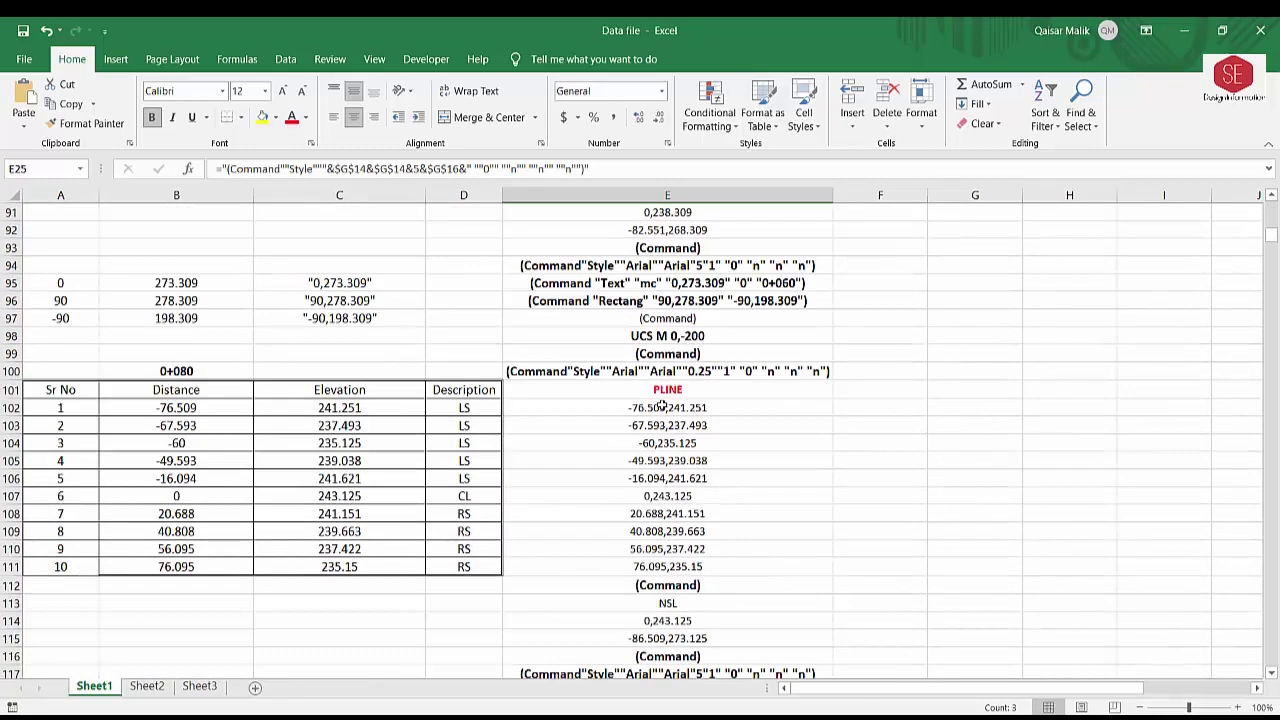
scroll(660, 357, down, 6)
scroll(675, 358, down, 4)
scroll(687, 485, down, 3)
scroll(646, 477, down, 1)
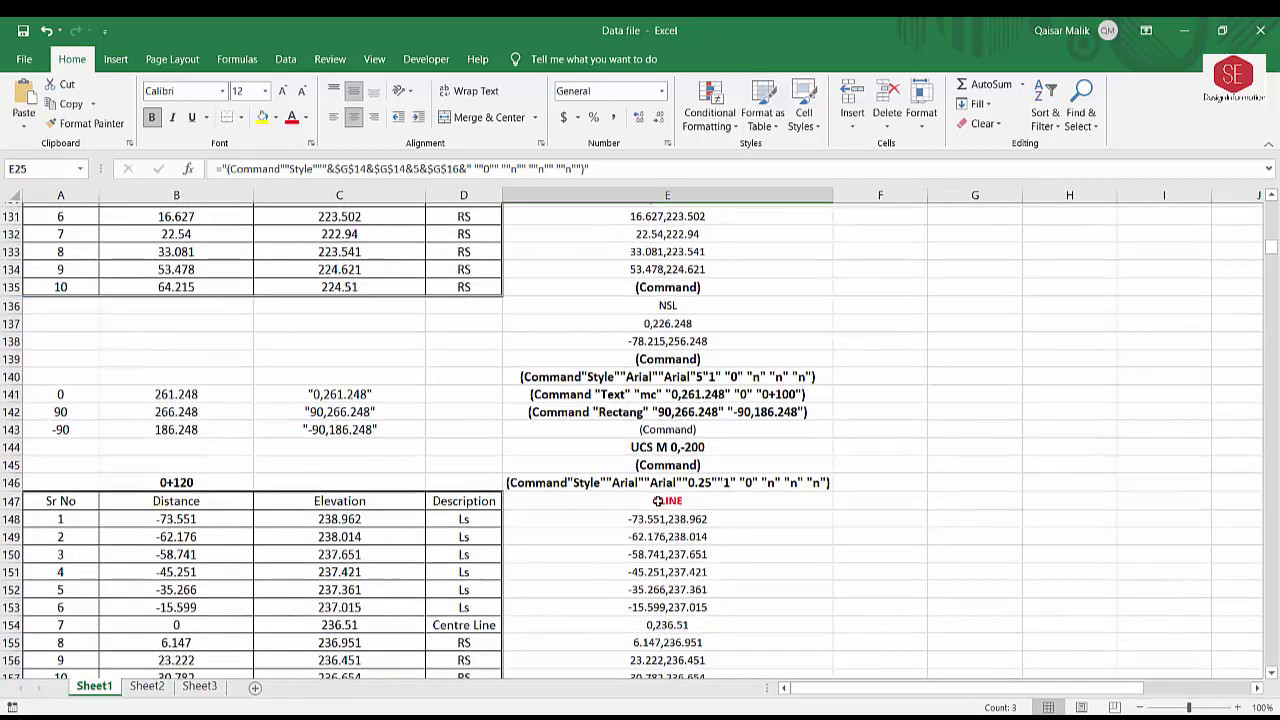
scroll(650, 485, down, 10)
scroll(665, 495, down, 5)
scroll(657, 497, down, 6)
scroll(657, 498, down, 7)
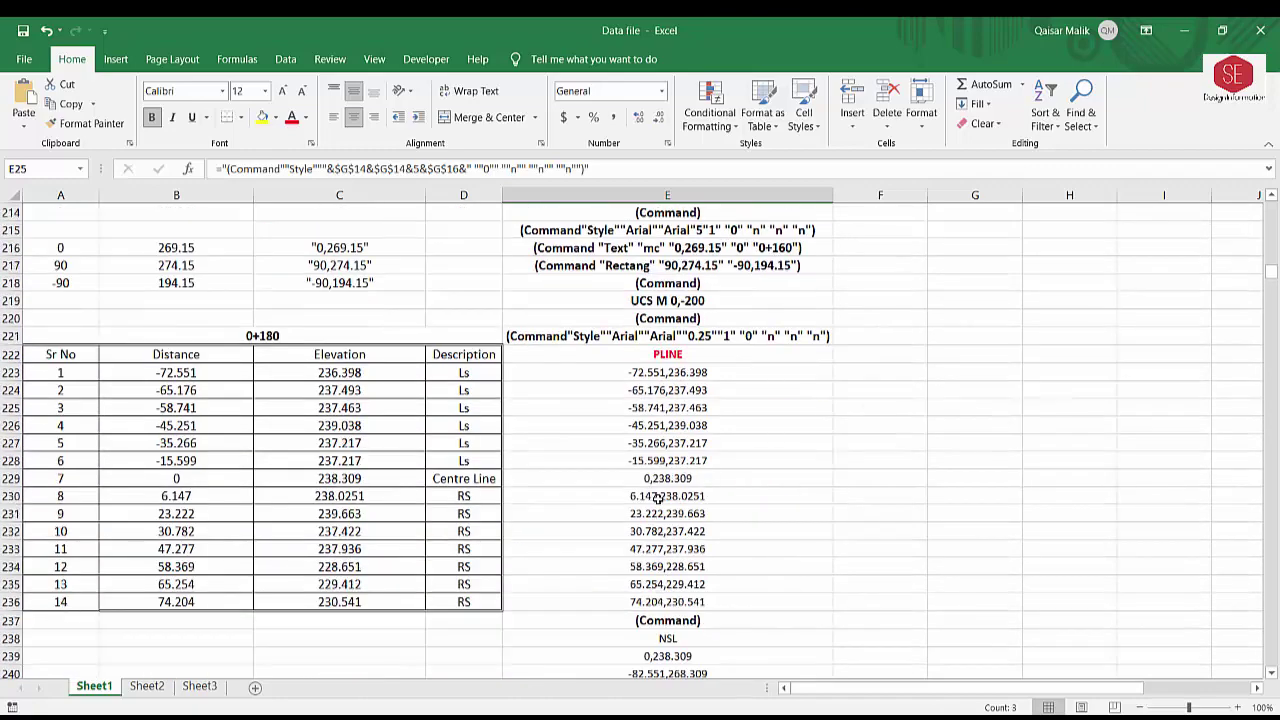
scroll(657, 498, down, 1)
scroll(658, 499, down, 4)
scroll(658, 499, down, 3)
scroll(658, 498, down, 6)
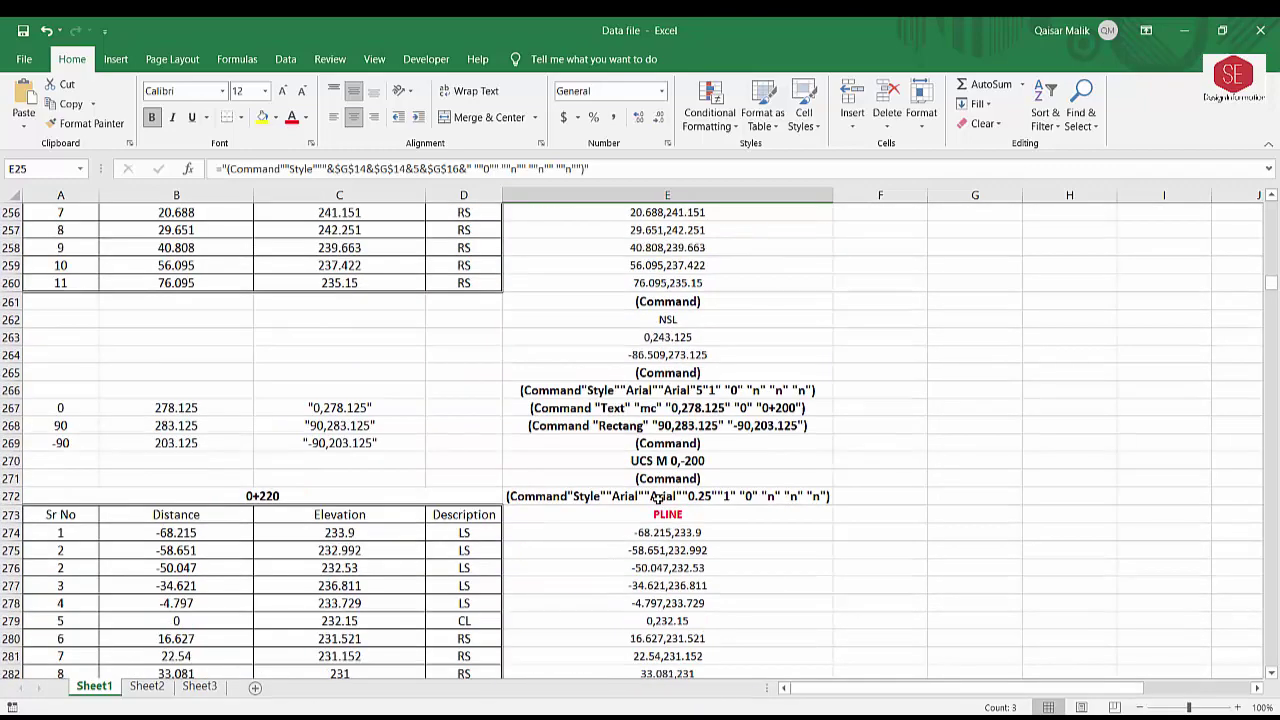
scroll(658, 497, down, 2)
scroll(658, 496, down, 4)
scroll(658, 496, down, 3)
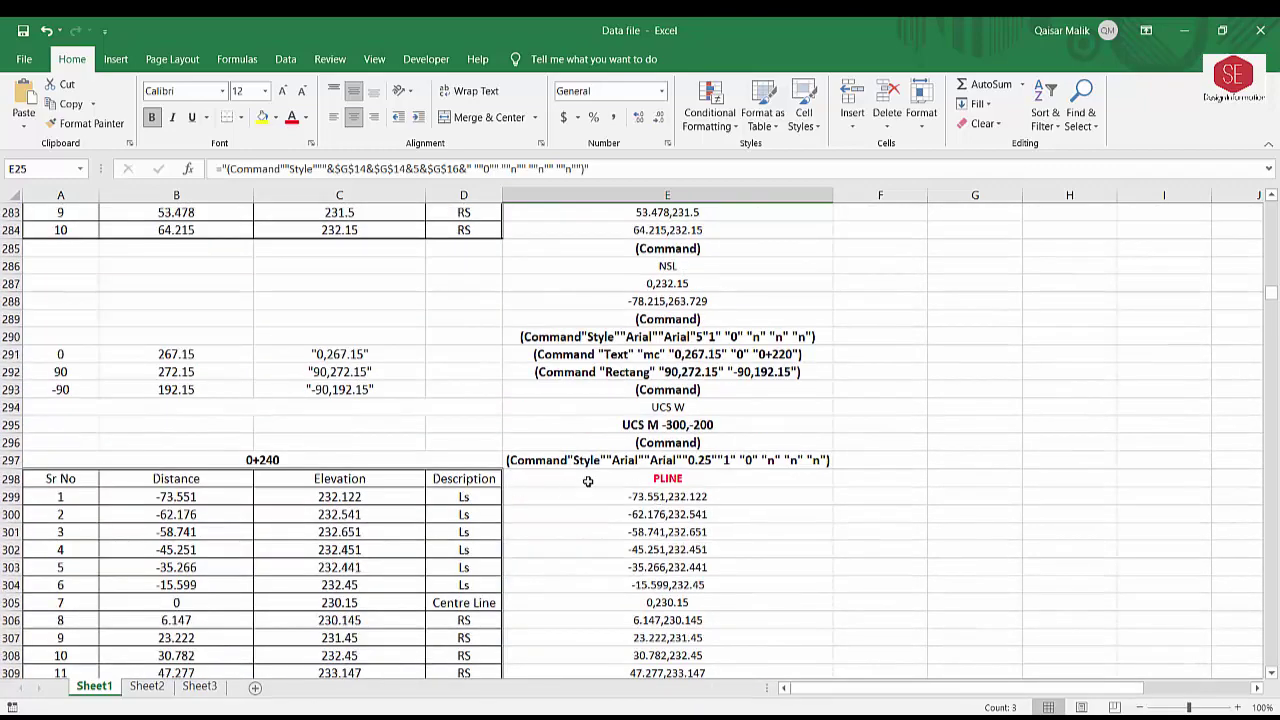
click(669, 408)
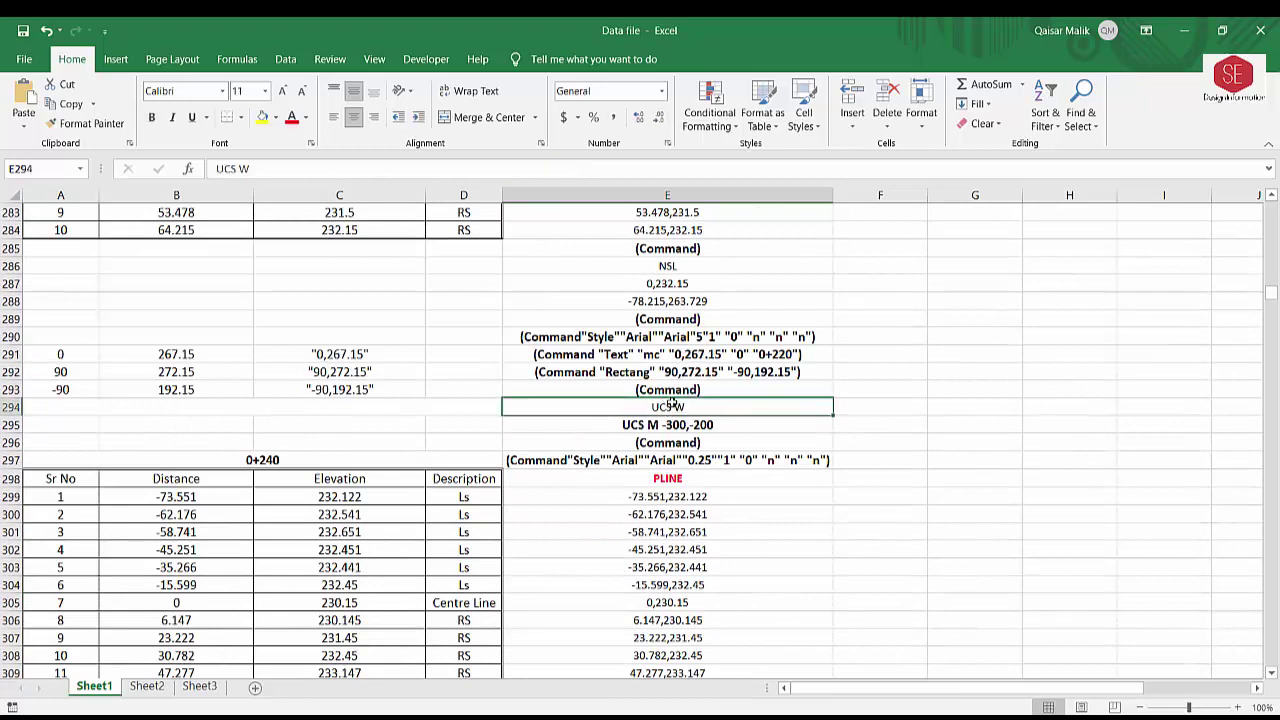
key(Down)
key(Down)
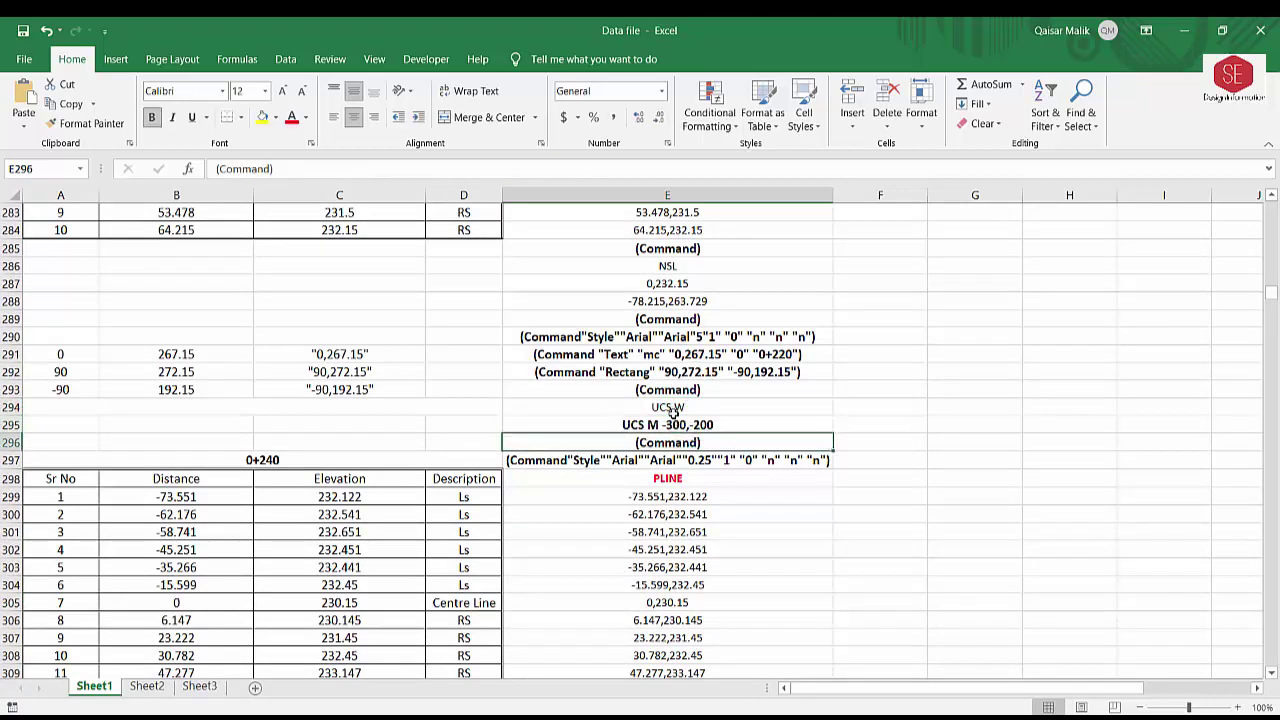
key(Up)
key(Up)
key(Down)
key(Down)
key(Down)
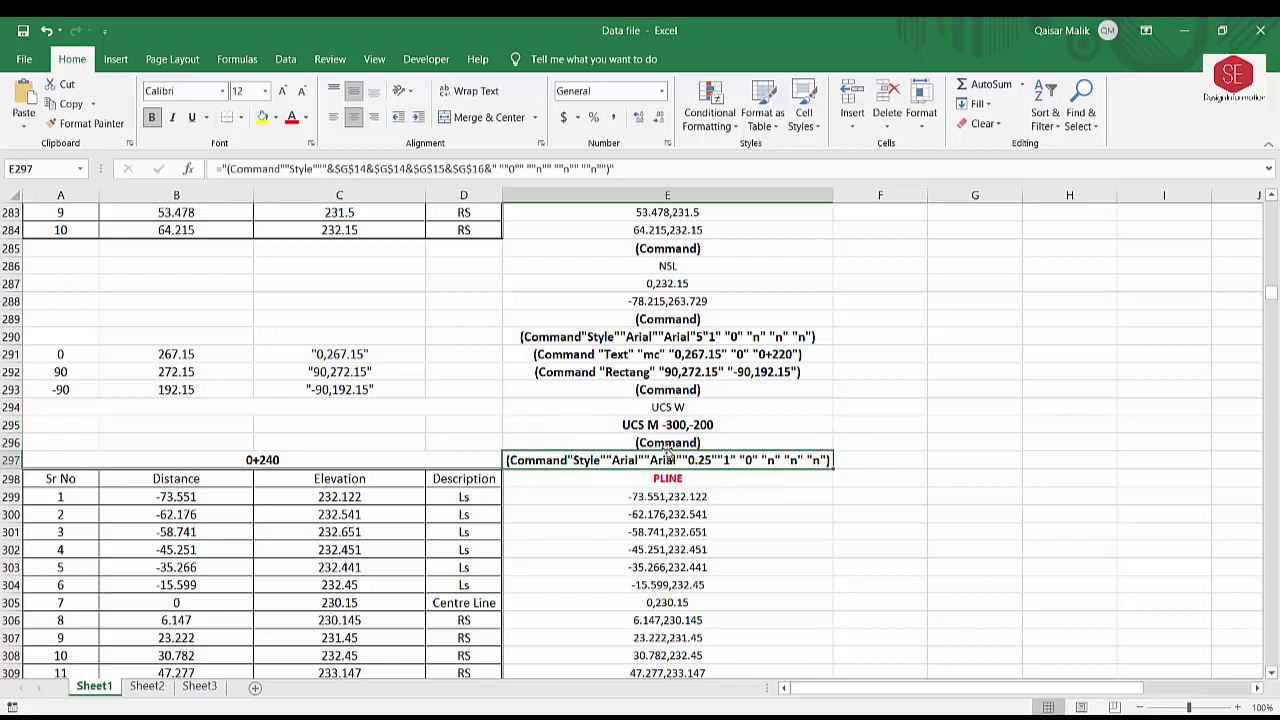
key(Up)
key(Down)
scroll(667, 370, down, 7)
scroll(757, 449, down, 7)
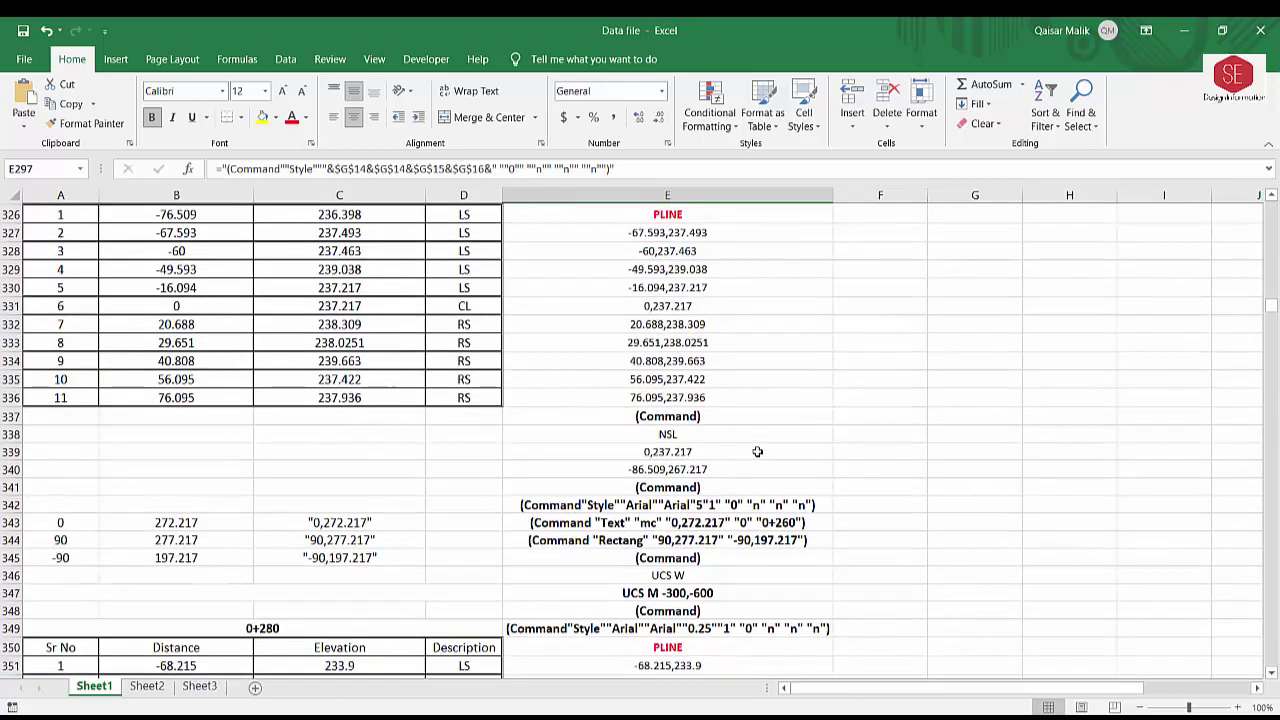
scroll(757, 449, down, 7)
drag(1273, 333, 1273, 497)
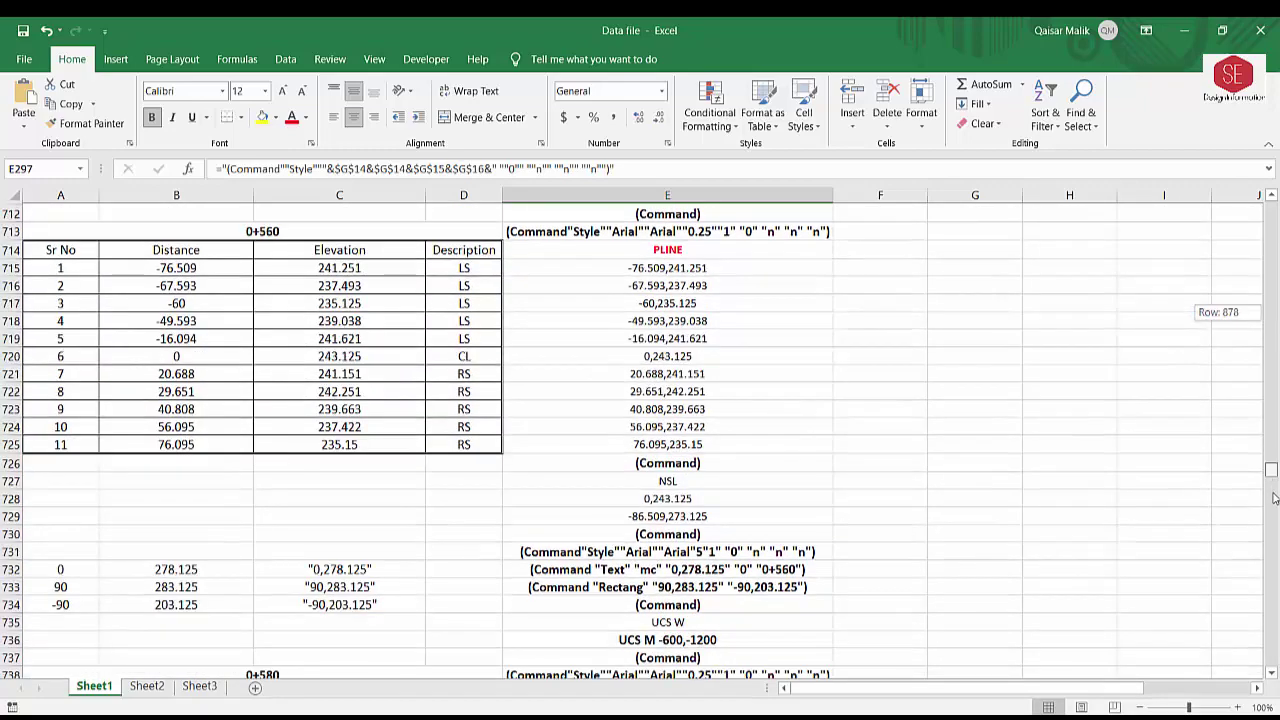
drag(1275, 577, 1273, 600)
scroll(787, 464, down, 7)
scroll(787, 464, down, 8)
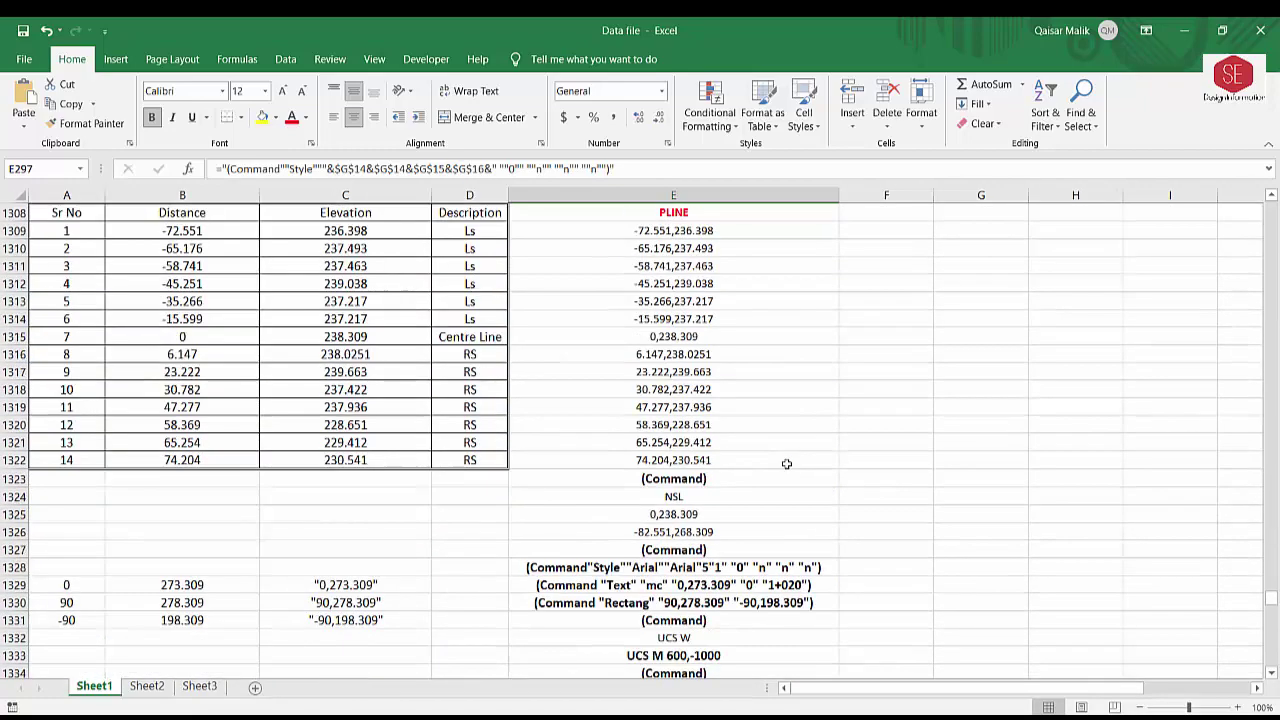
scroll(787, 464, down, 13)
scroll(787, 464, down, 8)
scroll(787, 464, down, 13)
scroll(787, 464, down, 13)
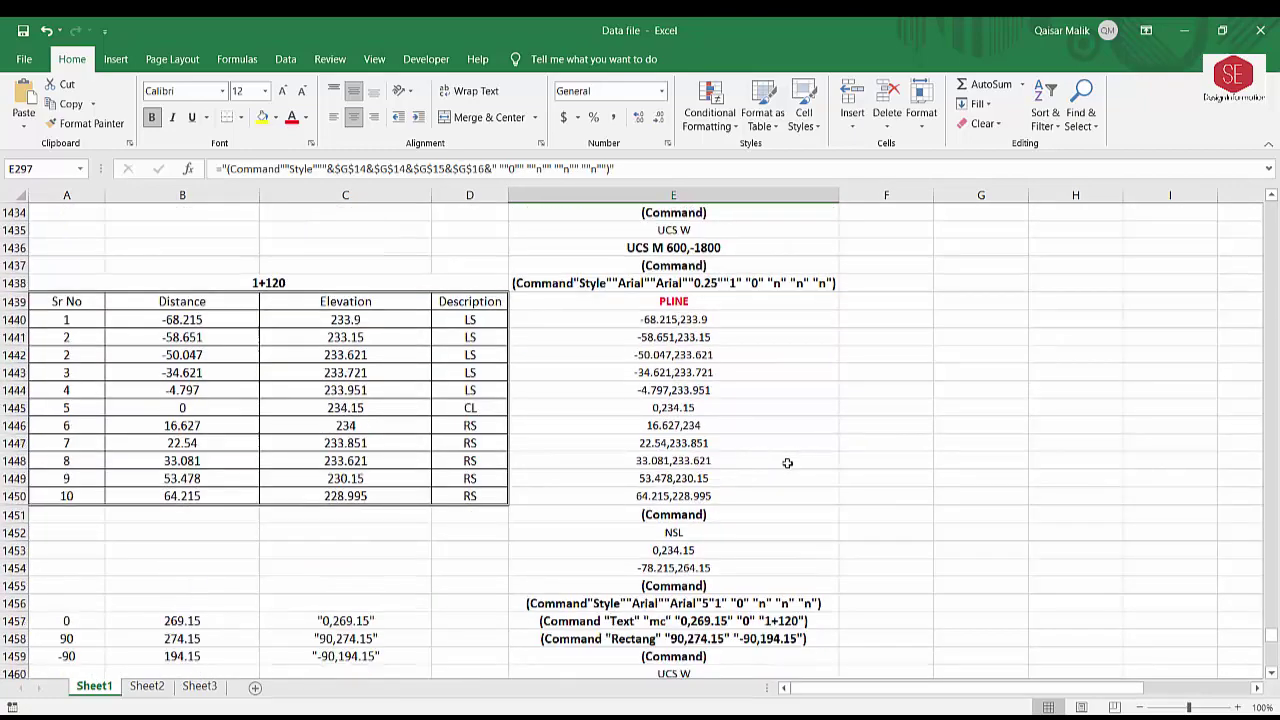
scroll(787, 464, down, 9)
scroll(787, 462, down, 8)
scroll(787, 462, down, 8)
scroll(787, 462, down, 3)
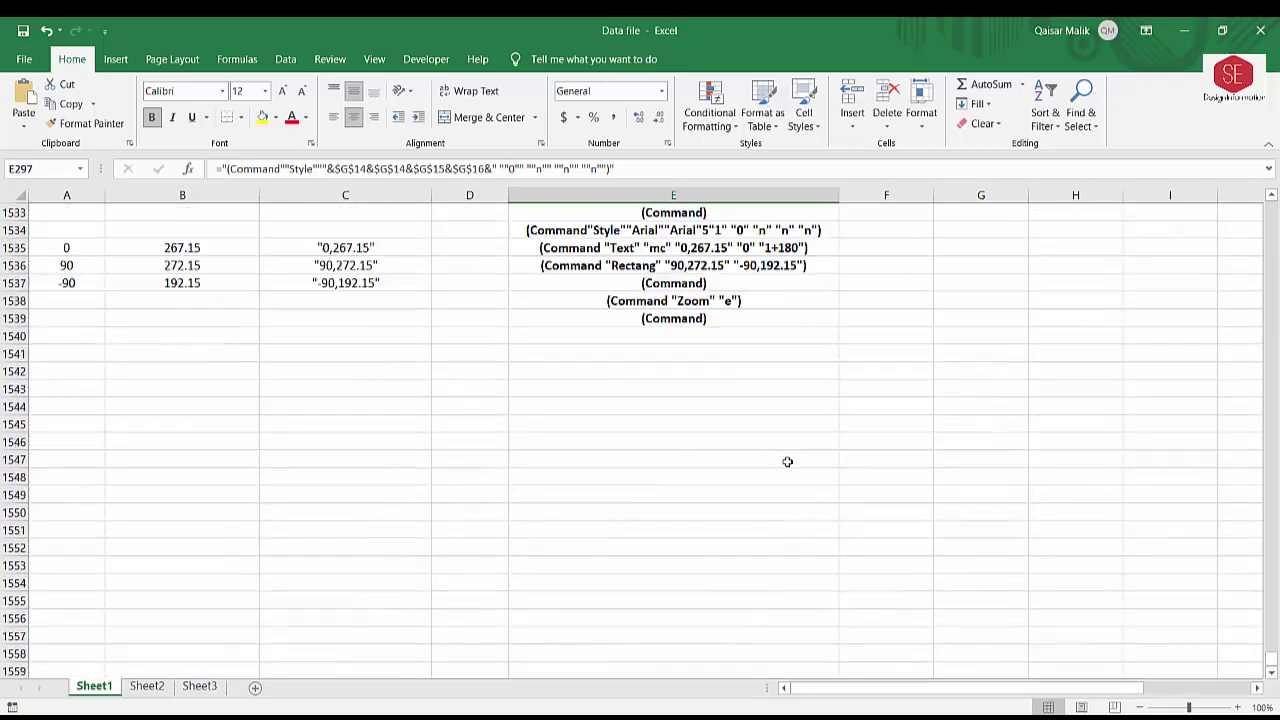
scroll(787, 462, up, 3)
scroll(681, 418, up, 1)
scroll(623, 371, up, 2)
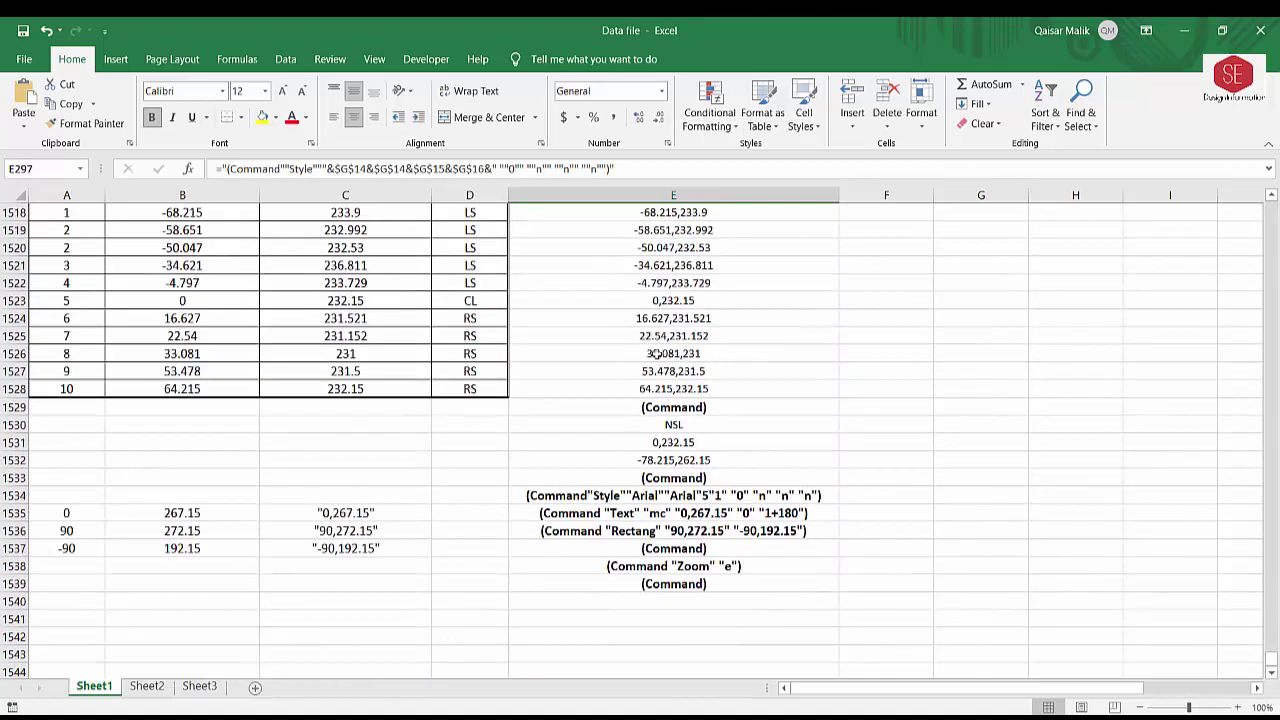
click(658, 565)
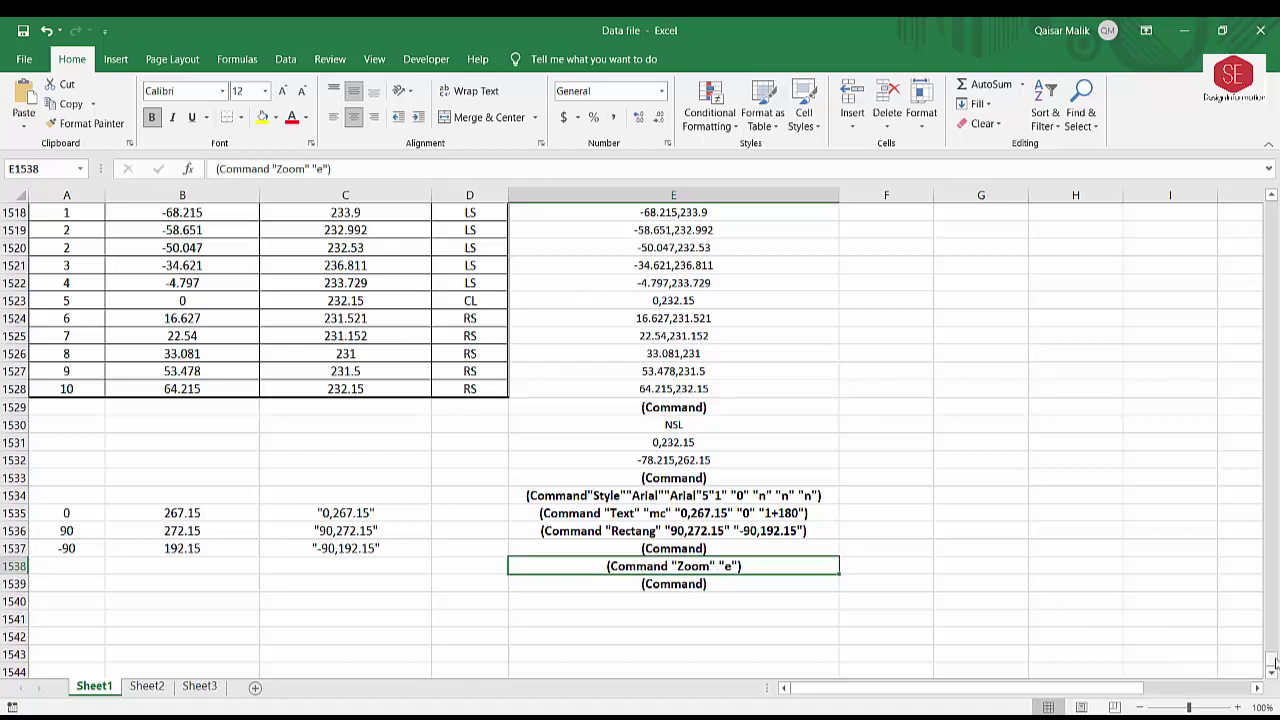
drag(1272, 660, 1272, 208)
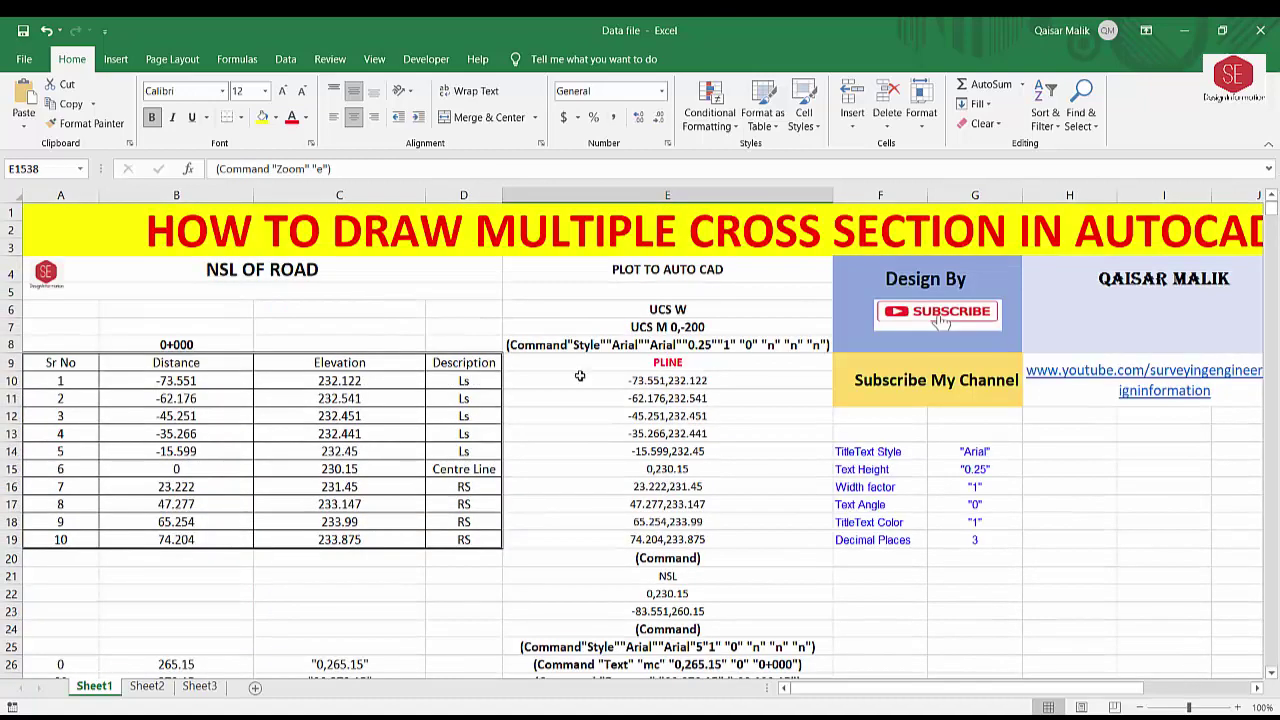
Copy the command range E6:E1538, UCS W through the final (Command), then bring up AutoCAD
click(665, 310)
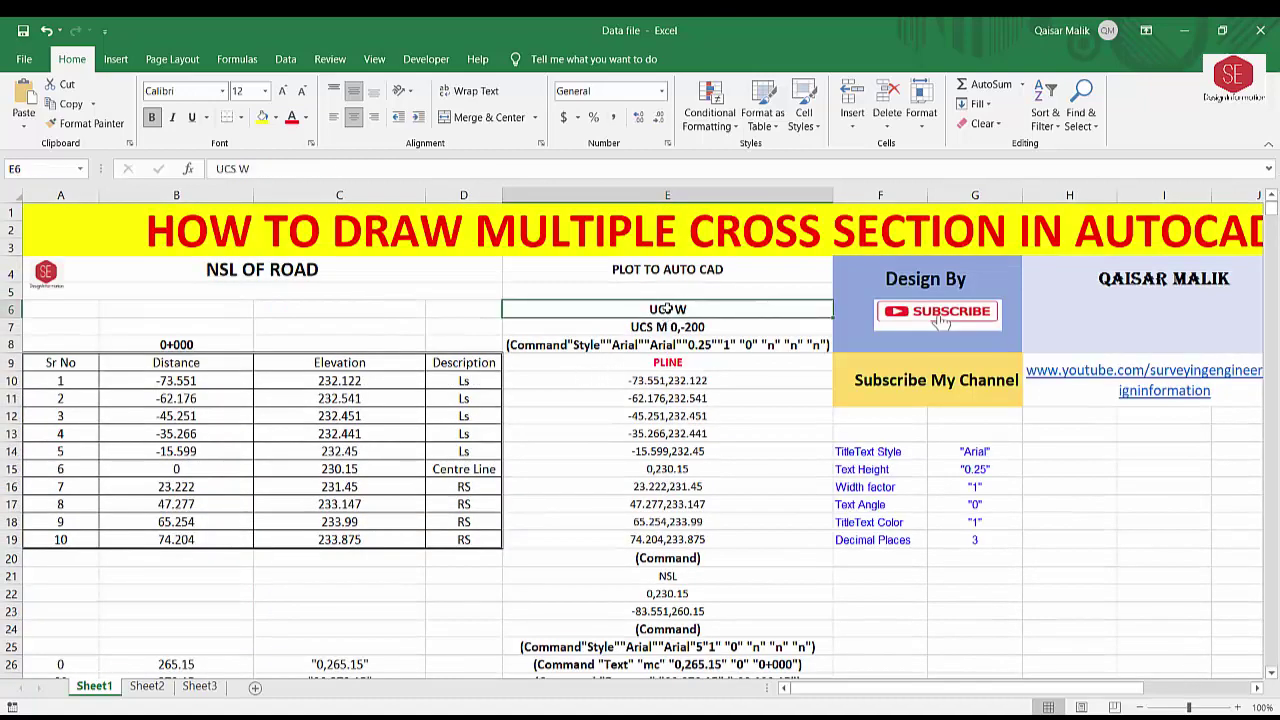
drag(667, 310, 800, 645)
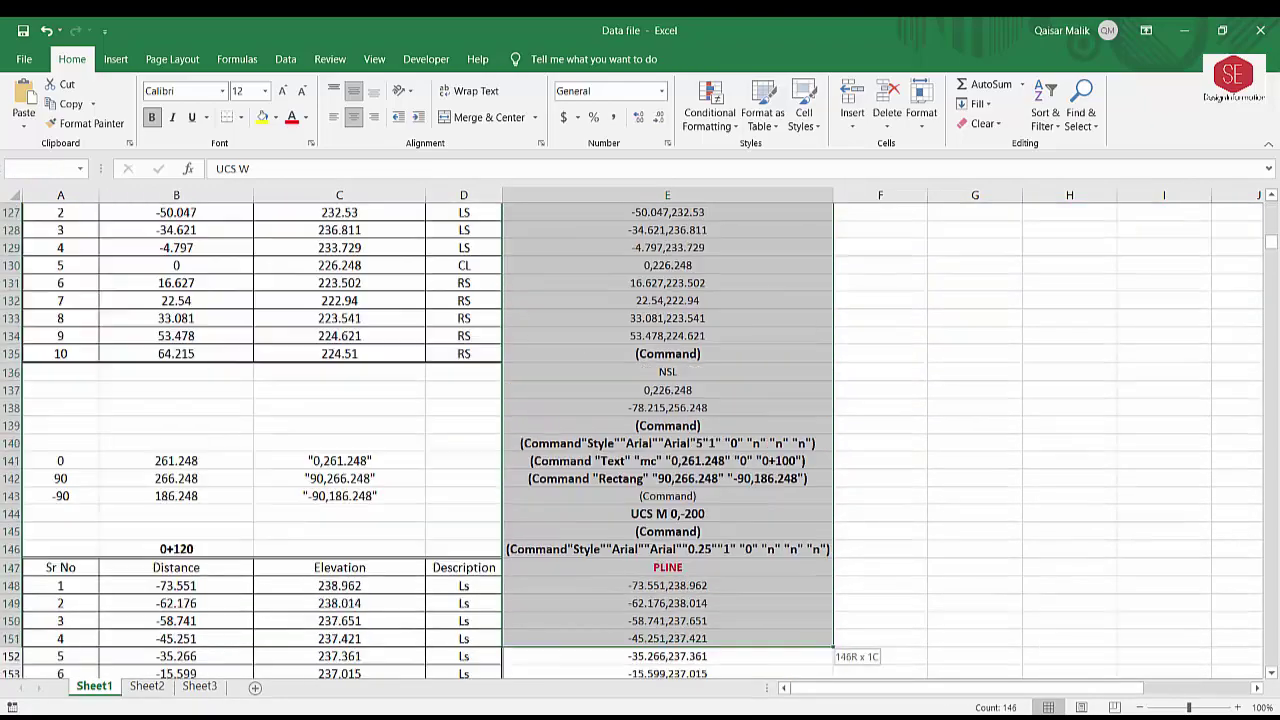
drag(834, 650, 840, 650)
drag(687, 680, 692, 632)
right_click(659, 390)
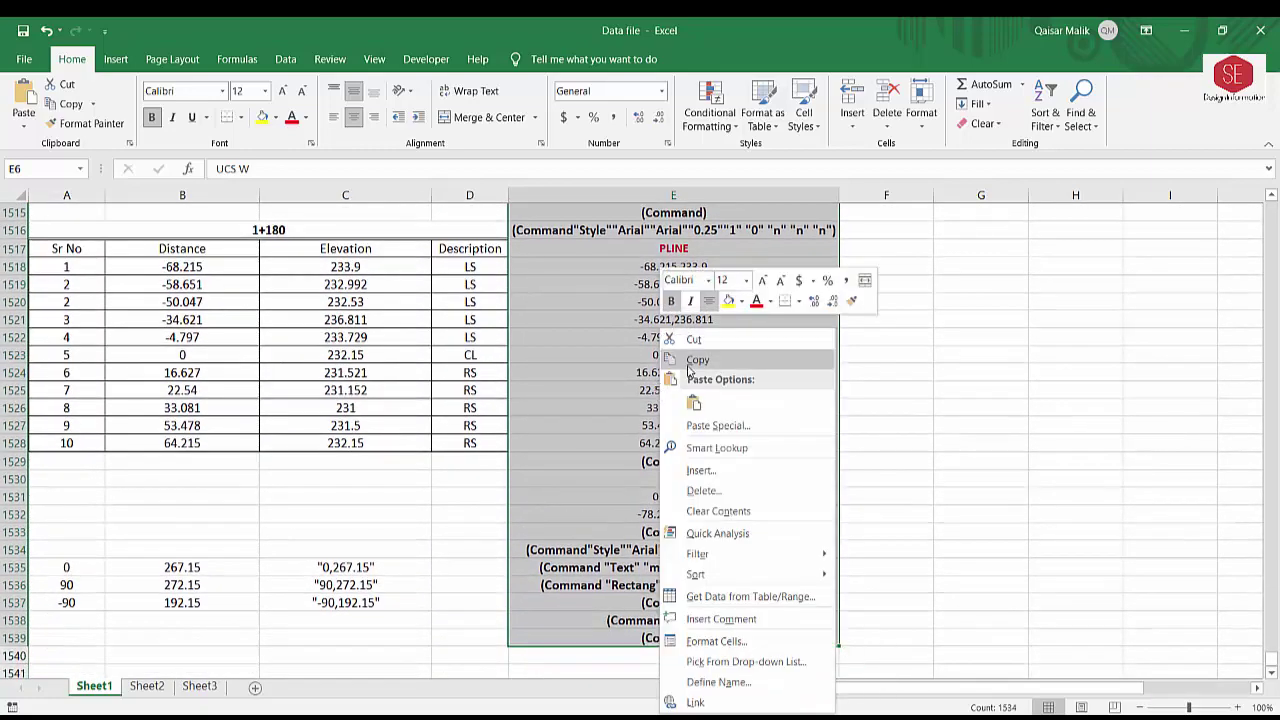
click(690, 368)
key(ctrl+BackSpace)
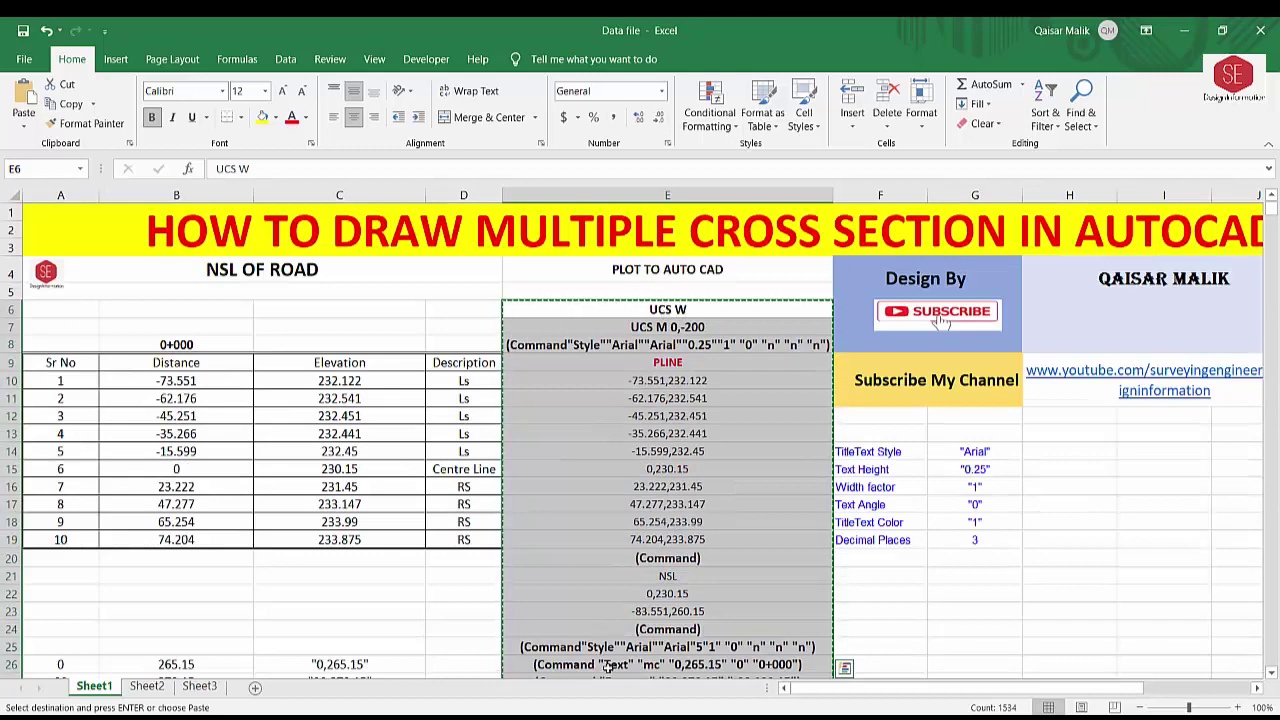
click(1186, 32)
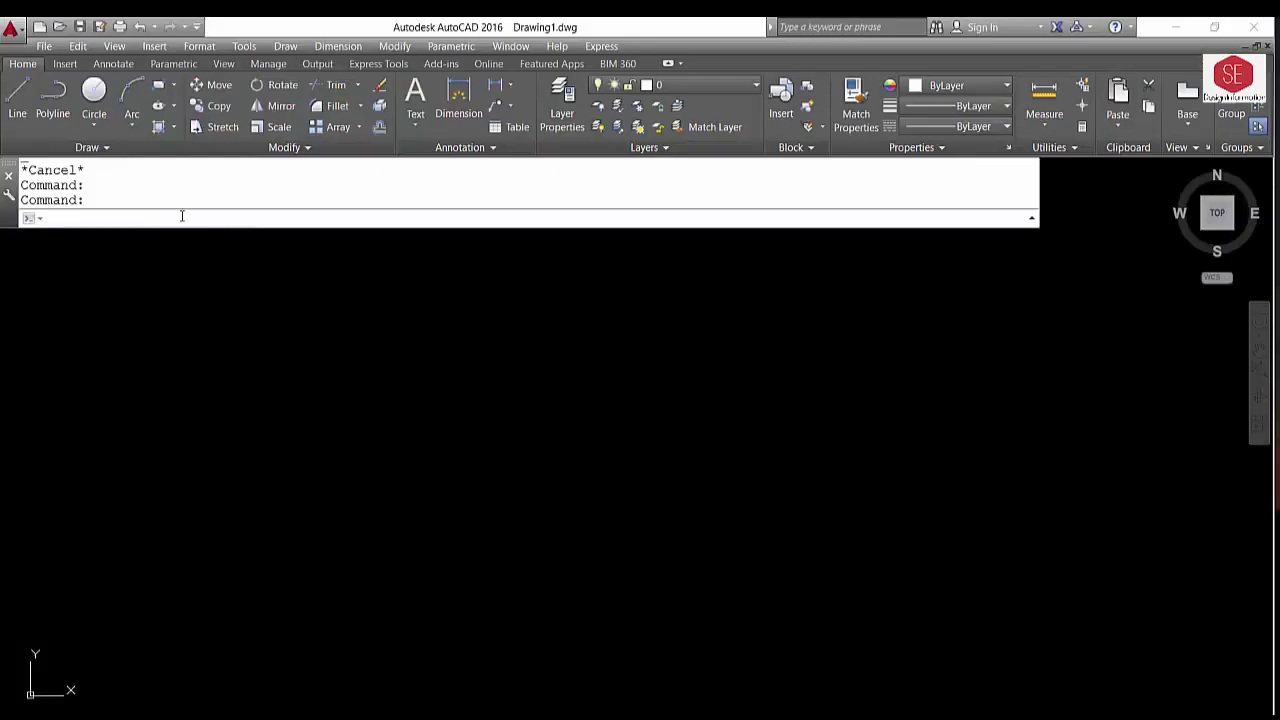
right_click(173, 218)
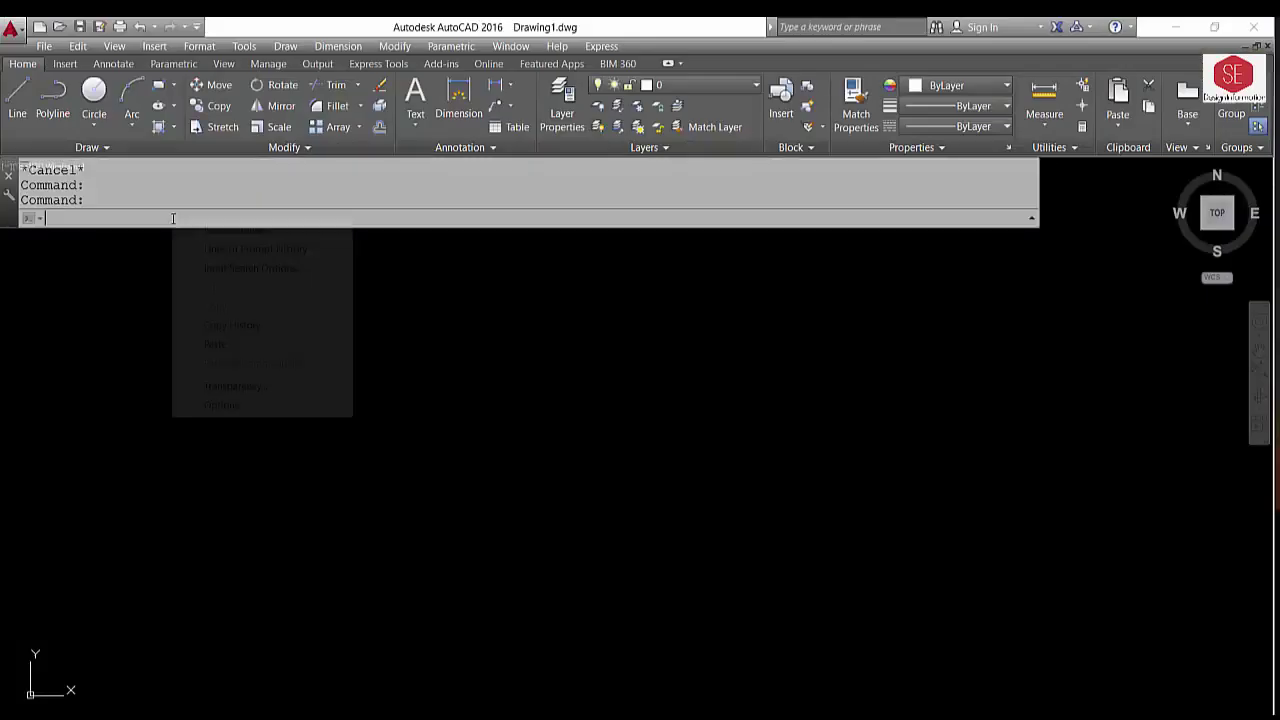
click(215, 344)
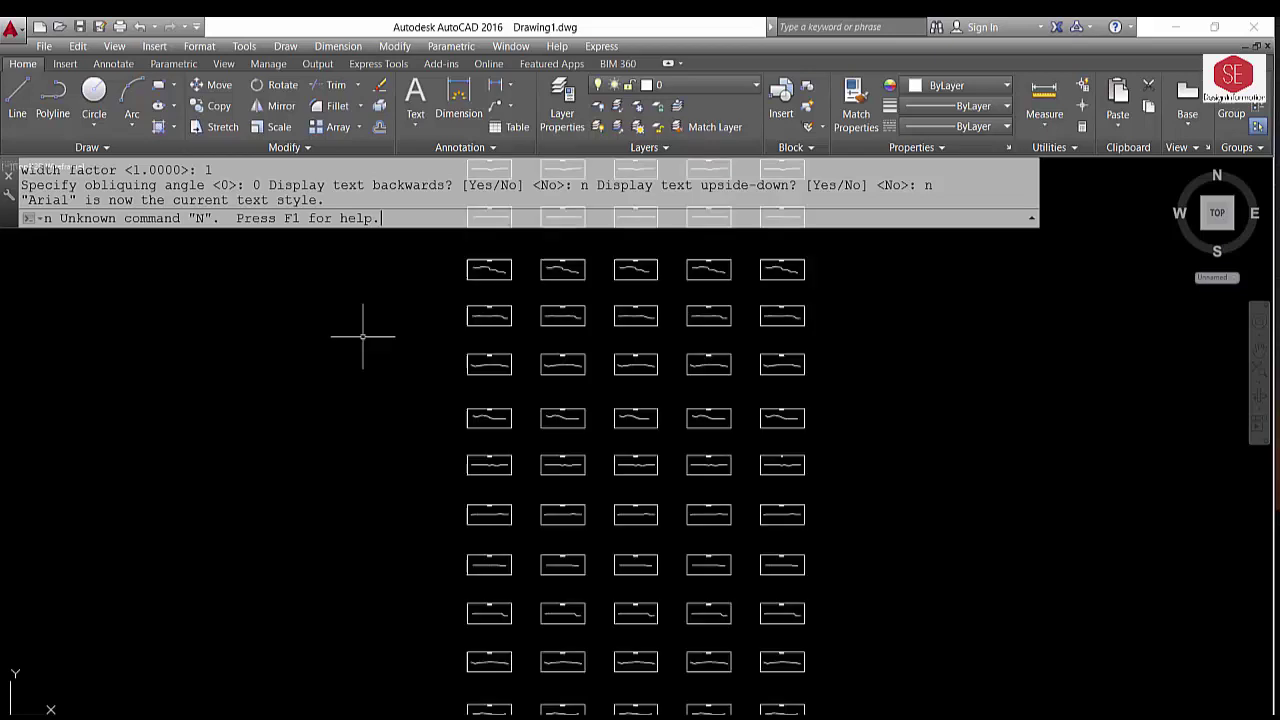
scroll(716, 371, down, 4)
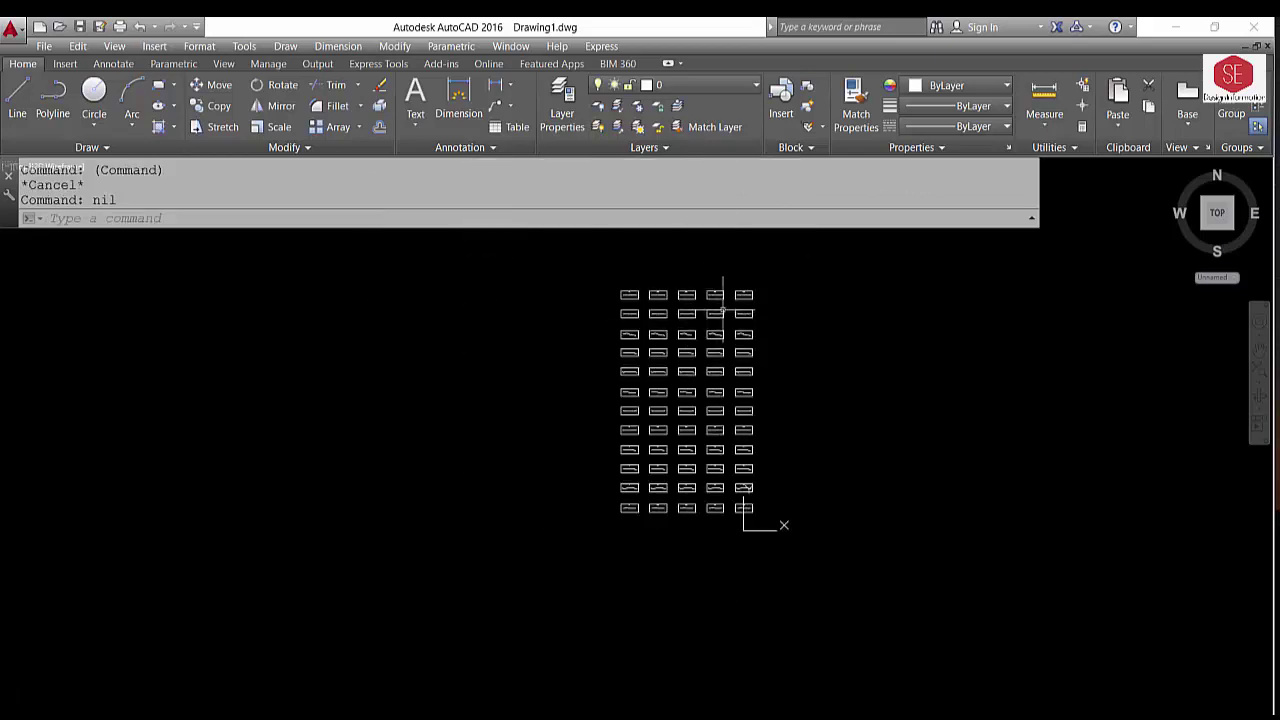
scroll(723, 310, up, 8)
scroll(441, 343, up, 4)
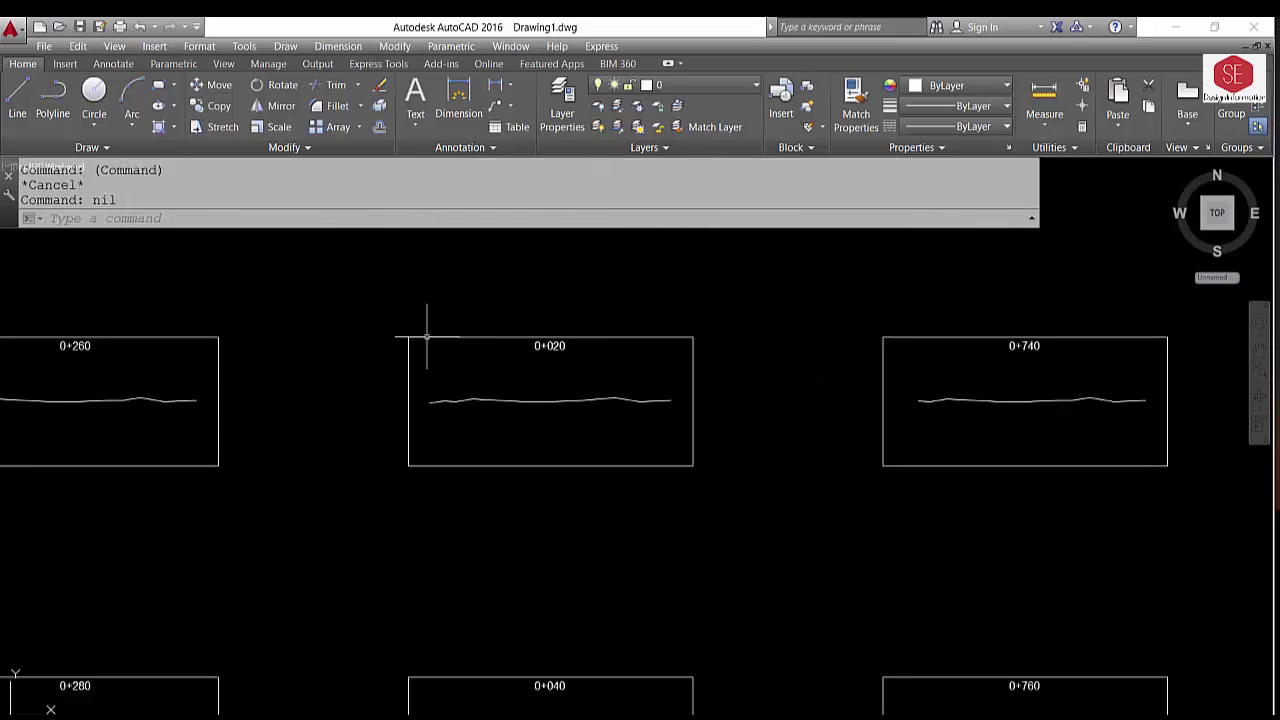
scroll(443, 375, down, 6)
scroll(443, 375, down, 3)
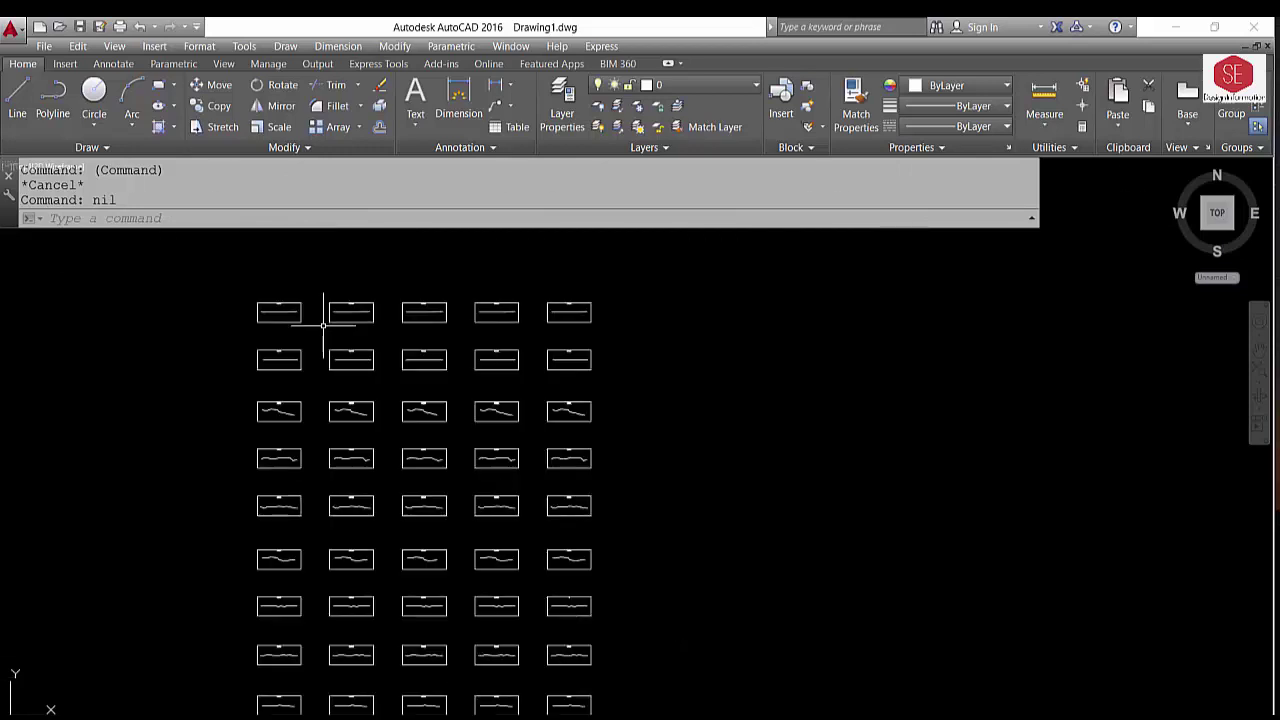
scroll(323, 294, down, 2)
drag(644, 482, 775, 421)
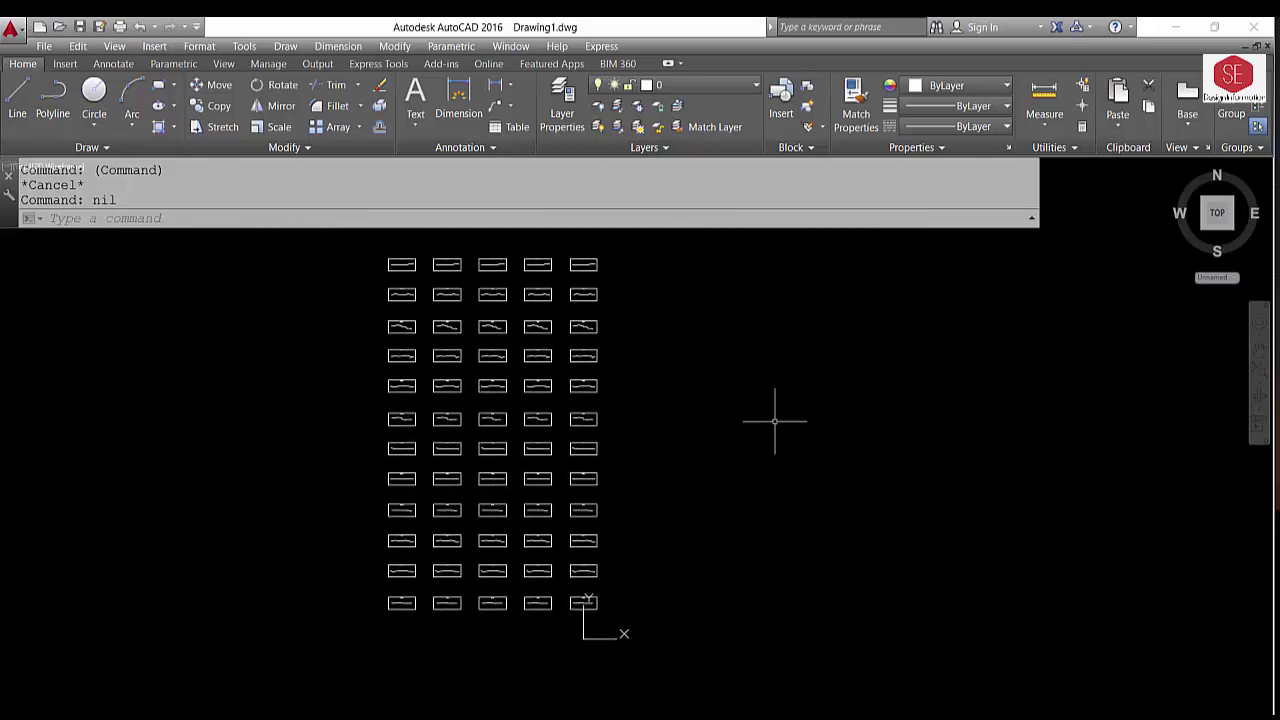
scroll(765, 401, down, 2)
click(748, 281)
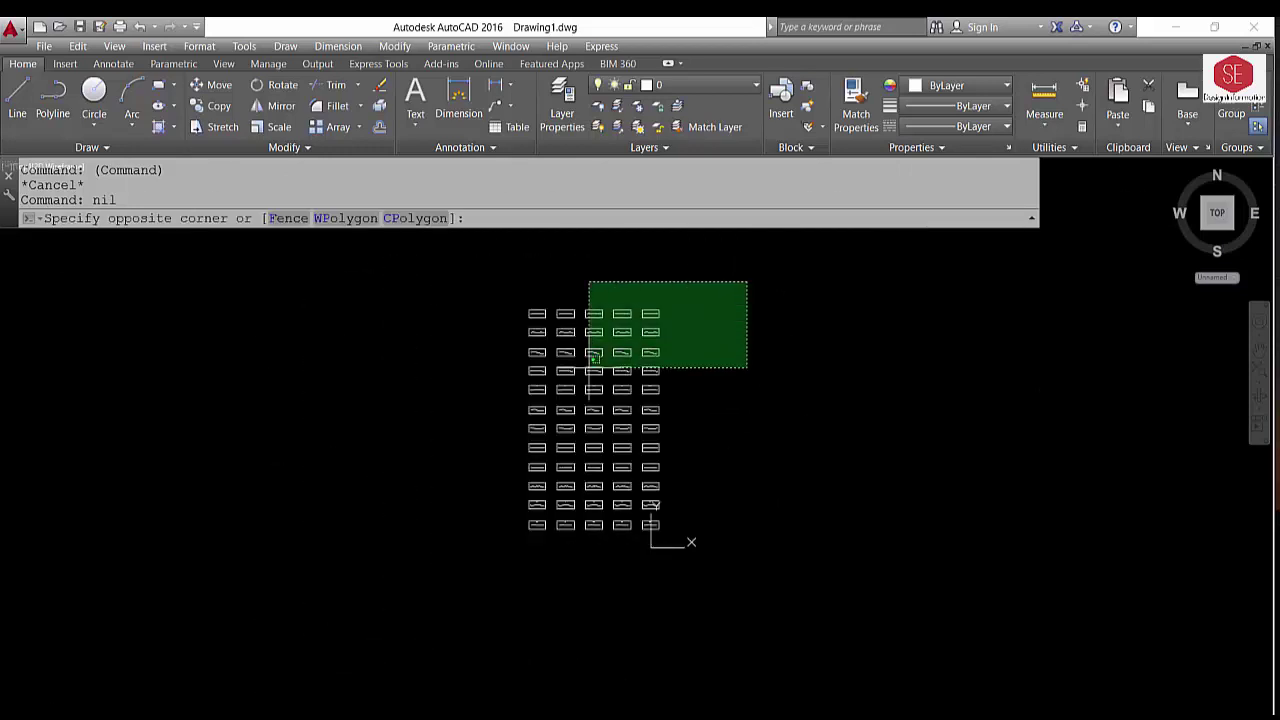
click(432, 561)
text(e)
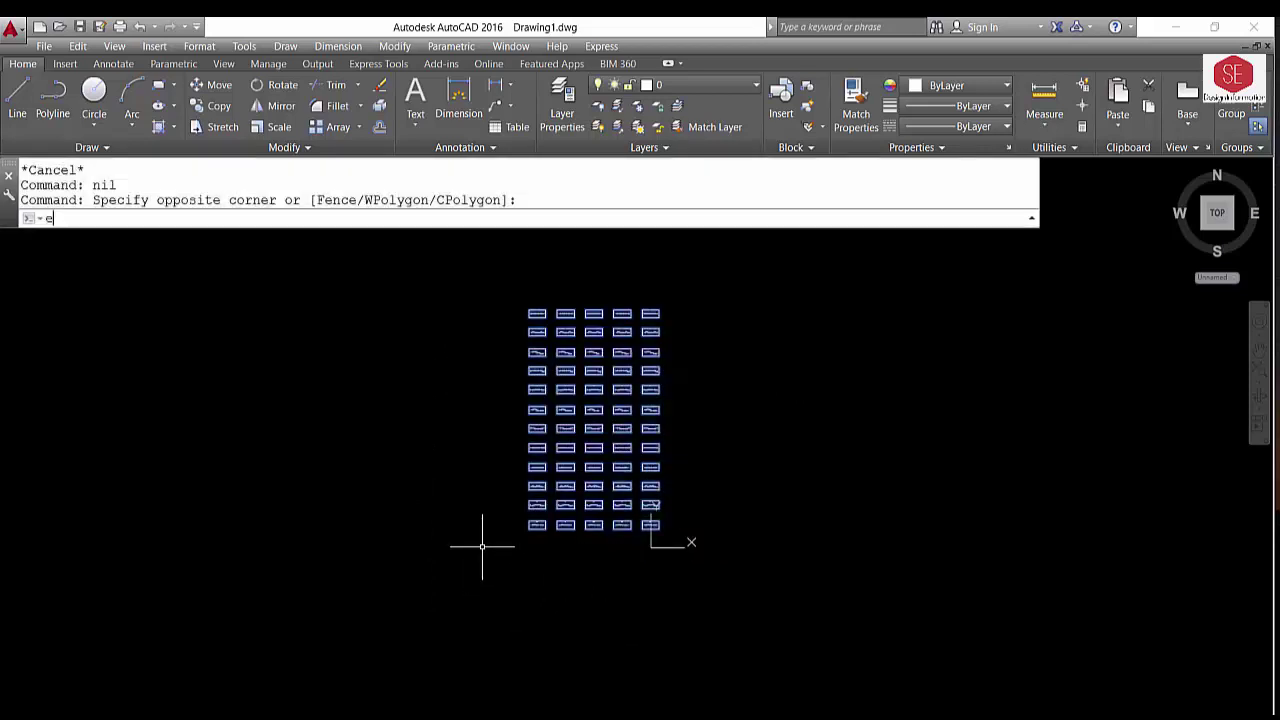
key(Return)
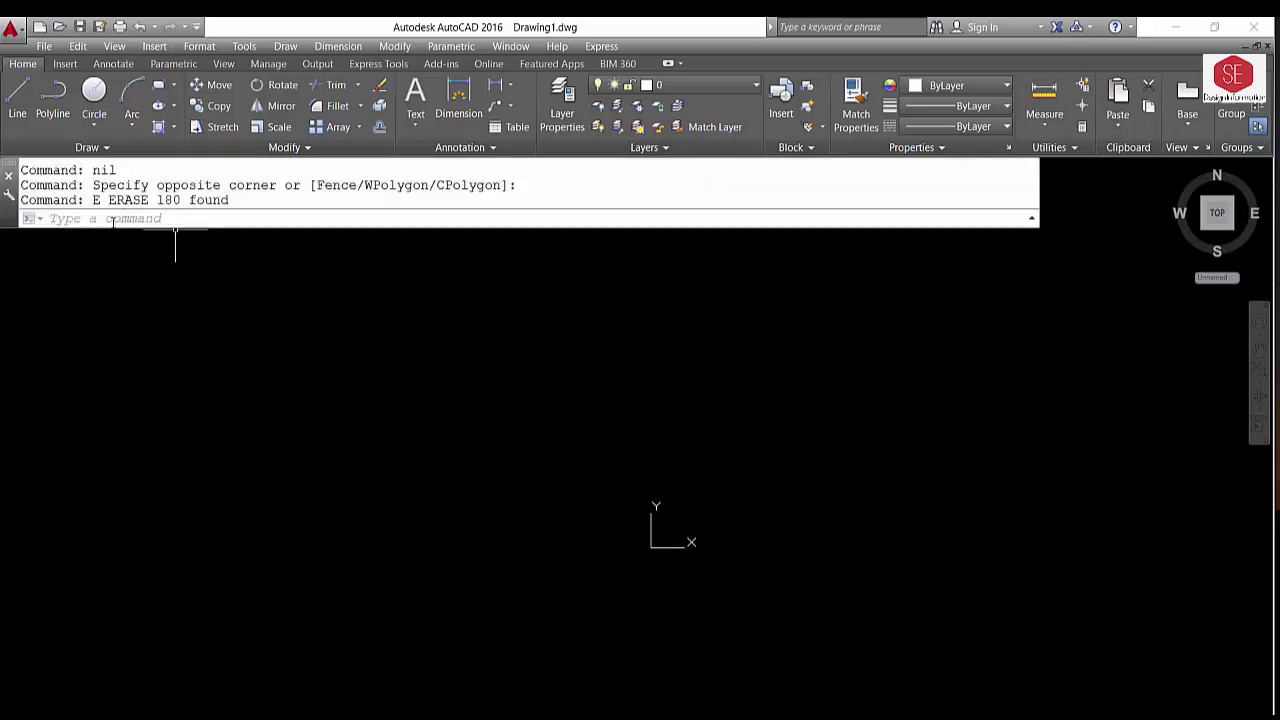
right_click(111, 220)
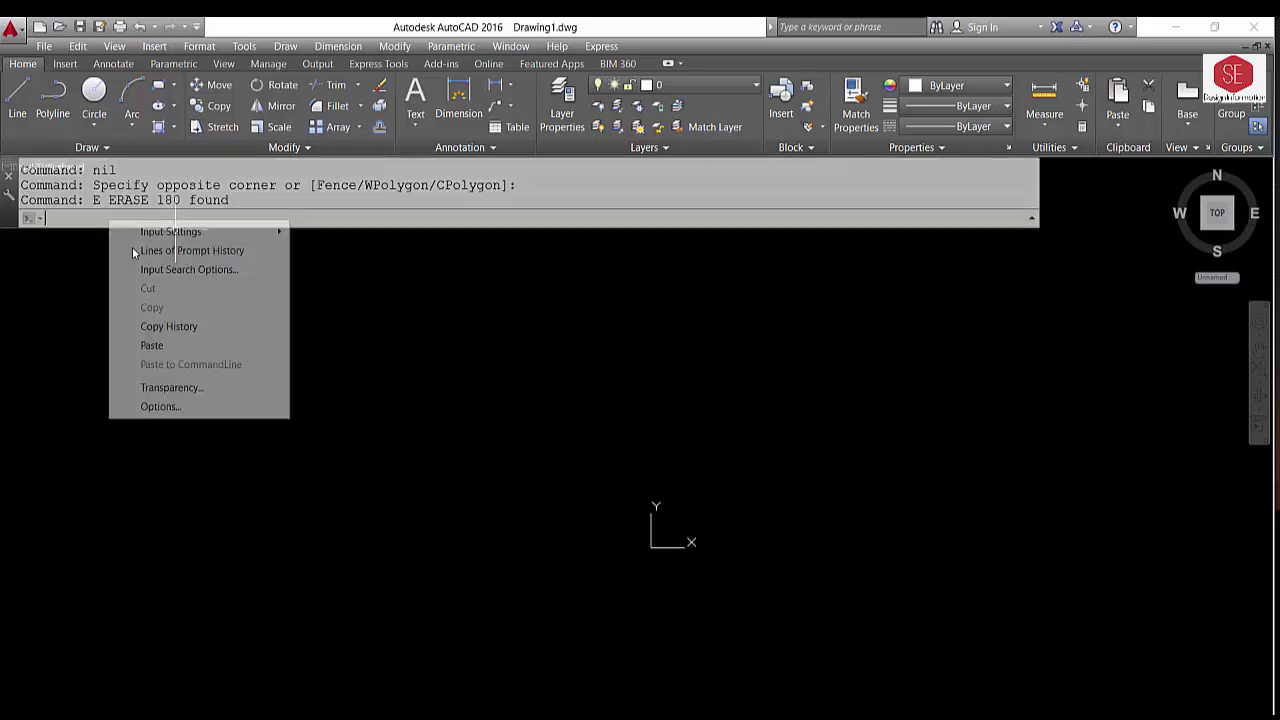
Paste the copied commands into AutoCAD's command line, drawing a five-column grid of boxed sections
click(159, 346)
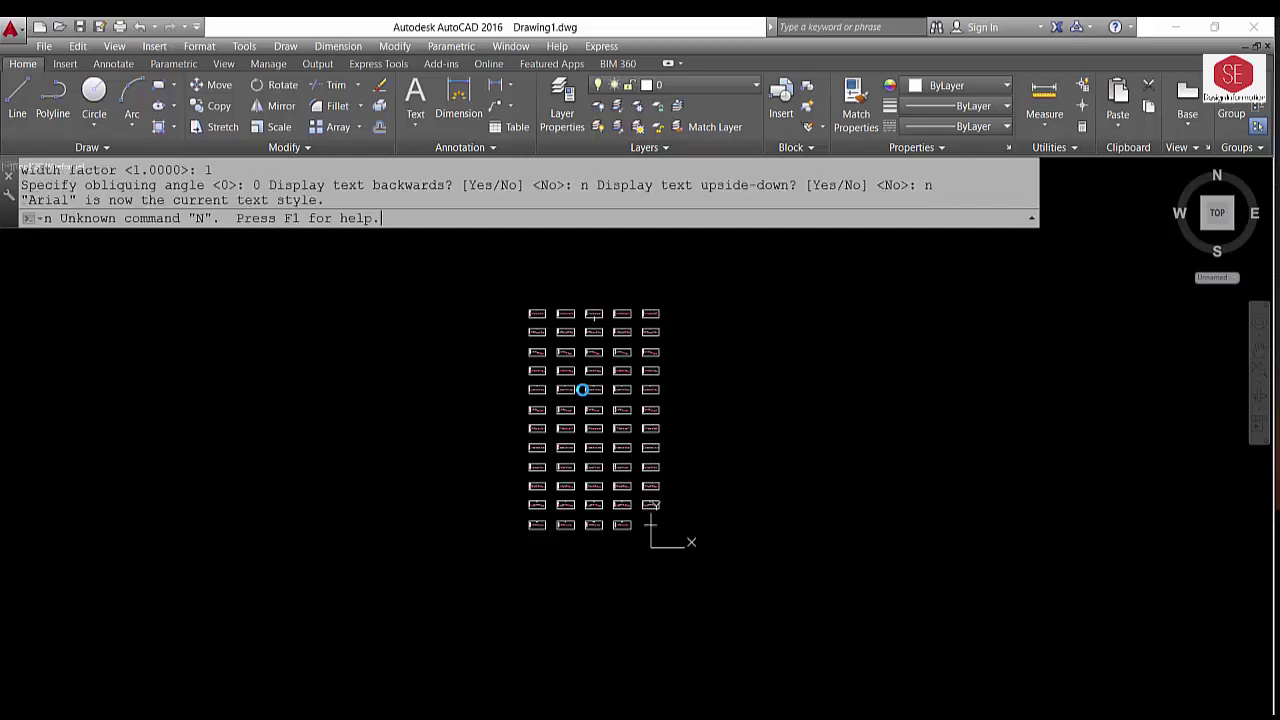
scroll(582, 389, up, 4)
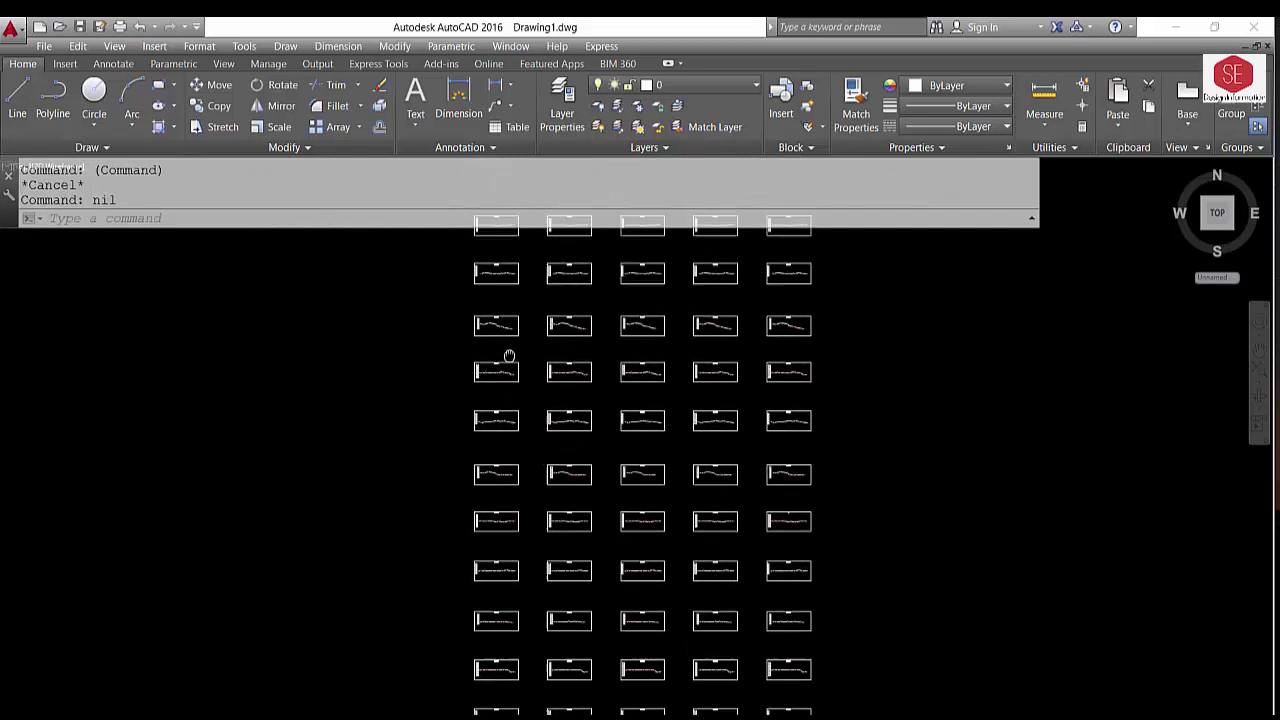
Zoom and pan across the sheet grid to inspect the 0+240, 0+720 and 0+300 sections
scroll(509, 357, up, 2)
scroll(488, 368, up, 4)
scroll(488, 368, up, 3)
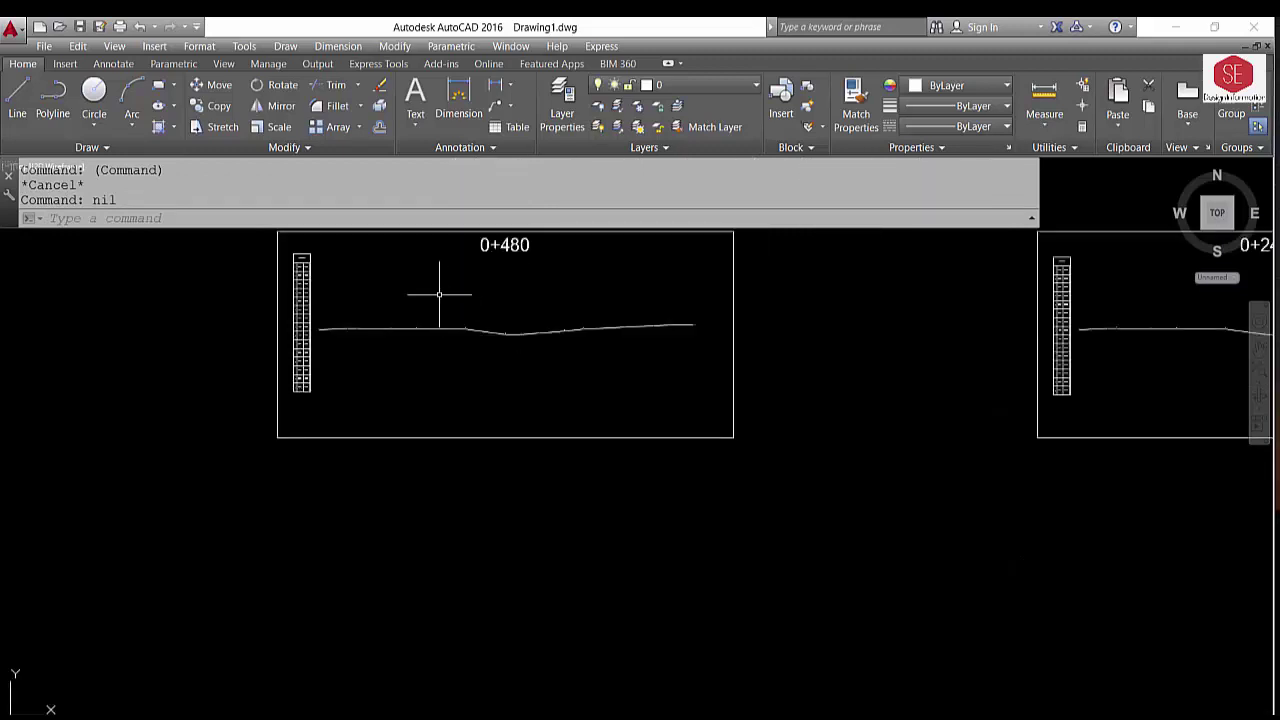
scroll(290, 256, up, 3)
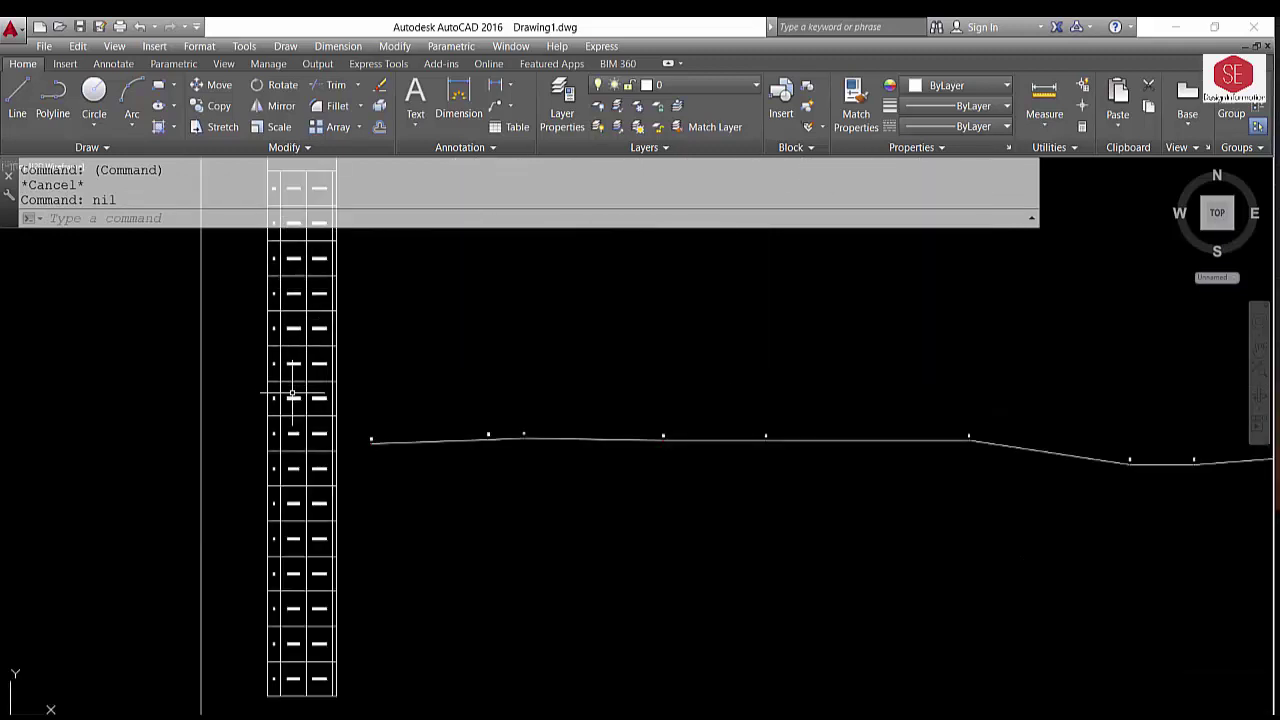
scroll(294, 398, up, 3)
scroll(351, 371, down, 2)
scroll(360, 383, down, 3)
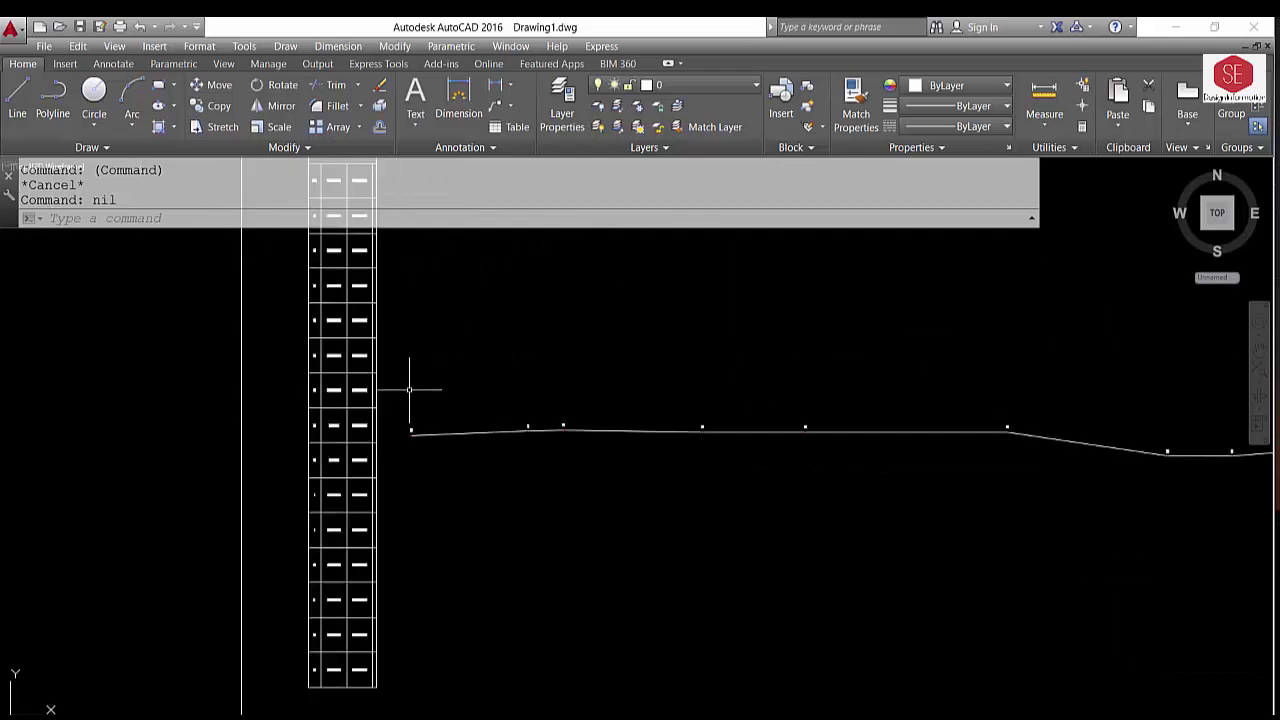
scroll(414, 380, down, 1)
scroll(500, 411, up, 3)
scroll(780, 382, down, 2)
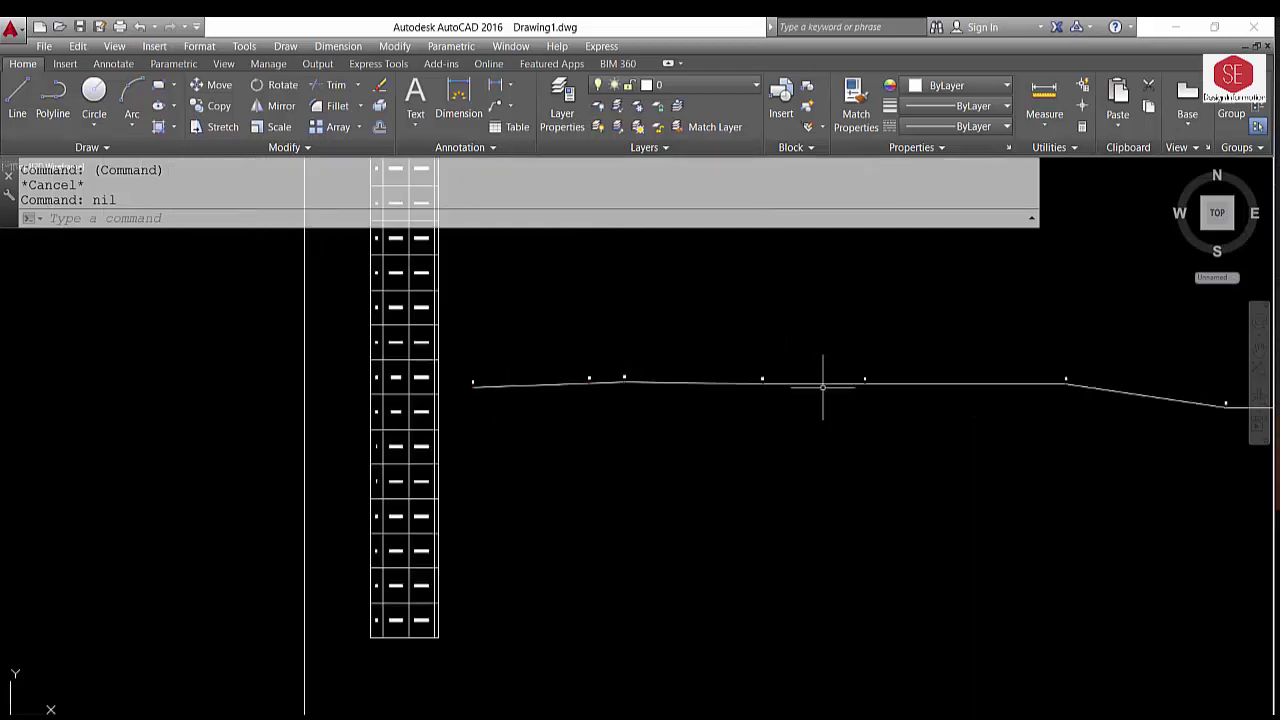
drag(823, 380, 329, 400)
scroll(508, 406, down, 4)
drag(890, 402, 658, 402)
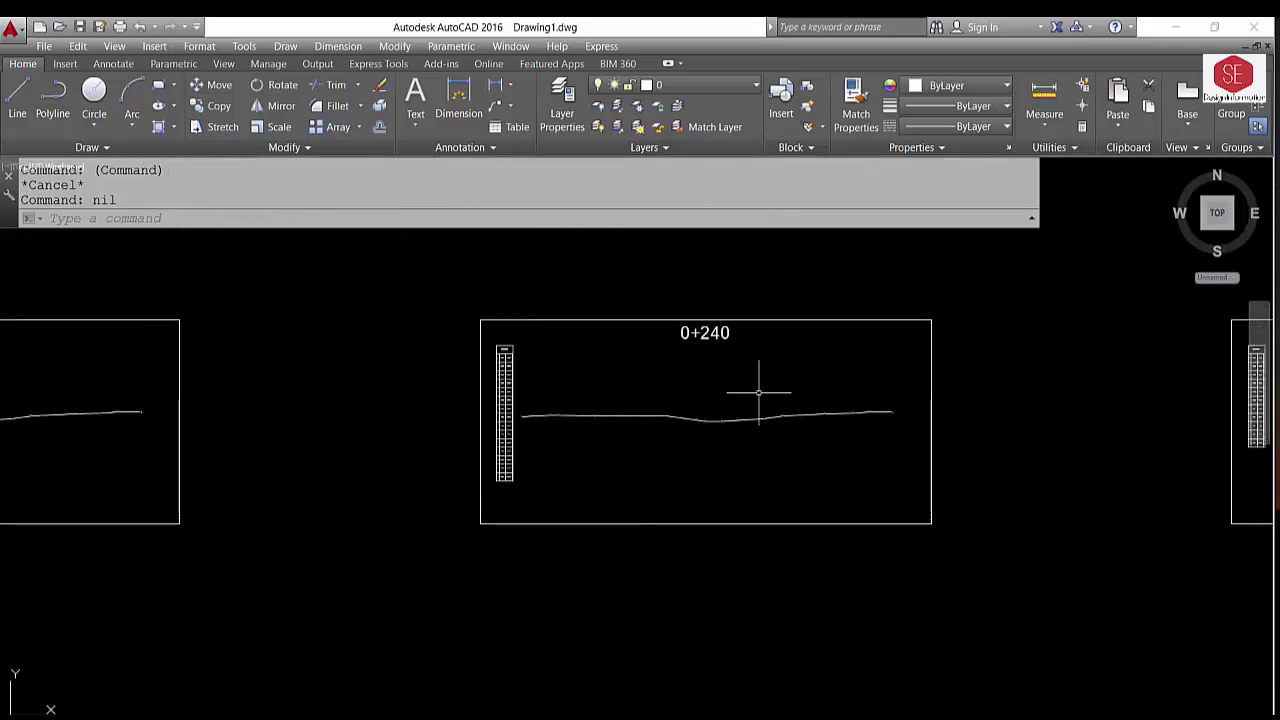
scroll(757, 386, down, 4)
drag(1001, 385, 829, 400)
scroll(929, 400, up, 4)
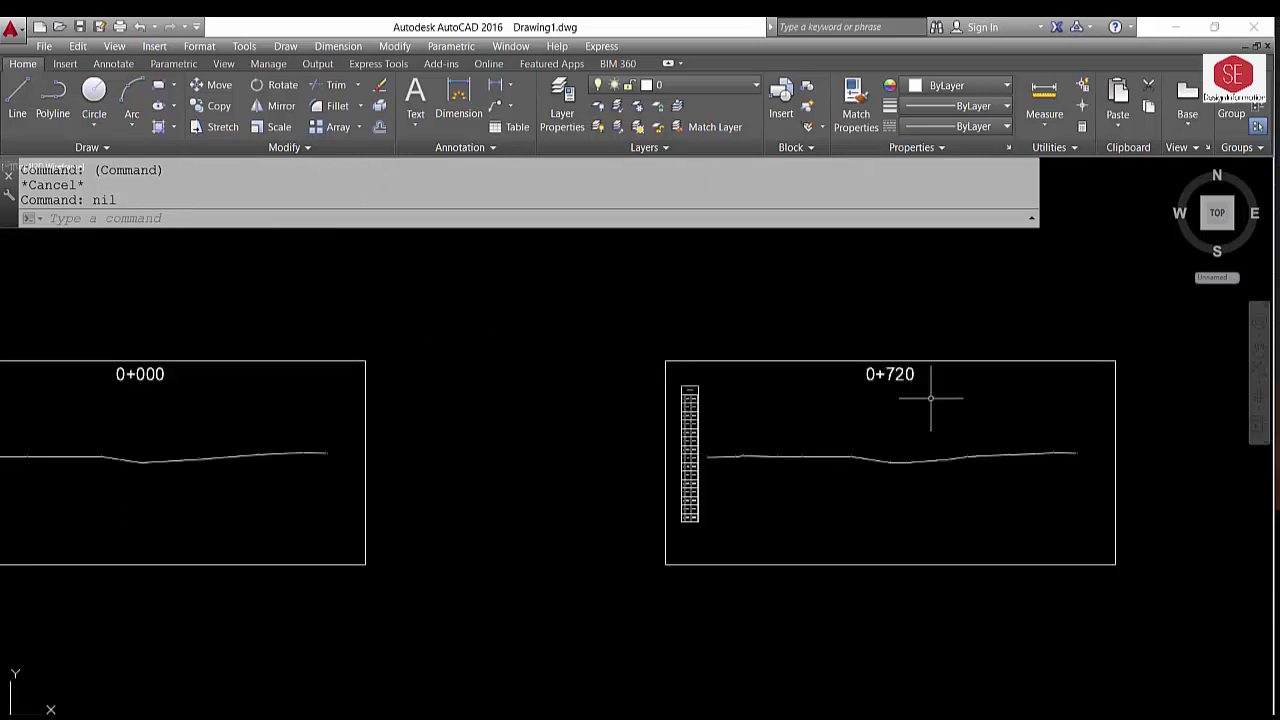
drag(929, 400, 171, 409)
scroll(888, 400, down, 4)
scroll(888, 400, down, 3)
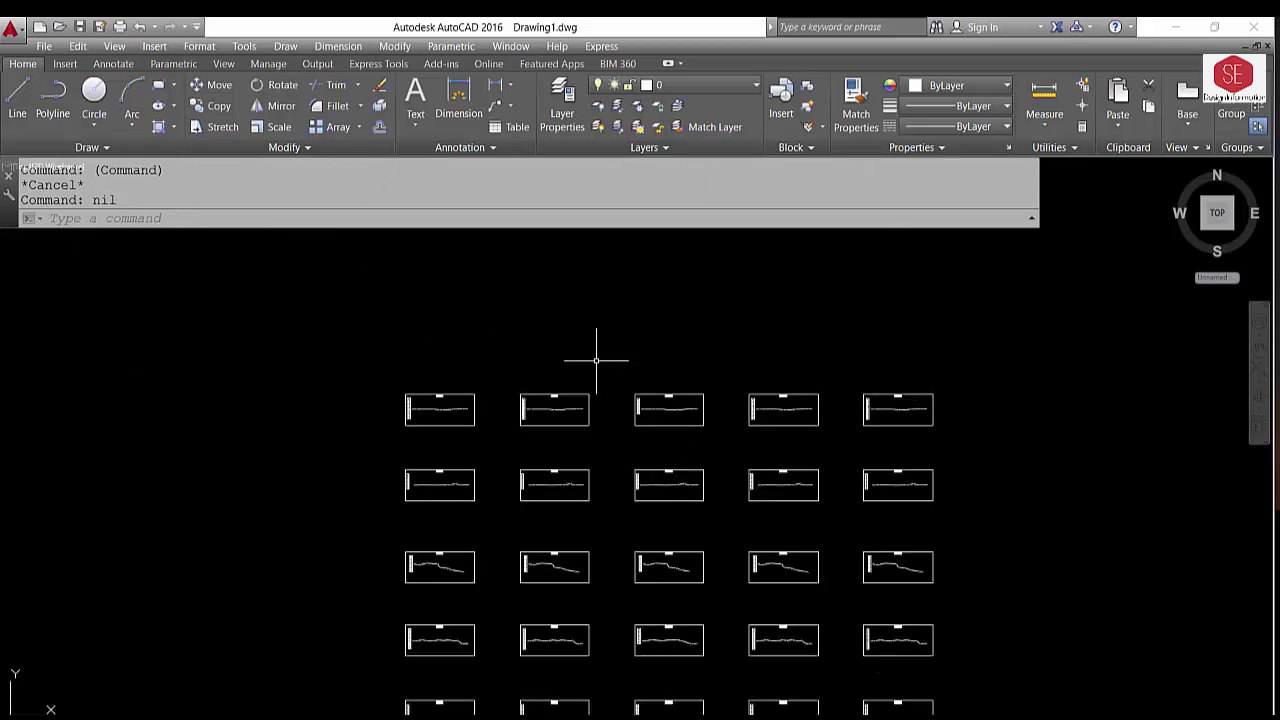
drag(600, 507, 608, 423)
scroll(608, 423, up, 5)
scroll(551, 537, up, 2)
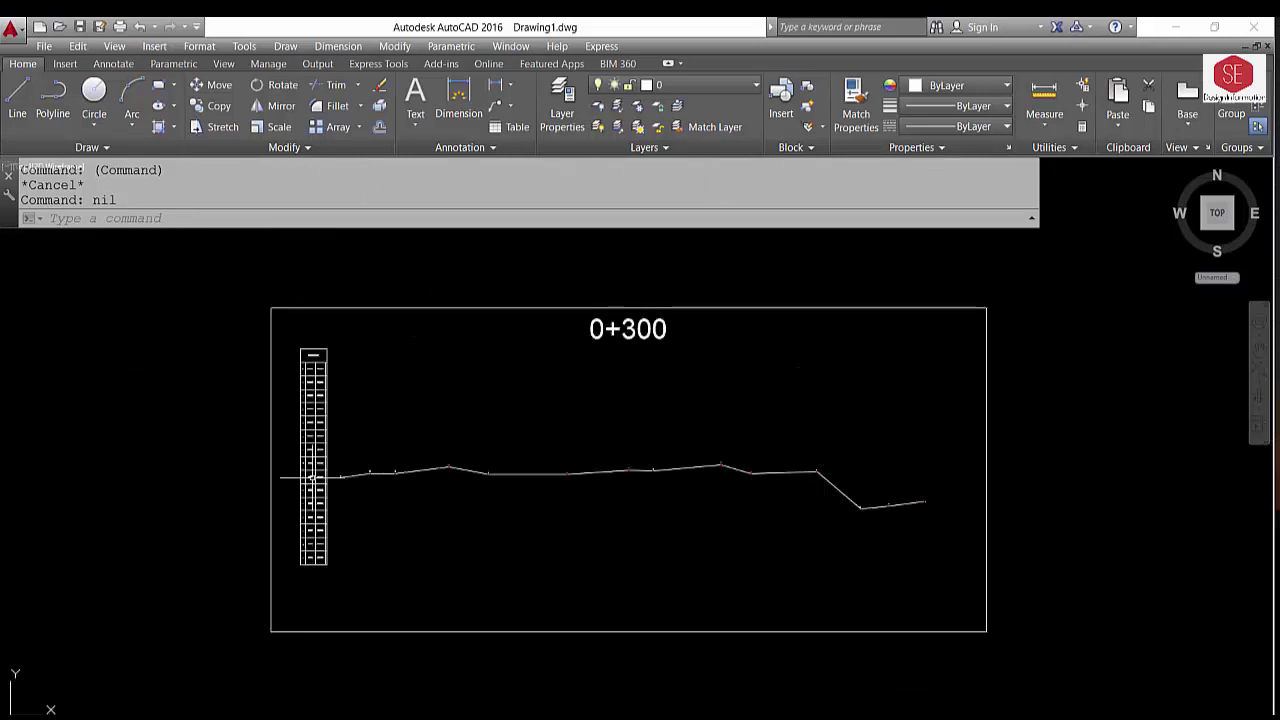
scroll(400, 450, up, 3)
scroll(209, 404, up, 5)
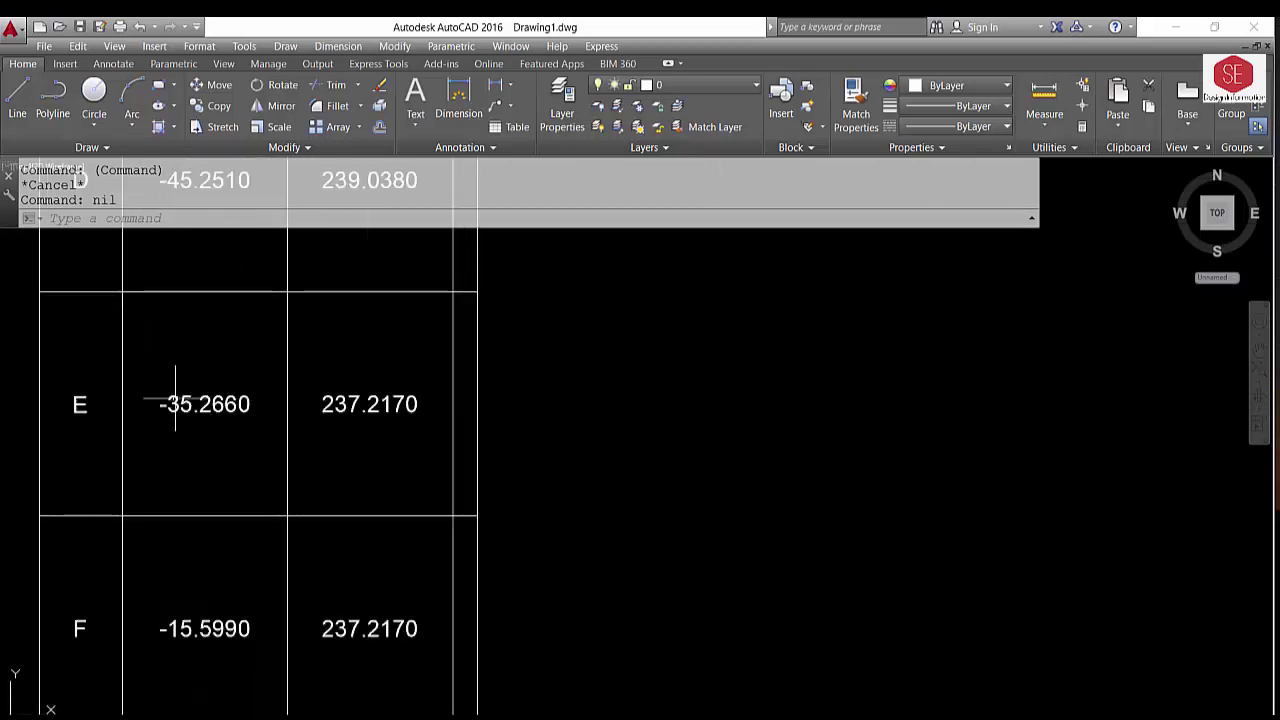
scroll(388, 431, down, 5)
scroll(414, 428, down, 3)
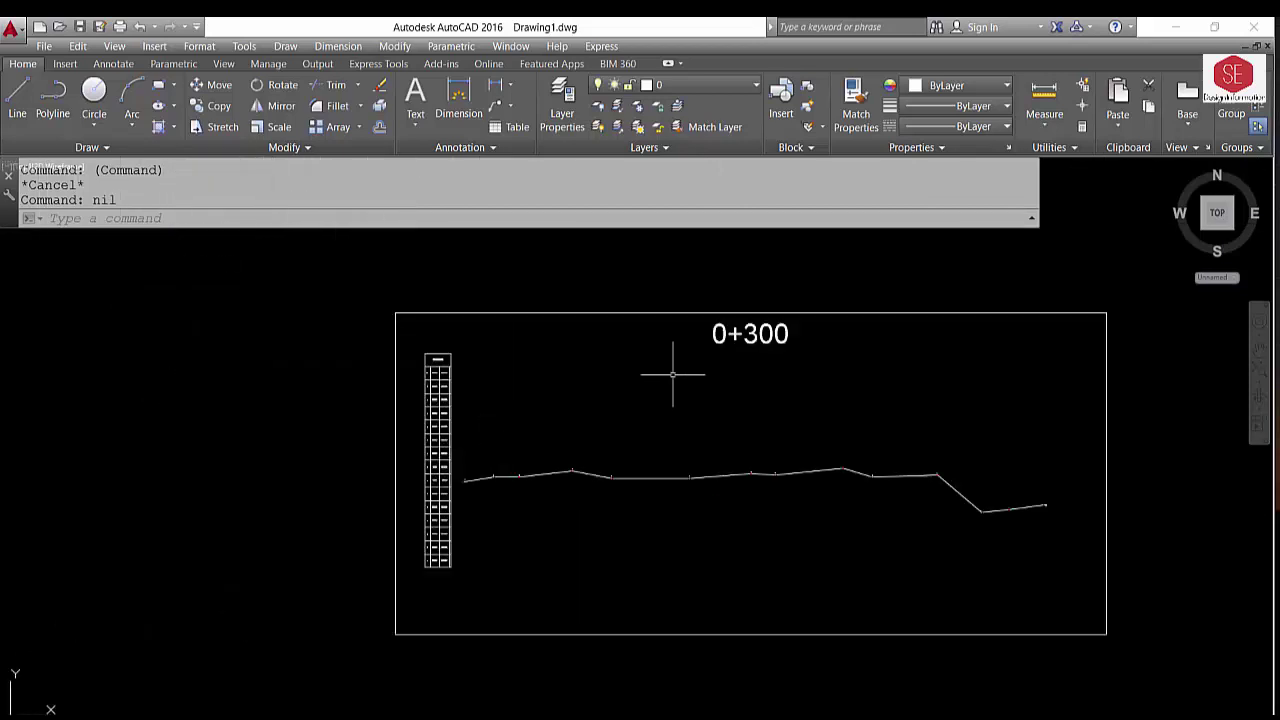
scroll(672, 374, down, 5)
scroll(663, 349, down, 1)
scroll(509, 380, down, 2)
scroll(578, 401, down, 2)
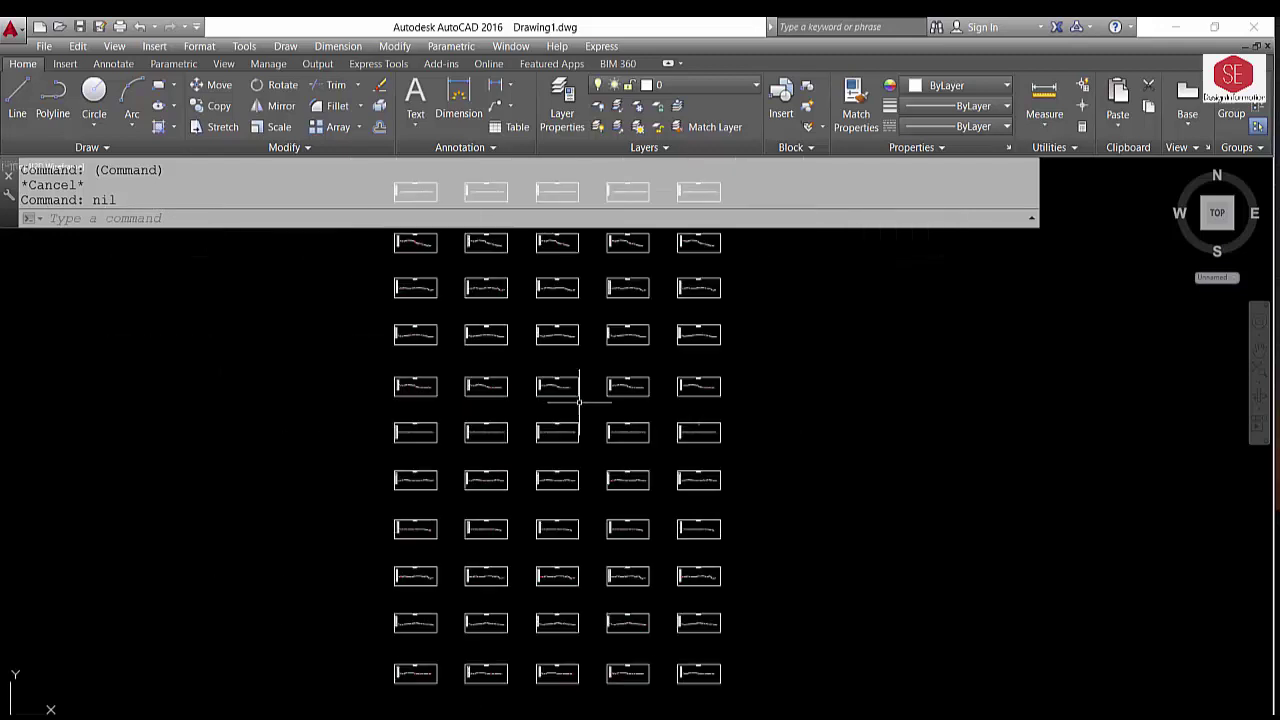
scroll(701, 510, up, 8)
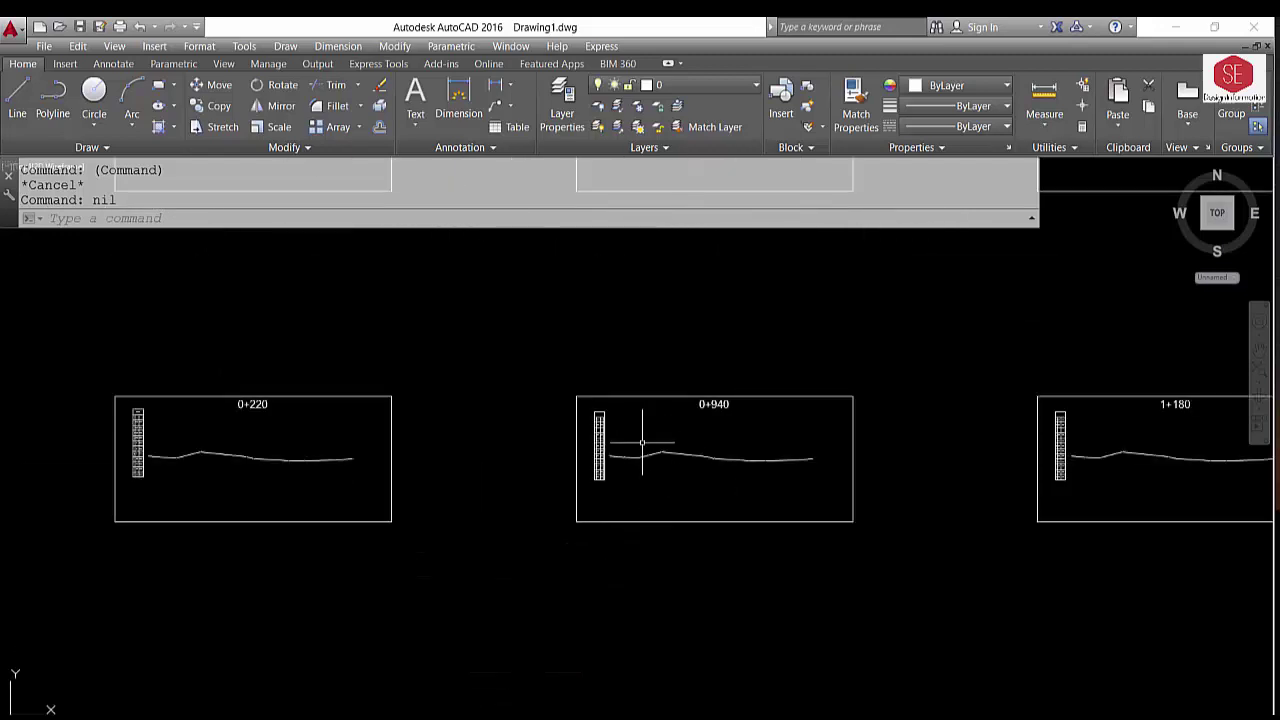
scroll(642, 442, down, 4)
scroll(683, 420, down, 6)
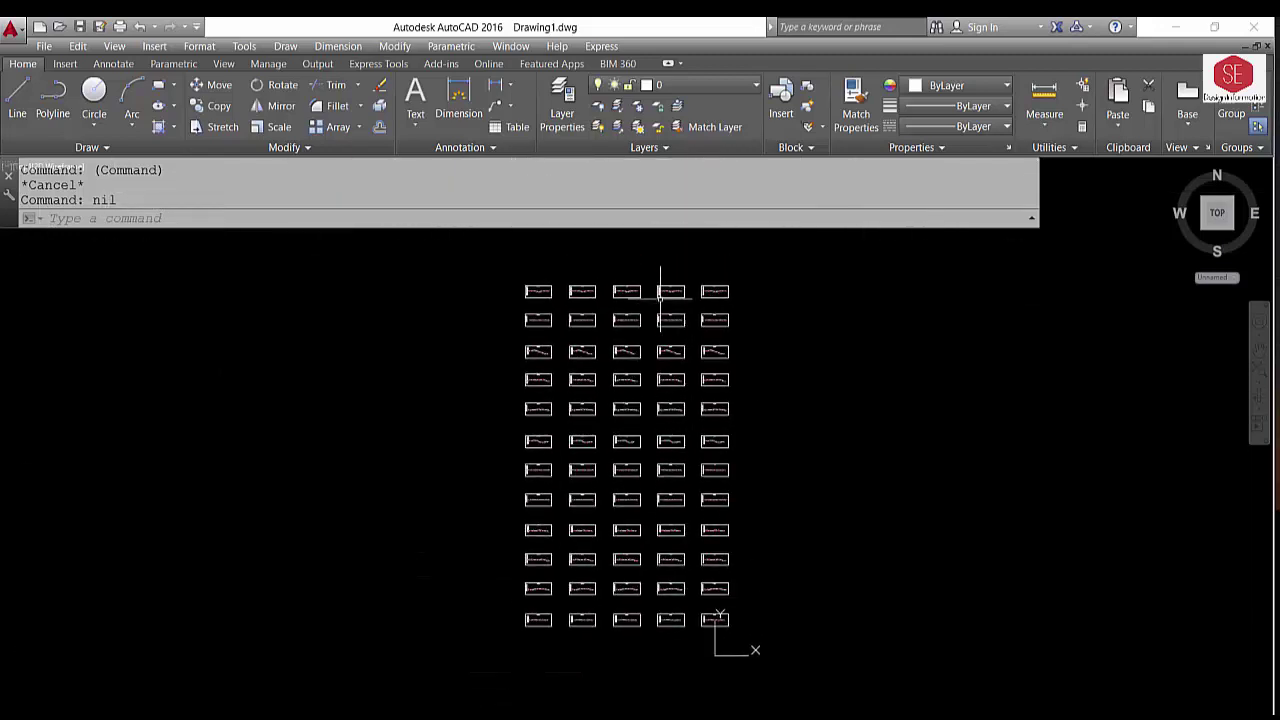
scroll(660, 291, up, 6)
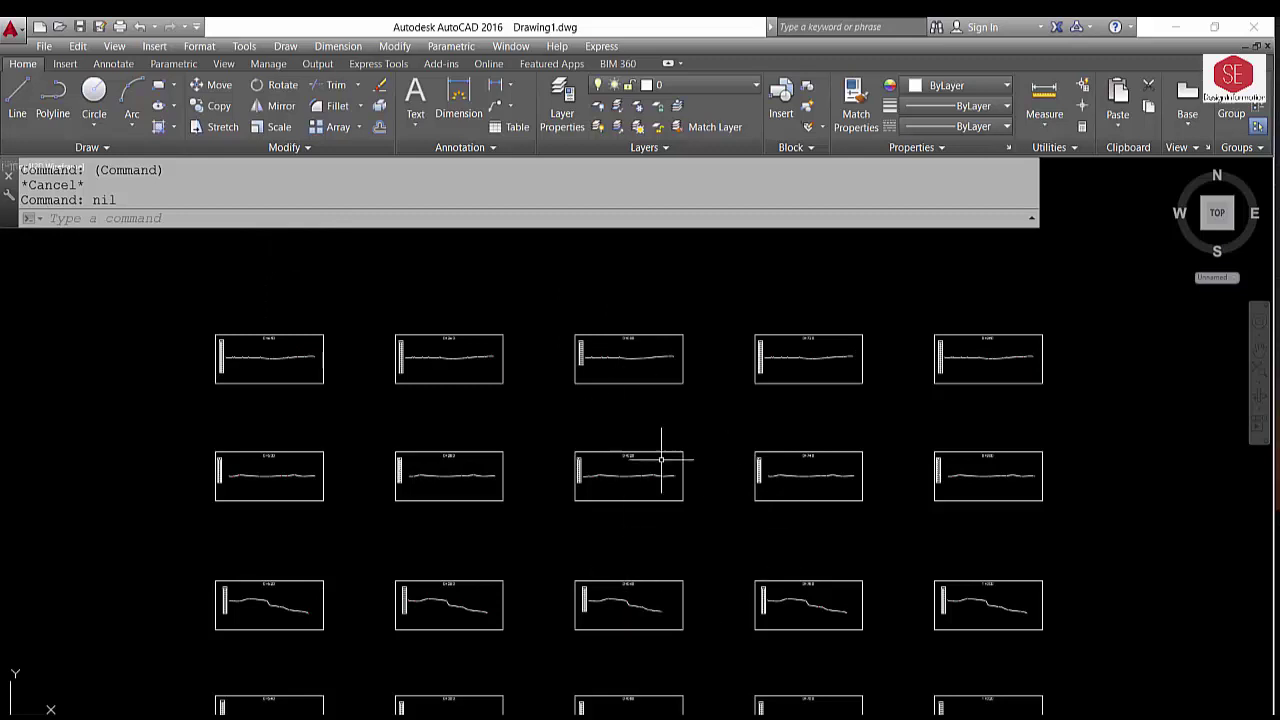
scroll(671, 357, down, 3)
Zoom Extents (Z, E) to fit the whole section grid, then return to Excel
text(z)
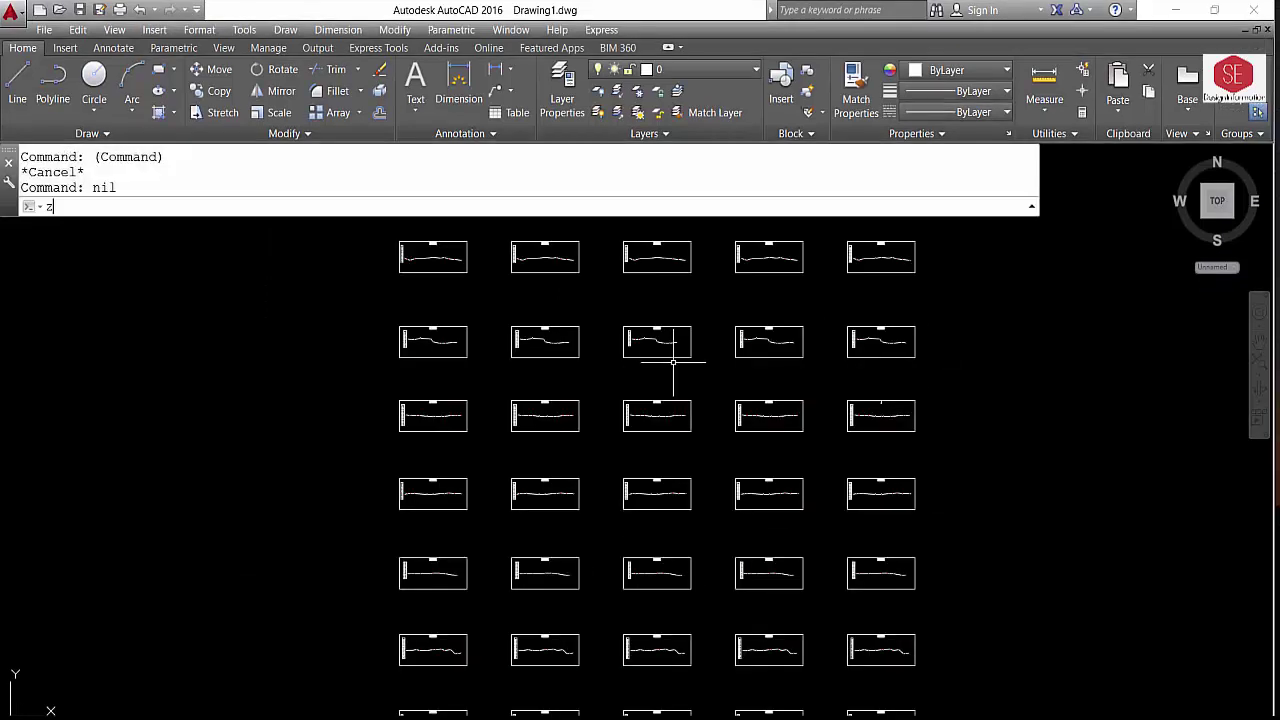
key(Return)
text(e)
key(Return)
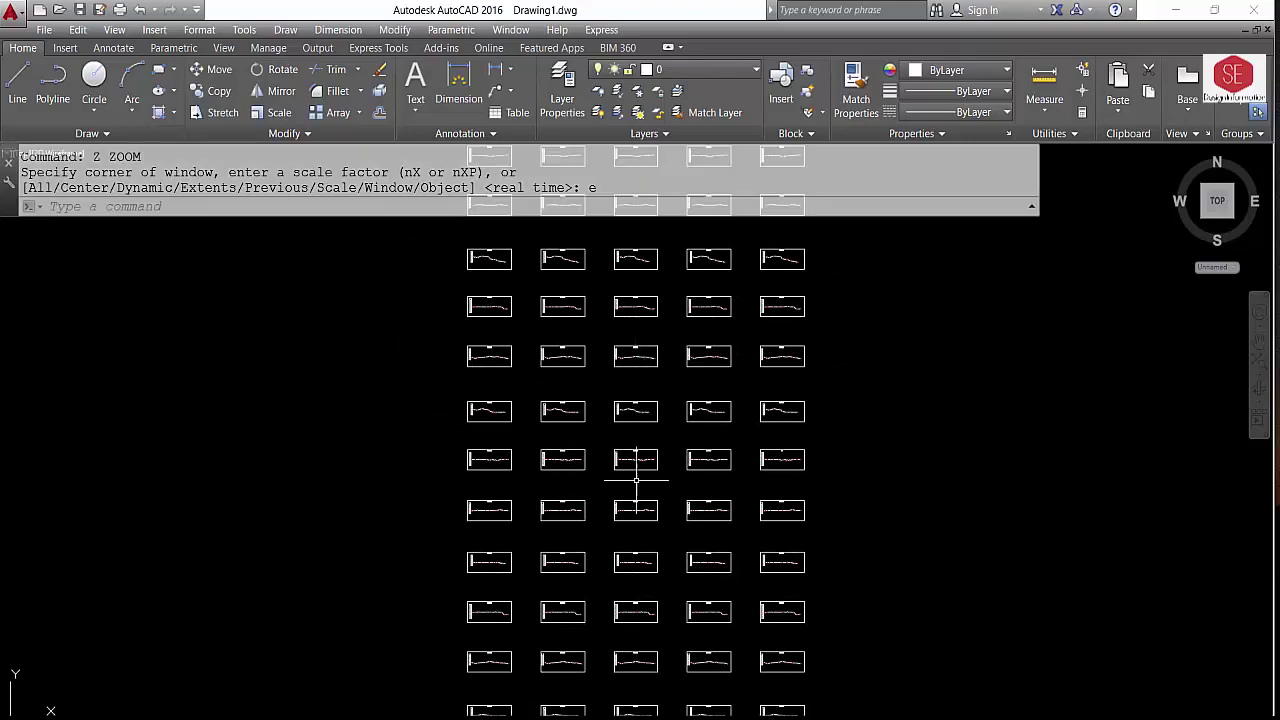
key(alt+Tab)
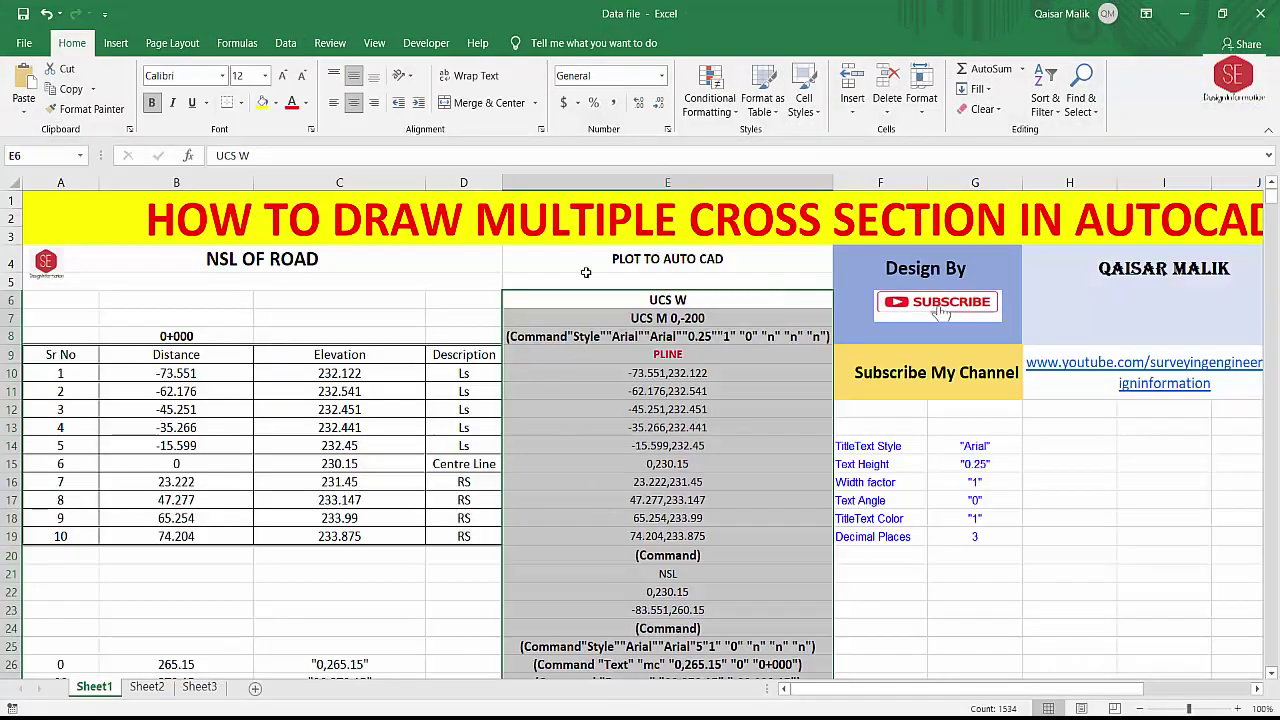
Inspect the text style formula in E8 and scroll through the command column
click(675, 333)
scroll(655, 336, down, 5)
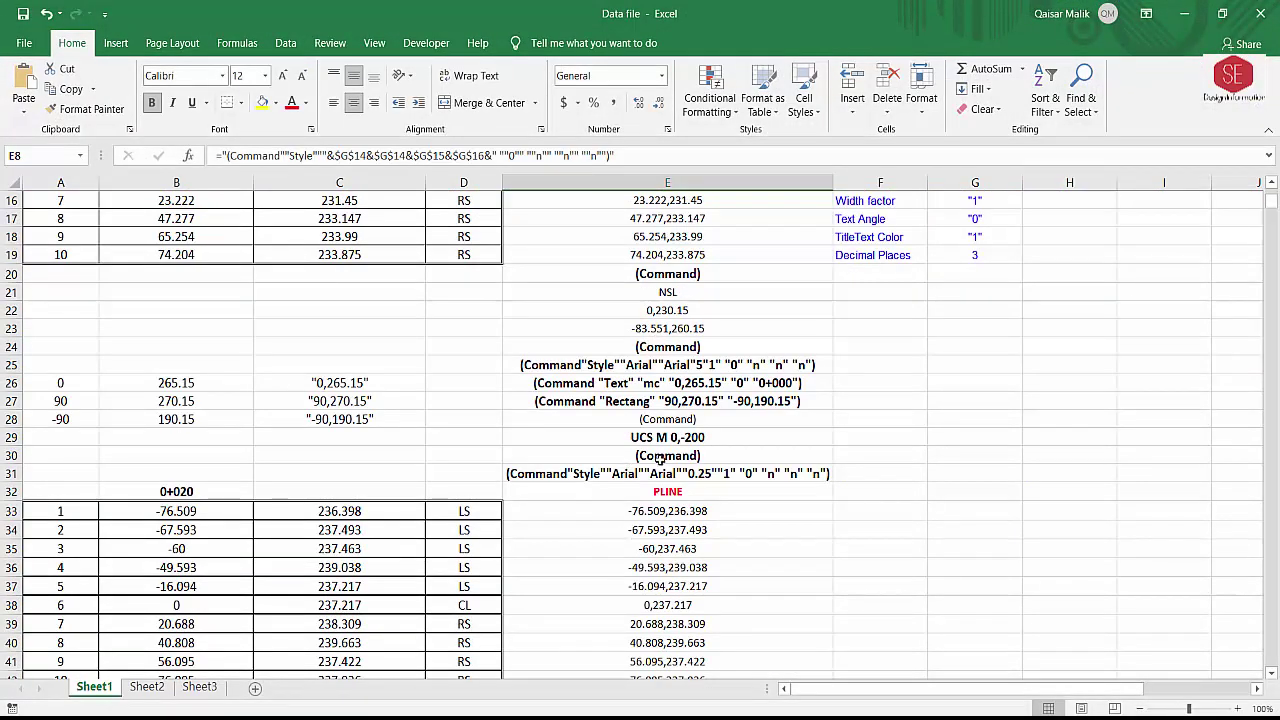
scroll(660, 458, up, 3)
scroll(660, 458, up, 2)
scroll(650, 465, down, 6)
scroll(645, 477, down, 13)
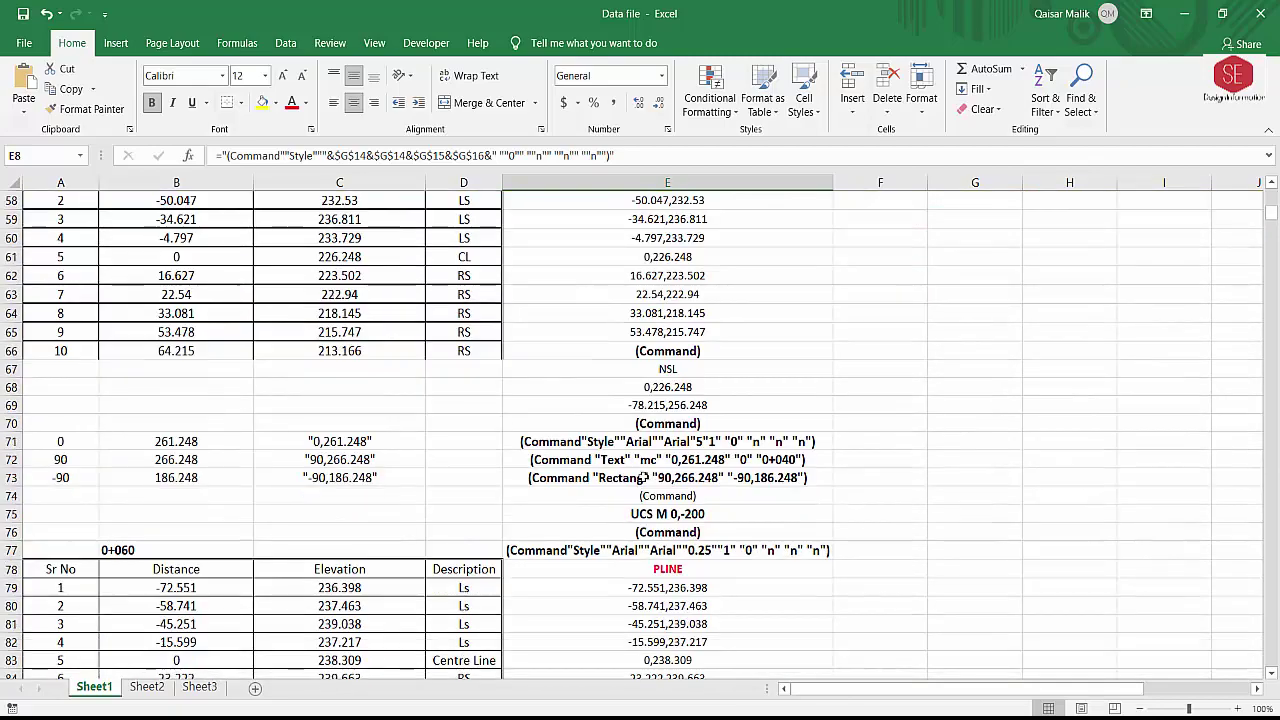
scroll(645, 477, down, 9)
scroll(660, 430, down, 1)
scroll(665, 340, up, 6)
scroll(700, 405, up, 4)
scroll(705, 405, up, 2)
scroll(680, 350, up, 7)
scroll(660, 300, up, 6)
scroll(638, 258, up, 4)
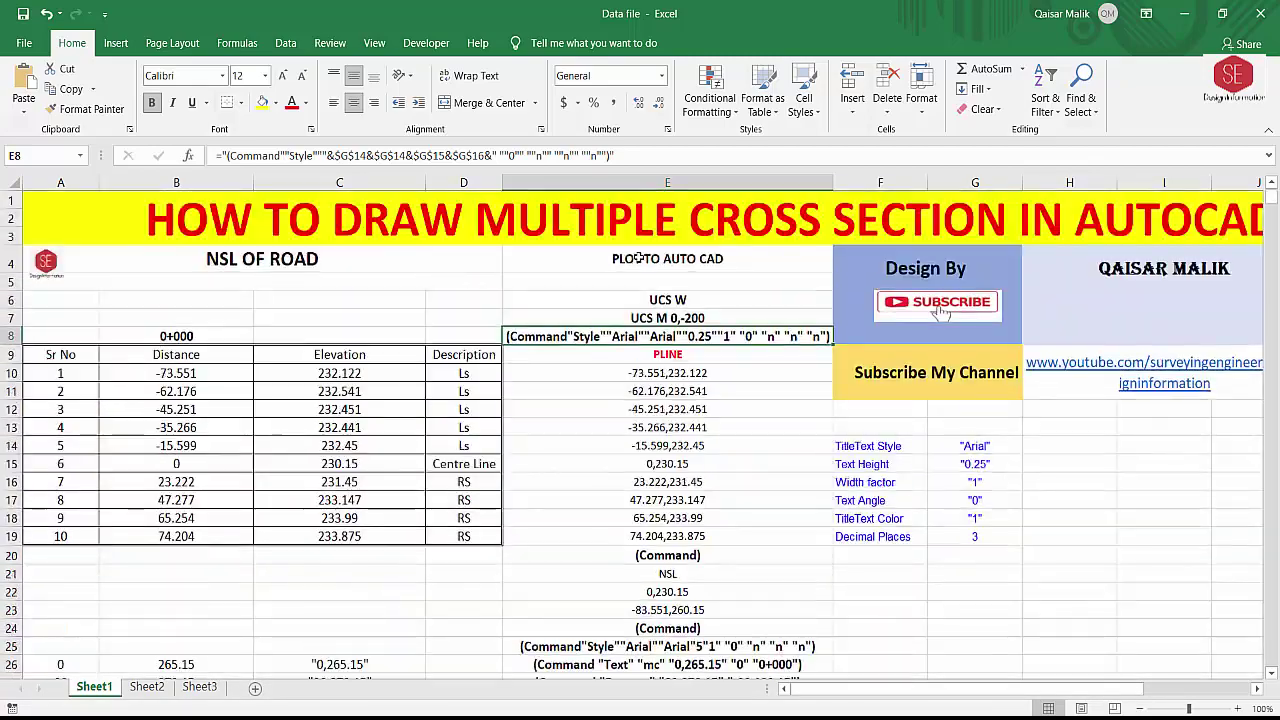
Select column E from UCS W in E6 down to the last command in E1539
click(679, 300)
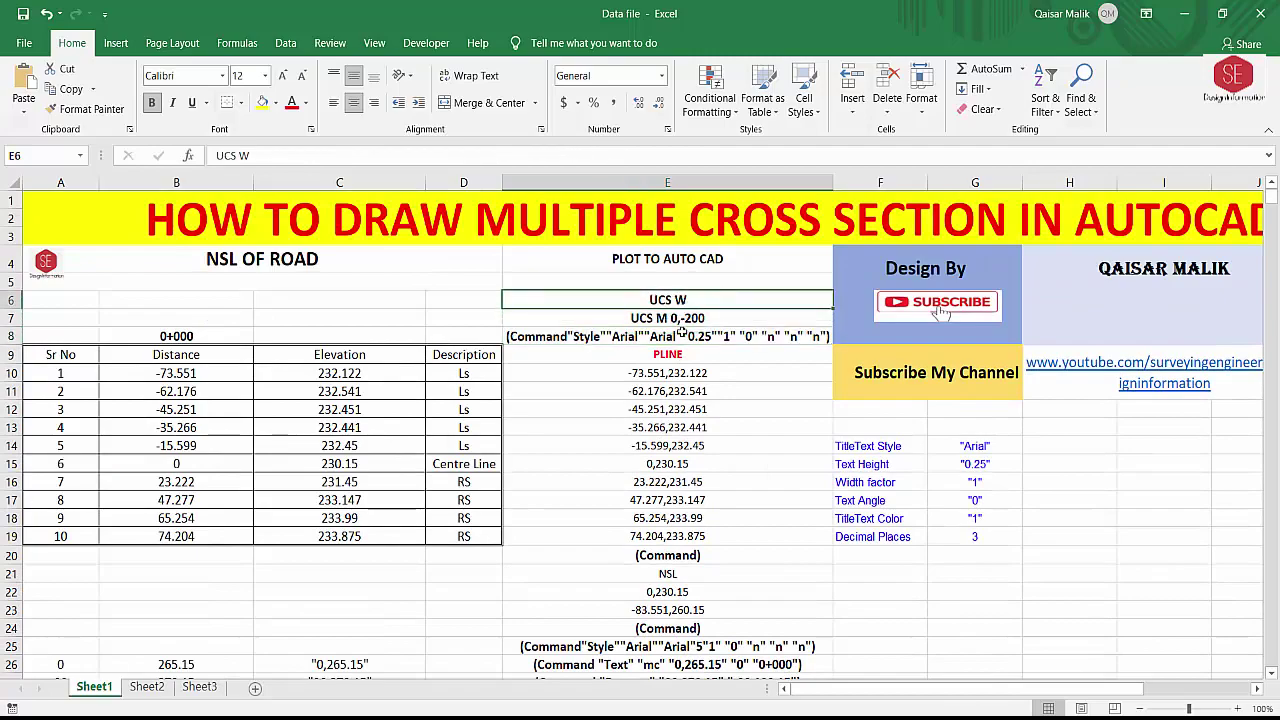
drag(683, 332, 832, 650)
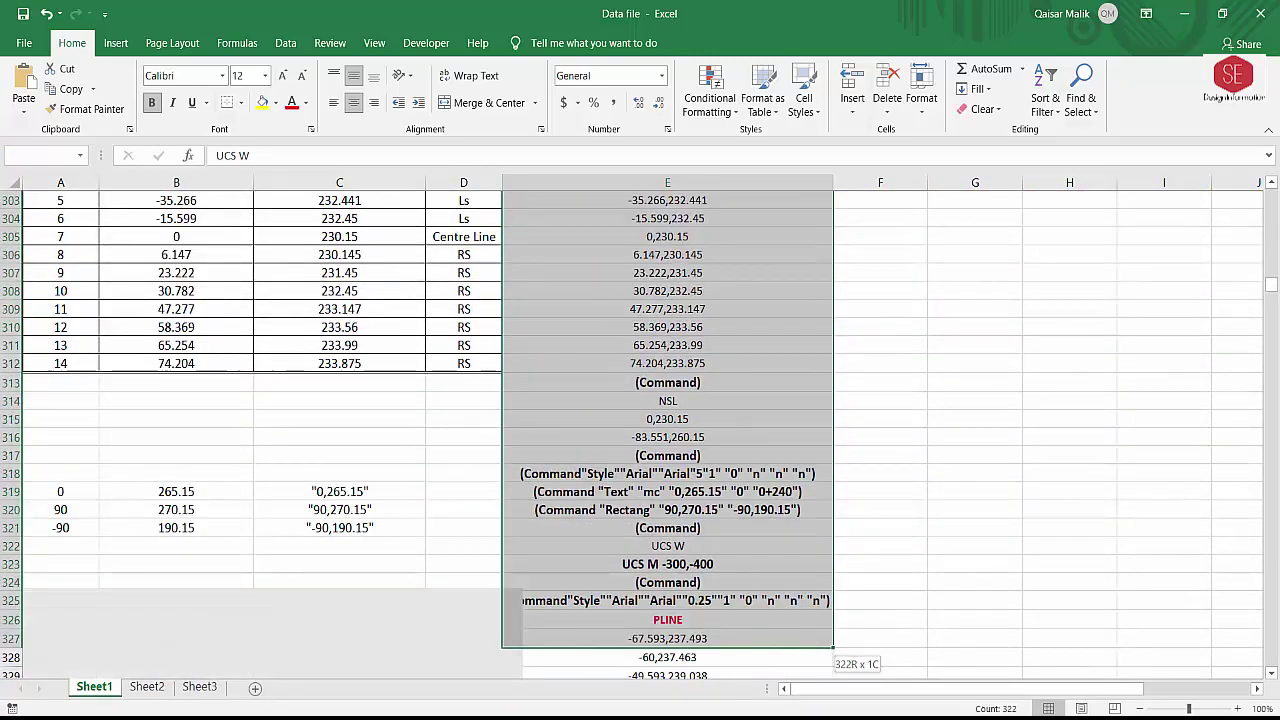
key(ctrl+shift+Down)
scroll(670, 183, up, 4)
scroll(670, 183, up, 3)
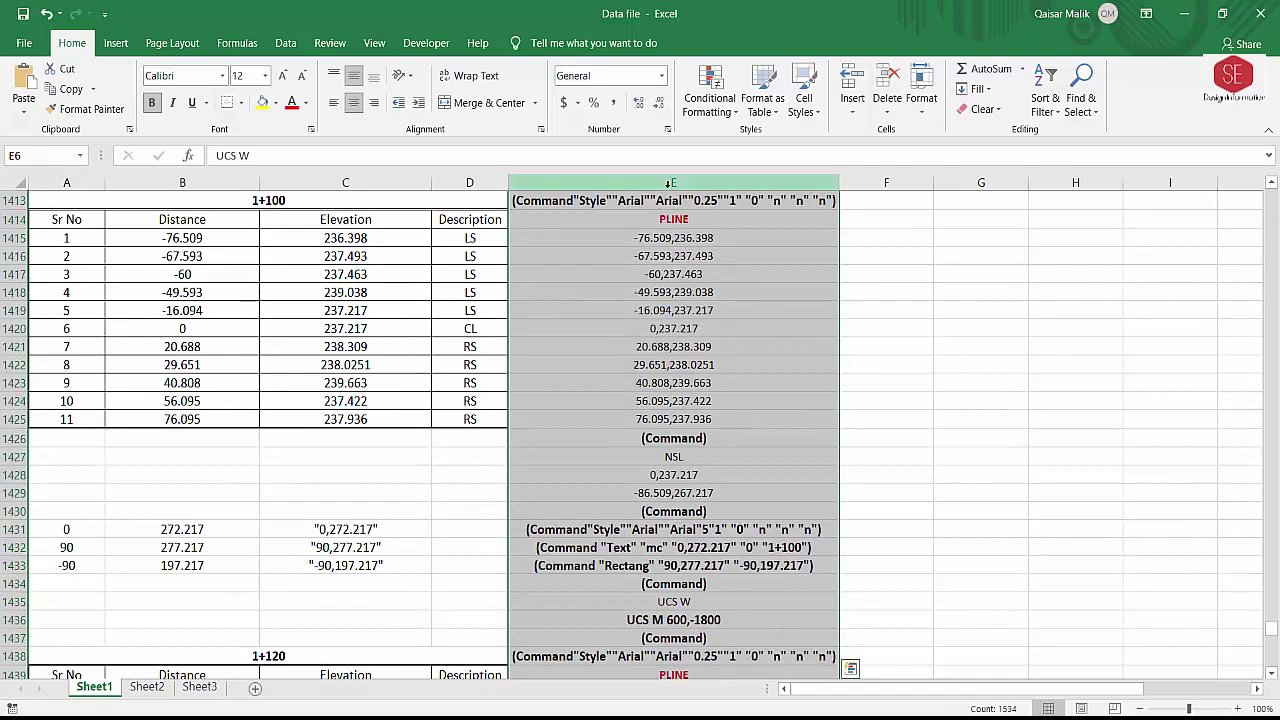
Define the name DataRange for the selected range E6:E1539, replacing UCS_W, then clear the selection
right_click(676, 280)
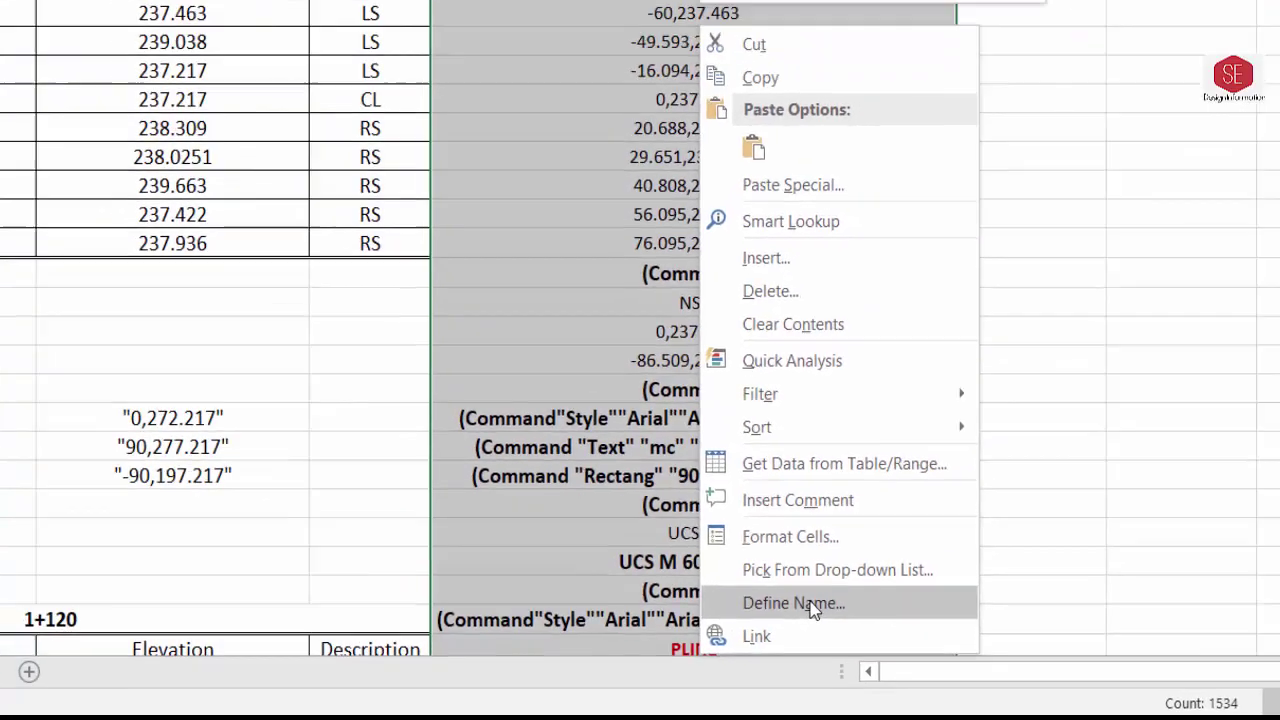
click(874, 560)
mouse_move(760, 526)
mouse_down()
mouse_move(772, 287)
mouse_move(668, 281)
mouse_up()
click(775, 283)
text(Data)
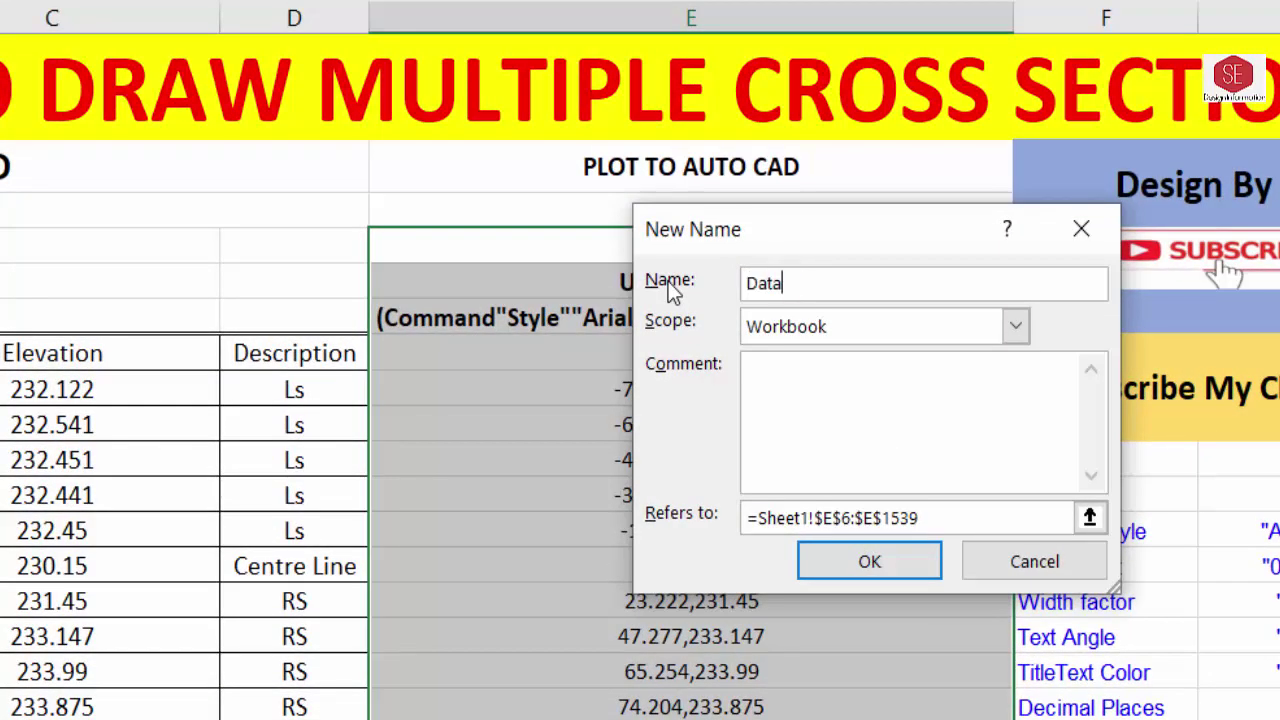
text(Ra)
text(nge)
click(878, 568)
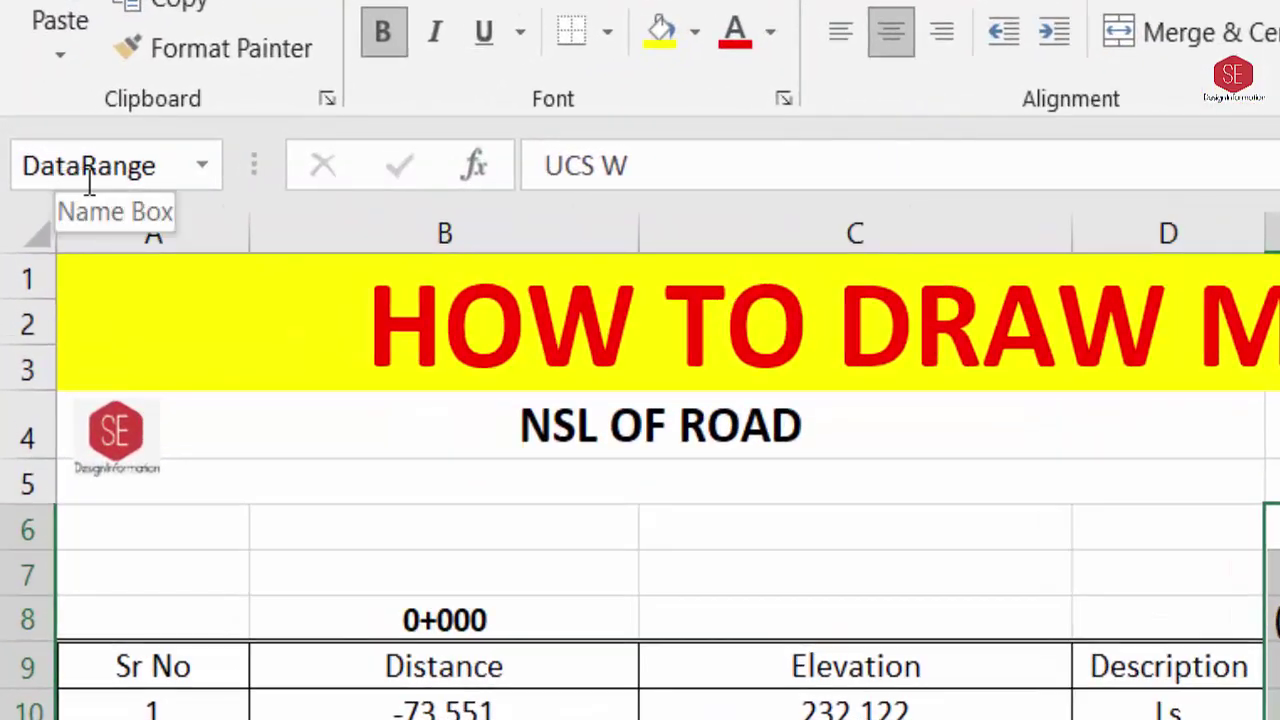
click(1270, 712)
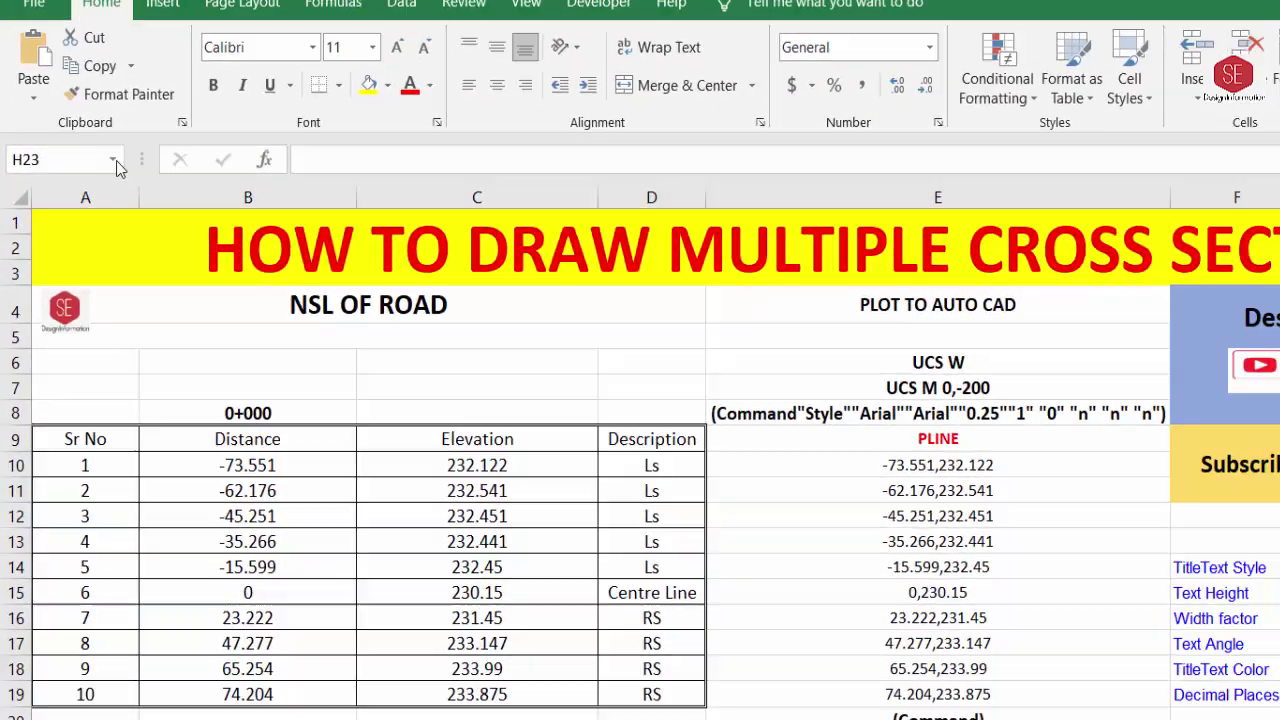
Check that DataRange appears in the Name Box list and selects the command block
click(84, 161)
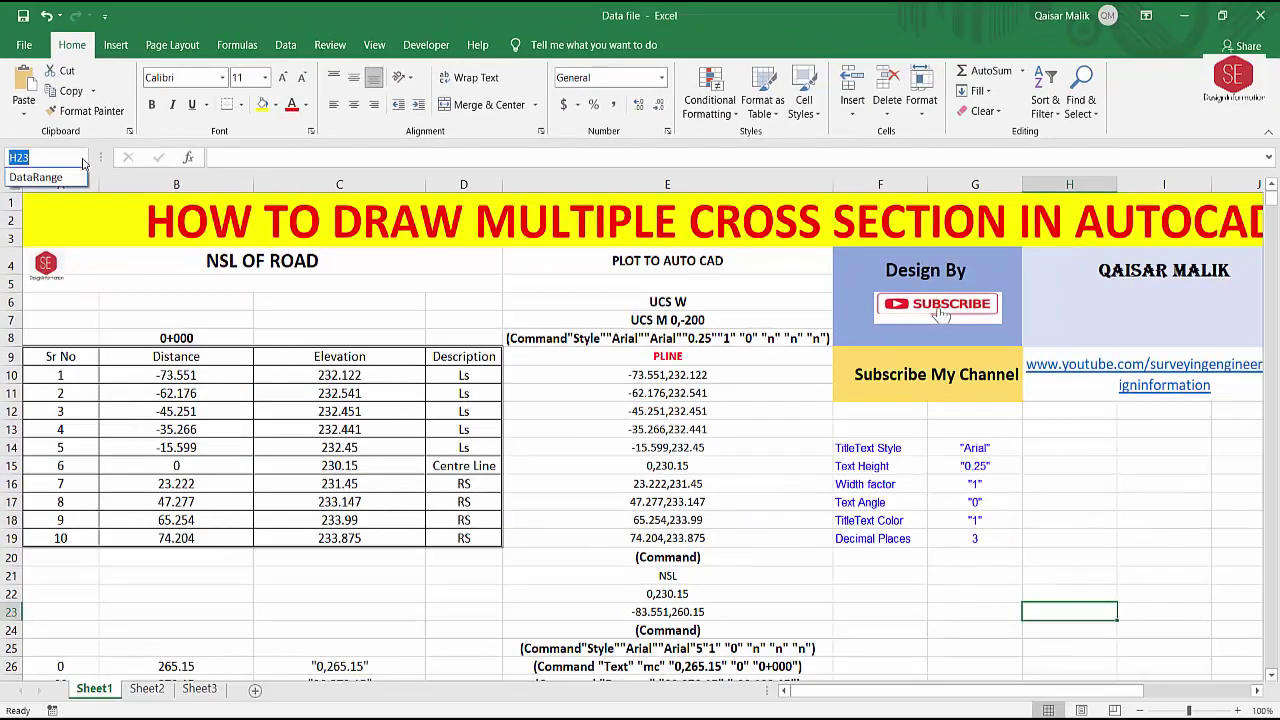
click(35, 177)
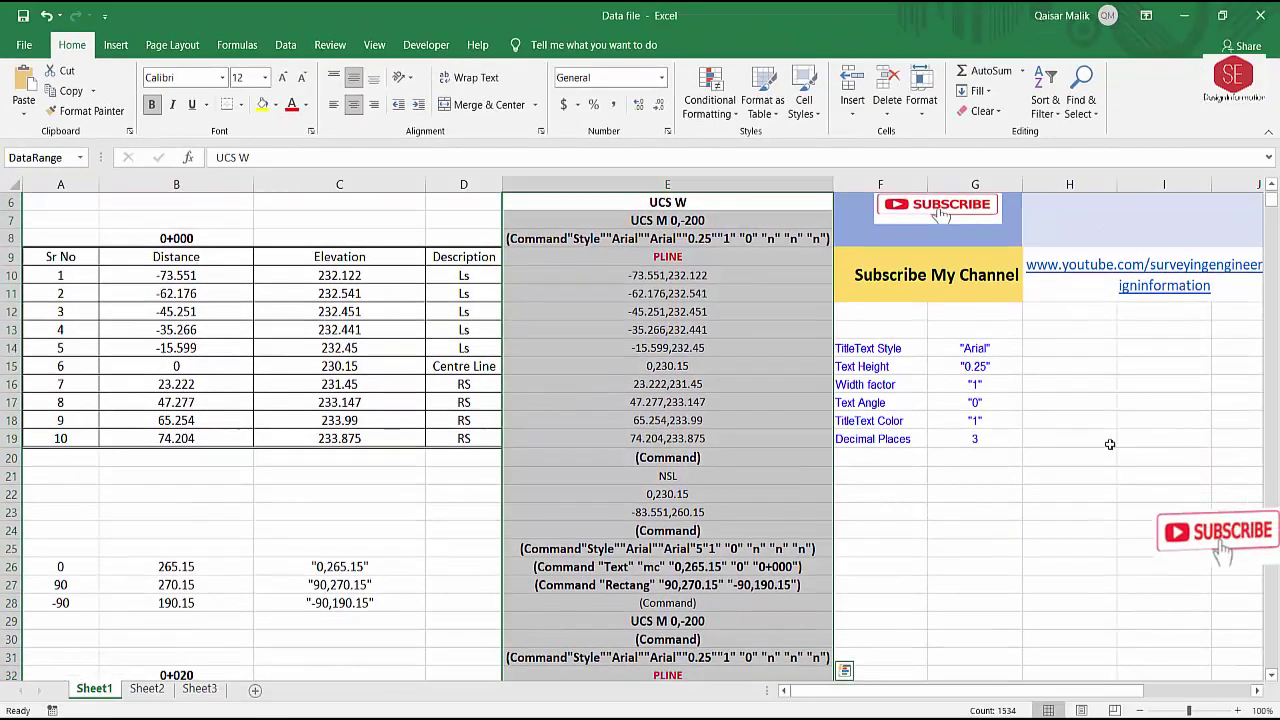
scroll(1126, 479, down, 7)
scroll(1126, 479, down, 5)
drag(1271, 214, 1271, 240)
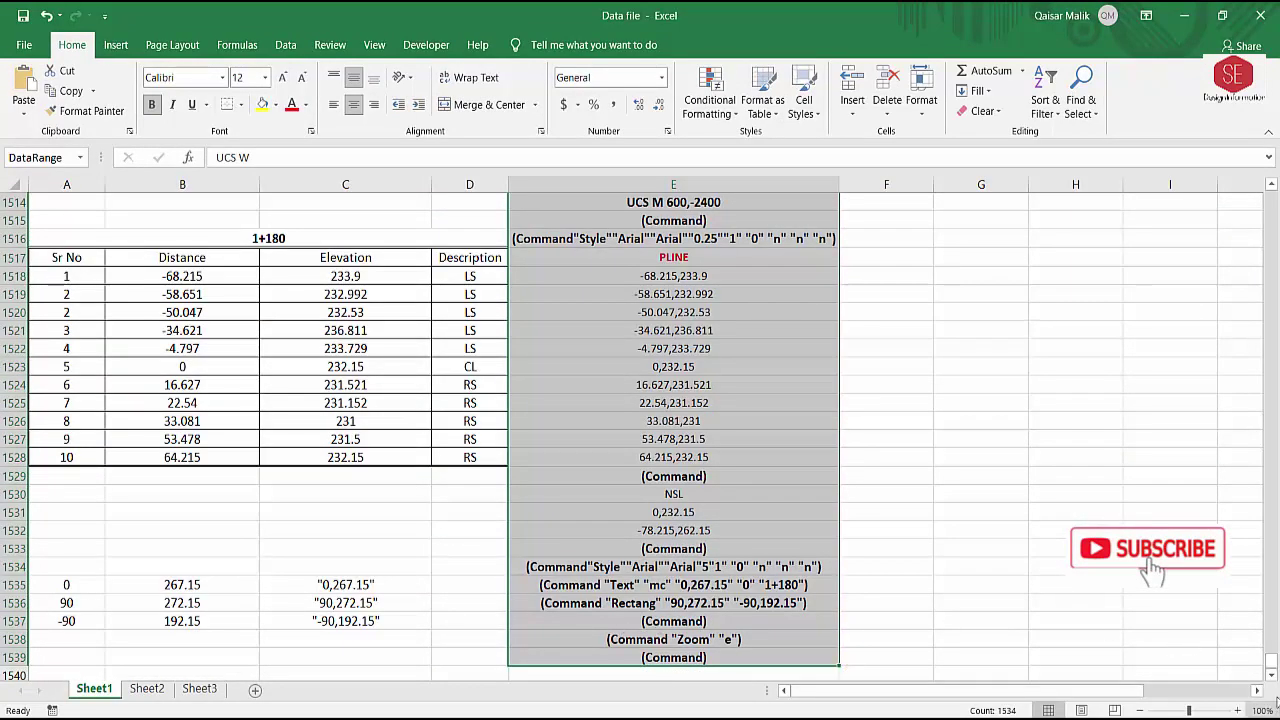
click(1170, 548)
Copy the DataRange command cells and switch to AutoCAD
click(83, 158)
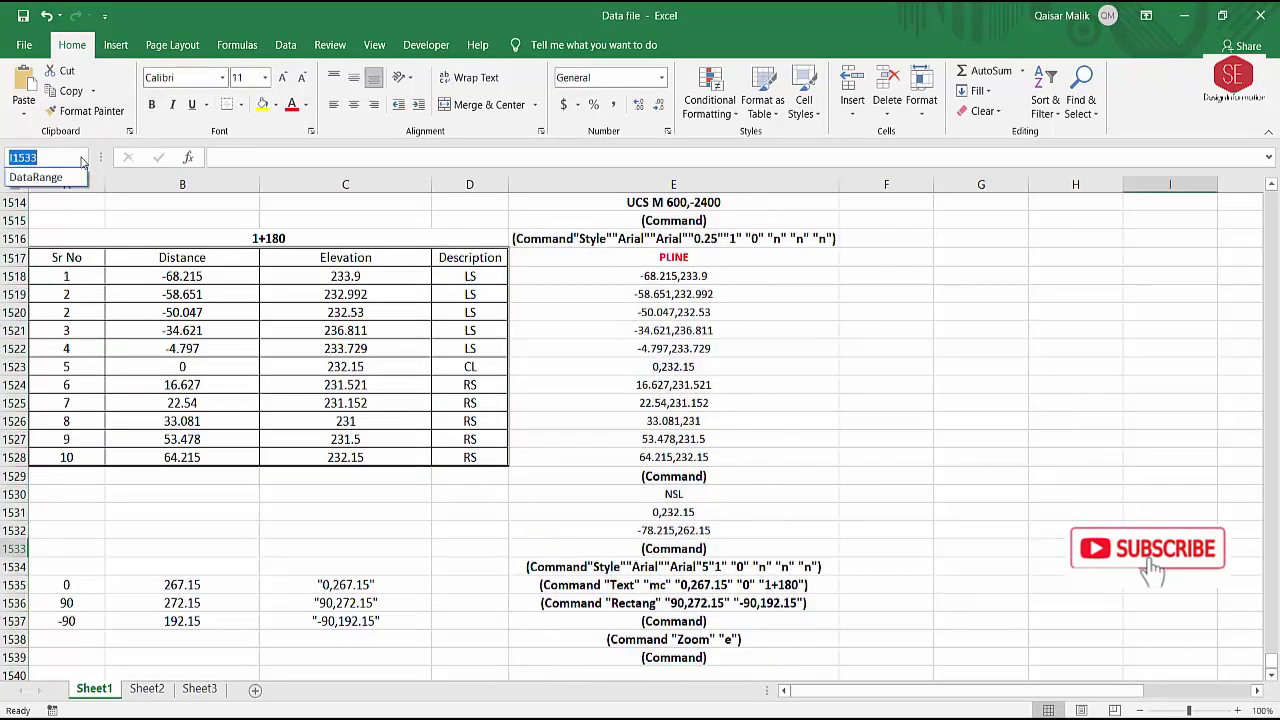
click(40, 177)
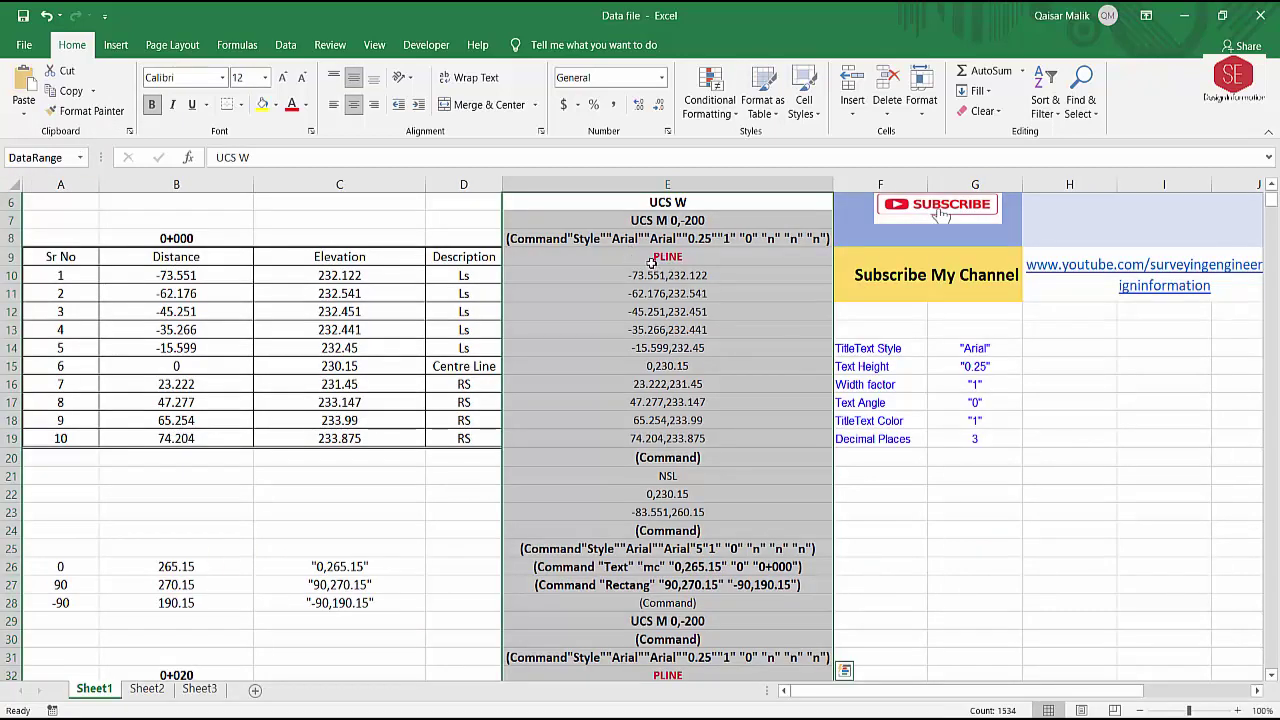
right_click(652, 263)
click(700, 297)
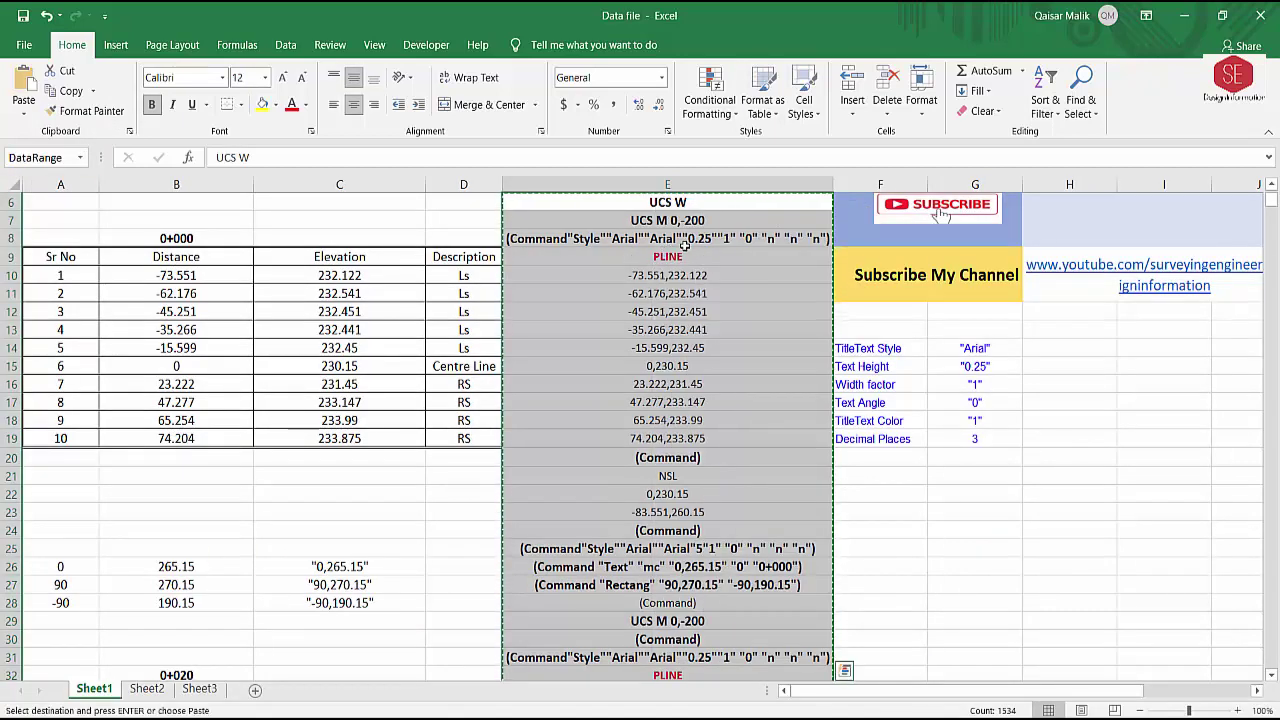
key(alt+Tab)
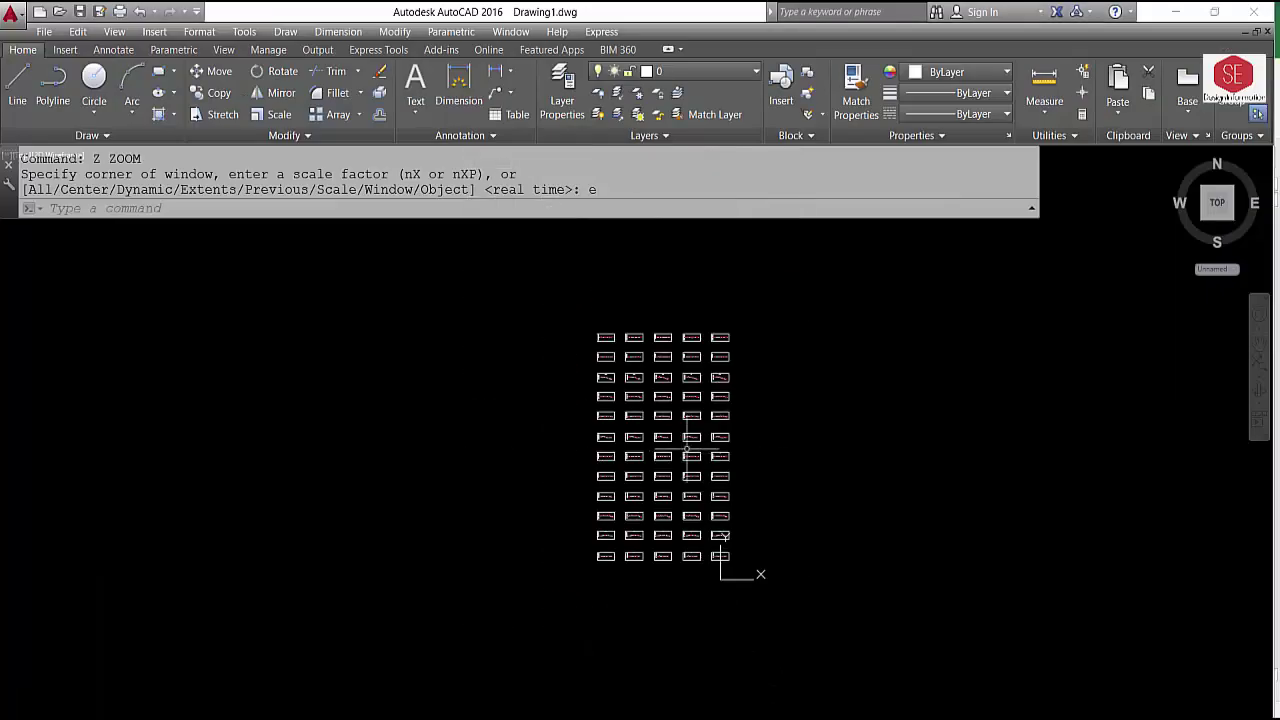
Window-select all the old cross-section objects and erase them with E
click(780, 305)
click(495, 606)
text(e)
key(Return)
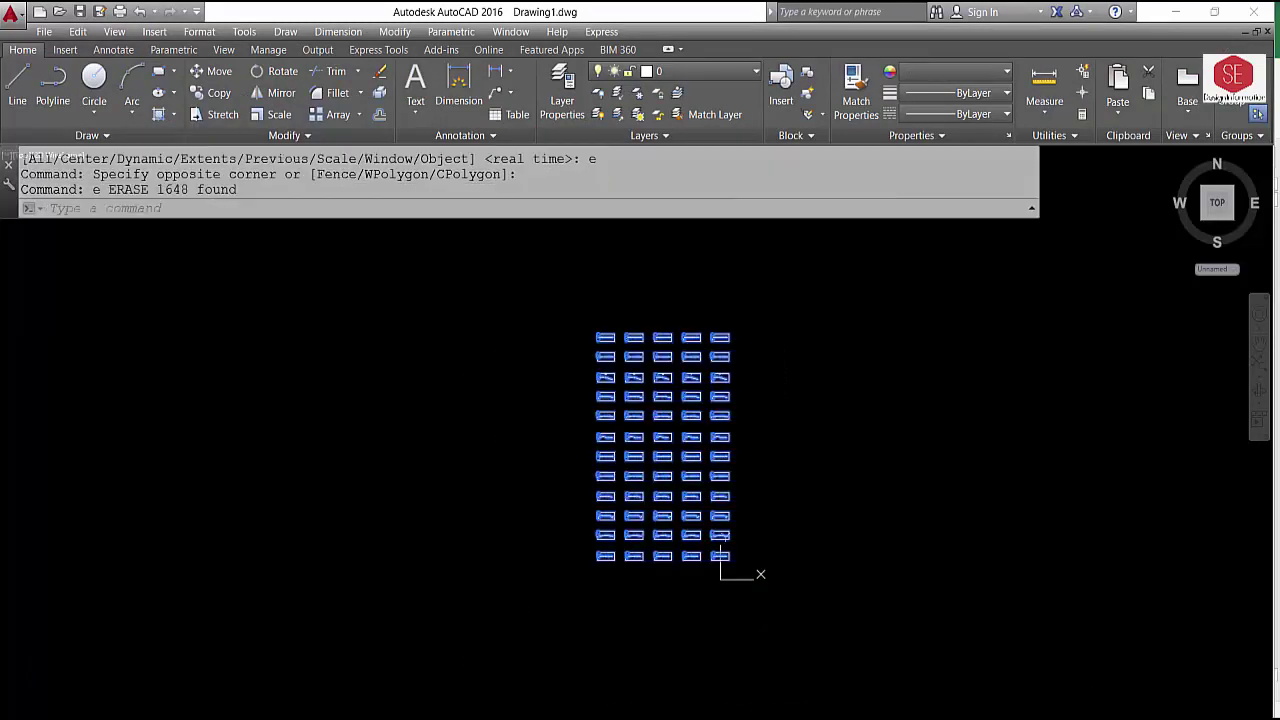
Set the current colour to Yellow and paste the copied commands into the command line
click(955, 71)
click(929, 252)
right_click(172, 212)
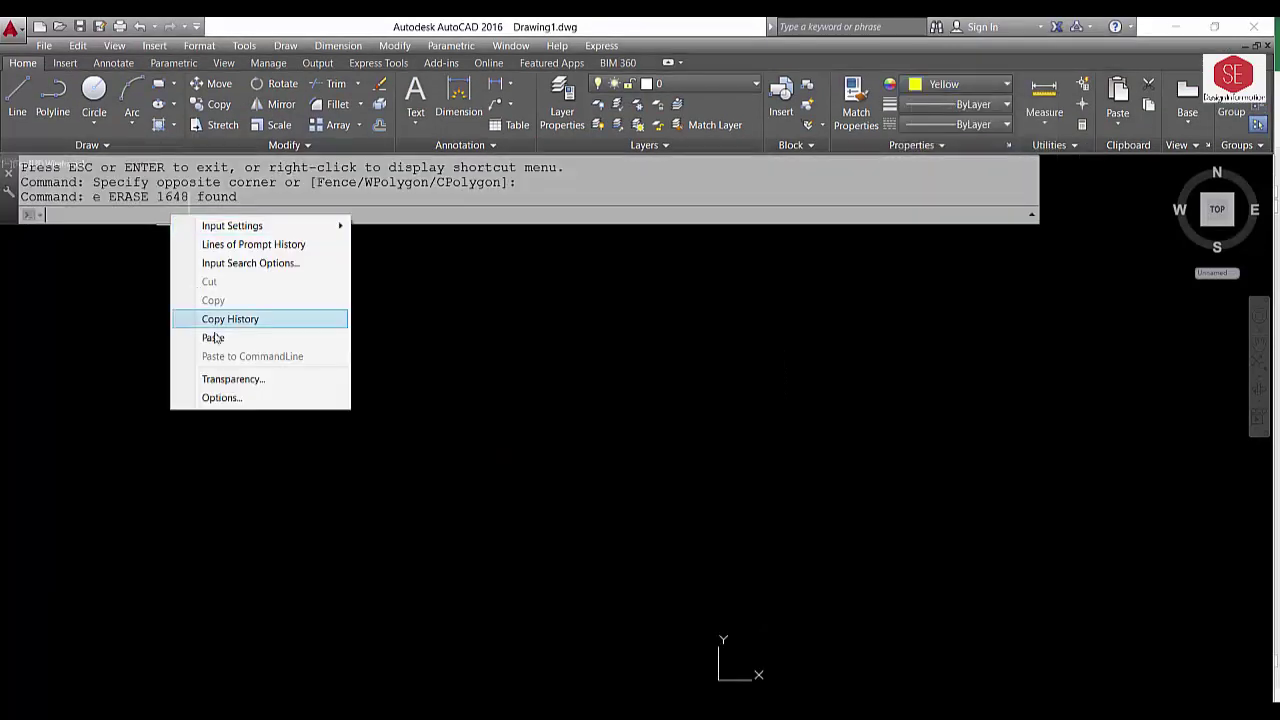
click(213, 338)
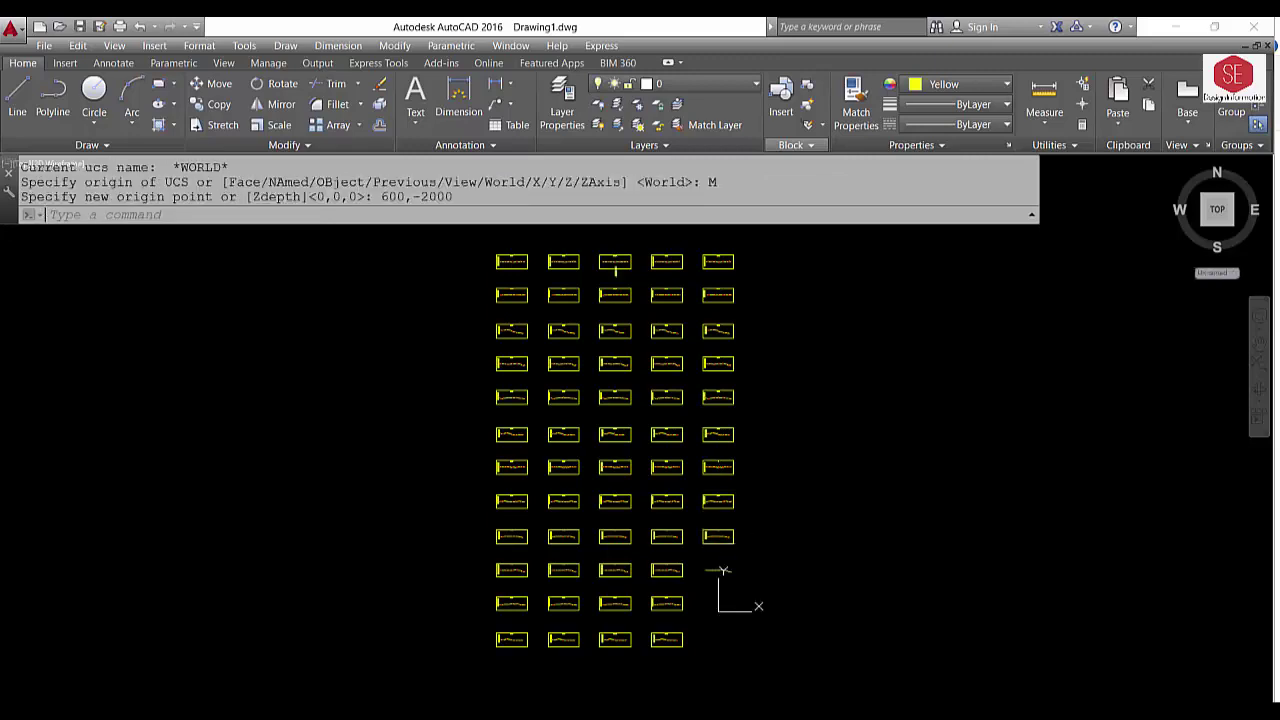
Cancel the leftover command, inspect the 0+720 section, then deselect the column in Excel
key(Escape)
scroll(851, 494, down, 5)
scroll(792, 320, up, 8)
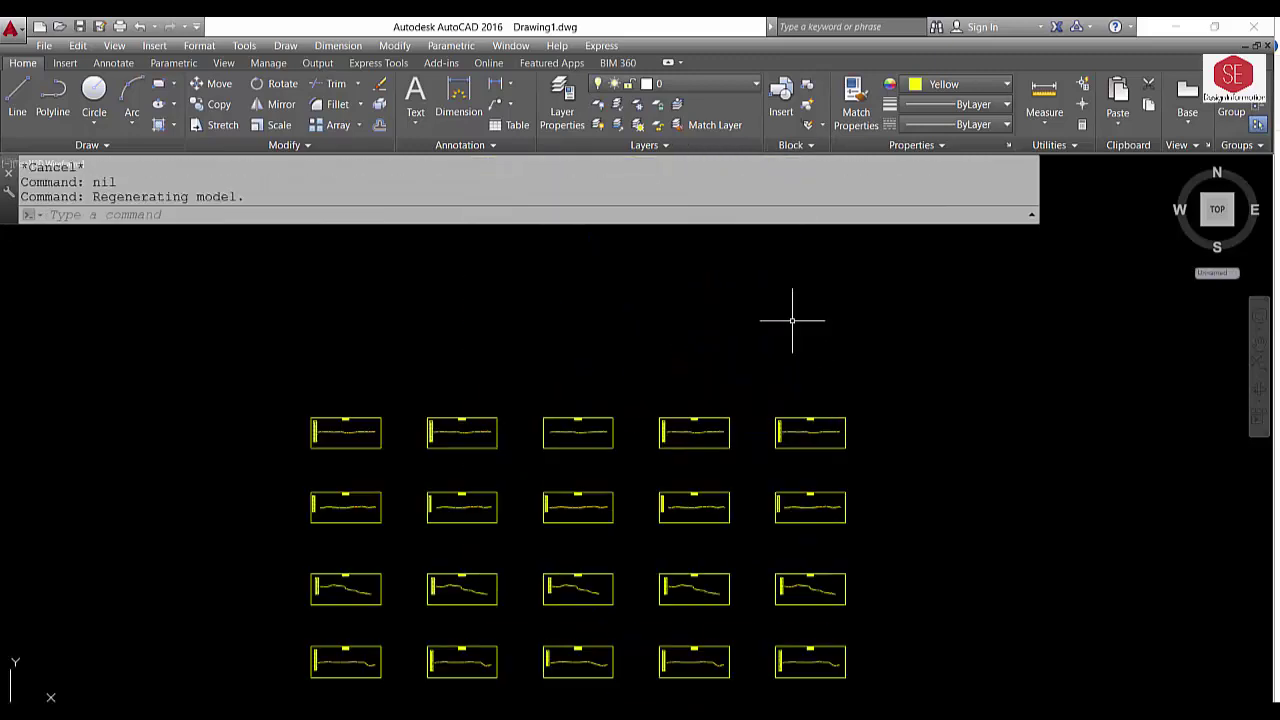
scroll(693, 437, up, 5)
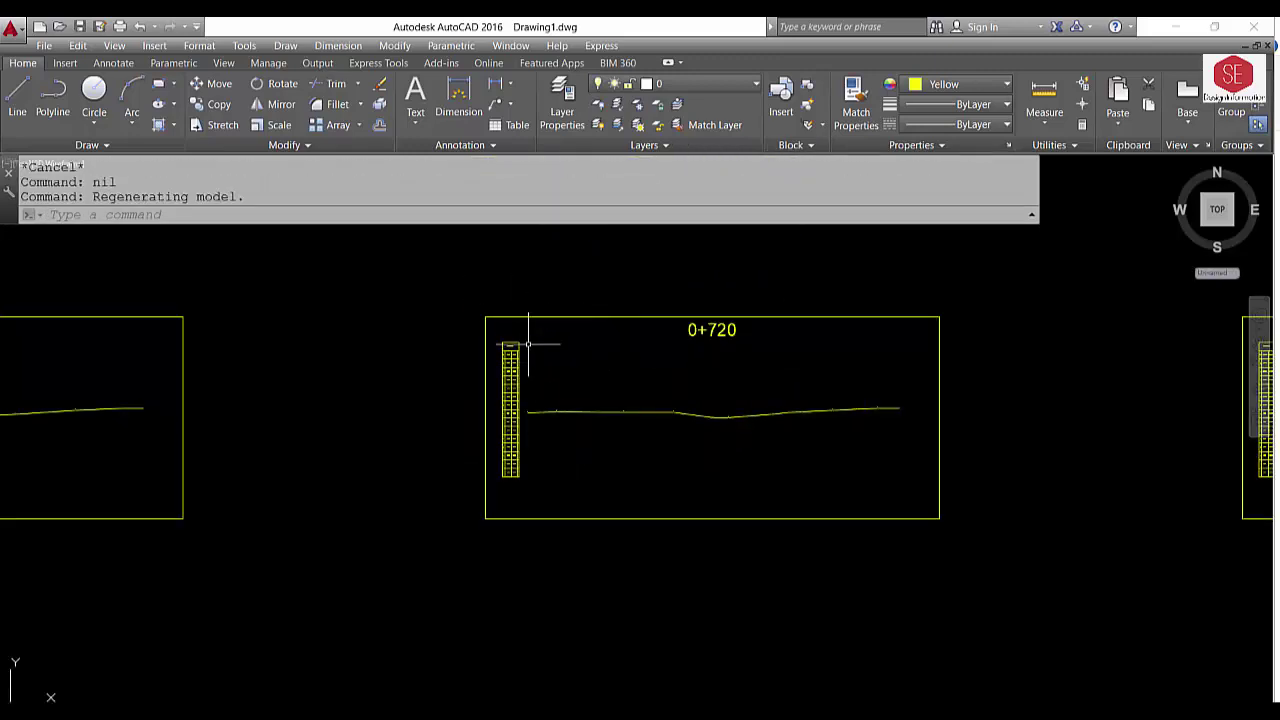
scroll(528, 344, down, 5)
drag(549, 534, 731, 380)
scroll(714, 460, down, 4)
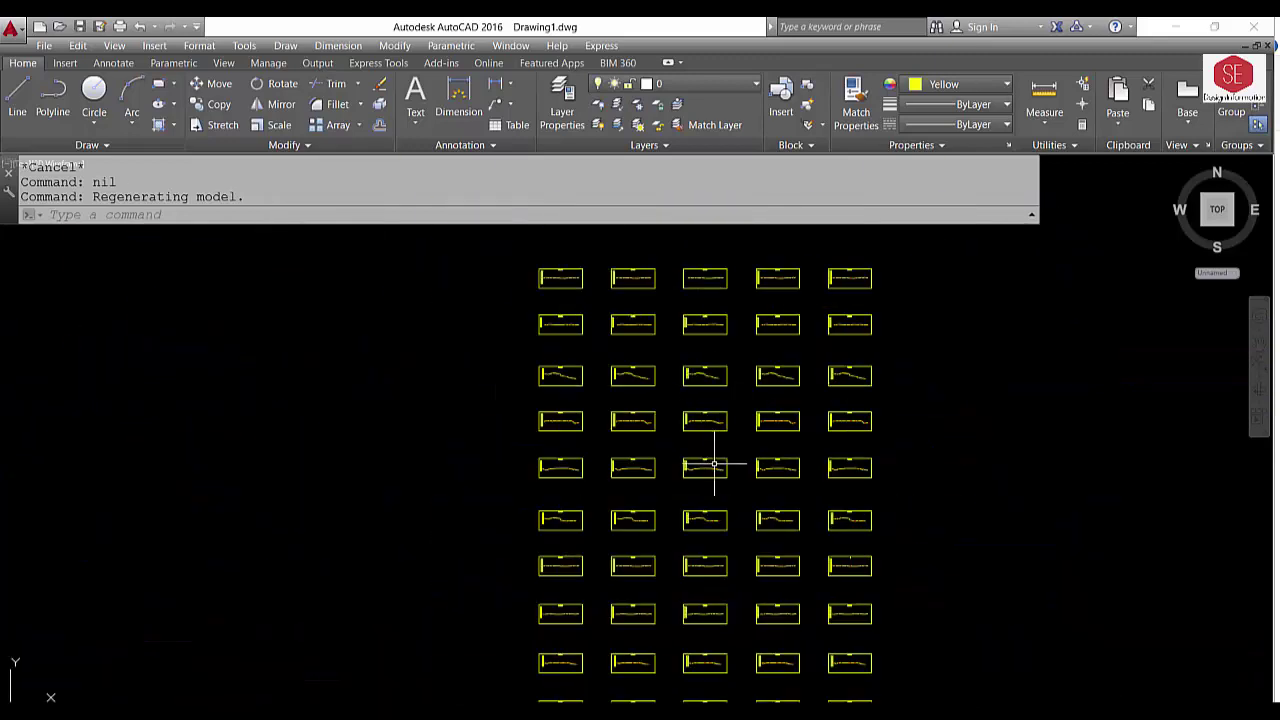
scroll(711, 541, down, 1)
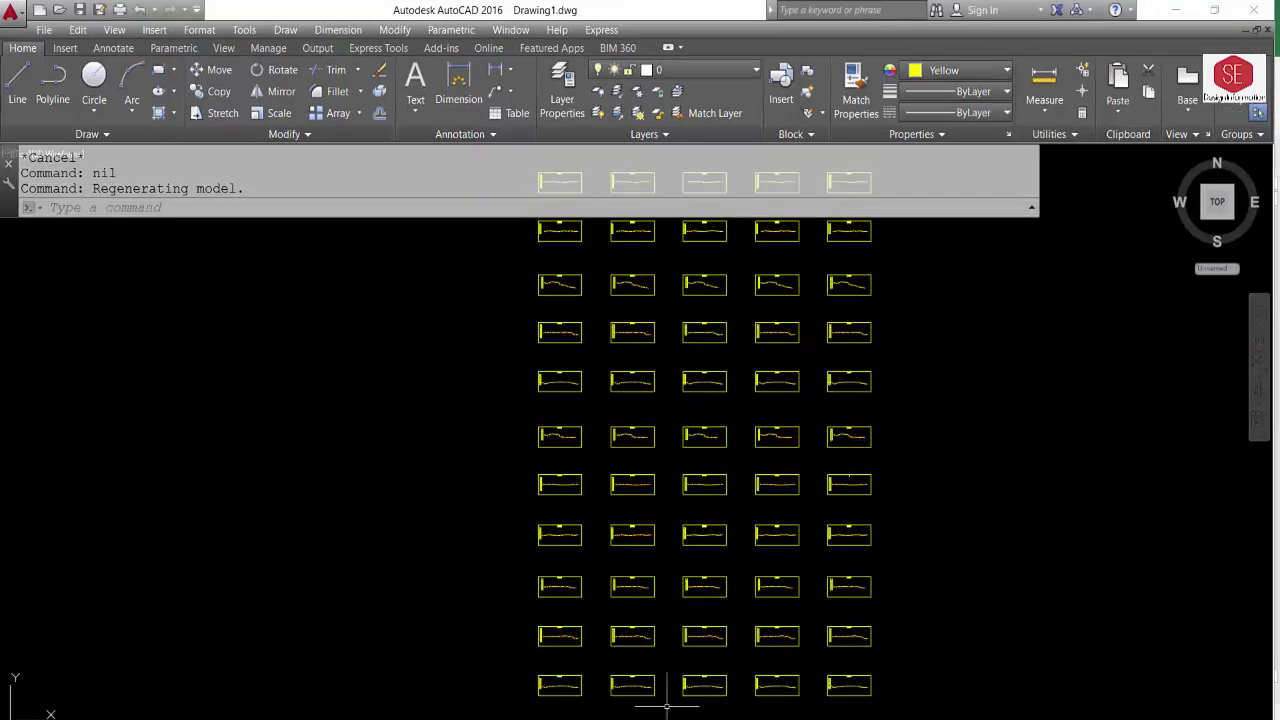
key(alt+Tab)
click(1146, 494)
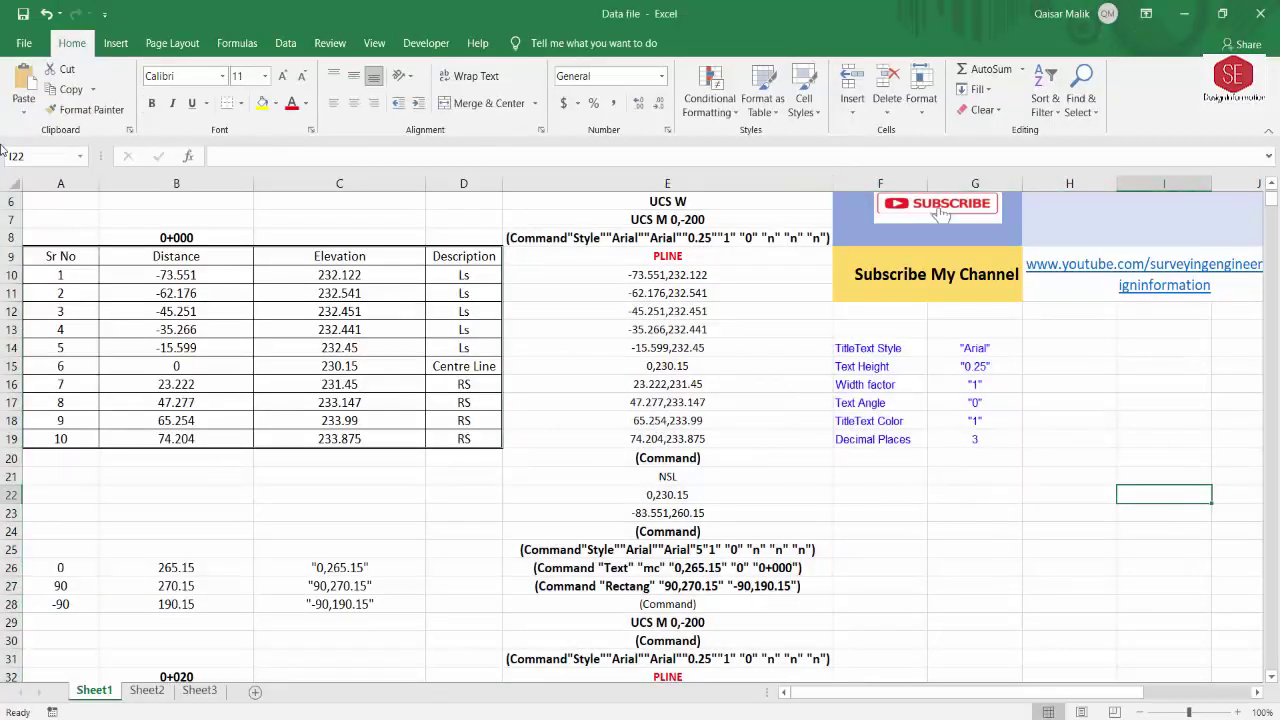
click(78, 158)
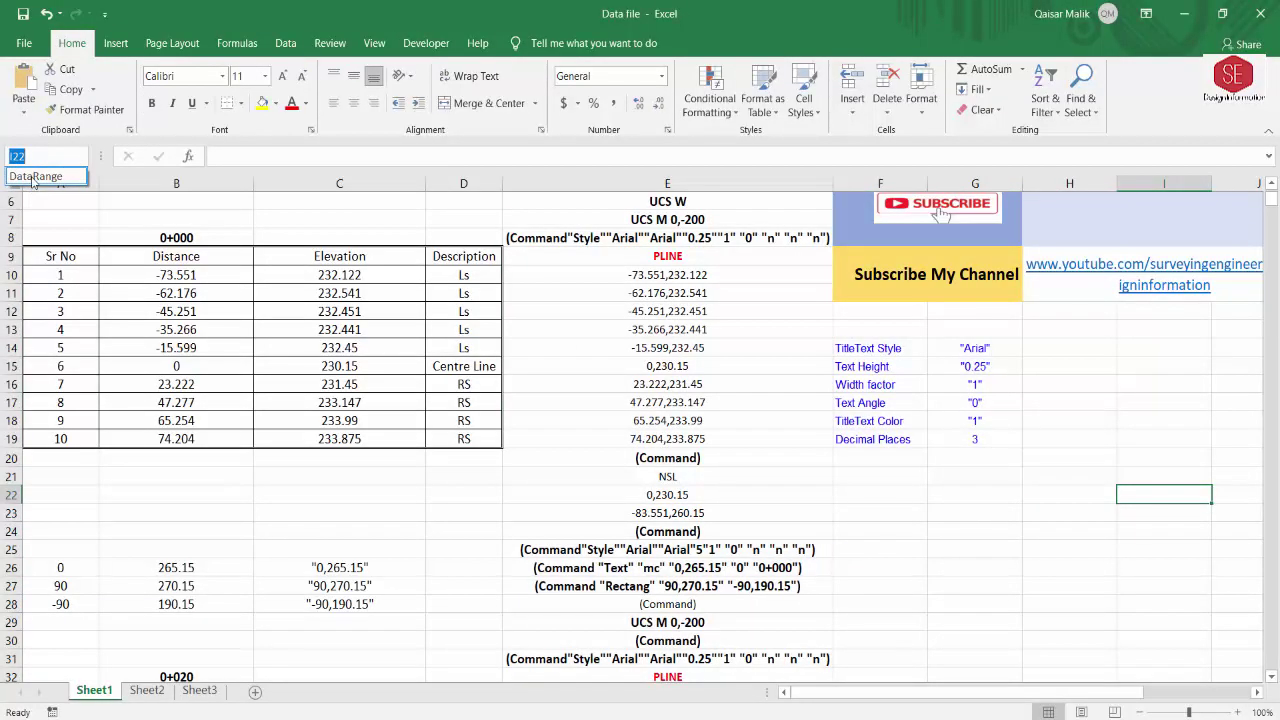
click(35, 176)
click(1165, 347)
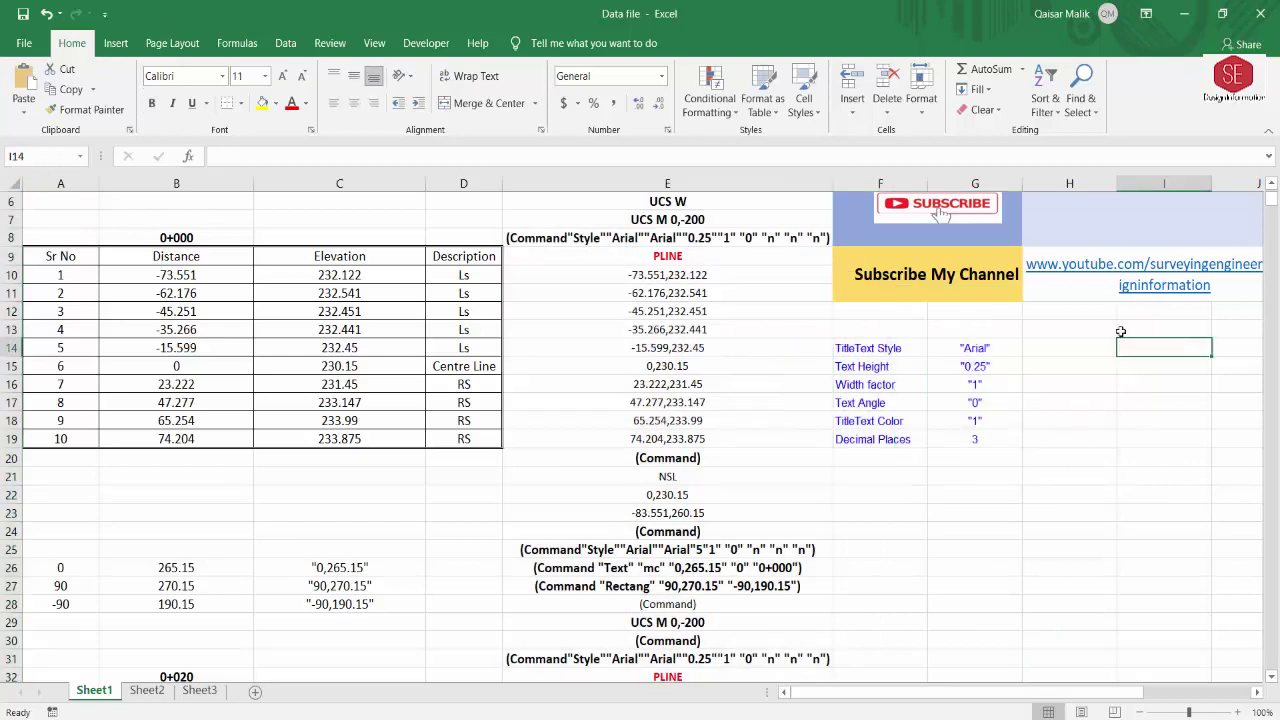
click(80, 158)
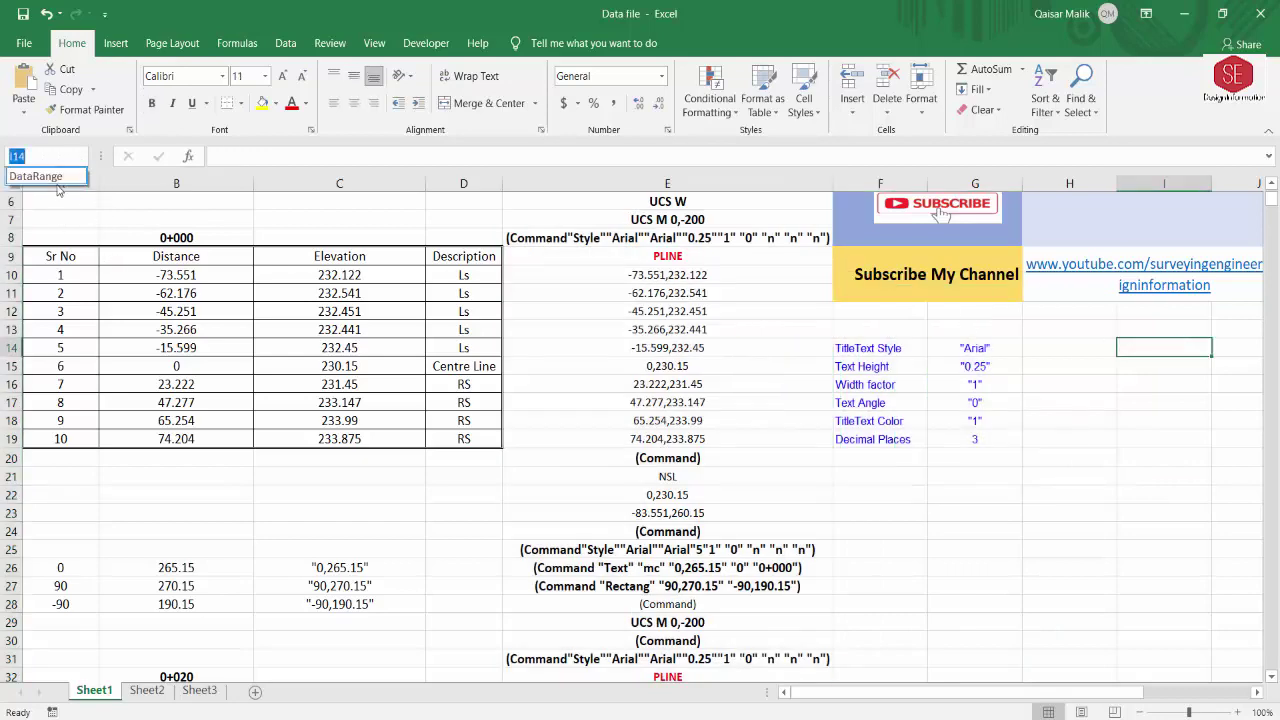
click(40, 176)
scroll(766, 524, down, 7)
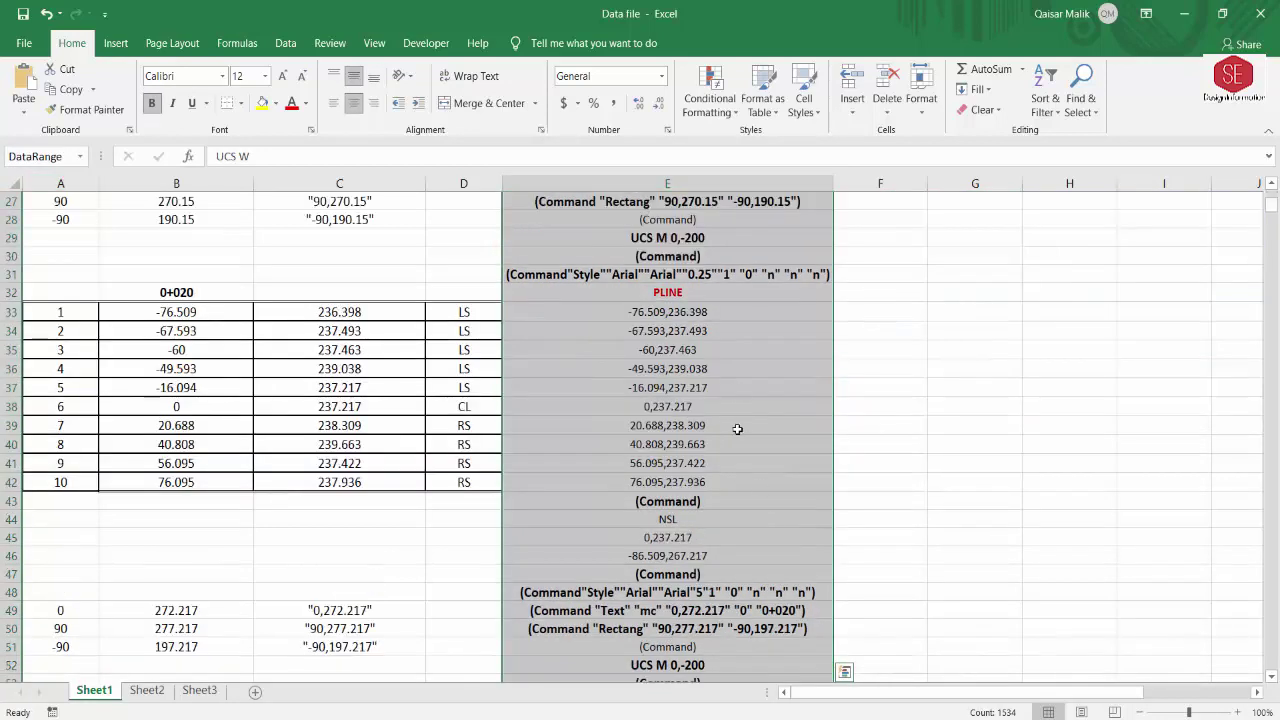
scroll(737, 429, up, 7)
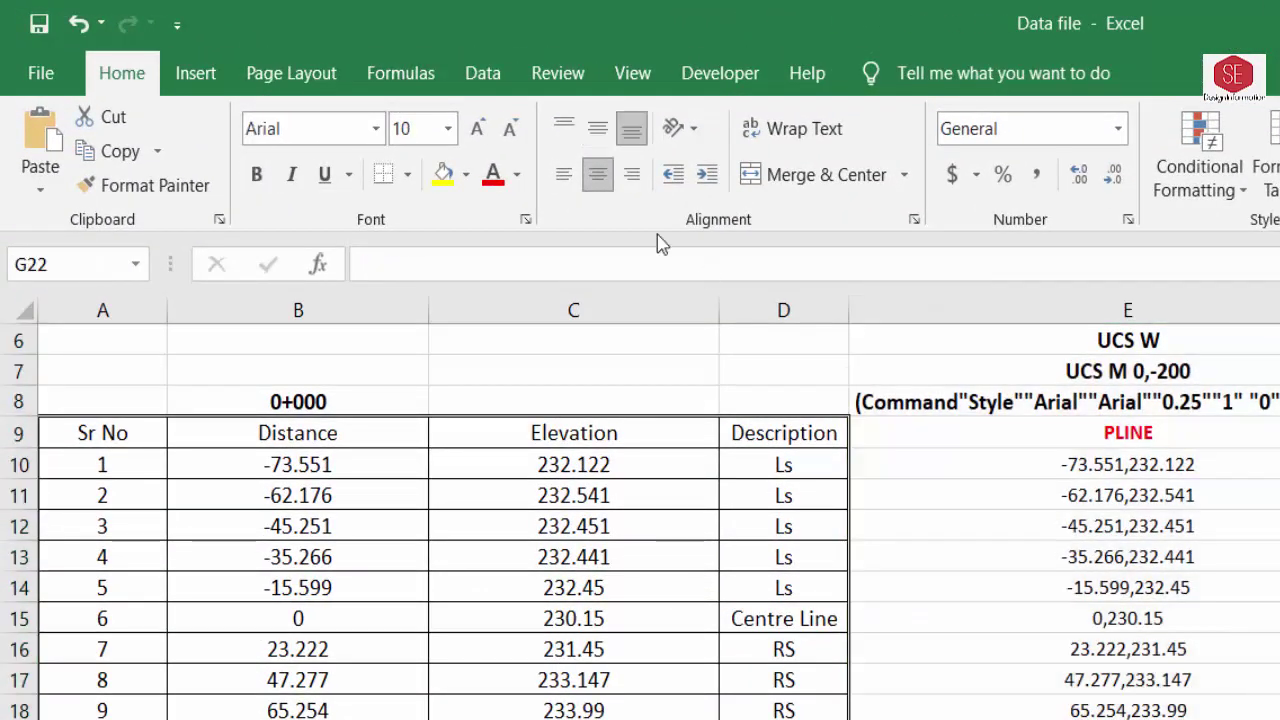
click(385, 75)
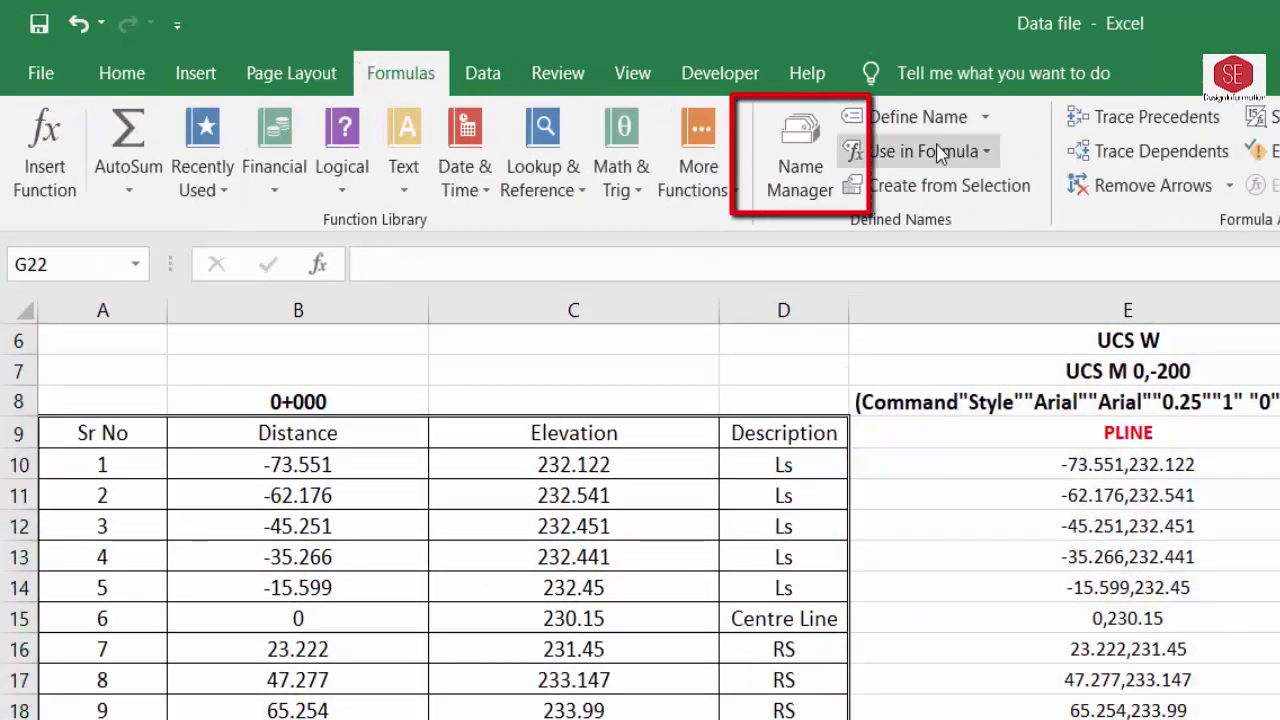
click(802, 135)
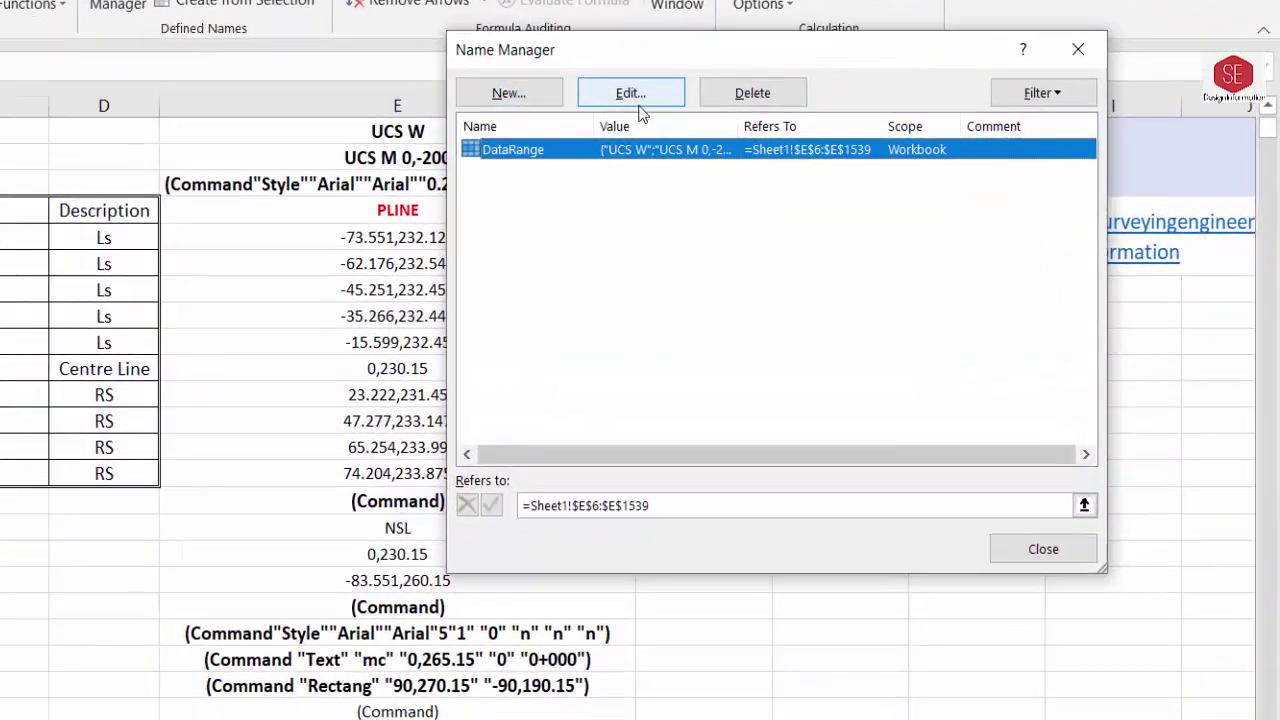
click(641, 97)
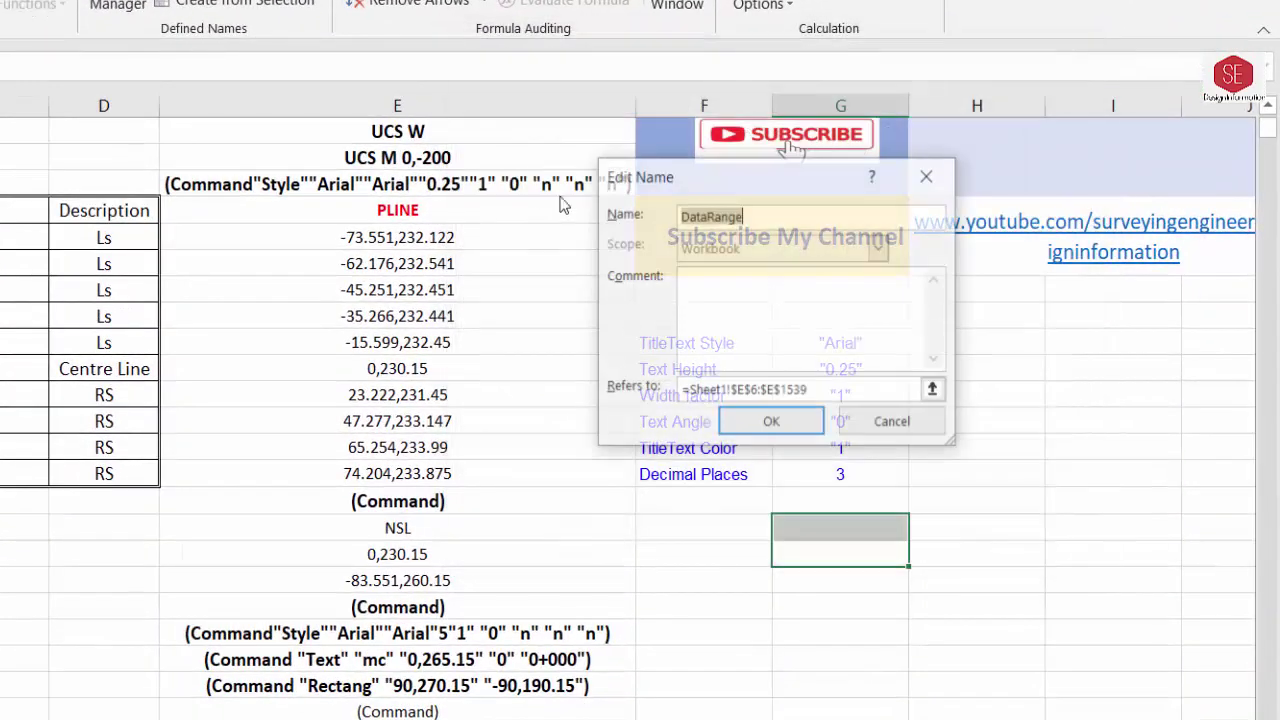
click(895, 430)
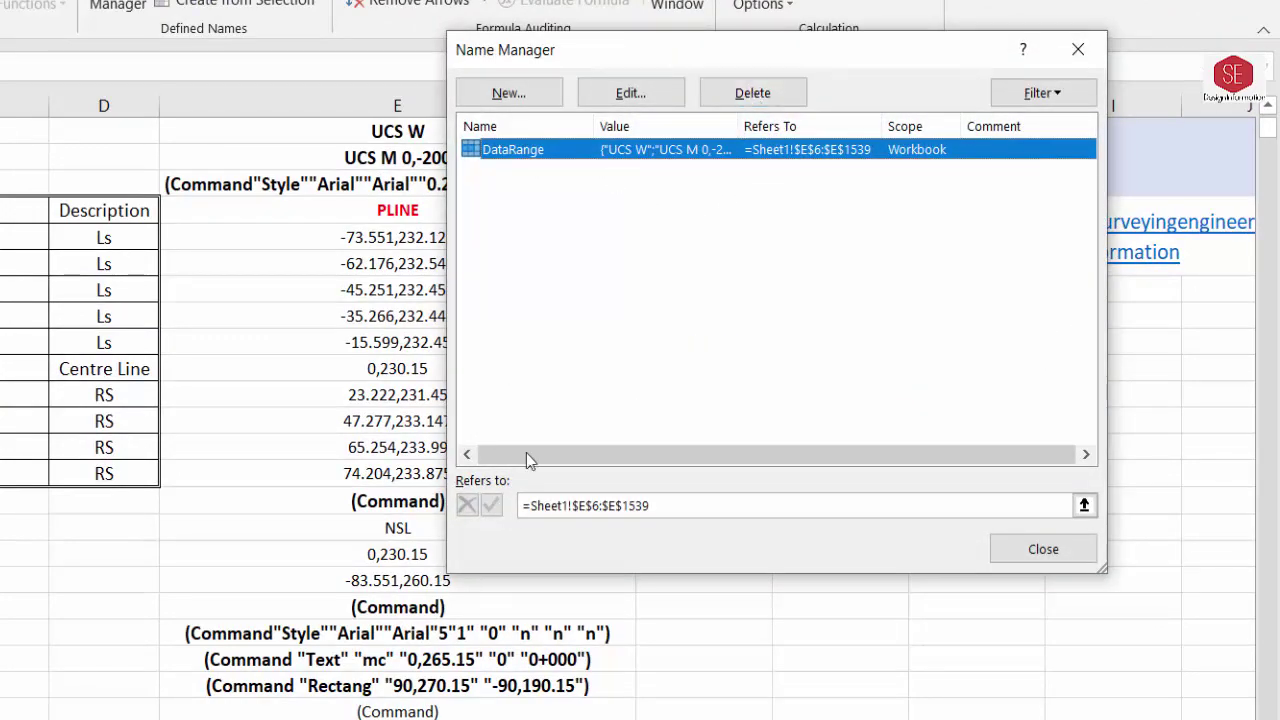
click(1040, 548)
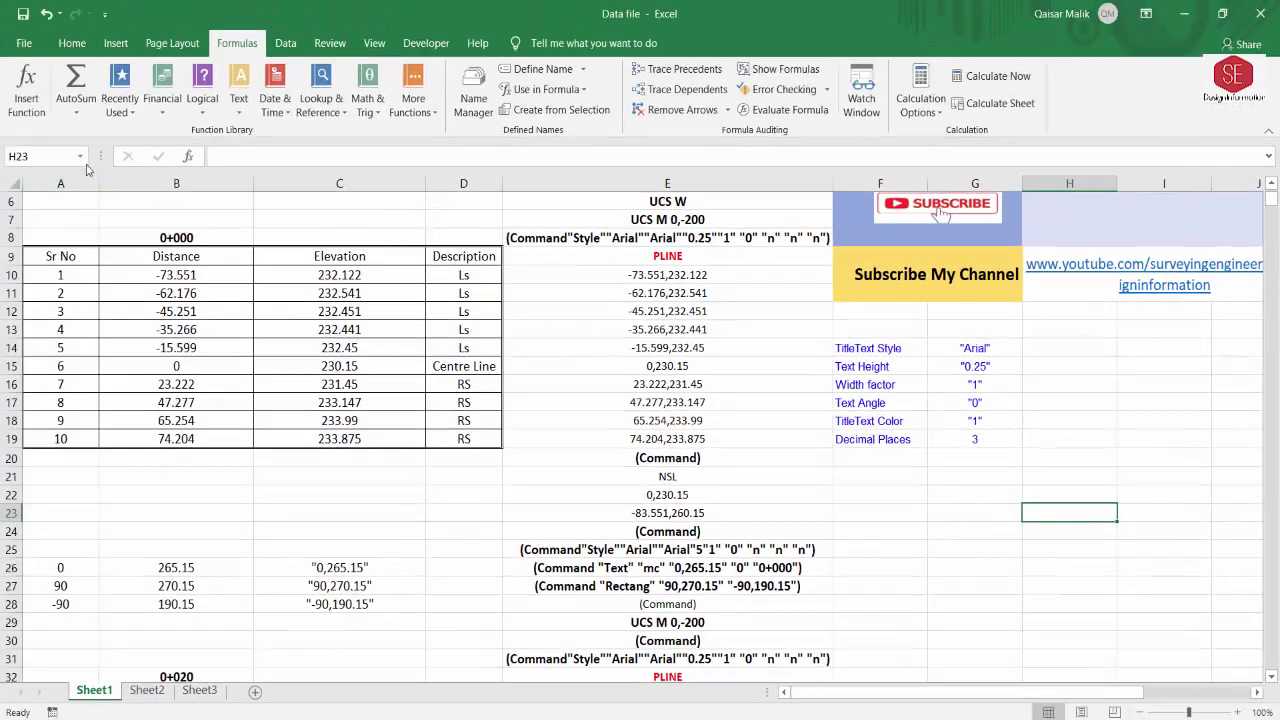
Select DataRange from the Name Box list and scroll down the command column
click(84, 158)
click(80, 157)
click(70, 178)
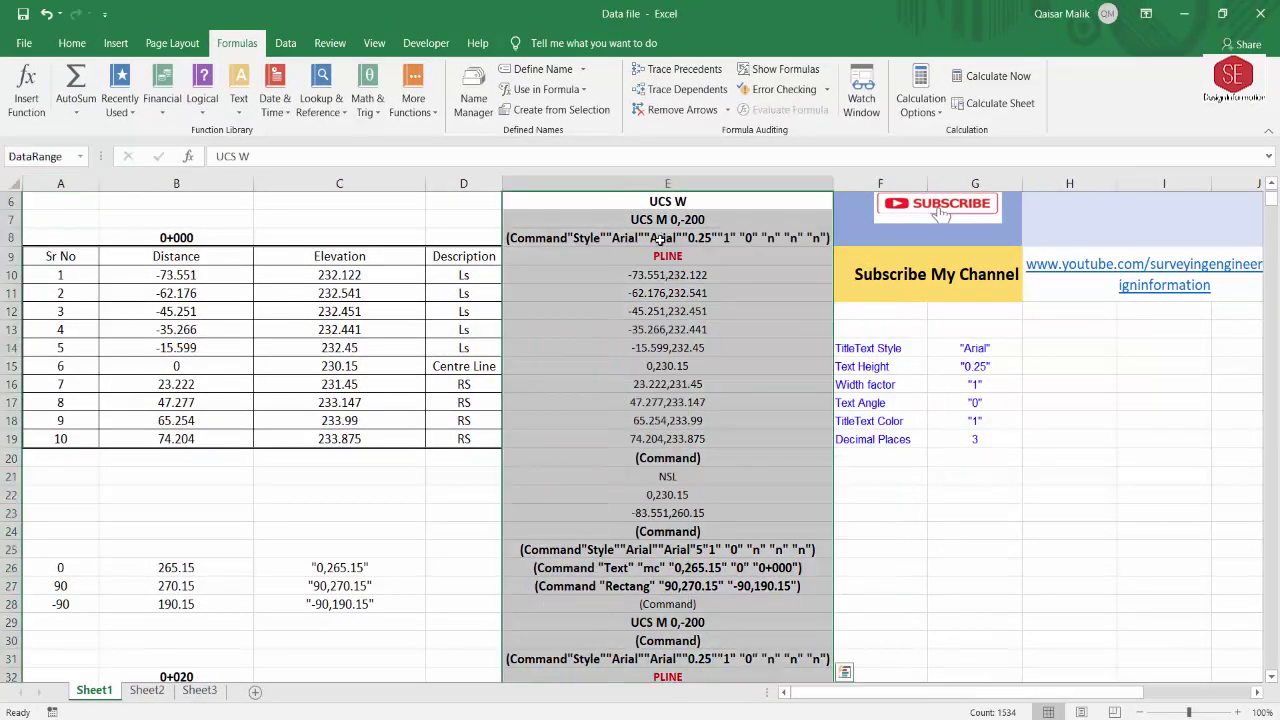
scroll(677, 566, down, 3)
scroll(660, 530, down, 4)
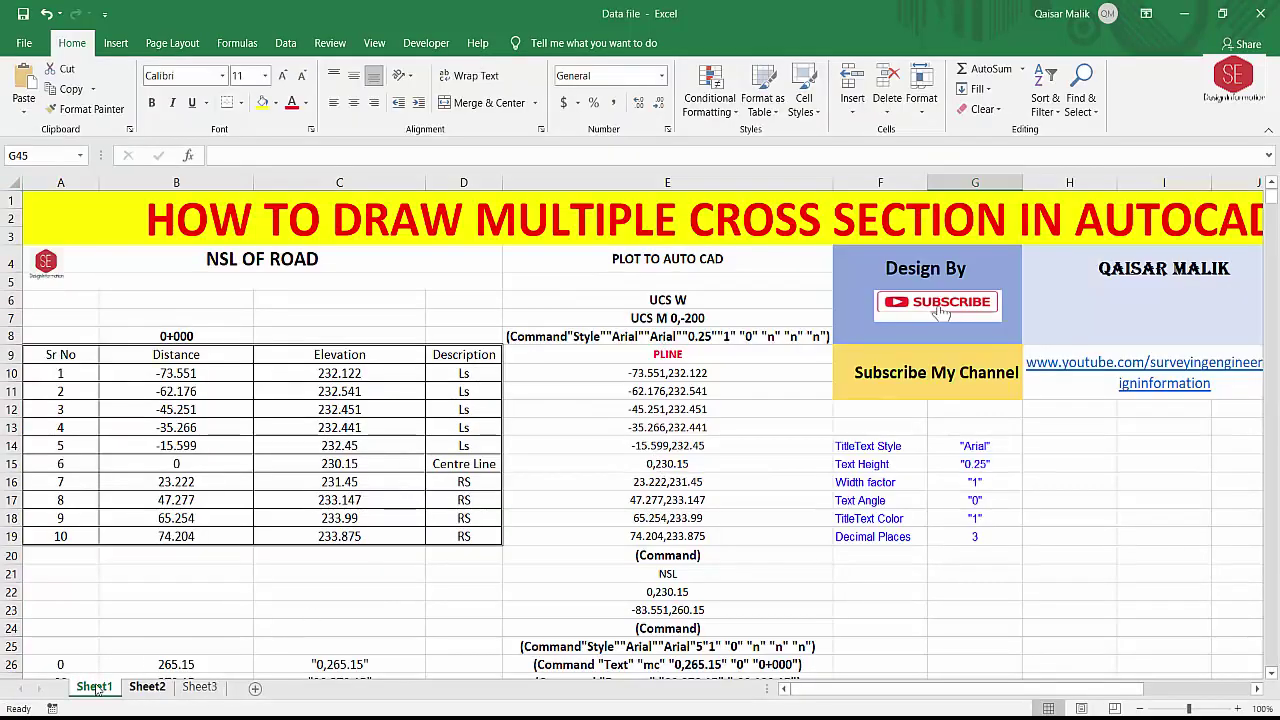
Look at Sheet2's UCS W command in C4 and PLINE command in C6
click(147, 687)
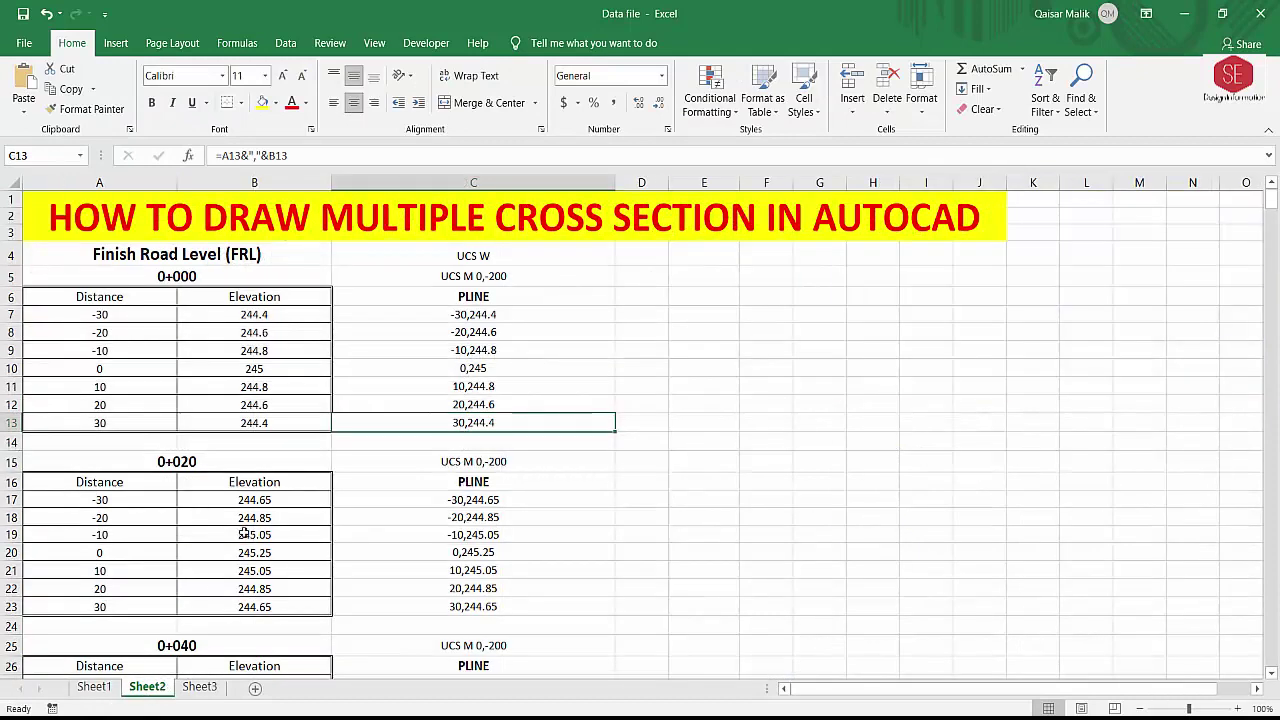
key(Up)
key(Up)
key(Up)
key(Up)
key(Up)
key(Up)
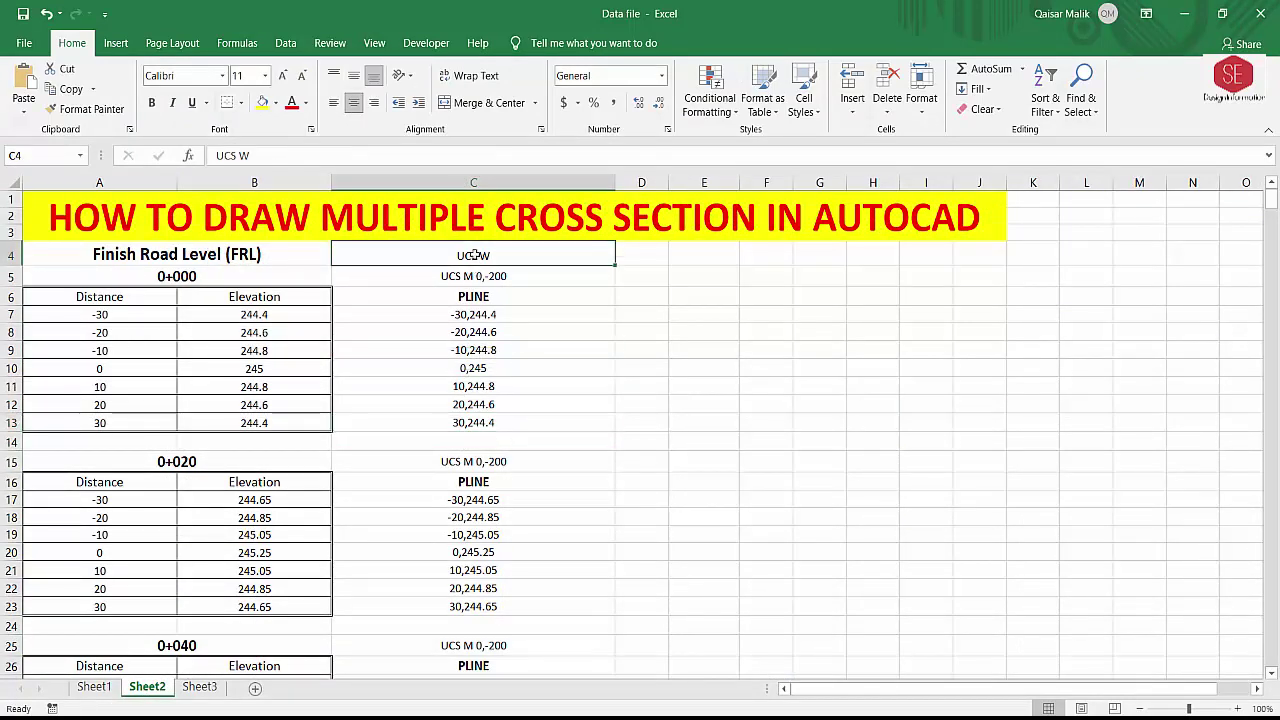
key(Down)
key(Down)
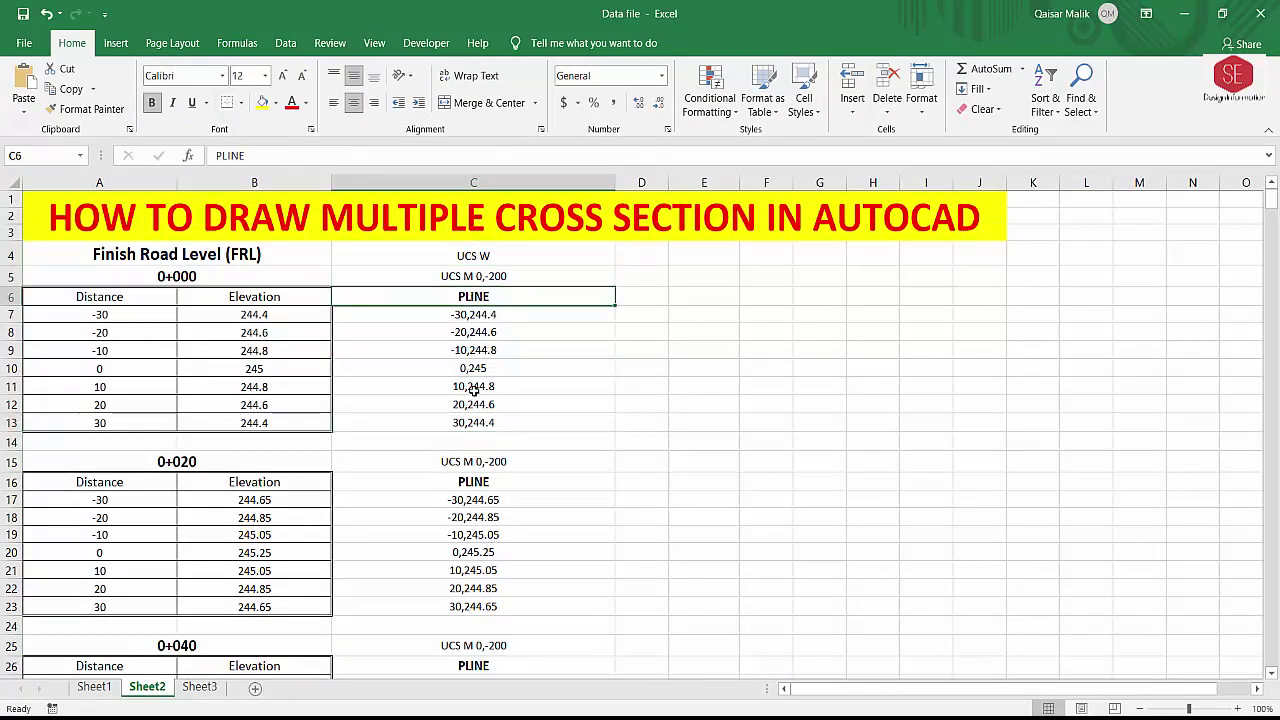
scroll(476, 481, down, 3)
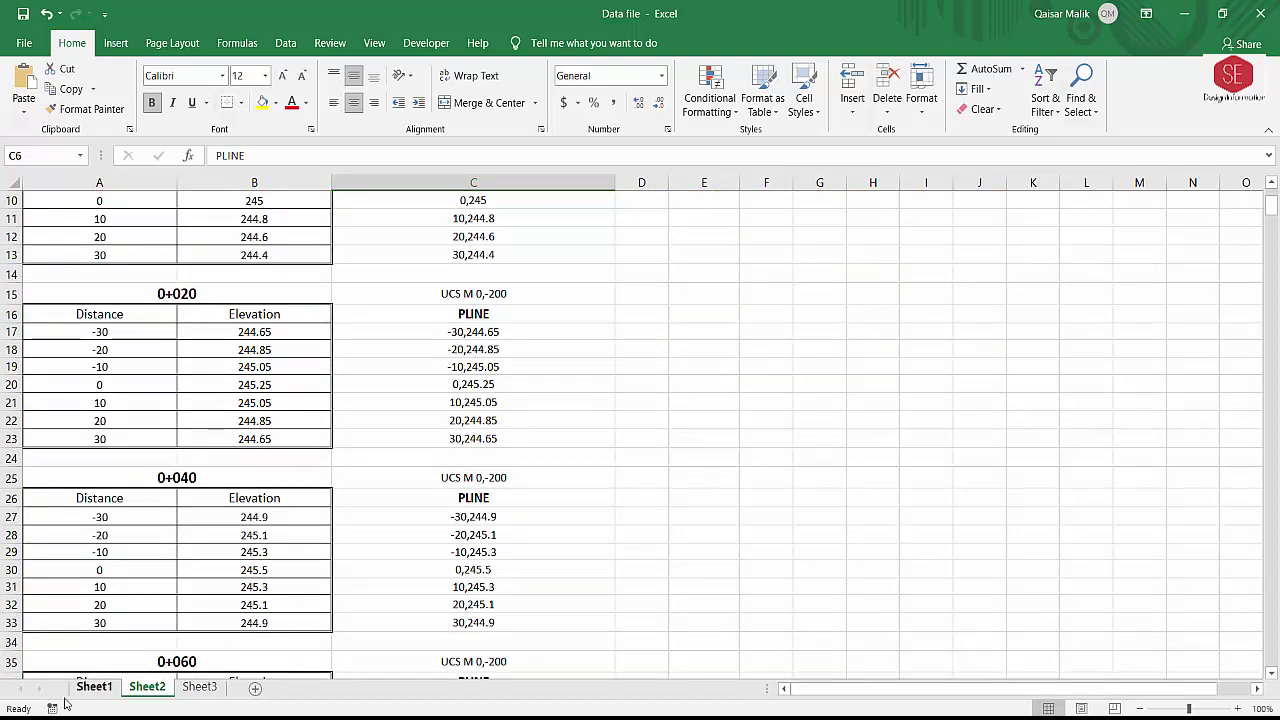
On Sheet1, review E7, E8 and the NSL block lines through the closing (Command) line
click(100, 687)
click(679, 316)
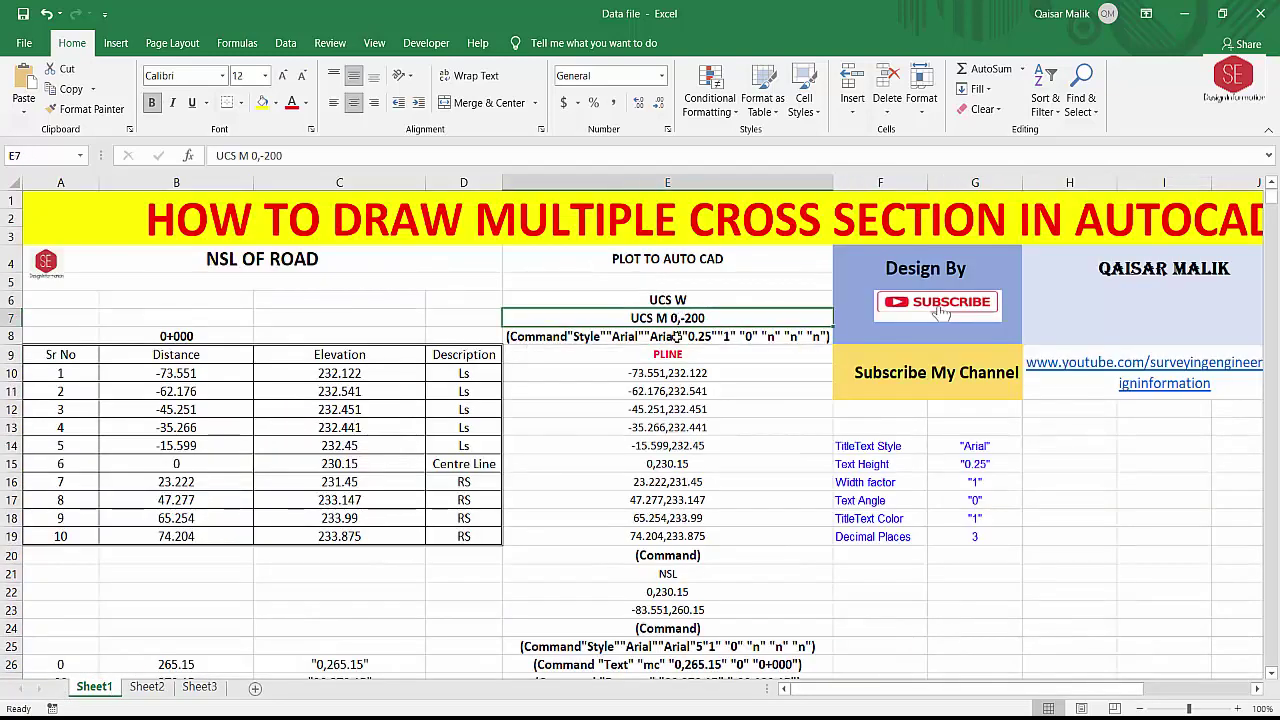
click(677, 338)
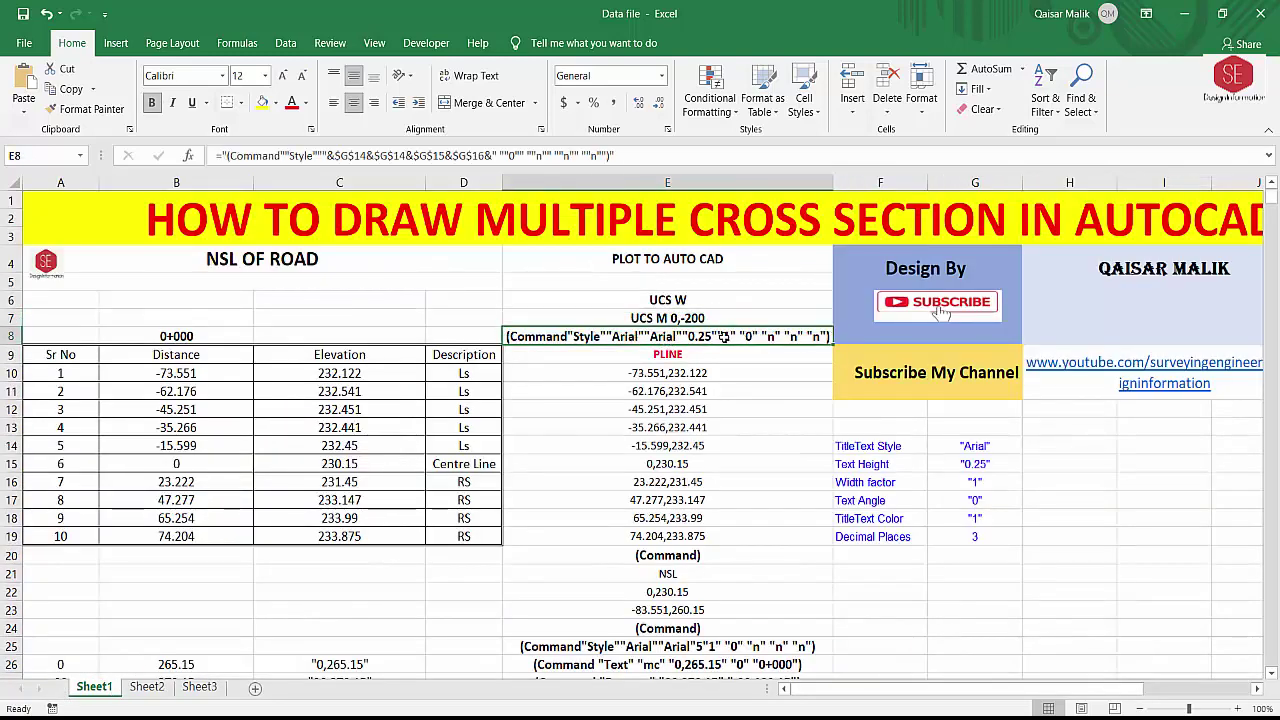
scroll(710, 350, down, 2)
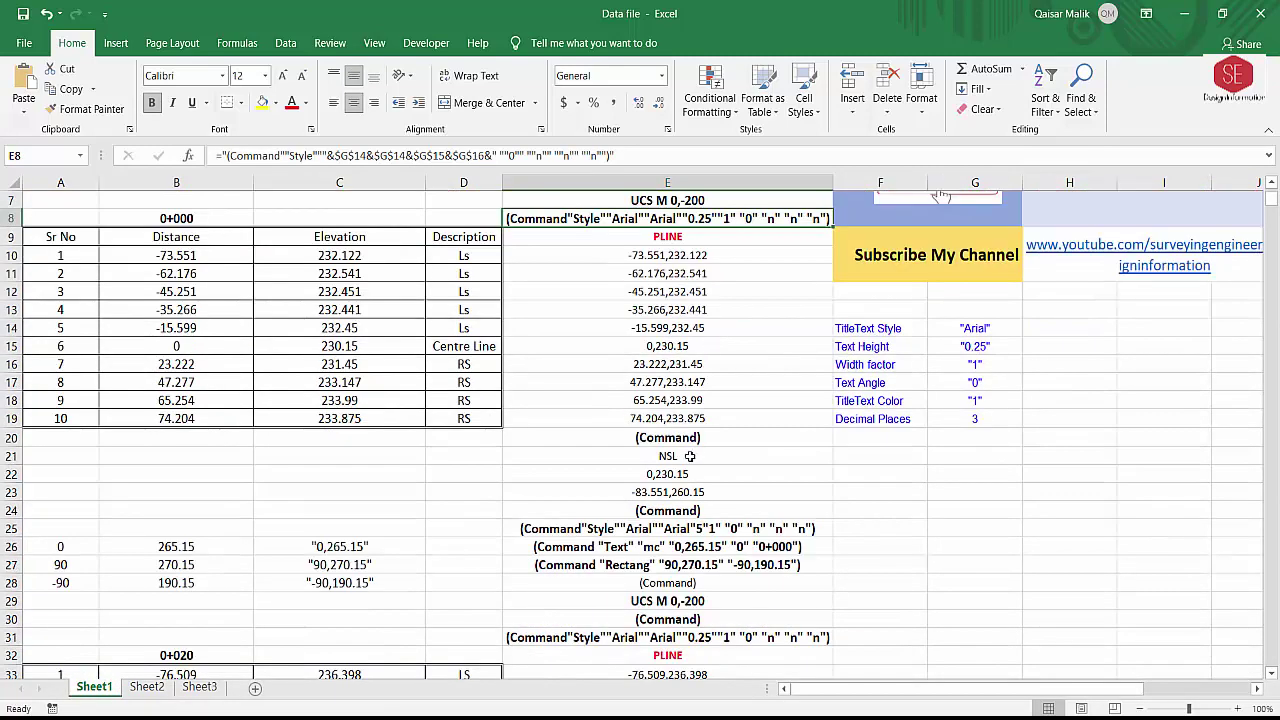
click(683, 441)
click(666, 456)
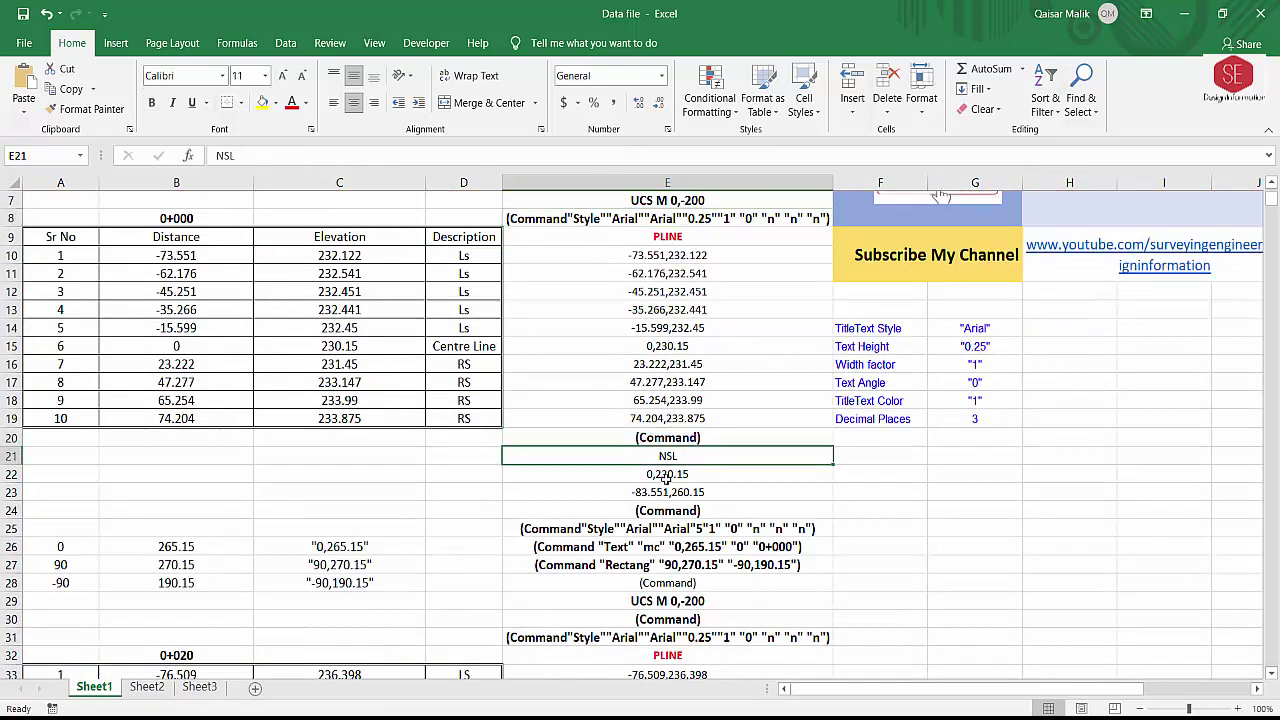
click(667, 474)
click(667, 492)
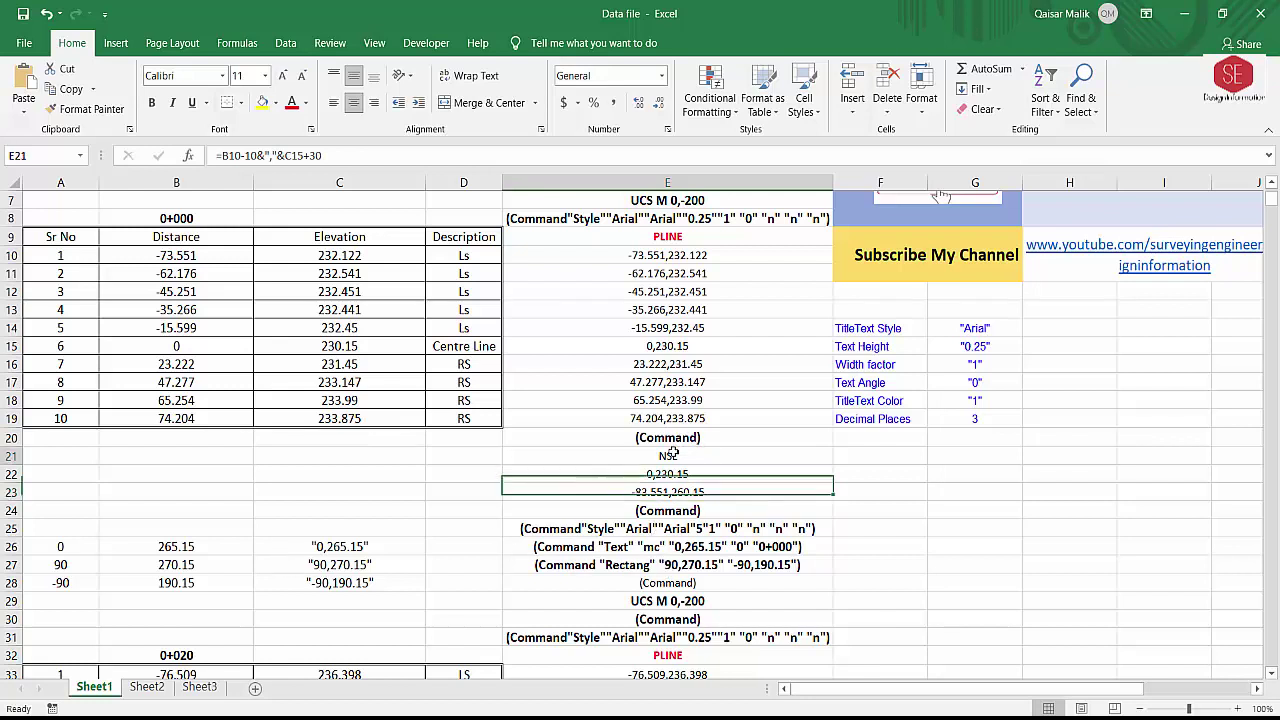
drag(667, 456, 672, 490)
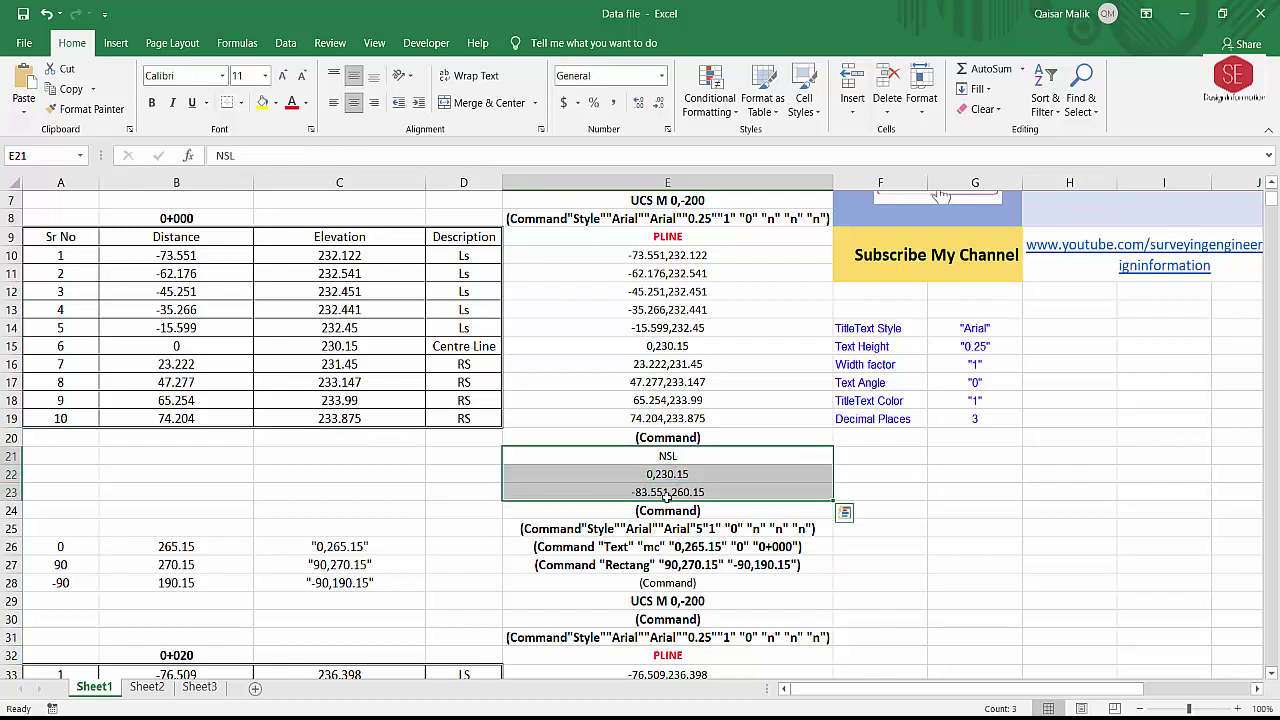
drag(667, 458, 670, 494)
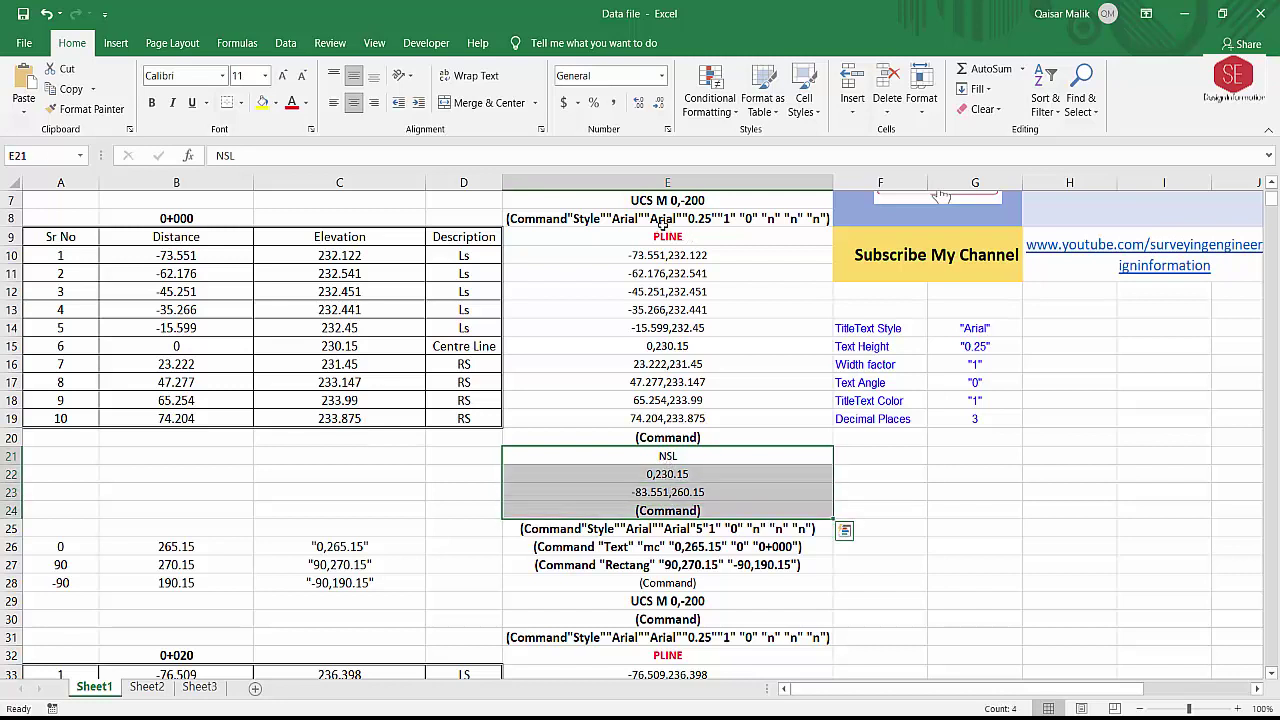
Recheck the E8 text style line and the UCS lines above, then switch to Sheet2
click(688, 219)
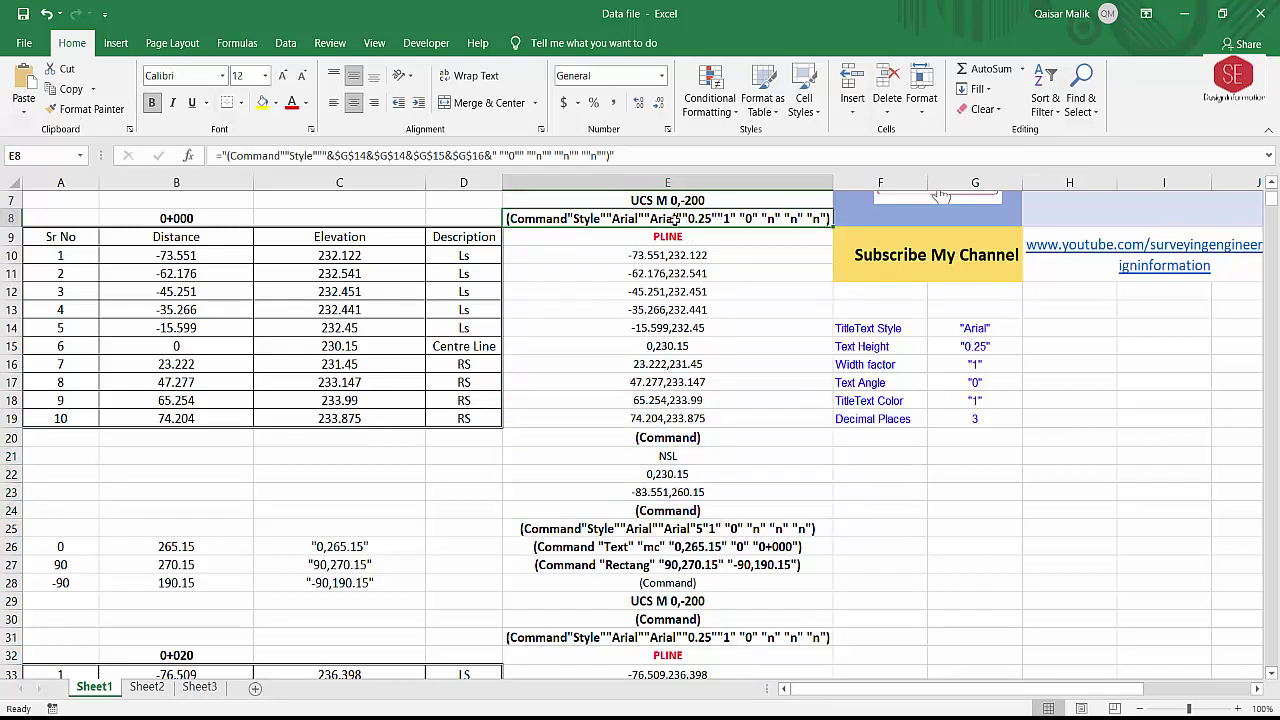
scroll(660, 214, up, 2)
key(Up)
key(Up)
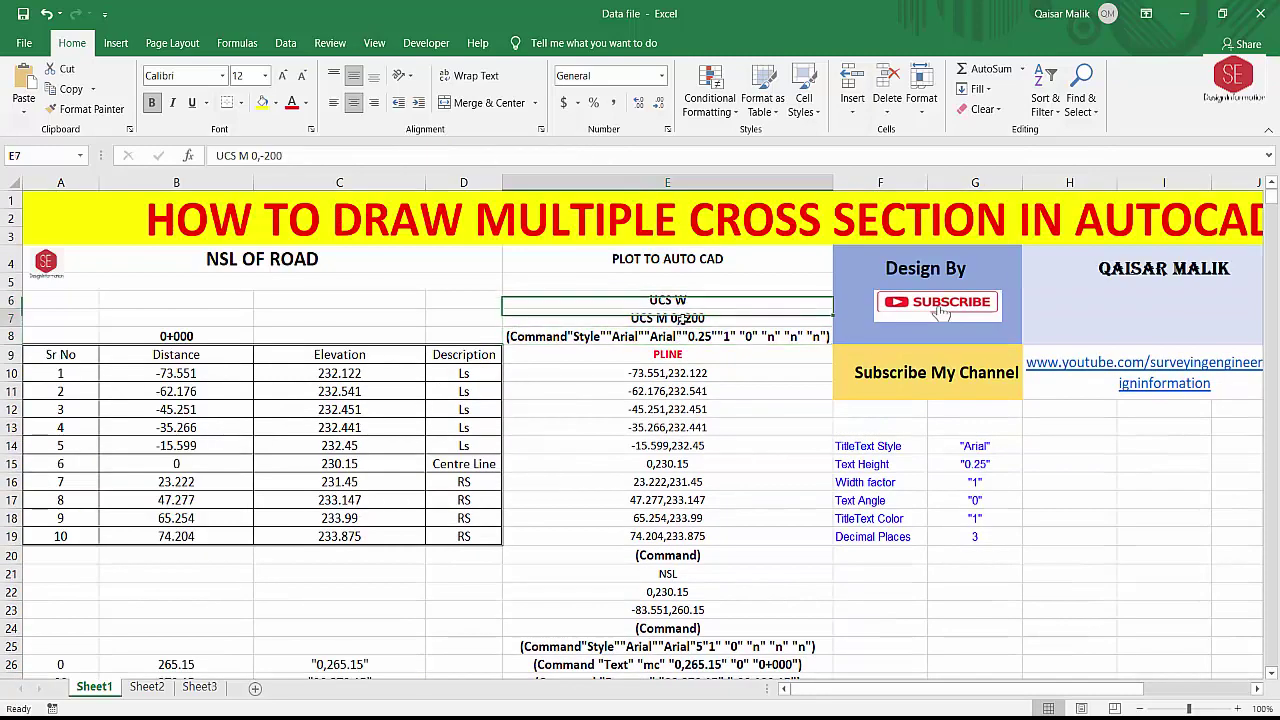
key(Down)
key(Down)
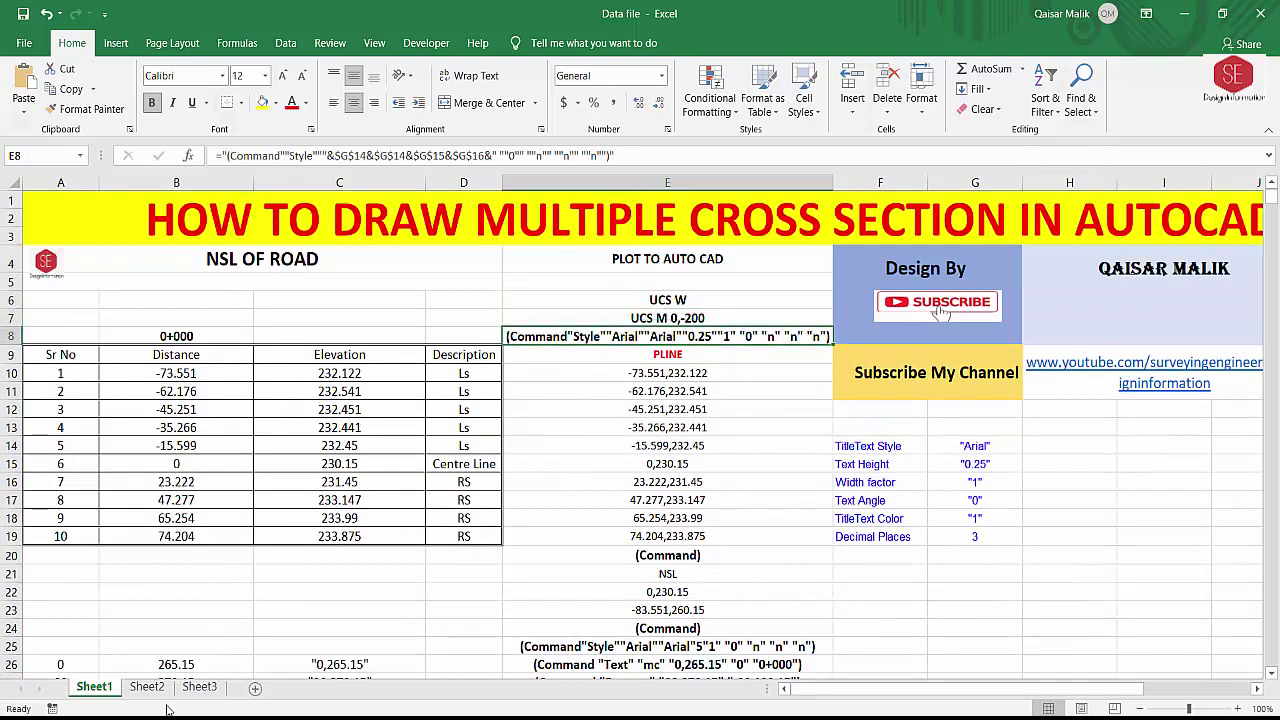
click(146, 686)
scroll(402, 310, up, 3)
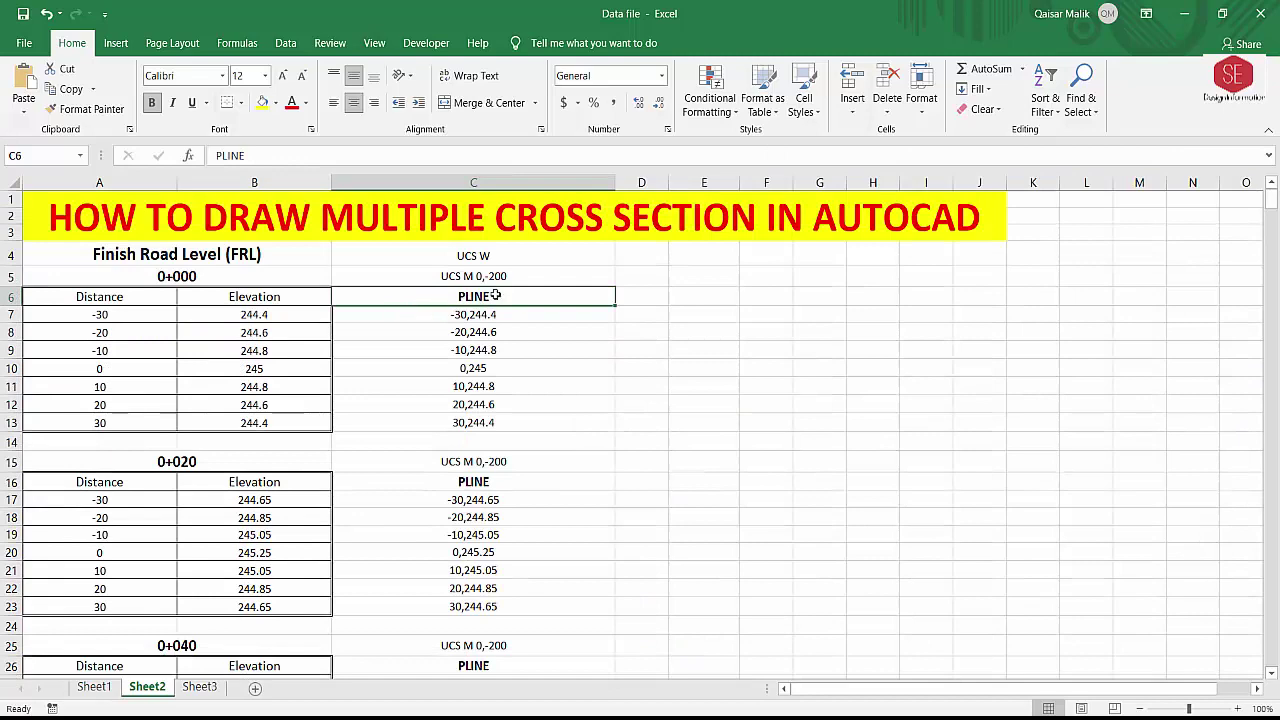
Insert a blank row 5 on Sheet2 below UCS W
click(427, 278)
click(11, 276)
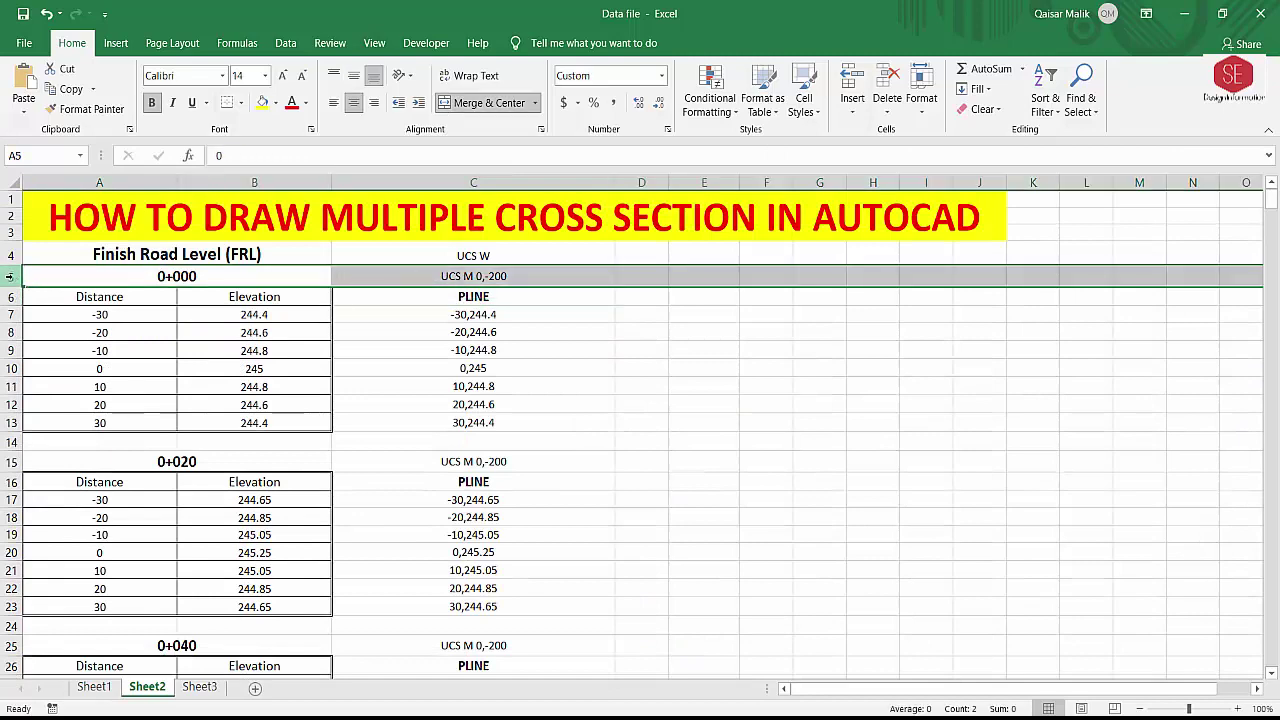
right_click(11, 276)
click(81, 403)
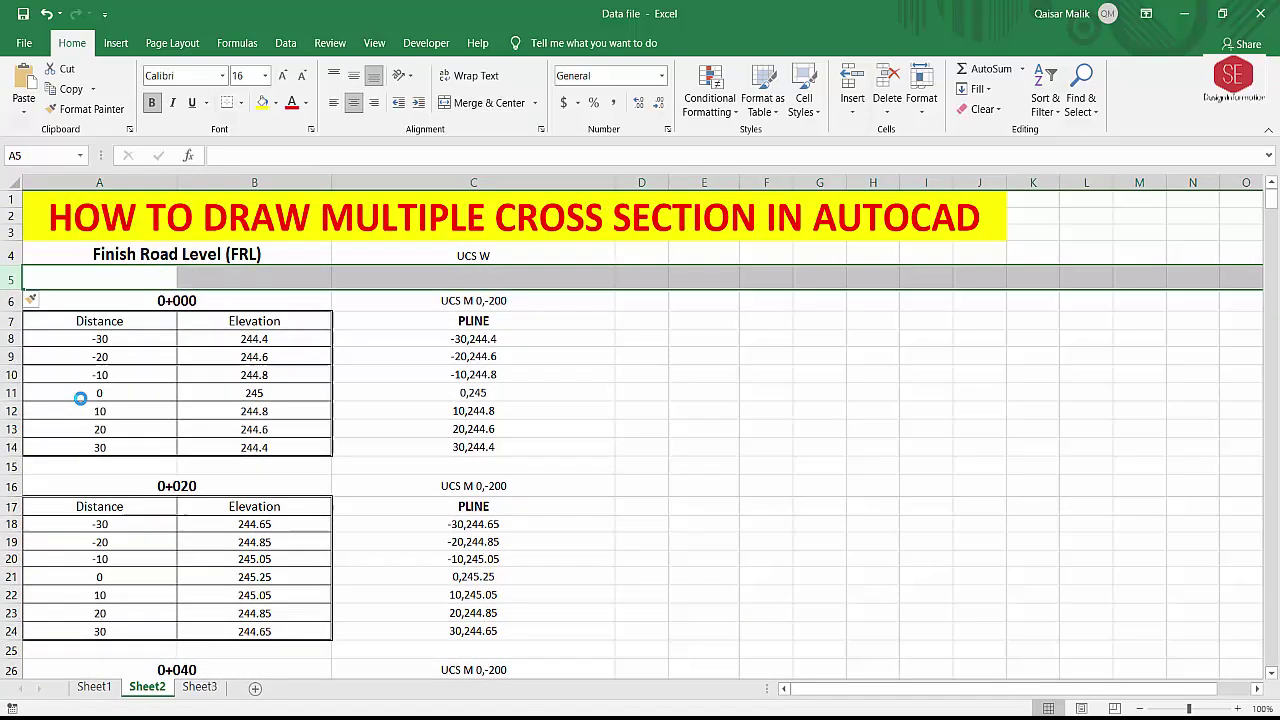
Cut UCS M 0,-200 from C6 into C5, leaving C6 empty, and return to Sheet1
click(463, 276)
click(484, 305)
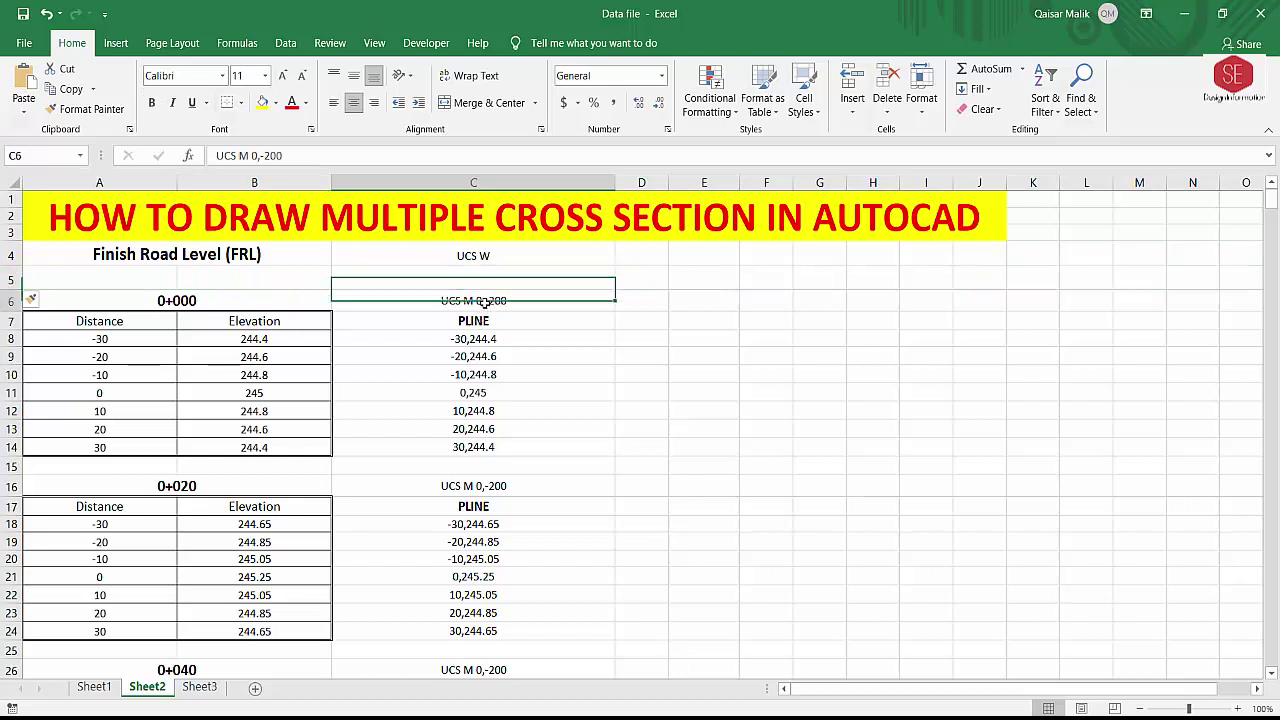
right_click(484, 302)
click(510, 322)
click(476, 281)
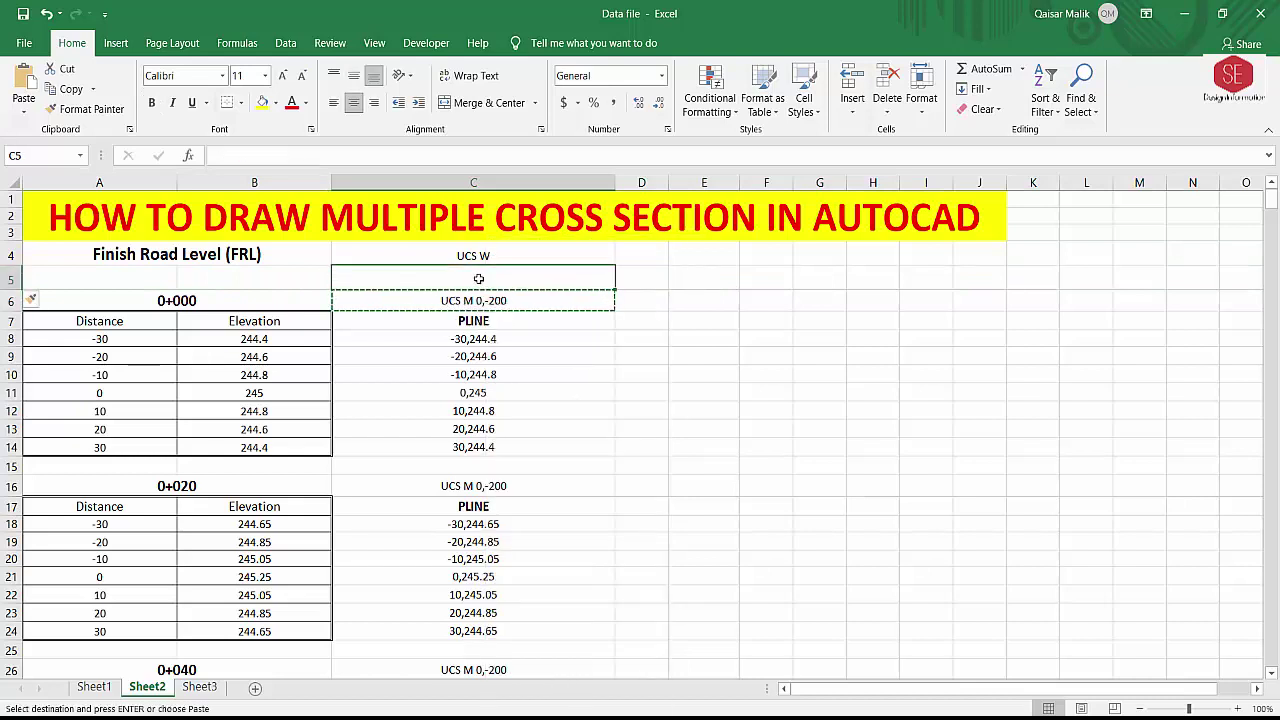
right_click(476, 281)
click(564, 316)
click(480, 297)
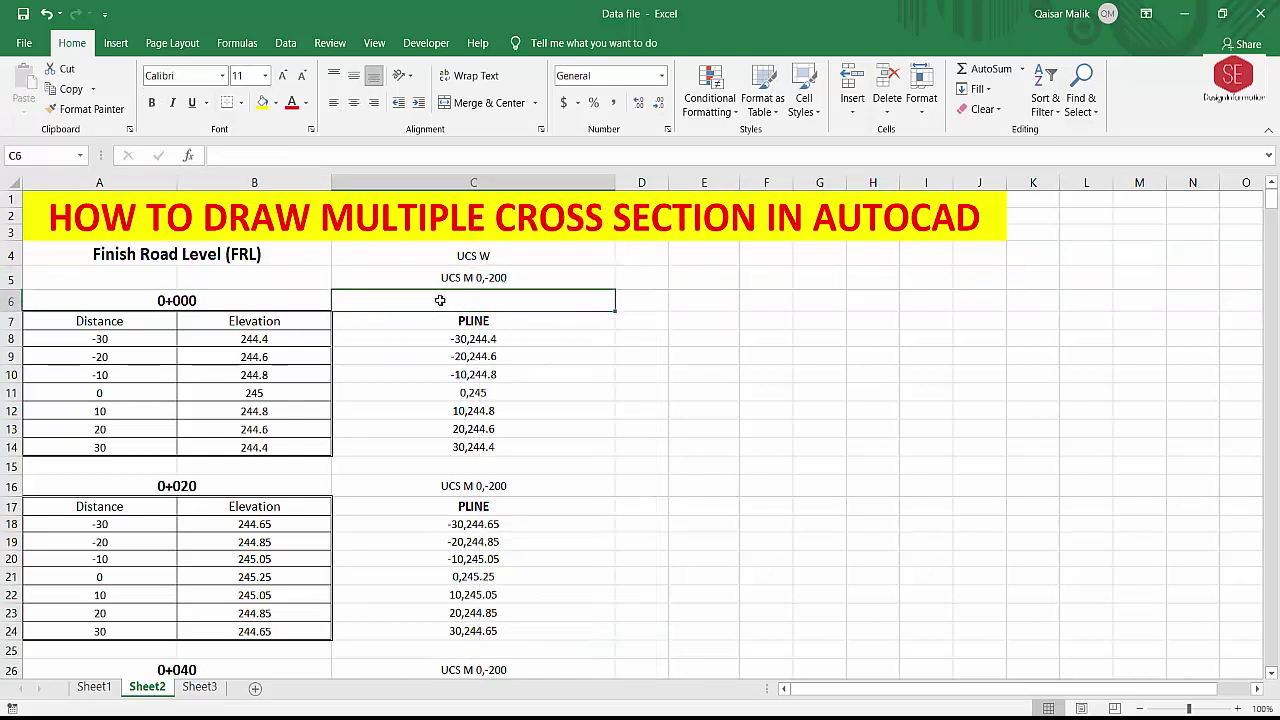
click(94, 690)
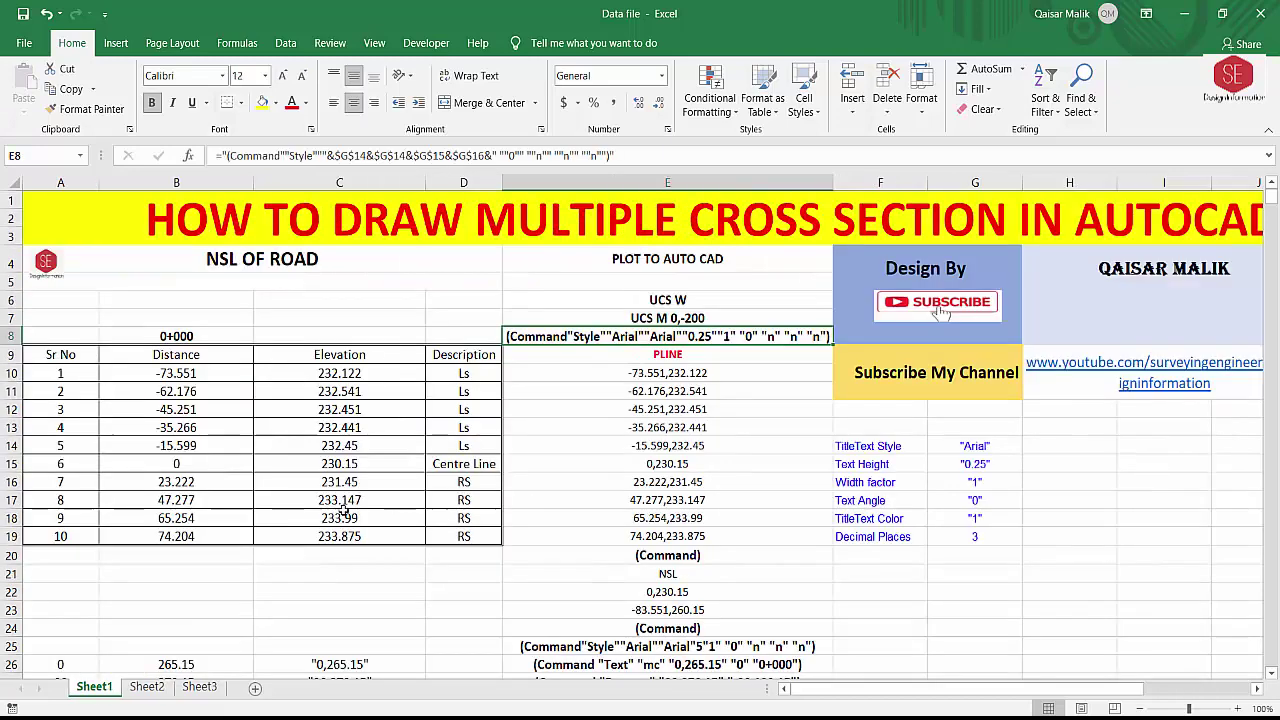
Copy the text style command from Sheet1 E8 into Sheet2 cell C6
right_click(560, 335)
click(600, 364)
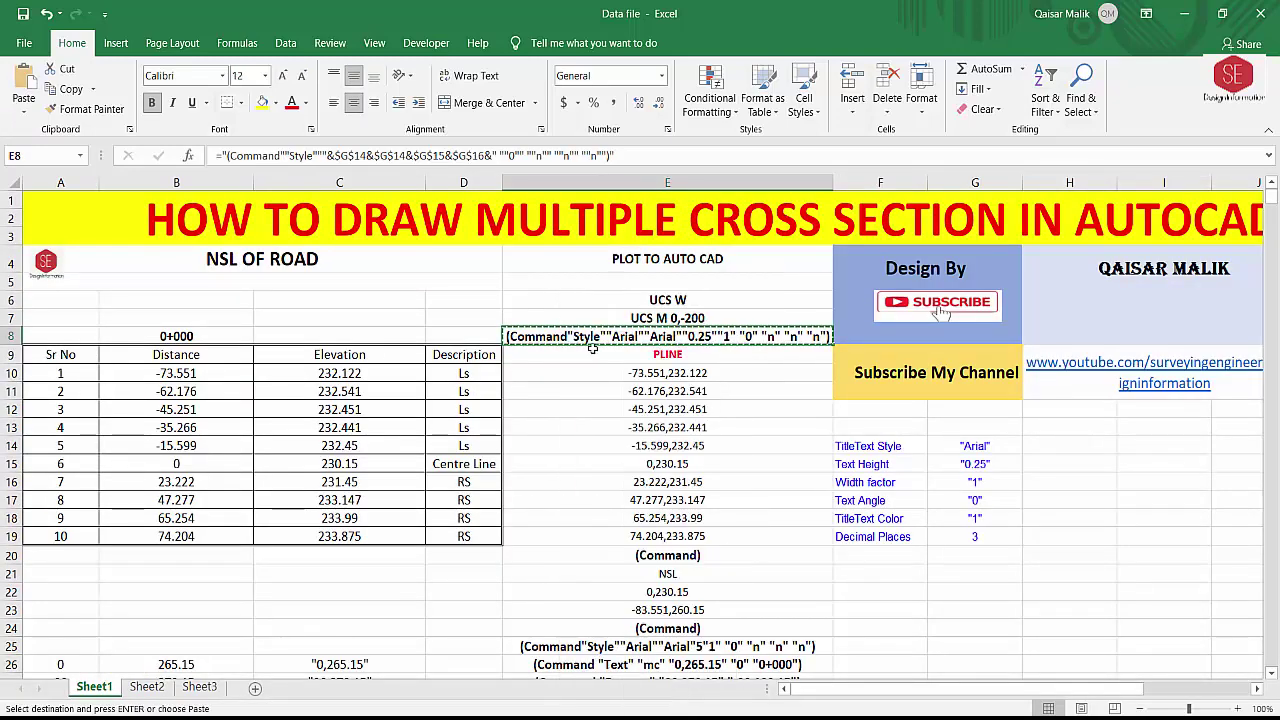
click(146, 688)
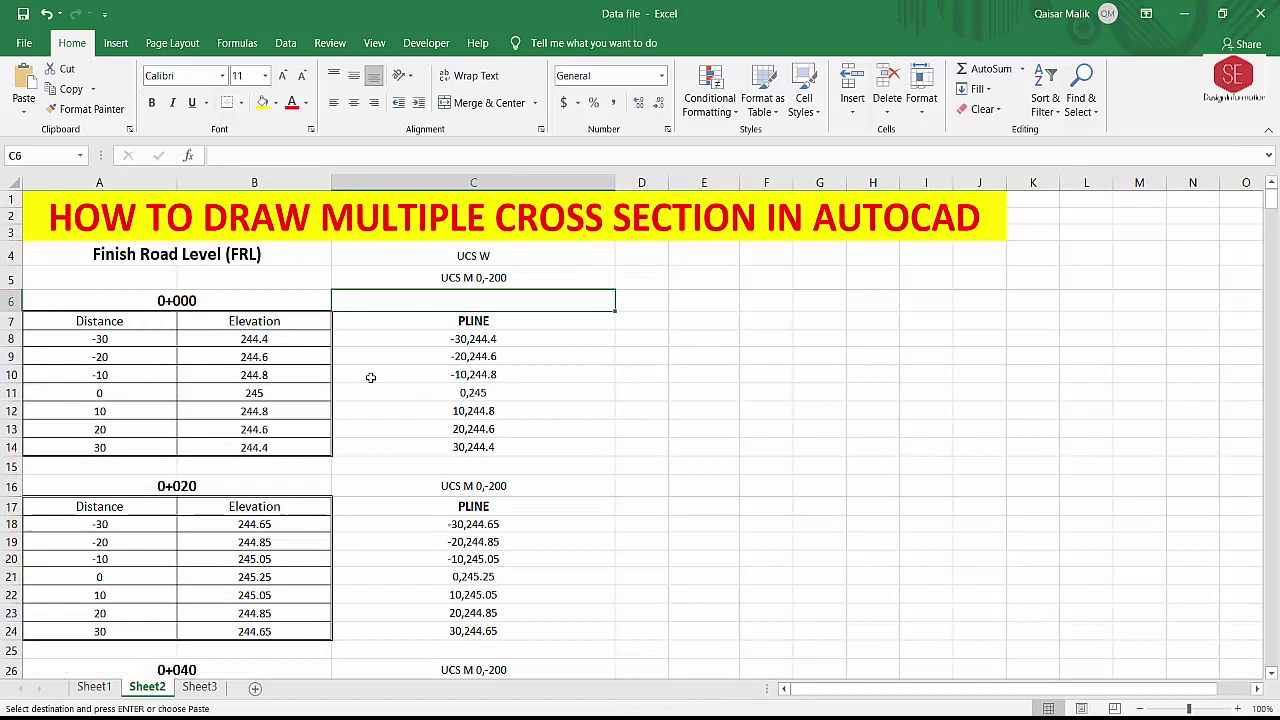
right_click(401, 300)
click(437, 369)
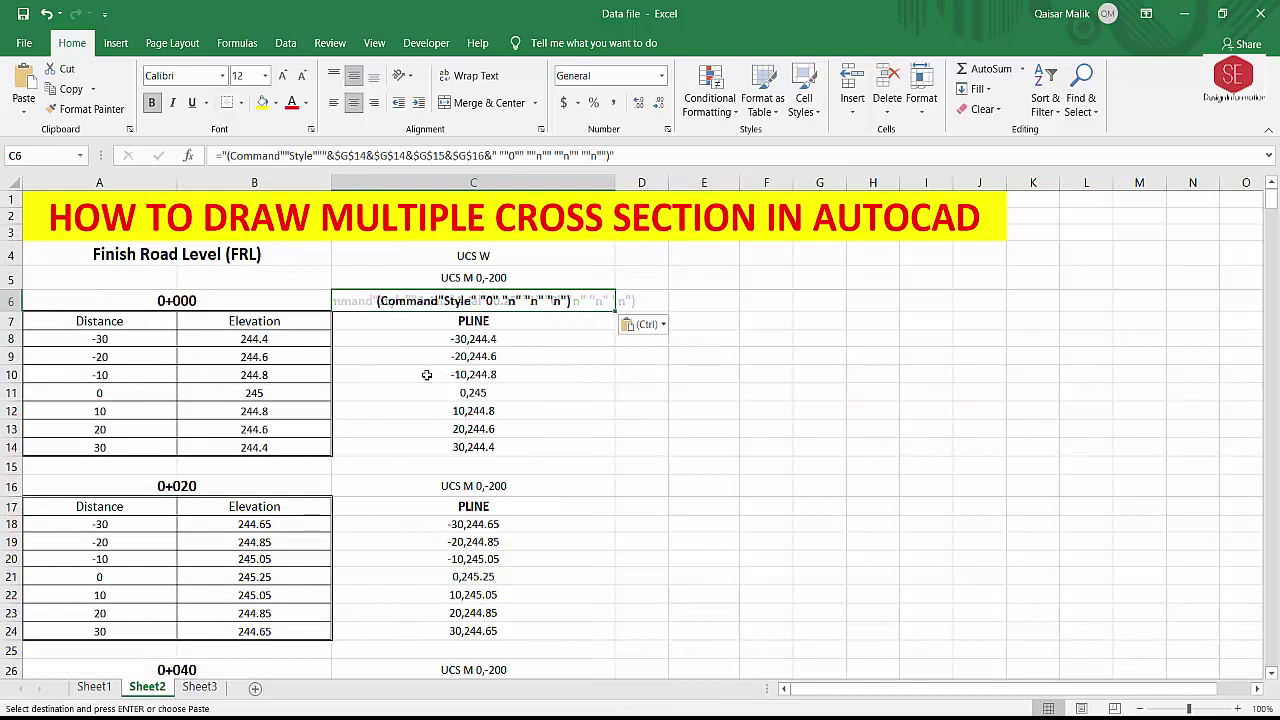
Repoint C6's style-name reference from $G$14 to Sheet1's G14 cell
double_click(474, 300)
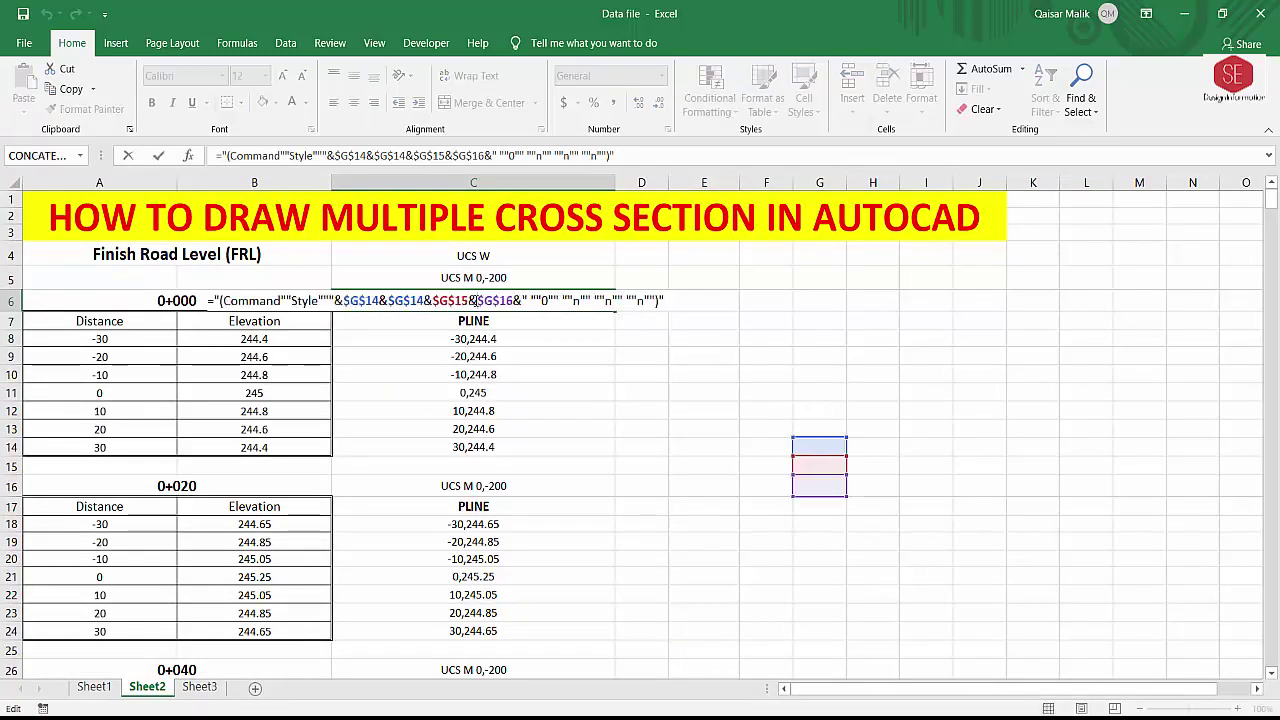
key(Escape)
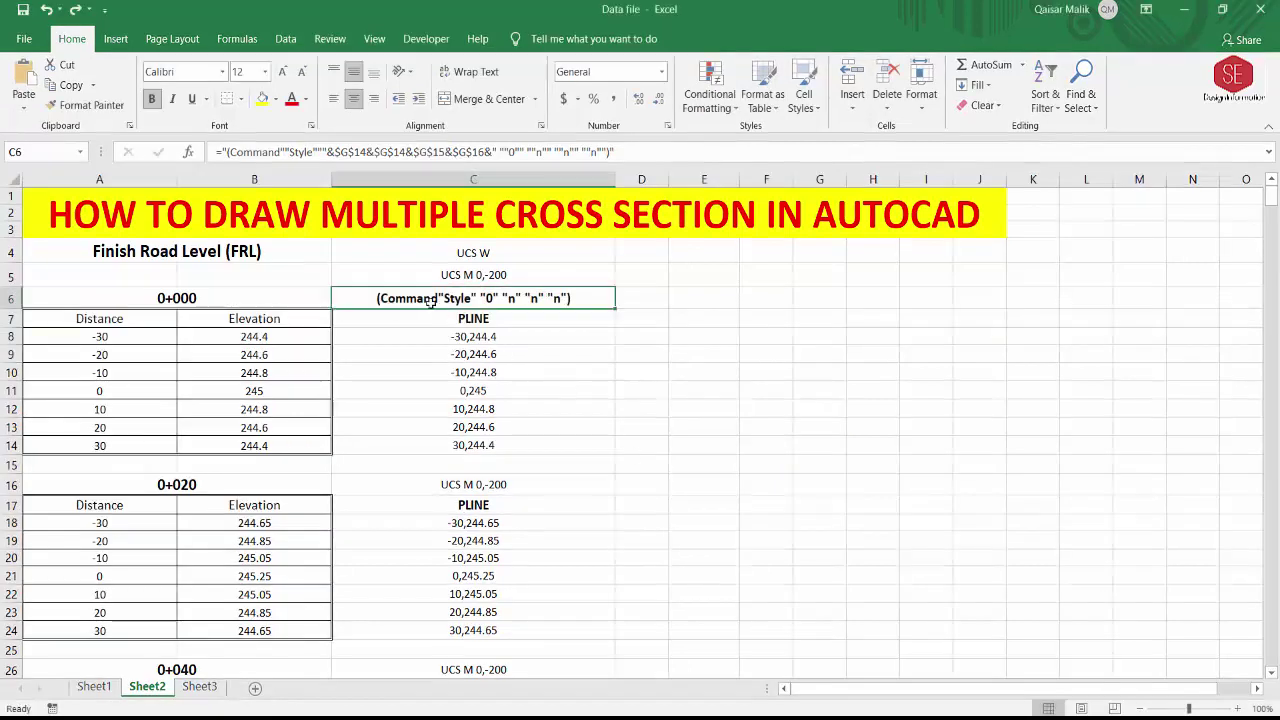
double_click(424, 298)
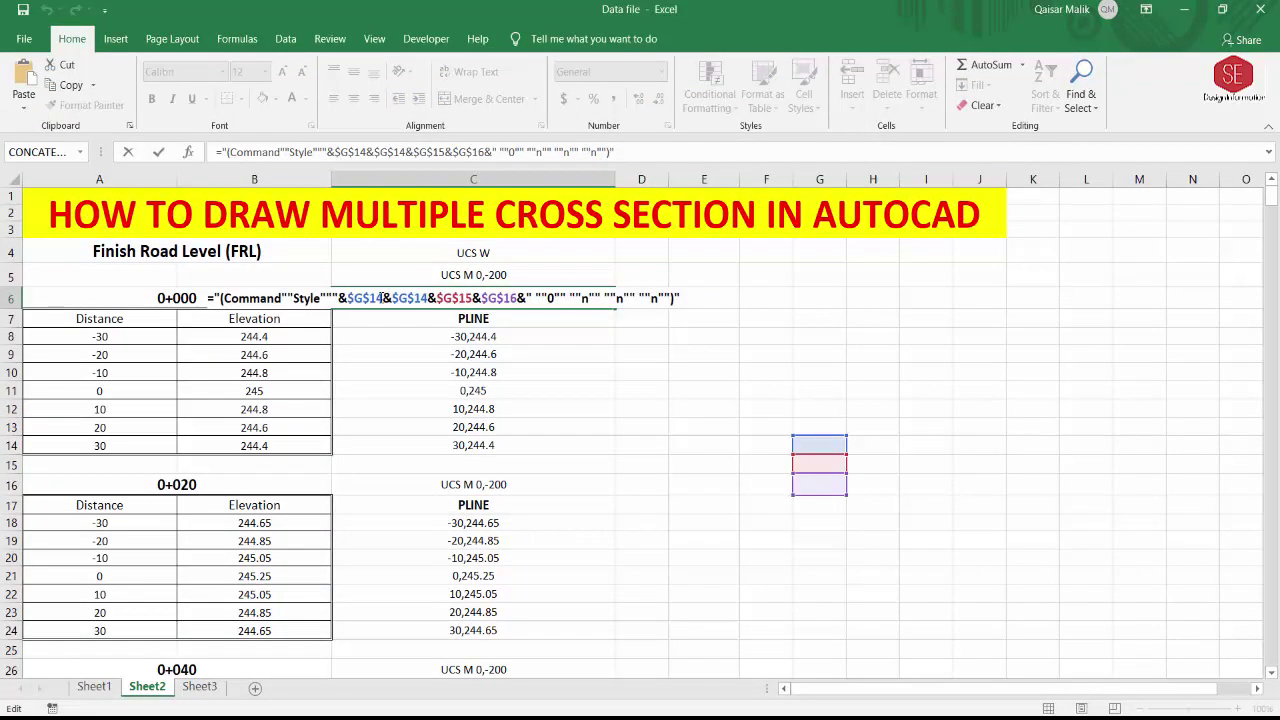
key(BackSpace)
key(BackSpace)
key(BackSpace)
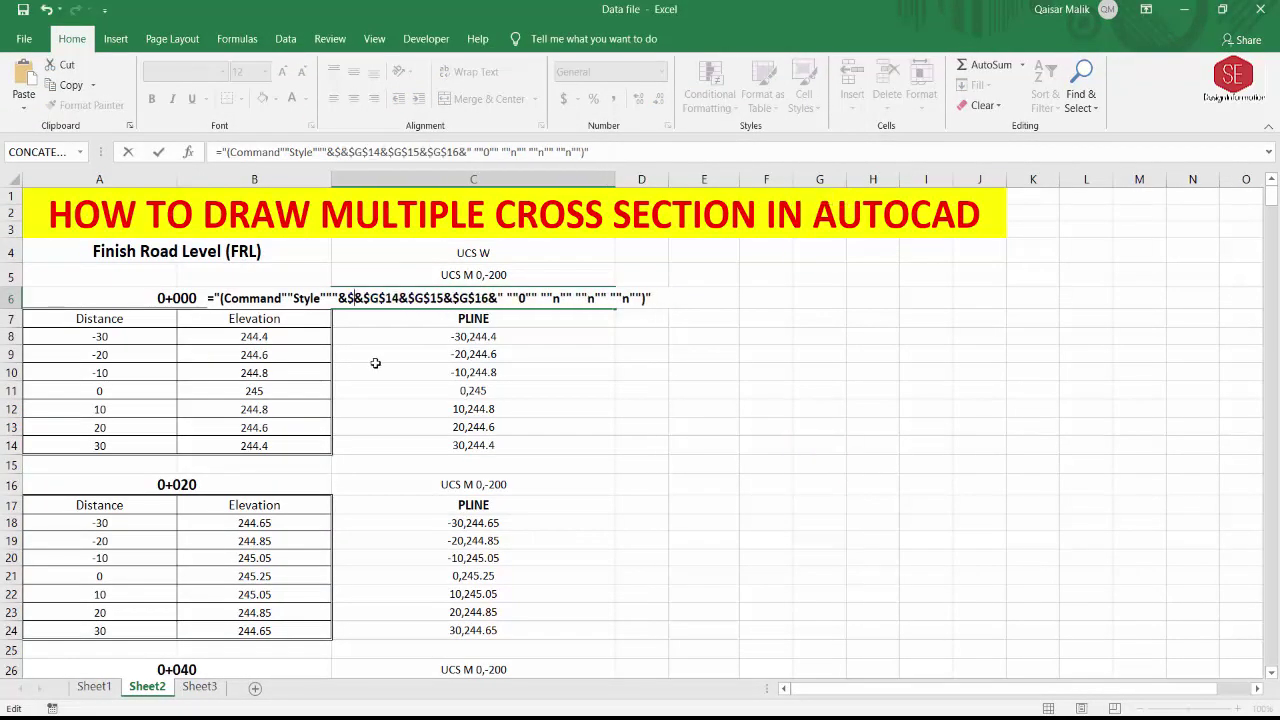
key(BackSpace)
key(BackSpace)
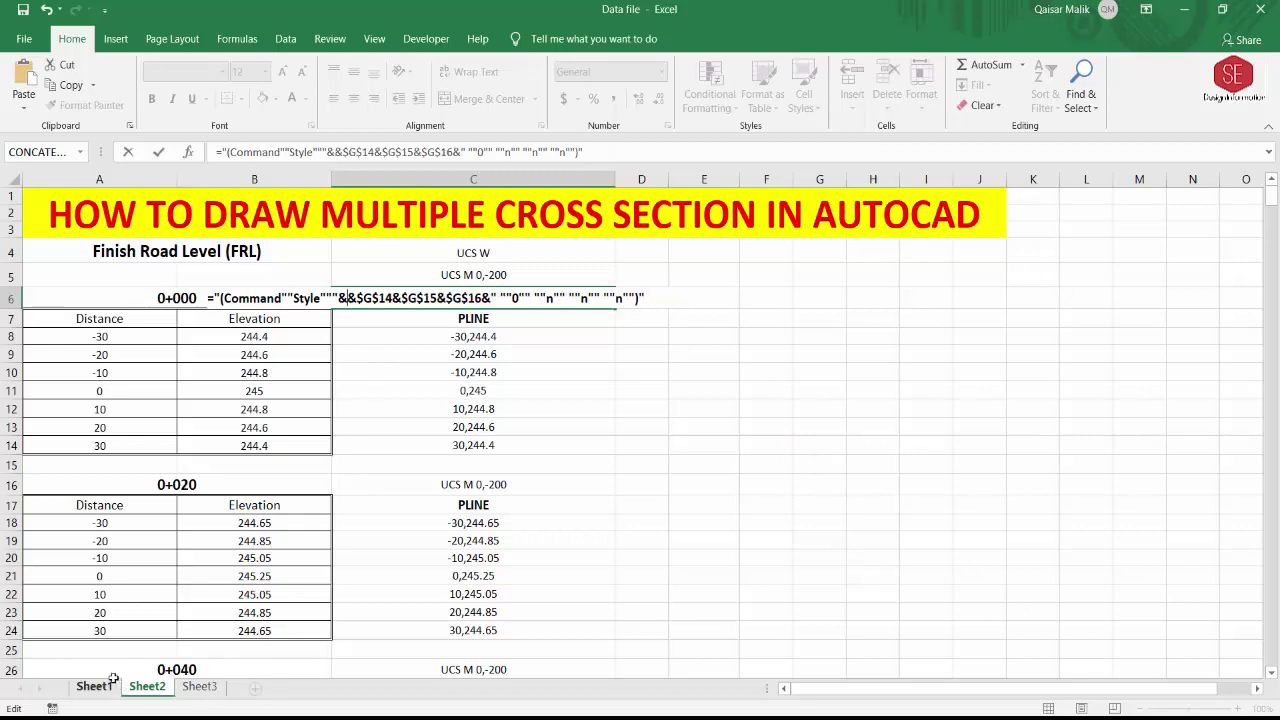
click(94, 686)
click(963, 449)
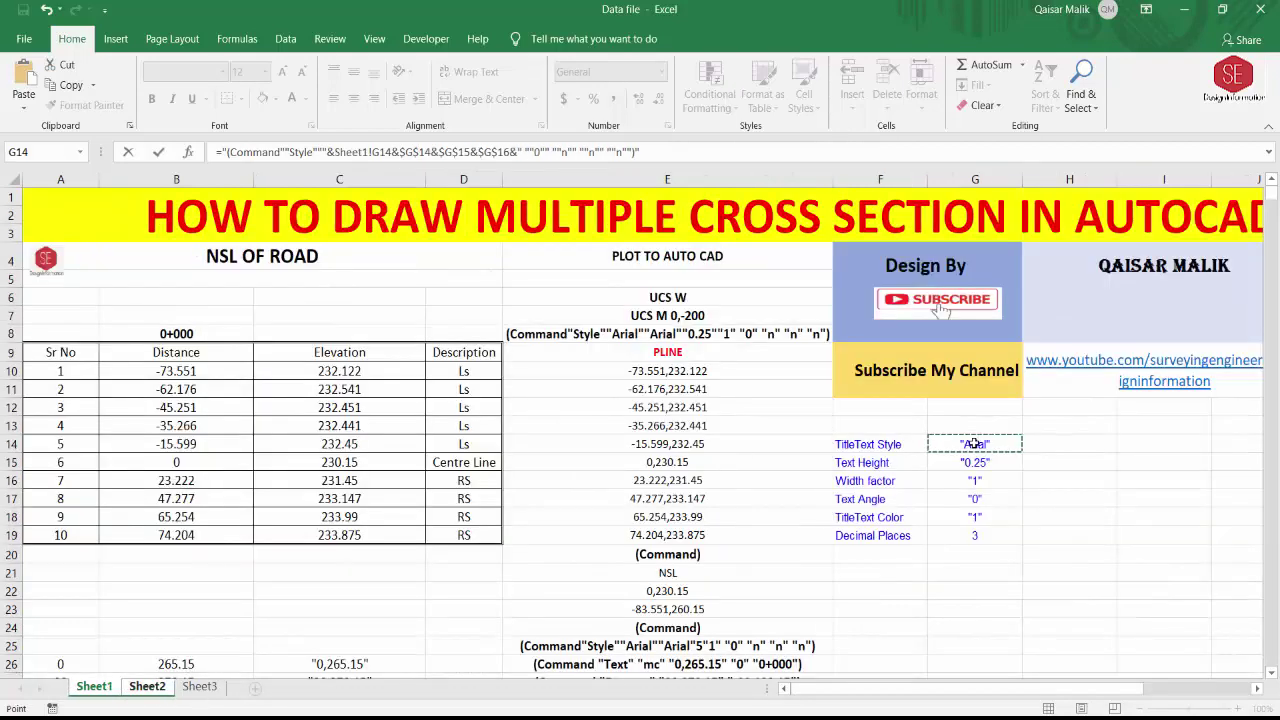
key(Return)
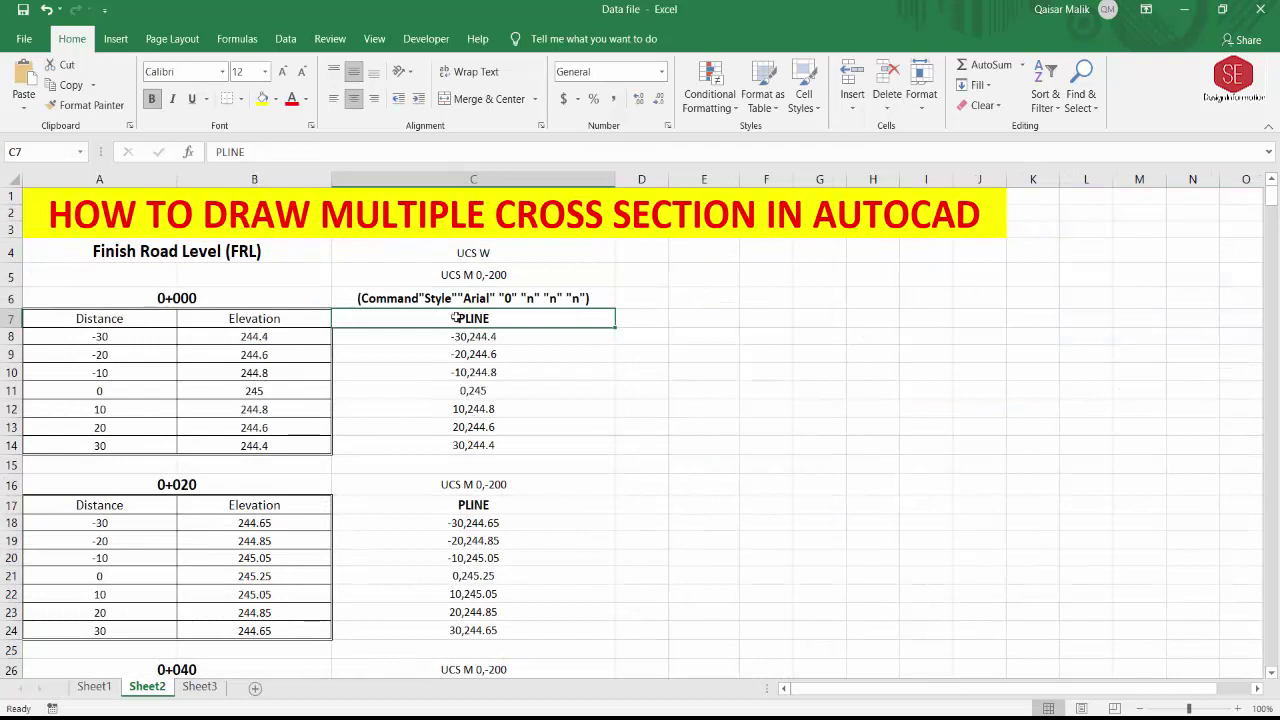
Clean up the leftover G$14 in C6 so it references Sheet1!G14 only
click(481, 300)
double_click(481, 300)
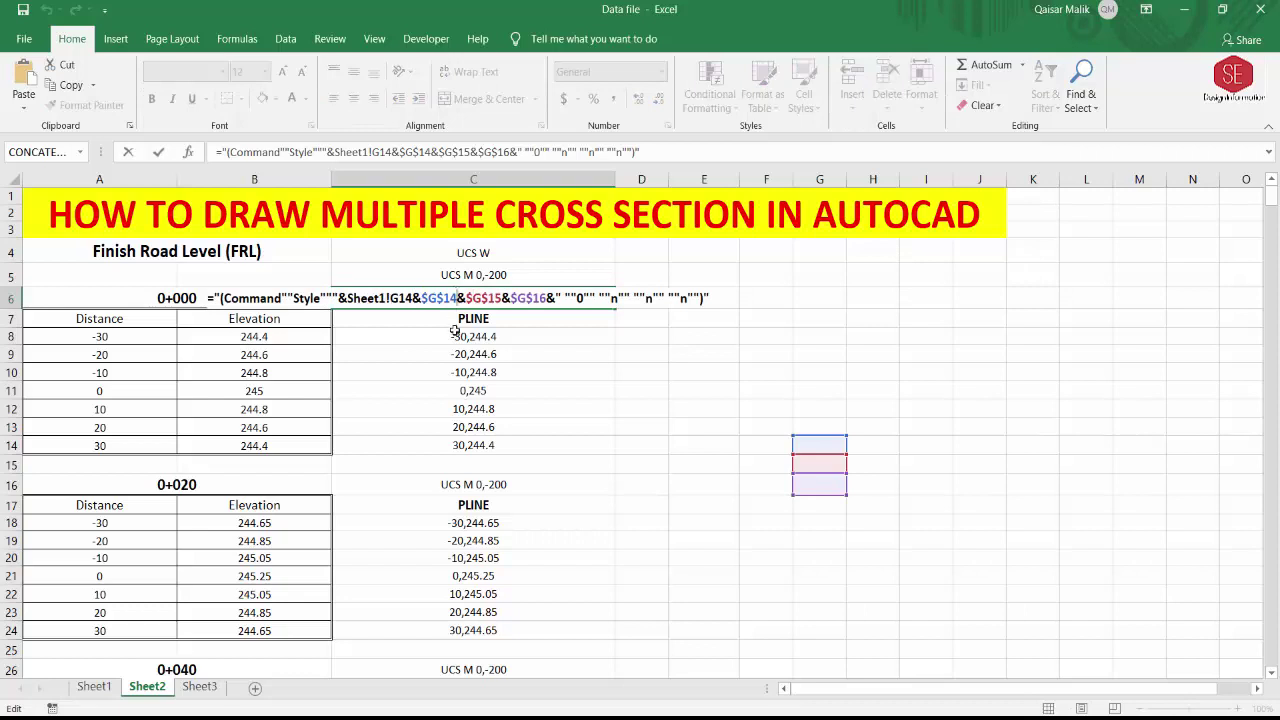
key(BackSpace)
key(BackSpace)
key(BackSpace)
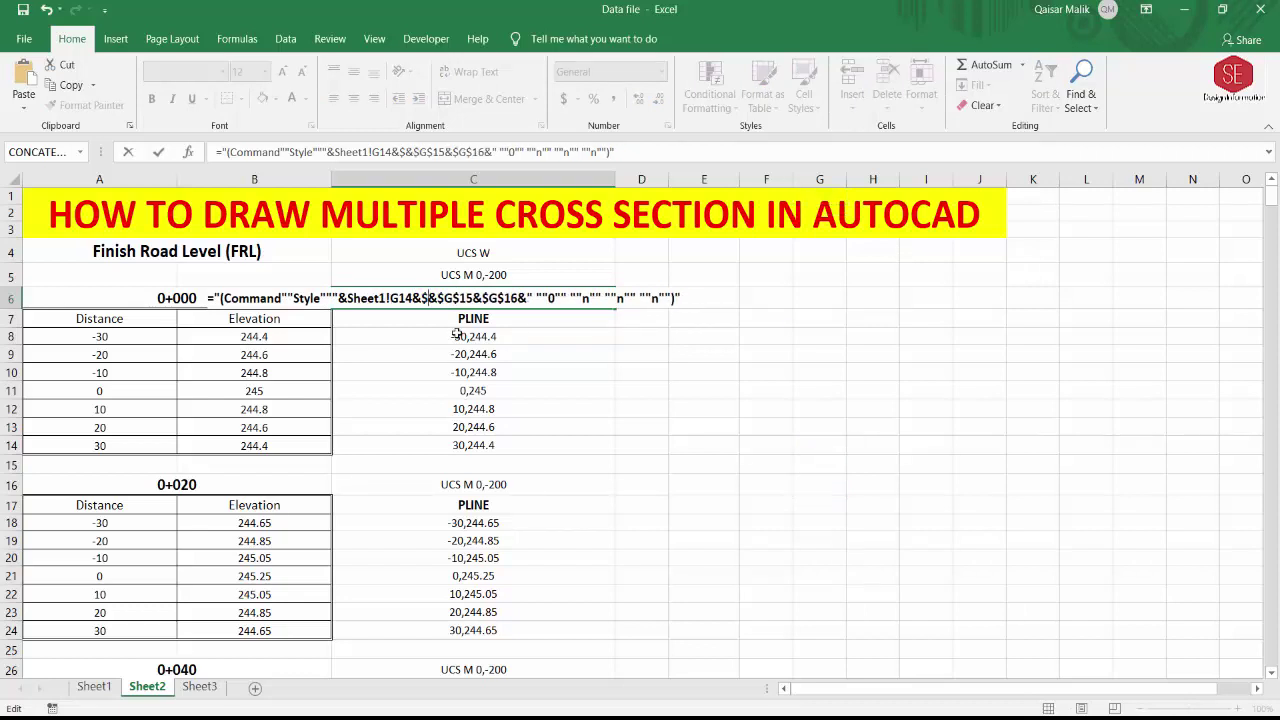
key(BackSpace)
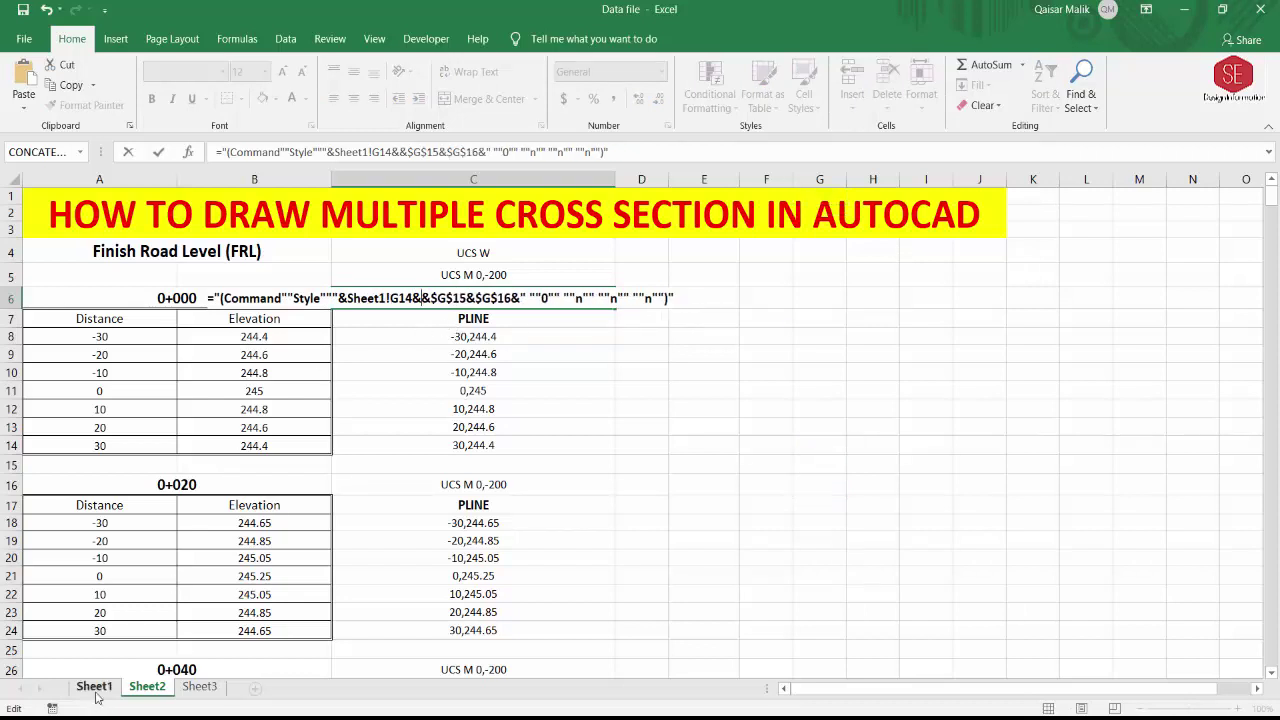
click(94, 686)
click(973, 444)
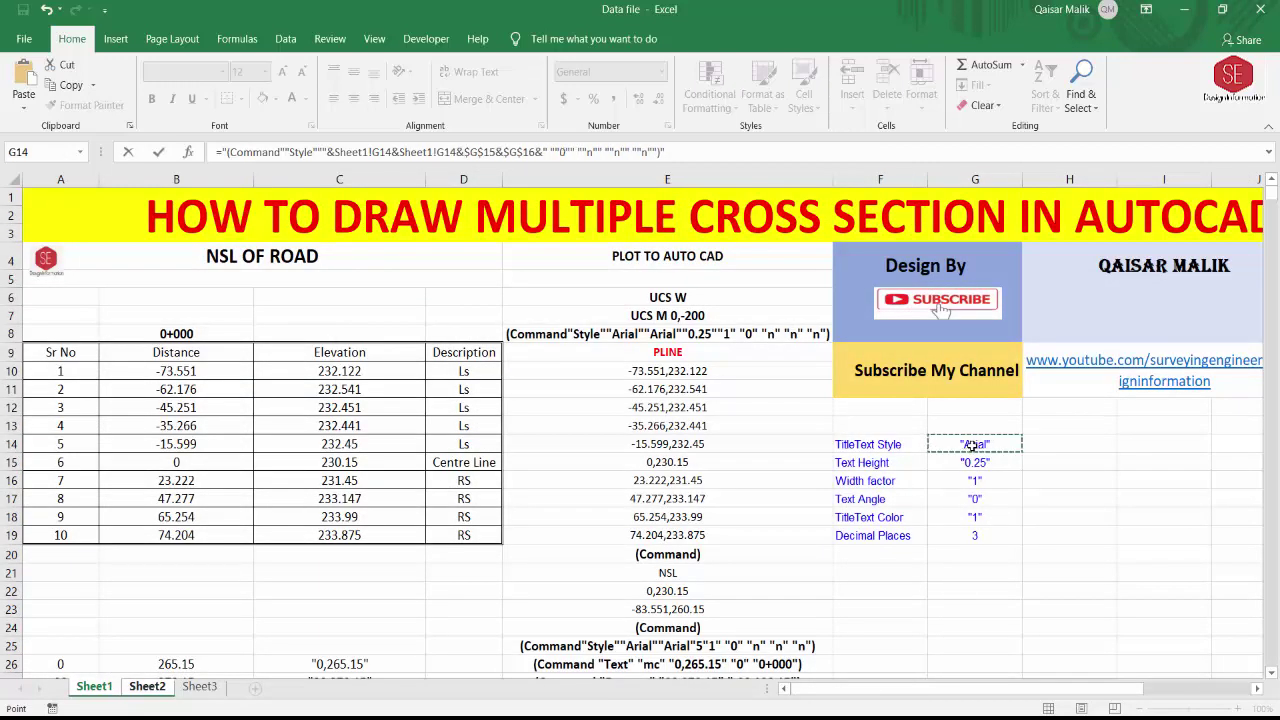
key(Return)
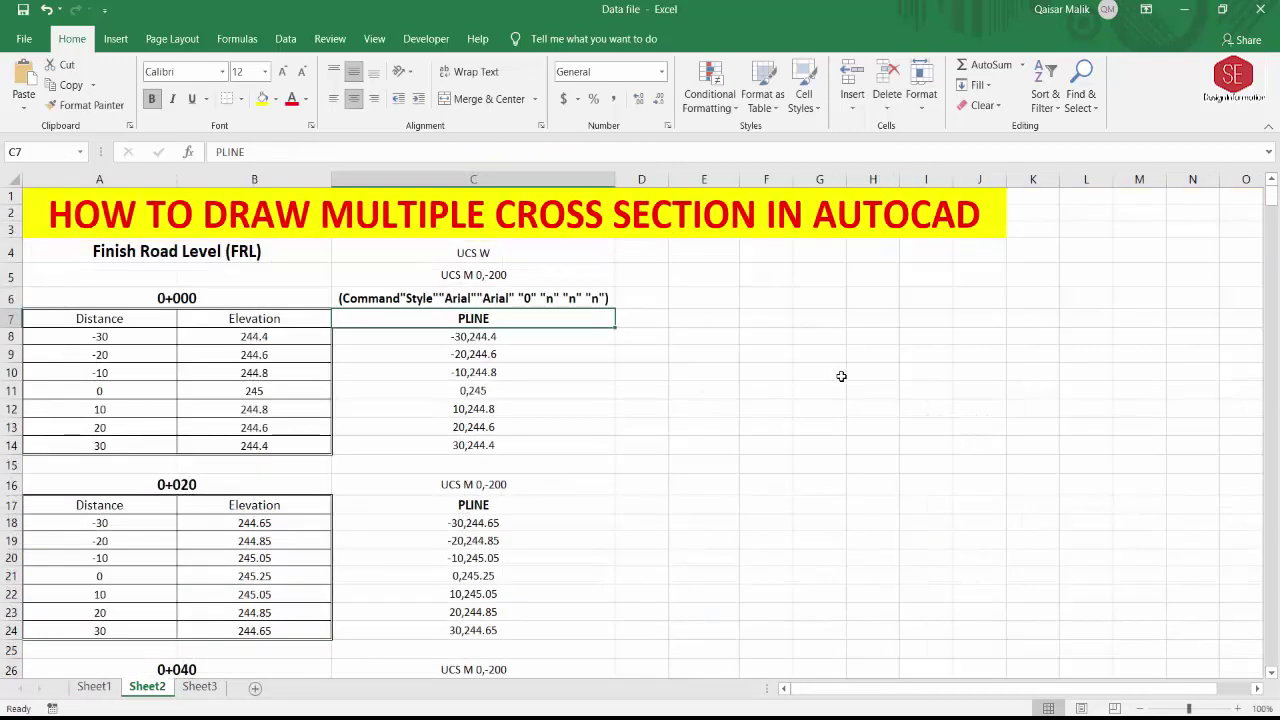
Replace $G$15 and $G$16 in C6 with Sheet1!G15 height and Sheet1!G16 width factor
click(449, 300)
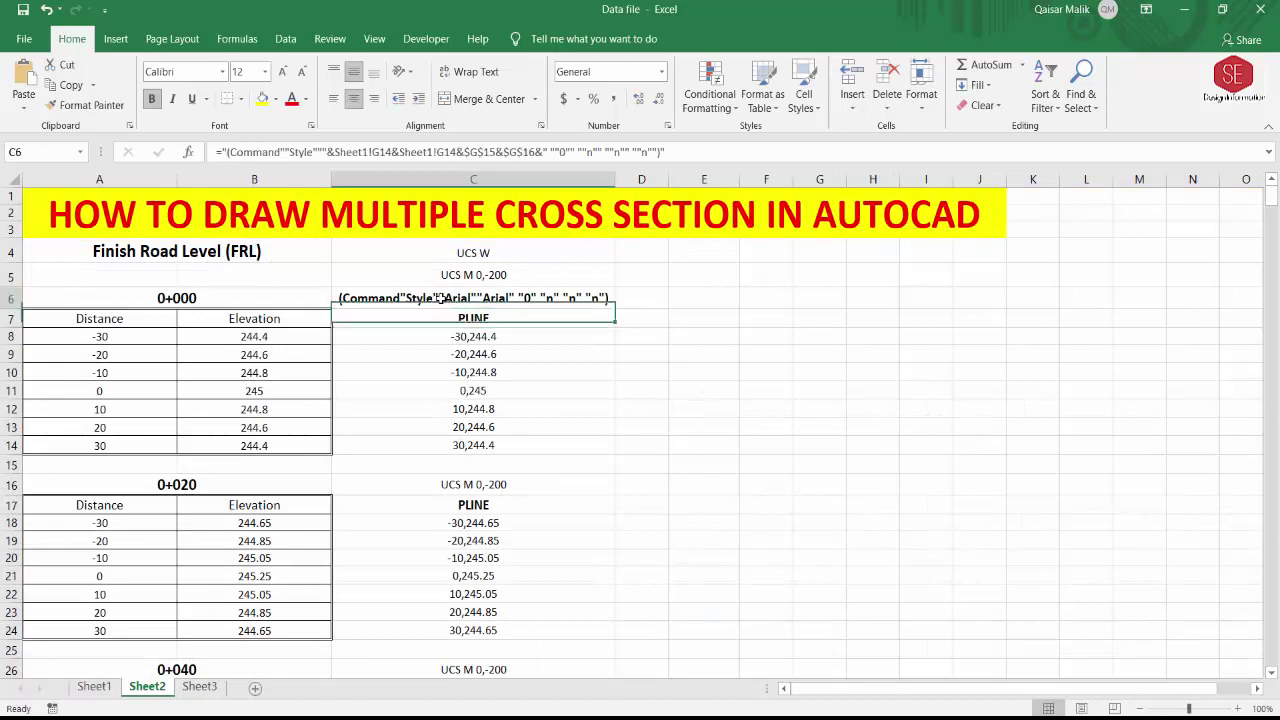
key(F2)
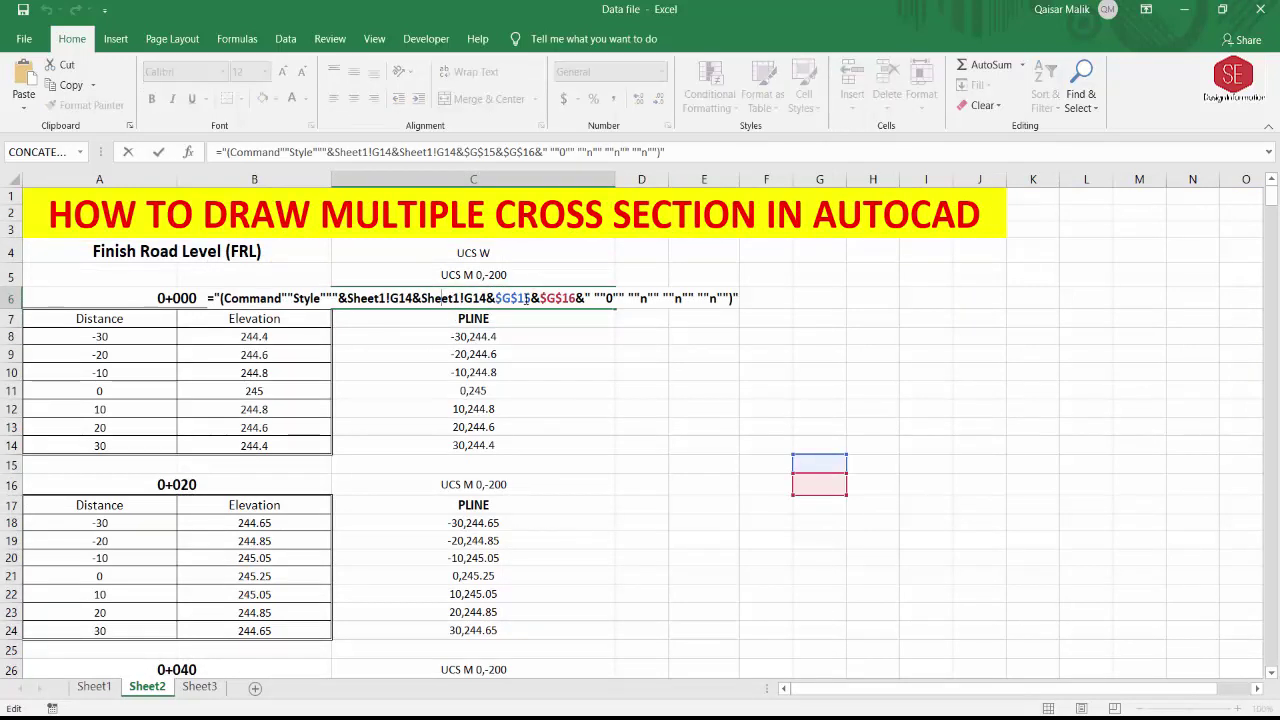
key(BackSpace)
key(BackSpace)
key(BackSpace)
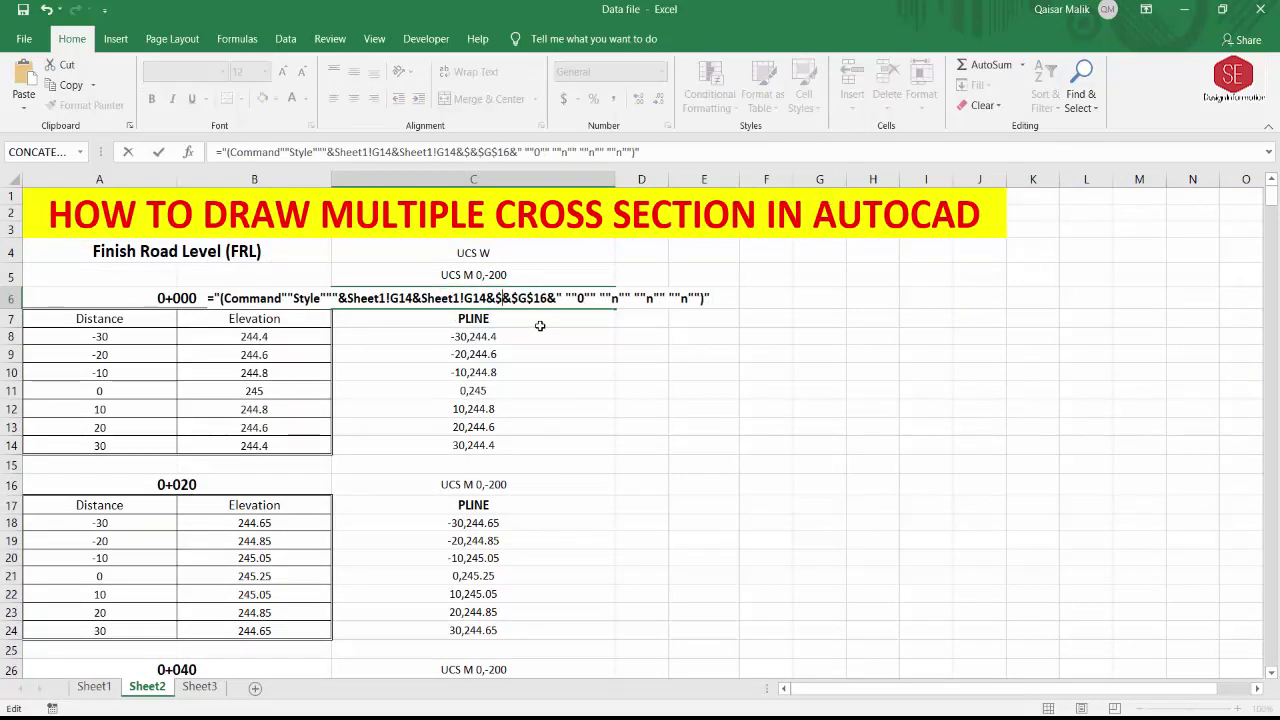
click(94, 686)
click(972, 462)
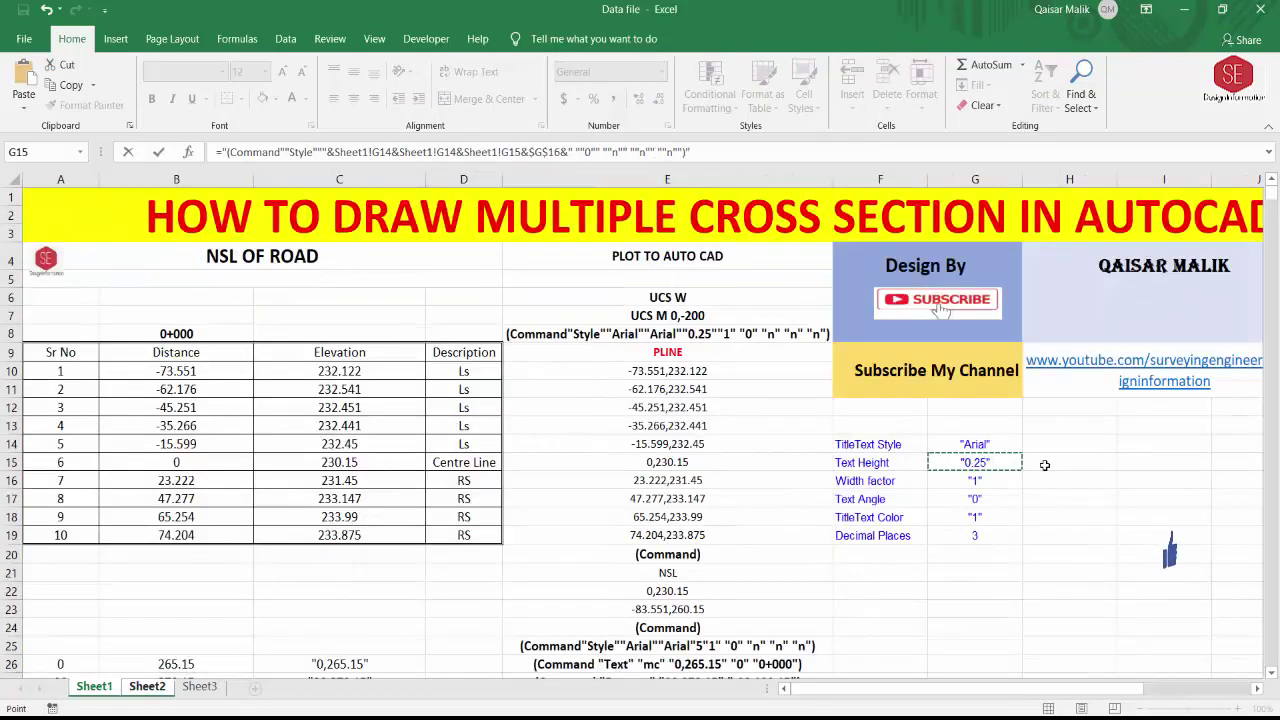
key(Return)
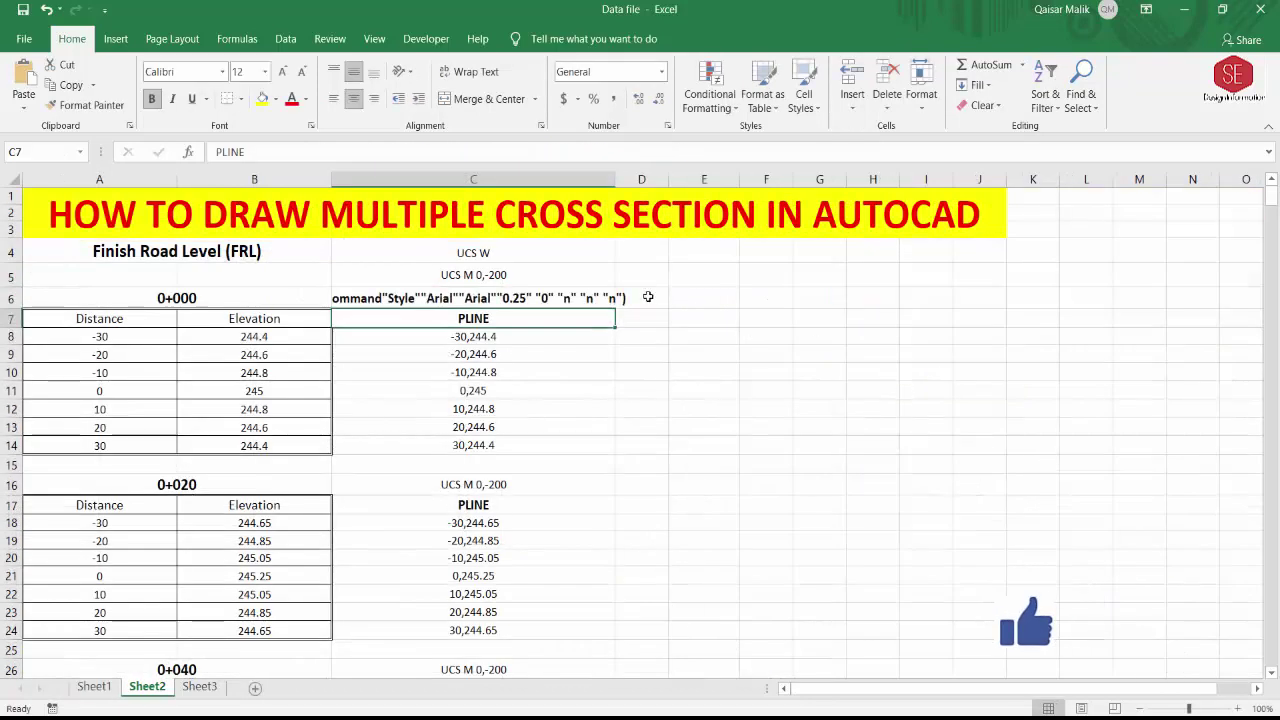
click(530, 298)
double_click(524, 298)
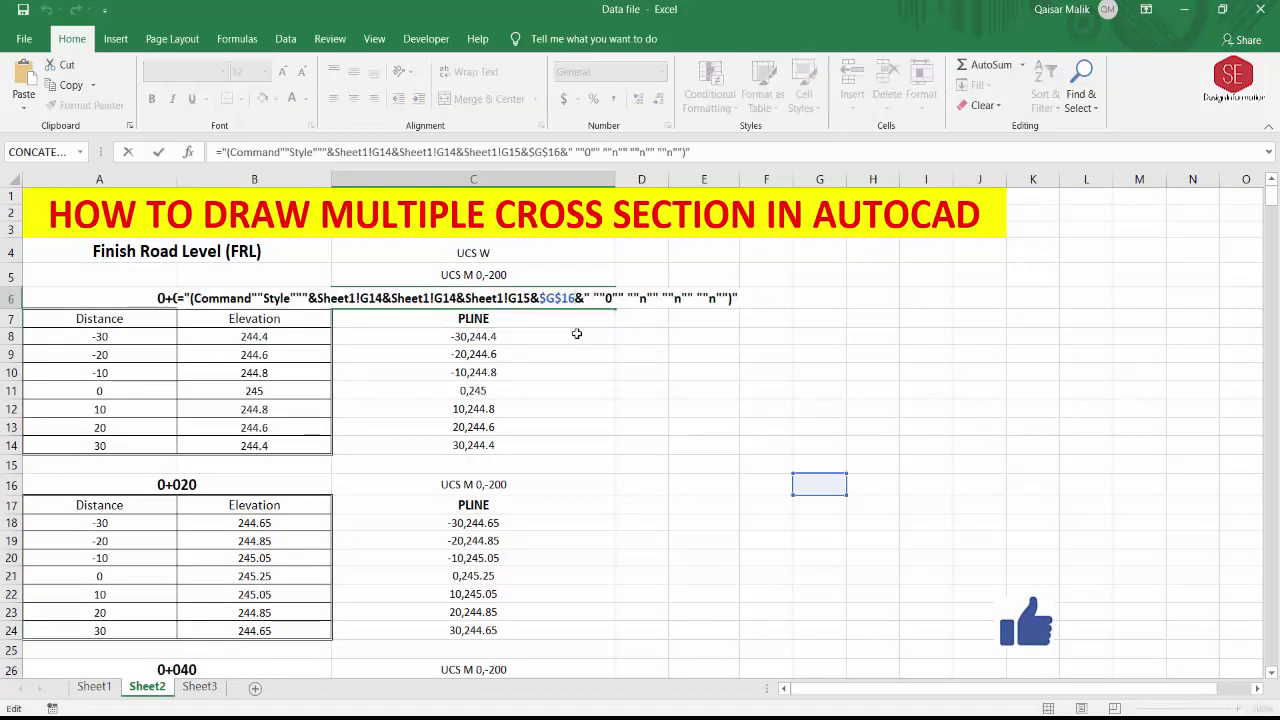
key(BackSpace)
key(BackSpace)
key(BackSpace)
key(BackSpace)
key(BackSpace)
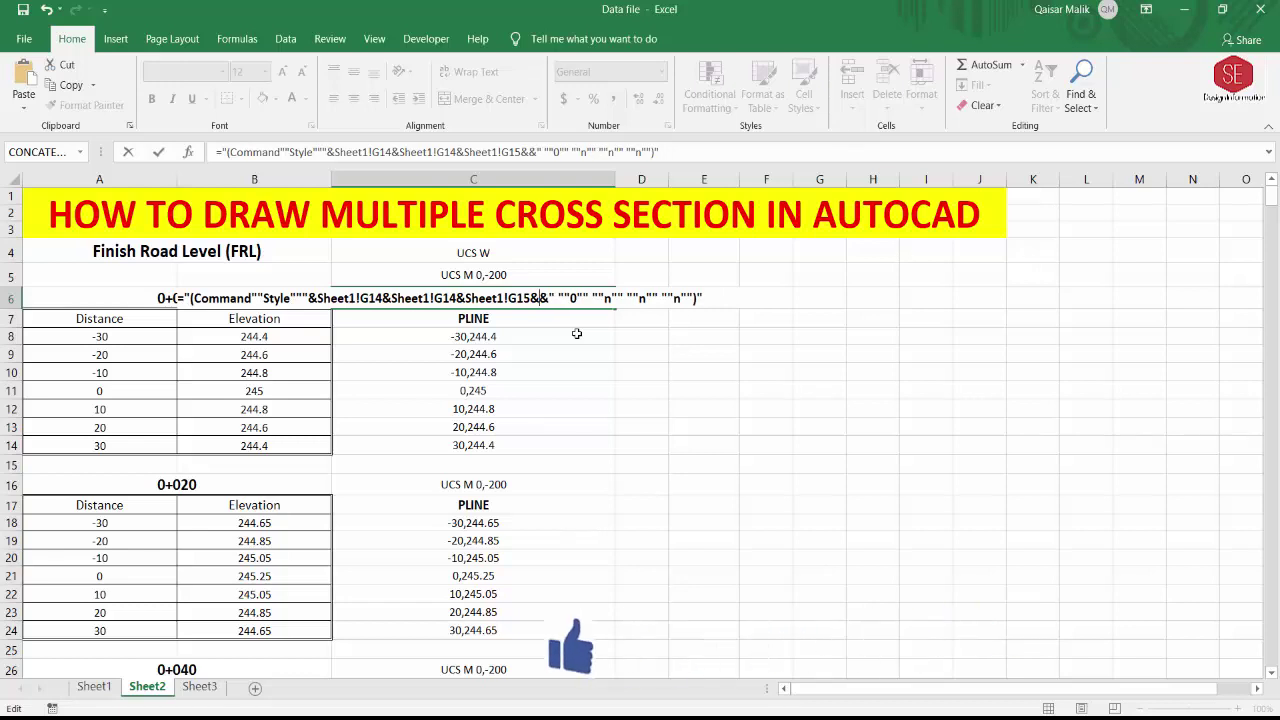
click(94, 686)
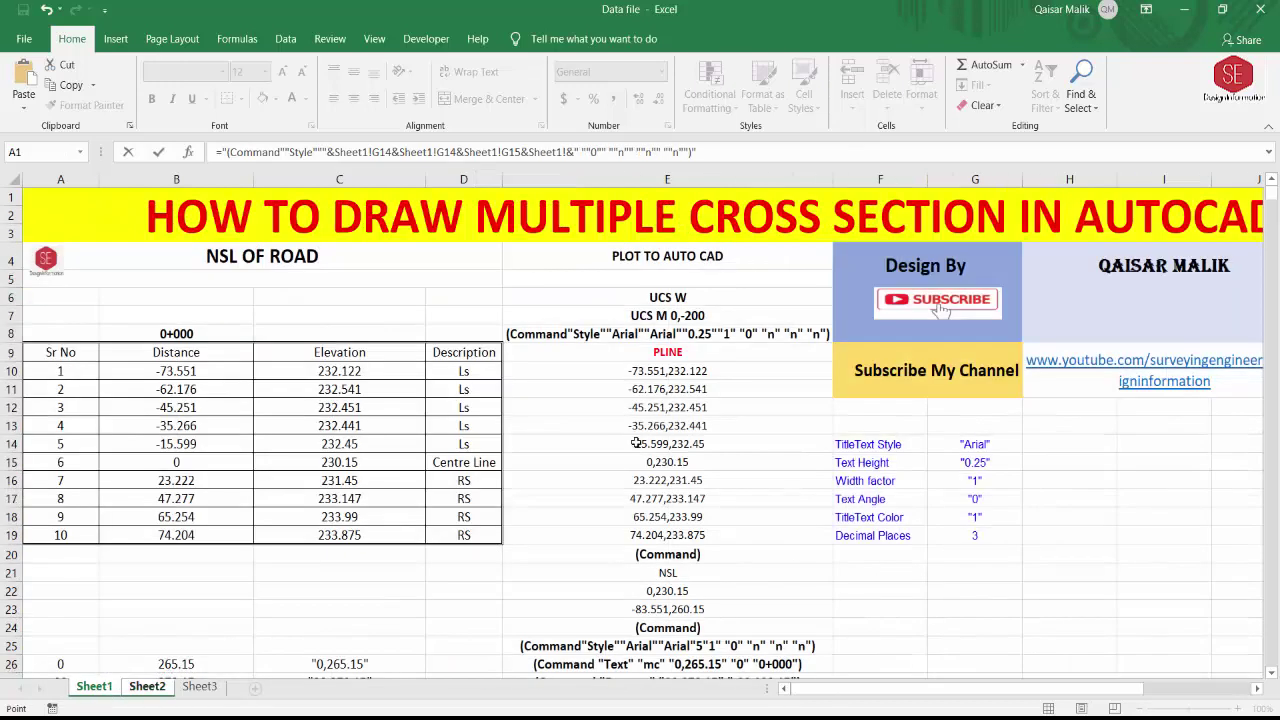
click(980, 482)
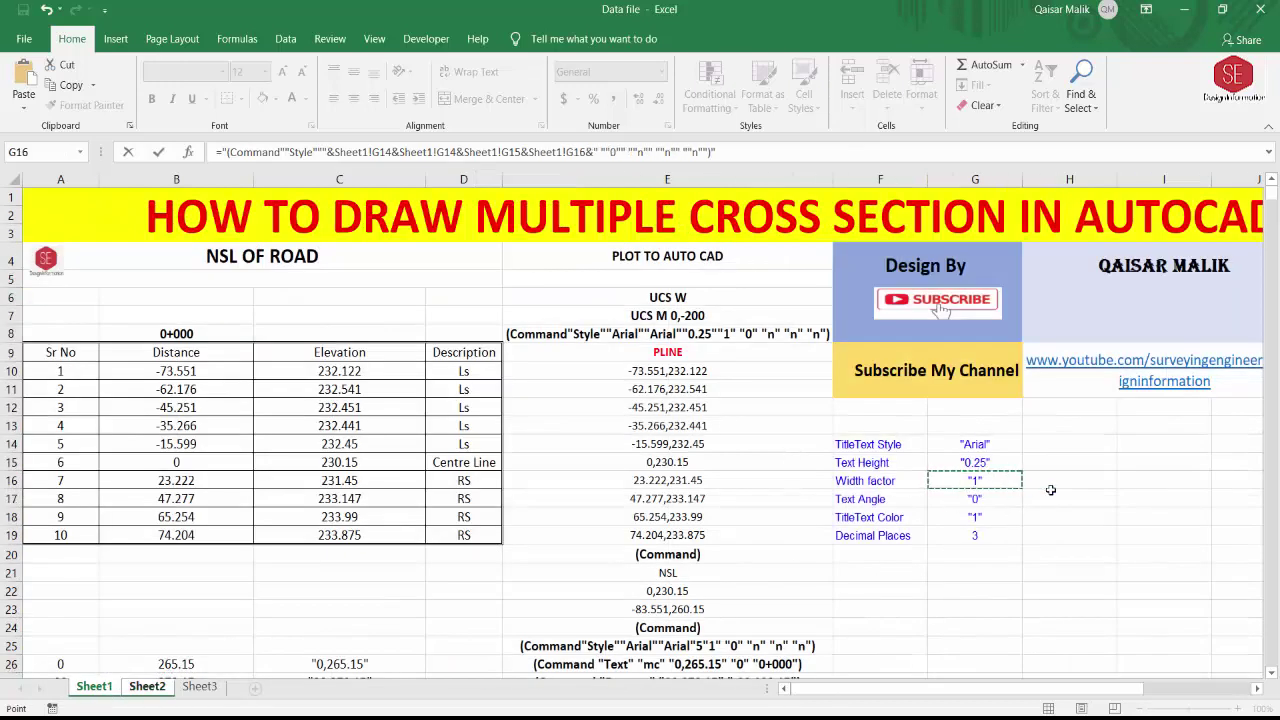
key(Return)
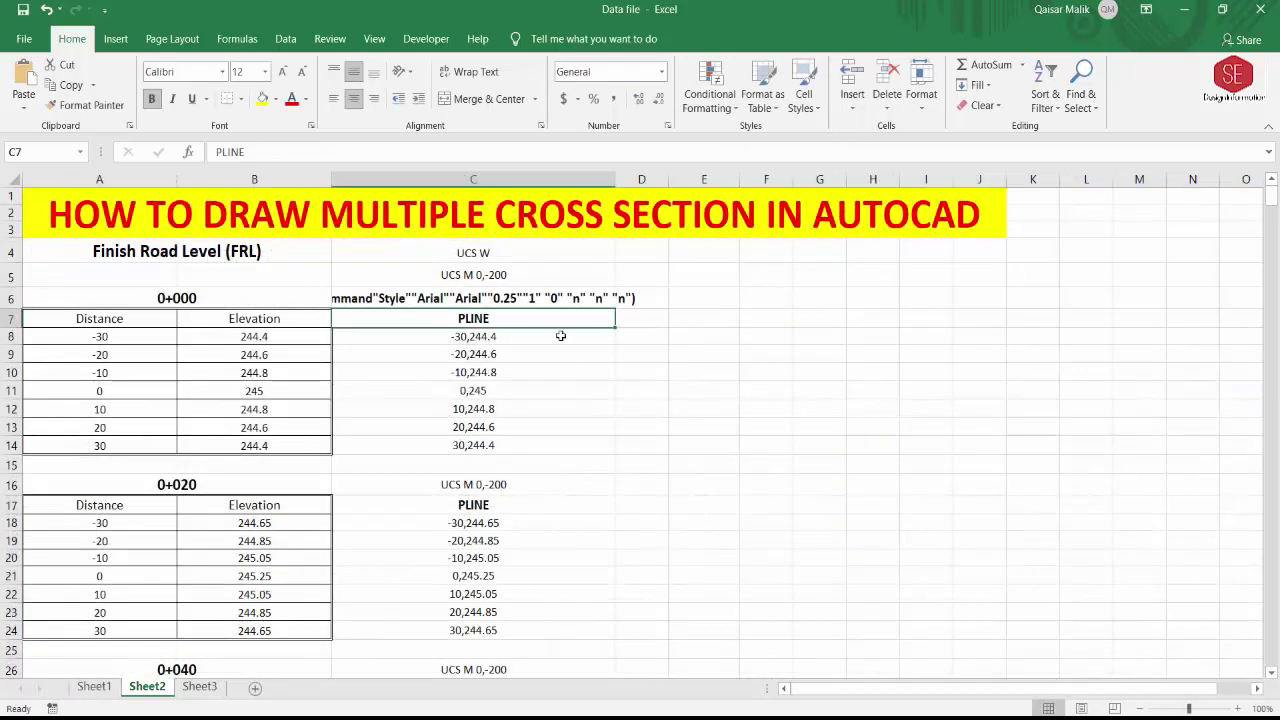
Autofit column C to show the full style command, comparing against Sheet1's version
click(576, 300)
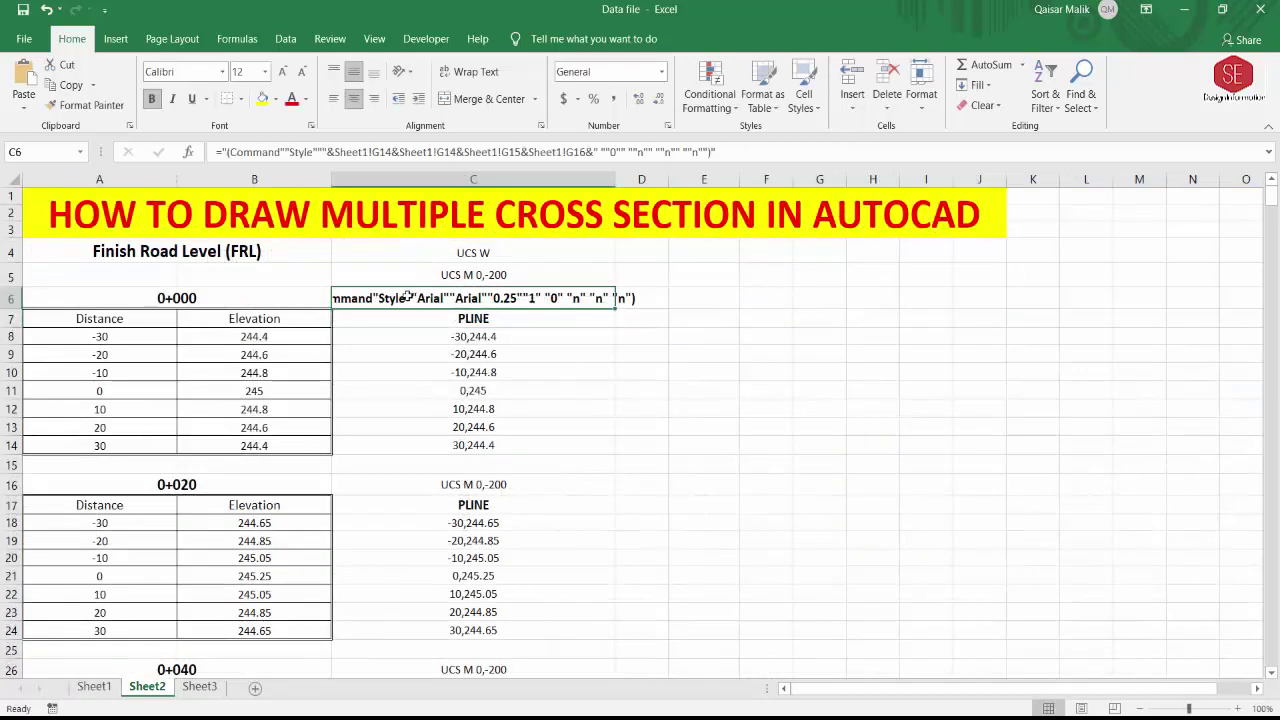
double_click(615, 179)
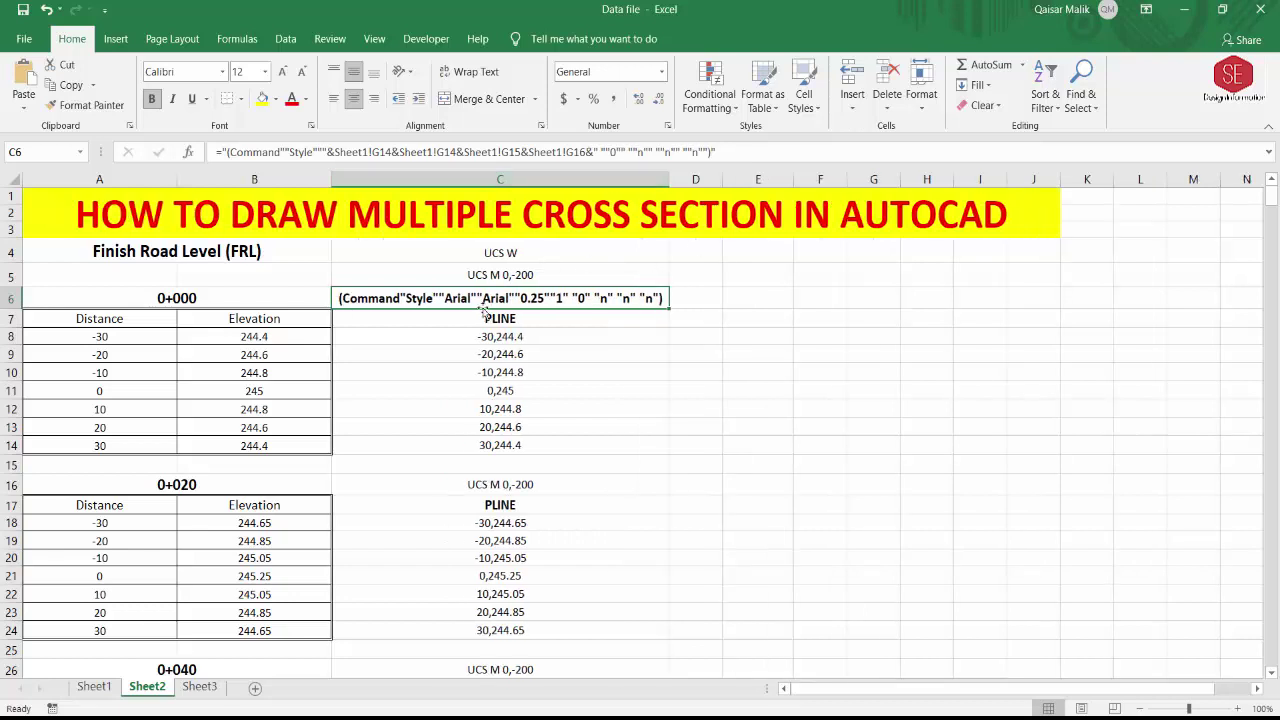
click(94, 687)
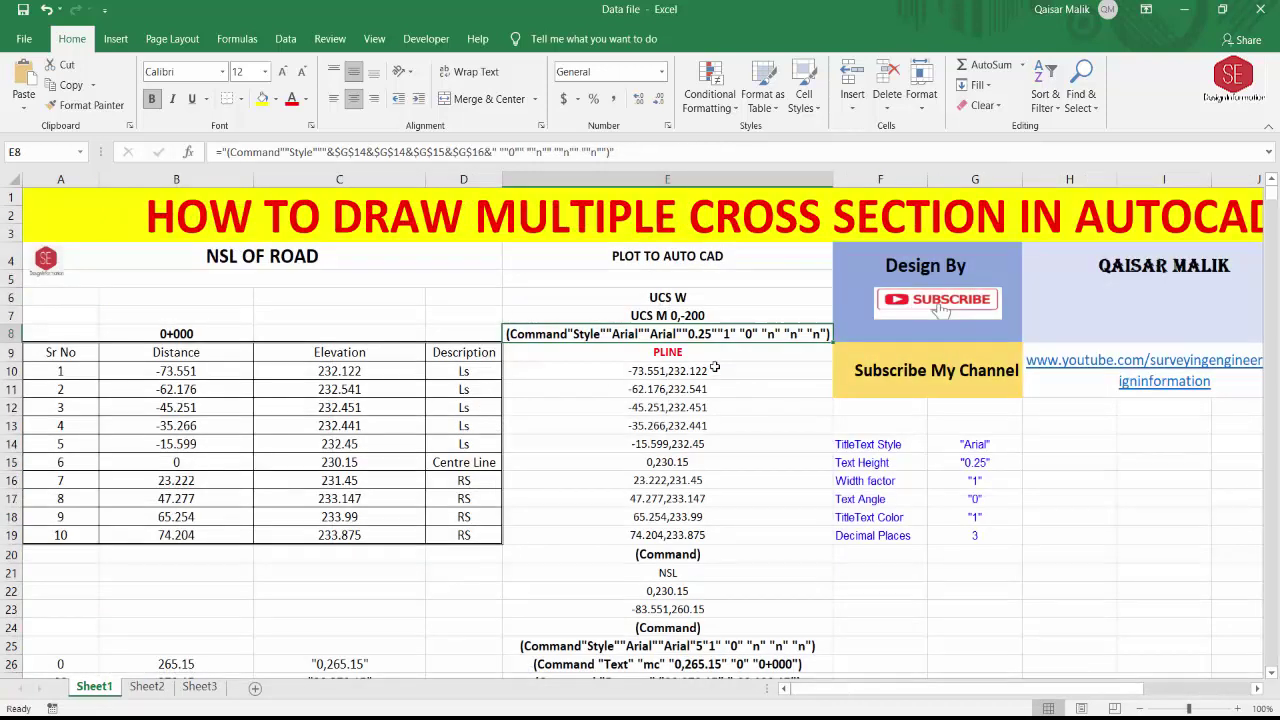
click(150, 688)
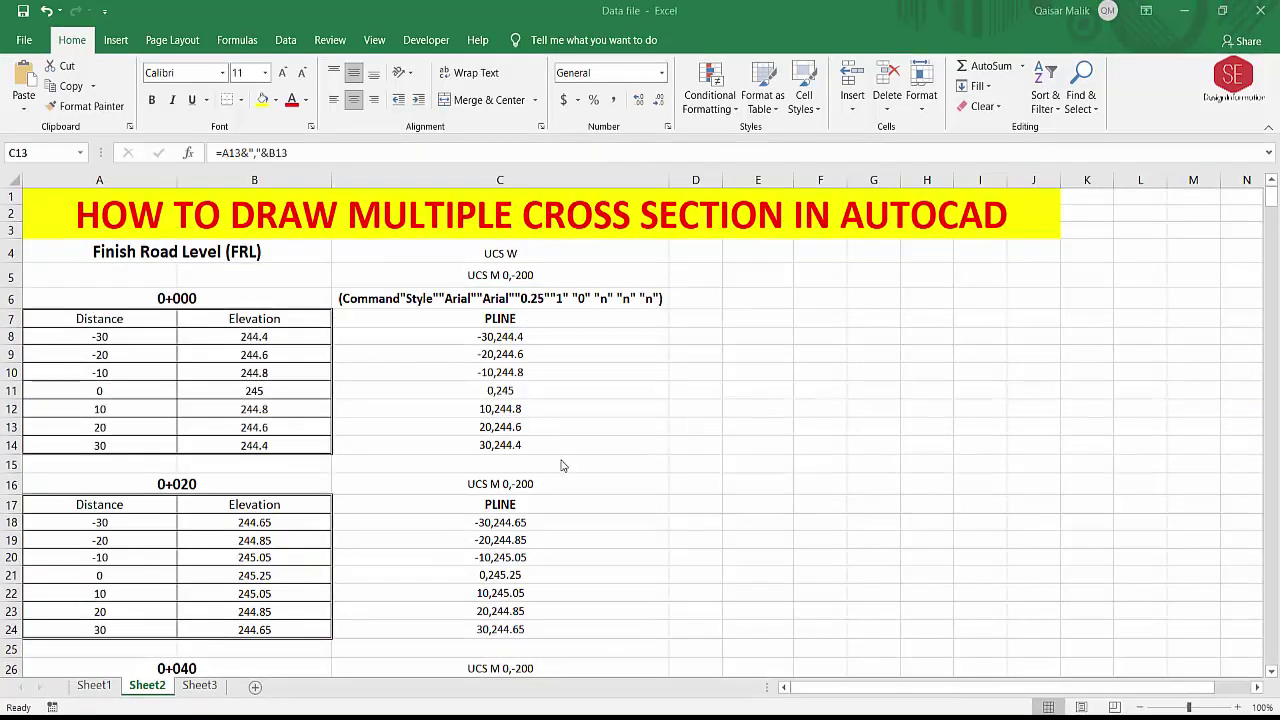
click(505, 471)
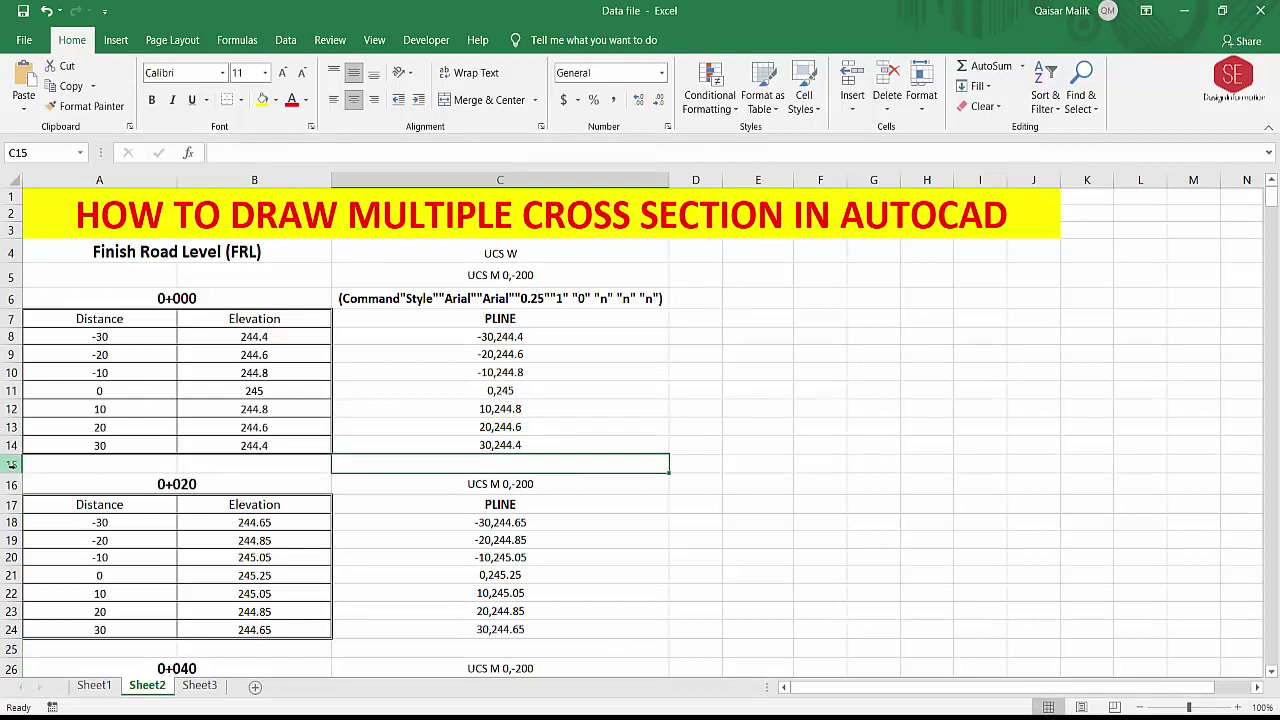
Insert six blank rows at rows 15–20 above the 0+020 block
drag(12, 464, 12, 557)
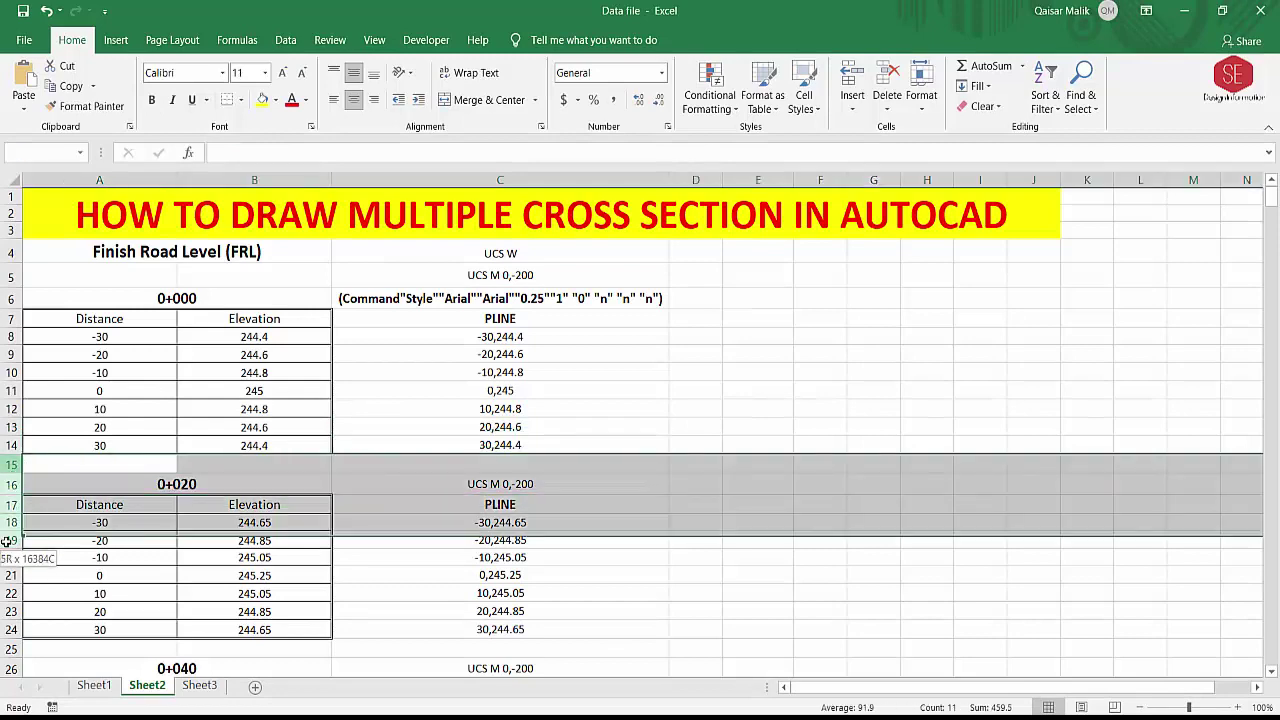
right_click(12, 464)
click(60, 325)
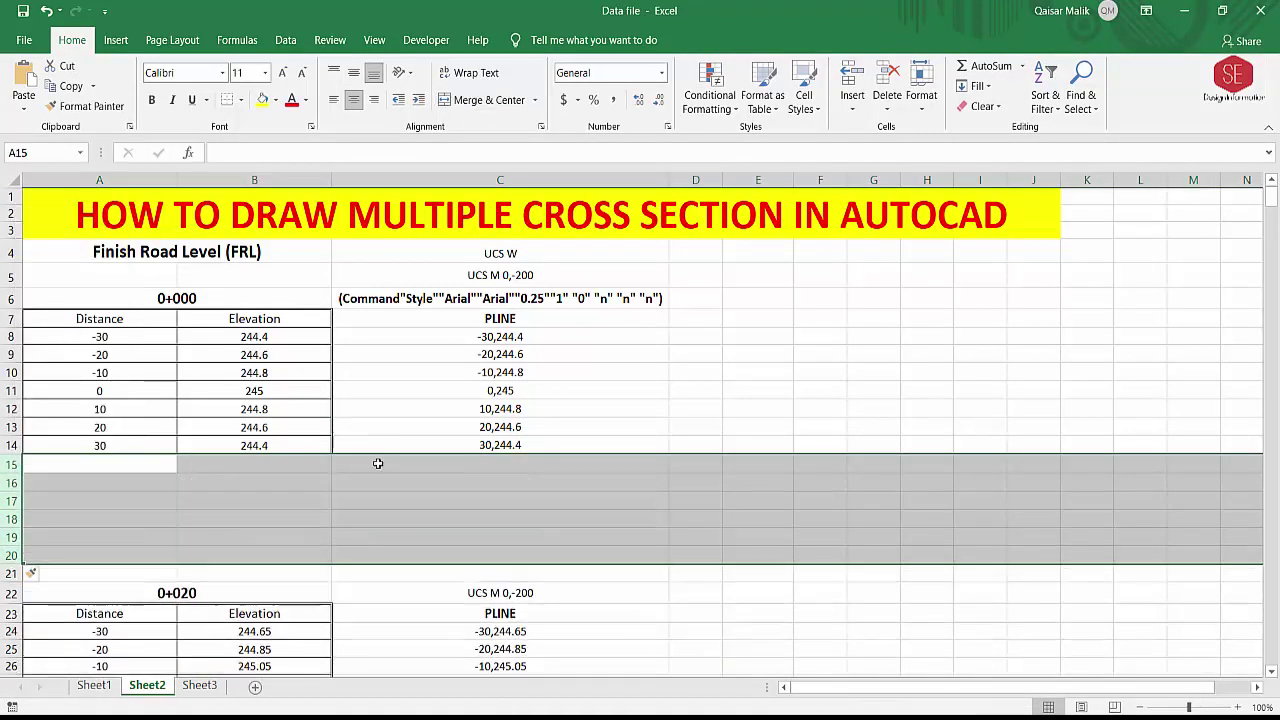
Enter NSL in C15 and =C11 (0,245) in C16
click(481, 461)
text(N)
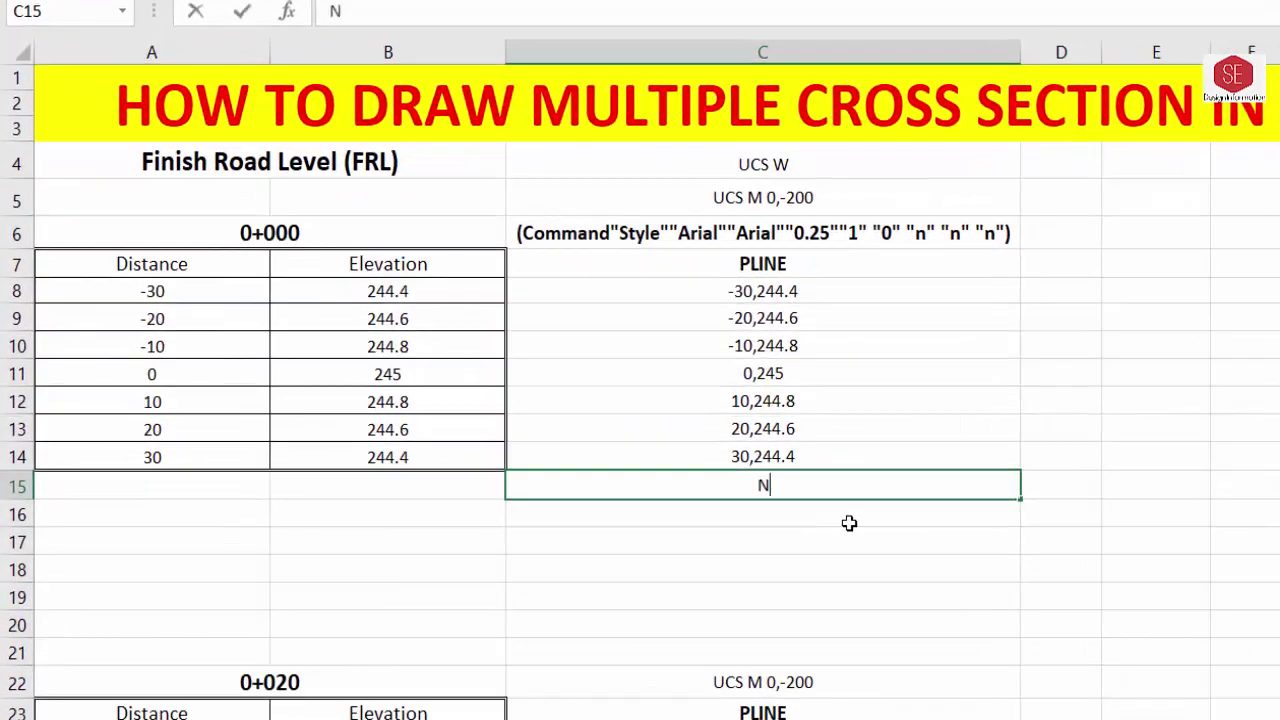
text(SL)
click(849, 523)
text(=)
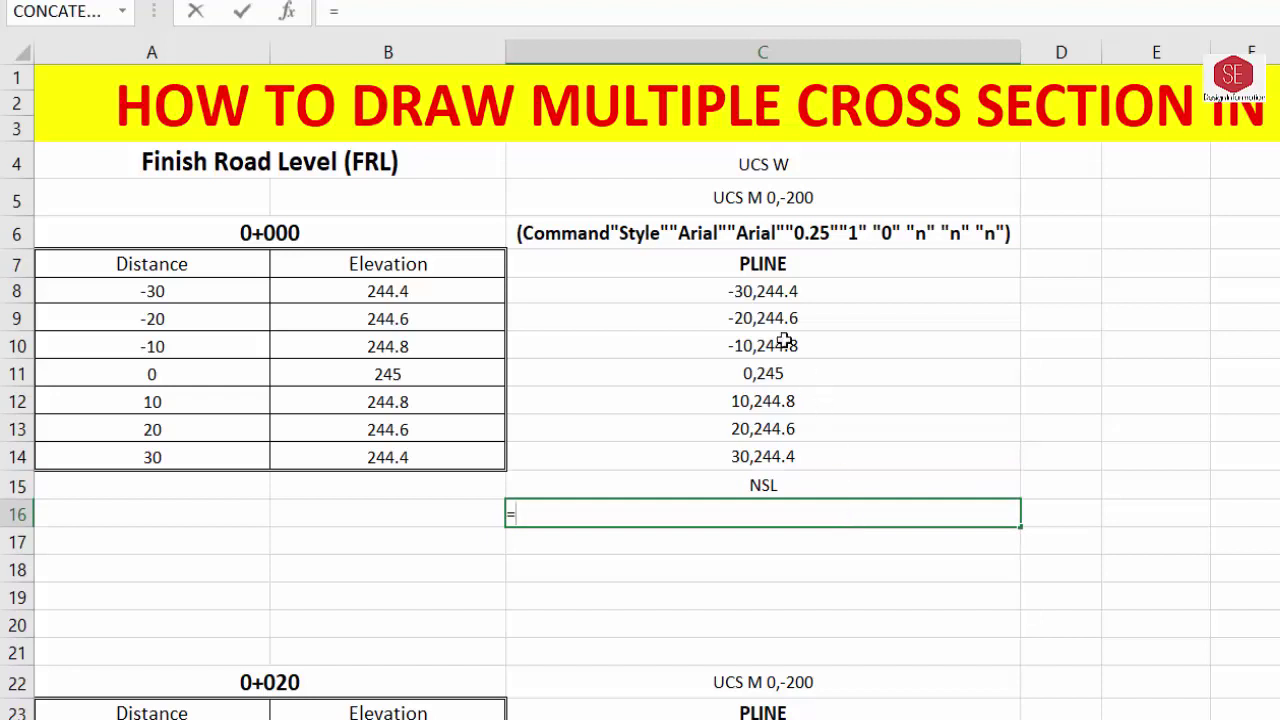
click(764, 373)
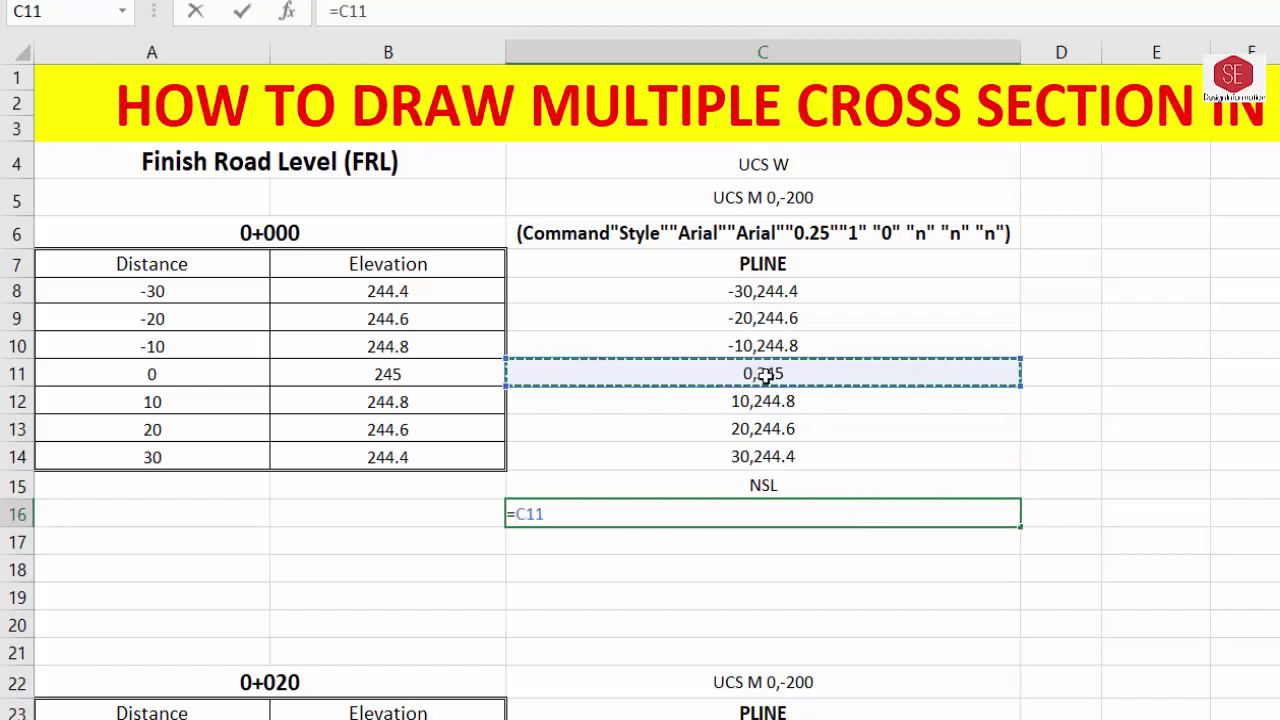
key(Return)
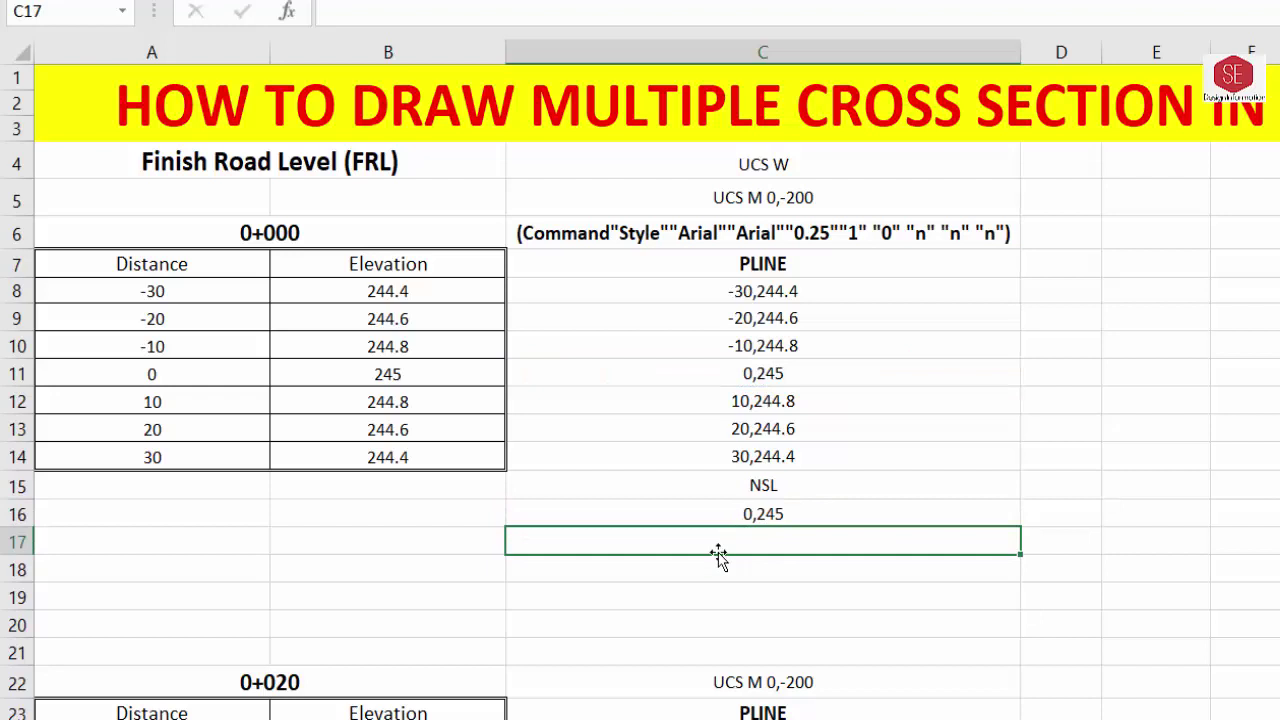
Put =A14+50&","&B14+10 in C17 to give the second NSL point 80,254.4
text(=)
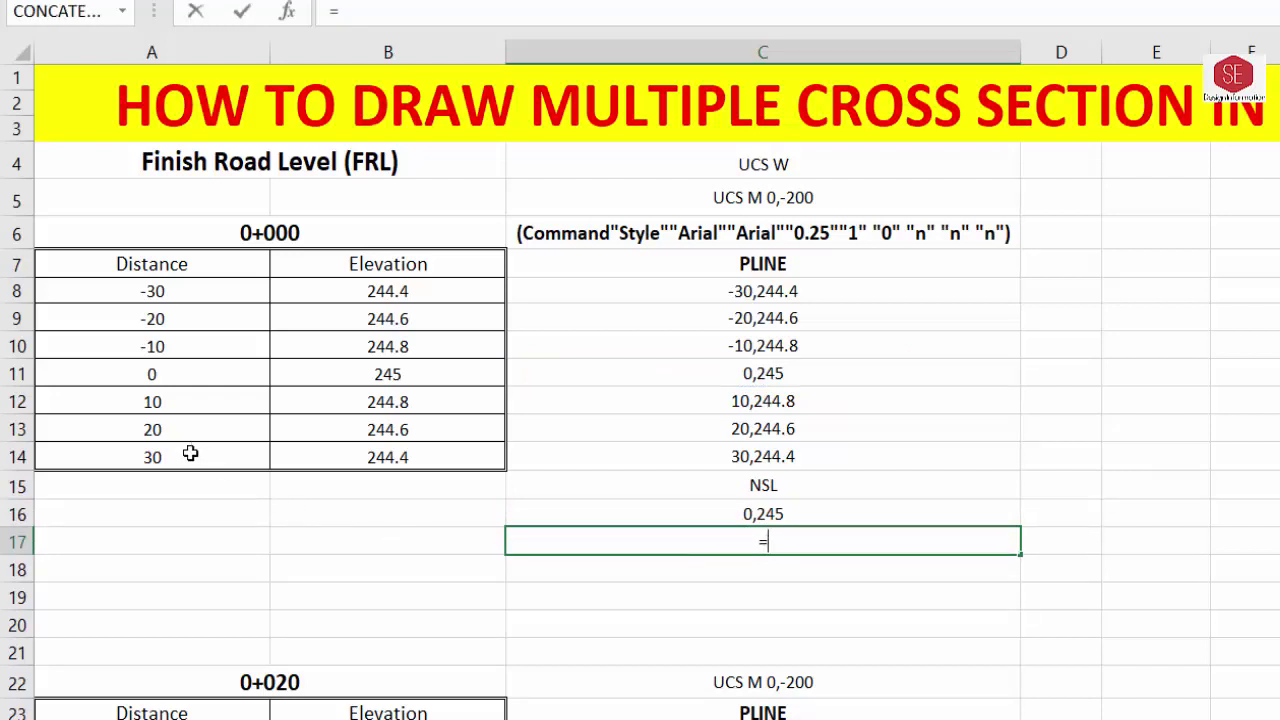
click(187, 454)
text(+50)
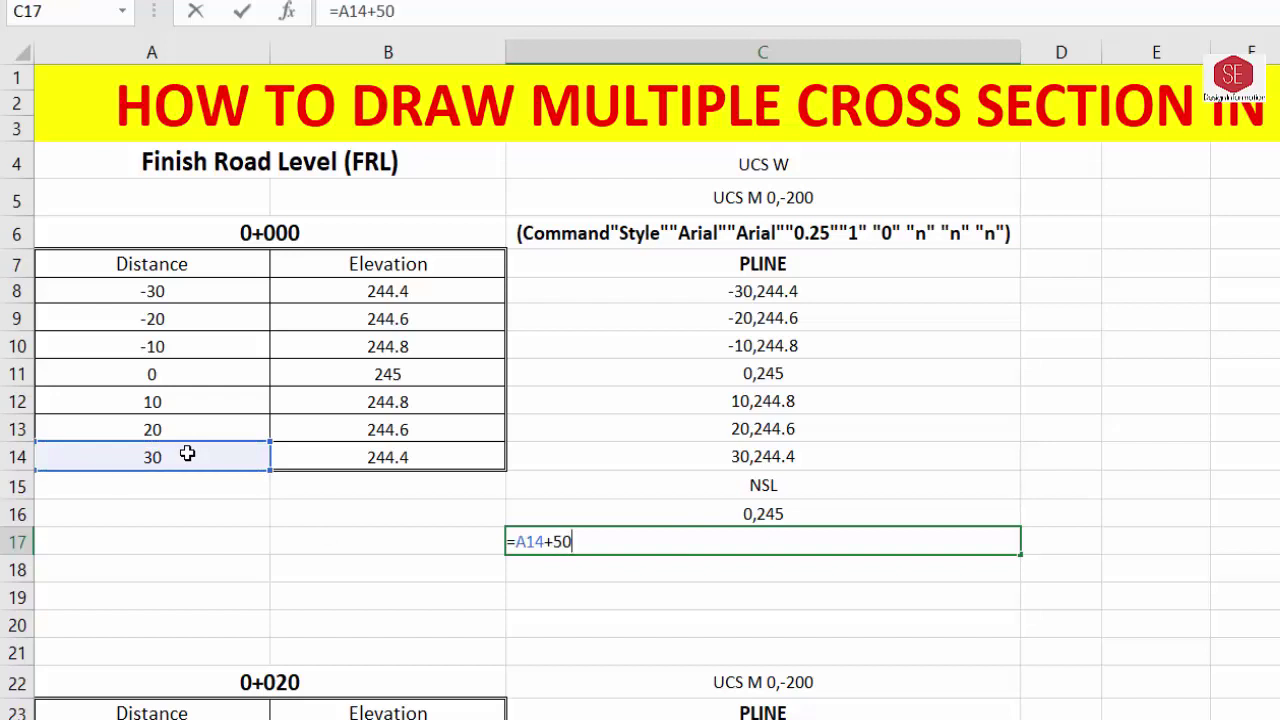
text(&","&)
click(372, 452)
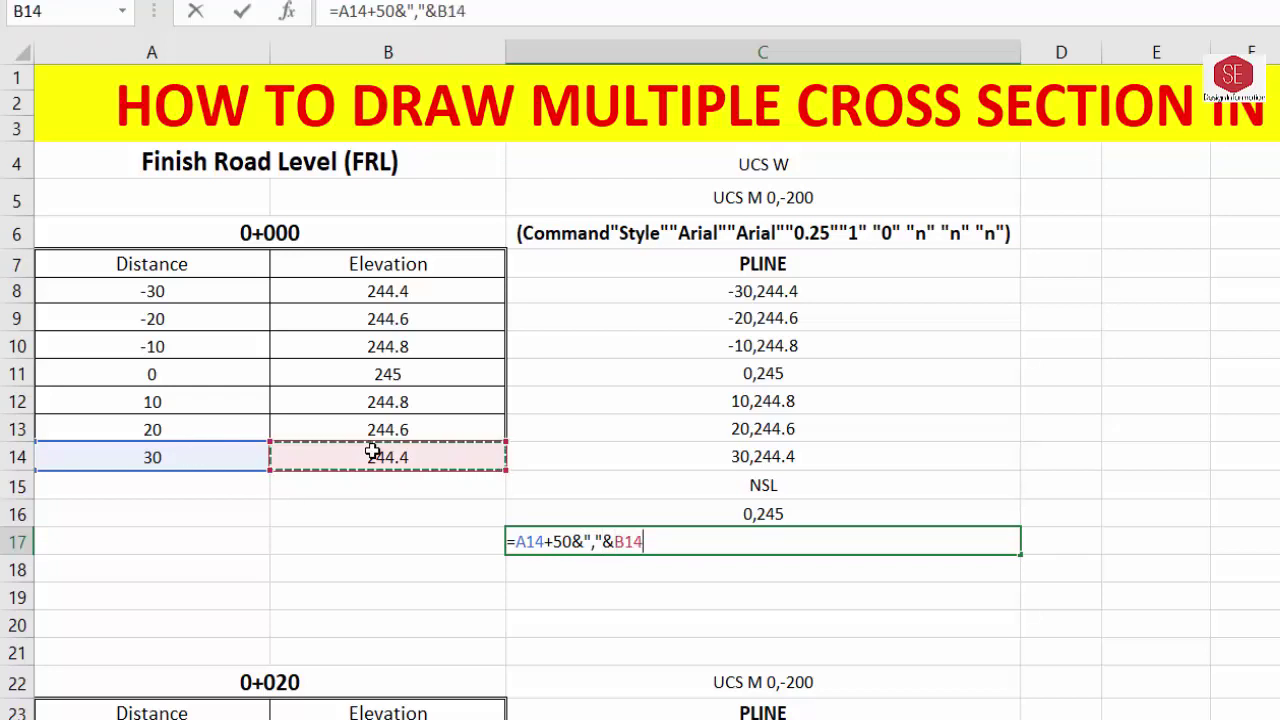
text(+10)
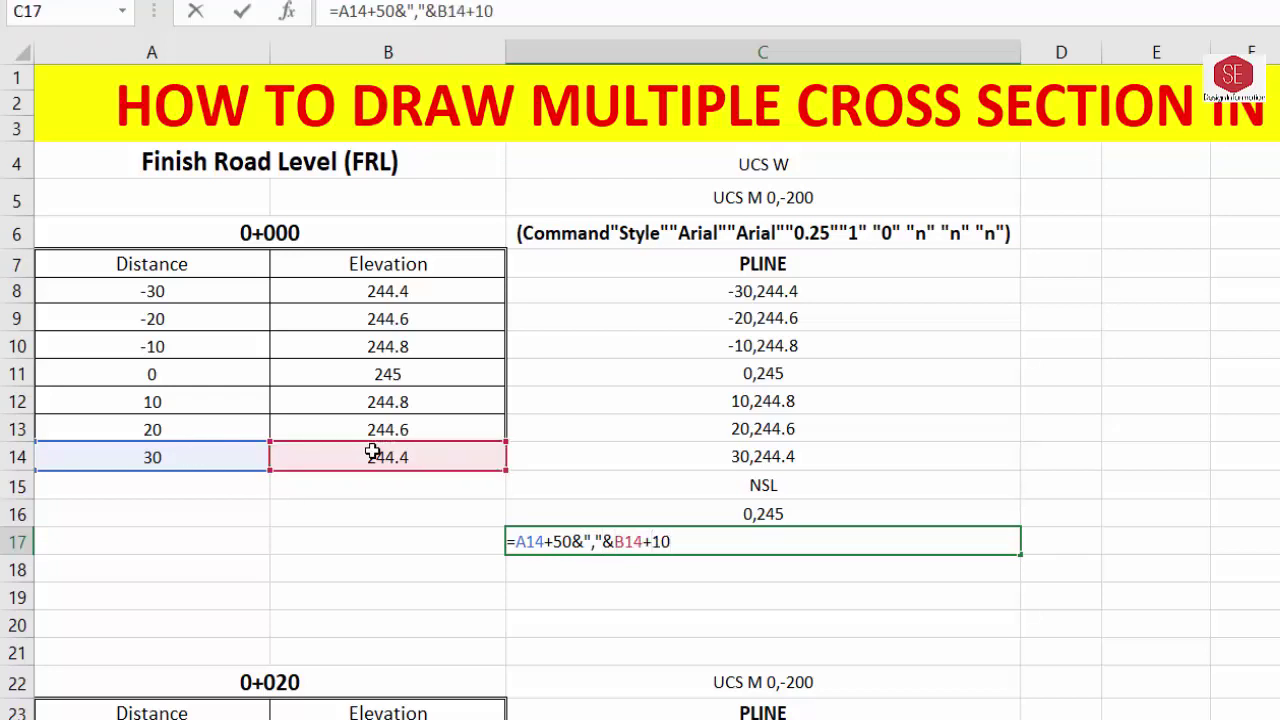
key(Return)
click(760, 545)
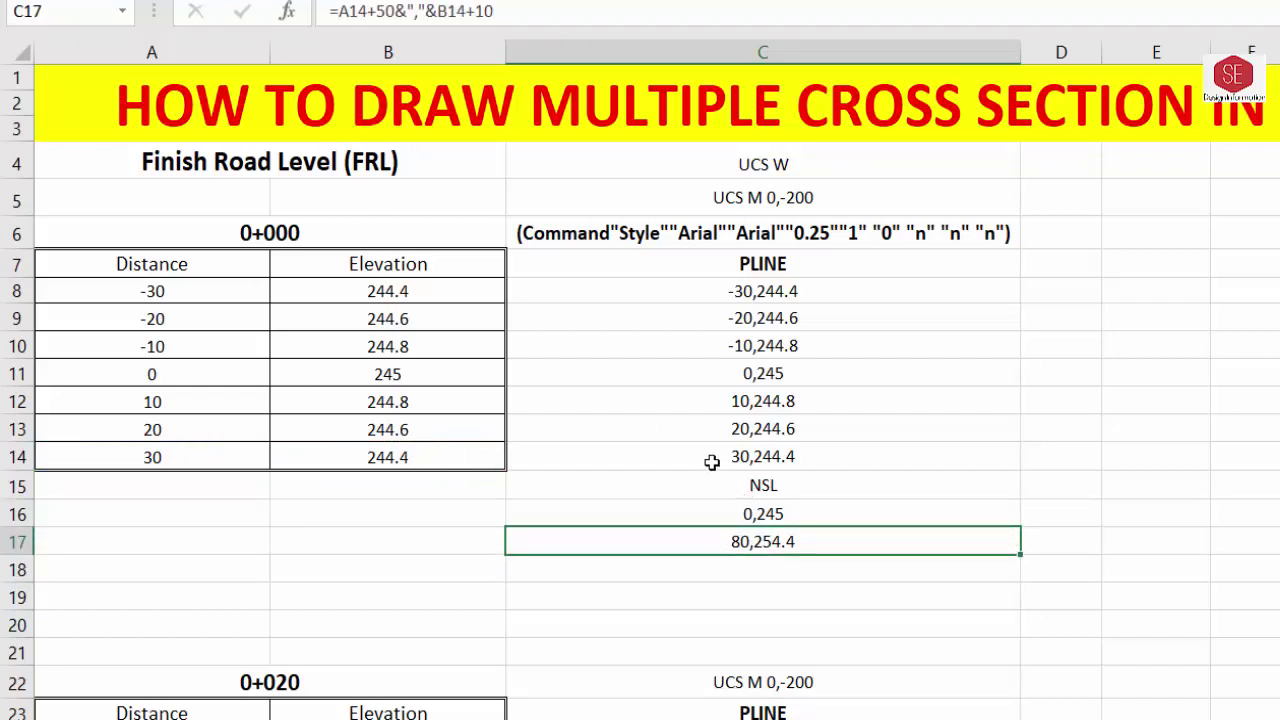
click(756, 570)
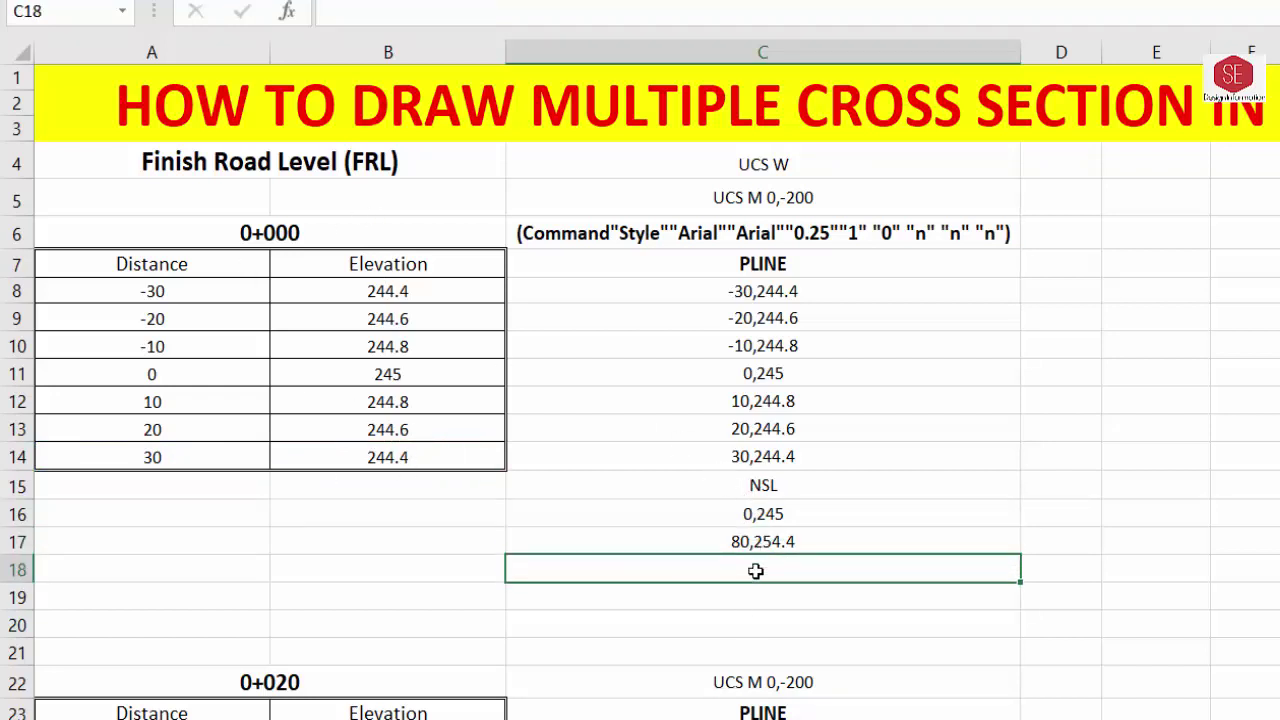
double_click(756, 570)
key(ctrl+v)
key(shift+Home)
key(shift+Right)
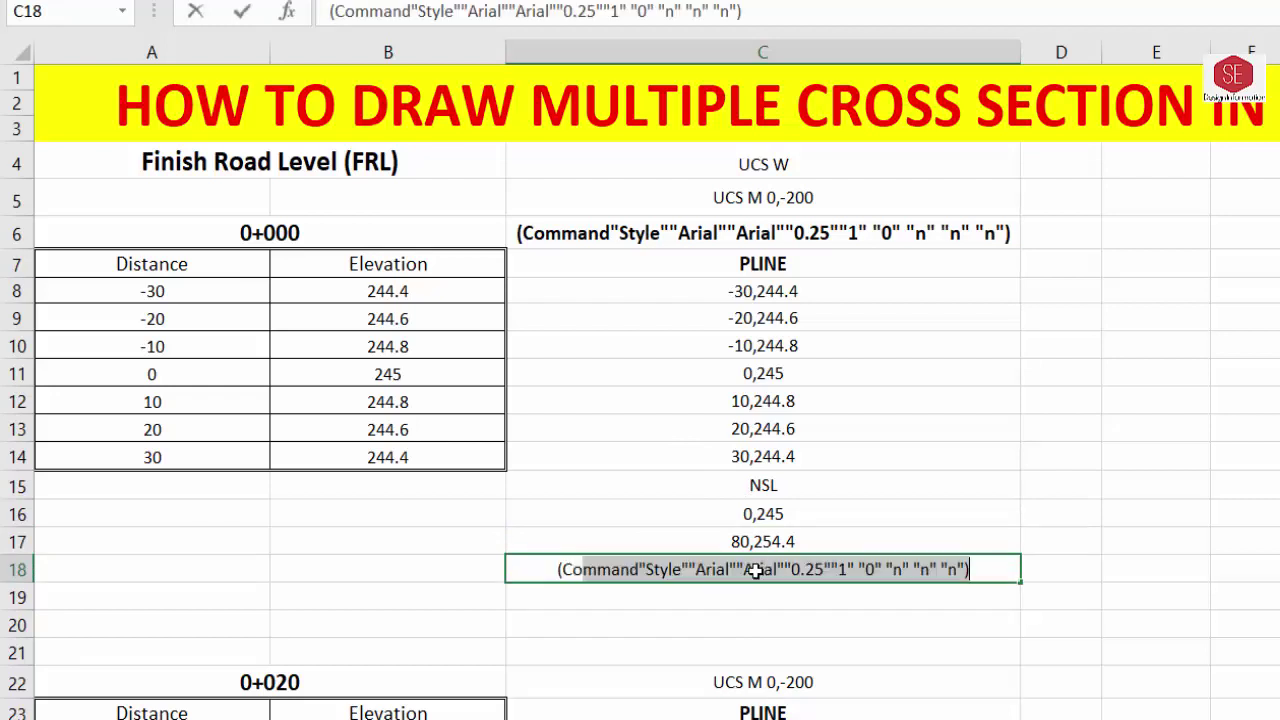
key(shift+Right)
key(shift+Right)
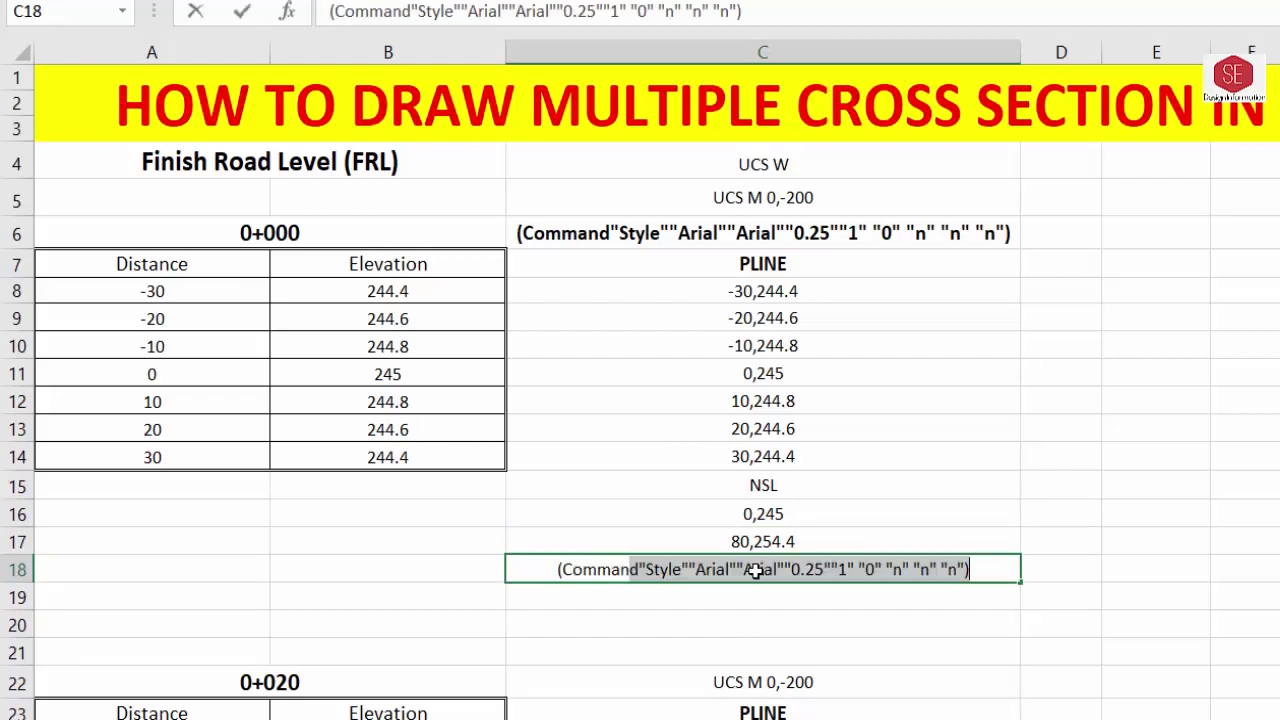
key(BackSpace)
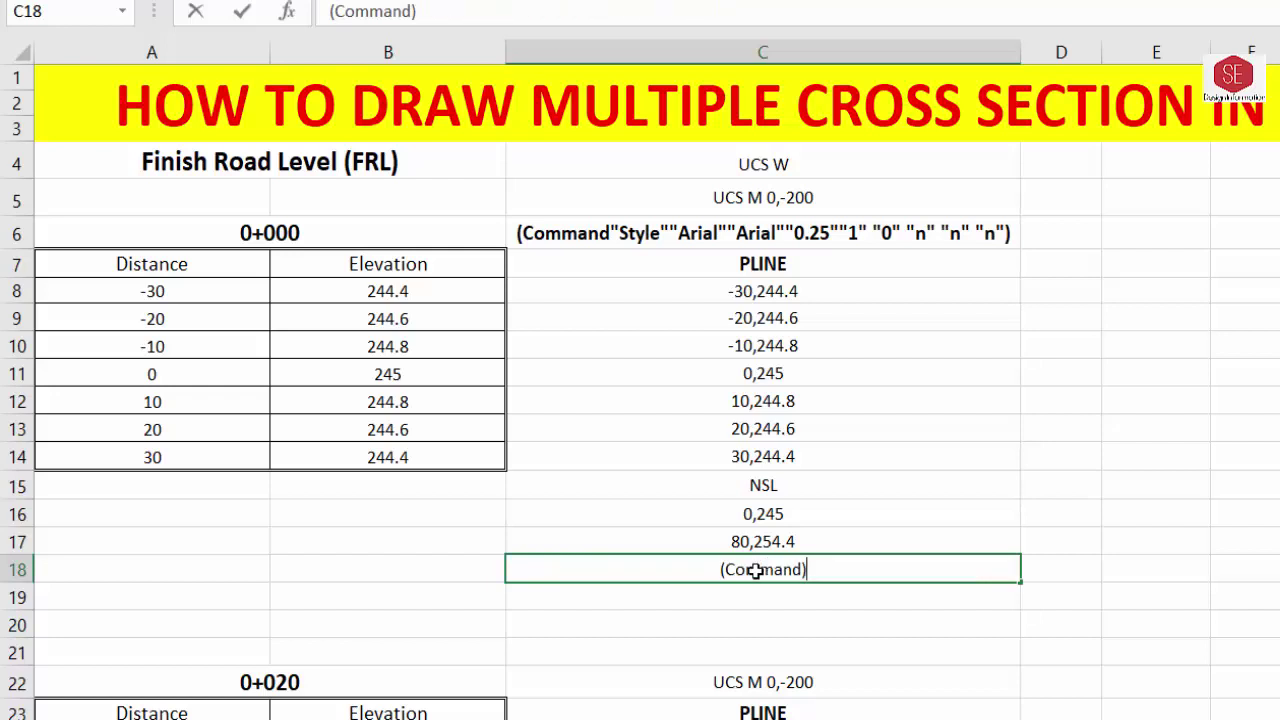
key(Return)
click(795, 572)
drag(770, 484, 766, 518)
click(766, 538)
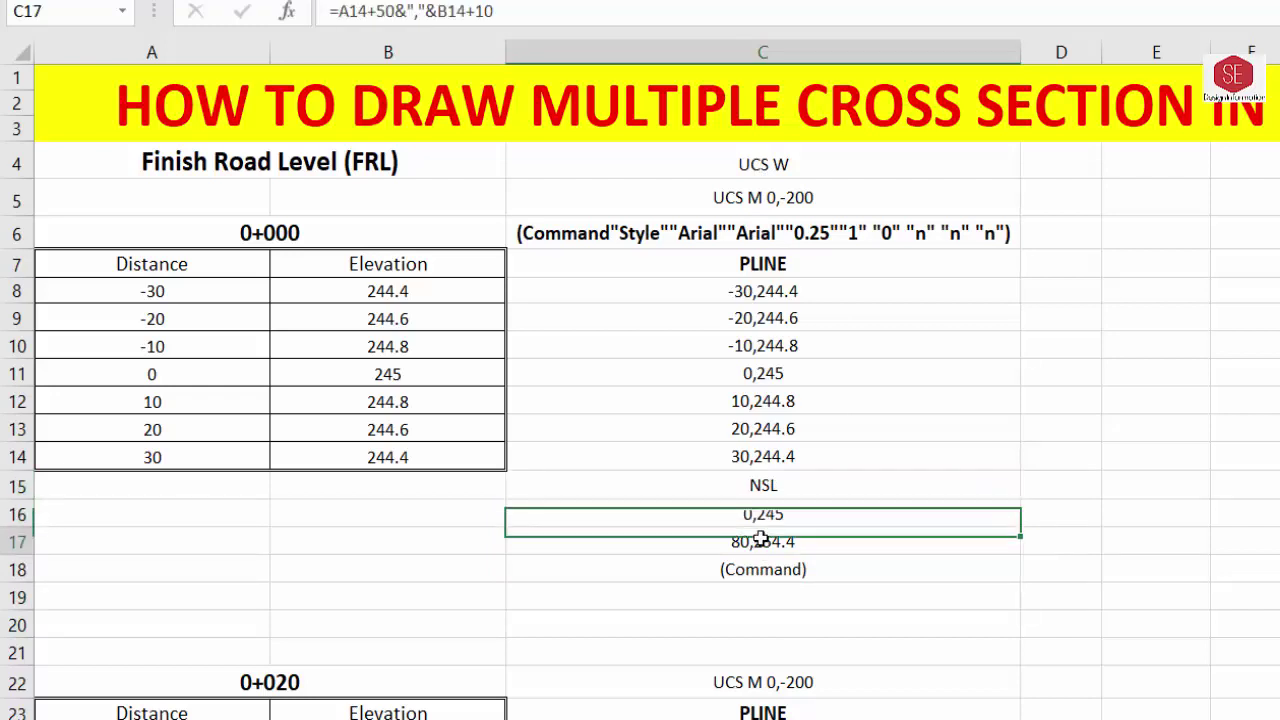
click(745, 572)
drag(20, 598, 25, 658)
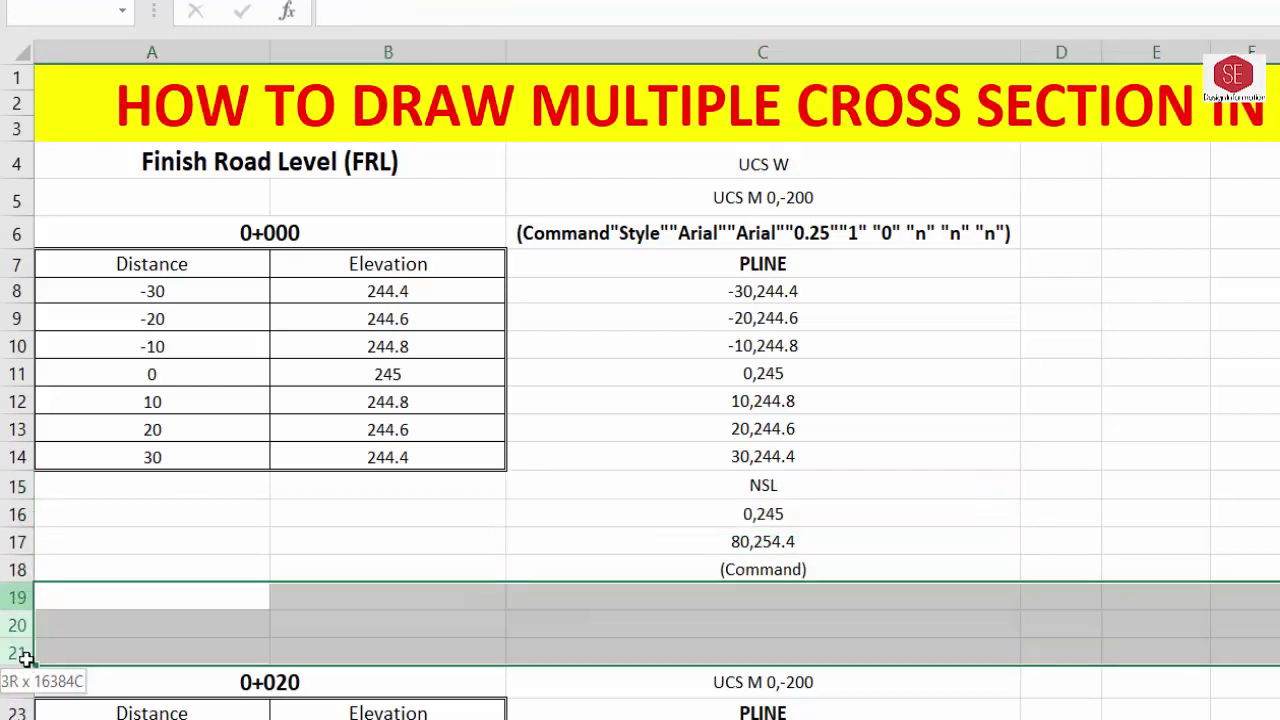
right_click(33, 600)
click(88, 418)
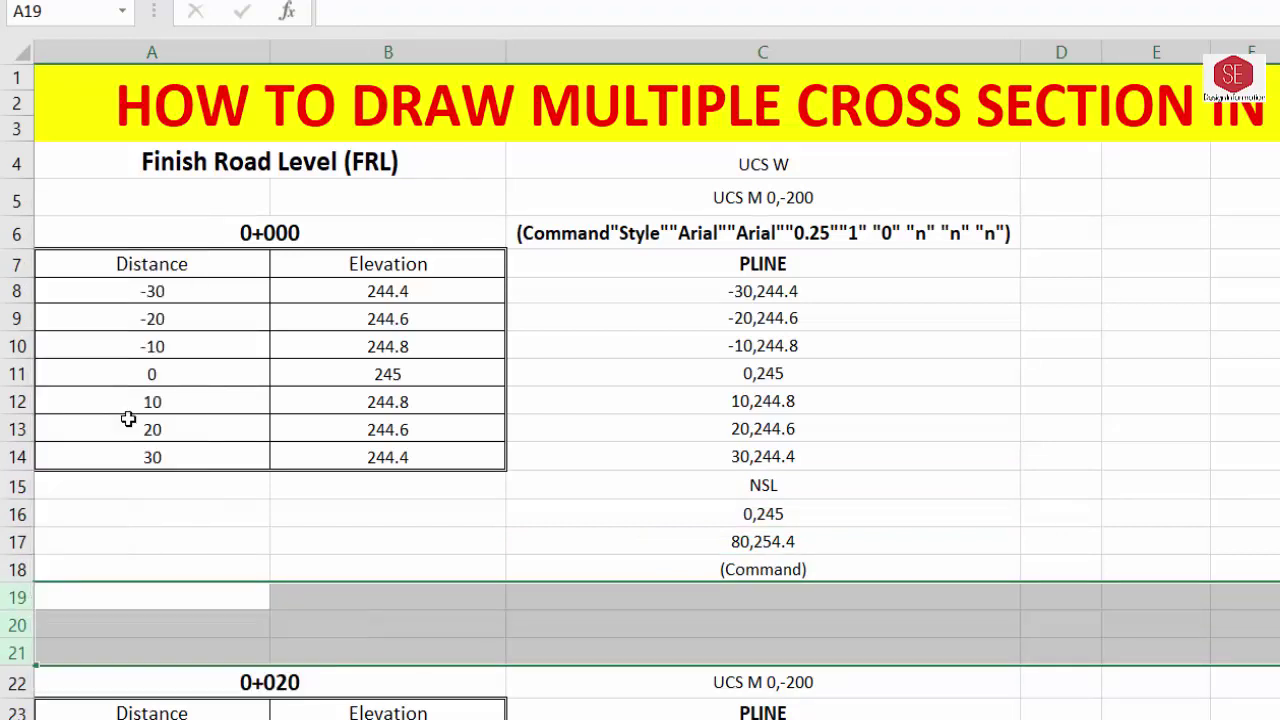
click(859, 535)
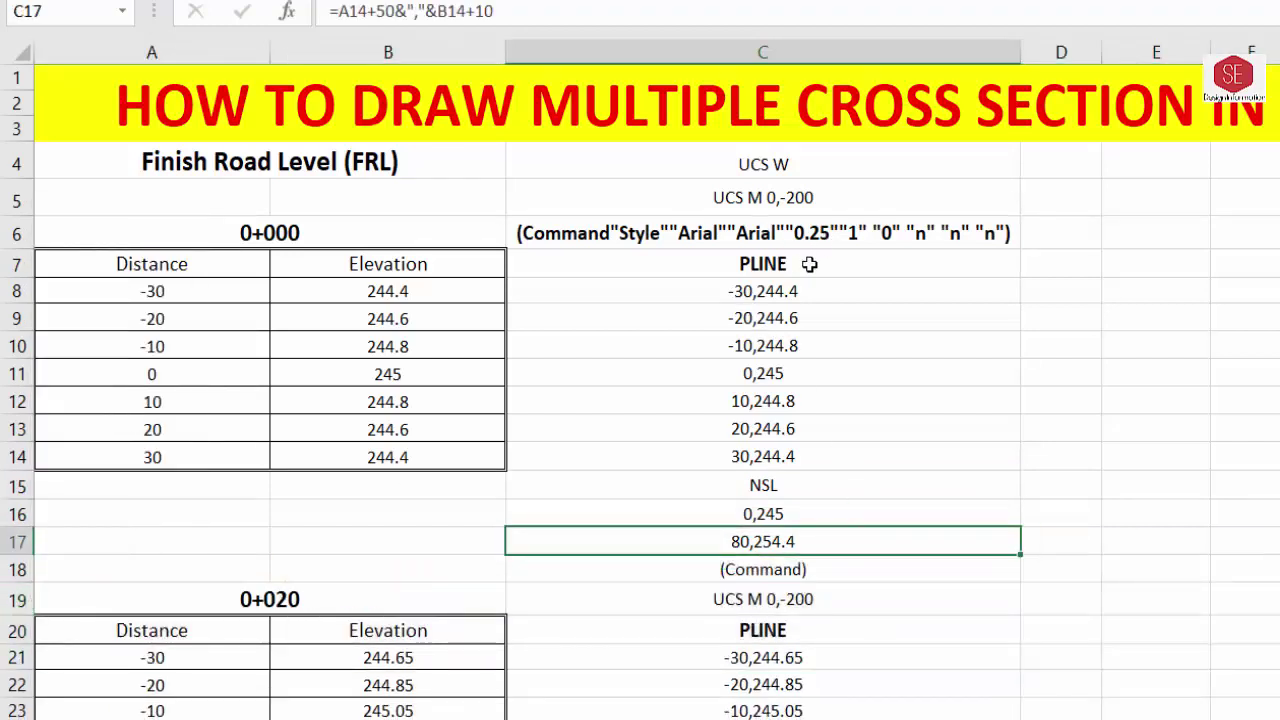
scroll(809, 263, down, 1)
scroll(809, 263, down, 1)
click(886, 160)
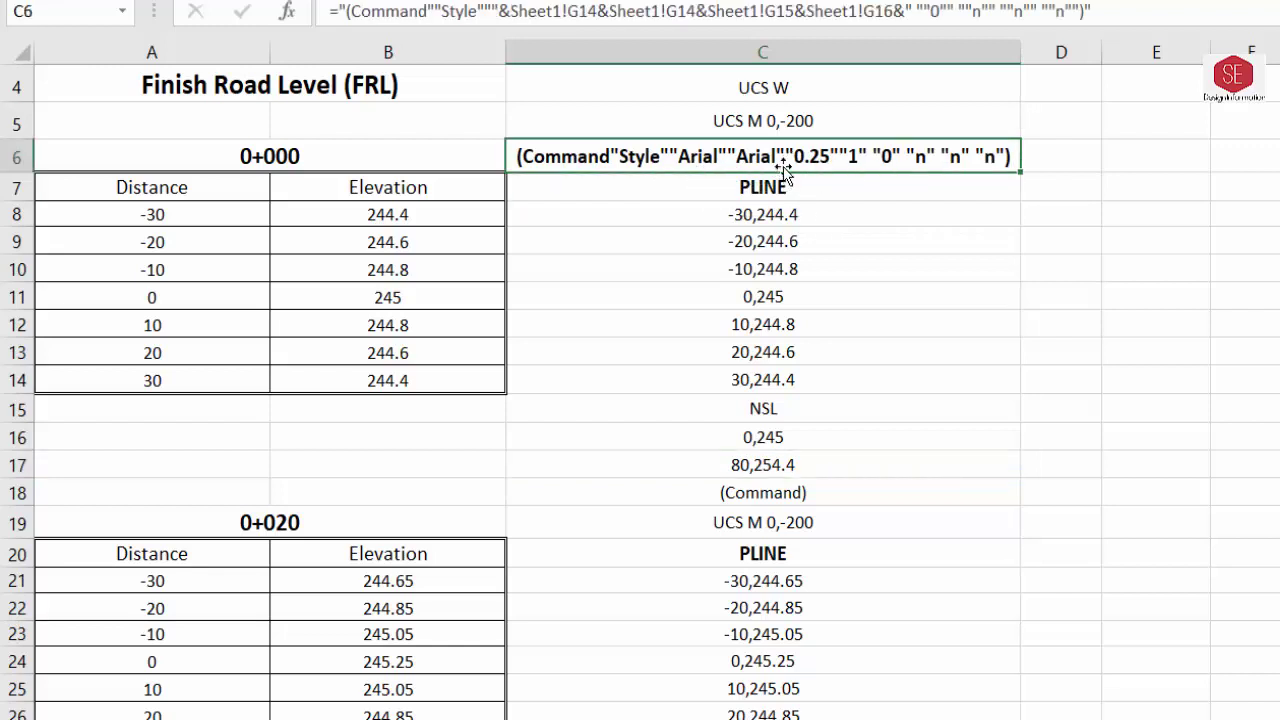
click(780, 522)
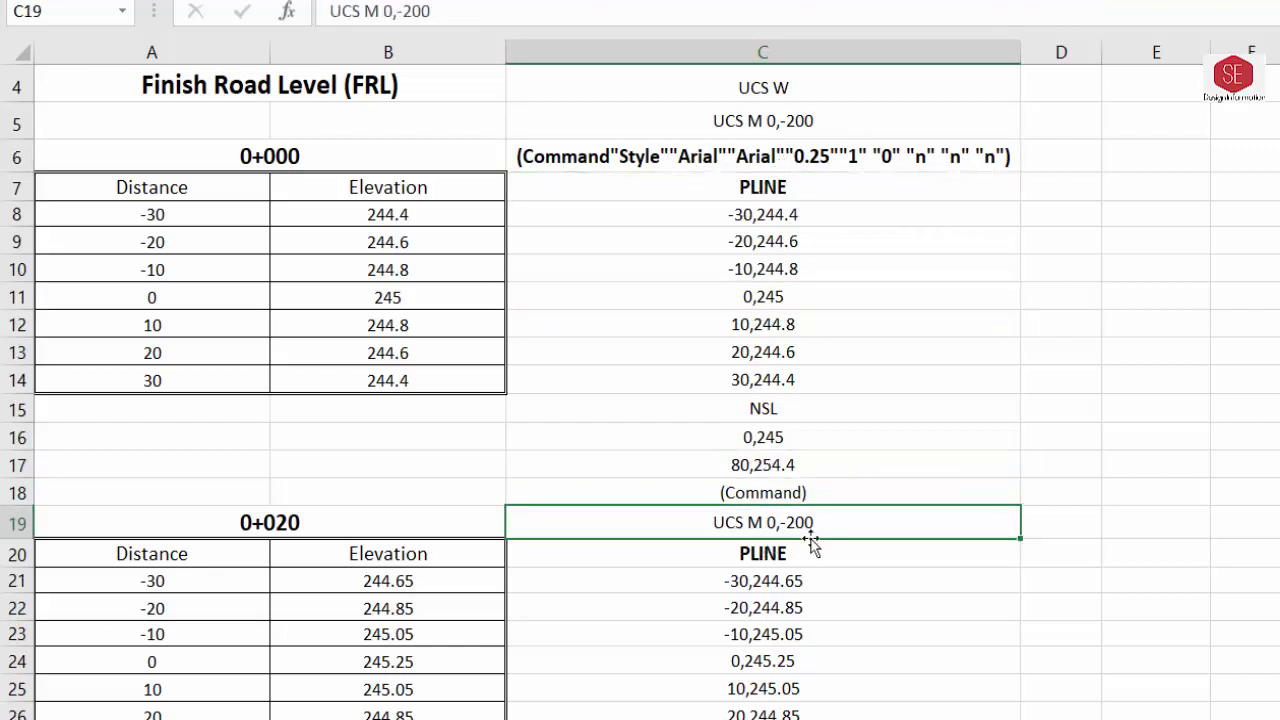
click(810, 552)
scroll(823, 528, down, 1)
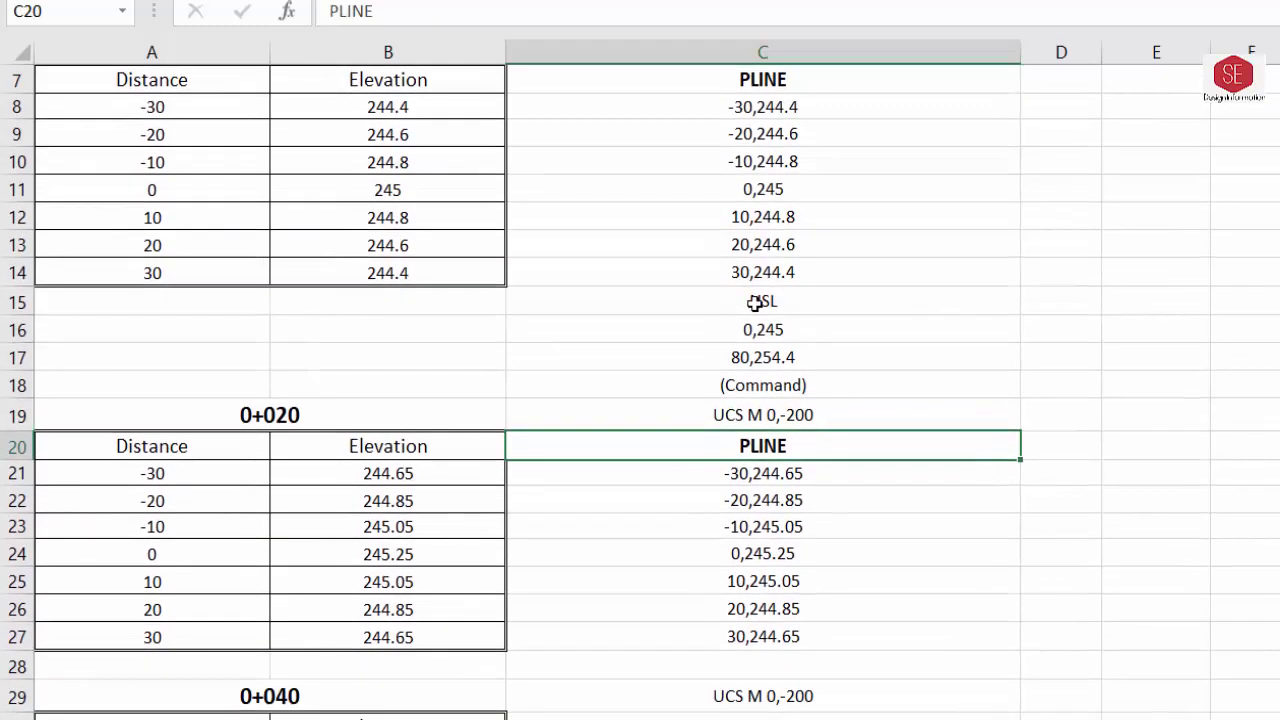
click(765, 305)
click(765, 332)
click(765, 358)
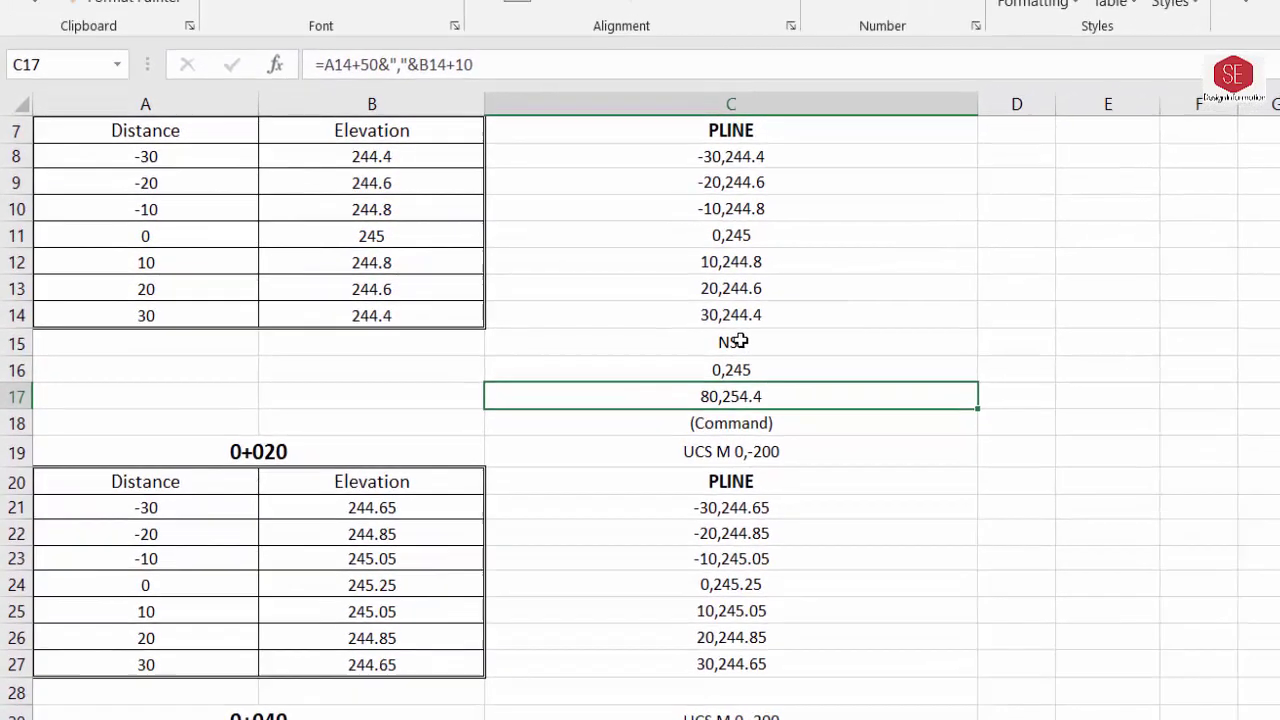
click(735, 369)
click(731, 423)
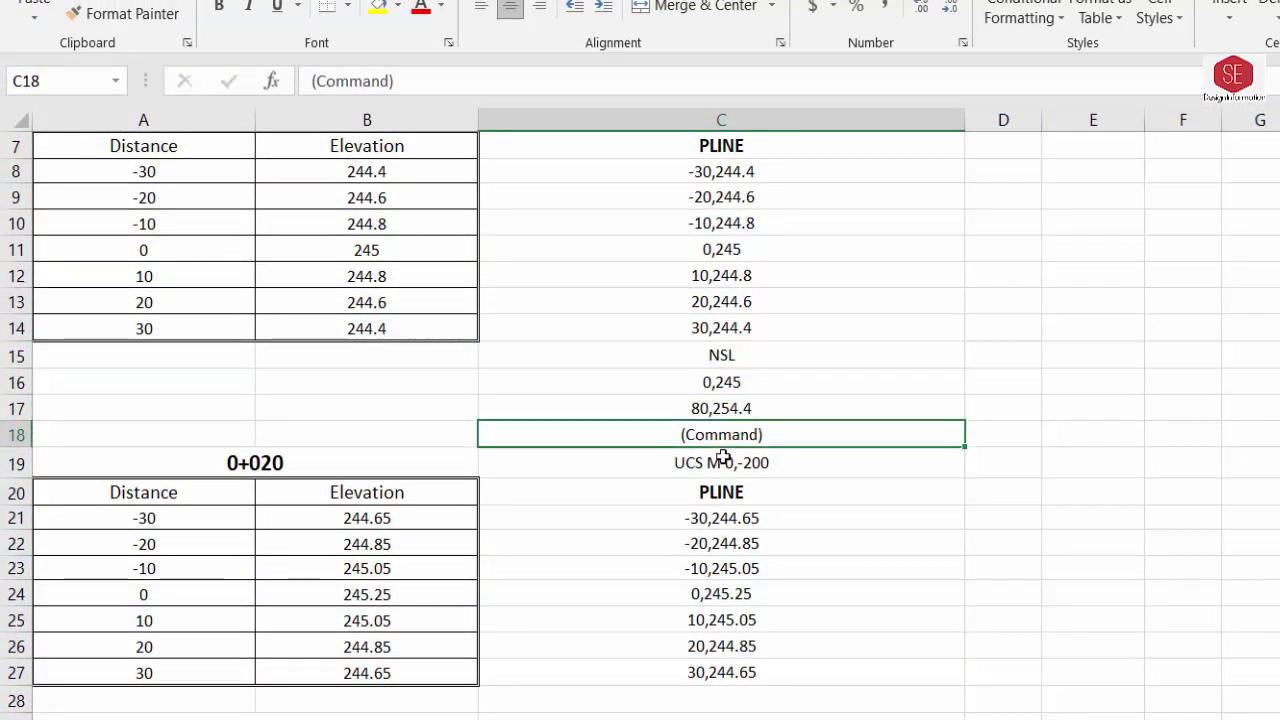
scroll(720, 665, down, 2)
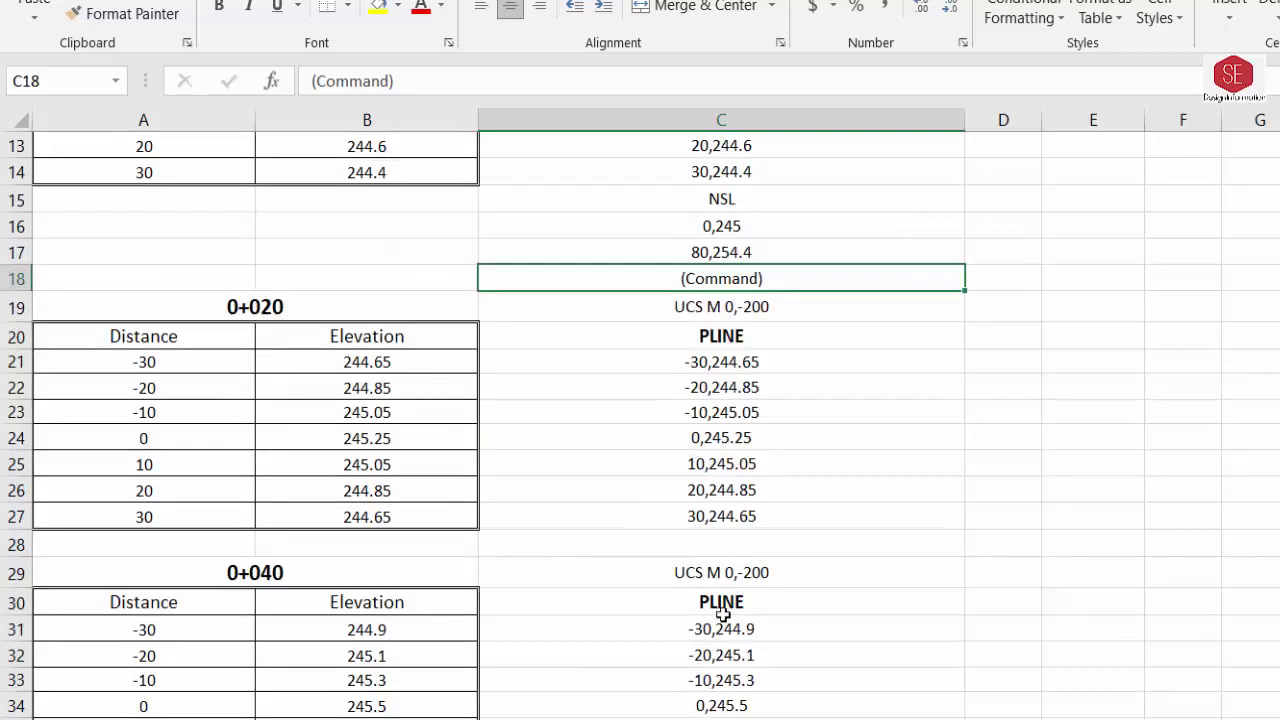
Insert four blank rows above the 0+040 table
drag(18, 545, 20, 632)
right_click(20, 556)
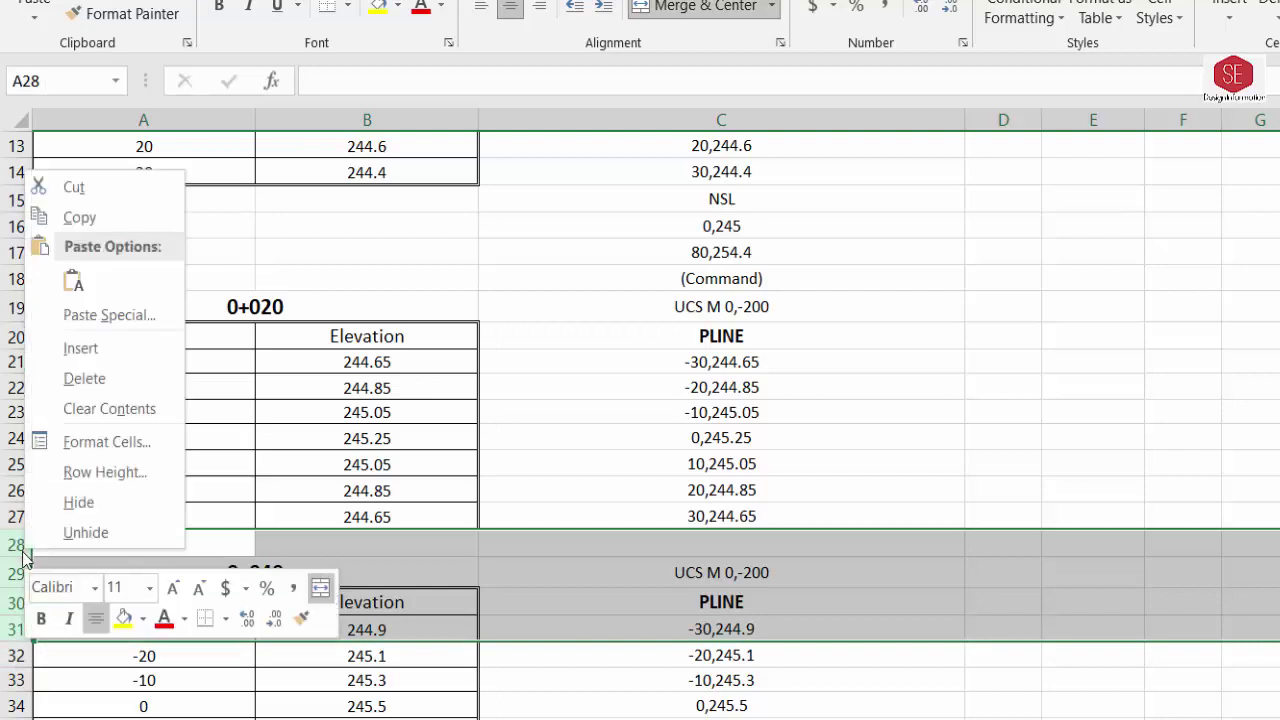
click(110, 348)
click(922, 416)
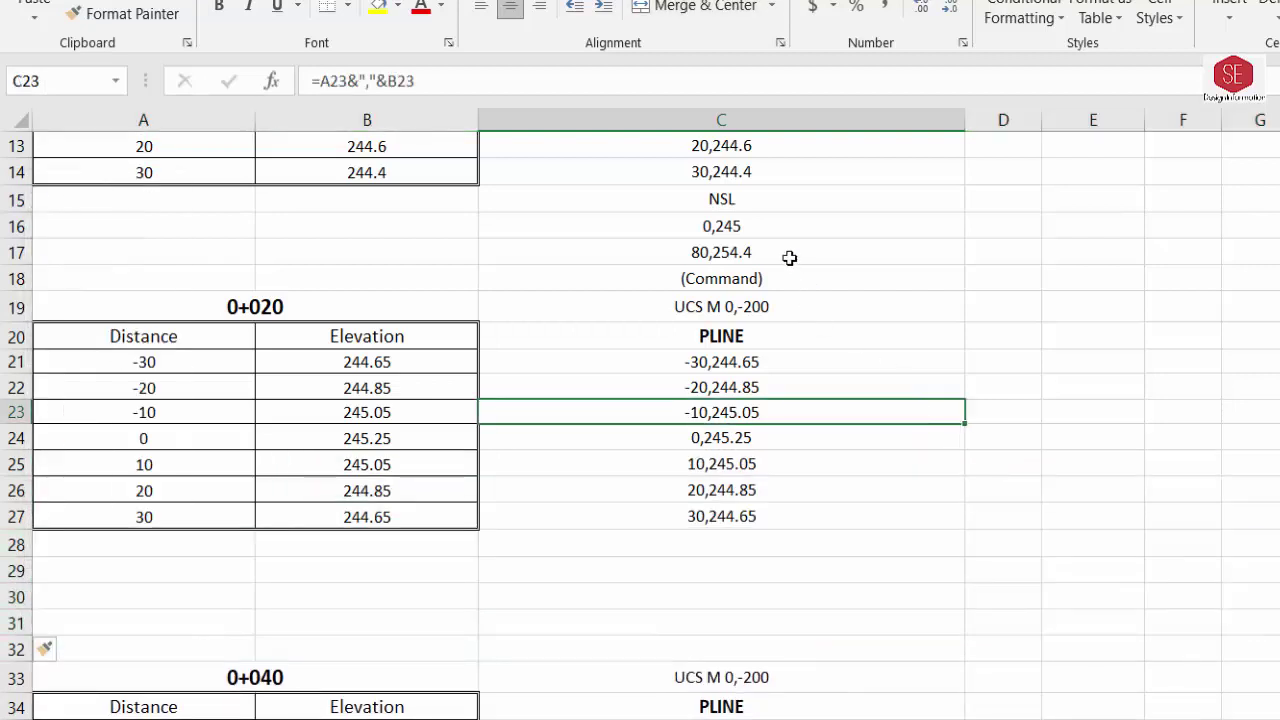
Copy the NSL block C15:C18 into C28 under the 0+020 table
drag(745, 198, 742, 275)
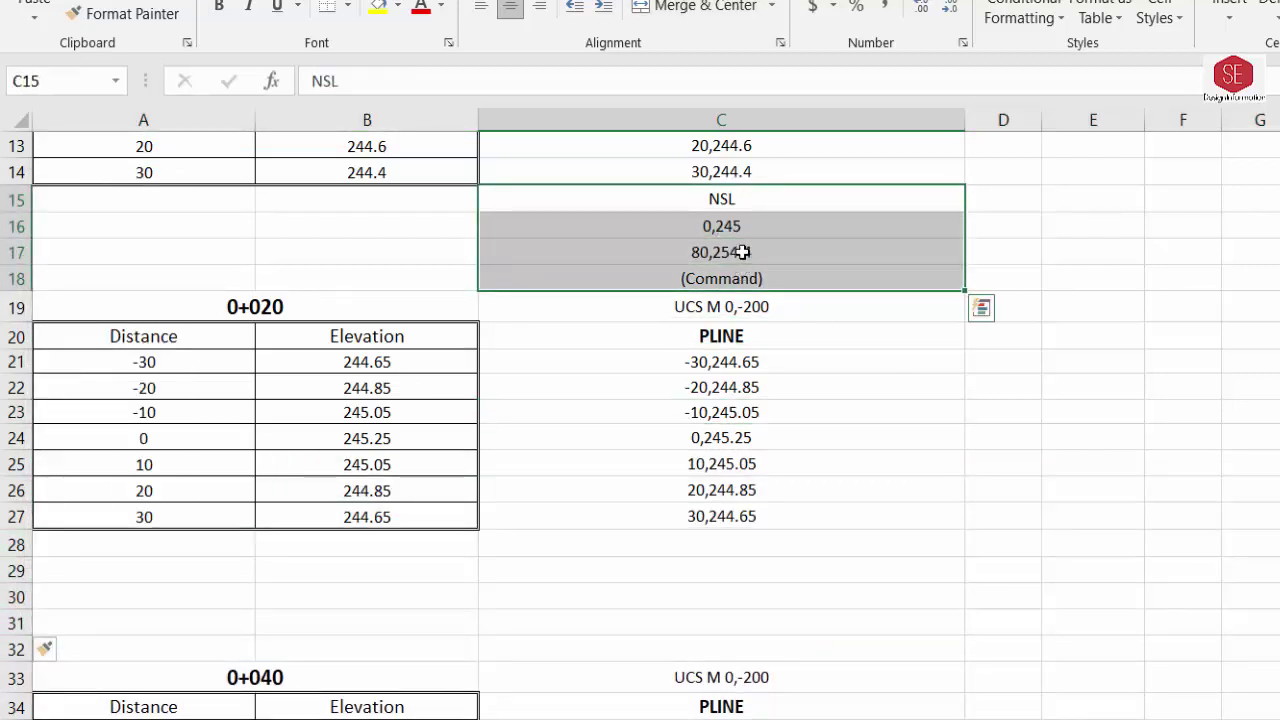
right_click(742, 252)
click(814, 291)
click(709, 542)
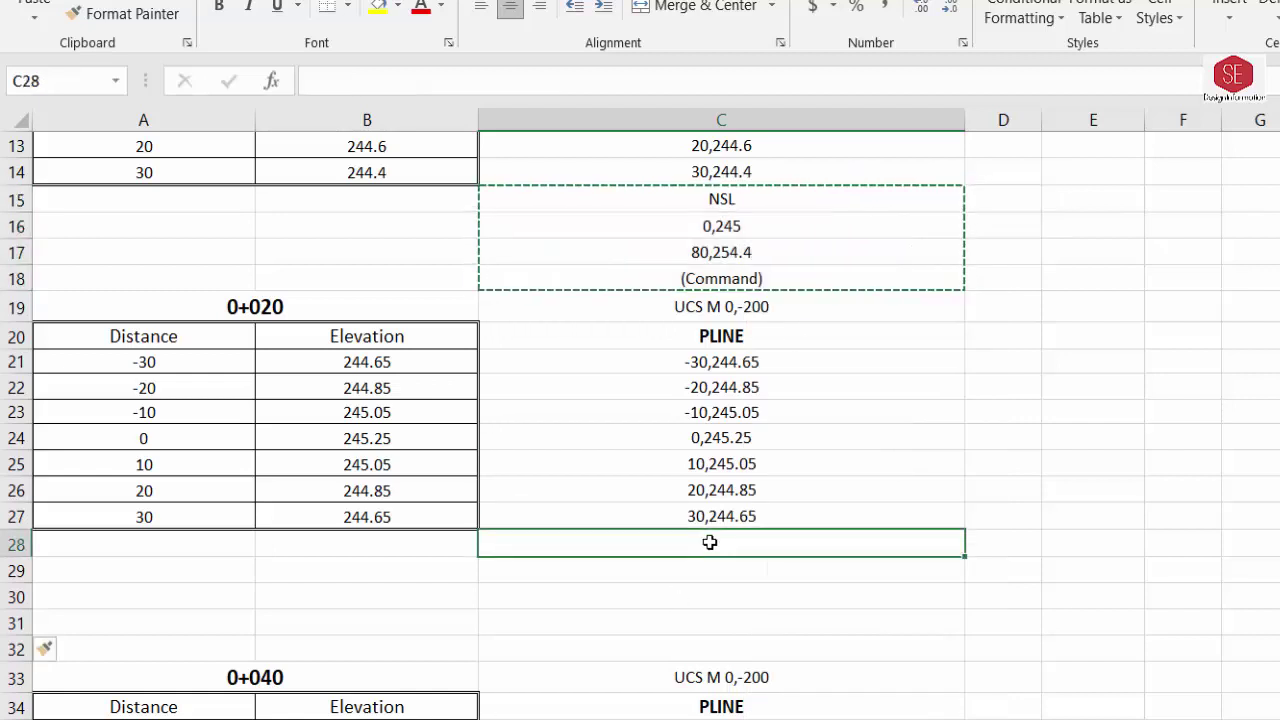
right_click(709, 542)
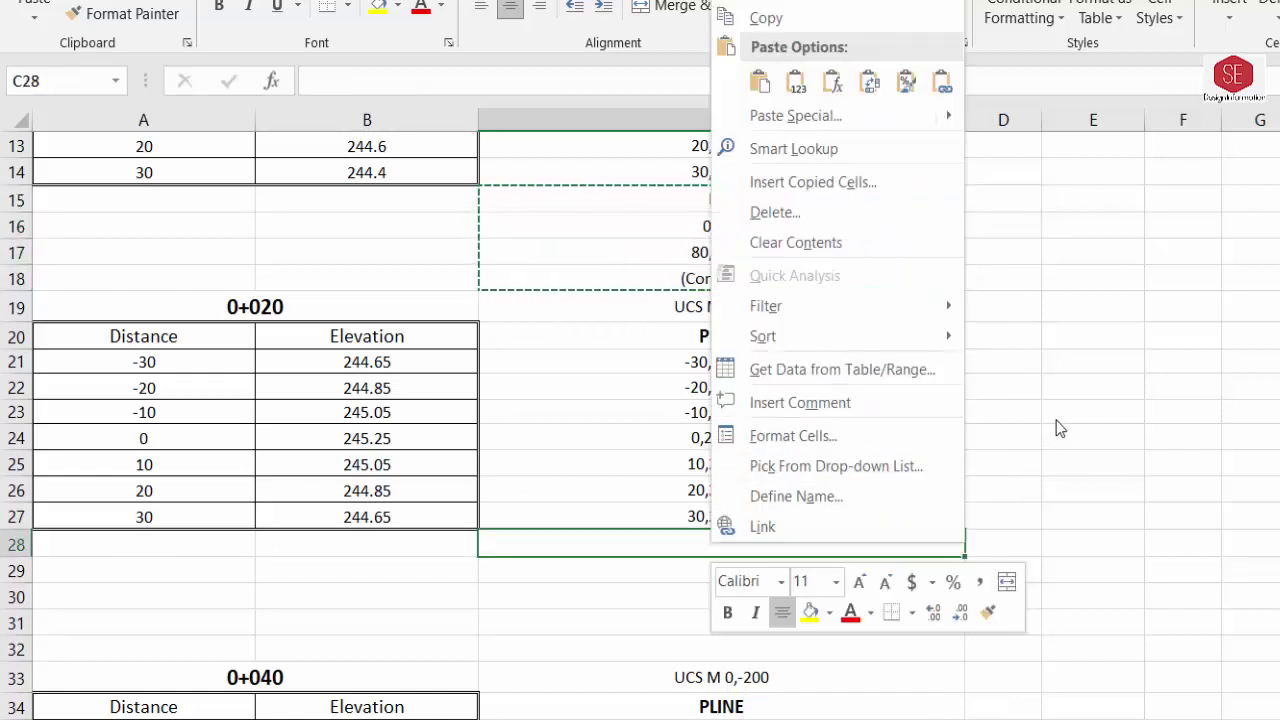
click(759, 82)
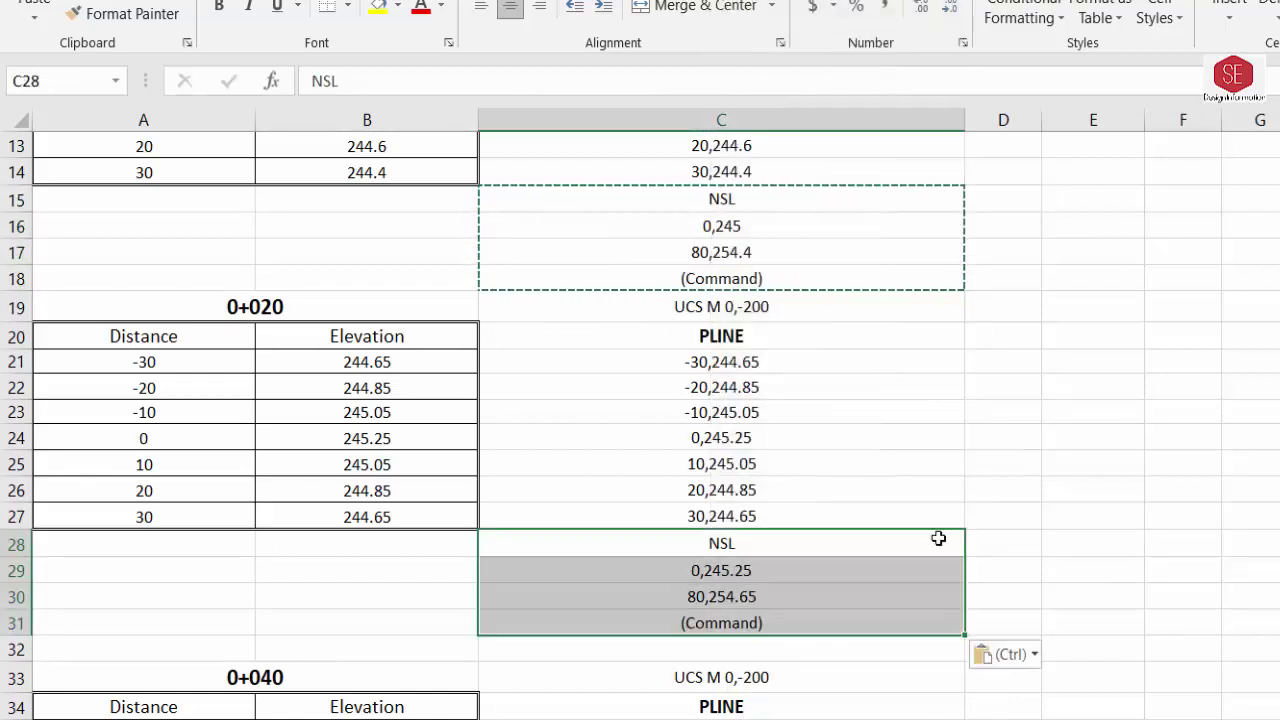
click(1088, 516)
click(748, 544)
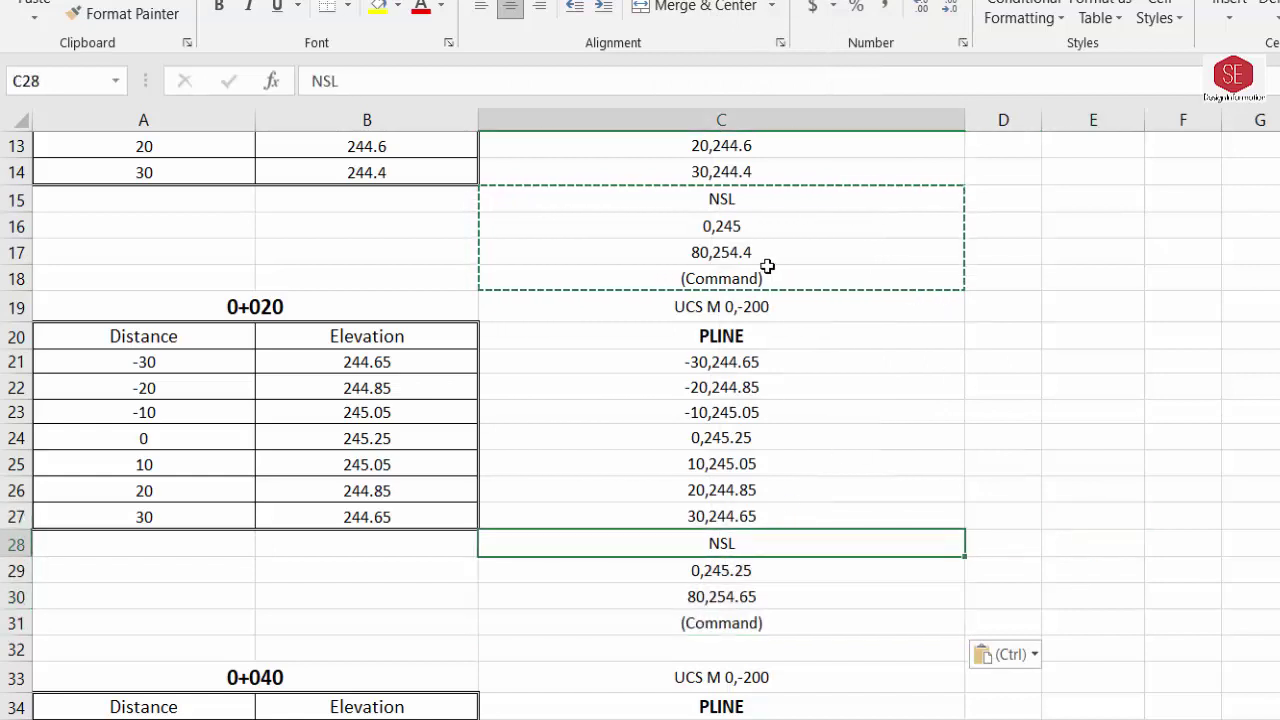
click(740, 200)
key(Escape)
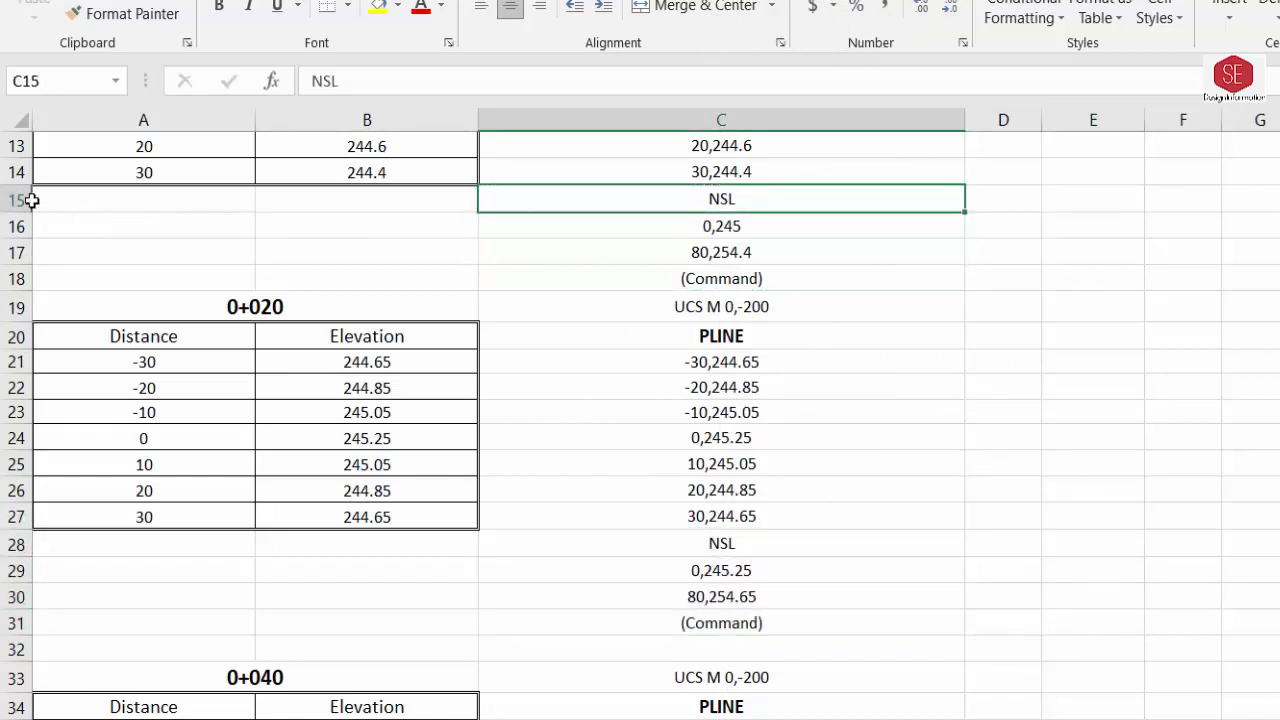
Add a row above the first NSL block and put a (Command) line in C15
click(32, 200)
right_click(32, 200)
click(131, 378)
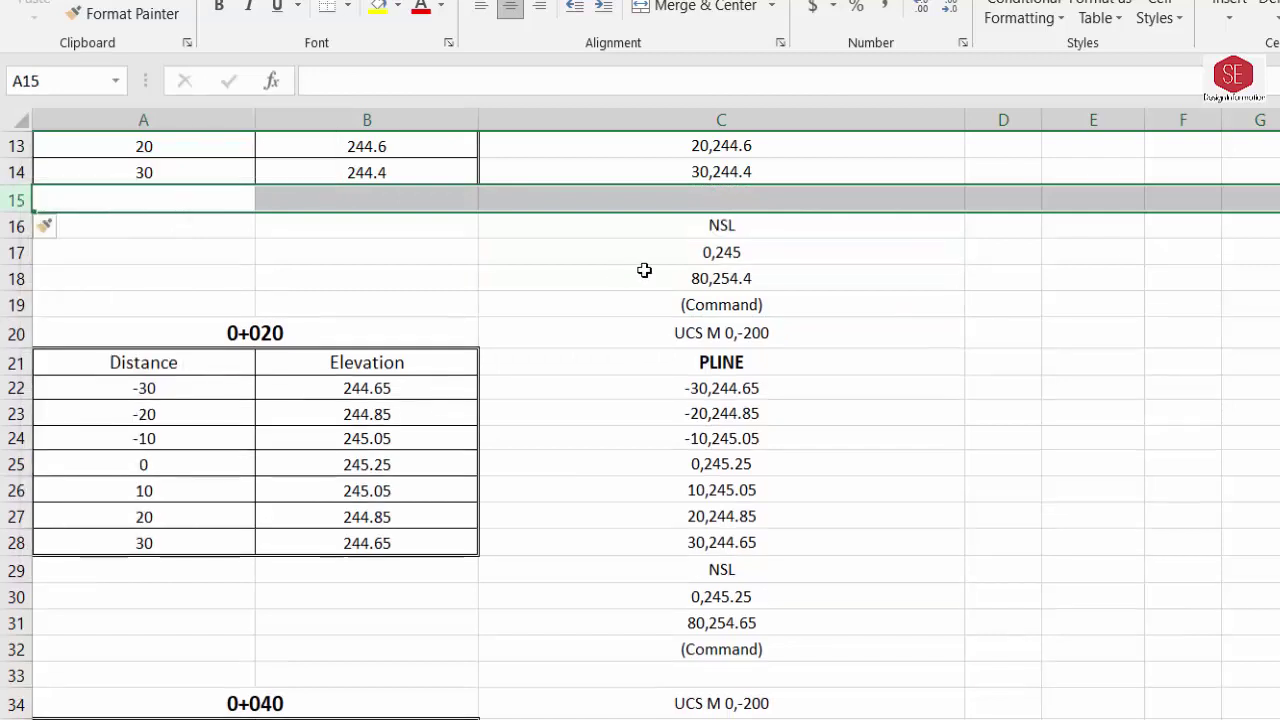
click(703, 302)
right_click(703, 302)
click(754, 340)
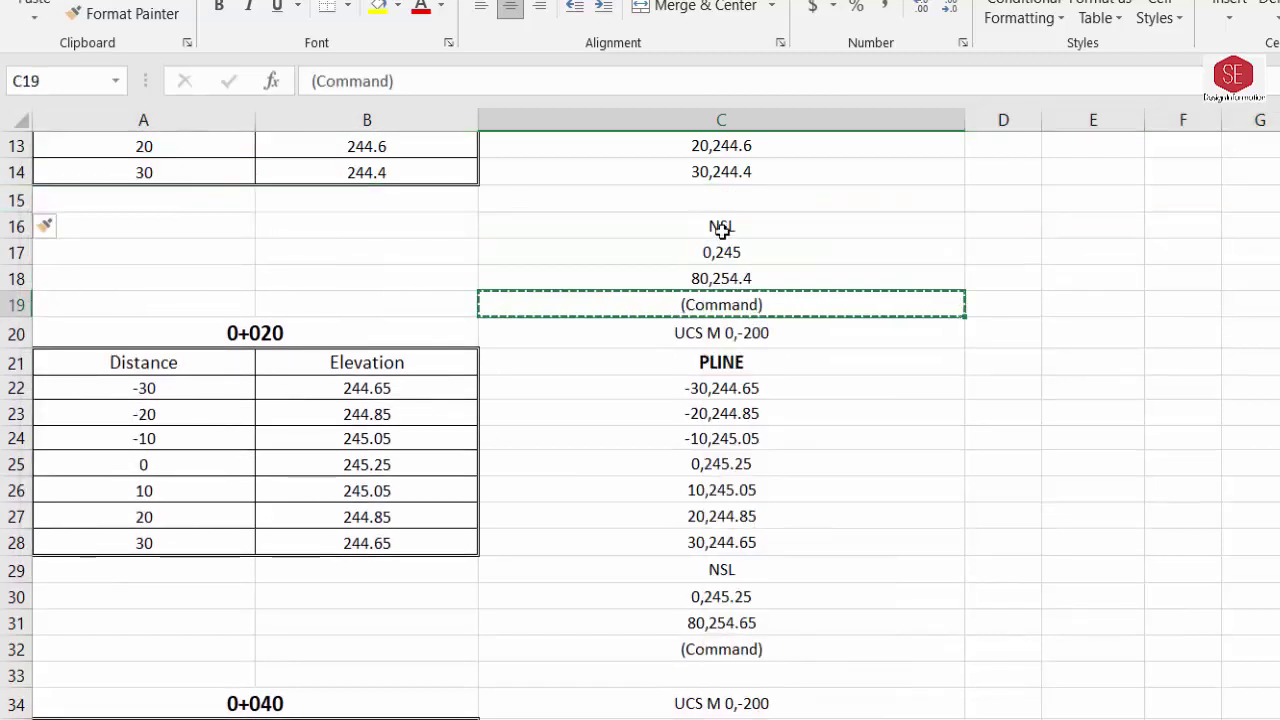
click(725, 202)
right_click(725, 202)
click(774, 306)
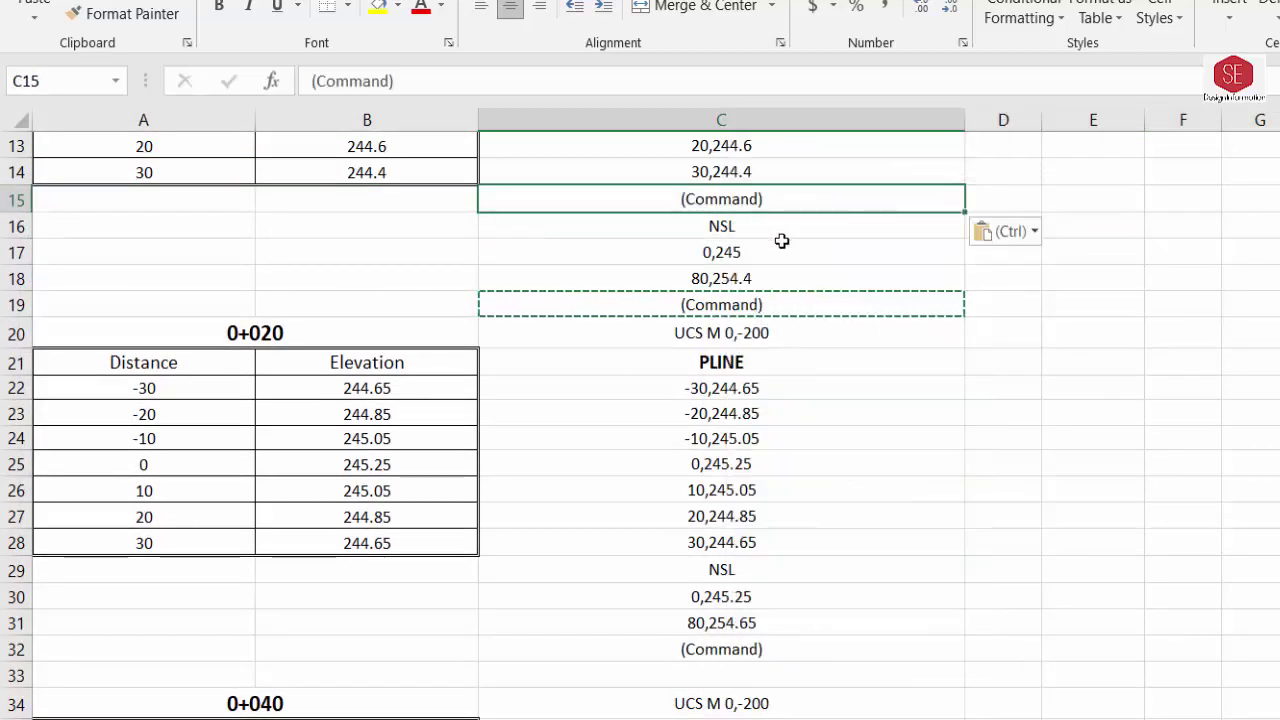
key(Escape)
Add a row above the 0+020 NSL block and paste (Command) into C29
click(18, 571)
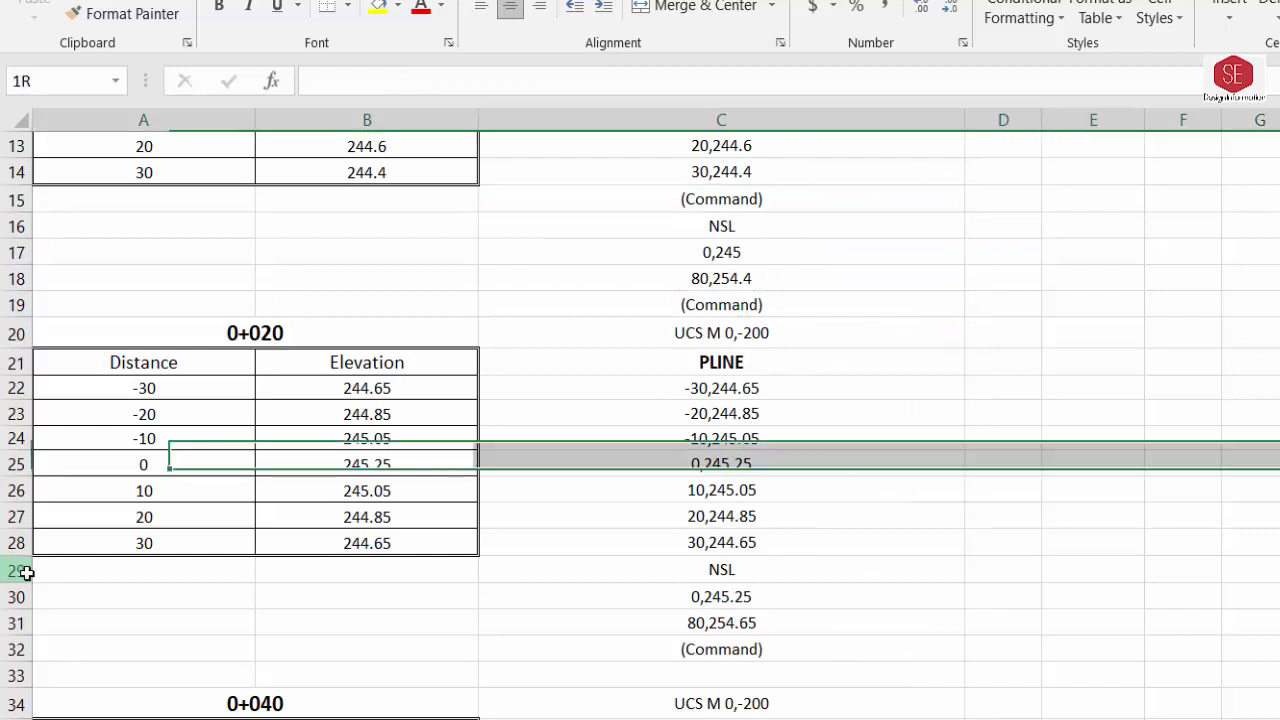
right_click(18, 571)
click(108, 376)
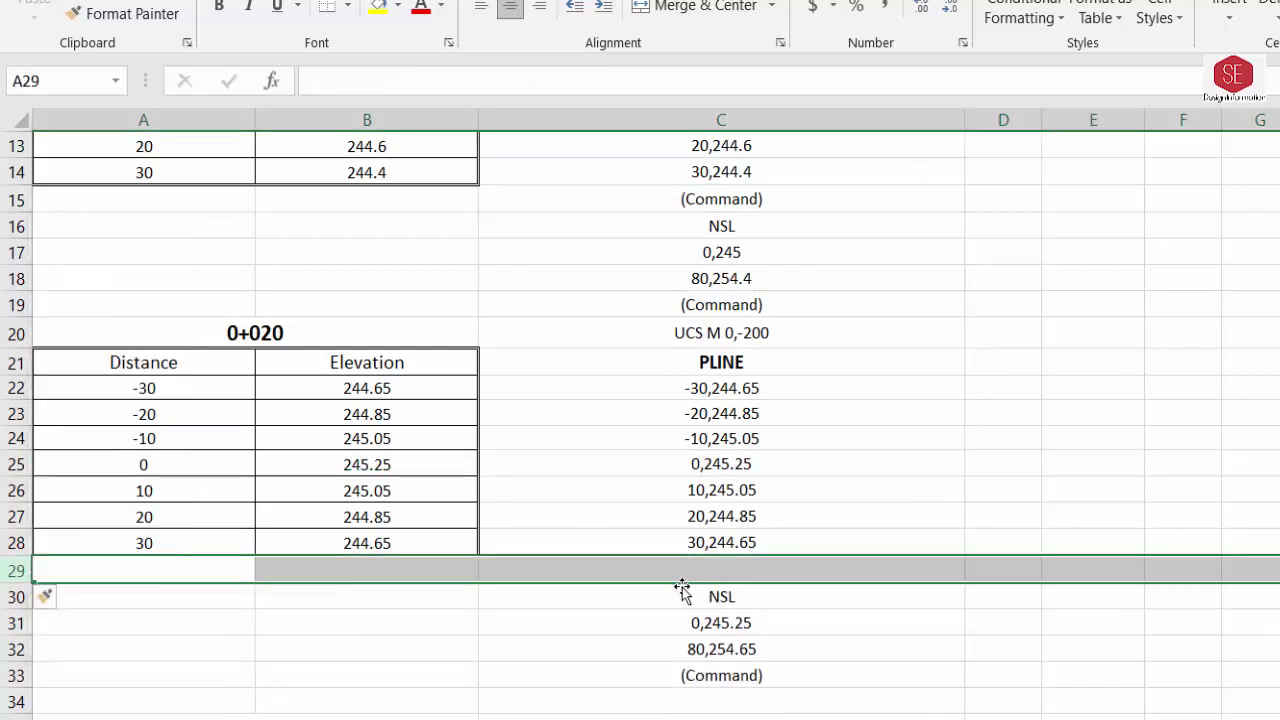
click(725, 680)
right_click(724, 679)
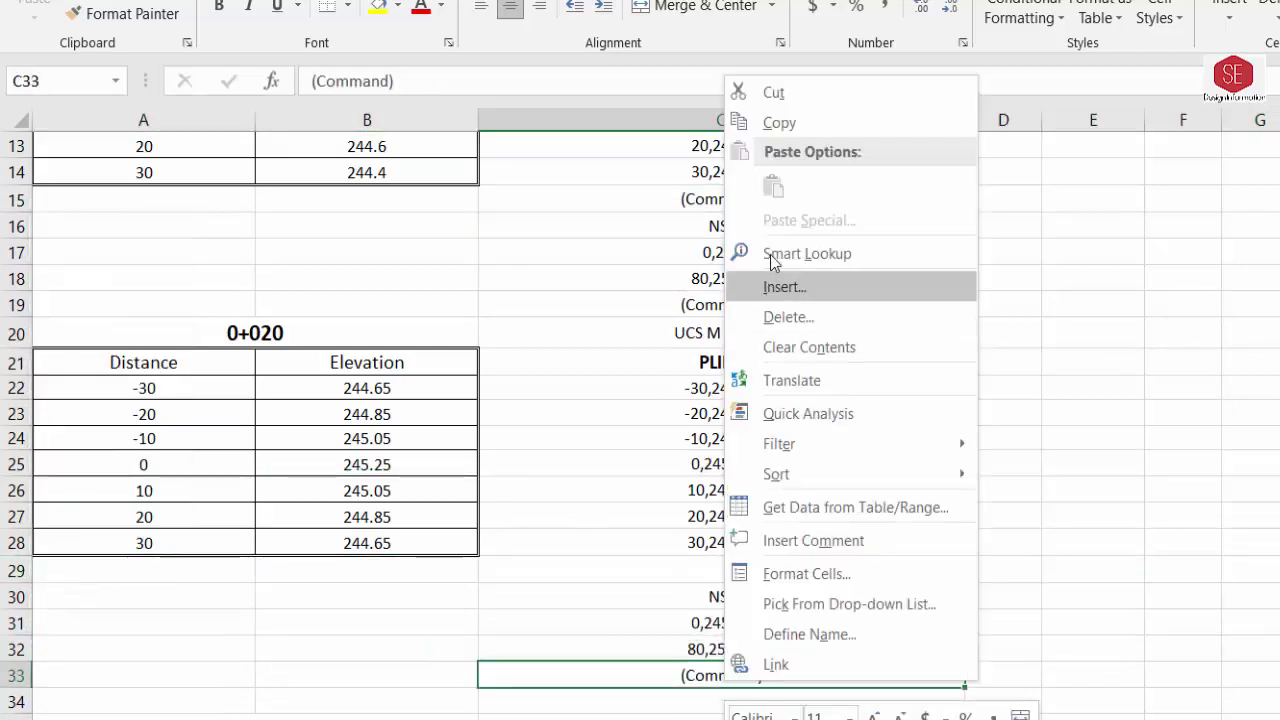
click(770, 122)
click(711, 571)
right_click(711, 571)
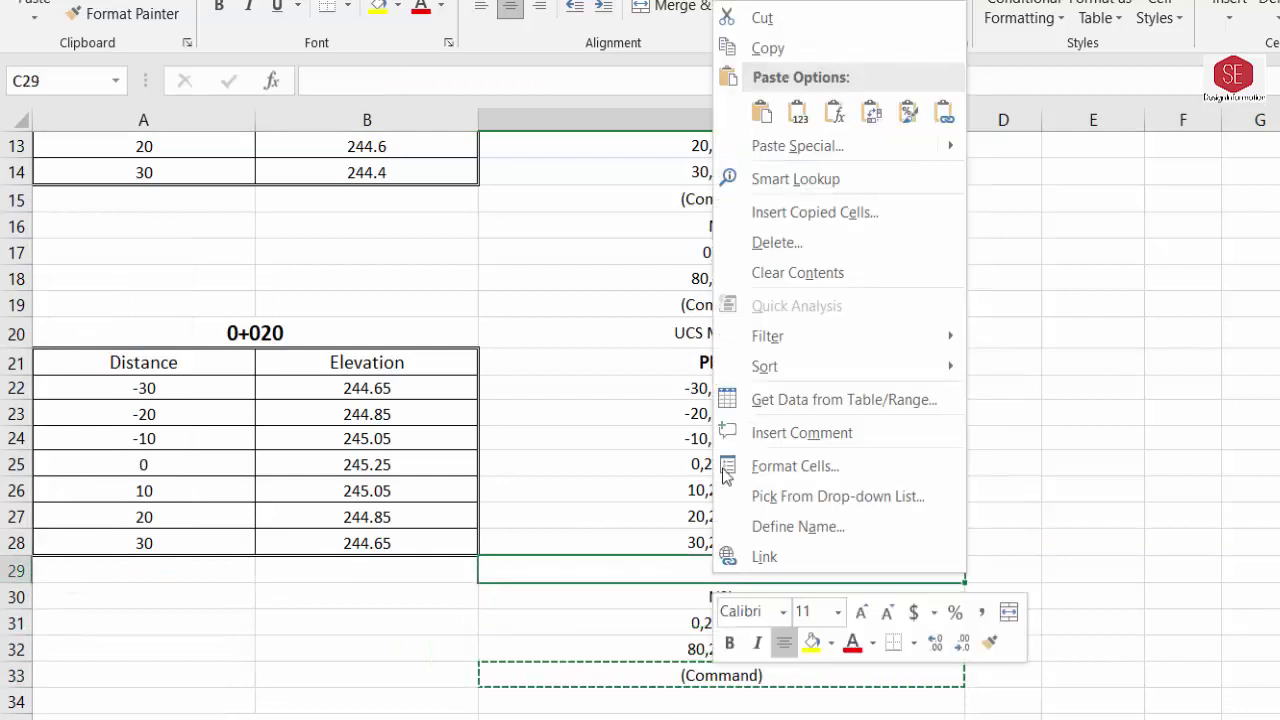
click(761, 112)
Delete the extra blank row 34 and recommit C32 so it shows 80,254.65
scroll(930, 471, down, 2)
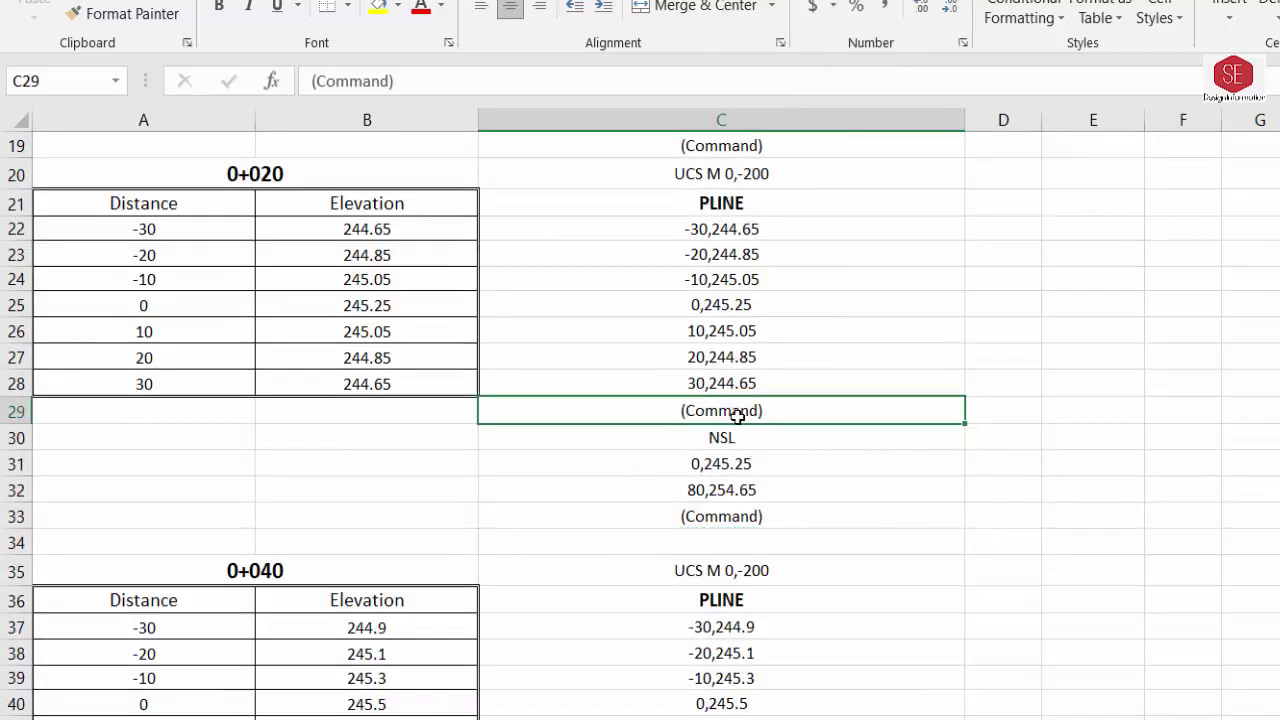
click(22, 542)
right_click(22, 542)
click(127, 369)
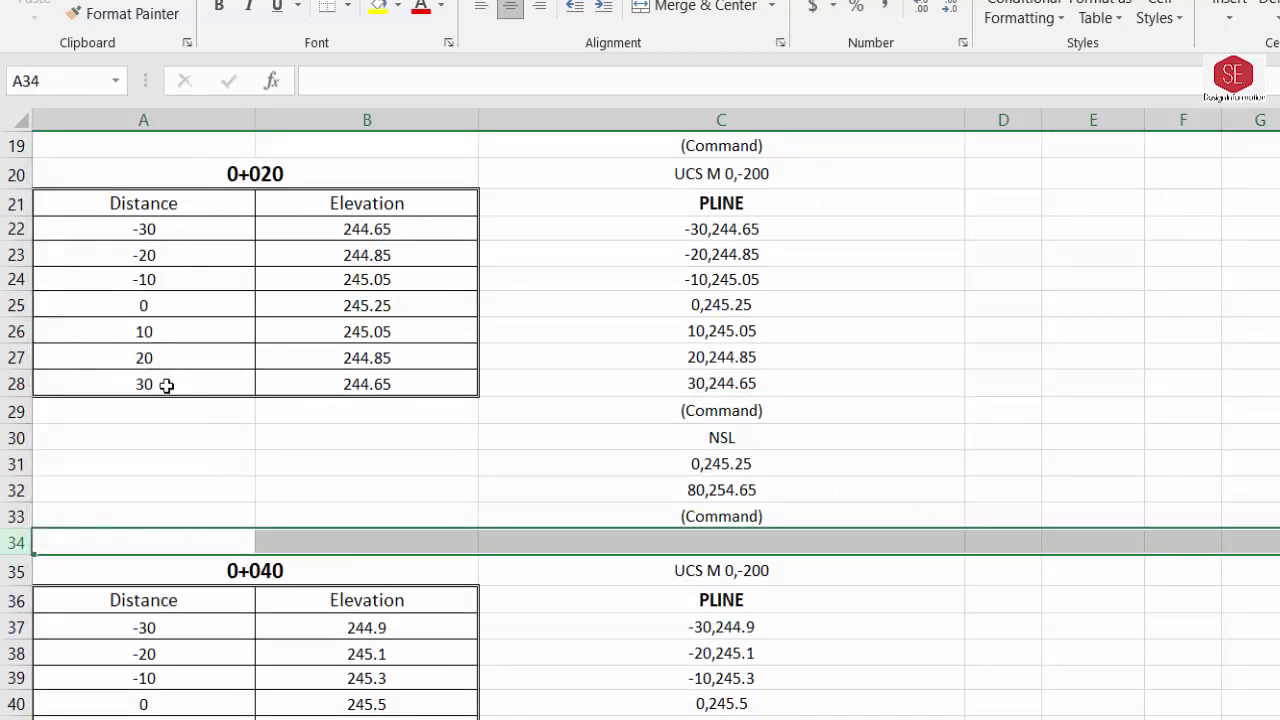
double_click(718, 490)
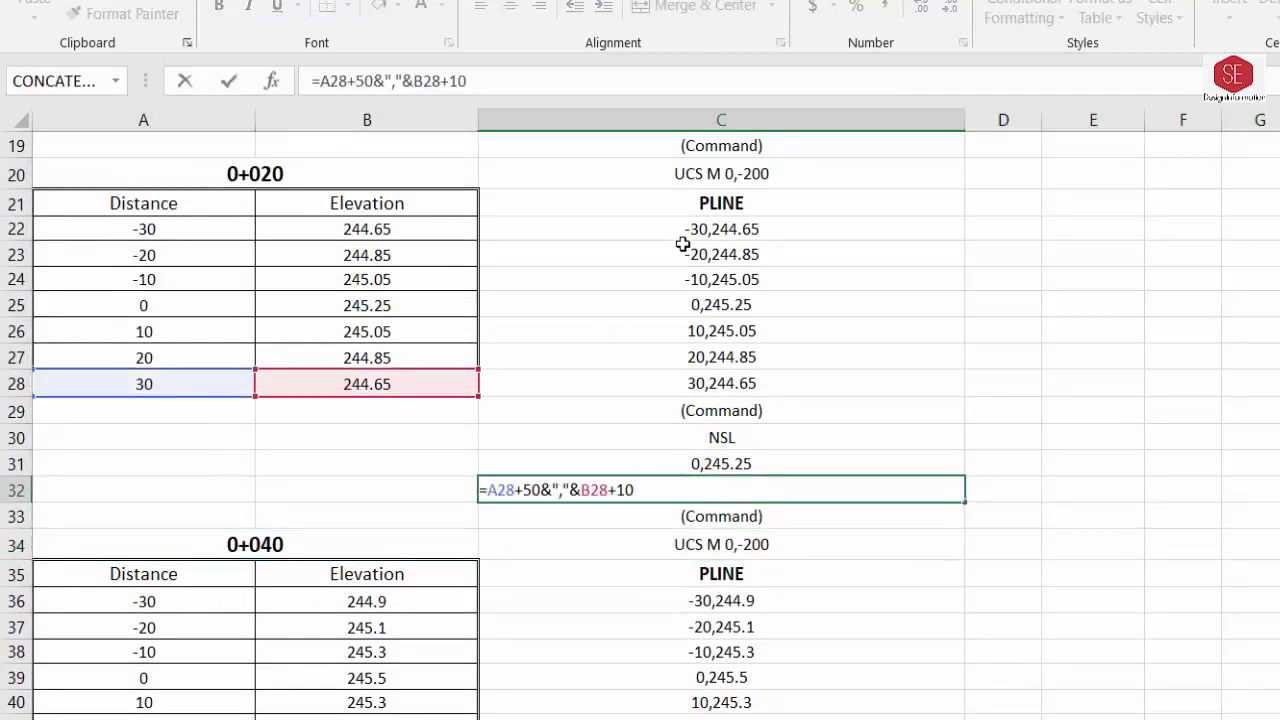
key(ctrl+Return)
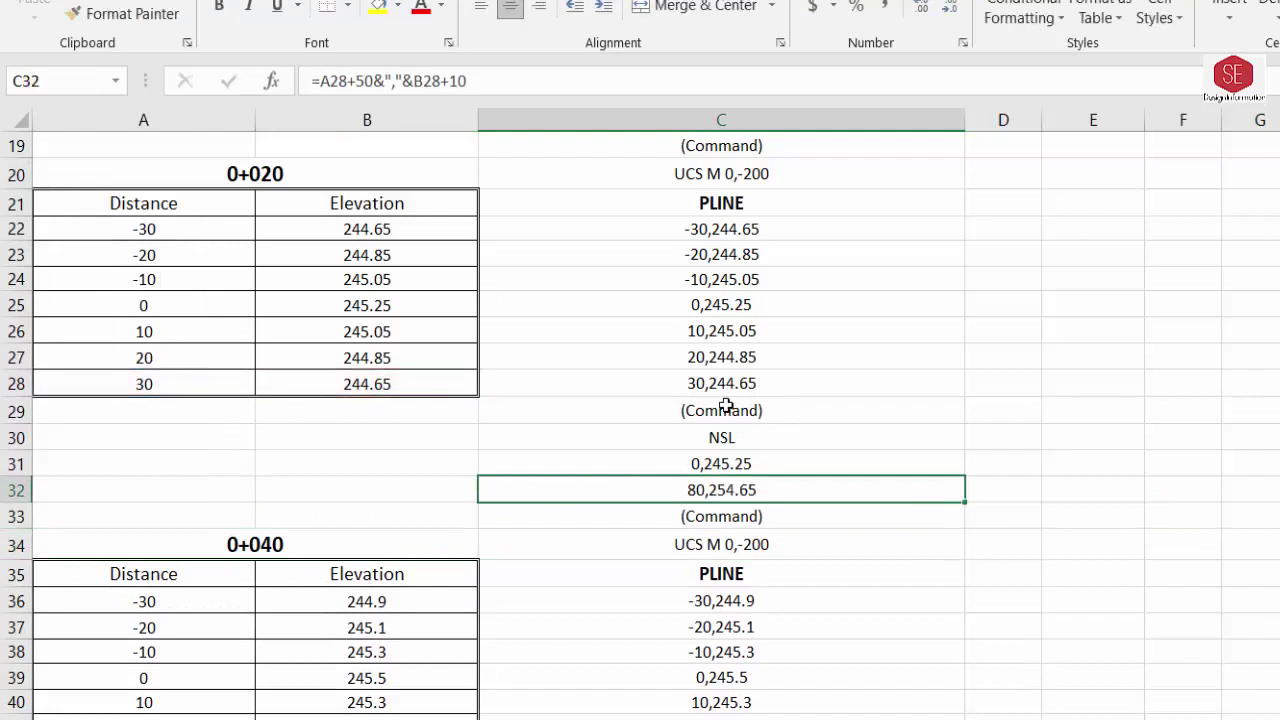
Insert four blank rows (43–46) above the 0+060 table
drag(722, 410, 727, 514)
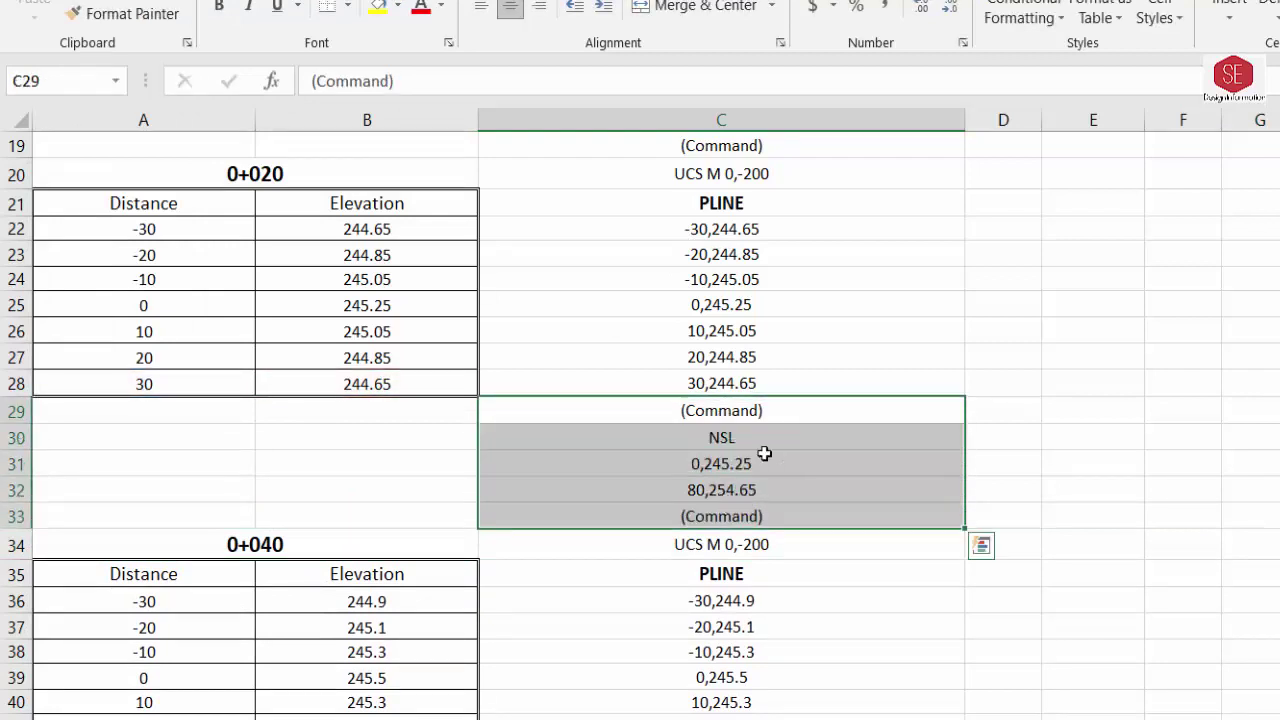
scroll(645, 522, down, 3)
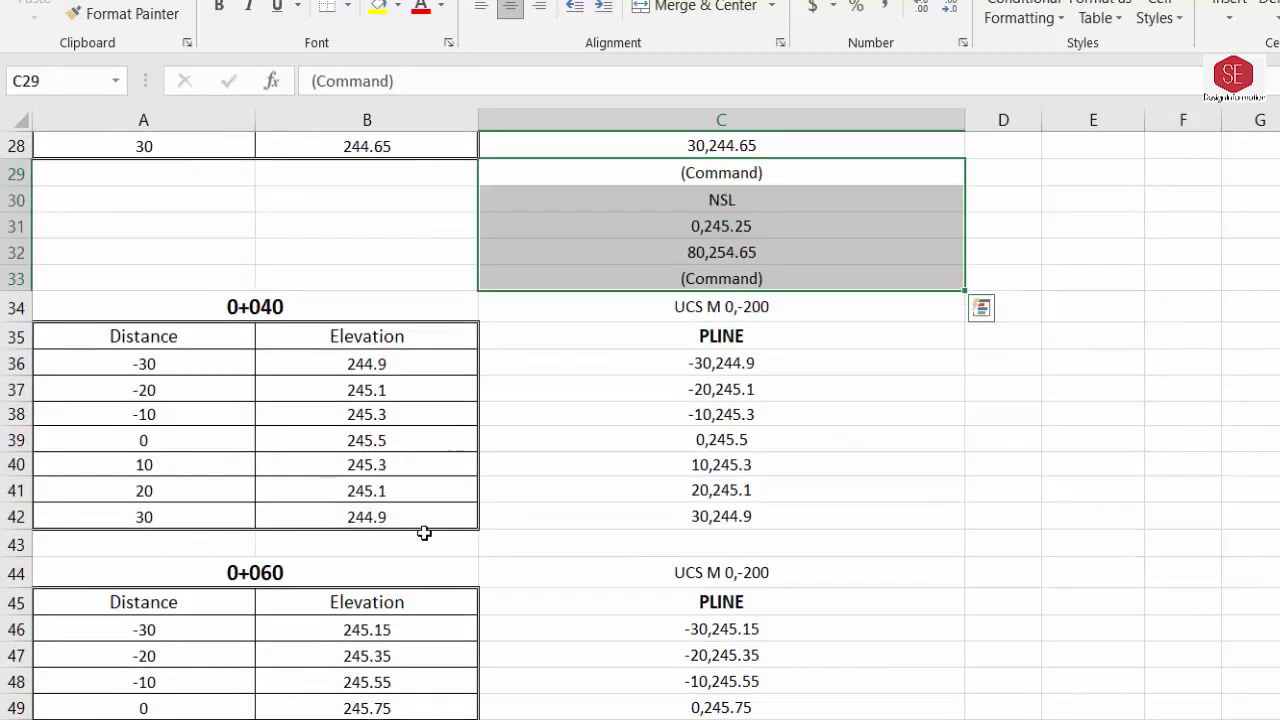
click(12, 544)
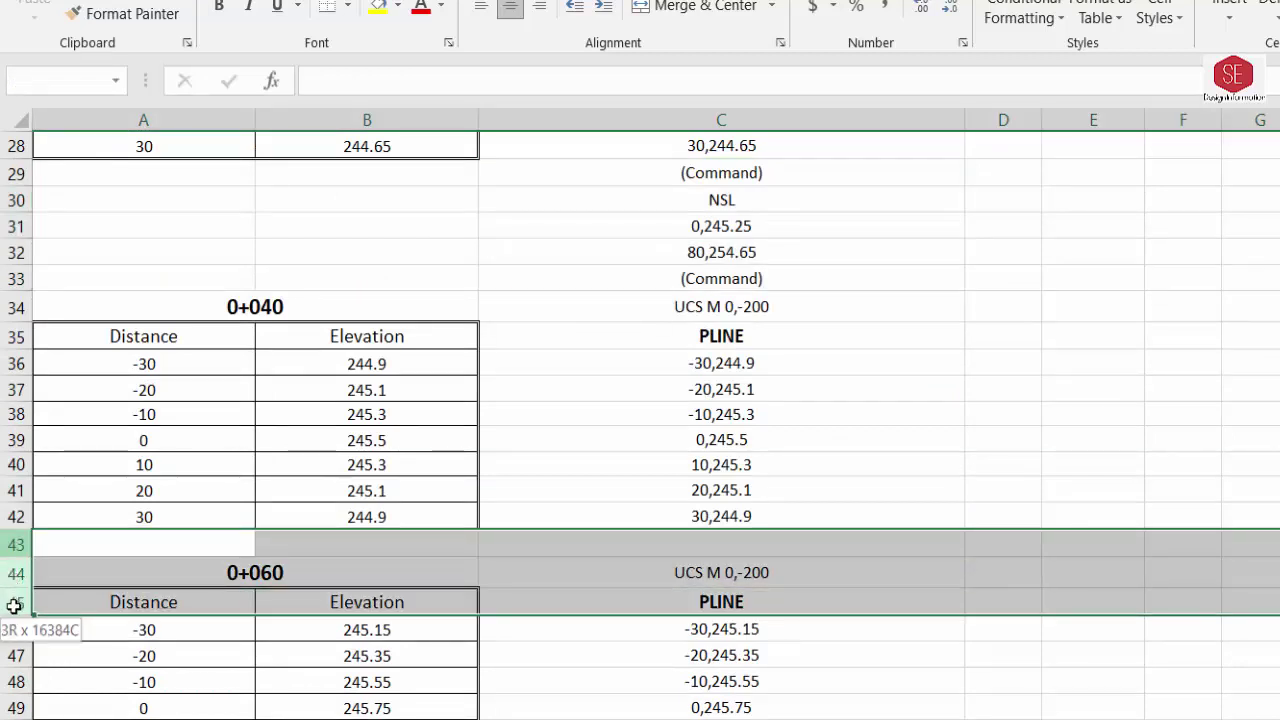
drag(14, 566, 14, 628)
right_click(16, 544)
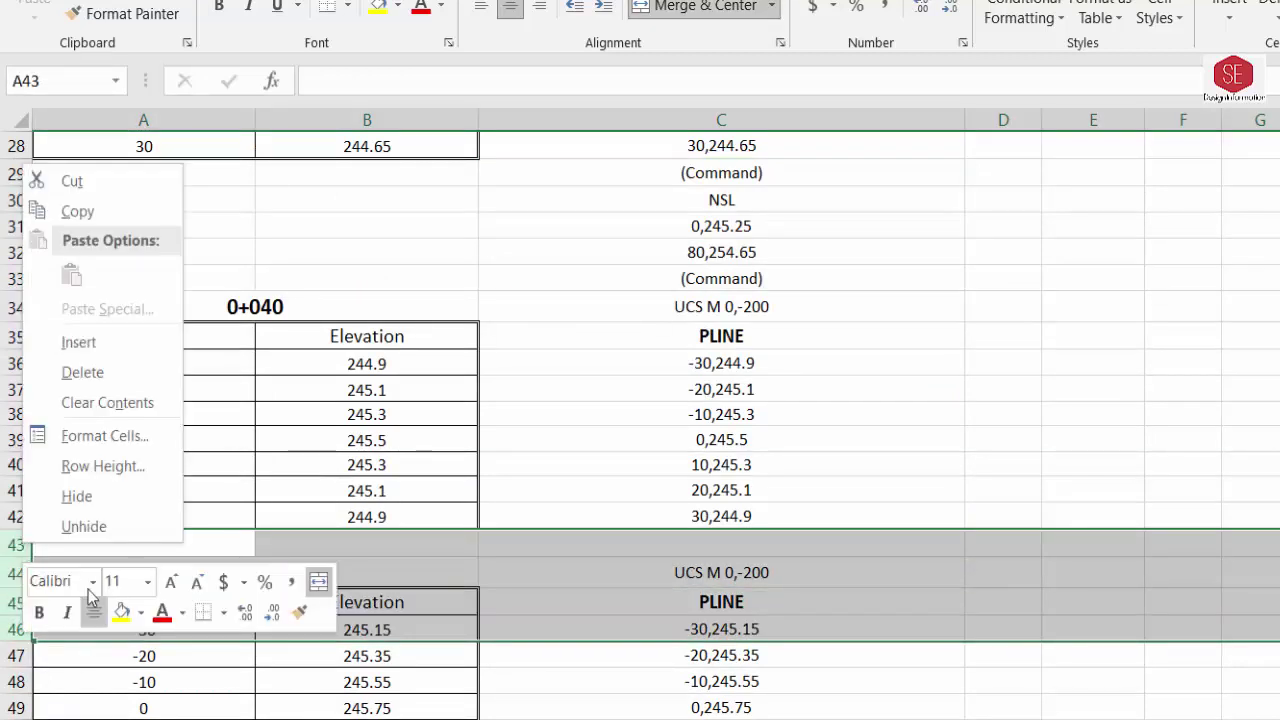
click(80, 340)
scroll(548, 549, down, 1)
scroll(548, 549, down, 9)
Insert four blank rows above each of the 0+080, 0+100 and 0+120 tables
scroll(543, 549, up, 3)
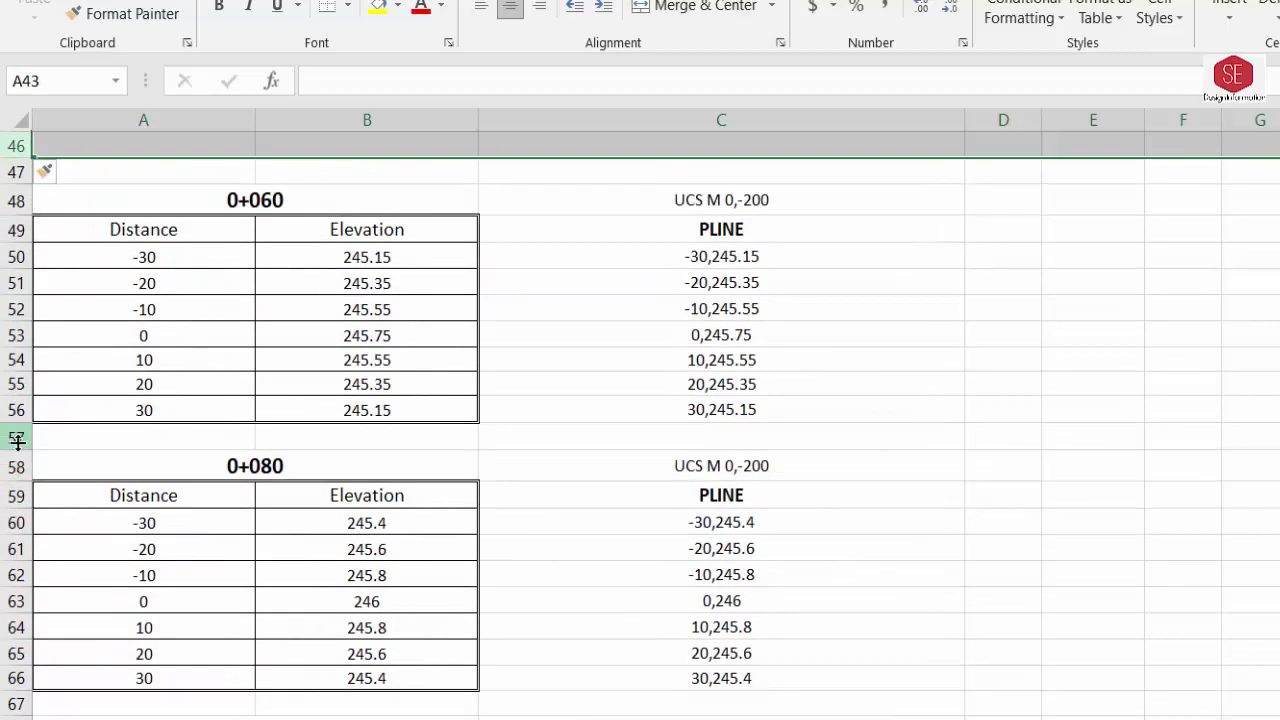
drag(14, 438, 14, 522)
right_click(14, 438)
click(77, 610)
scroll(60, 520, down, 5)
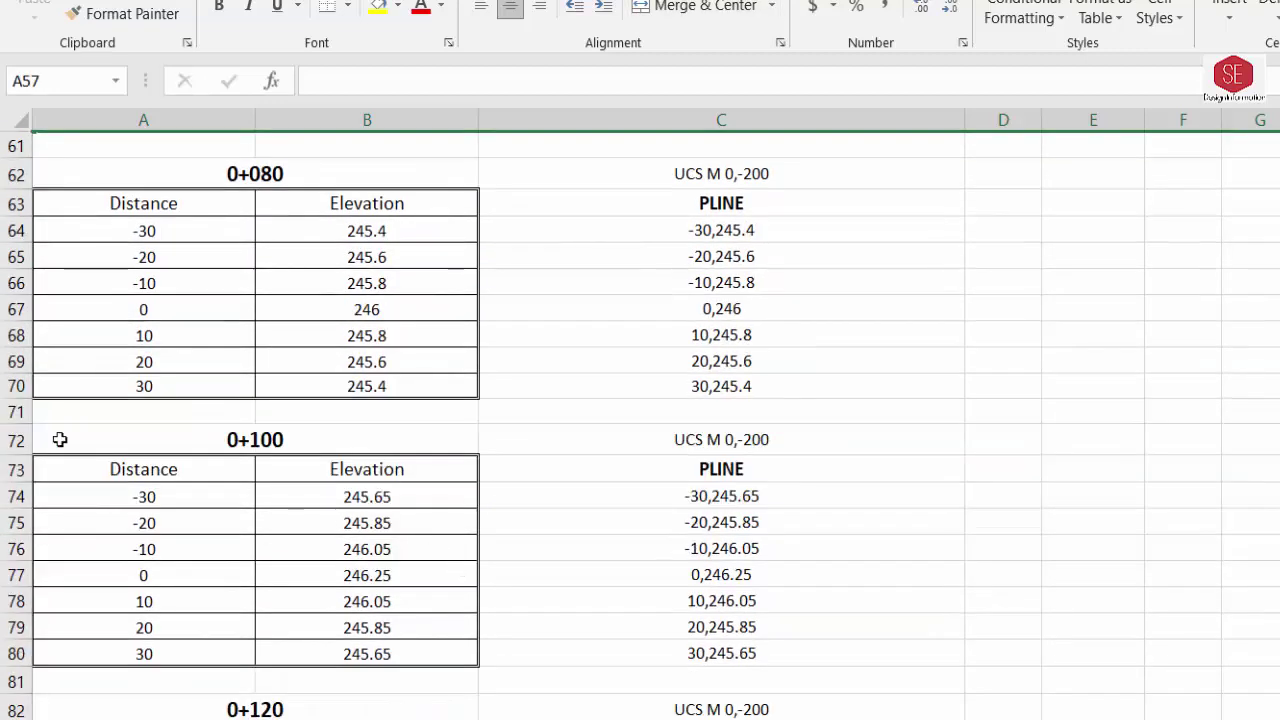
drag(16, 412, 12, 577)
right_click(18, 503)
click(77, 591)
scroll(120, 534, down, 3)
scroll(120, 534, down, 1)
right_click(22, 553)
click(77, 637)
Insert four blank rows above each of the 0+140, 0+160, 0+180 and 0+200 tables
scroll(234, 586, down, 2)
scroll(120, 540, down, 2)
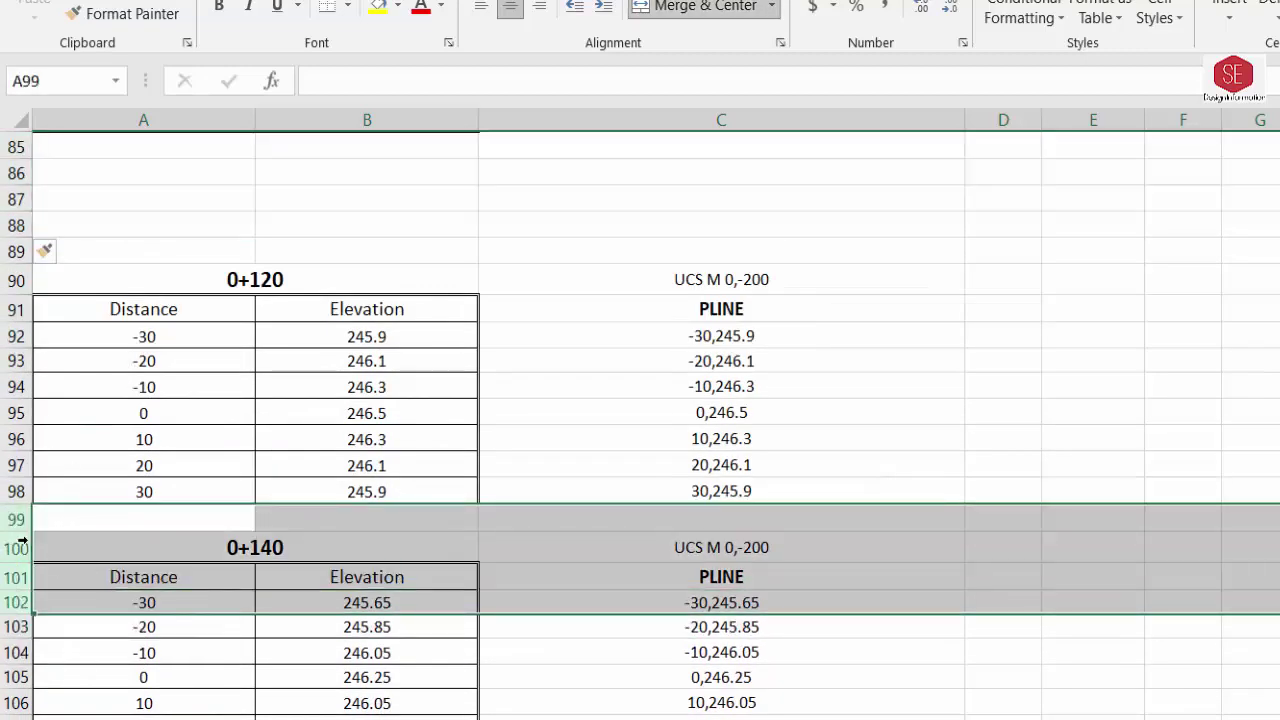
right_click(18, 543)
click(77, 627)
scroll(371, 494, down, 7)
mouse_move(12, 325)
mouse_down()
mouse_move(23, 443)
mouse_move(8, 490)
mouse_move(20, 520)
mouse_up()
right_click(18, 408)
click(77, 503)
scroll(288, 488, down, 4)
right_click(20, 468)
click(100, 557)
scroll(100, 557, down, 4)
right_click(23, 443)
click(88, 614)
Copy the (Command)/NSL block in C15:C19
scroll(760, 477, up, 15)
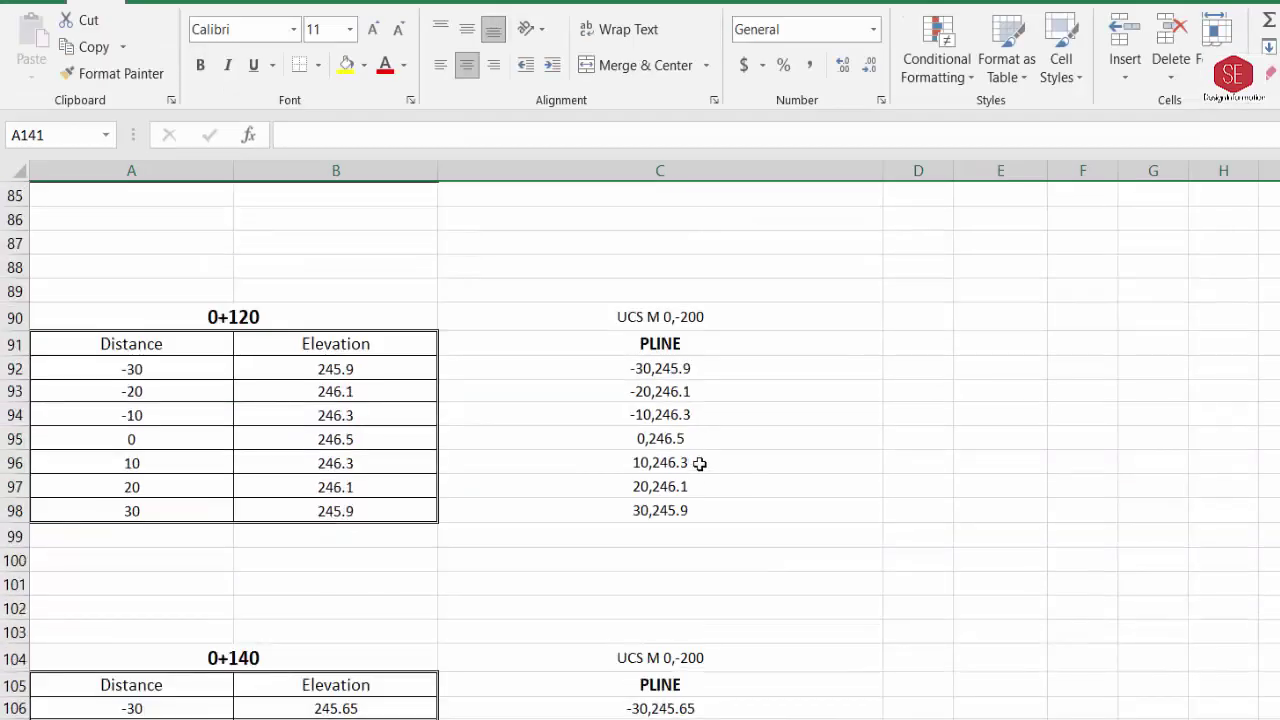
scroll(699, 463, up, 9)
scroll(701, 313, up, 6)
scroll(700, 317, up, 9)
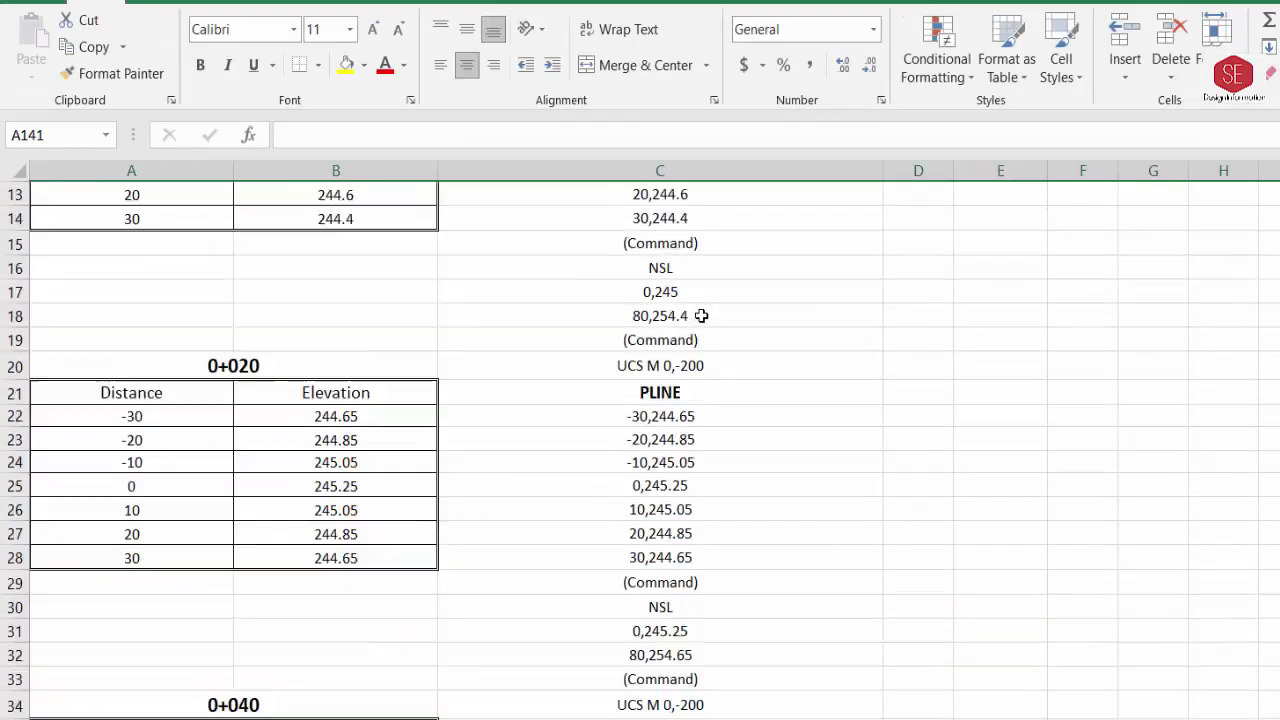
scroll(700, 317, up, 3)
scroll(701, 317, down, 4)
scroll(701, 317, up, 2)
drag(680, 316, 675, 402)
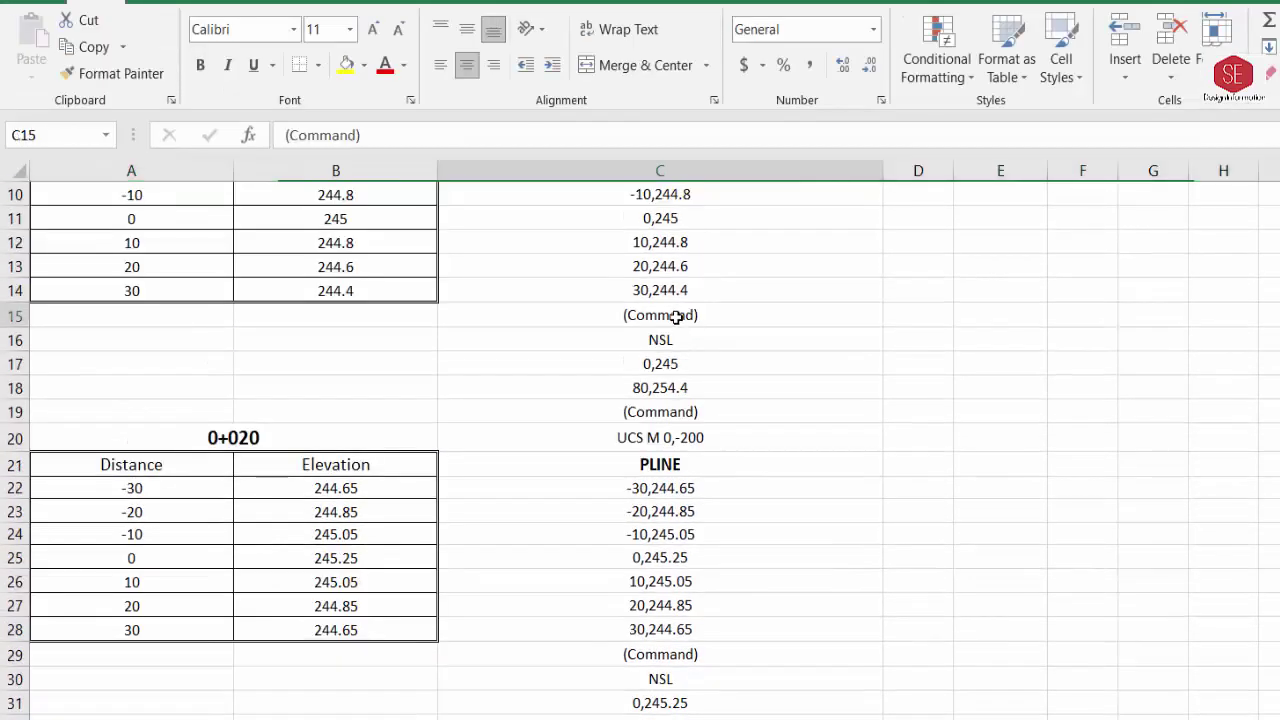
right_click(672, 320)
click(731, 360)
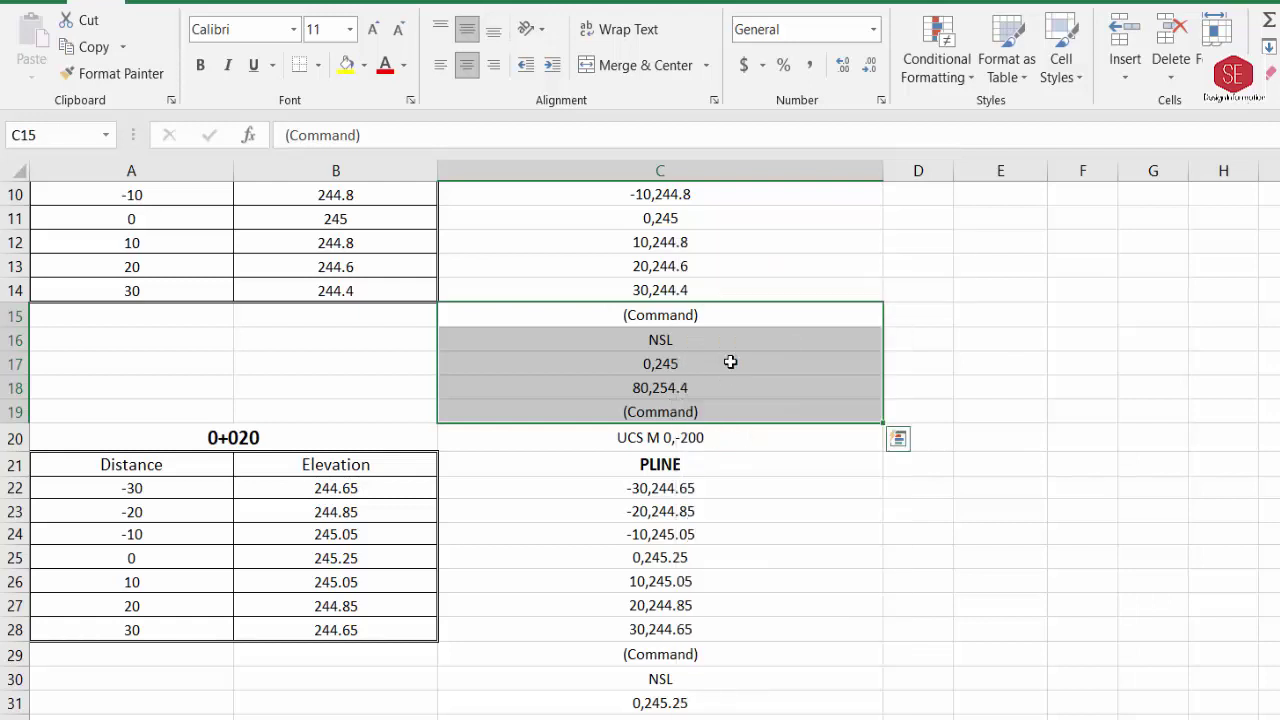
click(731, 362)
Paste the NSL block into C43, C57 and C71 below the 0+040, 0+060 and 0+080 tables
scroll(826, 417, down, 6)
scroll(699, 478, down, 1)
right_click(661, 484)
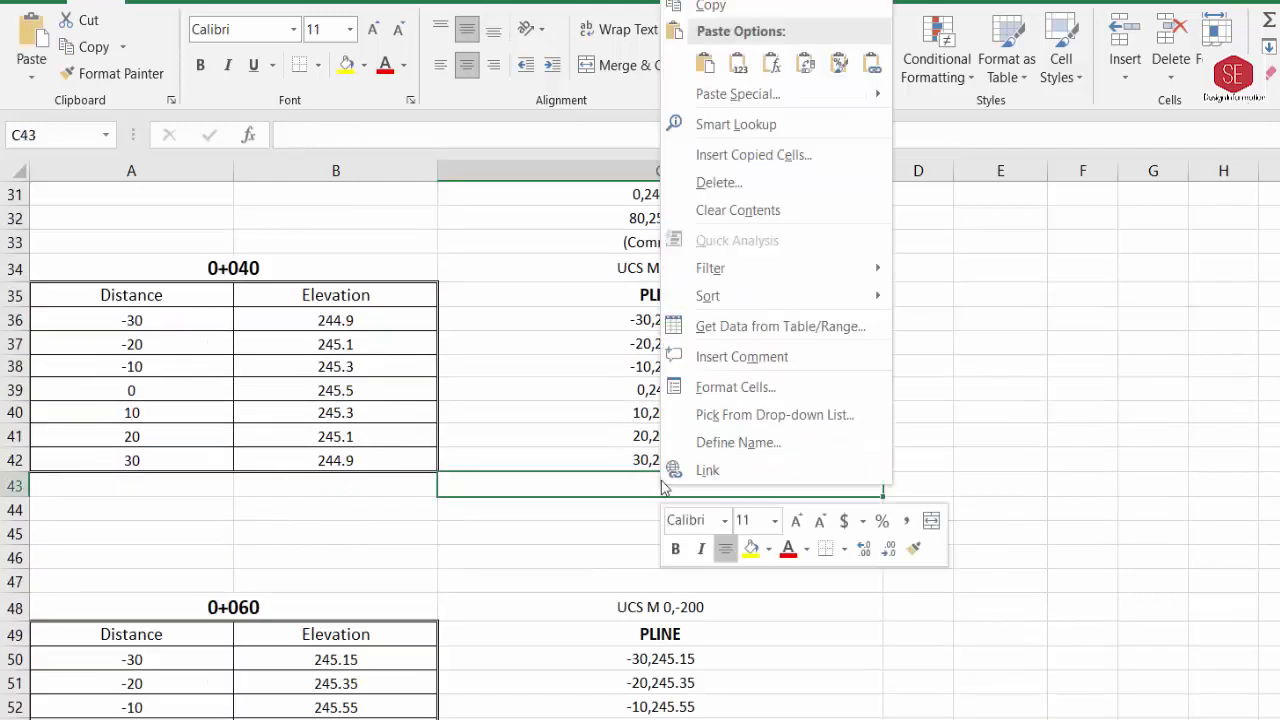
click(705, 62)
scroll(840, 347, down, 5)
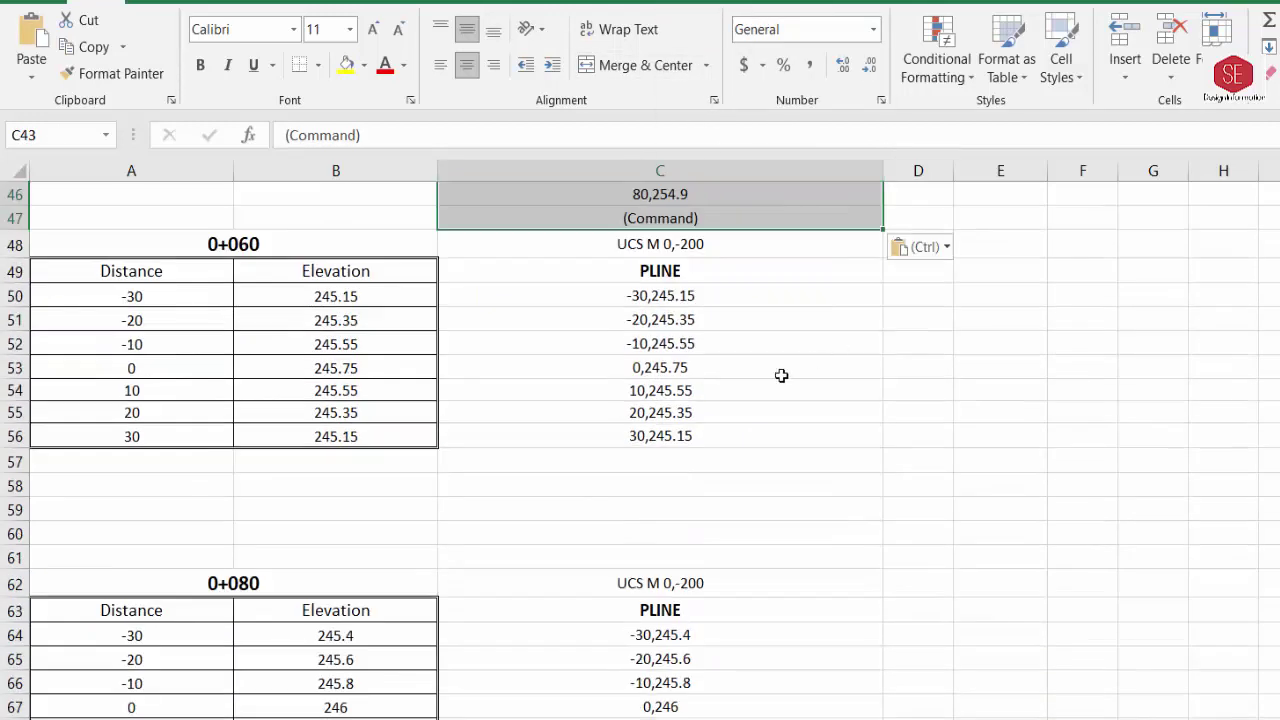
click(620, 456)
right_click(615, 458)
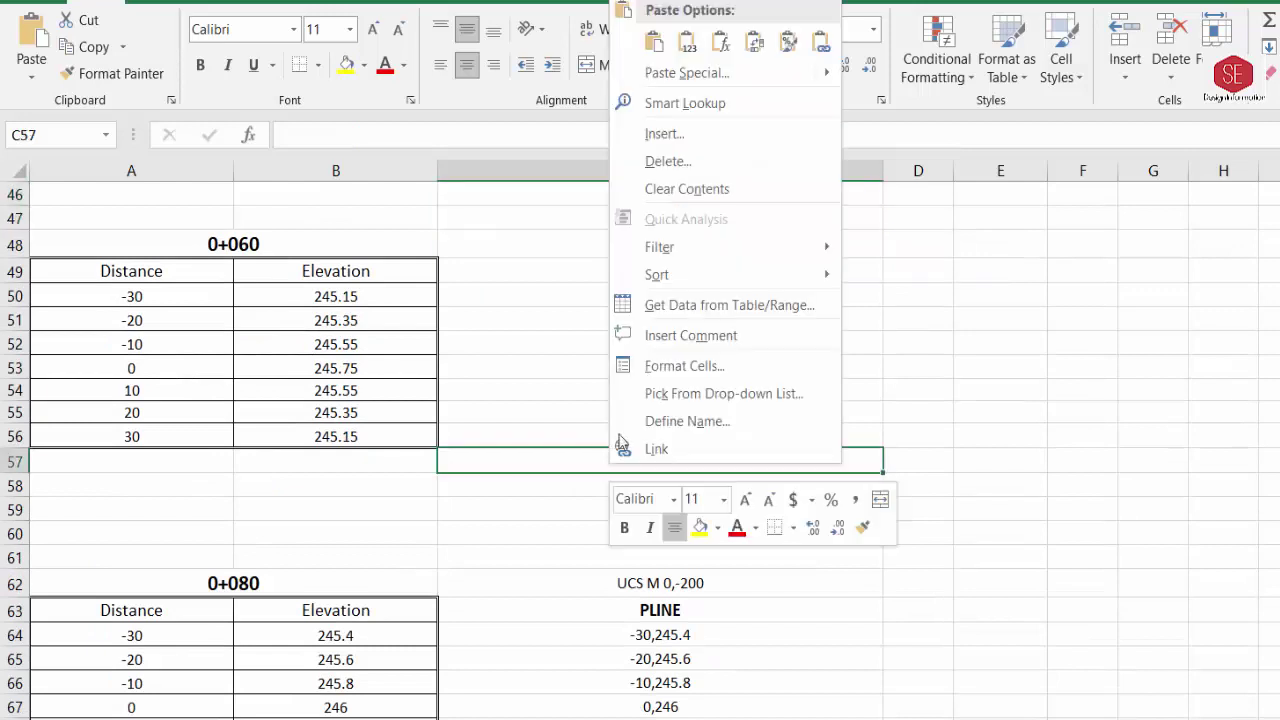
click(623, 38)
scroll(800, 391, down, 4)
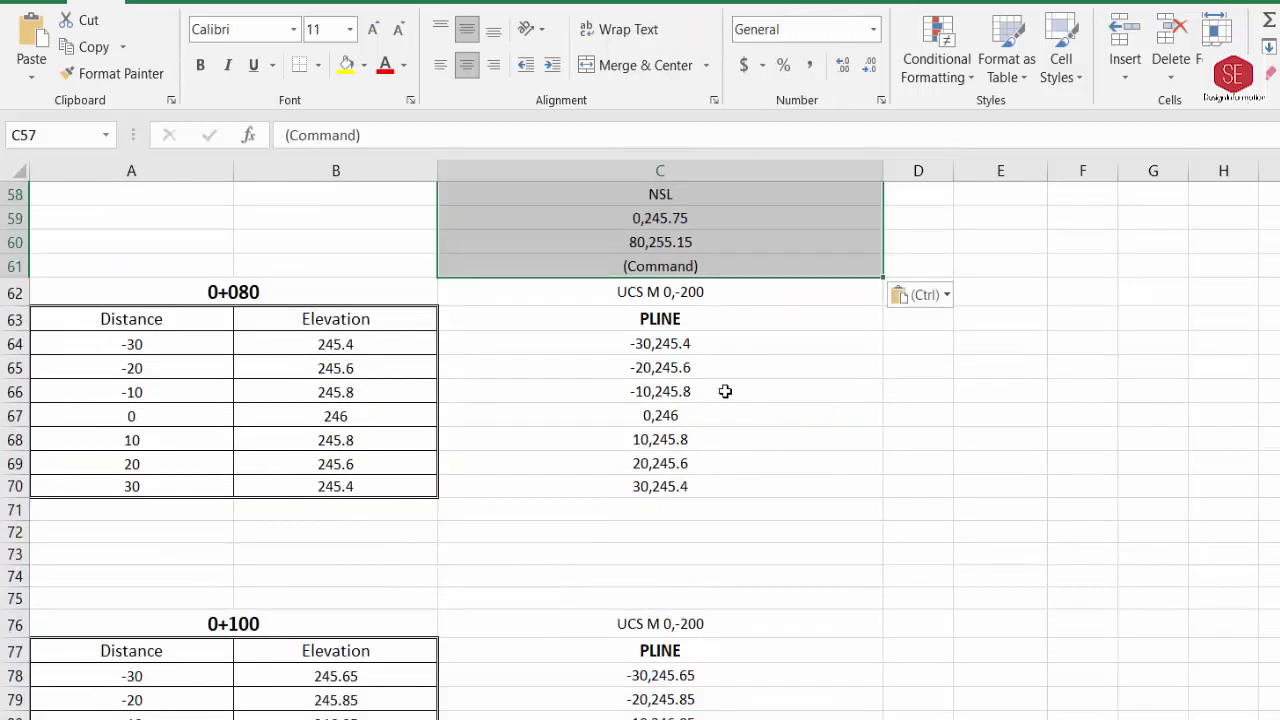
click(600, 511)
right_click(600, 511)
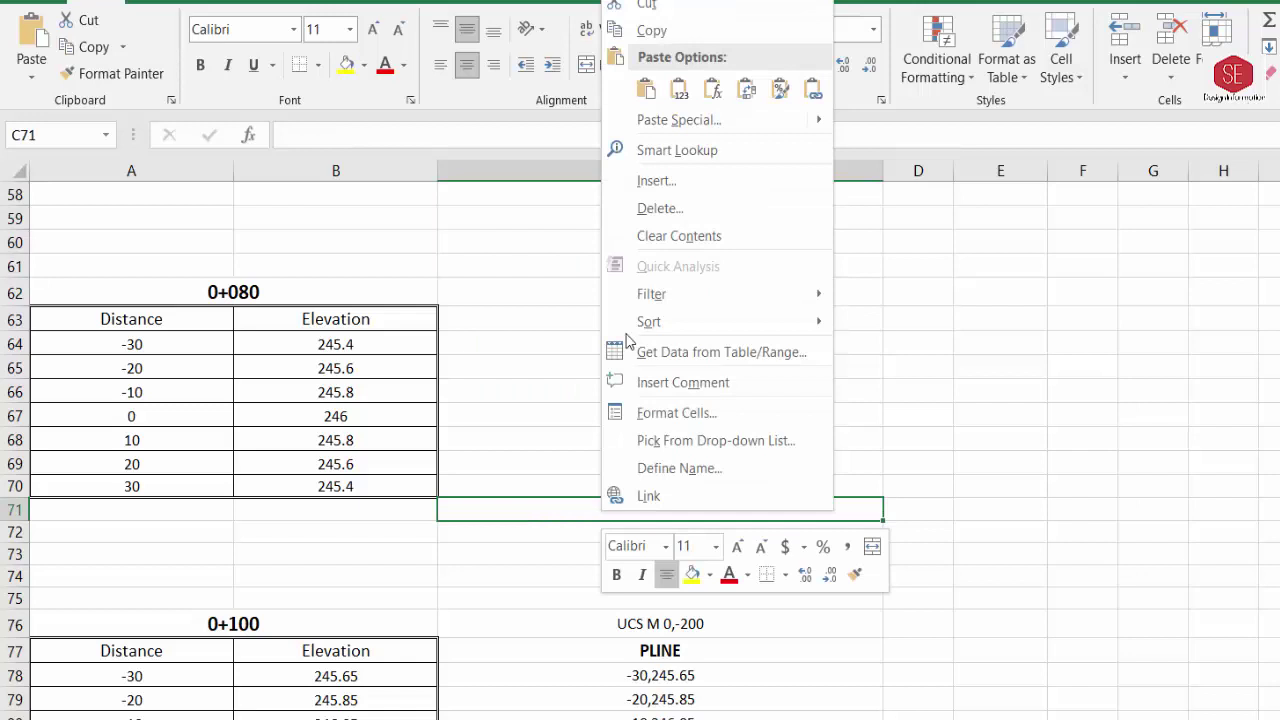
click(643, 92)
Paste the NSL block into C85, C99, C113, C127 and C141 below the 0+100 through 0+180 tables
scroll(830, 388, down, 4)
right_click(598, 558)
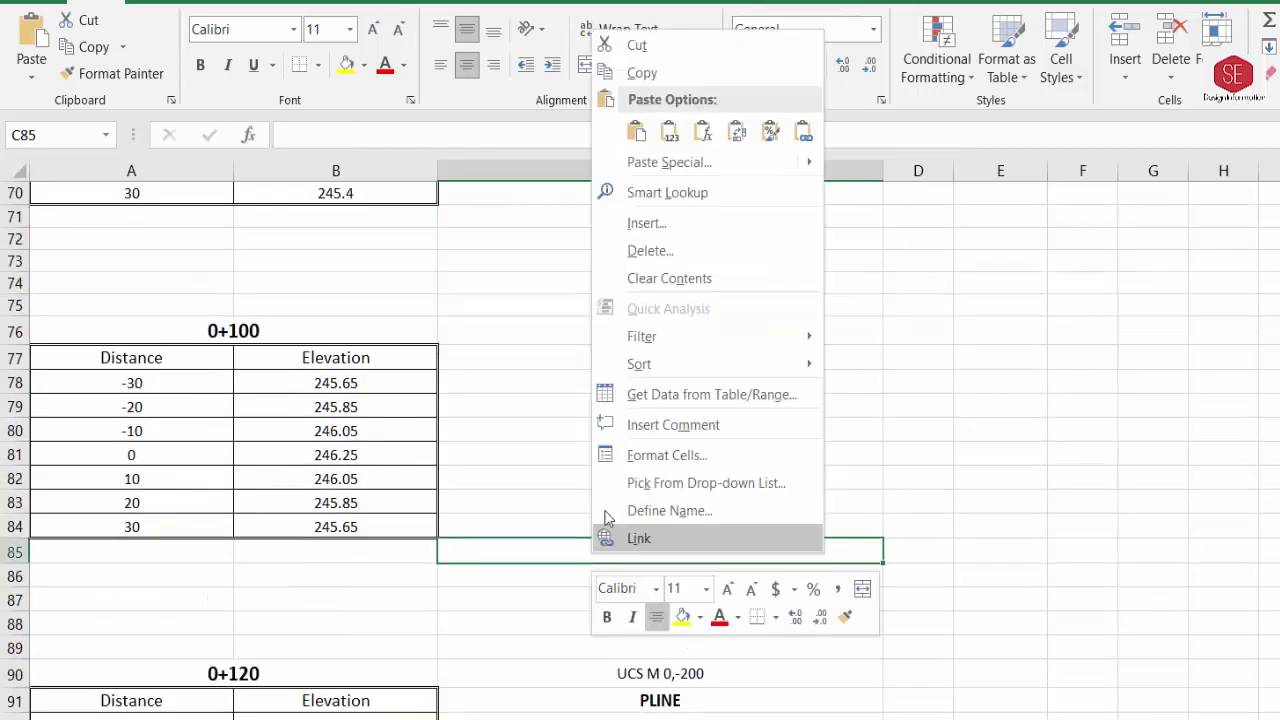
click(663, 133)
scroll(763, 394, down, 5)
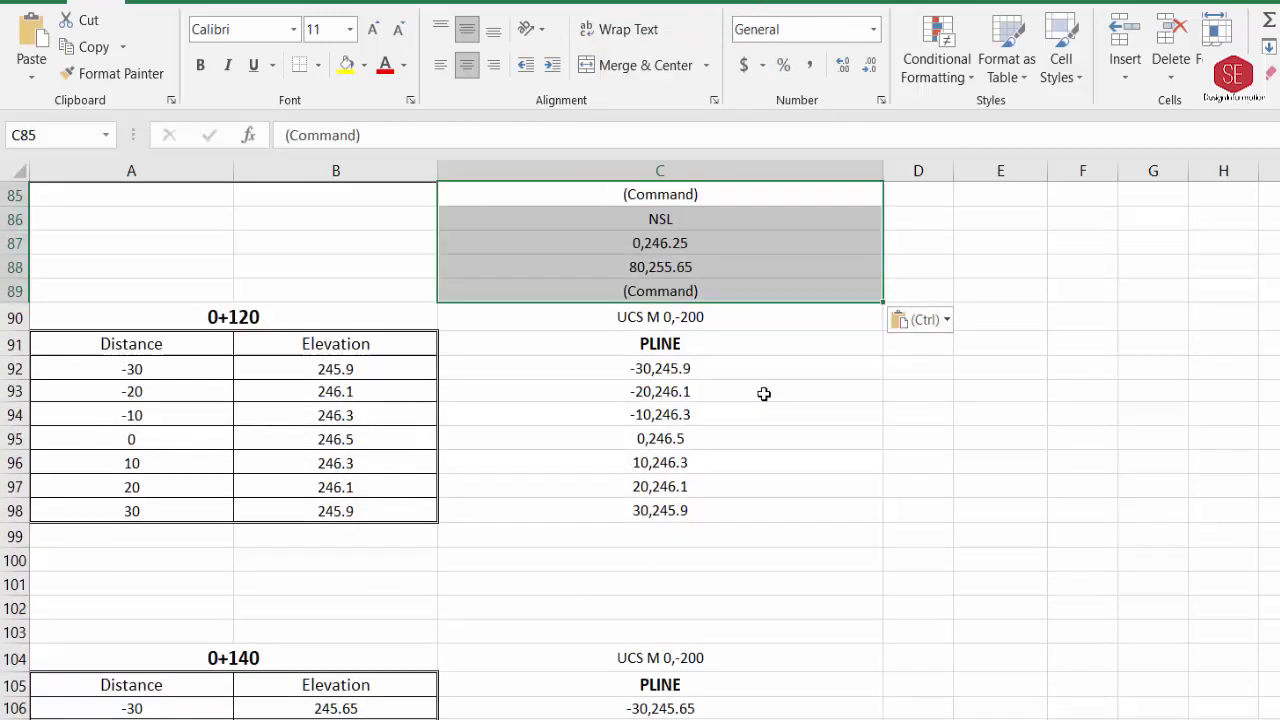
right_click(576, 537)
click(640, 114)
scroll(846, 405, down, 4)
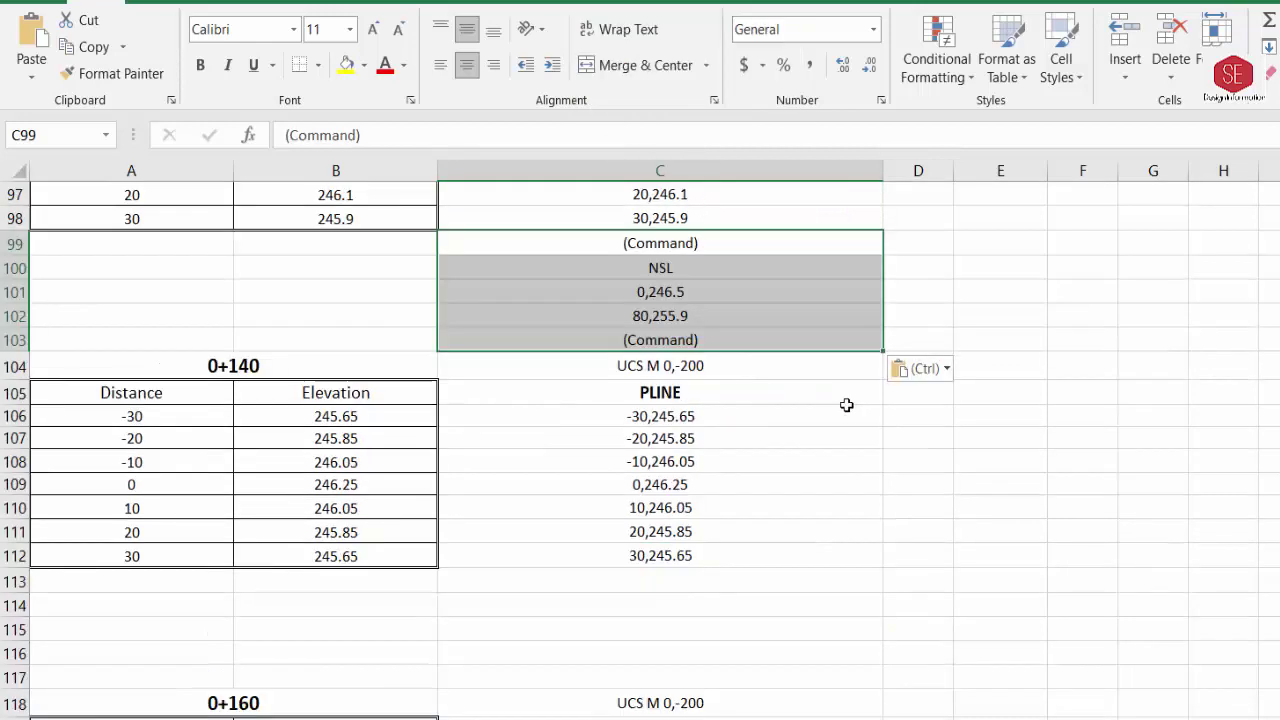
right_click(545, 583)
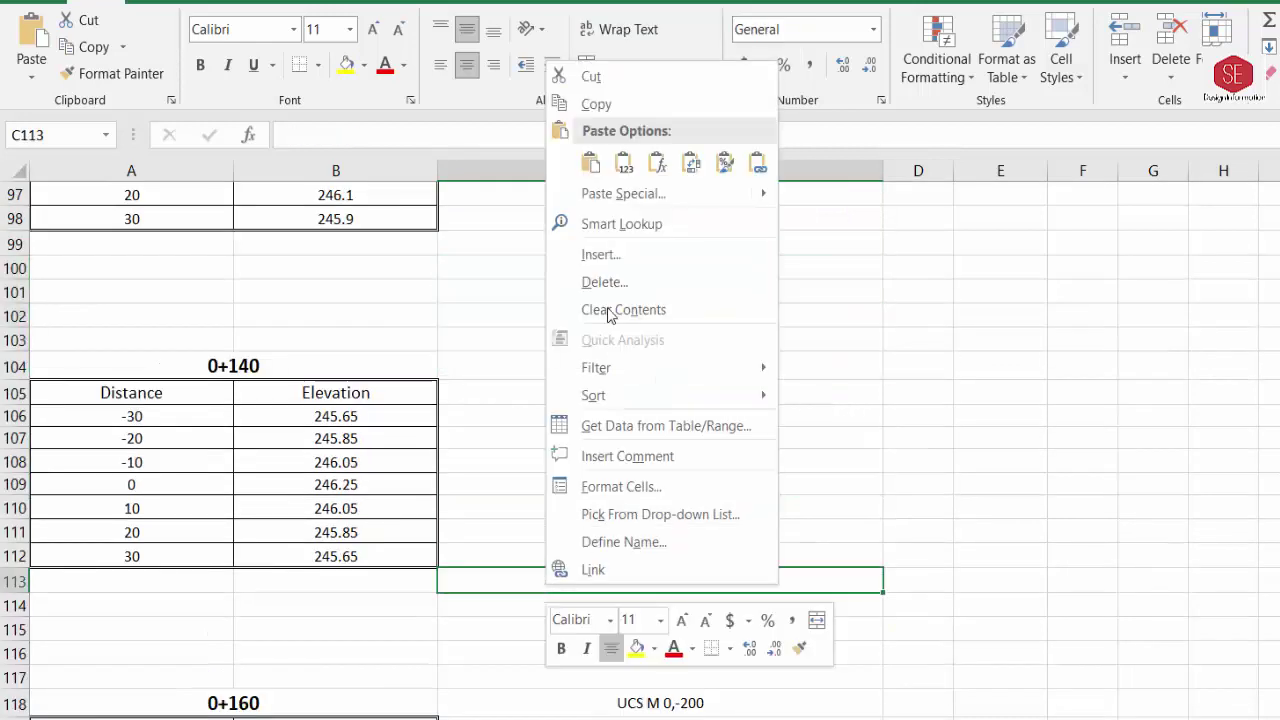
click(587, 163)
scroll(905, 342, down, 4)
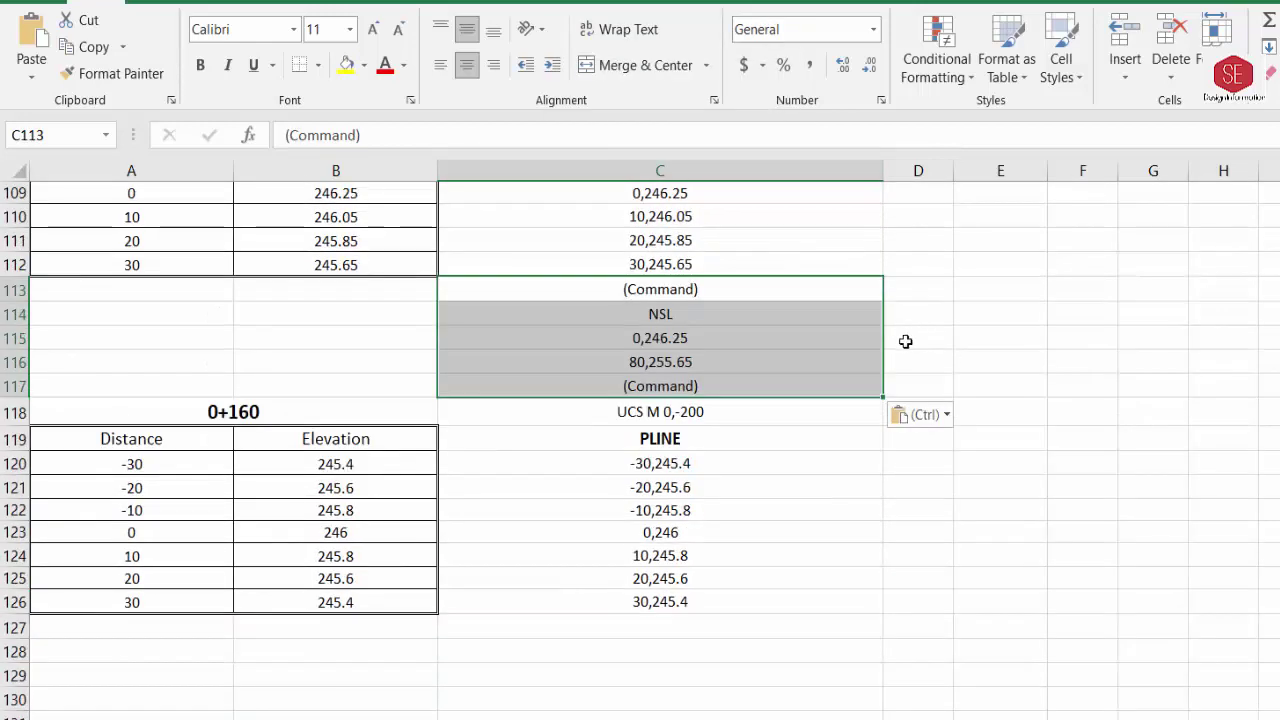
right_click(531, 631)
click(580, 209)
scroll(908, 409, down, 5)
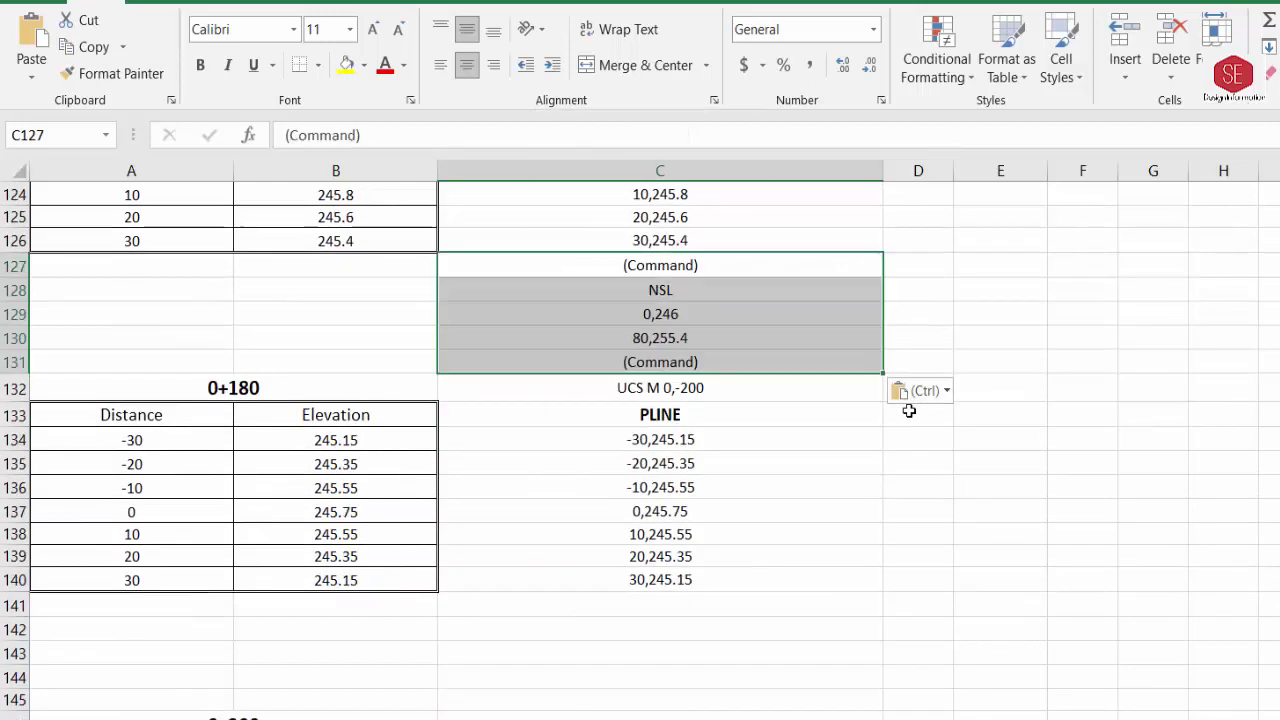
scroll(909, 410, down, 2)
right_click(499, 470)
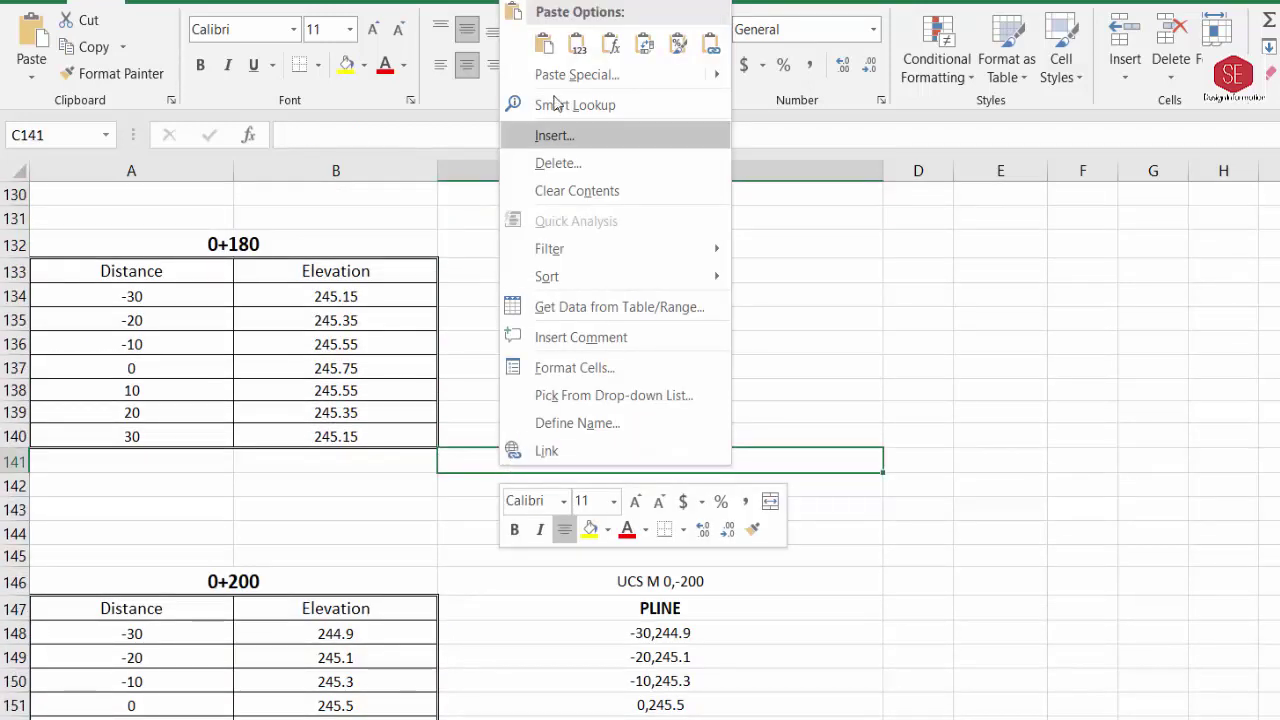
click(543, 44)
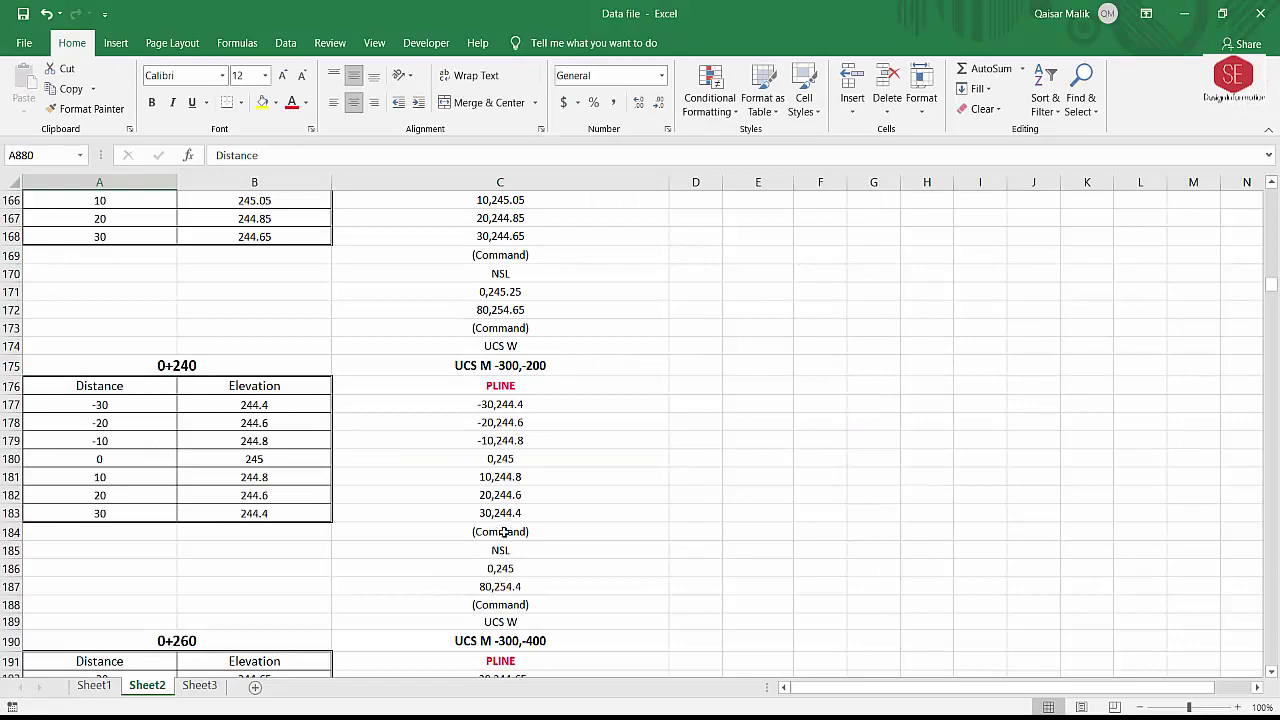
Review the (Command) entries and coordinate formulas from 0+240 down to the 0+560 table
click(503, 532)
scroll(502, 490, down, 5)
scroll(502, 472, down, 3)
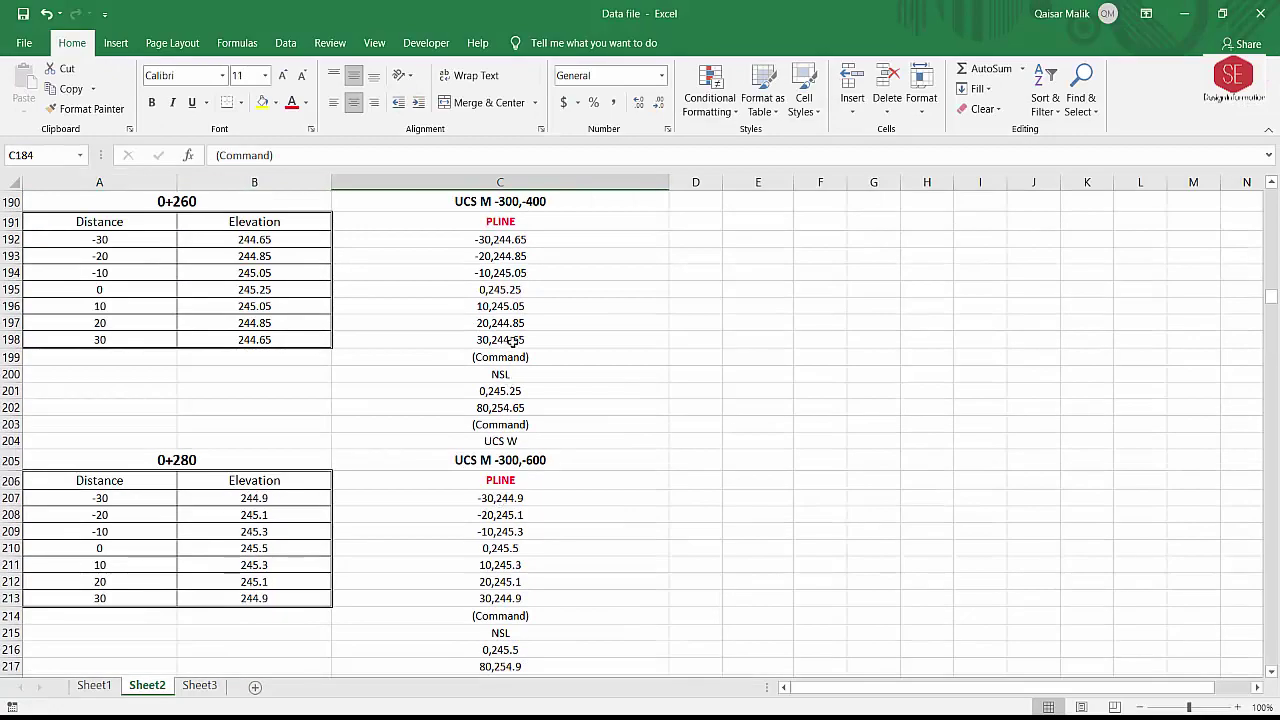
click(512, 340)
scroll(512, 345, down, 4)
scroll(525, 480, down, 5)
scroll(528, 508, down, 9)
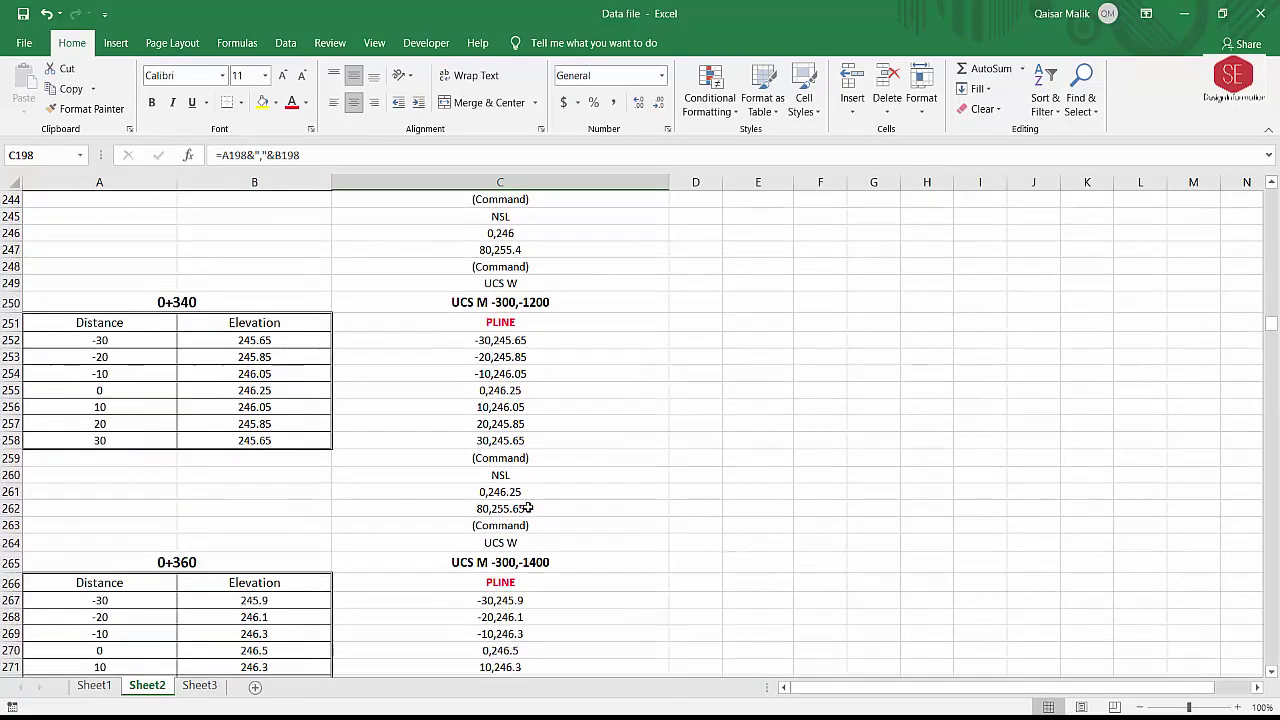
scroll(528, 508, down, 7)
scroll(525, 503, down, 6)
scroll(526, 500, down, 2)
scroll(522, 491, down, 8)
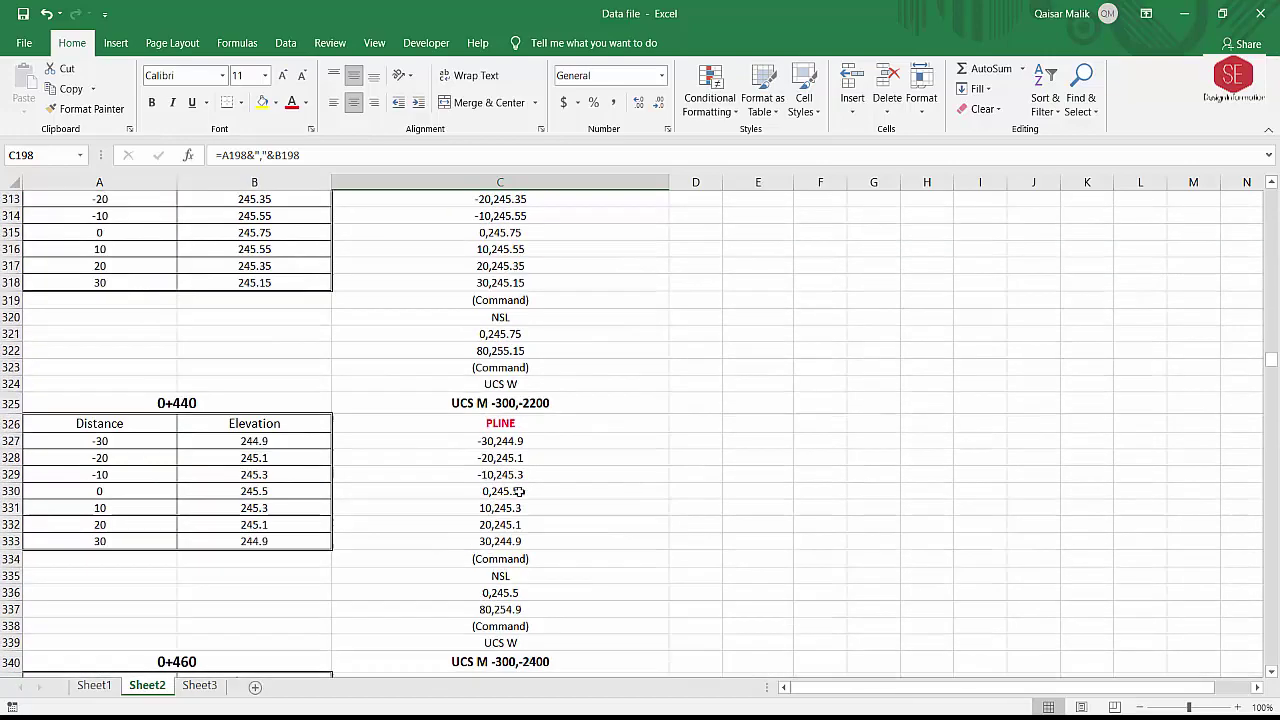
scroll(519, 491, down, 5)
scroll(519, 491, down, 12)
scroll(519, 491, down, 7)
scroll(519, 491, down, 4)
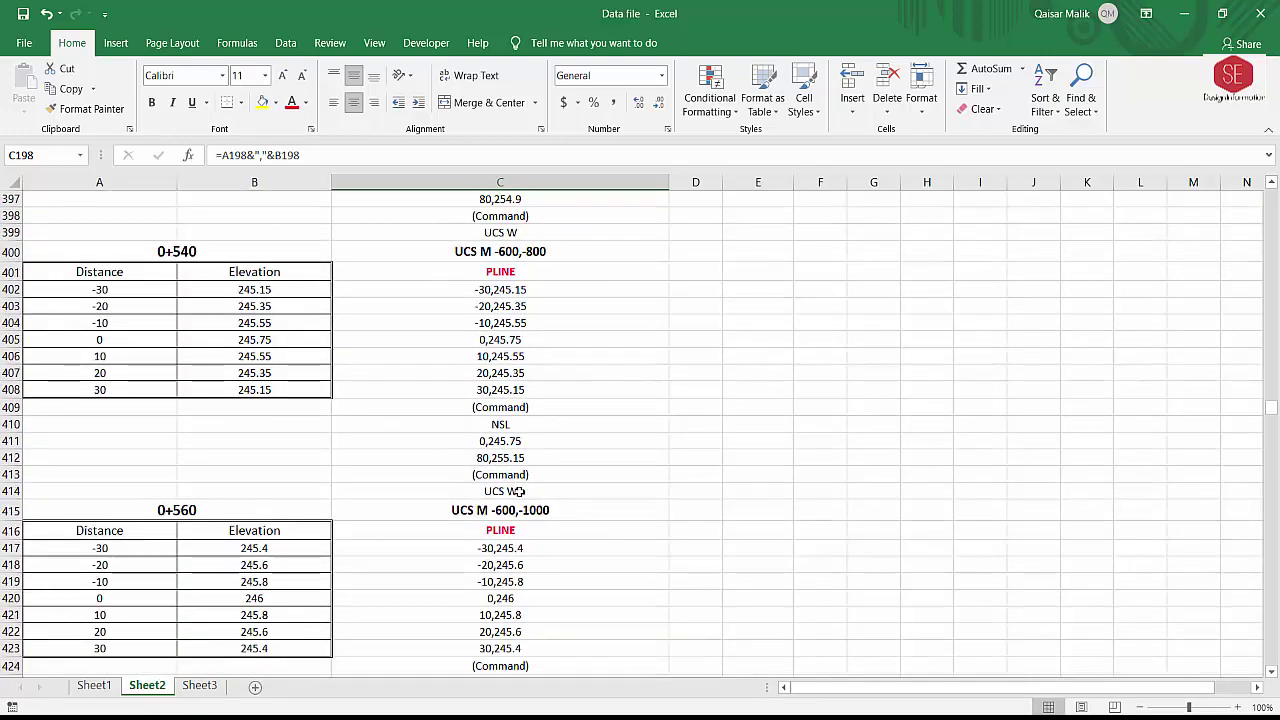
scroll(519, 491, down, 3)
scroll(505, 489, down, 2)
scroll(500, 430, down, 1)
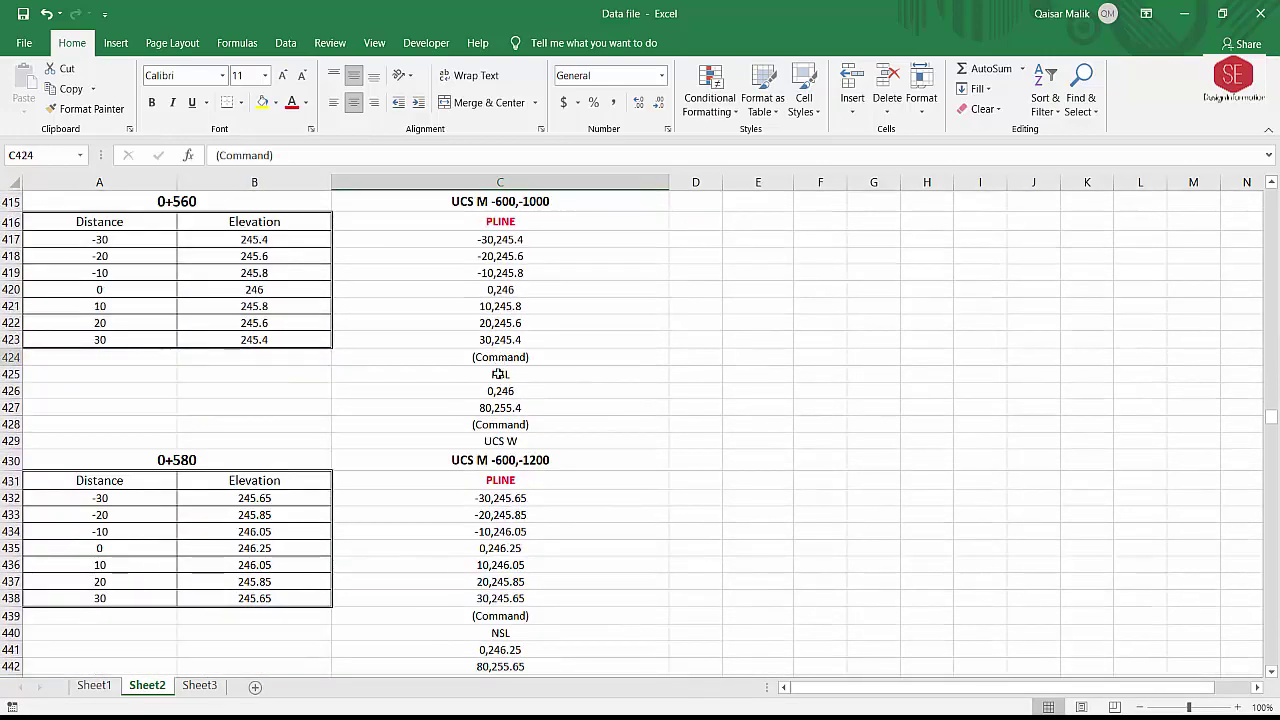
drag(498, 374, 500, 441)
scroll(540, 435, down, 5)
scroll(576, 427, down, 14)
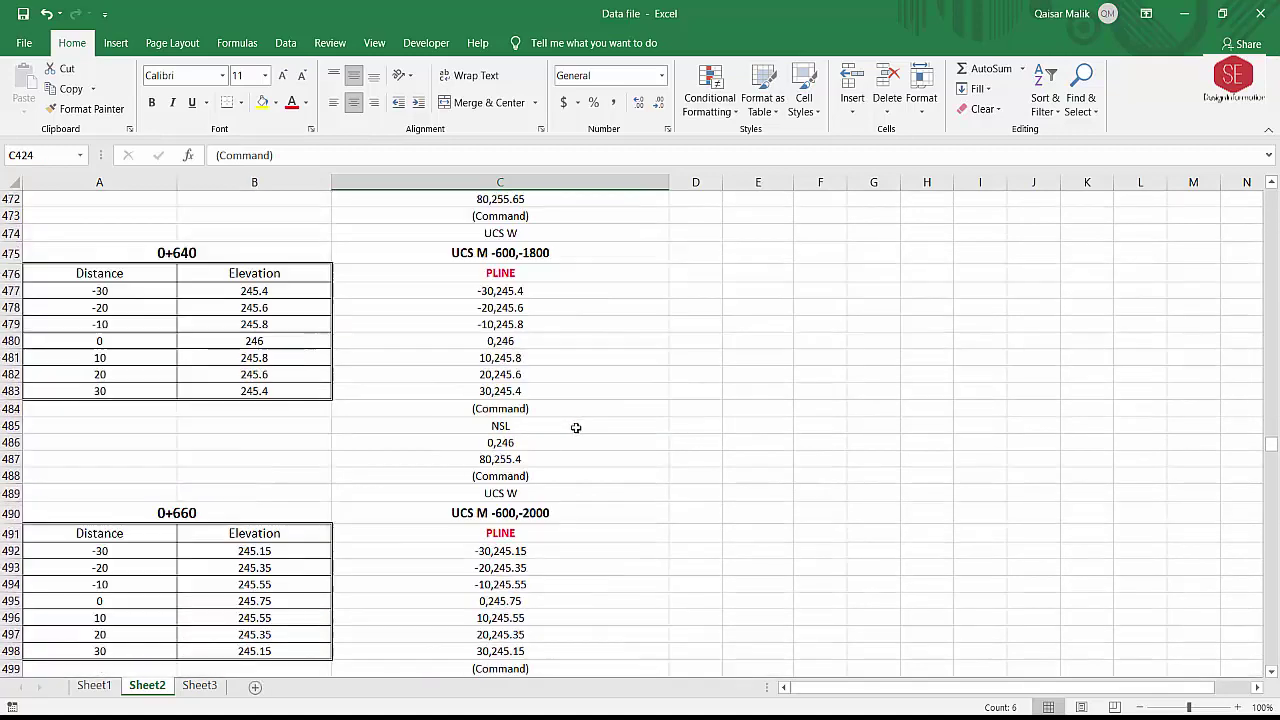
scroll(576, 427, down, 1)
Scroll down to the final 1+180 chainage at the end of Sheet2
drag(1271, 455, 1271, 498)
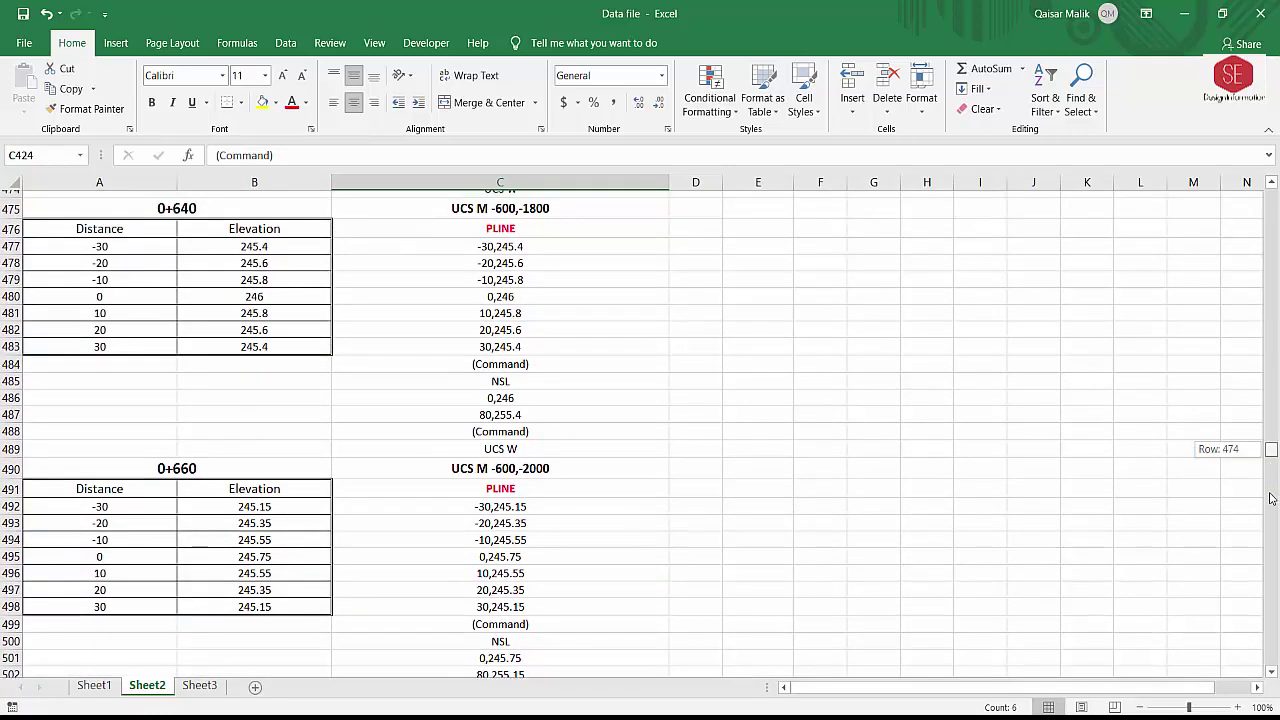
click(1271, 595)
scroll(886, 588, down, 10)
scroll(754, 556, down, 15)
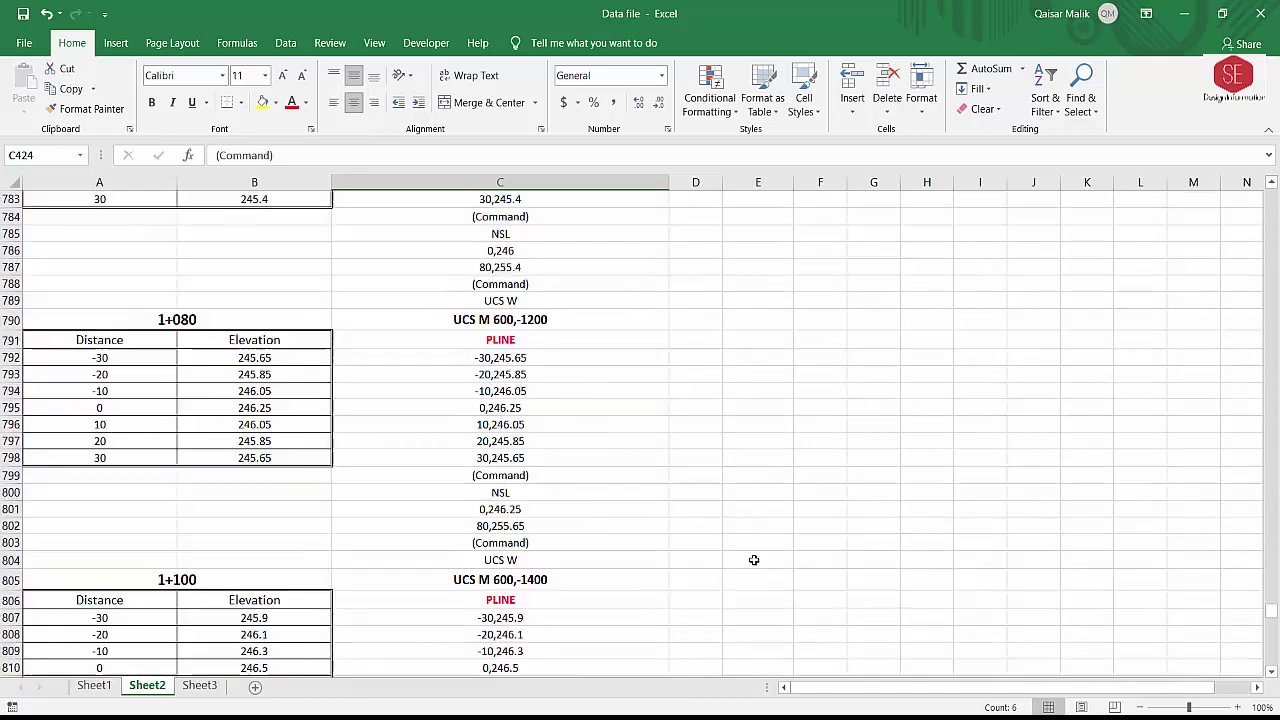
scroll(754, 556, down, 6)
scroll(754, 556, down, 14)
scroll(754, 556, down, 8)
scroll(745, 545, down, 1)
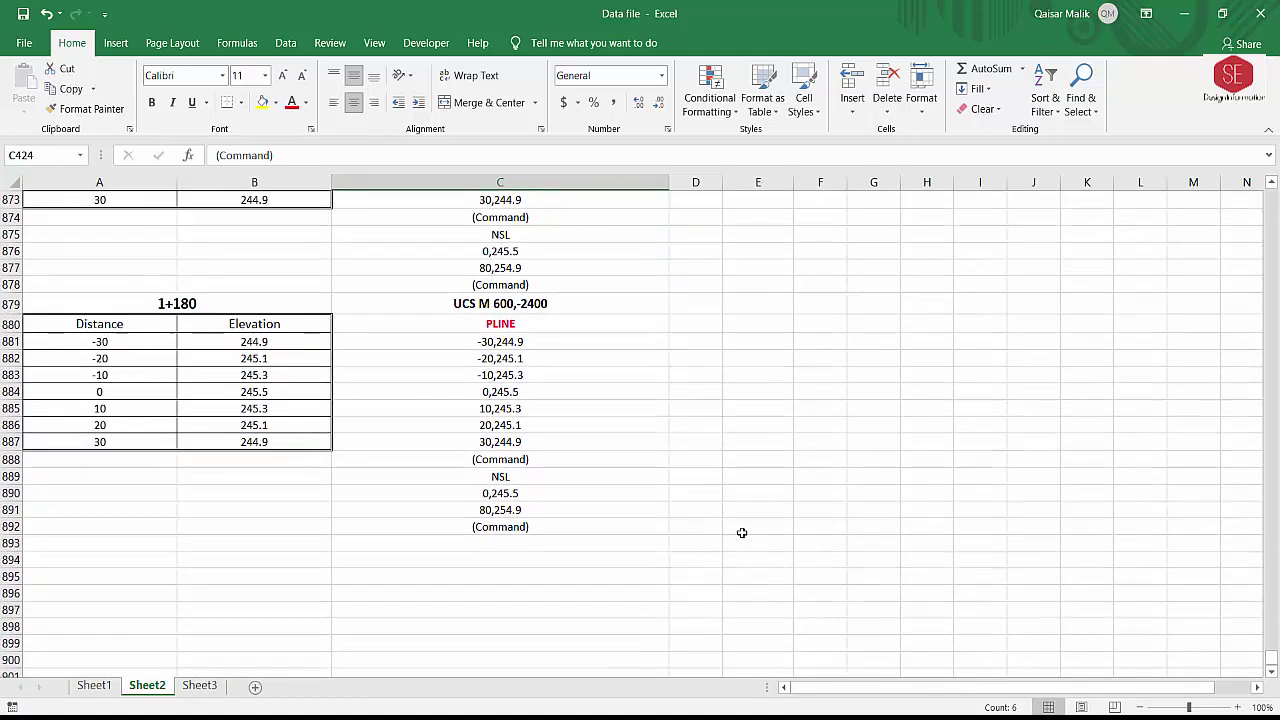
scroll(700, 490, up, 4)
scroll(513, 538, down, 3)
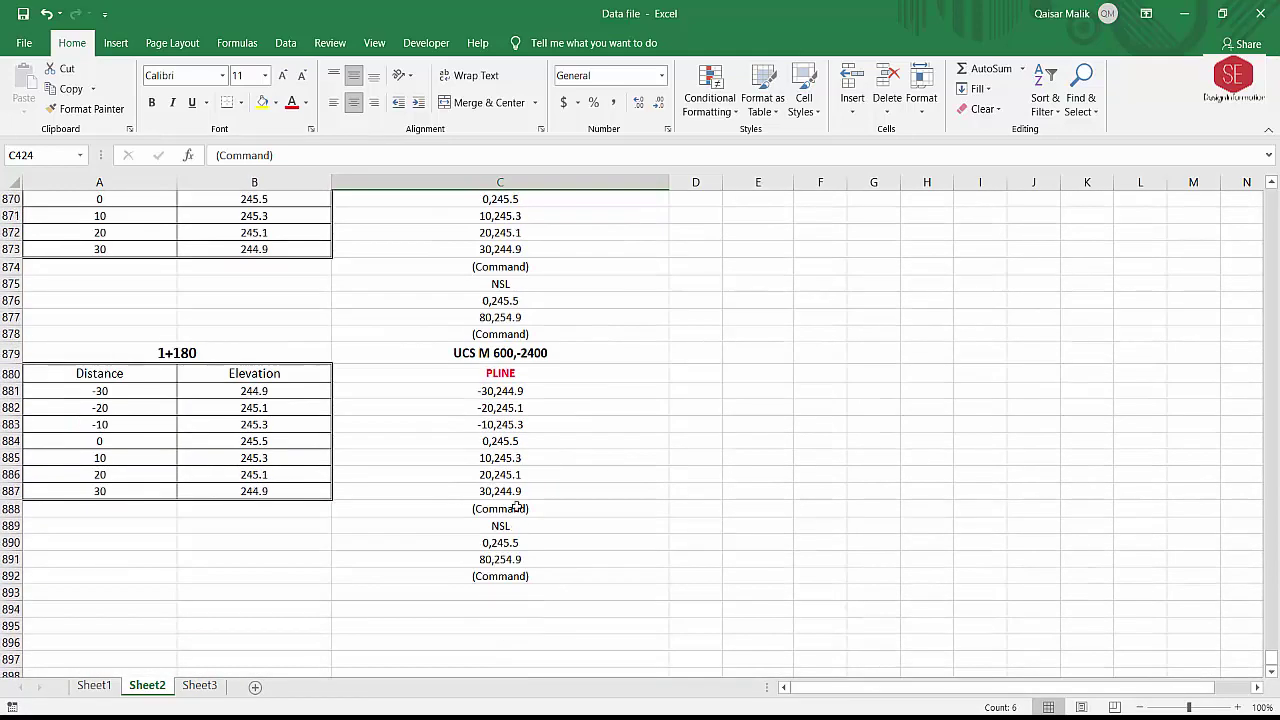
Check the 1+180 NSL block in C888:C892 and start typing (Command) in C893
click(516, 333)
click(495, 417)
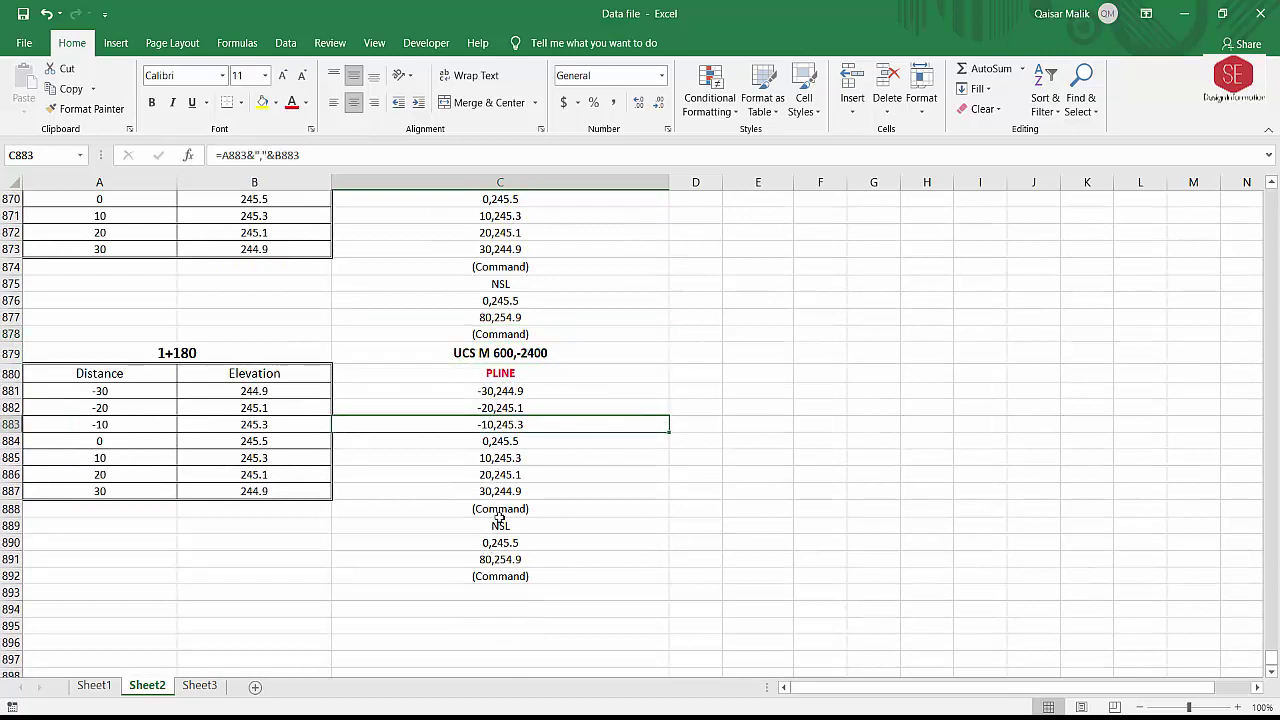
drag(499, 512, 524, 575)
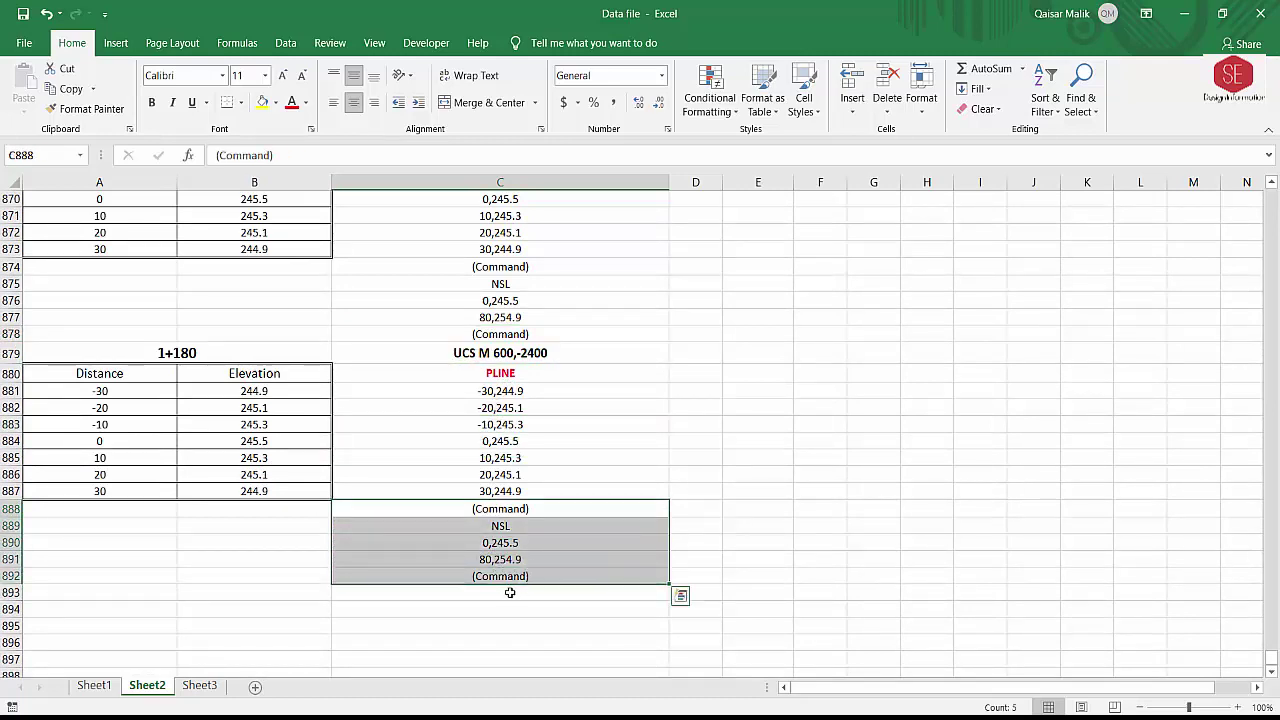
click(510, 593)
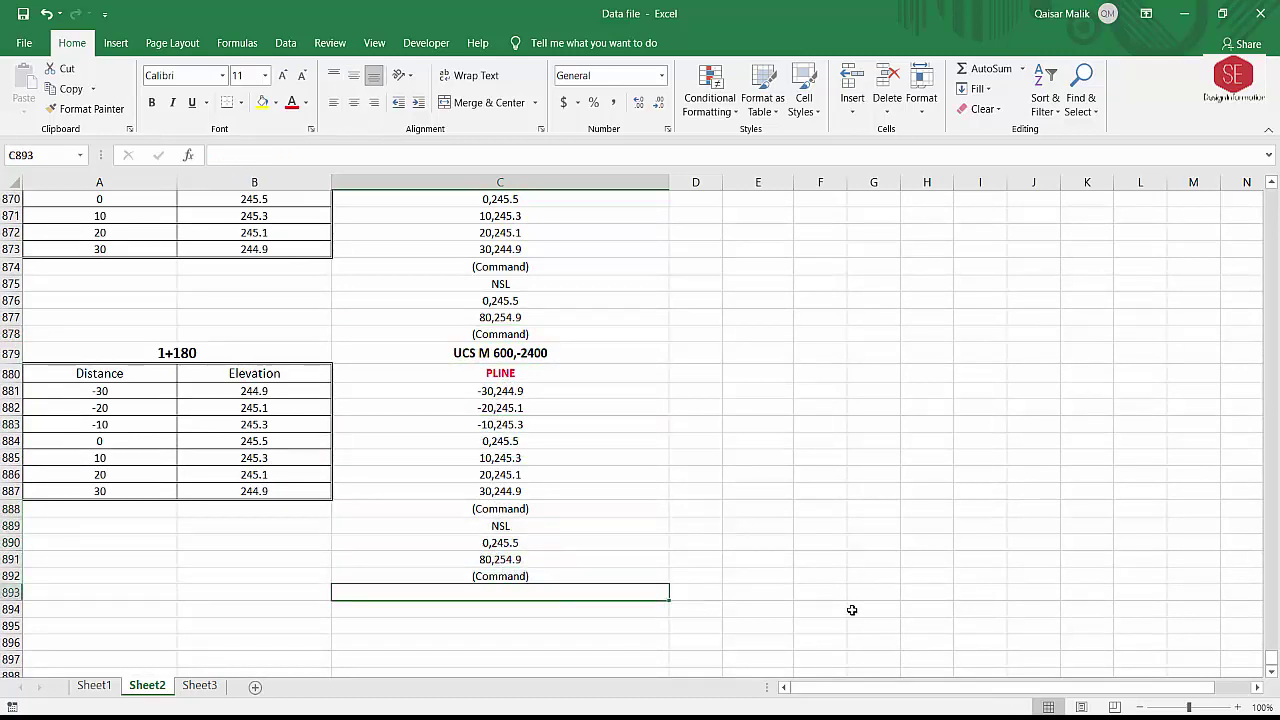
text((Command "Zoom" "e)
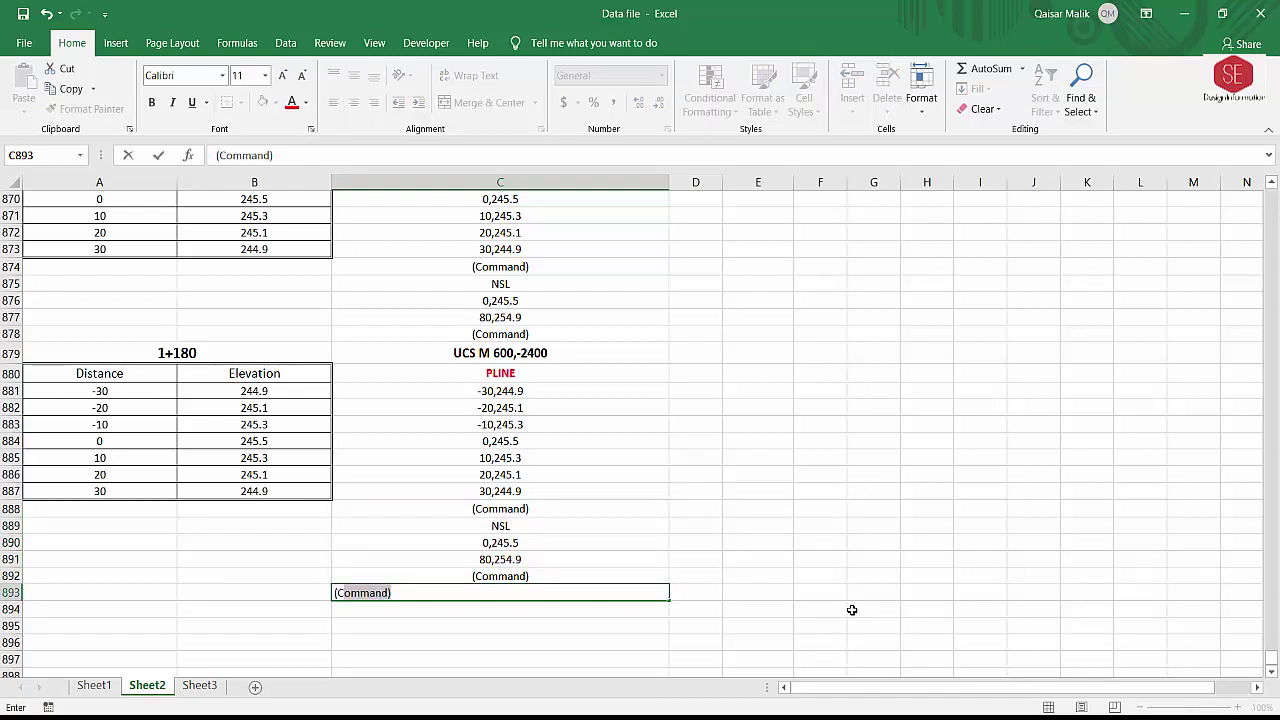
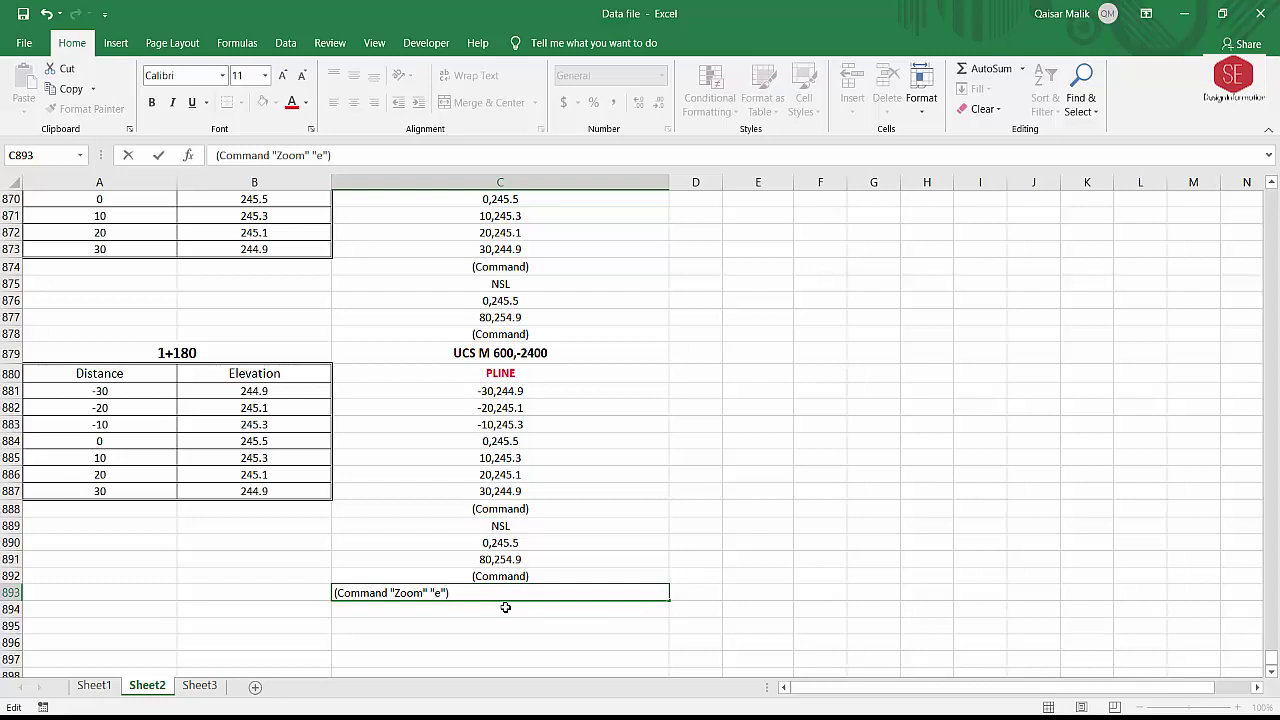
Commit the Zoom Extents line in C893 and copy the (Command) cell C892 into C894
key(Return)
click(554, 594)
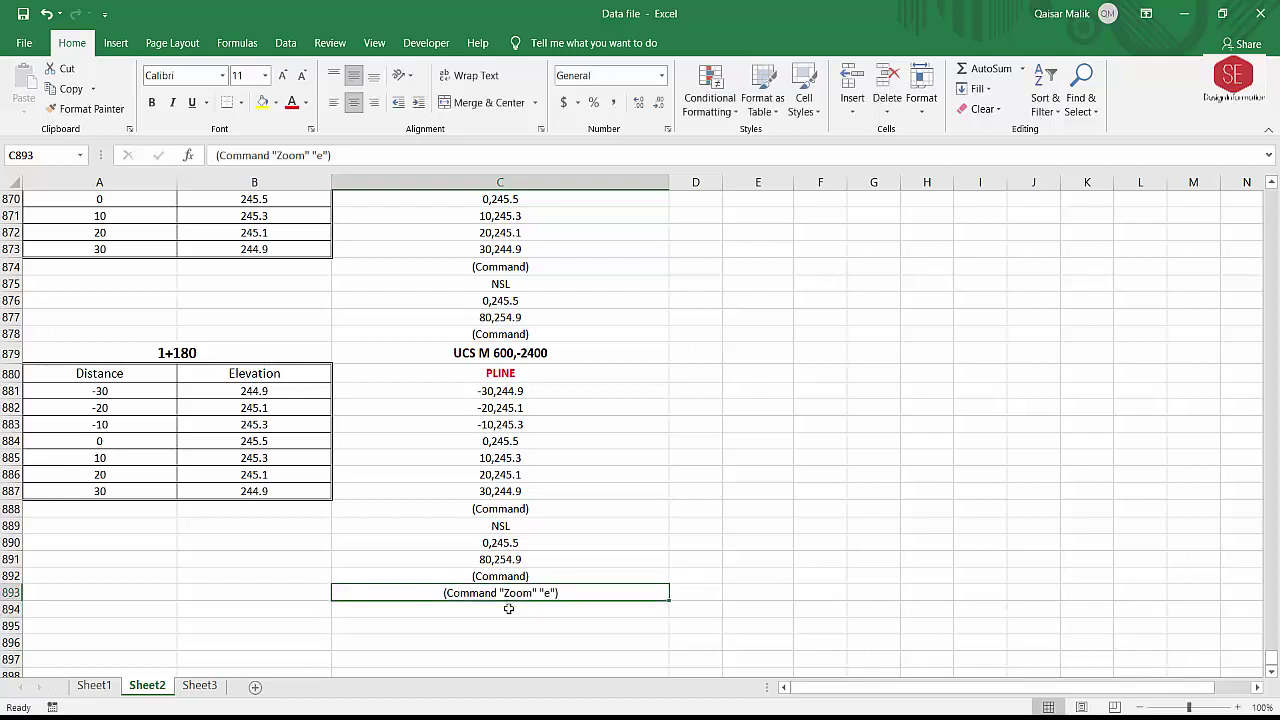
click(491, 575)
right_click(491, 575)
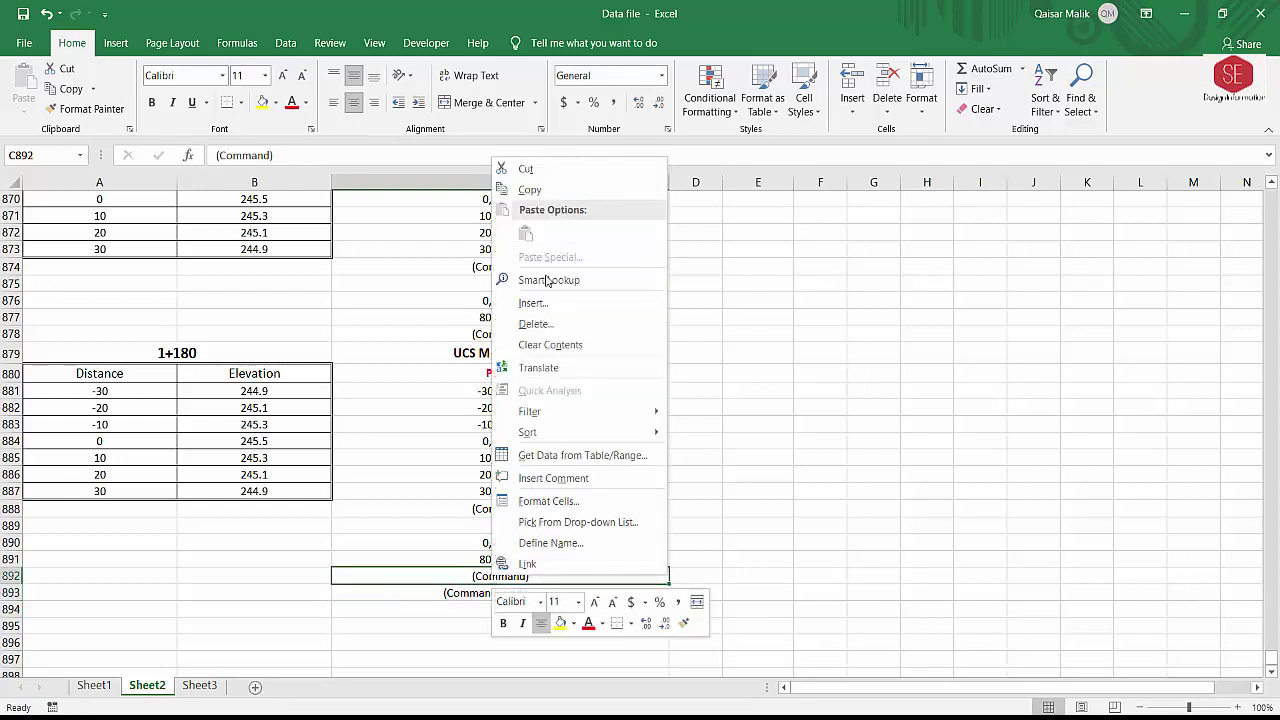
click(533, 189)
click(505, 607)
right_click(505, 607)
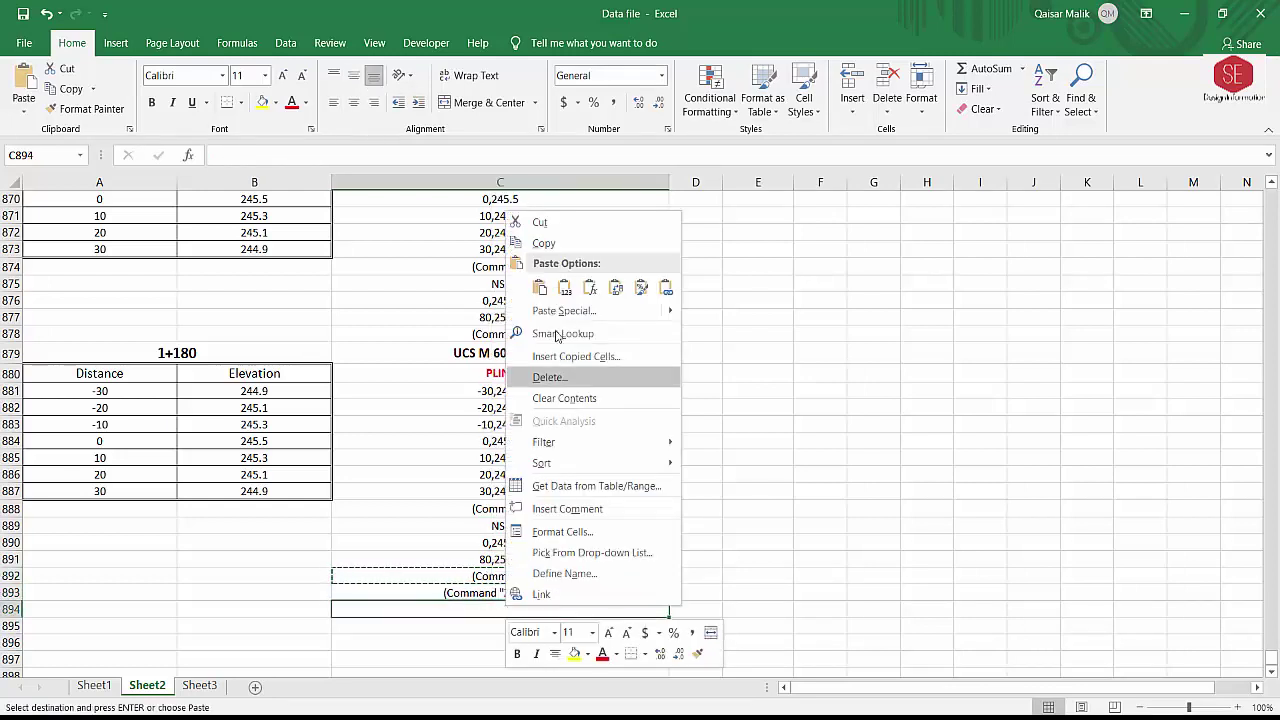
click(545, 292)
Select the full command range C4:C894 and bring up its context menu
click(889, 569)
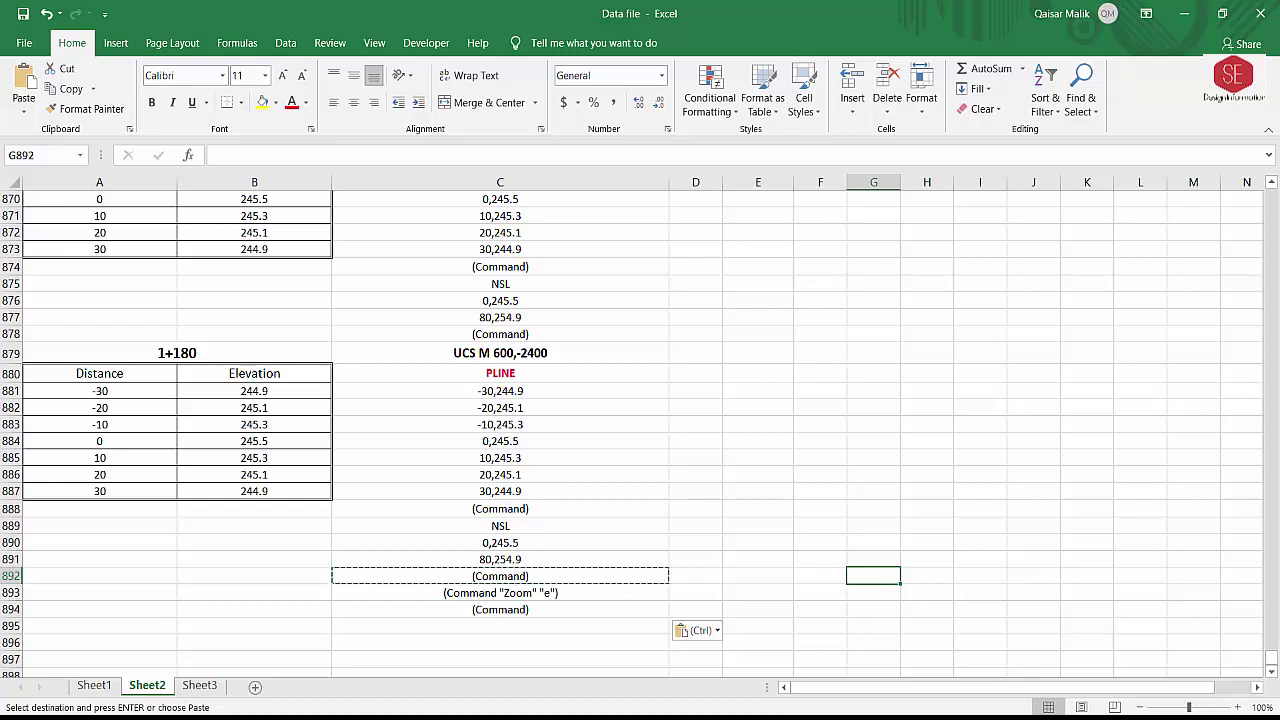
drag(1272, 662, 1276, 158)
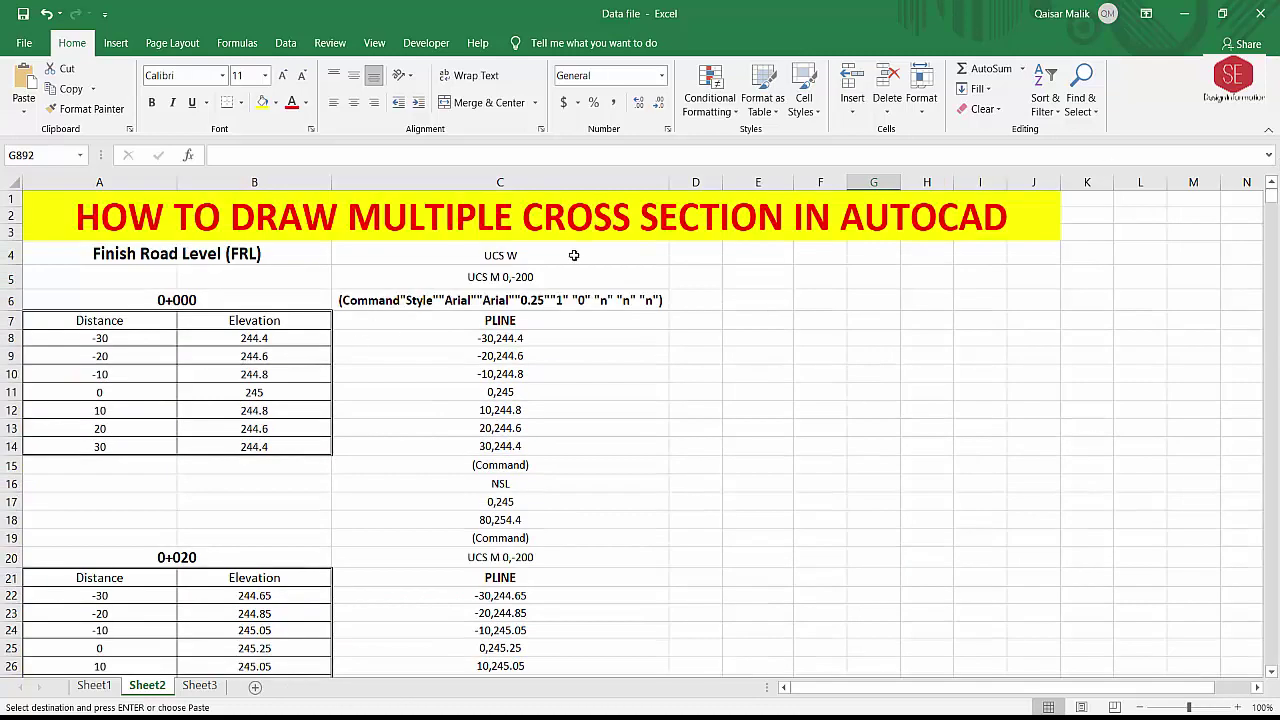
click(512, 255)
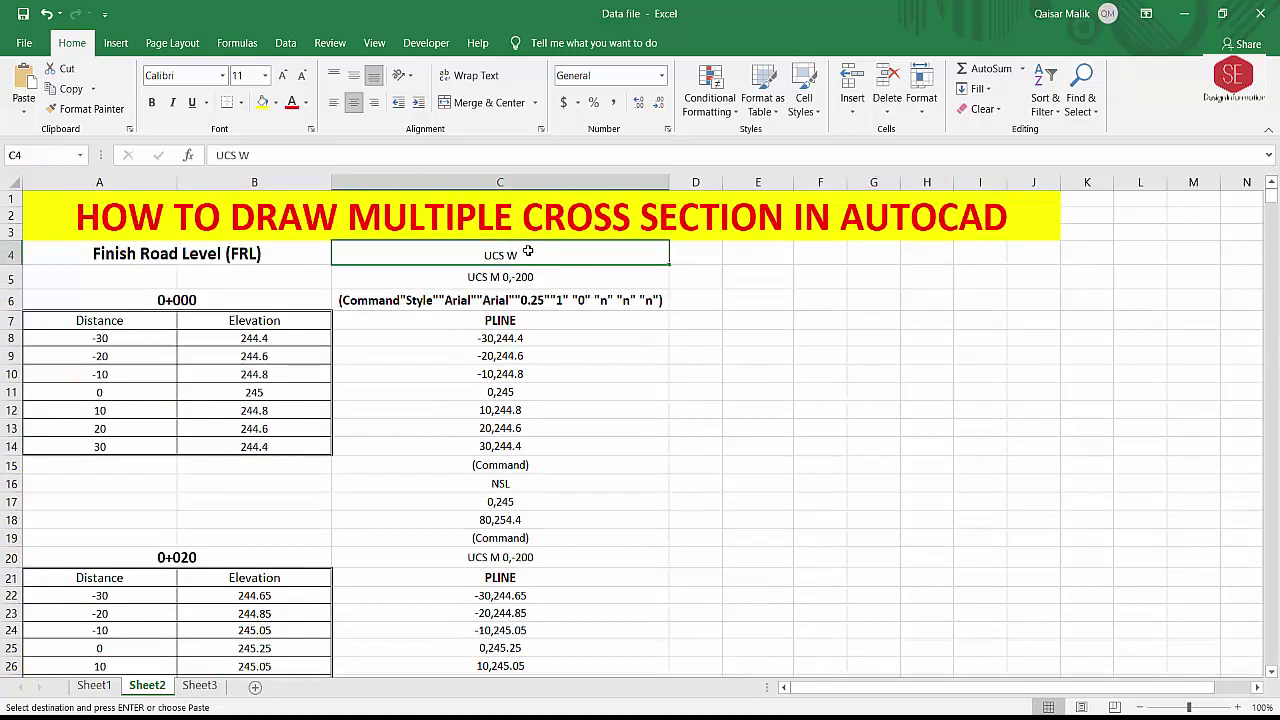
drag(527, 252, 668, 660)
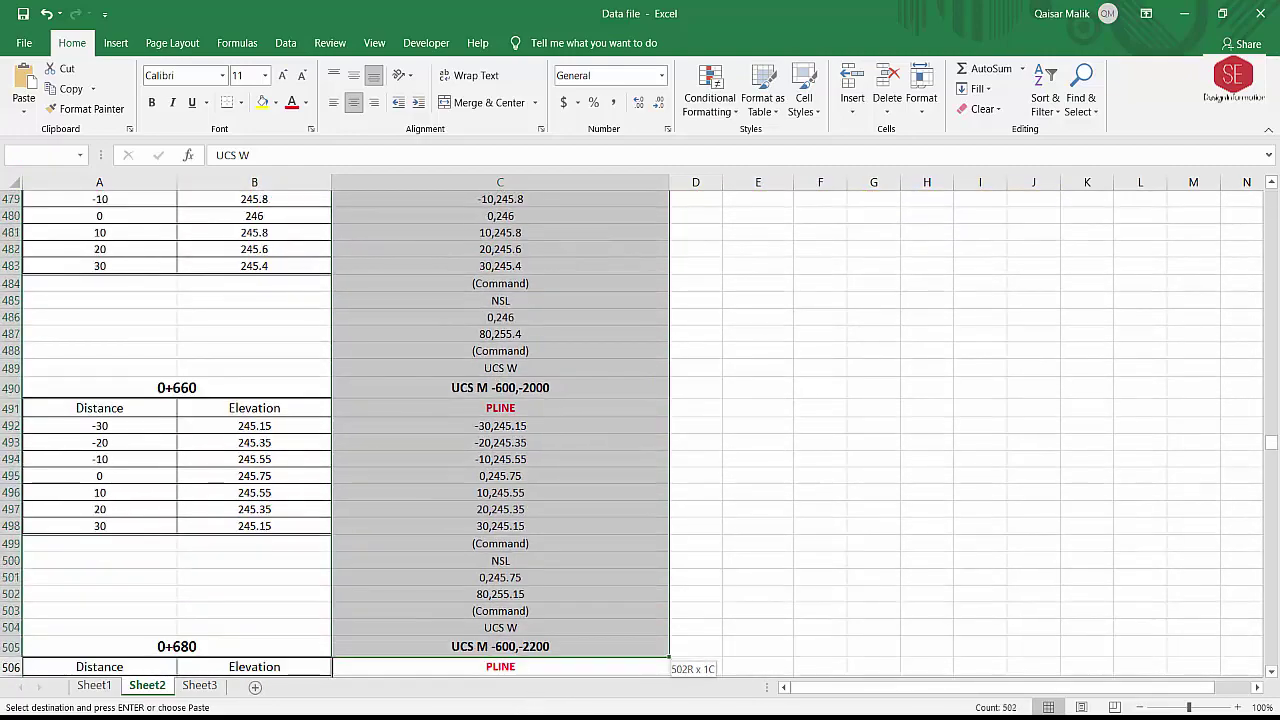
drag(668, 662, 541, 659)
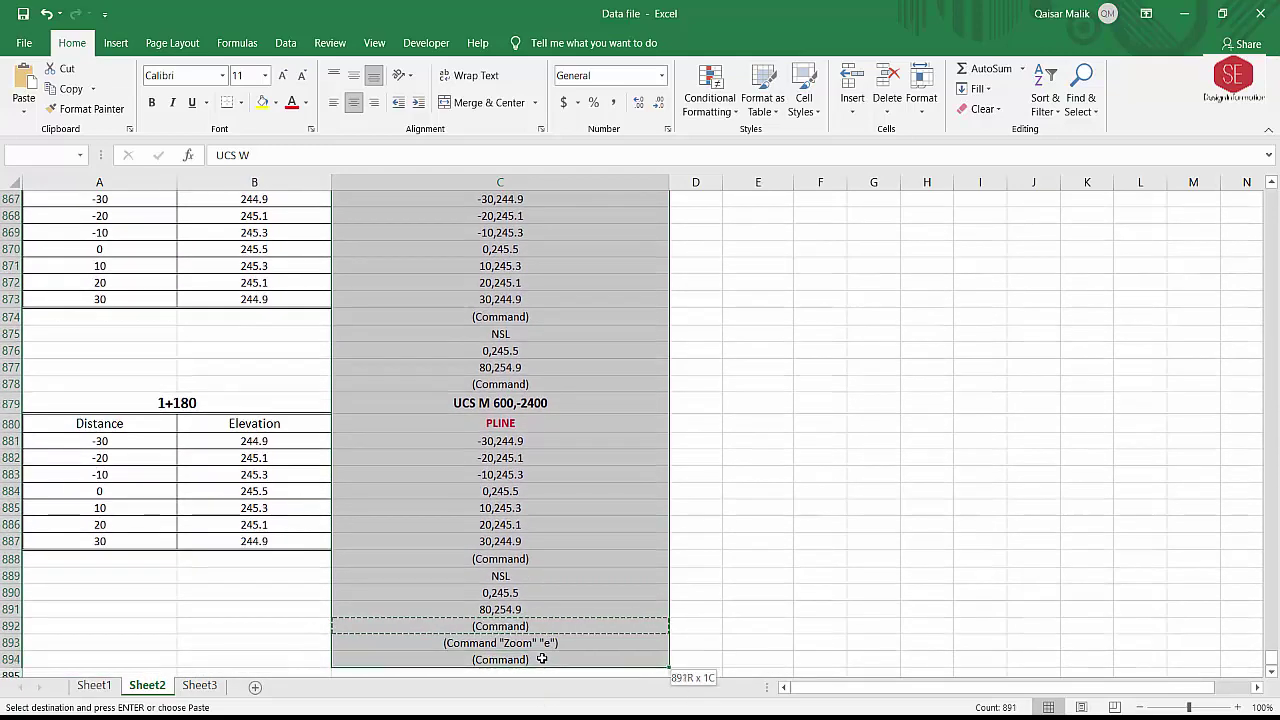
right_click(450, 256)
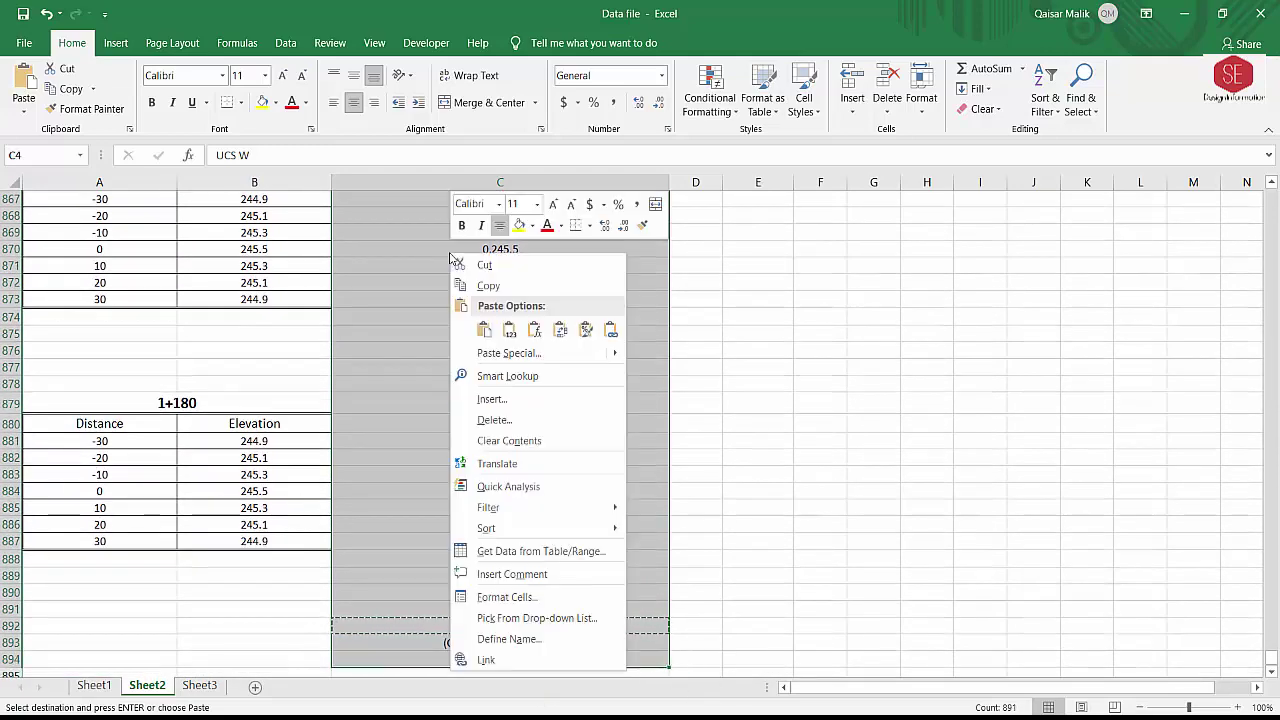
Define the name FRLData for the selected range C4:C894 on Sheet2
click(510, 639)
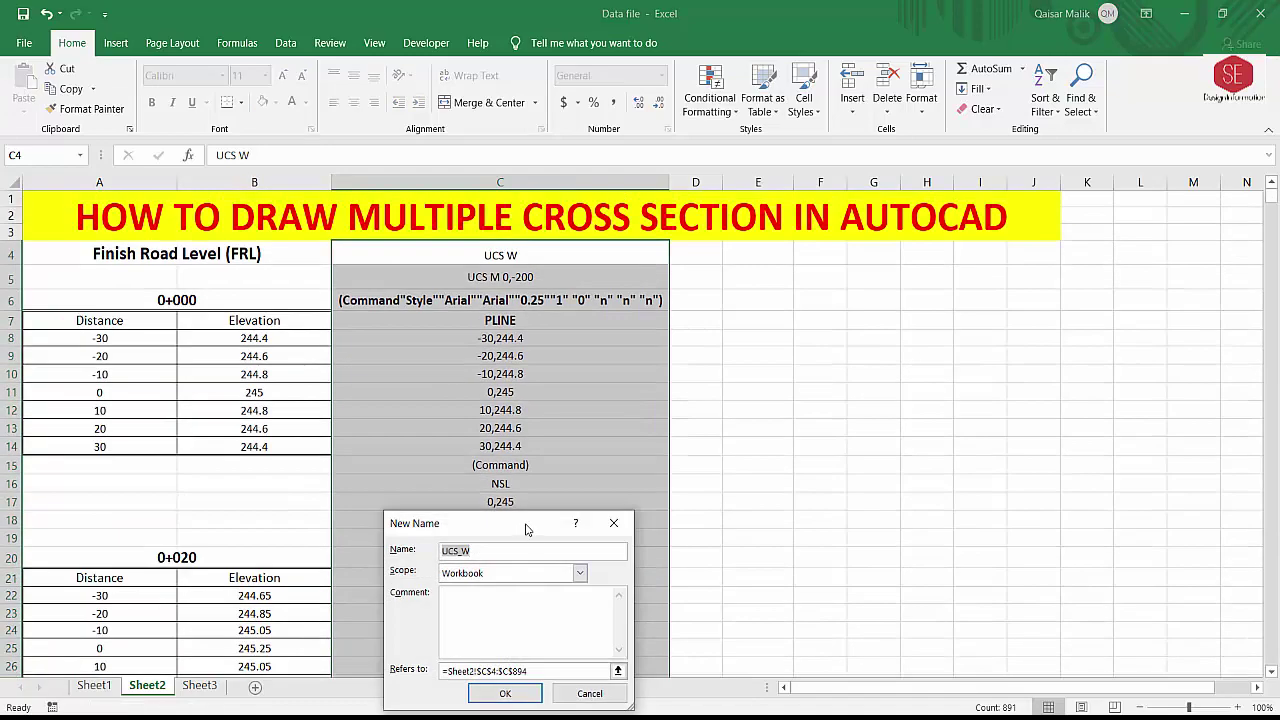
drag(535, 515, 560, 305)
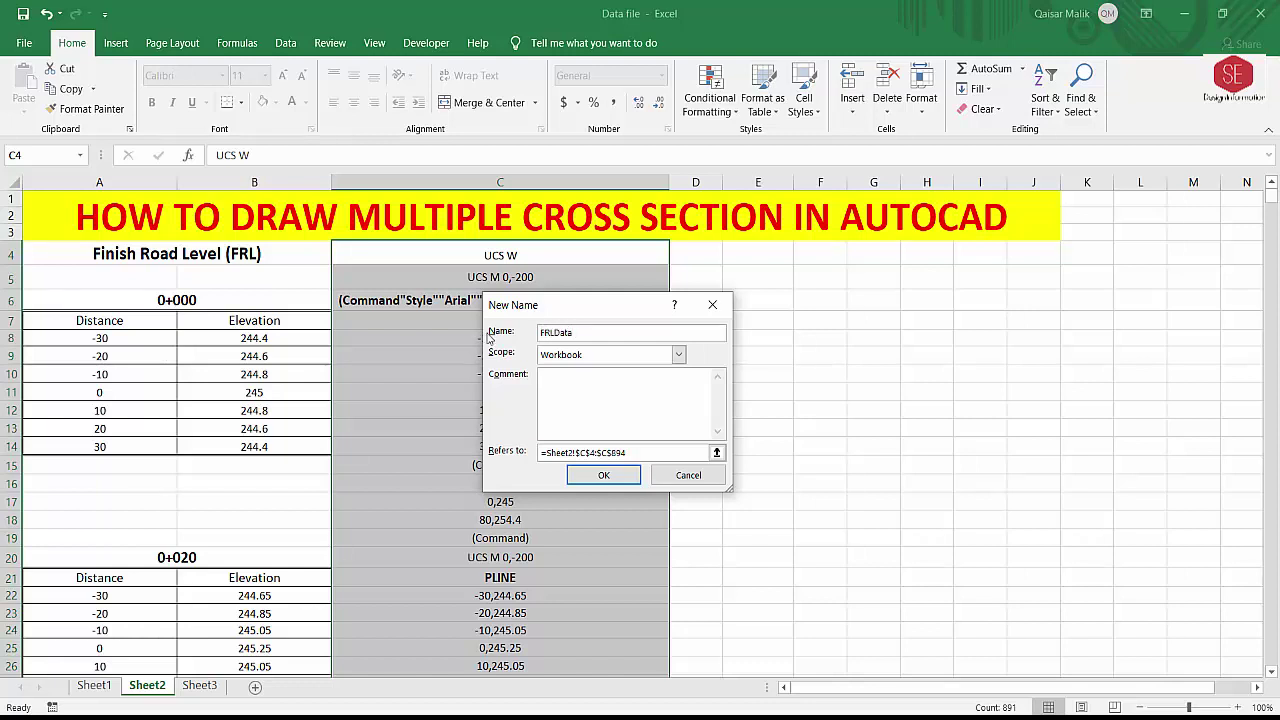
click(604, 476)
click(990, 378)
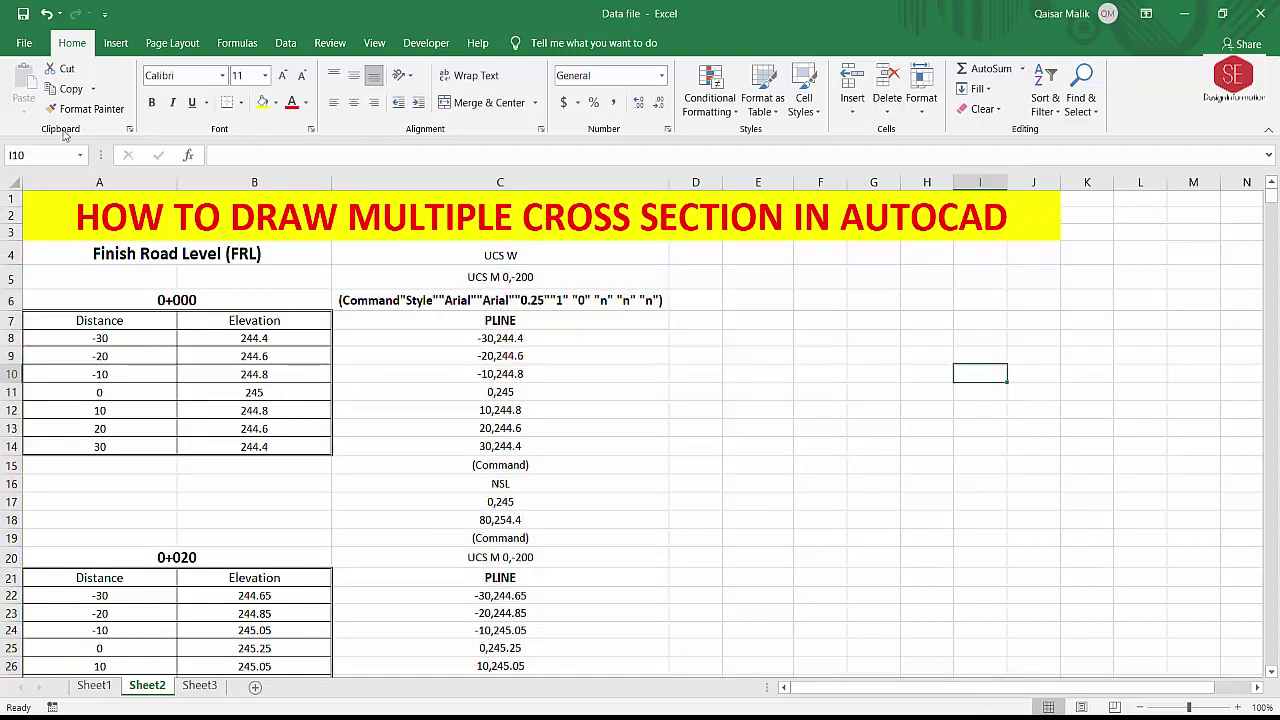
Check the FRLData and DataRange named ranges by jumping between them from the Name Box
click(78, 157)
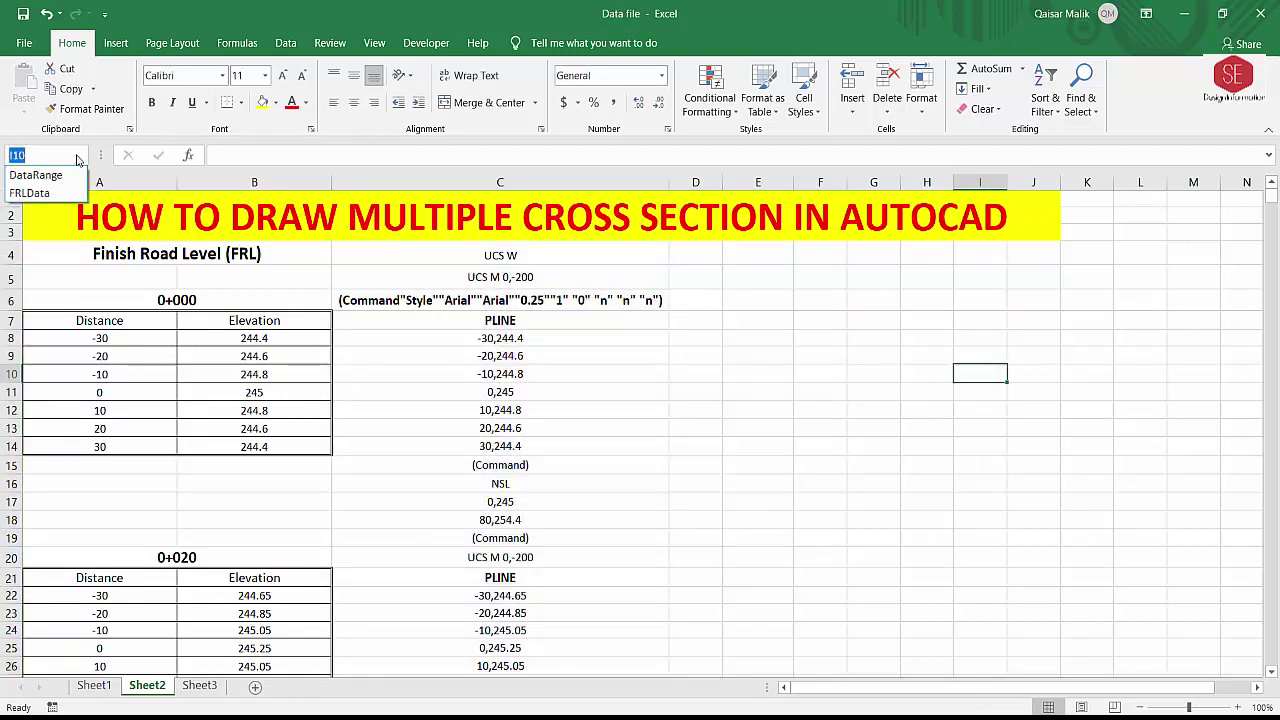
click(30, 193)
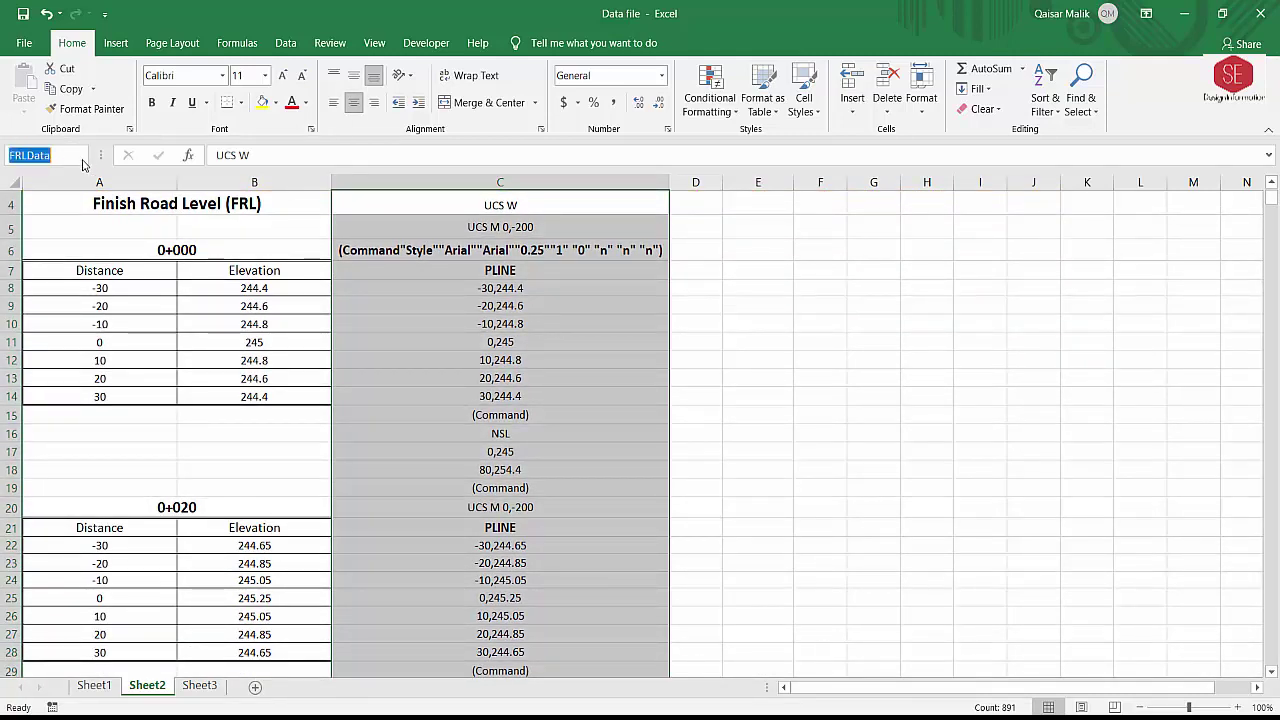
click(850, 305)
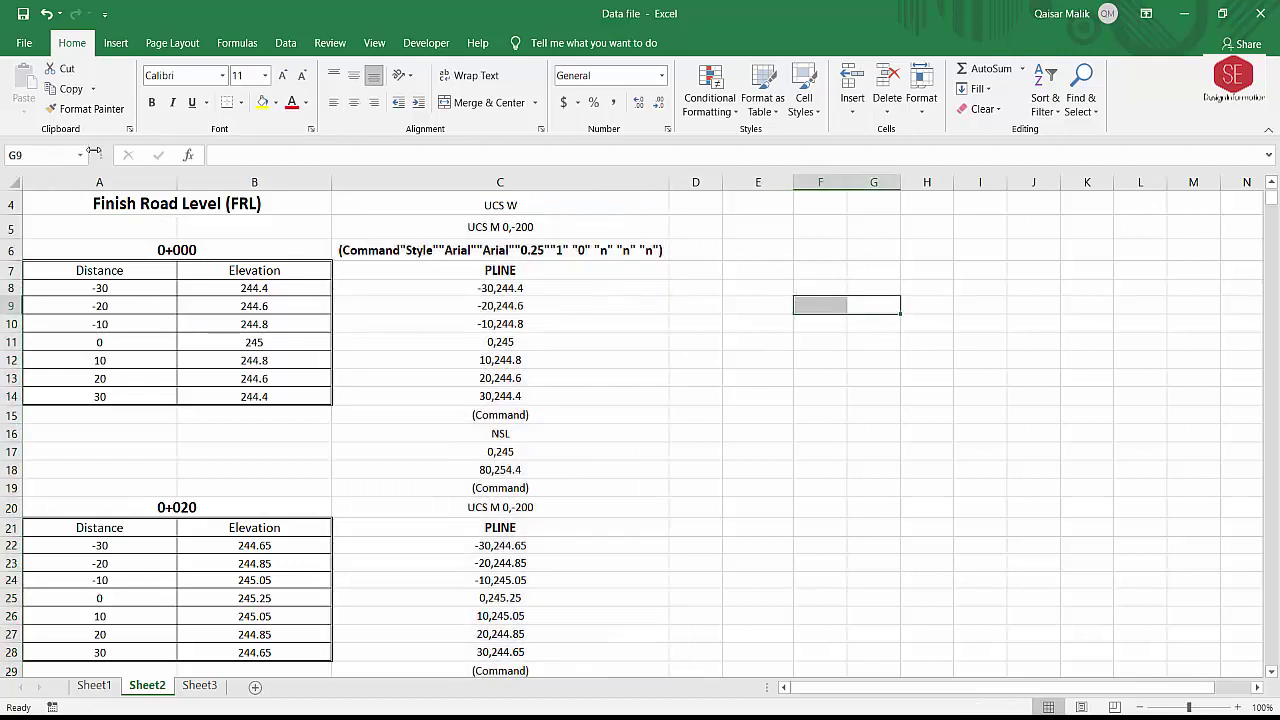
click(80, 156)
key(ctrl+Page_Up)
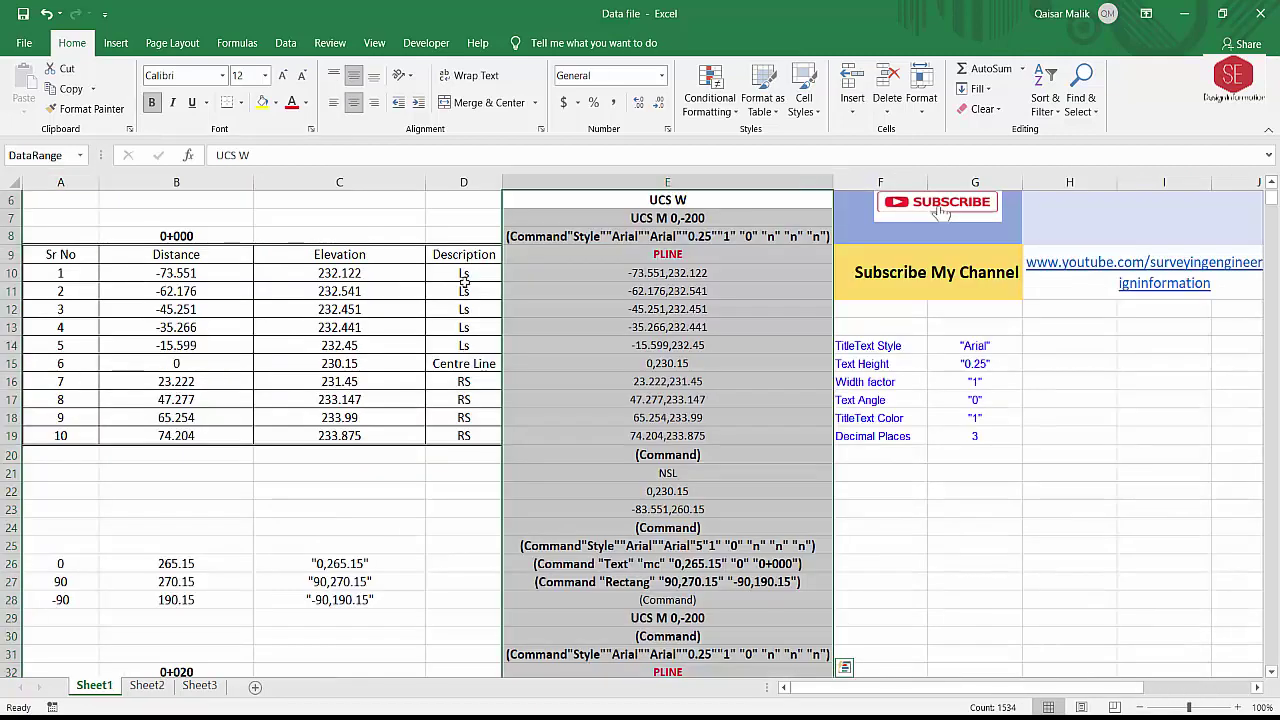
click(79, 155)
click(66, 191)
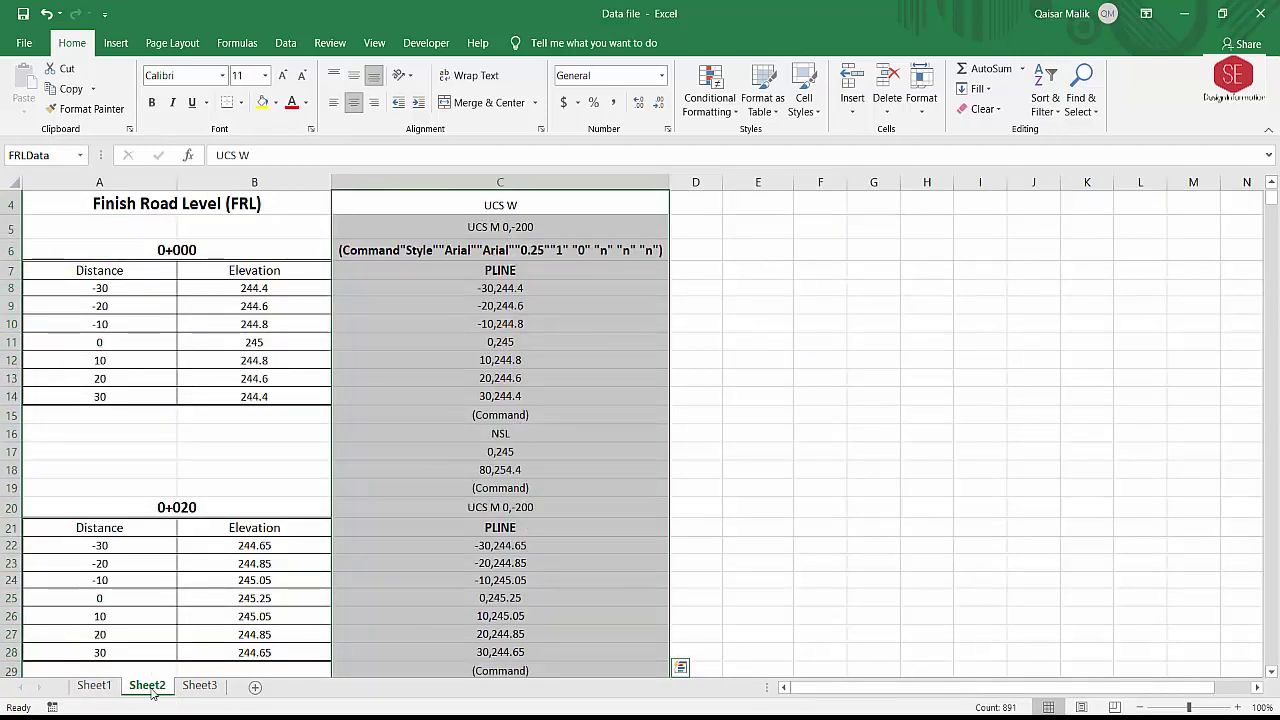
click(79, 155)
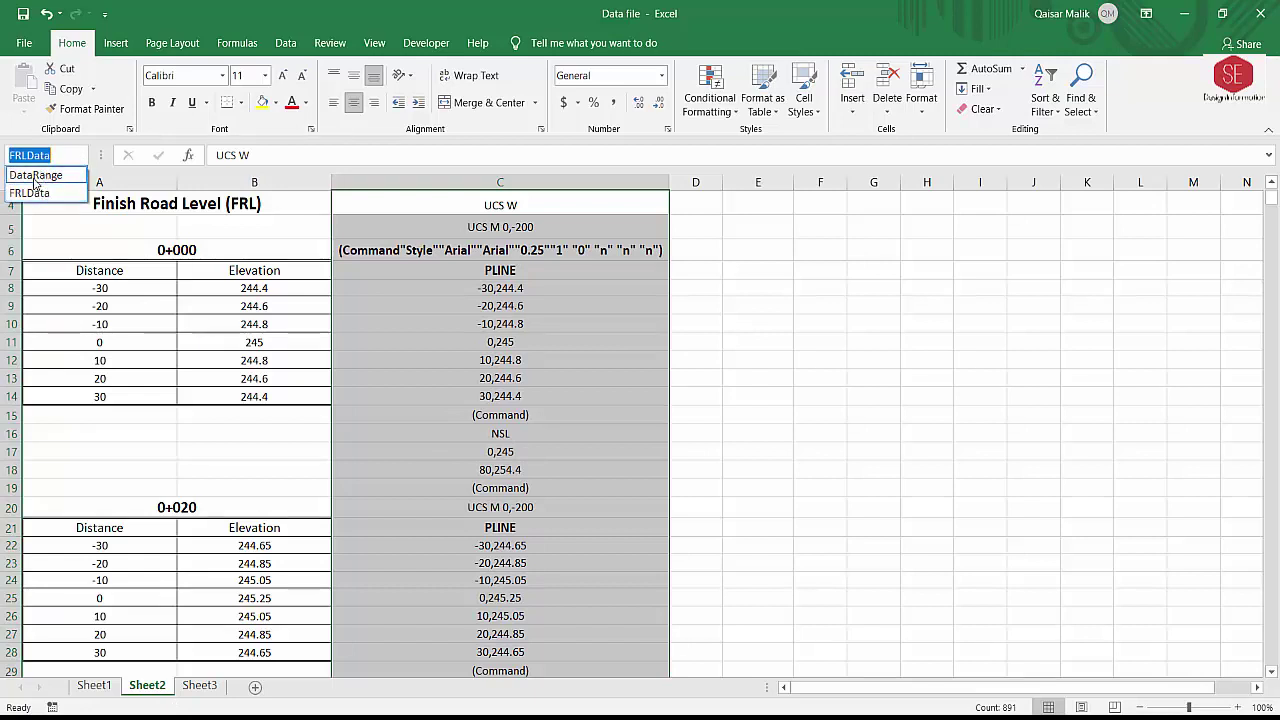
click(36, 175)
Select the FRLData range, copy it and return to AutoCAD
click(79, 155)
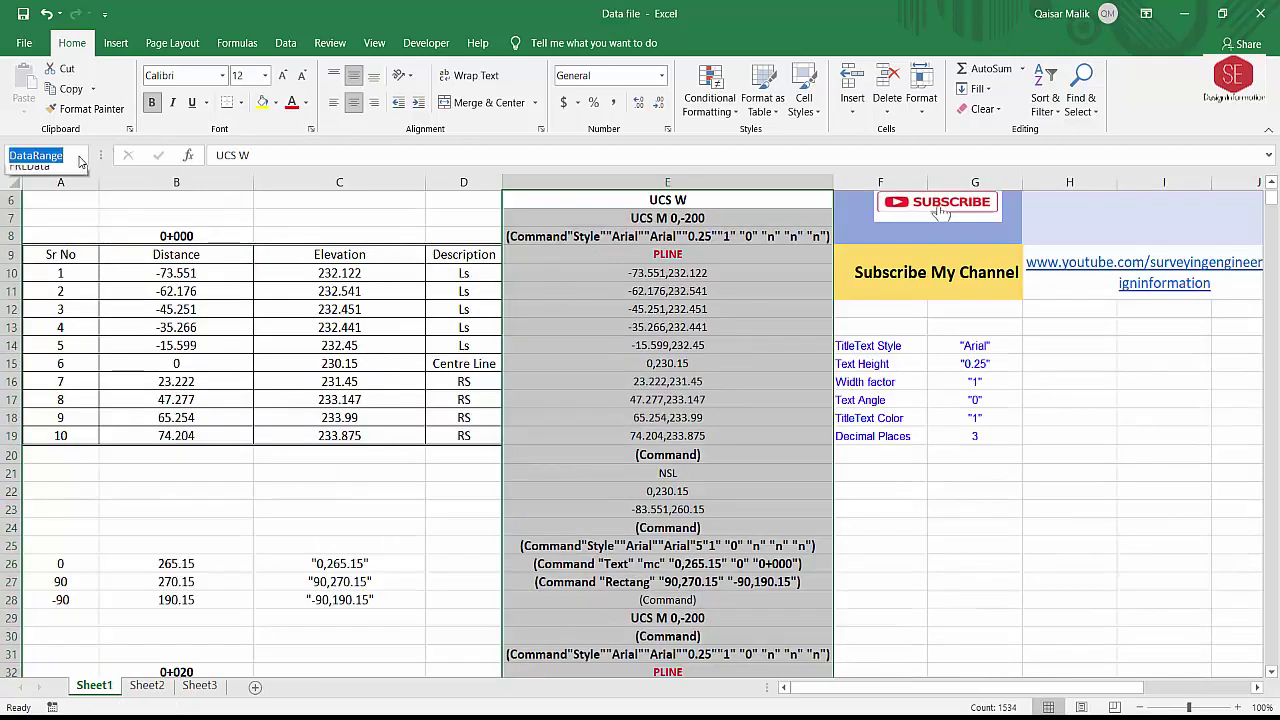
click(40, 196)
right_click(499, 298)
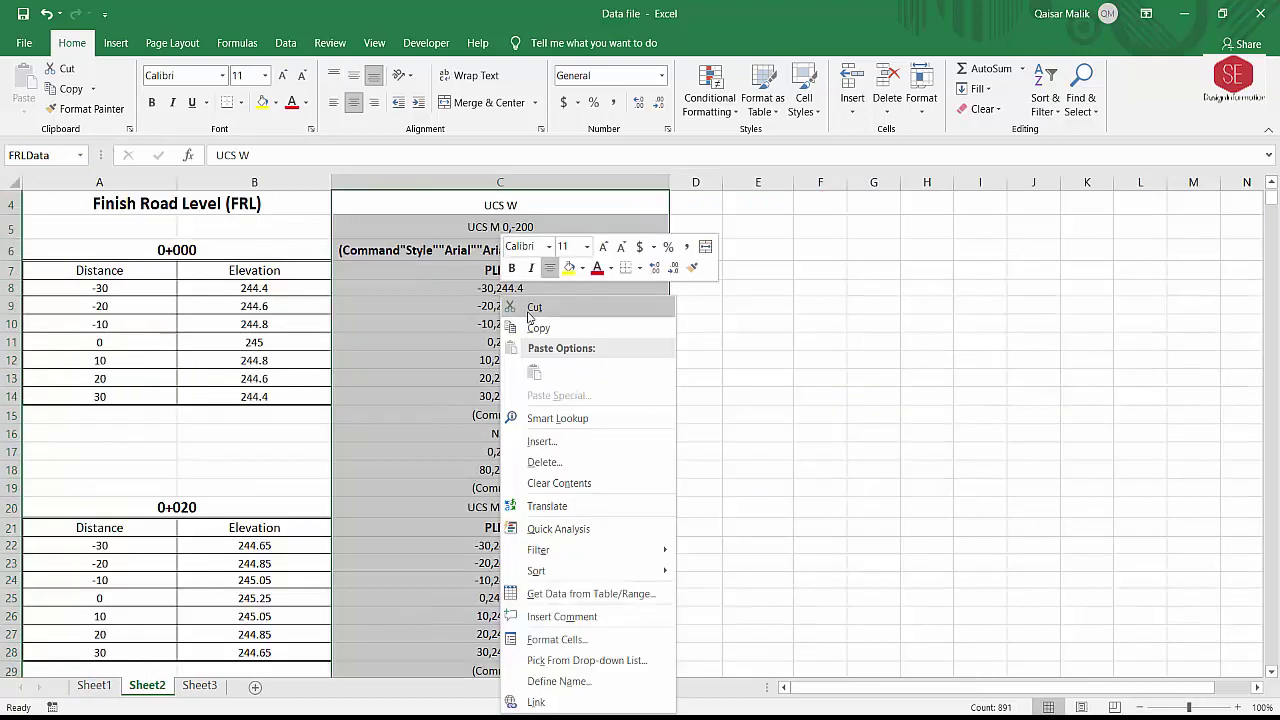
click(614, 334)
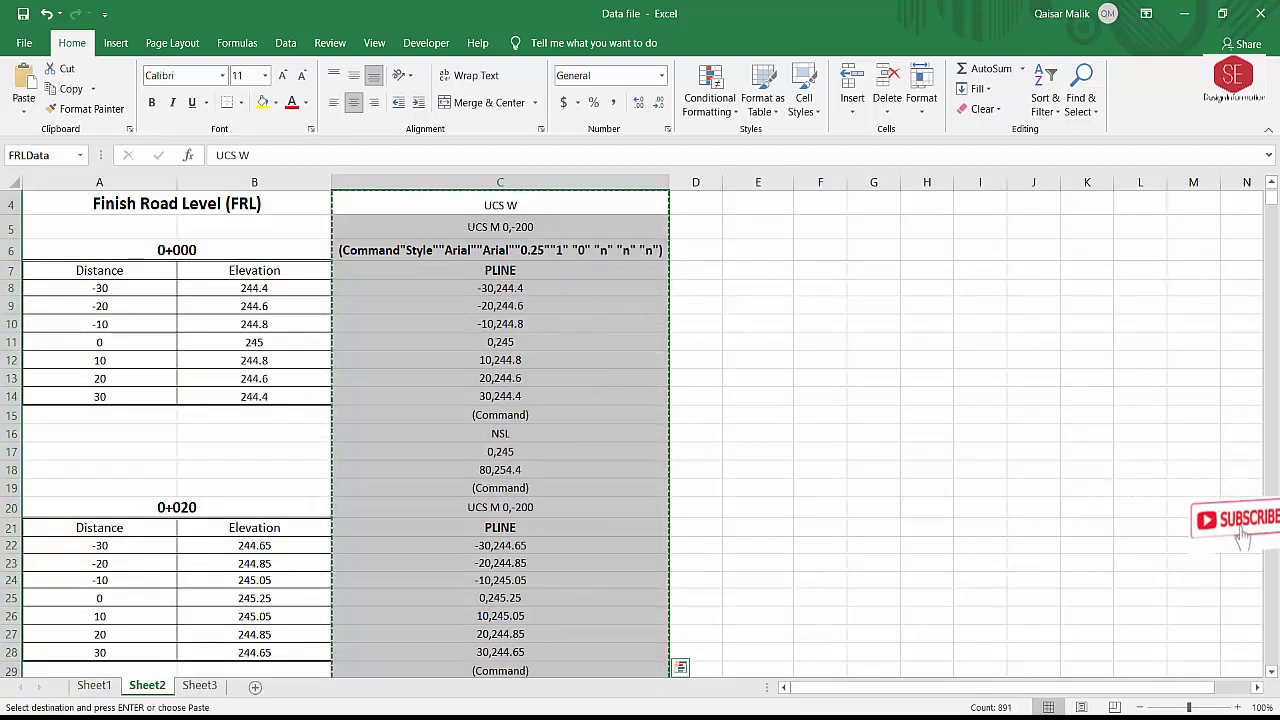
key(alt+Tab)
Zoom to extents, set the object colour to Magenta and paste the FRLData script into the command line
drag(481, 345, 588, 345)
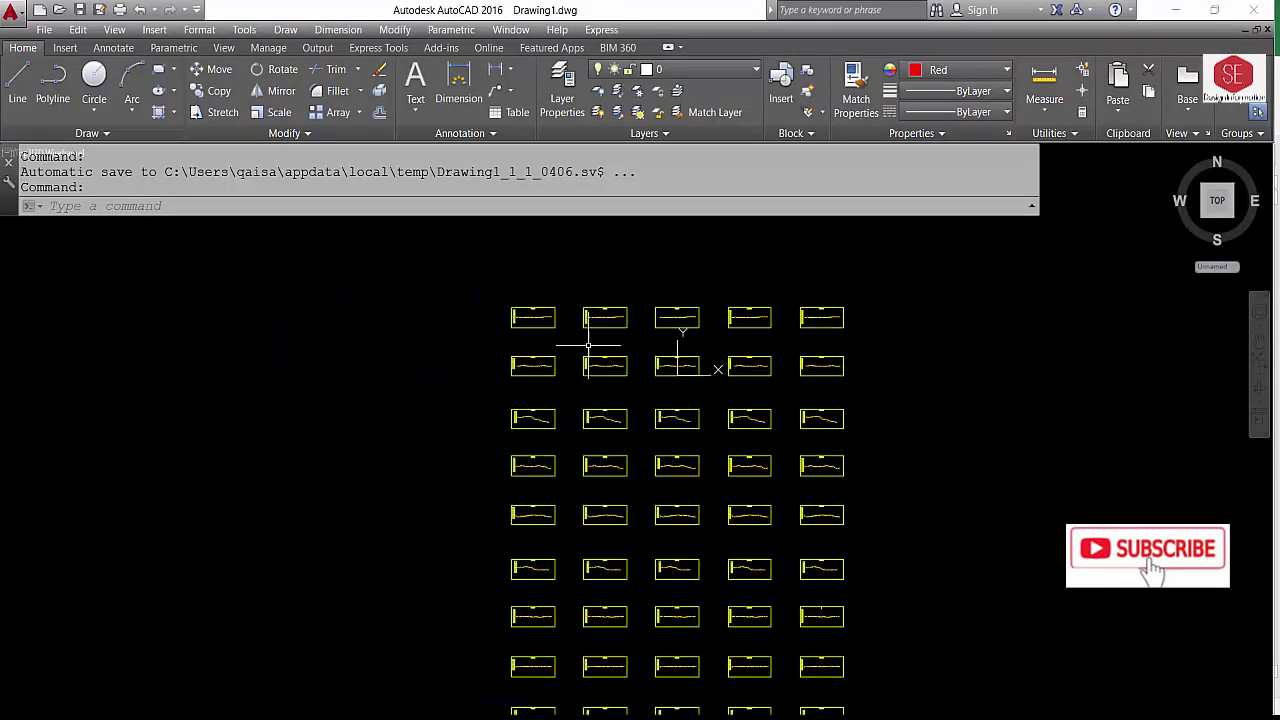
text(z)
key(Return)
text(e)
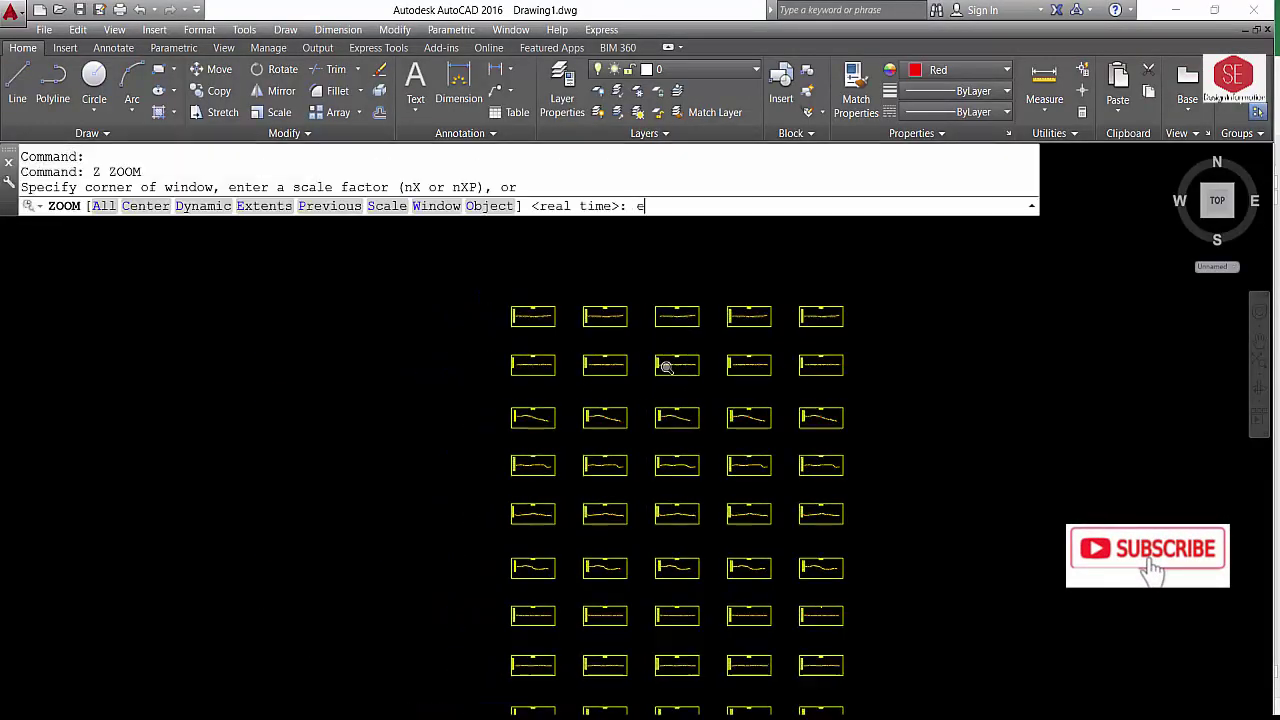
key(Return)
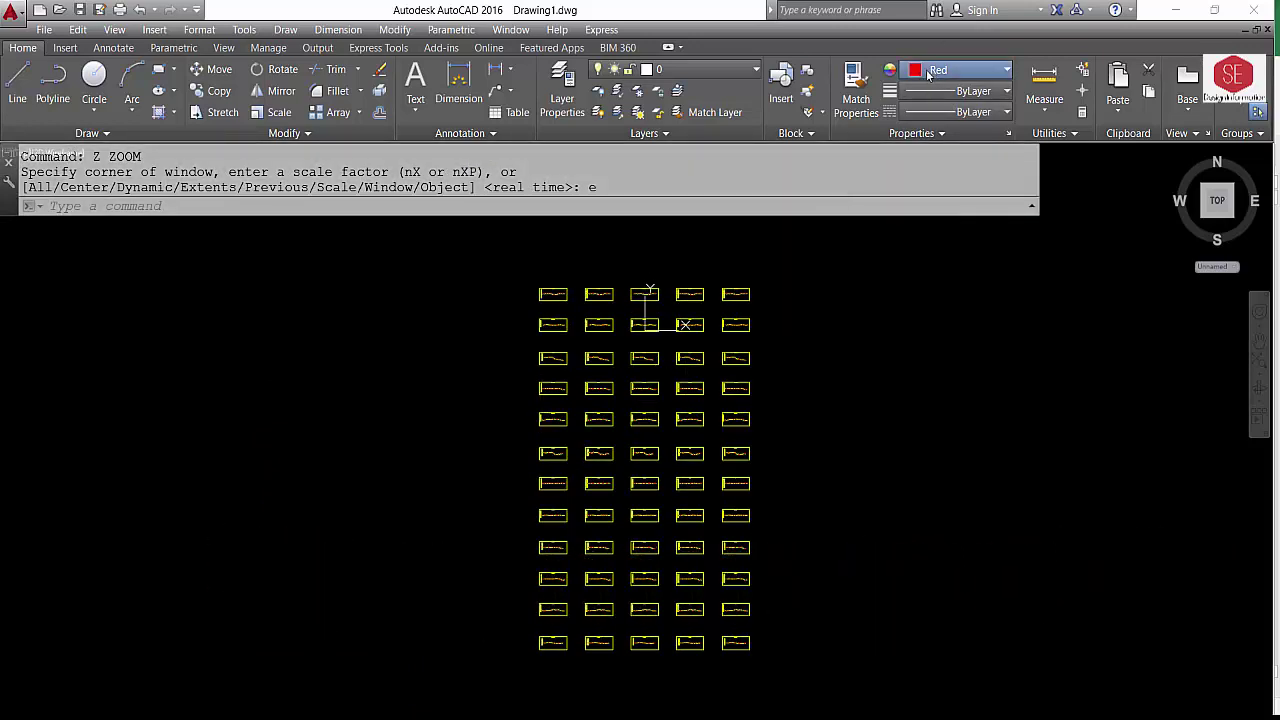
click(926, 69)
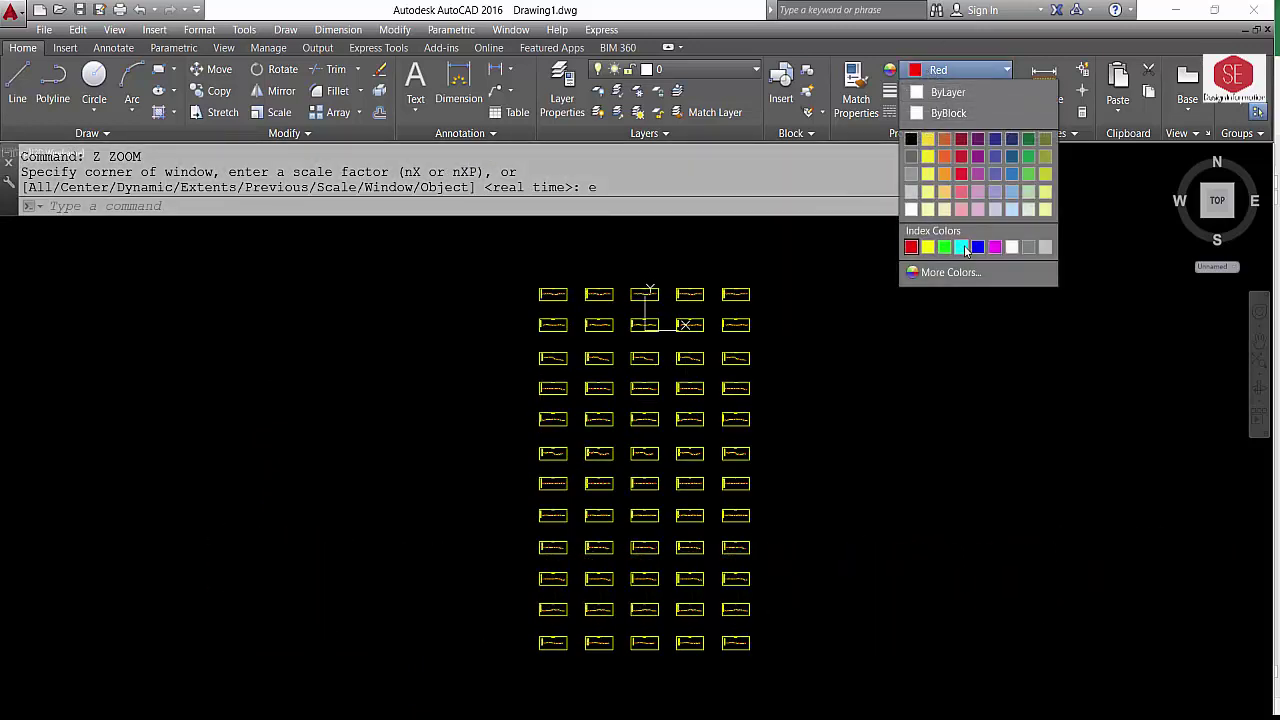
click(995, 247)
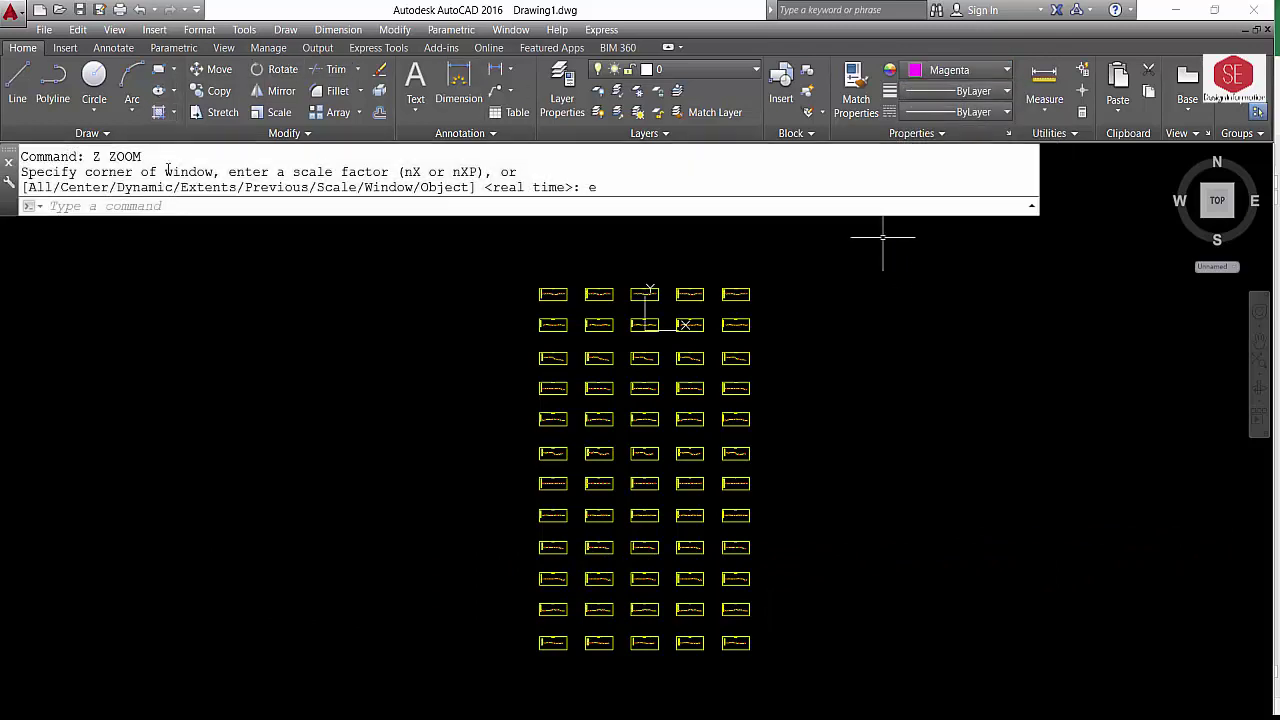
right_click(147, 206)
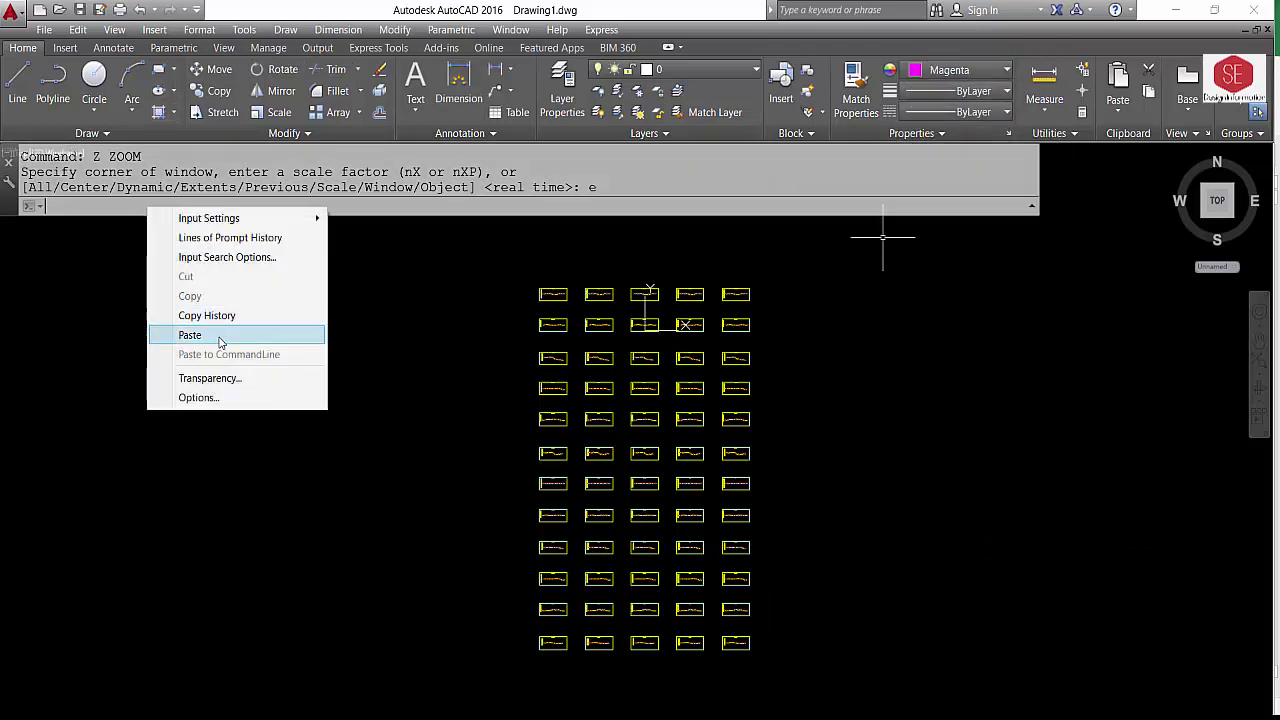
click(217, 336)
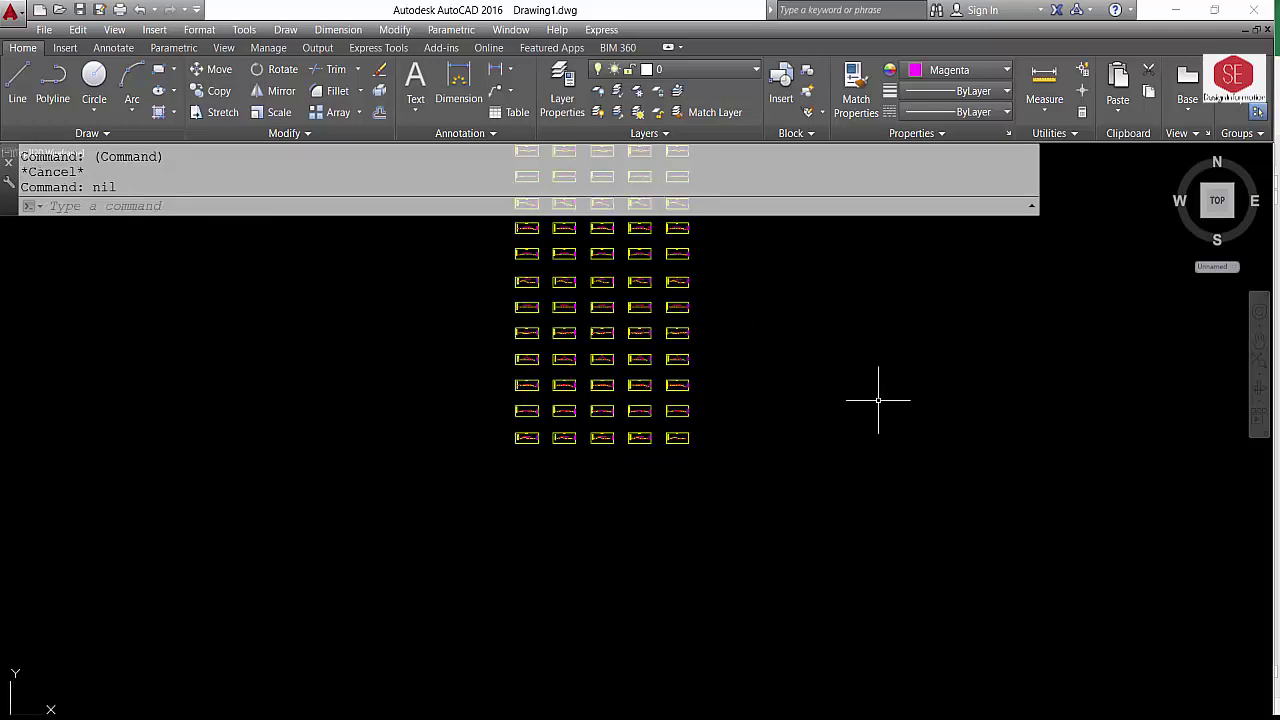
Pan and zoom across the grid to review the drawn cross-sections, including section 0+480
scroll(837, 551, up, 2)
scroll(555, 330, up, 3)
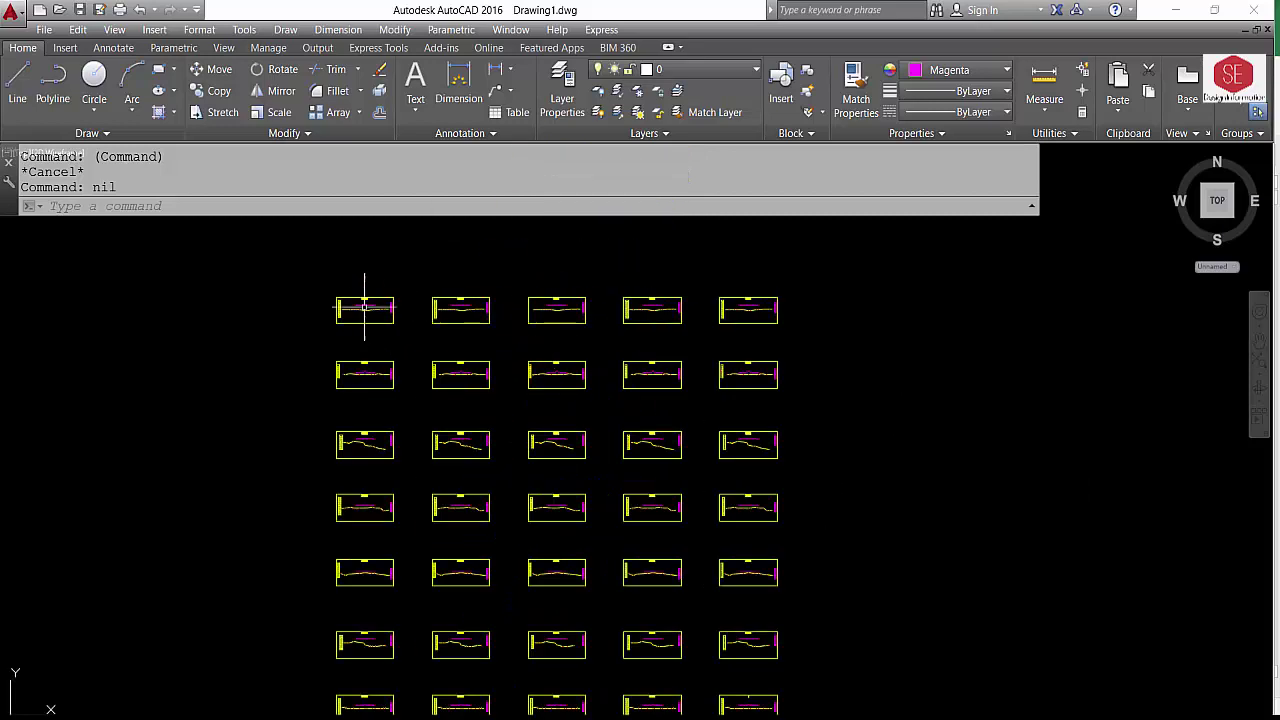
scroll(364, 307, up, 5)
scroll(370, 272, up, 5)
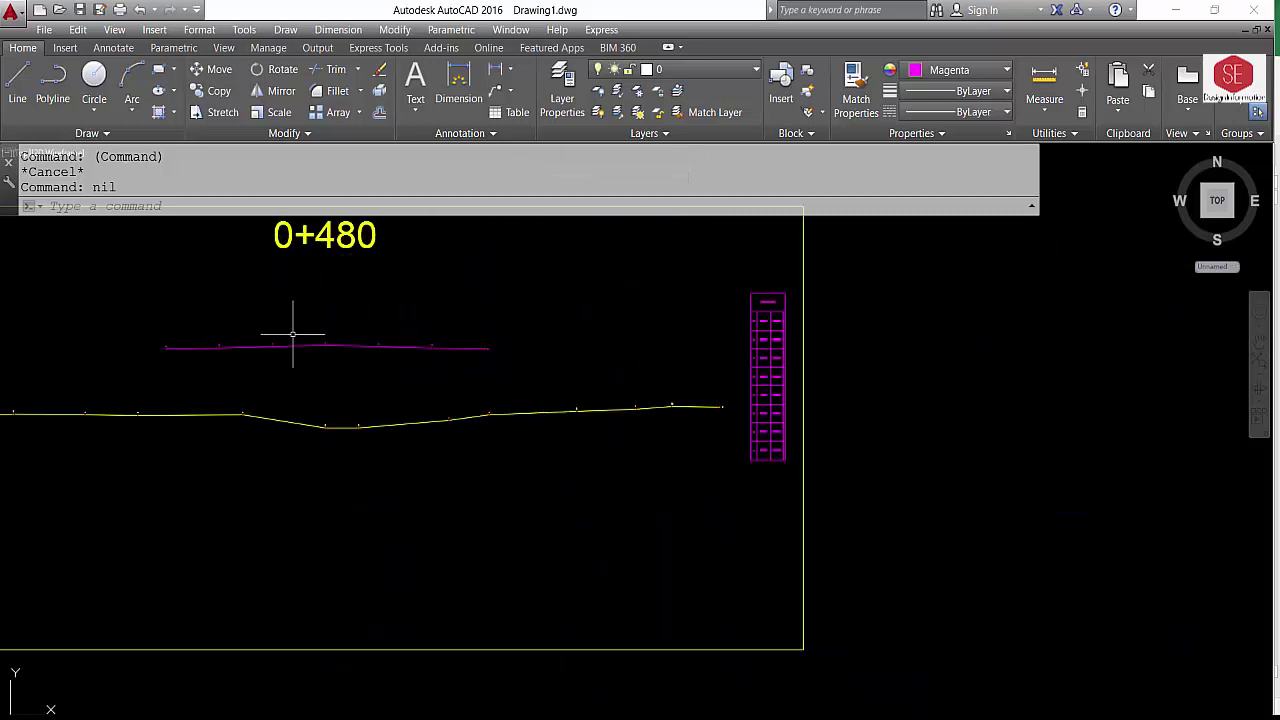
scroll(775, 330, up, 2)
scroll(740, 270, up, 6)
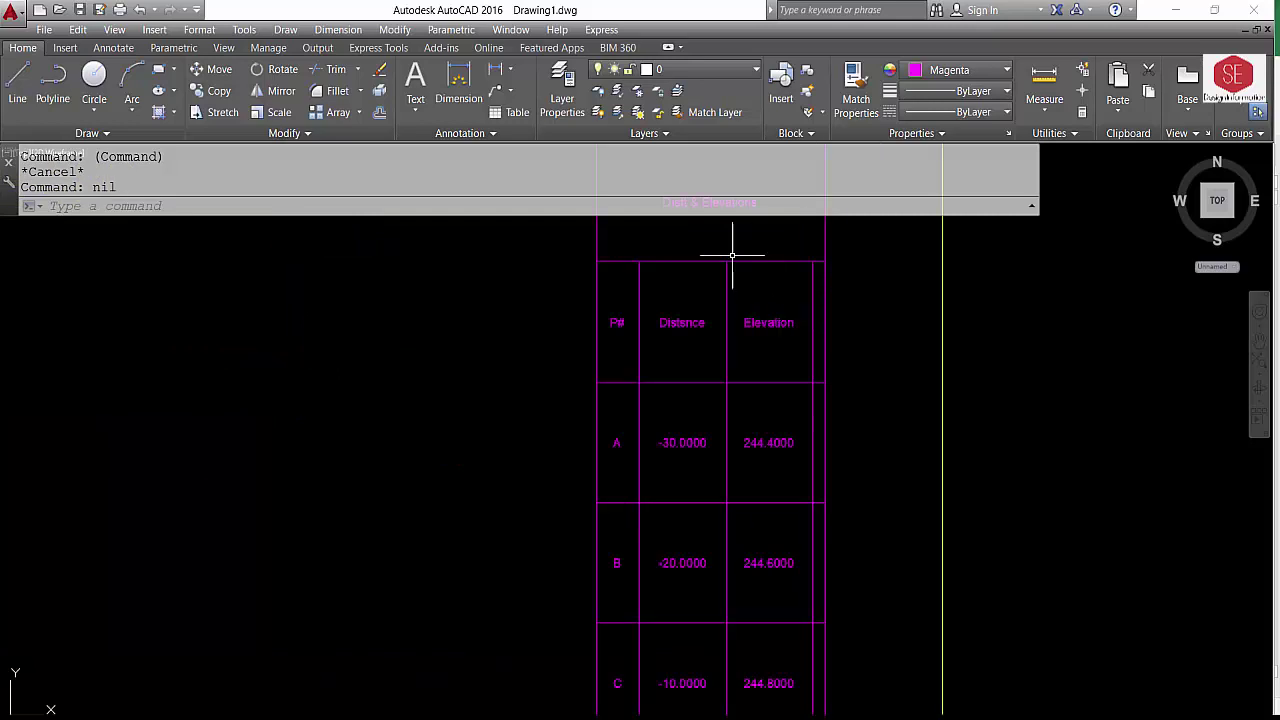
scroll(766, 393, down, 2)
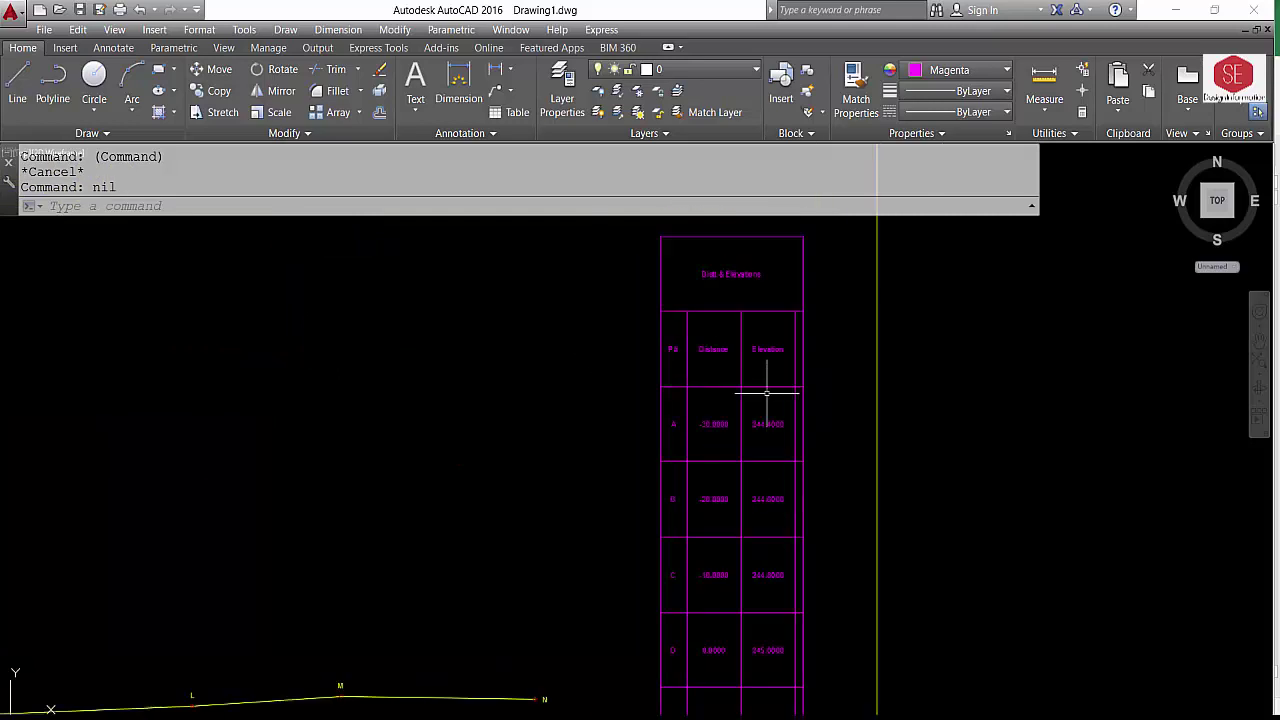
scroll(740, 357, down, 1)
scroll(737, 360, down, 2)
scroll(737, 366, down, 3)
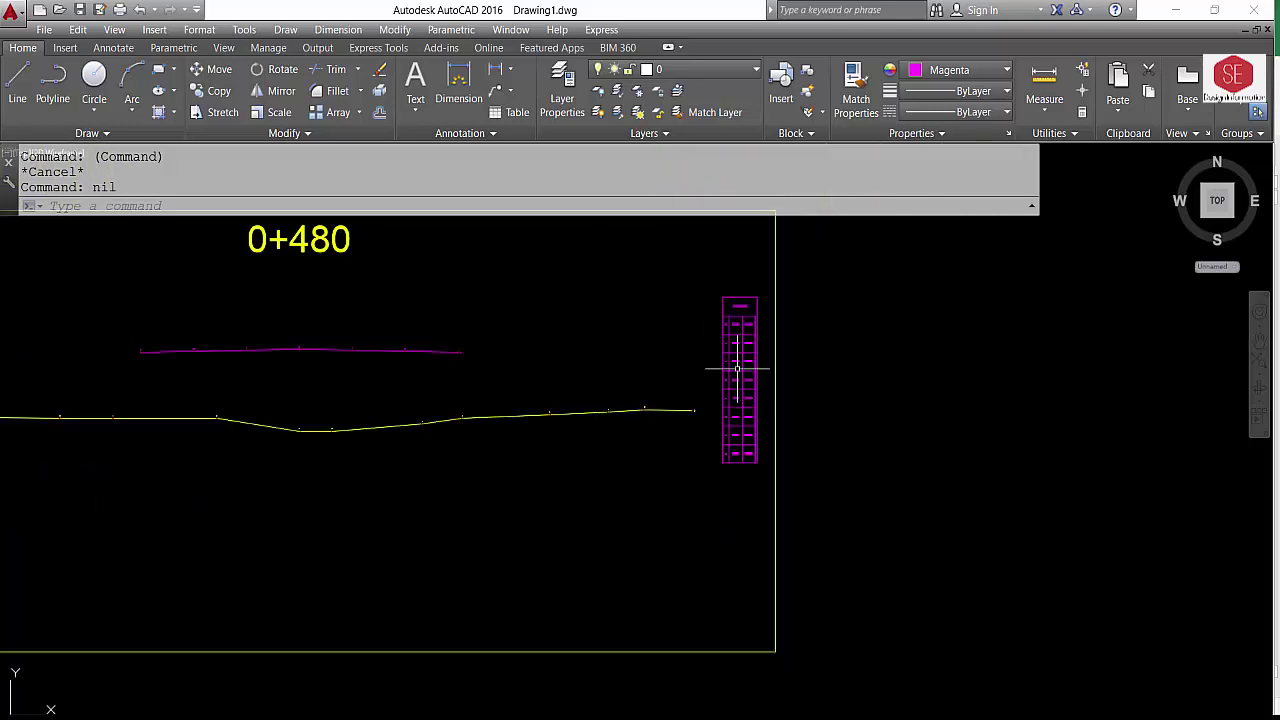
drag(435, 385, 800, 410)
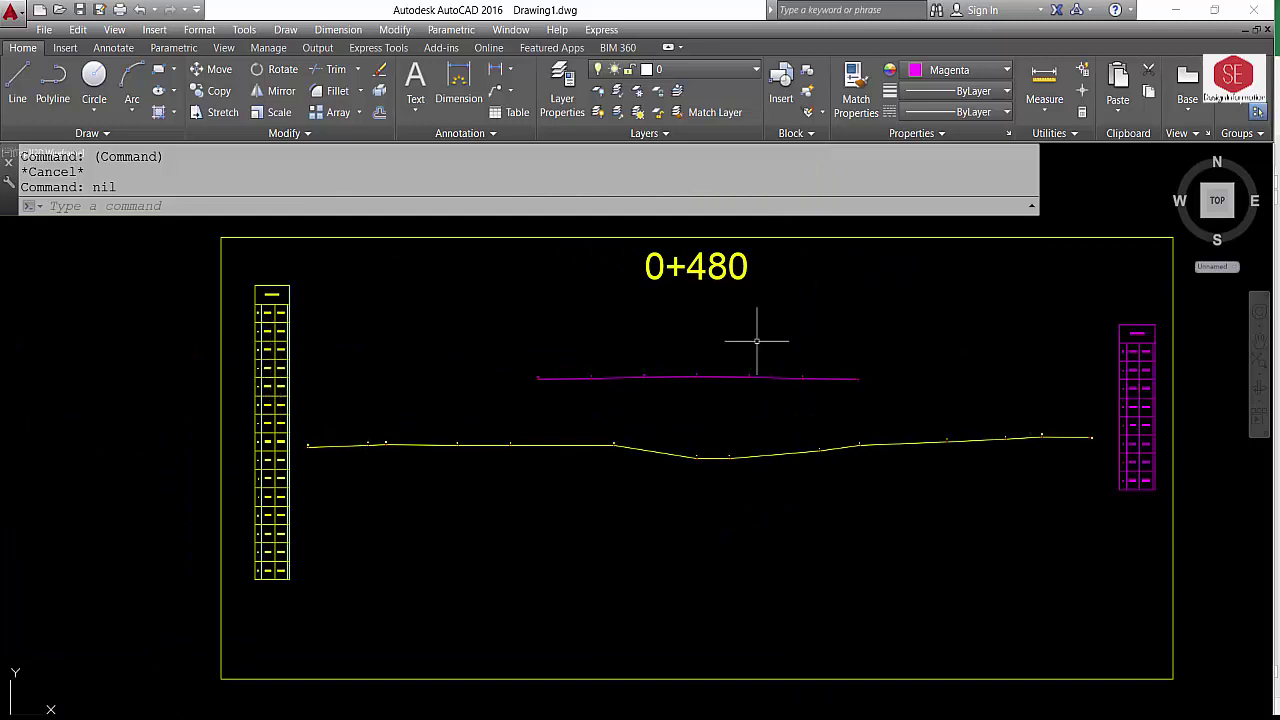
scroll(520, 380, down, 1)
scroll(503, 374, down, 1)
mouse_move(1114, 423)
mouse_down()
mouse_move(840, 377)
mouse_move(845, 313)
mouse_up()
scroll(845, 313, down, 2)
drag(849, 443, 640, 300)
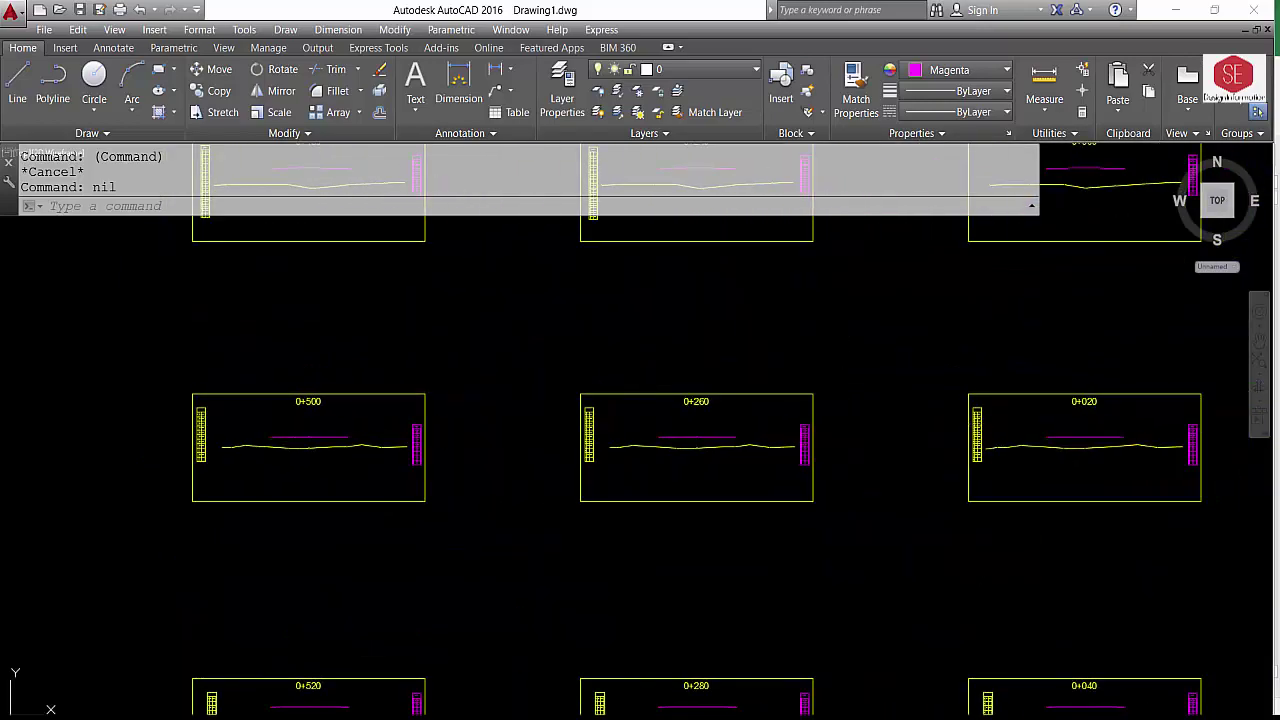
scroll(626, 393, down, 1)
drag(626, 393, 740, 376)
scroll(794, 423, down, 1)
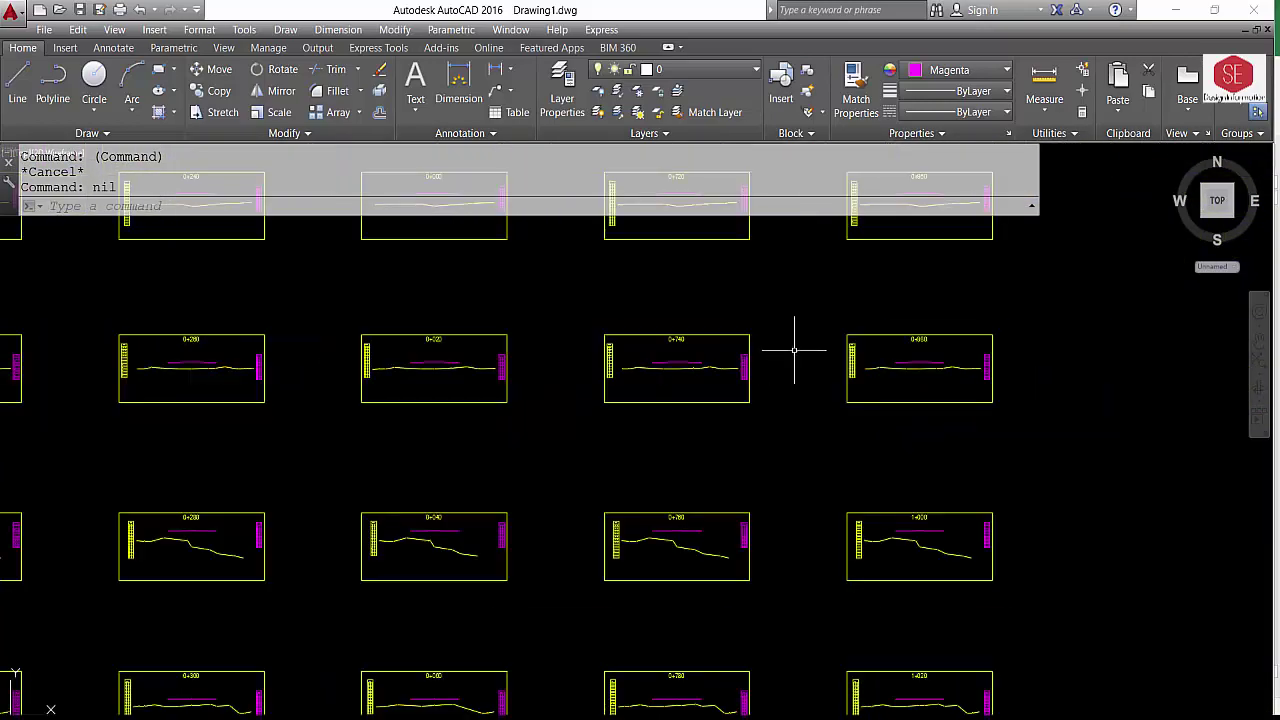
mouse_move(794, 423)
mouse_down()
mouse_move(733, 430)
mouse_move(766, 491)
mouse_move(857, 386)
mouse_up()
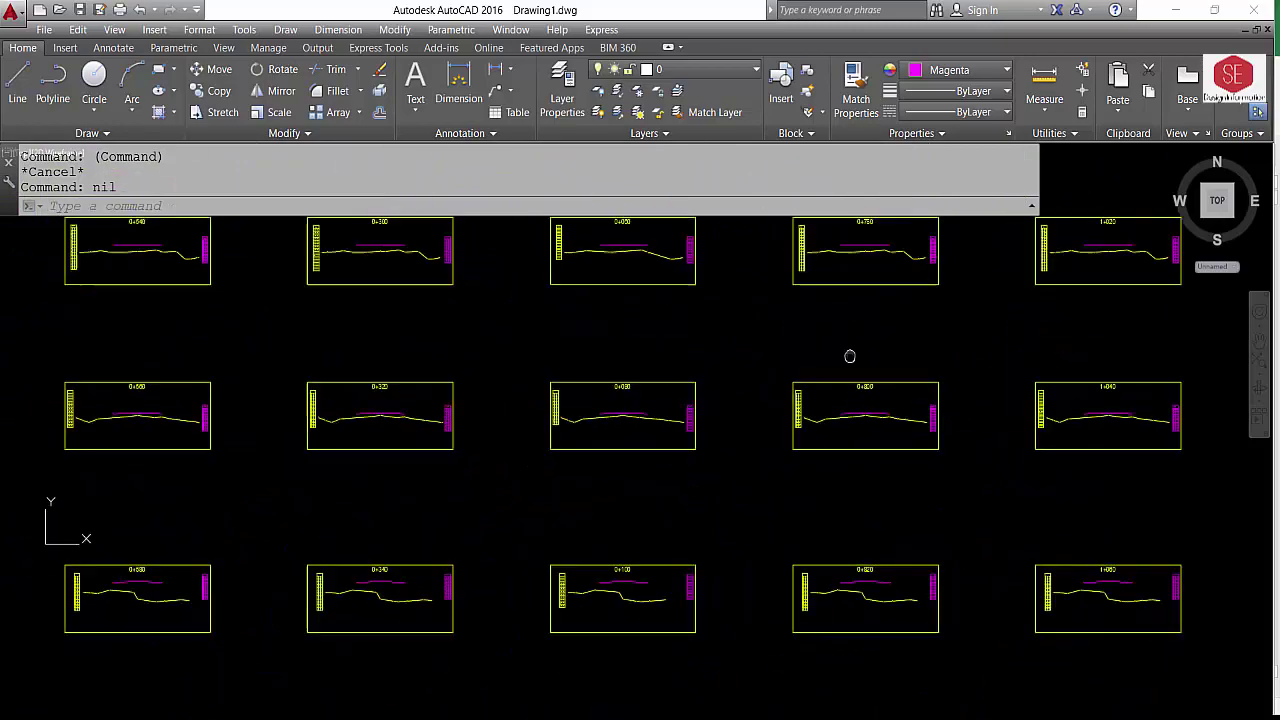
mouse_move(851, 498)
mouse_down()
mouse_move(846, 380)
mouse_move(812, 571)
mouse_up()
scroll(777, 443, down, 4)
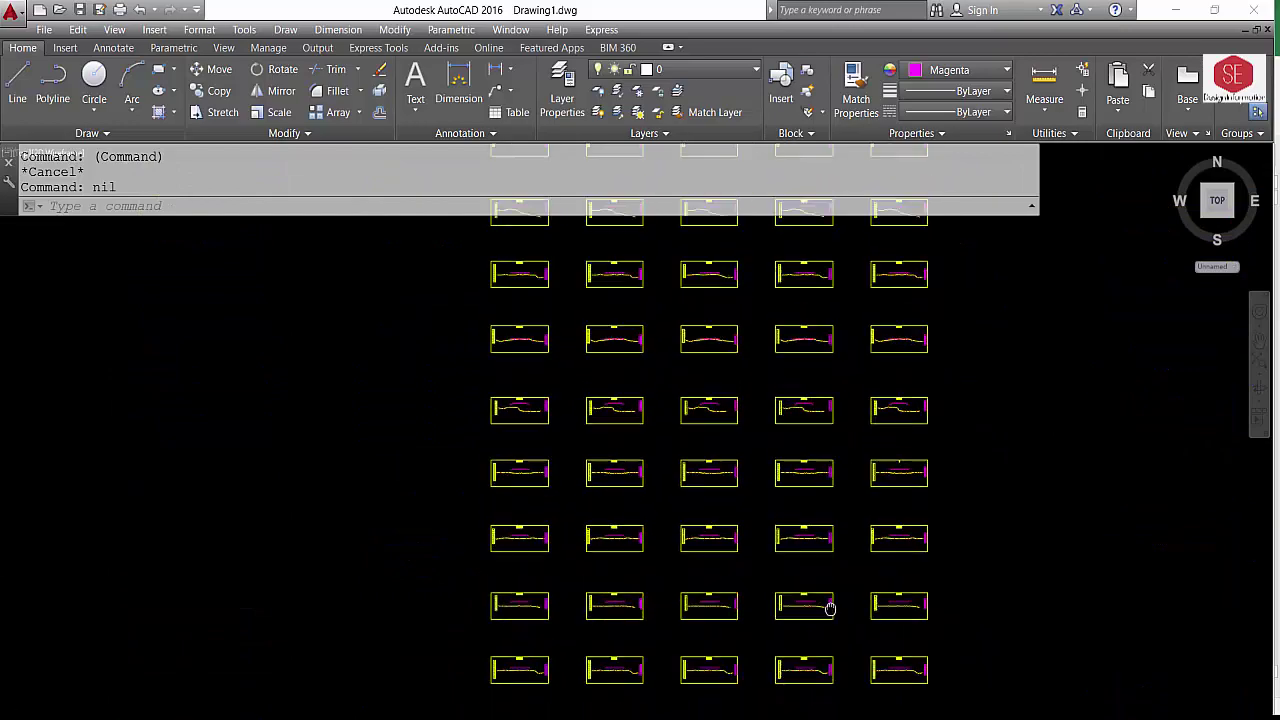
scroll(906, 352, up, 3)
drag(801, 323, 825, 509)
mouse_move(690, 302)
mouse_down()
mouse_move(783, 360)
mouse_move(789, 557)
mouse_up()
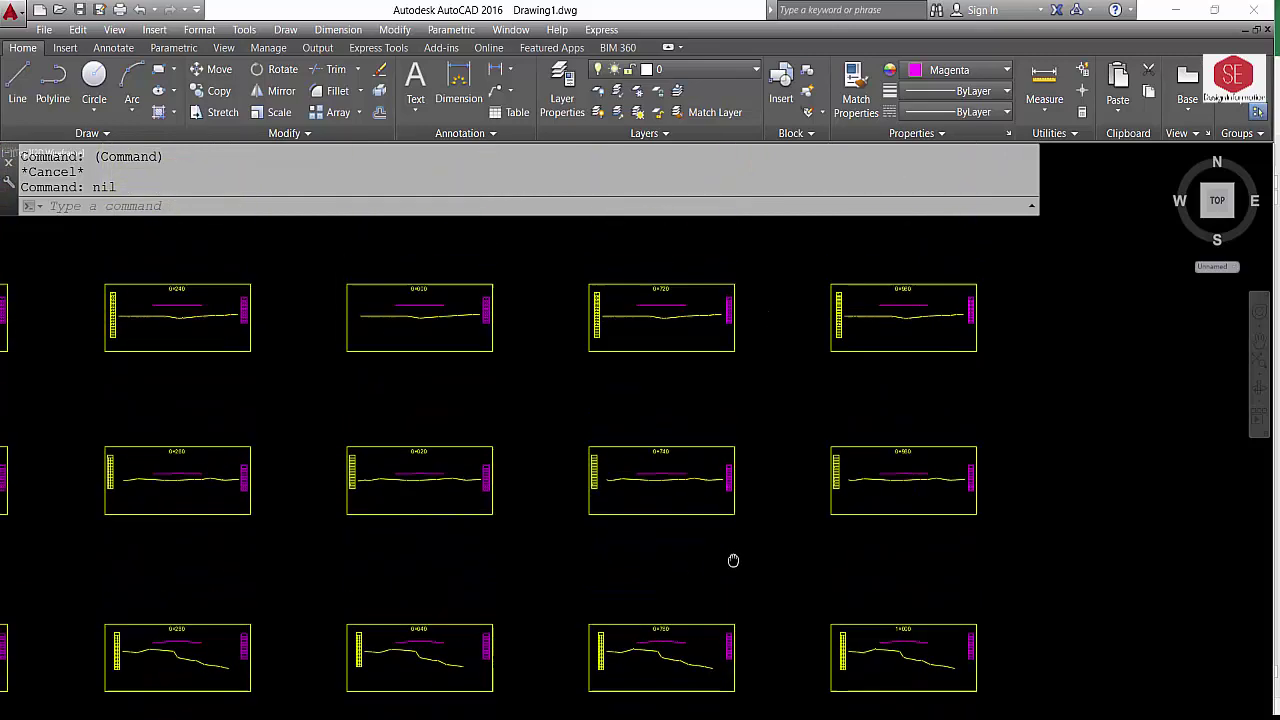
scroll(745, 470, down, 3)
scroll(740, 480, down, 1)
drag(740, 480, 744, 364)
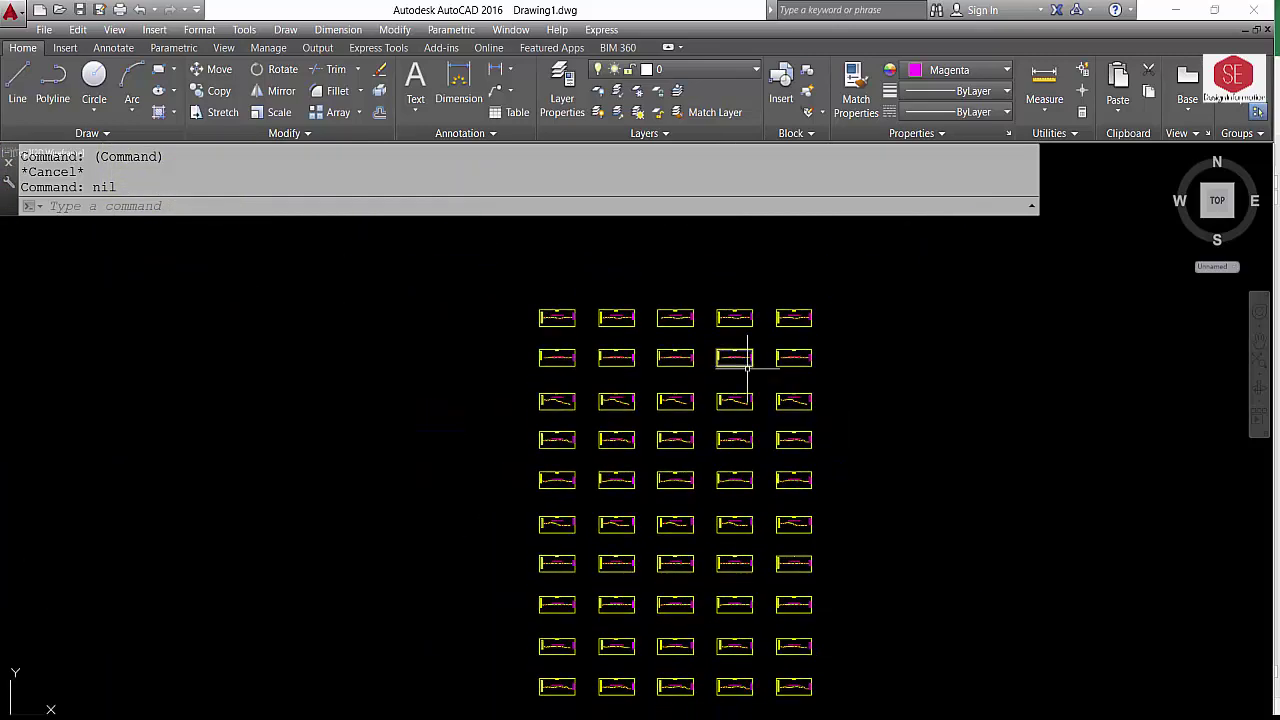
Zoom to extents, window-select every section frame and erase them all
text(z)
key(Return)
text(e)
key(Return)
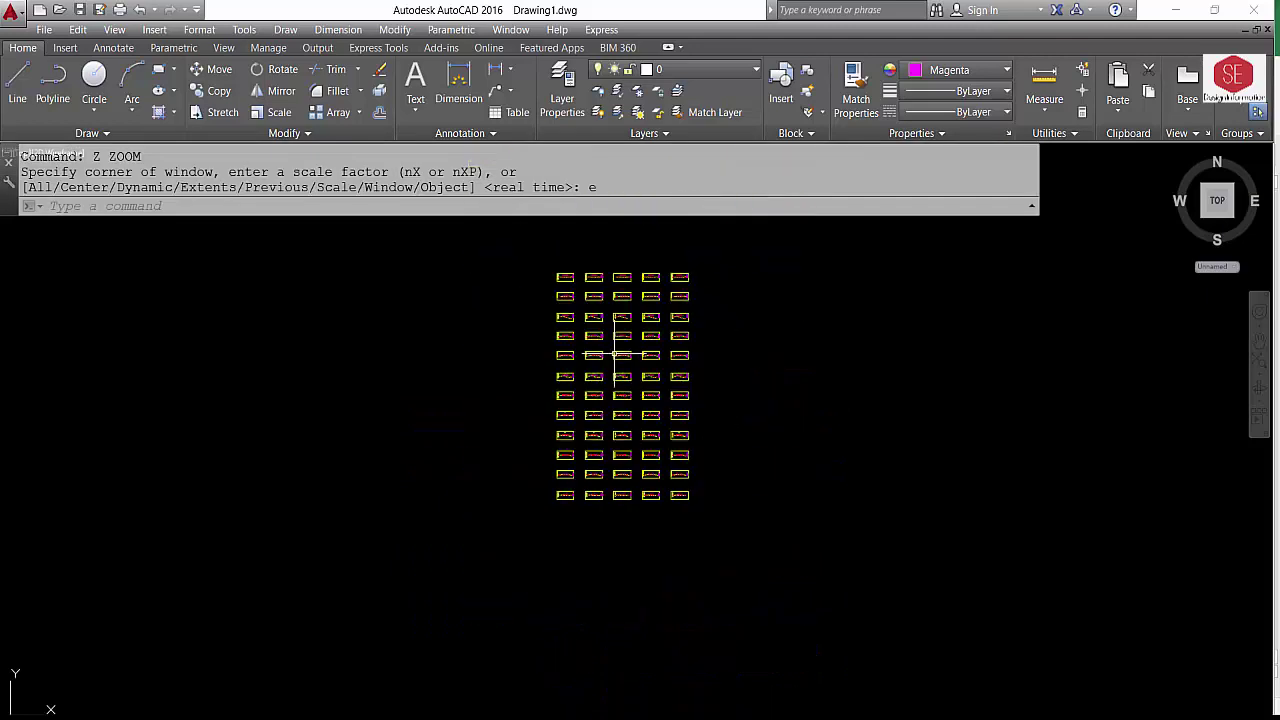
click(737, 251)
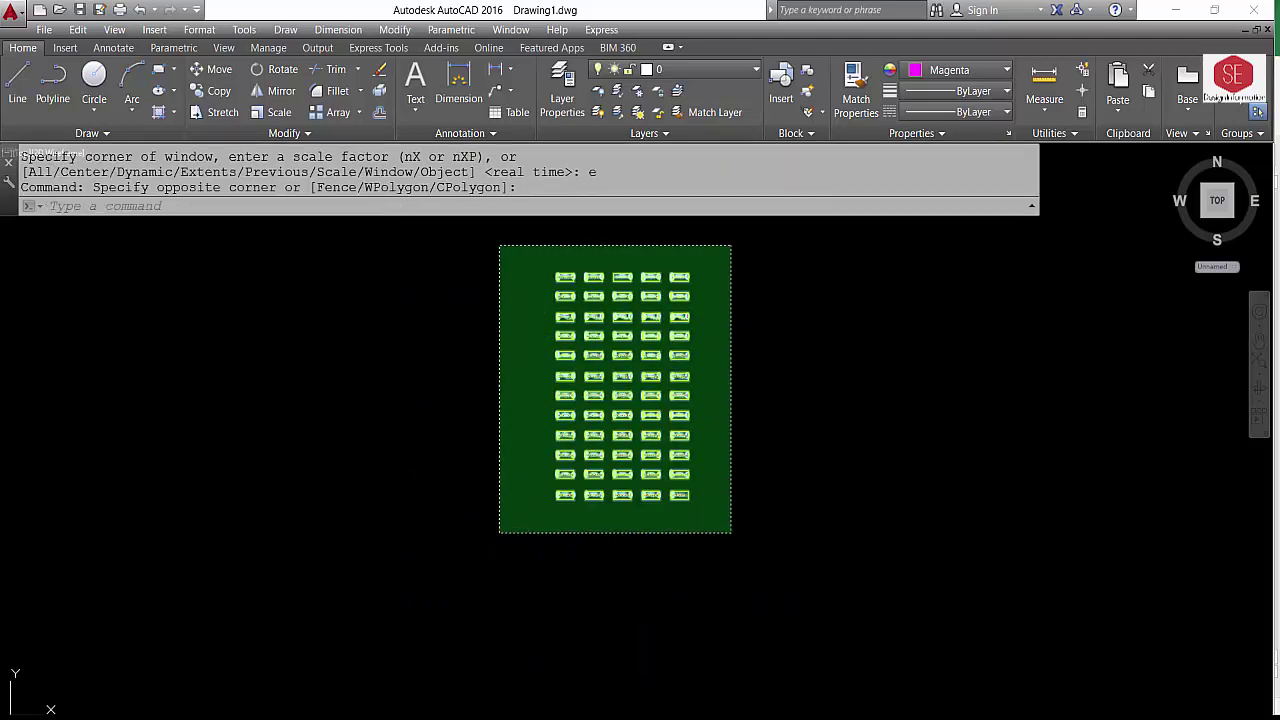
click(499, 533)
text(e)
key(Return)
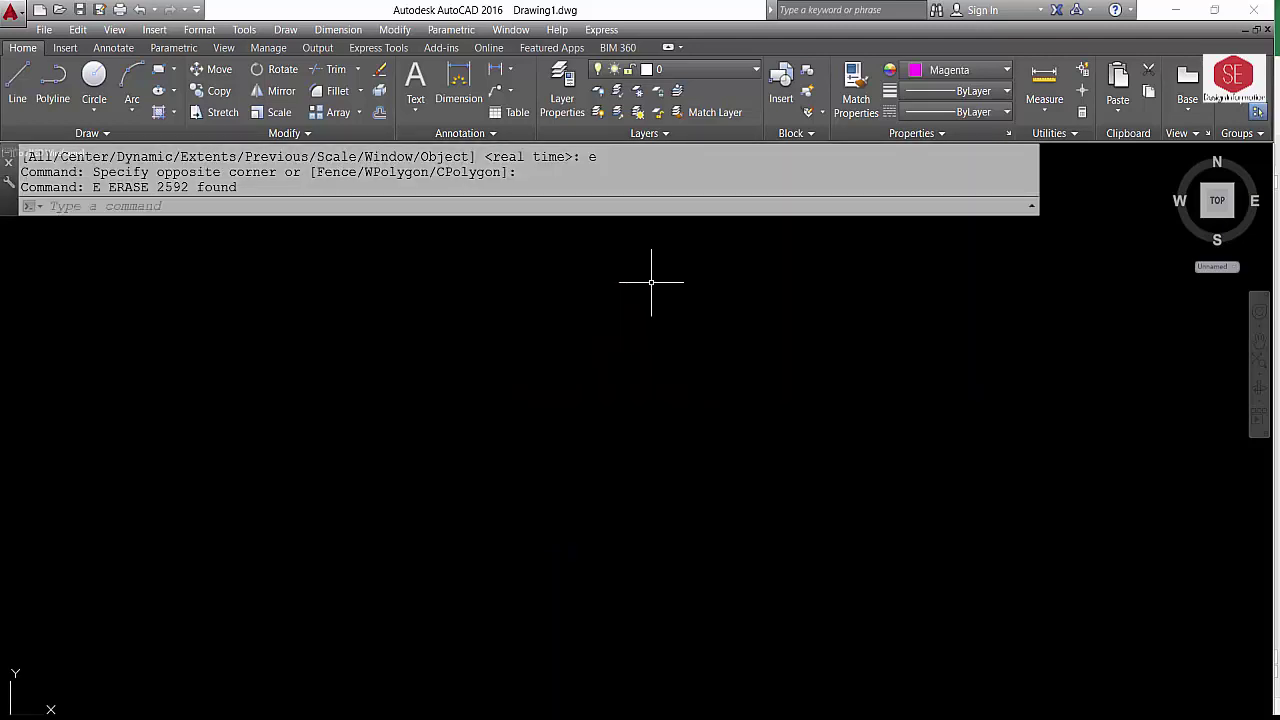
In the Data file workbook, select DataRange on Sheet1 and copy its plotting commands
click(567, 655)
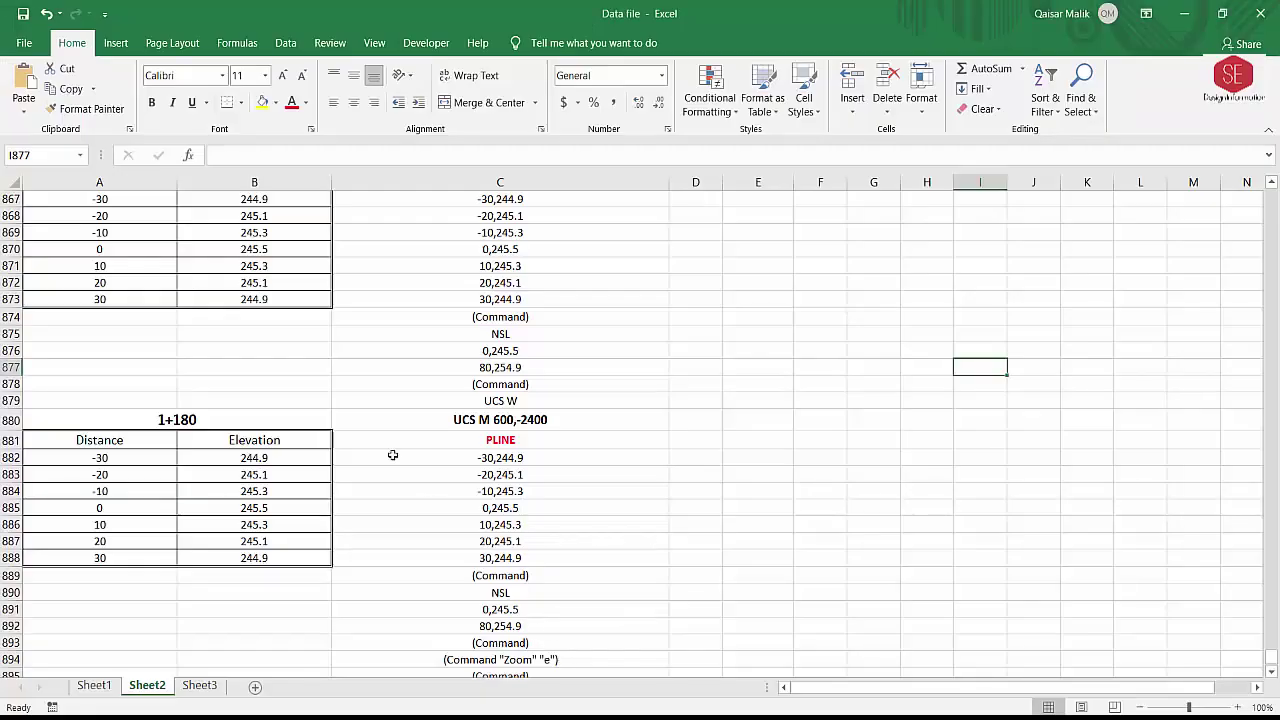
click(94, 685)
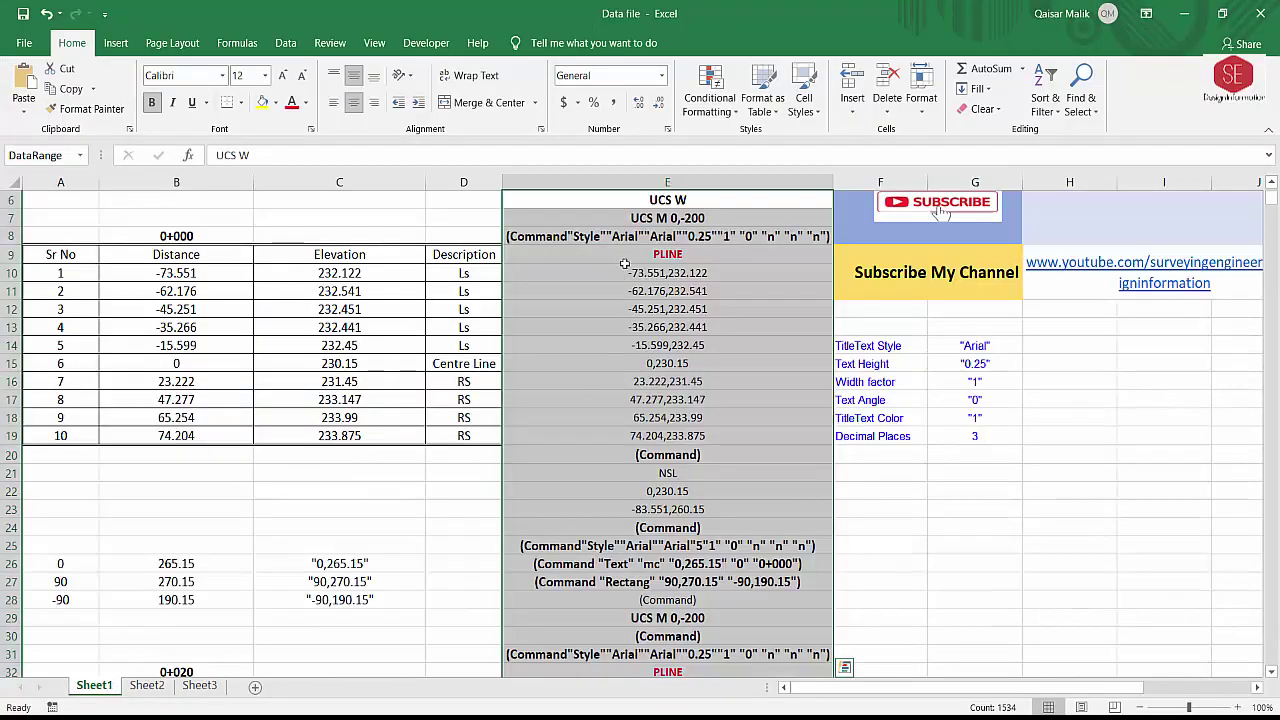
click(372, 529)
scroll(333, 304, up, 2)
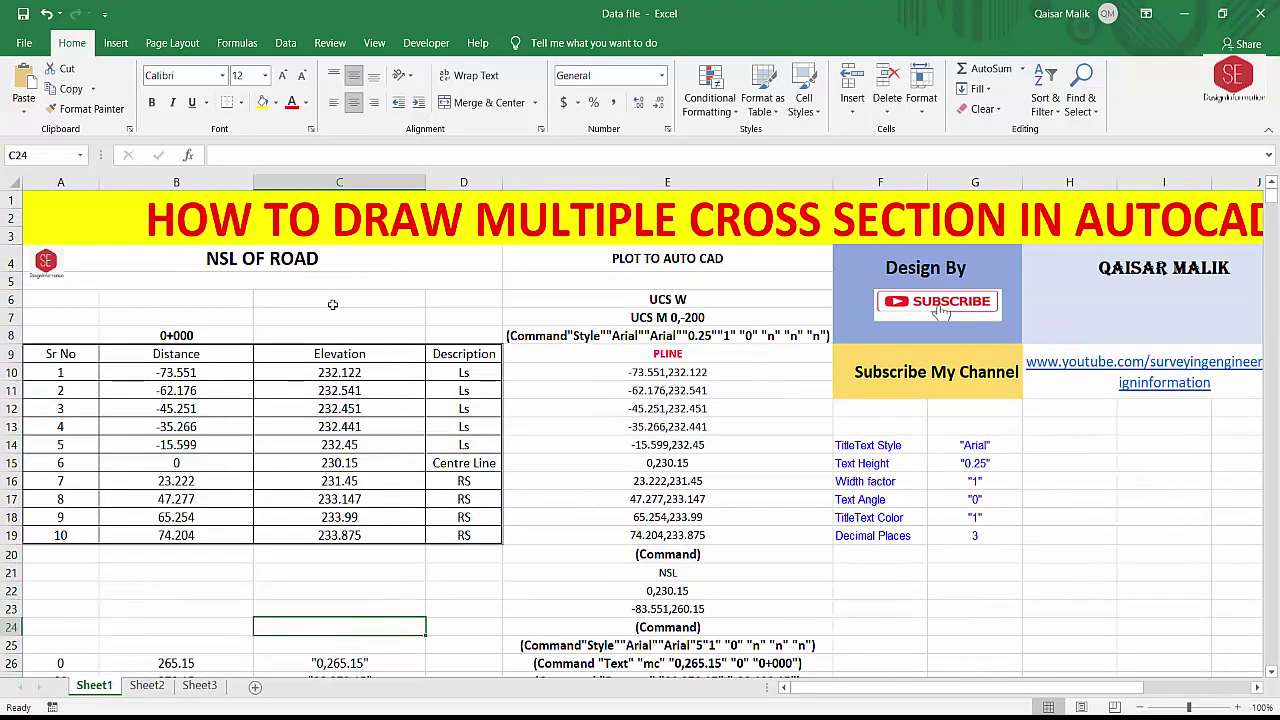
click(244, 262)
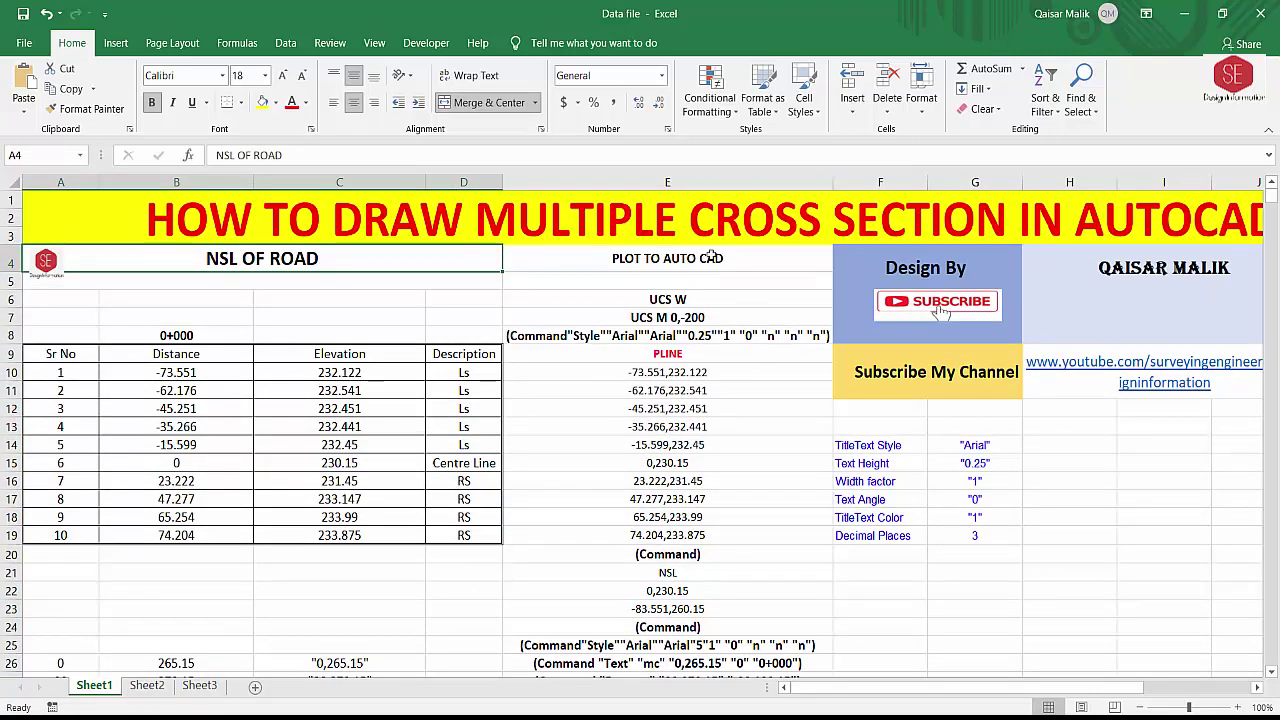
click(84, 157)
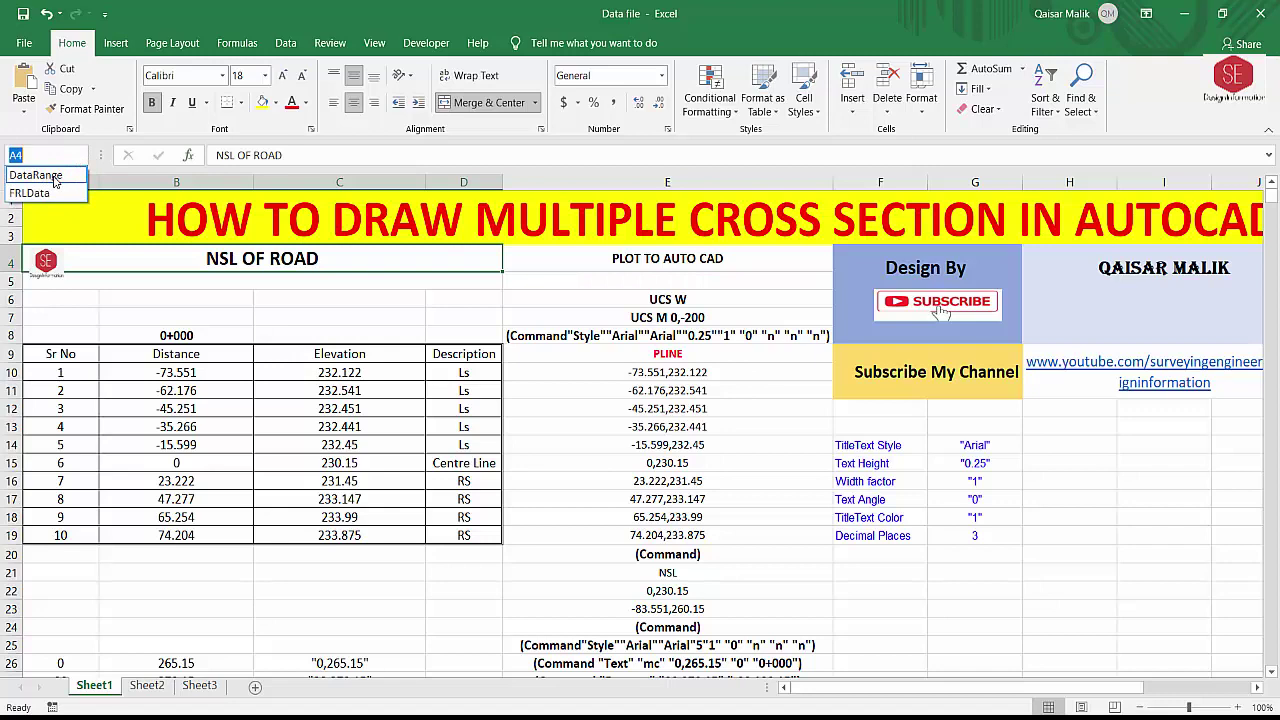
click(36, 175)
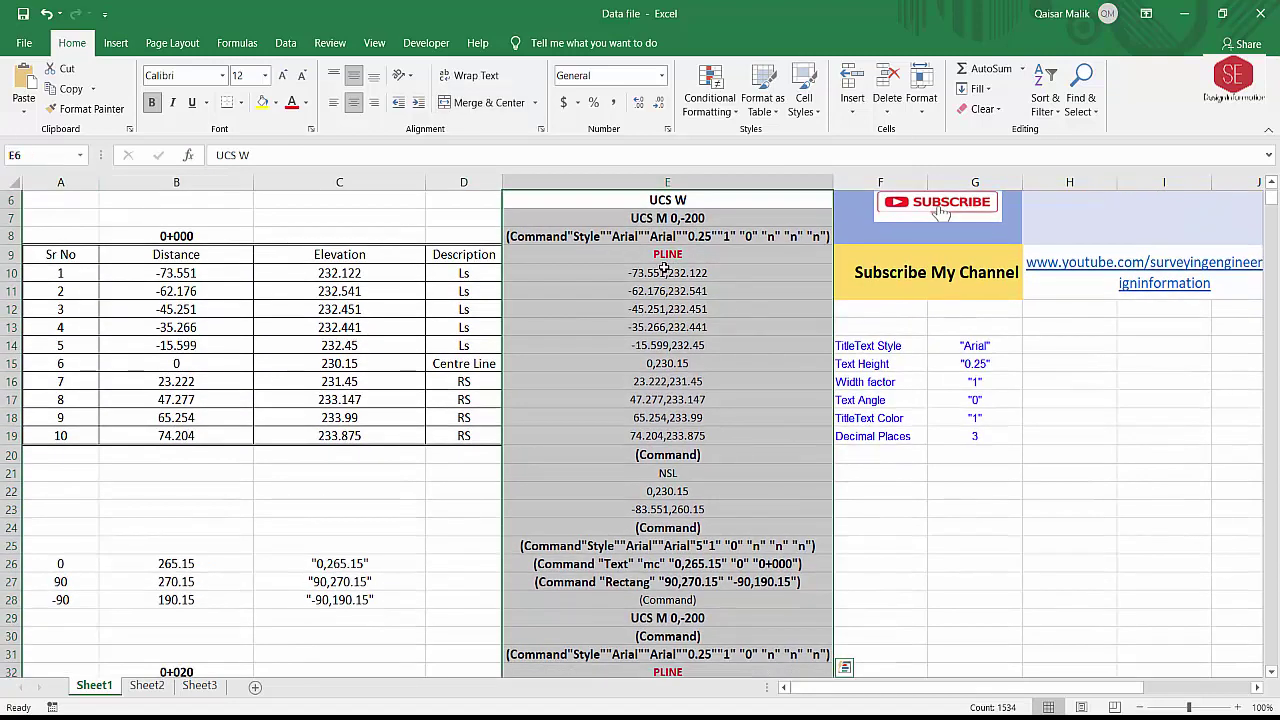
right_click(664, 268)
click(703, 220)
Set the current colour to Cyan and paste the DataRange commands into AutoCAD's command line
key(alt+Tab)
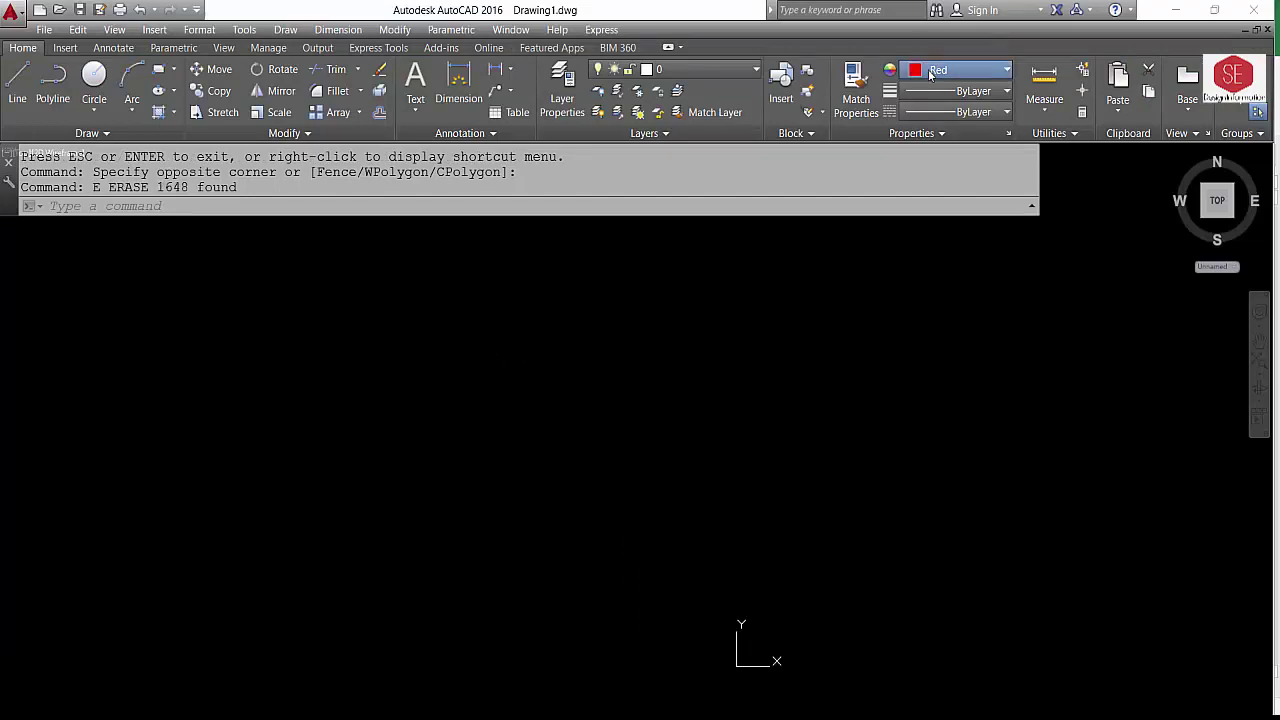
click(928, 69)
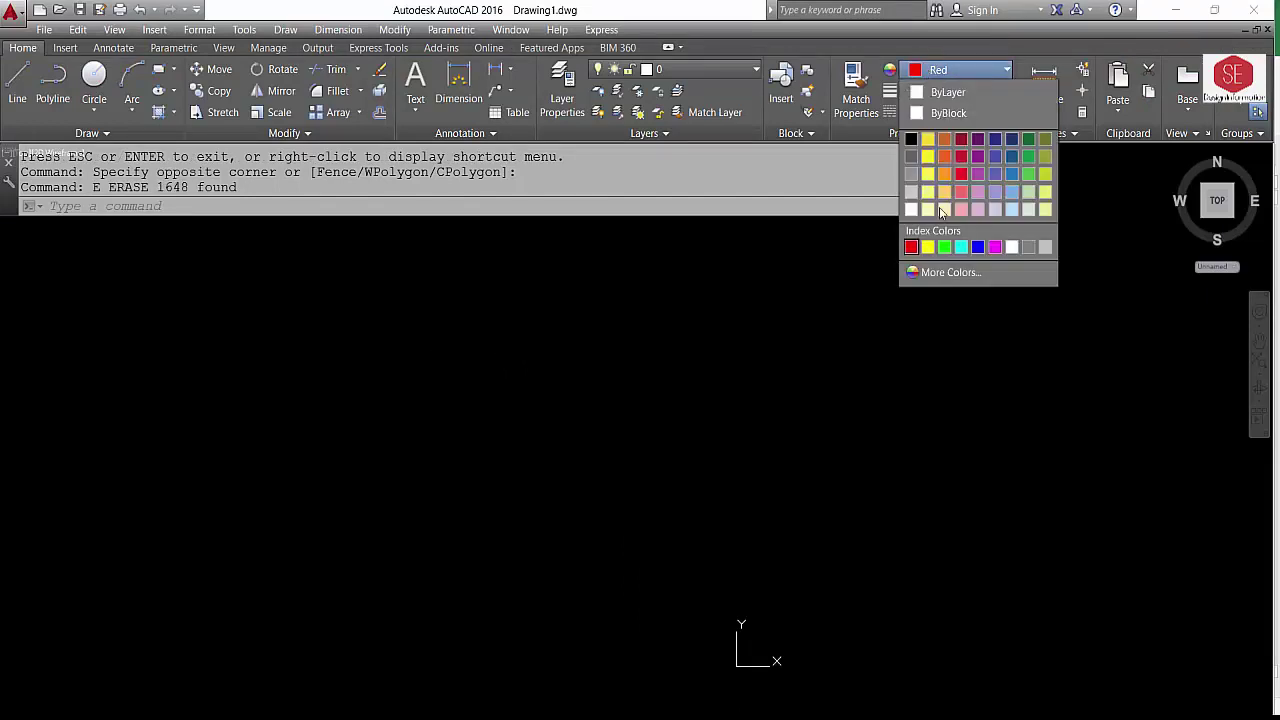
click(961, 250)
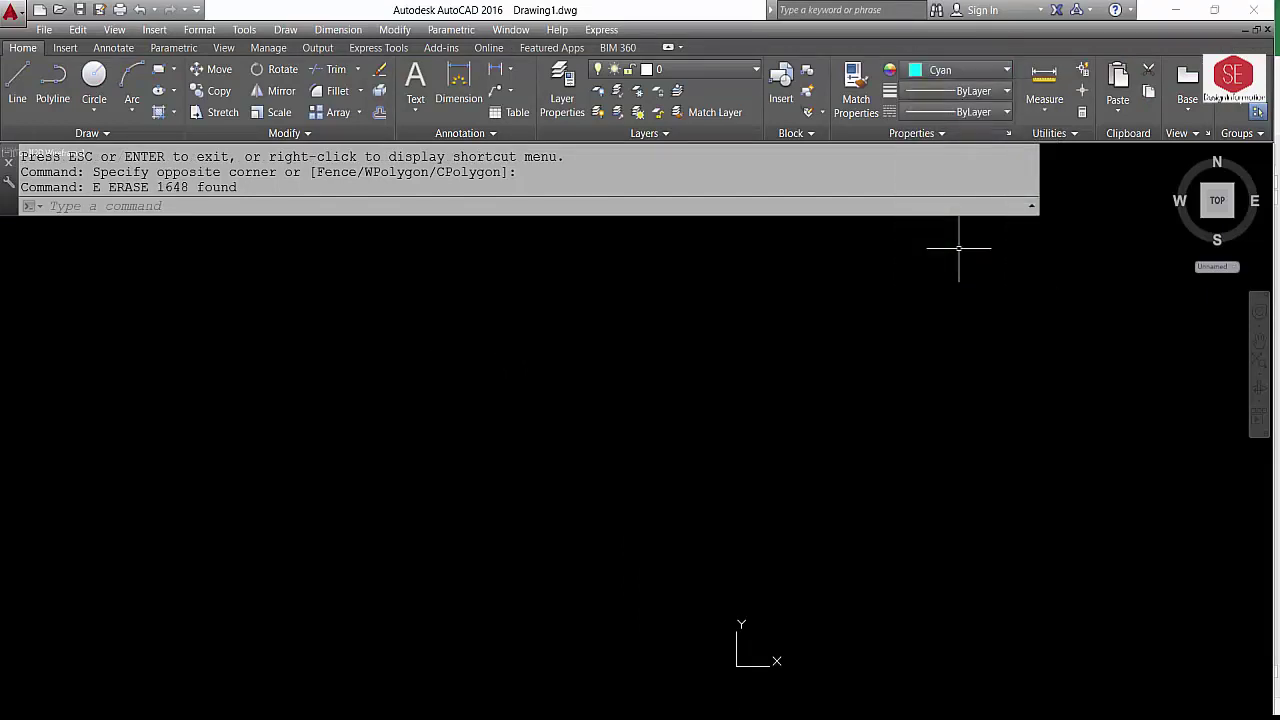
right_click(144, 208)
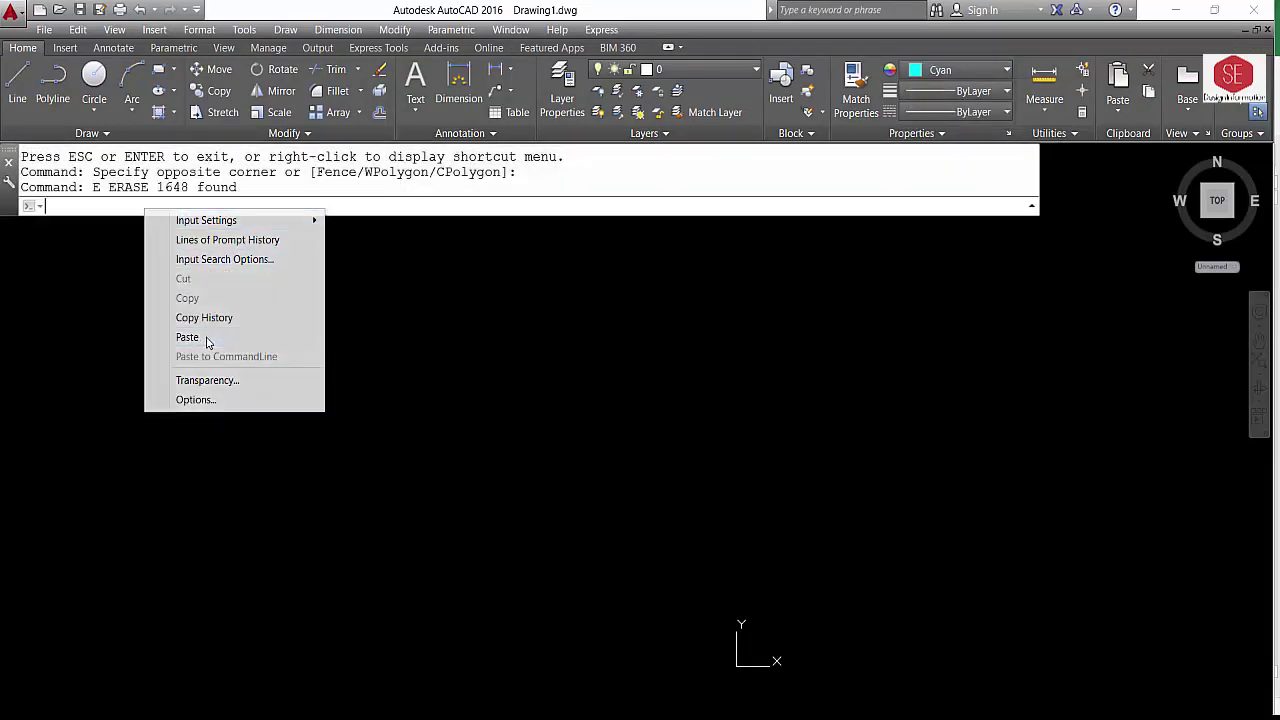
click(206, 340)
click(206, 336)
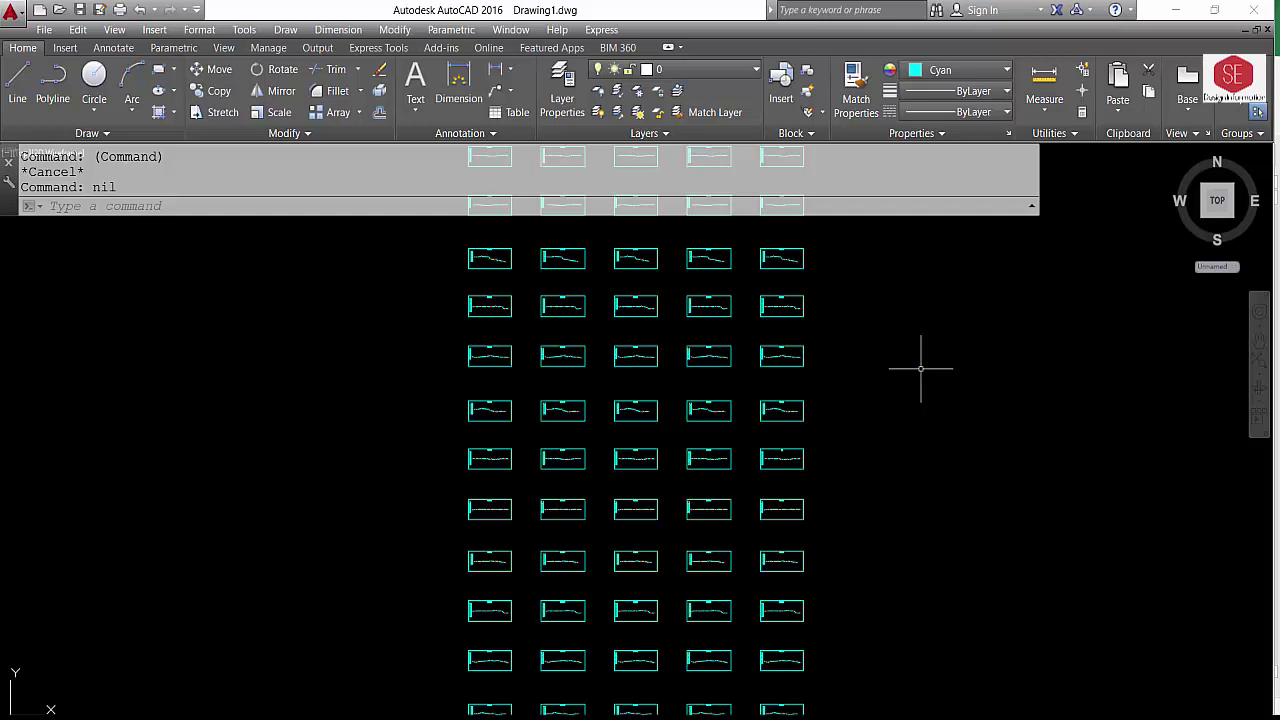
Zoom out in real time to view the whole cyan grid, then return to Excel
text(z)
key(Return)
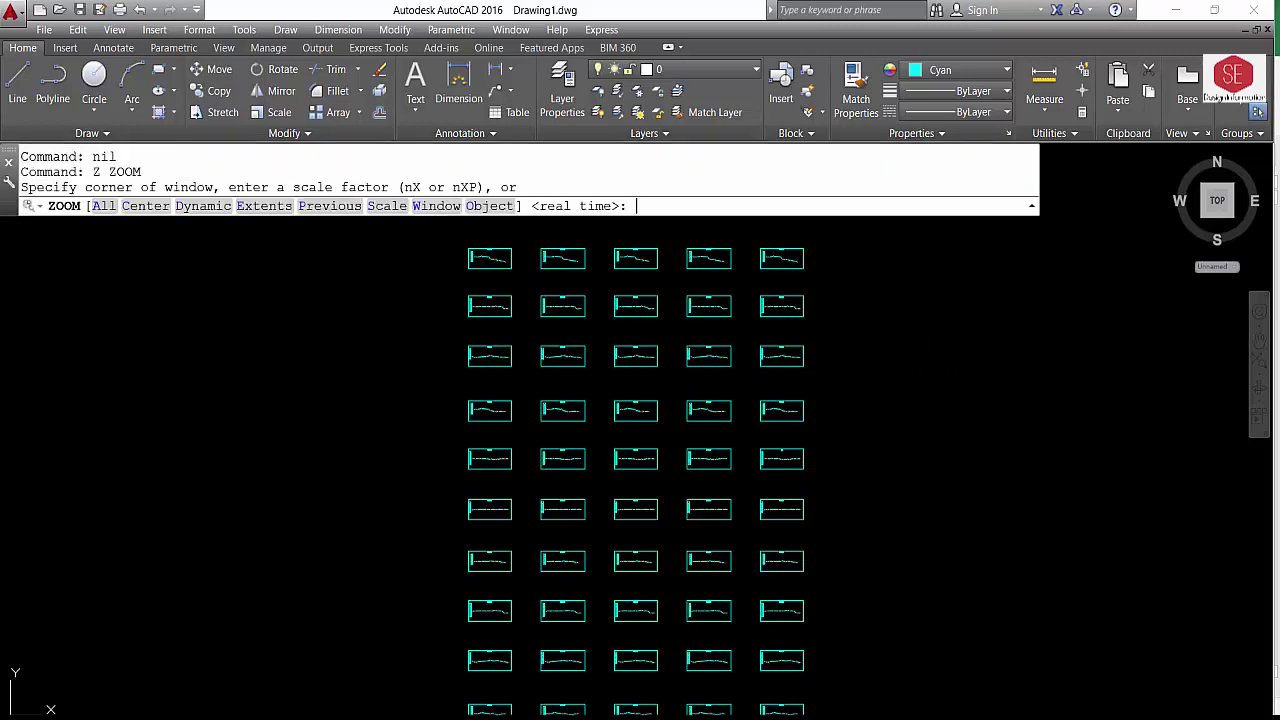
key(Return)
drag(851, 337, 780, 526)
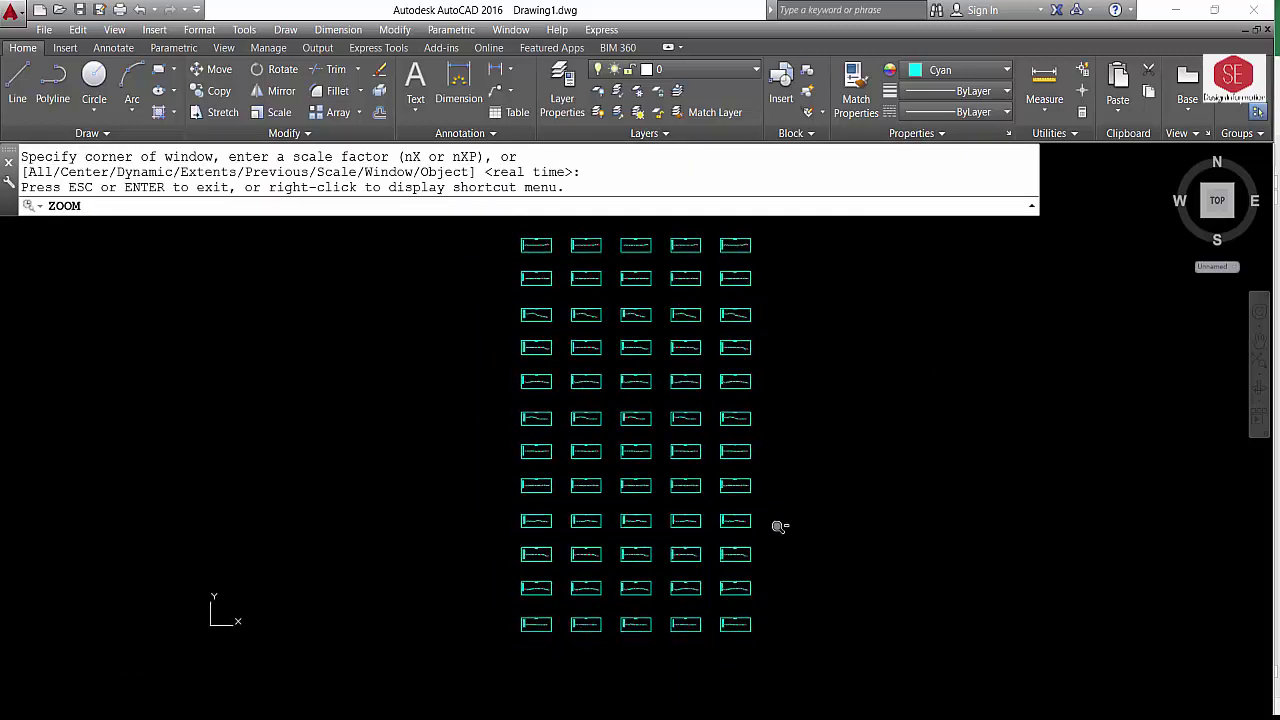
key(Escape)
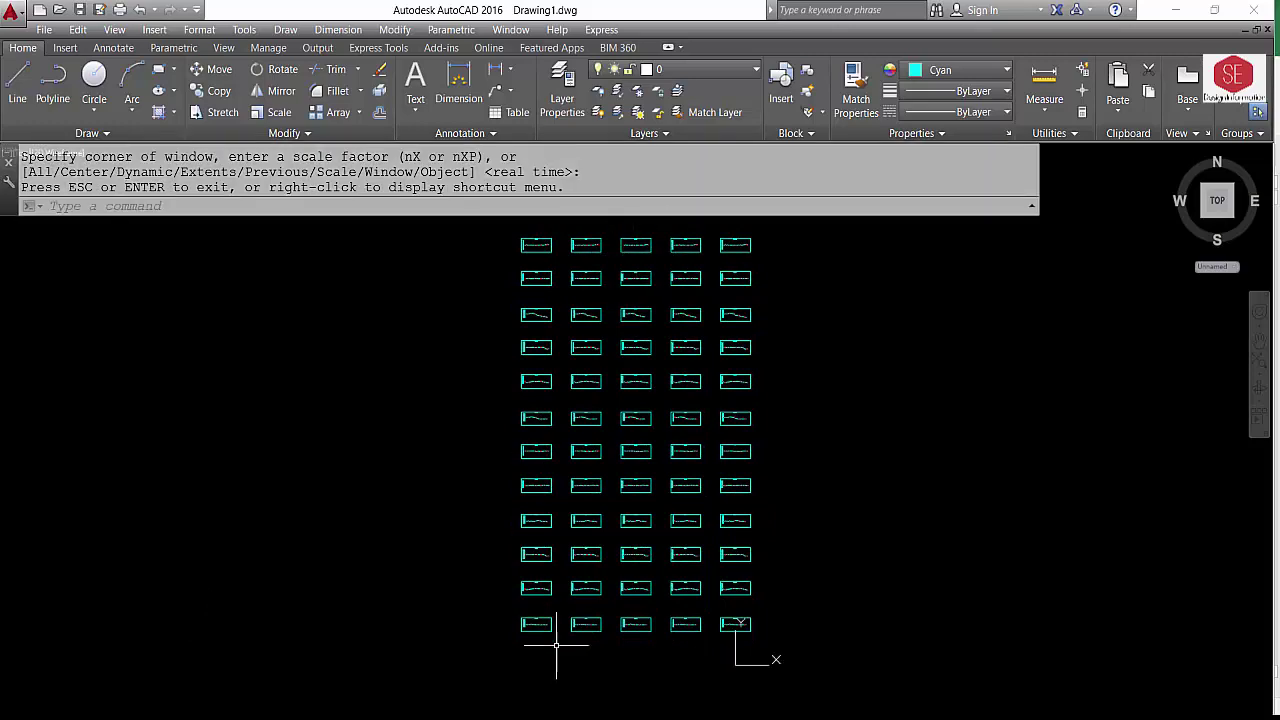
click(499, 629)
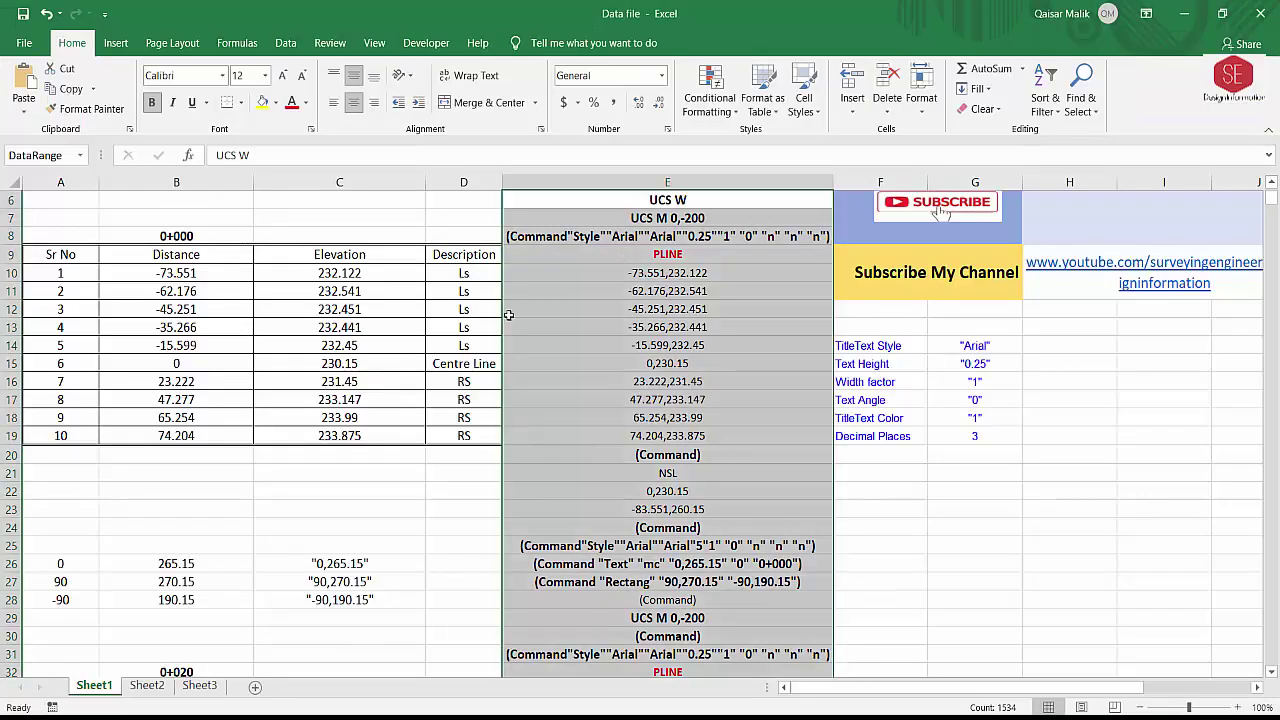
Select FRLData from the Name Box on Sheet2 and copy the highlighted cells
click(80, 157)
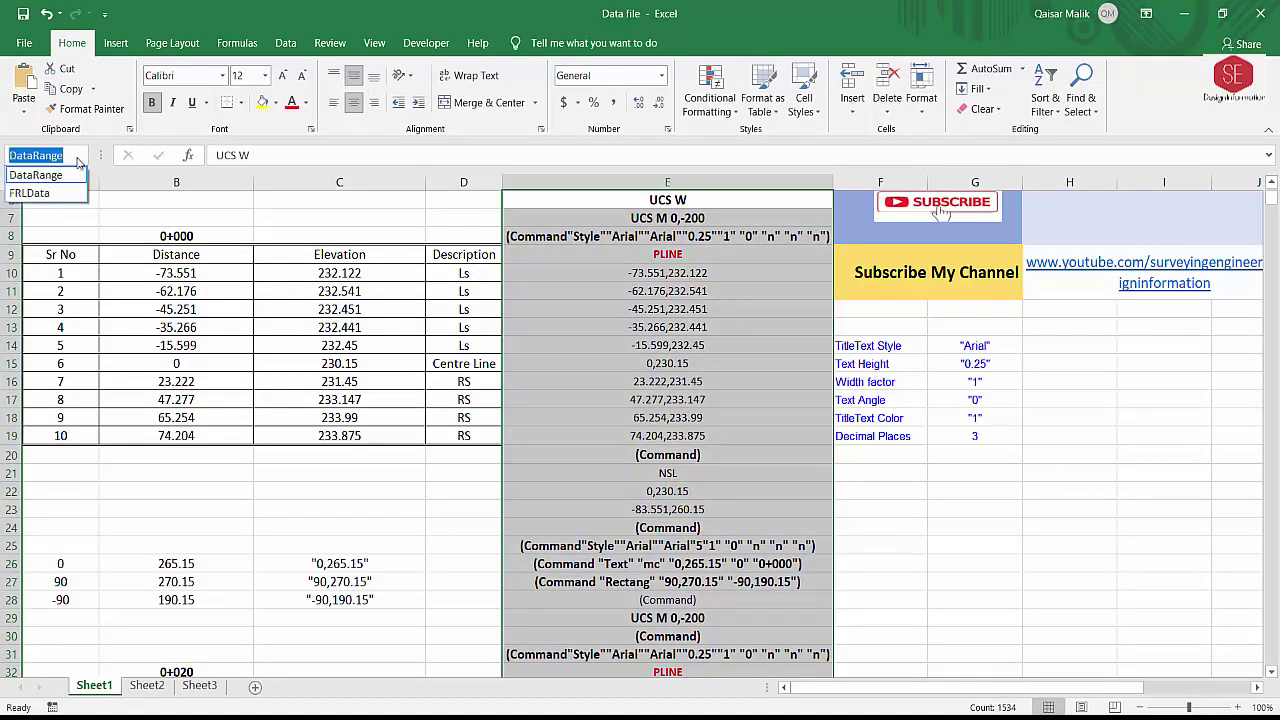
click(30, 193)
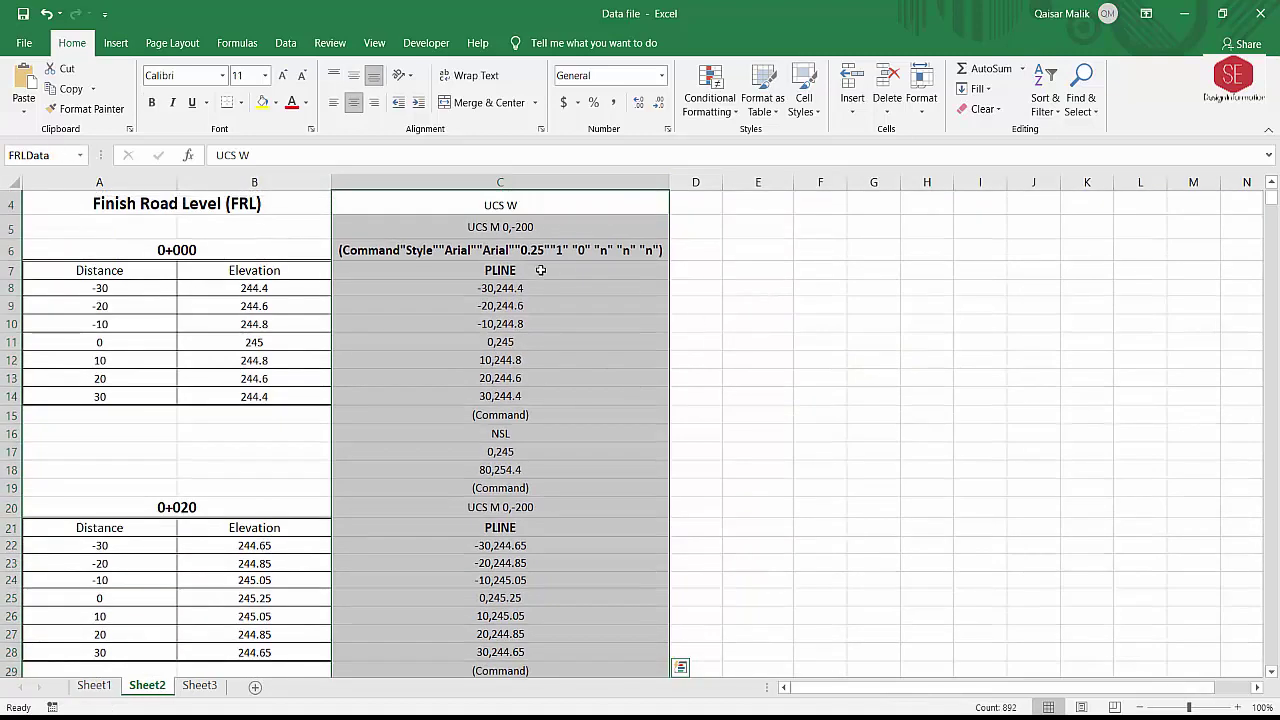
right_click(539, 269)
click(565, 298)
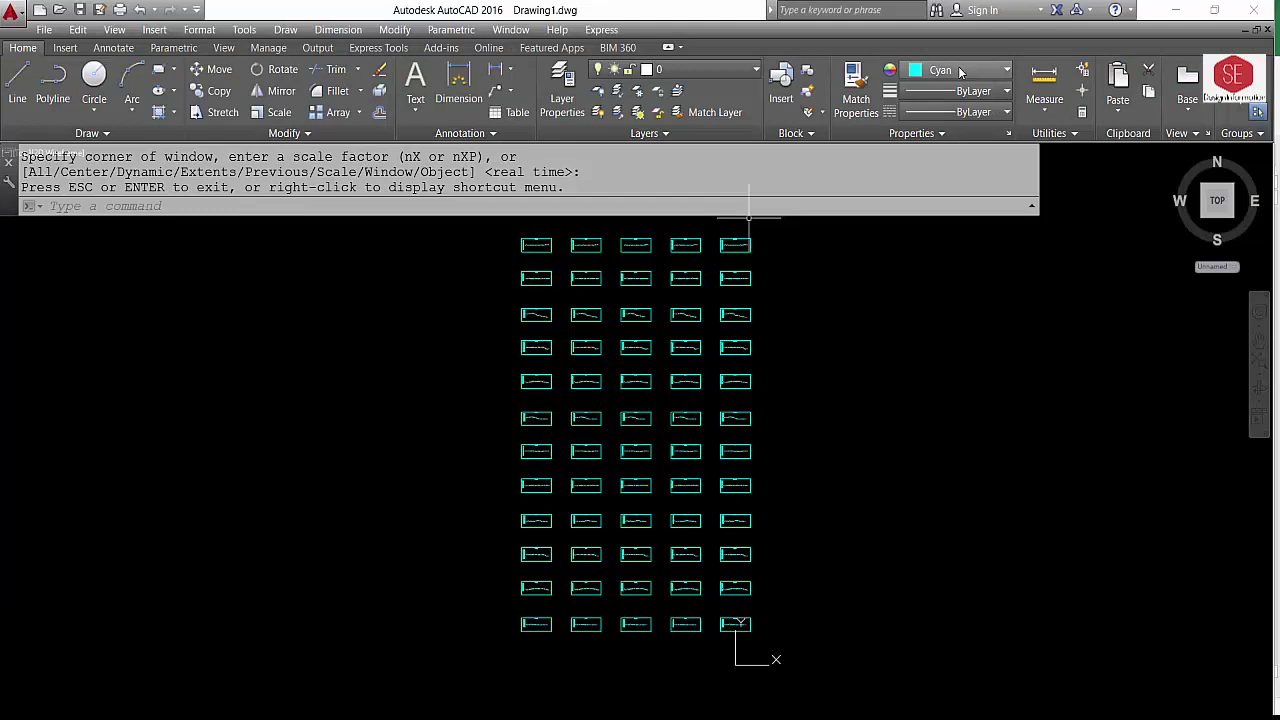
Set the current colour to Red and paste the FRLData road-level commands into the command line
click(957, 68)
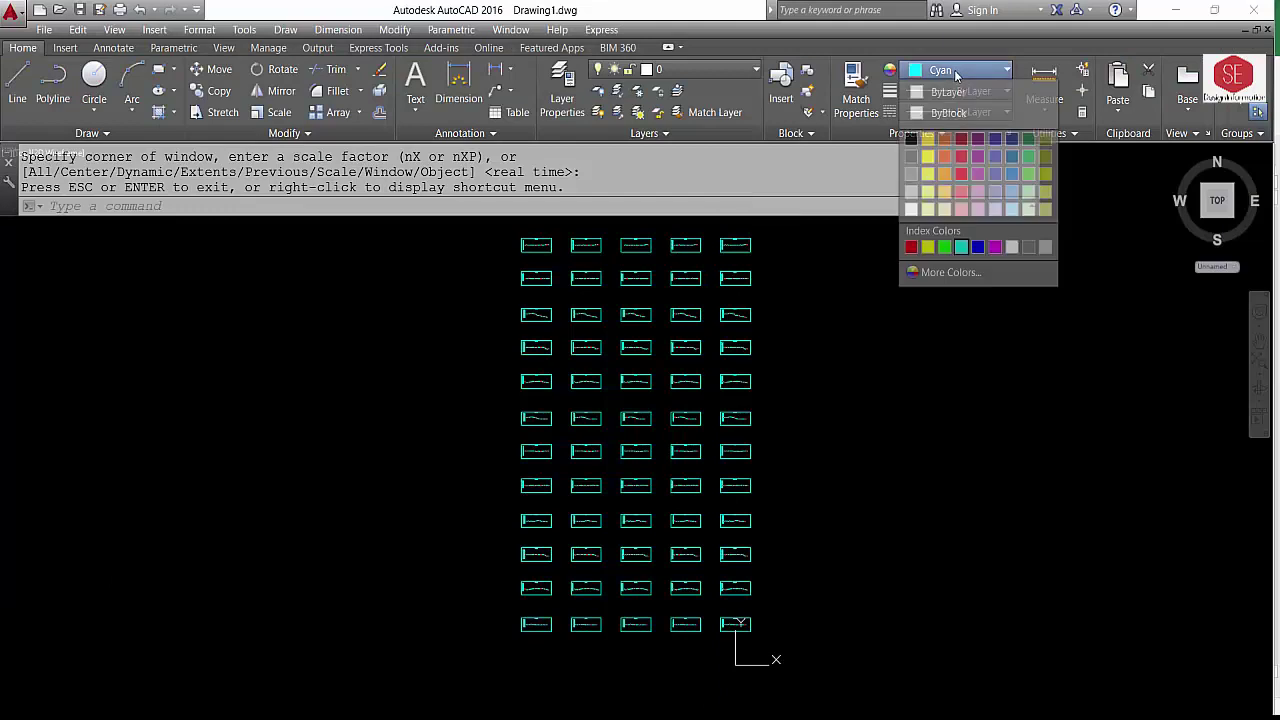
click(910, 247)
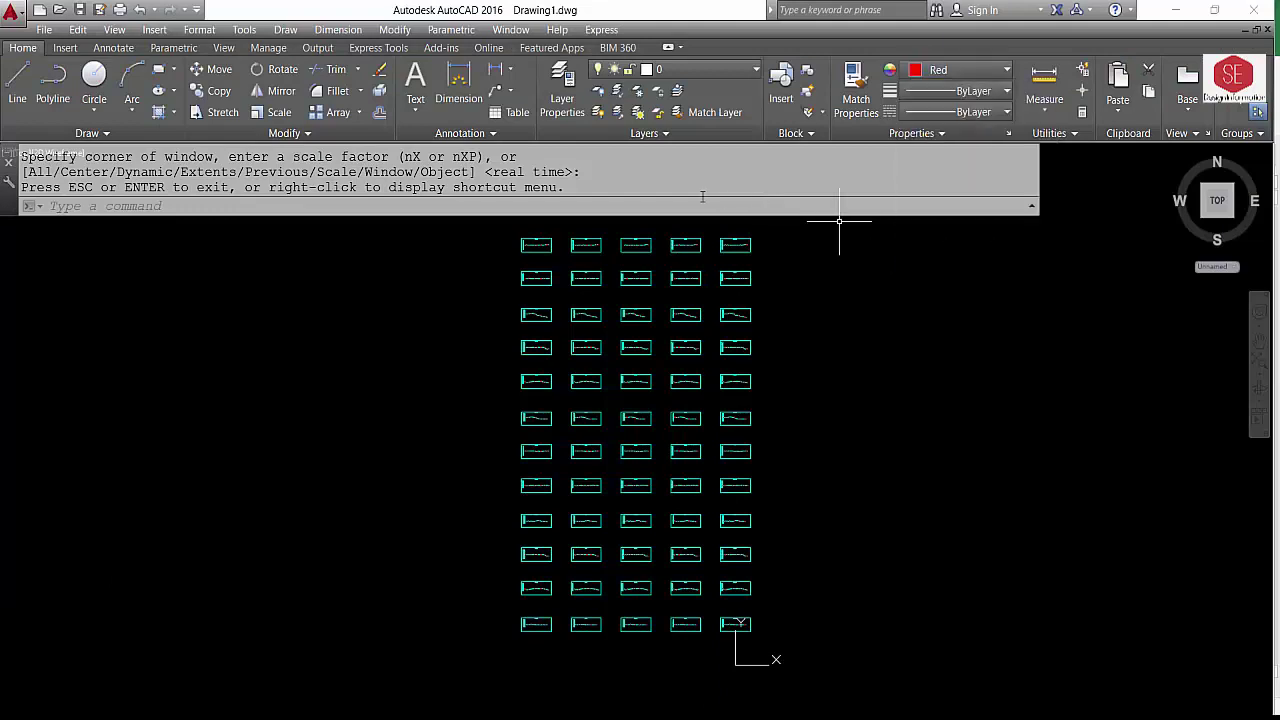
right_click(230, 205)
click(282, 338)
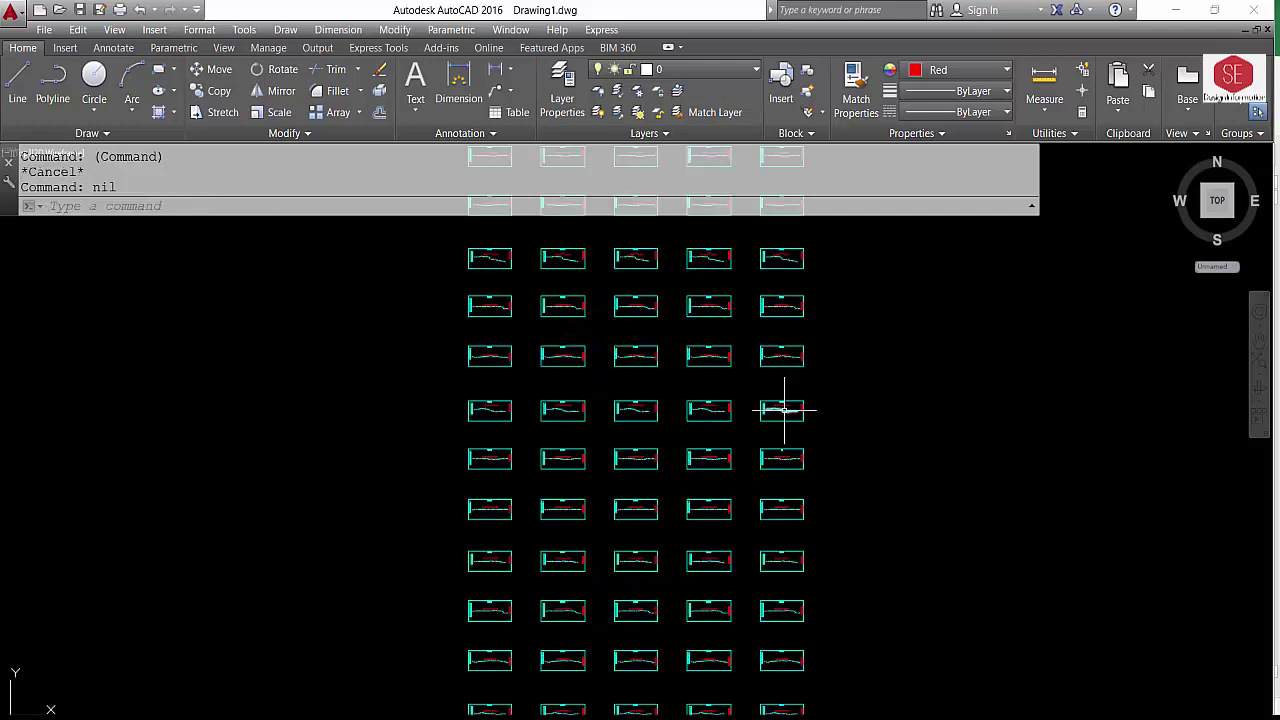
Zoom in and out over the finished chainage profile tables to check them
scroll(458, 244, up, 10)
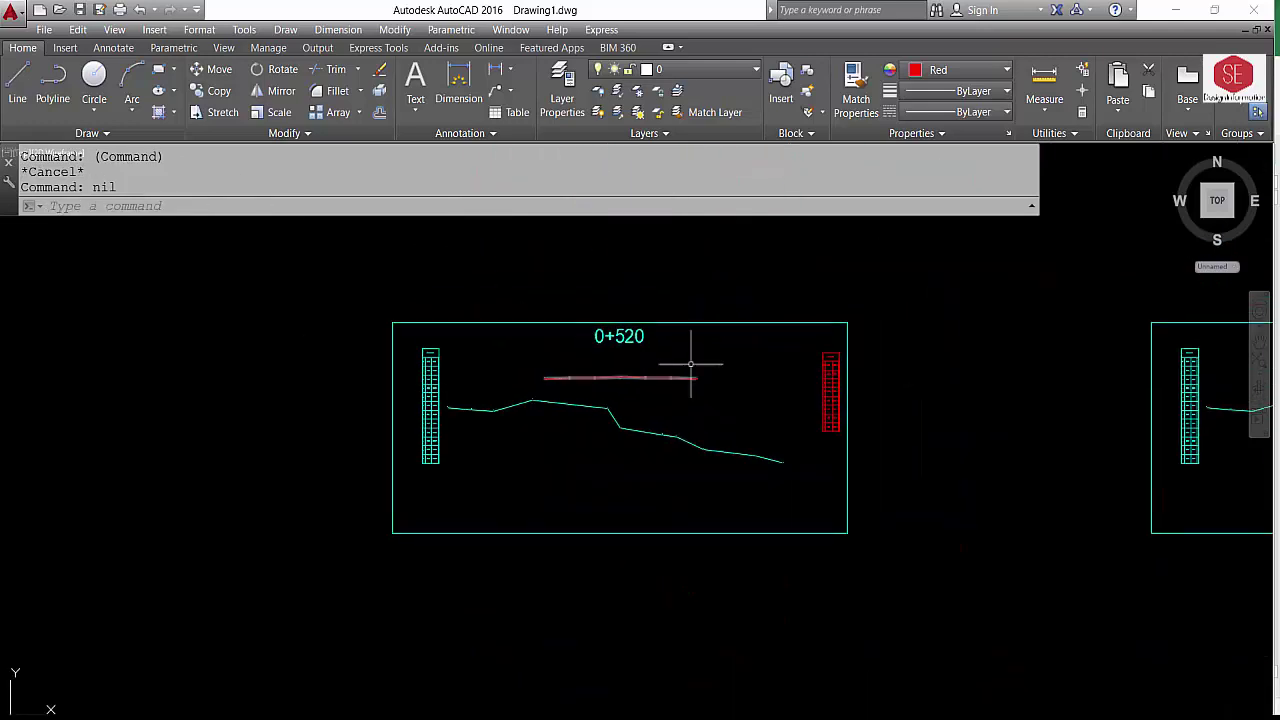
scroll(612, 352, down, 2)
scroll(977, 355, down, 1)
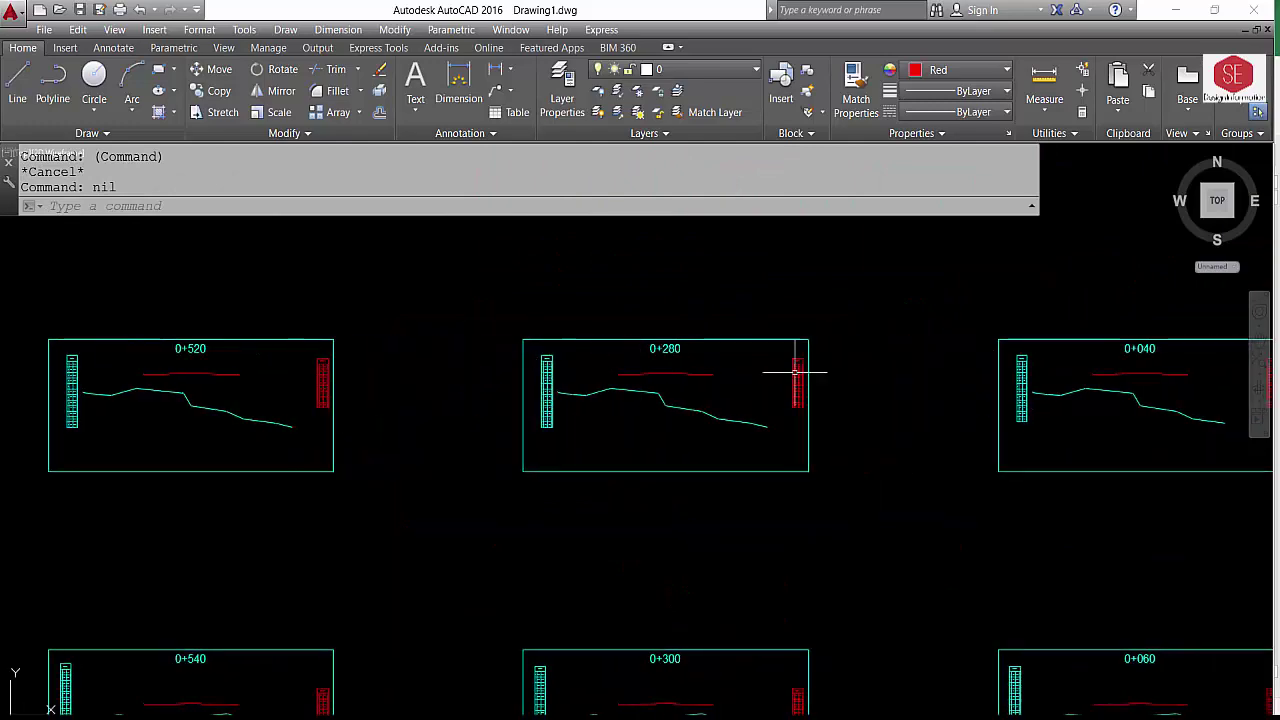
scroll(800, 363, down, 2)
scroll(1057, 363, down, 1)
scroll(819, 312, up, 5)
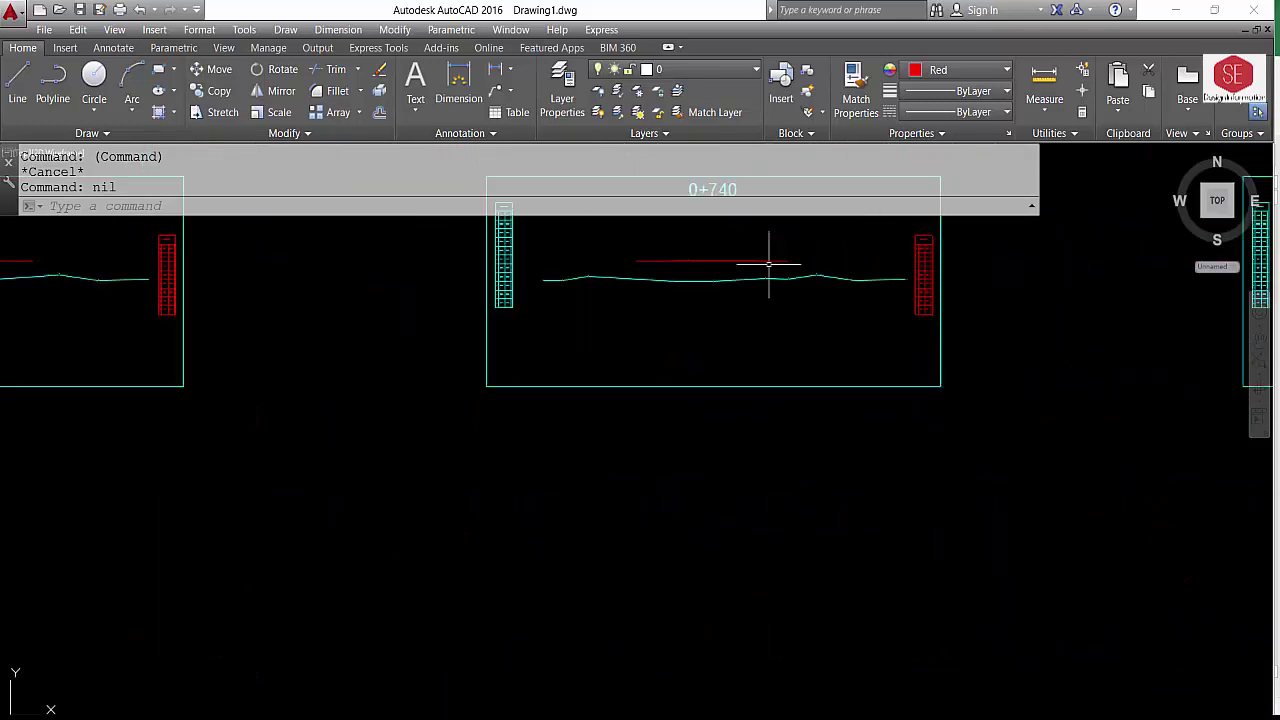
scroll(789, 277, down, 4)
scroll(1057, 420, down, 4)
scroll(924, 532, up, 5)
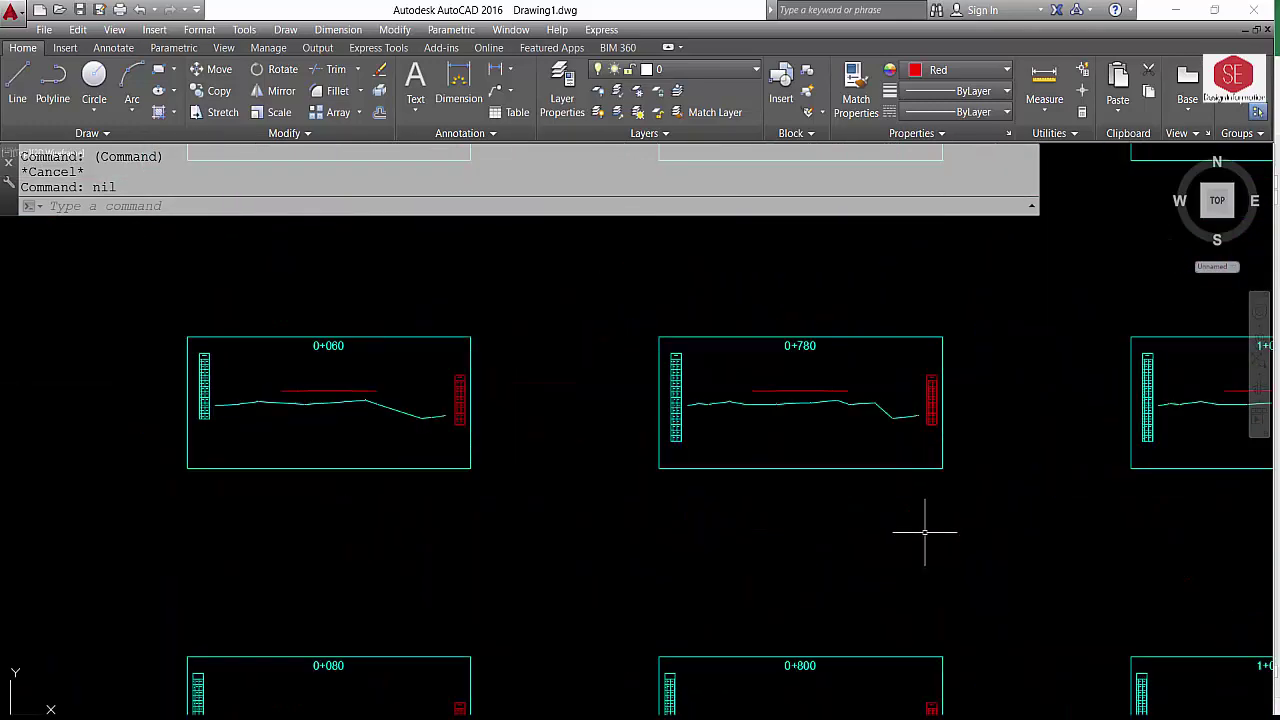
scroll(825, 391, down, 2)
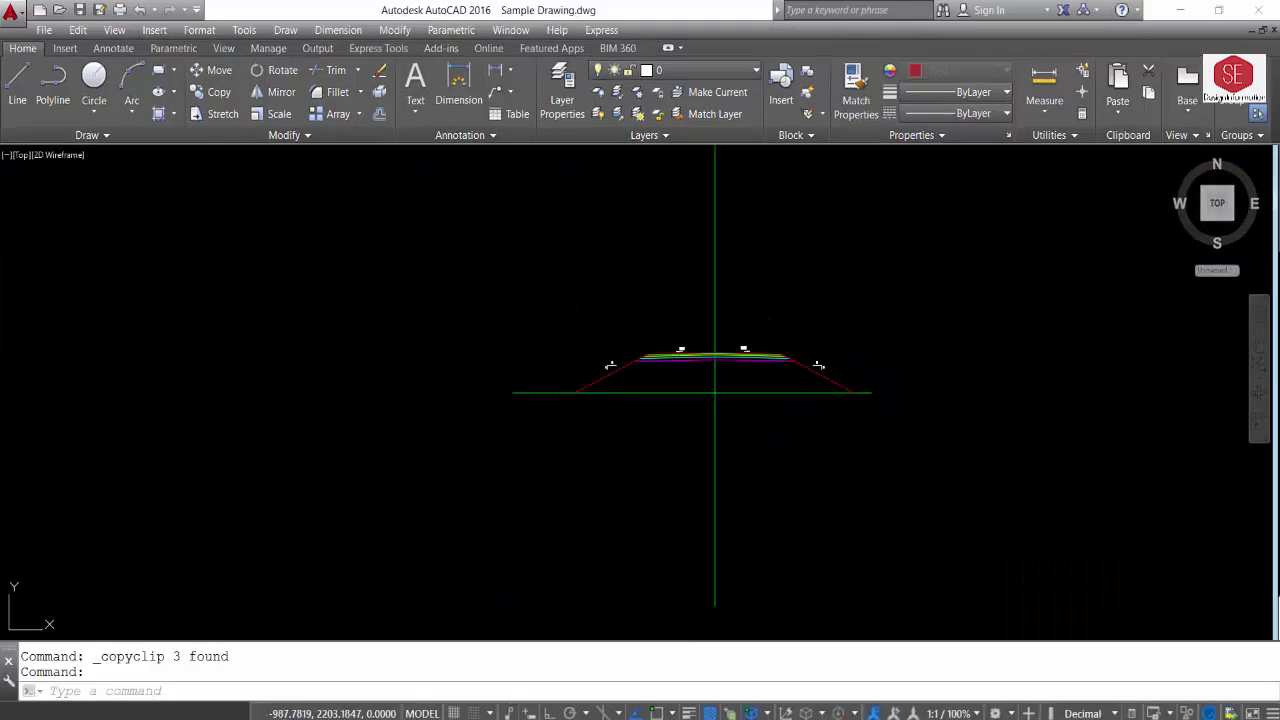
Window-select the road template in Sample Drawing and copy it to the clipboard
scroll(551, 386, down, 5)
scroll(800, 229, up, 3)
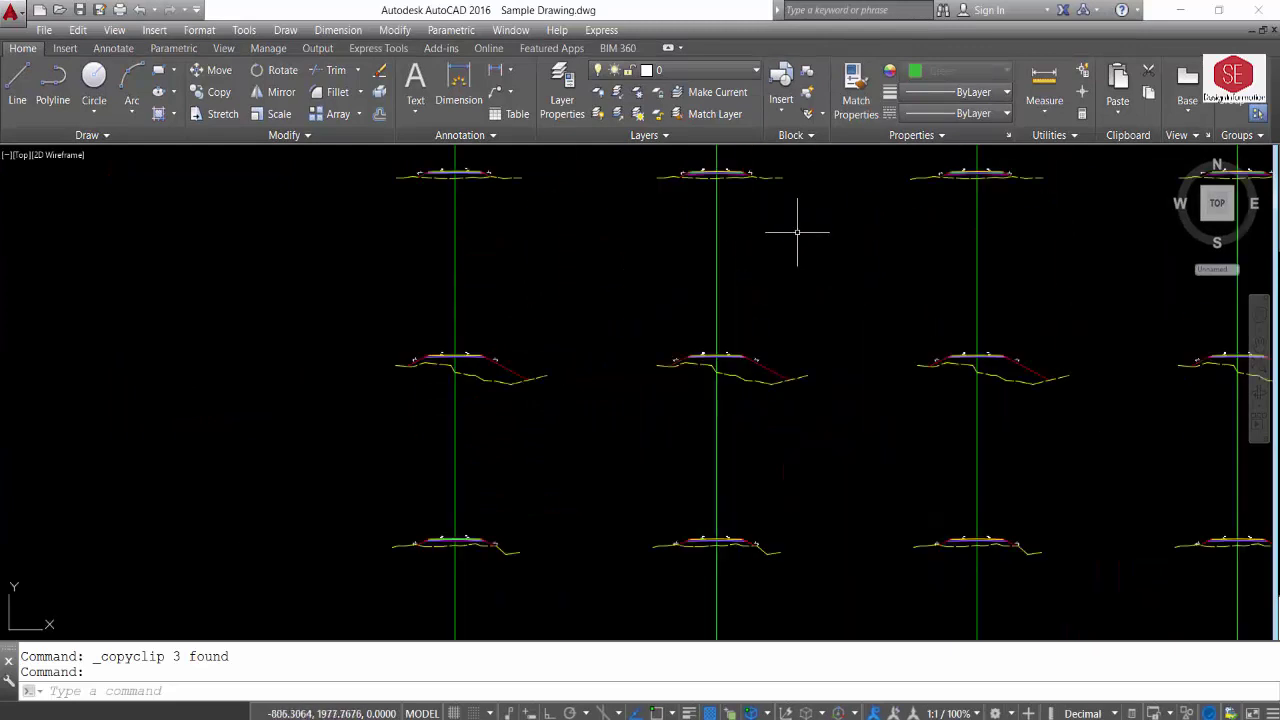
scroll(722, 385, up, 5)
scroll(886, 337, down, 5)
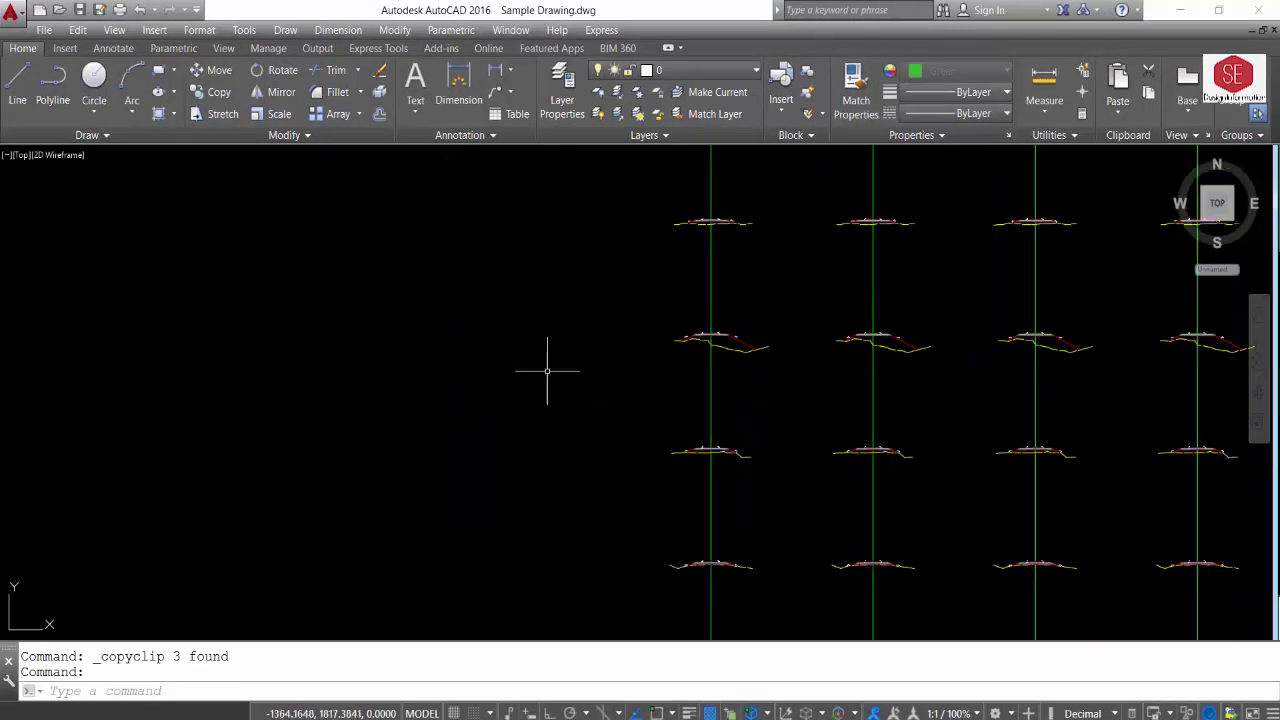
scroll(635, 369, down, 4)
scroll(501, 472, up, 5)
scroll(509, 455, up, 5)
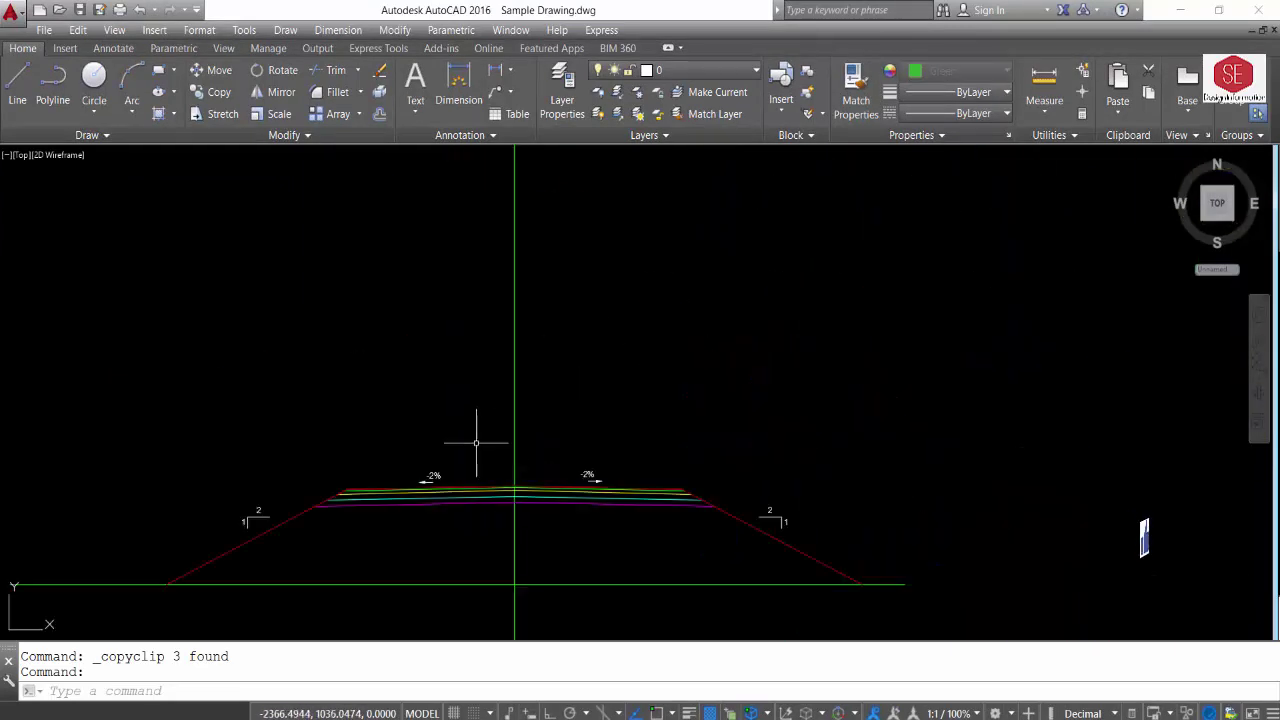
click(711, 346)
click(583, 474)
right_click(622, 400)
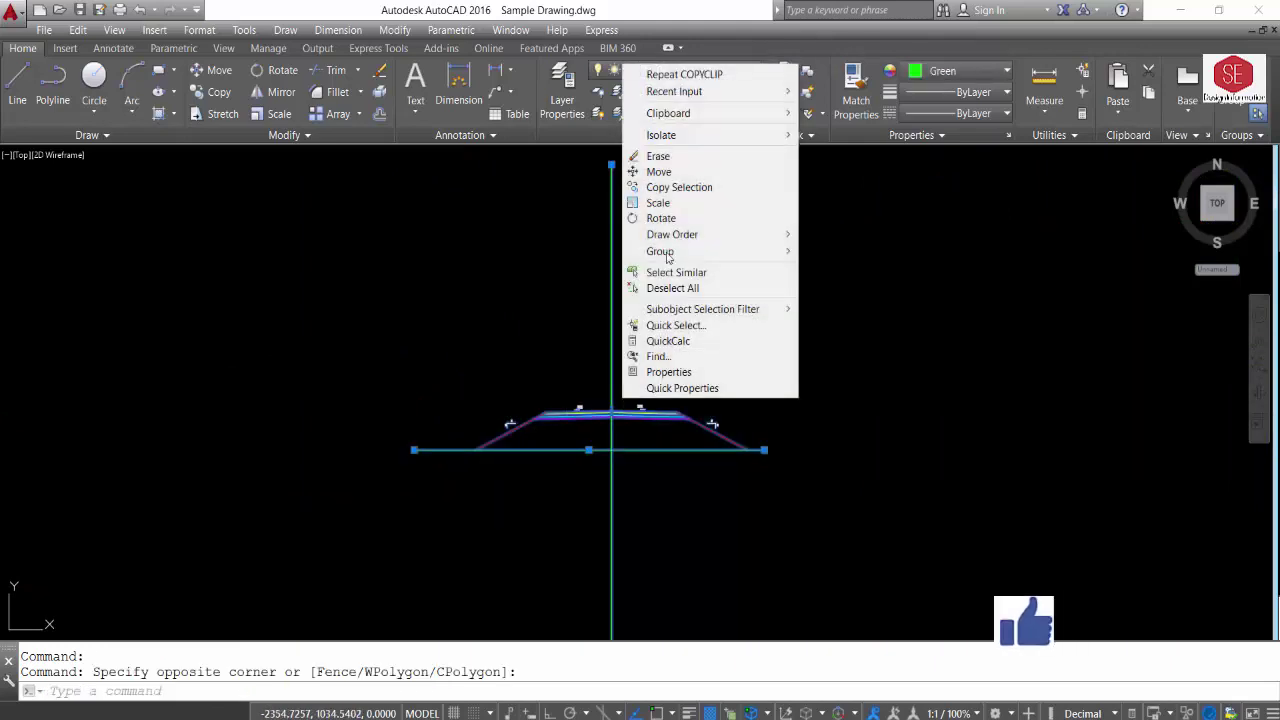
click(829, 129)
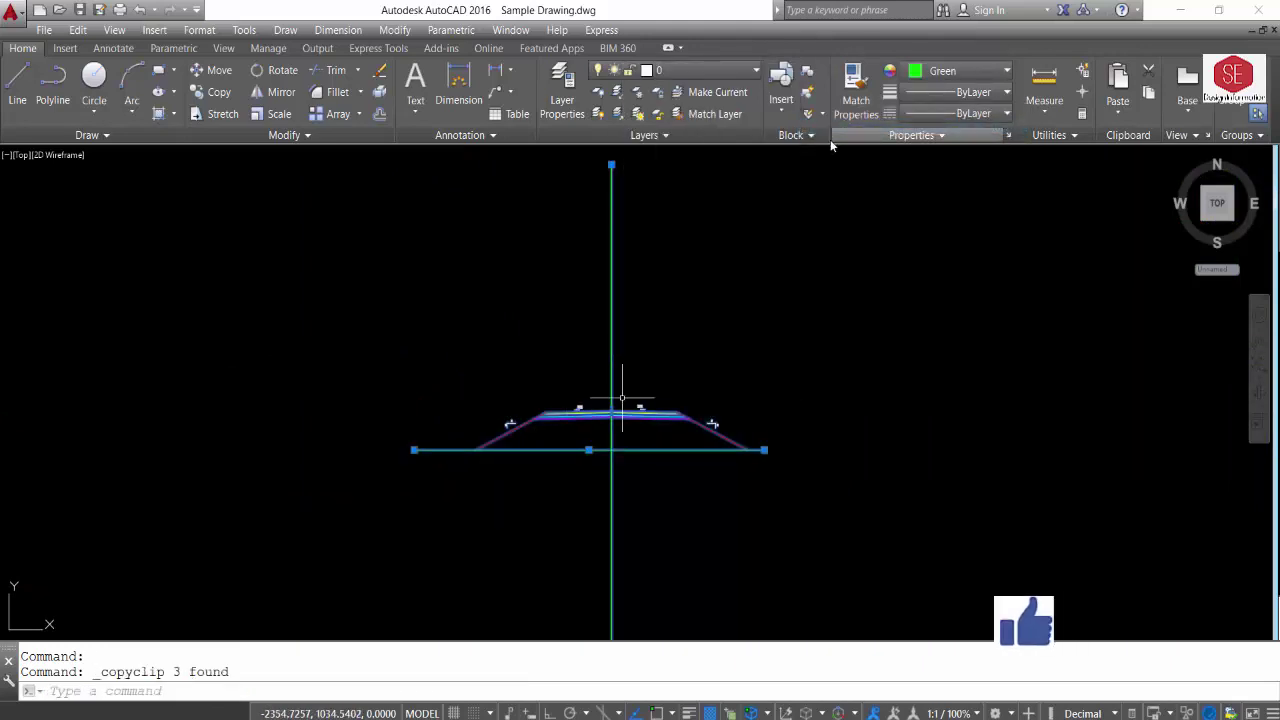
Paste the template into Drawing1, placing it left of the profile table grid
key(ctrl+Tab)
key(ctrl+Tab)
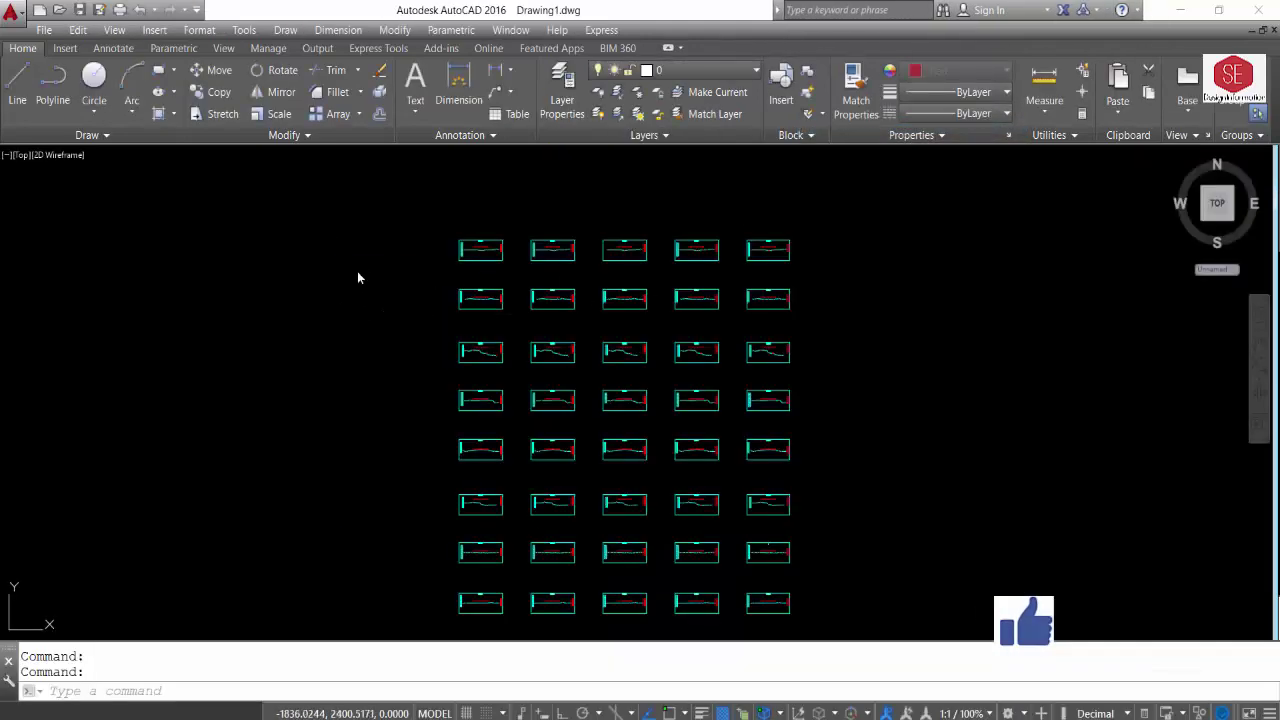
right_click(330, 260)
mouse_move(374, 308)
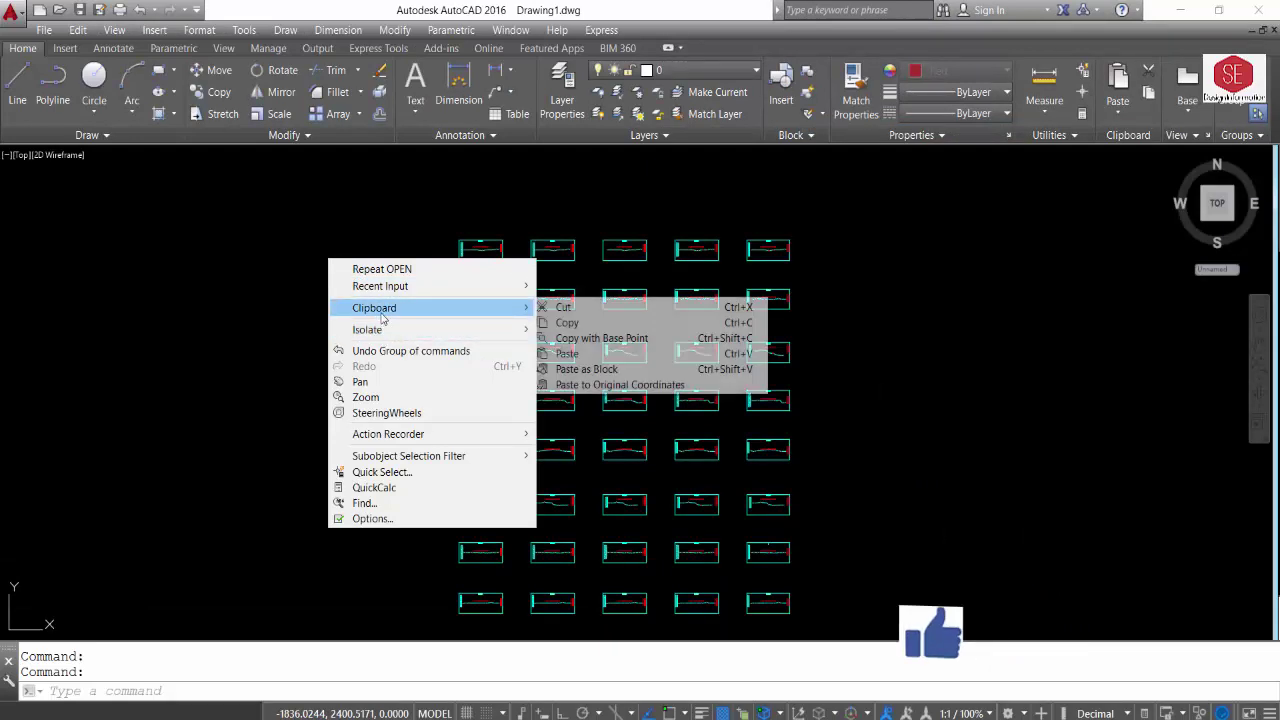
click(588, 354)
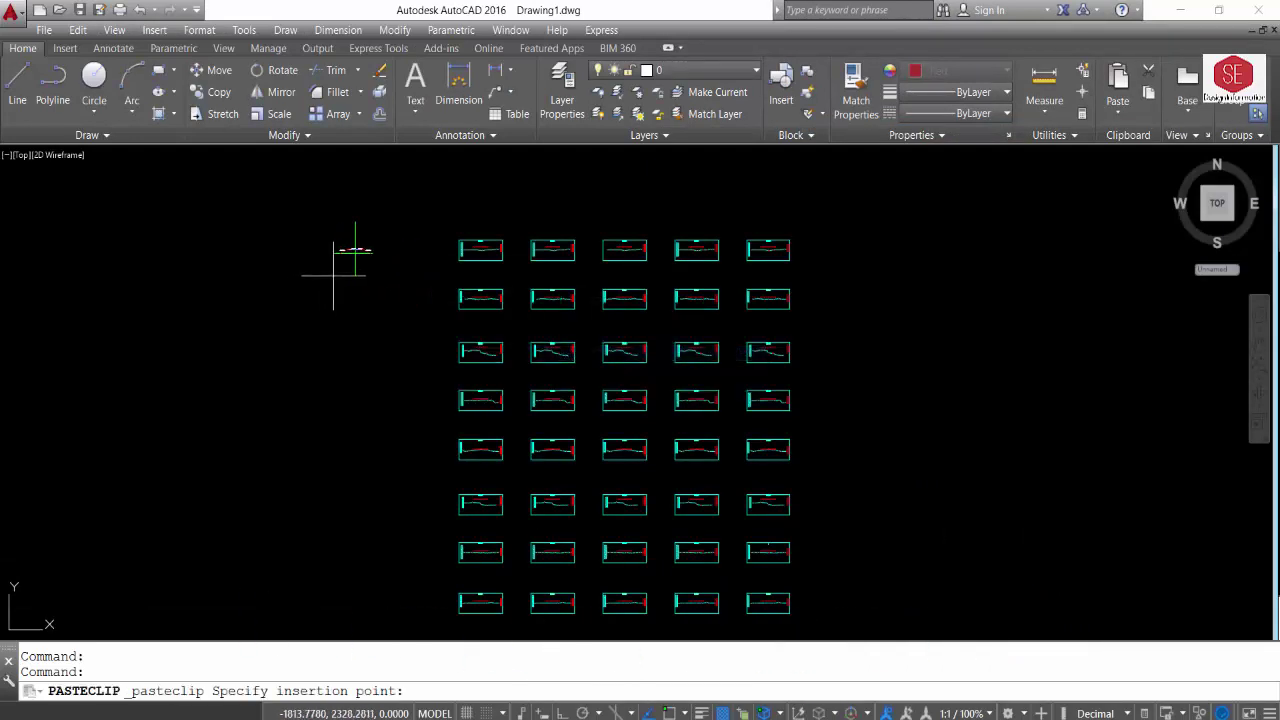
click(333, 274)
scroll(356, 240, up, 3)
scroll(356, 240, up, 3)
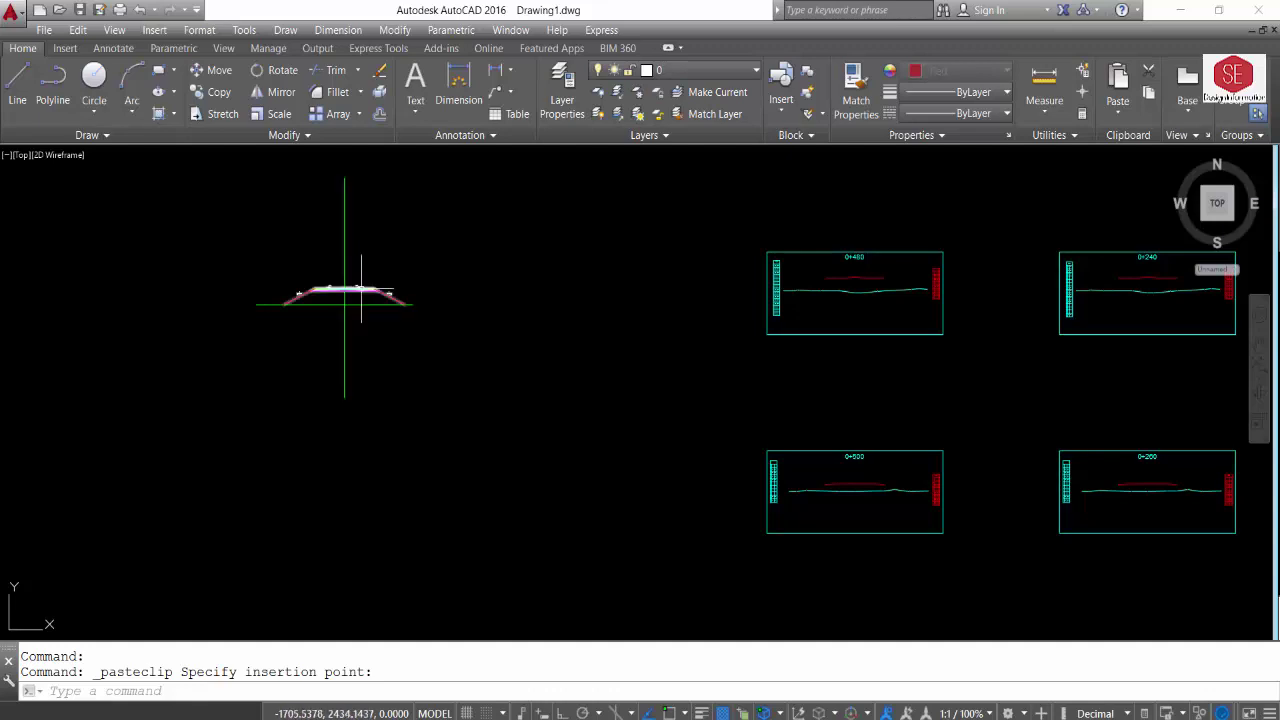
scroll(361, 290, down, 2)
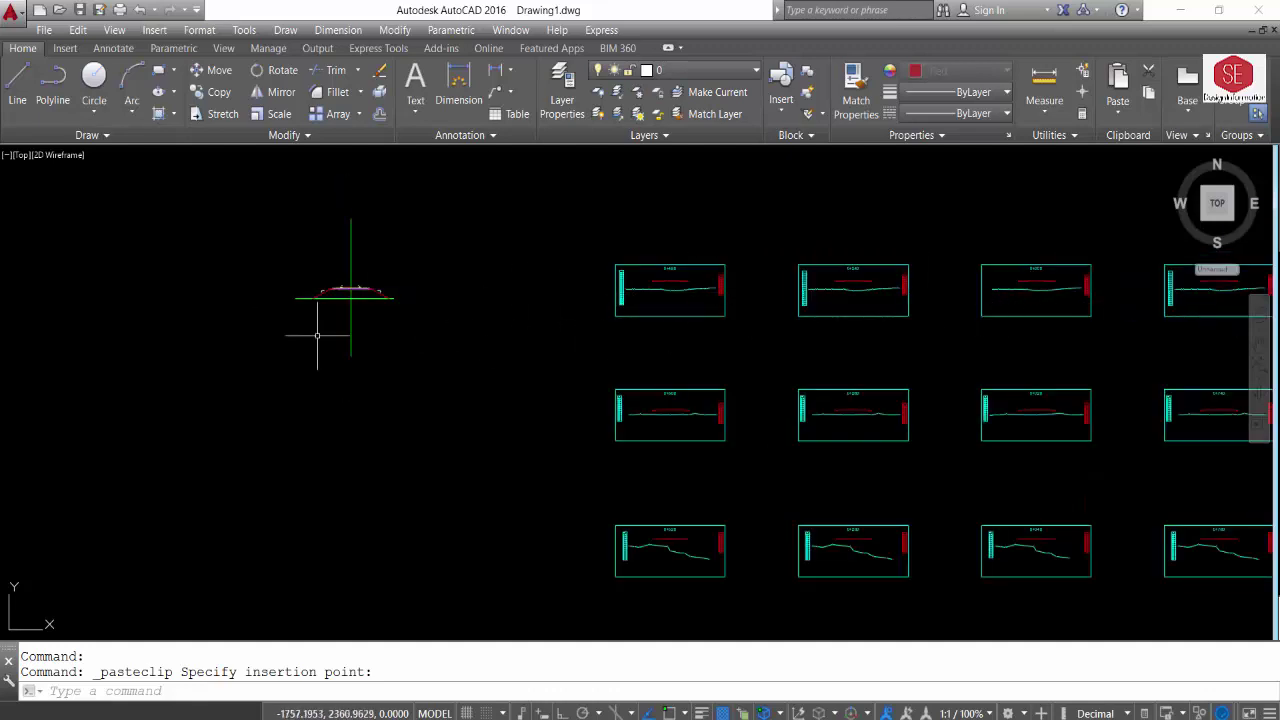
scroll(369, 297, up, 2)
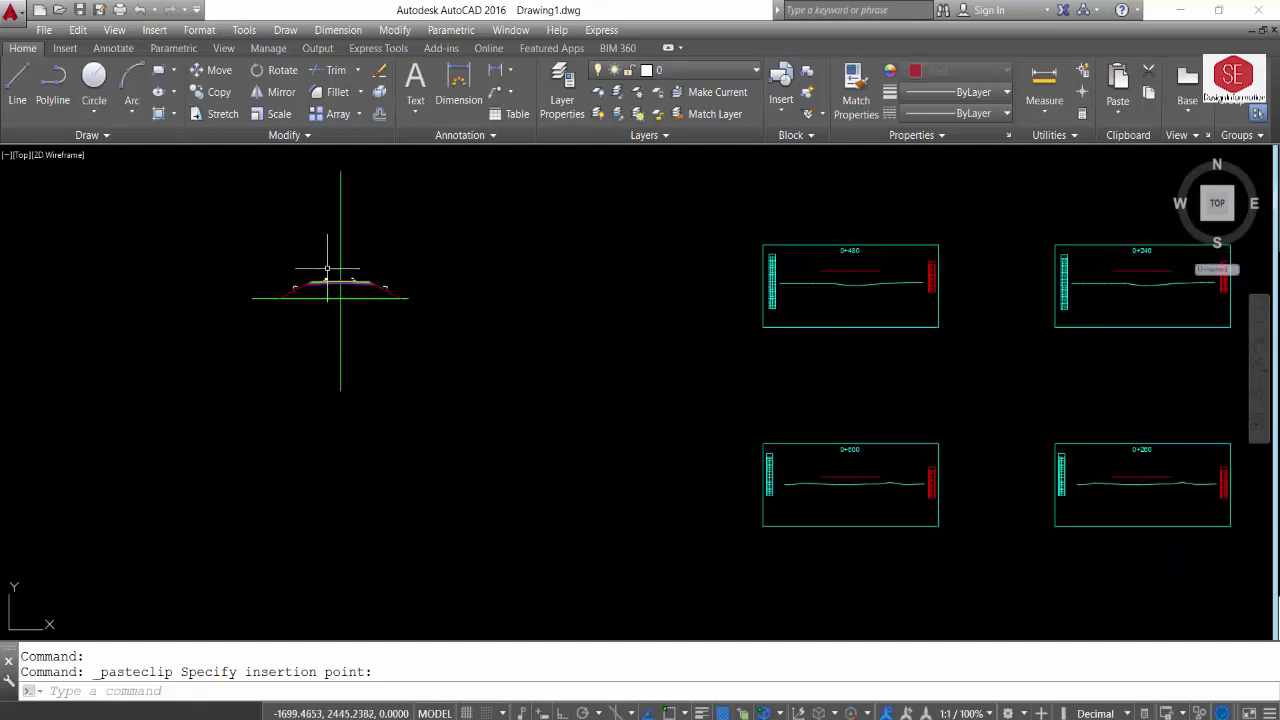
click(555, 426)
scroll(628, 244, down, 5)
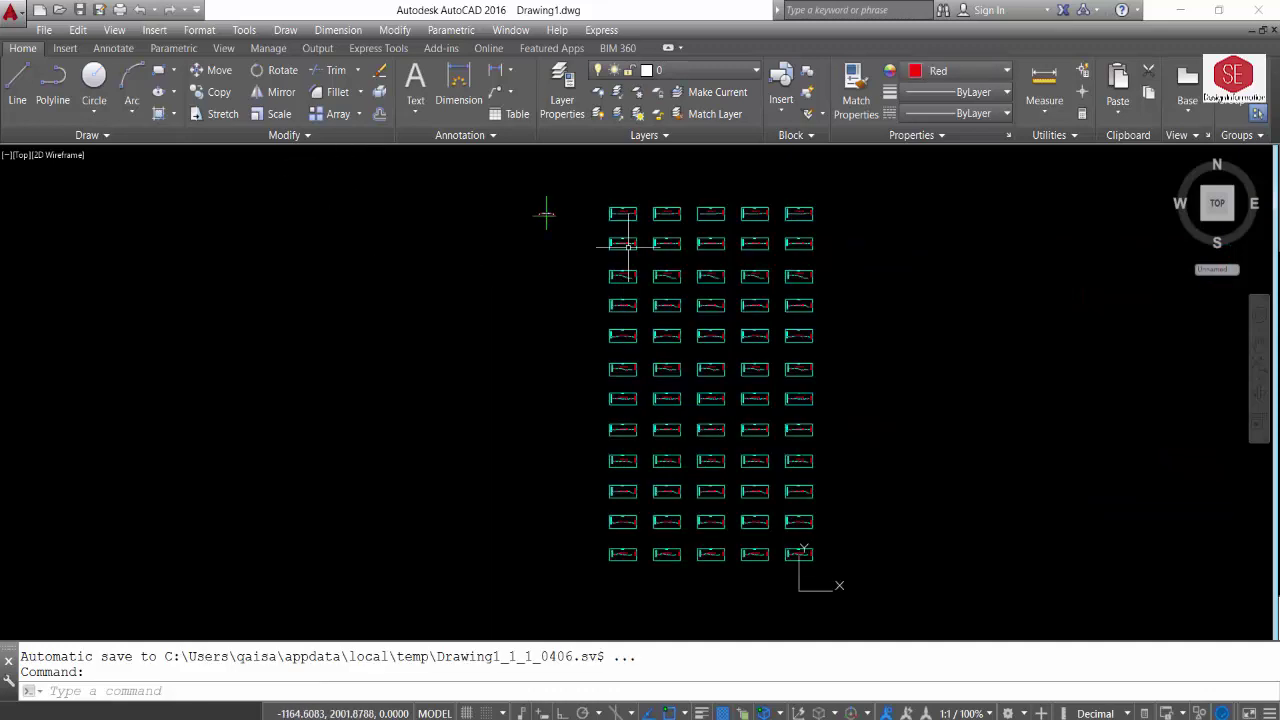
scroll(700, 400, up, 4)
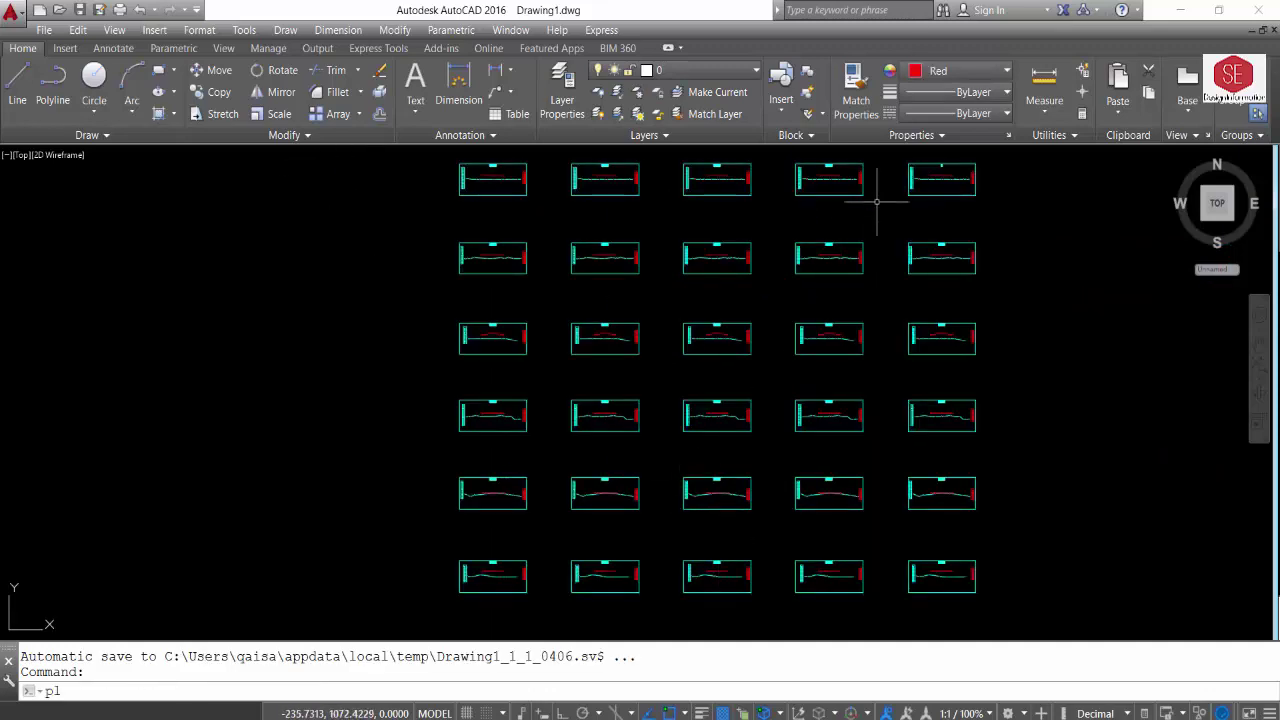
Draw a green vertical polyline, with Ortho on, down the middle column from the 0+220 table
key(Escape)
click(936, 72)
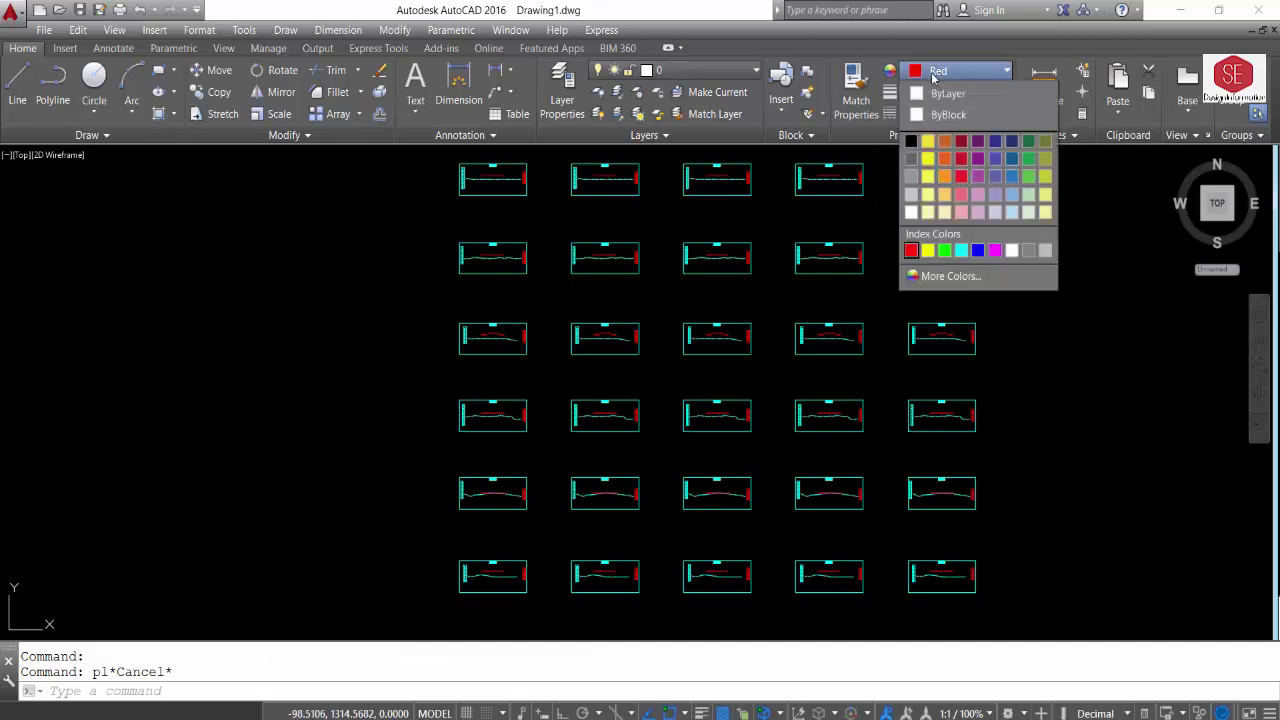
click(945, 251)
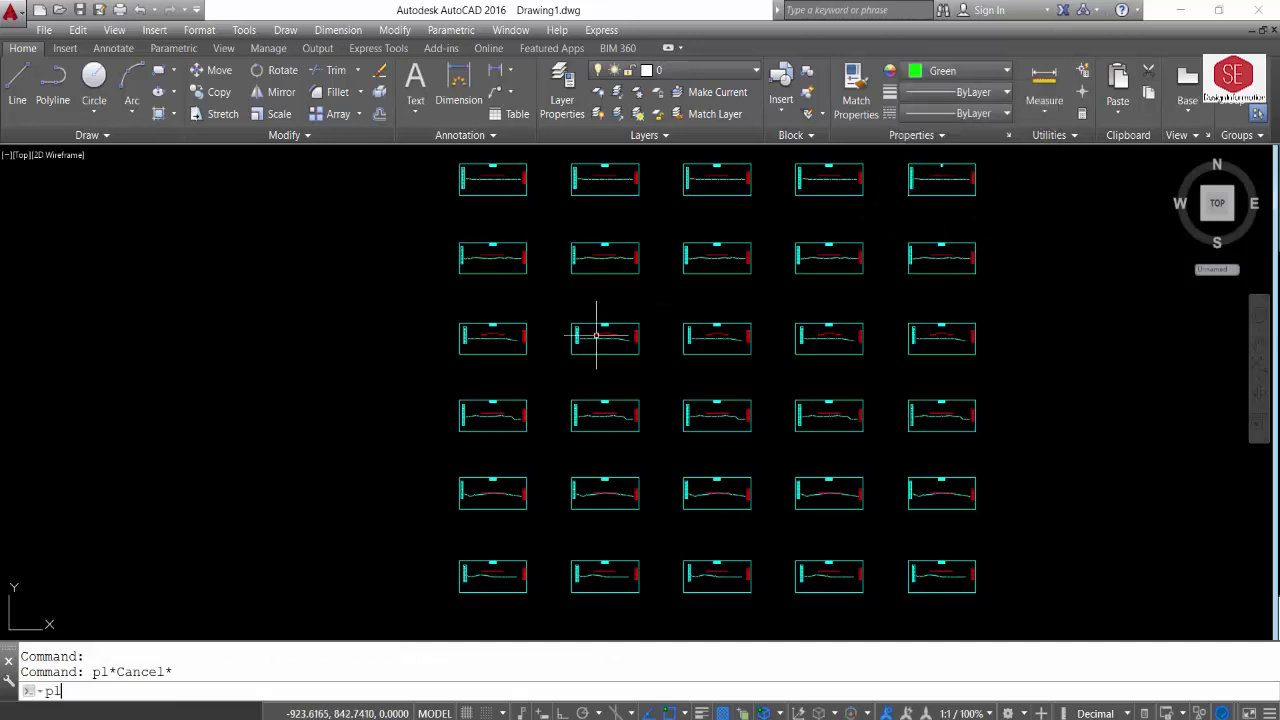
key(Return)
scroll(718, 592, up, 8)
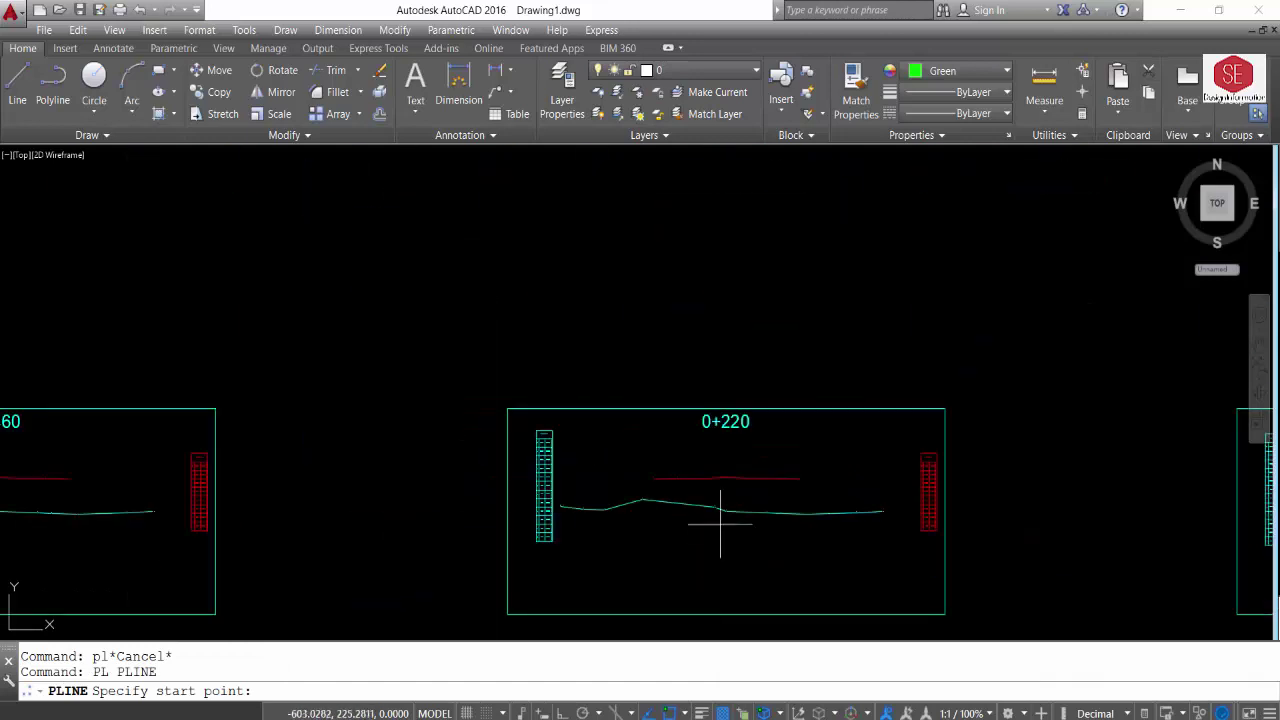
click(726, 511)
scroll(741, 557, down, 8)
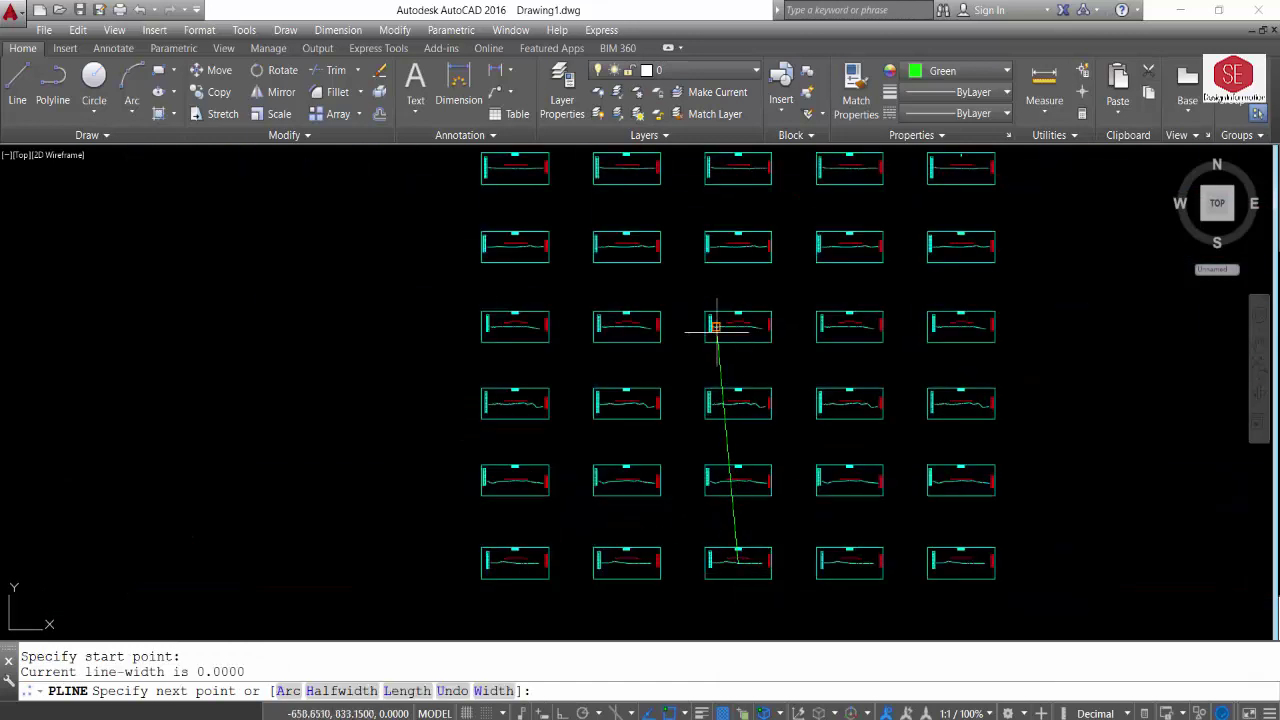
key(F8)
scroll(737, 320, down, 4)
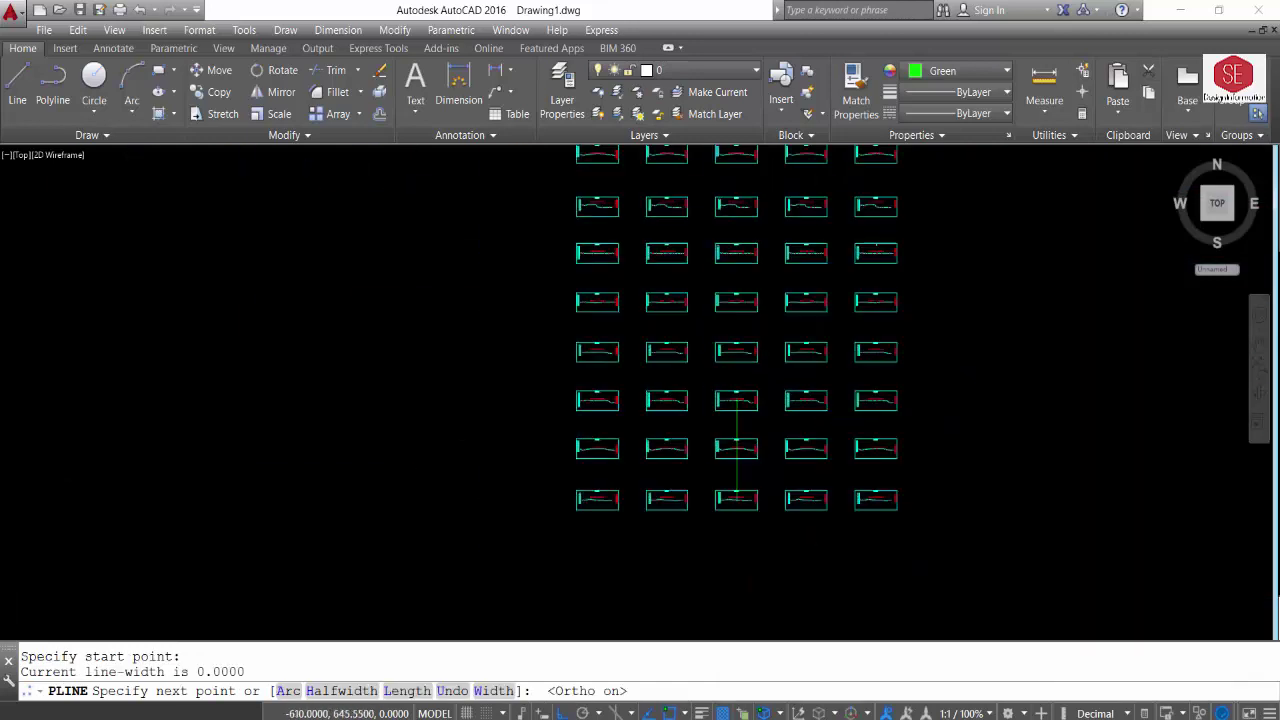
scroll(737, 223, down, 3)
scroll(767, 410, up, 5)
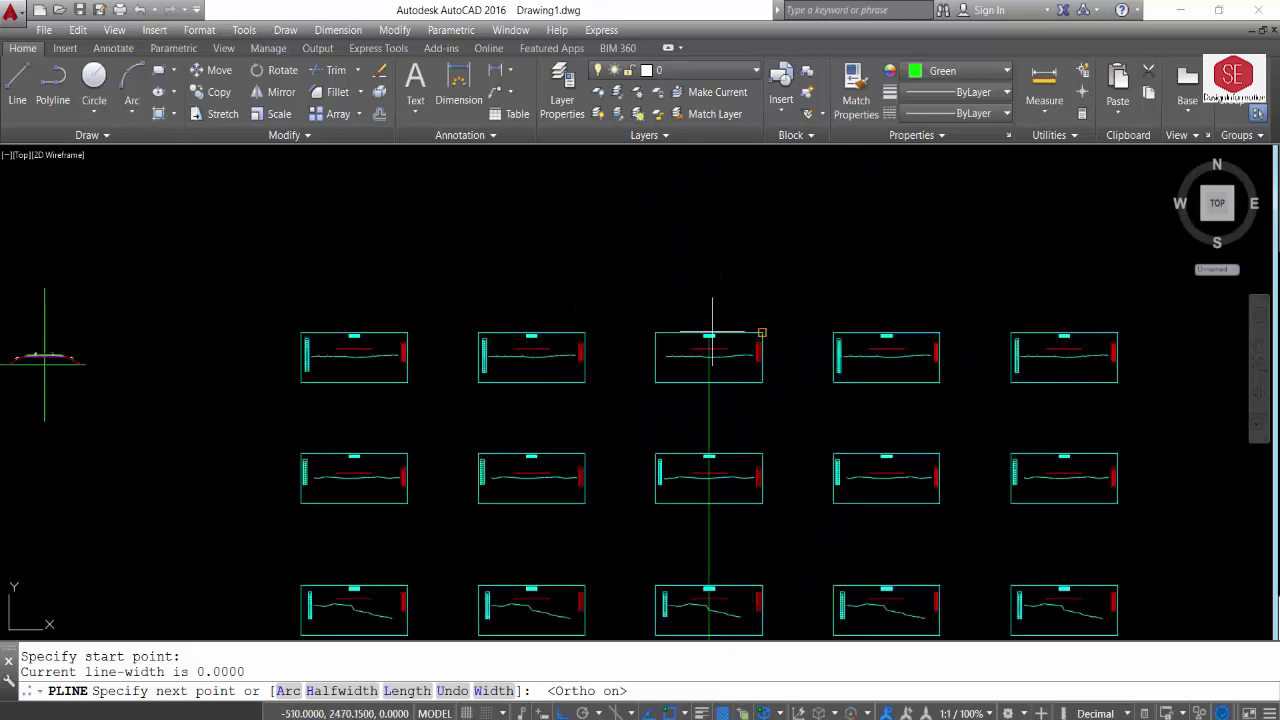
scroll(712, 332, up, 4)
key(Escape)
scroll(700, 250, down, 4)
scroll(787, 236, down, 2)
text(o)
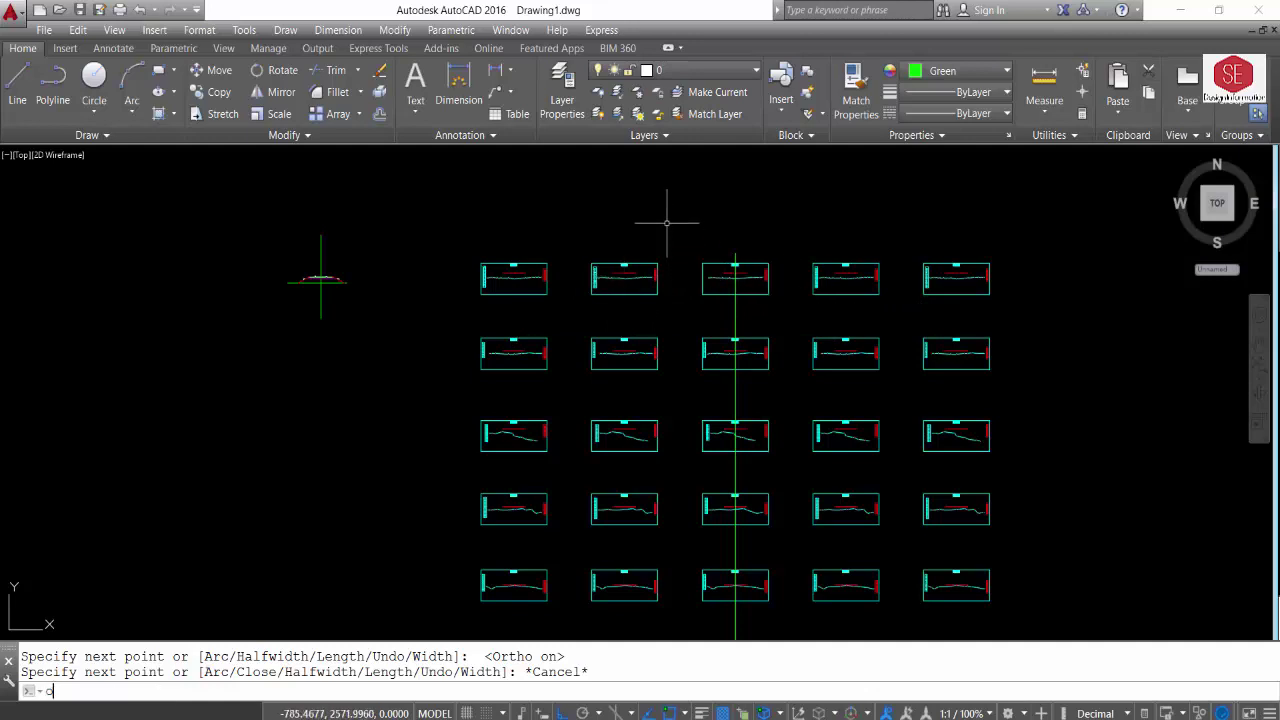
Offset the vertical line at 300 spacing into the other four columns
key(Return)
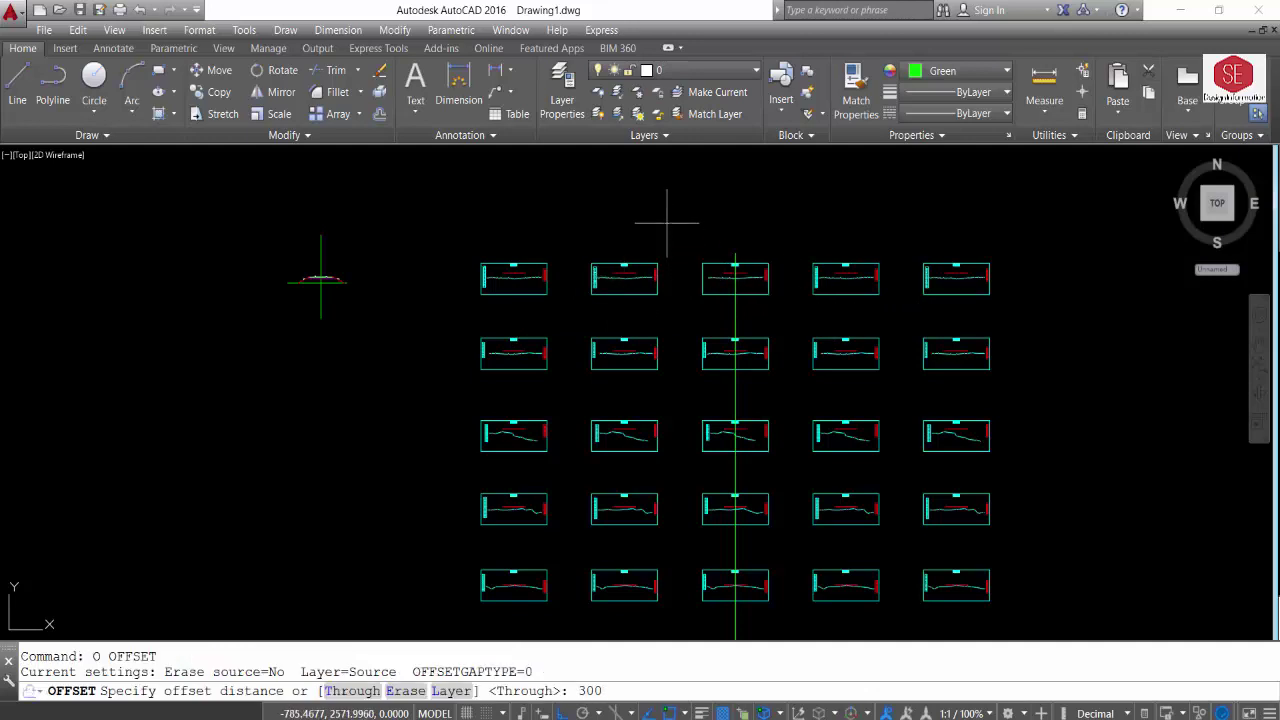
key(Return)
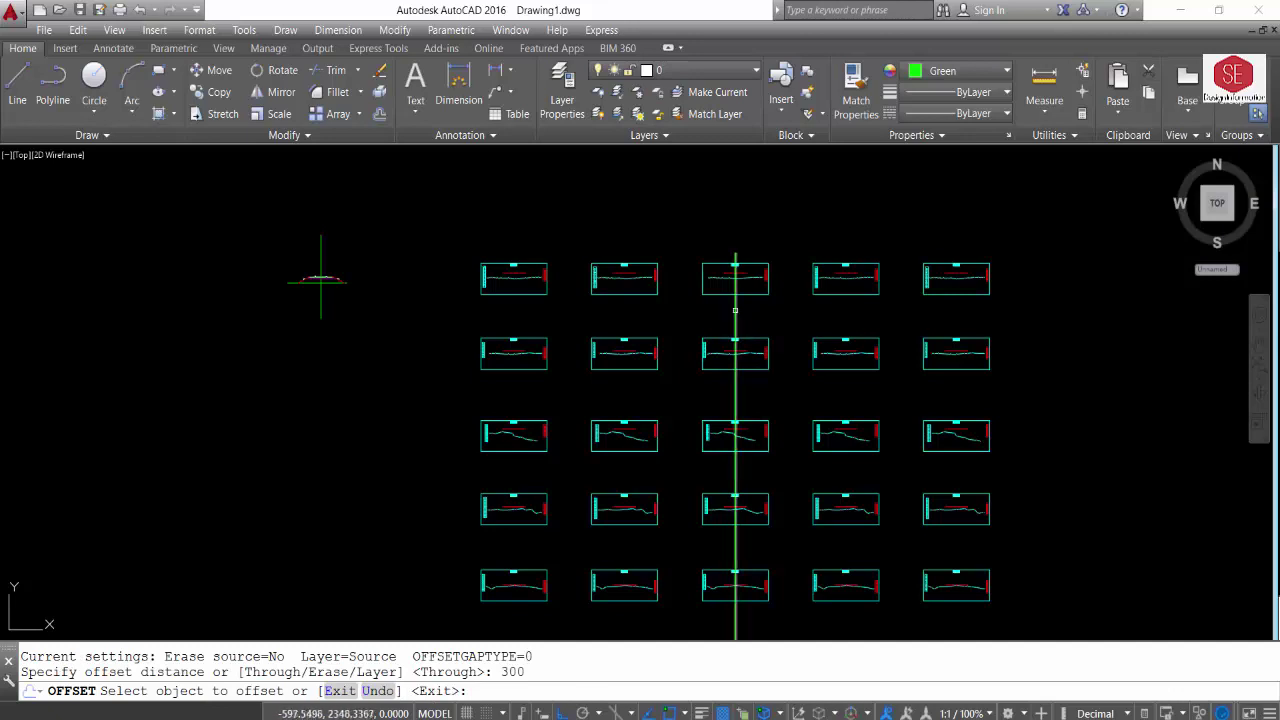
click(735, 311)
click(690, 310)
click(624, 310)
click(580, 310)
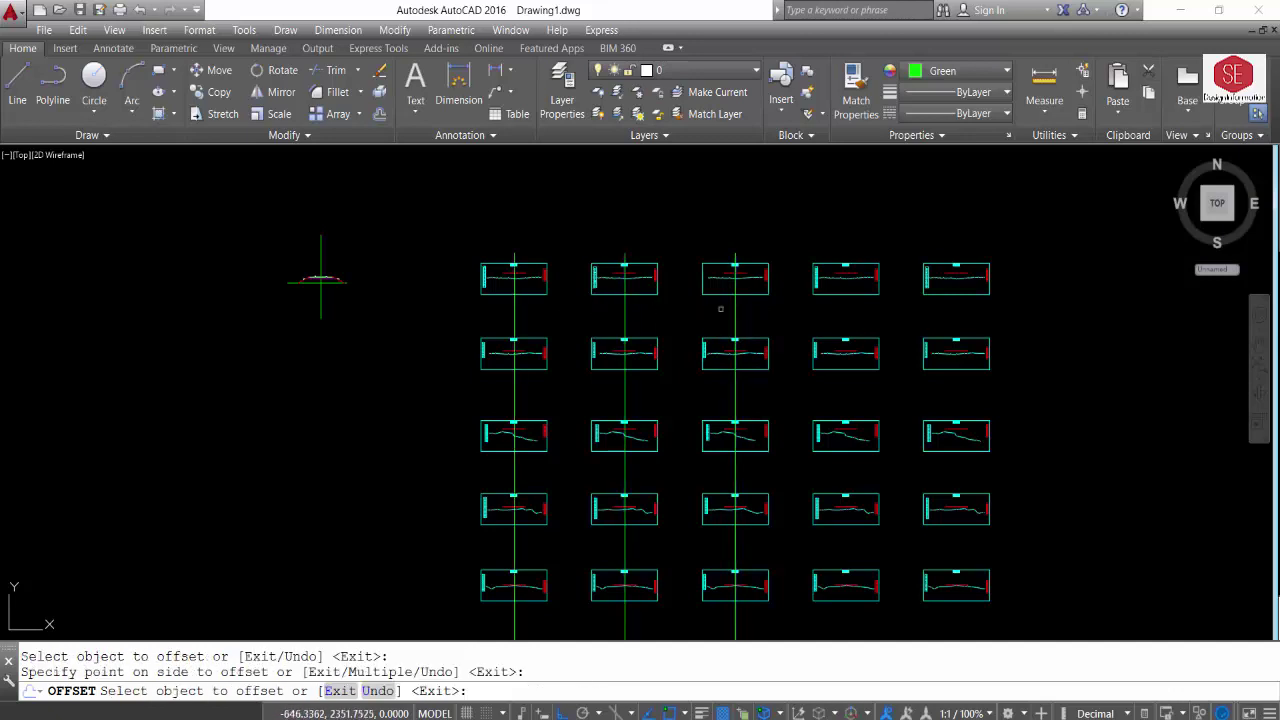
click(735, 308)
click(850, 306)
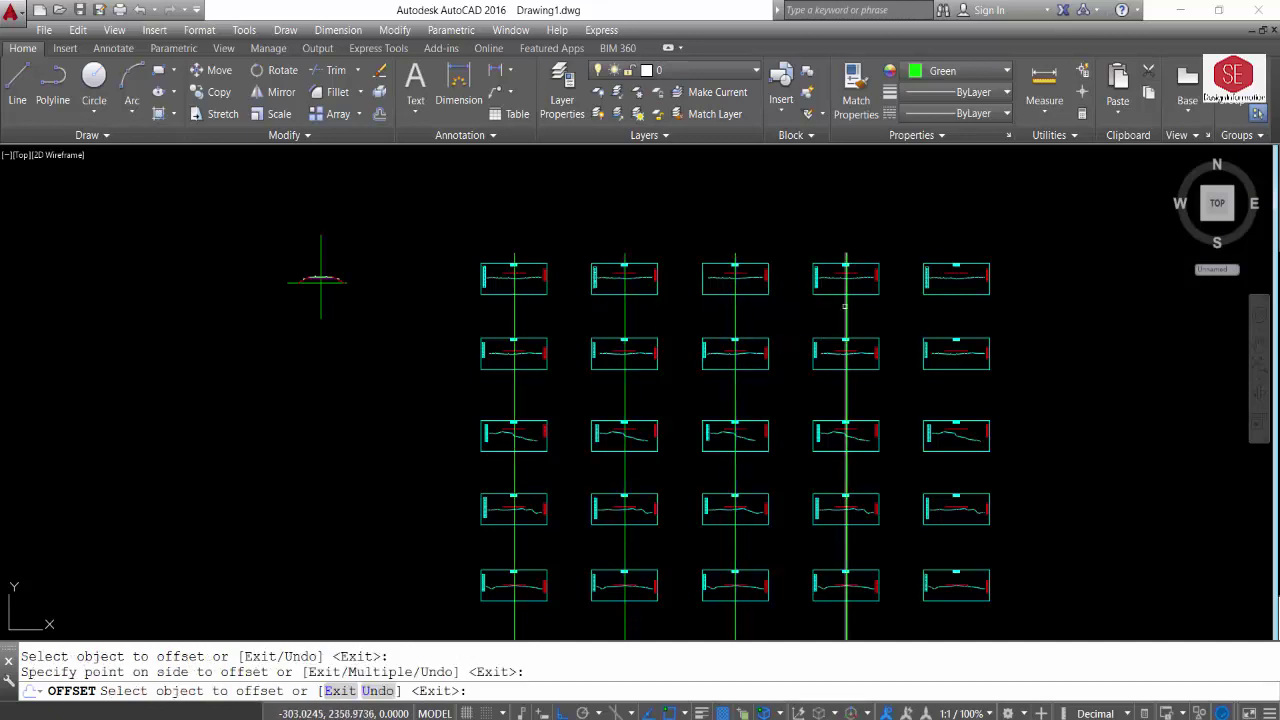
click(845, 307)
click(915, 245)
scroll(906, 247, down, 2)
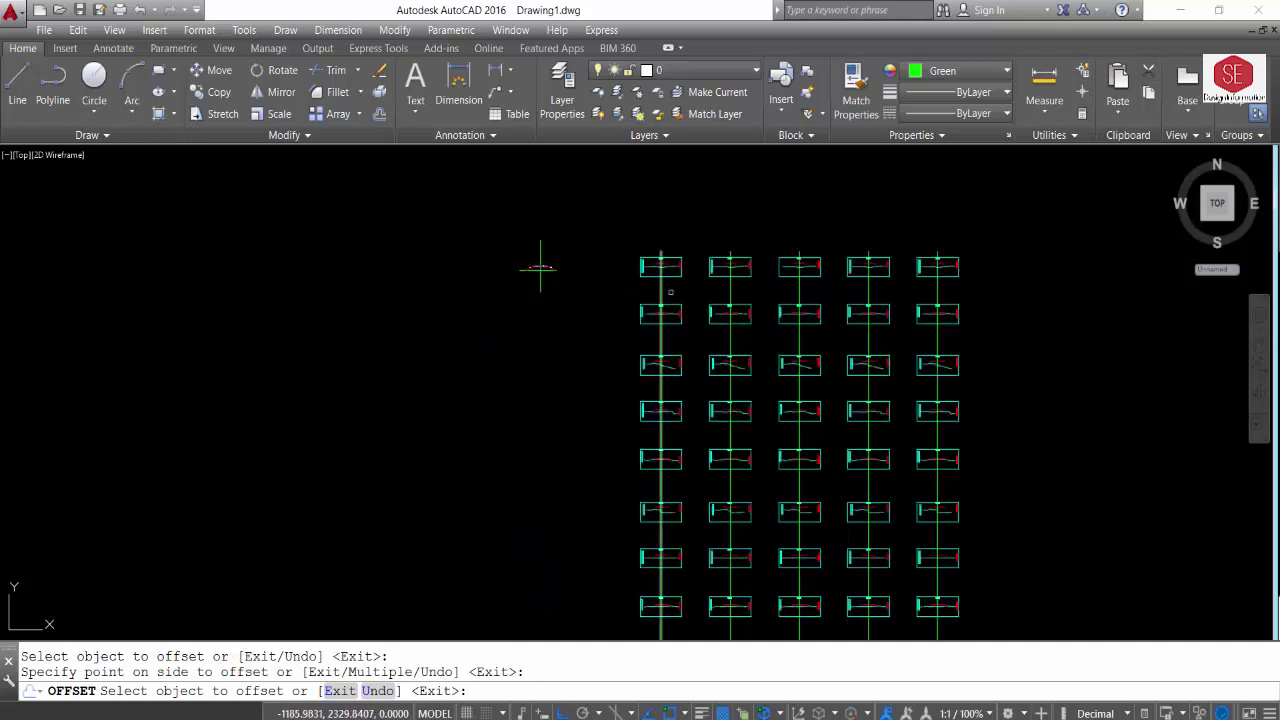
key(Escape)
scroll(540, 266, up, 5)
text(c)
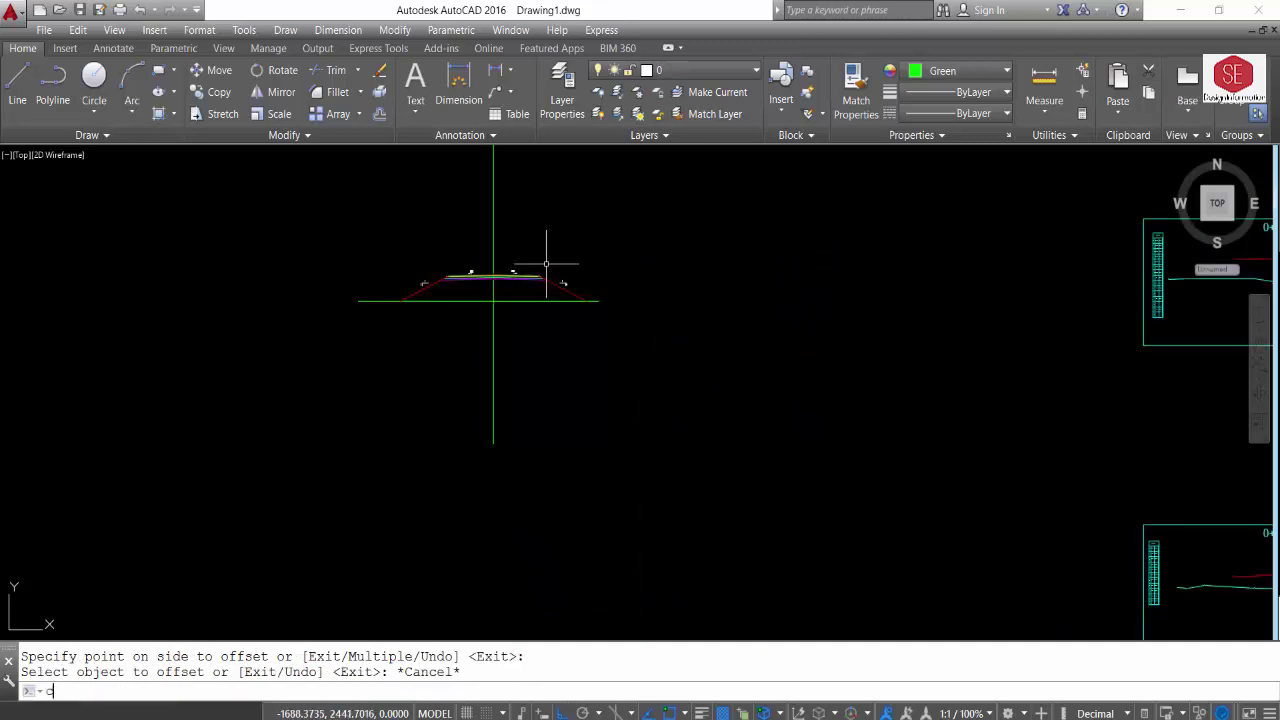
Copy the road template from its centreline base point and place the first copy on a cross-section
text(o)
key(Return)
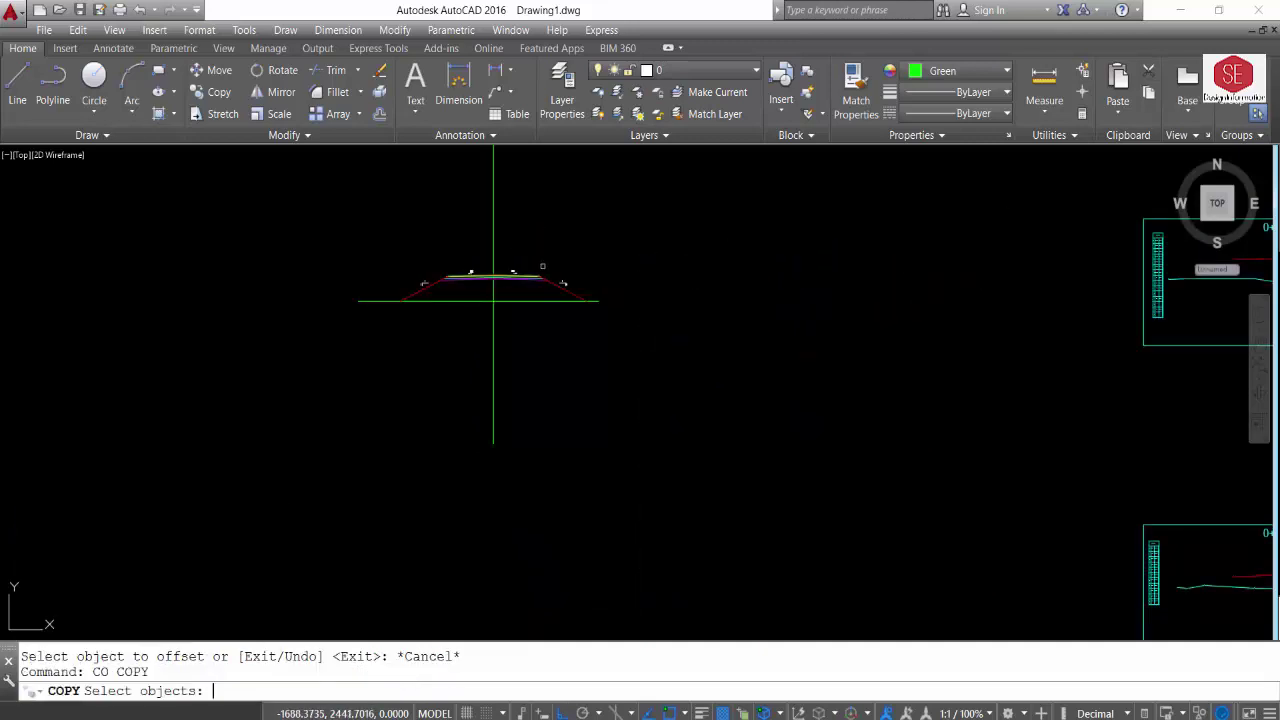
click(493, 300)
scroll(486, 300, up, 3)
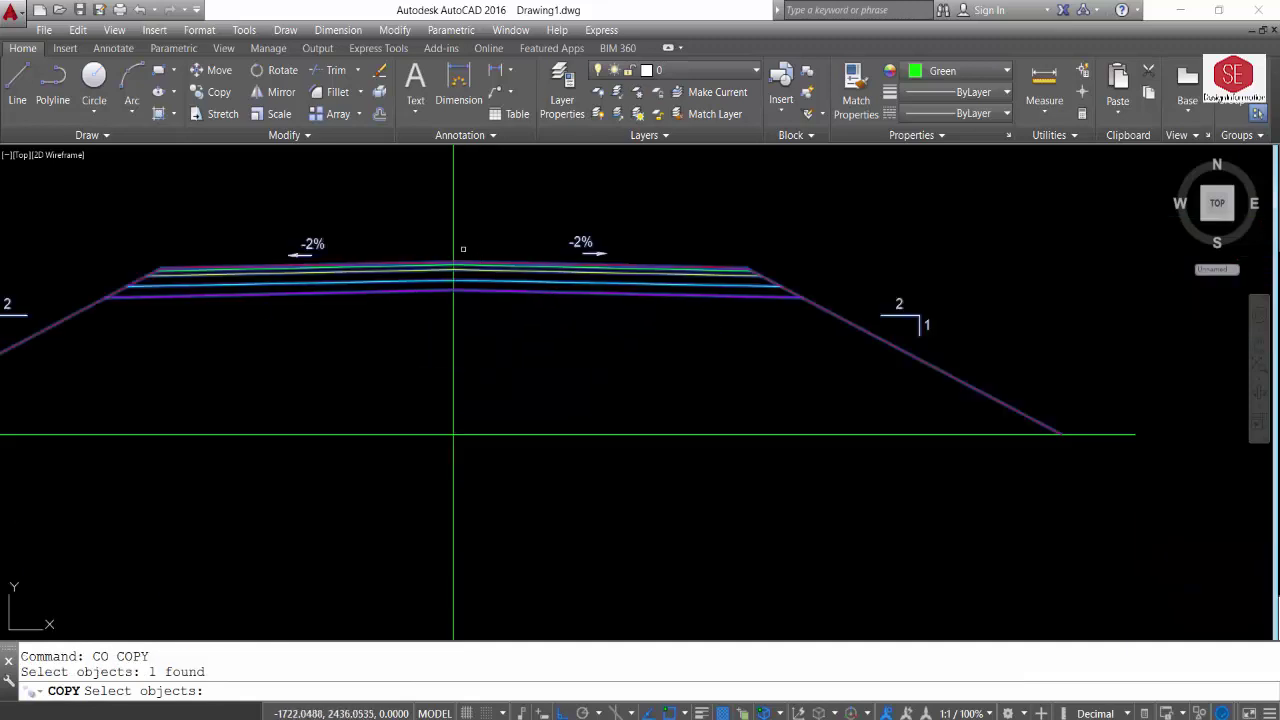
scroll(457, 295, up, 3)
key(Return)
click(425, 300)
scroll(251, 251, down, 5)
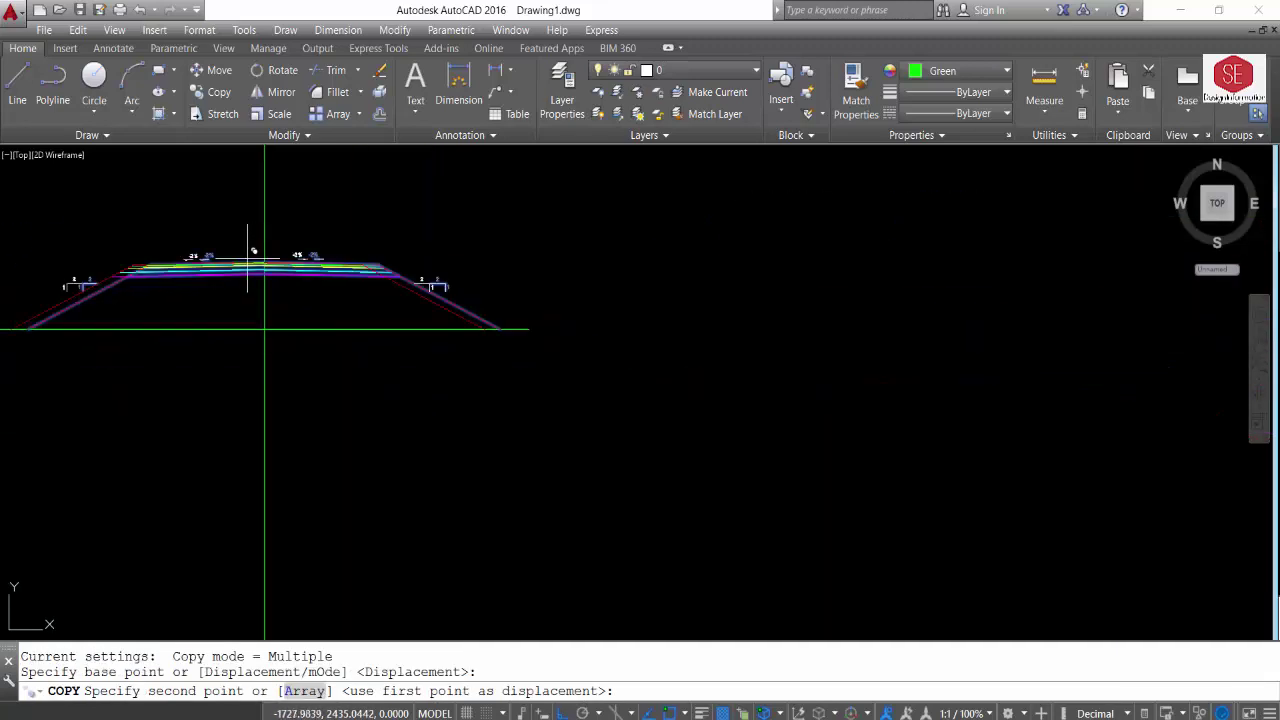
scroll(585, 257, down, 3)
scroll(621, 240, up, 3)
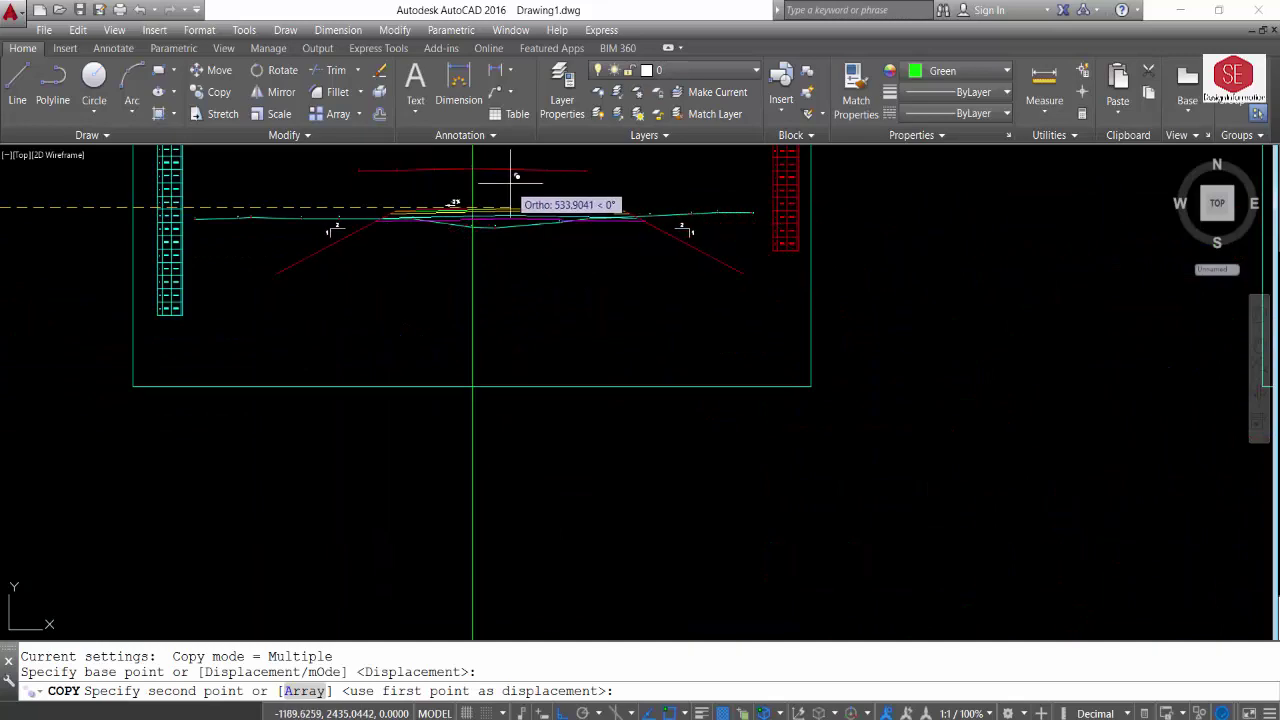
scroll(480, 230, down, 3)
scroll(409, 270, up, 5)
click(394, 262)
With Ortho off, place template copies on the 0+500, next, 0+560, 0+600 and 0+620 sections
scroll(394, 262, down, 2)
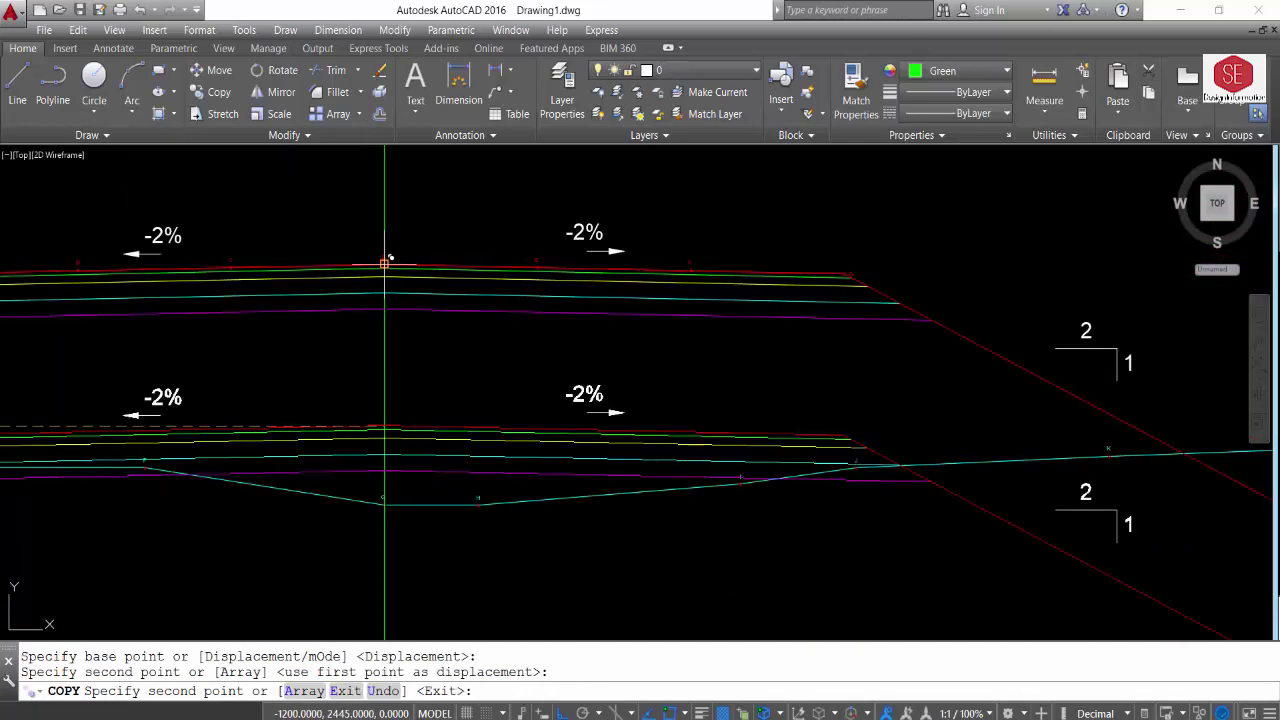
scroll(470, 300, down, 3)
scroll(486, 520, up, 4)
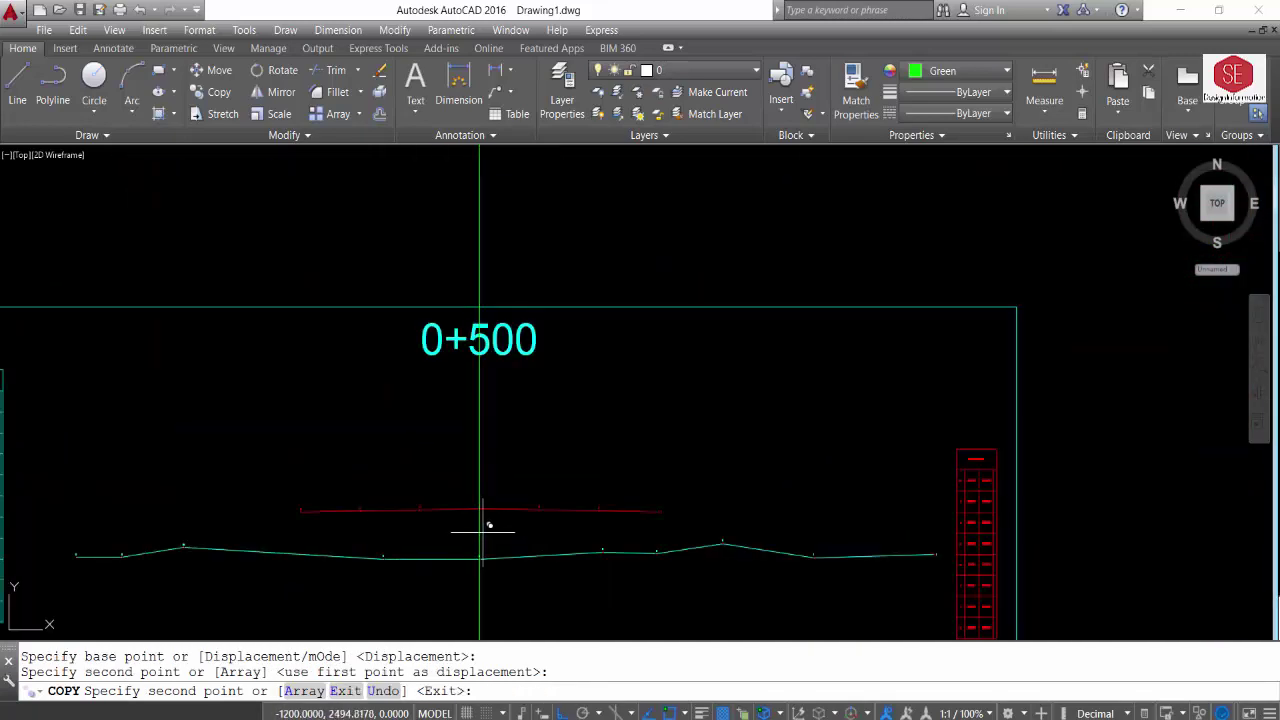
scroll(509, 343, down, 2)
key(F8)
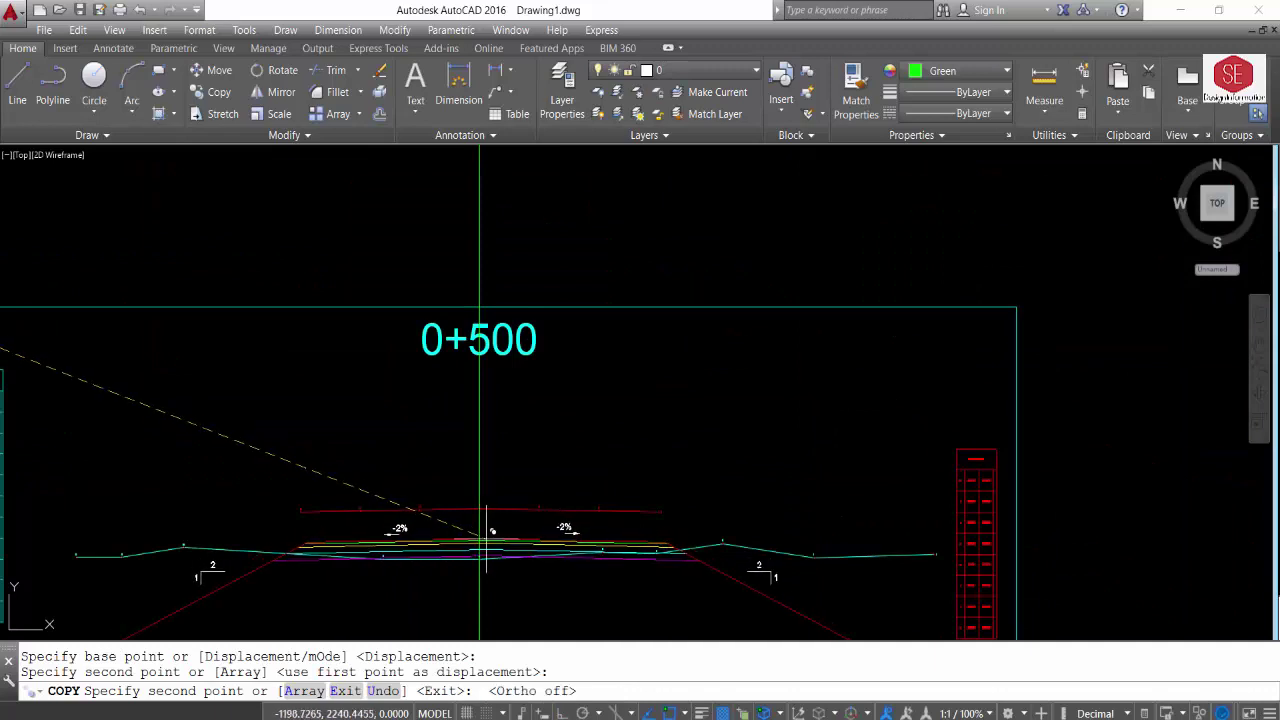
scroll(512, 338, down, 4)
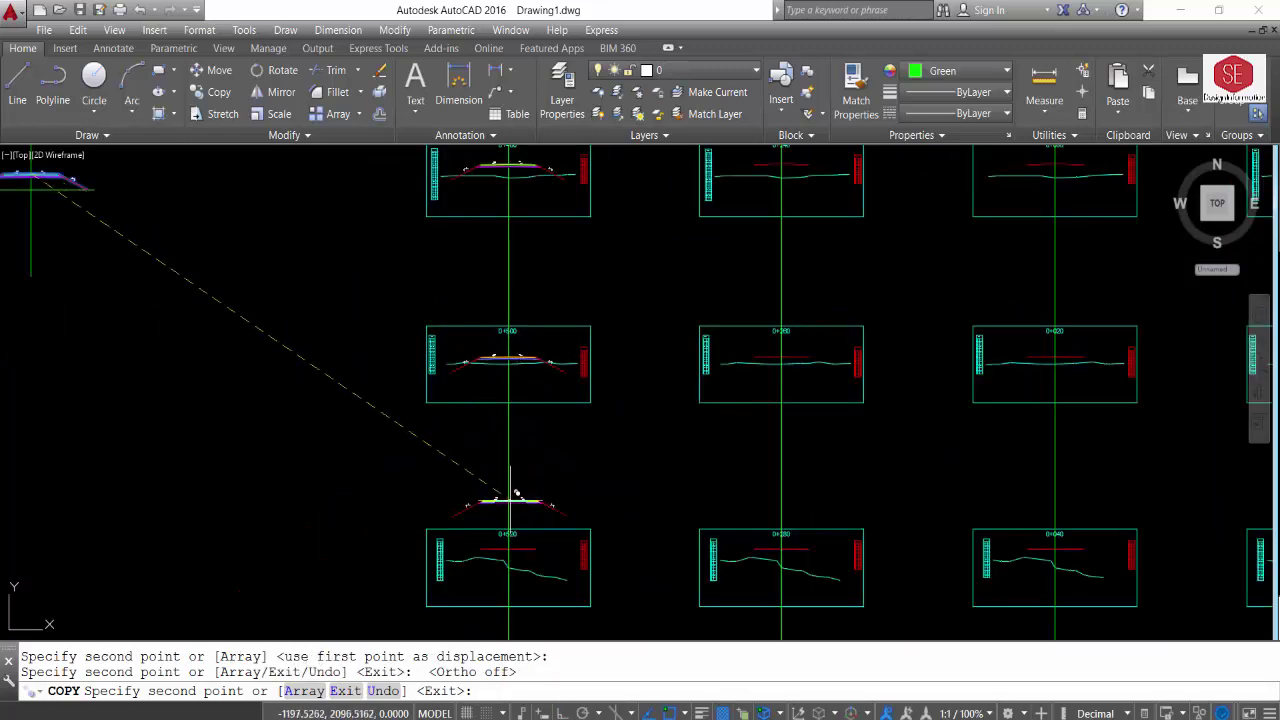
click(508, 503)
scroll(508, 503, up, 5)
scroll(543, 521, down, 5)
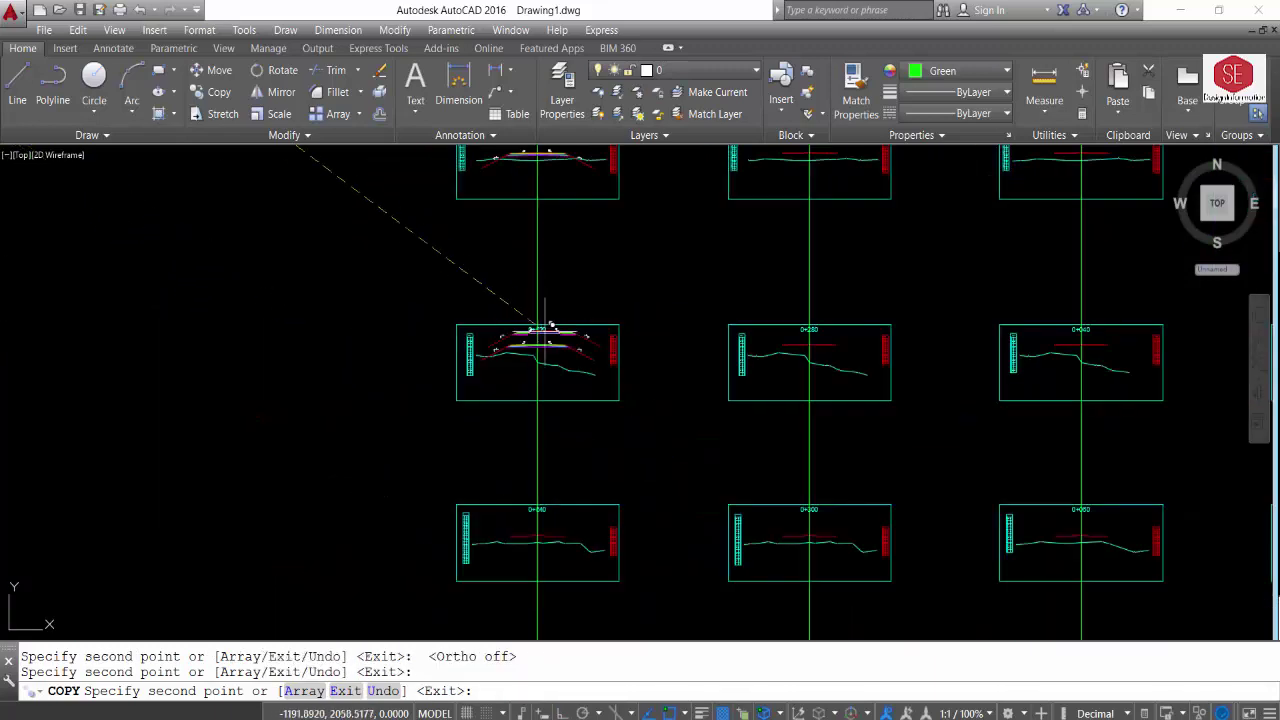
scroll(543, 335, up, 5)
click(549, 406)
scroll(545, 500, down, 3)
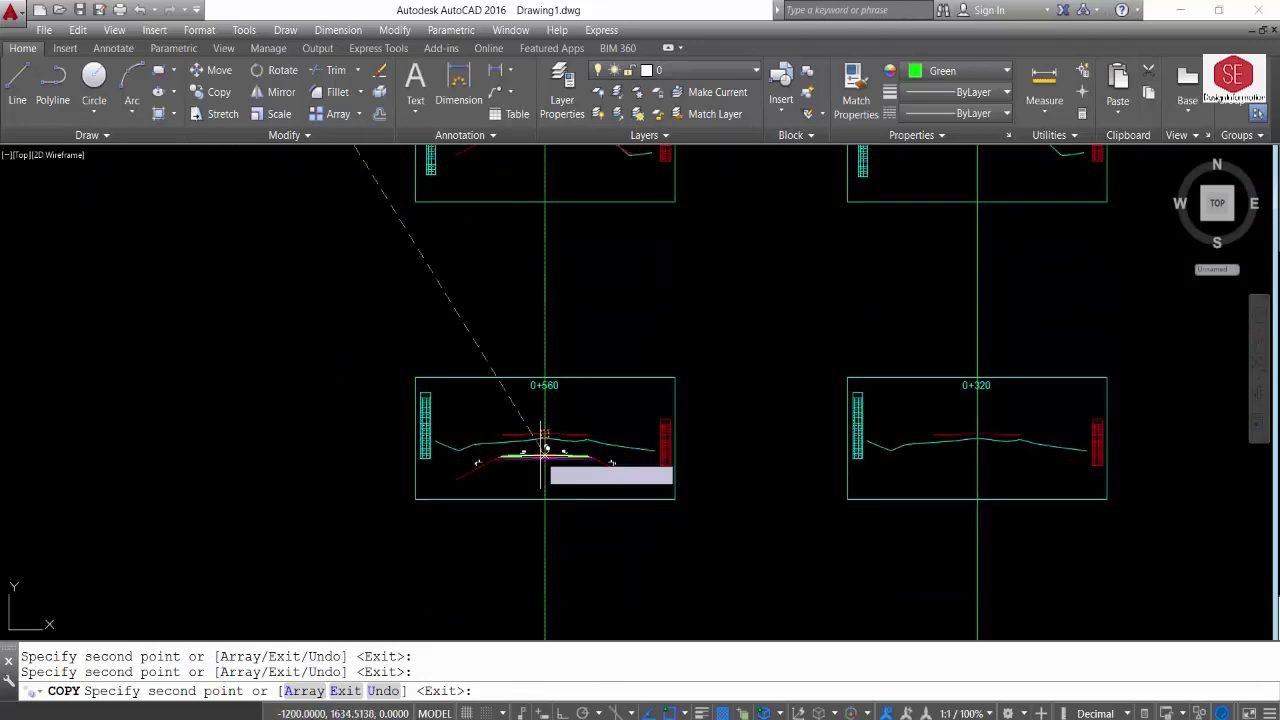
scroll(560, 420, up, 5)
click(580, 252)
scroll(600, 220, down, 5)
scroll(615, 330, up, 4)
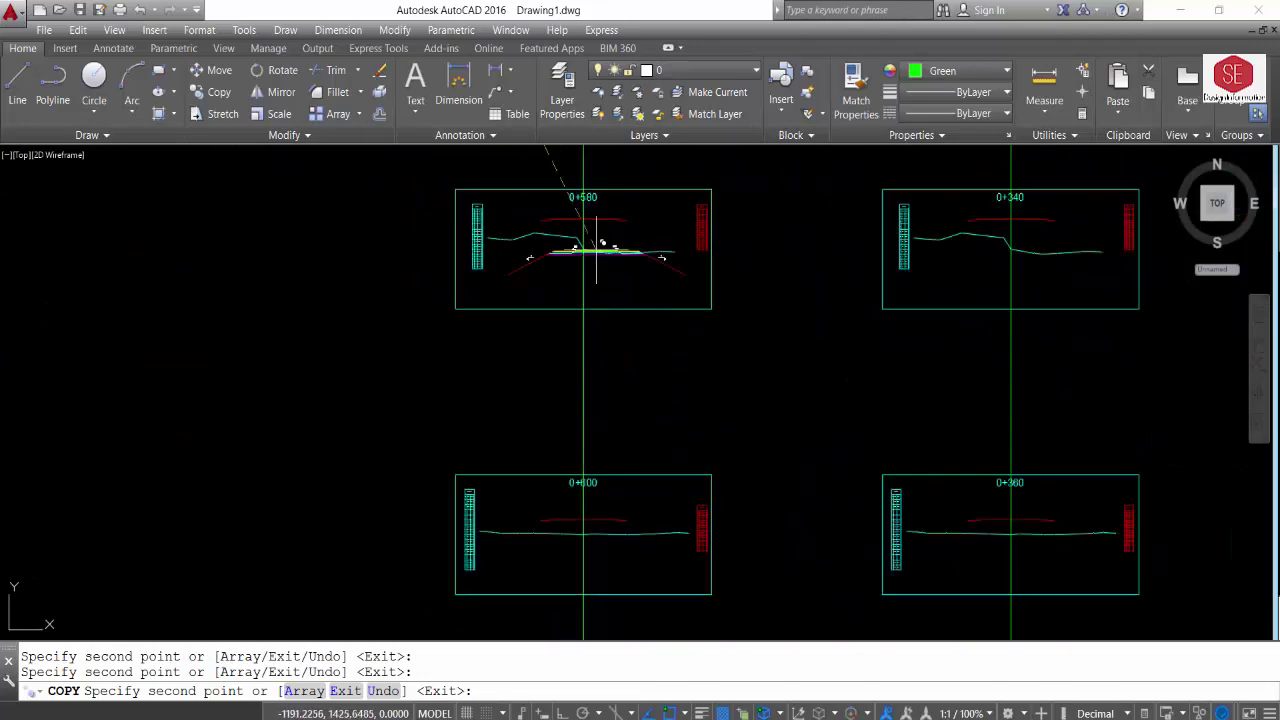
scroll(586, 314, up, 4)
click(604, 350)
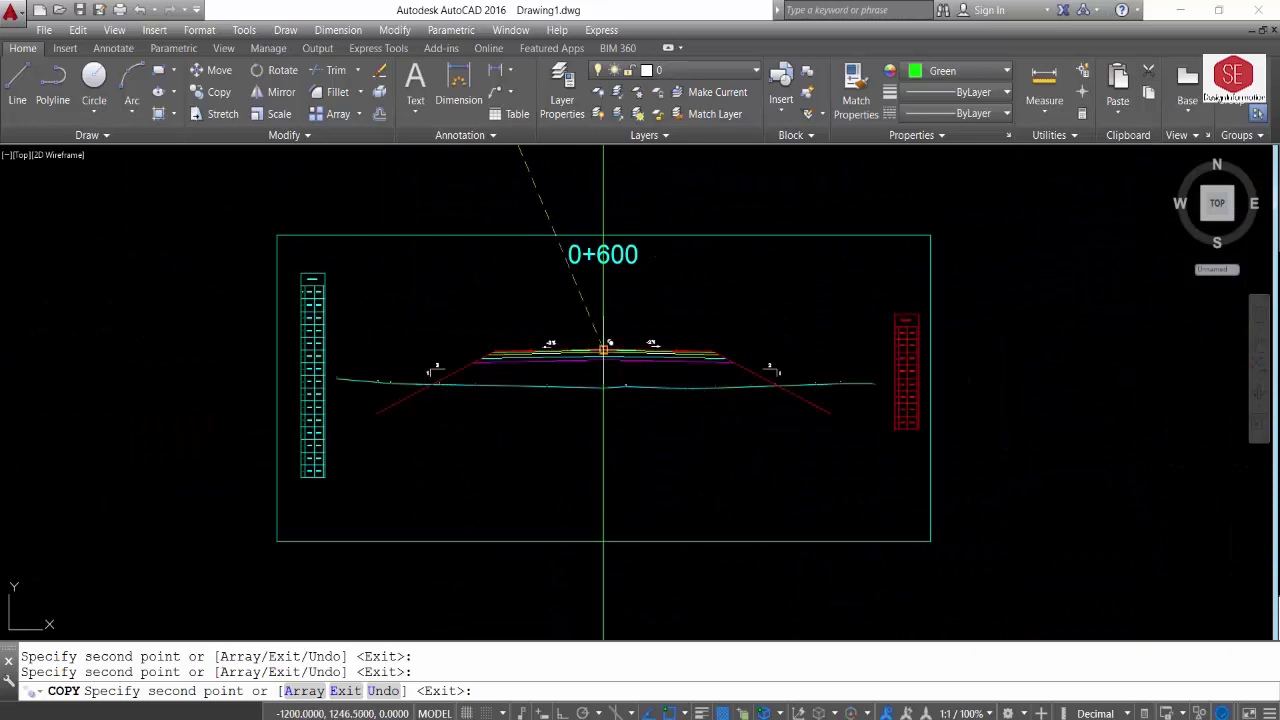
scroll(604, 350, down, 4)
scroll(608, 500, up, 4)
click(640, 352)
Place further template copies on the 0+640, 0+660, 0+680 and 0+700 sections
scroll(623, 343, down, 4)
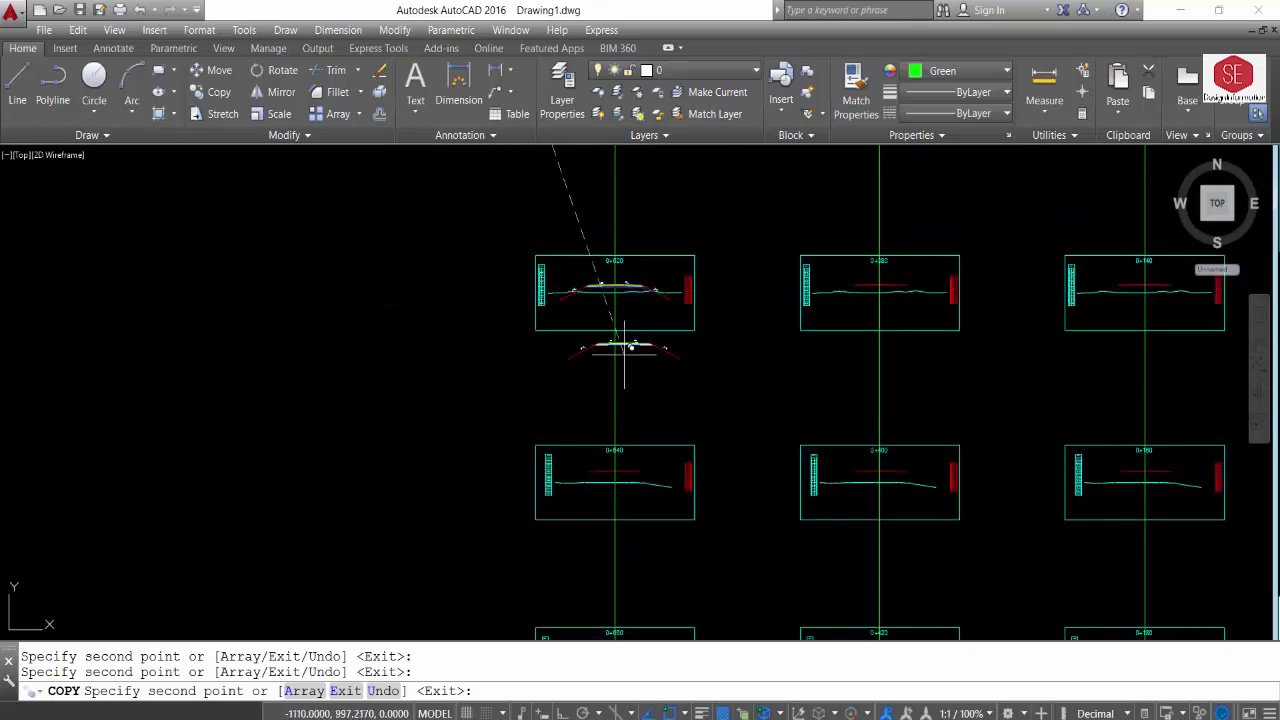
scroll(623, 440, up, 4)
click(623, 440)
scroll(614, 290, down, 4)
scroll(612, 395, up, 3)
click(612, 395)
scroll(612, 395, down, 4)
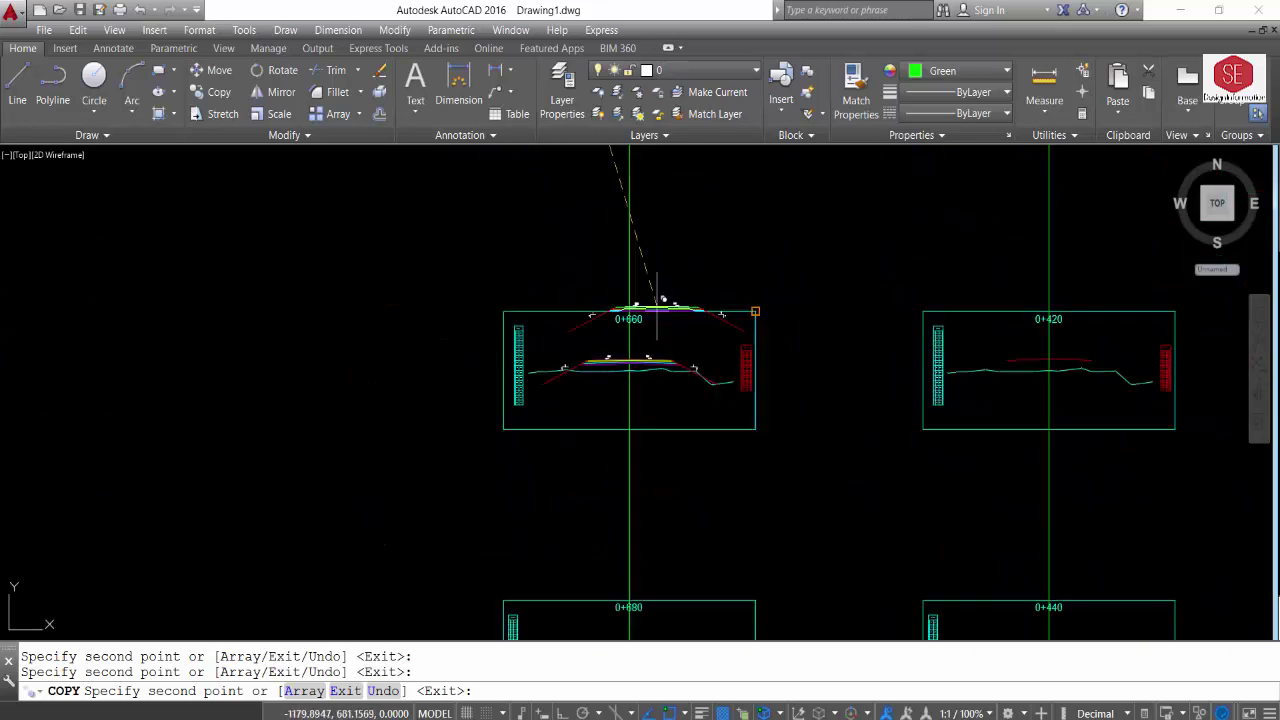
scroll(630, 400, up, 4)
click(622, 505)
scroll(622, 505, down, 4)
scroll(650, 432, up, 4)
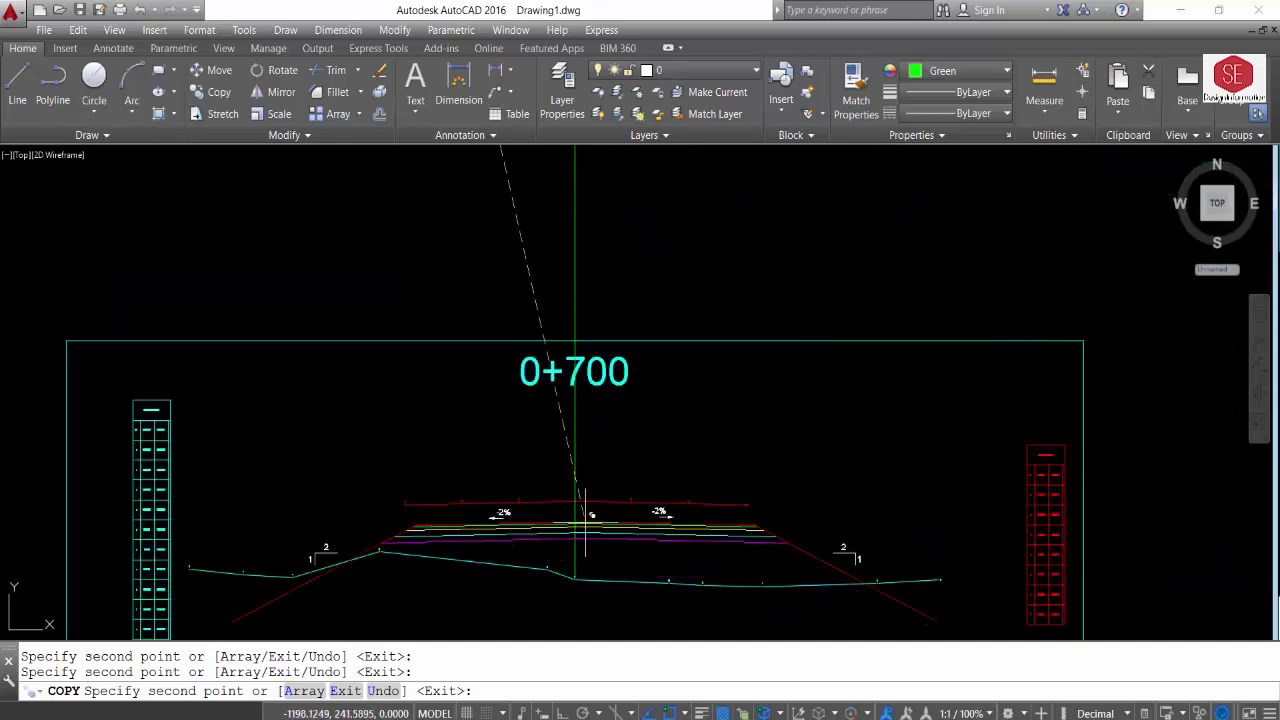
click(580, 500)
scroll(585, 460, down, 4)
scroll(555, 330, down, 2)
key(Escape)
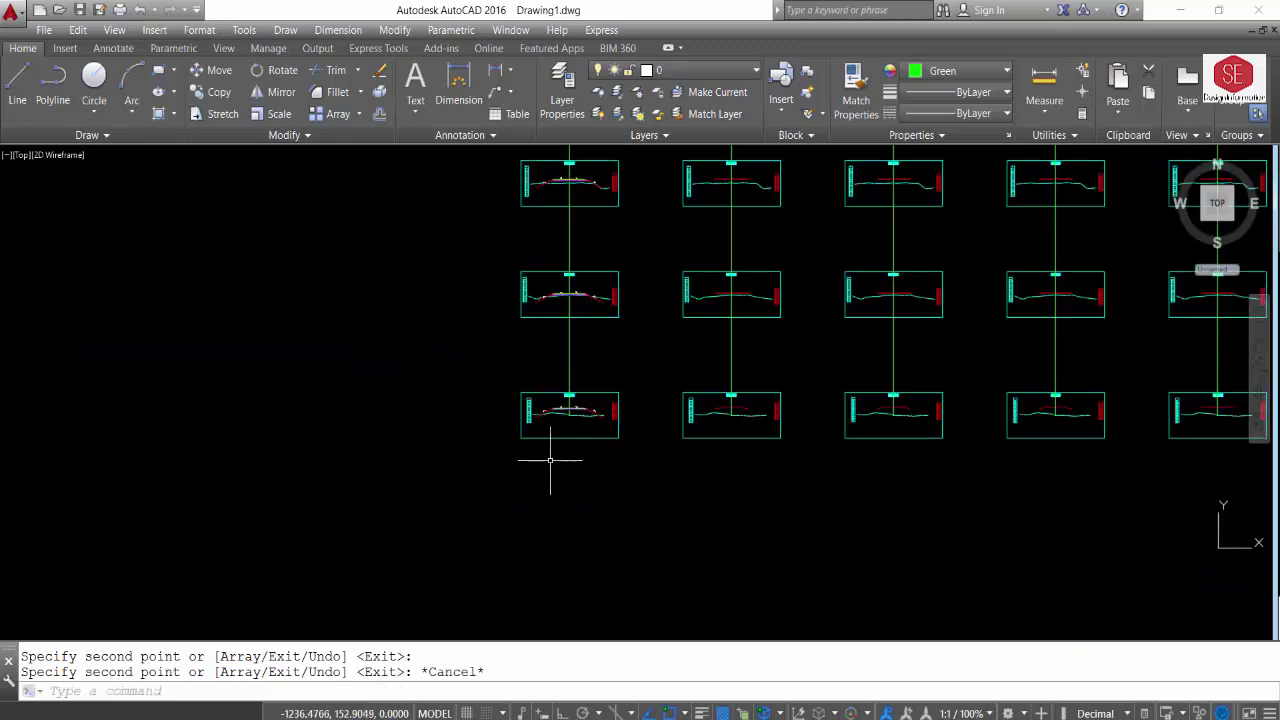
Run COPY (co) and select the placed road templates, from 0+680 down through 0+540 and others
text(co)
key(Return)
scroll(549, 457, up, 4)
click(604, 565)
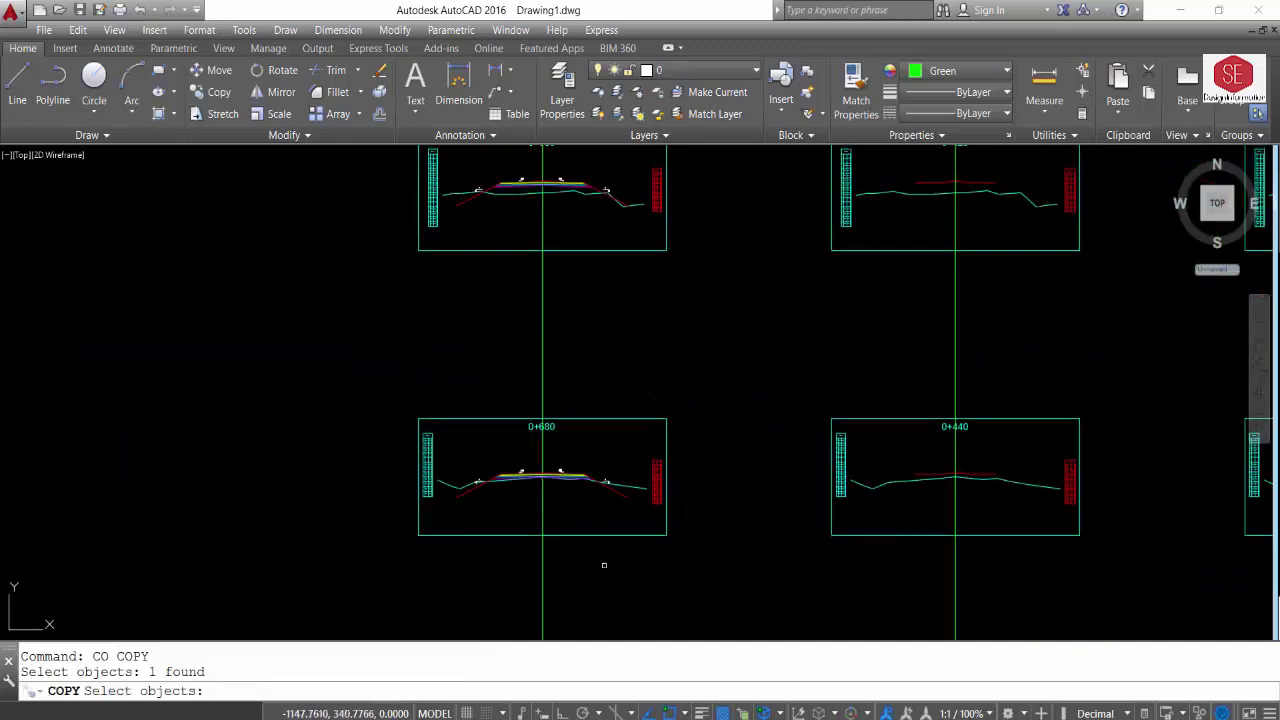
click(573, 480)
click(563, 186)
scroll(560, 450, down, 4)
scroll(585, 160, up, 4)
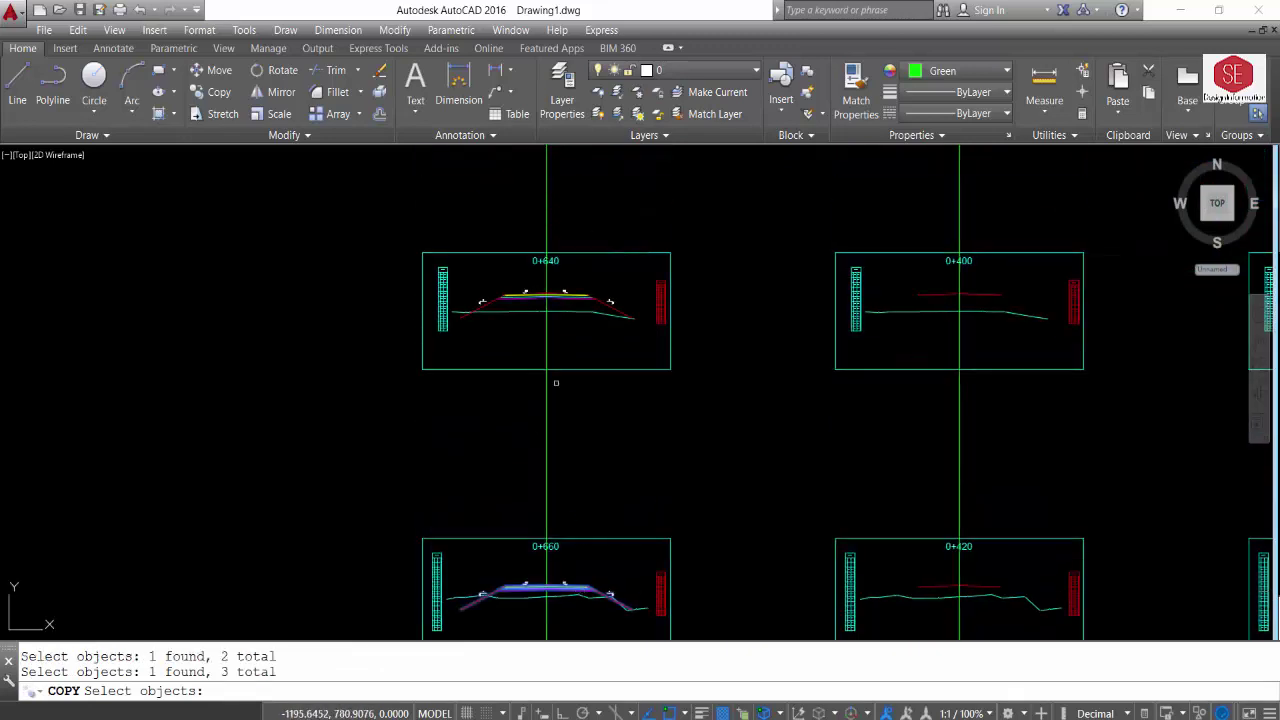
click(585, 294)
scroll(585, 294, up, 4)
scroll(578, 402, down, 4)
scroll(574, 289, up, 4)
scroll(563, 407, down, 4)
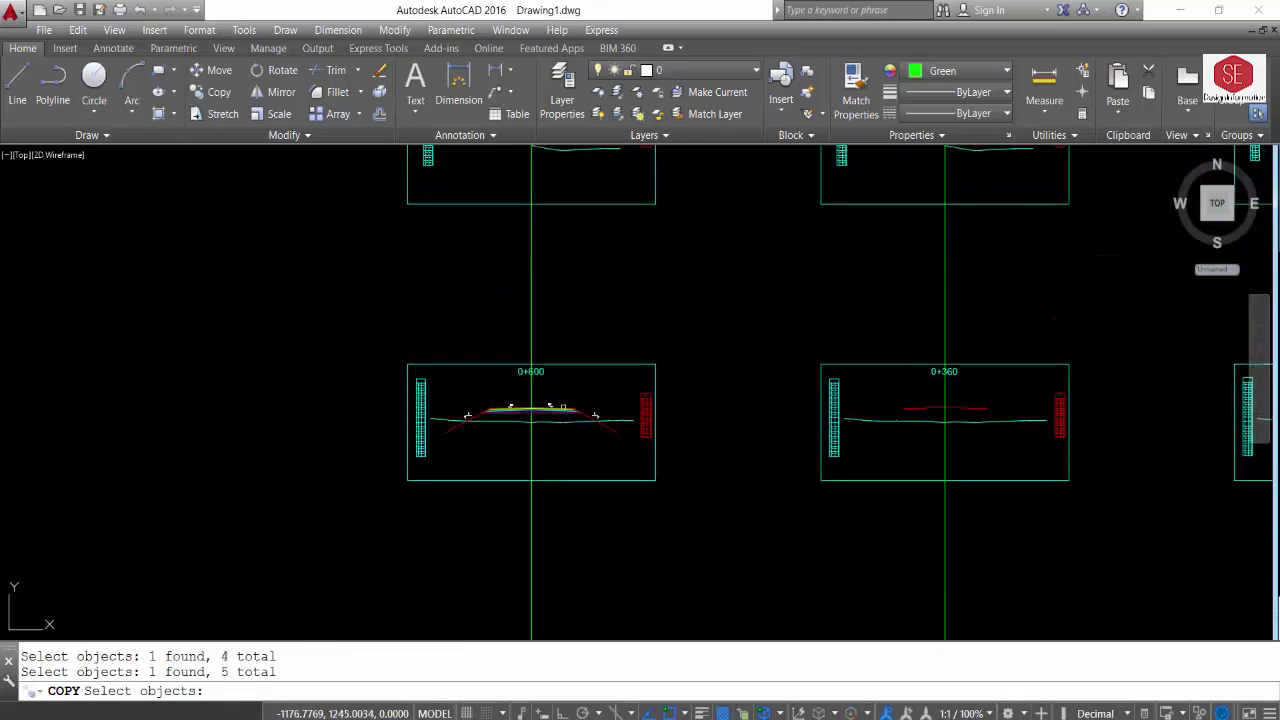
click(530, 405)
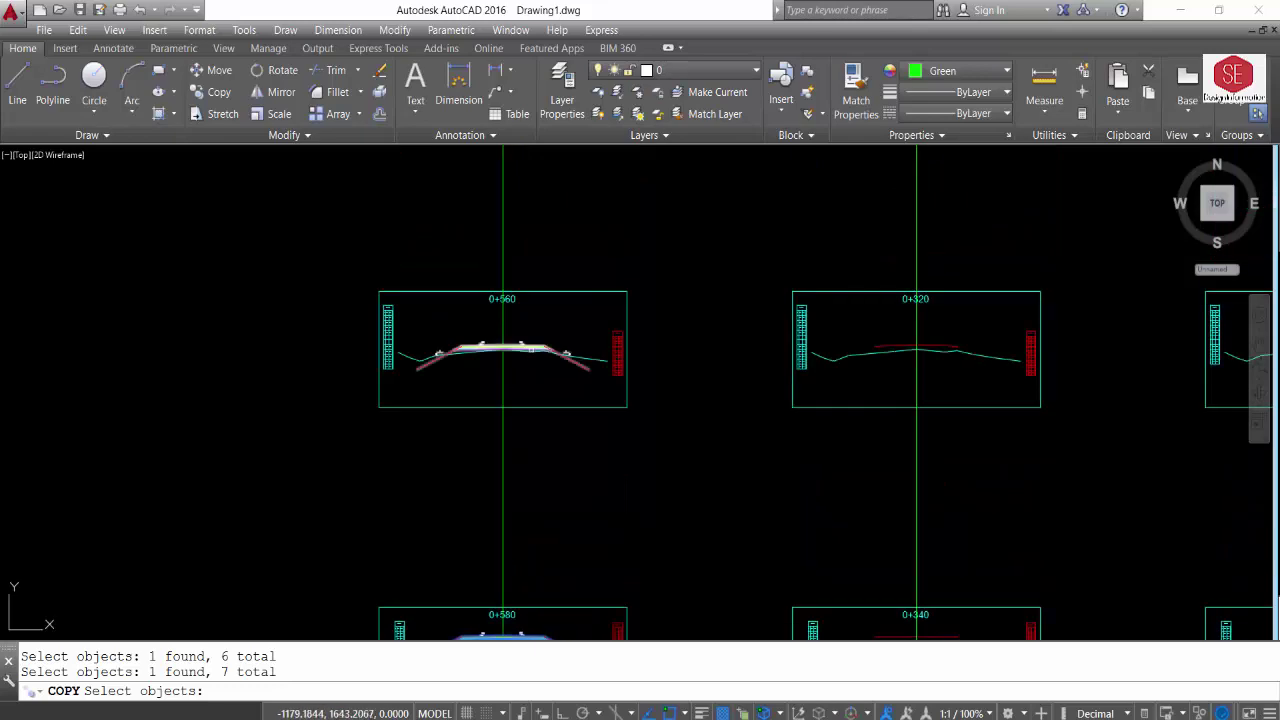
click(495, 338)
click(500, 340)
scroll(520, 280, down, 4)
scroll(480, 250, up, 4)
click(490, 222)
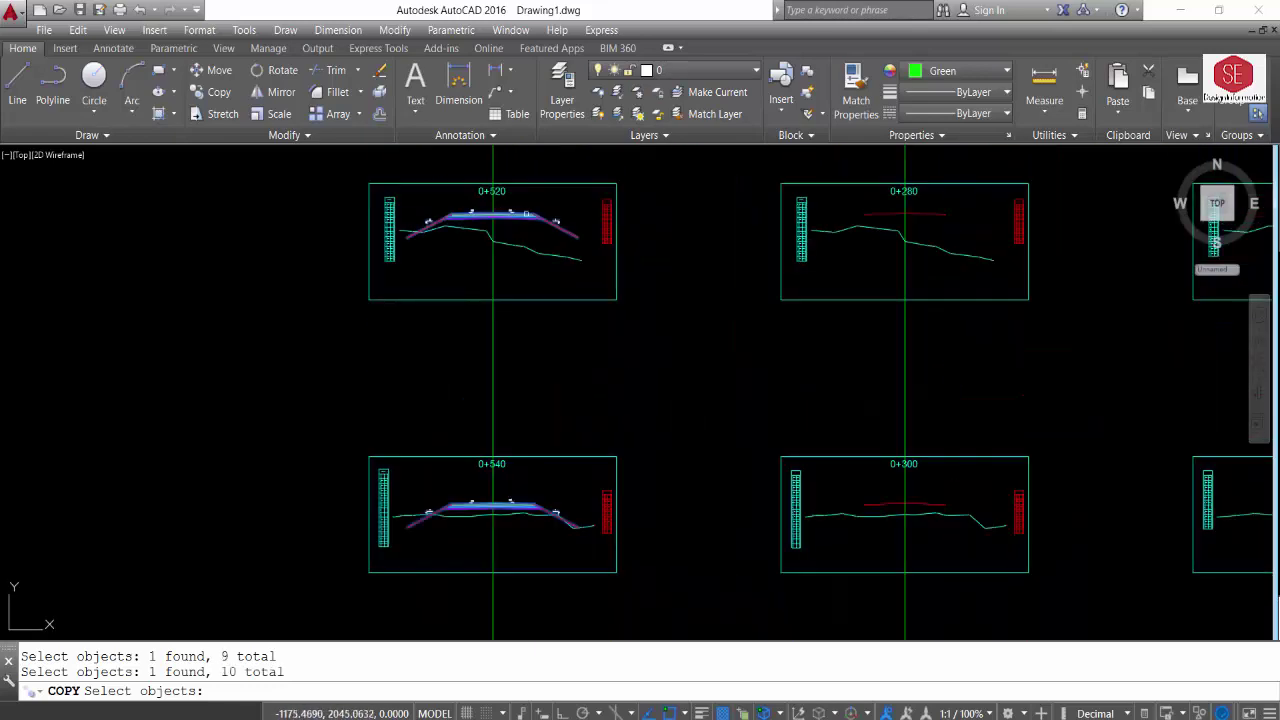
scroll(570, 417, down, 2)
scroll(570, 417, up, 2)
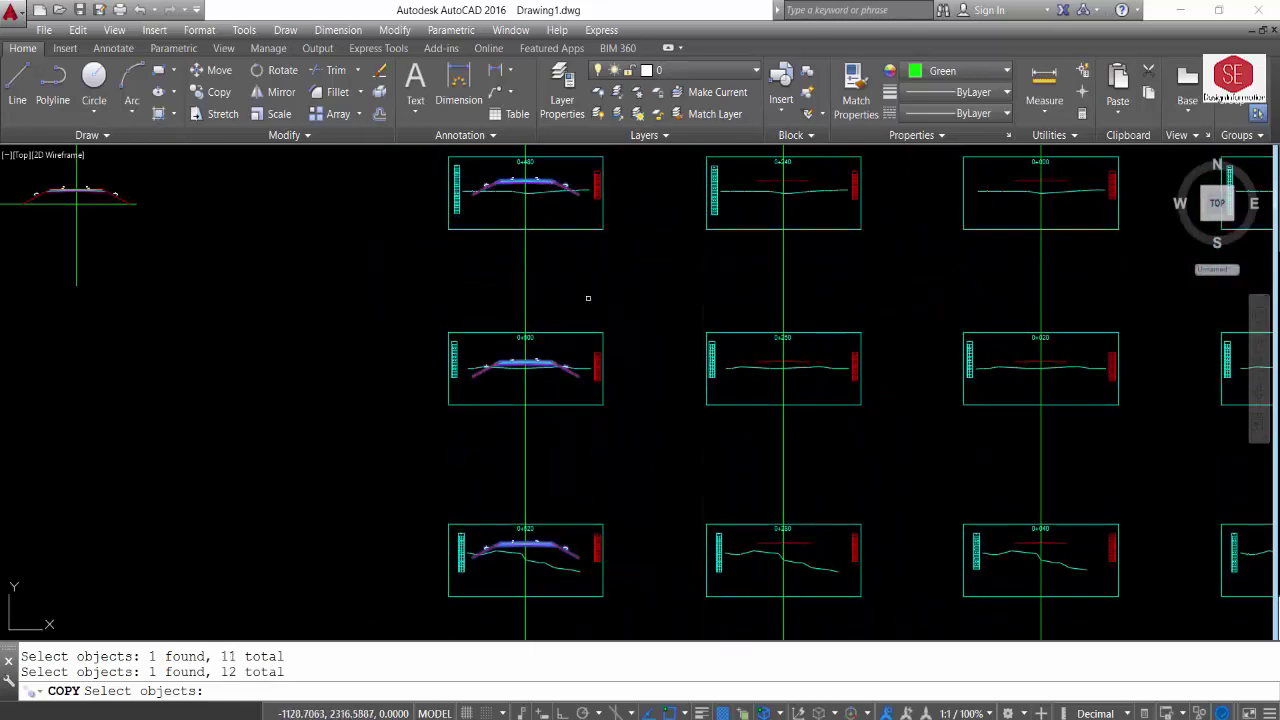
scroll(525, 170, up, 2)
scroll(525, 170, up, 5)
key(Return)
From a base point on the 0+480 template, copy the set into the 0+000, 0+720 and other columns
click(542, 357)
scroll(542, 357, down, 4)
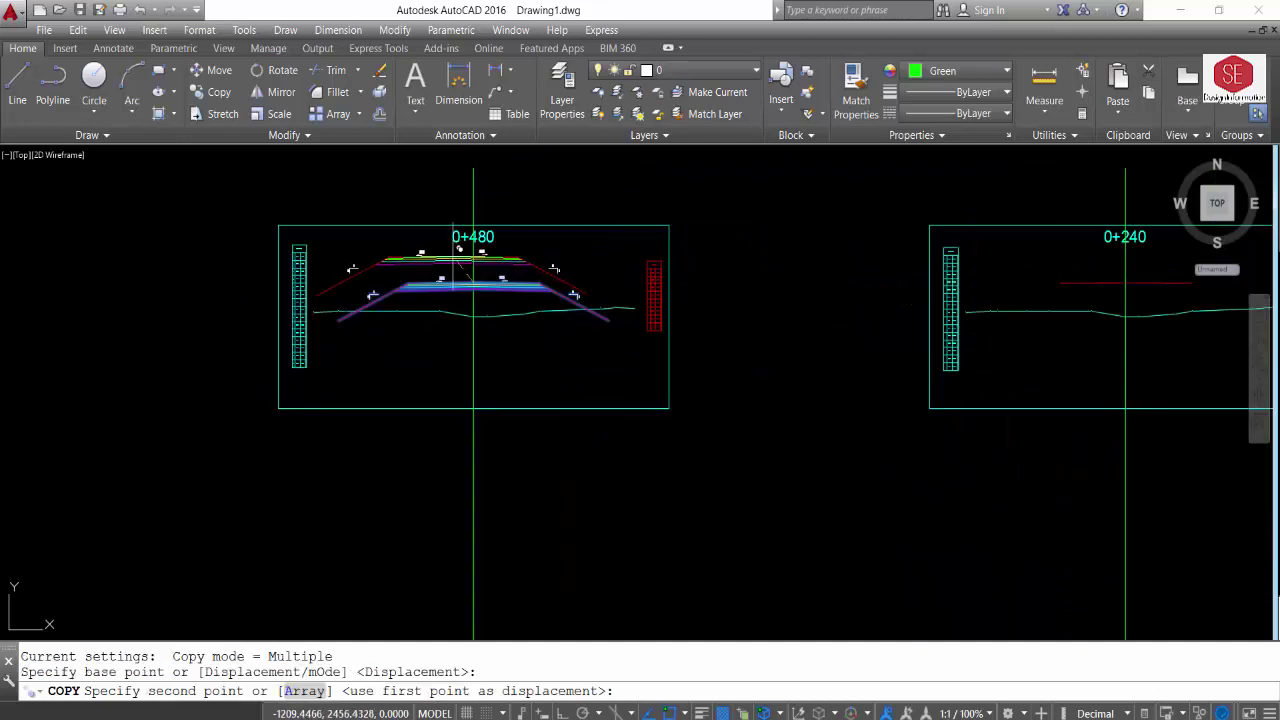
scroll(608, 223, down, 2)
scroll(608, 223, up, 2)
click(733, 290)
scroll(733, 290, down, 1)
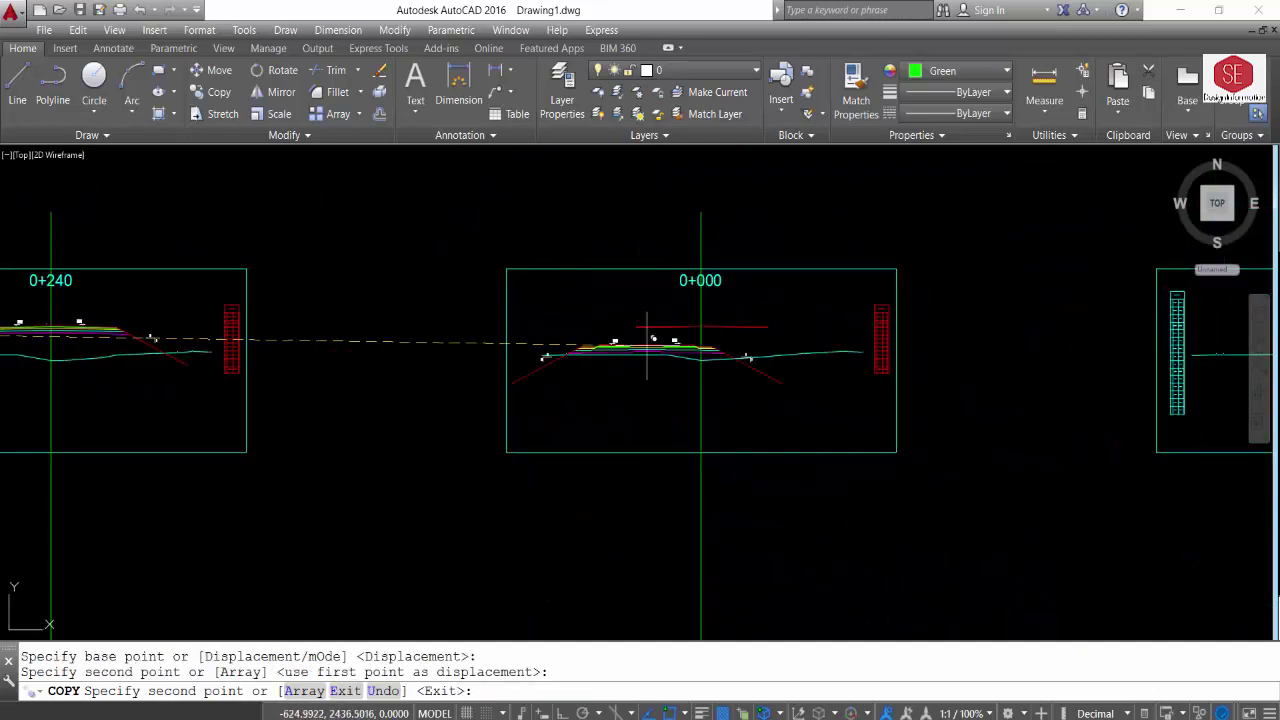
click(700, 340)
scroll(700, 340, down, 4)
scroll(715, 270, up, 4)
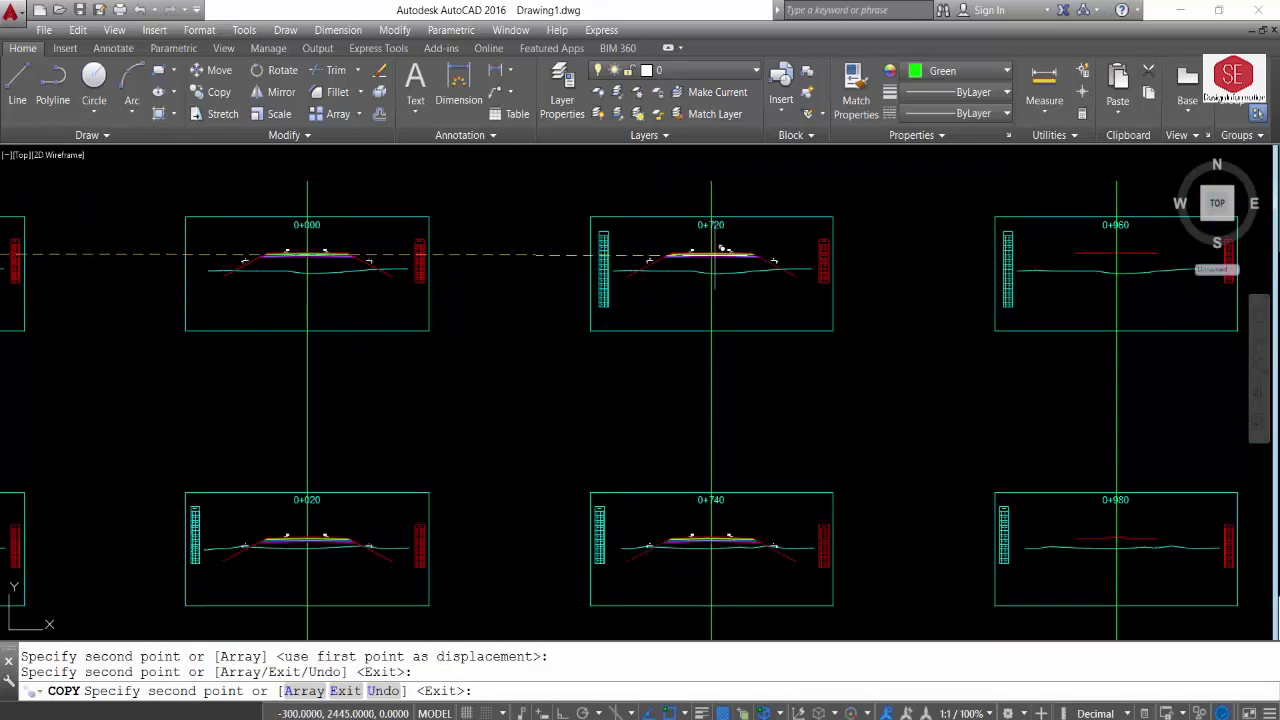
click(715, 270)
scroll(770, 327, down, 5)
scroll(770, 327, down, 3)
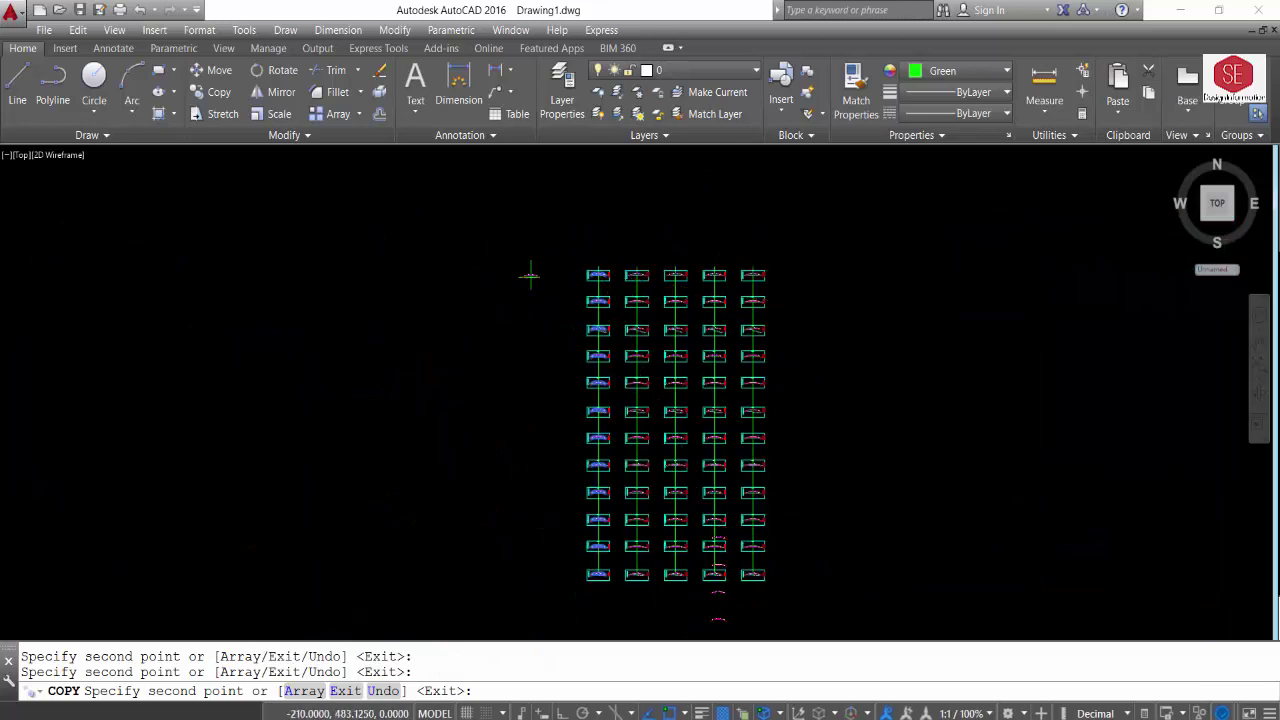
scroll(771, 343, up, 6)
scroll(786, 443, down, 2)
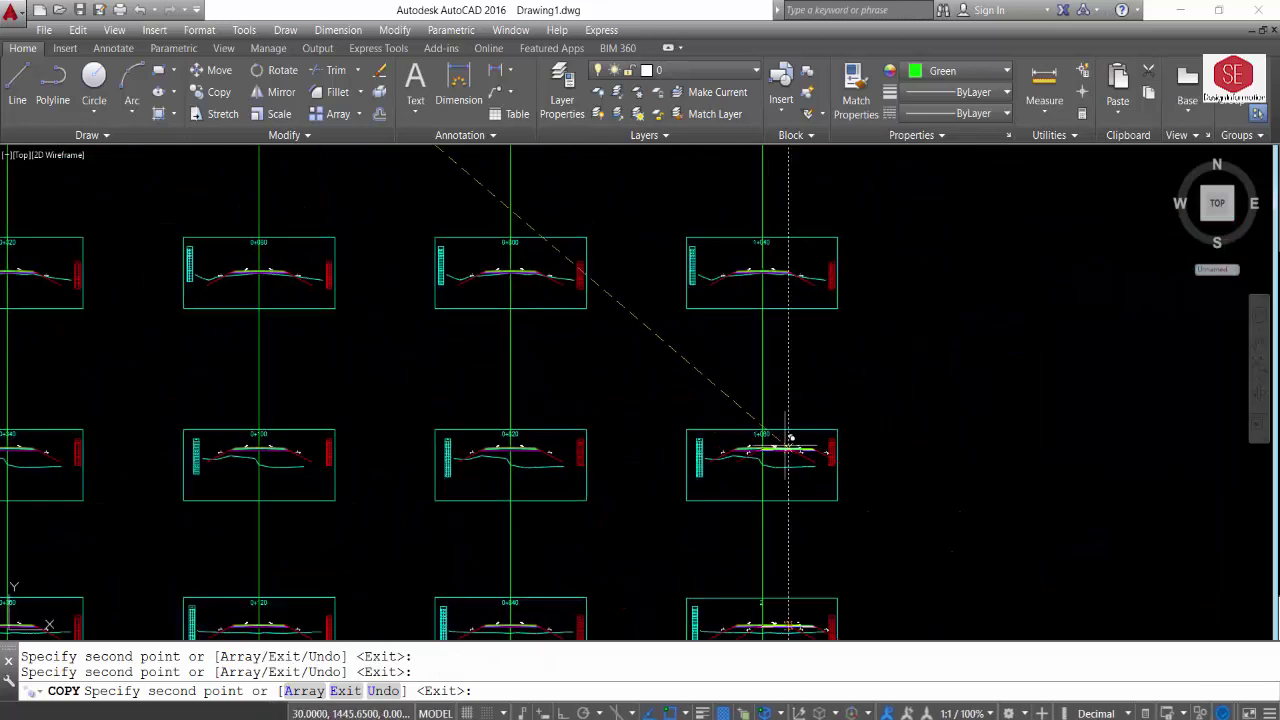
scroll(829, 337, down, 2)
scroll(829, 337, down, 3)
key(Escape)
scroll(782, 430, up, 5)
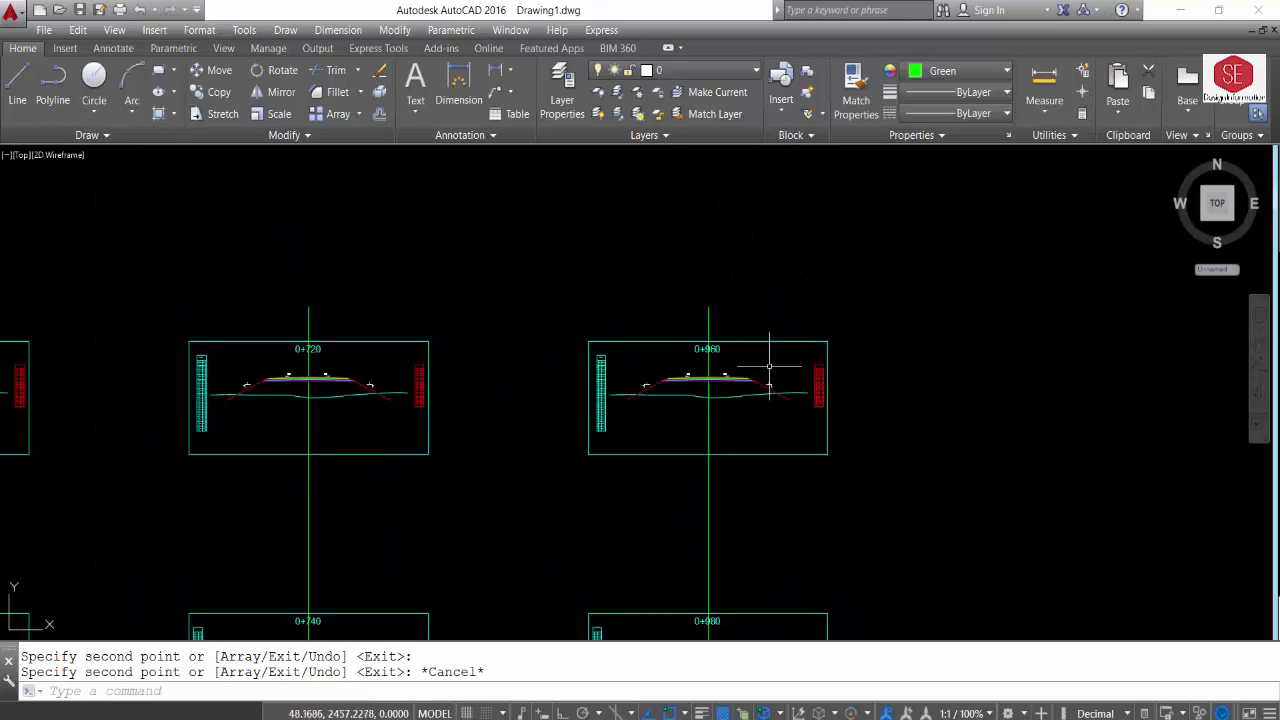
scroll(766, 351, up, 4)
text(X)
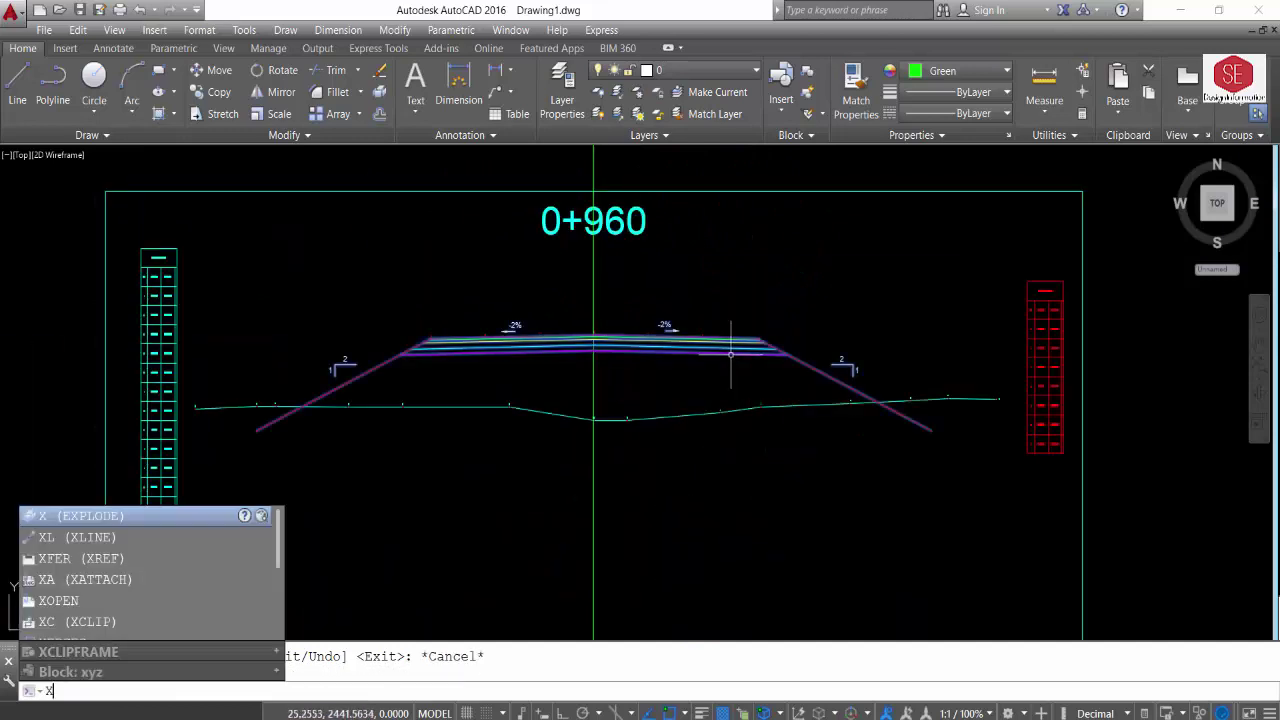
Explode the 0+960 template and trim both its side slopes below the ground line
key(Return)
text(tr)
key(Return)
key(Return)
click(914, 433)
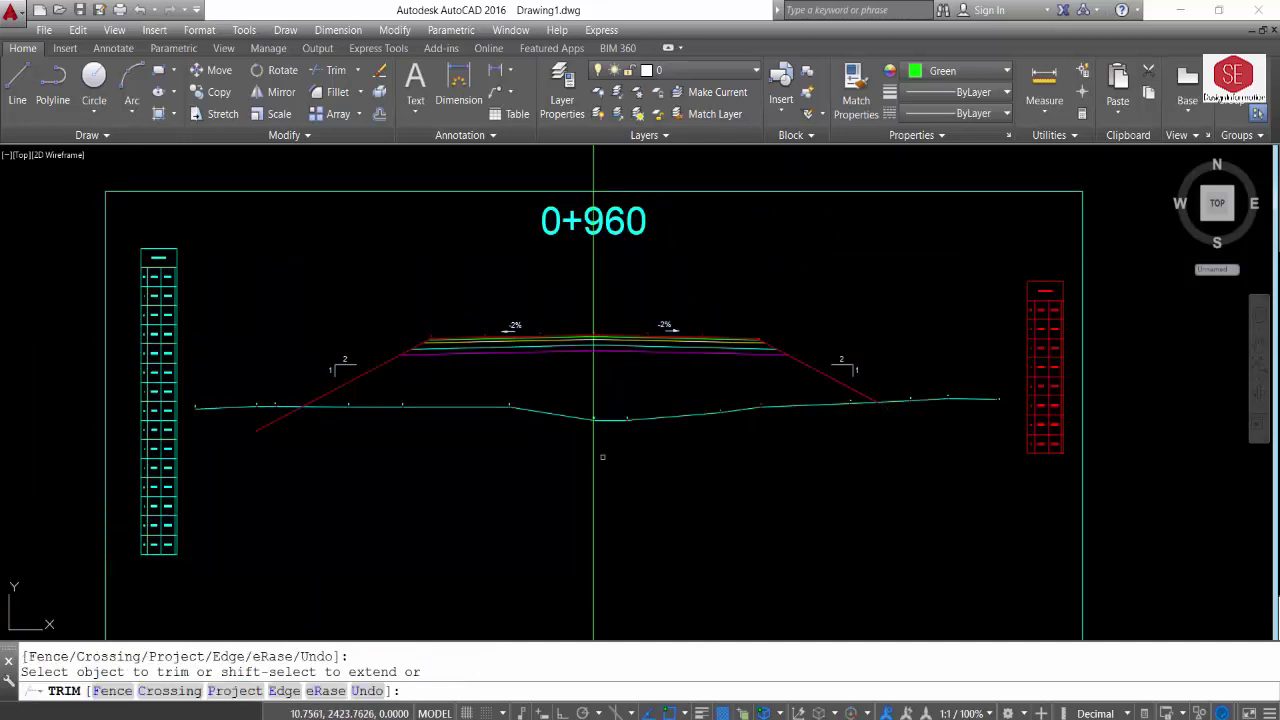
click(274, 423)
scroll(909, 368, down, 4)
key(Escape)
mouse_move(272, 407)
mouse_down()
mouse_move(737, 429)
mouse_move(590, 385)
mouse_up()
key(Escape)
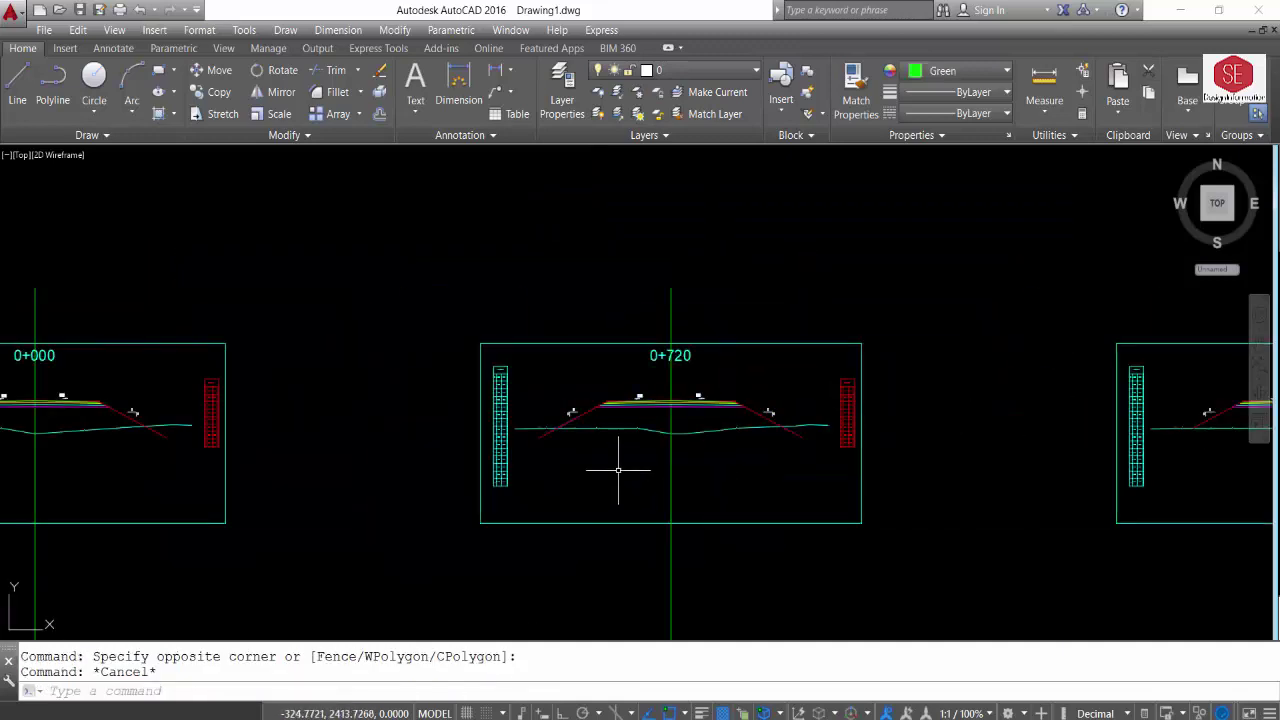
Start EXPLODE and select the 0+000, 0+720 and further road templates in the grid
text(x)
key(Return)
click(695, 403)
drag(424, 418, 728, 414)
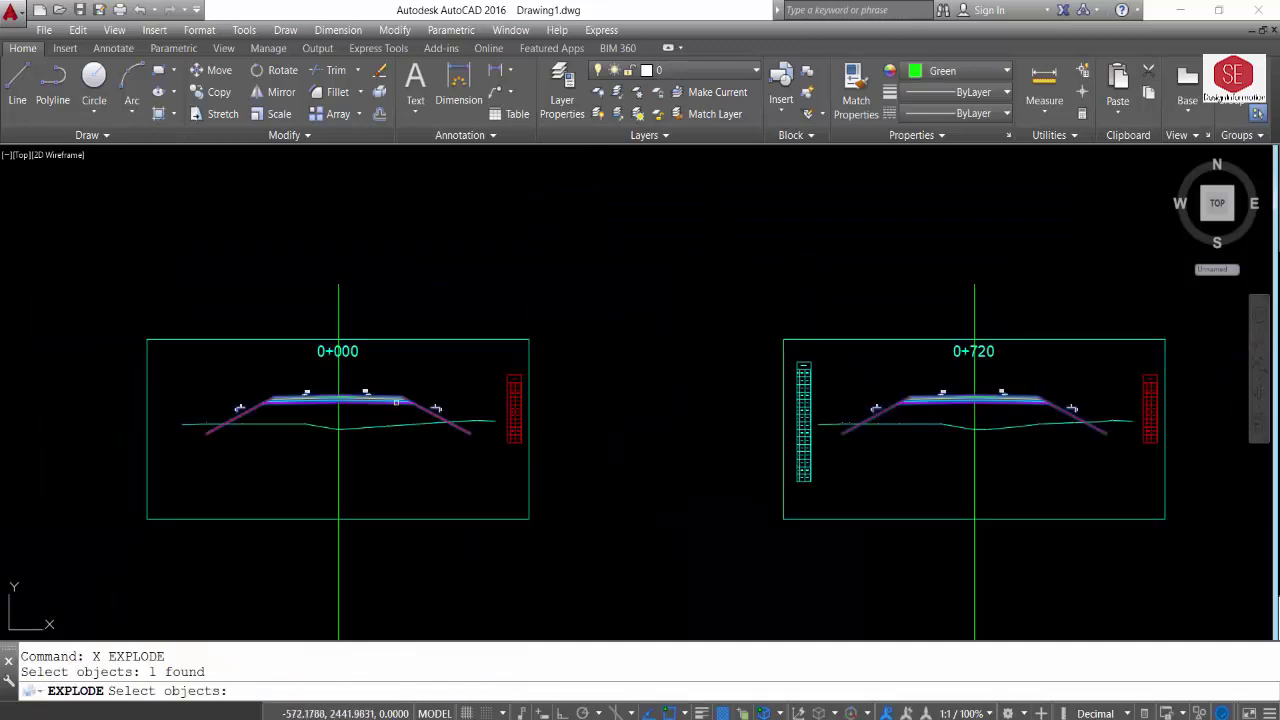
click(337, 400)
drag(600, 450, 500, 400)
click(414, 388)
scroll(345, 367, down, 3)
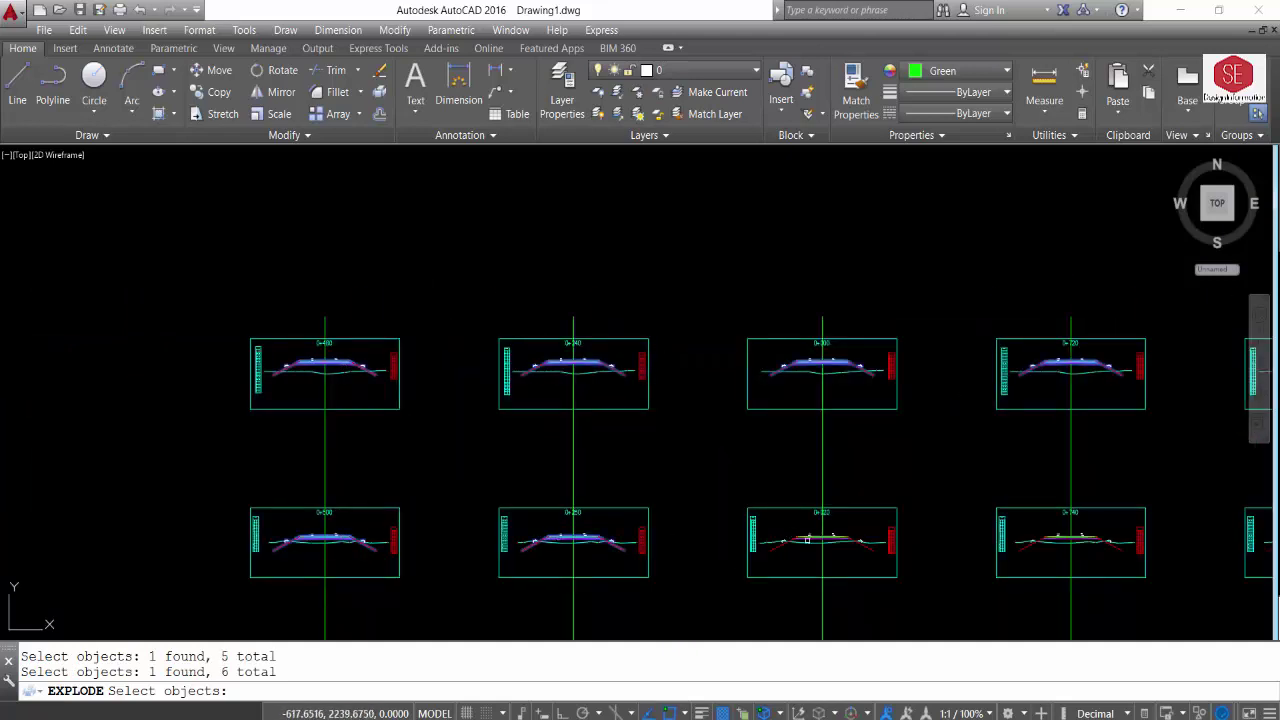
drag(683, 535, 563, 477)
scroll(765, 523, up, 2)
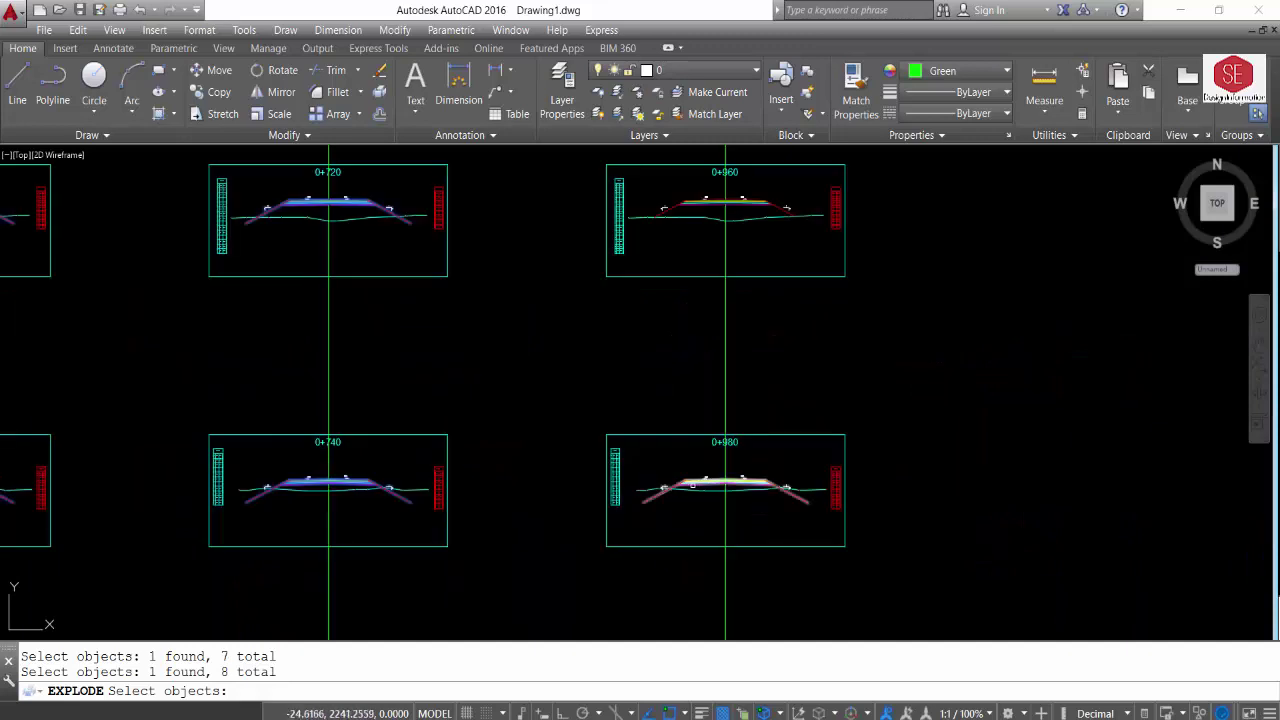
scroll(689, 471, down, 2)
click(700, 465)
scroll(510, 302, up, 4)
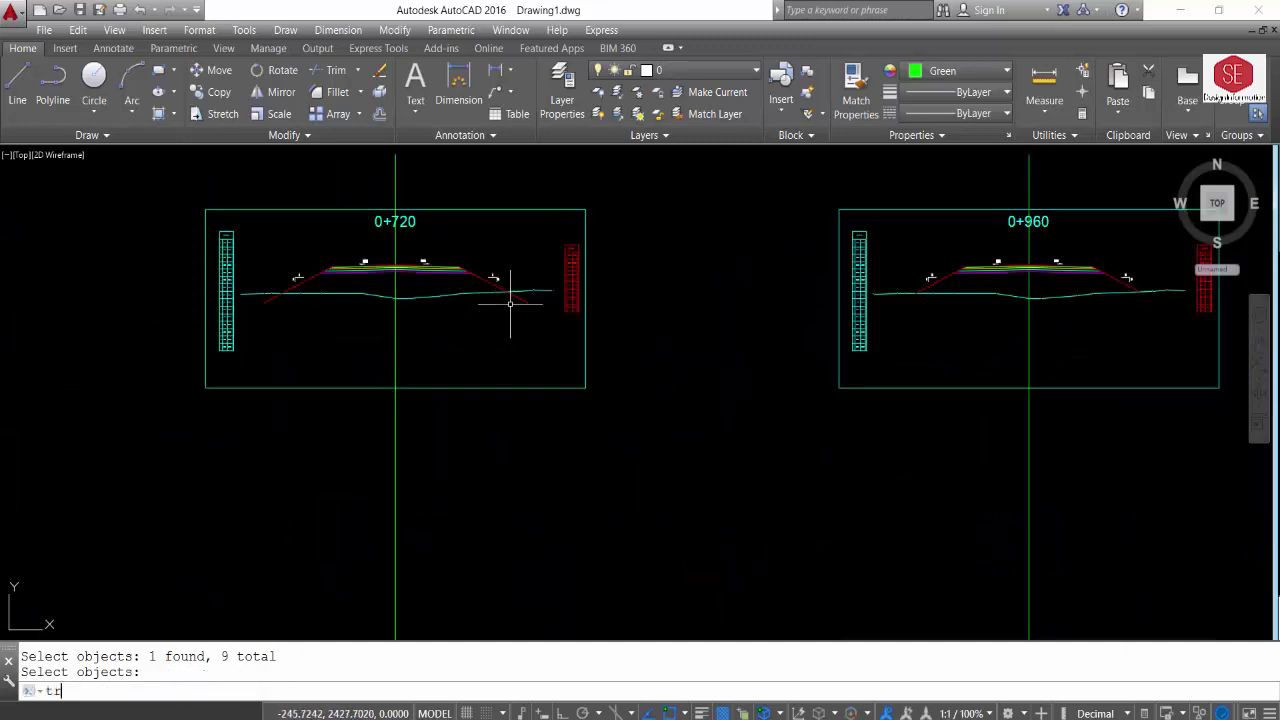
Trim the slope tails below ground near 0+720 and in 0+240
key(Return)
key(Return)
drag(540, 310, 514, 289)
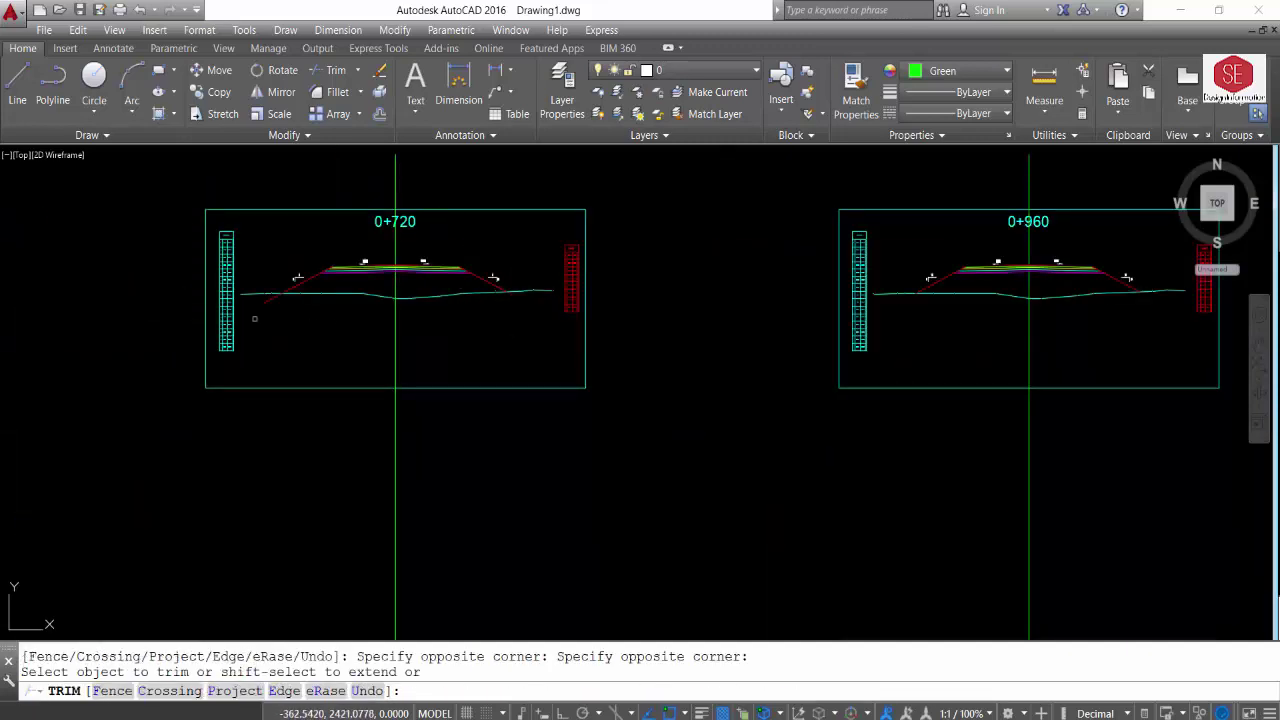
drag(254, 318, 657, 349)
scroll(591, 314, up, 5)
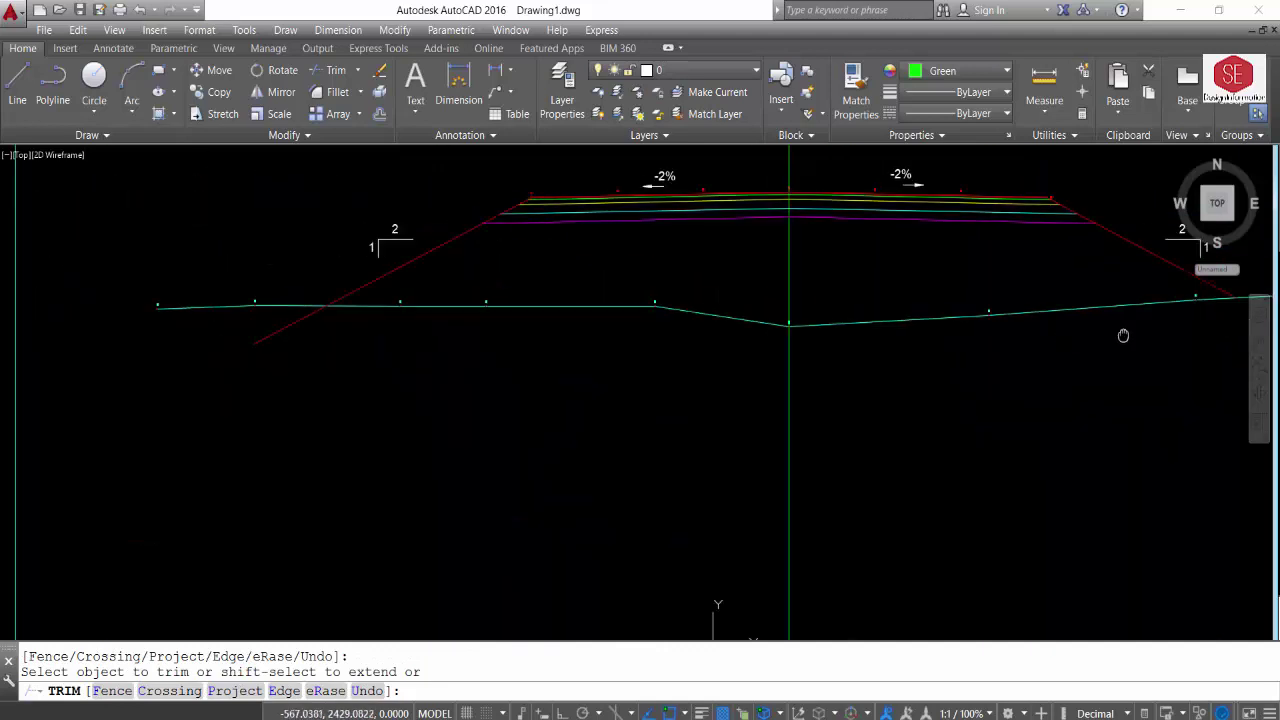
scroll(640, 330, down, 2)
scroll(906, 348, down, 3)
click(602, 346)
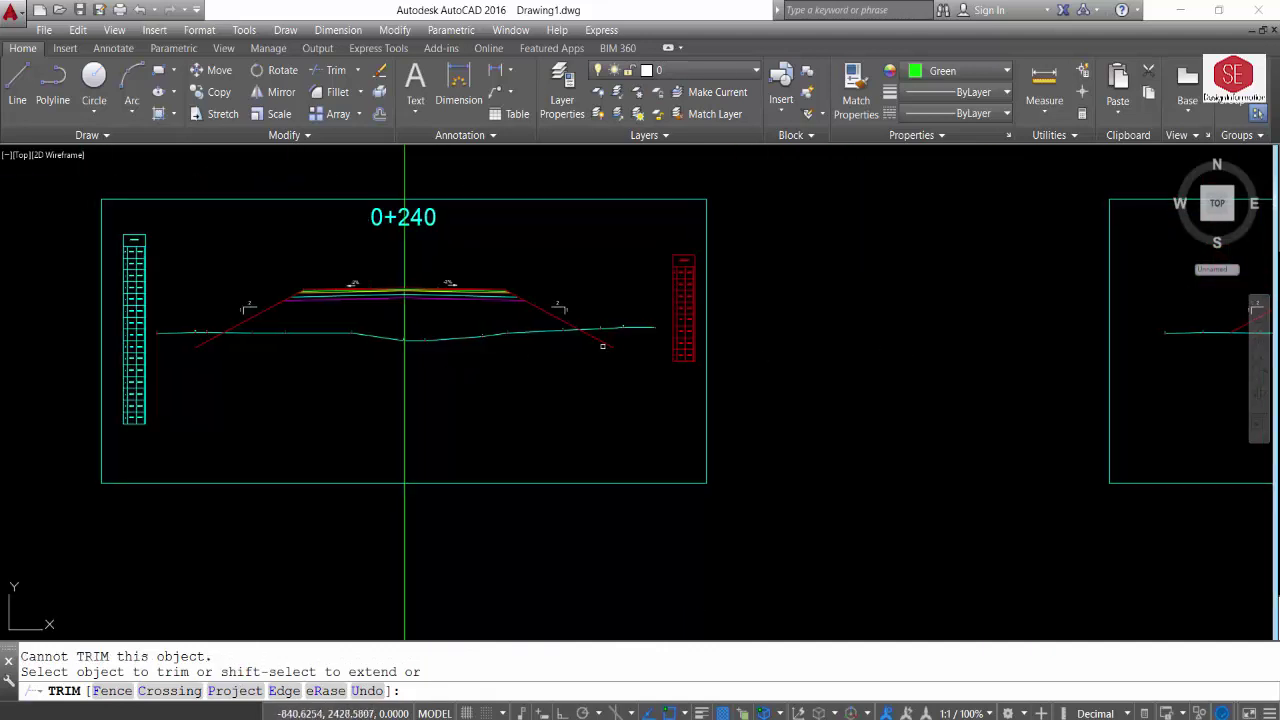
click(600, 344)
click(216, 341)
click(257, 351)
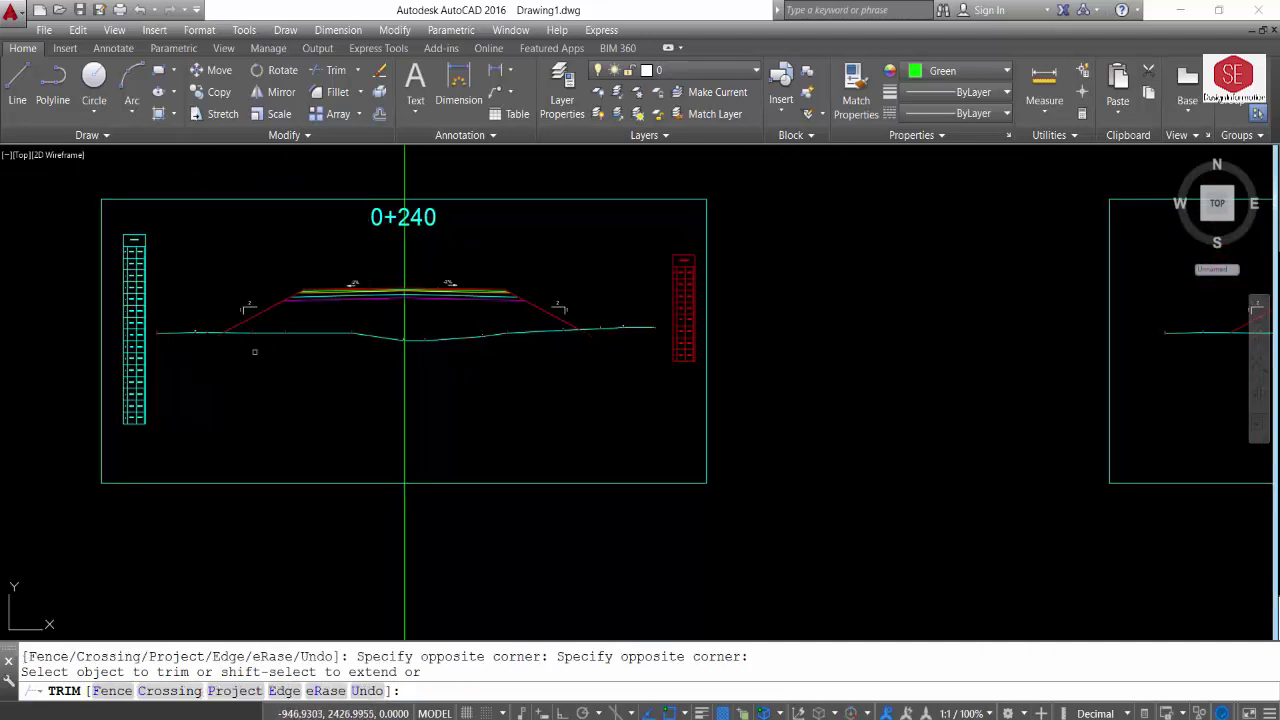
scroll(257, 351, down, 3)
scroll(378, 332, up, 3)
click(375, 332)
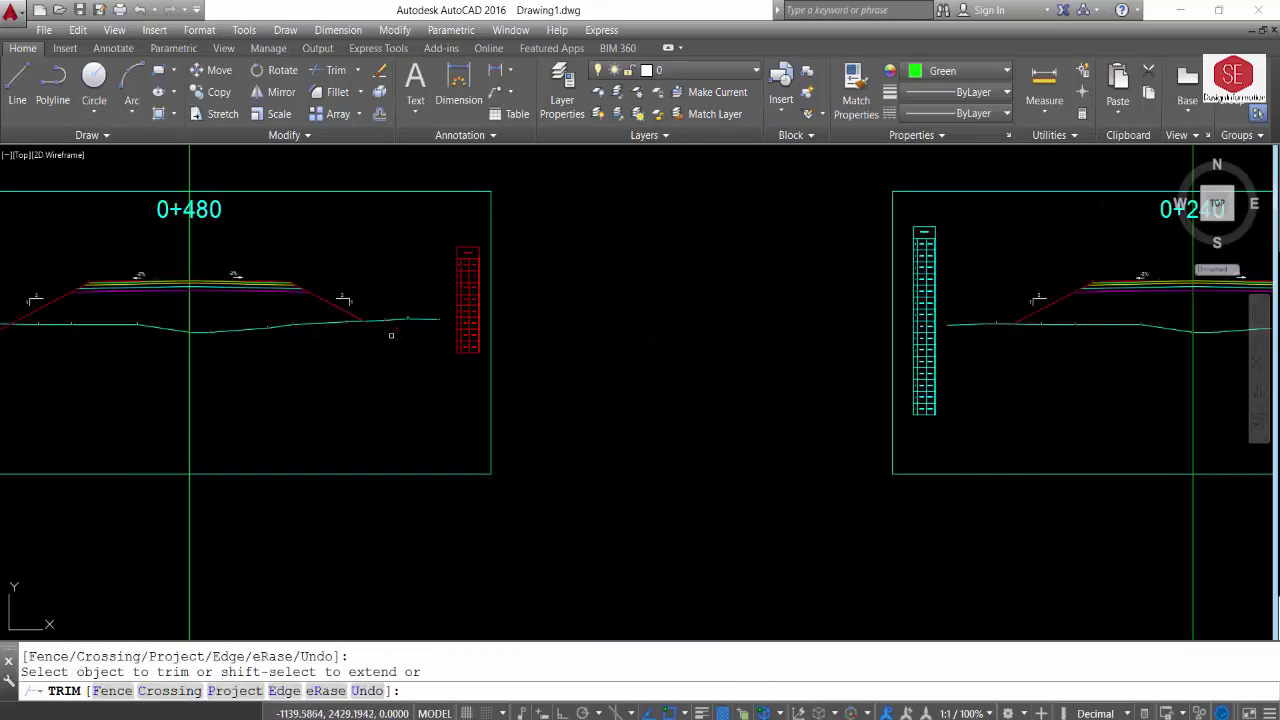
Trim a 0+500 slope tail below the ground line with a window
drag(389, 334, 838, 303)
scroll(542, 287, down, 3)
scroll(669, 528, up, 4)
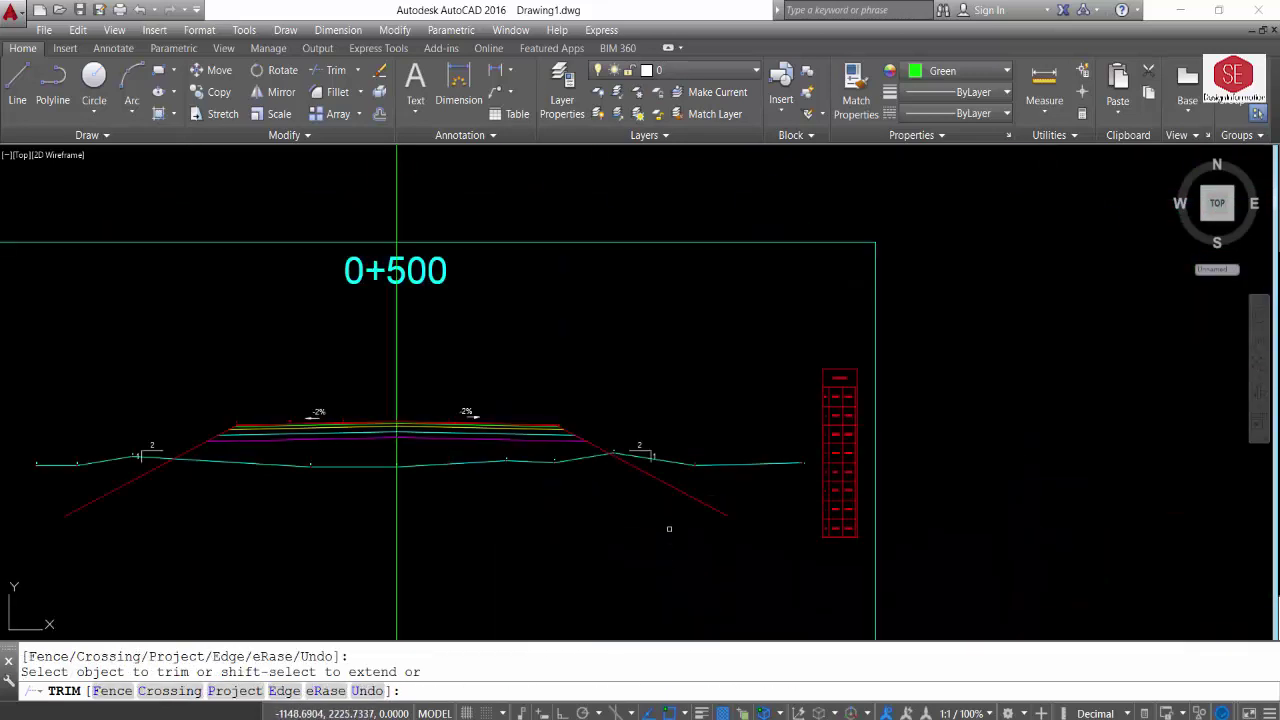
click(105, 492)
click(69, 457)
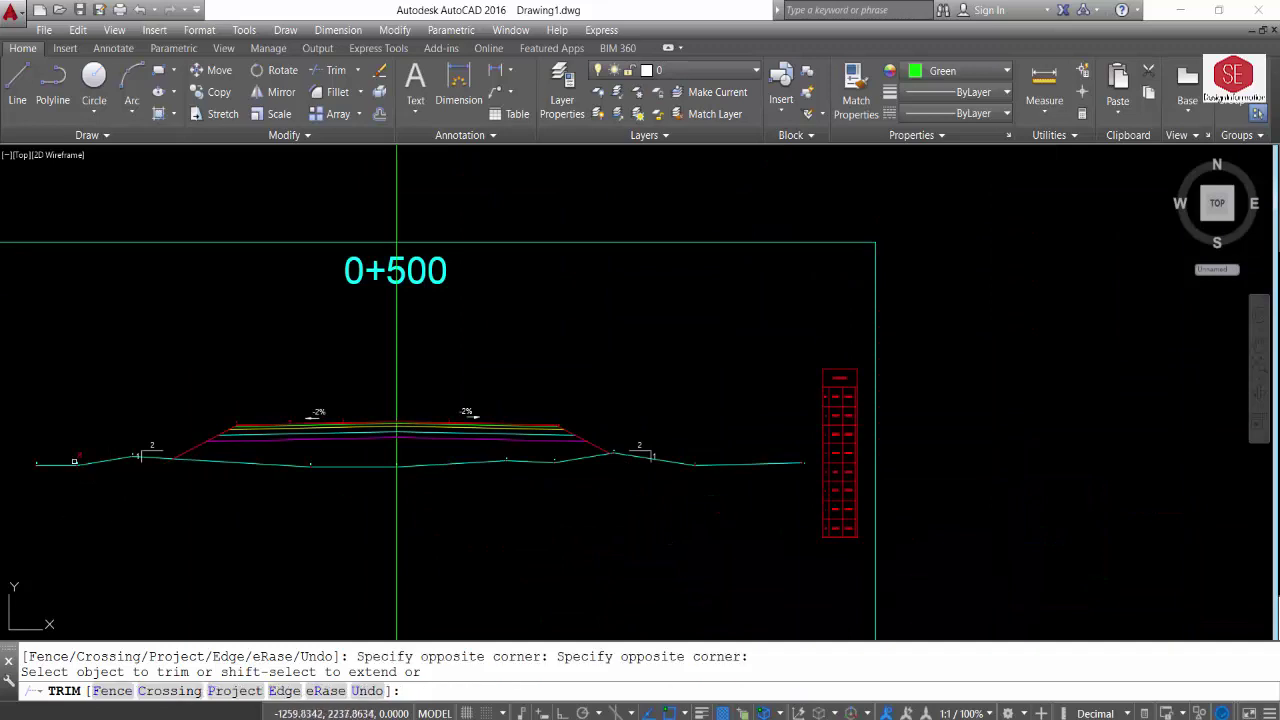
scroll(689, 471, down, 3)
scroll(744, 480, up, 3)
Trim both slope tails in 0+260 and try trimming one in 0+020
click(744, 480)
click(720, 466)
scroll(300, 450, down, 3)
scroll(574, 457, up, 3)
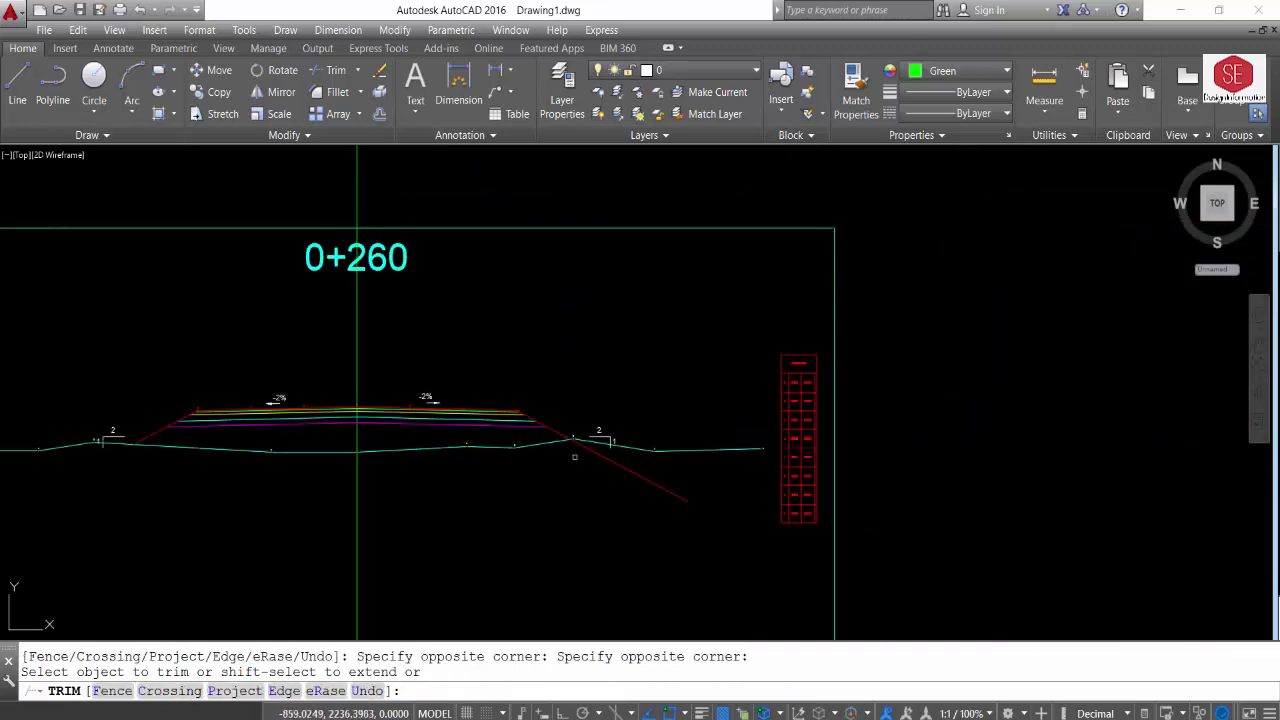
click(605, 464)
scroll(605, 464, down, 3)
scroll(700, 430, up, 3)
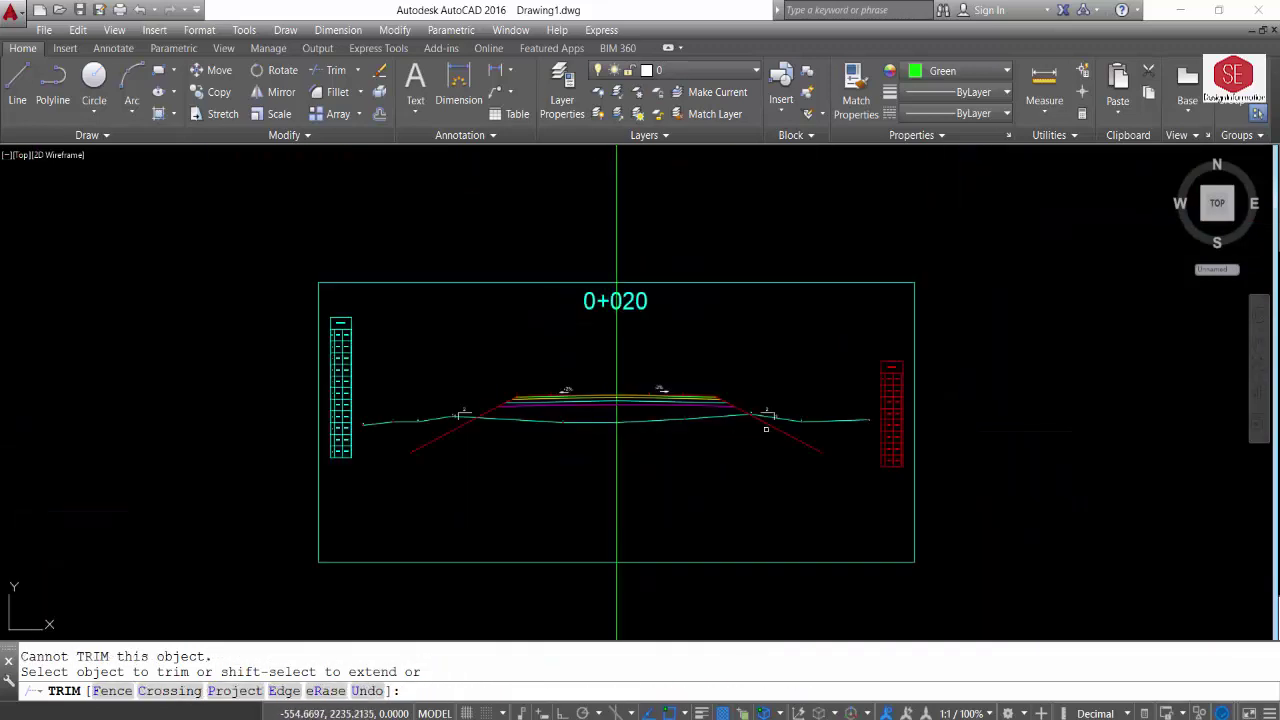
click(434, 442)
scroll(434, 442, down, 3)
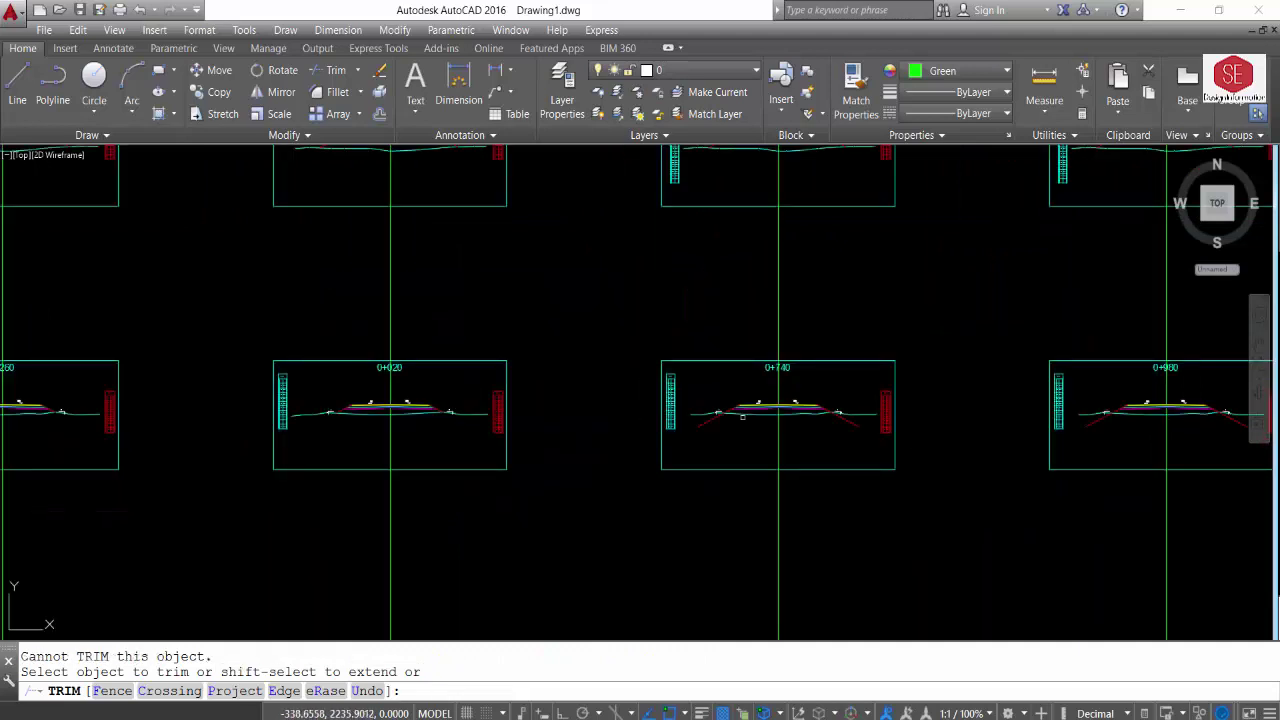
scroll(800, 420, up, 3)
Trim the left slope tail below ground in 0+740
click(961, 418)
click(615, 433)
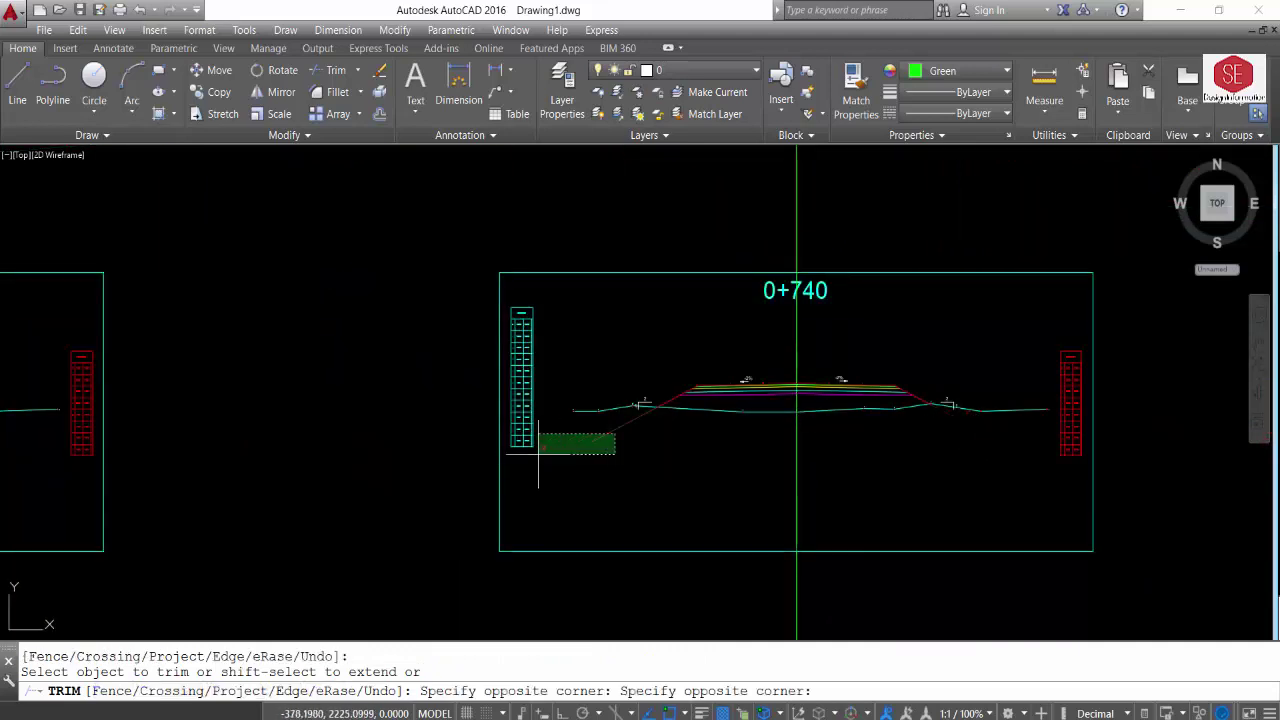
click(545, 450)
scroll(545, 450, down, 3)
scroll(762, 425, up, 3)
Trim 0+980's right slope tail, check sections 0+540, 0+300, 0+060, then end trimming
click(741, 429)
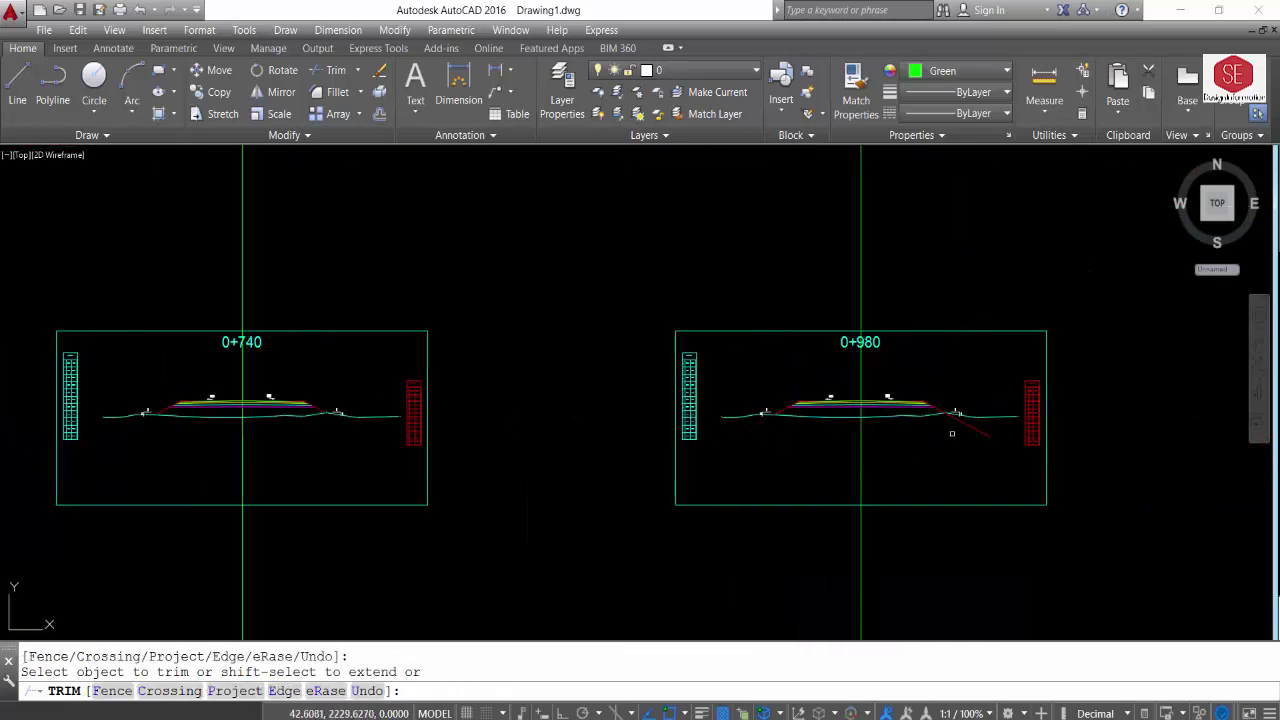
click(966, 424)
scroll(966, 424, down, 3)
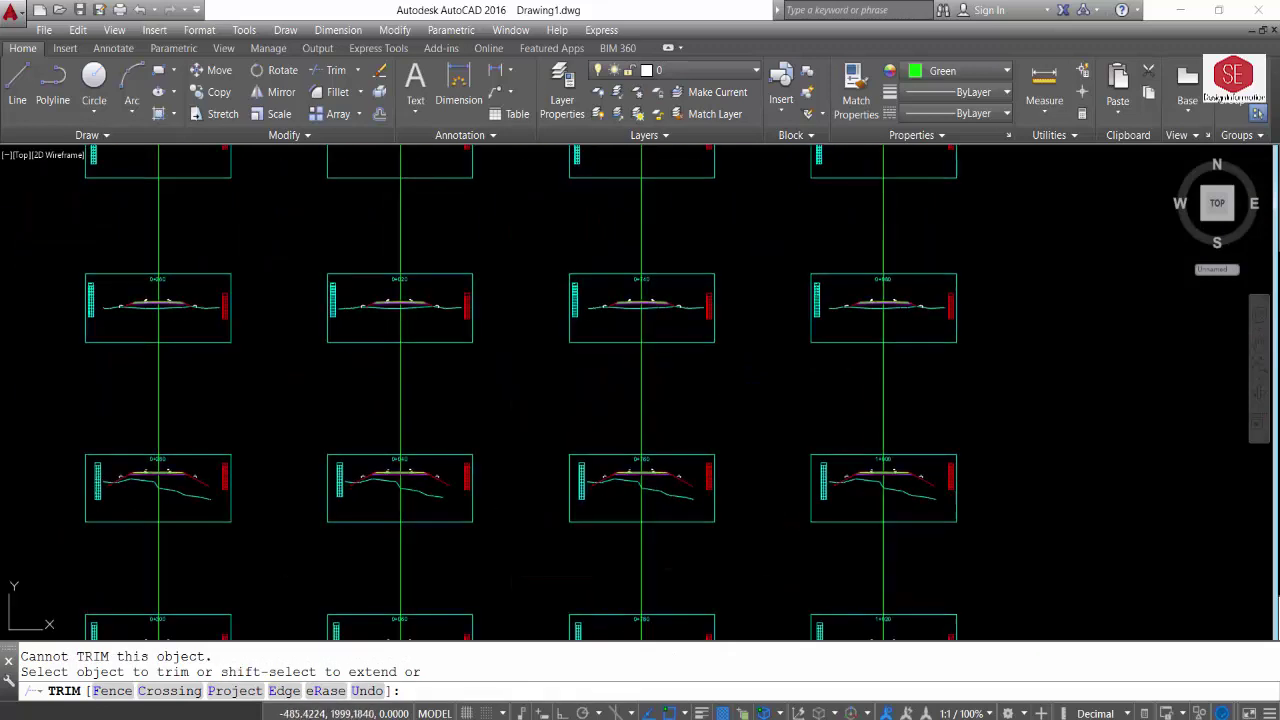
scroll(641, 609, up, 3)
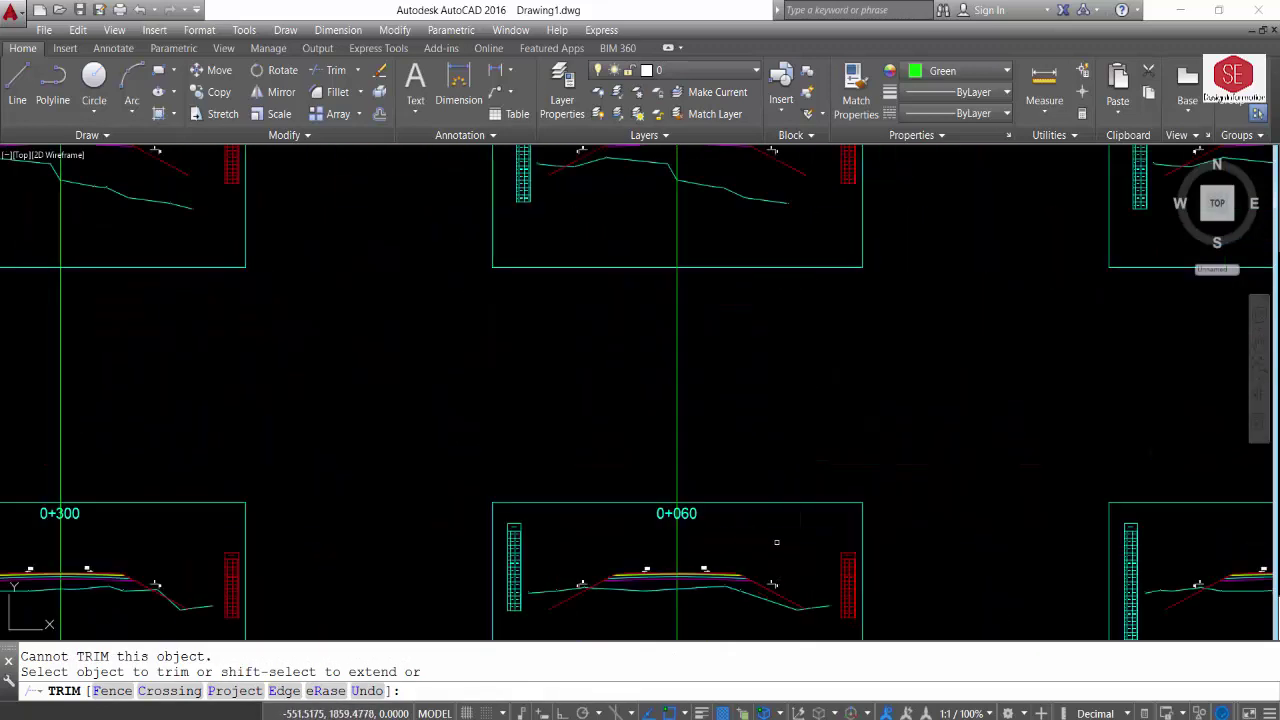
scroll(646, 407, down, 1)
drag(640, 376, 727, 331)
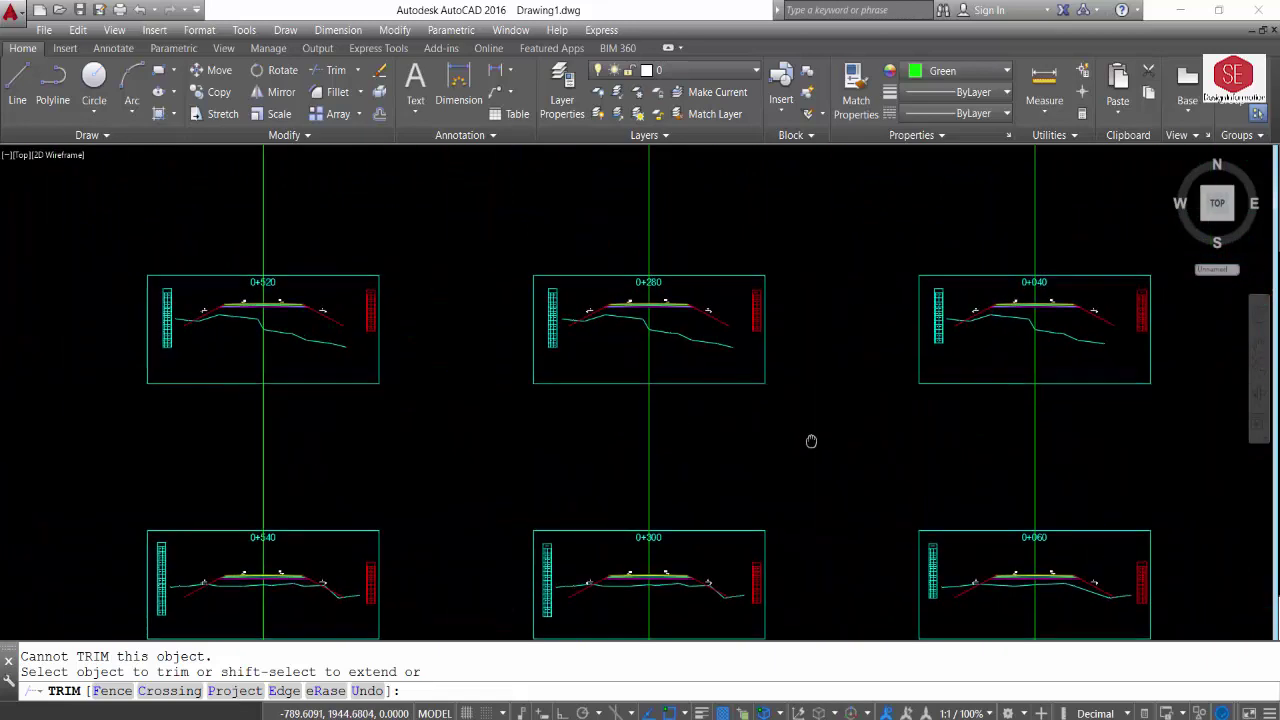
scroll(727, 331, down, 1)
scroll(790, 400, down, 2)
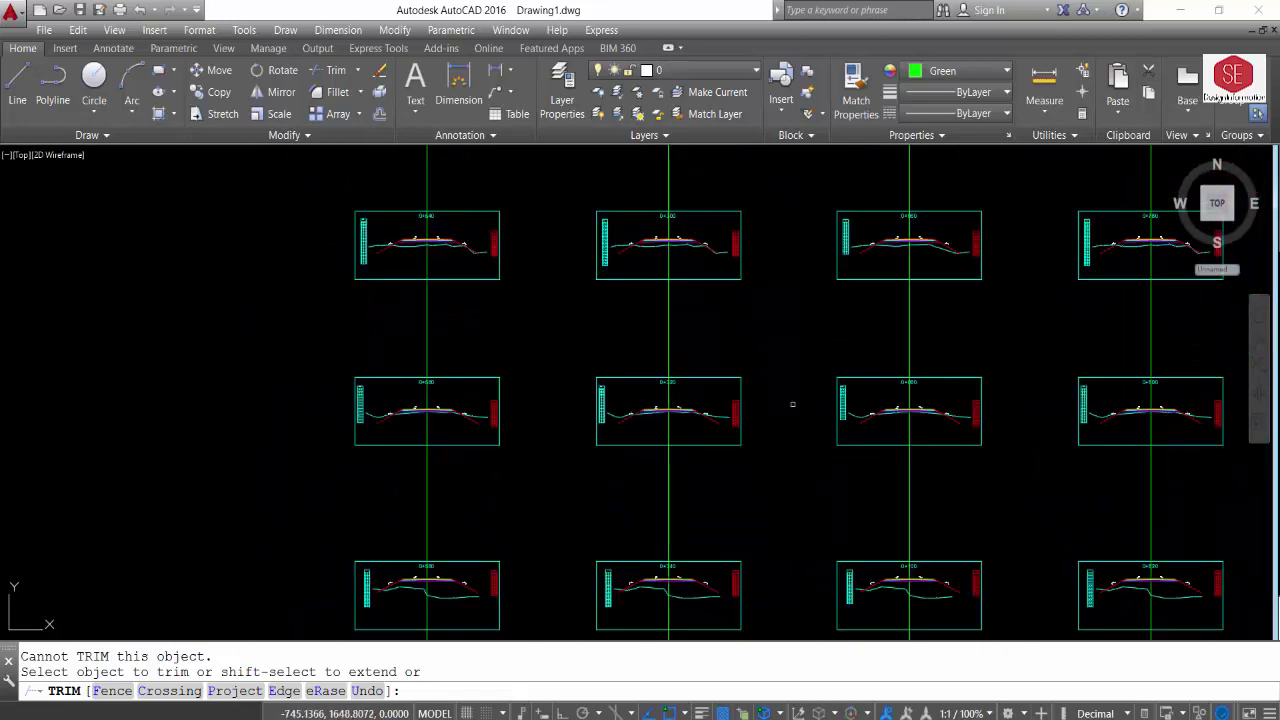
scroll(700, 350, down, 2)
scroll(757, 423, up, 6)
key(Escape)
scroll(757, 423, up, 3)
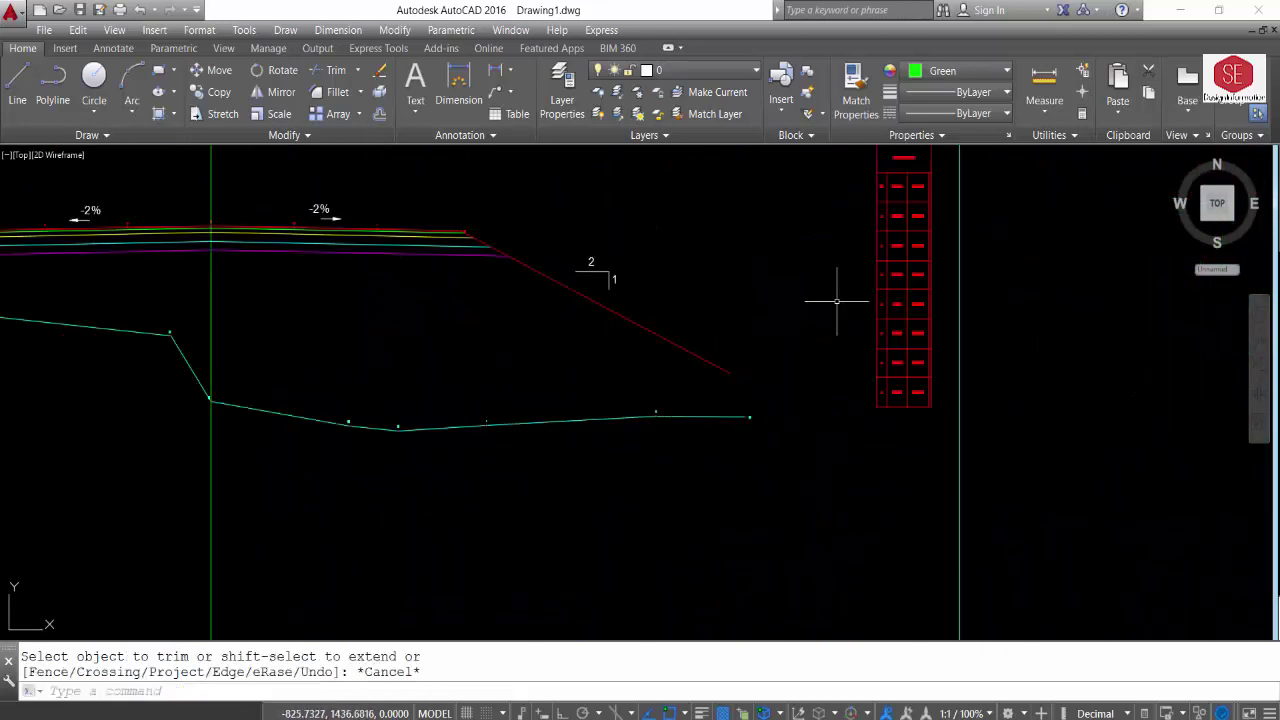
Draw a level polyline continuing from the ground line with ortho (F8) on
text(pl)
key(Return)
scroll(837, 357, up, 3)
click(659, 487)
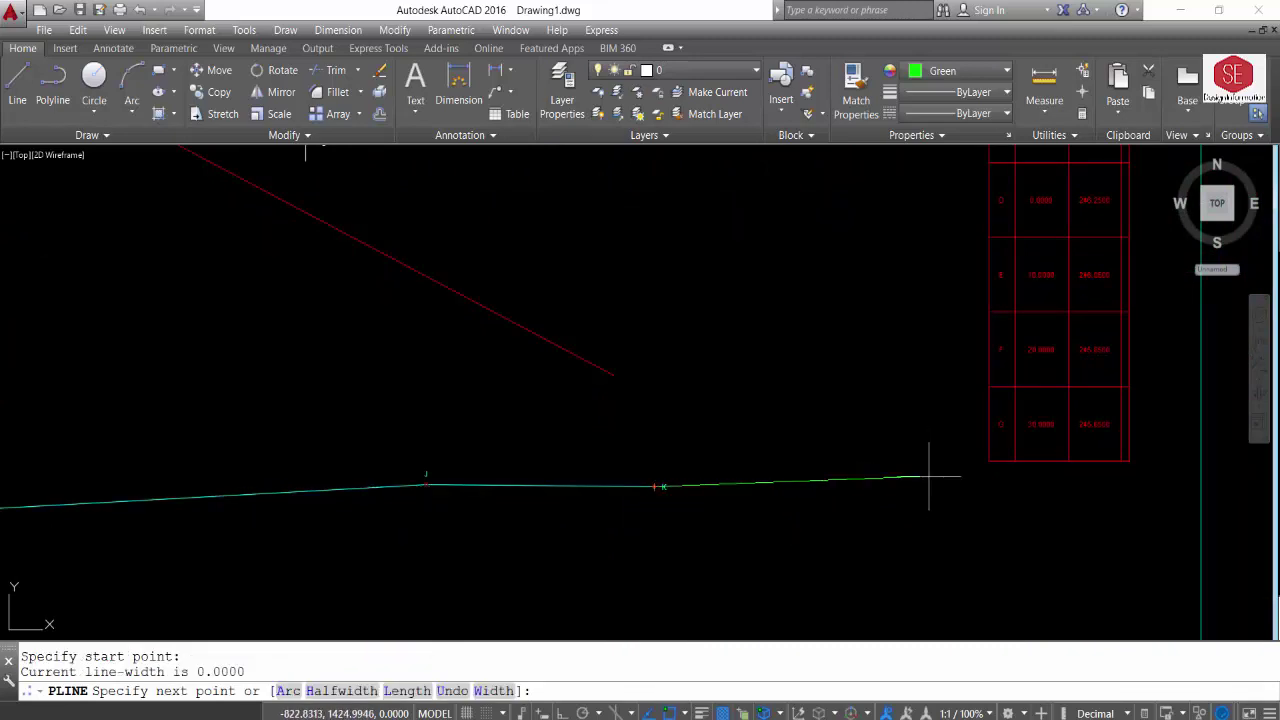
key(F8)
click(940, 480)
key(Escape)
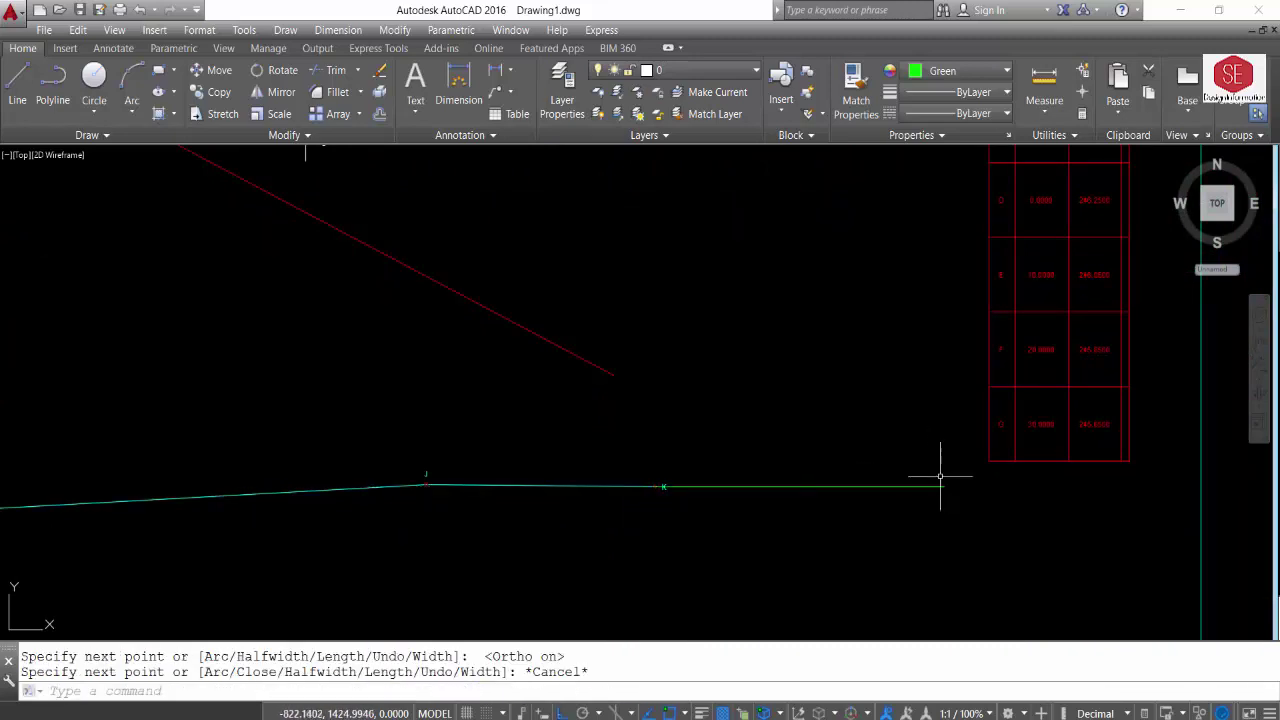
scroll(940, 480, down, 3)
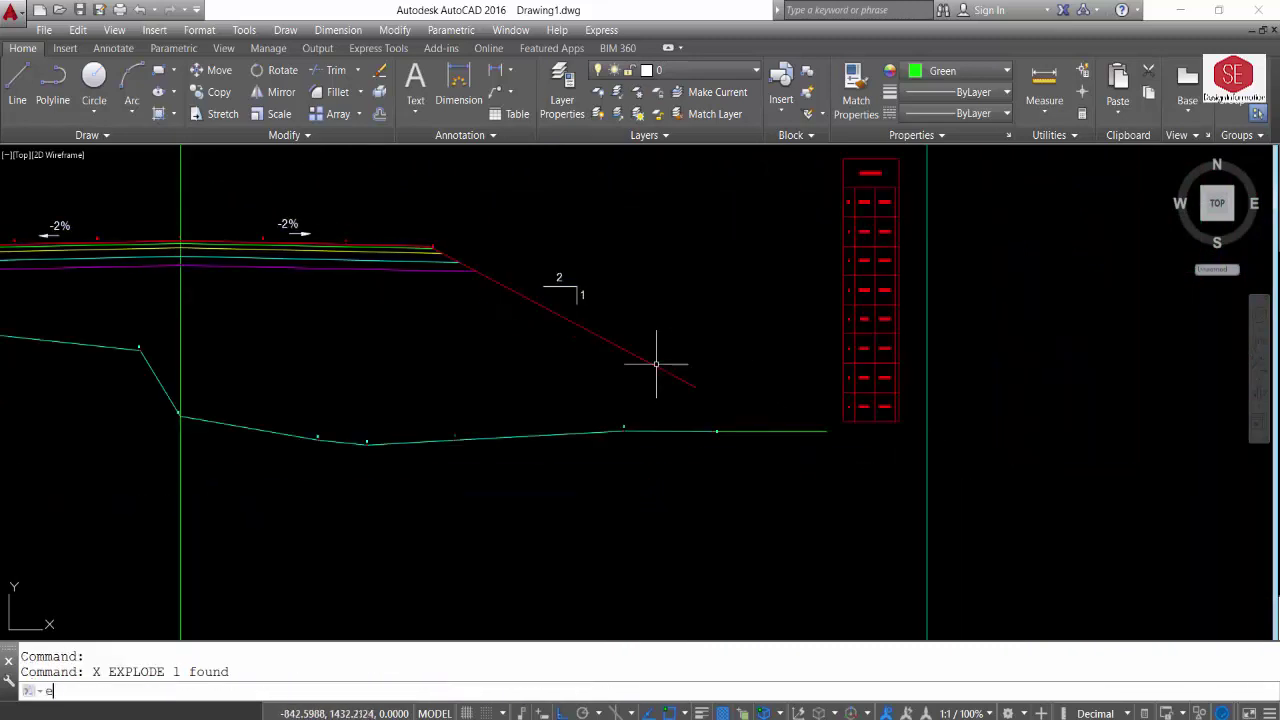
Try extending and trimming the 0+340 slope to the ground line, then cancel
text(ex)
key(Return)
key(Return)
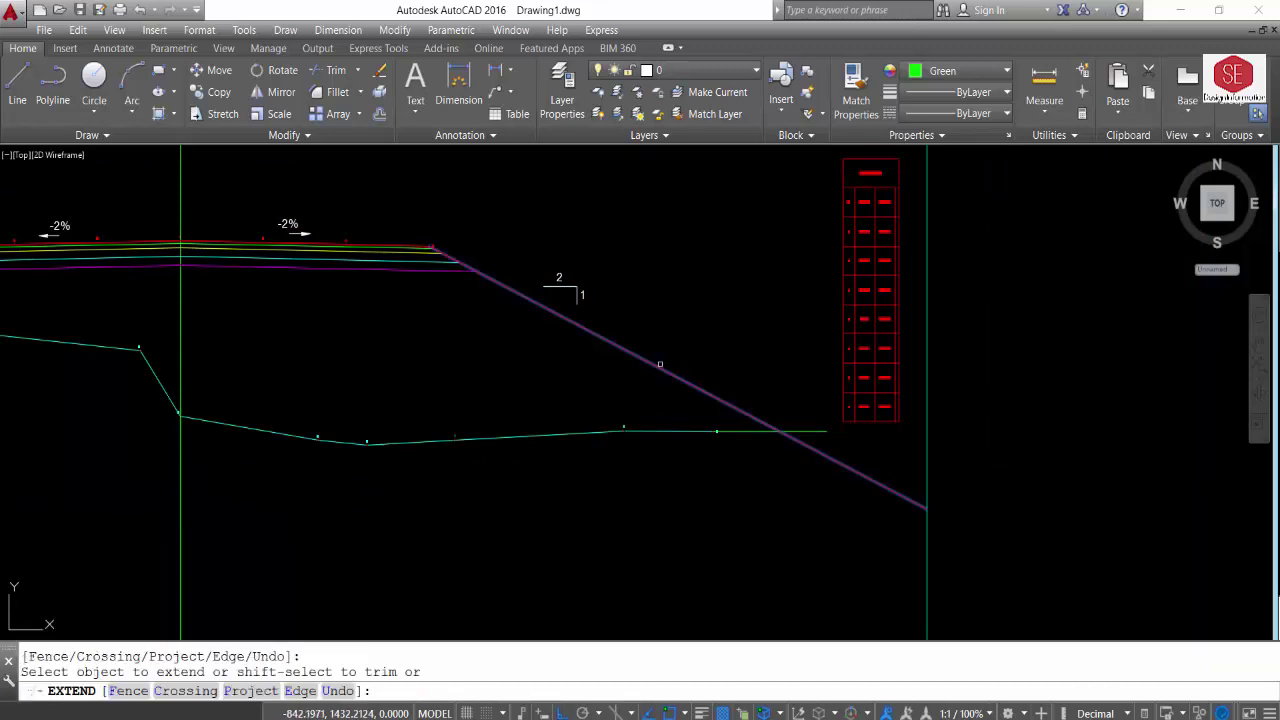
scroll(812, 369, down, 2)
click(760, 390)
drag(356, 400, 766, 406)
key(Escape)
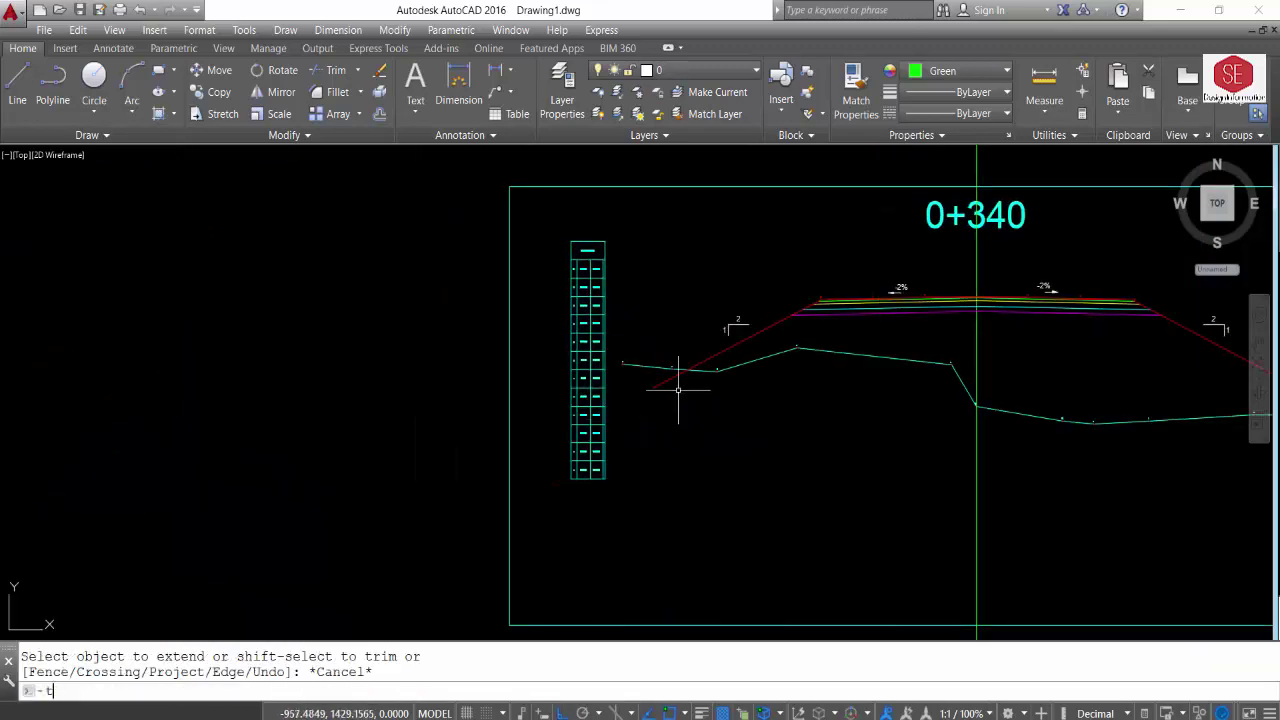
text(tr)
key(Return)
key(Return)
scroll(650, 391, down, 2)
click(257, 400)
key(Escape)
scroll(685, 385, up, 5)
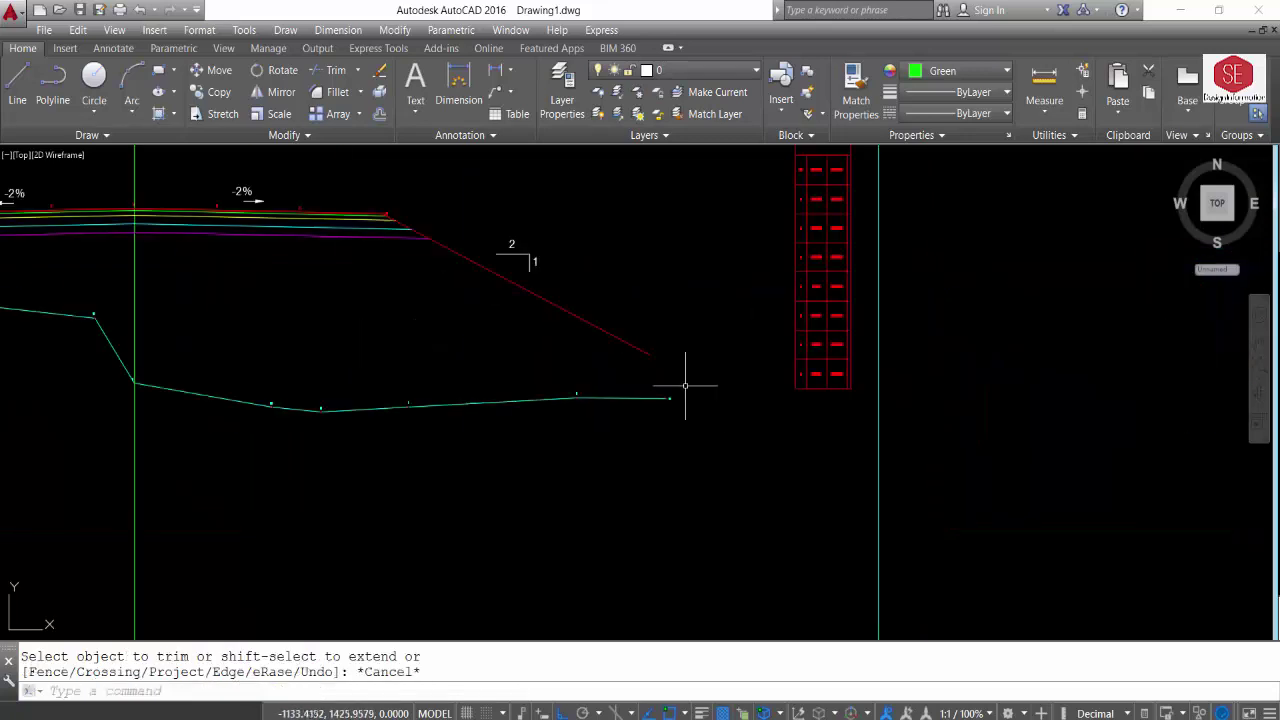
Lengthen the ground line level, explode the red slope, and extend it to the ground
key(Return)
click(670, 398)
click(776, 392)
key(Escape)
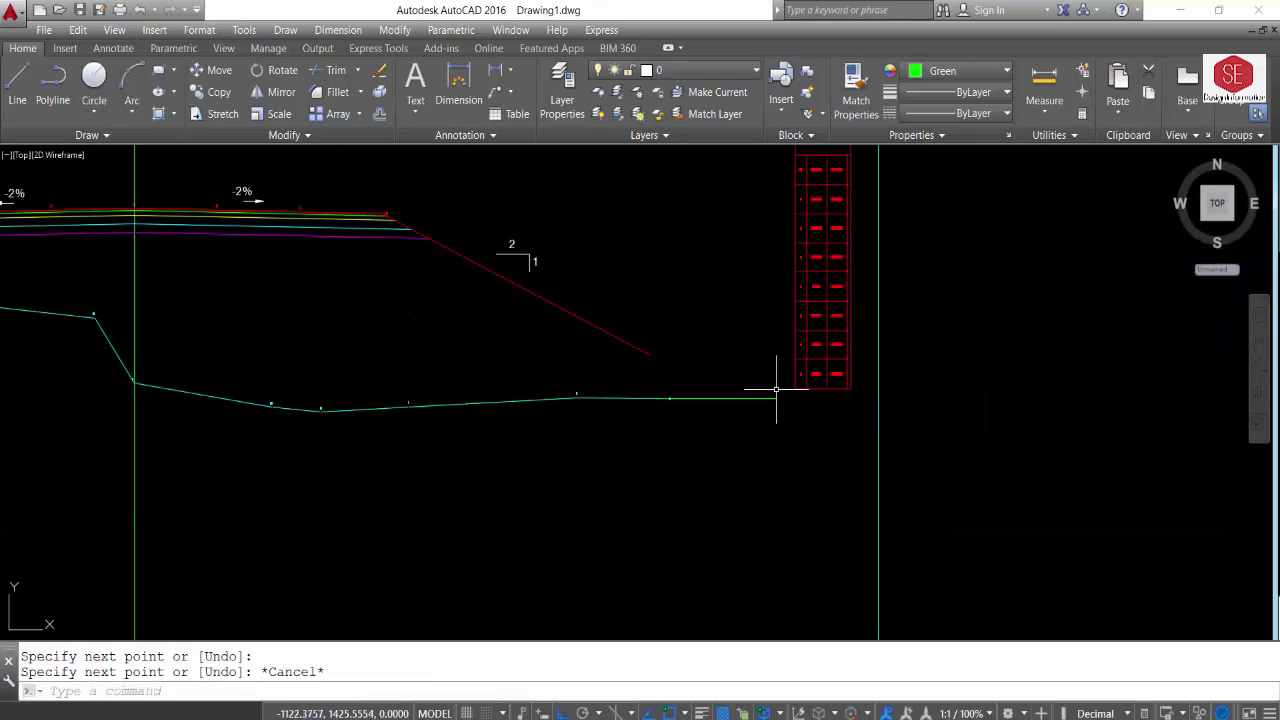
click(595, 326)
text(x)
key(Return)
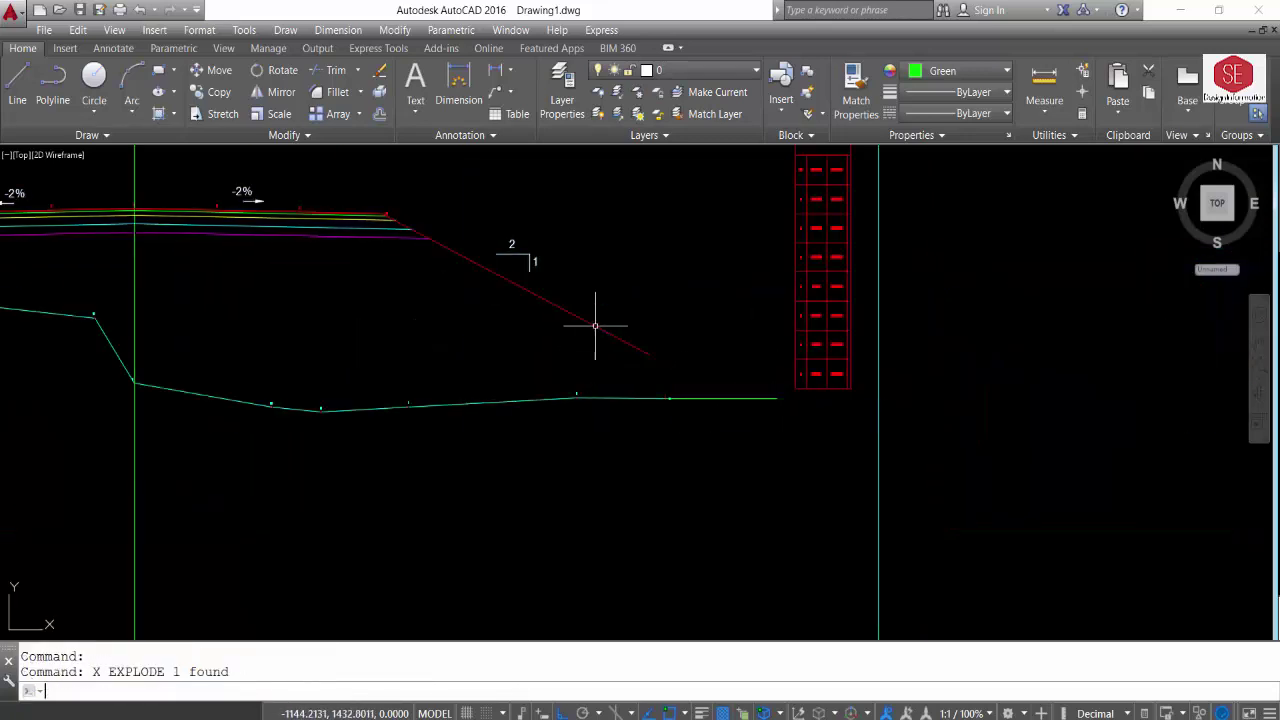
key(Return)
key(Return)
click(595, 326)
scroll(600, 330, down, 5)
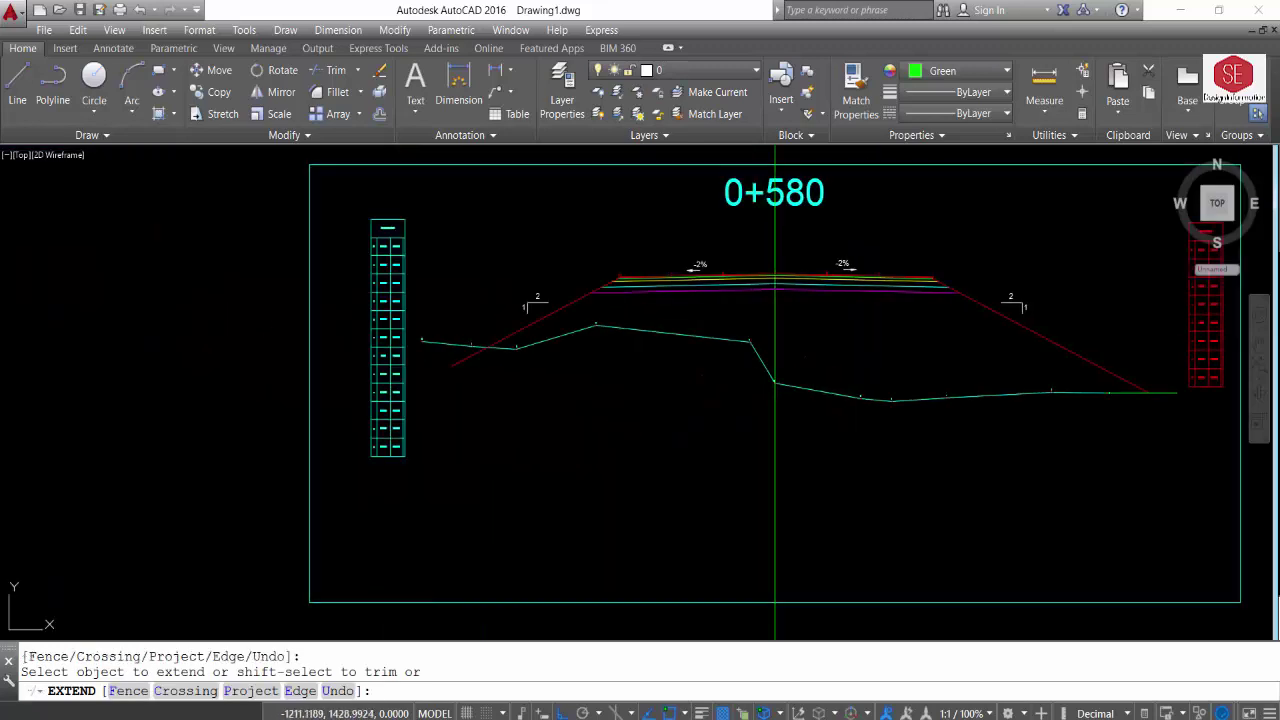
Attempt to trim the right slope in 0+580 with all objects as edges, then cancel
key(Escape)
text(t)
key(Return)
key(Return)
scroll(460, 360, down, 4)
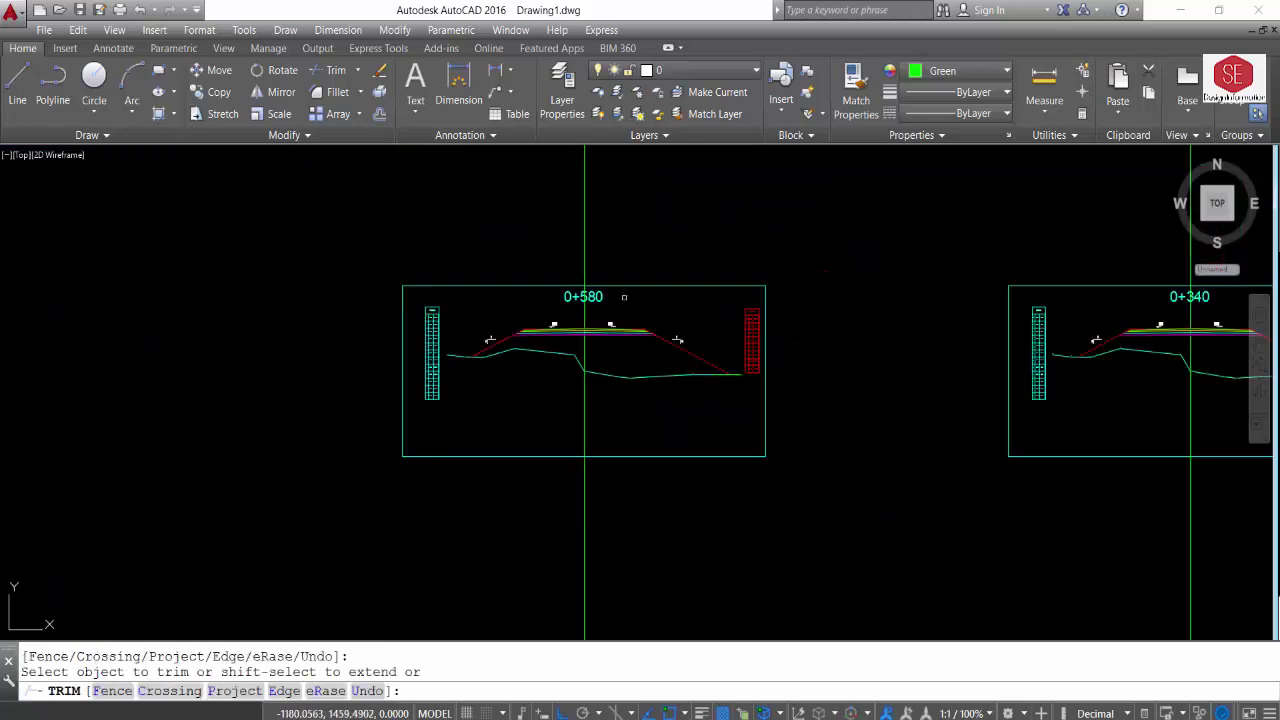
scroll(536, 310, up, 6)
scroll(414, 316, down, 4)
click(719, 294)
scroll(719, 294, up, 3)
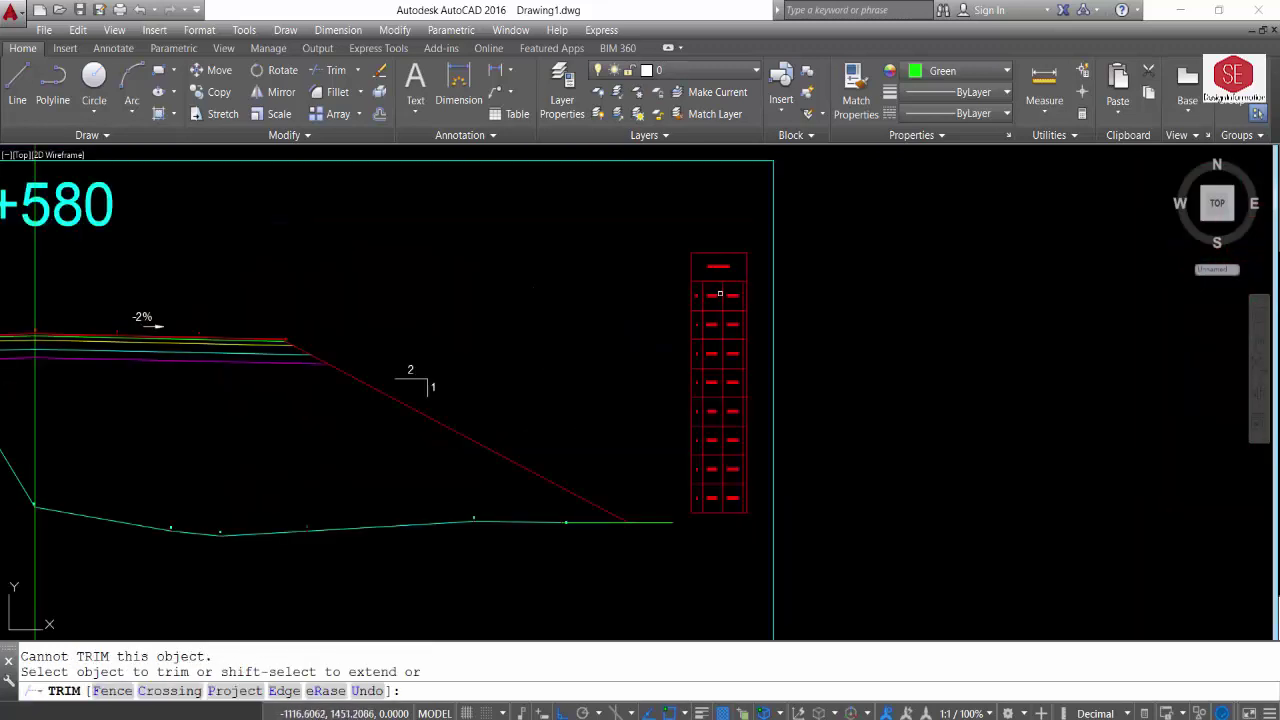
scroll(425, 427, down, 2)
scroll(596, 395, down, 3)
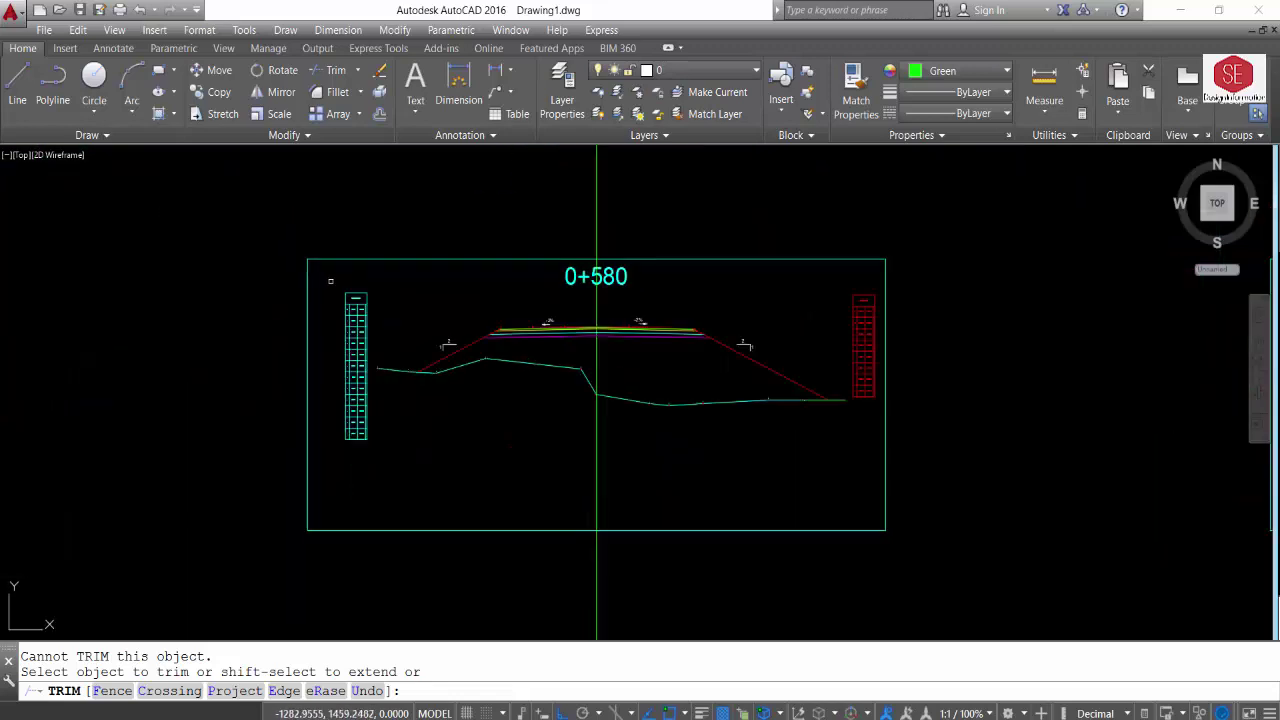
scroll(653, 350, up, 2)
key(Escape)
scroll(653, 350, down, 4)
Pan and zoom across the cross-section grid toward the 0+000 section to review it
scroll(608, 271, down, 2)
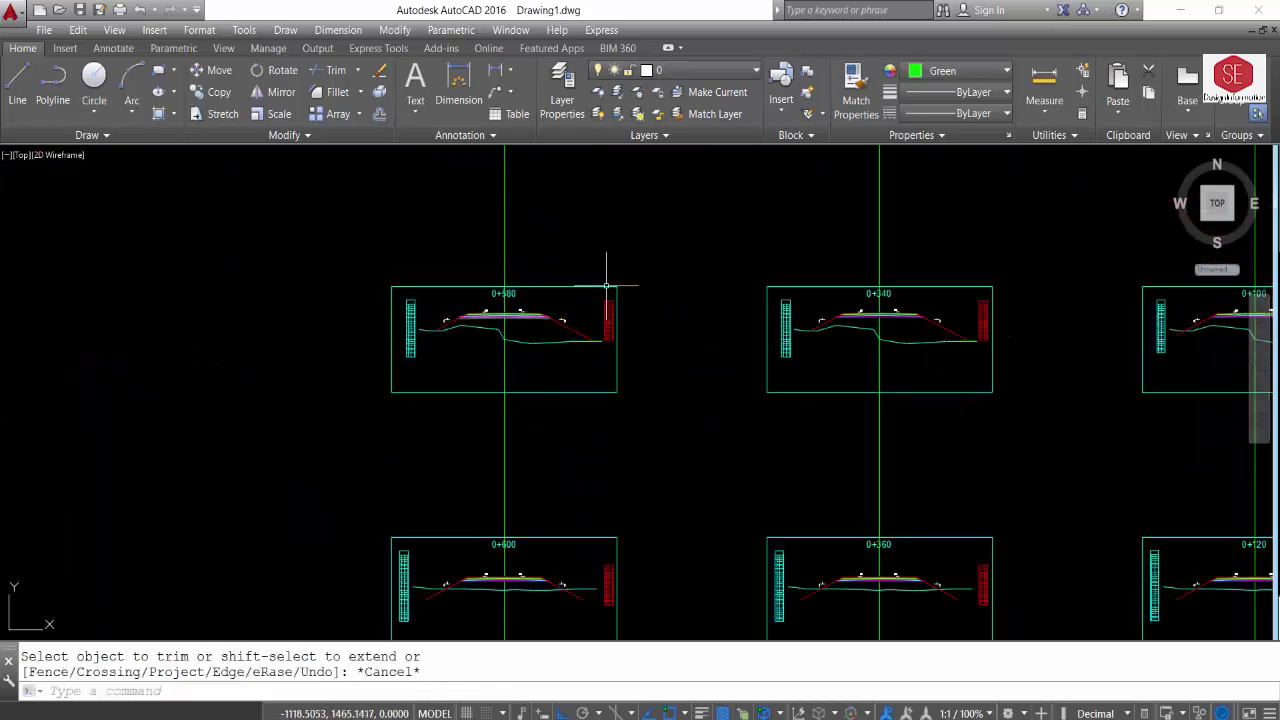
scroll(668, 250, down, 2)
drag(668, 250, 565, 387)
drag(773, 253, 657, 231)
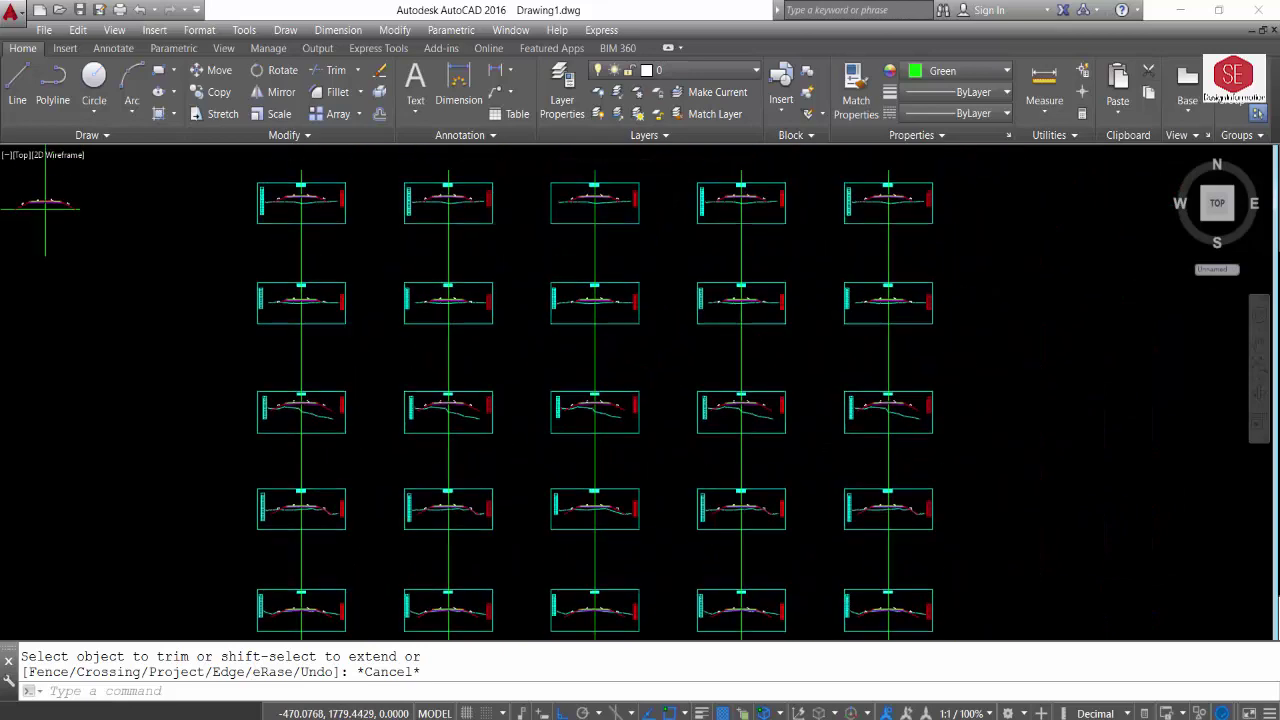
scroll(577, 201, up, 2)
scroll(492, 224, up, 6)
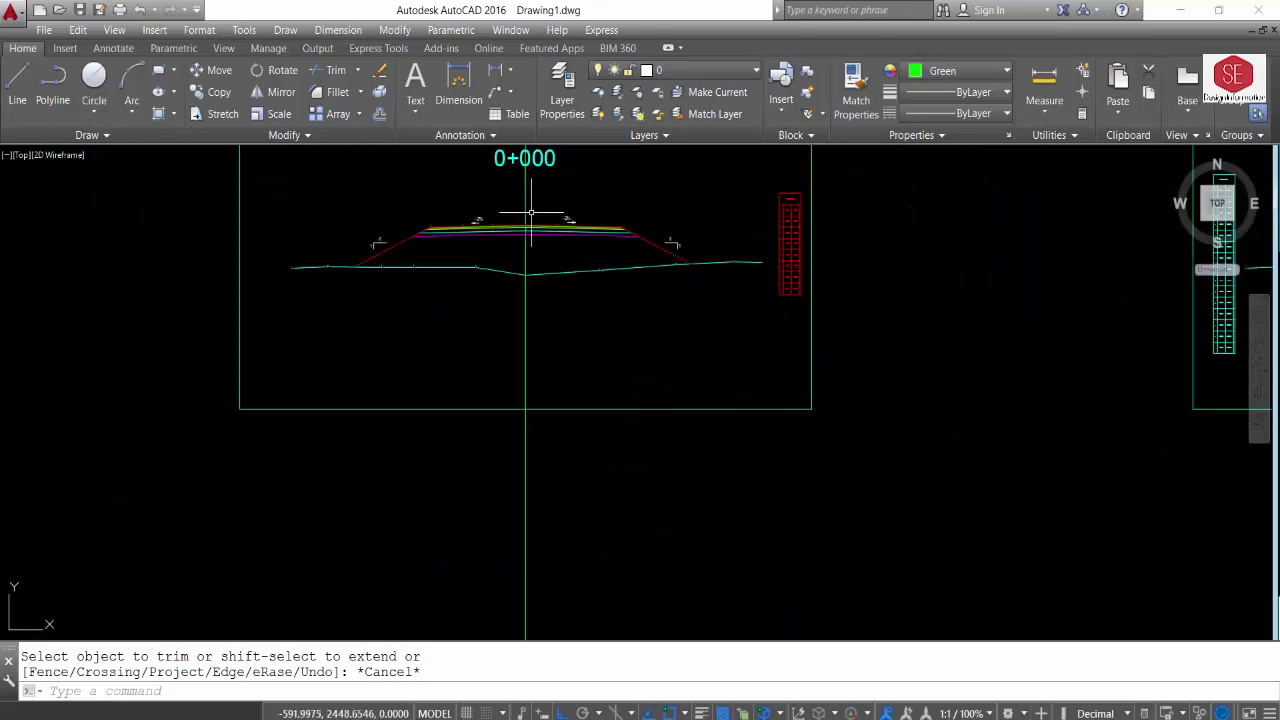
scroll(505, 228, up, 4)
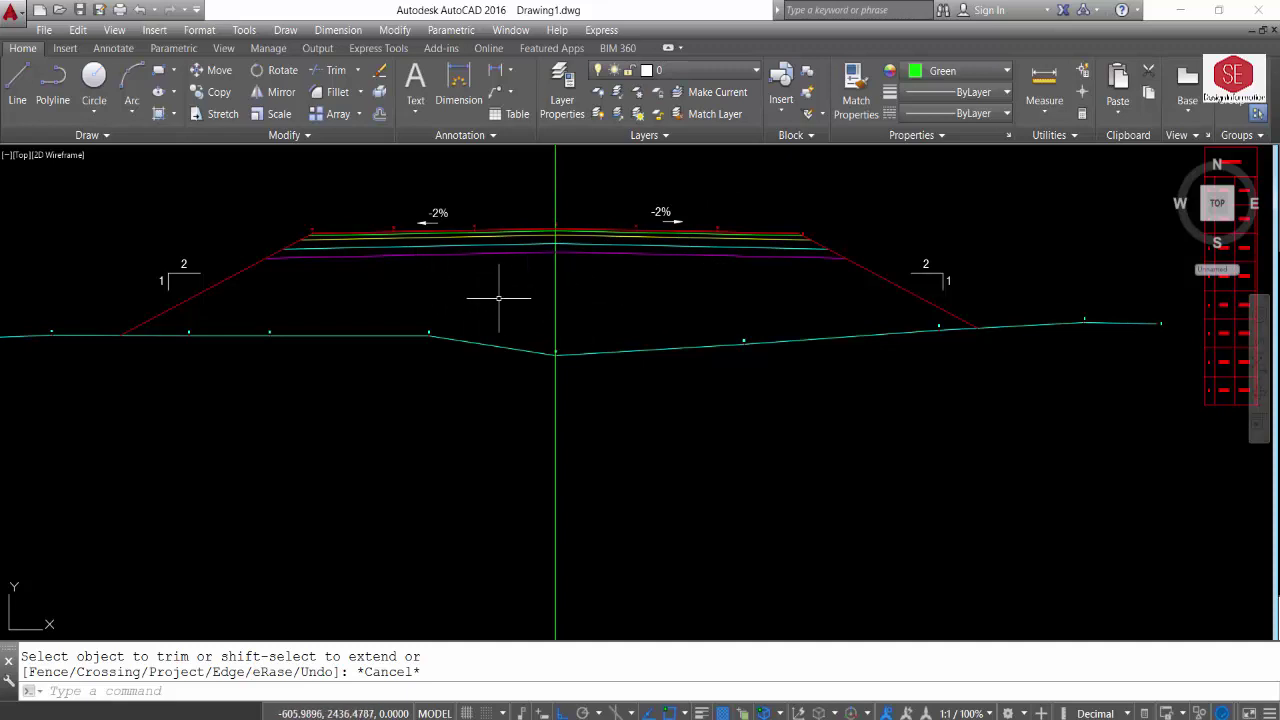
scroll(590, 298, down, 4)
scroll(586, 286, down, 2)
scroll(570, 280, down, 1)
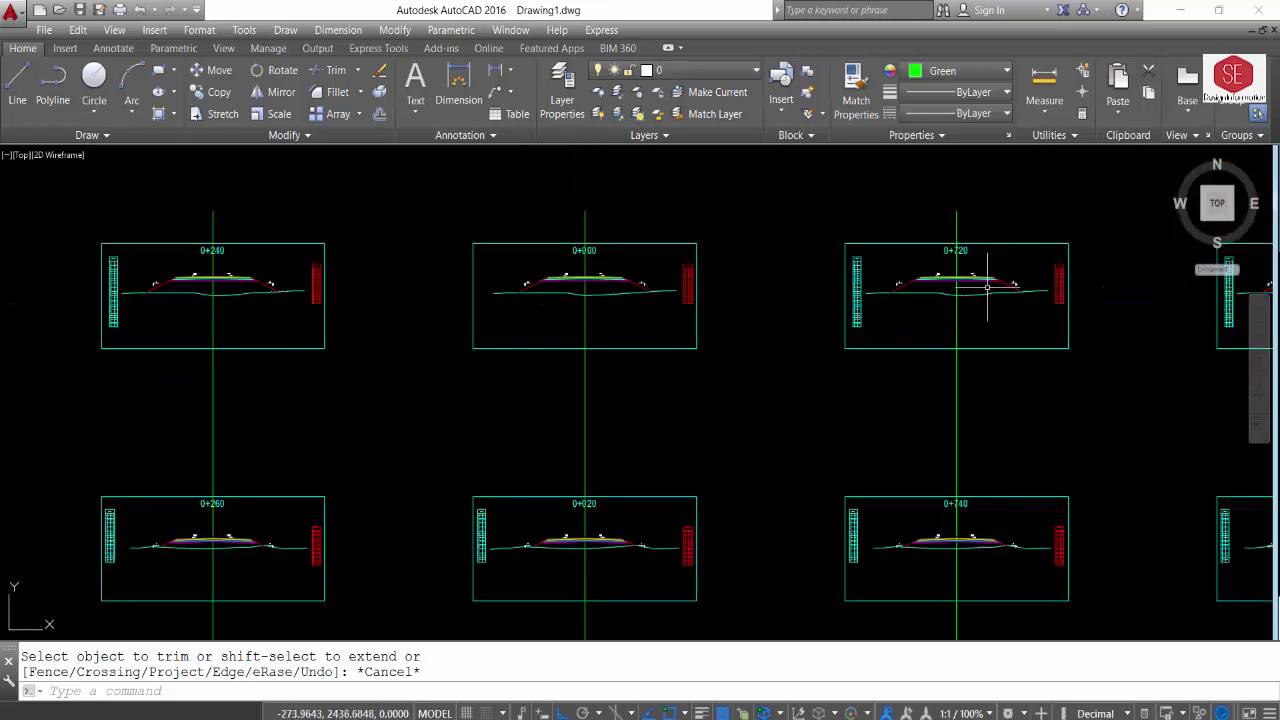
scroll(550, 300, down, 1)
scroll(550, 307, down, 3)
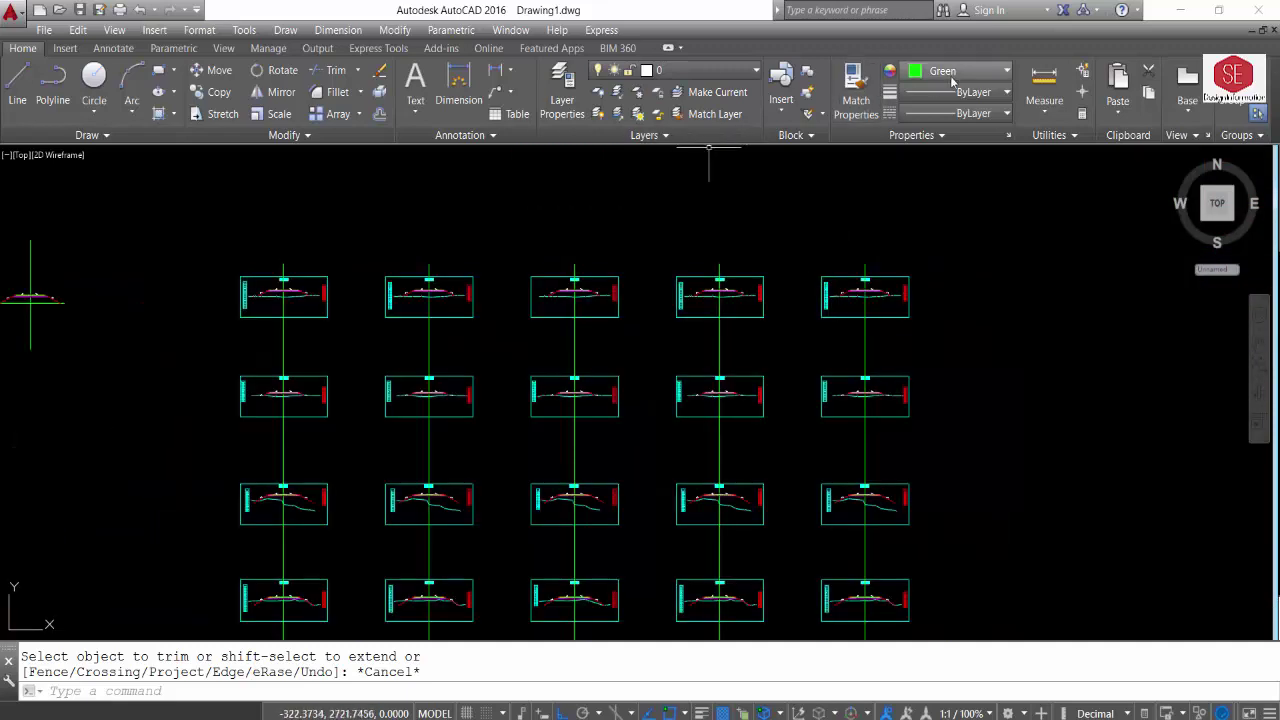
Check the Layer and Color dropdowns, then bring the Excel Data file workbook forward
click(708, 71)
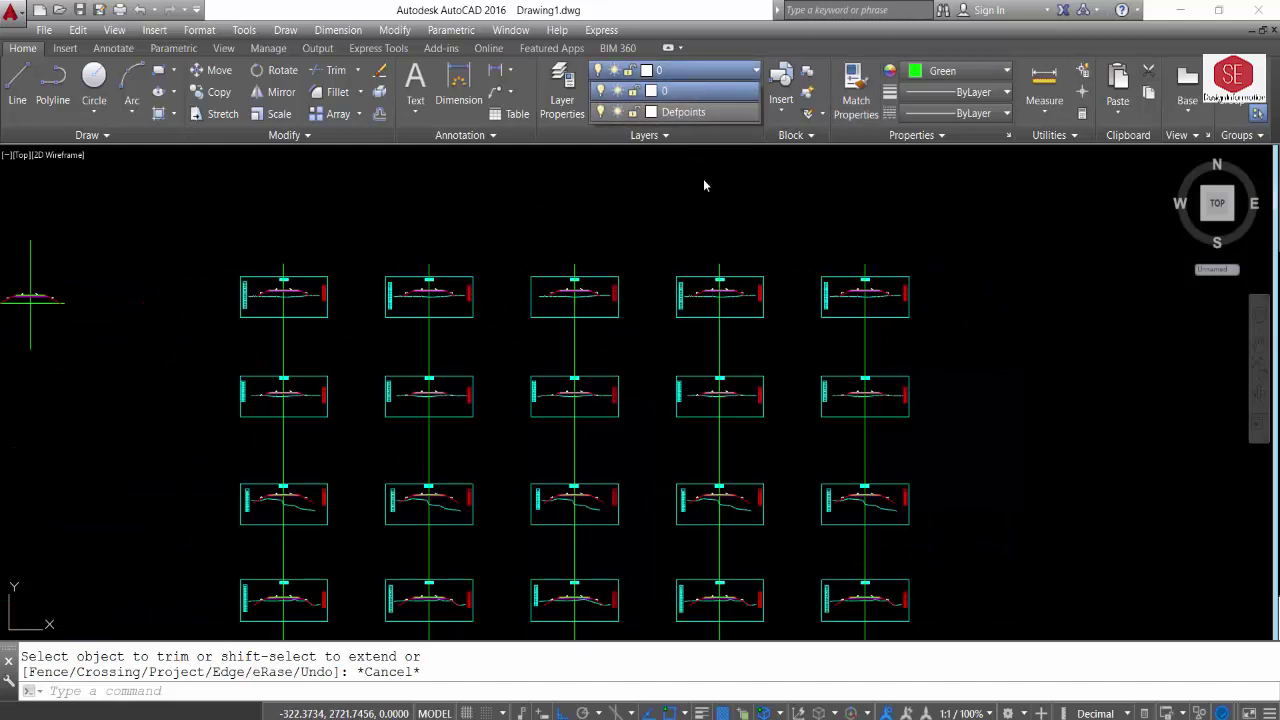
scroll(728, 286, up, 6)
scroll(766, 265, up, 2)
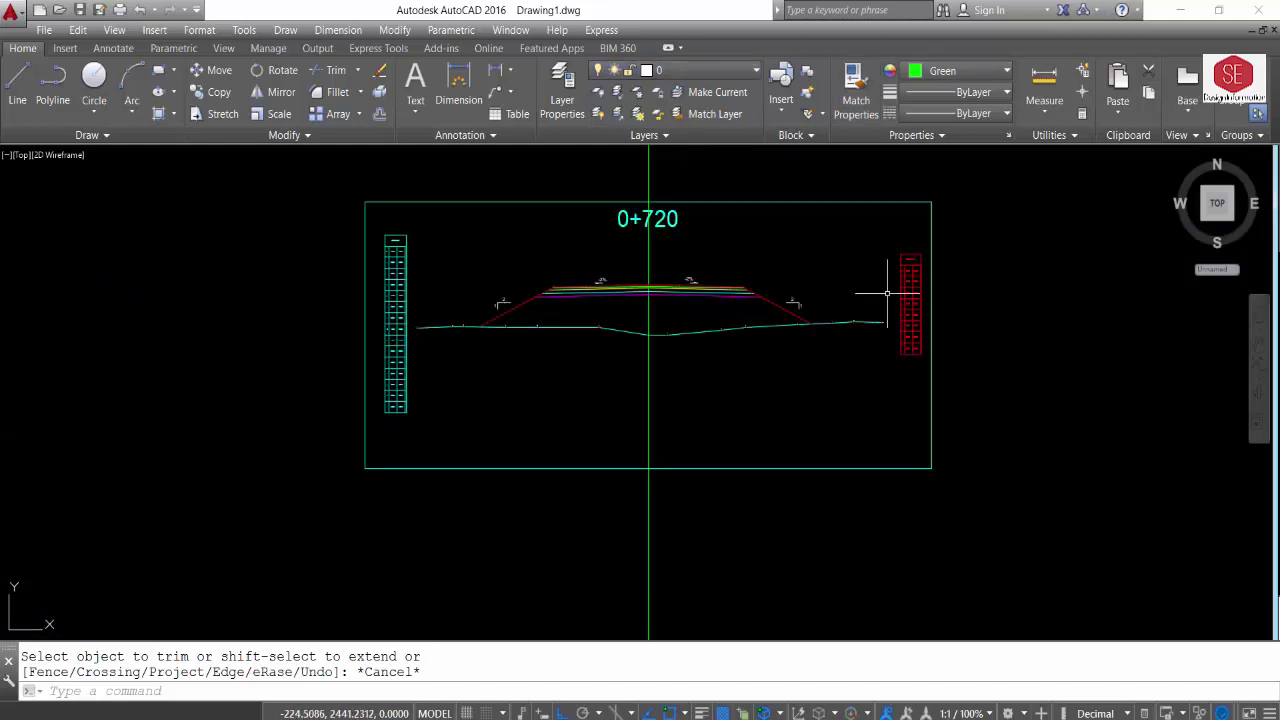
click(953, 73)
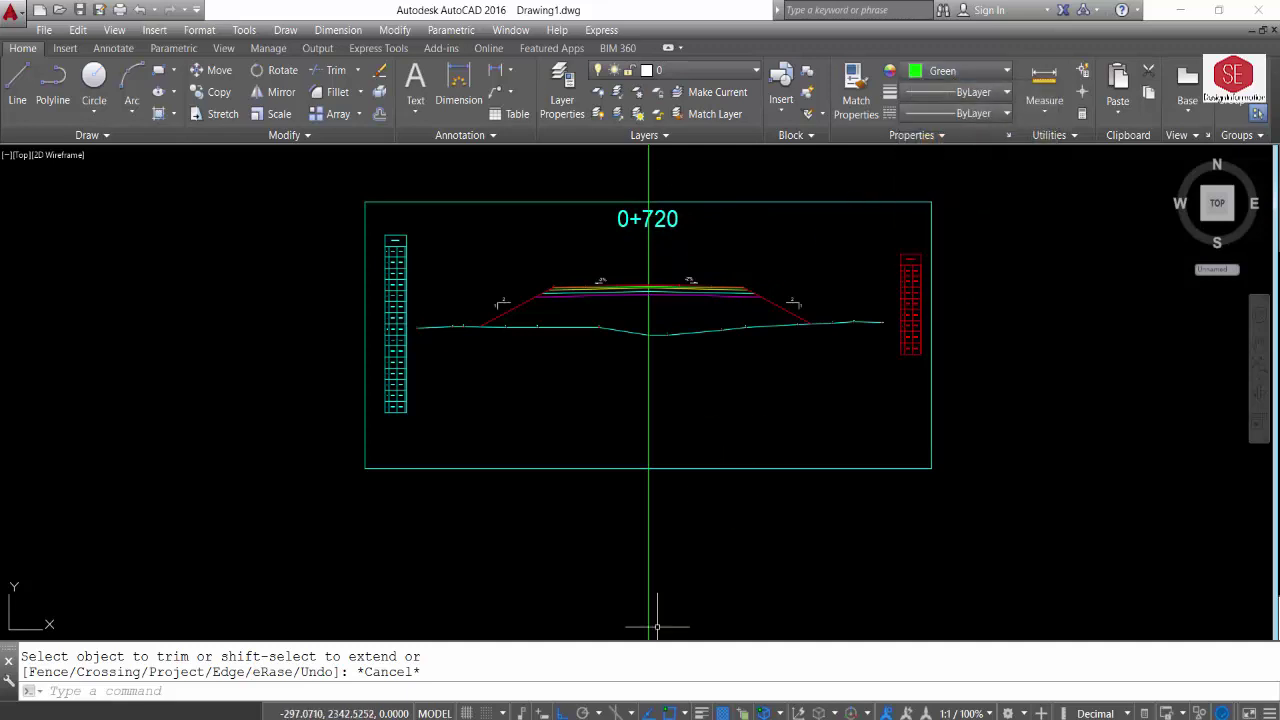
click(546, 610)
Scroll down through the NSL road level data on Sheet1
scroll(531, 331, up, 3)
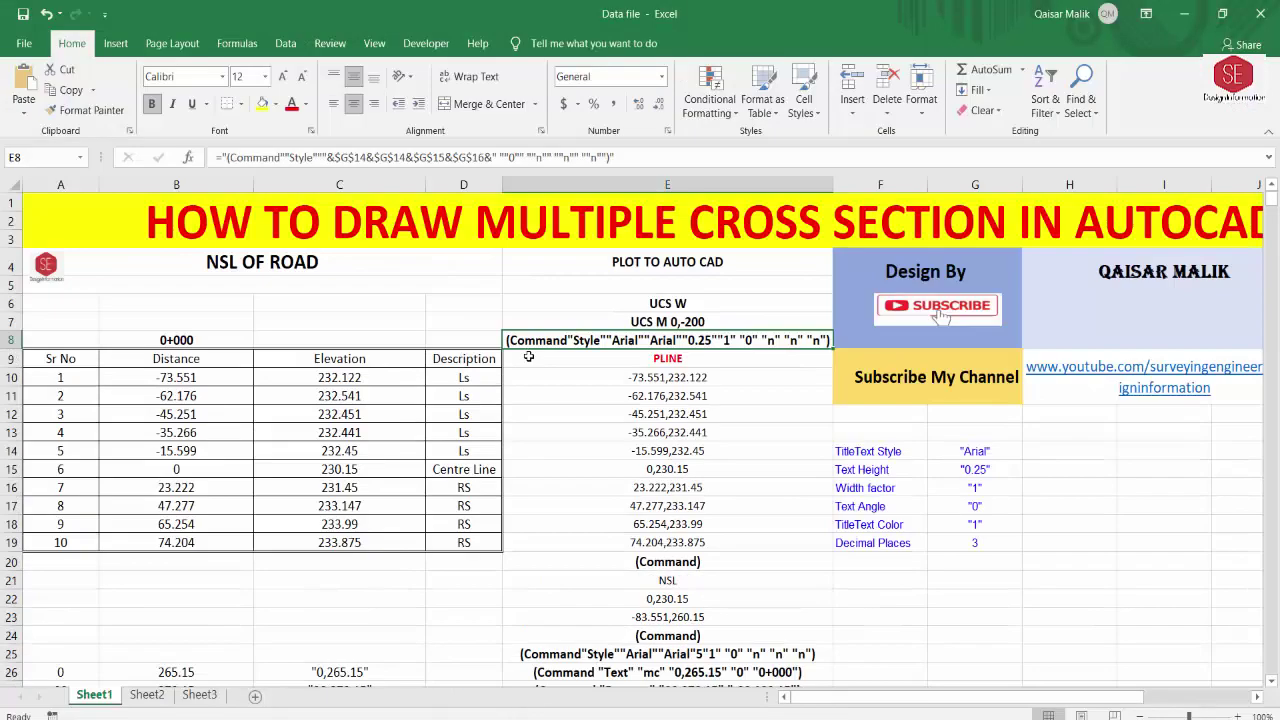
scroll(646, 343, down, 3)
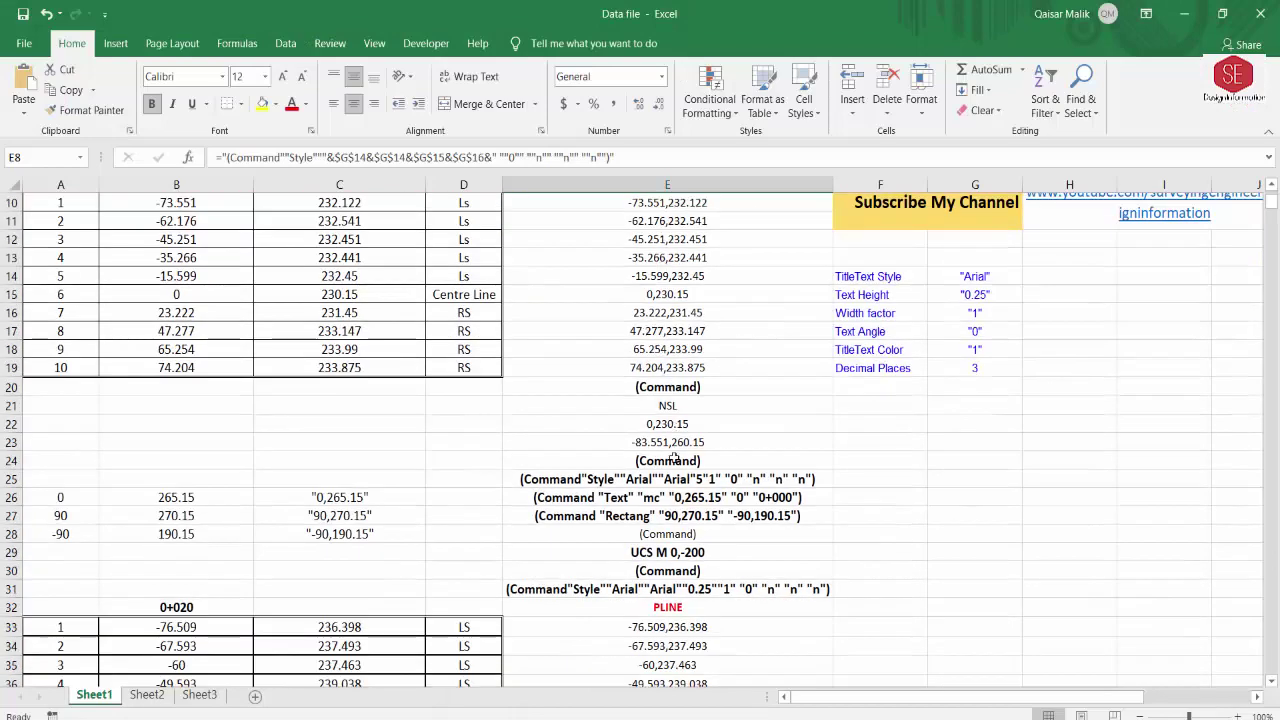
scroll(641, 405, up, 3)
scroll(637, 320, down, 1)
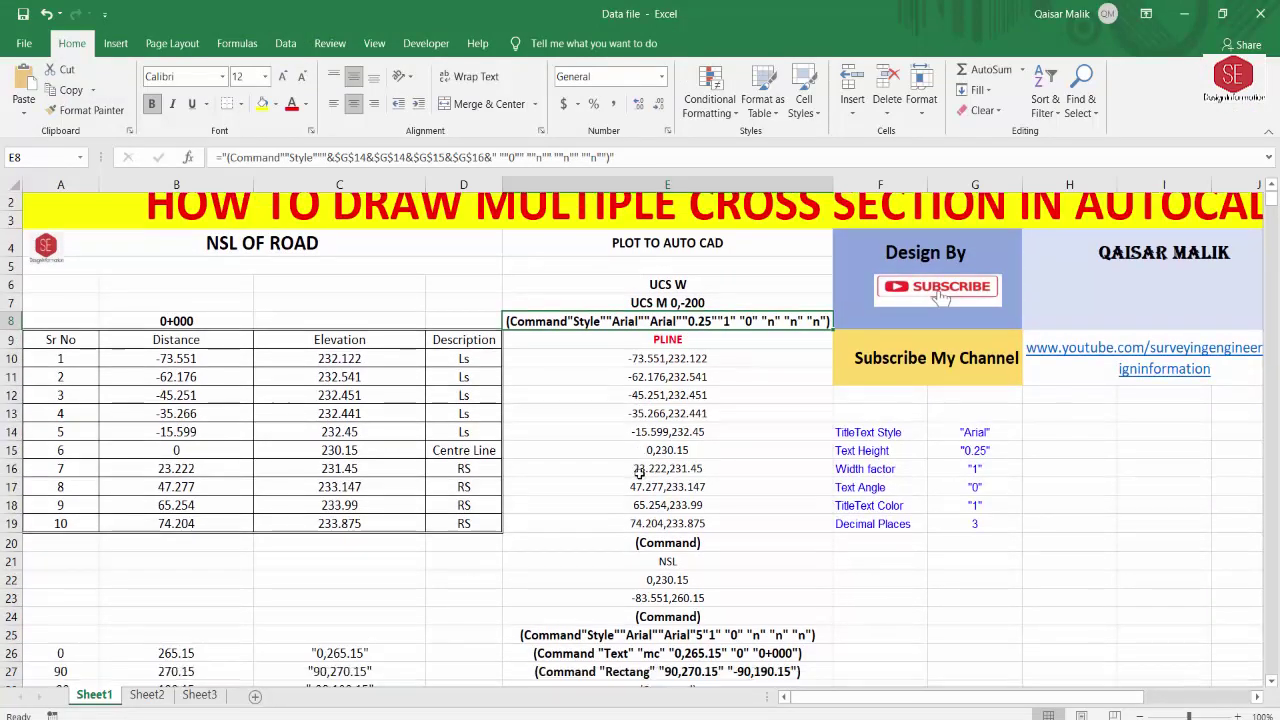
scroll(620, 430, down, 2)
scroll(617, 420, down, 2)
scroll(617, 415, down, 5)
scroll(617, 415, down, 6)
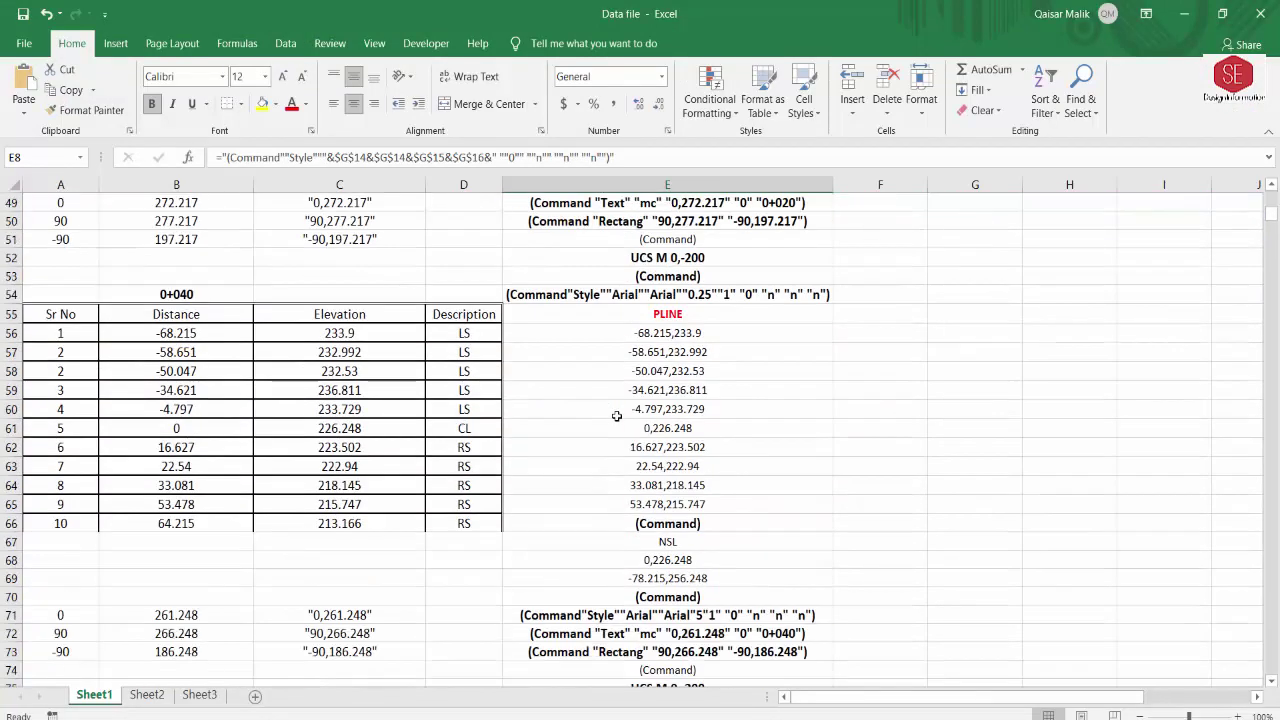
scroll(617, 415, down, 6)
scroll(617, 410, down, 10)
scroll(614, 400, down, 1)
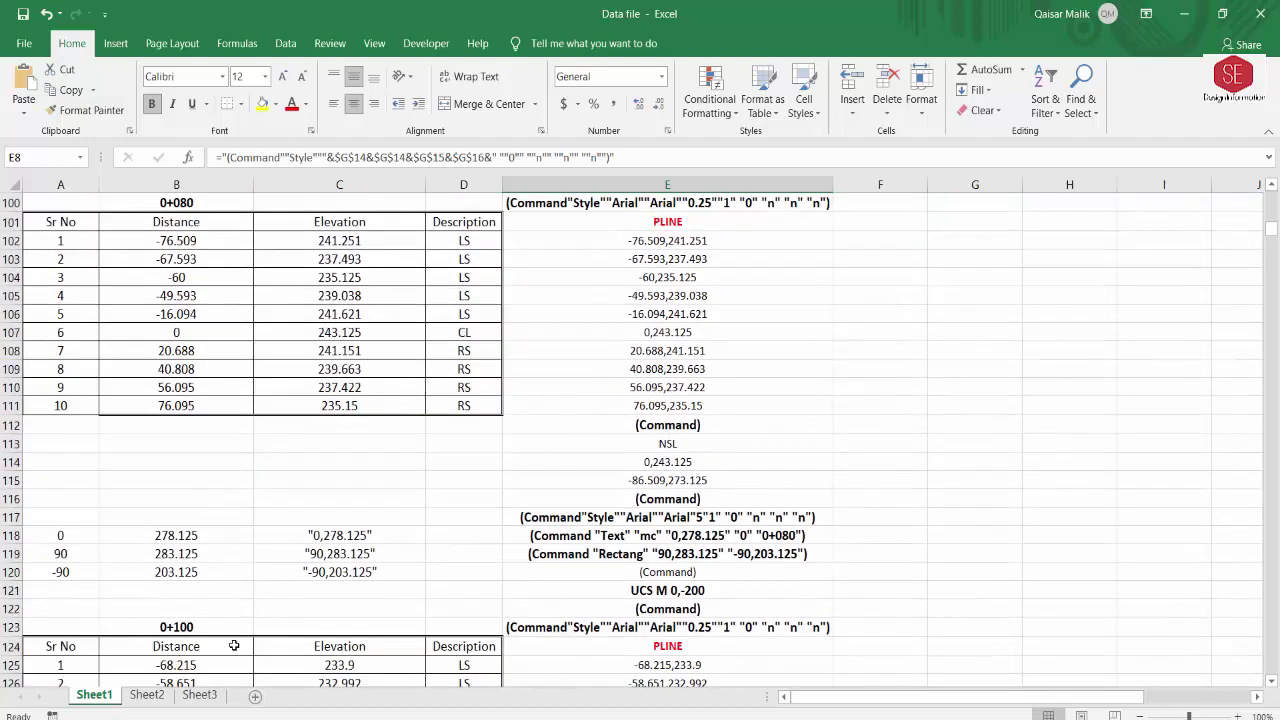
Review the finish road level section data on Sheet2
click(150, 694)
scroll(534, 317, down, 4)
scroll(700, 340, down, 5)
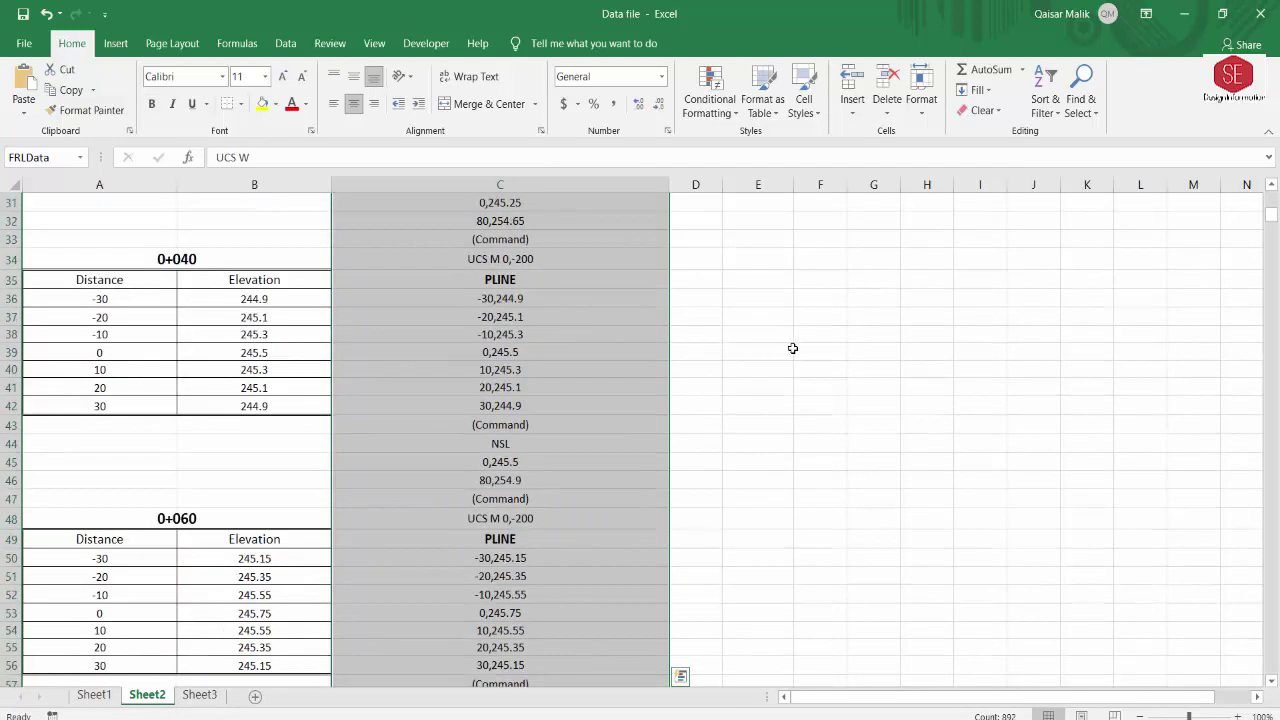
click(788, 349)
scroll(480, 309, down, 10)
scroll(480, 309, down, 1)
scroll(263, 431, down, 6)
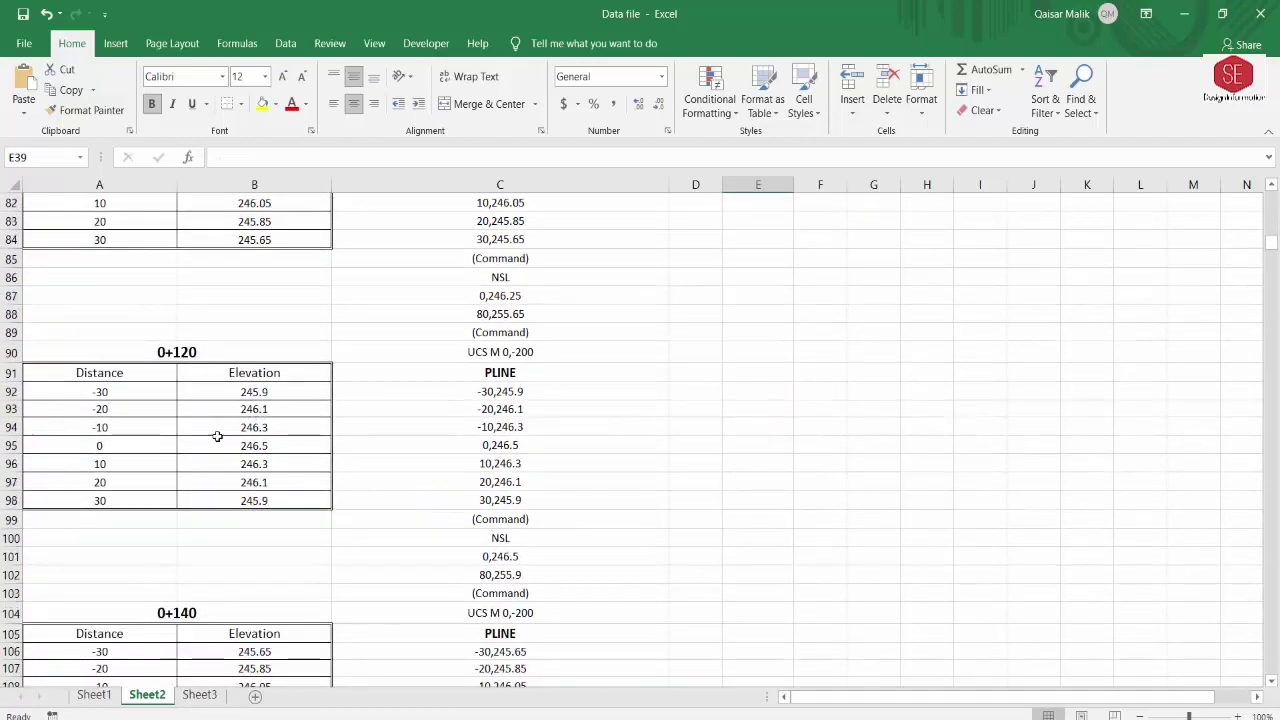
scroll(217, 434, down, 4)
scroll(406, 397, down, 5)
scroll(403, 385, down, 1)
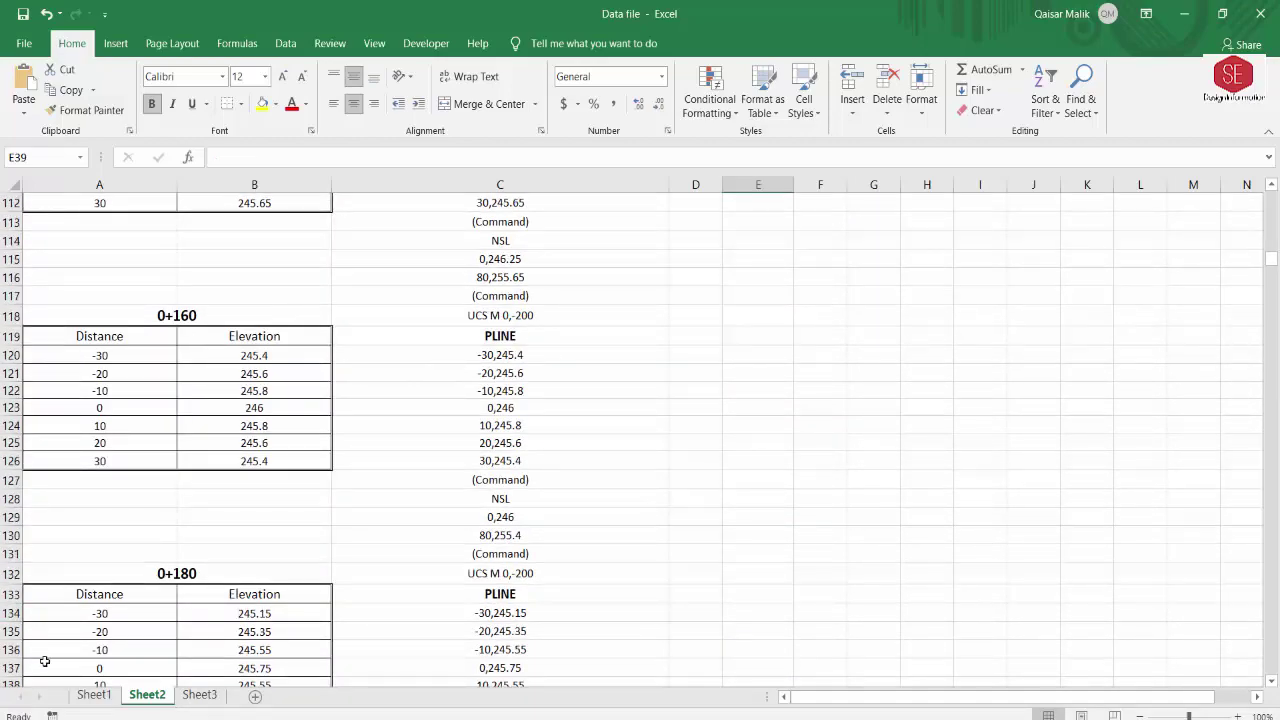
Return to the top of Sheet1, then bring up the Formate 1 folder in File Explorer
click(94, 694)
scroll(348, 420, up, 9)
scroll(349, 414, up, 13)
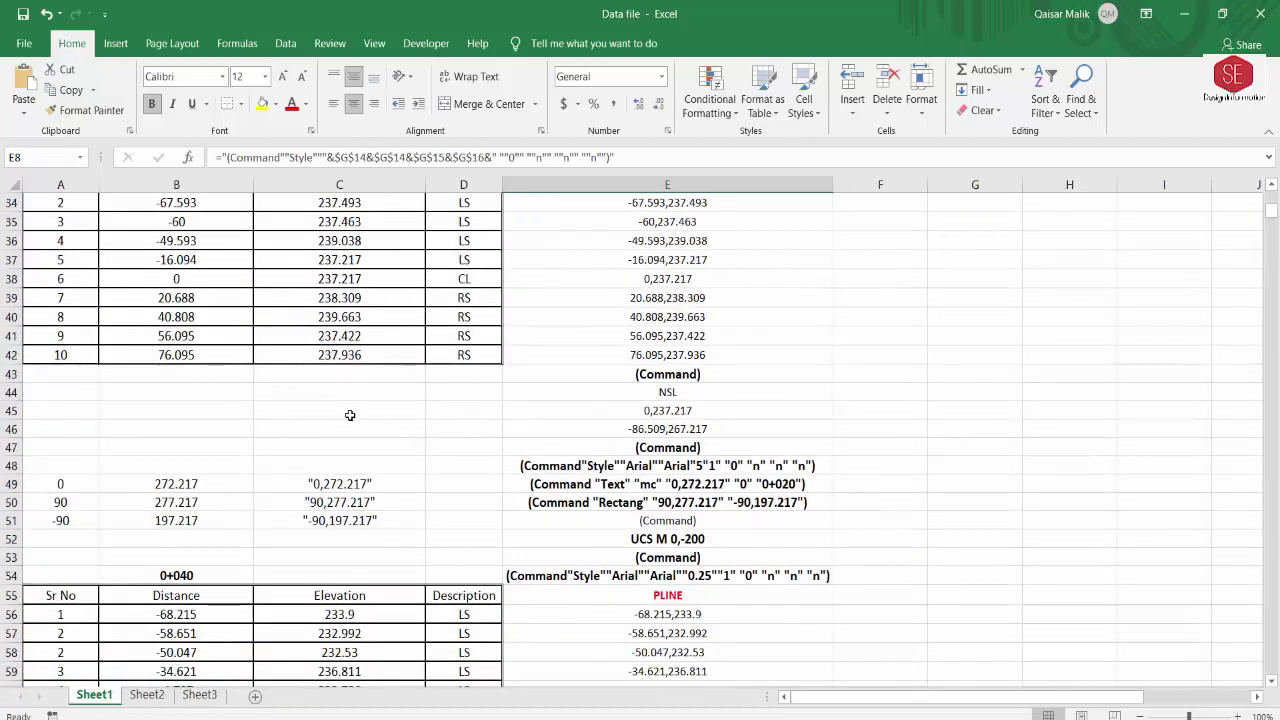
scroll(349, 400, up, 6)
scroll(365, 378, up, 5)
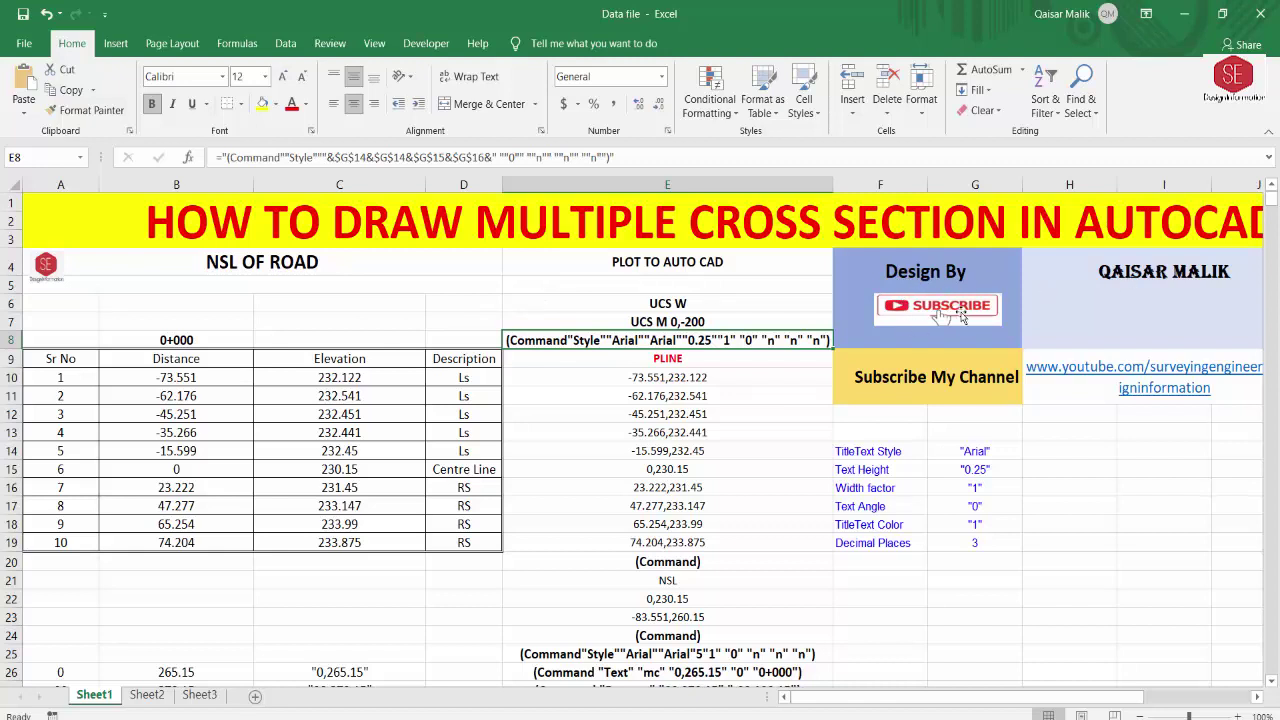
drag(924, 700, 961, 700)
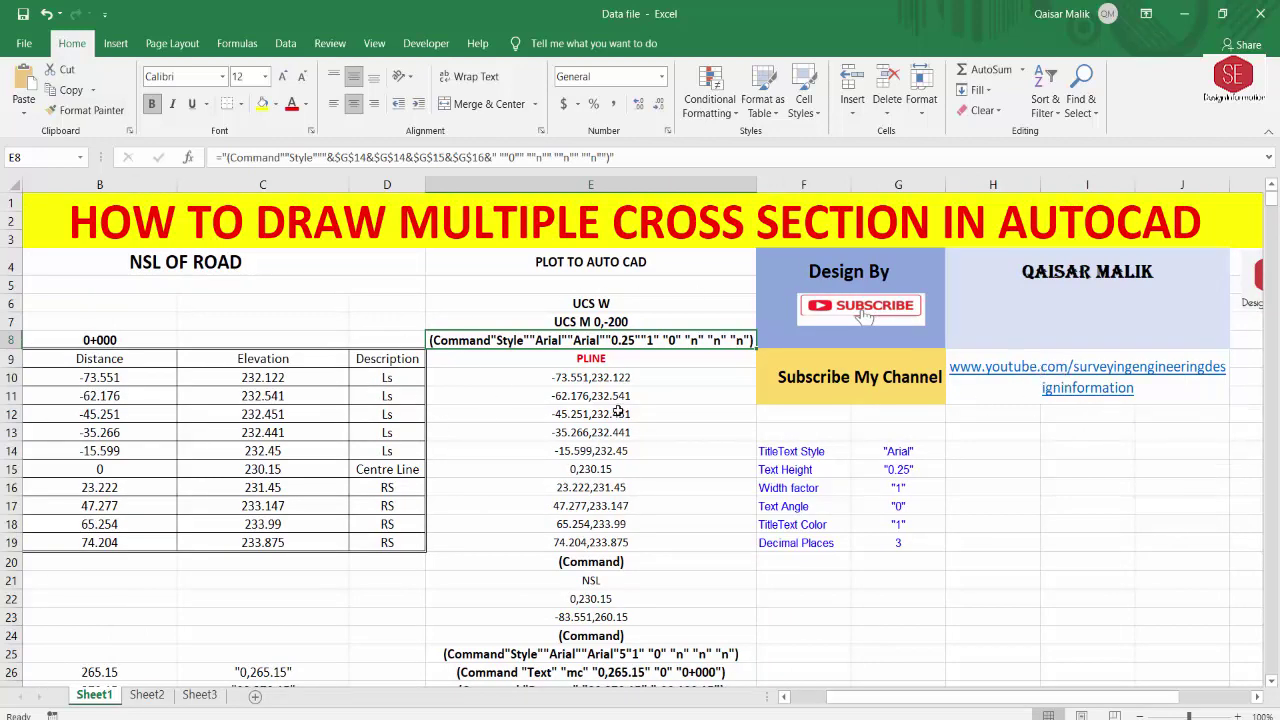
scroll(619, 412, down, 1)
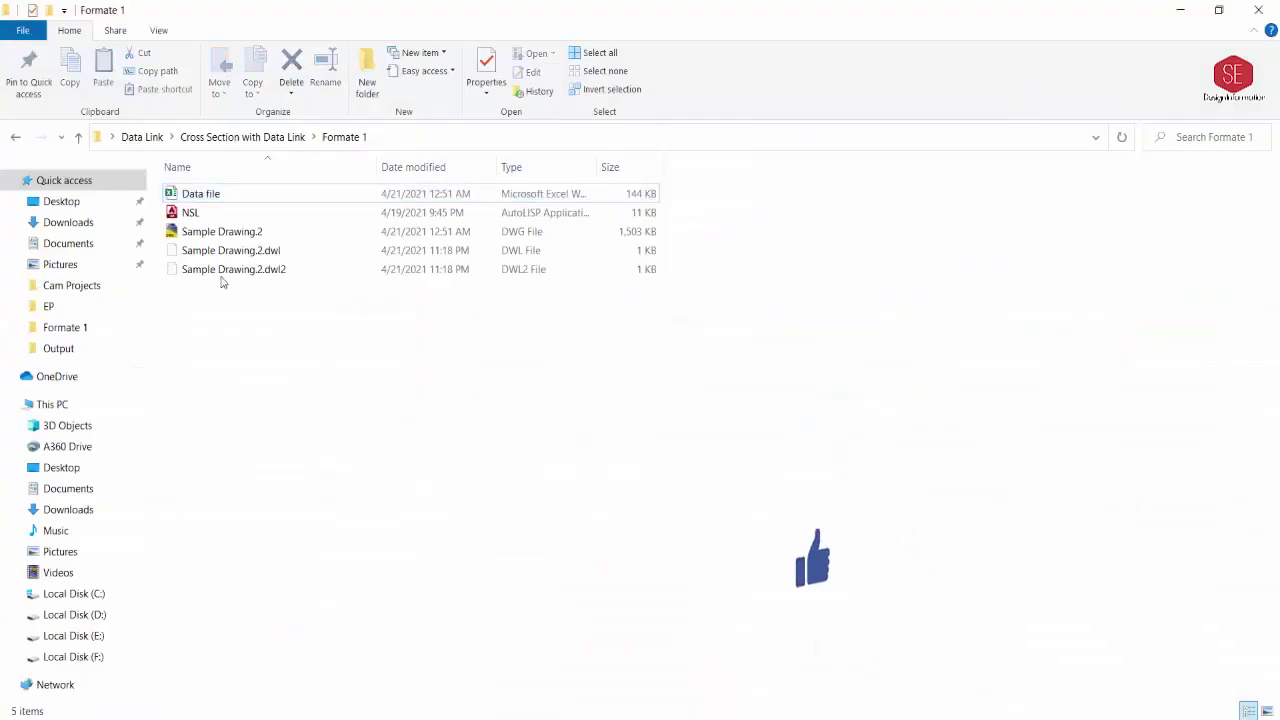
Open NSL.lsp in Notepad and read through its LISP code
click(213, 195)
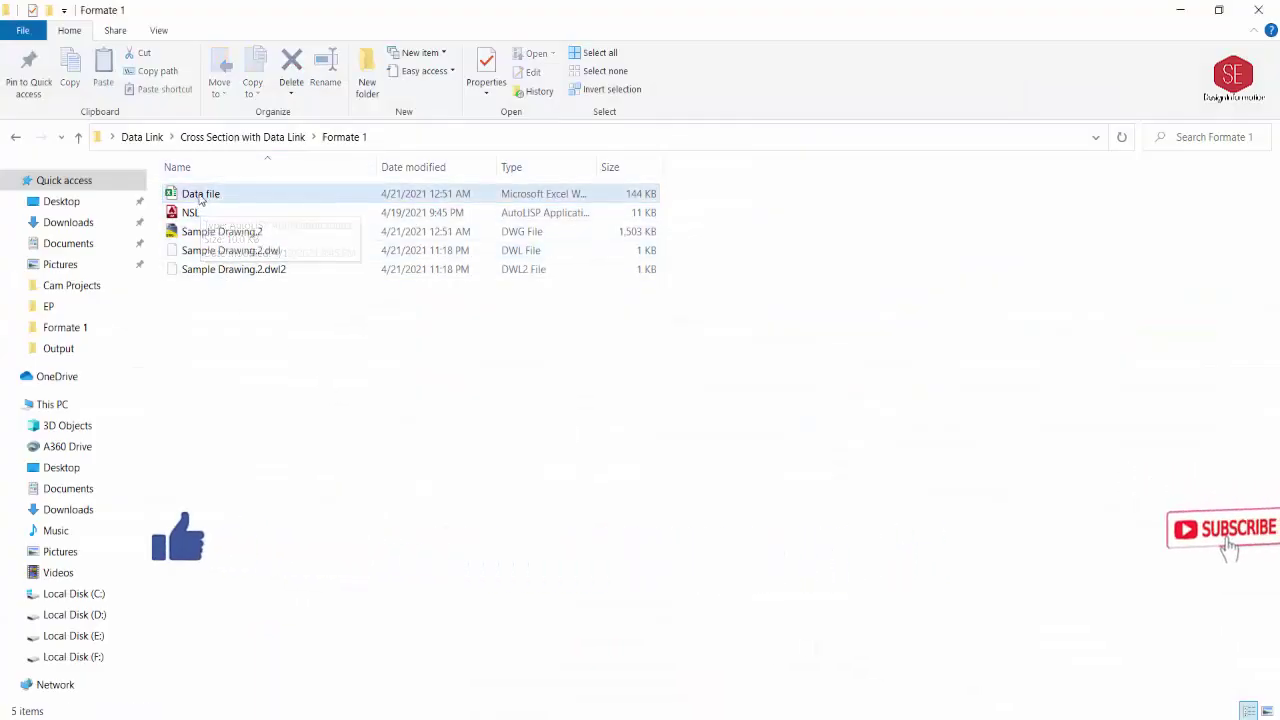
click(196, 213)
click(196, 232)
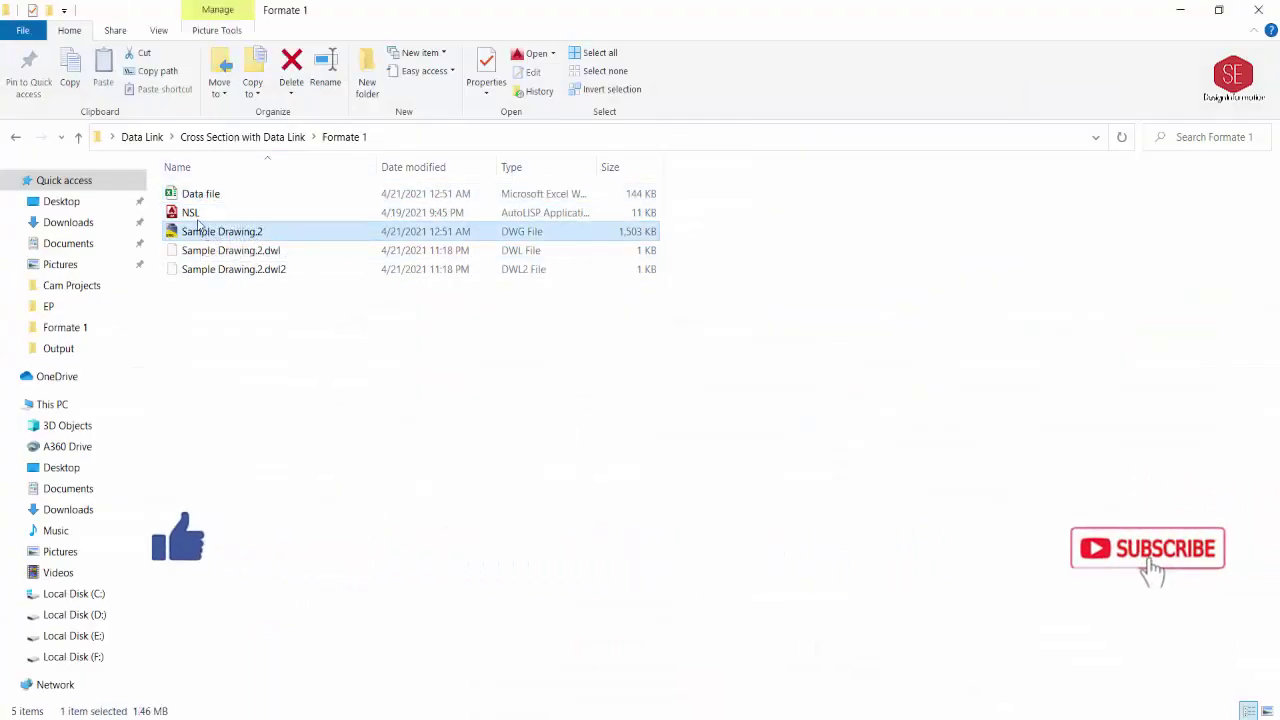
double_click(193, 214)
scroll(1128, 335, down, 5)
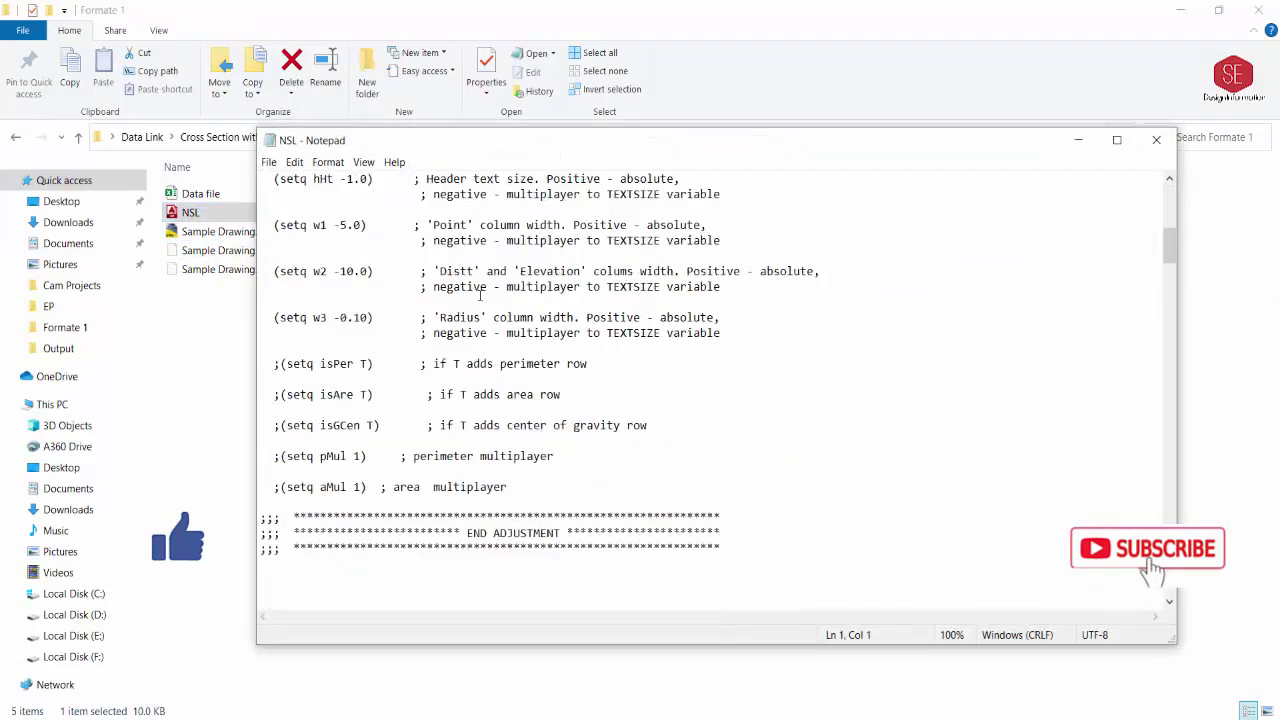
scroll(1128, 335, down, 5)
scroll(1128, 335, down, 5)
mouse_move(1169, 305)
mouse_down()
mouse_move(1169, 590)
mouse_move(1169, 195)
mouse_up()
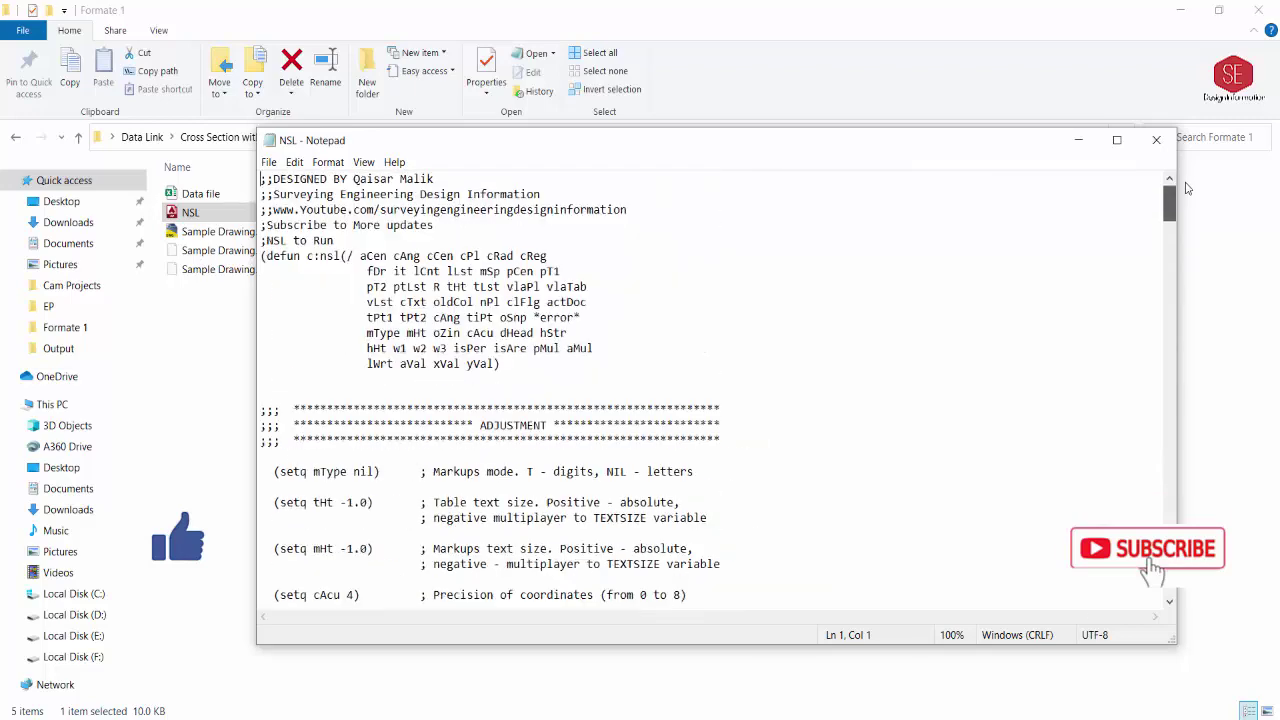
Close Notepad and reopen the Data file workbook in Excel
click(1156, 140)
click(186, 196)
double_click(186, 196)
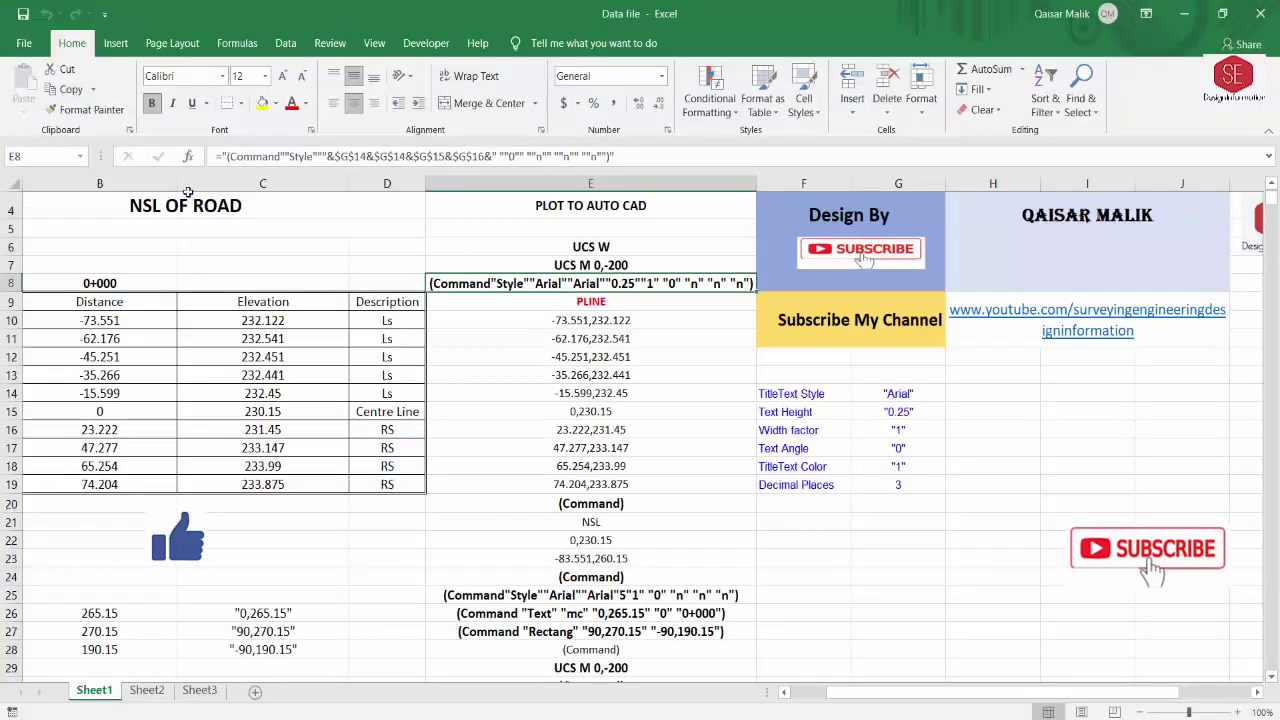
click(147, 690)
scroll(361, 464, up, 8)
scroll(361, 464, up, 9)
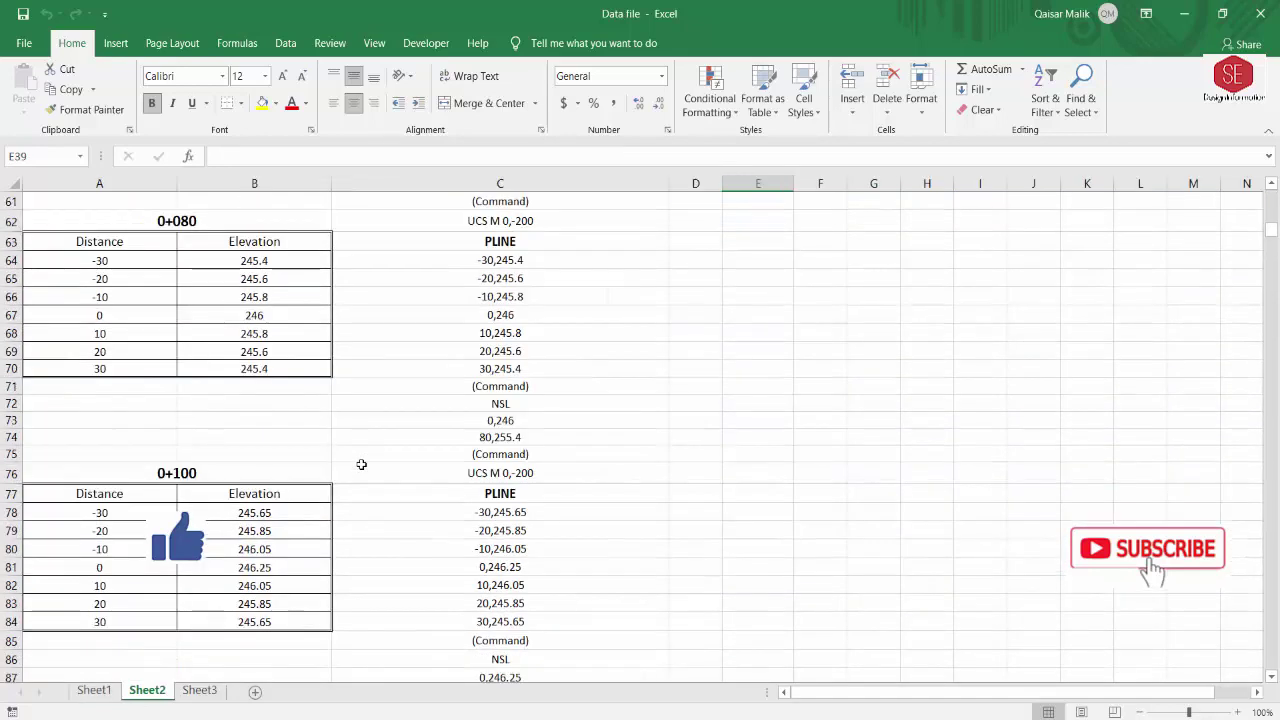
scroll(361, 464, up, 17)
scroll(361, 464, up, 2)
scroll(361, 464, up, 2)
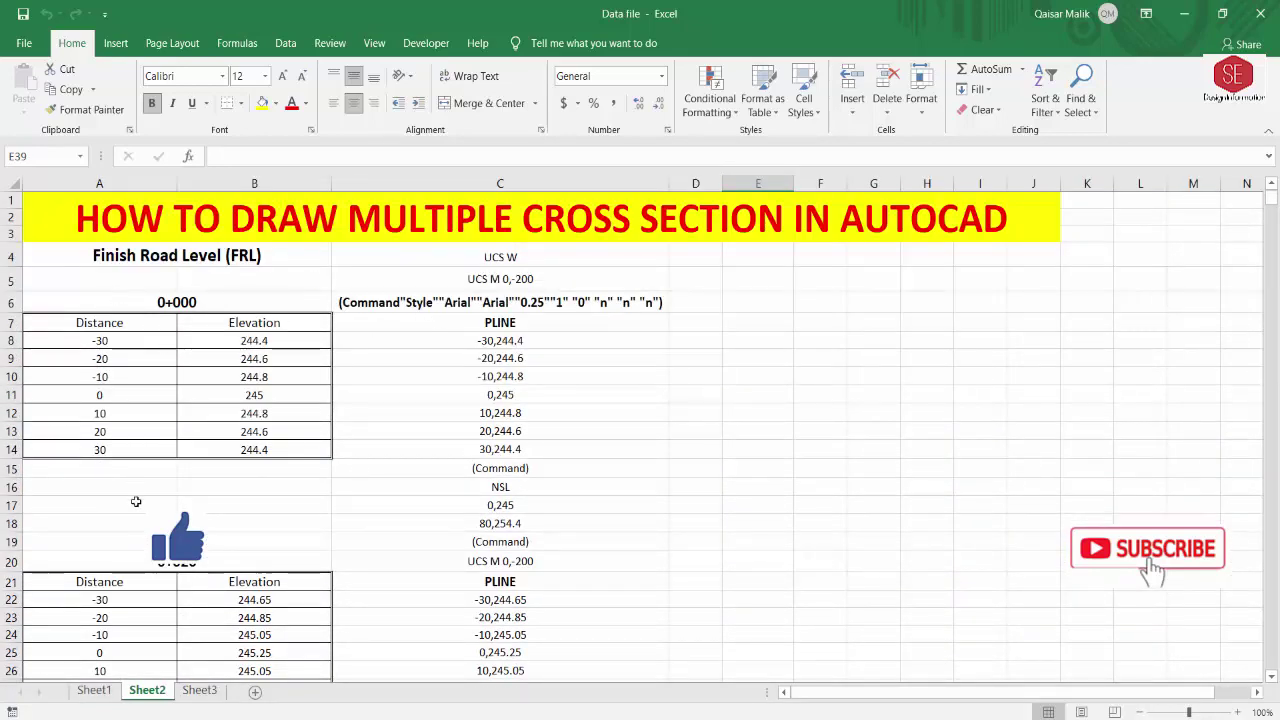
click(112, 688)
scroll(412, 212, up, 1)
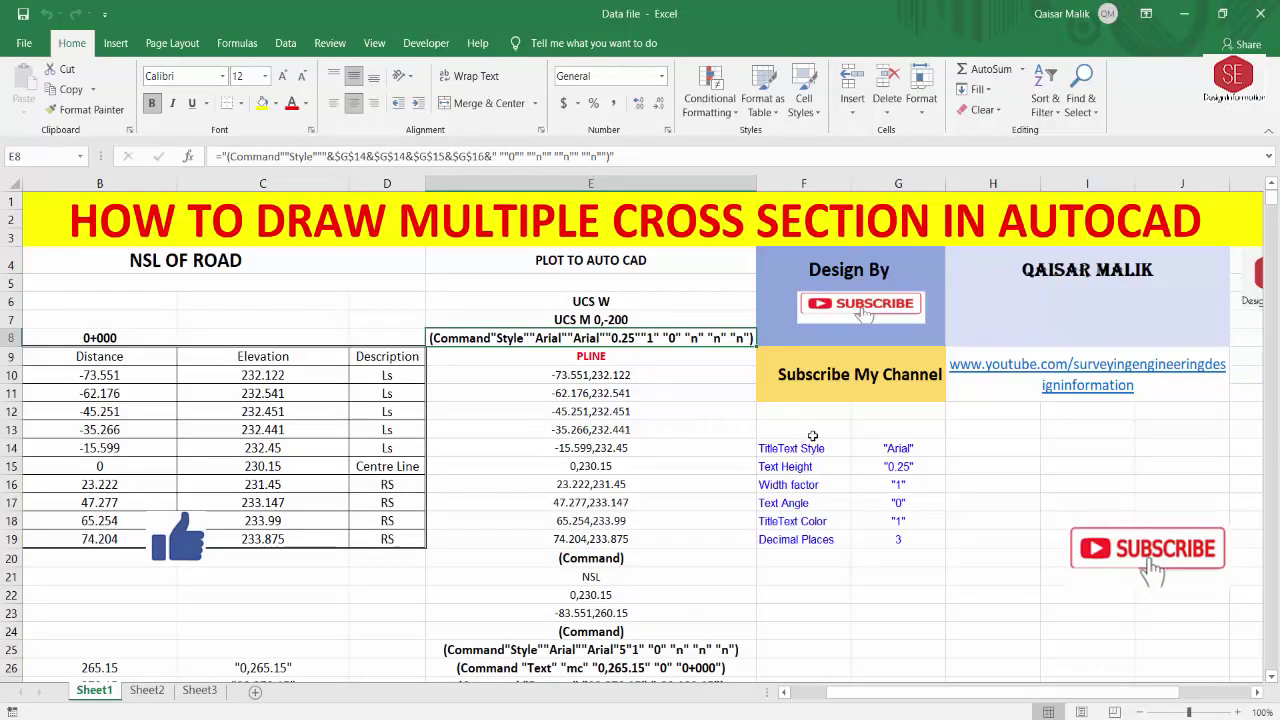
scroll(830, 480, right, 1)
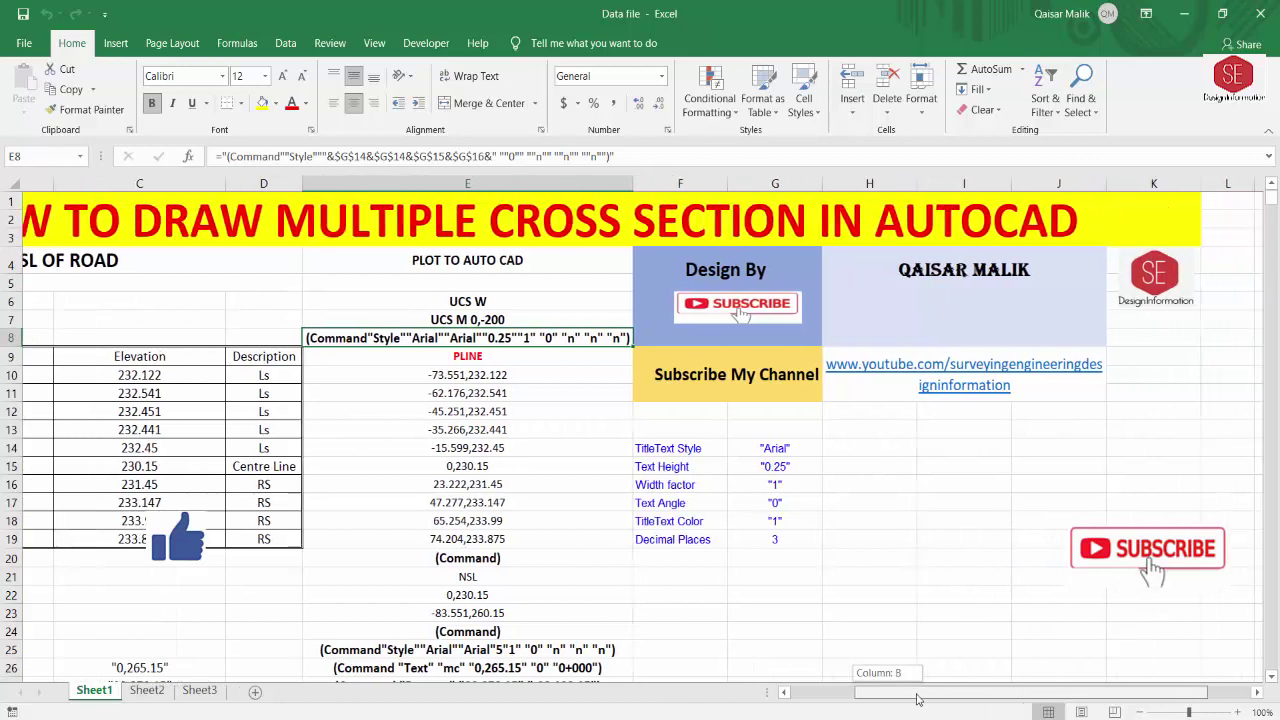